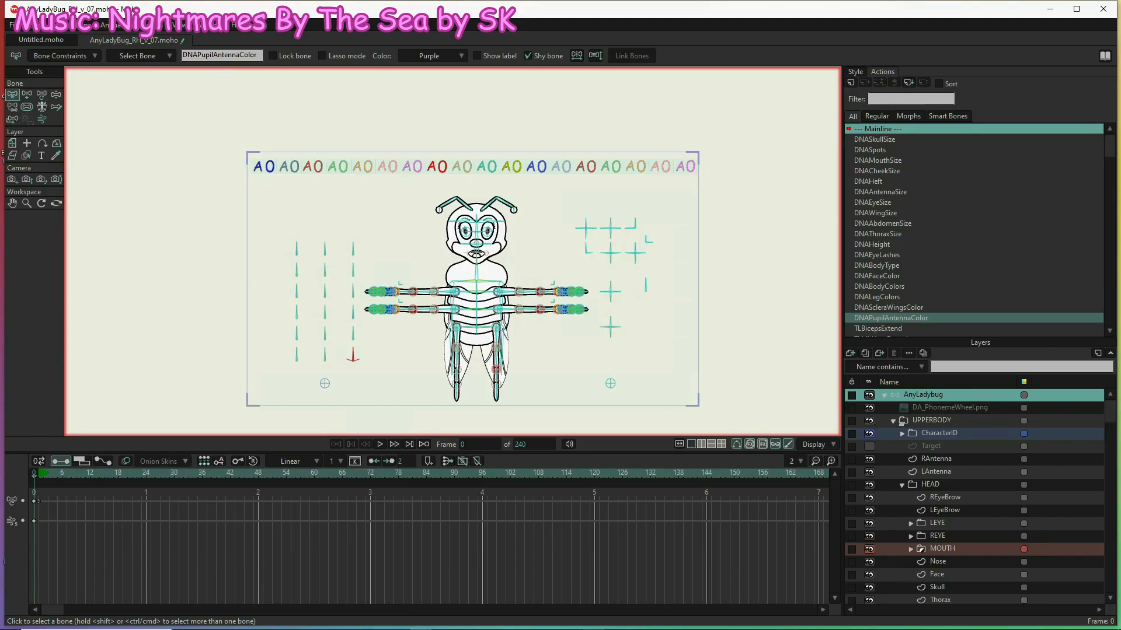
- Select the FrownSmile control bone in the mouth controls beside the character
{"action": "scroll", "coordinate": [542, 349], "scroll_direction": "up", "scroll_amount": 2}
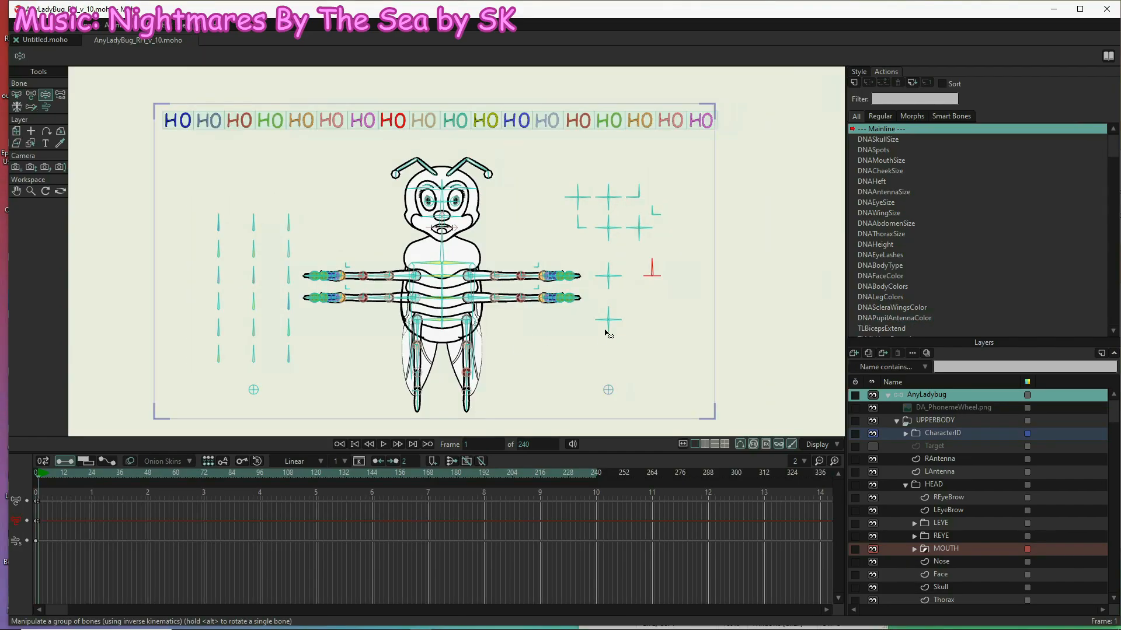
{"action": "left_click", "coordinate": [608, 233]}
{"action": "left_click", "coordinate": [196, 292]}
{"action": "left_click", "coordinate": [17, 94]}
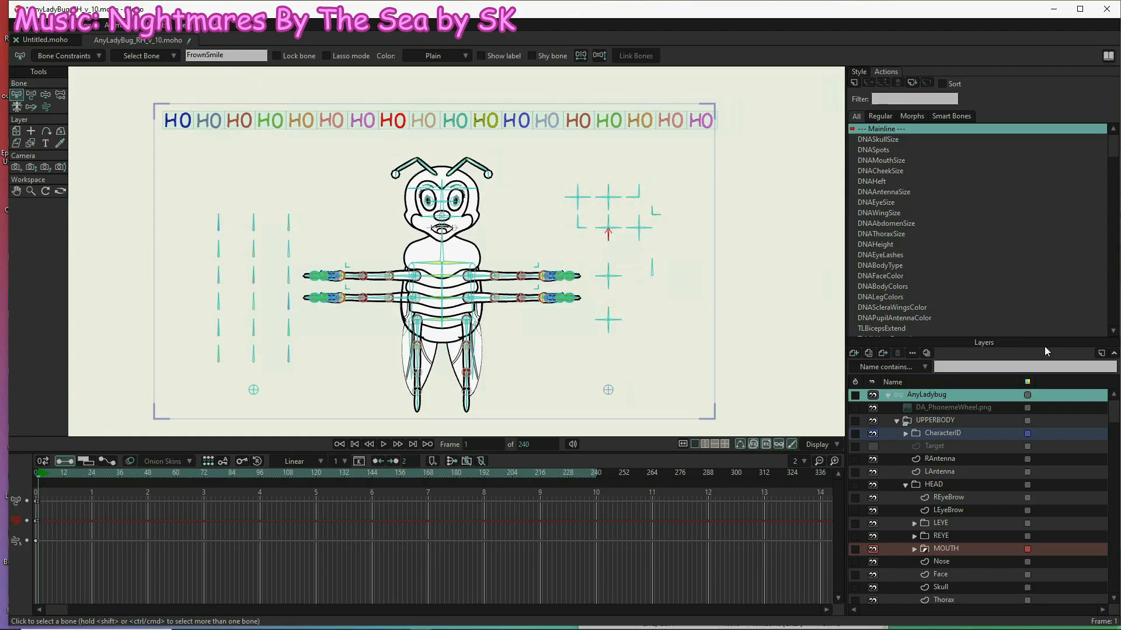
- Find the FrownSmile action in the AnyLadybug layer's action list and activate it for editing
{"action": "scroll", "coordinate": [969, 238], "scroll_direction": "down", "scroll_amount": 6}
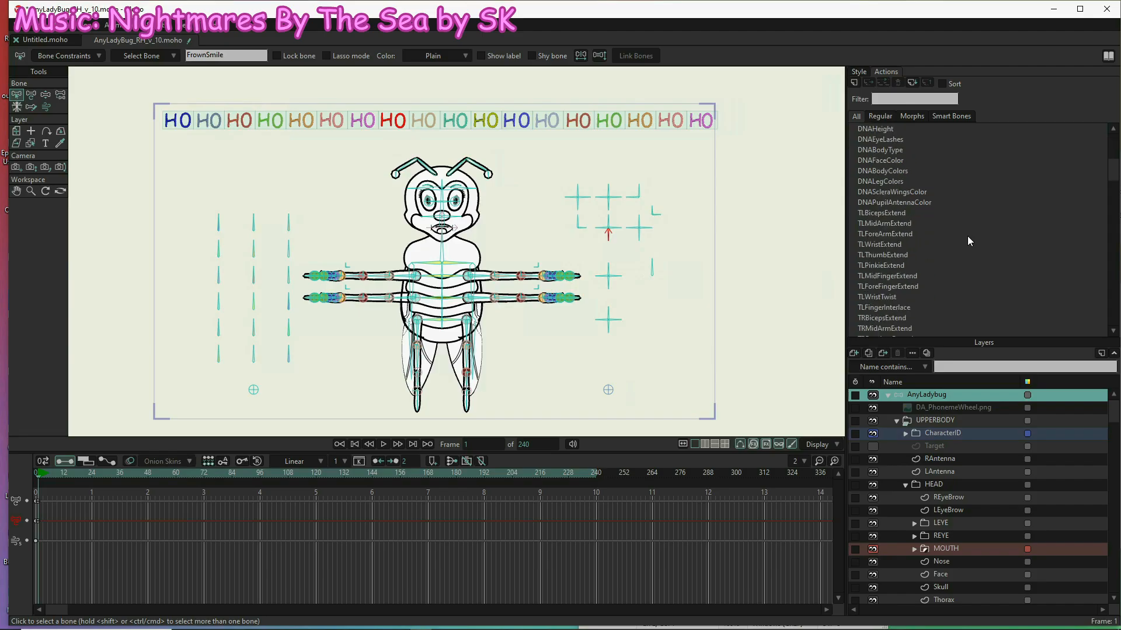
{"action": "scroll", "coordinate": [968, 237], "scroll_direction": "down", "scroll_amount": 5}
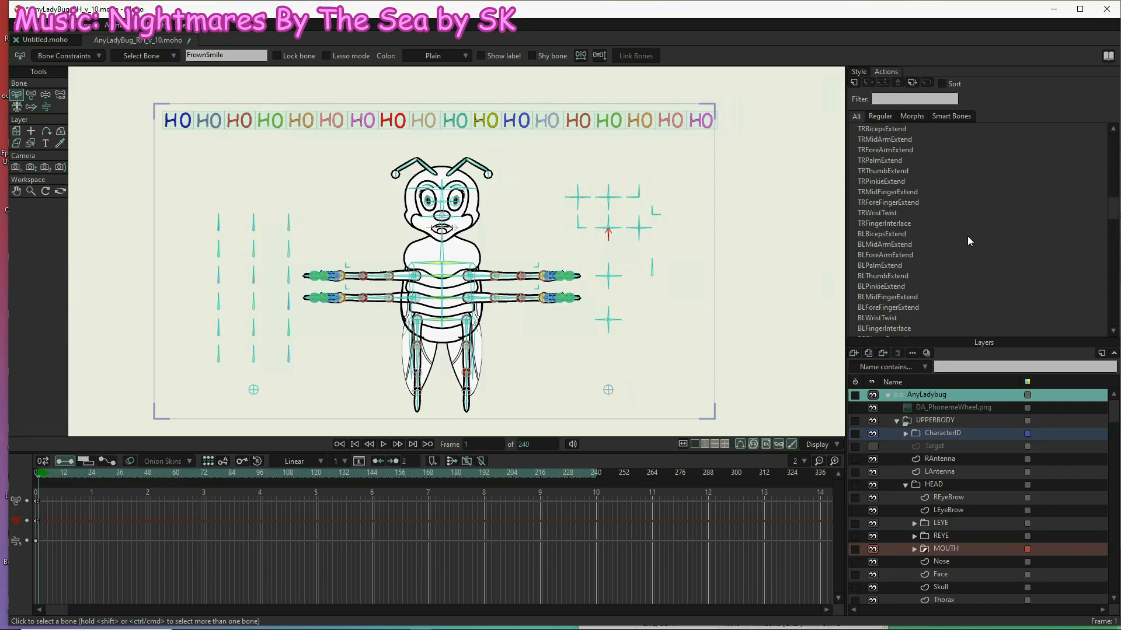
{"action": "scroll", "coordinate": [968, 237], "scroll_direction": "down", "scroll_amount": 6}
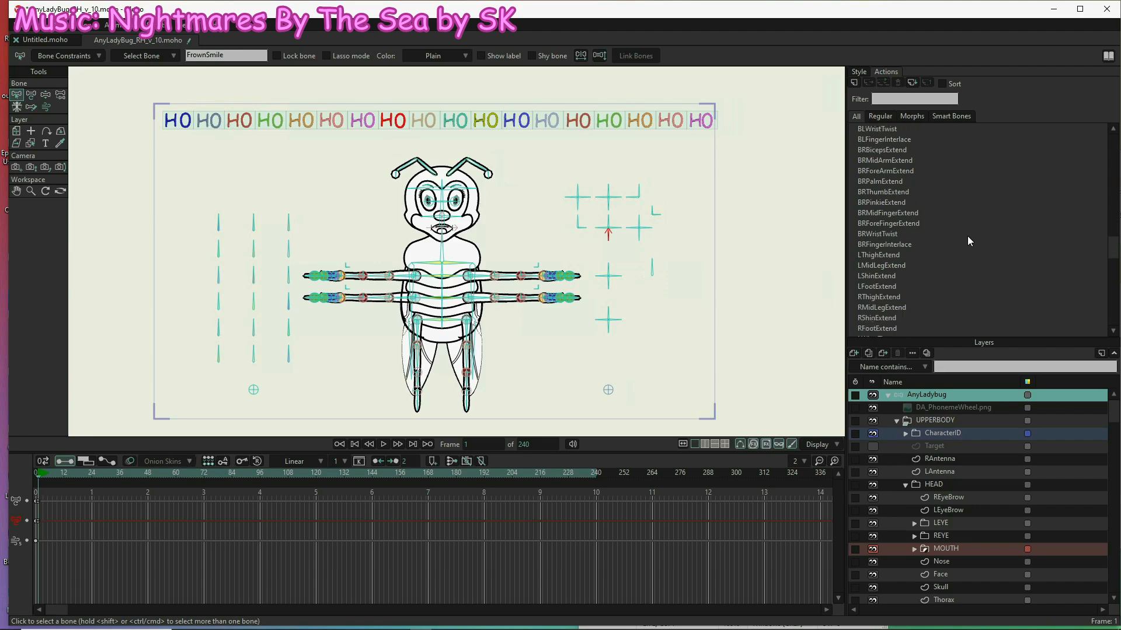
{"action": "scroll", "coordinate": [968, 236], "scroll_direction": "down", "scroll_amount": 4}
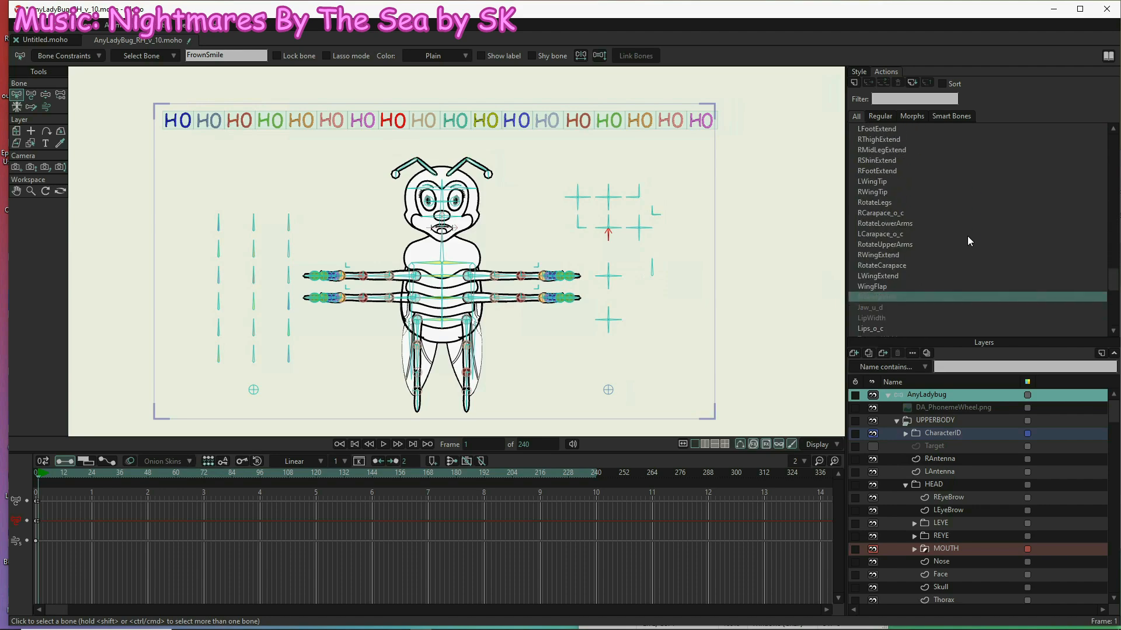
{"action": "scroll", "coordinate": [963, 245], "scroll_direction": "down", "scroll_amount": 1}
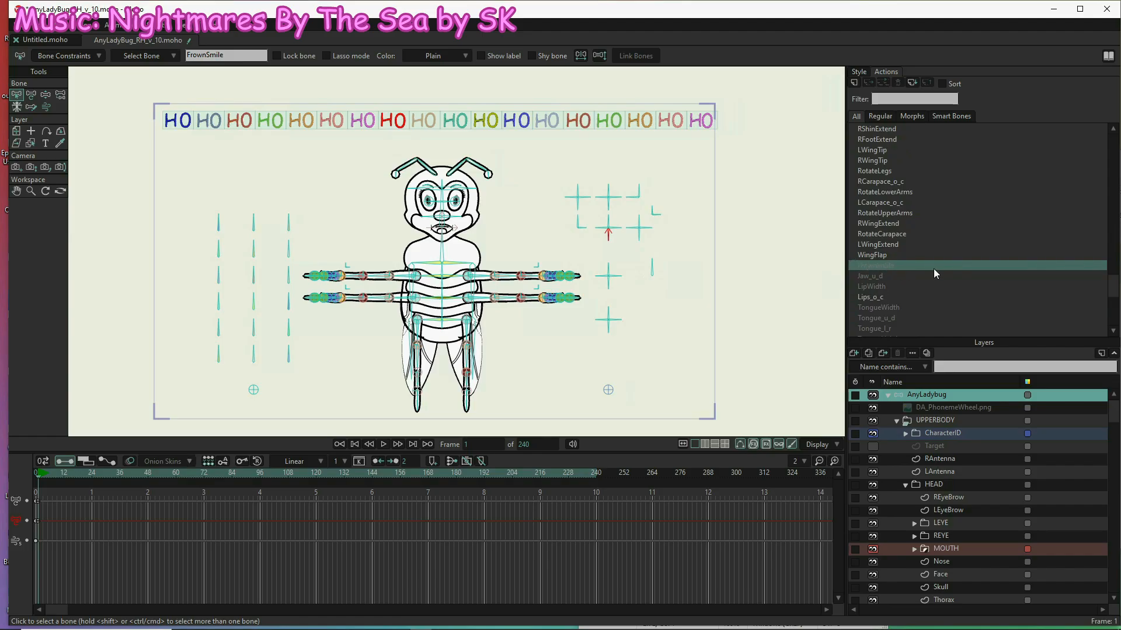
{"action": "left_click", "coordinate": [882, 265]}
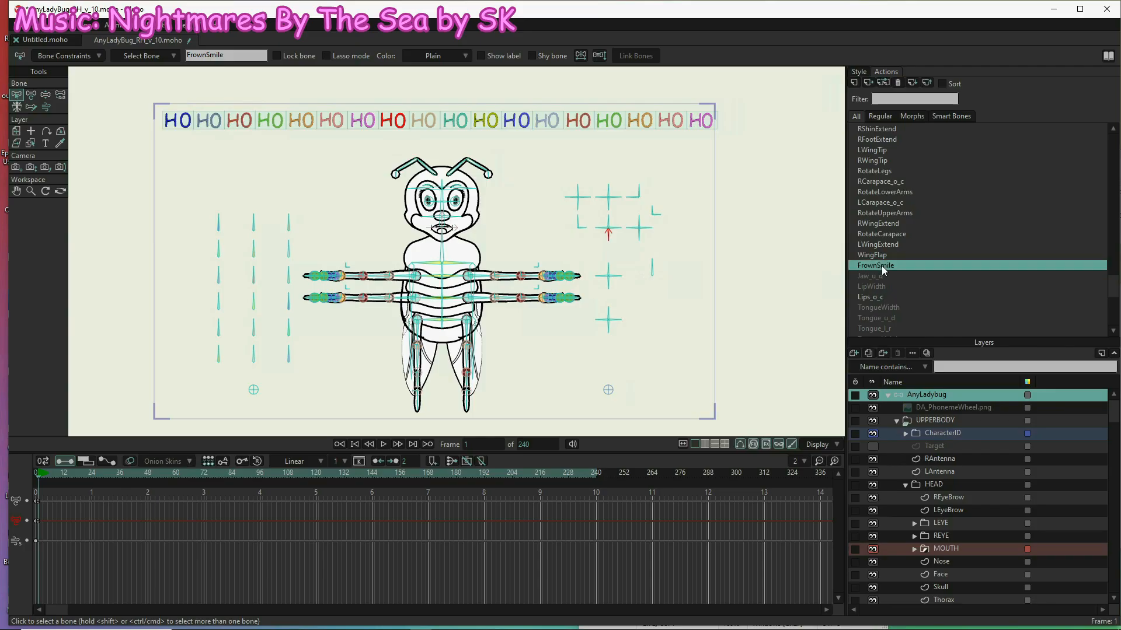
{"action": "double_click", "coordinate": [882, 265]}
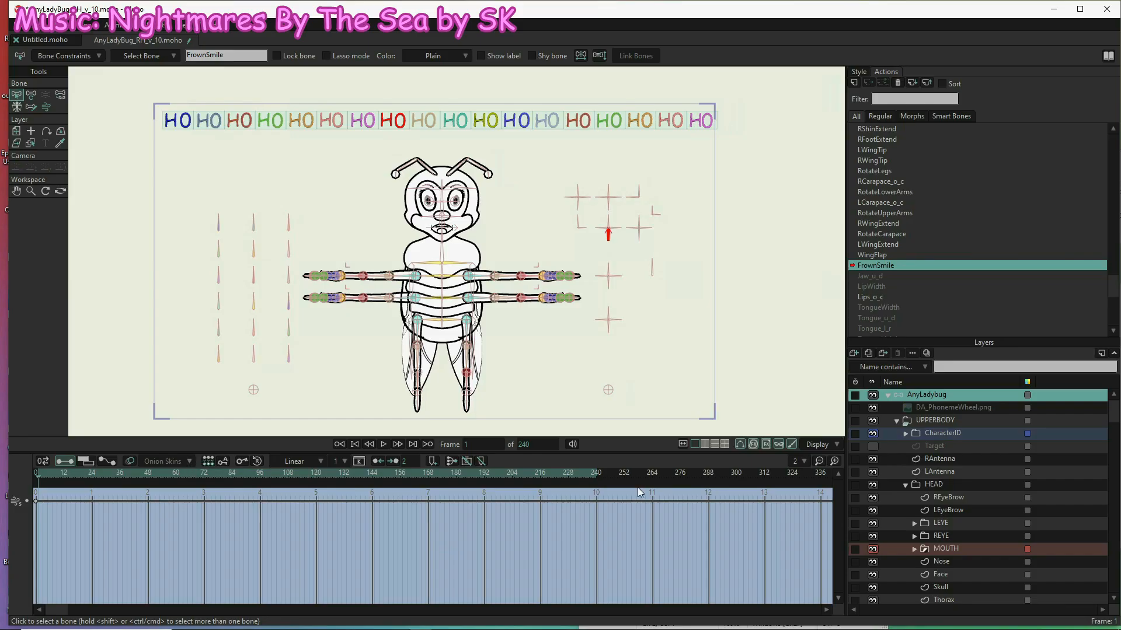
- At frame 1 of the FrownSmile action, rotate the FrownSmile bone to its first limit at 238°
{"action": "left_click", "coordinate": [836, 462]}
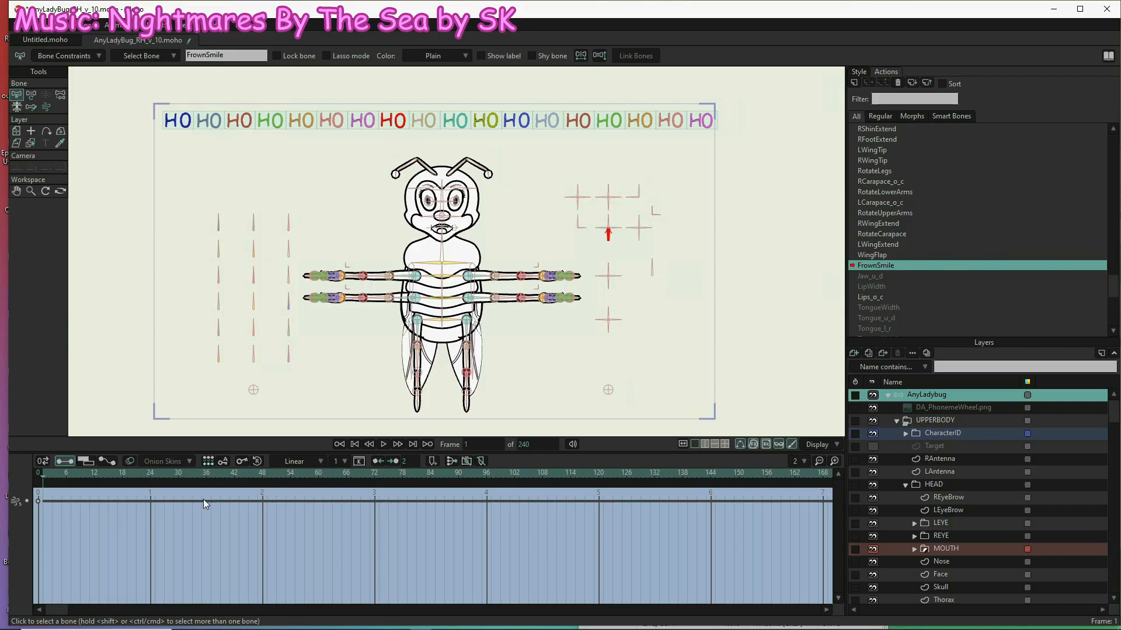
{"action": "left_click", "coordinate": [836, 464]}
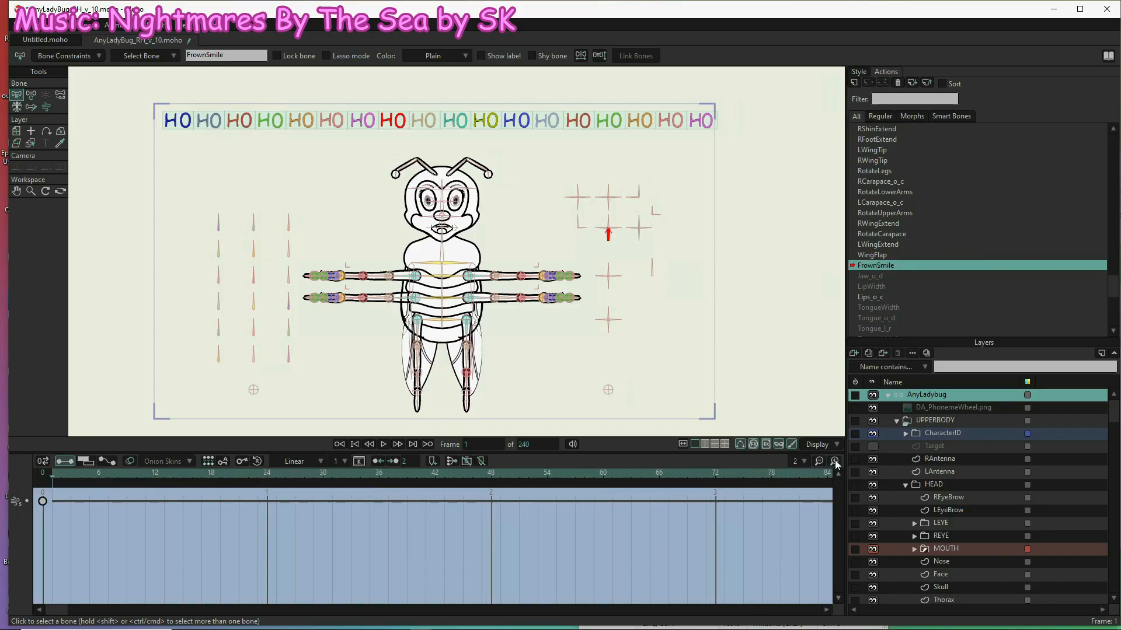
{"action": "left_click", "coordinate": [650, 474]}
{"action": "left_click", "coordinate": [51, 477]}
{"action": "left_click", "coordinate": [34, 96]}
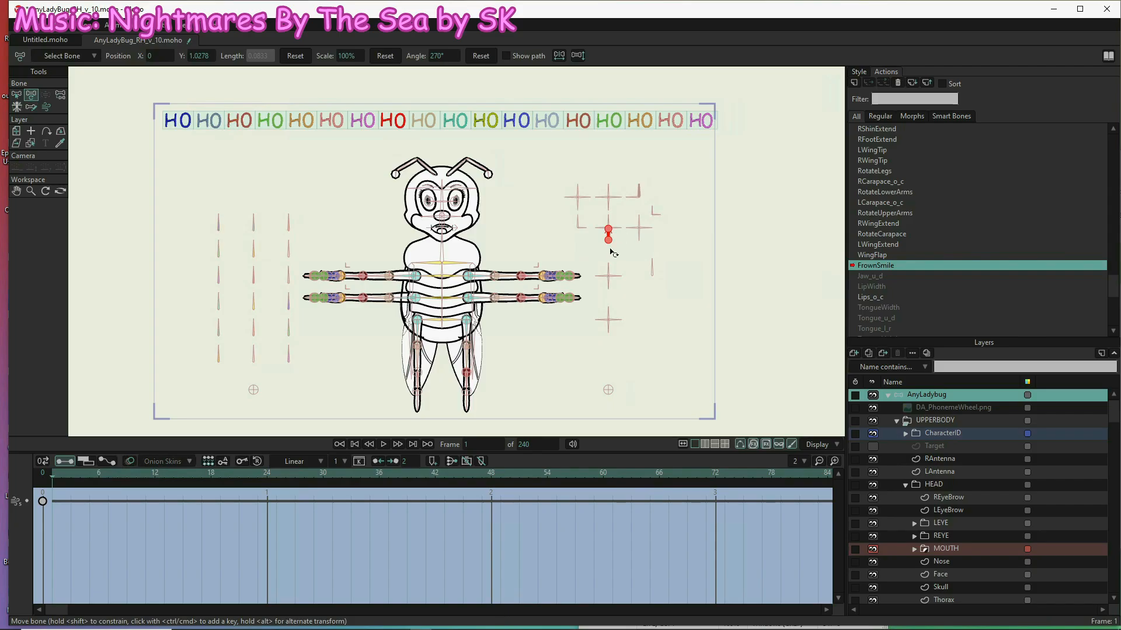
{"action": "scroll", "coordinate": [609, 240], "scroll_direction": "up", "scroll_amount": 3}
{"action": "scroll", "coordinate": [609, 239], "scroll_direction": "up", "scroll_amount": 4}
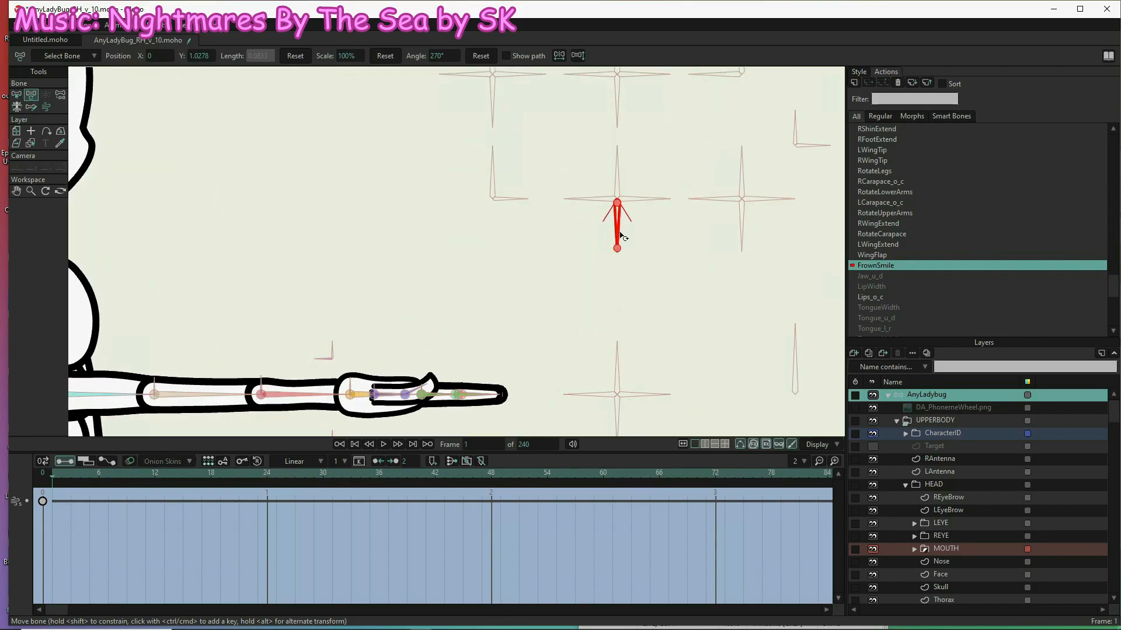
{"action": "left_click_drag", "start_coordinate": [565, 222], "coordinate": [532, 204]}
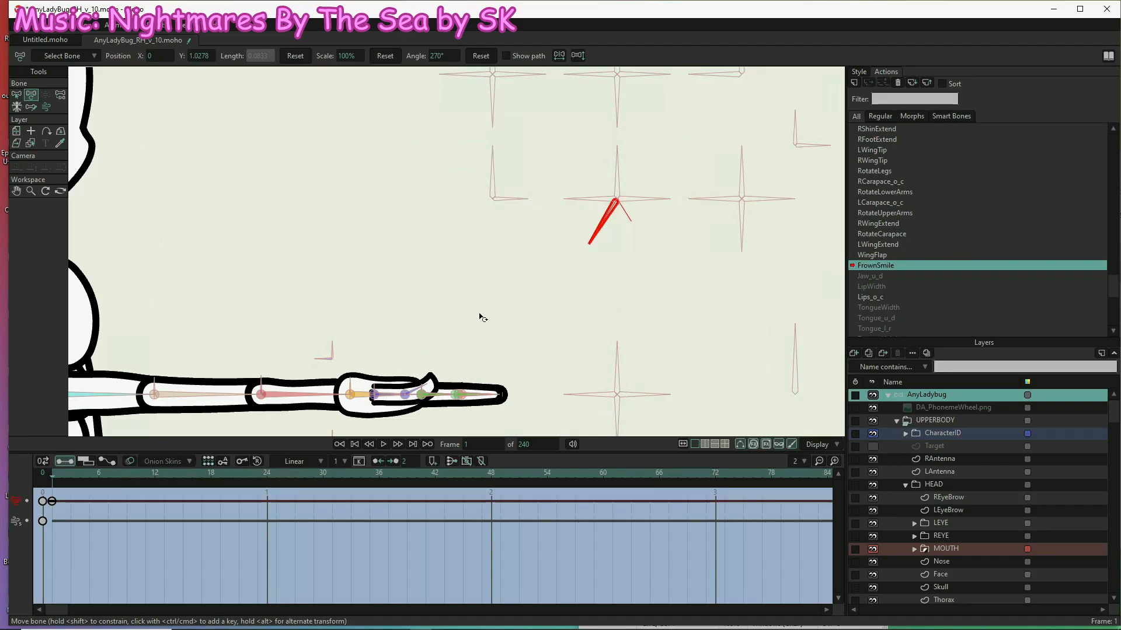
{"action": "left_click_drag", "start_coordinate": [694, 517], "coordinate": [636, 524]}
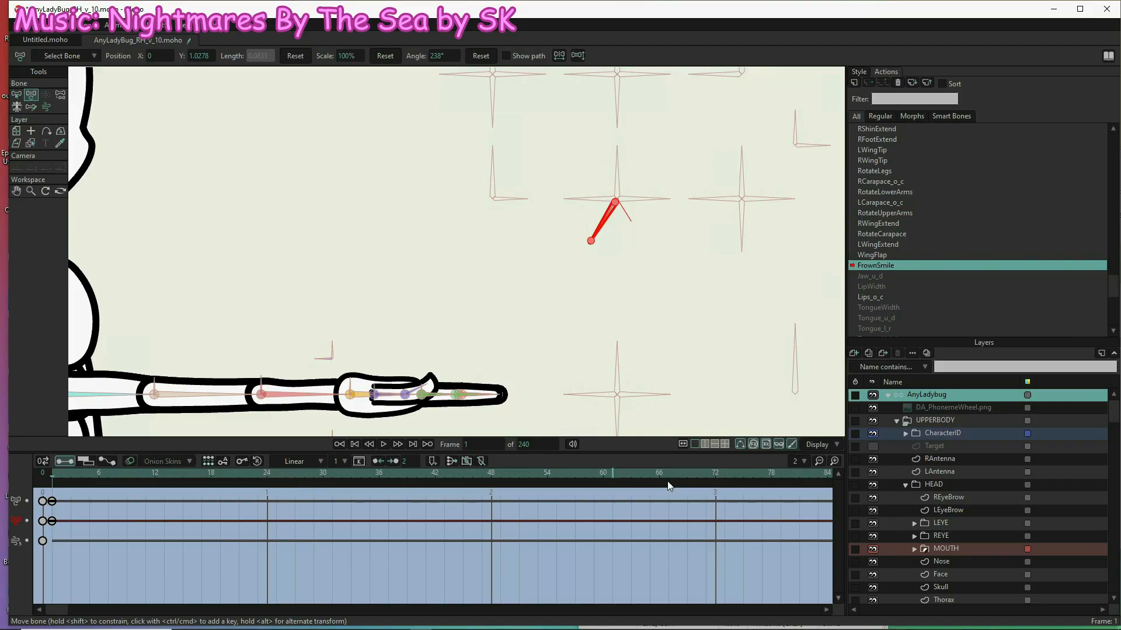
- At frame 65 of the action, rotate the FrownSmile bone to its opposite limit at 302°
{"action": "left_click", "coordinate": [649, 476]}
{"action": "left_click_drag", "start_coordinate": [685, 231], "coordinate": [741, 337]}
{"action": "scroll", "coordinate": [698, 339], "scroll_direction": "down", "scroll_amount": 2}
{"action": "scroll", "coordinate": [700, 342], "scroll_direction": "down", "scroll_amount": 1}
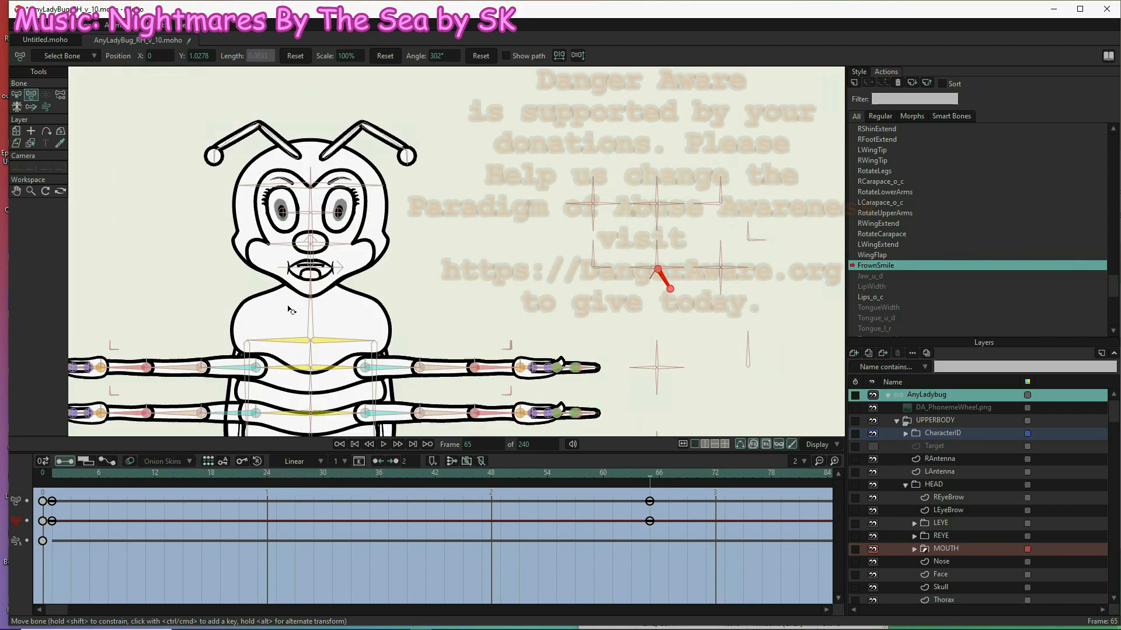
- Expand the MOUTH group and examine its Lips, Tongue, BottomTeeth, TopTeeth(DontMove), TongueOutDown and TongueOutUp layers one by one
{"action": "scroll", "coordinate": [298, 278], "scroll_direction": "up", "scroll_amount": 3}
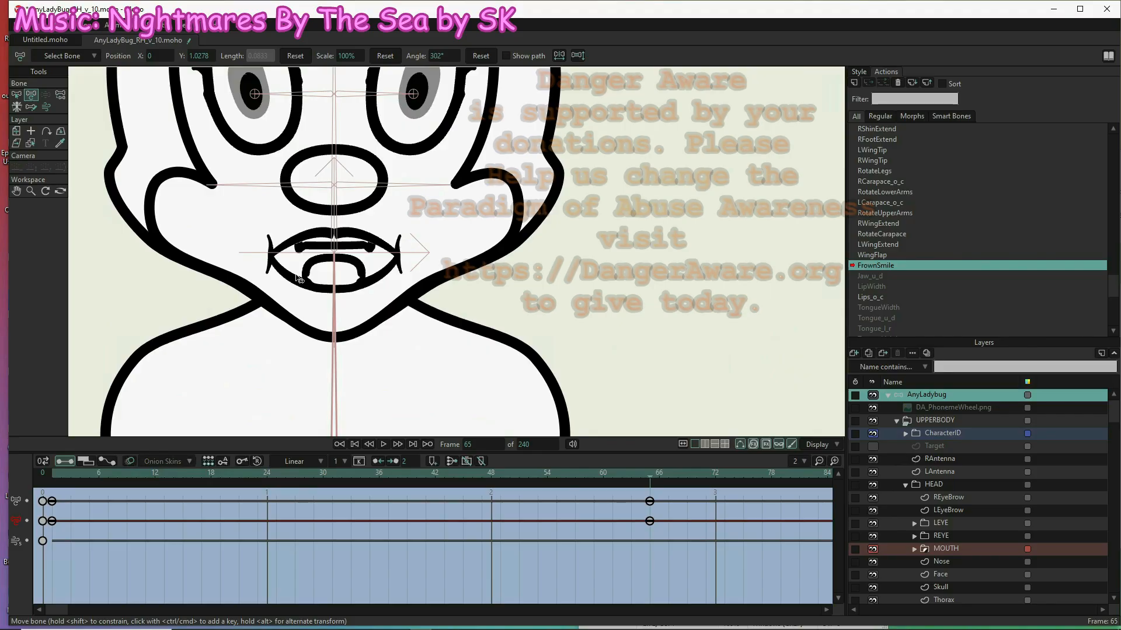
{"action": "scroll", "coordinate": [963, 506], "scroll_direction": "down", "scroll_amount": 2}
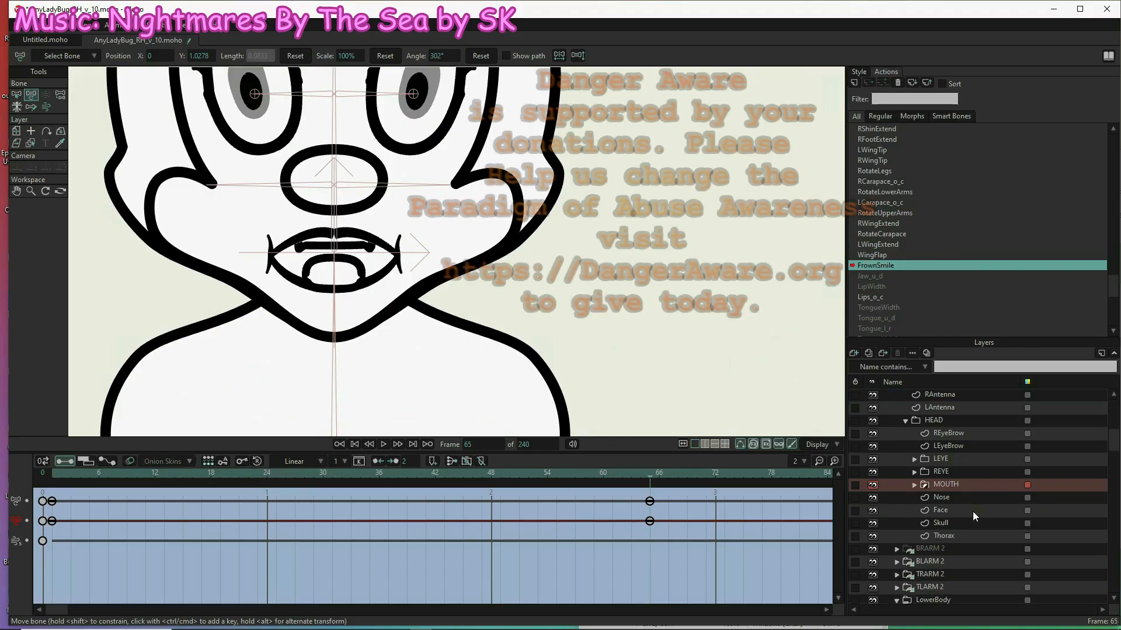
{"action": "left_click", "coordinate": [914, 485]}
{"action": "scroll", "coordinate": [988, 507], "scroll_direction": "down", "scroll_amount": 2}
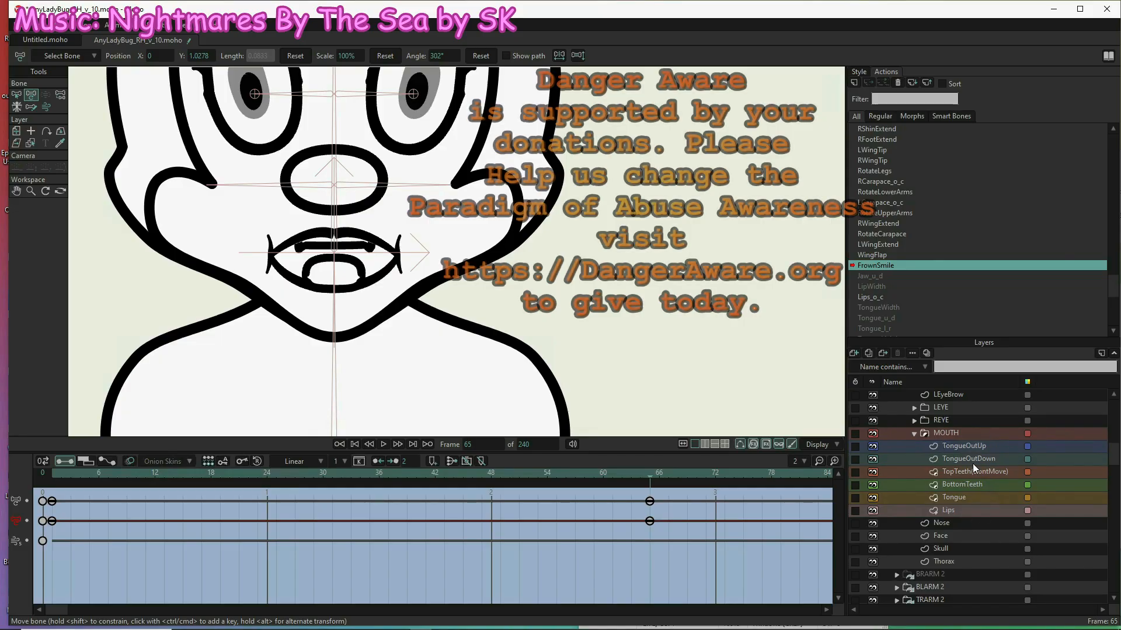
{"action": "left_click", "coordinate": [969, 510]}
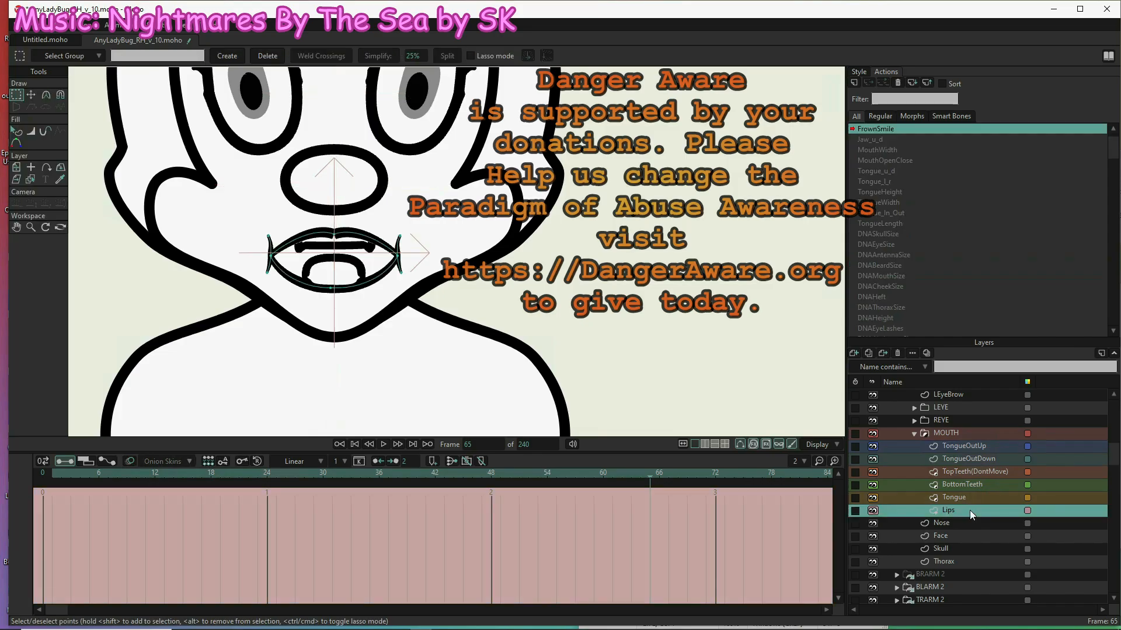
{"action": "left_click", "coordinate": [969, 503]}
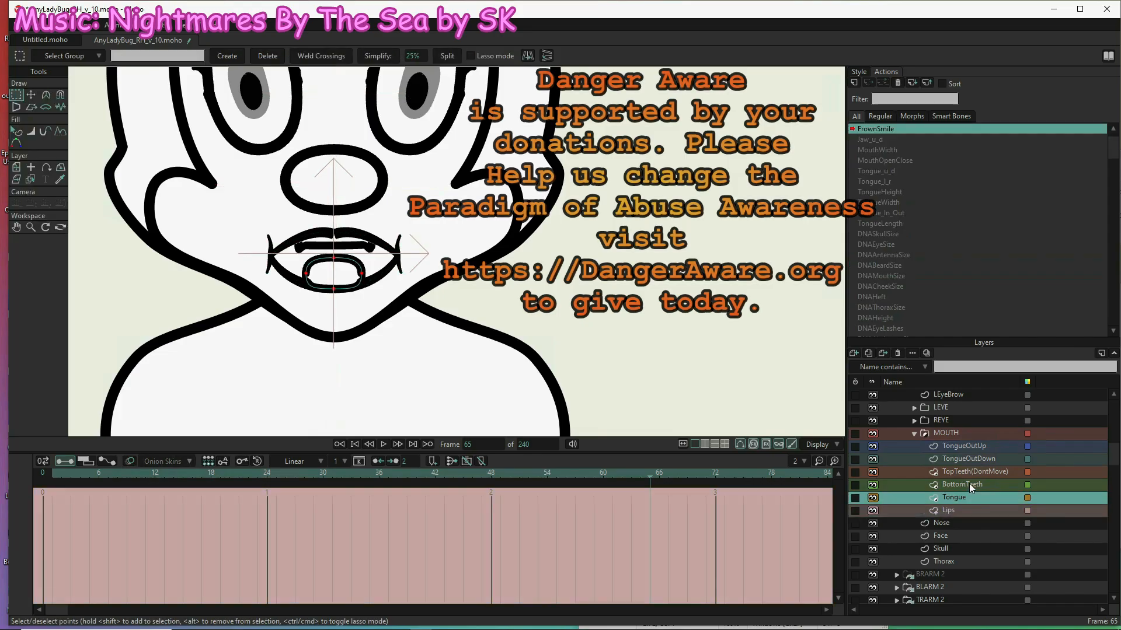
{"action": "left_click", "coordinate": [969, 486]}
{"action": "left_click", "coordinate": [965, 472]}
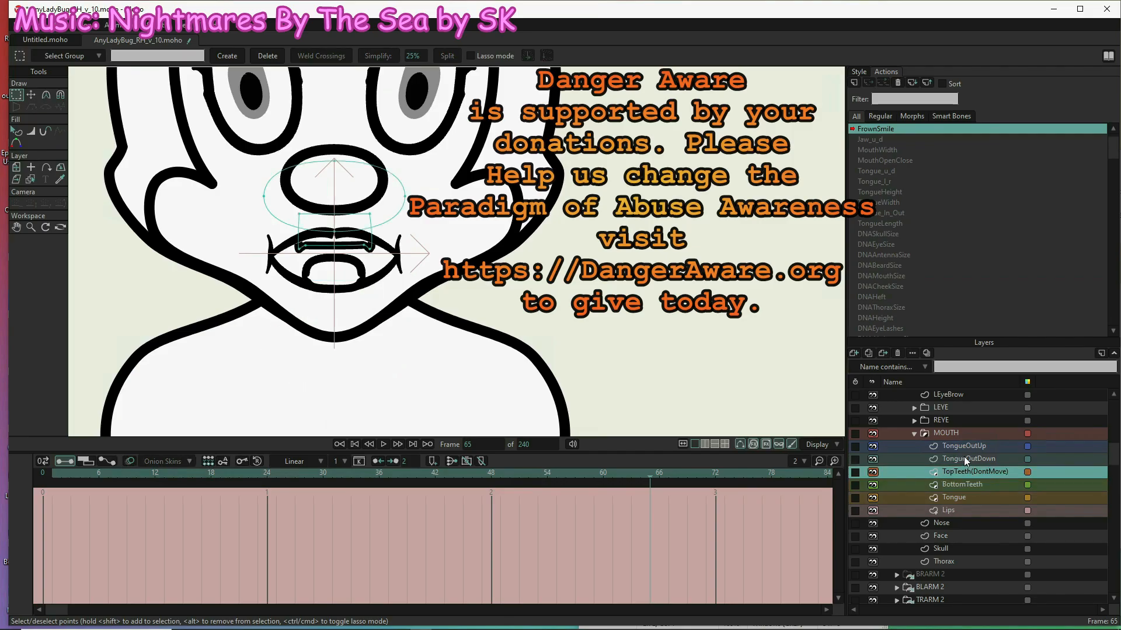
{"action": "left_click", "coordinate": [964, 457]}
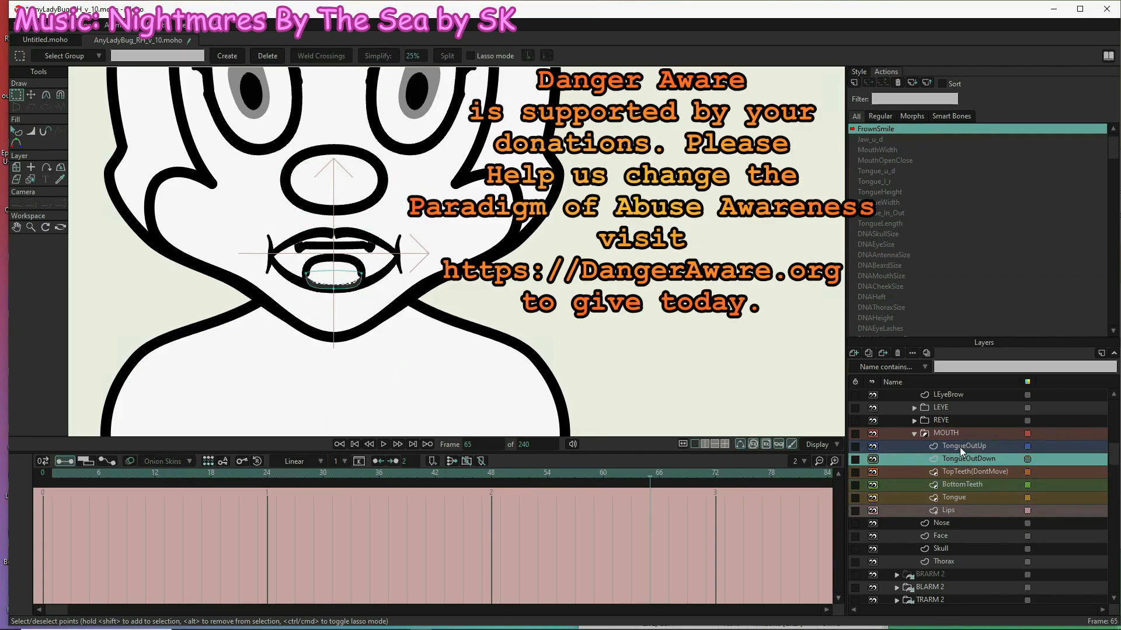
{"action": "left_click", "coordinate": [953, 442]}
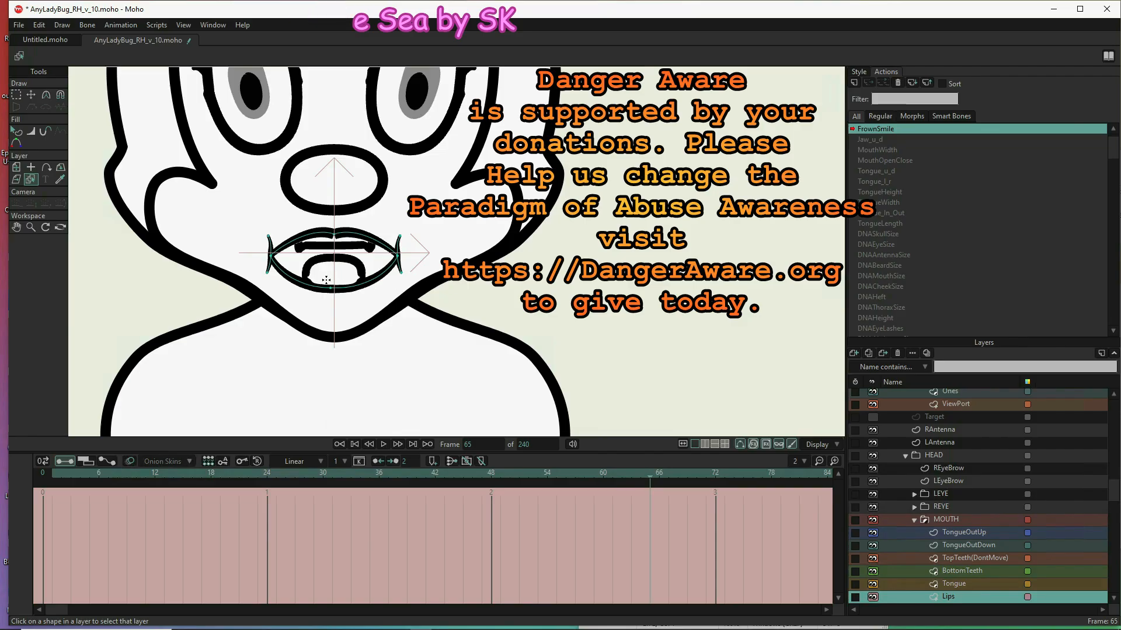
- Select the corner points at both ends of the Lips shape and move them up into a smile at frame 65
{"action": "left_click", "coordinate": [17, 95]}
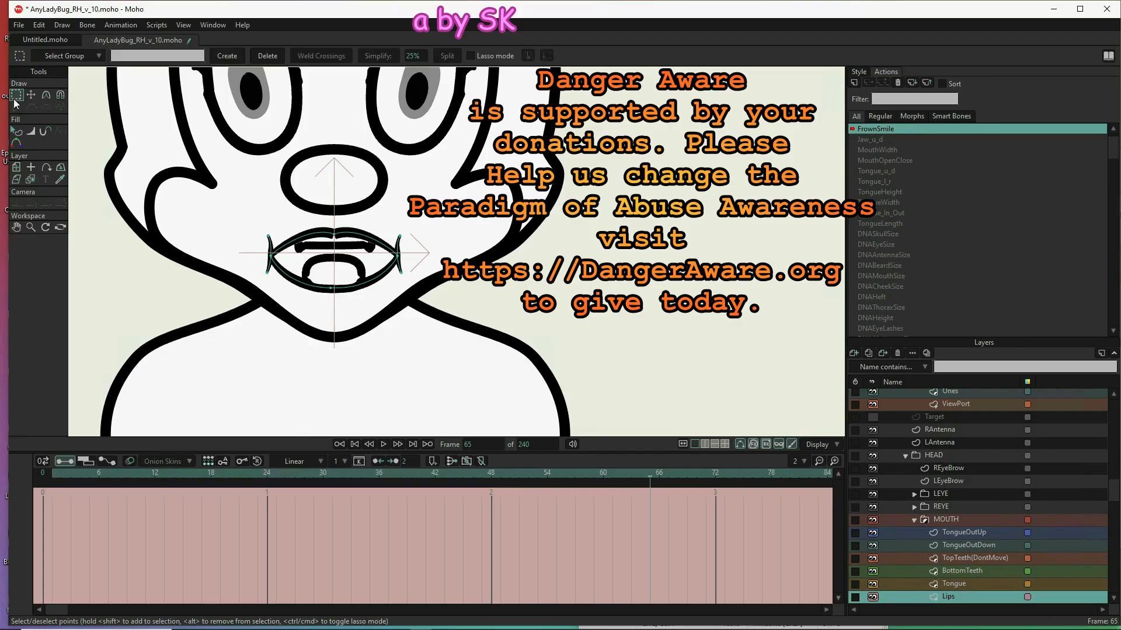
{"action": "left_click_drag", "start_coordinate": [214, 212], "coordinate": [295, 303]}
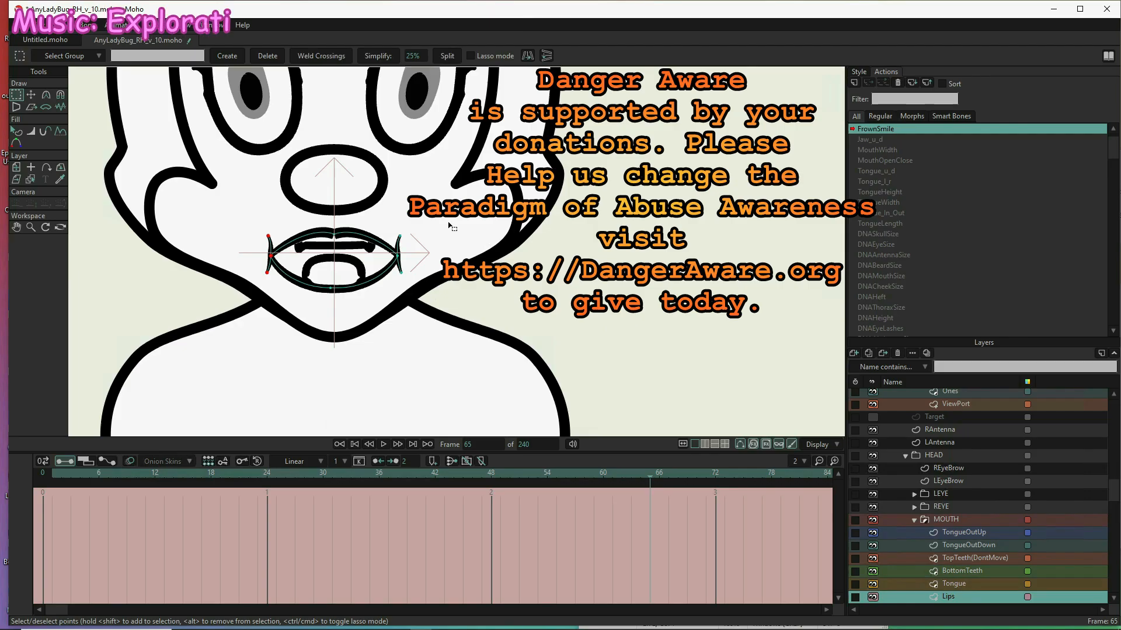
{"action": "left_click_drag", "start_coordinate": [442, 217], "coordinate": [382, 308]}
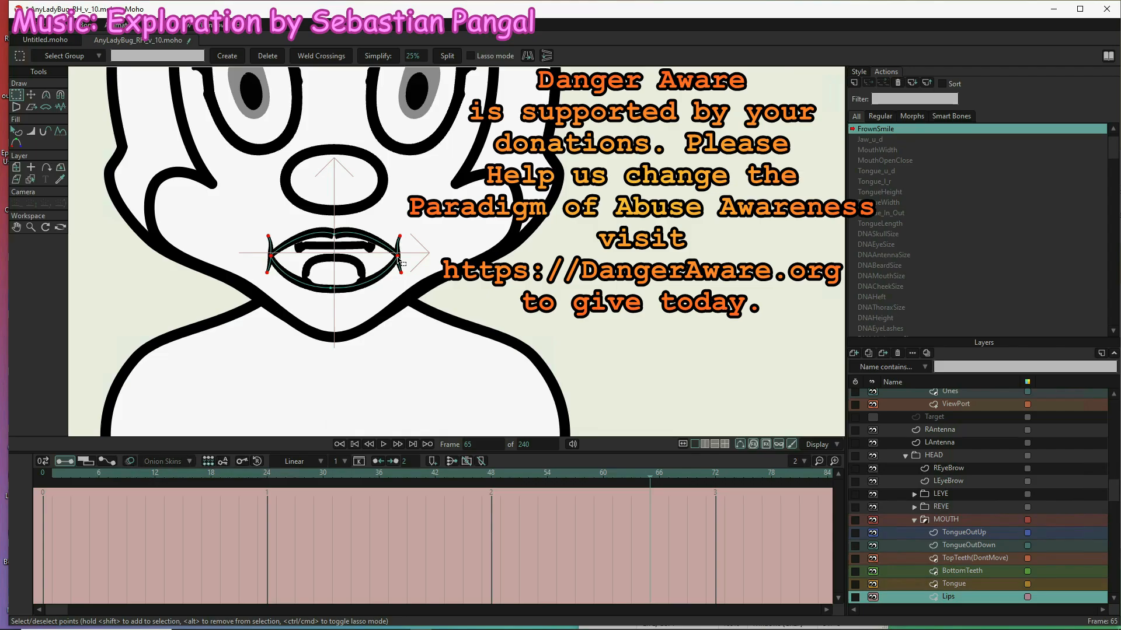
{"action": "key", "text": "t"}
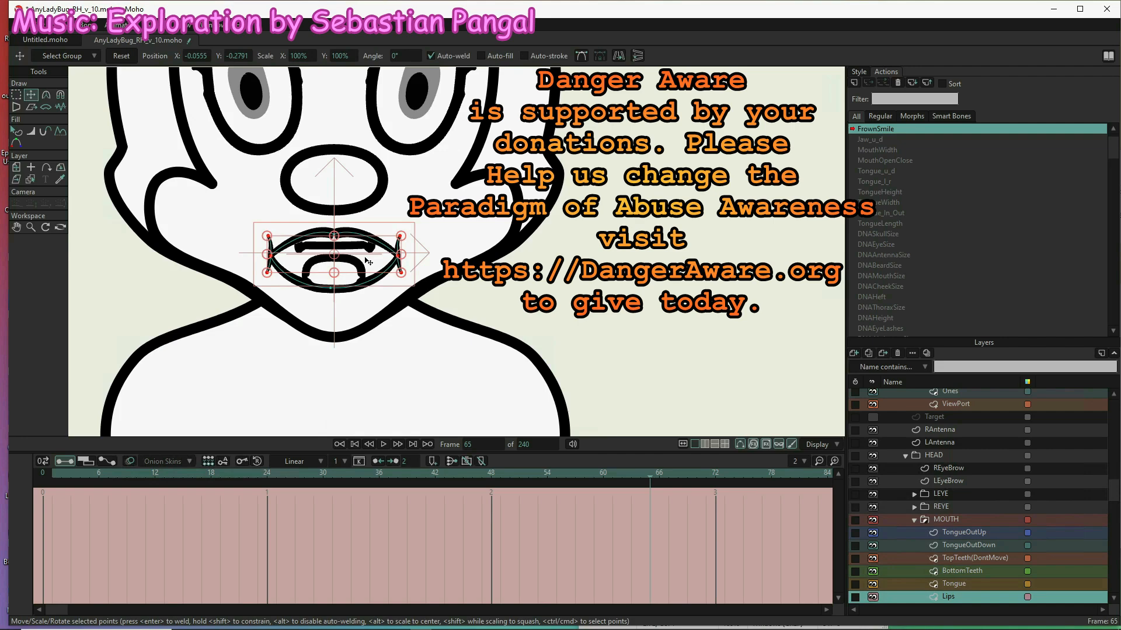
{"action": "left_click_drag", "start_coordinate": [366, 259], "coordinate": [365, 188]}
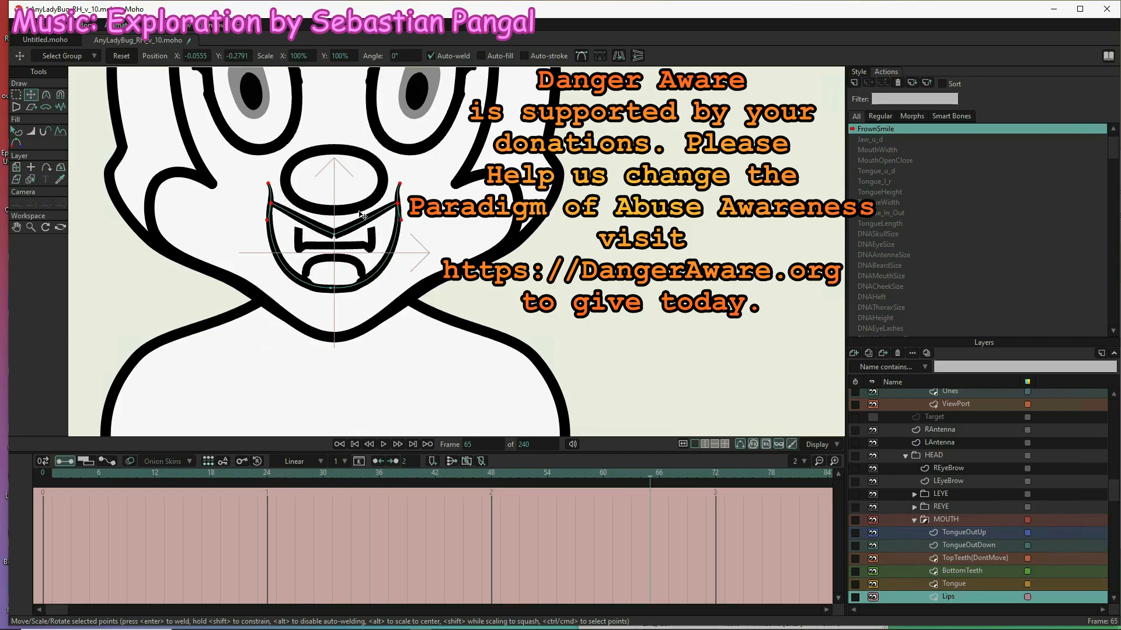
{"action": "left_click_drag", "start_coordinate": [361, 220], "coordinate": [363, 205]}
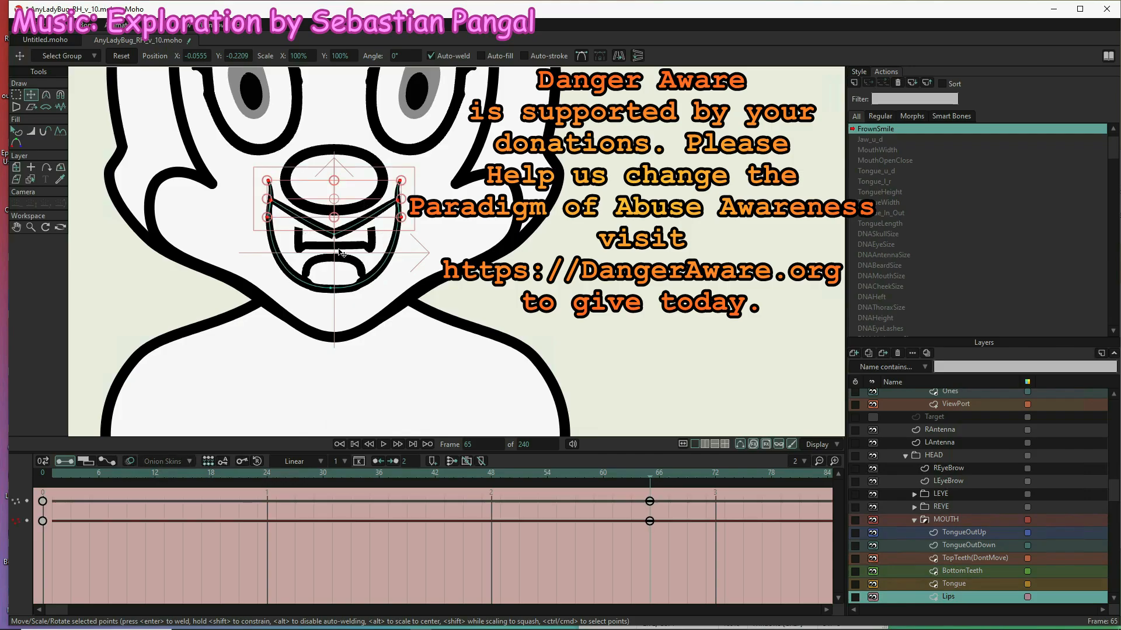
- At frame 65, raise the upper lip's centre point to about Y -0.25 and lower the bottom lip's centre point to about Y -0.327
{"action": "key", "text": "ctrl+d"}
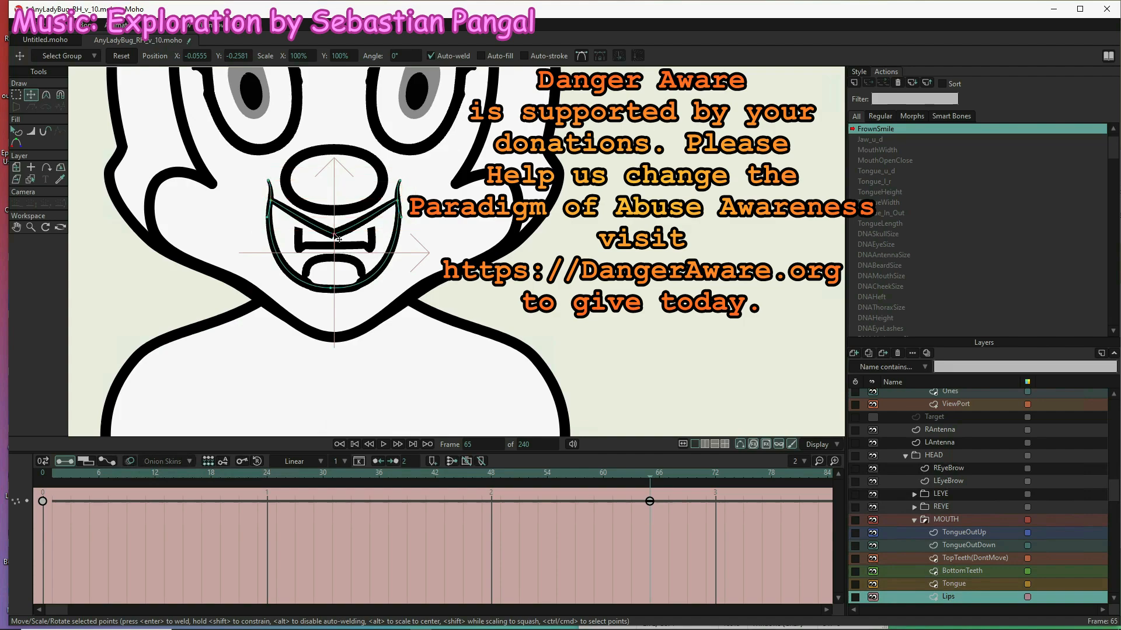
{"action": "left_click_drag", "start_coordinate": [337, 235], "coordinate": [336, 232]}
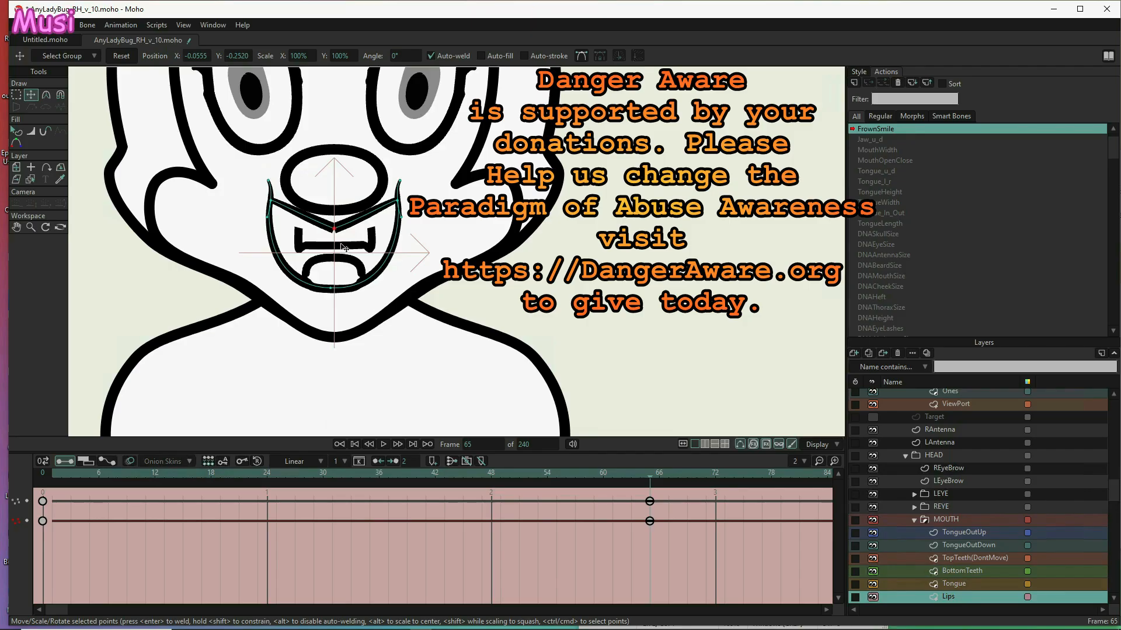
{"action": "left_click_drag", "start_coordinate": [337, 233], "coordinate": [337, 232]}
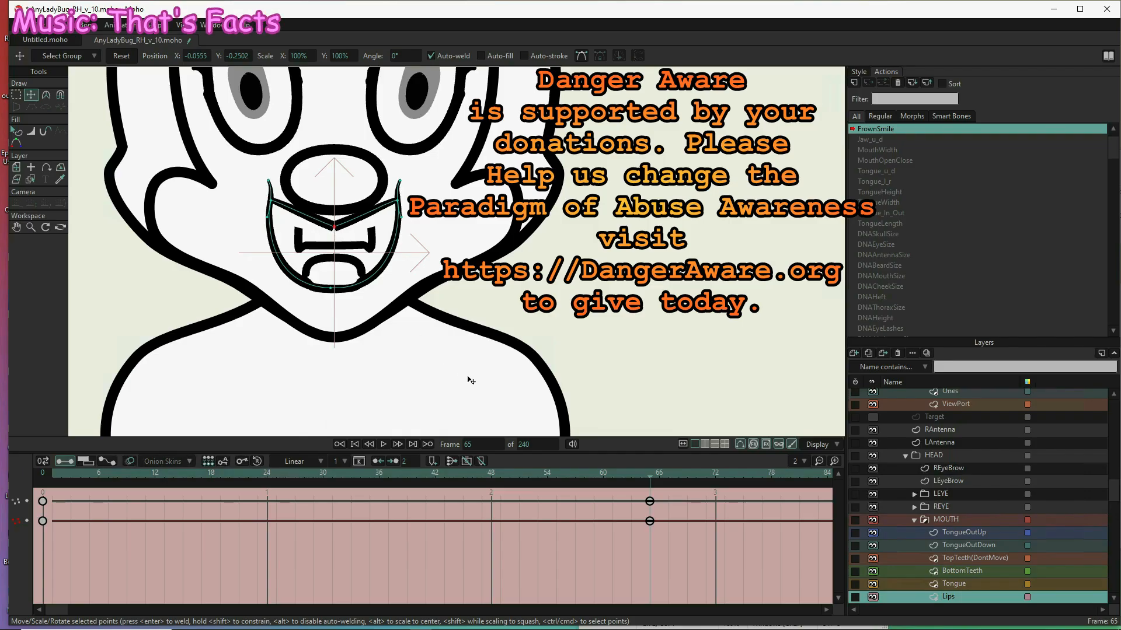
{"action": "left_click", "coordinate": [332, 291]}
{"action": "left_click_drag", "start_coordinate": [331, 291], "coordinate": [333, 300]}
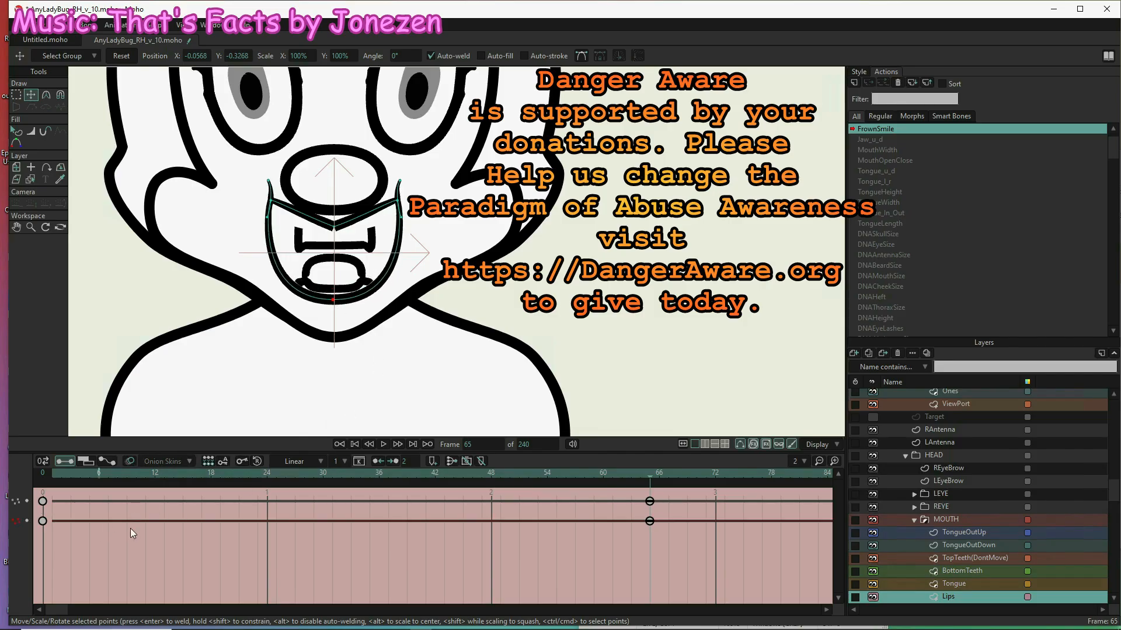
- At frame 48, select the centre points of the upper and bottom lips and reset them with the Transform Points tool
{"action": "left_click", "coordinate": [489, 472]}
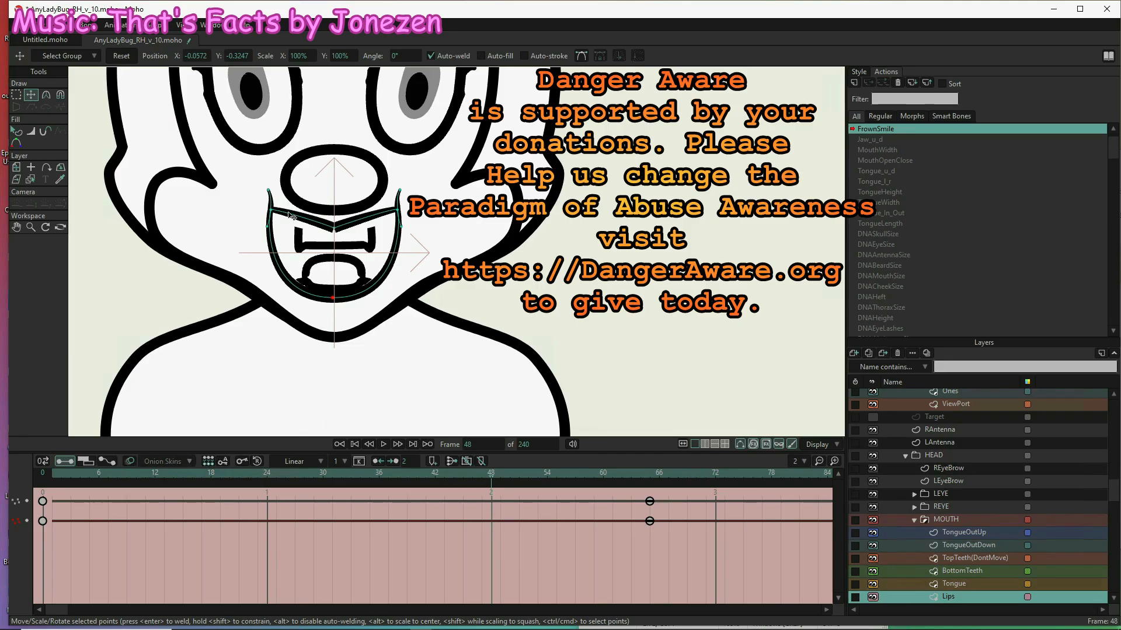
{"action": "key", "text": "g"}
{"action": "left_click_drag", "start_coordinate": [309, 204], "coordinate": [364, 337]}
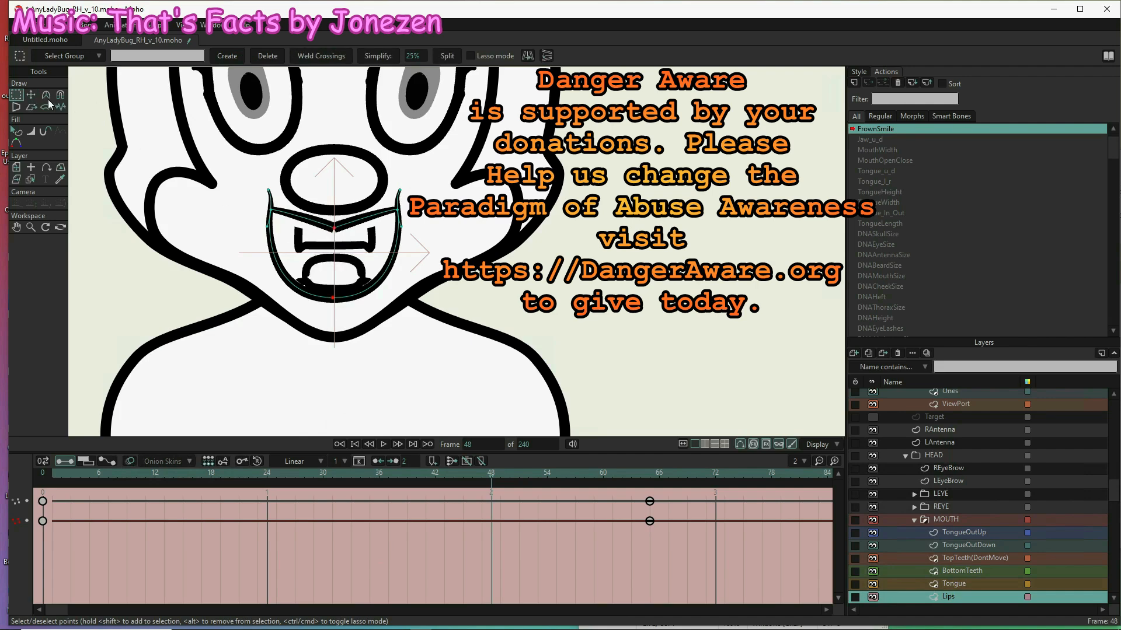
{"action": "left_click", "coordinate": [32, 96]}
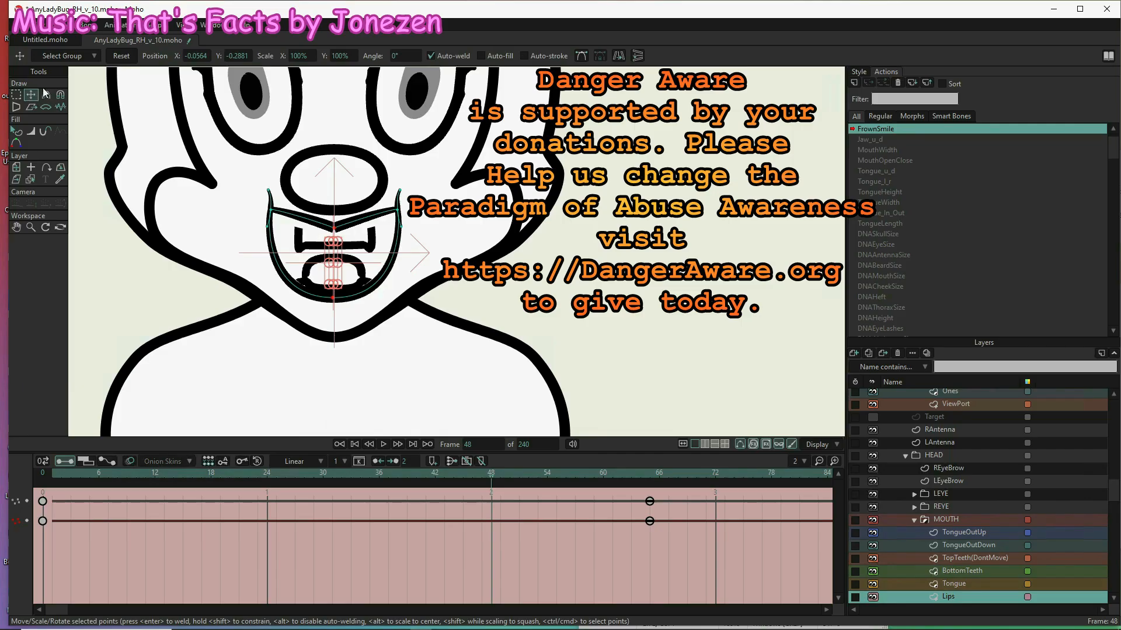
{"action": "left_click", "coordinate": [120, 58]}
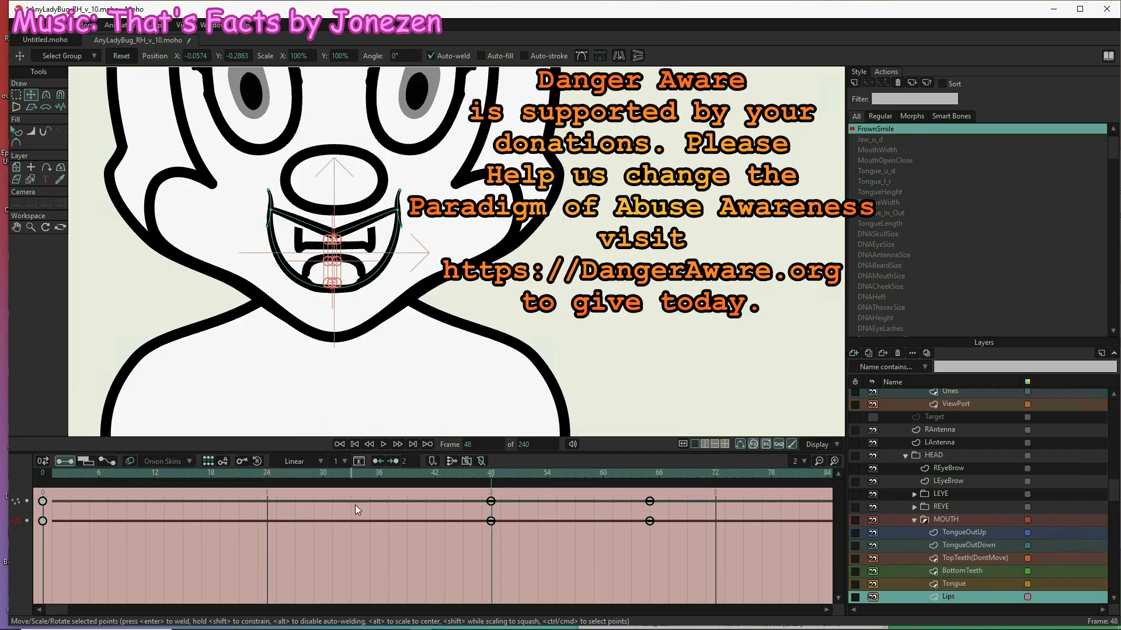
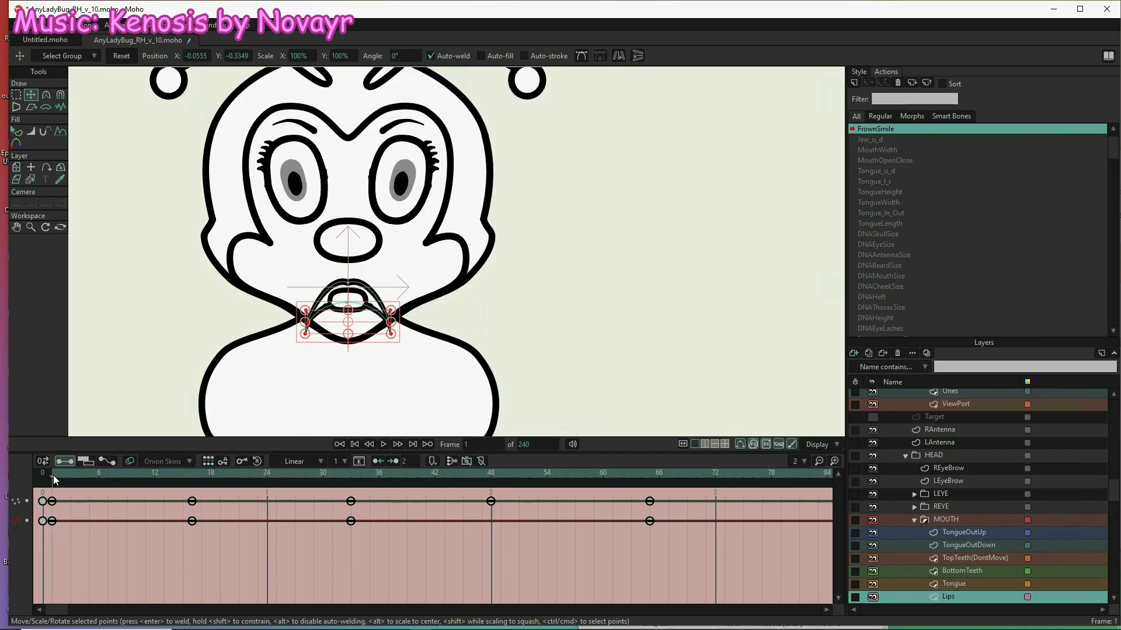
- Play back and scrub through the FrownSmile action to check the mouth's motion from frown to smile
{"action": "key", "text": "space"}
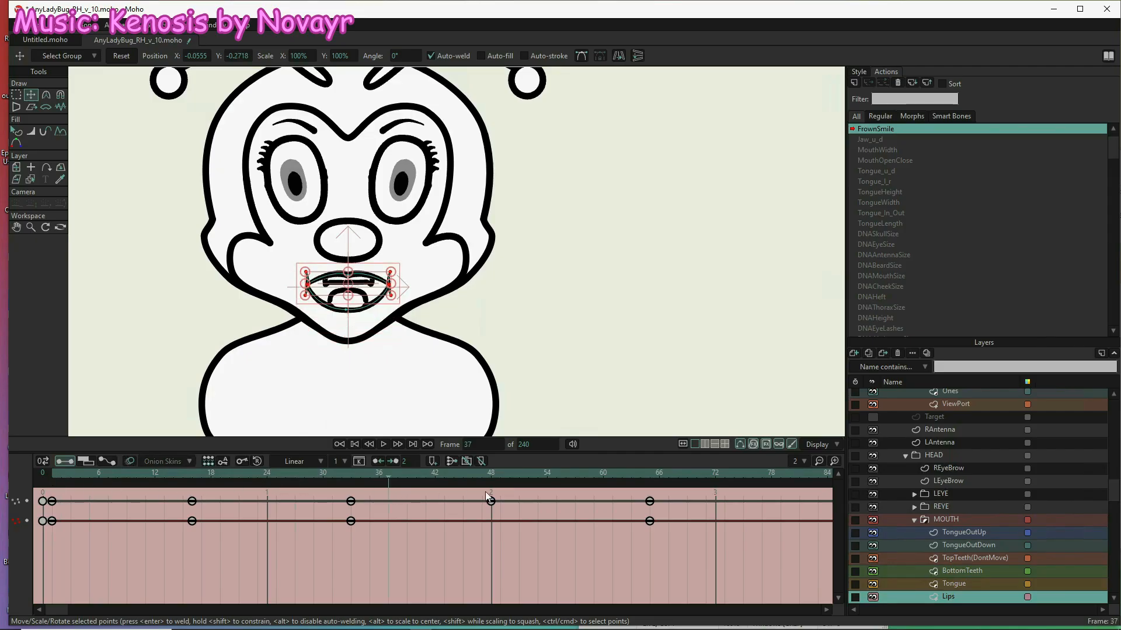
{"action": "left_click", "coordinate": [485, 491]}
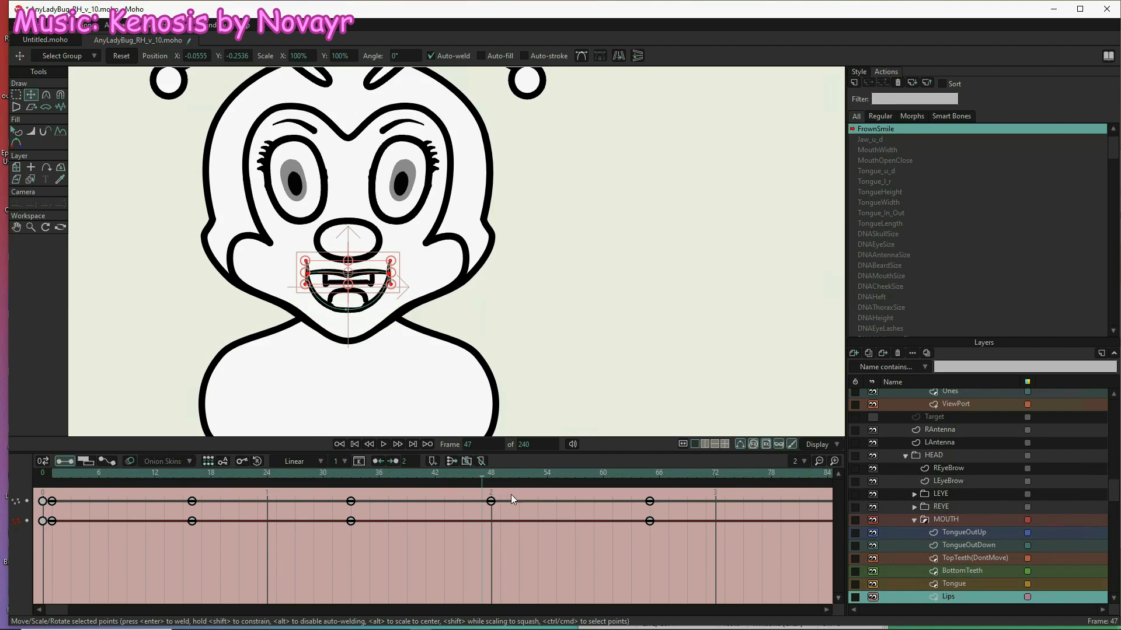
{"action": "left_click_drag", "start_coordinate": [573, 489], "coordinate": [626, 491]}
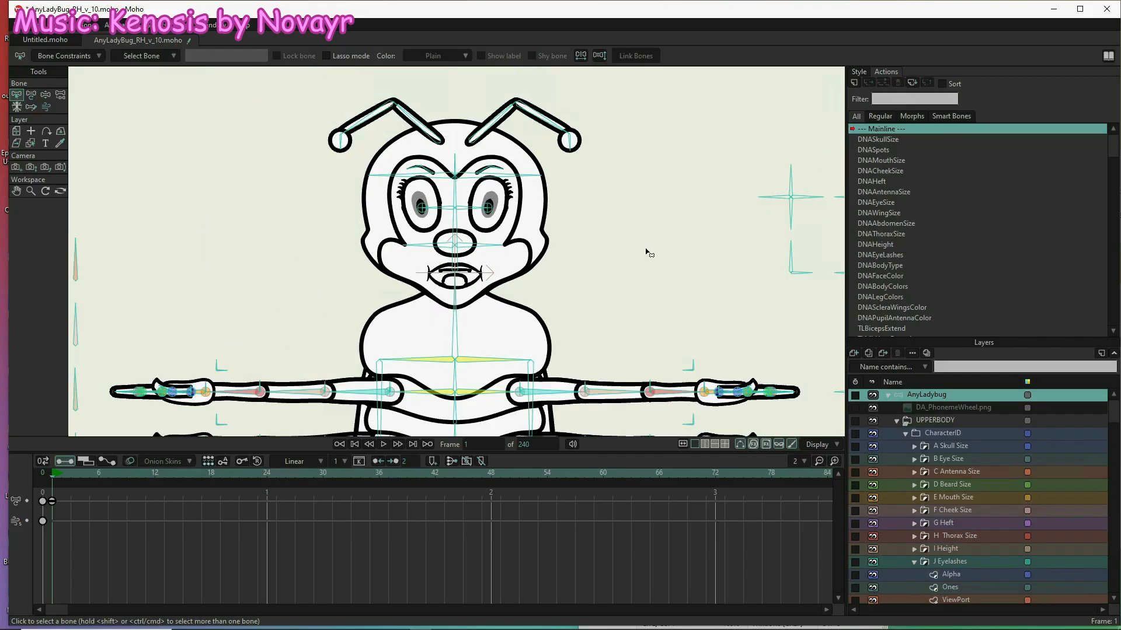
- Test the FrownSmile rig on the Mainline at frame 1 by rotating its control bone downward with Manipulate Bones
{"action": "left_click_drag", "start_coordinate": [593, 298], "coordinate": [531, 279]}
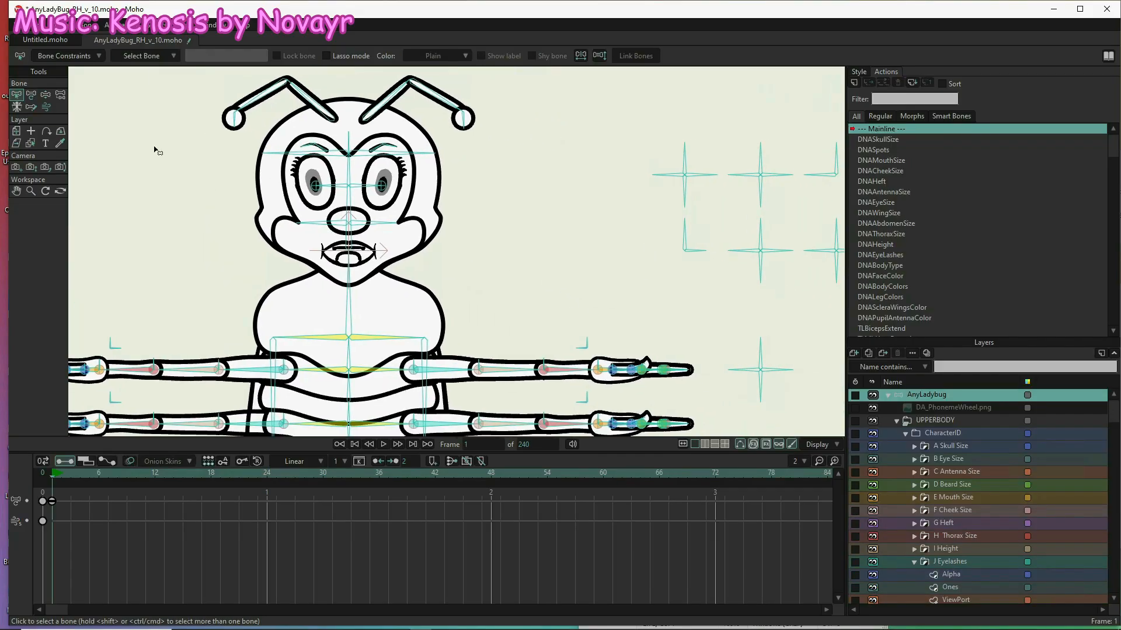
{"action": "left_click", "coordinate": [45, 95]}
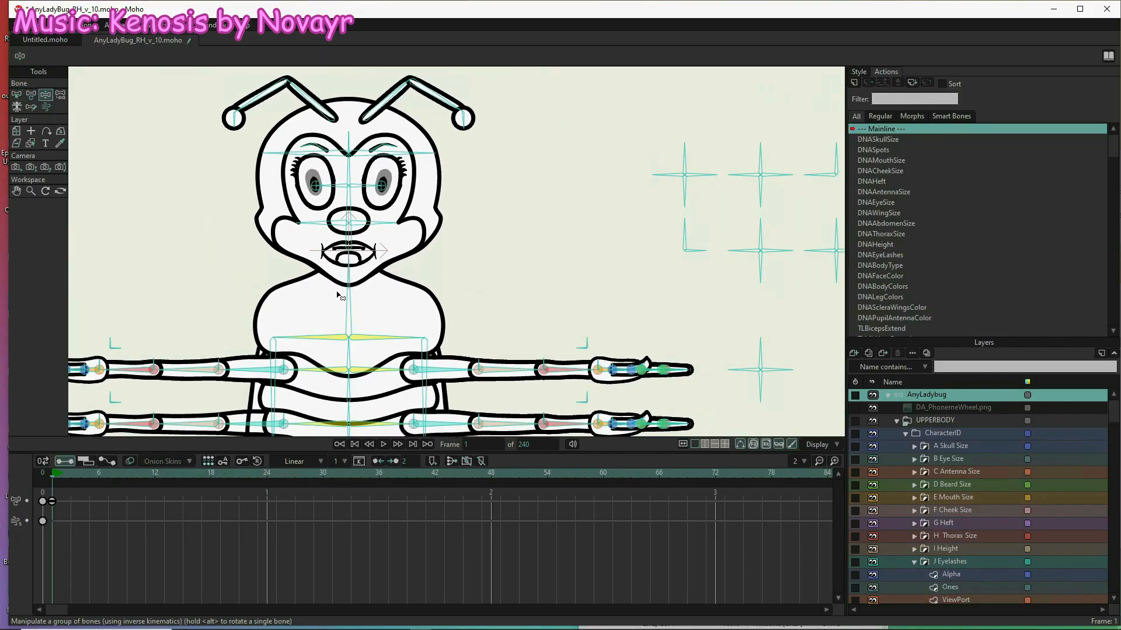
{"action": "left_click_drag", "start_coordinate": [755, 281], "coordinate": [731, 251]}
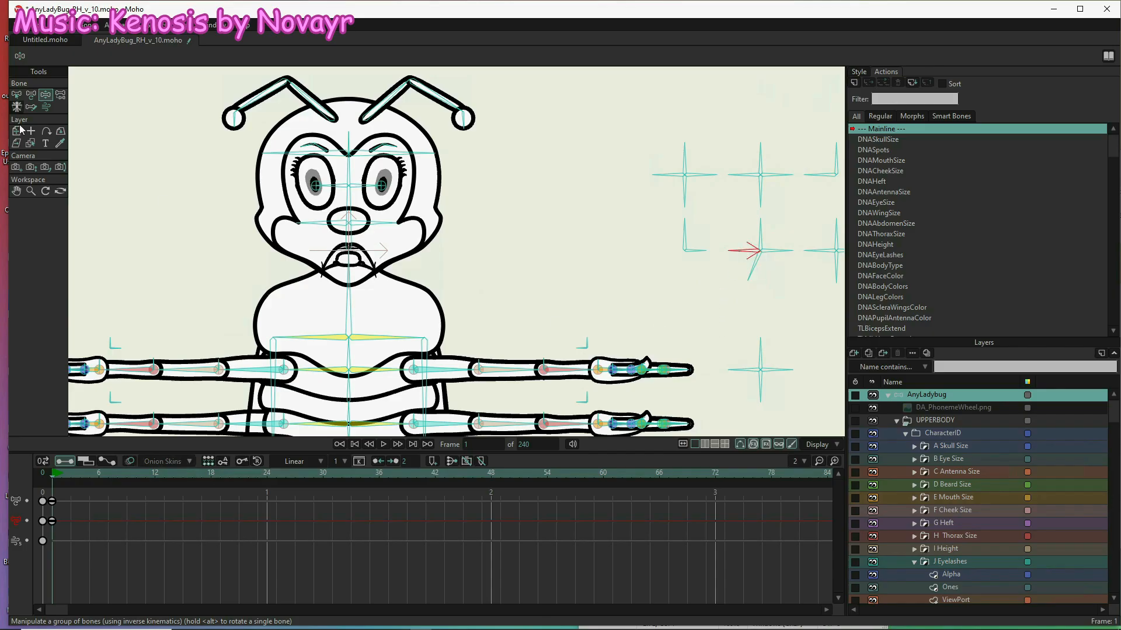
- Find the Jaw_u_d smart bone action in the actions list and activate it for editing
{"action": "scroll", "coordinate": [963, 294], "scroll_direction": "down", "scroll_amount": 1}
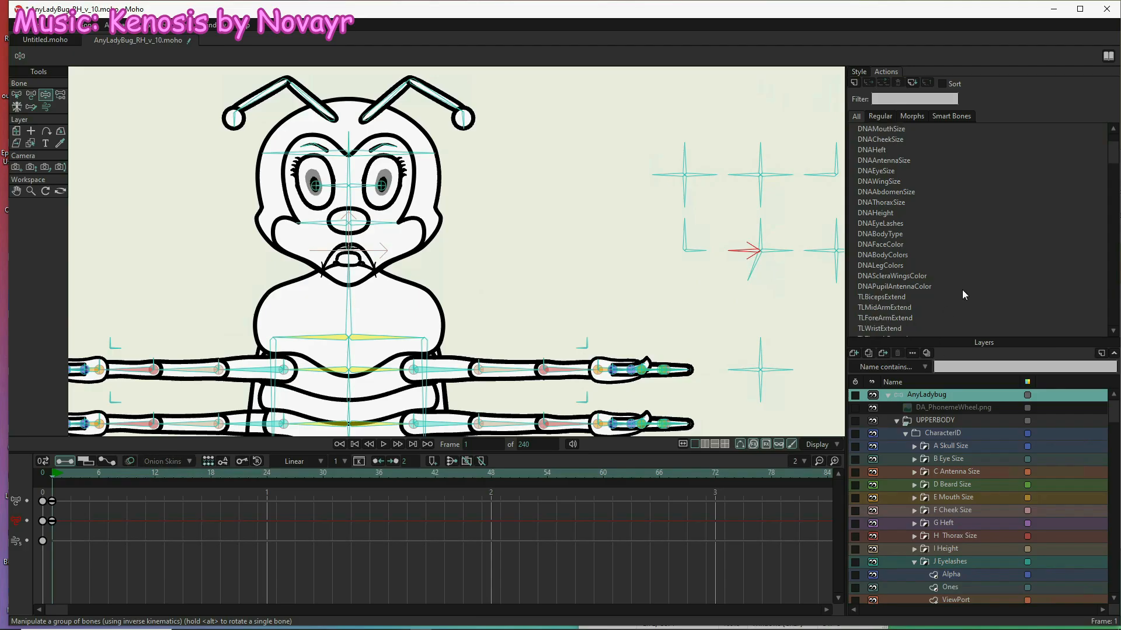
{"action": "scroll", "coordinate": [957, 297], "scroll_direction": "down", "scroll_amount": 5}
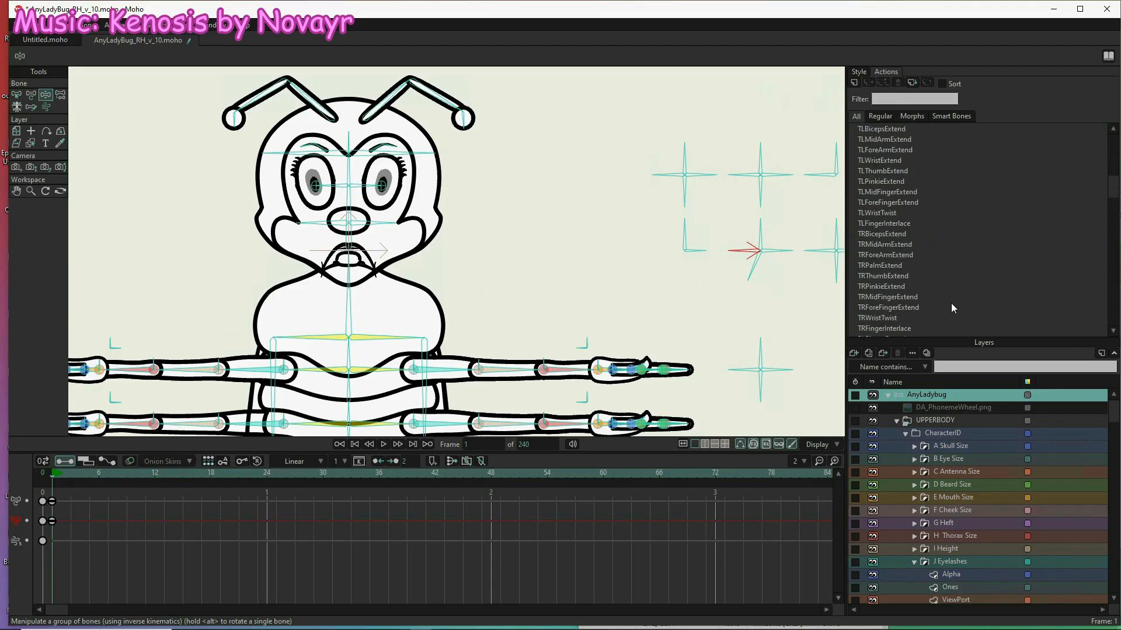
{"action": "scroll", "coordinate": [951, 305], "scroll_direction": "down", "scroll_amount": 6}
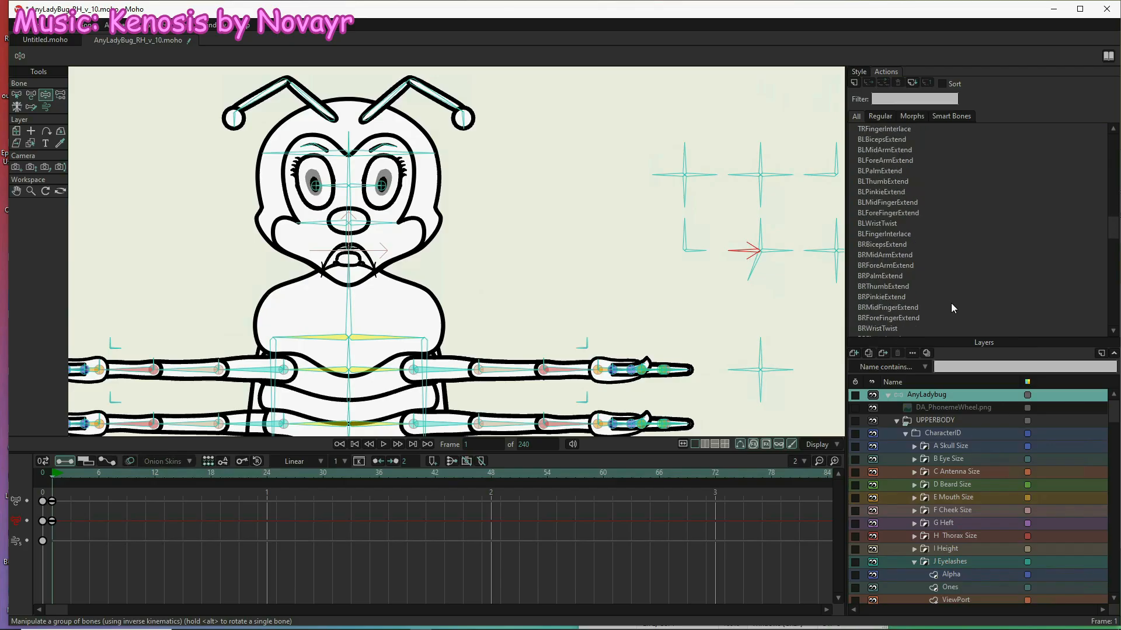
{"action": "scroll", "coordinate": [952, 308], "scroll_direction": "down", "scroll_amount": 6}
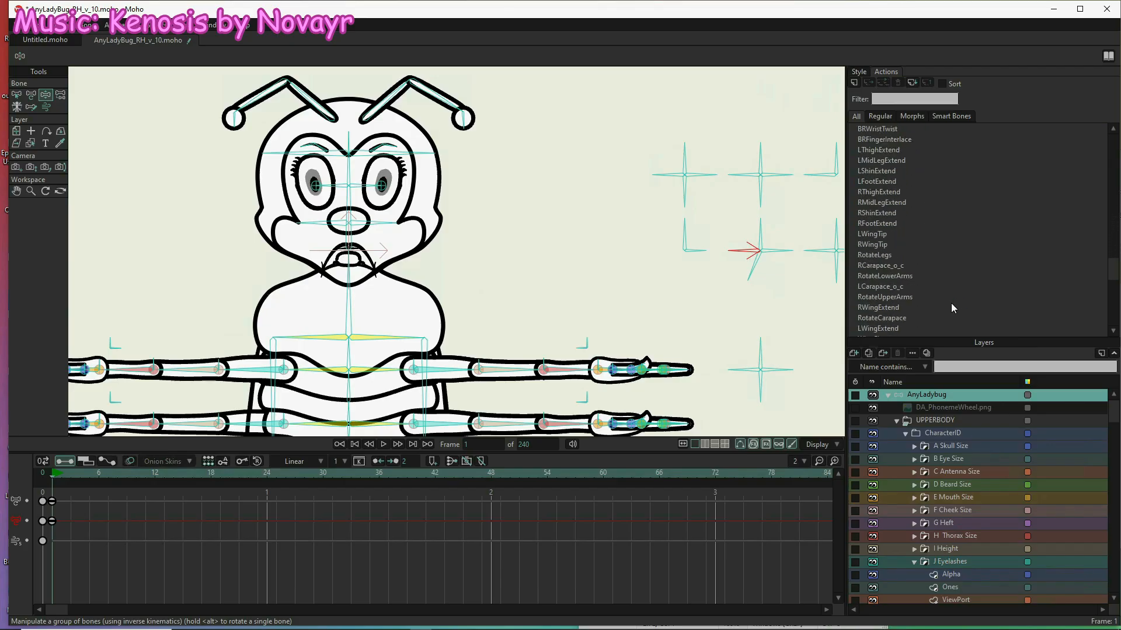
{"action": "scroll", "coordinate": [951, 304], "scroll_direction": "down", "scroll_amount": 3}
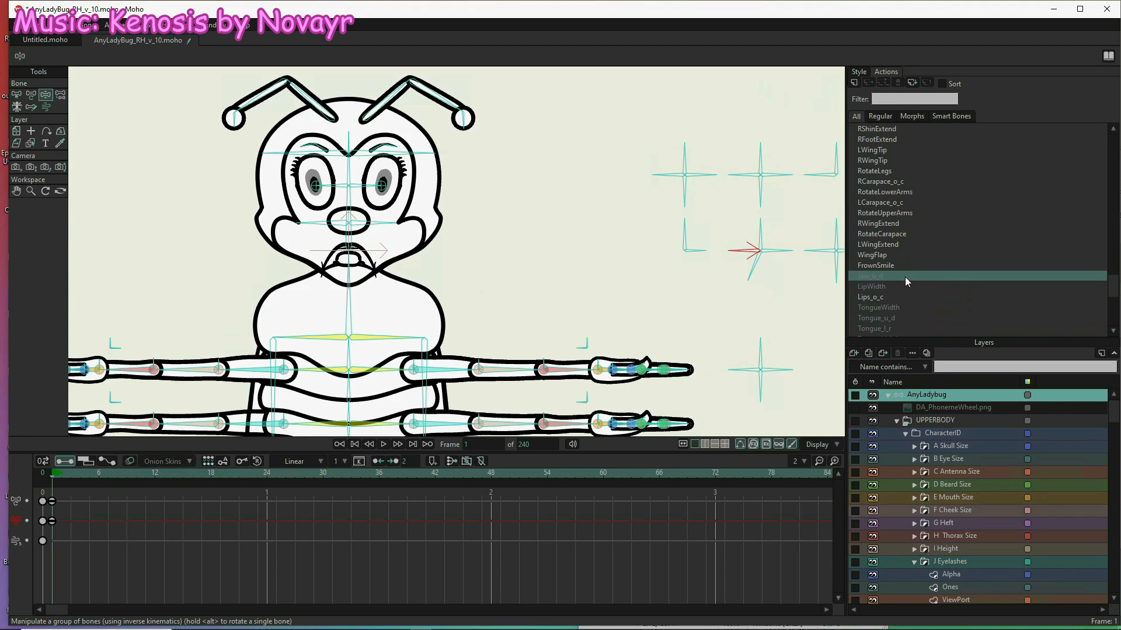
{"action": "left_click", "coordinate": [905, 277]}
{"action": "double_click", "coordinate": [904, 277]}
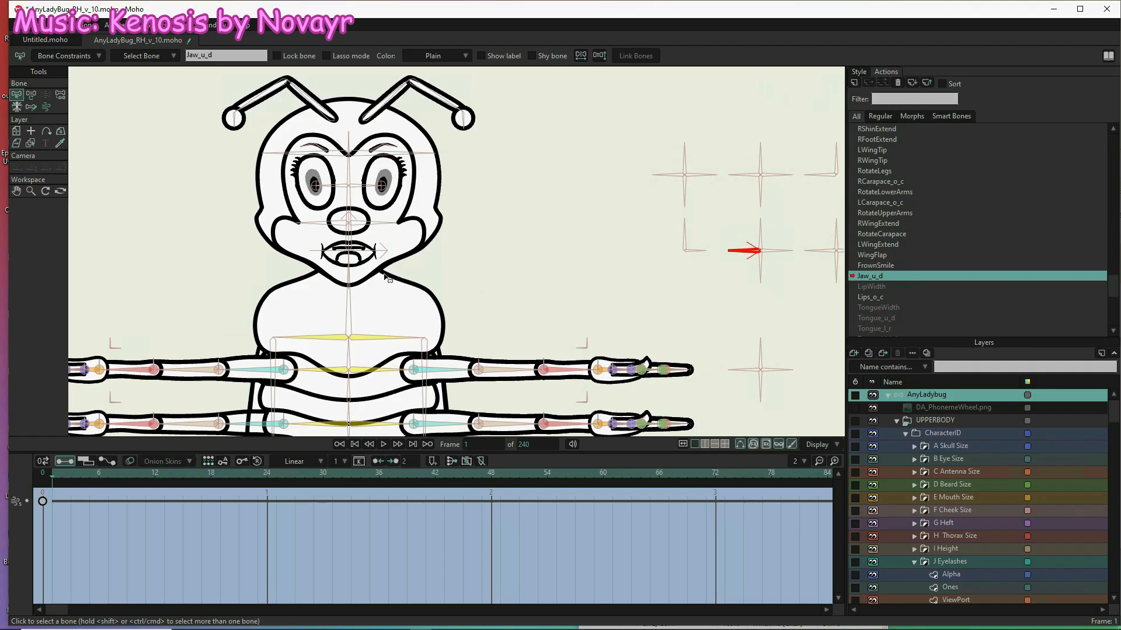
- At frame 1 of the Jaw_u_d action, rotate the Jaw_u_d bone to its lower limit at 212°
{"action": "left_click", "coordinate": [30, 97]}
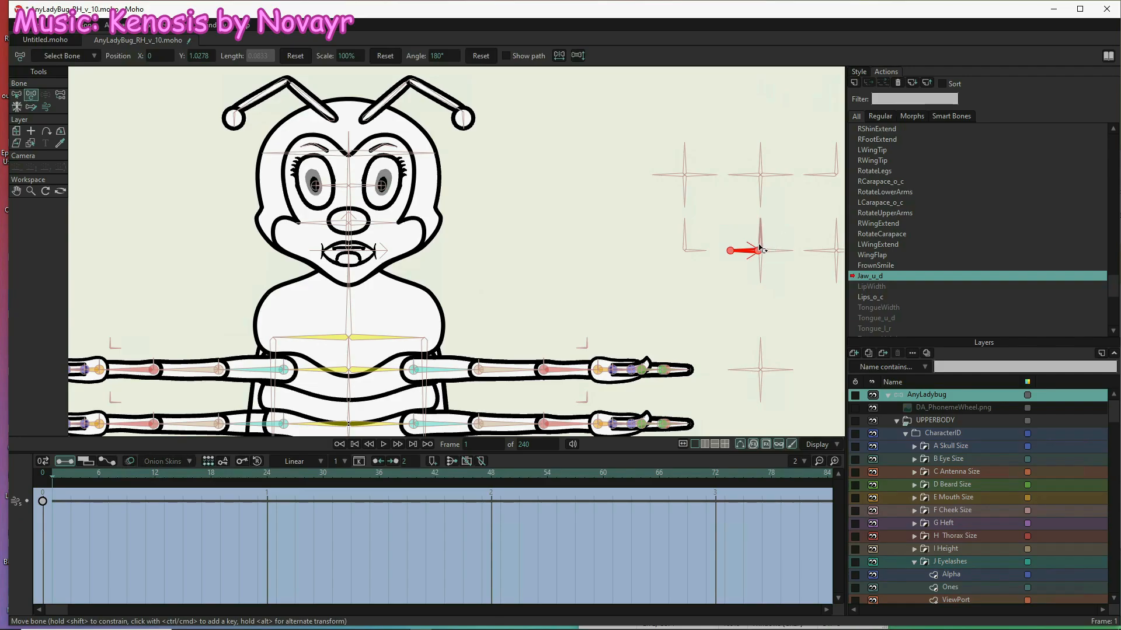
{"action": "left_click", "coordinate": [749, 278], "text": "ctrl"}
{"action": "left_click_drag", "start_coordinate": [751, 284], "coordinate": [754, 287]}
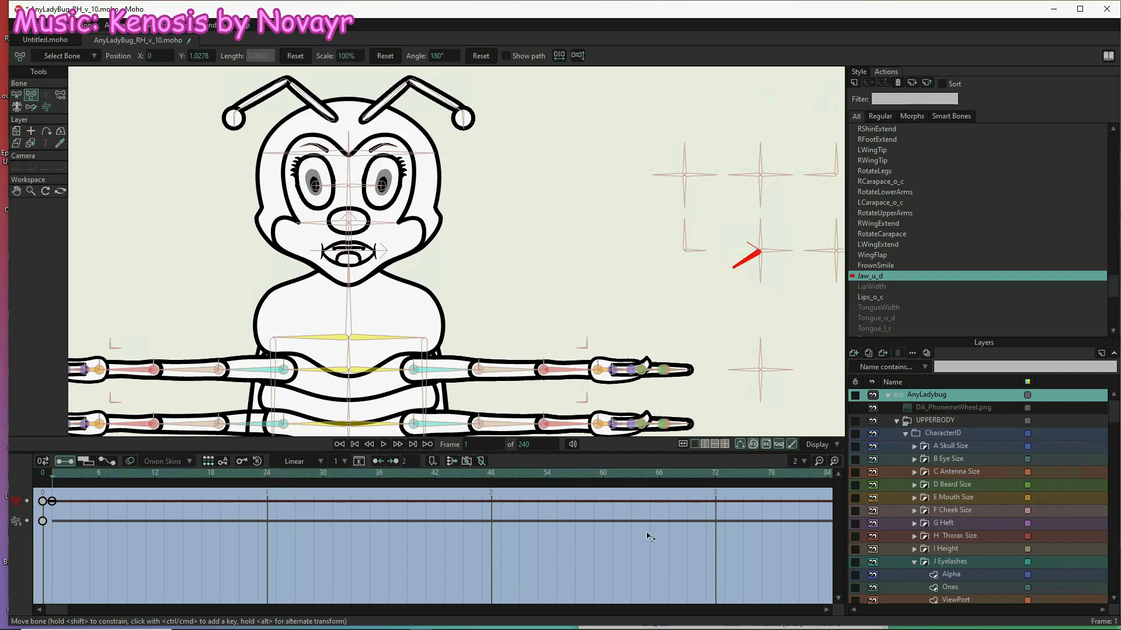
- At frame 65 of the Jaw_u_d action, rotate the Jaw_u_d bone to its upper limit at 148°
{"action": "left_click", "coordinate": [650, 472]}
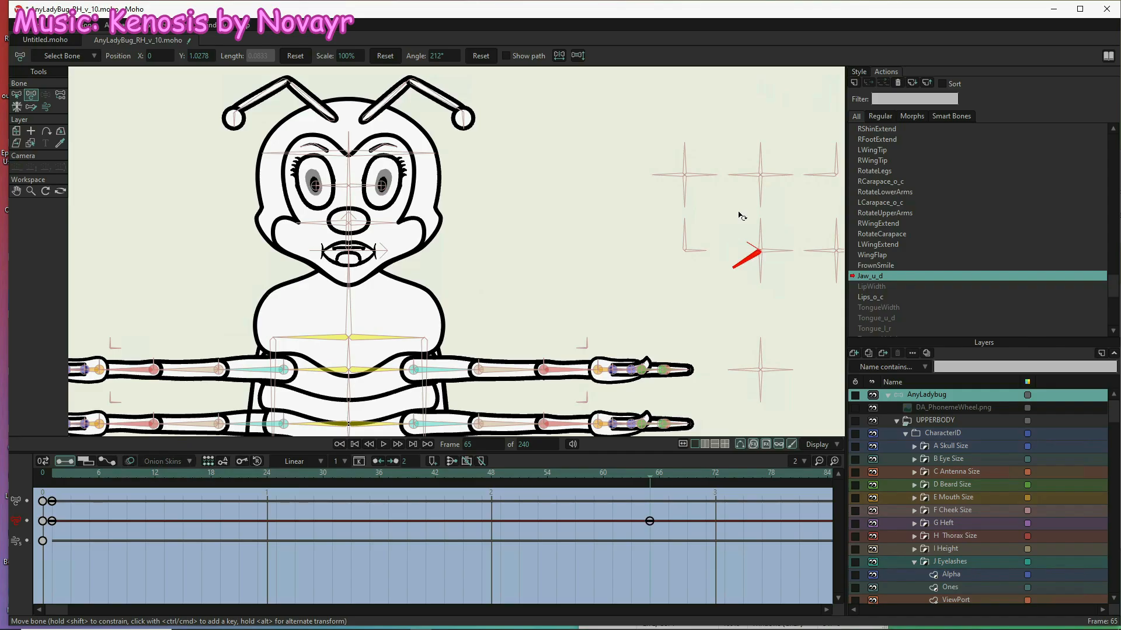
{"action": "left_click_drag", "start_coordinate": [738, 213], "coordinate": [749, 207]}
{"action": "left_click", "coordinate": [683, 344]}
- Select the chin points on the Face layer and raise them to about Y -0.0357 at frame 65
{"action": "scroll", "coordinate": [982, 492], "scroll_direction": "down", "scroll_amount": 5}
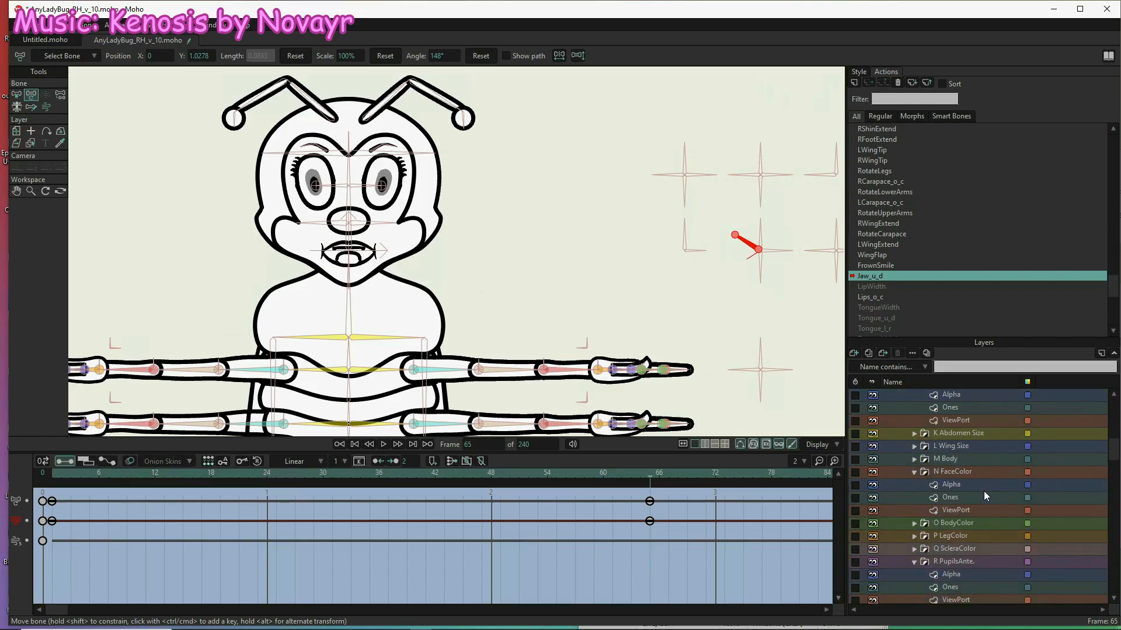
{"action": "scroll", "coordinate": [983, 494], "scroll_direction": "down", "scroll_amount": 3}
{"action": "scroll", "coordinate": [984, 493], "scroll_direction": "down", "scroll_amount": 5}
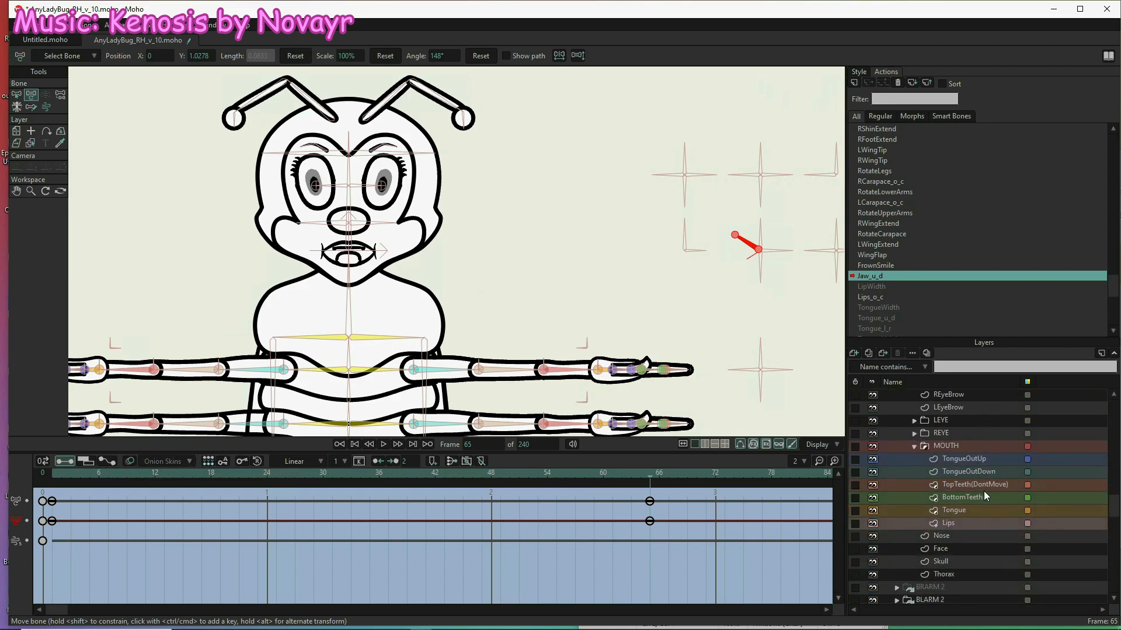
{"action": "scroll", "coordinate": [984, 492], "scroll_direction": "down", "scroll_amount": 2}
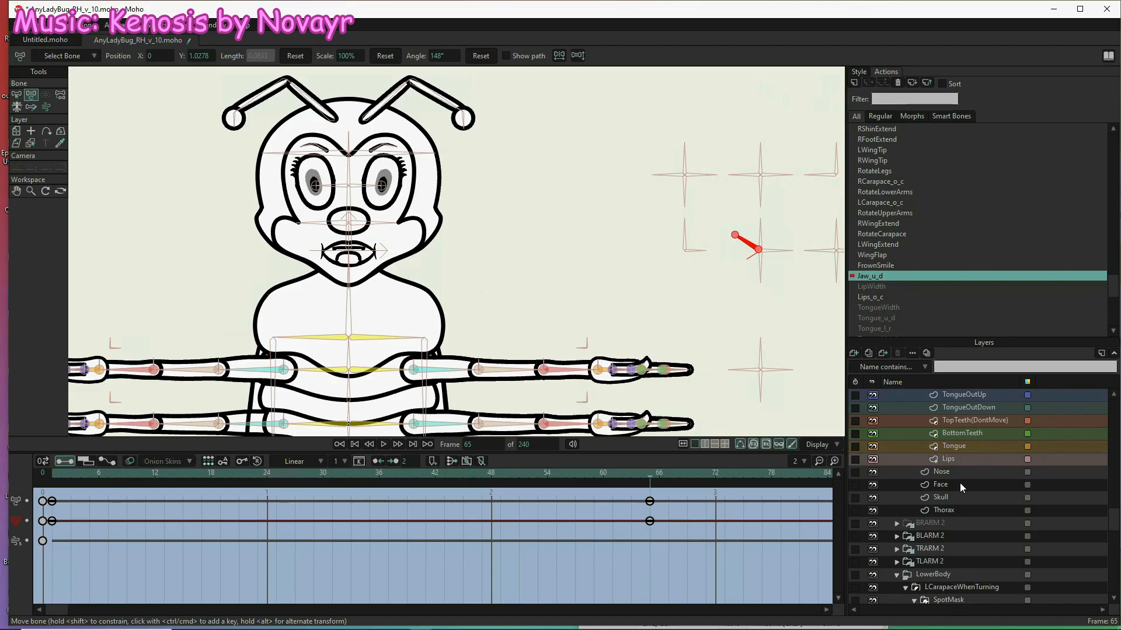
{"action": "left_click", "coordinate": [960, 482]}
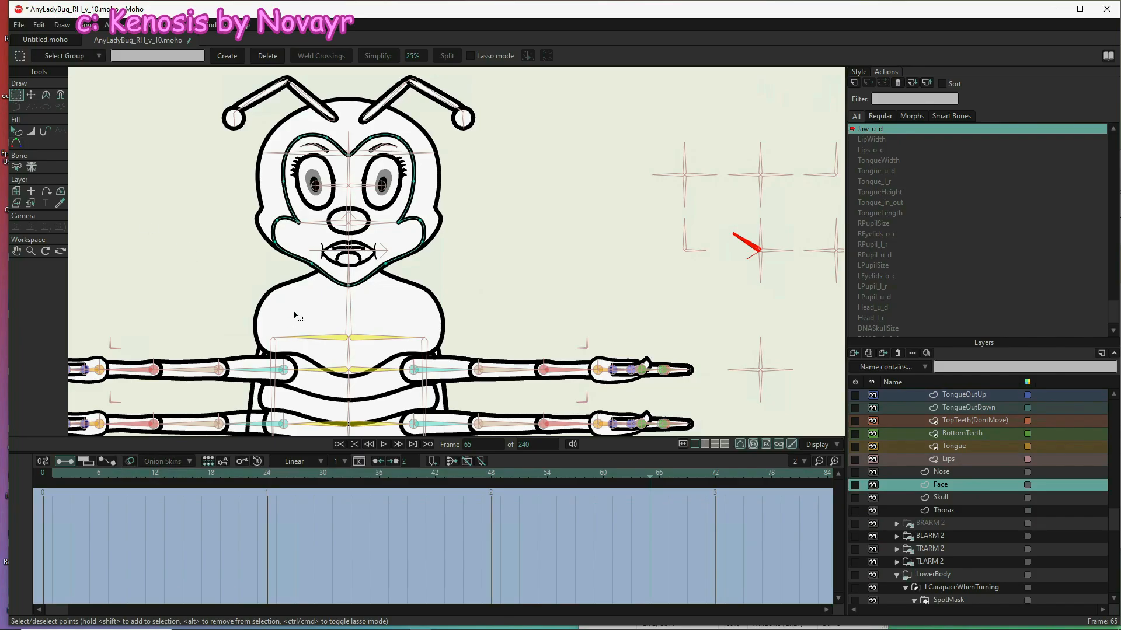
{"action": "left_click_drag", "start_coordinate": [251, 262], "coordinate": [434, 313]}
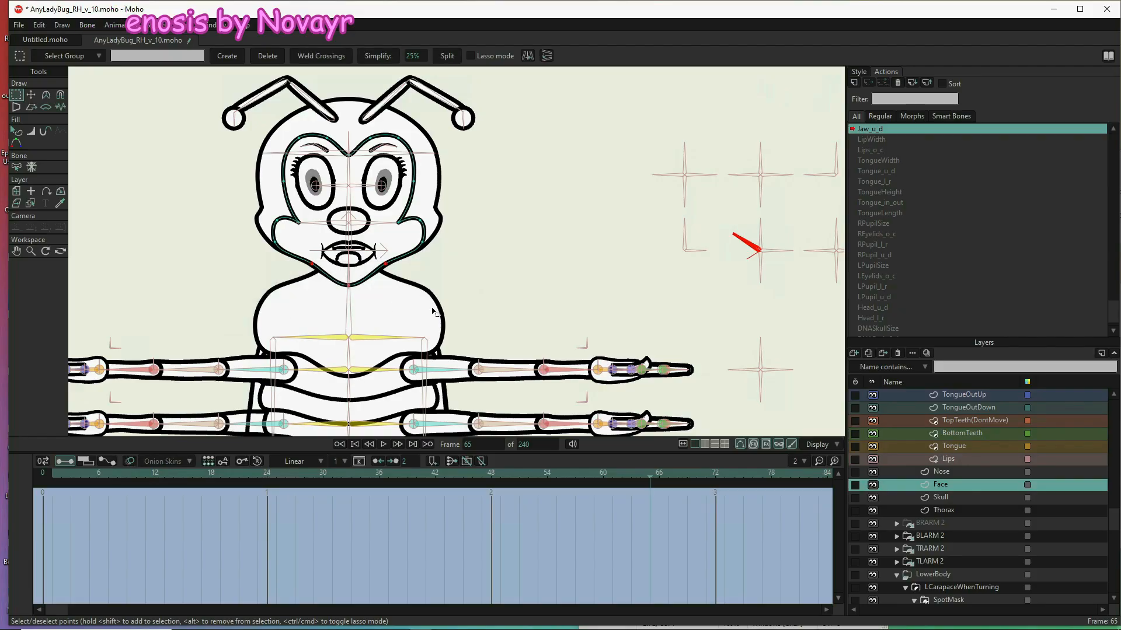
{"action": "key", "text": "t"}
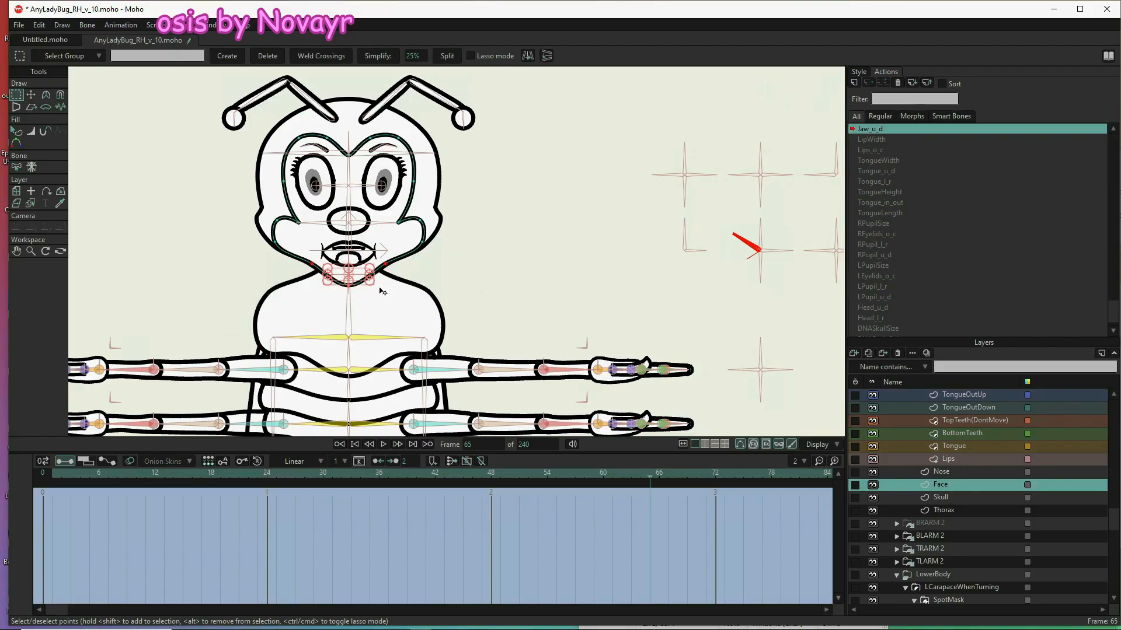
{"action": "key", "text": "t"}
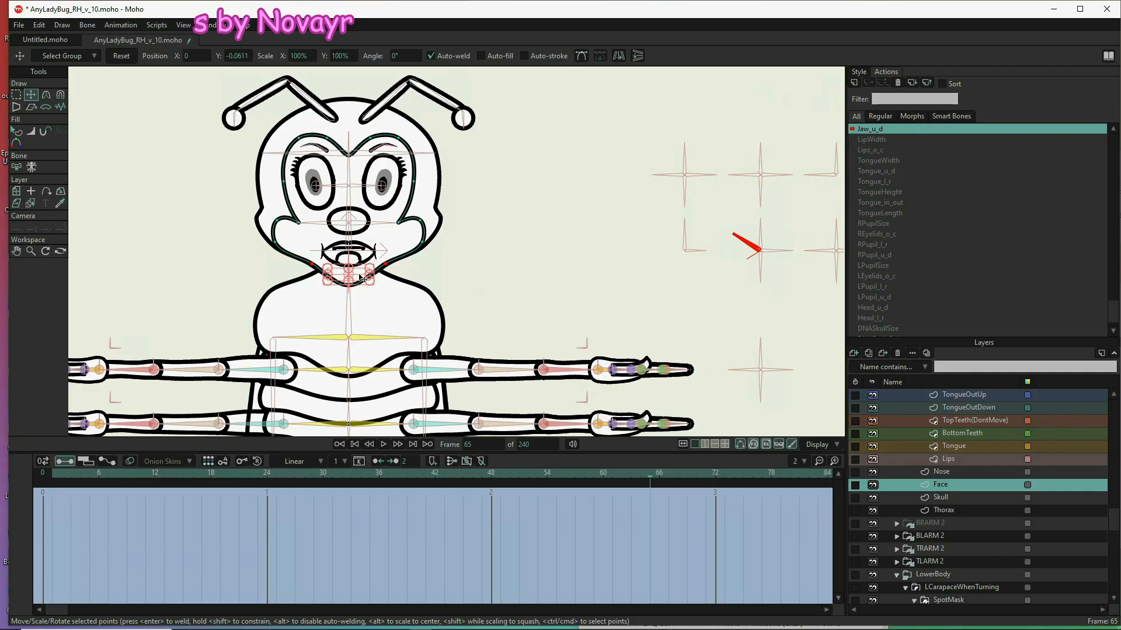
{"action": "left_click_drag", "start_coordinate": [359, 273], "coordinate": [360, 265]}
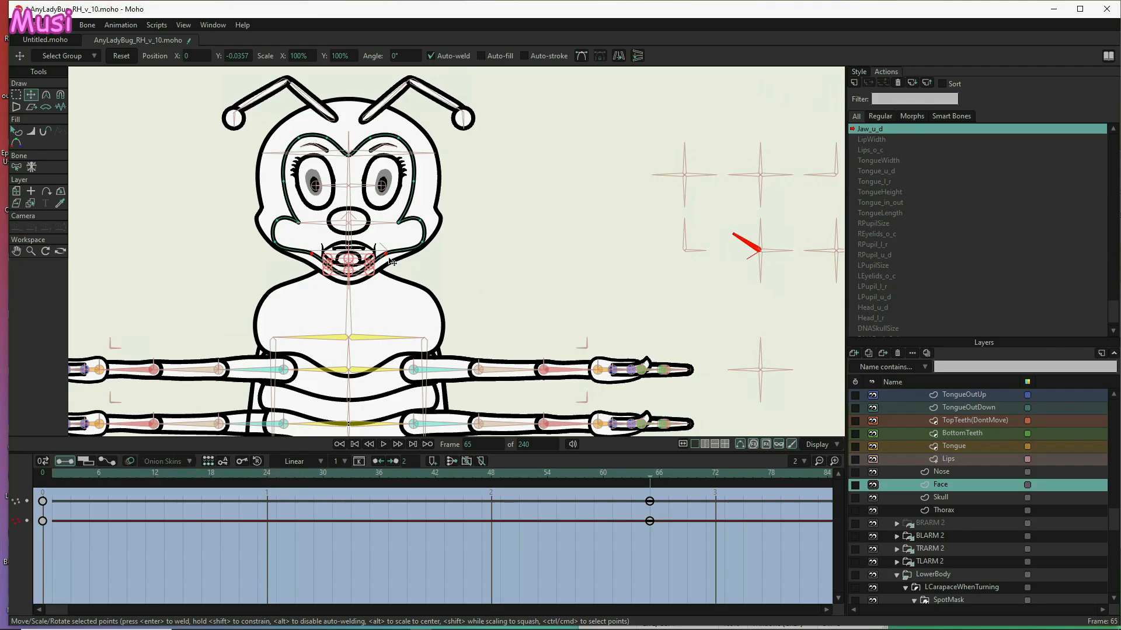
- Select the lower jaw points on the Skull layer and raise them to about Y -0.0271 at frame 65
{"action": "left_click", "coordinate": [975, 497]}
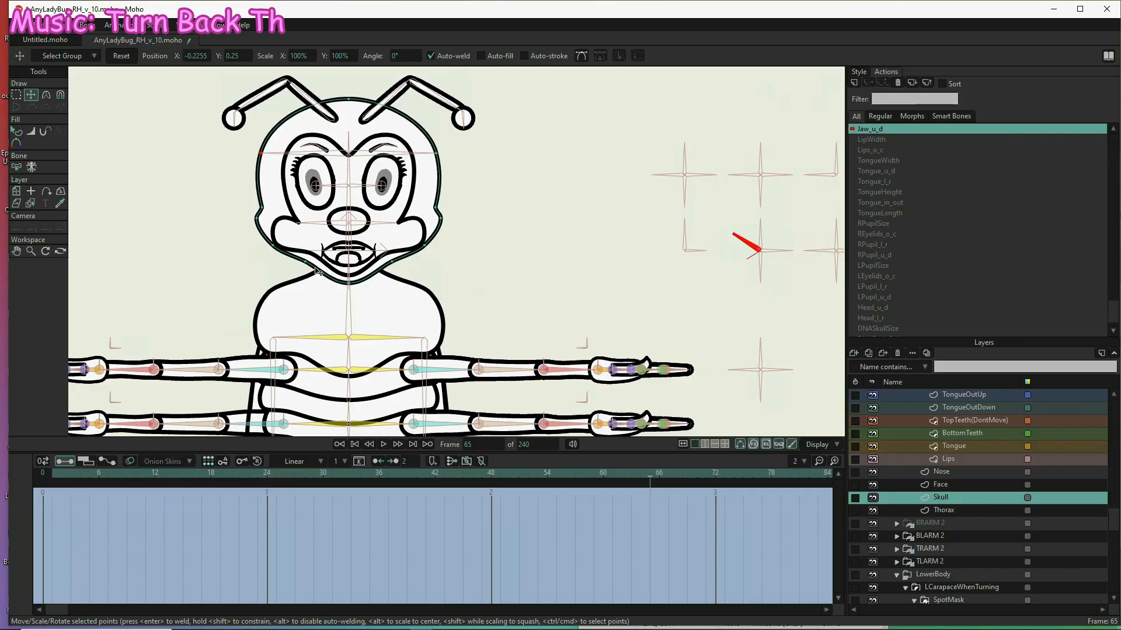
{"action": "key", "text": "g"}
{"action": "left_click_drag", "start_coordinate": [287, 258], "coordinate": [399, 315]}
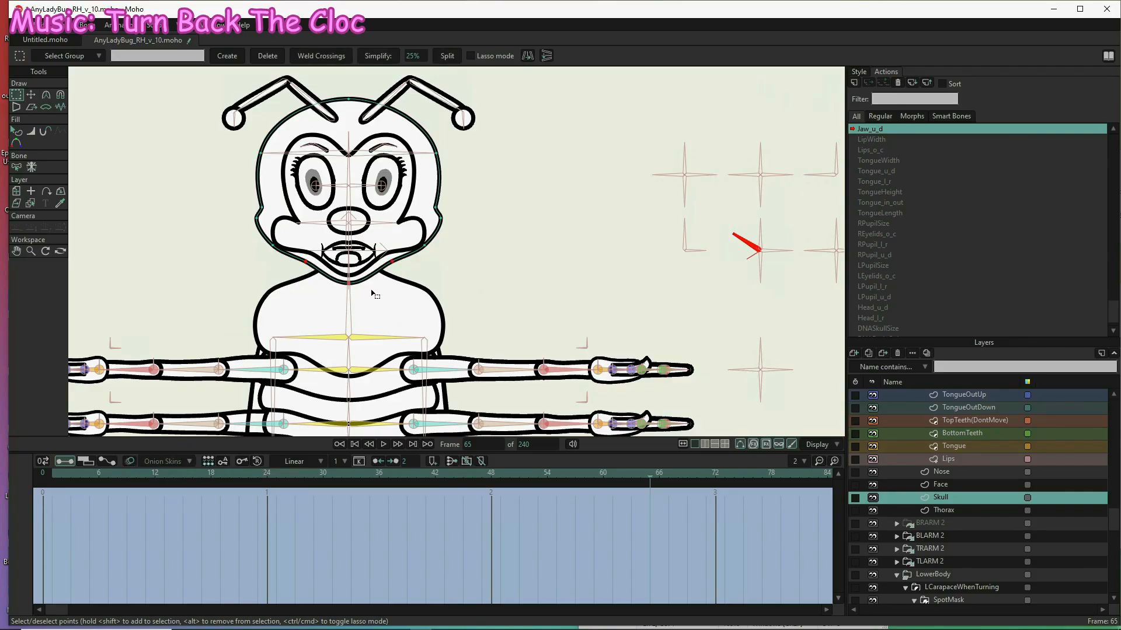
{"action": "key", "text": "t"}
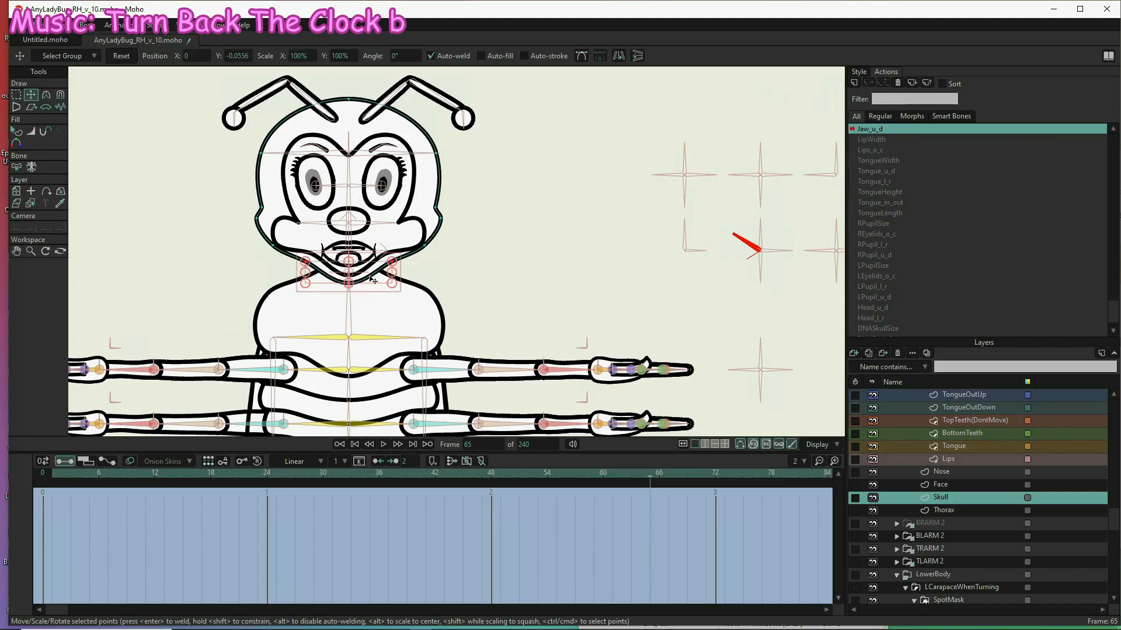
{"action": "left_click_drag", "start_coordinate": [370, 275], "coordinate": [372, 268]}
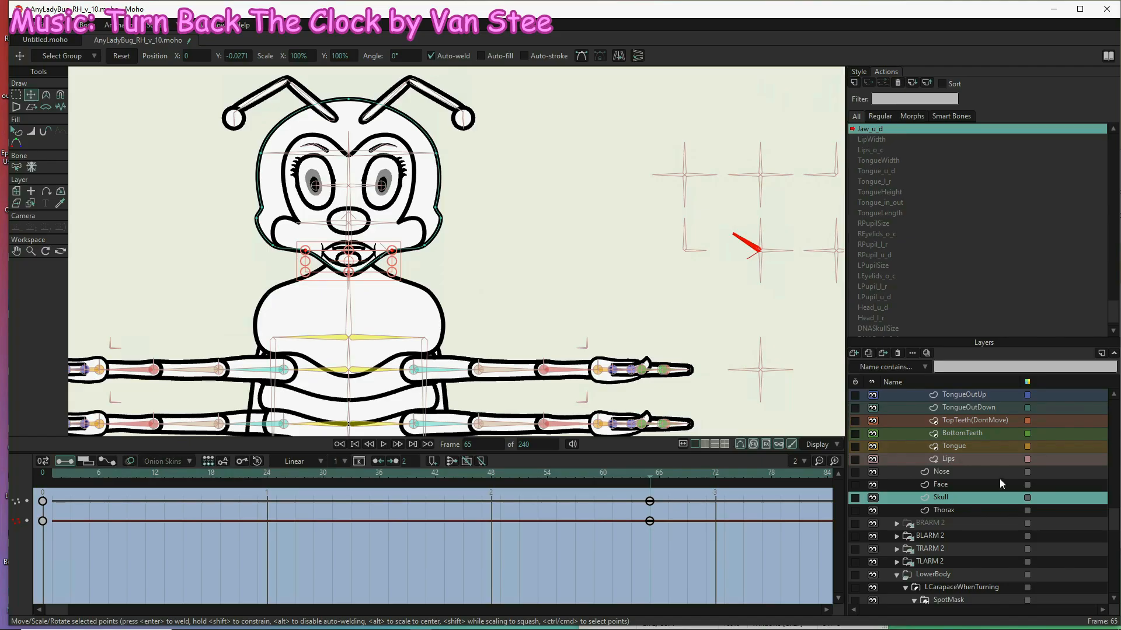
- Raise the BottomTeeth points to about Y -0.3298 at frame 65 and go to frame 33
{"action": "left_click", "coordinate": [988, 434]}
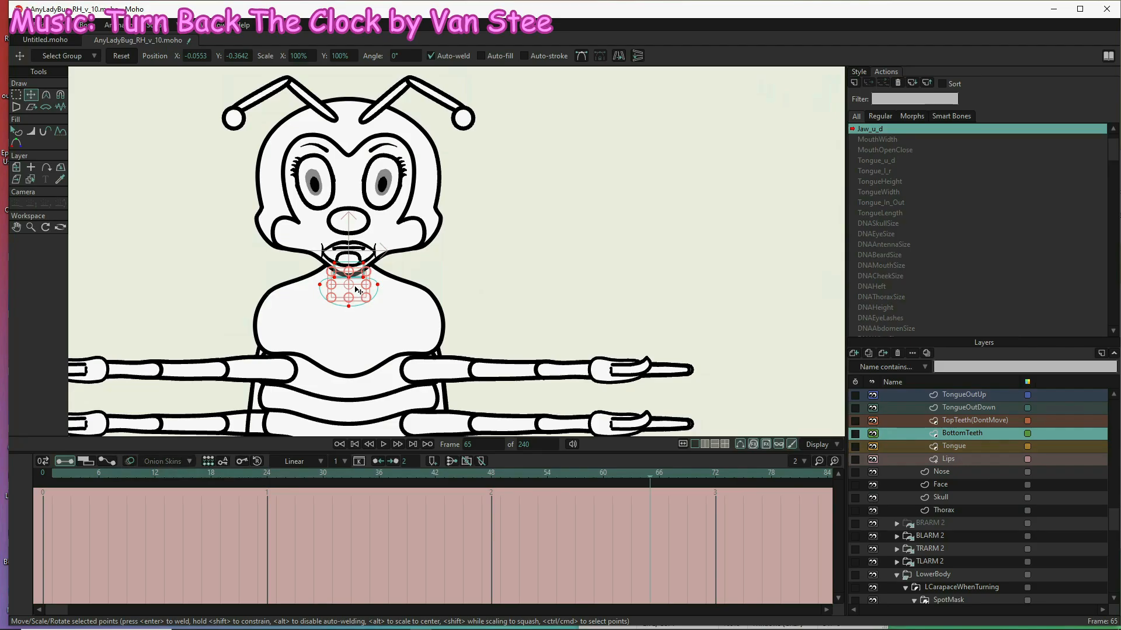
{"action": "left_click_drag", "start_coordinate": [355, 287], "coordinate": [358, 276]}
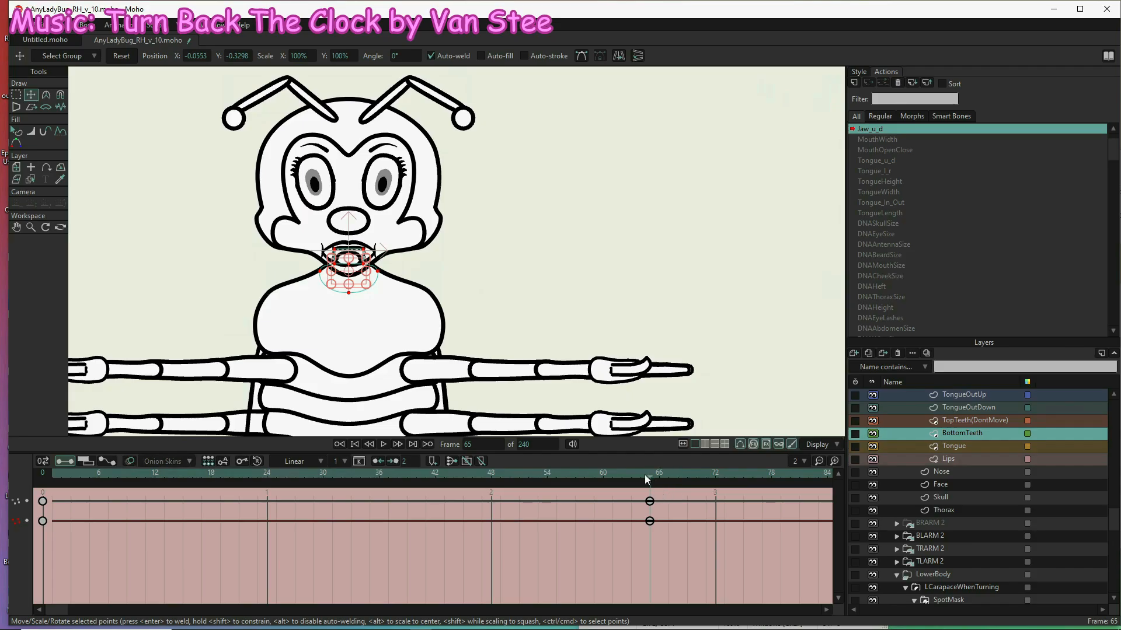
{"action": "left_click_drag", "start_coordinate": [359, 470], "coordinate": [347, 473]}
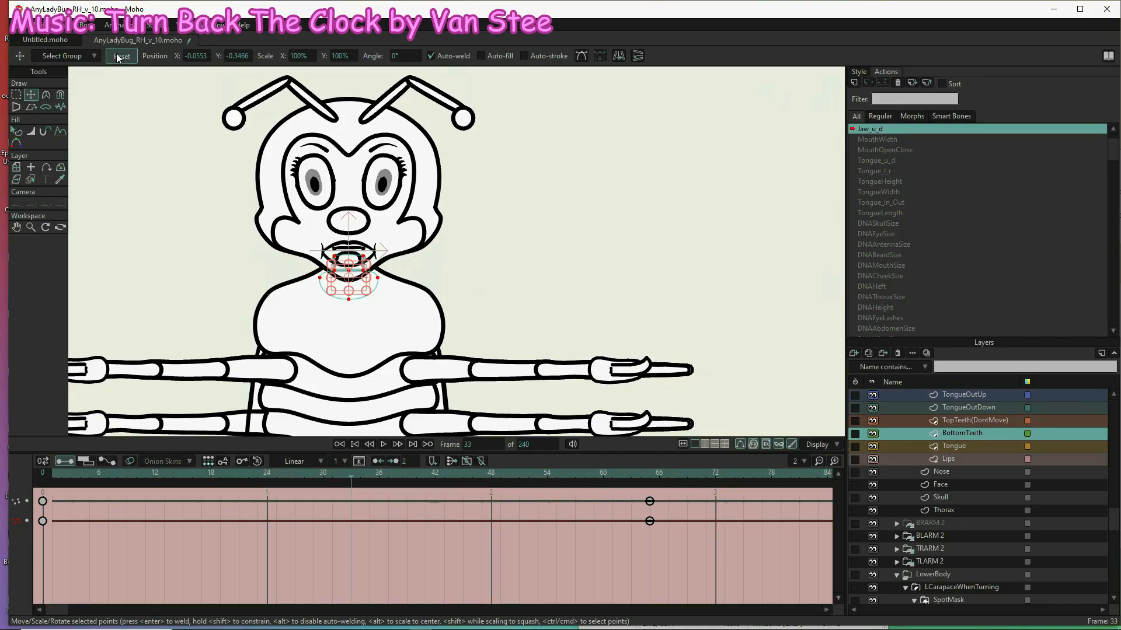
- Lower the BottomTeeth points to about Y -0.3642 at frame 33 and to about Y -0.4001 at frame 1
{"action": "left_click_drag", "start_coordinate": [227, 328], "coordinate": [228, 334]}
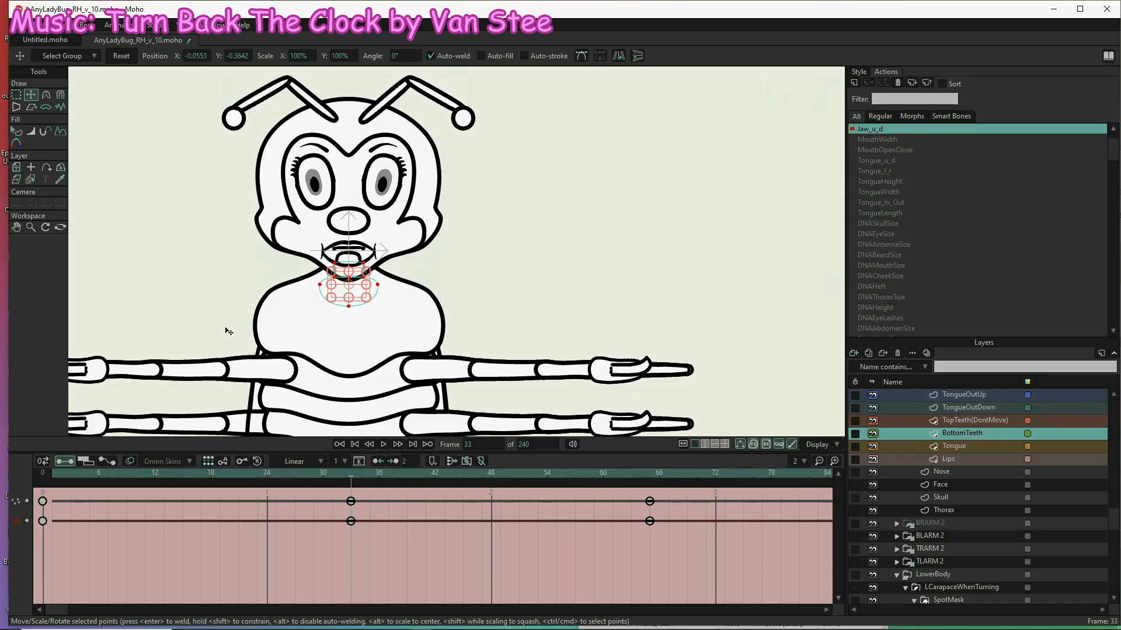
{"action": "left_click", "coordinate": [52, 475]}
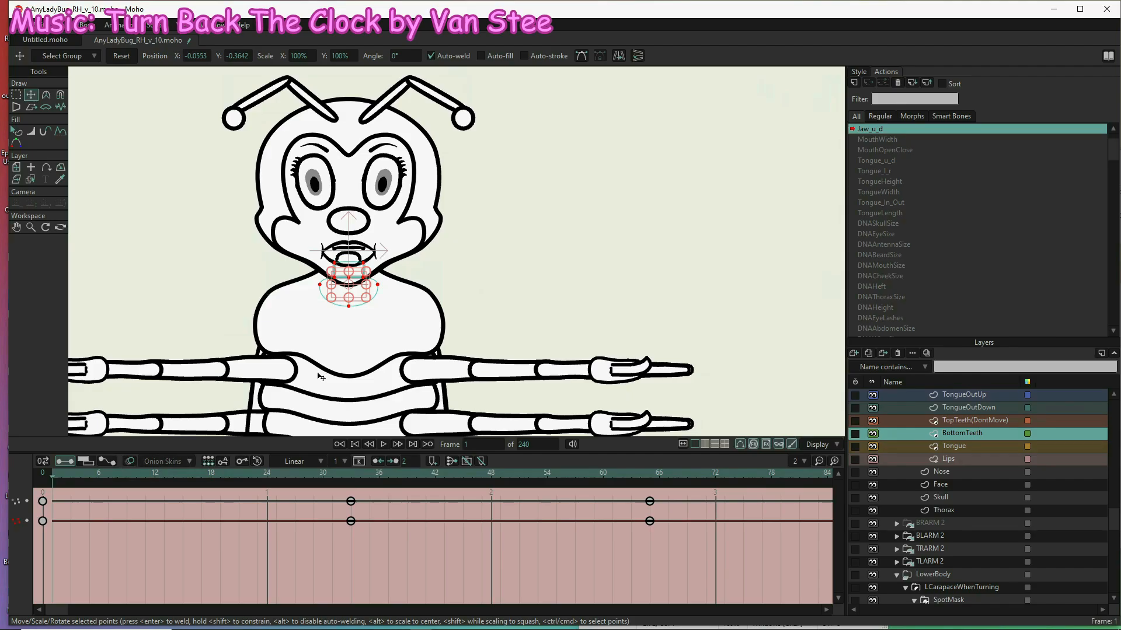
{"action": "left_click", "coordinate": [352, 474]}
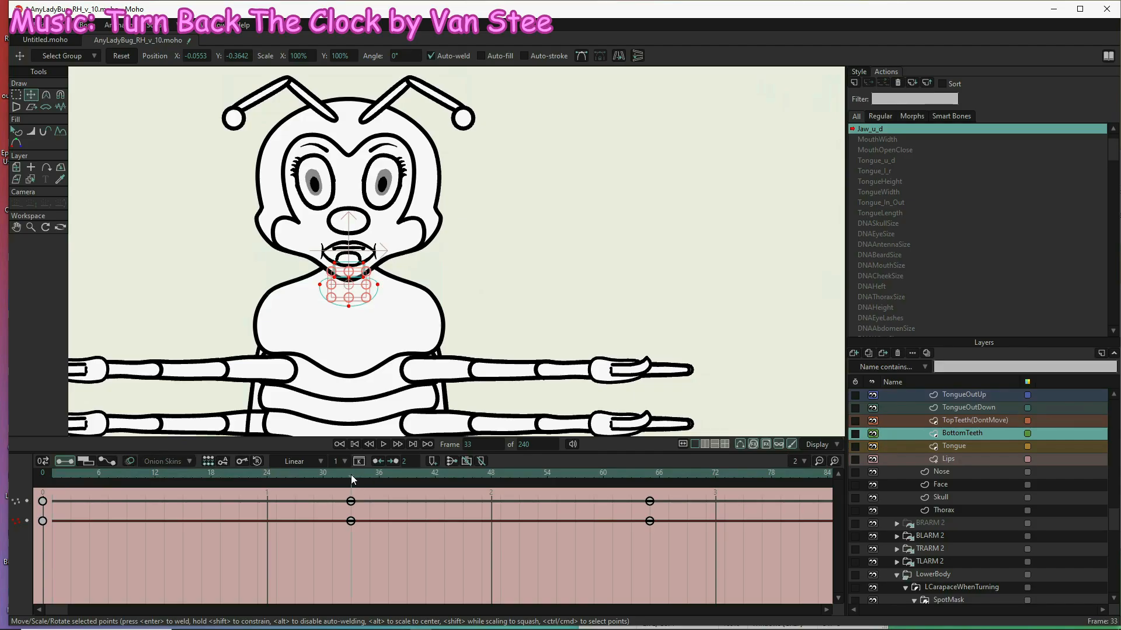
{"action": "left_click", "coordinate": [53, 474]}
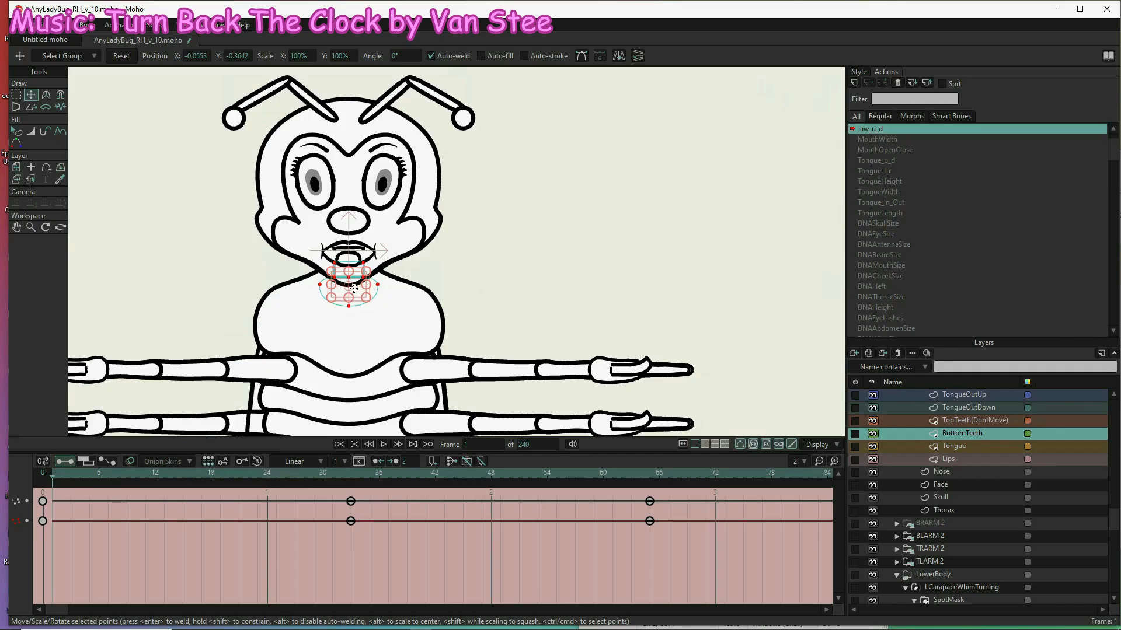
{"action": "left_click", "coordinate": [354, 290]}
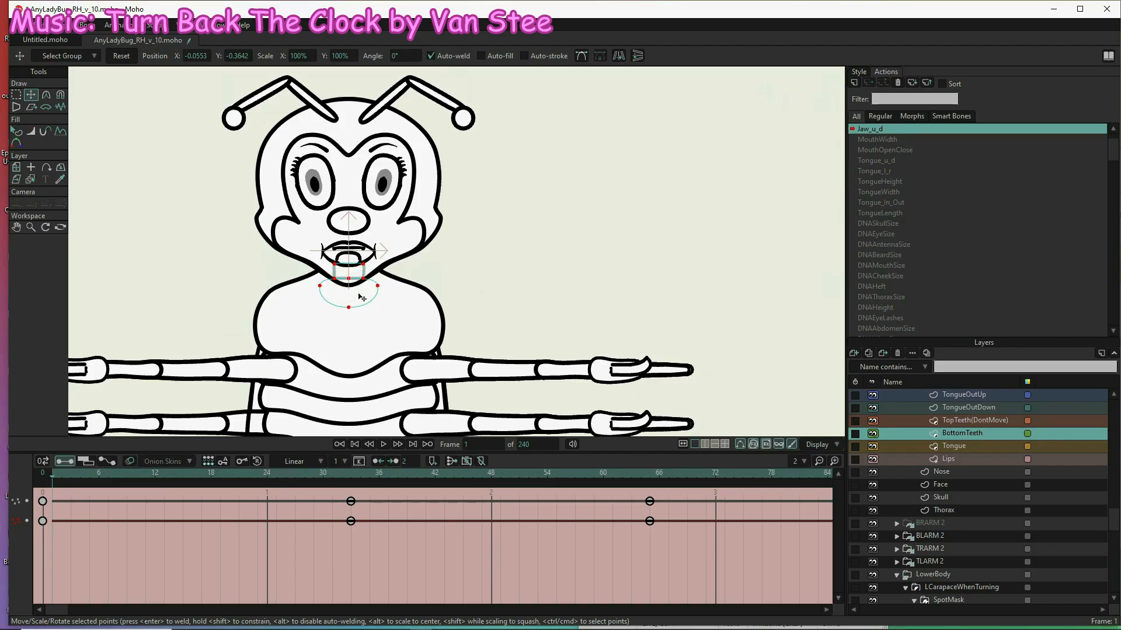
{"action": "left_click_drag", "start_coordinate": [360, 297], "coordinate": [359, 309]}
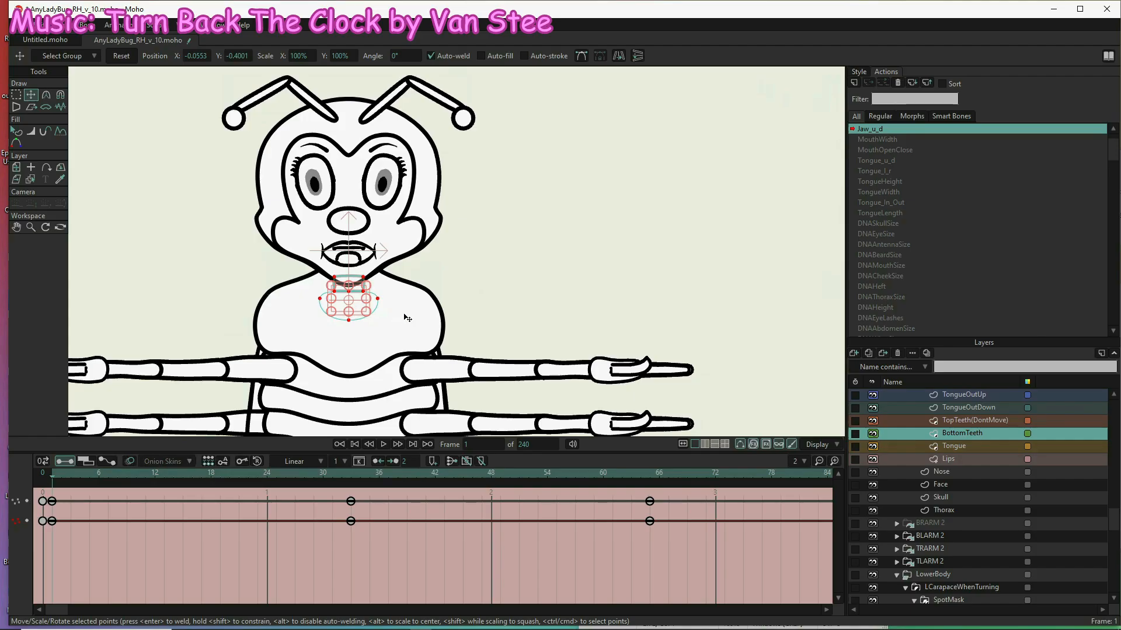
- At frame 1, lower the Face layer's chin points to about Y -0.0910 and the Skull layer's jaw points to about Y -0.0899
{"action": "left_click", "coordinate": [957, 484]}
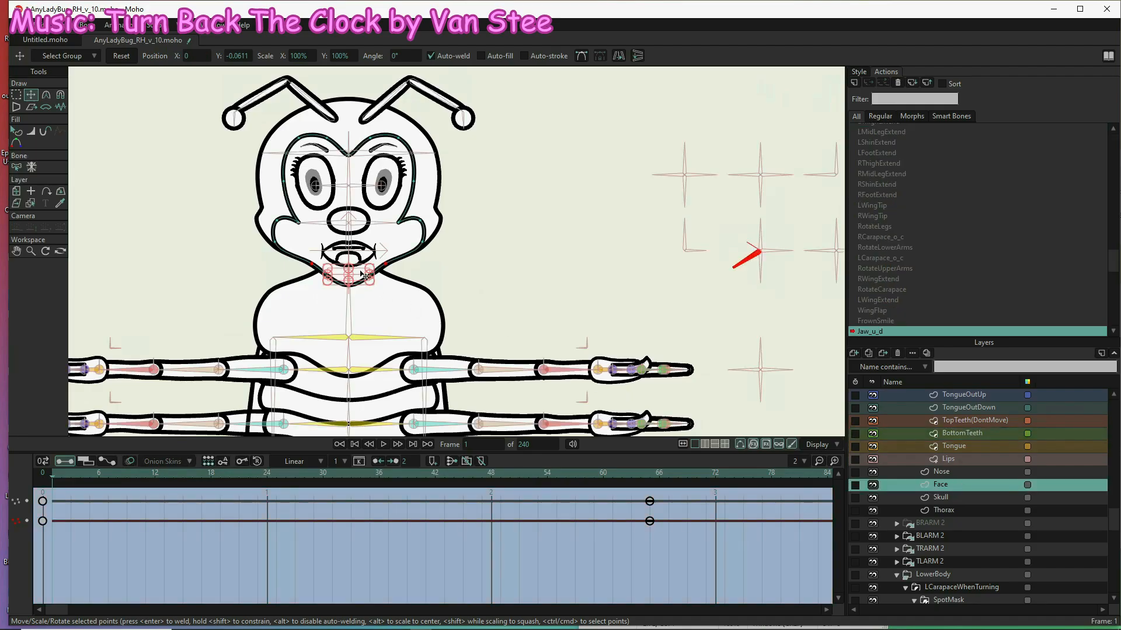
{"action": "left_click_drag", "start_coordinate": [362, 283], "coordinate": [362, 288]}
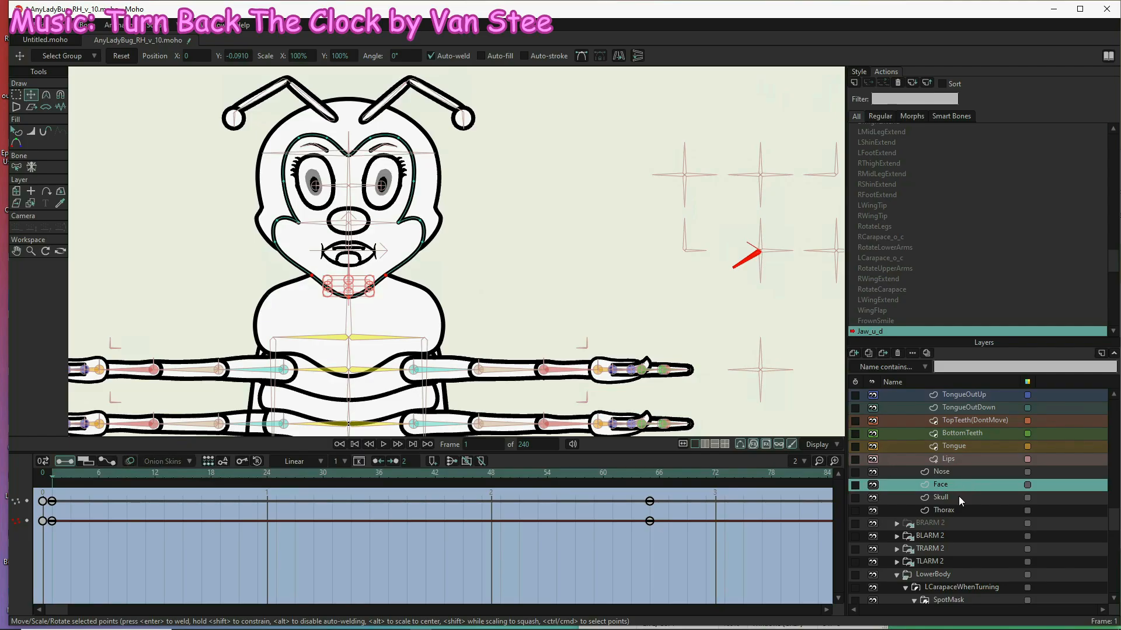
{"action": "left_click", "coordinate": [940, 497]}
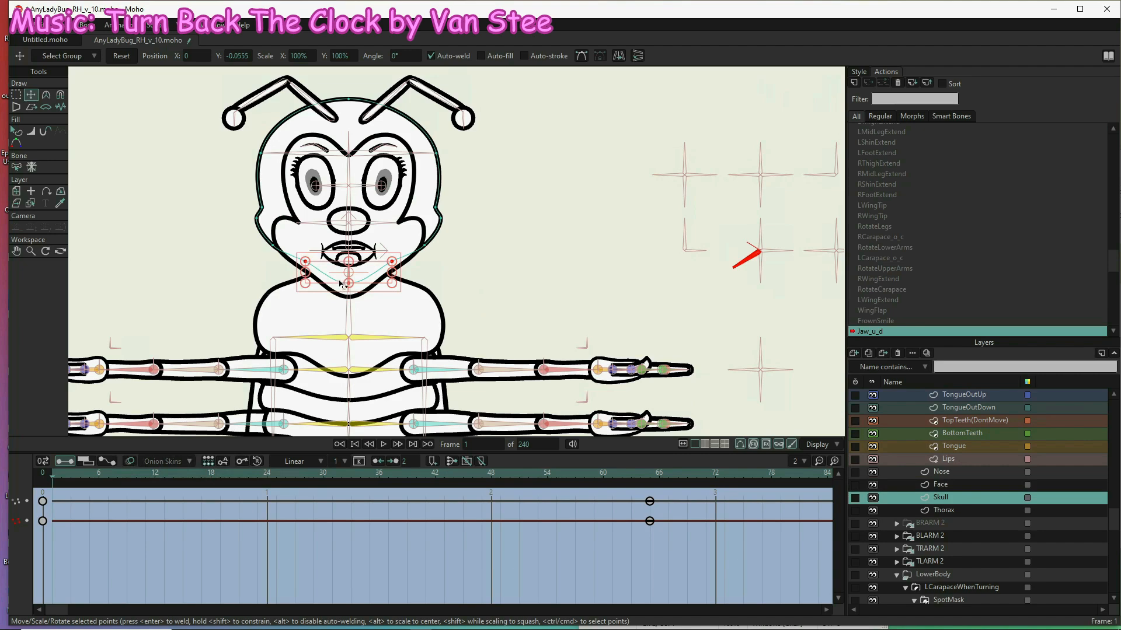
{"action": "left_click_drag", "start_coordinate": [366, 274], "coordinate": [368, 292]}
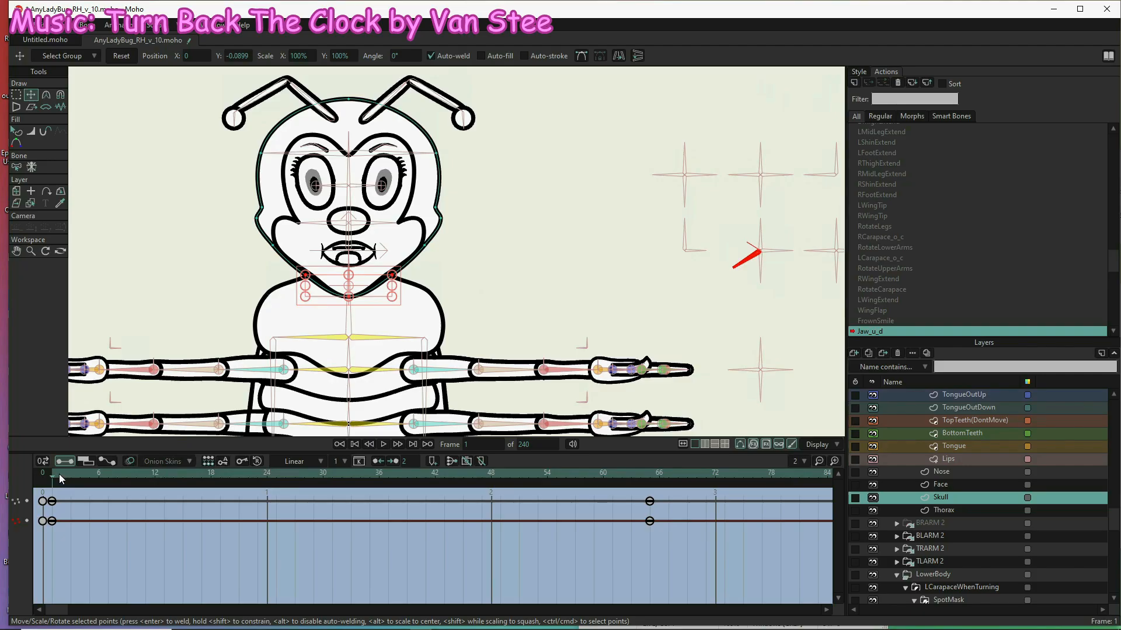
- Scrub the Jaw_u_d action back and forth between frames 1 and 65 to check the jaw movement
{"action": "left_click_drag", "start_coordinate": [59, 475], "coordinate": [610, 505]}
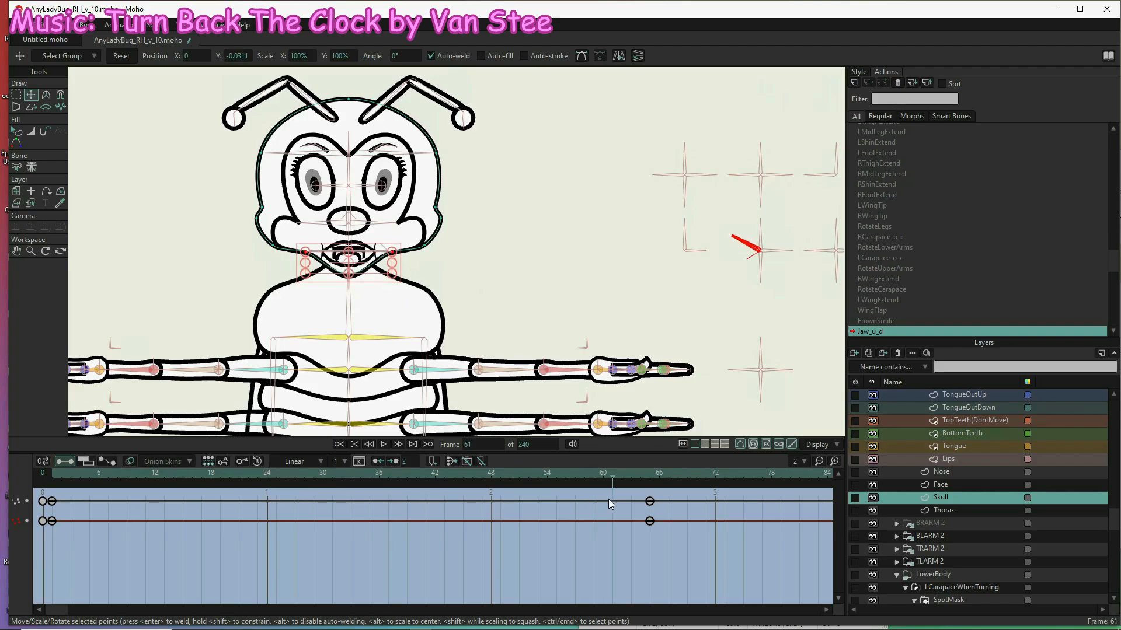
{"action": "left_click_drag", "start_coordinate": [608, 499], "coordinate": [641, 494]}
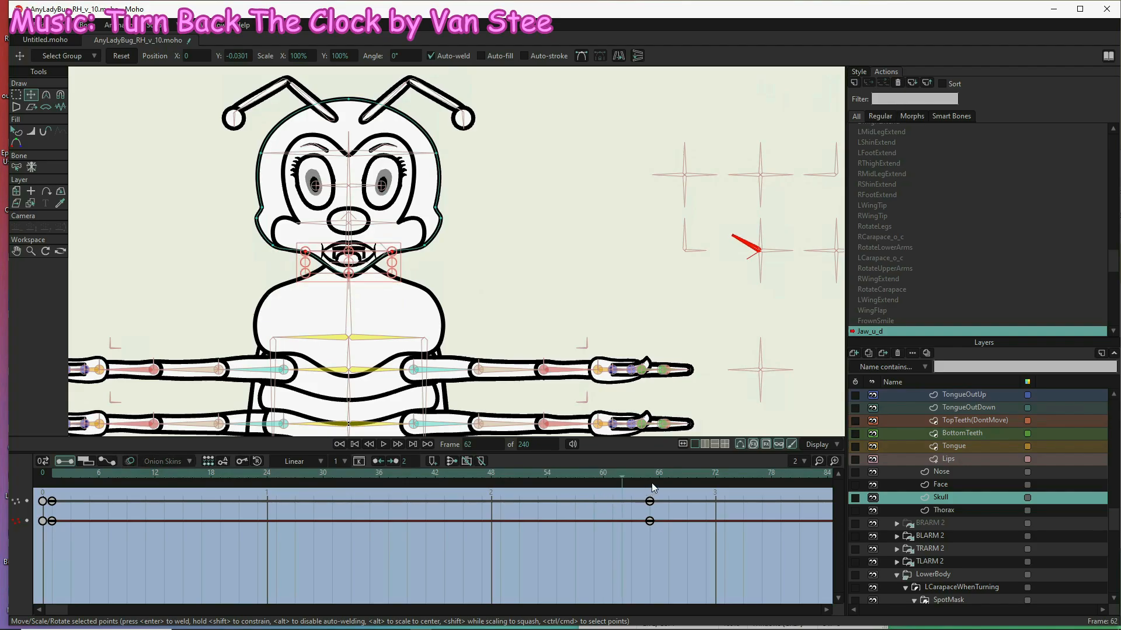
{"action": "left_click", "coordinate": [654, 479]}
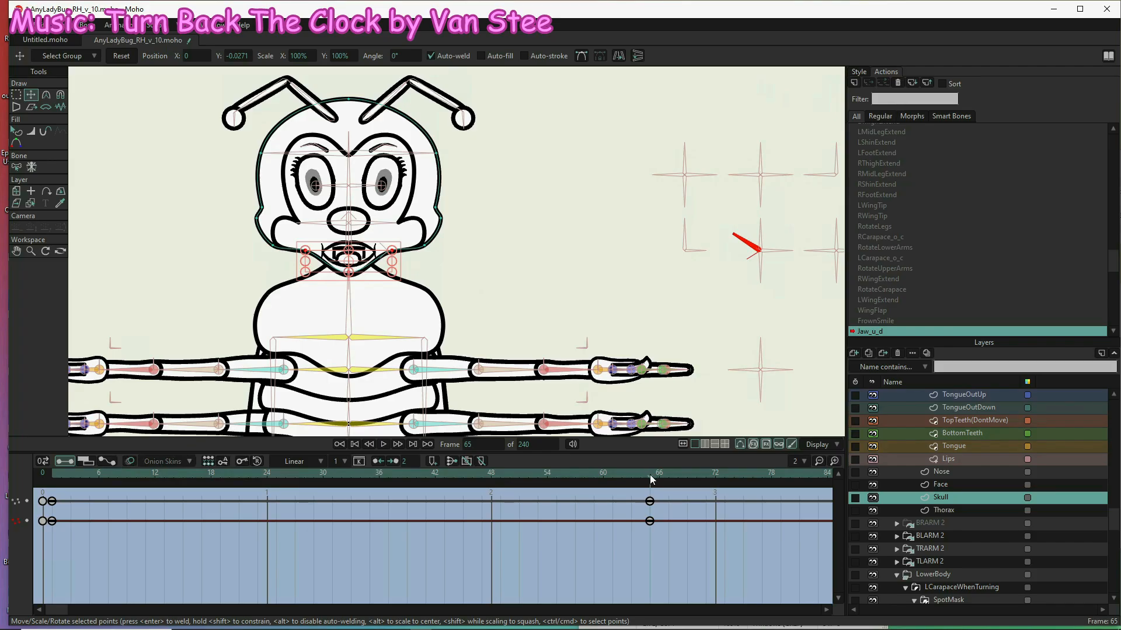
{"action": "left_click_drag", "start_coordinate": [622, 471], "coordinate": [341, 475]}
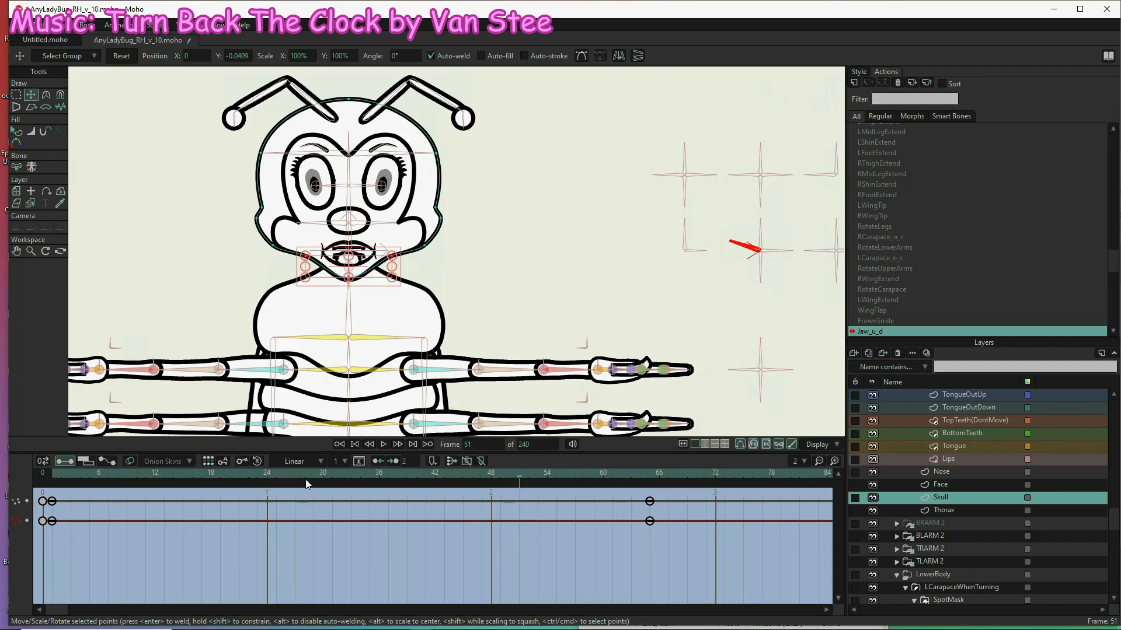
{"action": "left_click_drag", "start_coordinate": [206, 490], "coordinate": [116, 477]}
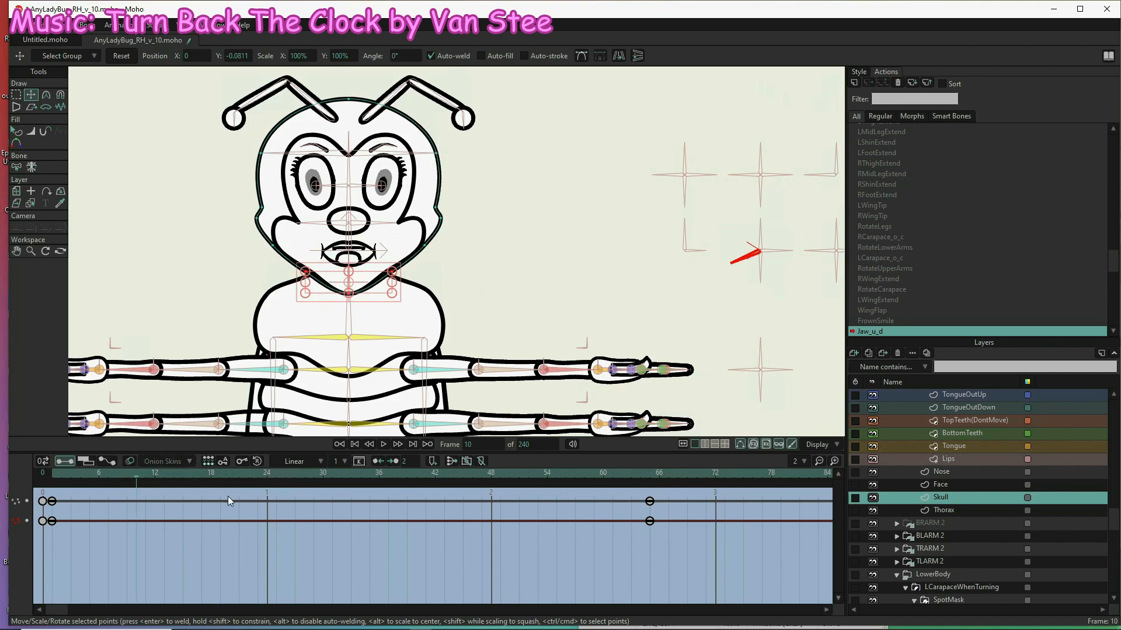
{"action": "left_click_drag", "start_coordinate": [401, 489], "coordinate": [252, 481]}
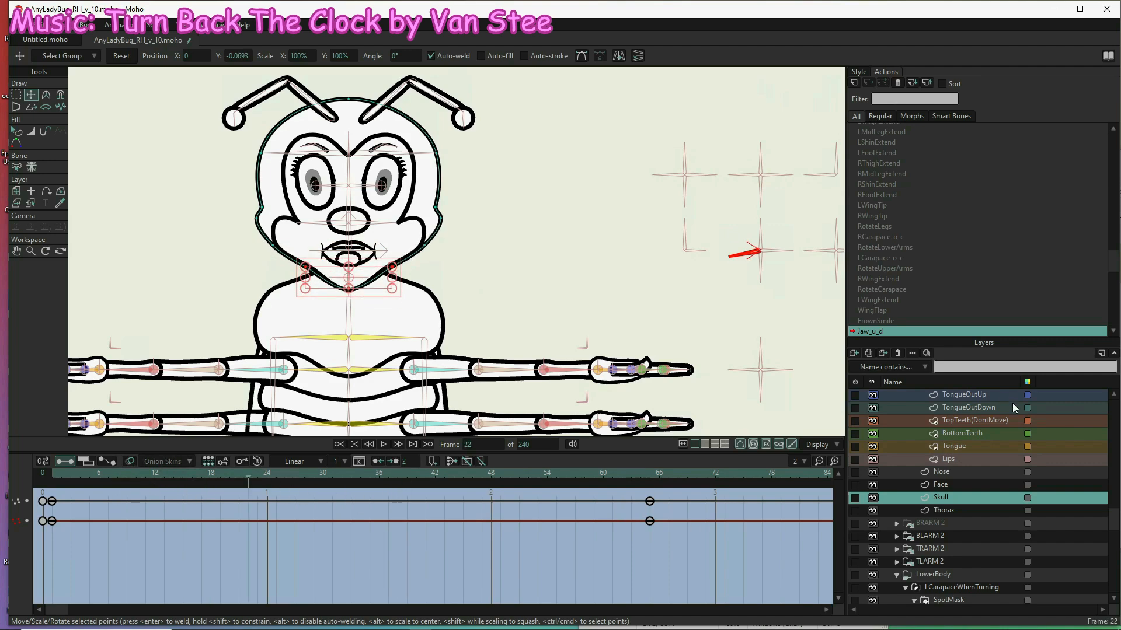
- Return to the Mainline action and select the LipWidth bone on the AnyLadybug layer
{"action": "scroll", "coordinate": [869, 183], "scroll_direction": "up", "scroll_amount": 8}
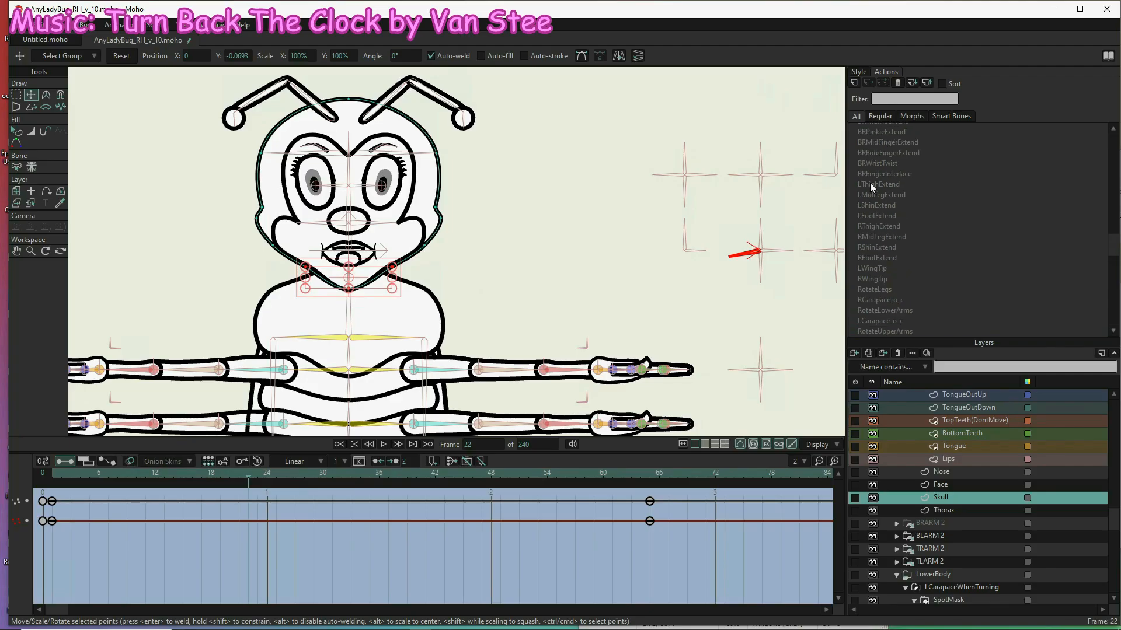
{"action": "scroll", "coordinate": [879, 152], "scroll_direction": "up", "scroll_amount": 5}
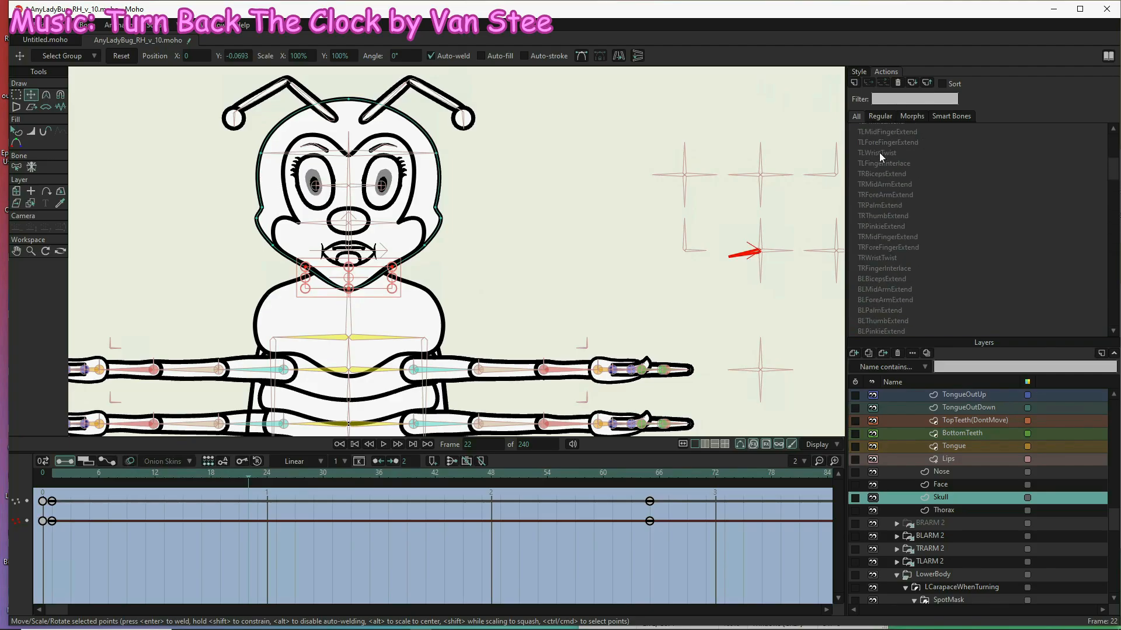
{"action": "left_click", "coordinate": [880, 130]}
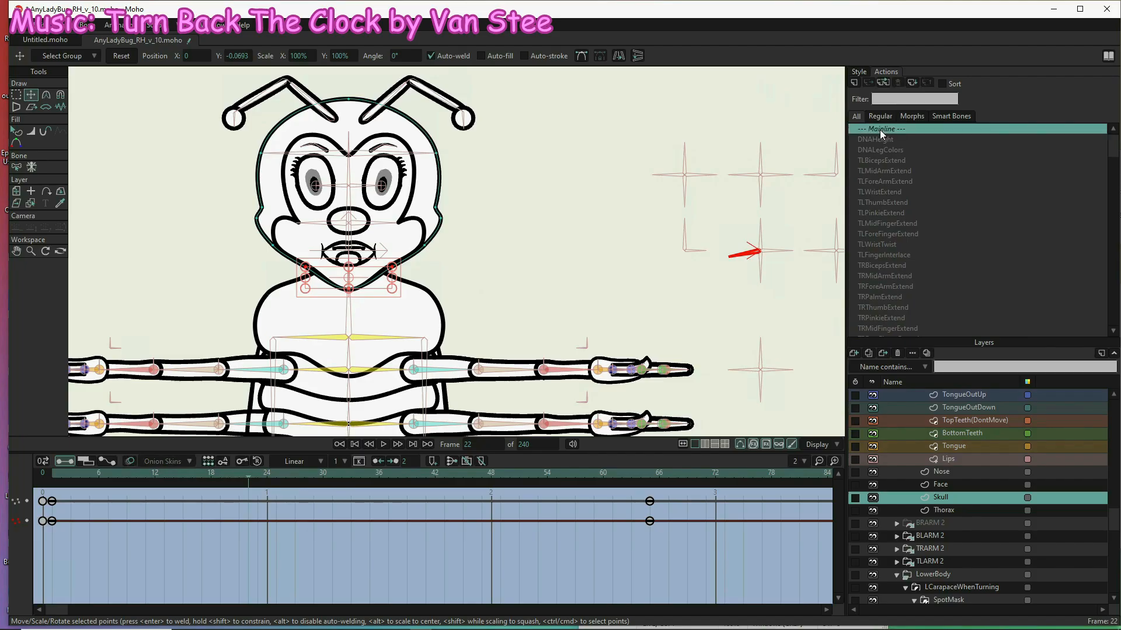
{"action": "double_click", "coordinate": [880, 130]}
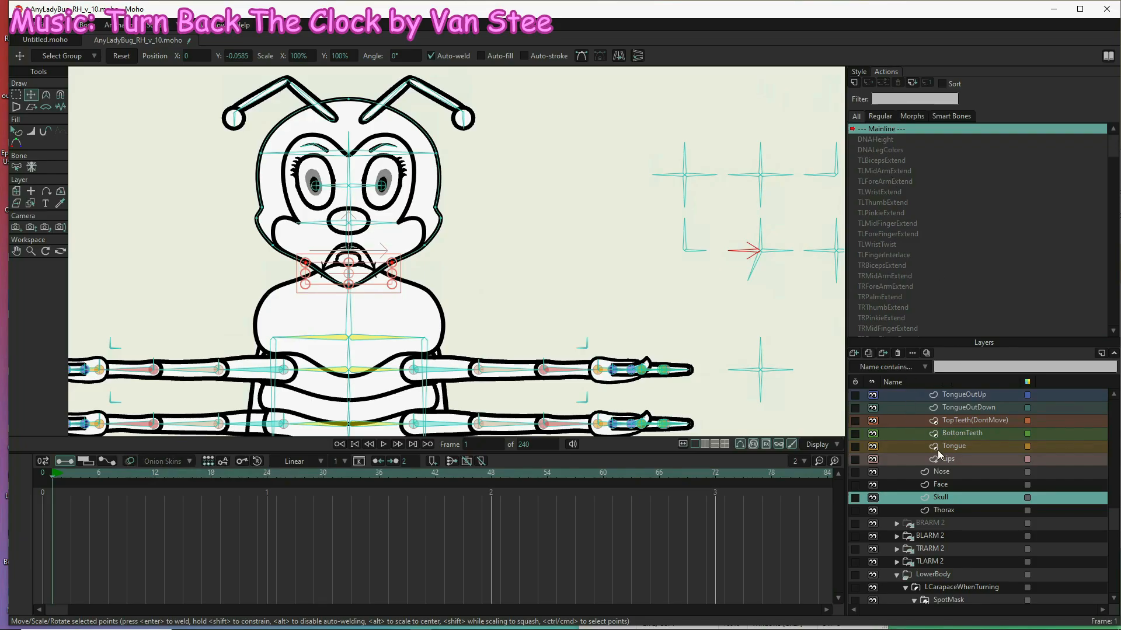
{"action": "scroll", "coordinate": [958, 471], "scroll_direction": "up", "scroll_amount": 8}
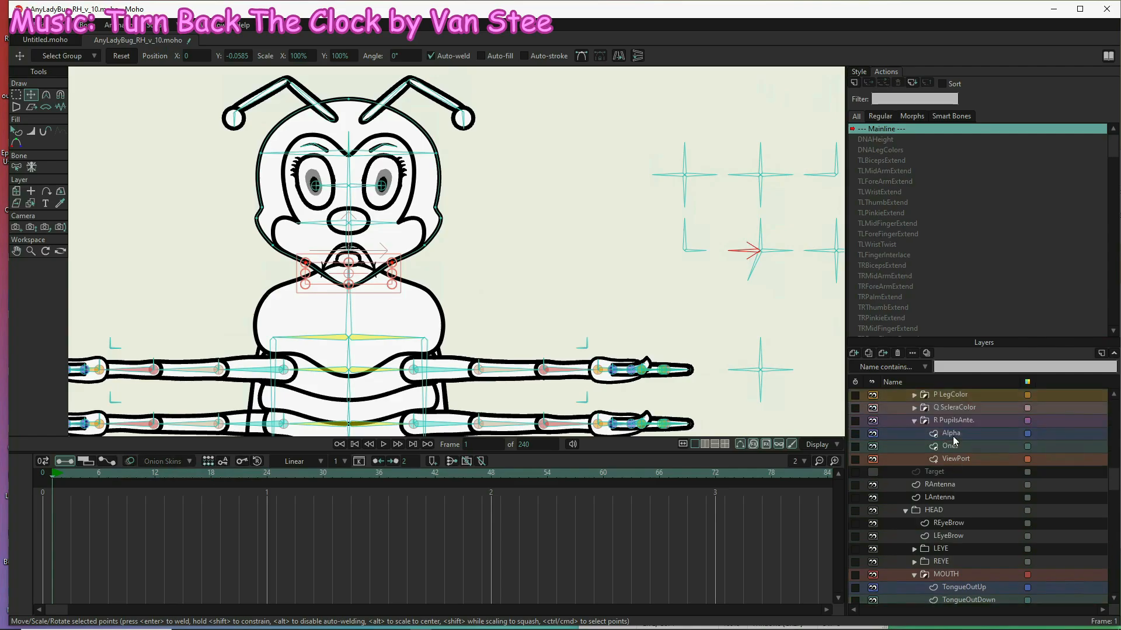
{"action": "scroll", "coordinate": [952, 438], "scroll_direction": "up", "scroll_amount": 10}
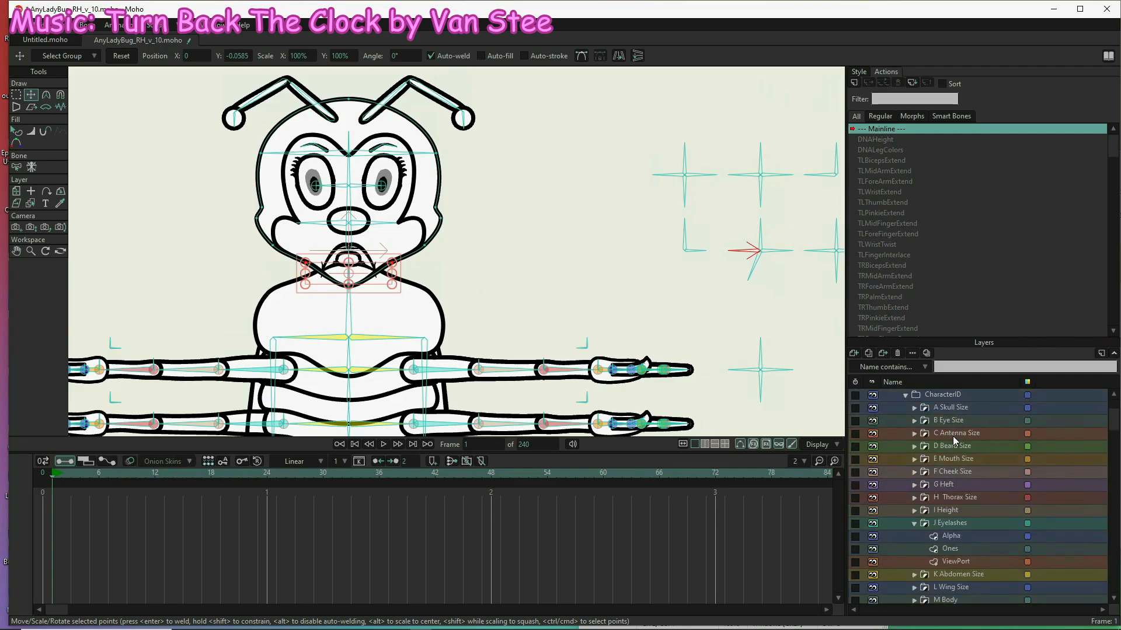
{"action": "left_click", "coordinate": [944, 393]}
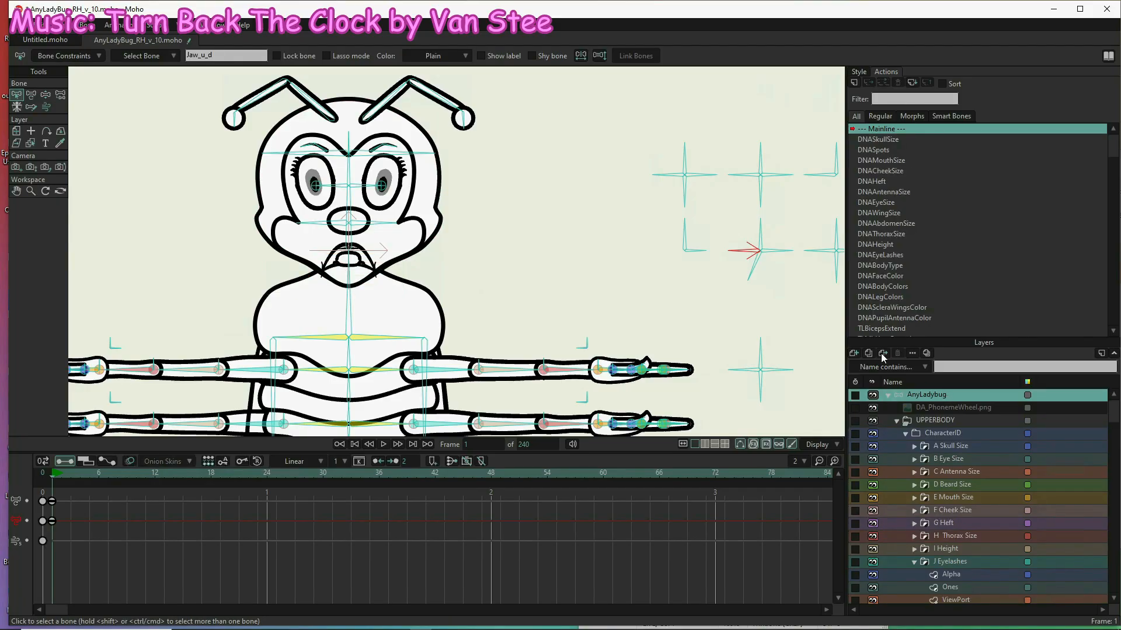
{"action": "left_click", "coordinate": [765, 233]}
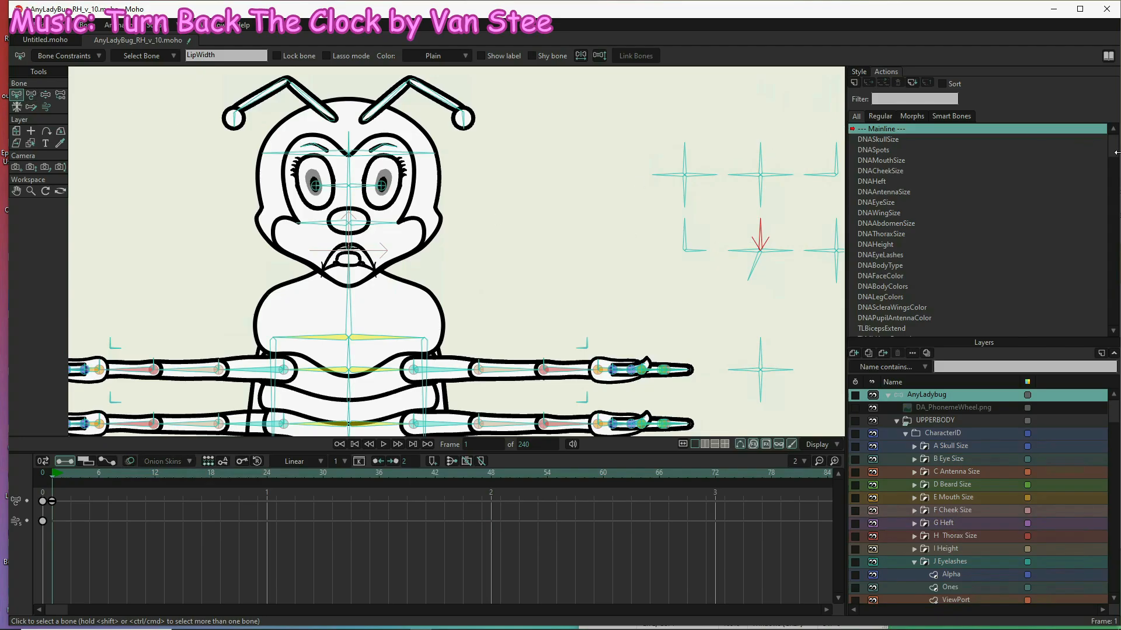
- Find the LipWidth action in the actions list and activate it for editing
{"action": "left_click_drag", "start_coordinate": [1113, 146], "coordinate": [1107, 307]}
{"action": "scroll", "coordinate": [895, 280], "scroll_direction": "down", "scroll_amount": 3}
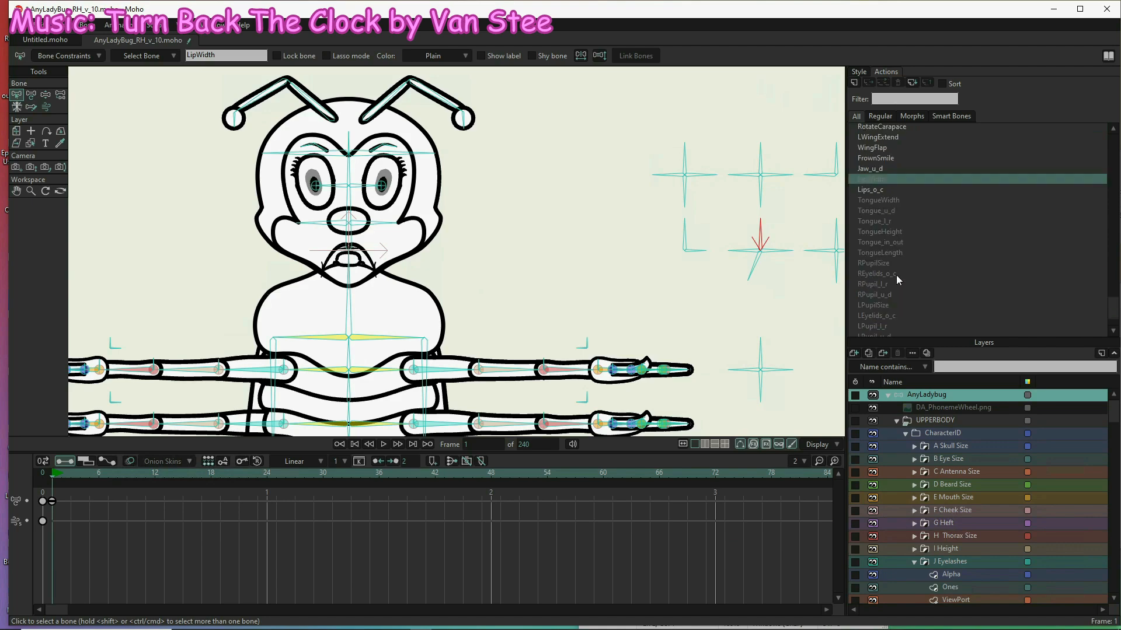
{"action": "left_click", "coordinate": [895, 274]}
{"action": "left_click", "coordinate": [879, 181]}
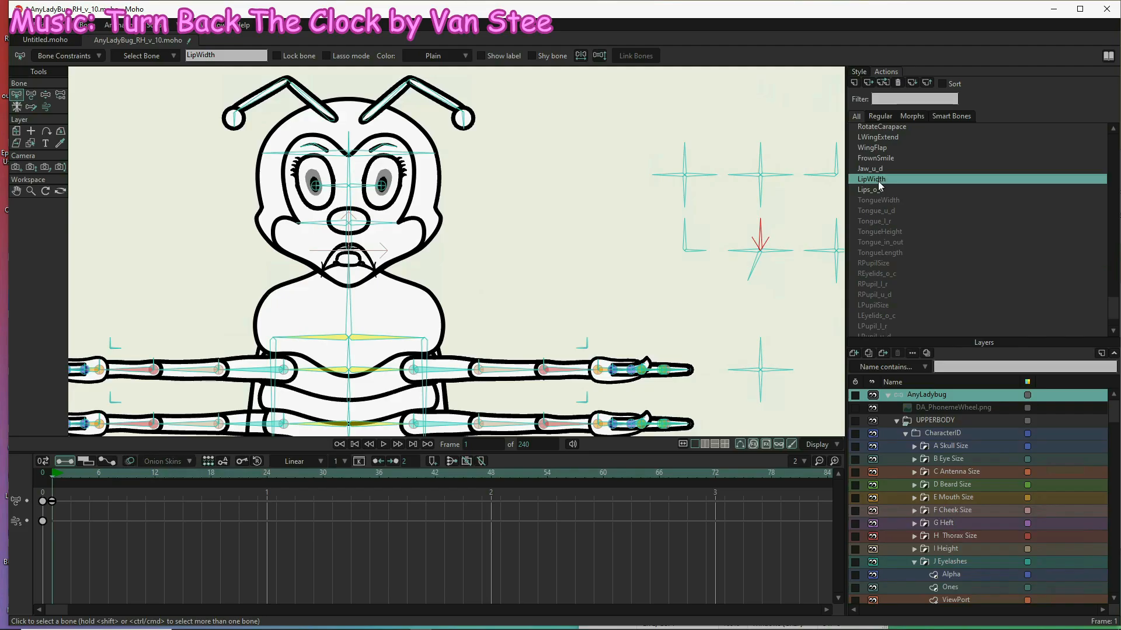
{"action": "double_click", "coordinate": [877, 181]}
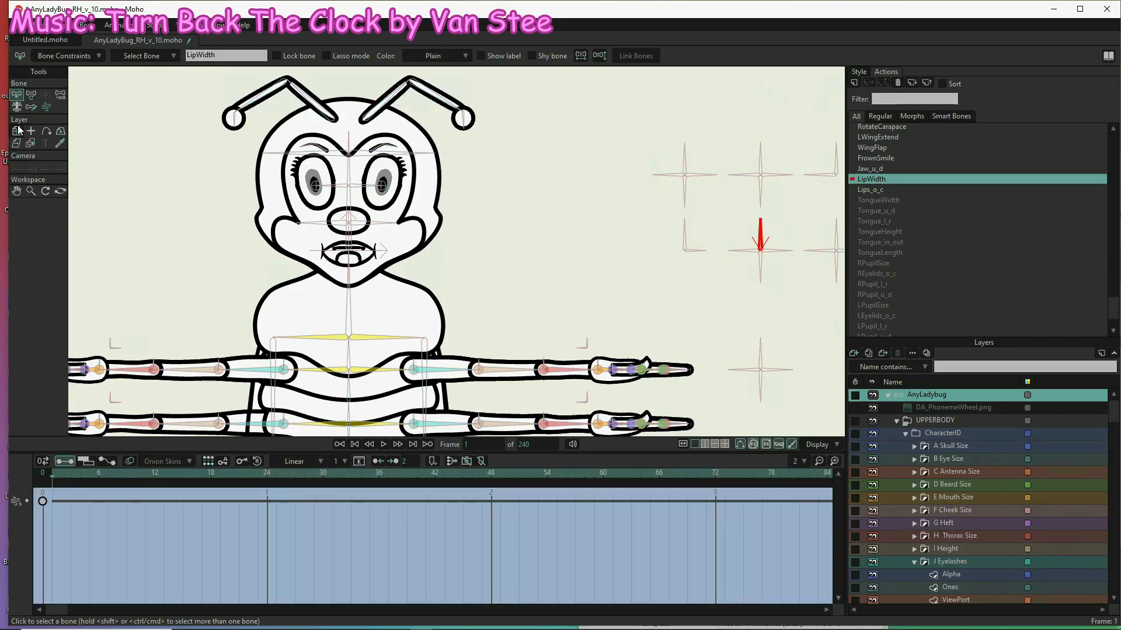
- Rotate the LipWidth bone to its limits, 122° at frame 1 and 58° at frame 65
{"action": "left_click", "coordinate": [31, 94]}
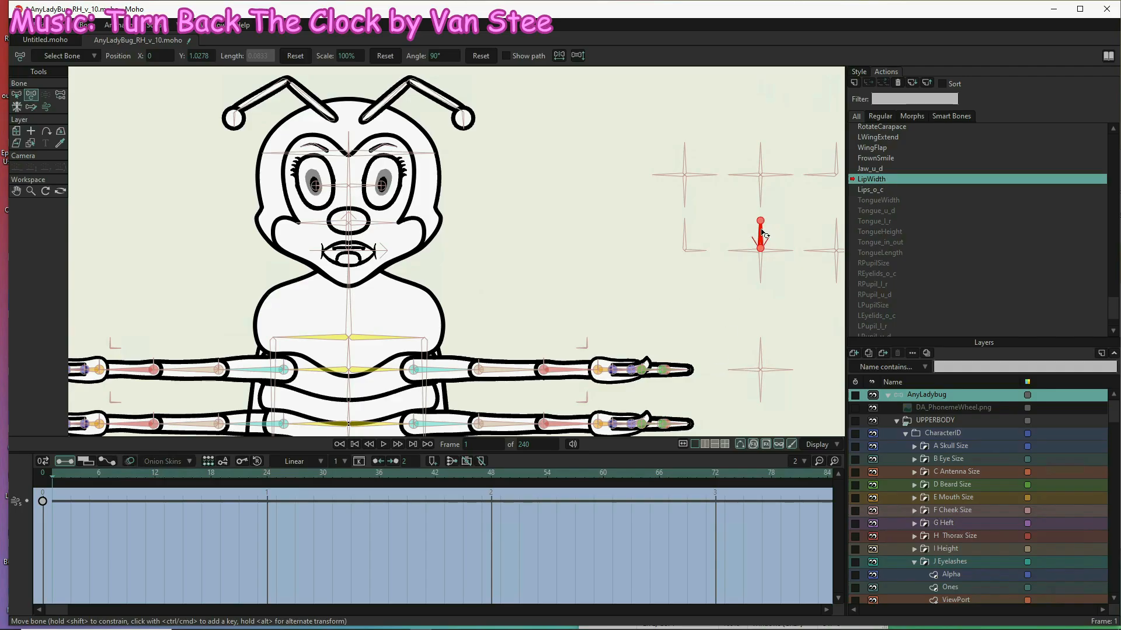
{"action": "left_click_drag", "start_coordinate": [763, 236], "coordinate": [721, 244]}
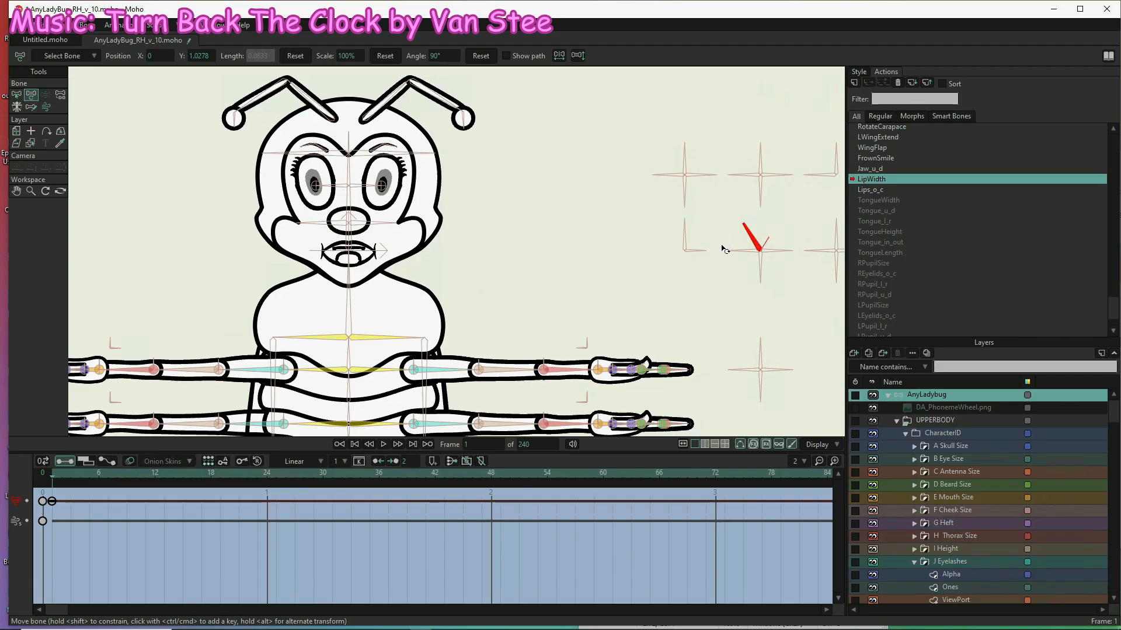
{"action": "left_click", "coordinate": [654, 477]}
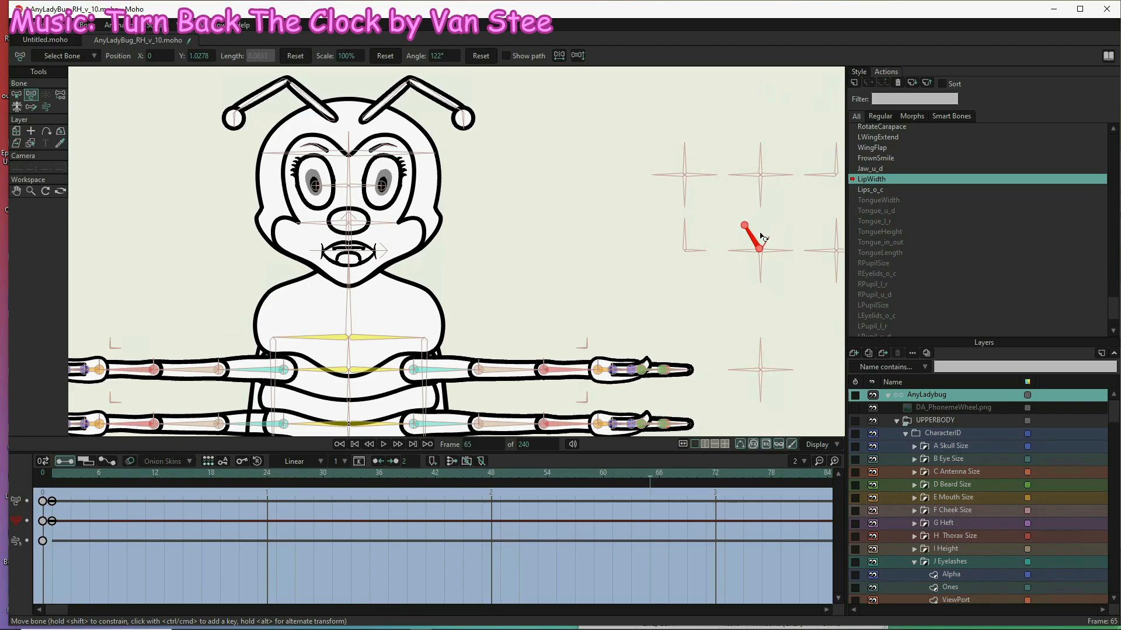
{"action": "left_click_drag", "start_coordinate": [790, 231], "coordinate": [791, 282]}
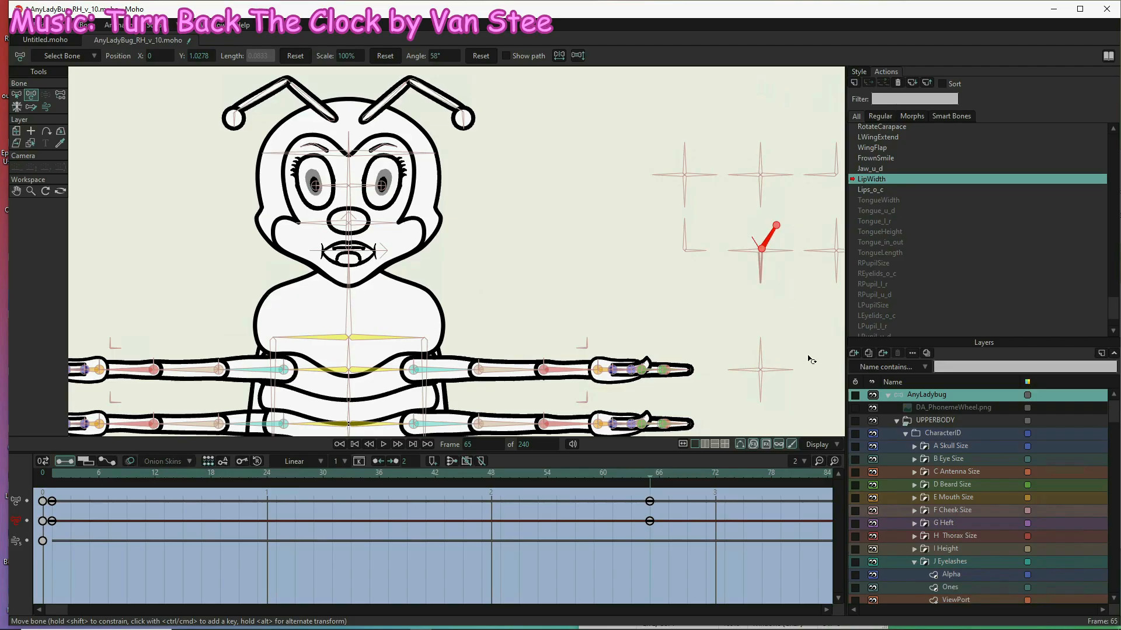
- Select the Lips layer in the MOUTH group for editing within the LipWidth action
{"action": "scroll", "coordinate": [960, 536], "scroll_direction": "down", "scroll_amount": 1}
{"action": "scroll", "coordinate": [960, 536], "scroll_direction": "down", "scroll_amount": 9}
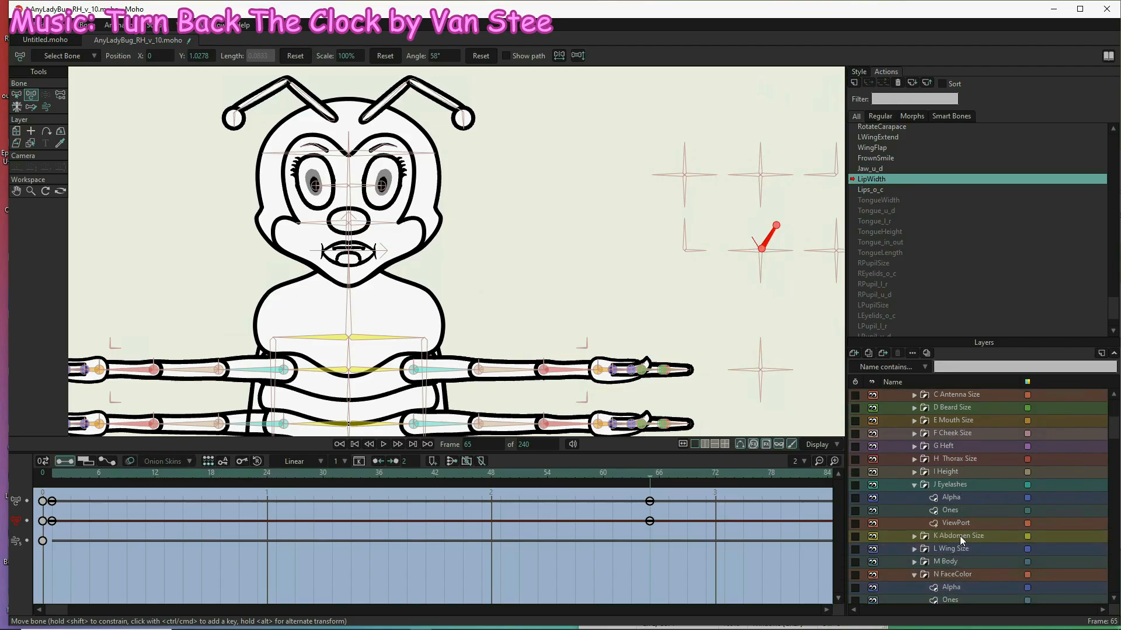
{"action": "scroll", "coordinate": [960, 536], "scroll_direction": "down", "scroll_amount": 7}
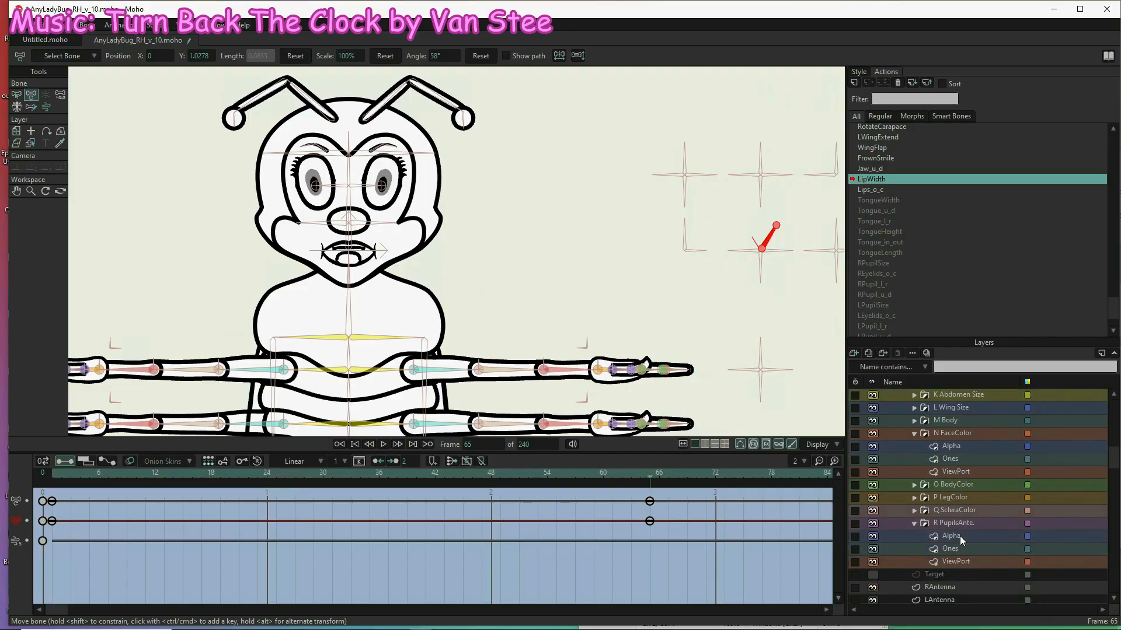
{"action": "scroll", "coordinate": [959, 536], "scroll_direction": "down", "scroll_amount": 15}
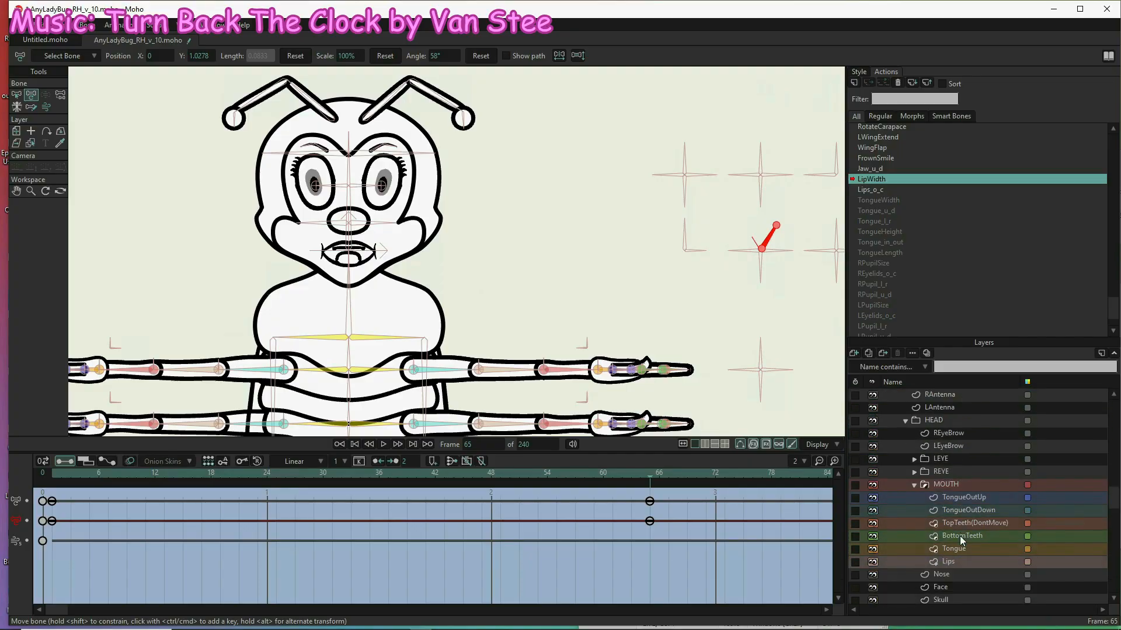
{"action": "scroll", "coordinate": [960, 536], "scroll_direction": "down", "scroll_amount": 5}
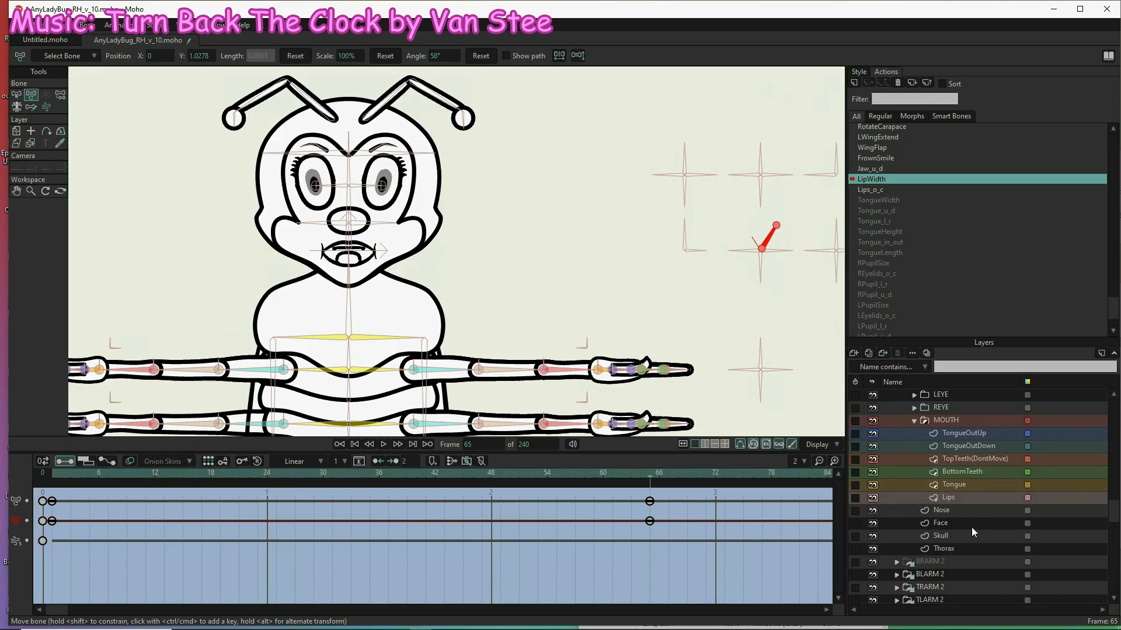
{"action": "left_click", "coordinate": [973, 496]}
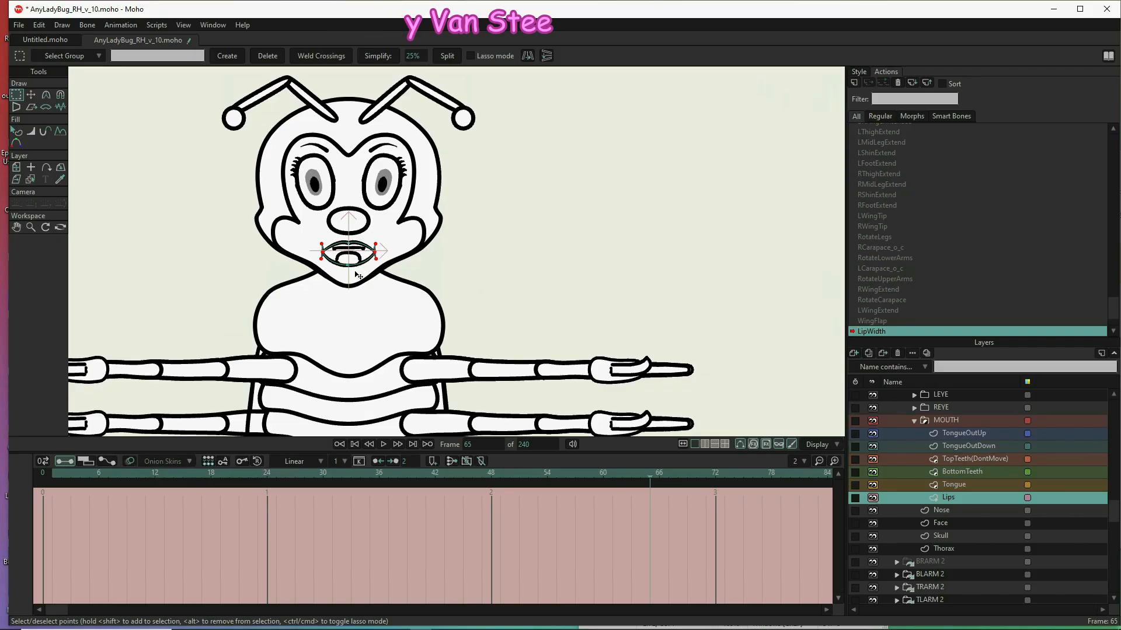
- Select all points of the Lips layer and stretch them horizontally into a wide mouth at frame 65
{"action": "key", "text": "ctrl+a"}
{"action": "key", "text": "t"}
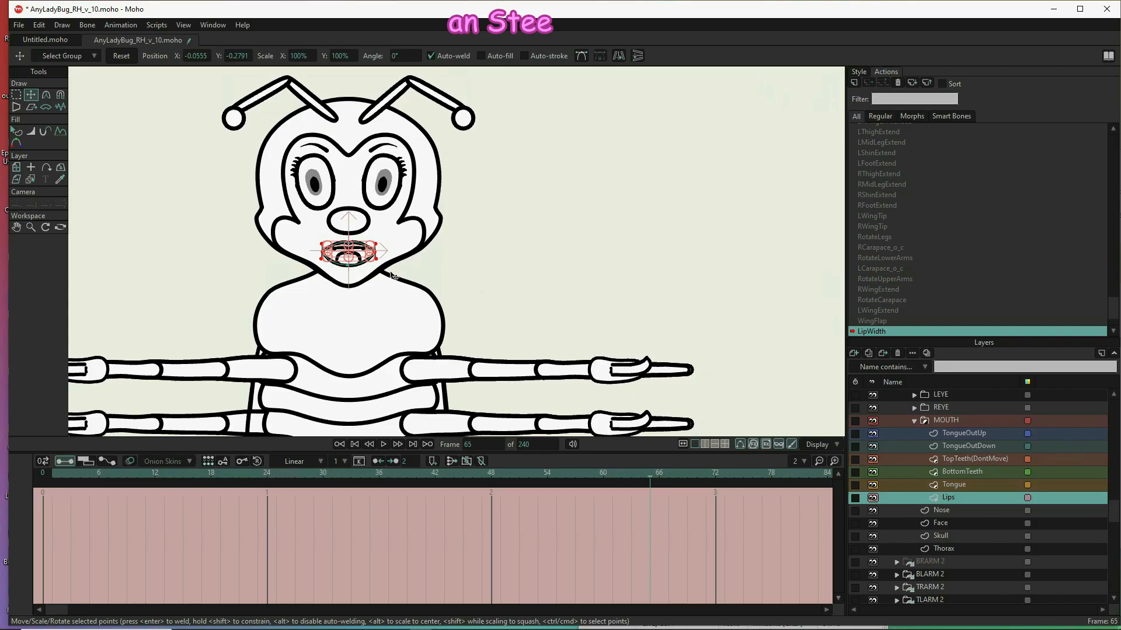
{"action": "scroll", "coordinate": [380, 255], "scroll_direction": "up", "scroll_amount": 3}
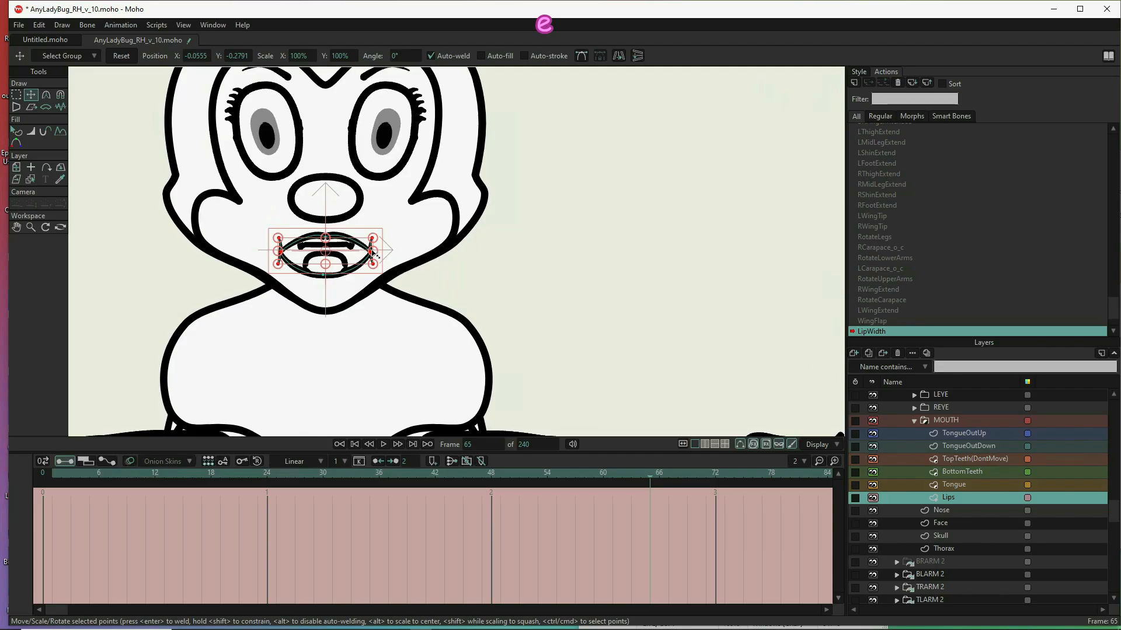
{"action": "scroll", "coordinate": [378, 254], "scroll_direction": "up", "scroll_amount": 2}
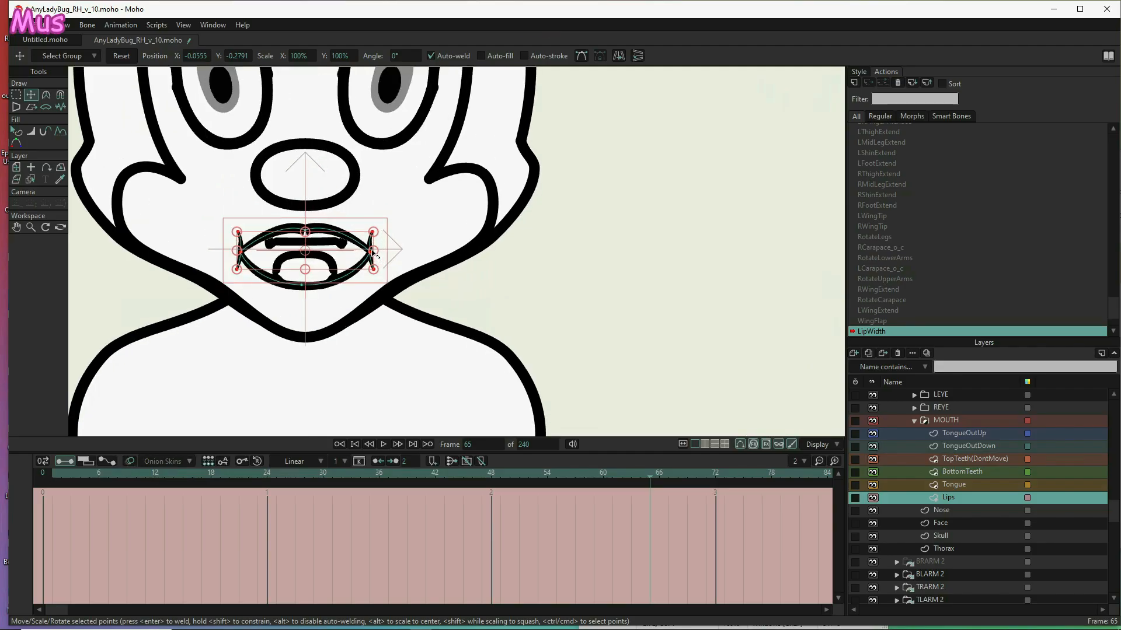
{"action": "left_click_drag", "start_coordinate": [374, 252], "coordinate": [424, 258]}
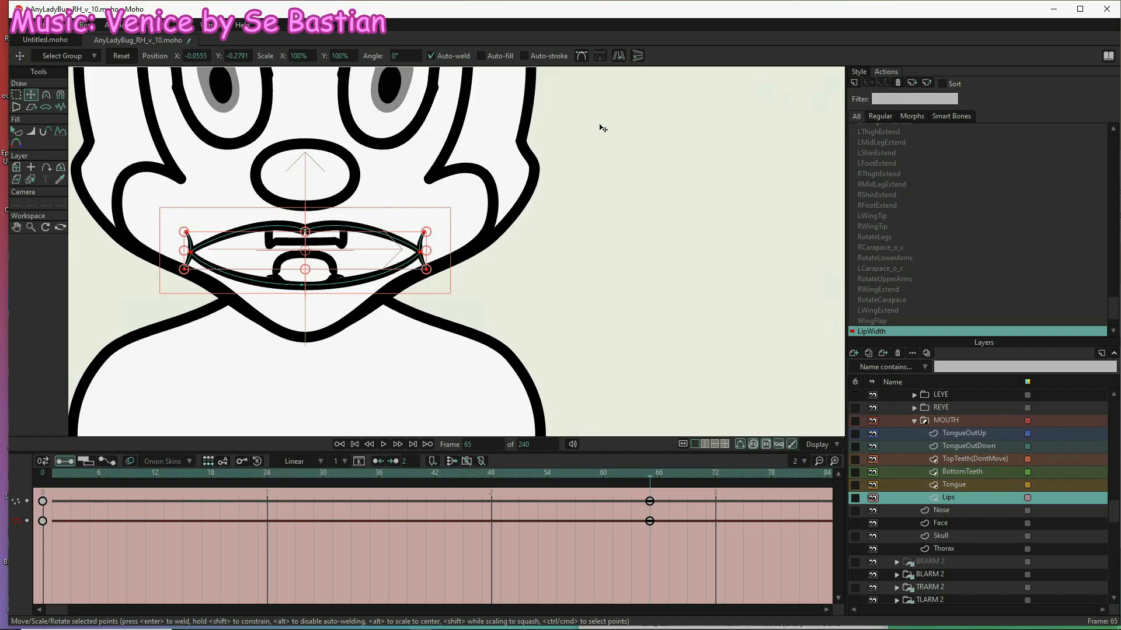
- Squeeze the lip points into a very narrow mouth at frame 1 and reset them to their original shape at frame 33
{"action": "left_click", "coordinate": [52, 475]}
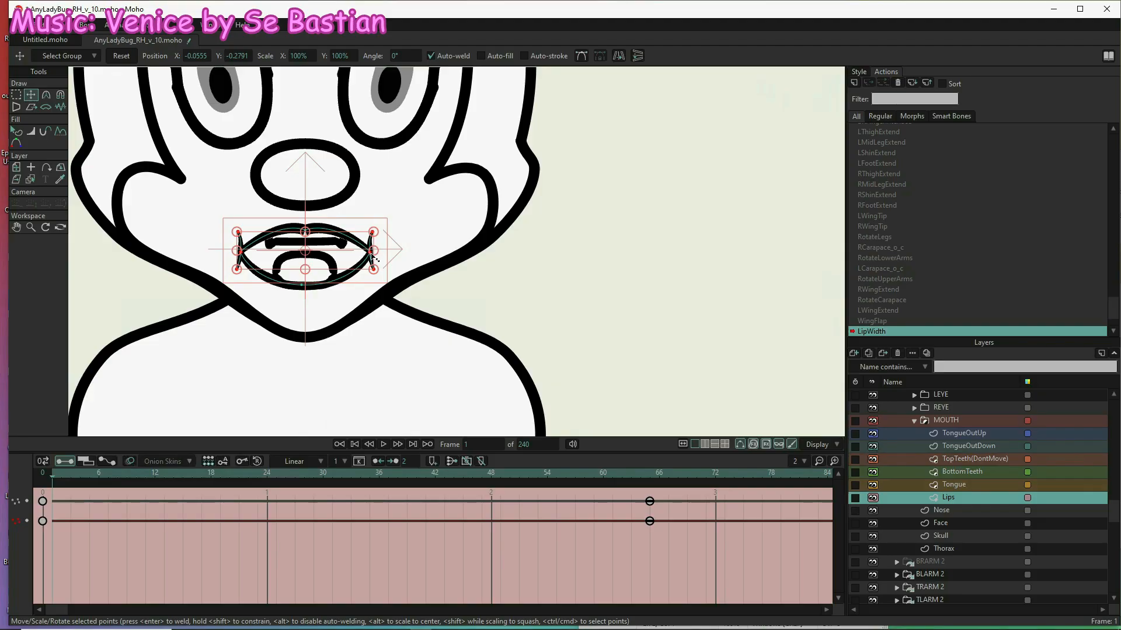
{"action": "left_click_drag", "start_coordinate": [376, 252], "coordinate": [325, 246]}
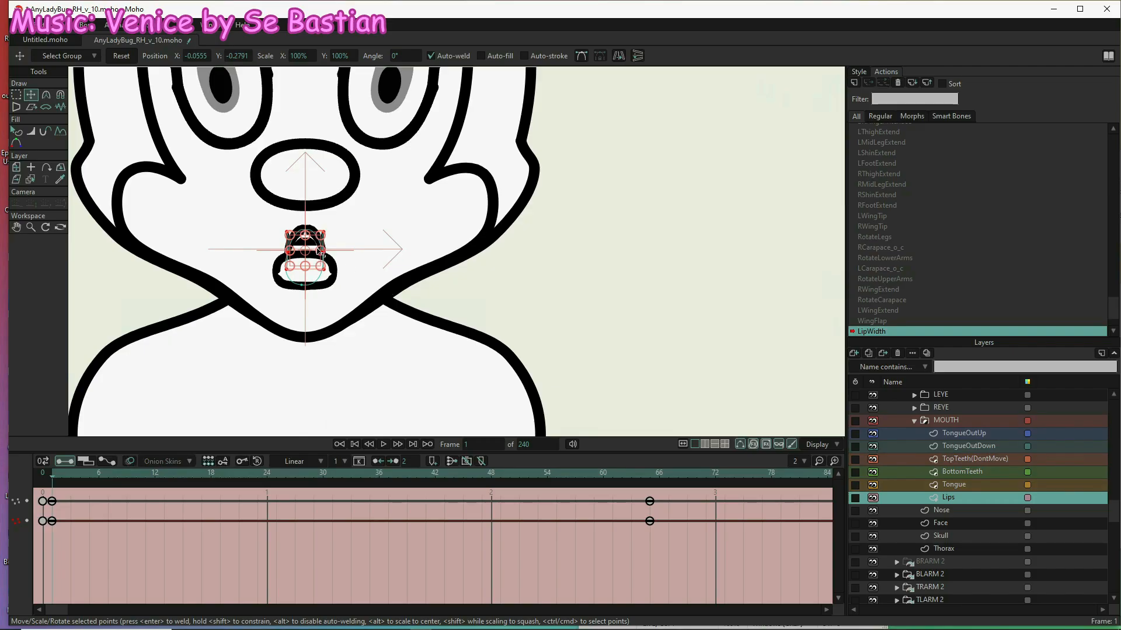
{"action": "left_click_drag", "start_coordinate": [322, 252], "coordinate": [319, 255]}
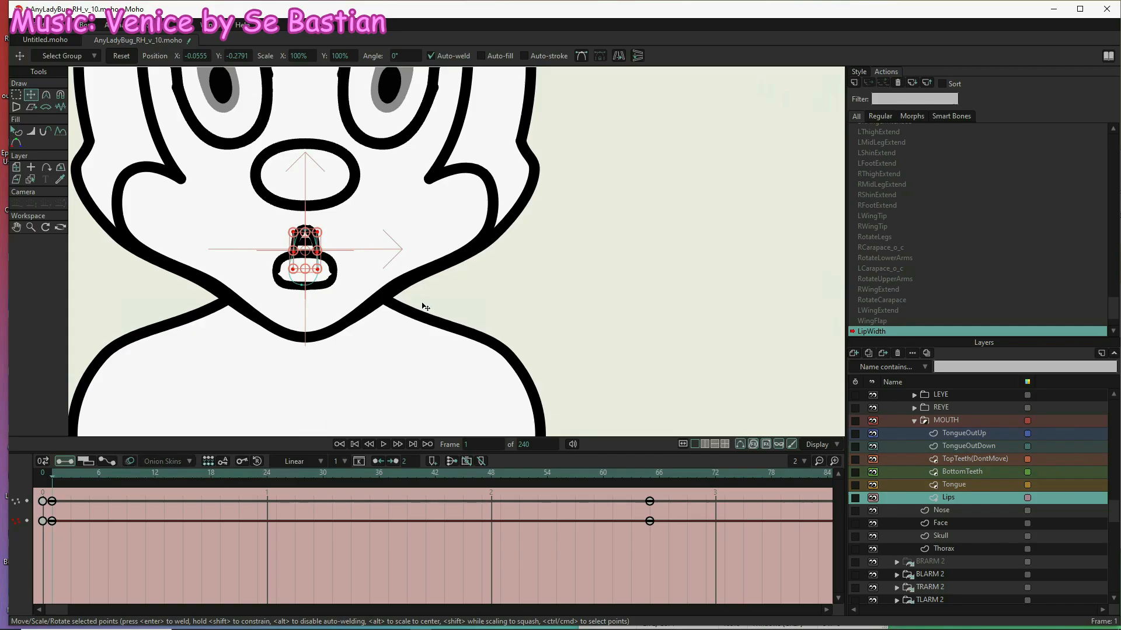
{"action": "left_click", "coordinate": [351, 475]}
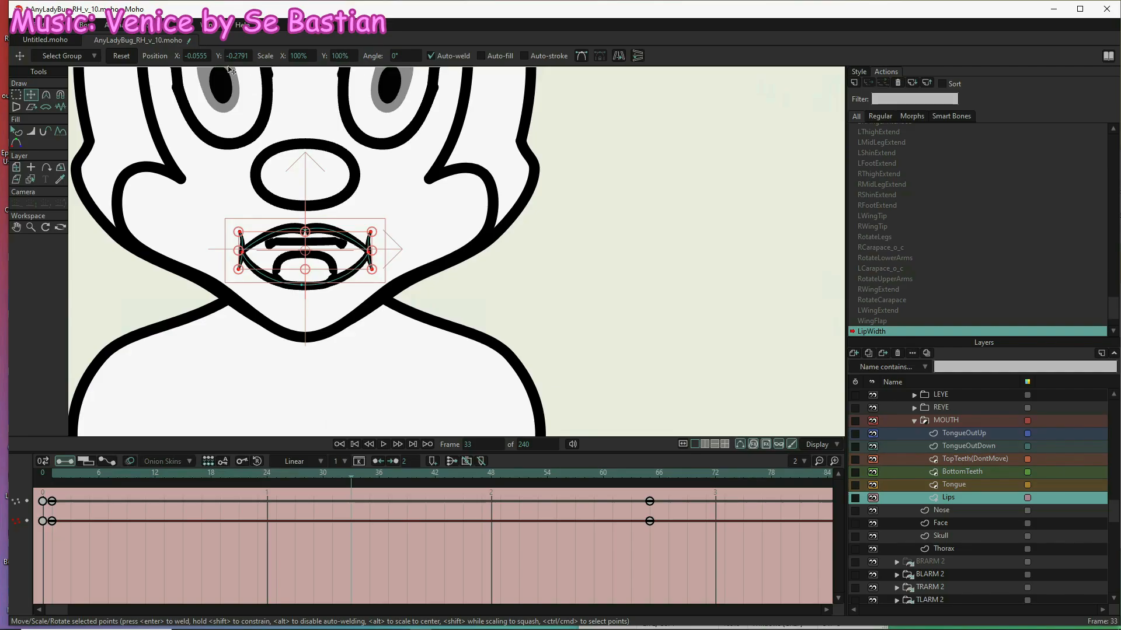
{"action": "left_click", "coordinate": [119, 57]}
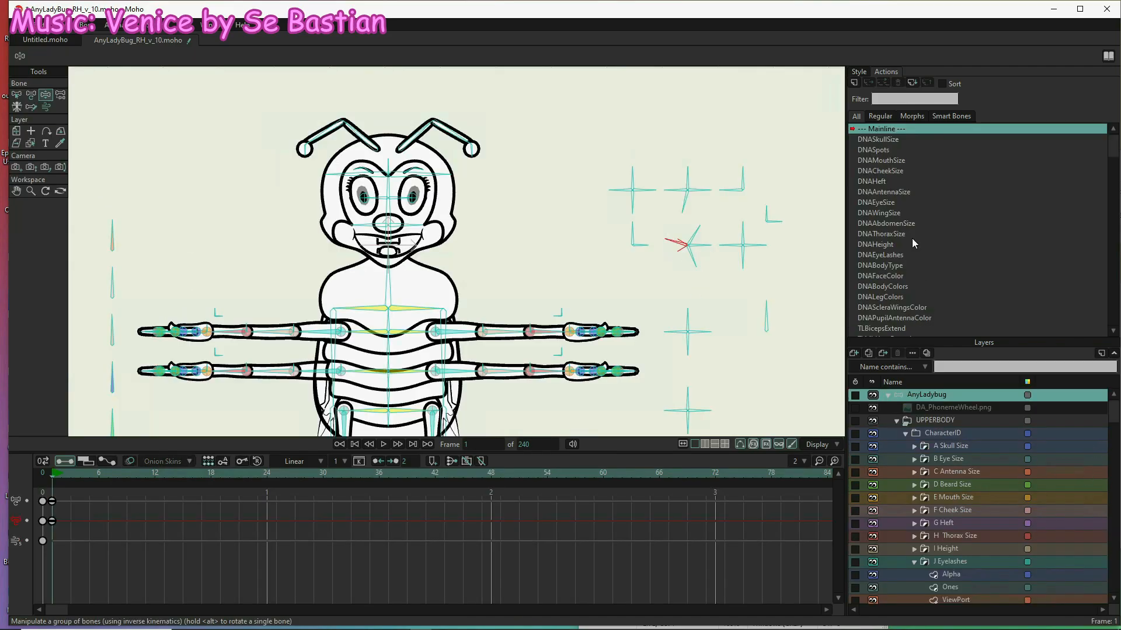
- Select the Lips_o_c bone on the AnyLadybug layer and activate its Lips_o_c action for editing
{"action": "left_click", "coordinate": [708, 246]}
{"action": "left_click", "coordinate": [19, 97]}
{"action": "double_click", "coordinate": [701, 245]}
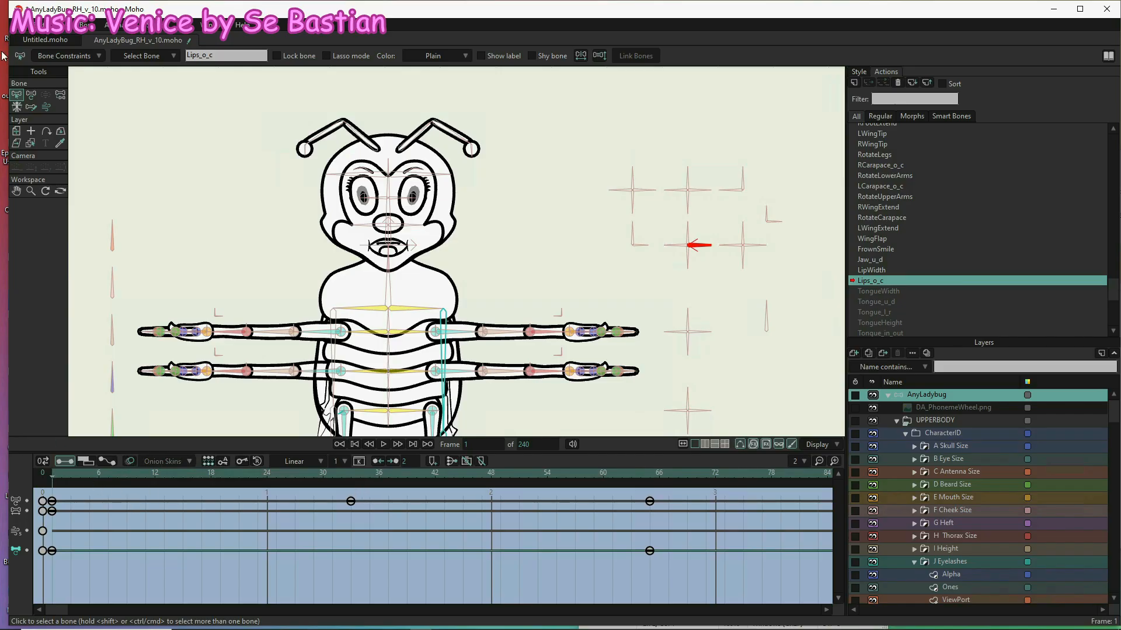
- Rotate the Lips_o_c bone to its limits, 32° at frame 1 and -32° at frame 65
{"action": "left_click", "coordinate": [31, 95]}
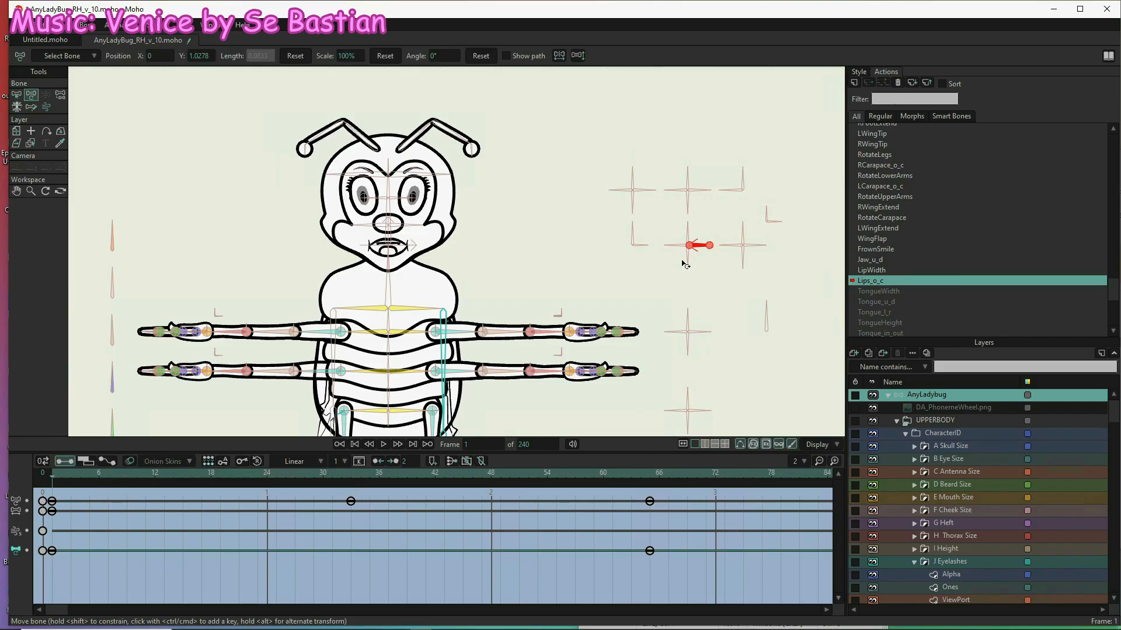
{"action": "left_click", "coordinate": [699, 226]}
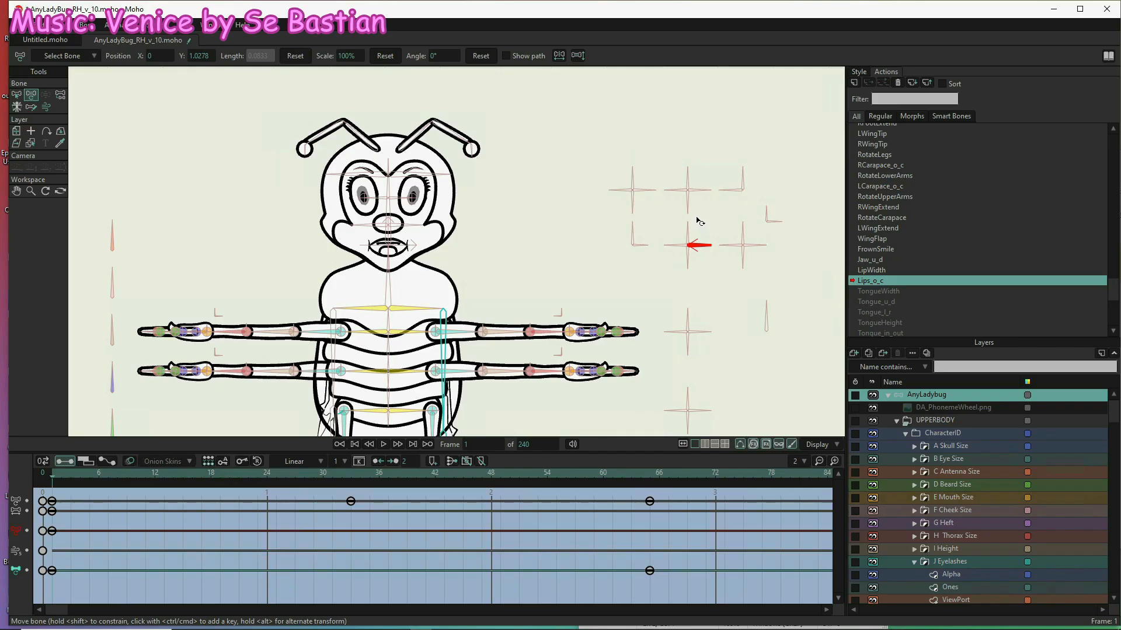
{"action": "left_click_drag", "start_coordinate": [698, 220], "coordinate": [707, 235]}
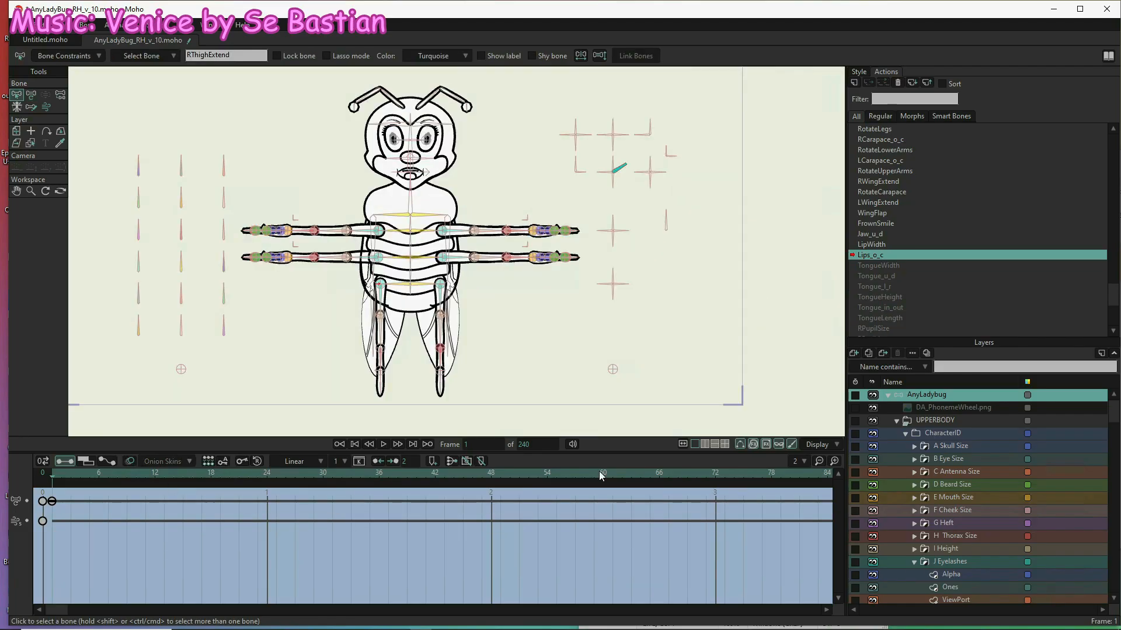
{"action": "left_click", "coordinate": [650, 475]}
{"action": "left_click", "coordinate": [31, 94]}
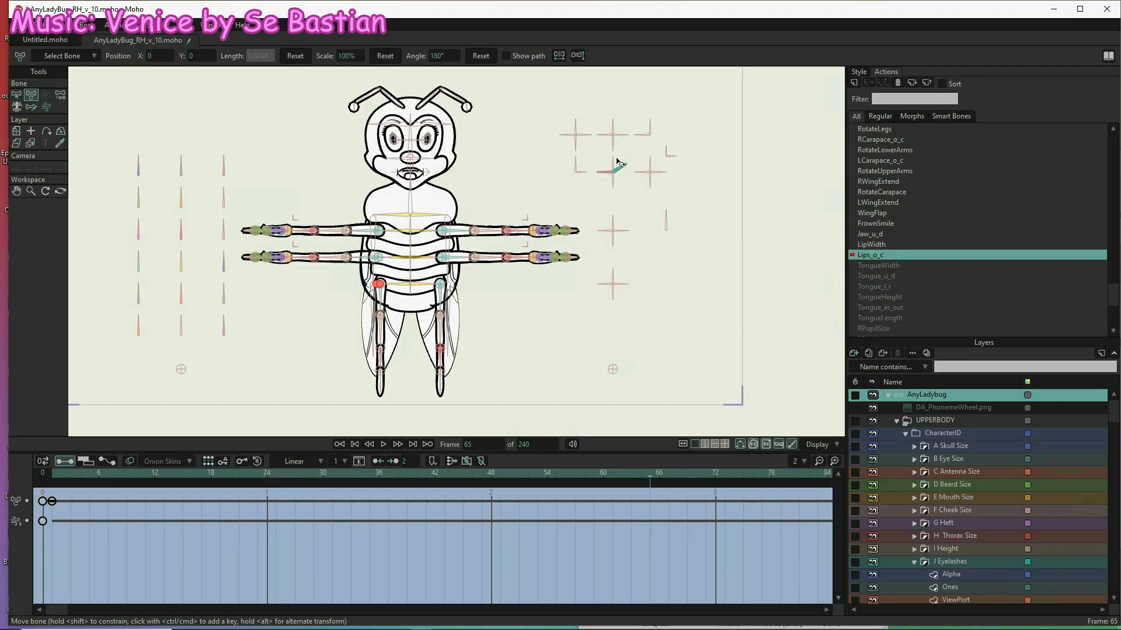
{"action": "left_click_drag", "start_coordinate": [624, 169], "coordinate": [621, 170]}
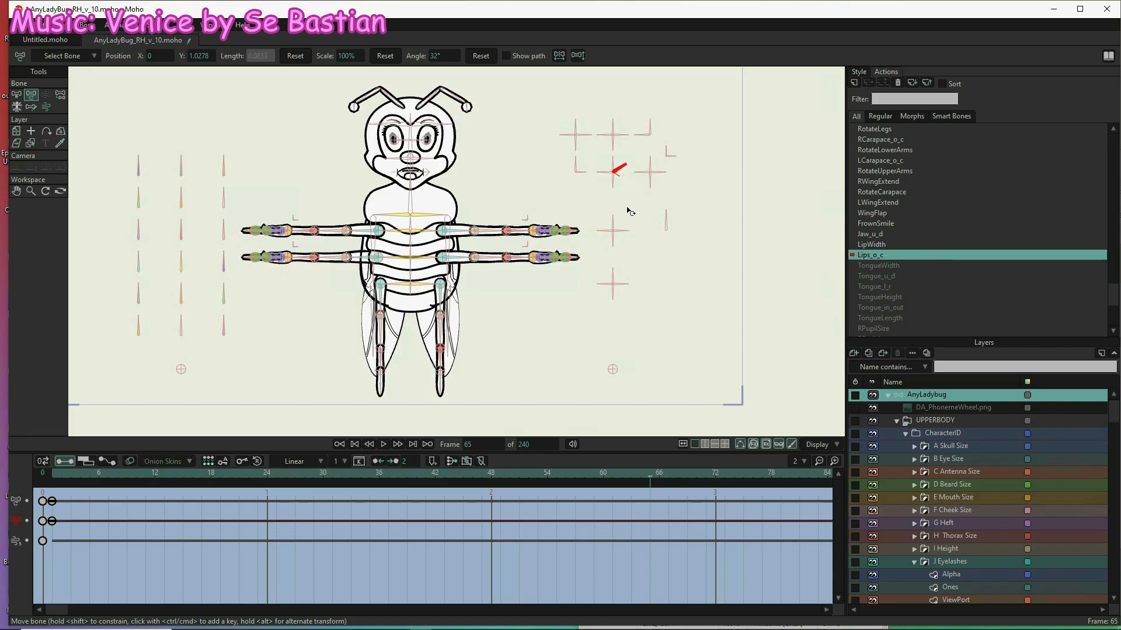
{"action": "left_click_drag", "start_coordinate": [623, 210], "coordinate": [596, 220]}
{"action": "left_click_drag", "start_coordinate": [769, 480], "coordinate": [760, 557]}
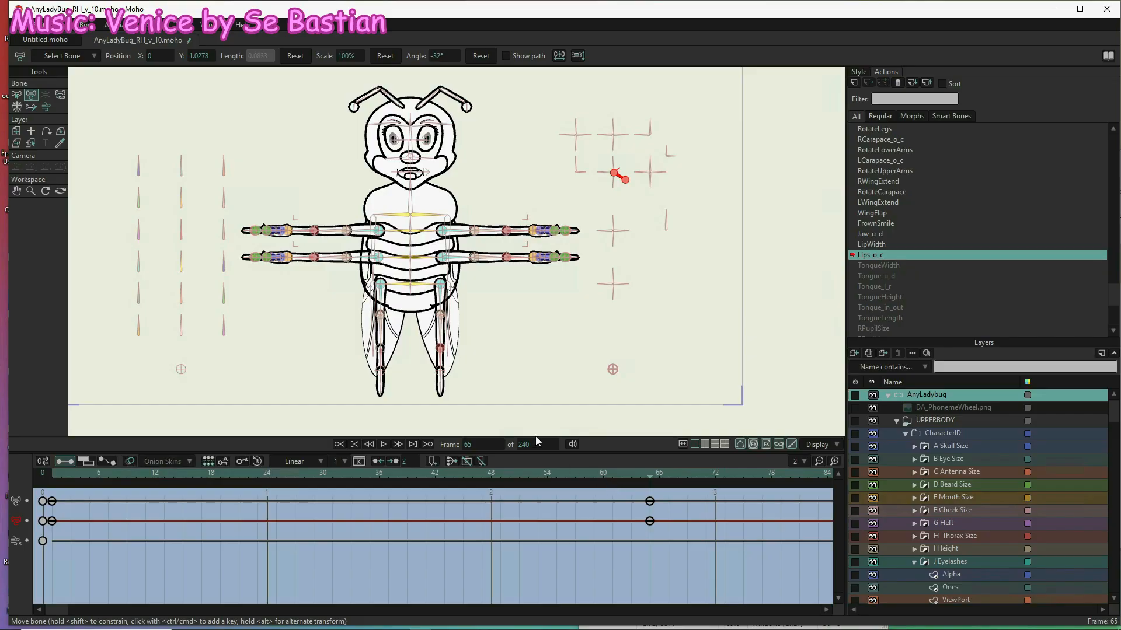
- Open the Lips layer in the Lips_o_c action and select the middle points of the upper and lower lips
{"action": "scroll", "coordinate": [968, 509], "scroll_direction": "down", "scroll_amount": 1}
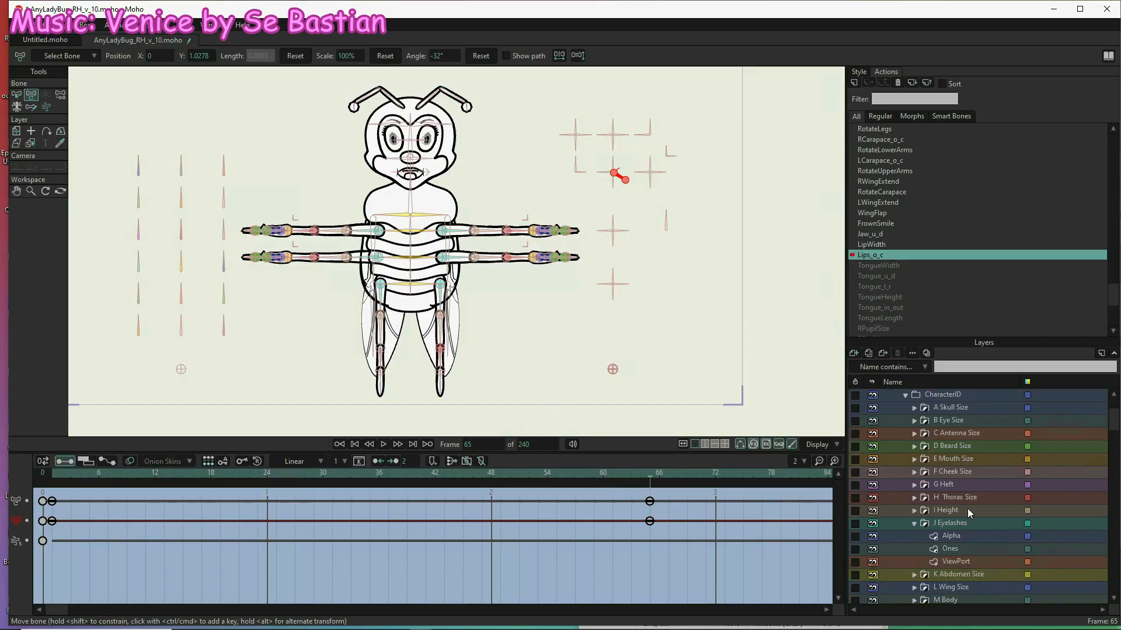
{"action": "scroll", "coordinate": [967, 509], "scroll_direction": "down", "scroll_amount": 6}
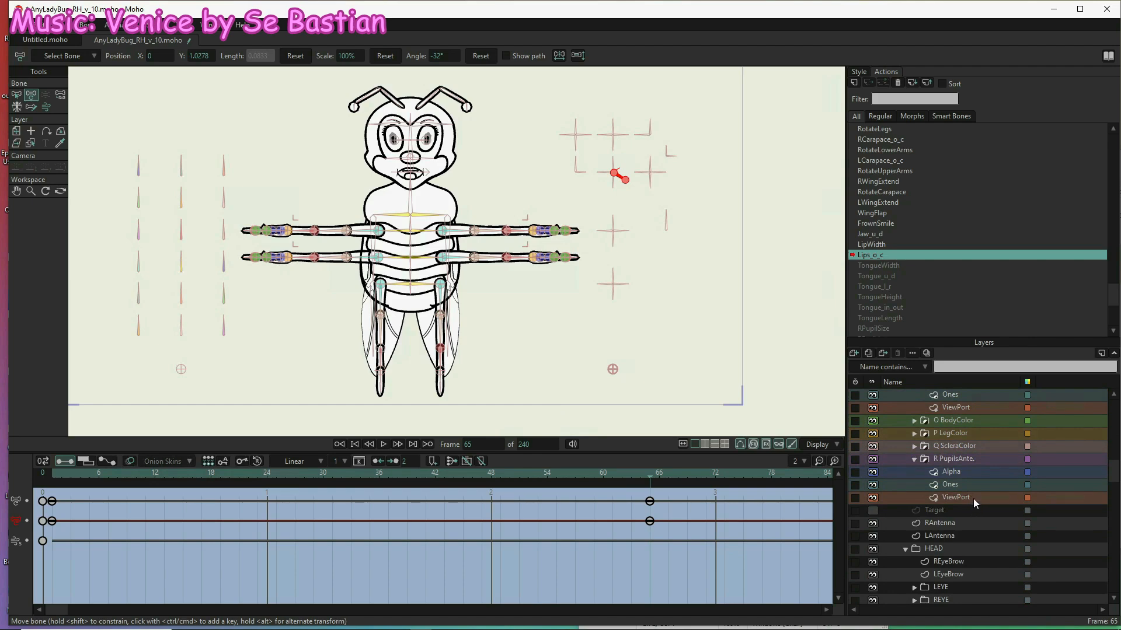
{"action": "scroll", "coordinate": [972, 499], "scroll_direction": "down", "scroll_amount": 3}
{"action": "scroll", "coordinate": [973, 499], "scroll_direction": "down", "scroll_amount": 2}
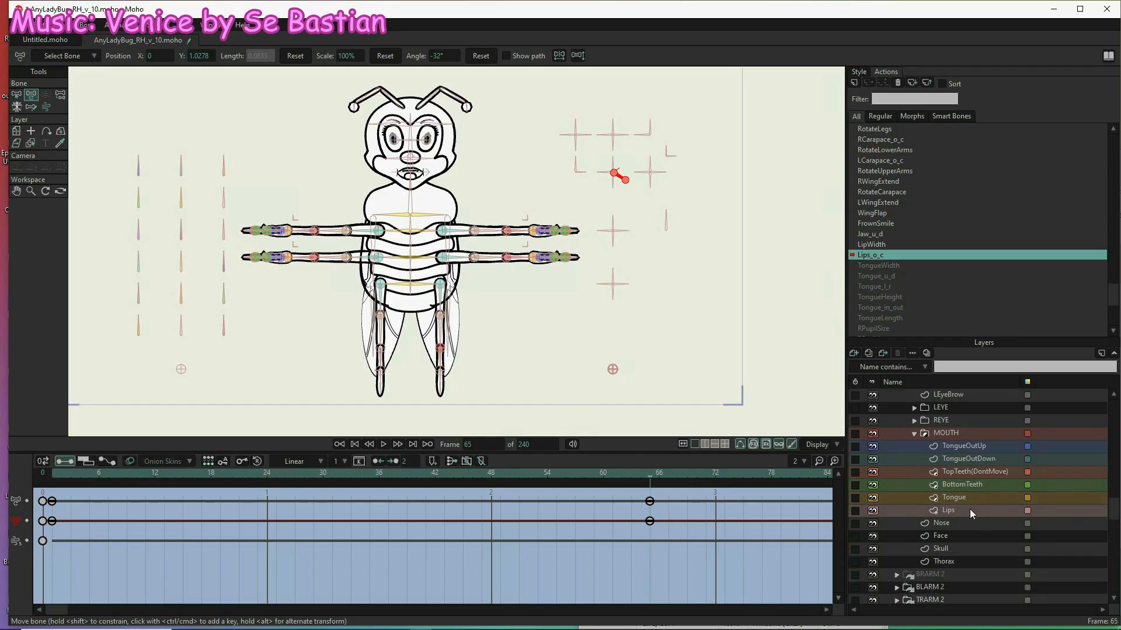
{"action": "left_click", "coordinate": [970, 512]}
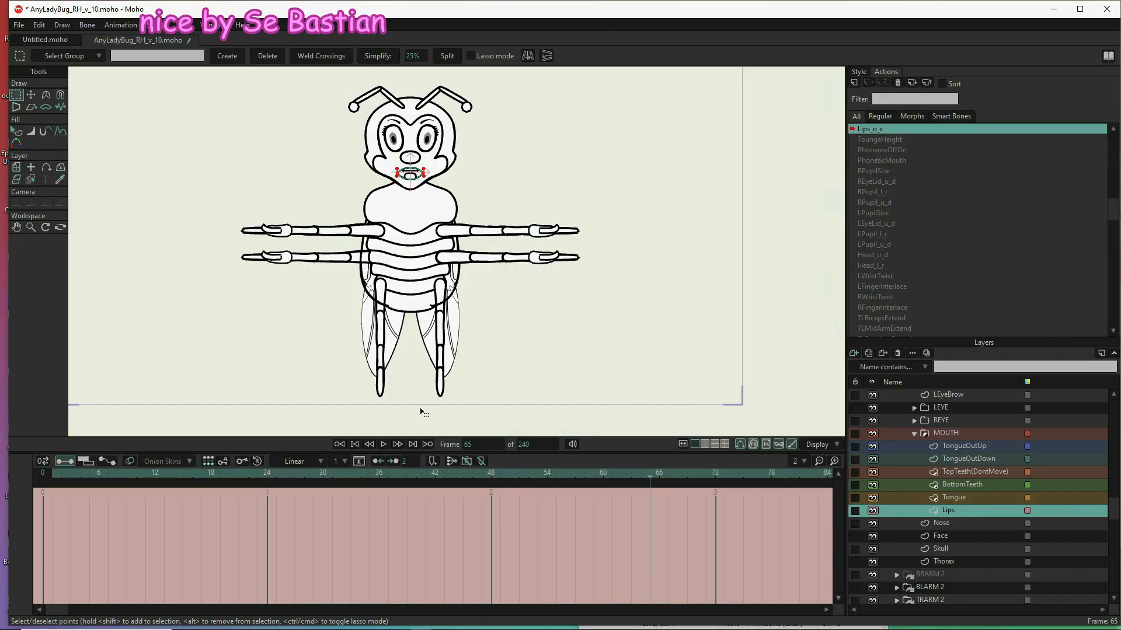
{"action": "scroll", "coordinate": [429, 149], "scroll_direction": "up", "scroll_amount": 5}
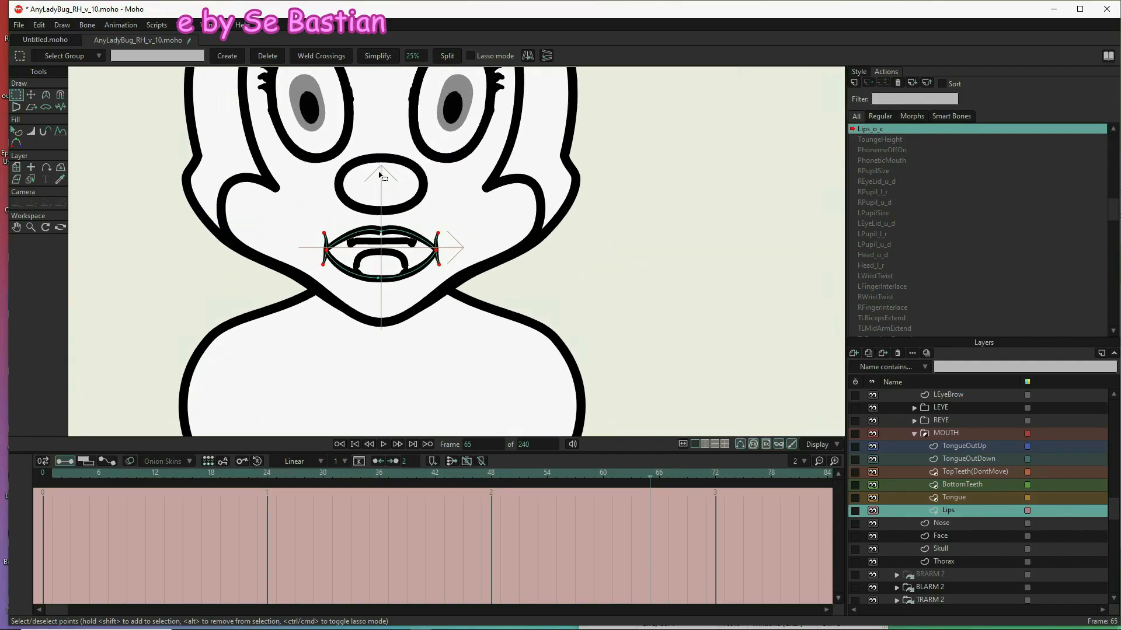
{"action": "scroll", "coordinate": [336, 227], "scroll_direction": "up", "scroll_amount": 3}
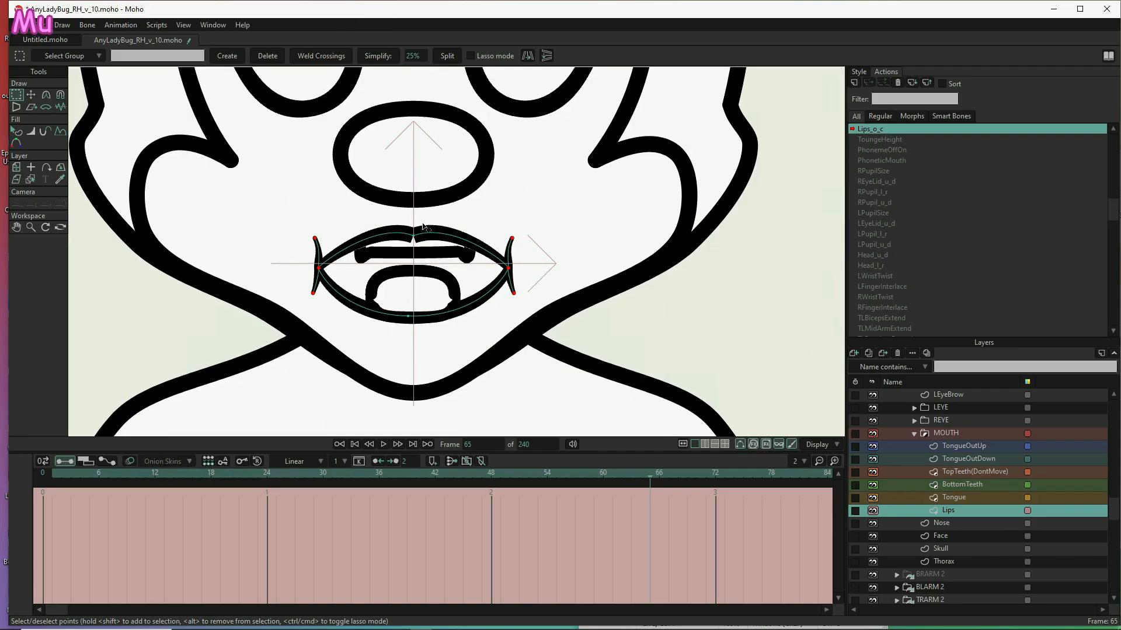
{"action": "left_click_drag", "start_coordinate": [436, 220], "coordinate": [340, 422]}
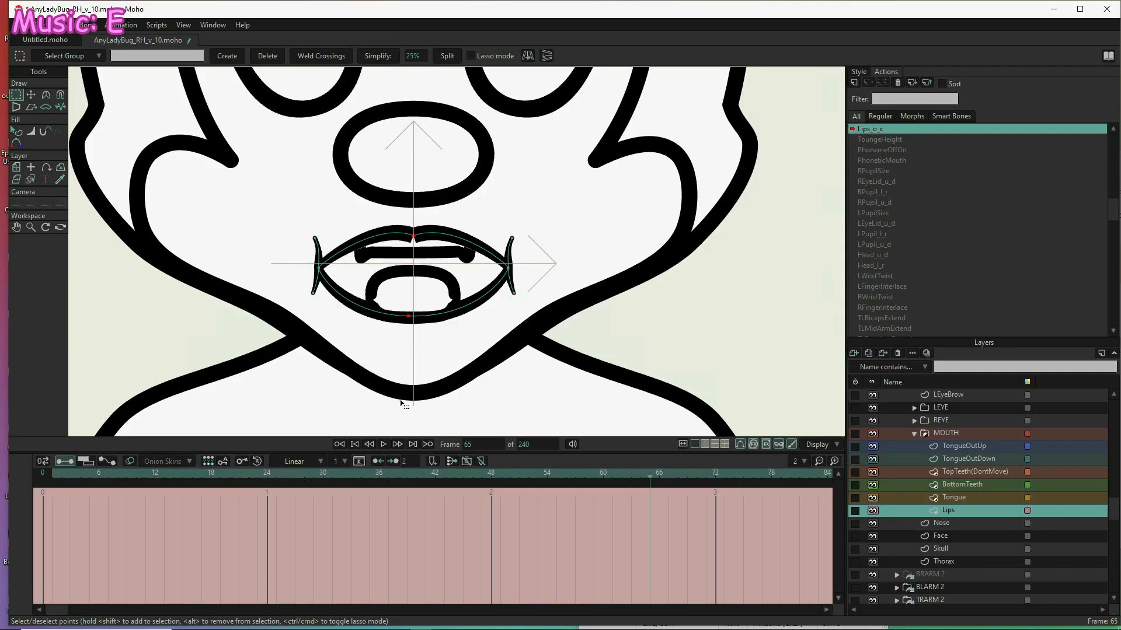
- Move the lower lip's middle point onto the mouth's vertical centre line at frame 0 and reset it at frame 65
{"action": "left_click", "coordinate": [41, 471]}
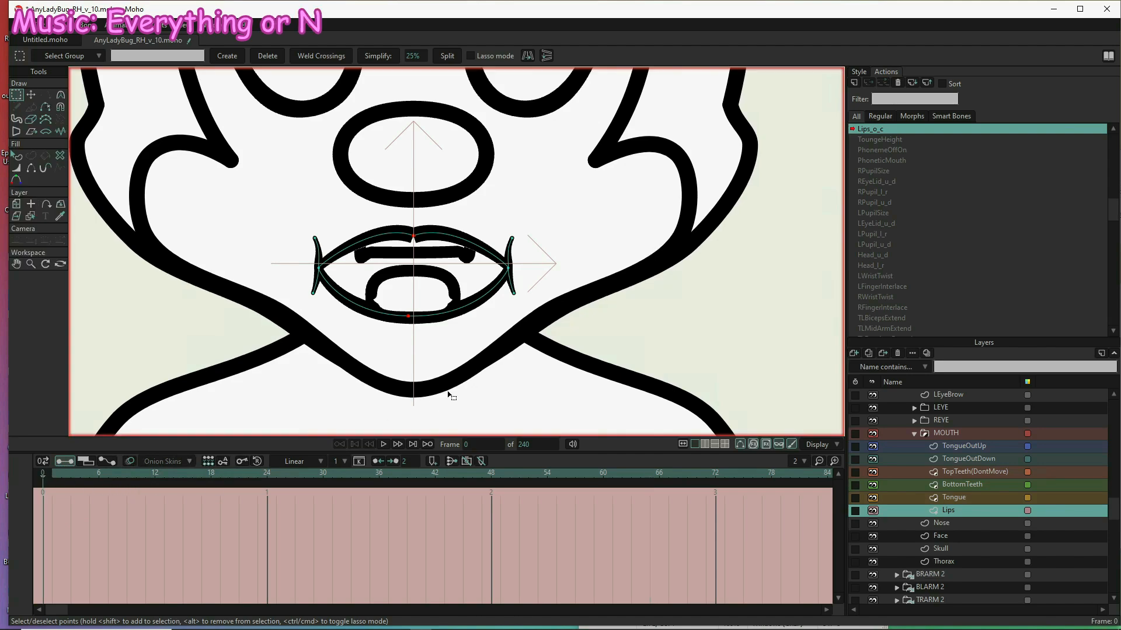
{"action": "left_click", "coordinate": [409, 318]}
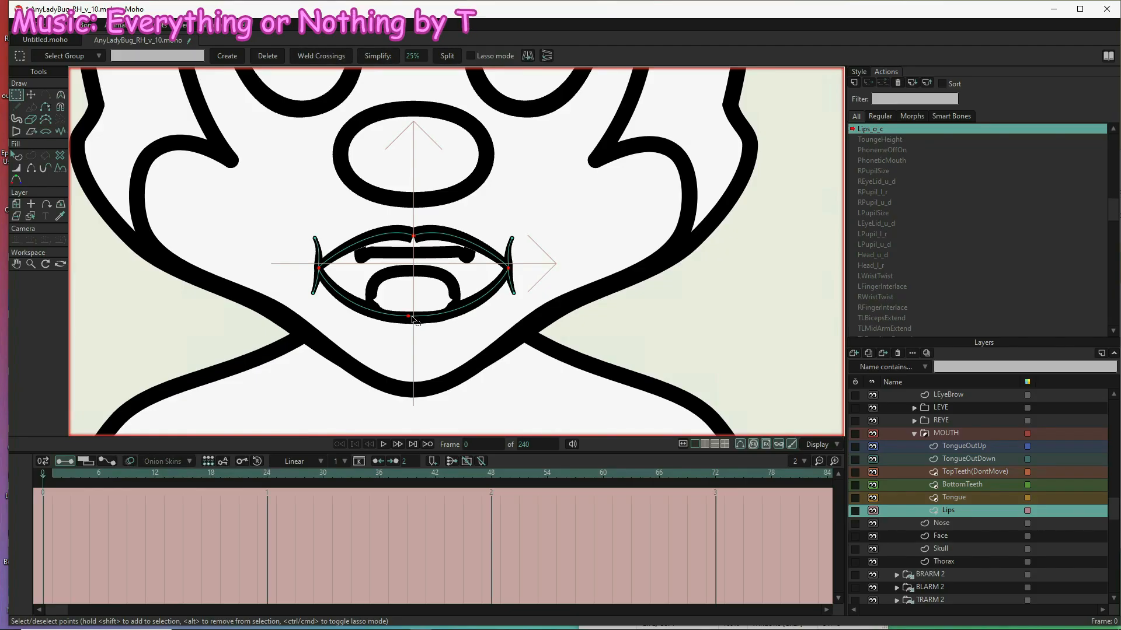
{"action": "key", "text": "ctrl+a"}
{"action": "key", "text": "t"}
{"action": "left_click", "coordinate": [412, 316]}
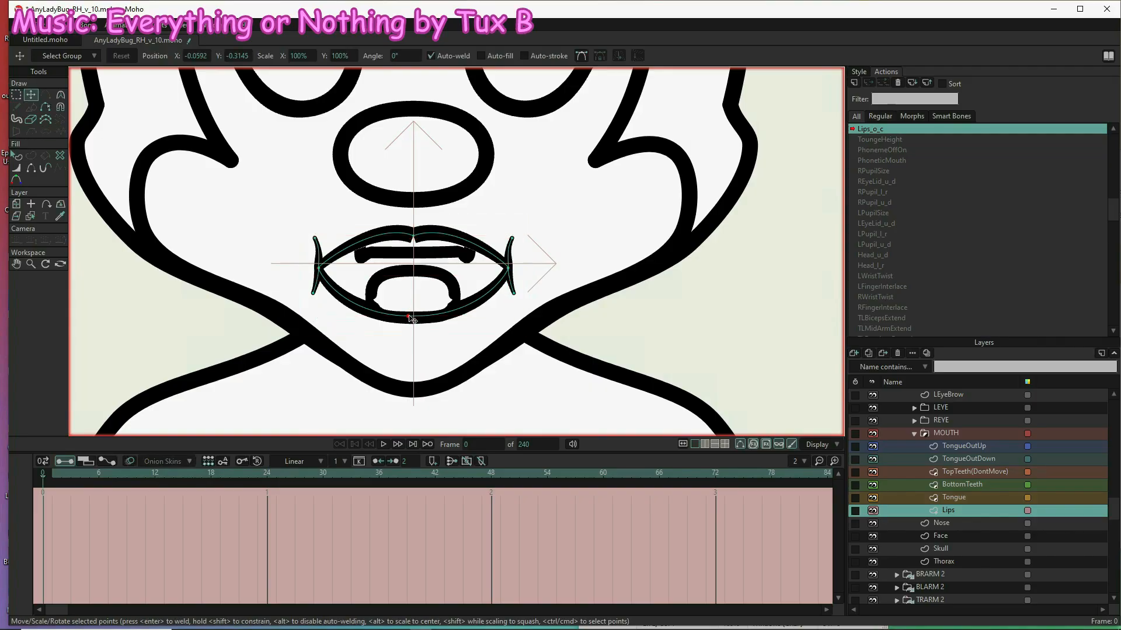
{"action": "left_click_drag", "start_coordinate": [415, 318], "coordinate": [415, 318]}
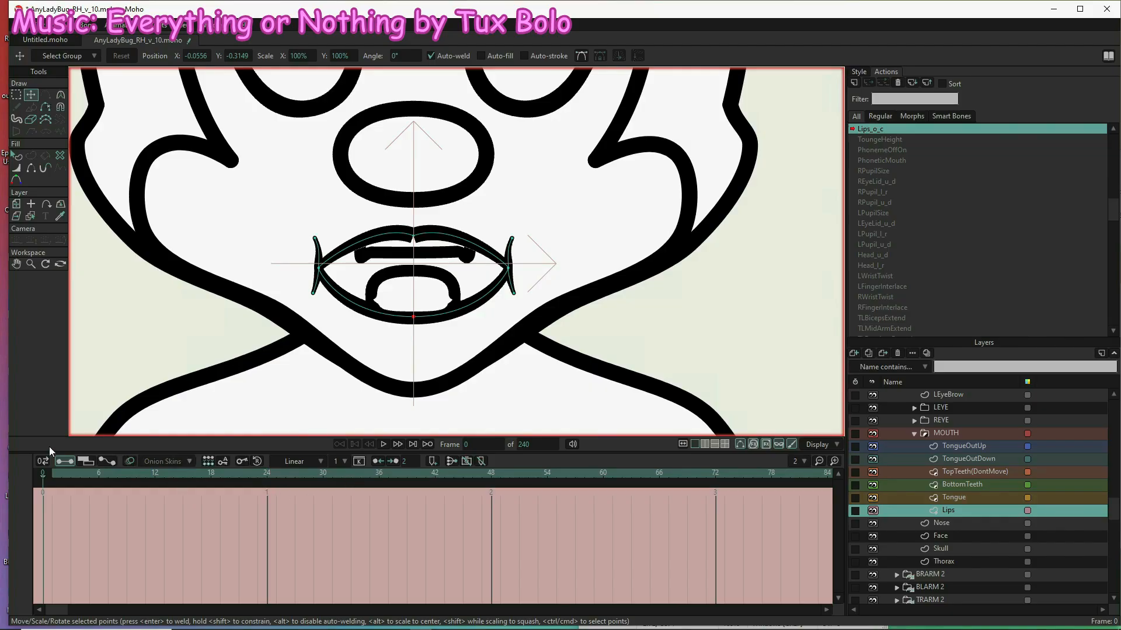
{"action": "left_click", "coordinate": [649, 475]}
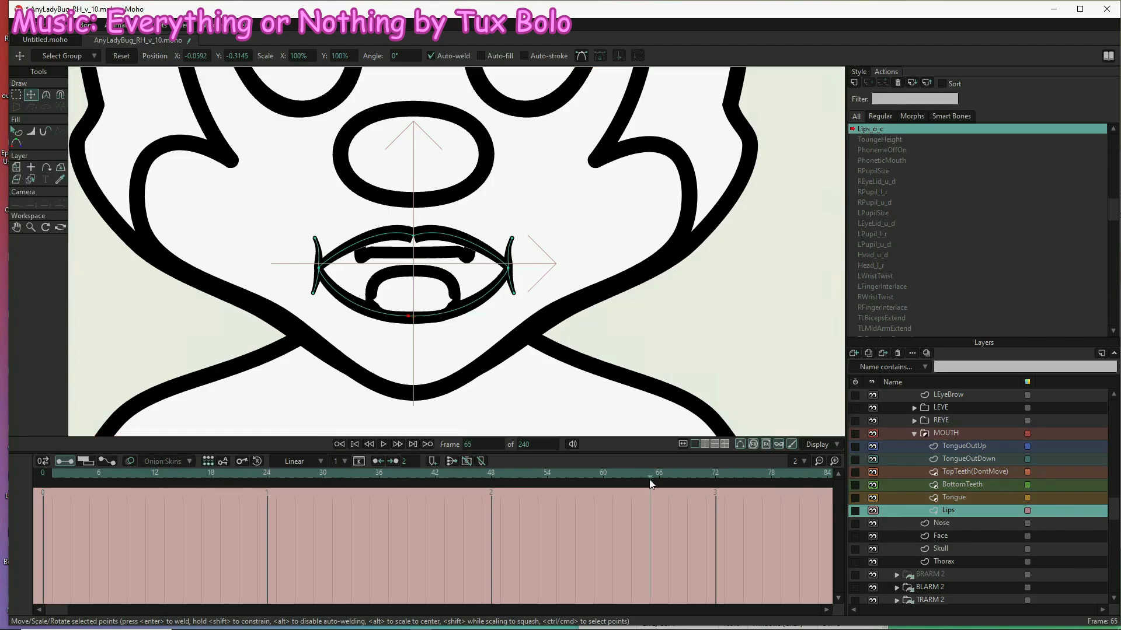
{"action": "left_click", "coordinate": [116, 60]}
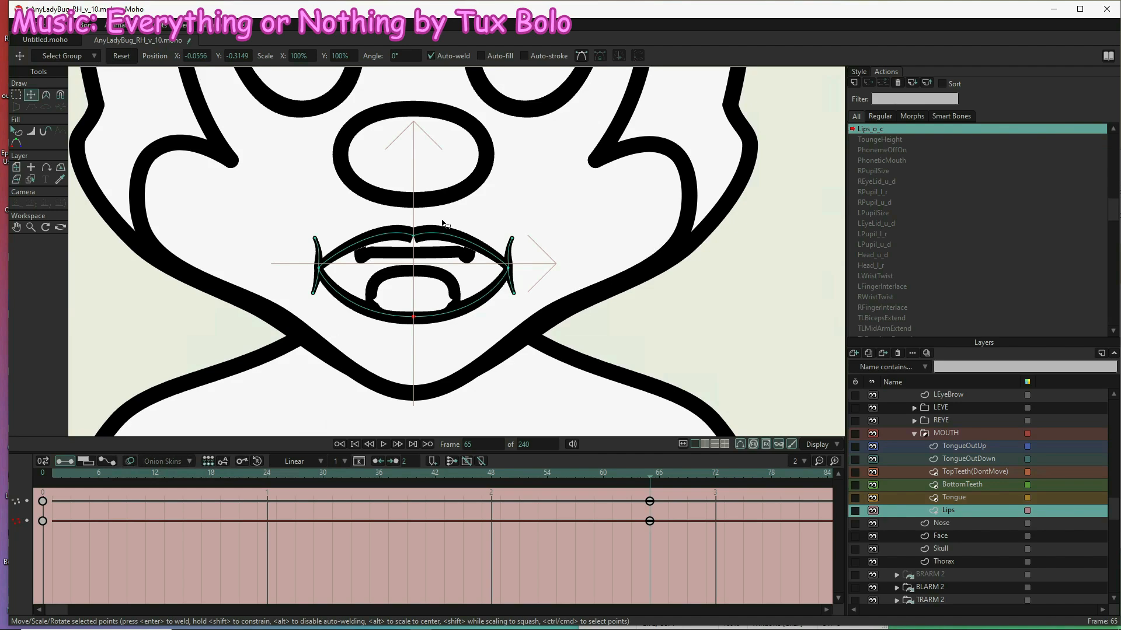
- Try to open the mouth at frame 65 of the Lips_o_c action by moving the lips' points
{"action": "key", "text": "g"}
{"action": "left_click_drag", "start_coordinate": [442, 224], "coordinate": [376, 355]}
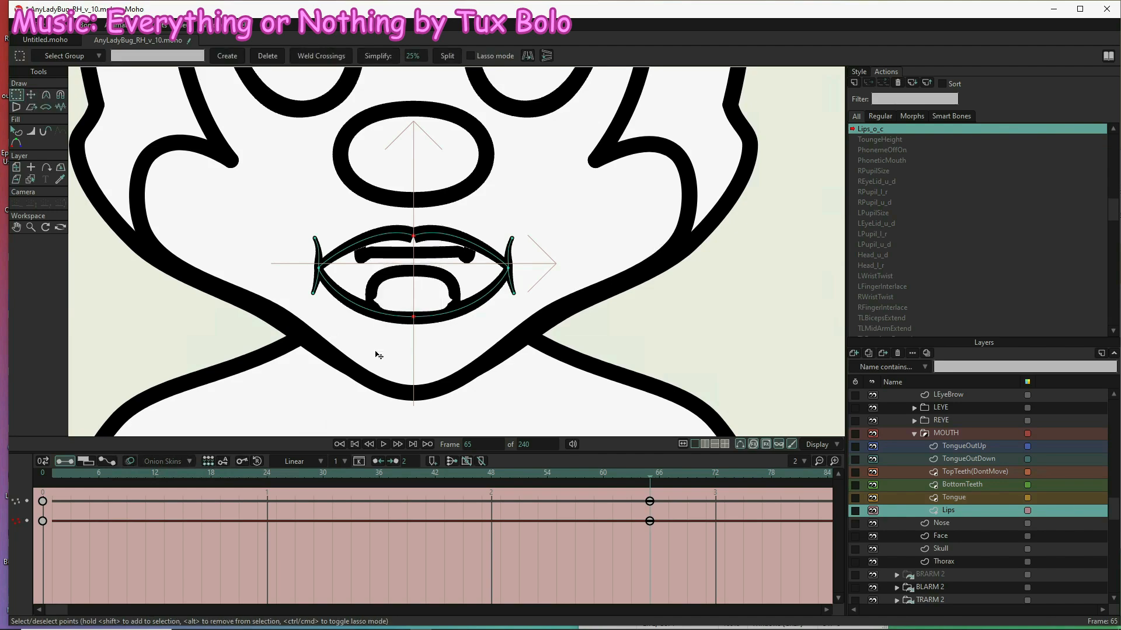
{"action": "key", "text": "t"}
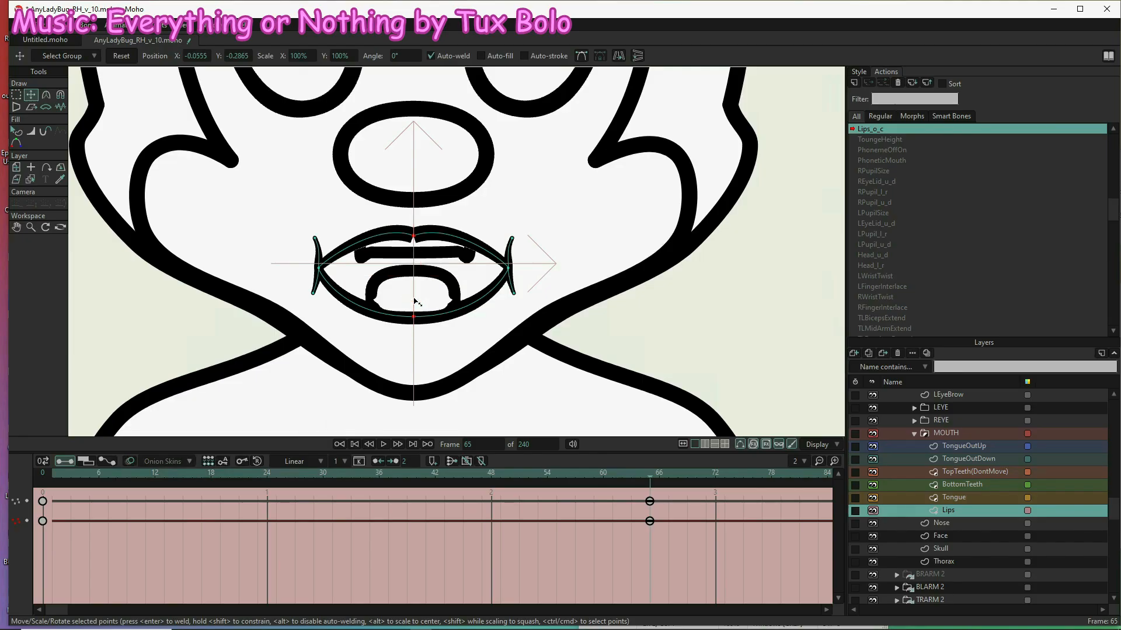
{"action": "left_click_drag", "start_coordinate": [416, 303], "coordinate": [438, 352]}
{"action": "scroll", "coordinate": [415, 324], "scroll_direction": "down", "scroll_amount": 1}
{"action": "left_click", "coordinate": [424, 347]}
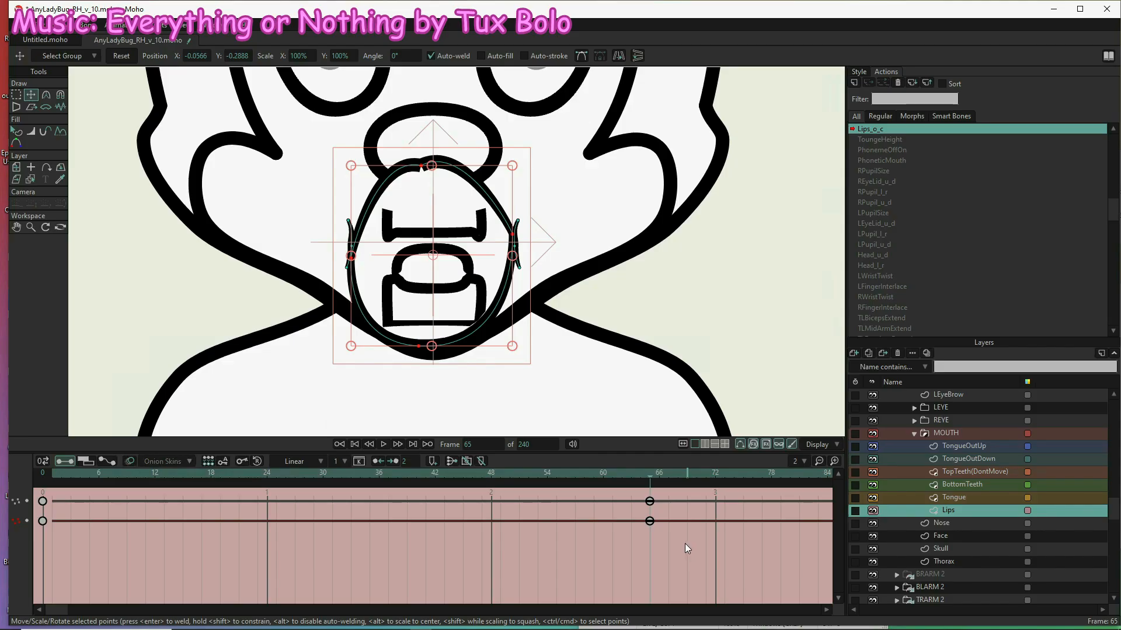
- Delete all keyframes of the Lips layer in the Lips_o_c action
{"action": "left_click_drag", "start_coordinate": [685, 543], "coordinate": [2, 481]}
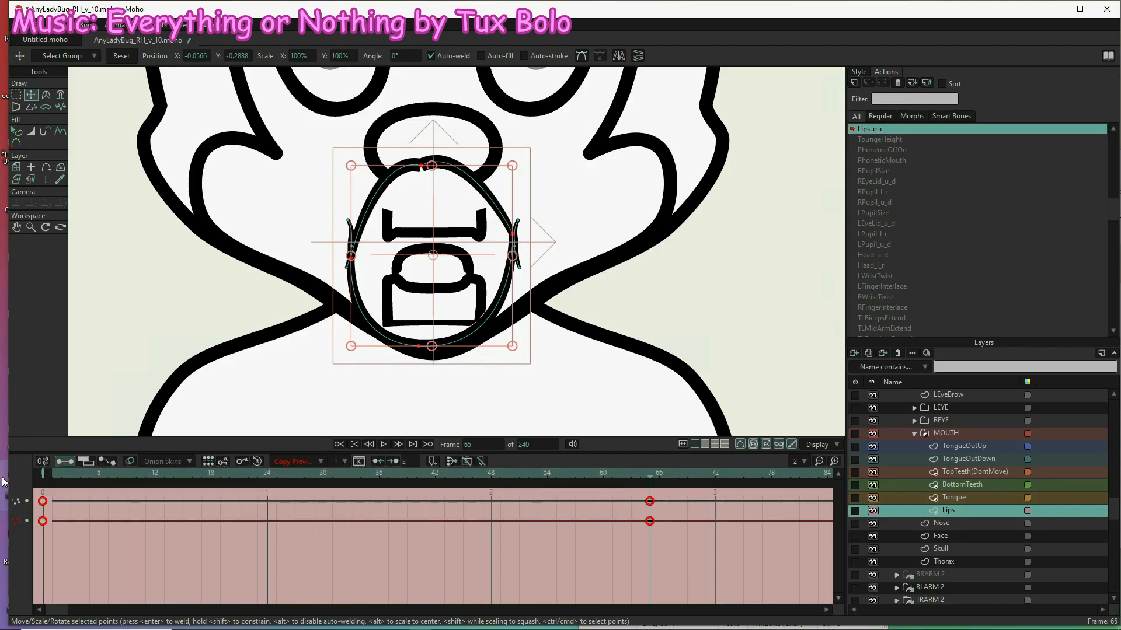
{"action": "key", "text": "Delete"}
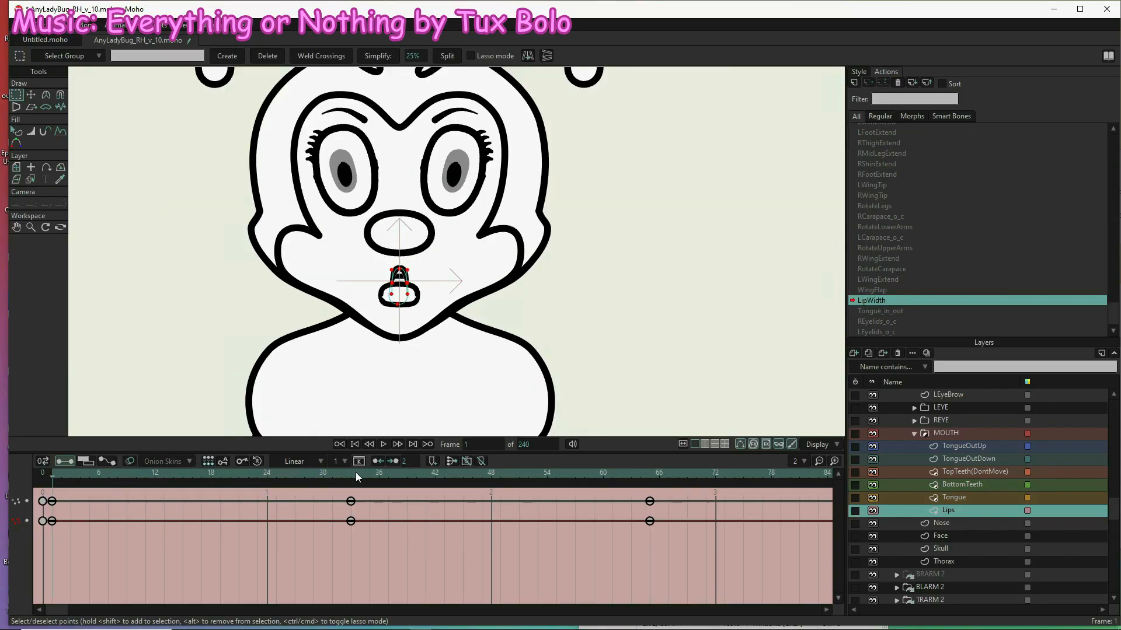
- Reset all selected Lips points at frame 33 of the LipWidth action
{"action": "left_click", "coordinate": [351, 476]}
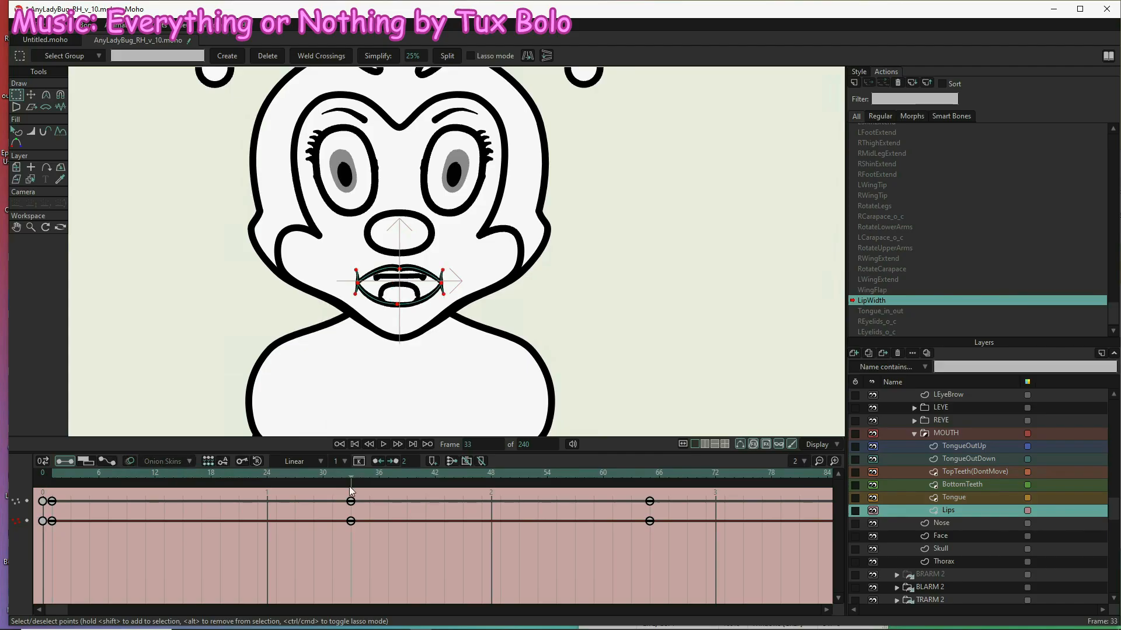
{"action": "left_click", "coordinate": [30, 94]}
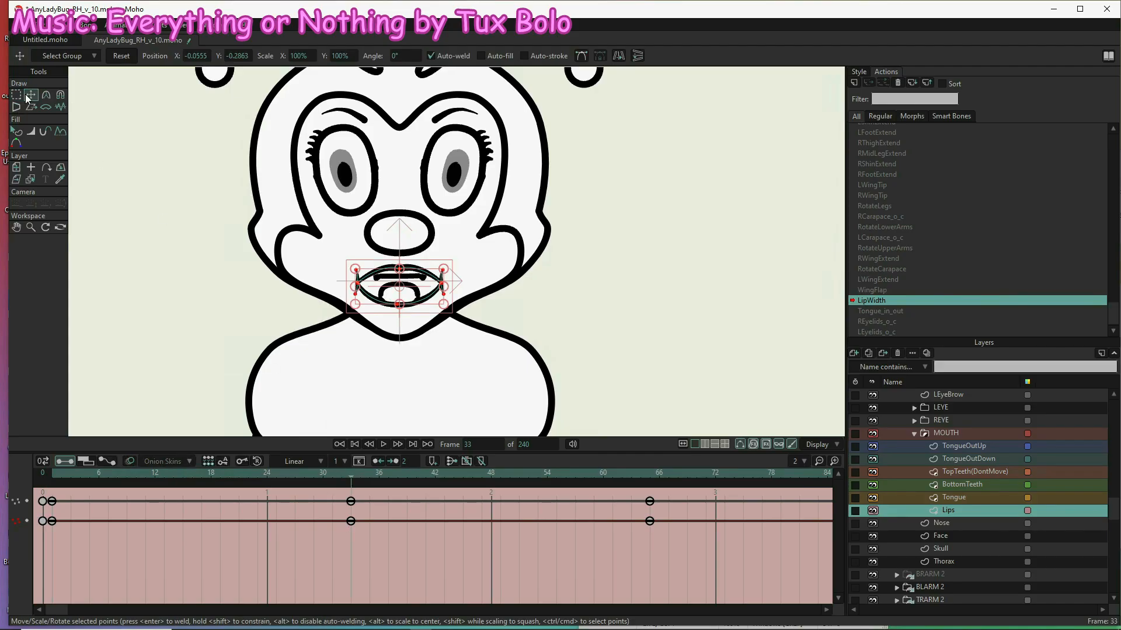
{"action": "left_click", "coordinate": [124, 57]}
- Reset only the lower lip's middle point at frames 65 and 1 of the LipWidth action
{"action": "left_click", "coordinate": [650, 474]}
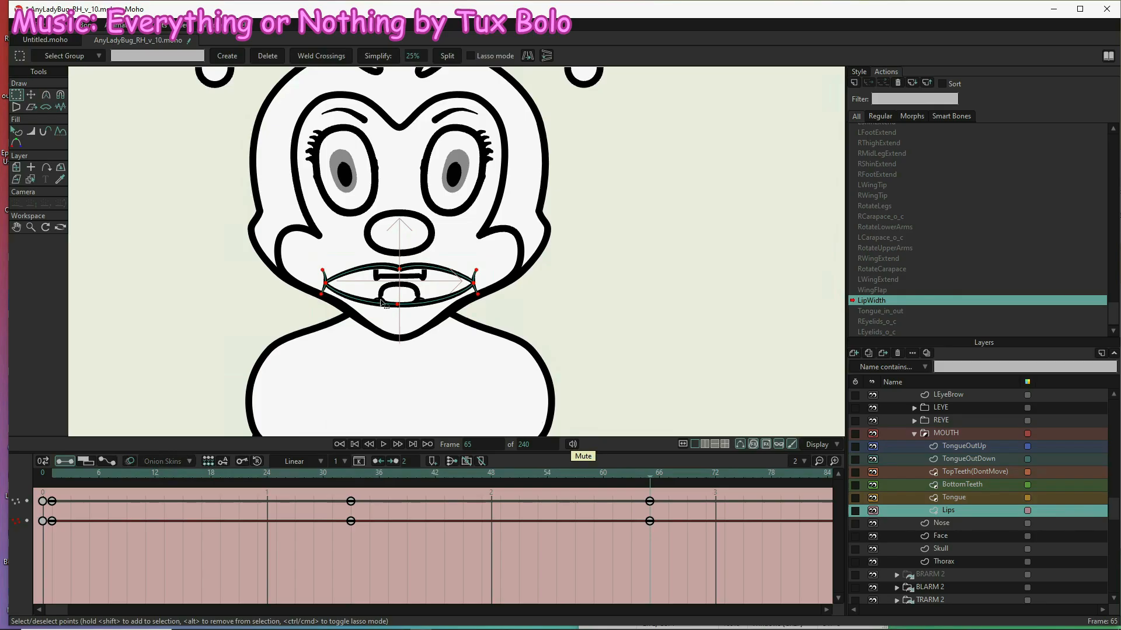
{"action": "left_click_drag", "start_coordinate": [378, 288], "coordinate": [411, 319]}
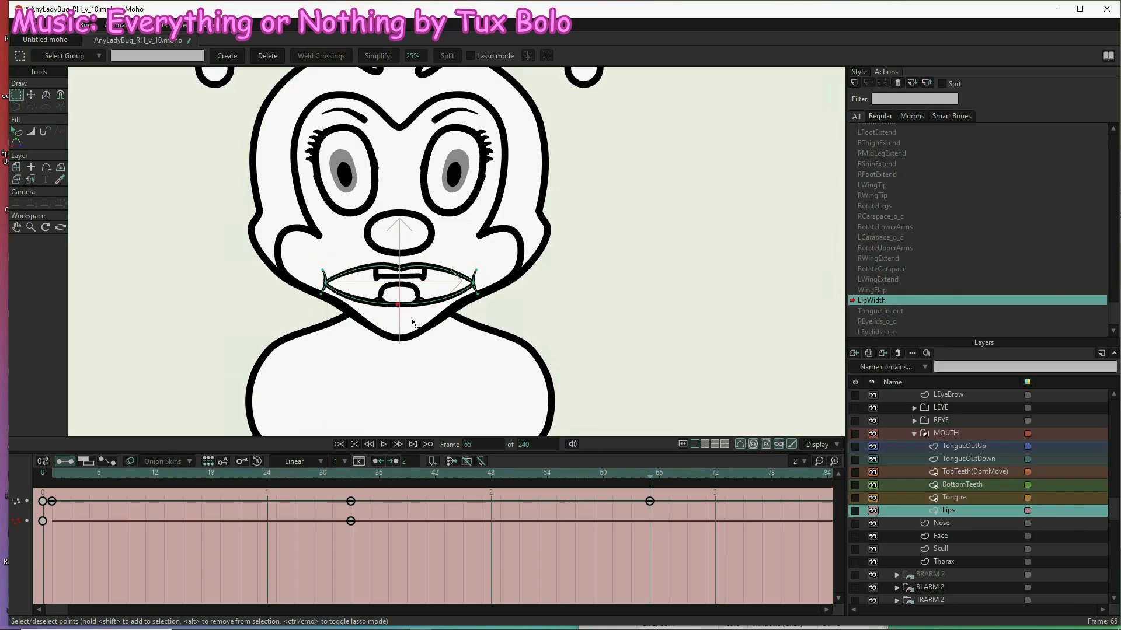
{"action": "left_click", "coordinate": [33, 95]}
{"action": "left_click", "coordinate": [122, 57]}
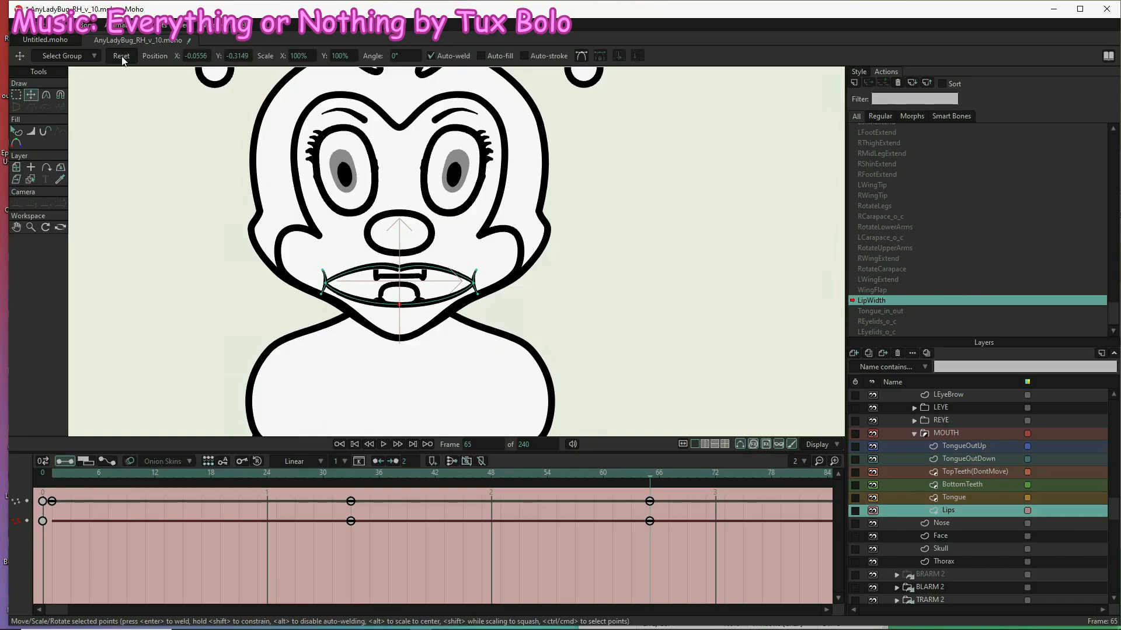
{"action": "left_click", "coordinate": [54, 473]}
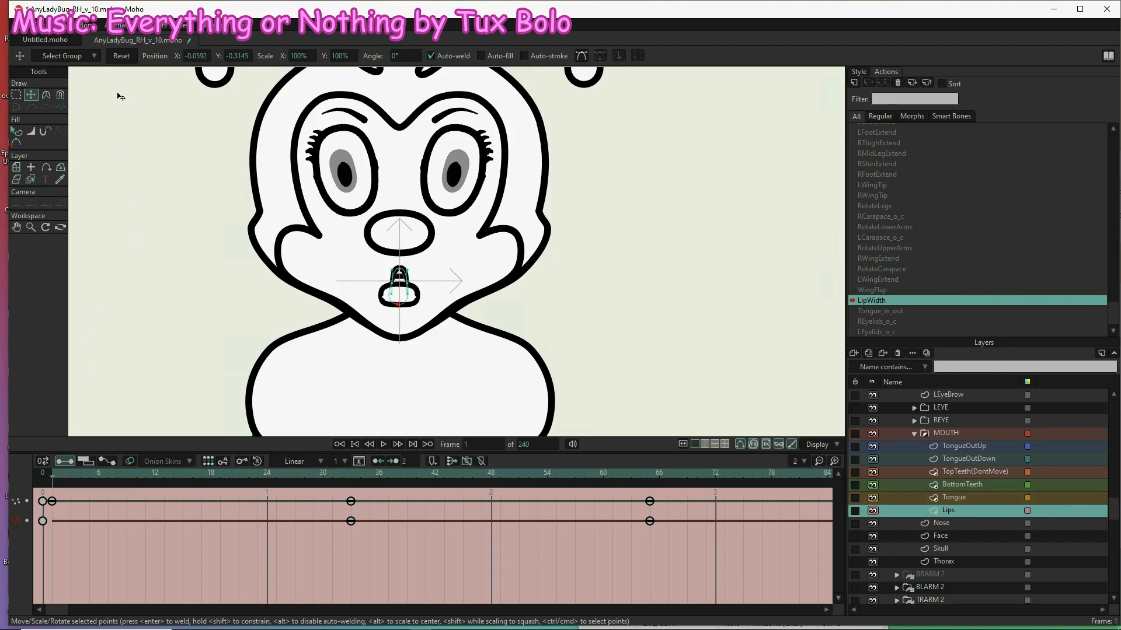
{"action": "left_click", "coordinate": [122, 56]}
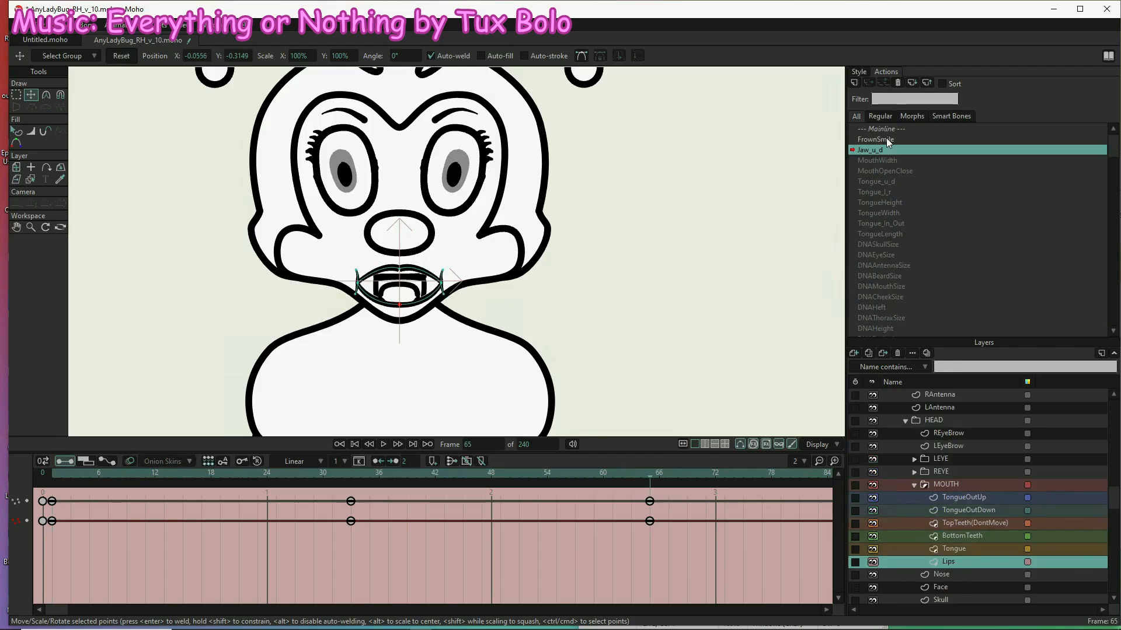
- Activate the FrownSmile action and, at frame 65, lower the lower lip's middle point to about Y -0.3326
{"action": "left_click", "coordinate": [886, 138]}
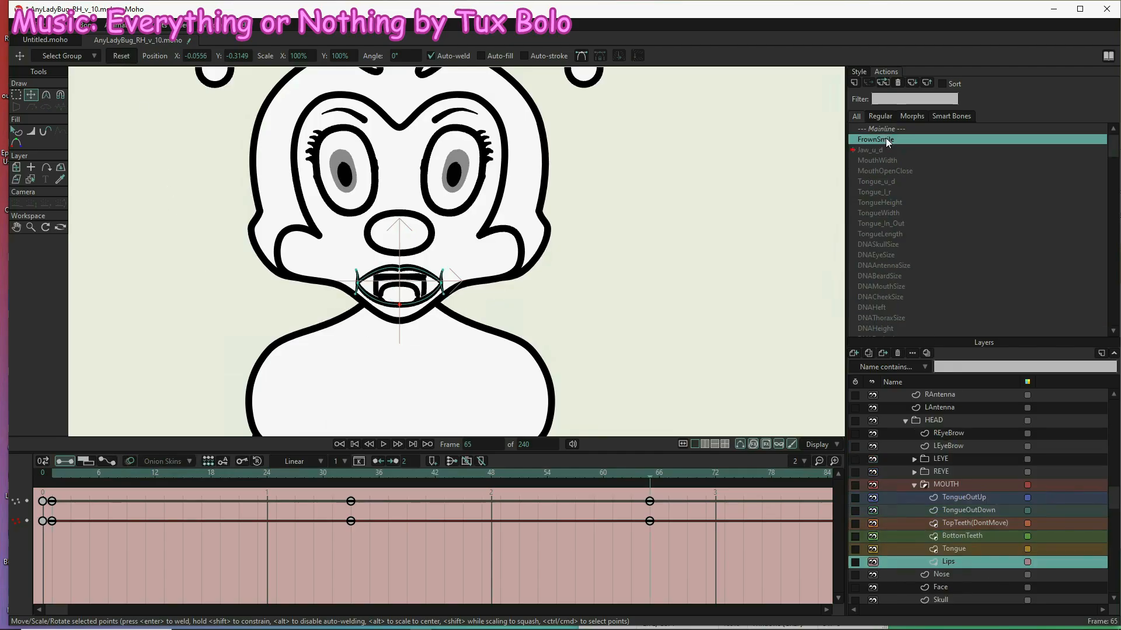
{"action": "double_click", "coordinate": [884, 138]}
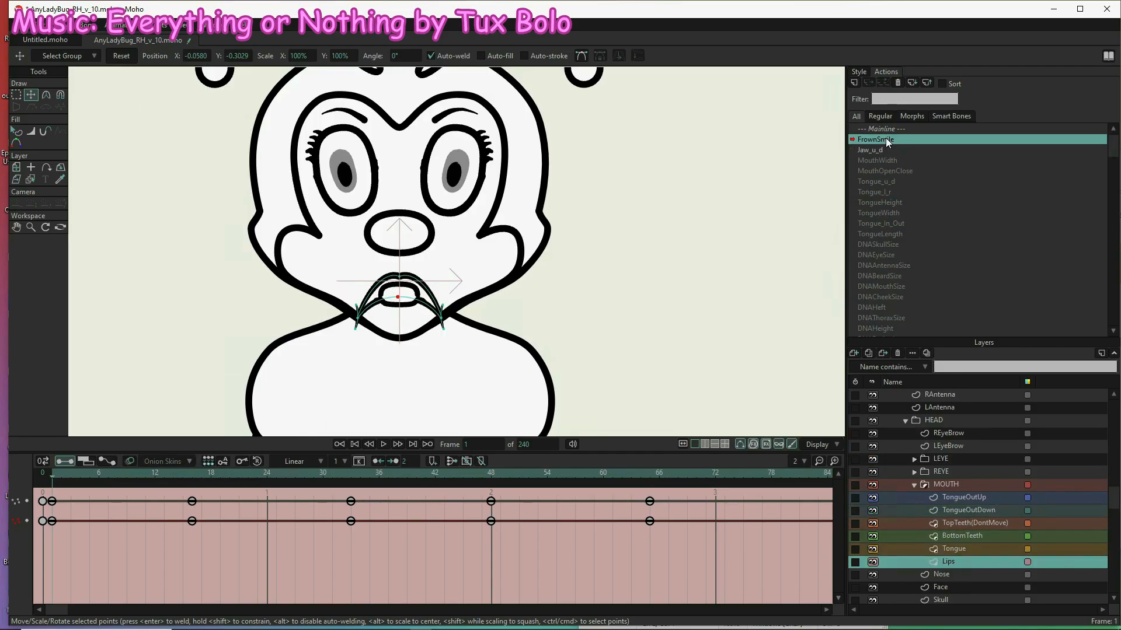
{"action": "left_click", "coordinate": [350, 474]}
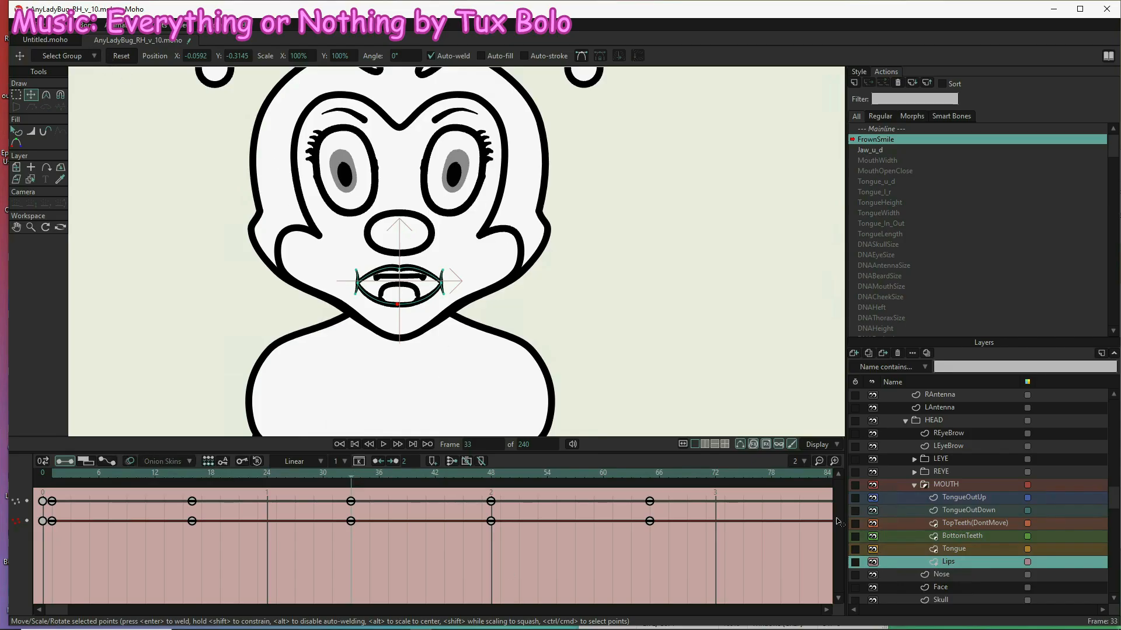
{"action": "key", "text": "g"}
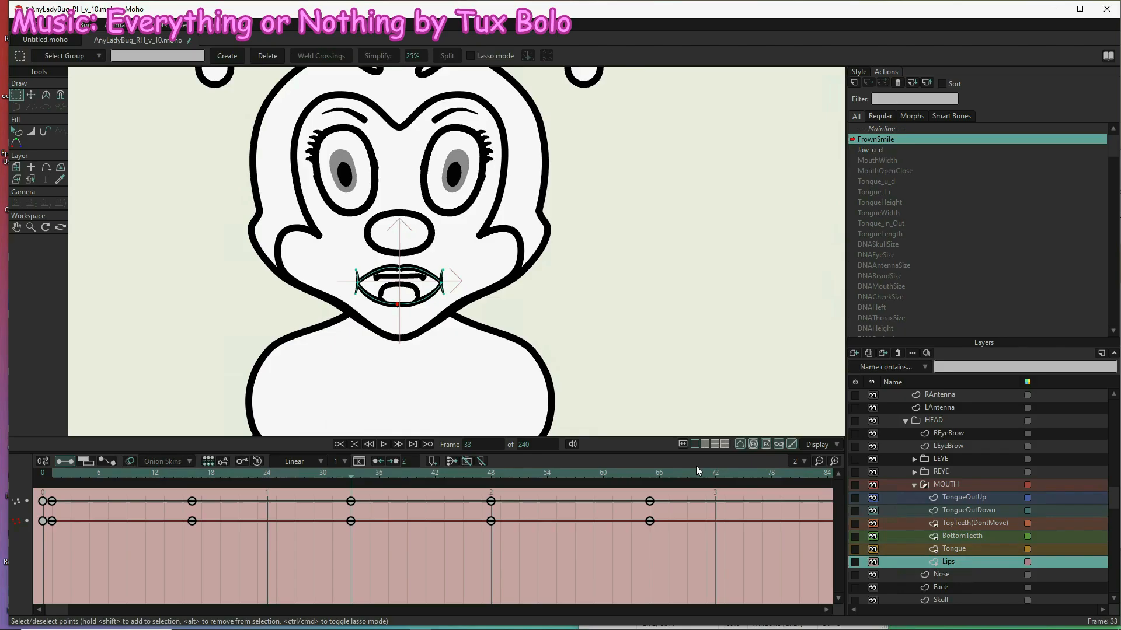
{"action": "left_click", "coordinate": [651, 475]}
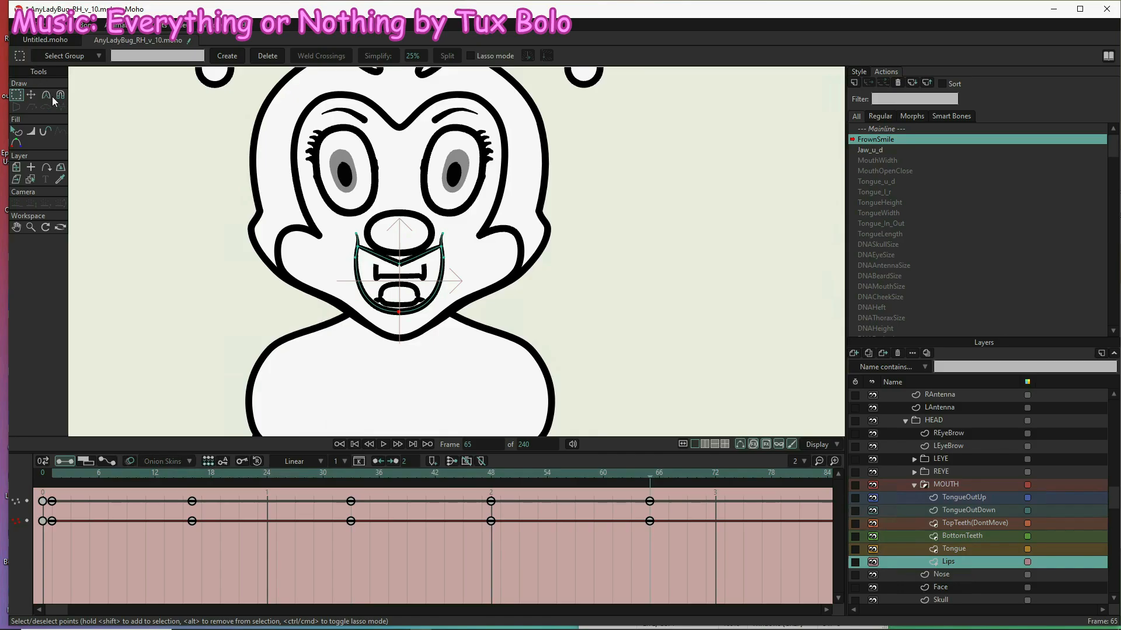
{"action": "left_click", "coordinate": [32, 96]}
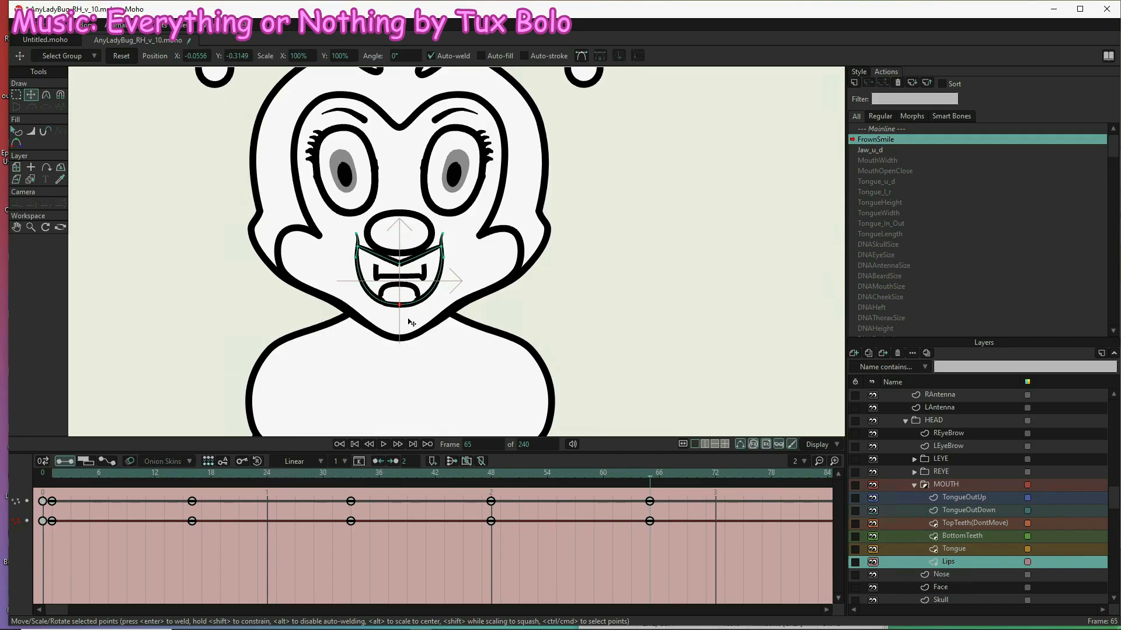
{"action": "left_click_drag", "start_coordinate": [400, 307], "coordinate": [400, 320]}
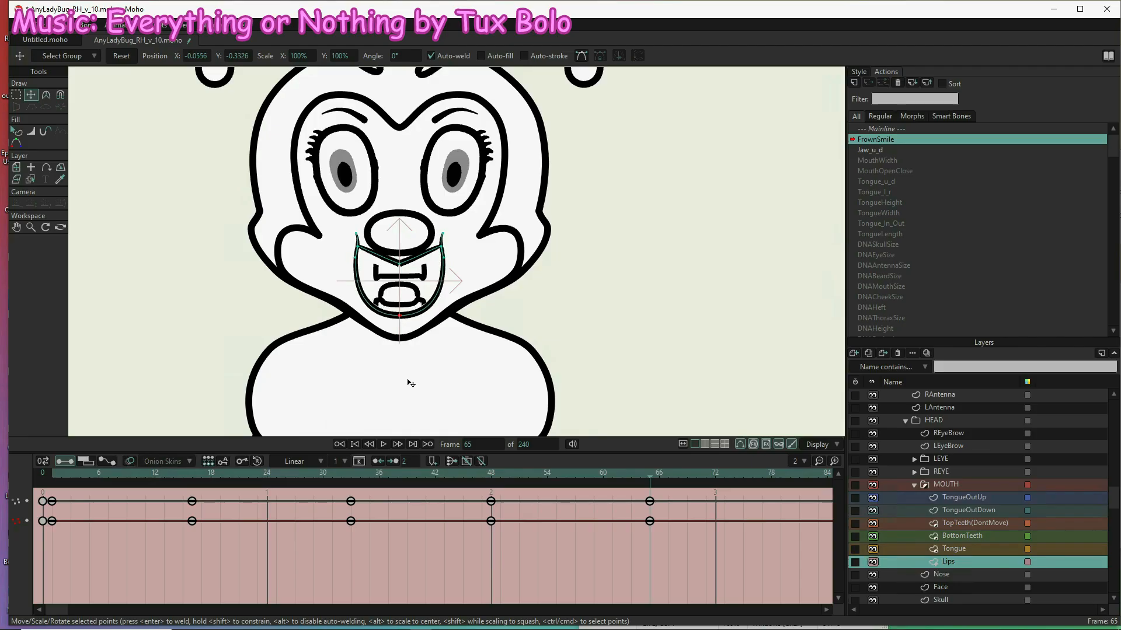
- Reset the lower lip's middle point at frames 48, 33 and 16 of the FrownSmile action
{"action": "left_click", "coordinate": [489, 475]}
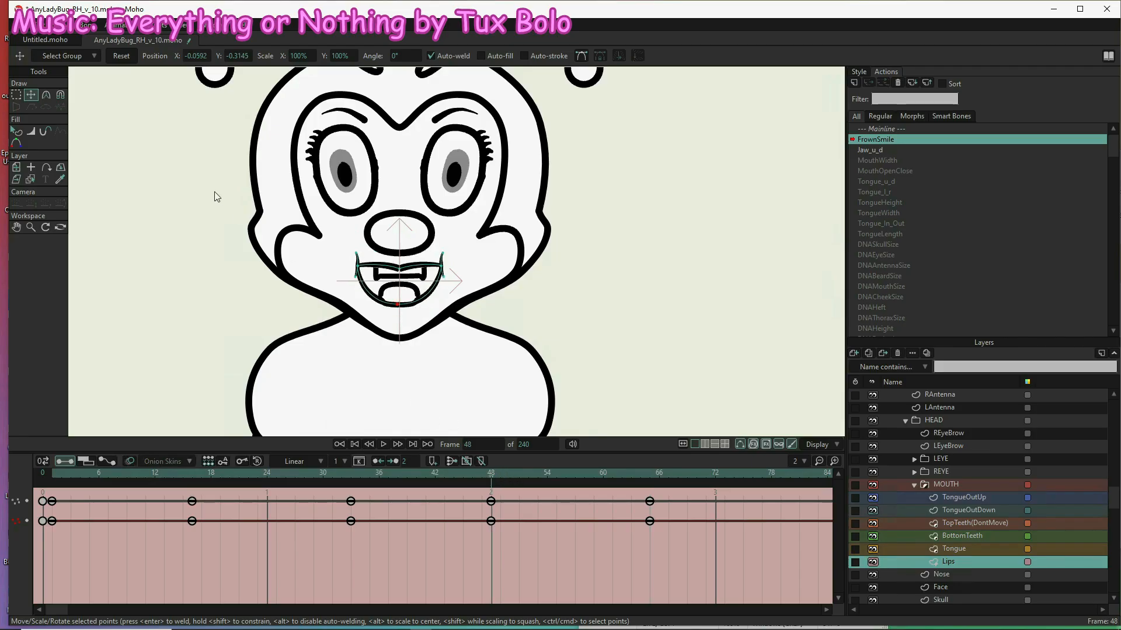
{"action": "left_click", "coordinate": [120, 56]}
{"action": "left_click", "coordinate": [352, 478]}
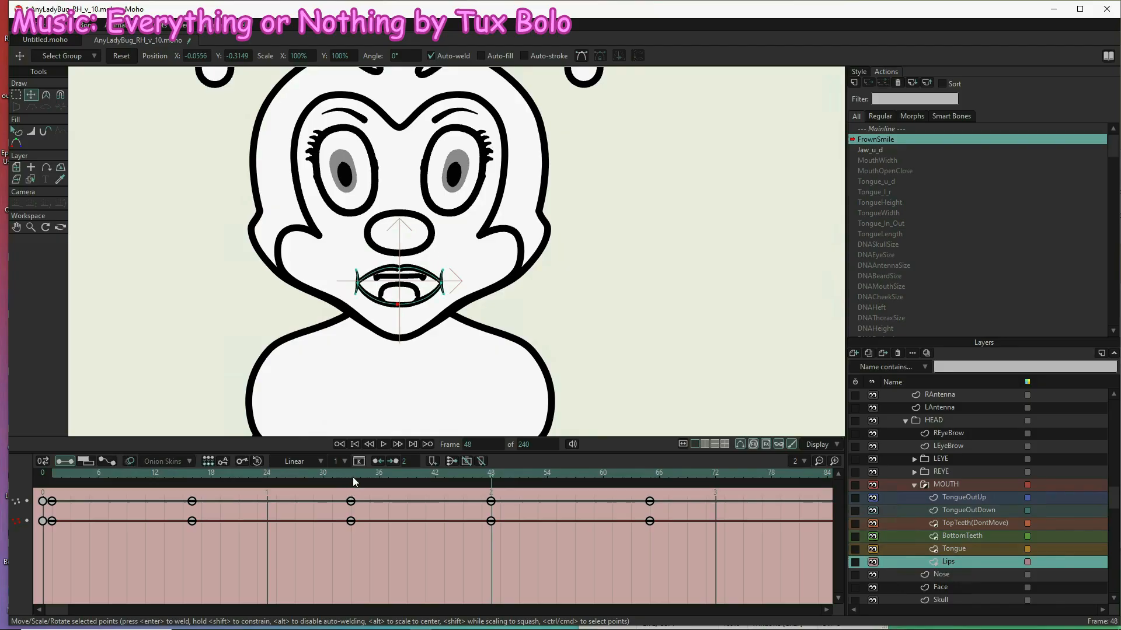
{"action": "left_click", "coordinate": [123, 57]}
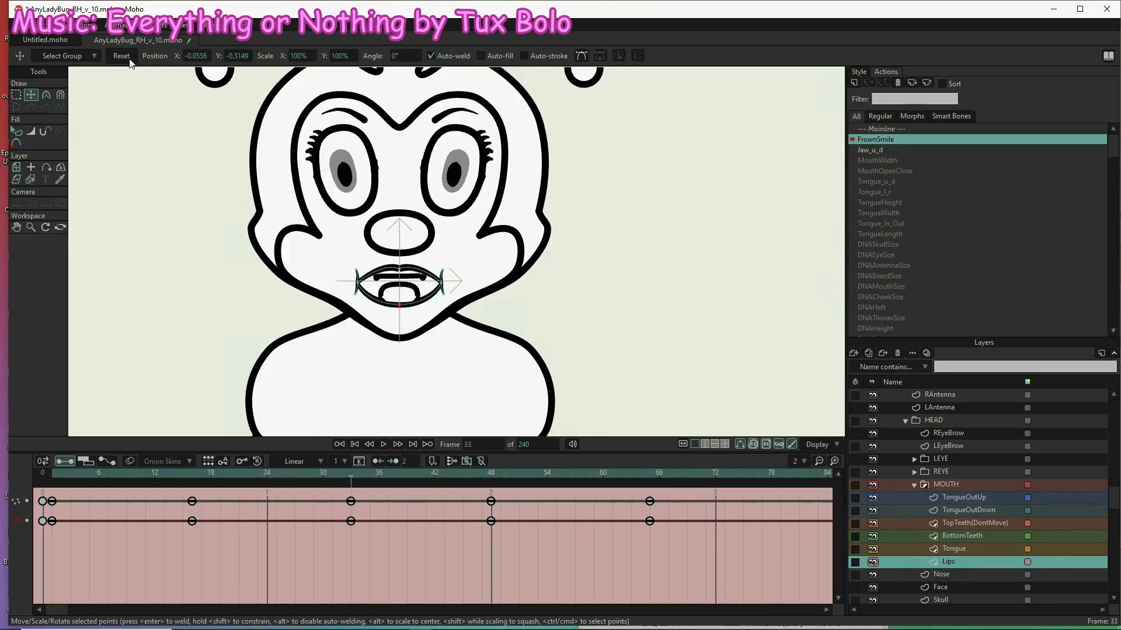
{"action": "left_click", "coordinate": [191, 473]}
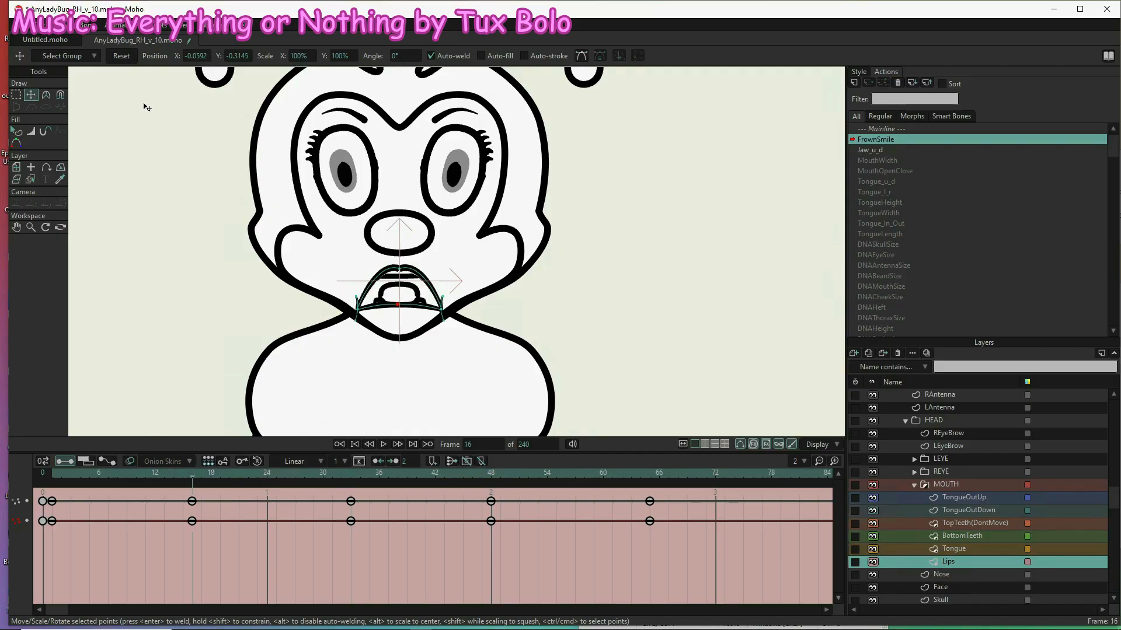
{"action": "left_click", "coordinate": [122, 57]}
- At frame 1 of FrownSmile, reset the lower lip's middle point and raise it to about Y -0.3019
{"action": "left_click", "coordinate": [50, 475]}
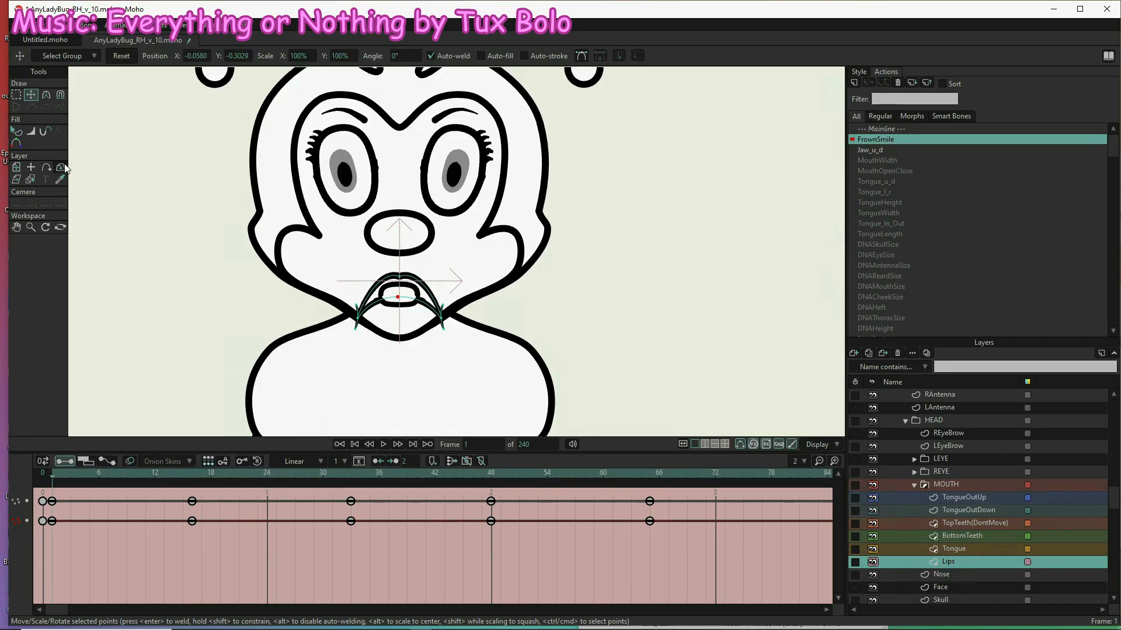
{"action": "left_click", "coordinate": [118, 55]}
{"action": "left_click_drag", "start_coordinate": [399, 306], "coordinate": [400, 298]}
- Return to the AnyLadybug layer and activate its Lips_o_c action for editing
{"action": "scroll", "coordinate": [914, 257], "scroll_direction": "down", "scroll_amount": 2}
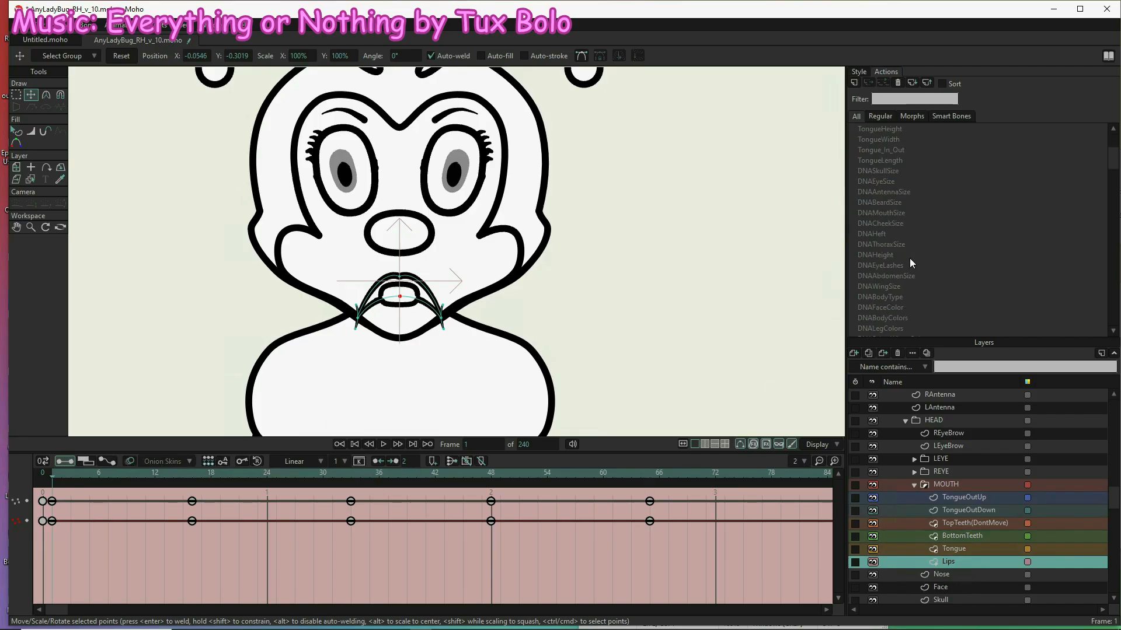
{"action": "scroll", "coordinate": [957, 468], "scroll_direction": "up", "scroll_amount": 5}
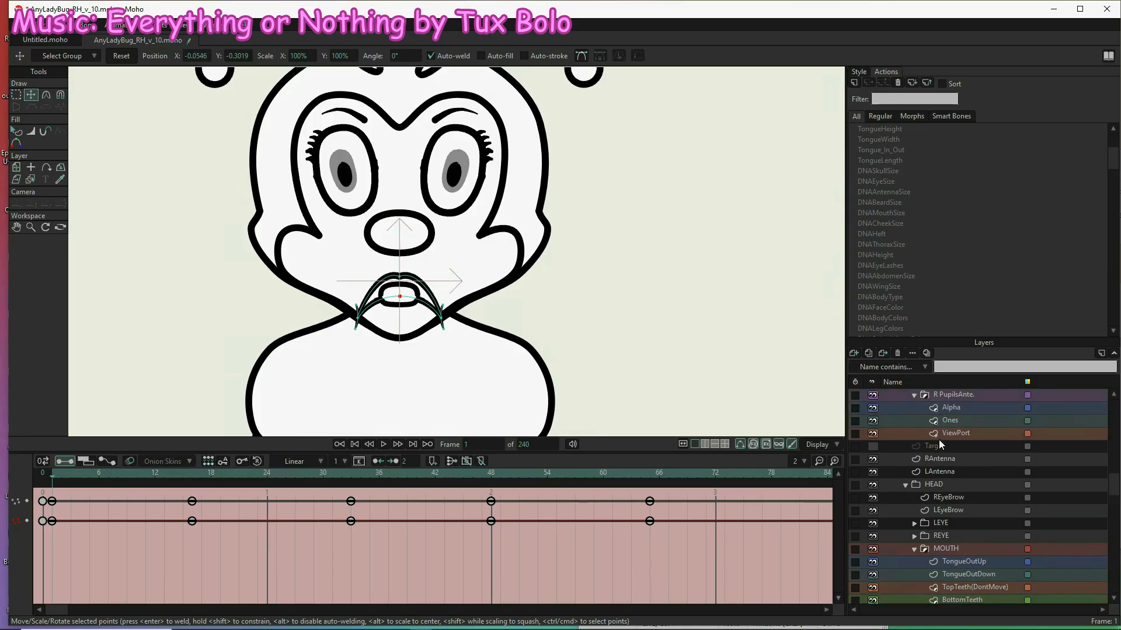
{"action": "scroll", "coordinate": [938, 441], "scroll_direction": "up", "scroll_amount": 2}
{"action": "scroll", "coordinate": [898, 210], "scroll_direction": "down", "scroll_amount": 4}
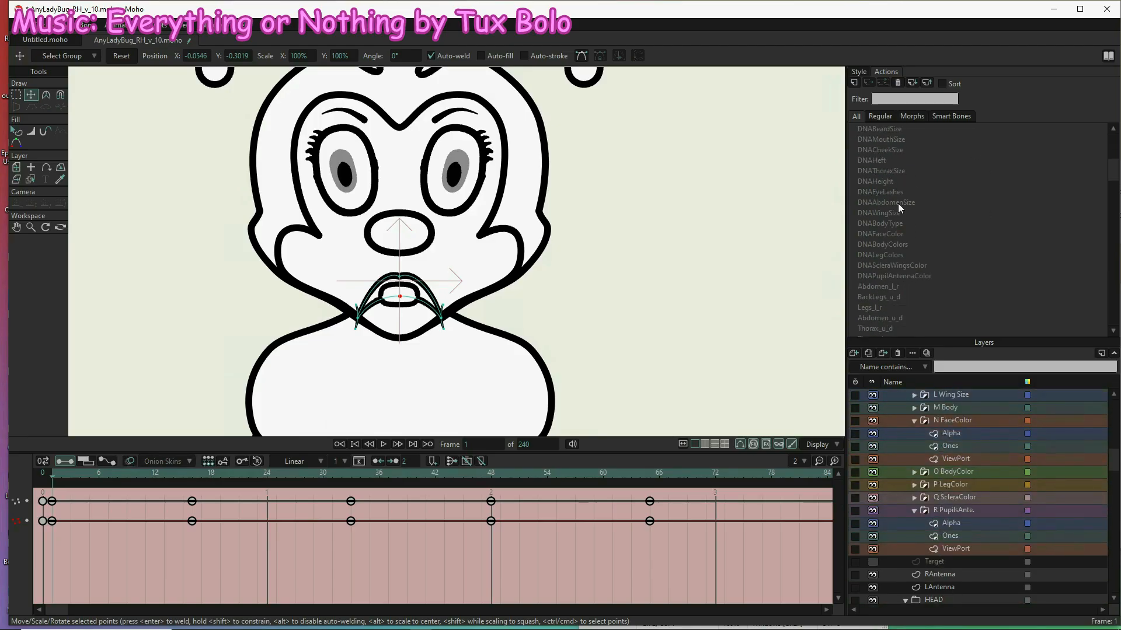
{"action": "scroll", "coordinate": [903, 242], "scroll_direction": "down", "scroll_amount": 10}
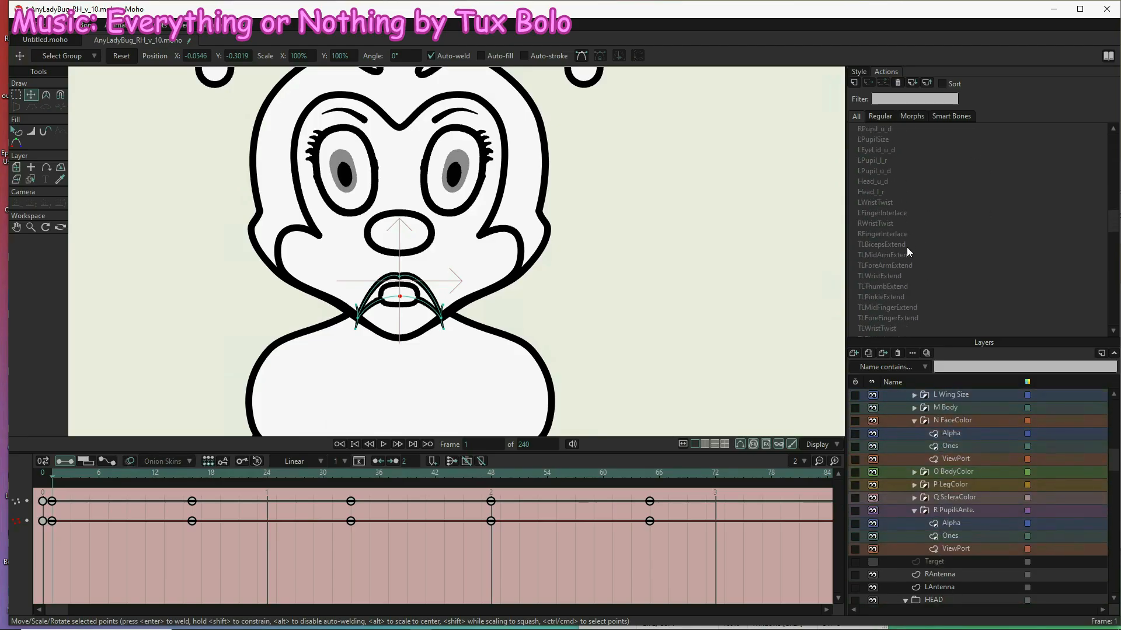
{"action": "left_click", "coordinate": [876, 164]}
{"action": "double_click", "coordinate": [876, 163]}
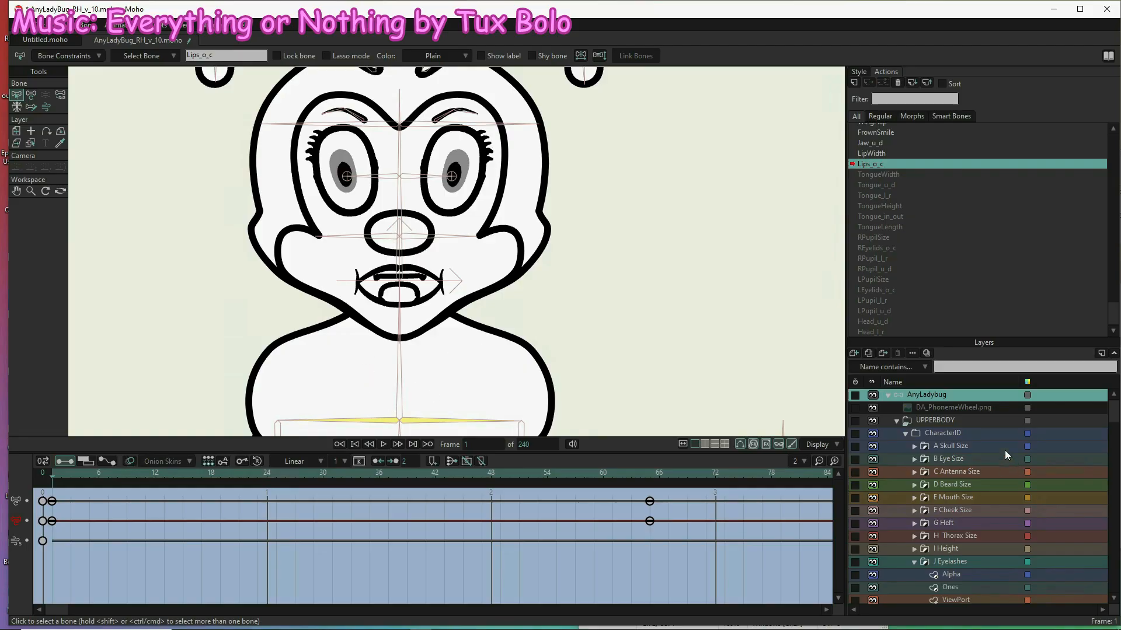
- Open the Lips layer at frame 1 of the Lips_o_c action with the Select Points tool active
{"action": "scroll", "coordinate": [932, 534], "scroll_direction": "down", "scroll_amount": 5}
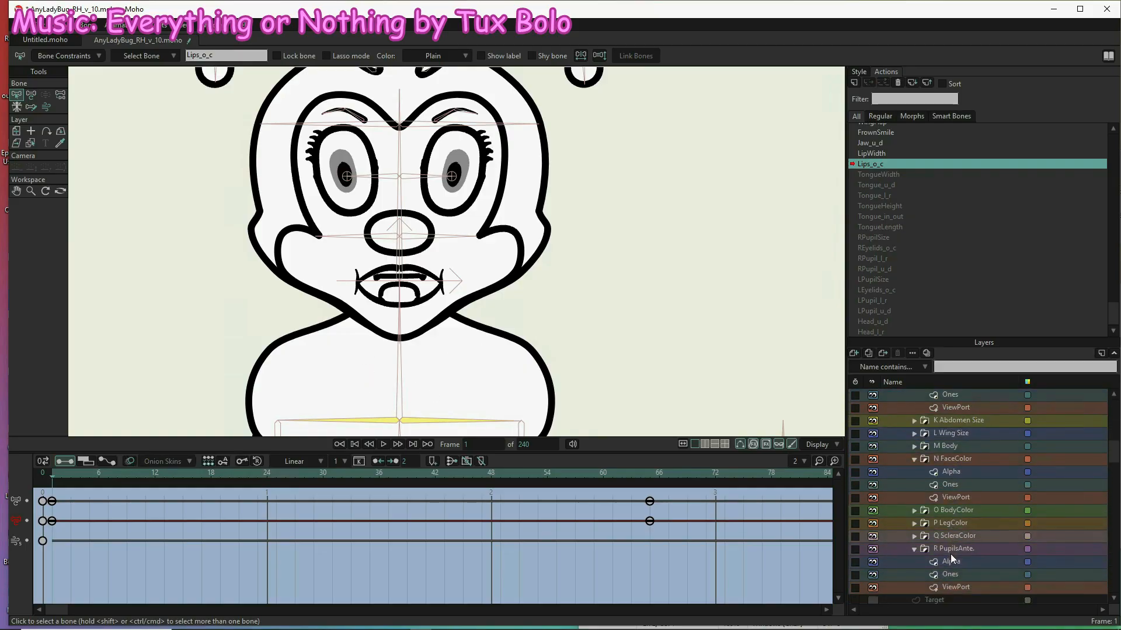
{"action": "scroll", "coordinate": [954, 503], "scroll_direction": "down", "scroll_amount": 4}
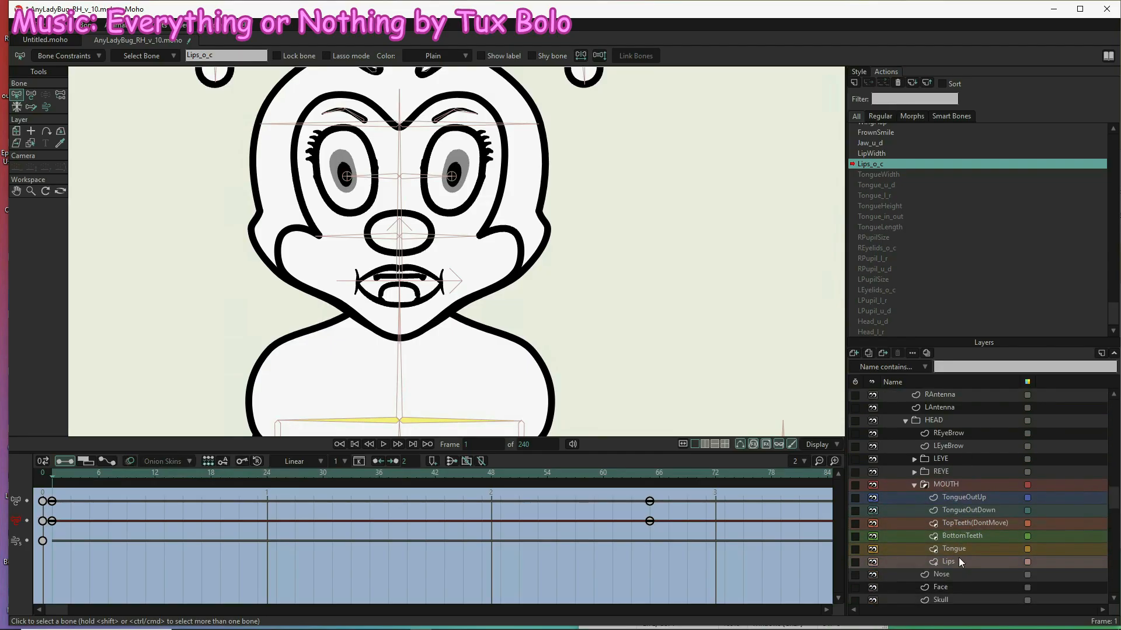
{"action": "left_click", "coordinate": [958, 561]}
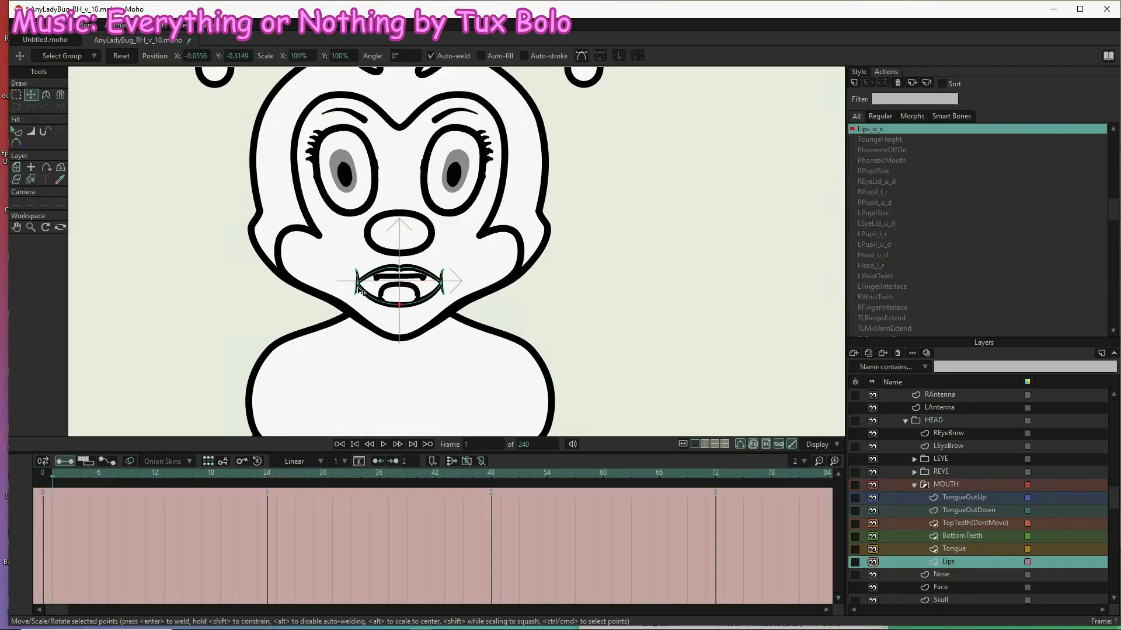
{"action": "key", "text": "g"}
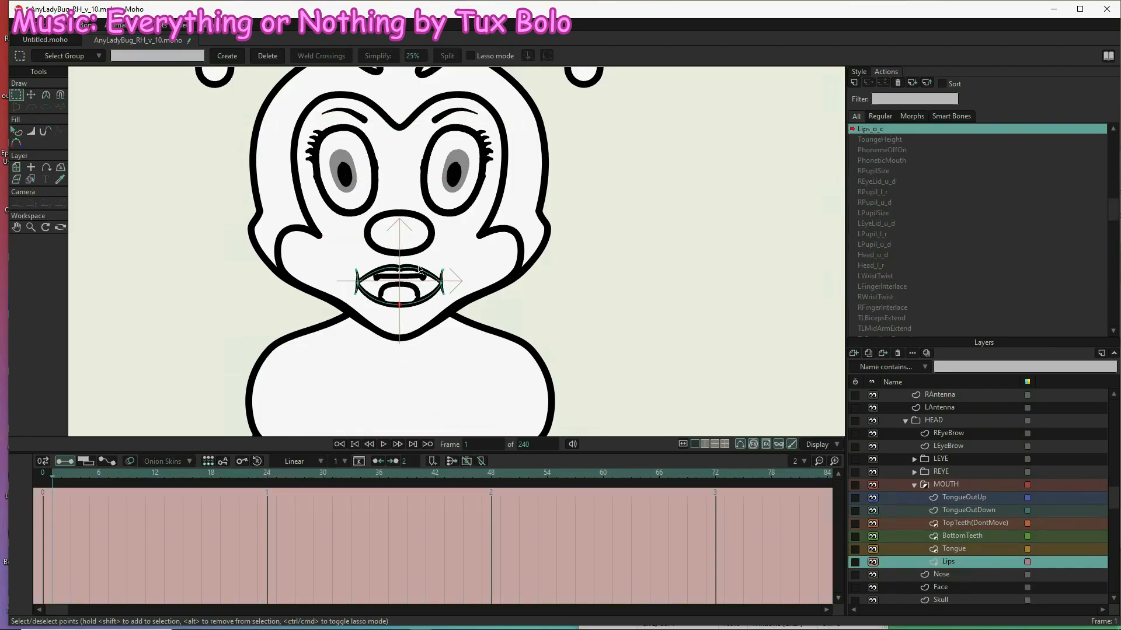
{"action": "scroll", "coordinate": [423, 316], "scroll_direction": "down", "scroll_amount": 3}
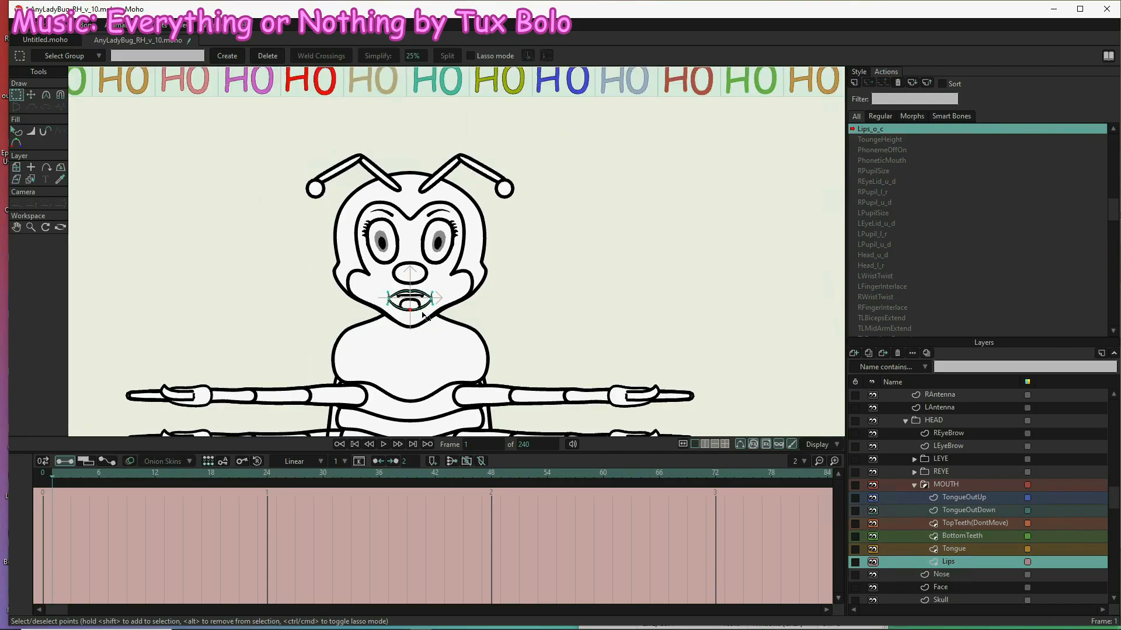
{"action": "scroll", "coordinate": [422, 315], "scroll_direction": "down", "scroll_amount": 3}
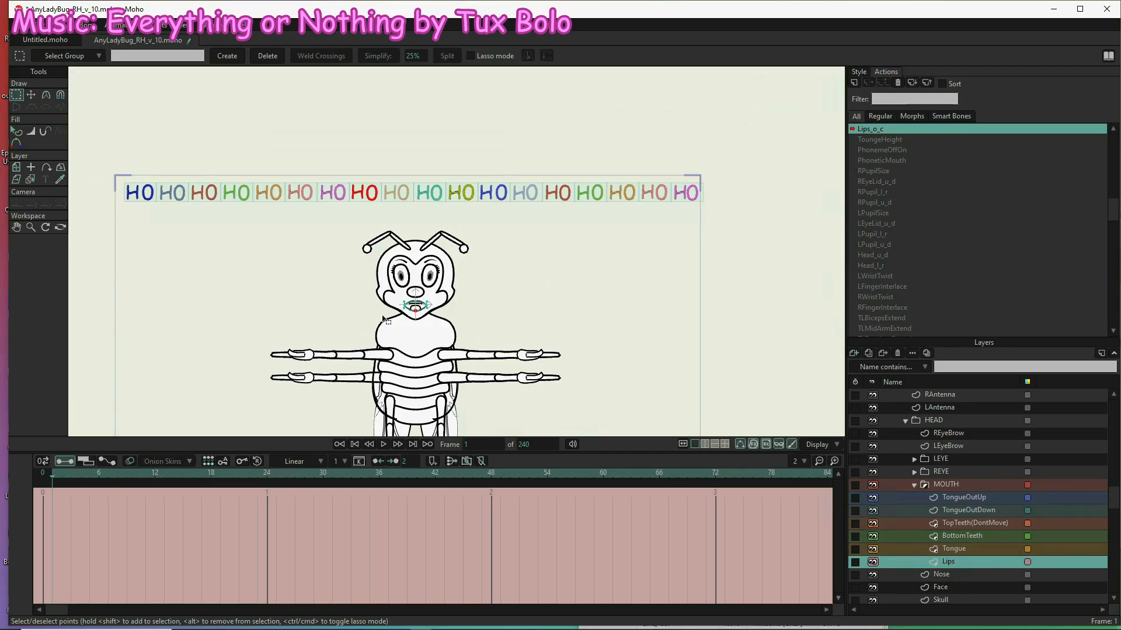
- Close the lips at frame 1 by moving the lower middle point to about Y -0.2862 and the upper one to about Y -0.2820
{"action": "scroll", "coordinate": [387, 320], "scroll_direction": "up", "scroll_amount": 1}
{"action": "scroll", "coordinate": [409, 322], "scroll_direction": "up", "scroll_amount": 3}
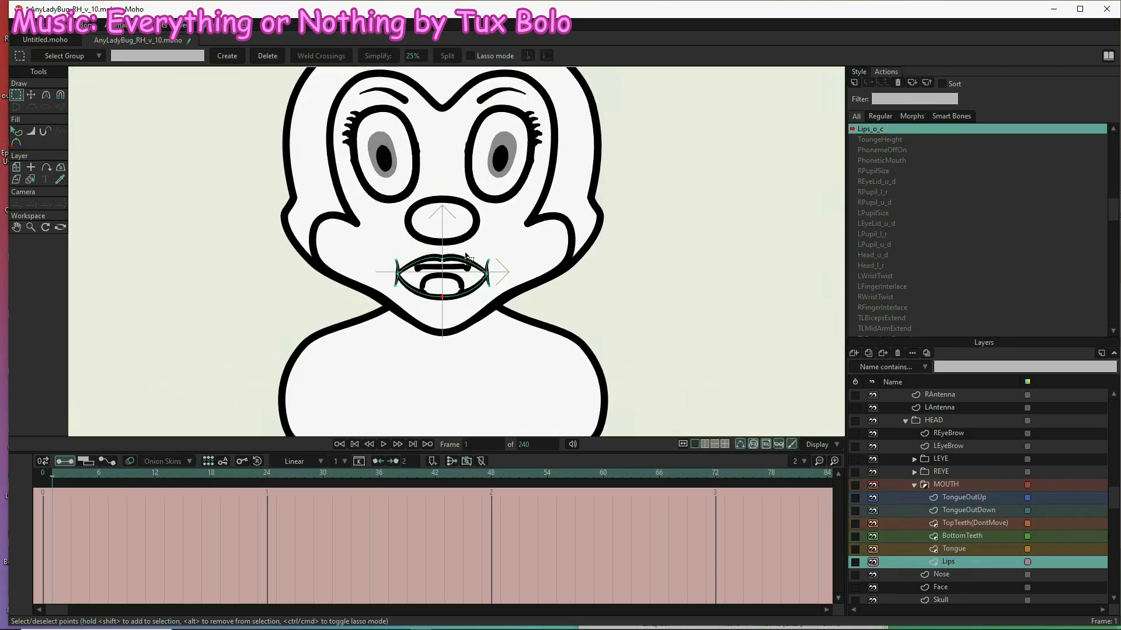
{"action": "scroll", "coordinate": [467, 254], "scroll_direction": "up", "scroll_amount": 2}
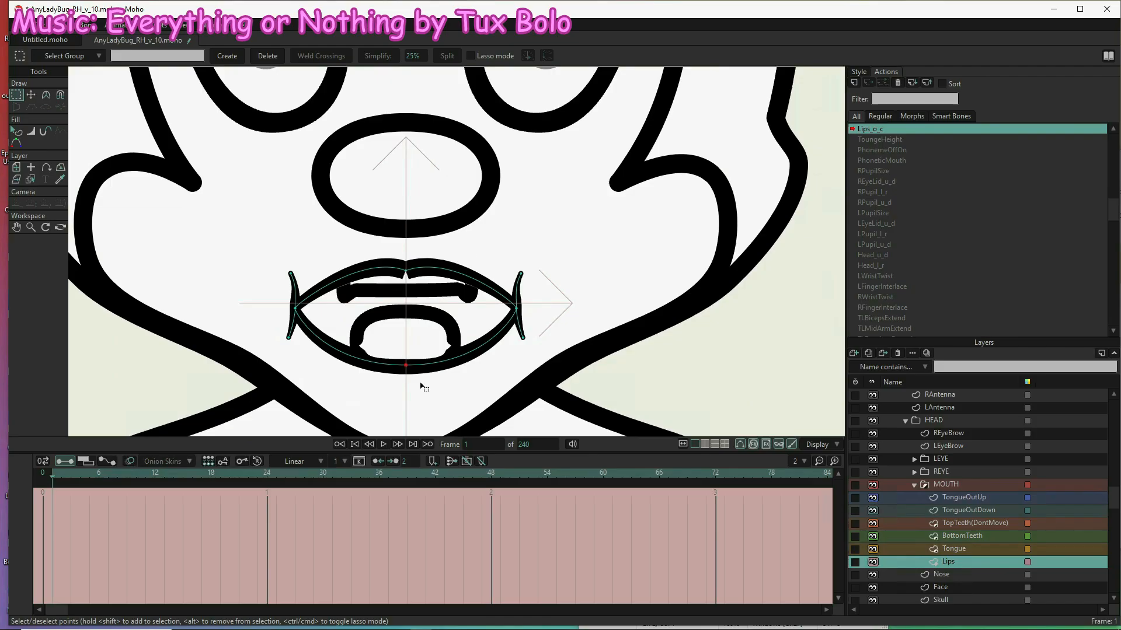
{"action": "key", "text": "t"}
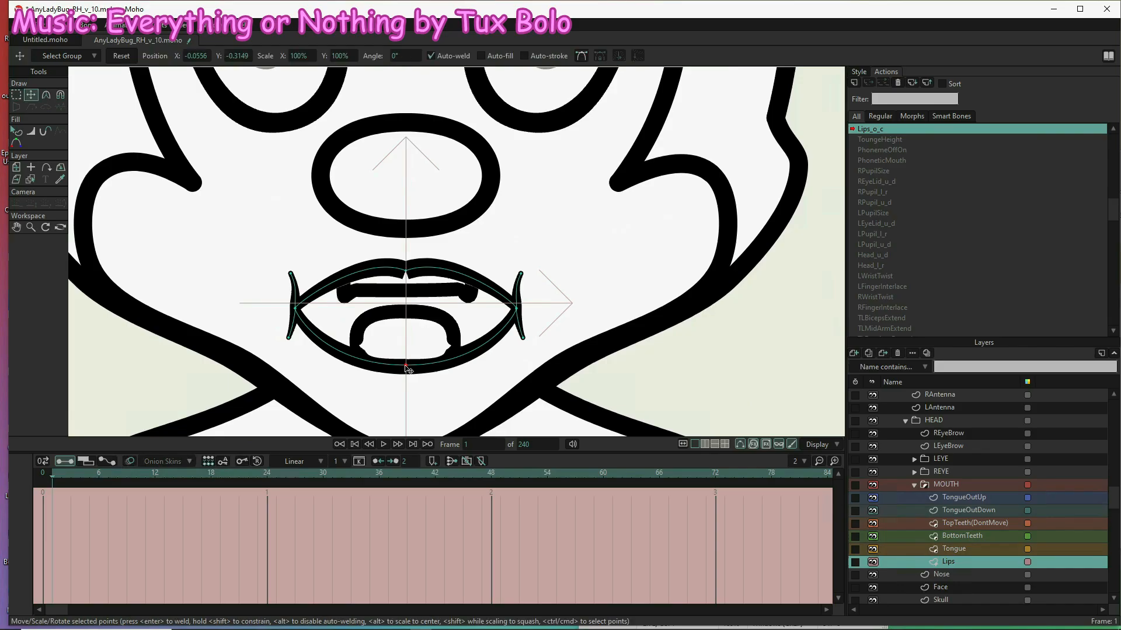
{"action": "left_click_drag", "start_coordinate": [407, 367], "coordinate": [406, 317]}
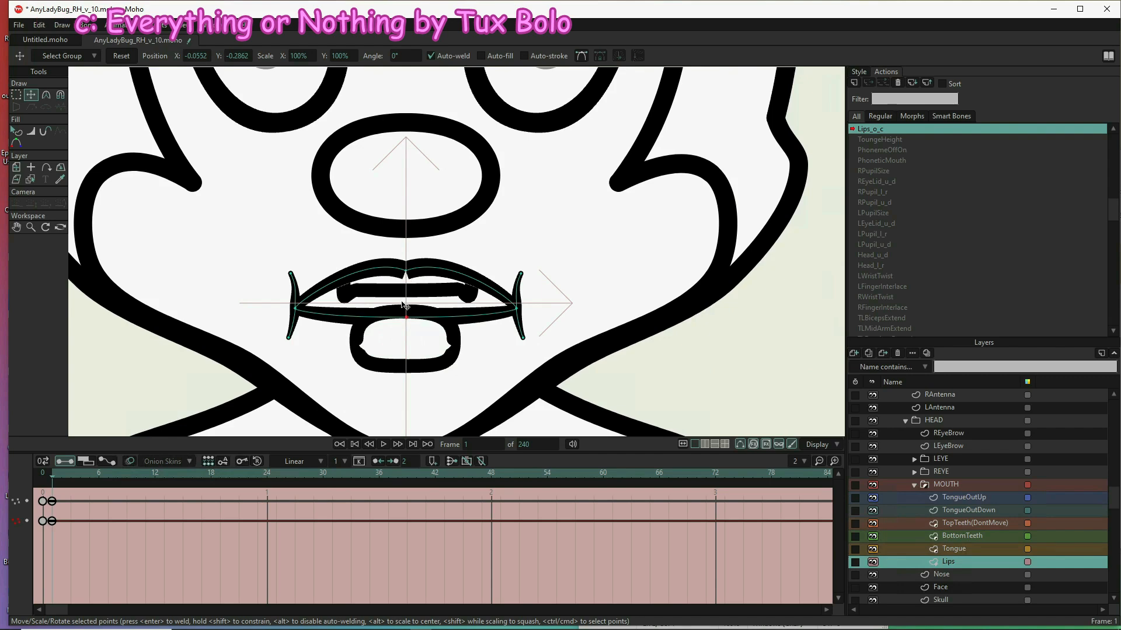
{"action": "left_click_drag", "start_coordinate": [407, 274], "coordinate": [410, 311]}
{"action": "left_click", "coordinate": [406, 318]}
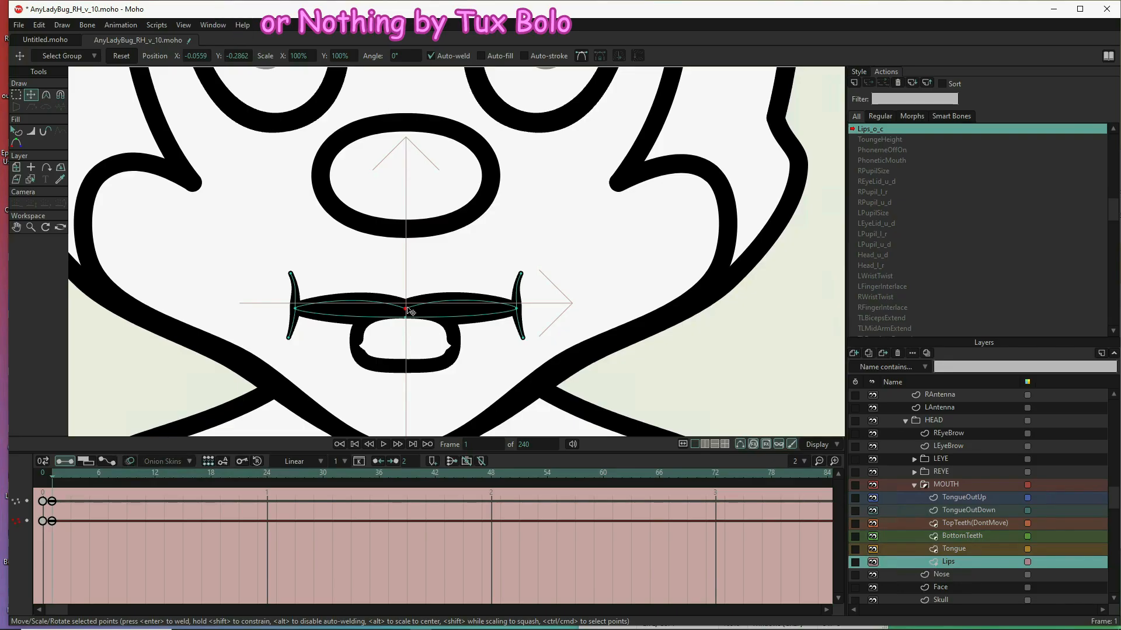
{"action": "left_click_drag", "start_coordinate": [408, 309], "coordinate": [409, 308]}
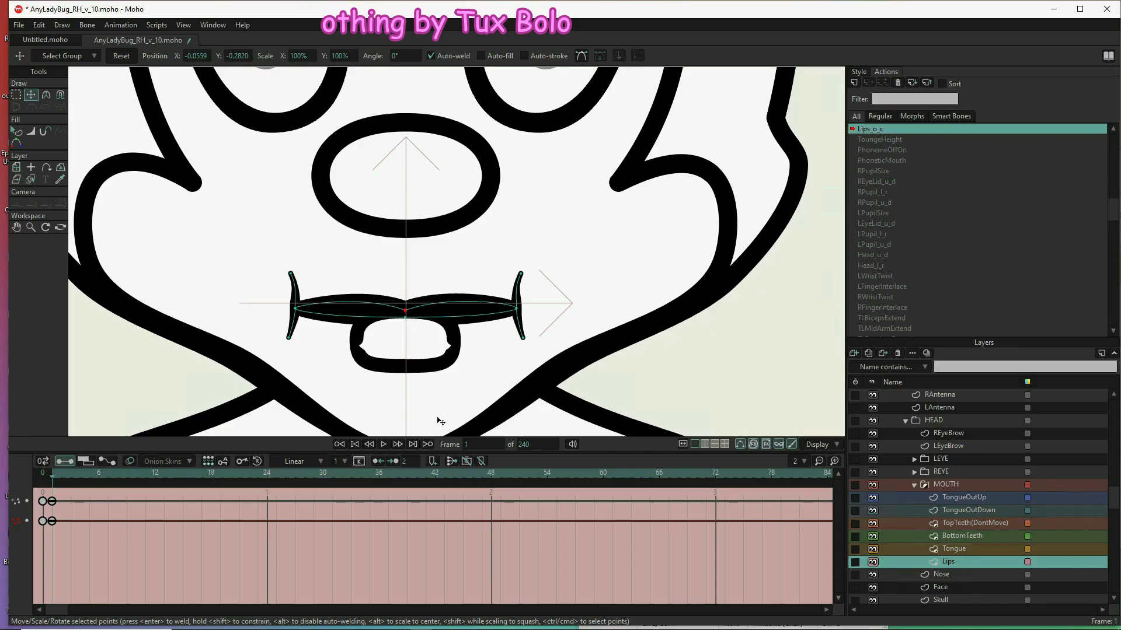
- At frame 65, reset the upper lip's middle point, raise it to about Y -0.2298, and lower the lower lip's middle to about Y -0.3519
{"action": "scroll", "coordinate": [430, 391], "scroll_direction": "down", "scroll_amount": 4}
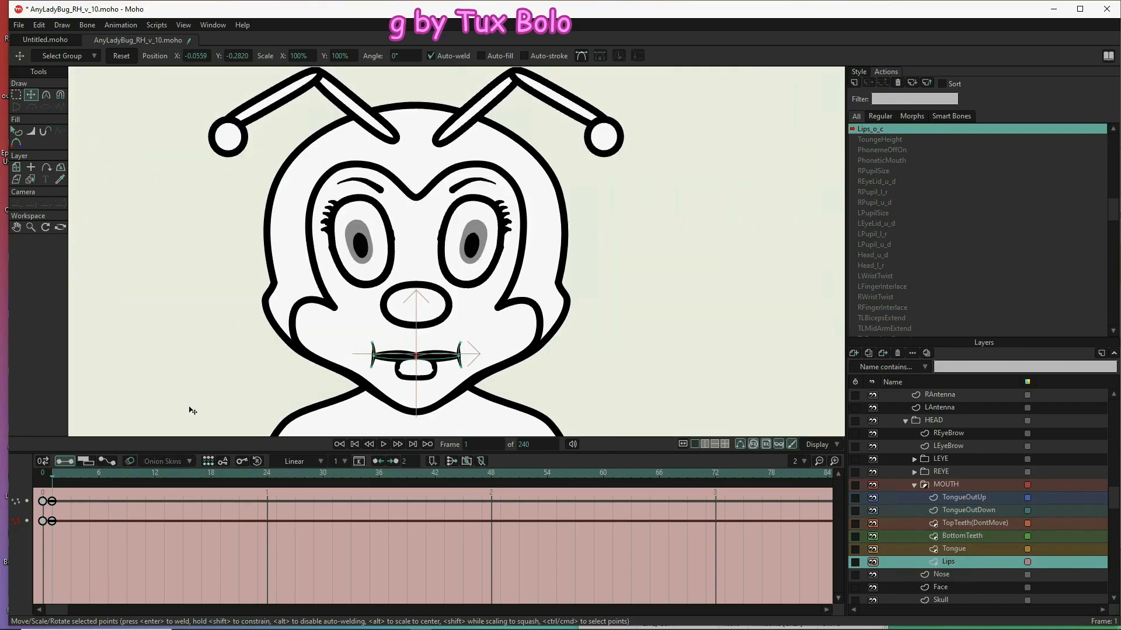
{"action": "left_click", "coordinate": [652, 474]}
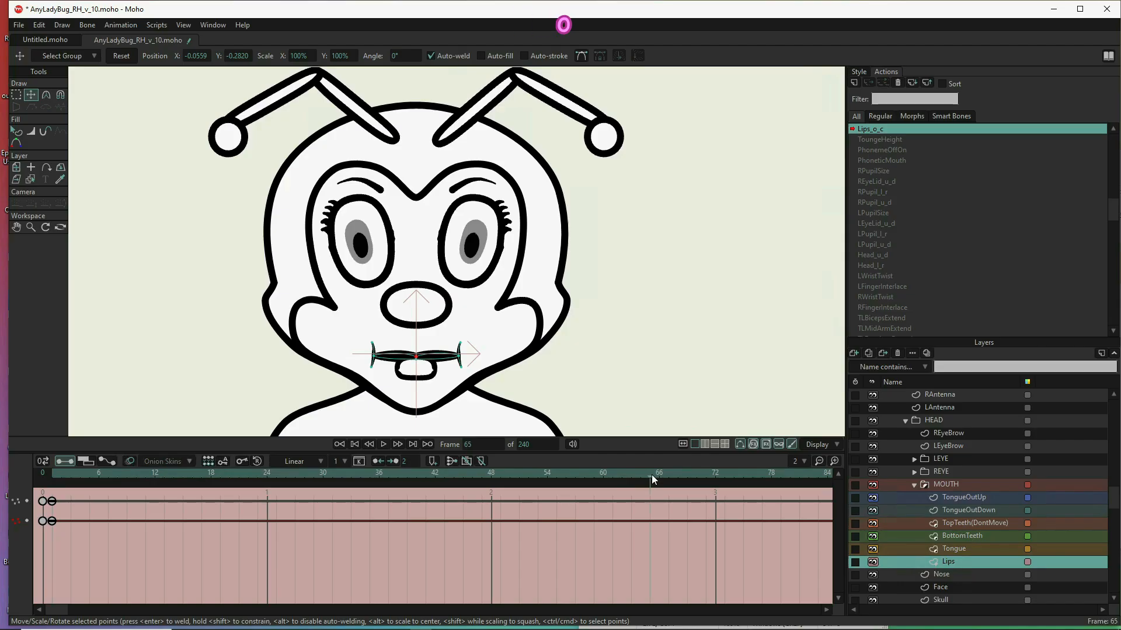
{"action": "left_click", "coordinate": [122, 55]}
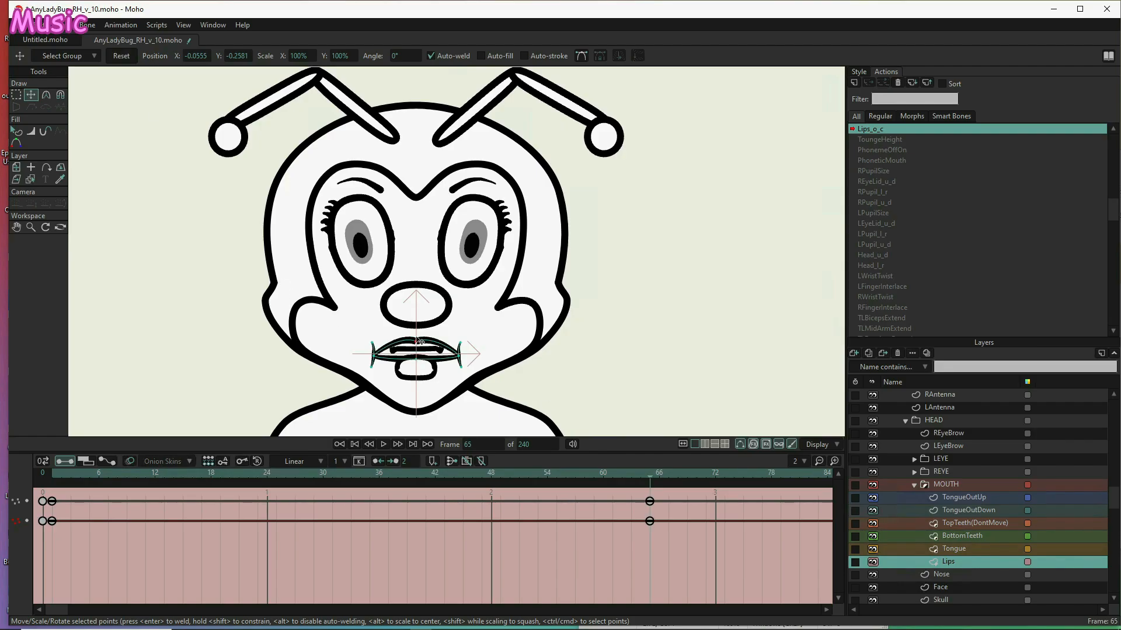
{"action": "left_click_drag", "start_coordinate": [415, 346], "coordinate": [418, 328]}
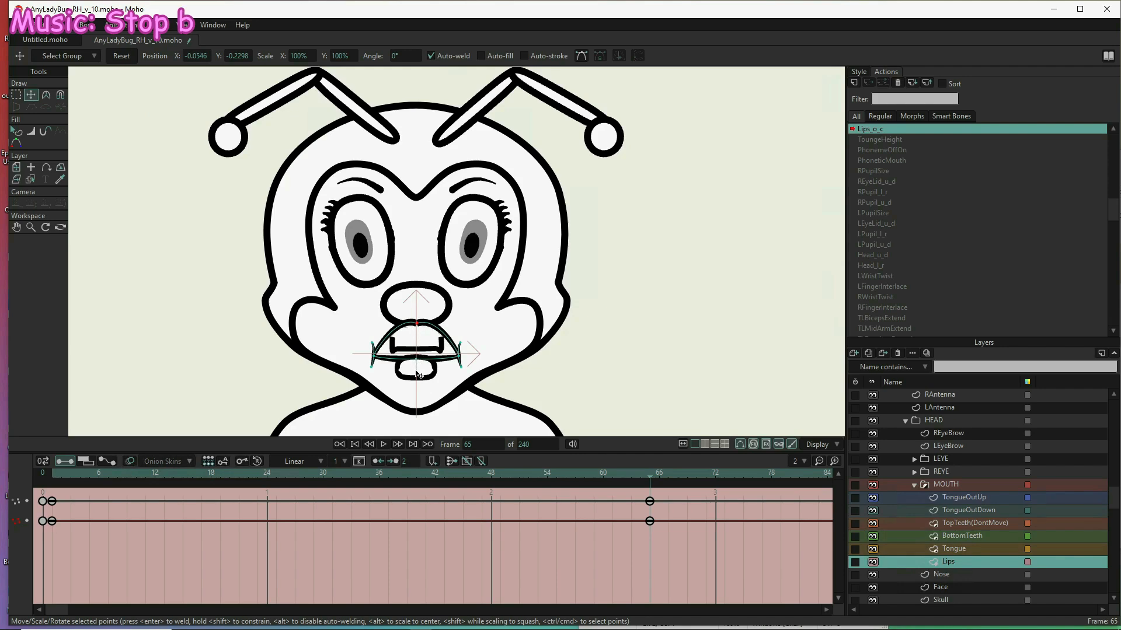
{"action": "left_click_drag", "start_coordinate": [418, 374], "coordinate": [419, 392]}
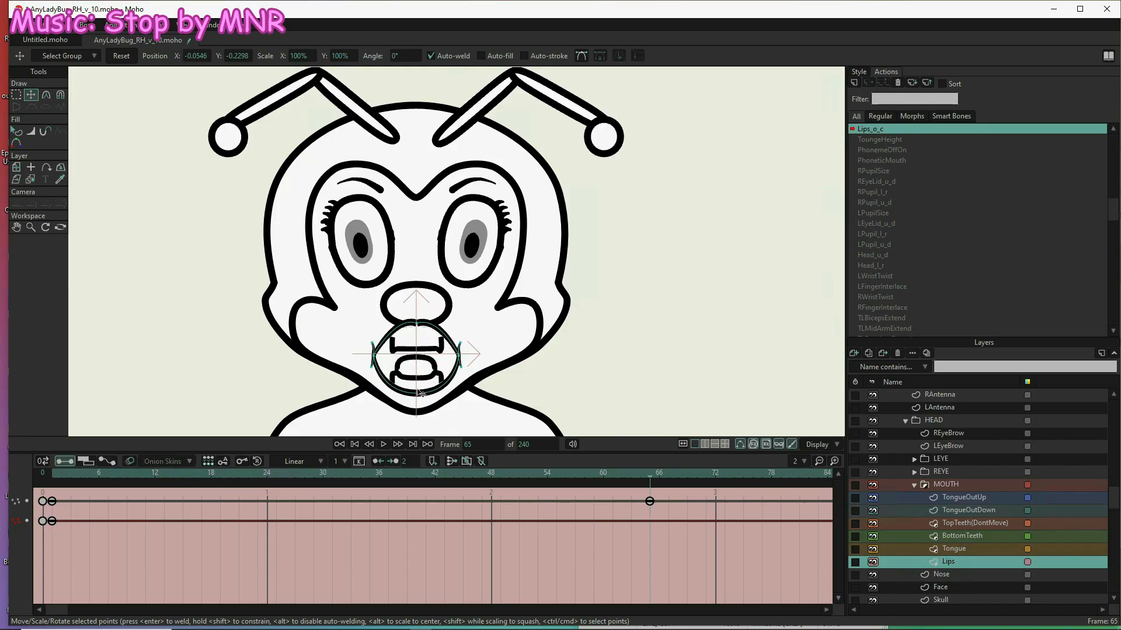
{"action": "mouse_move", "coordinate": [419, 394]}
{"action": "left_mouse_down"}
{"action": "mouse_move", "coordinate": [425, 408]}
{"action": "mouse_move", "coordinate": [418, 401]}
{"action": "left_mouse_up"}
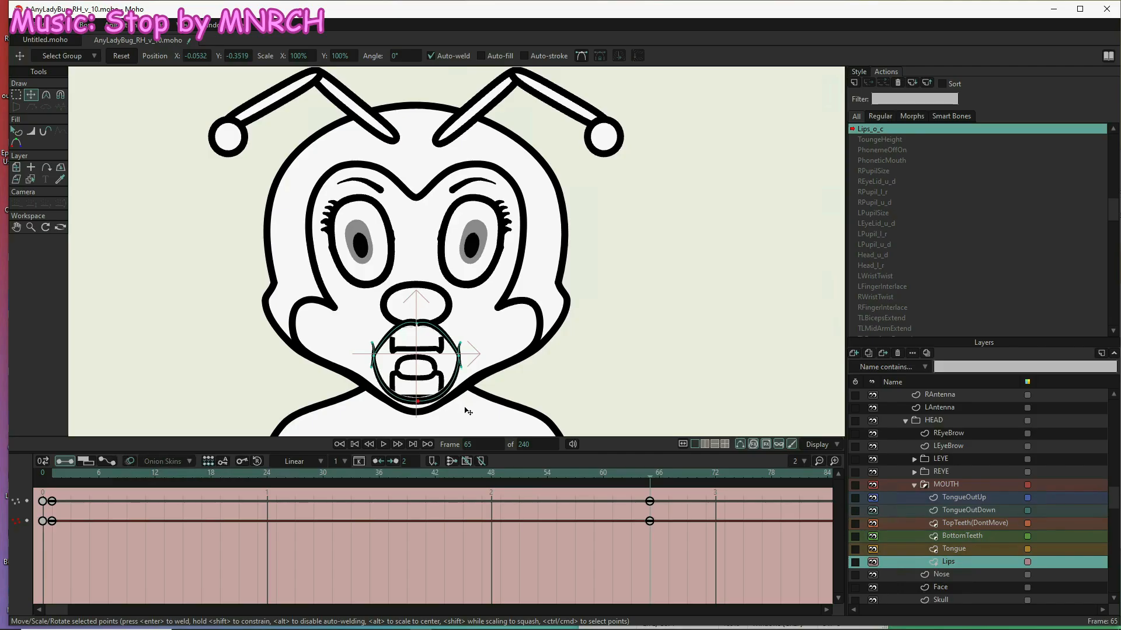
- Reset all the lip points at frame 33 of Lips_o_c and scrub through the action to check the motion
{"action": "scroll", "coordinate": [470, 279], "scroll_direction": "down", "scroll_amount": 1}
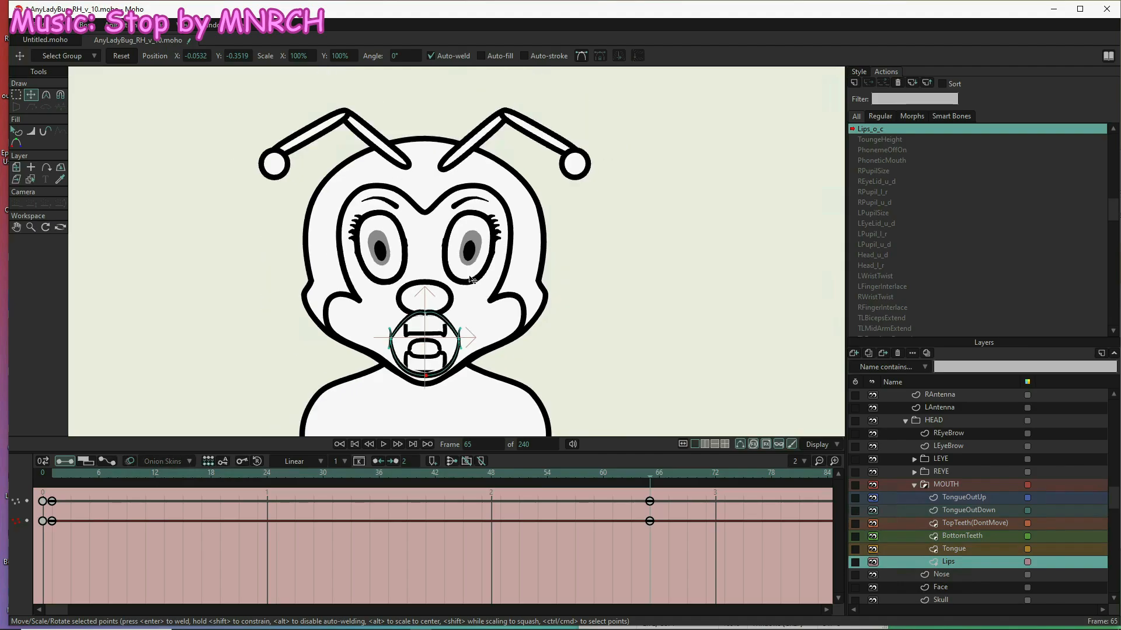
{"action": "scroll", "coordinate": [472, 280], "scroll_direction": "down", "scroll_amount": 1}
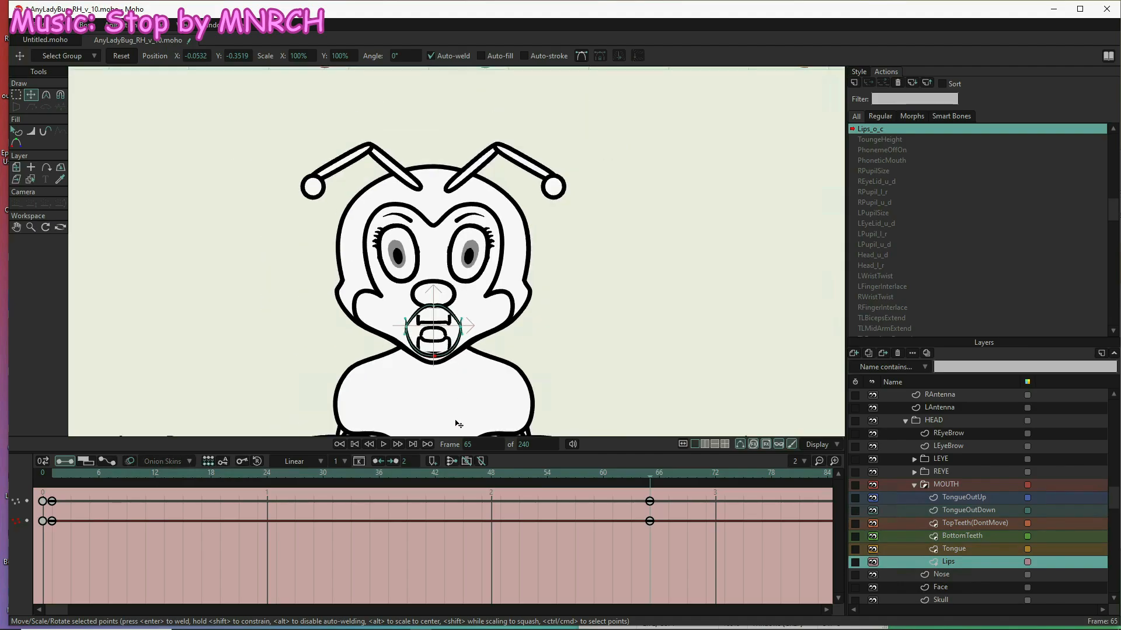
{"action": "left_click", "coordinate": [350, 474]}
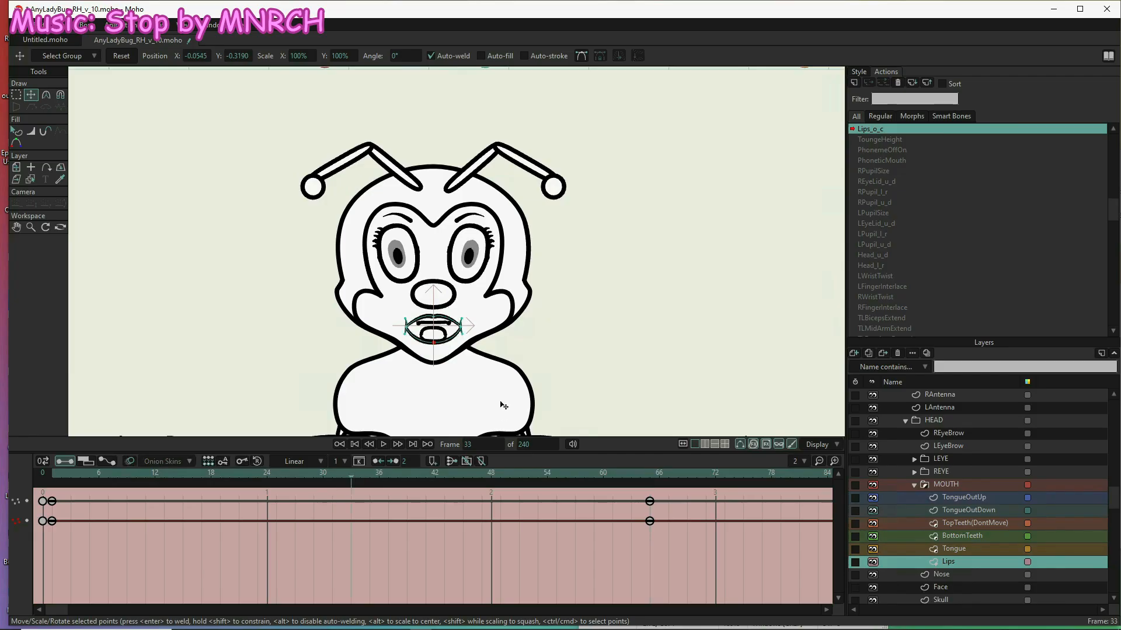
{"action": "key", "text": "g"}
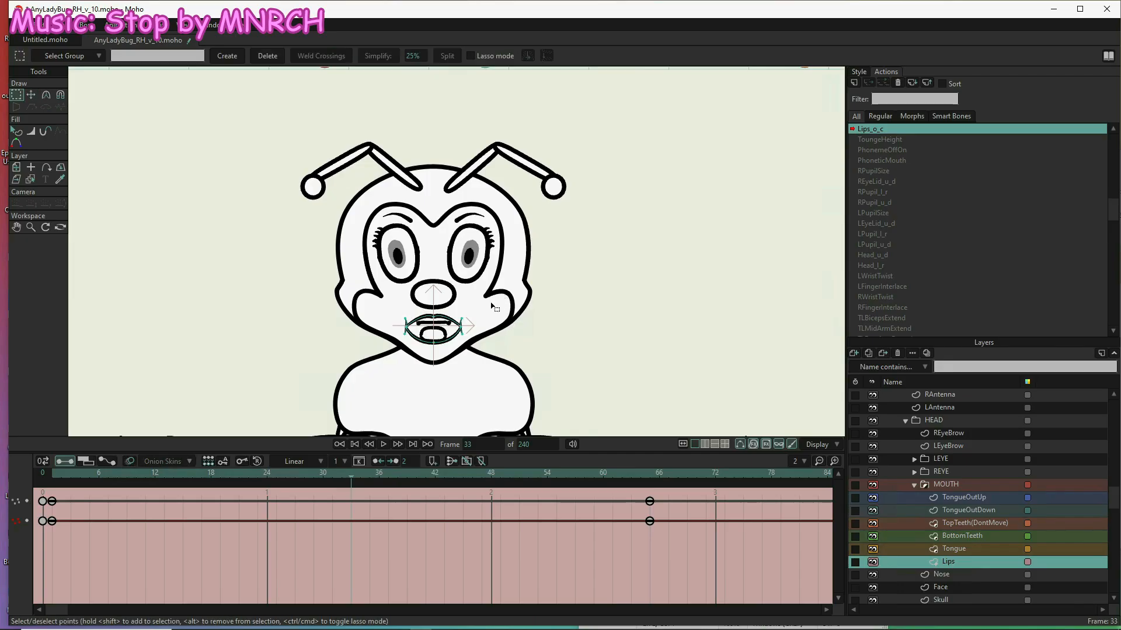
{"action": "left_click", "coordinate": [30, 95]}
{"action": "left_click", "coordinate": [120, 56]}
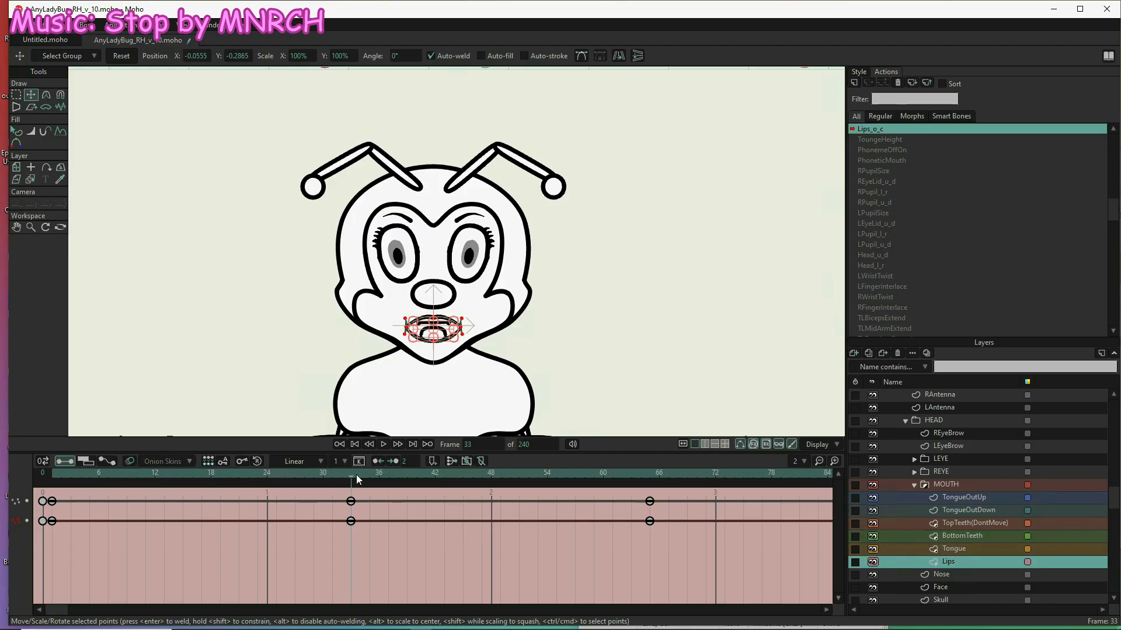
{"action": "left_click_drag", "start_coordinate": [462, 485], "coordinate": [660, 473]}
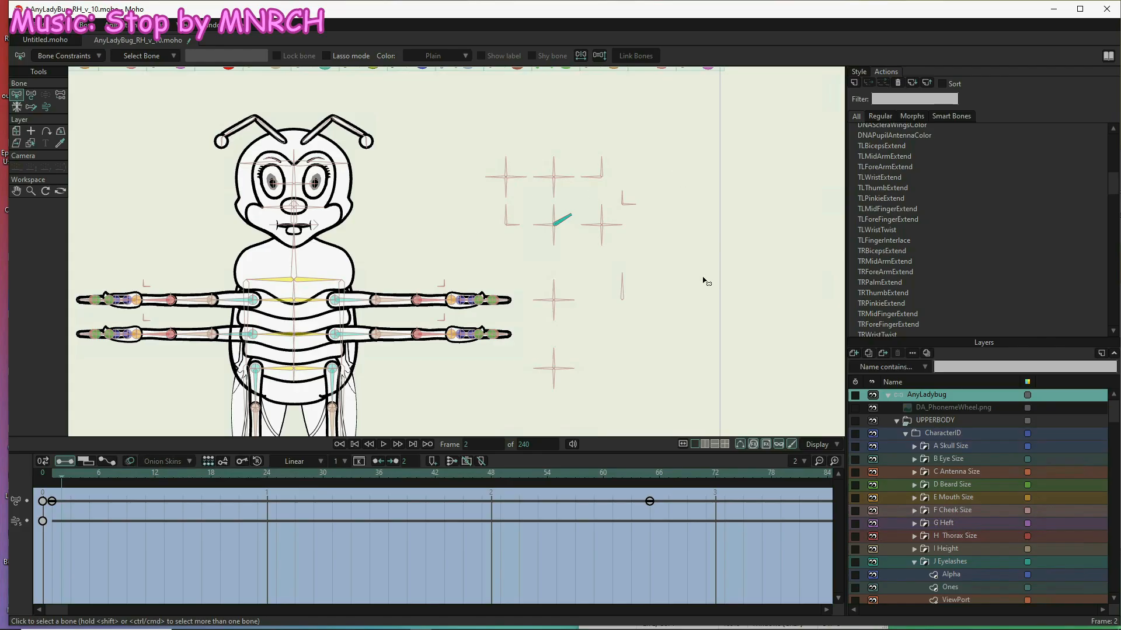
- Find the Mainline entry for the AnyLadybug layer's actions and make it active
{"action": "scroll", "coordinate": [896, 231], "scroll_direction": "down", "scroll_amount": 2}
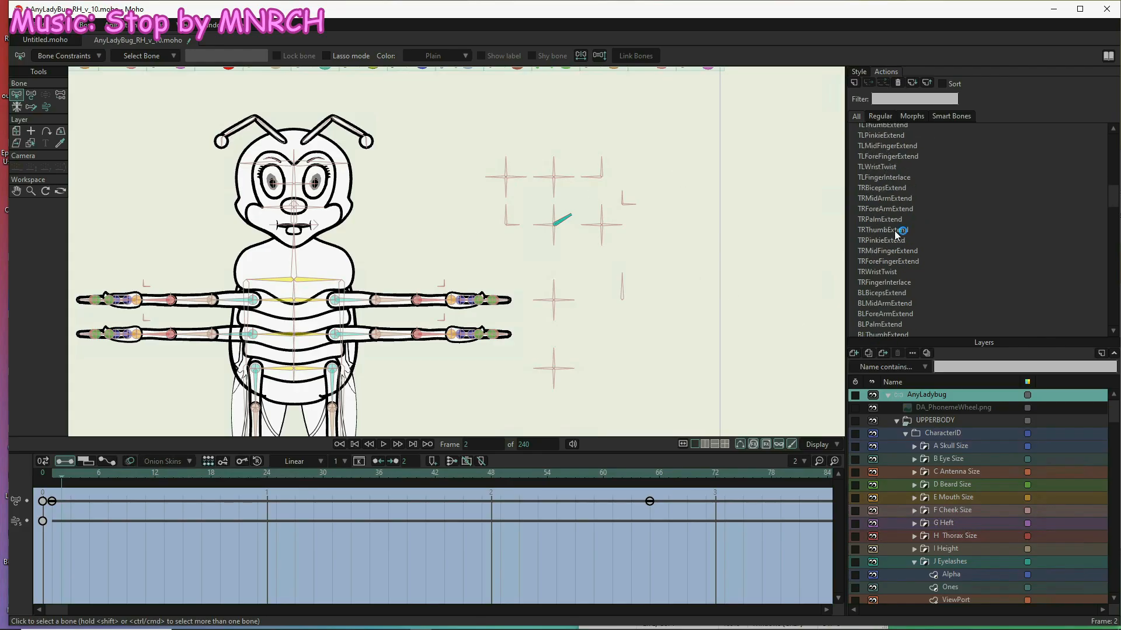
{"action": "scroll", "coordinate": [897, 232], "scroll_direction": "down", "scroll_amount": 6}
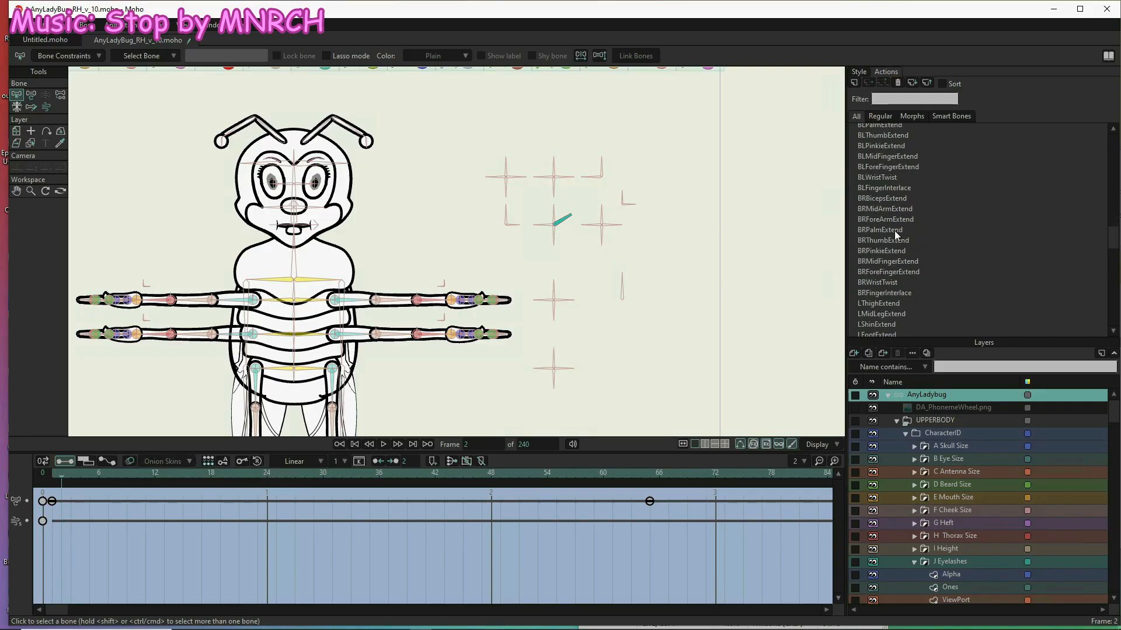
{"action": "scroll", "coordinate": [894, 230], "scroll_direction": "up", "scroll_amount": 4}
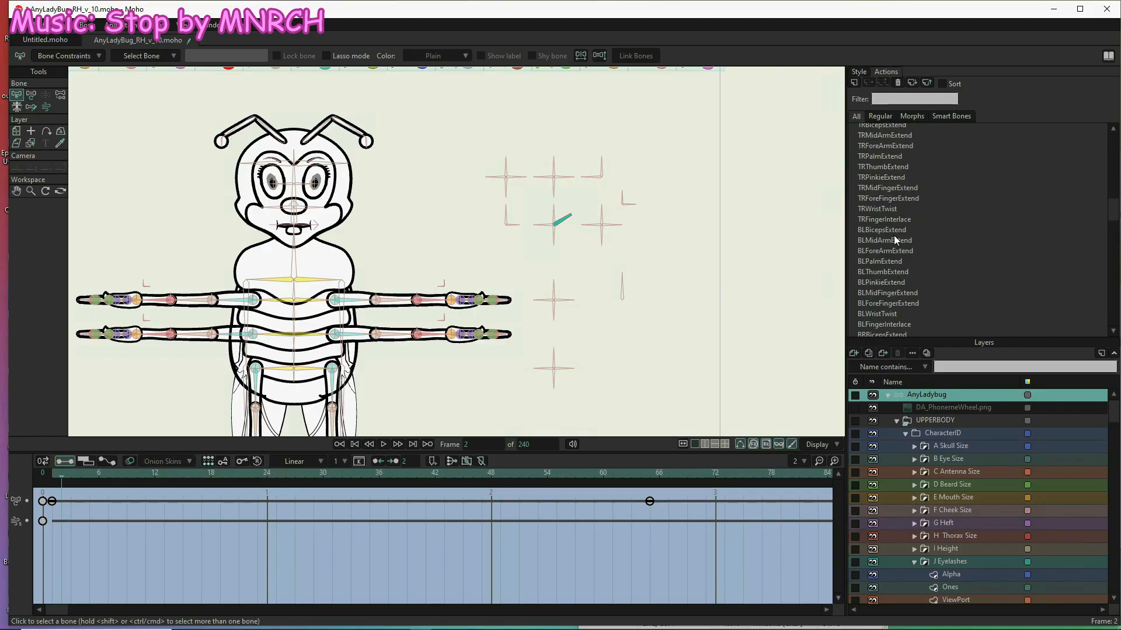
{"action": "scroll", "coordinate": [894, 236], "scroll_direction": "up", "scroll_amount": 6}
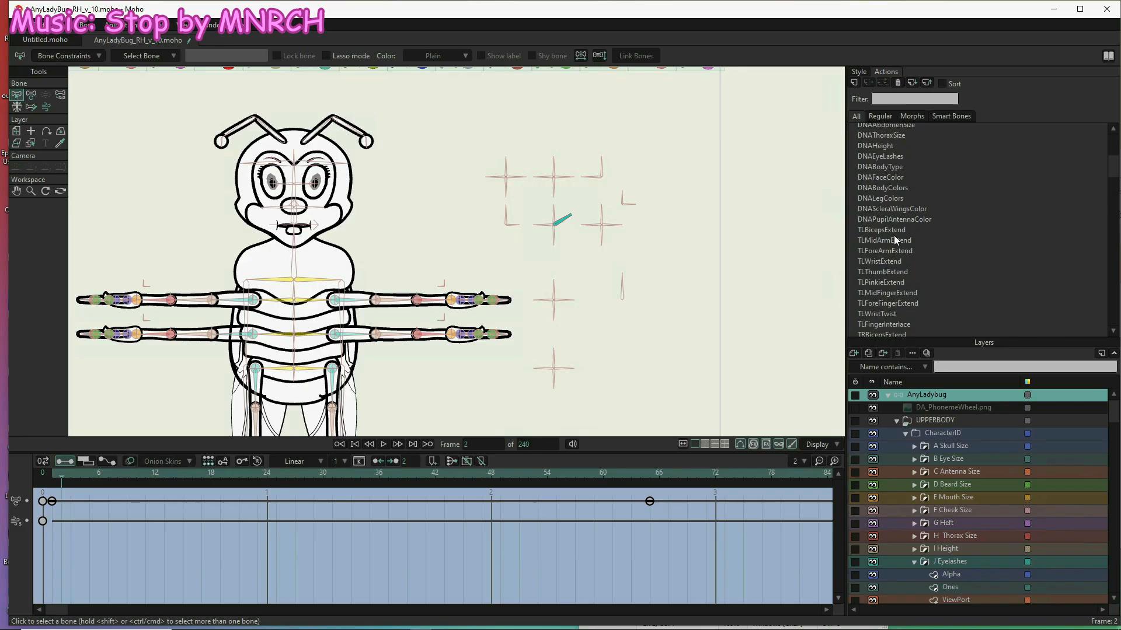
{"action": "scroll", "coordinate": [894, 240], "scroll_direction": "up", "scroll_amount": 3}
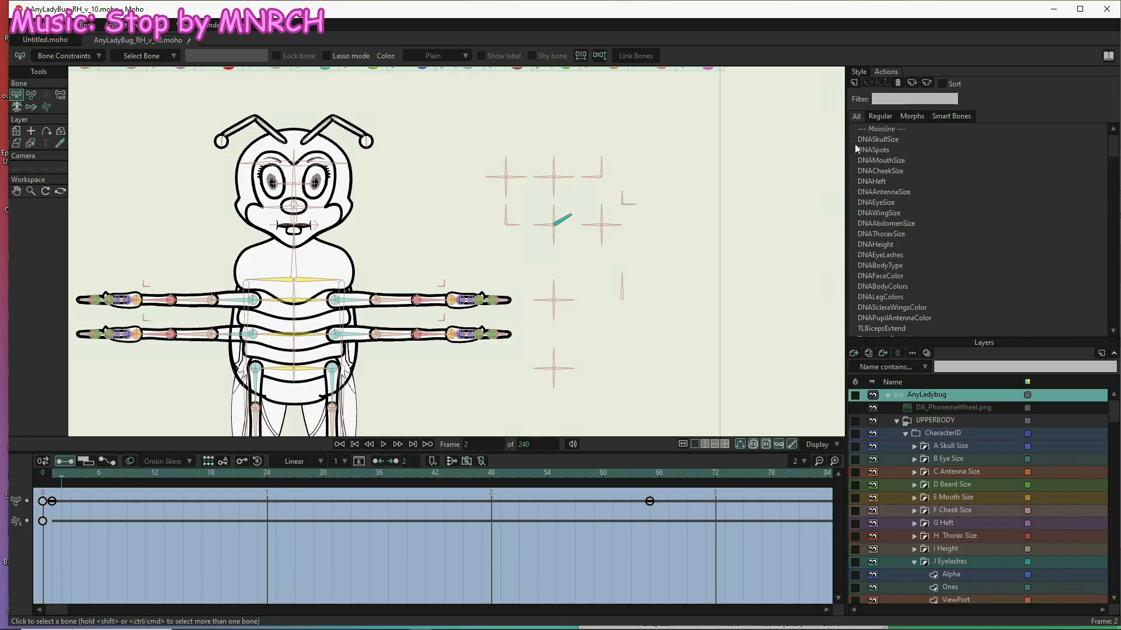
{"action": "left_click", "coordinate": [882, 130]}
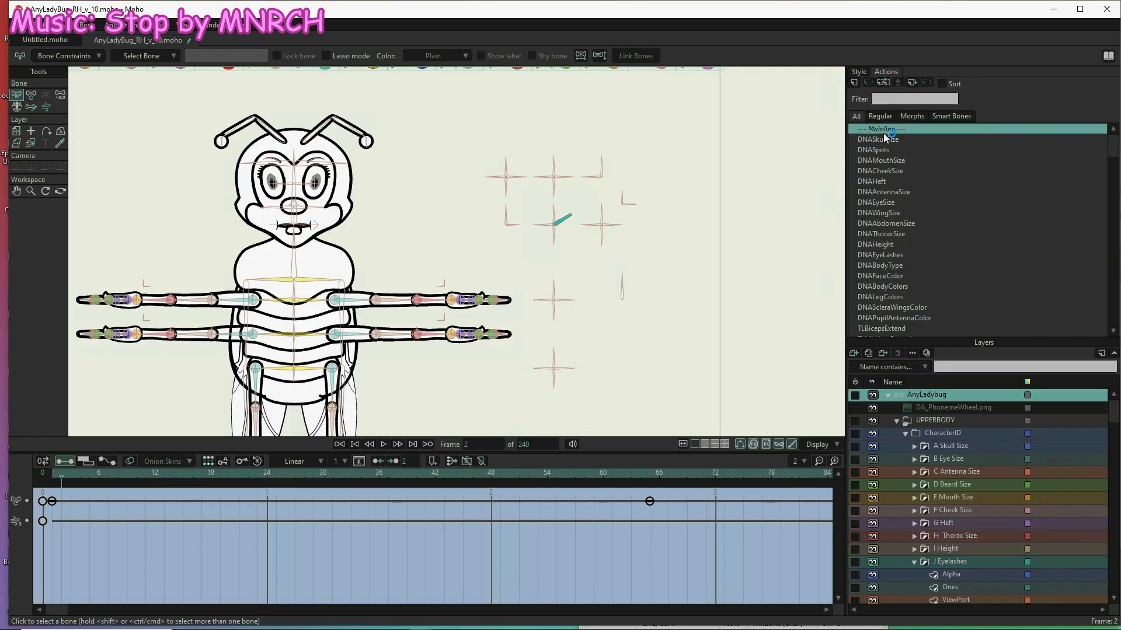
{"action": "double_click", "coordinate": [884, 132]}
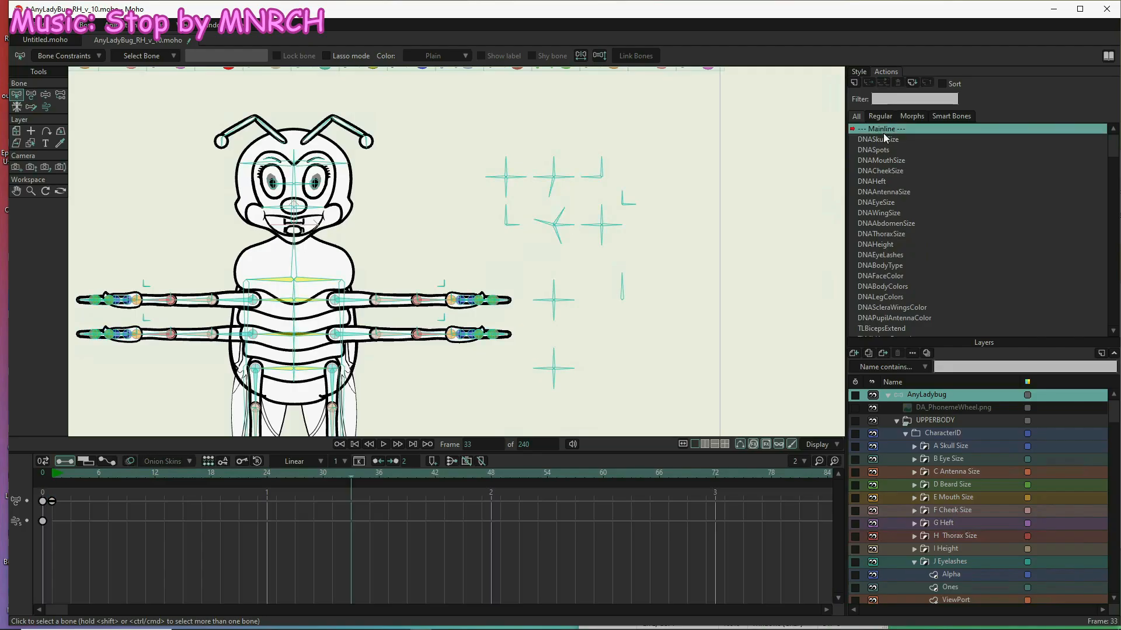
- Test the mouth control bones at frame 1 of Mainline with Manipulate Bones, undoing the first rotations and swinging the lip controls again
{"action": "left_click", "coordinate": [45, 96]}
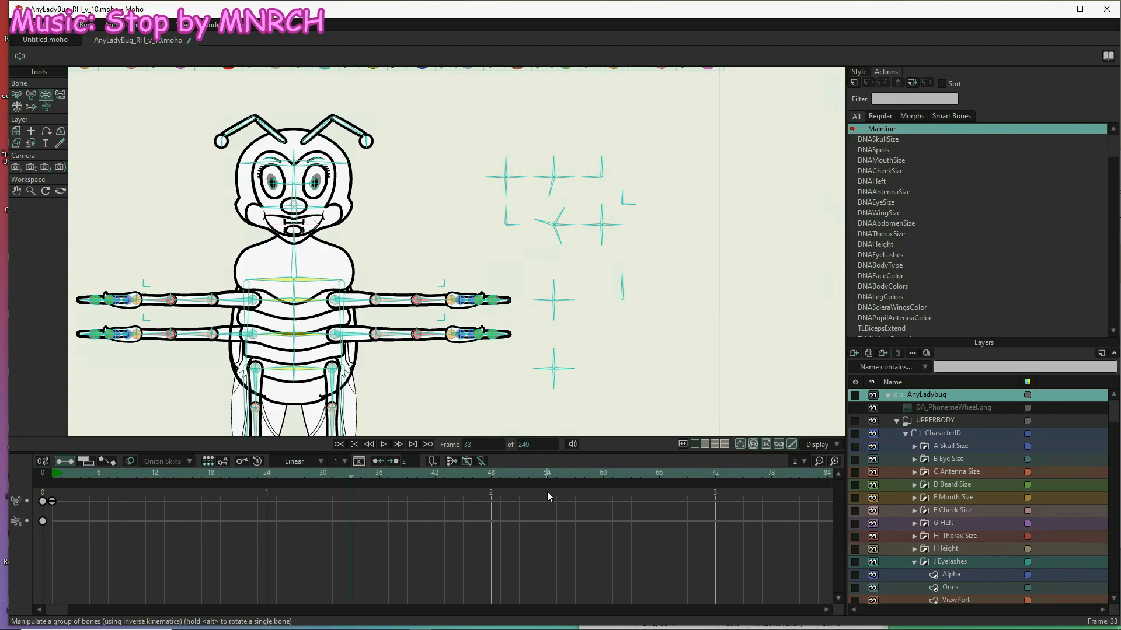
{"action": "left_click", "coordinate": [52, 479]}
{"action": "left_click_drag", "start_coordinate": [564, 209], "coordinate": [526, 248]}
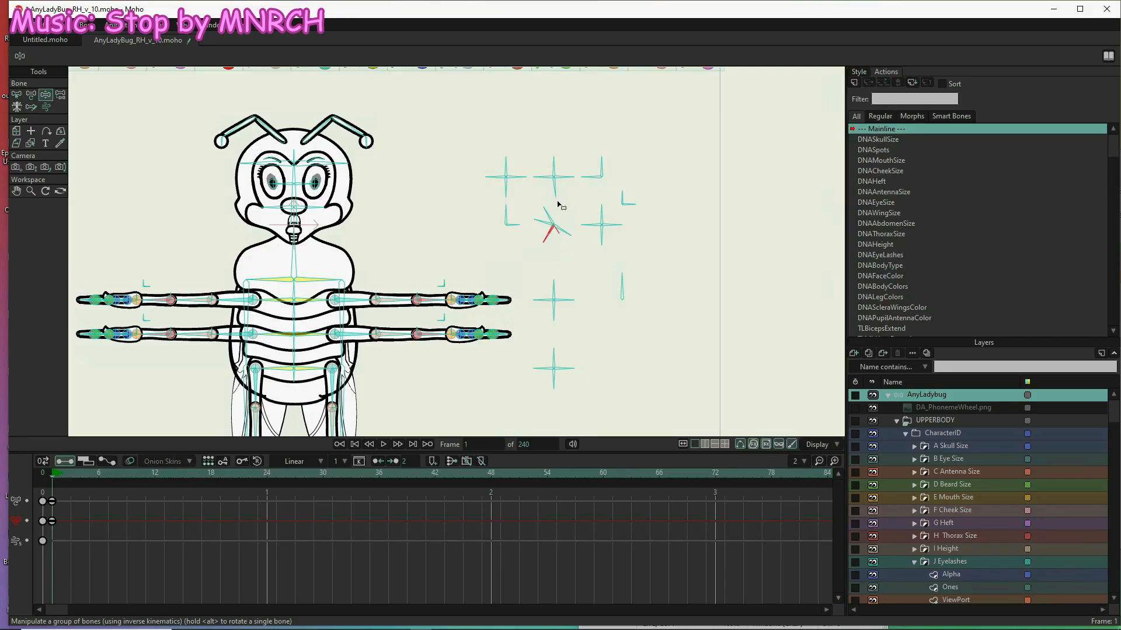
{"action": "key", "text": "ctrl+z"}
{"action": "key", "text": "ctrl+z"}
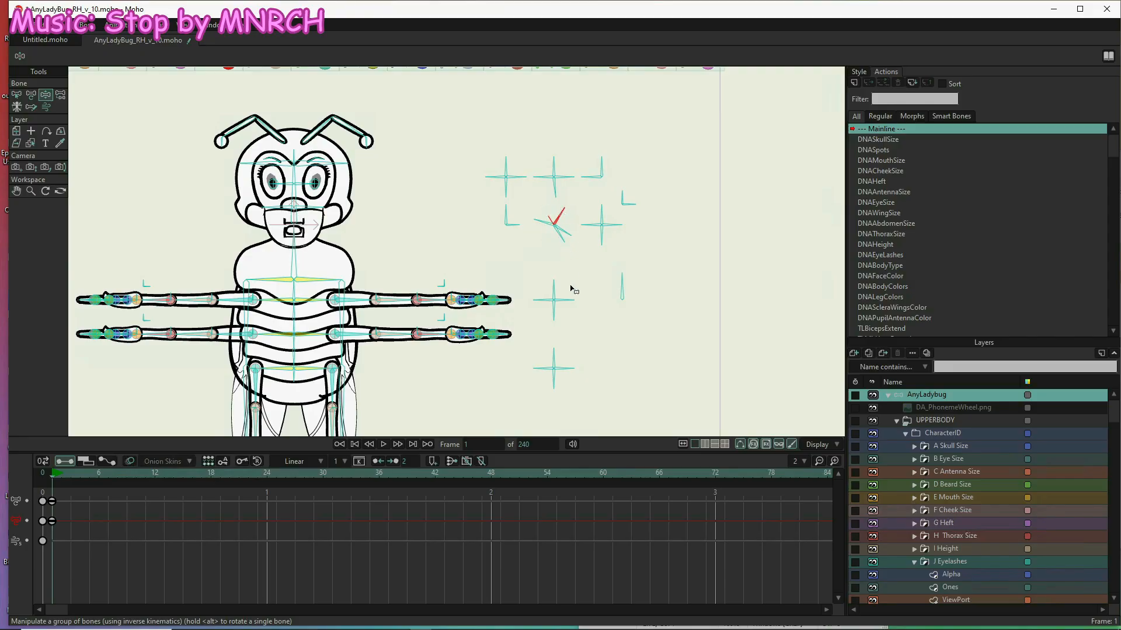
{"action": "left_click_drag", "start_coordinate": [560, 246], "coordinate": [573, 226]}
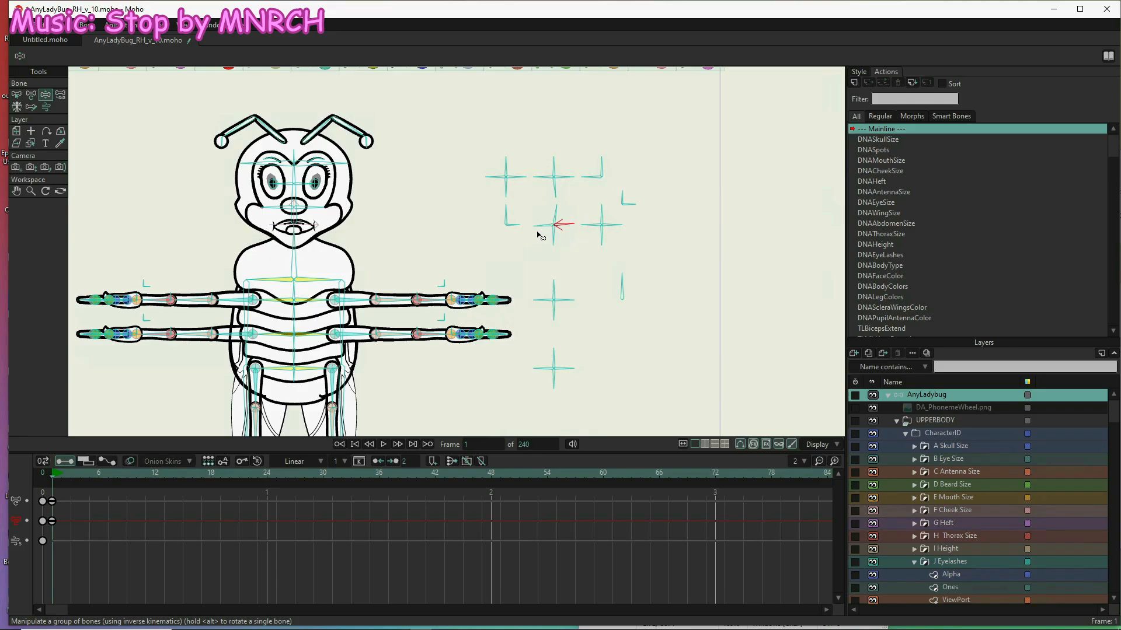
{"action": "left_click", "coordinate": [537, 225]}
- Select the TongueWidth control bone and activate its TongueWidth action for editing
{"action": "left_click", "coordinate": [600, 242]}
{"action": "left_click_drag", "start_coordinate": [1111, 153], "coordinate": [1103, 299]}
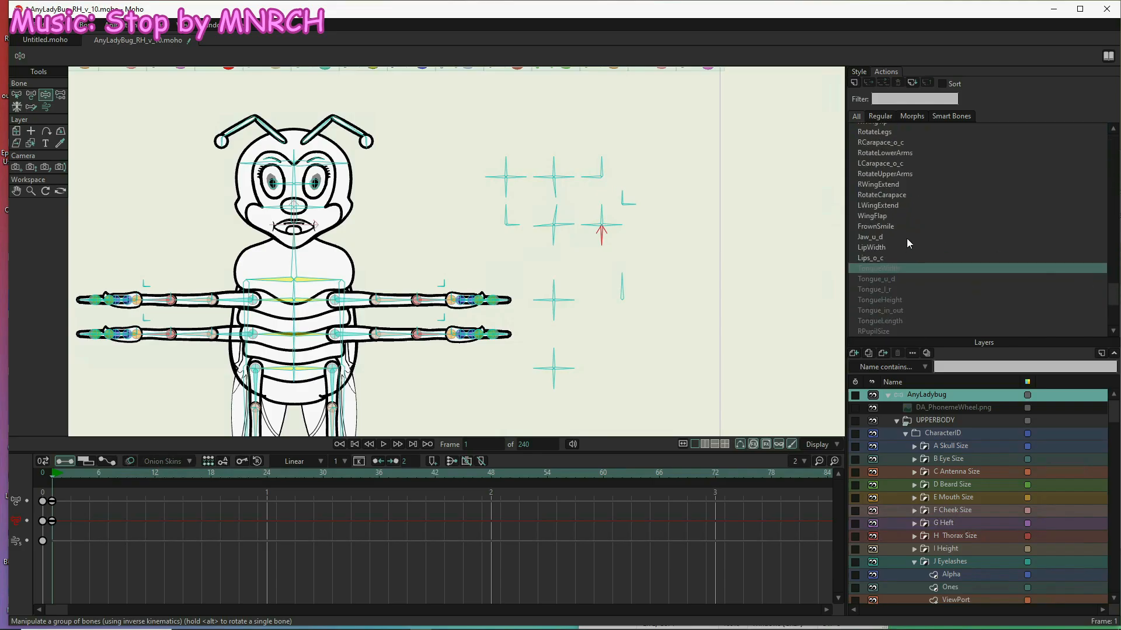
{"action": "left_click", "coordinate": [910, 268]}
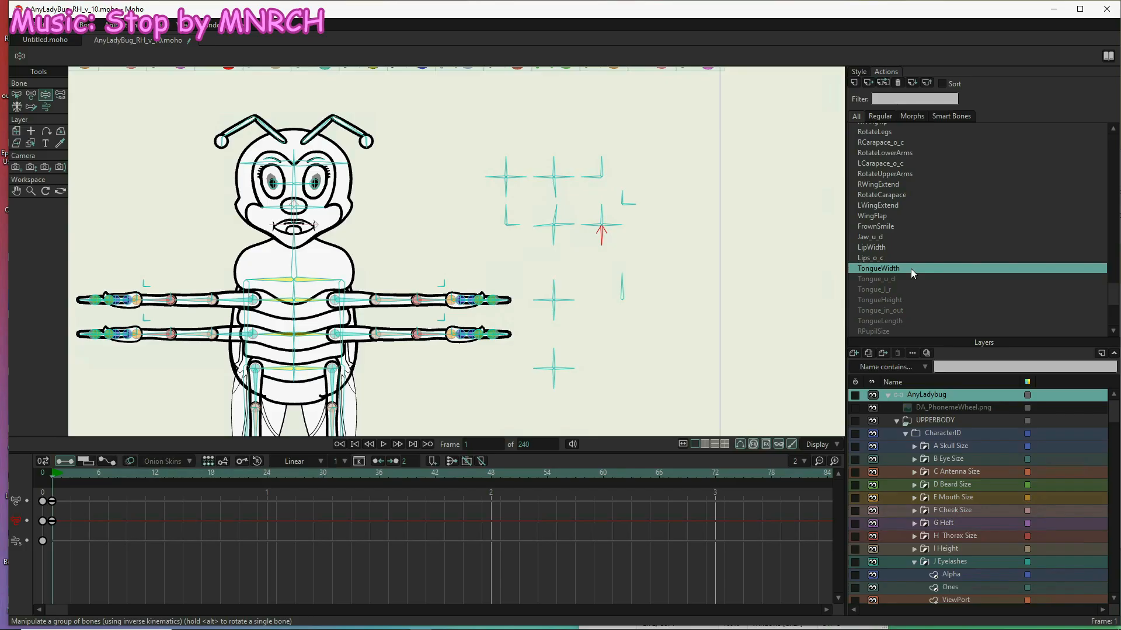
{"action": "double_click", "coordinate": [911, 269]}
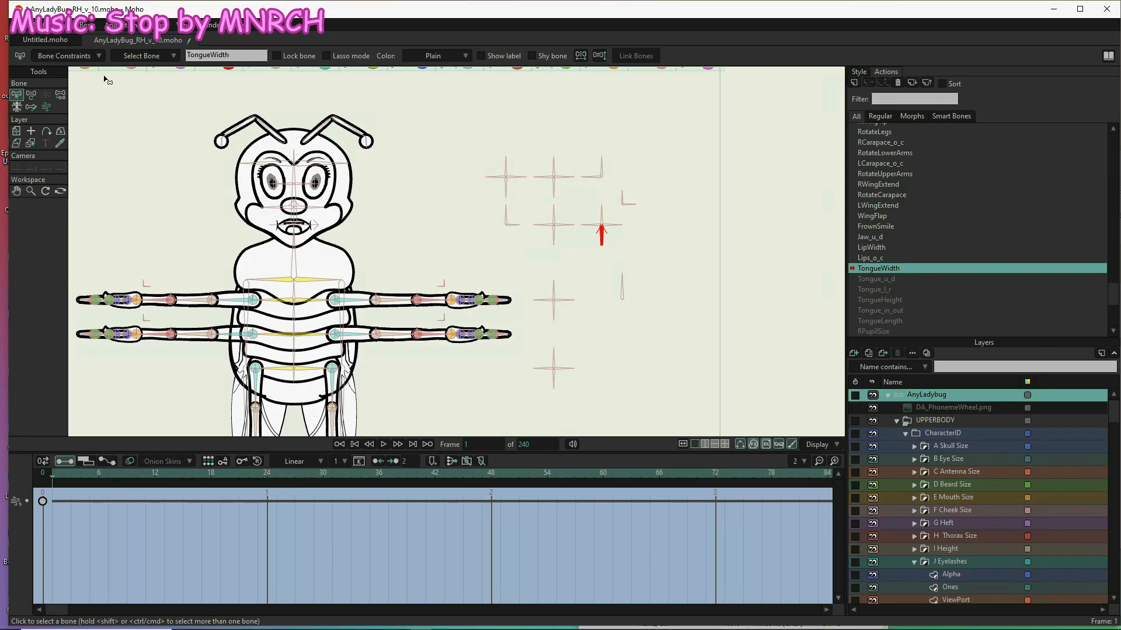
- Rotate the TongueWidth control bone to 238° at frame 1 and to 302° at frame 65 with Transform Bone
{"action": "left_click", "coordinate": [32, 96]}
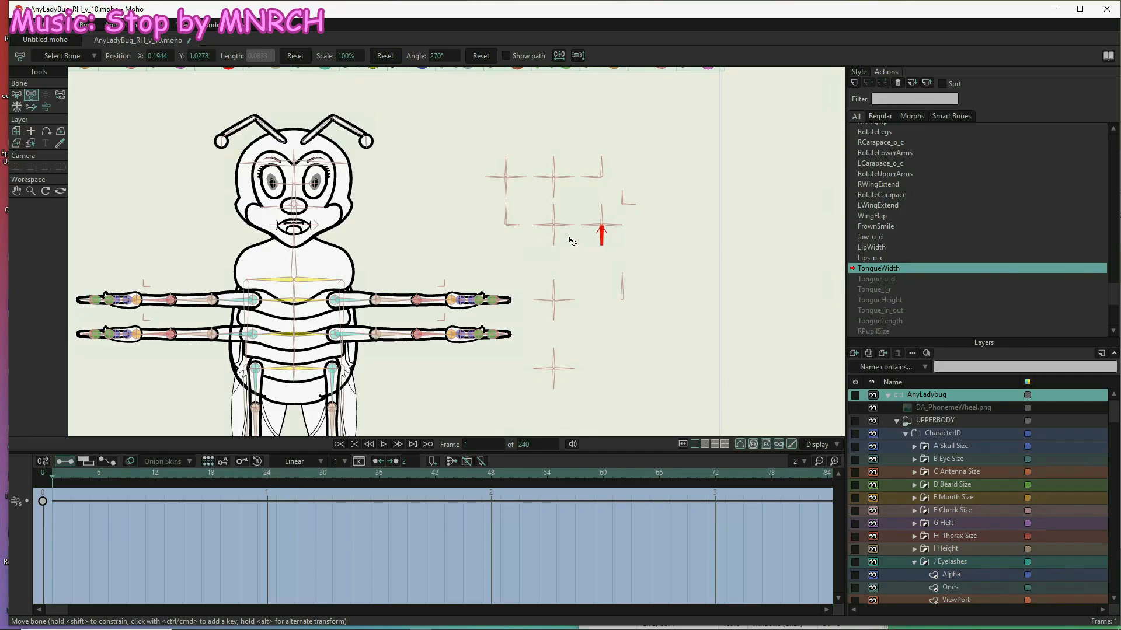
{"action": "left_click_drag", "start_coordinate": [559, 231], "coordinate": [541, 218]}
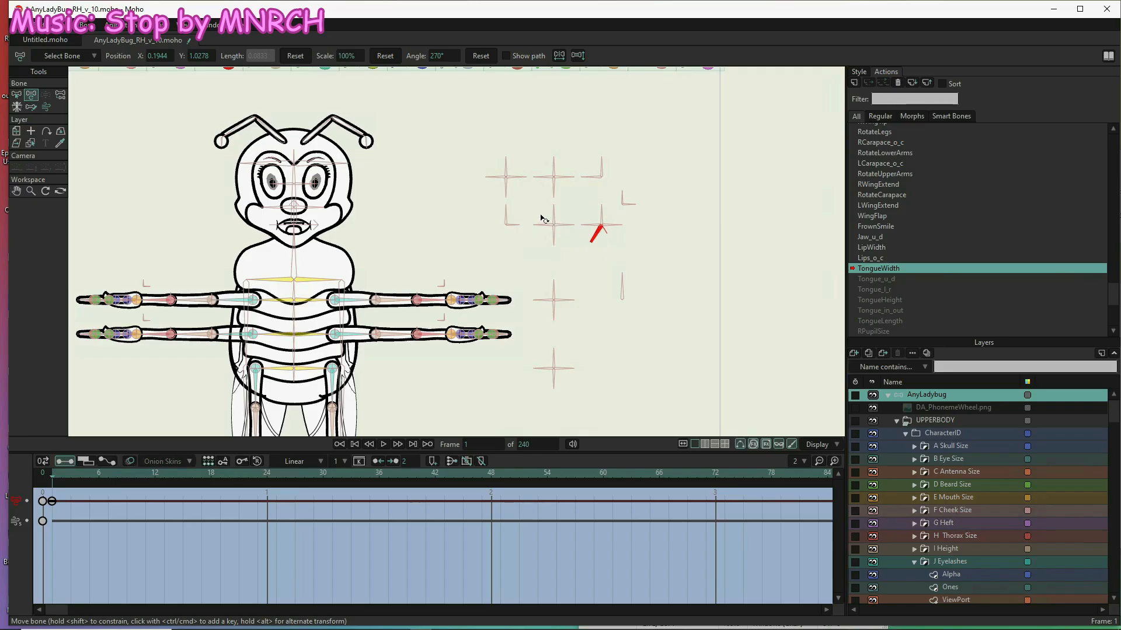
{"action": "left_click", "coordinate": [651, 477]}
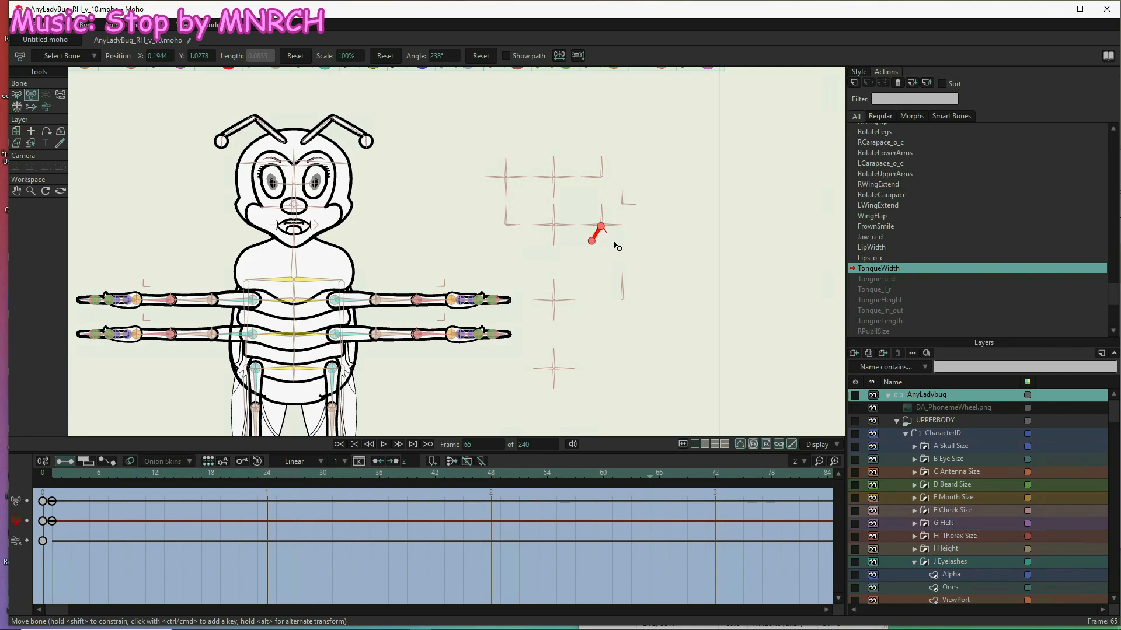
{"action": "left_click_drag", "start_coordinate": [647, 240], "coordinate": [667, 240]}
{"action": "left_click", "coordinate": [676, 243]}
- Collapse the CharacterID group and select the TongueOutUp, TongueOutDown and Tongue layers together in the MOUTH group
{"action": "scroll", "coordinate": [989, 478], "scroll_direction": "down", "scroll_amount": 1}
{"action": "scroll", "coordinate": [990, 471], "scroll_direction": "down", "scroll_amount": 8}
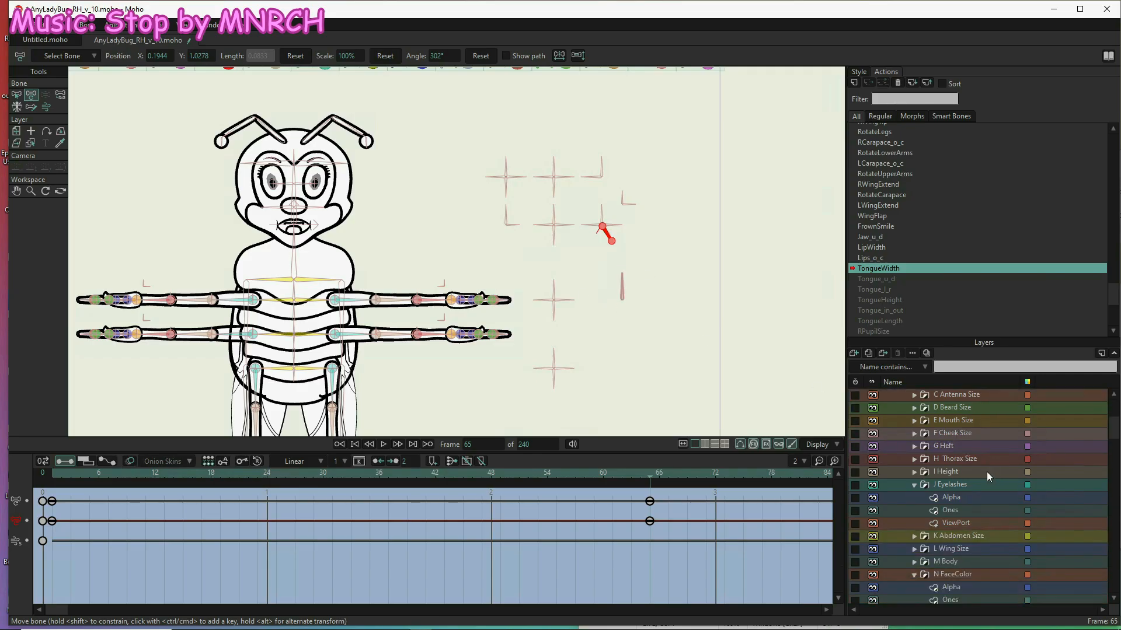
{"action": "scroll", "coordinate": [981, 480], "scroll_direction": "up", "scroll_amount": 9}
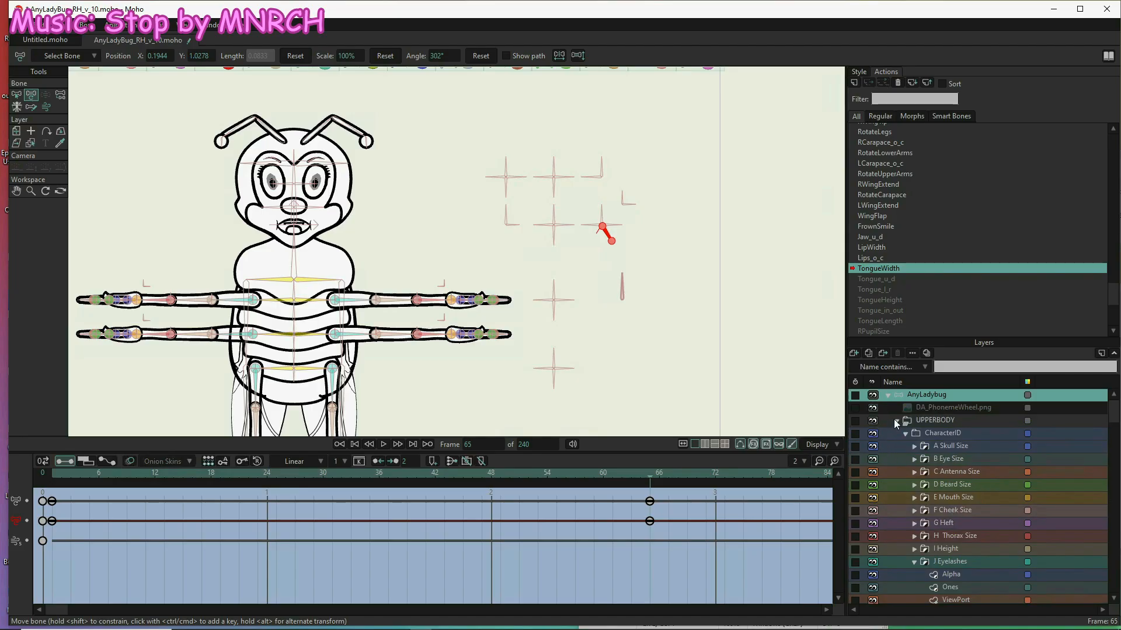
{"action": "left_click", "coordinate": [905, 433]}
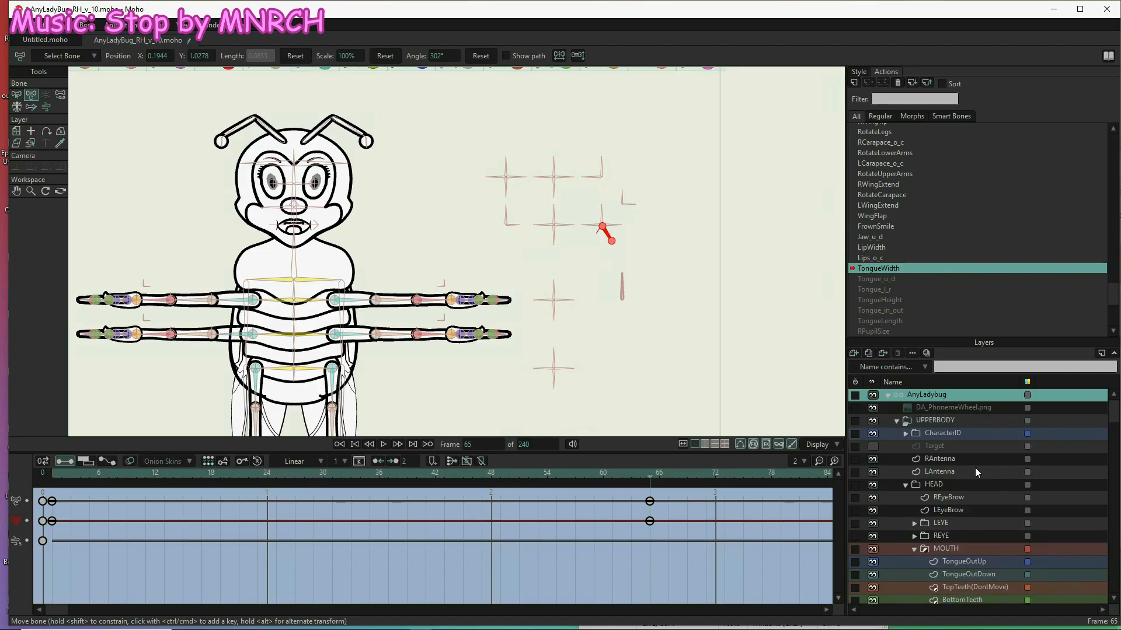
{"action": "scroll", "coordinate": [975, 461], "scroll_direction": "down", "scroll_amount": 4}
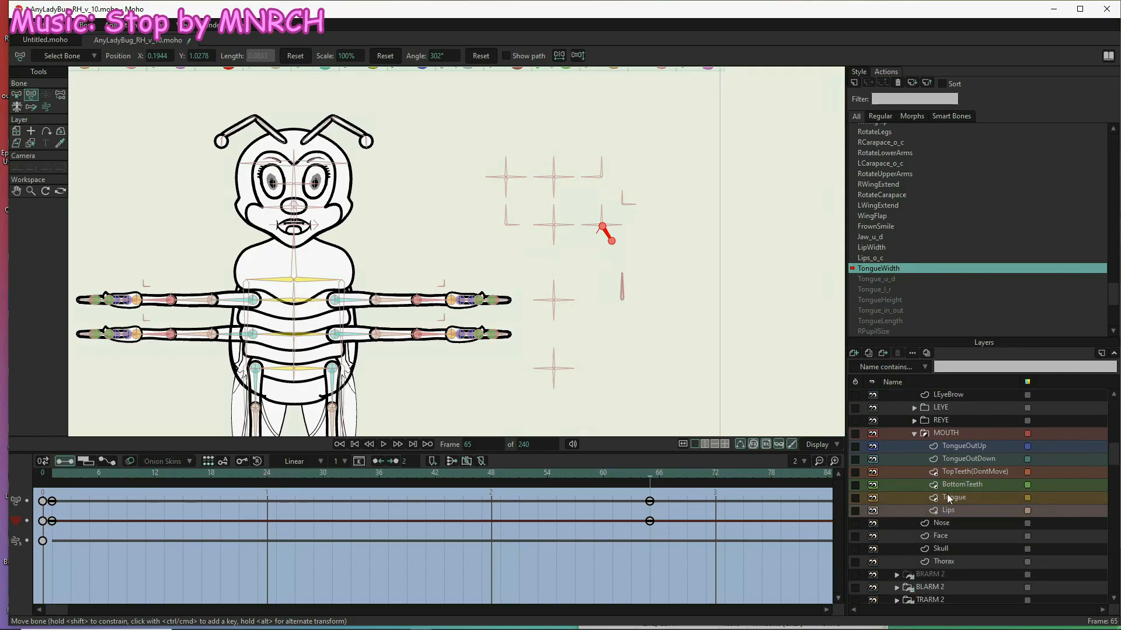
{"action": "left_click", "coordinate": [971, 496]}
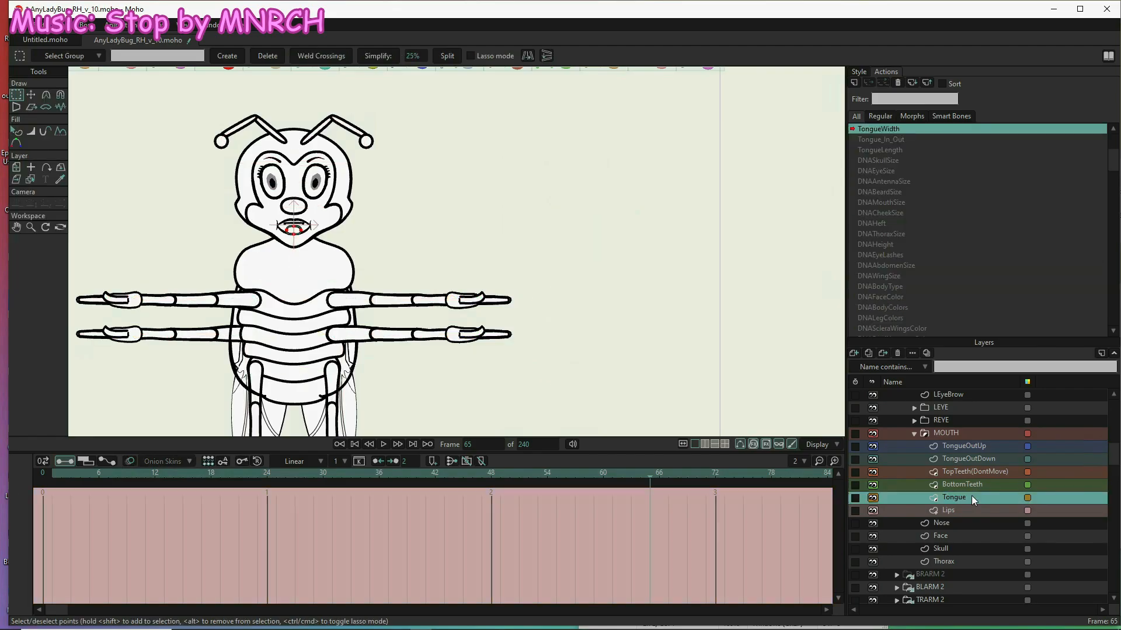
{"action": "left_click", "coordinate": [964, 461]}
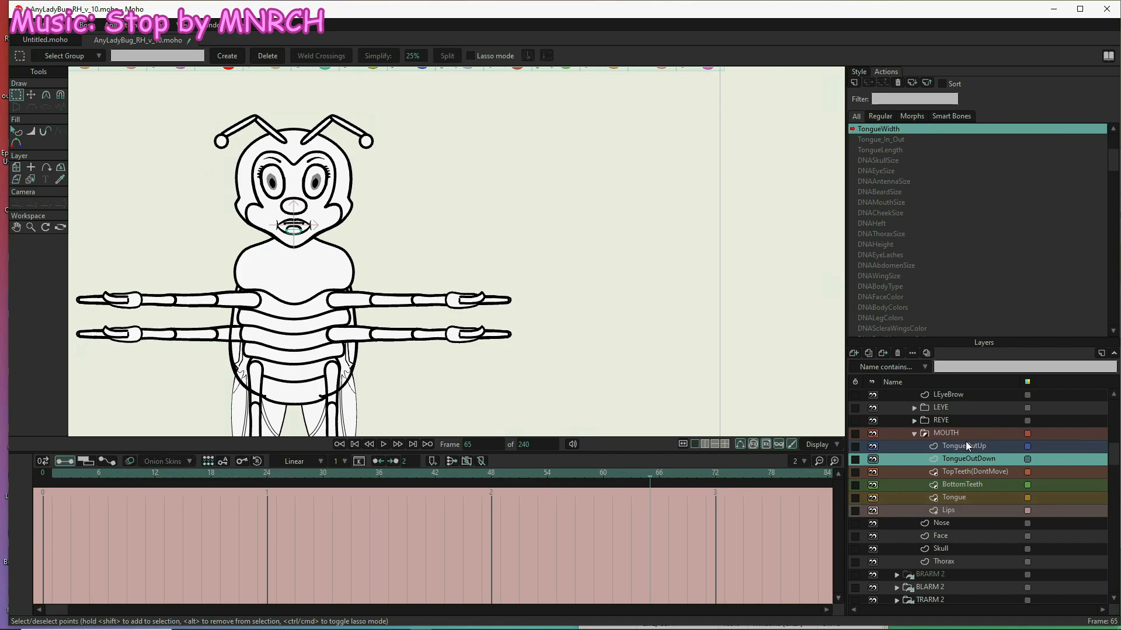
{"action": "left_click", "coordinate": [966, 446]}
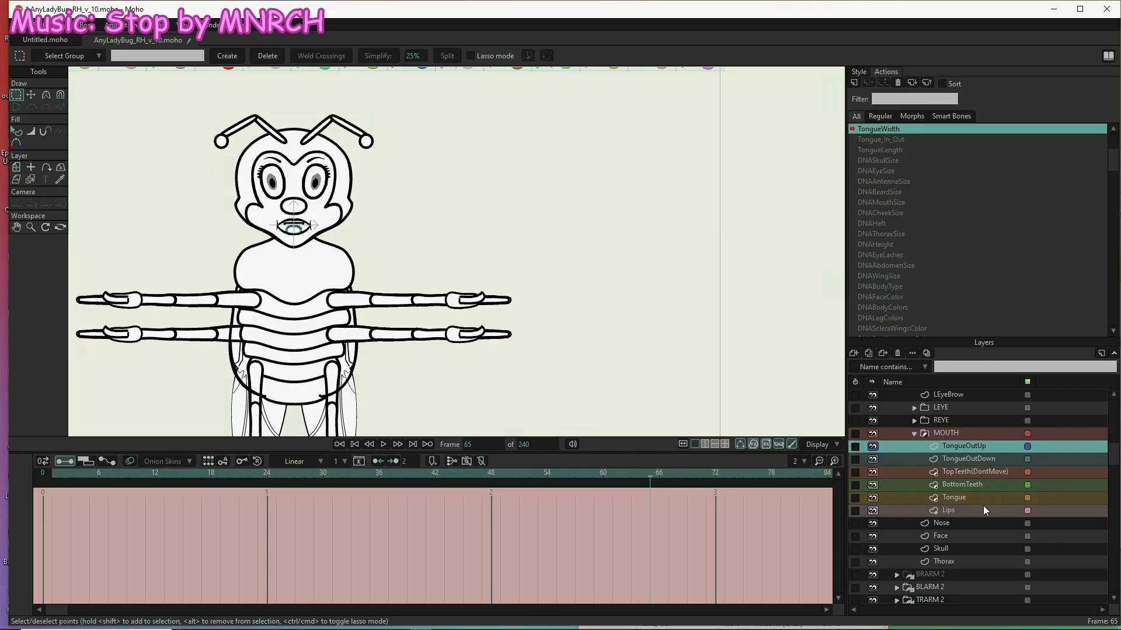
{"action": "left_click", "coordinate": [965, 458], "text": "ctrl"}
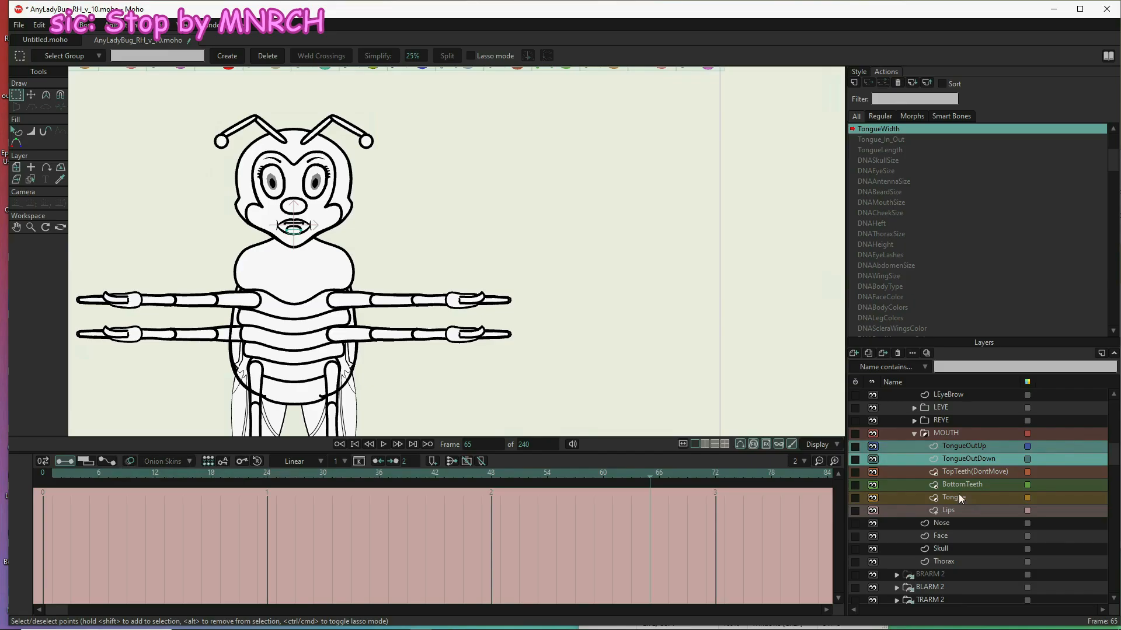
{"action": "left_click", "coordinate": [963, 499], "text": "ctrl"}
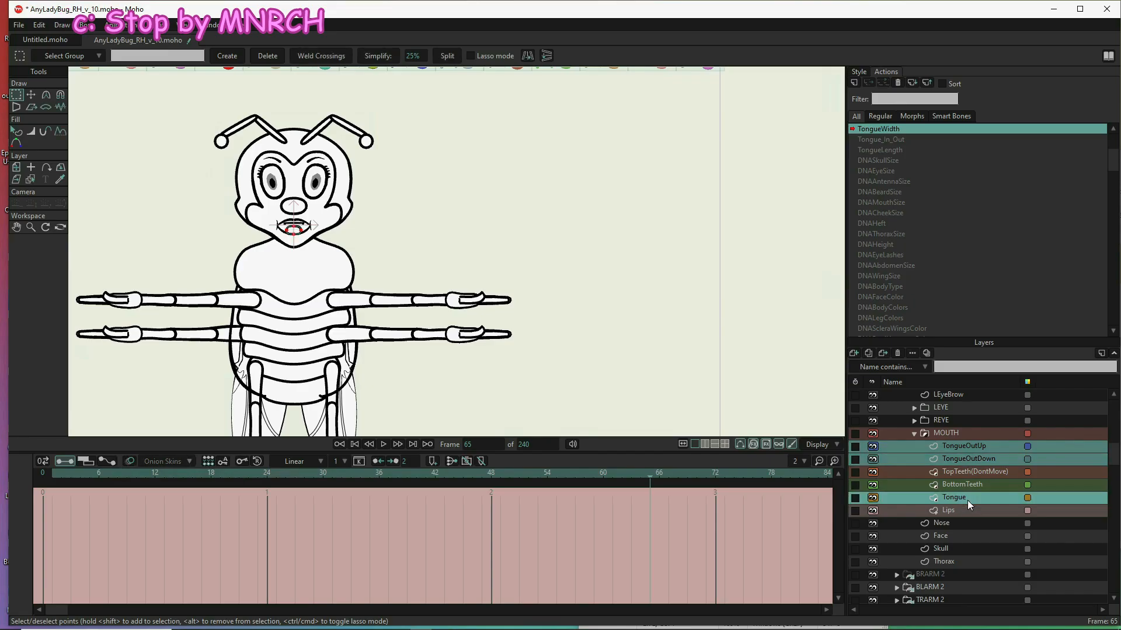
- Widen the Tongue layer's shape symmetrically at frame 65 with Transform Points until it nearly reaches the lip corners
{"action": "left_click", "coordinate": [31, 95]}
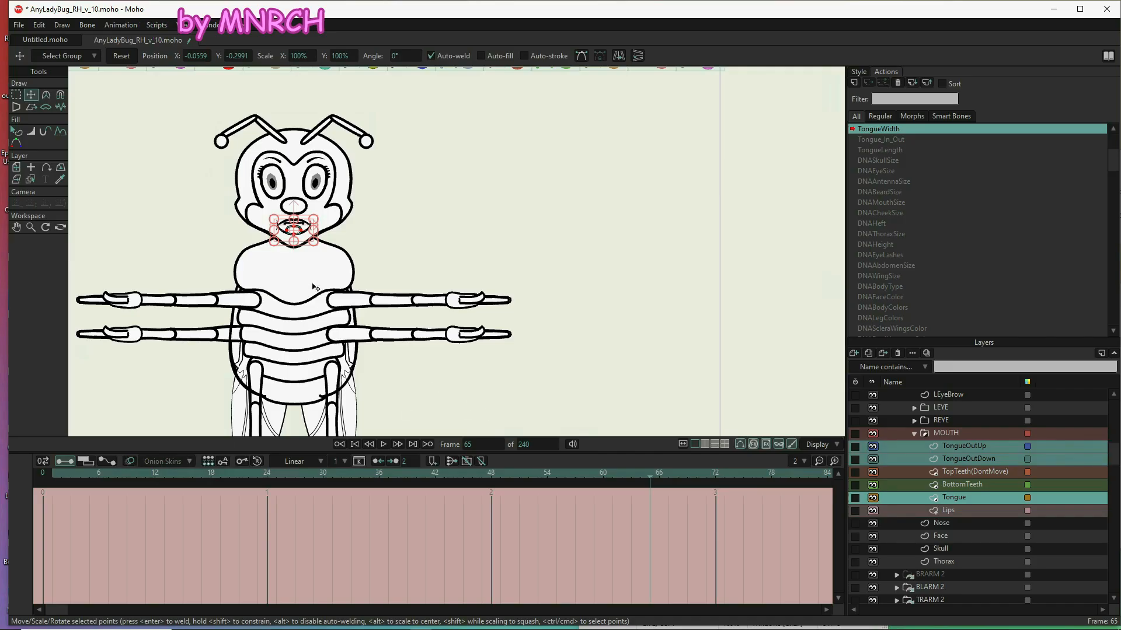
{"action": "scroll", "coordinate": [293, 234], "scroll_direction": "up", "scroll_amount": 5}
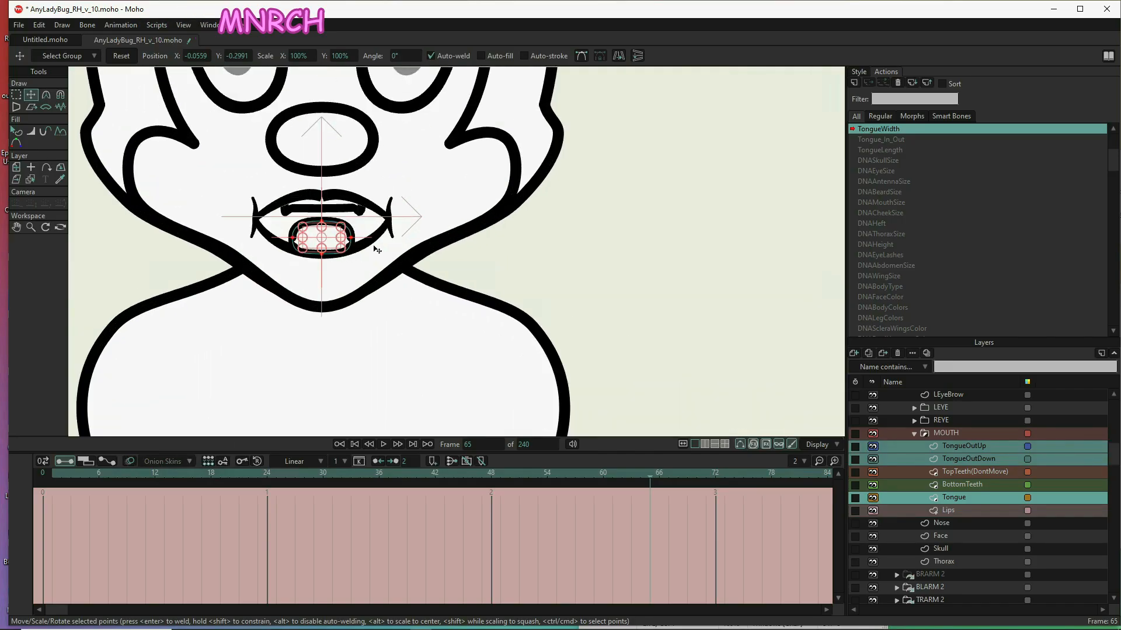
{"action": "scroll", "coordinate": [346, 240], "scroll_direction": "up", "scroll_amount": 2}
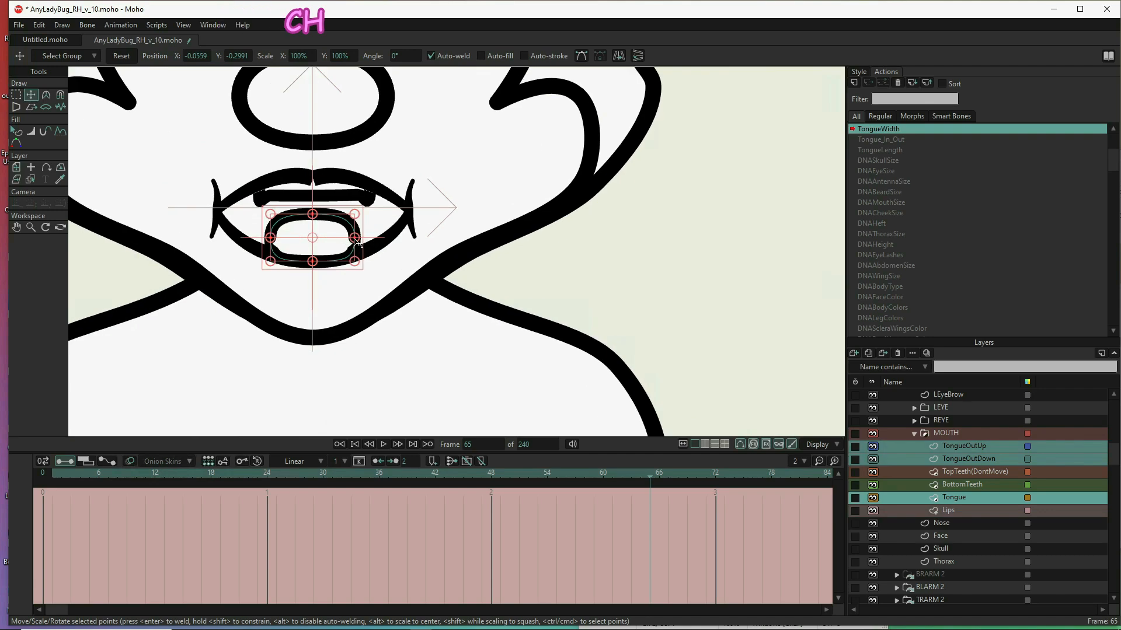
{"action": "left_click_drag", "start_coordinate": [357, 242], "coordinate": [401, 254]}
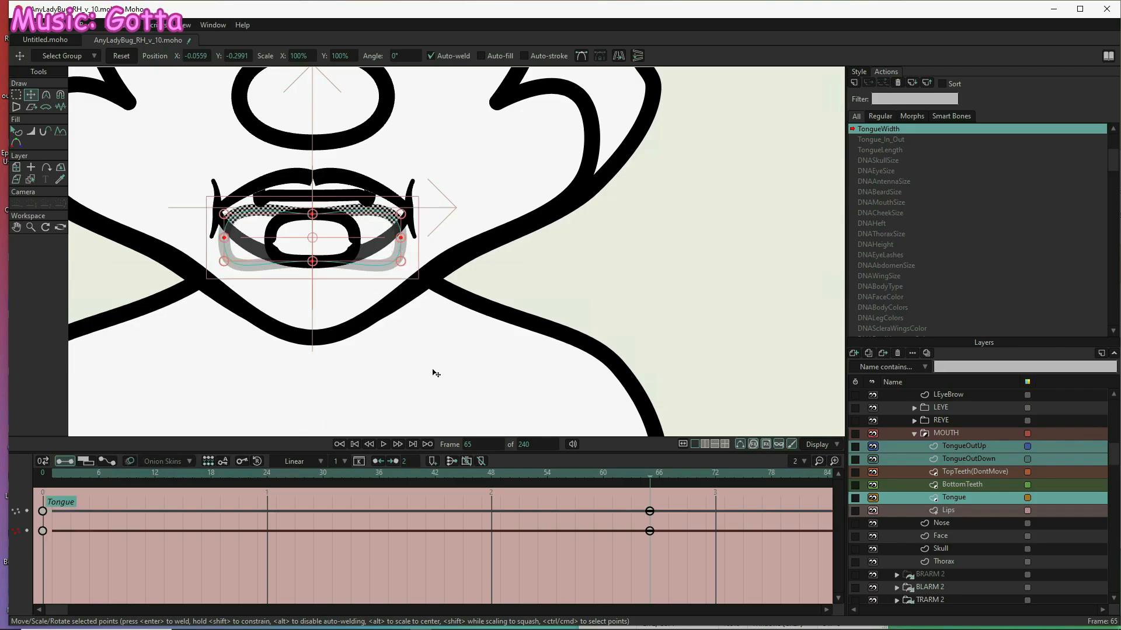
- Widen the TongueOutDown shape symmetrically at frame 65 to roughly match the stretched Tongue shape
{"action": "left_click", "coordinate": [968, 459]}
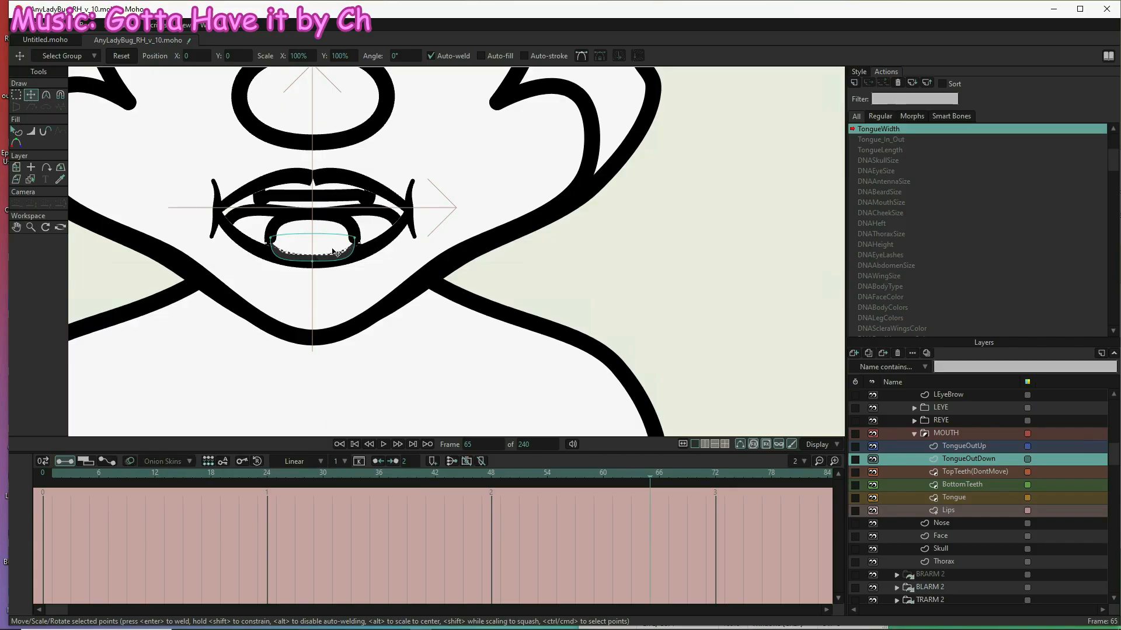
{"action": "left_click_drag", "start_coordinate": [335, 254], "coordinate": [349, 261]}
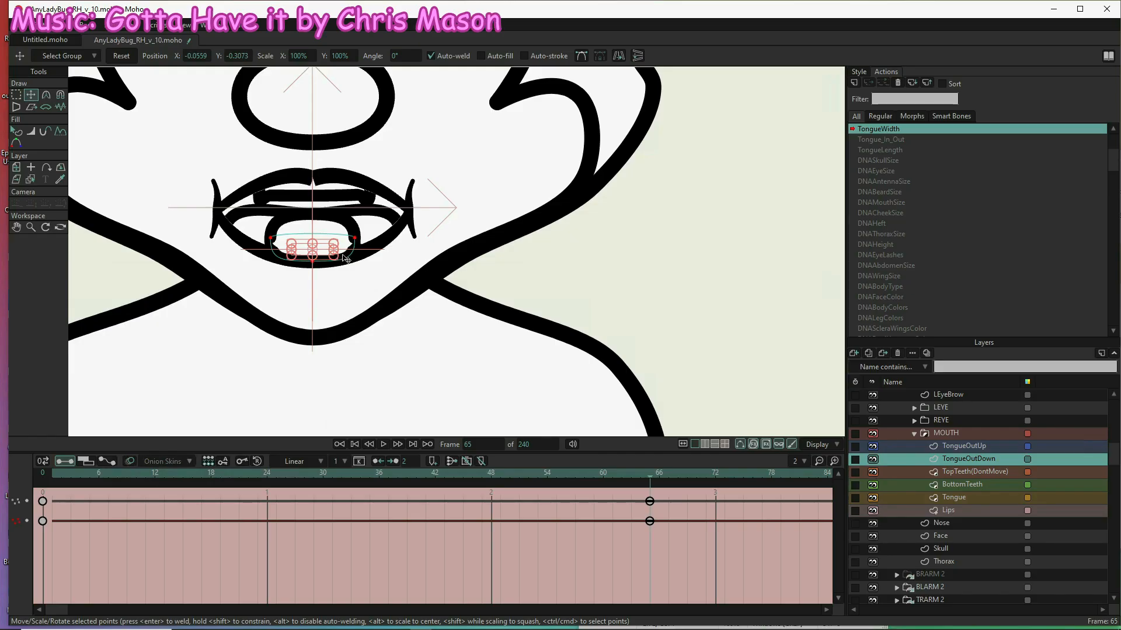
{"action": "left_click_drag", "start_coordinate": [336, 250], "coordinate": [364, 256]}
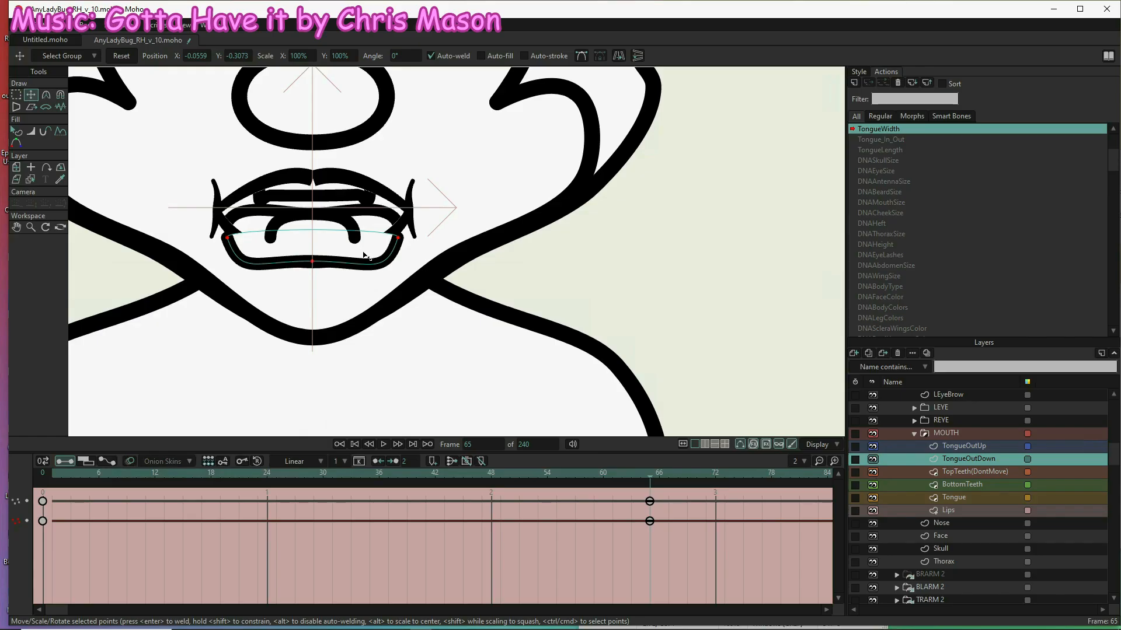
{"action": "left_click_drag", "start_coordinate": [364, 254], "coordinate": [365, 254]}
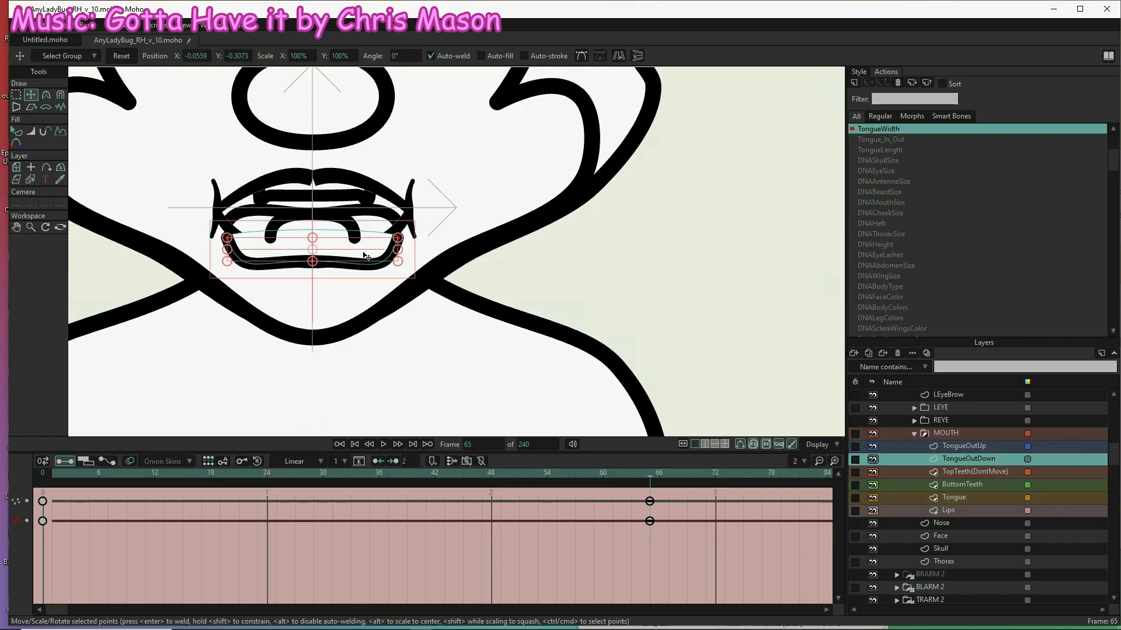
- Widen the TongueOutUp shape symmetrically at frame 65 so it spans the mouth almost from corner to corner
{"action": "left_click", "coordinate": [988, 450]}
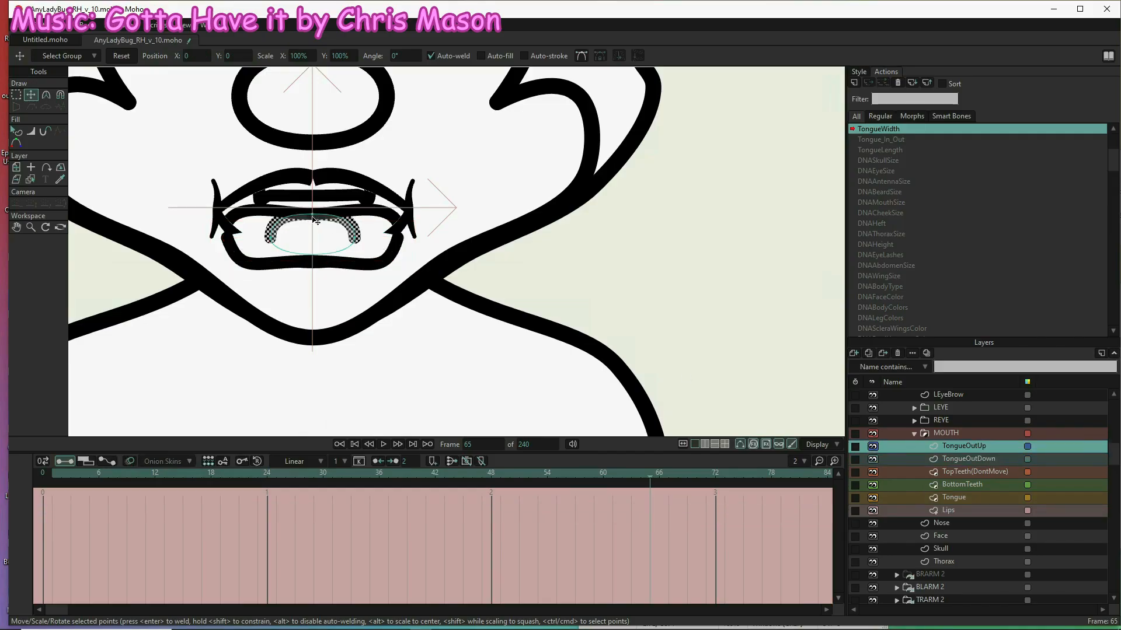
{"action": "left_click", "coordinate": [328, 235]}
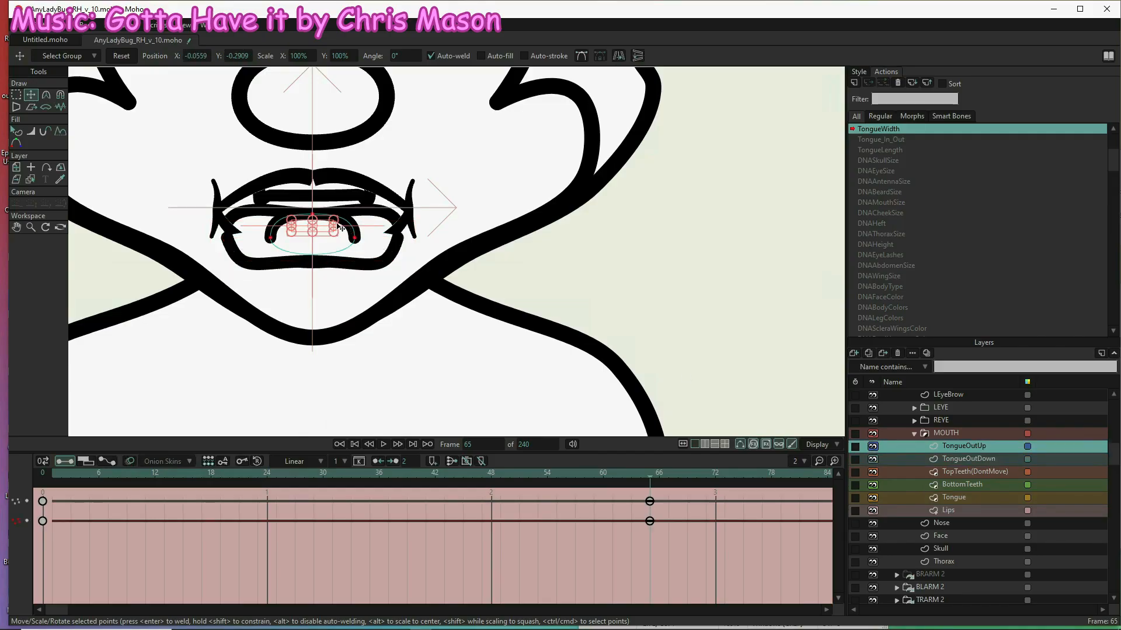
{"action": "left_click_drag", "start_coordinate": [336, 229], "coordinate": [368, 234]}
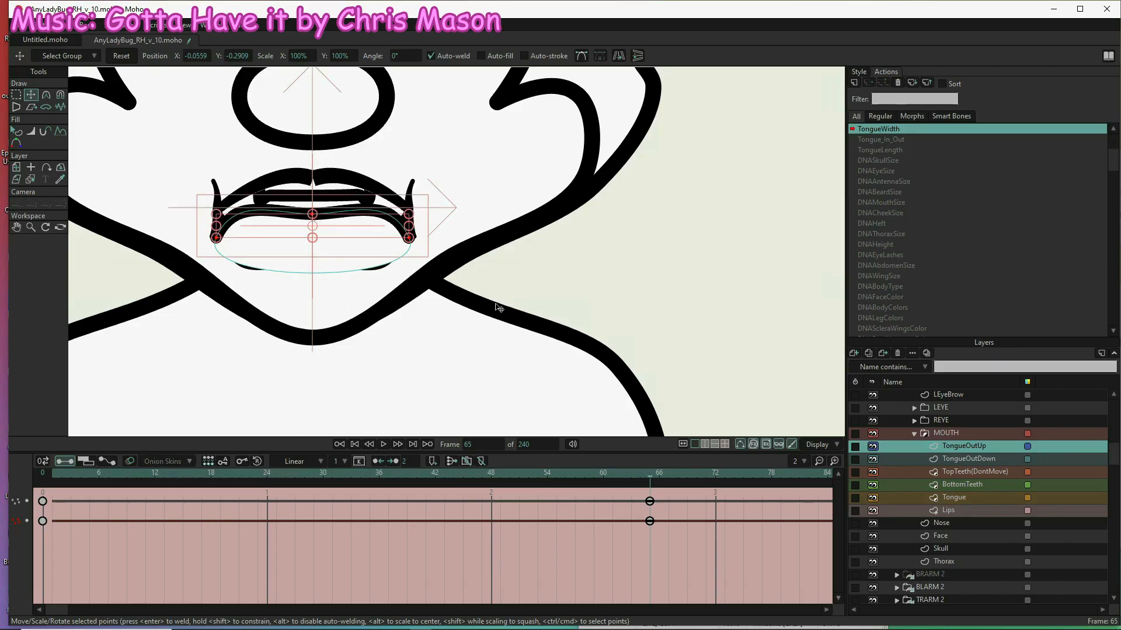
- Squeeze the TongueOutDown shape at frame 1 into a very narrow form around the mouth's center line
{"action": "left_click", "coordinate": [992, 459]}
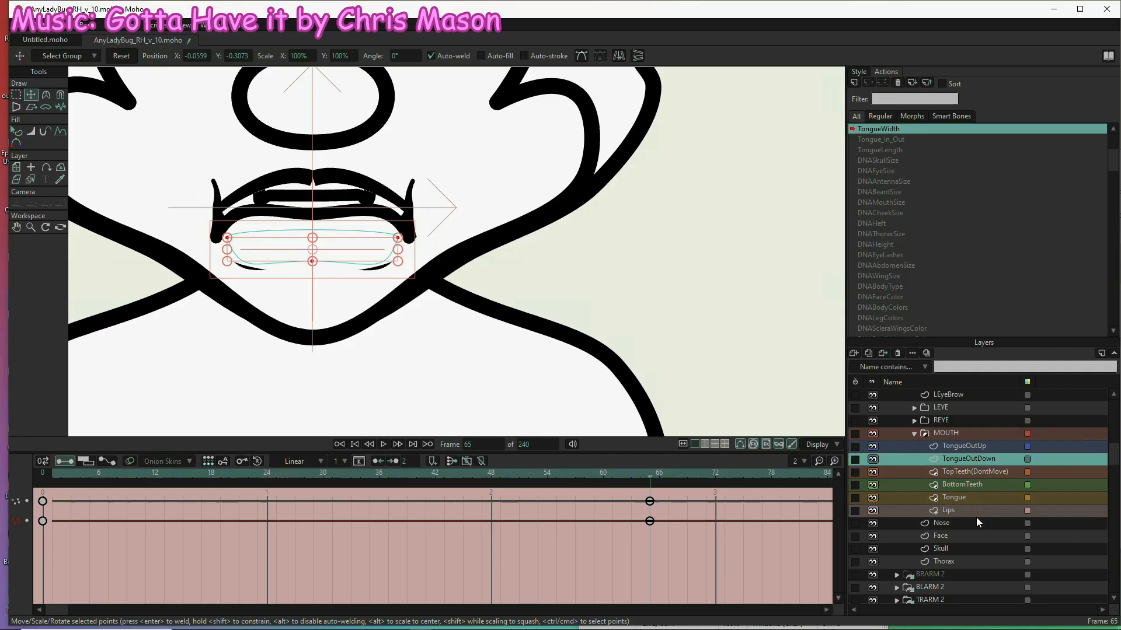
{"action": "scroll", "coordinate": [467, 395], "scroll_direction": "down", "scroll_amount": 3}
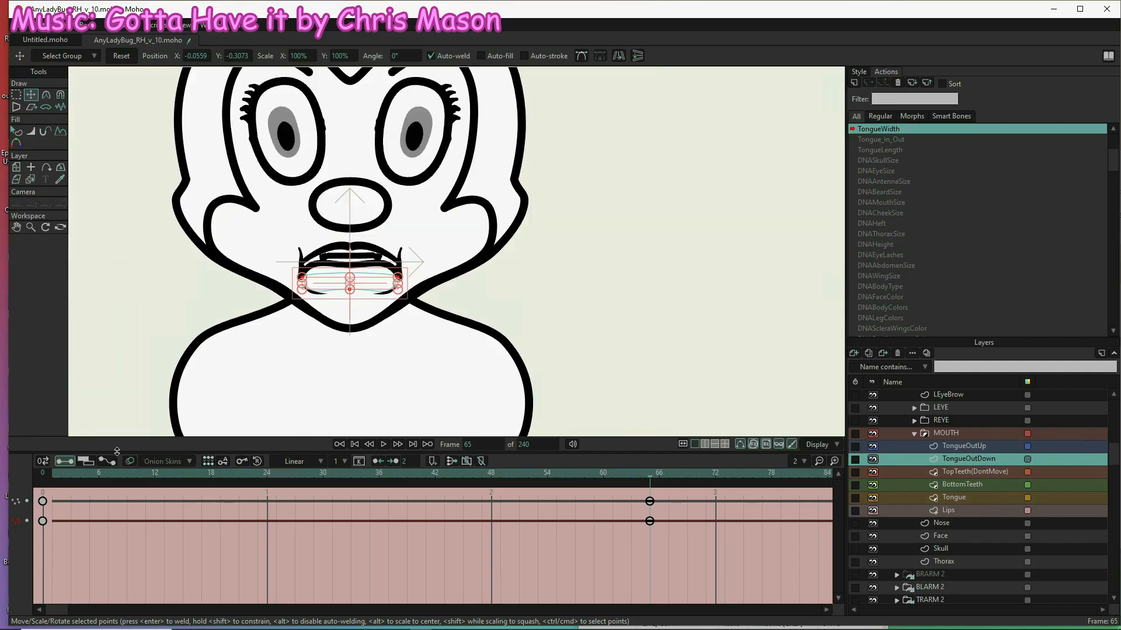
{"action": "left_click", "coordinate": [54, 473]}
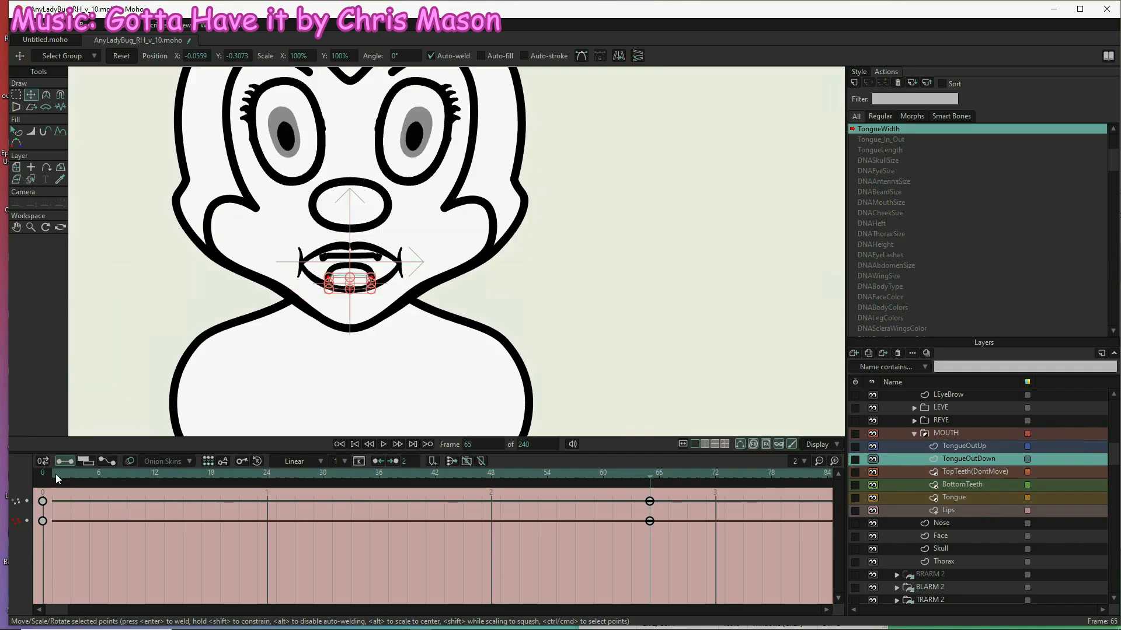
{"action": "scroll", "coordinate": [334, 281], "scroll_direction": "up", "scroll_amount": 5}
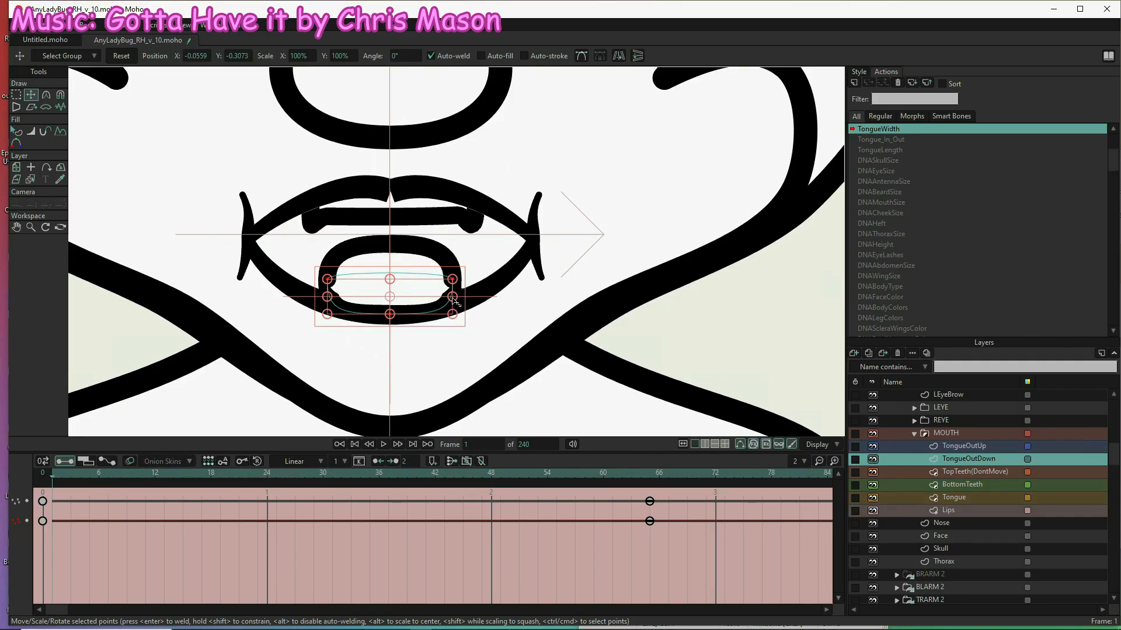
{"action": "left_click_drag", "start_coordinate": [454, 299], "coordinate": [400, 292]}
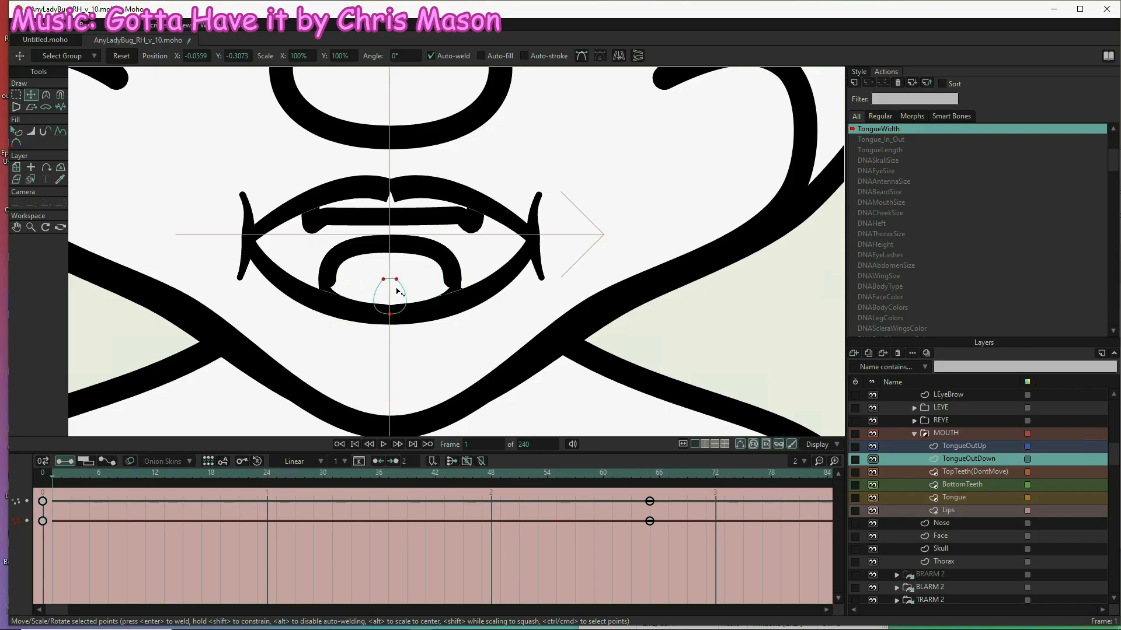
{"action": "left_click_drag", "start_coordinate": [397, 291], "coordinate": [400, 291]}
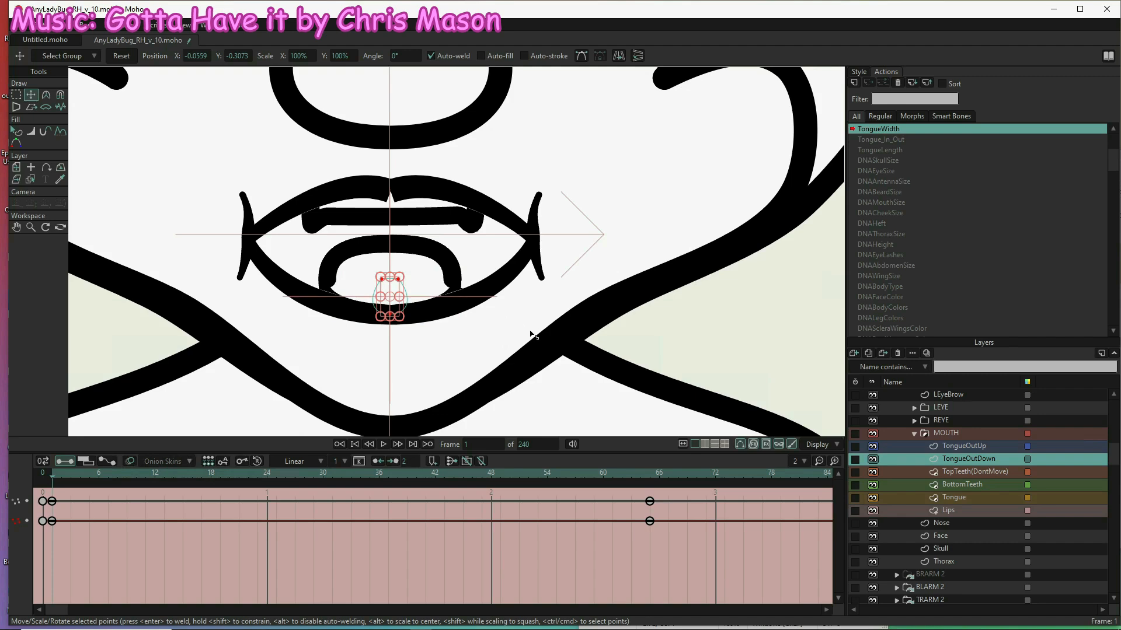
- Squeeze the TongueOutUp and Tongue shapes at frame 1 to the same narrow width around the mouth's center
{"action": "left_click", "coordinate": [979, 448]}
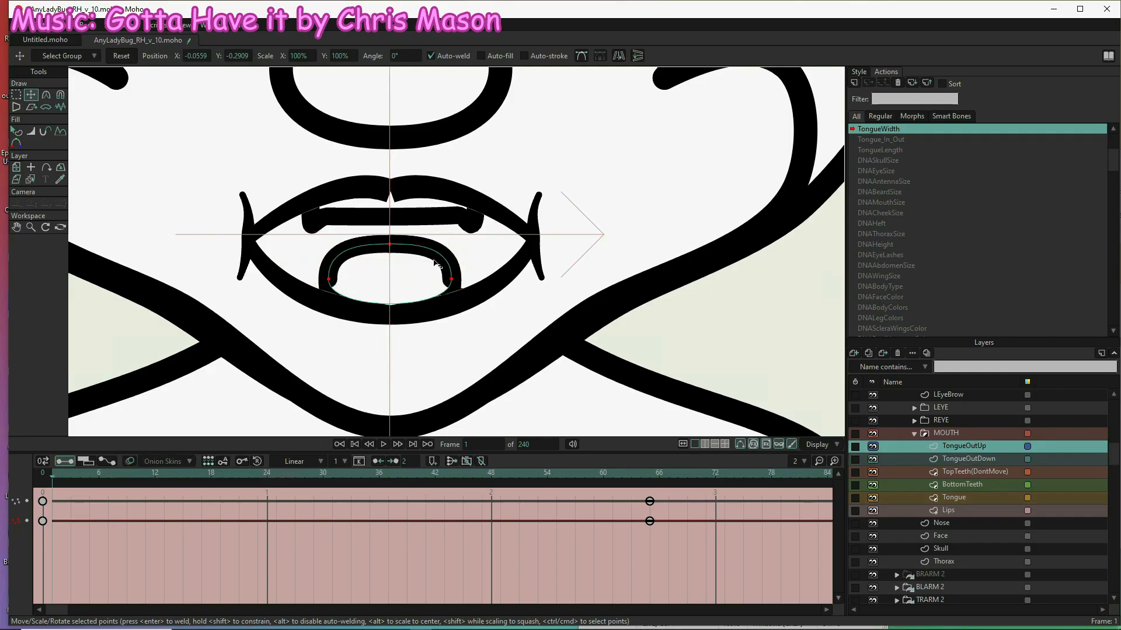
{"action": "left_click_drag", "start_coordinate": [435, 264], "coordinate": [397, 262]}
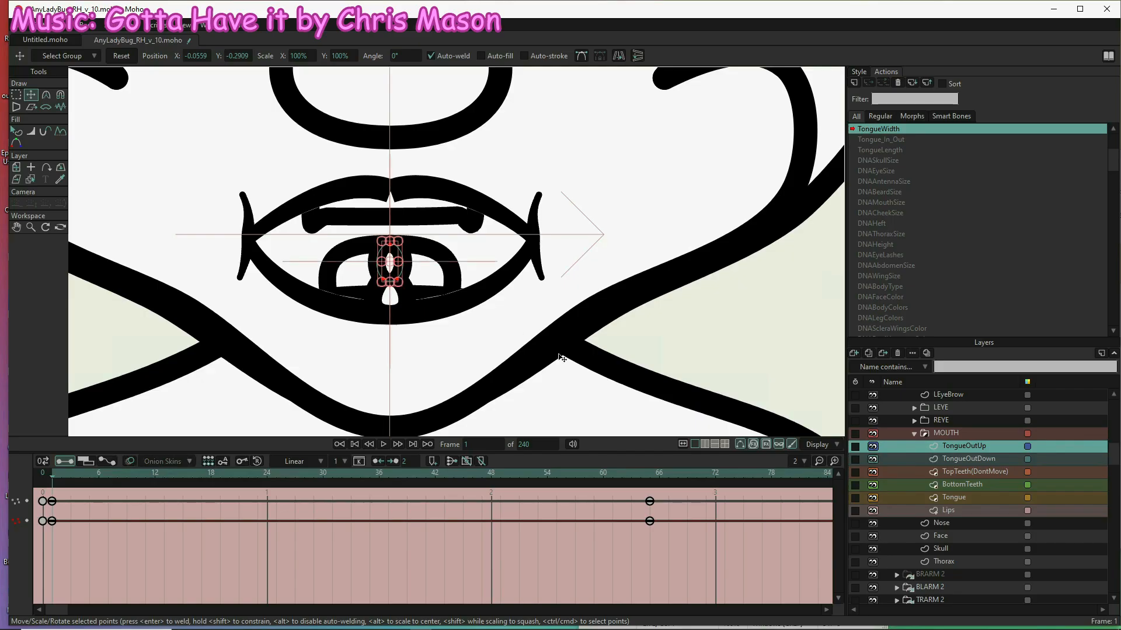
{"action": "left_click", "coordinate": [976, 496]}
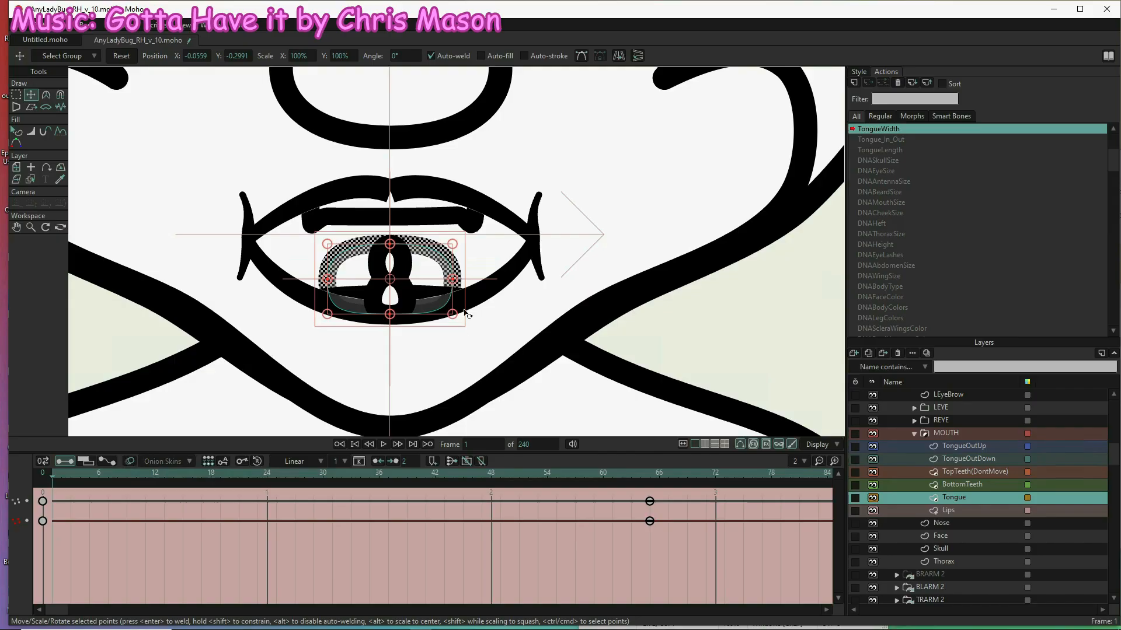
{"action": "left_click_drag", "start_coordinate": [452, 280], "coordinate": [398, 279]}
- Select the TongueOutUp layer and scrub from frame 1 to frame 65 to check the tongue's width change
{"action": "left_click", "coordinate": [964, 446]}
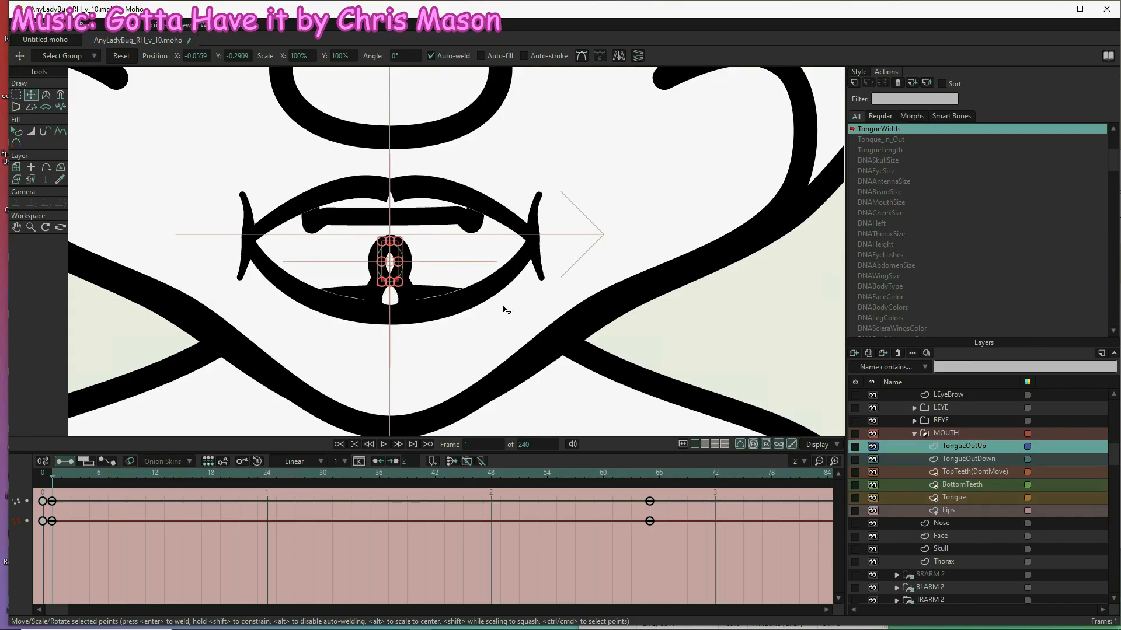
{"action": "scroll", "coordinate": [497, 303], "scroll_direction": "down", "scroll_amount": 3}
{"action": "scroll", "coordinate": [494, 298], "scroll_direction": "down", "scroll_amount": 1}
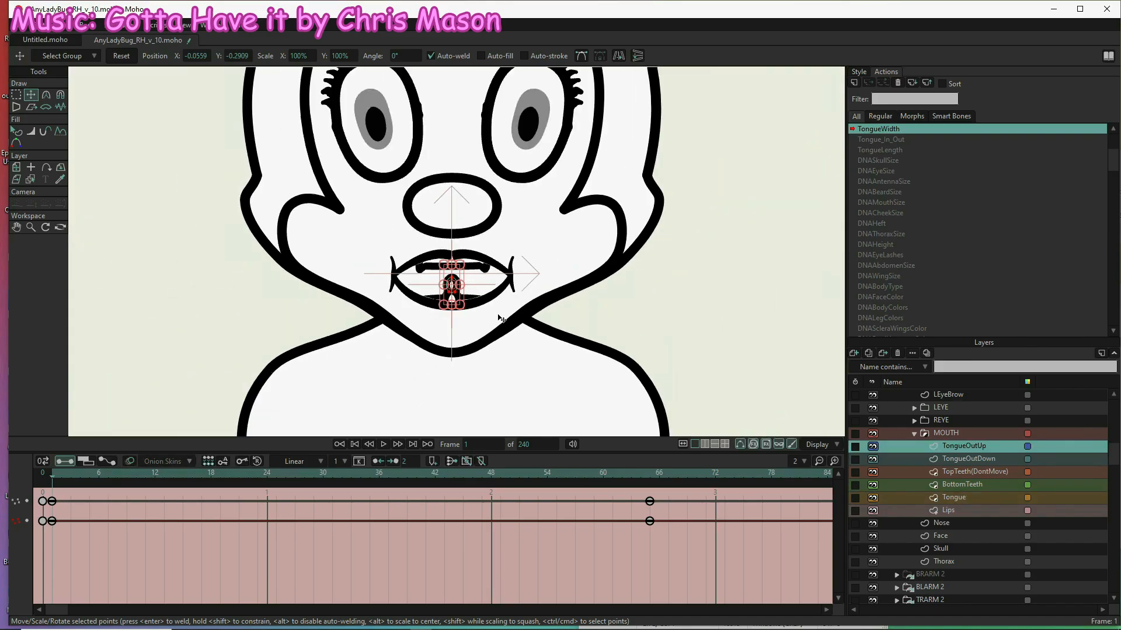
{"action": "left_click", "coordinate": [566, 474]}
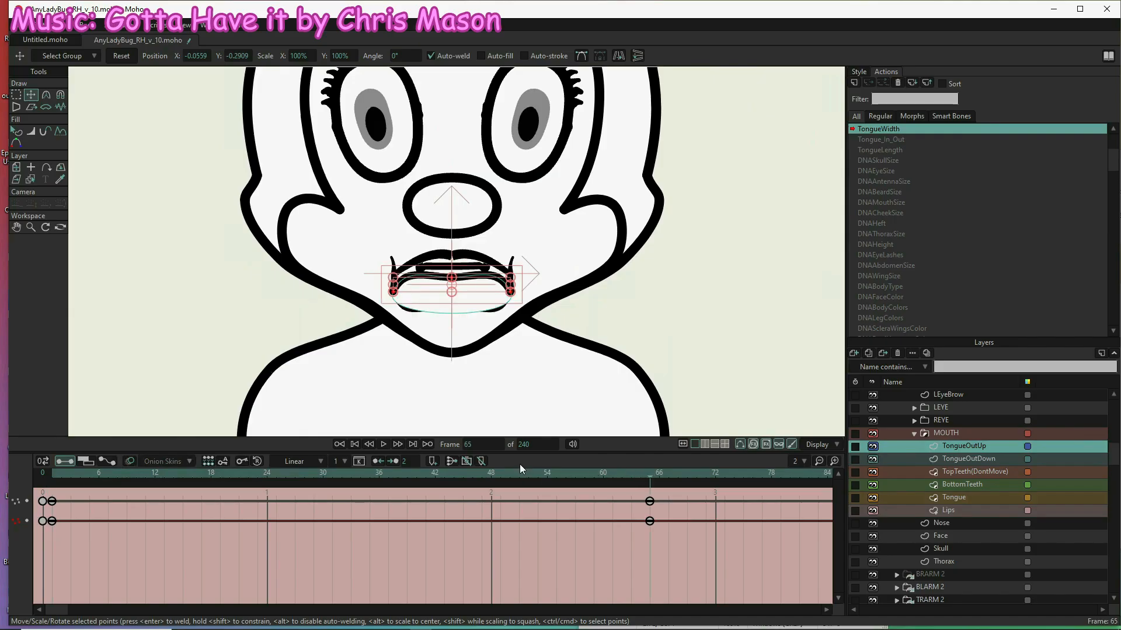
- Reset the TongueOutUp, TongueOutDown and Tongue shapes to their default width at frame 33 of the TongueWidth action
{"action": "left_click_drag", "start_coordinate": [330, 474], "coordinate": [126, 474]}
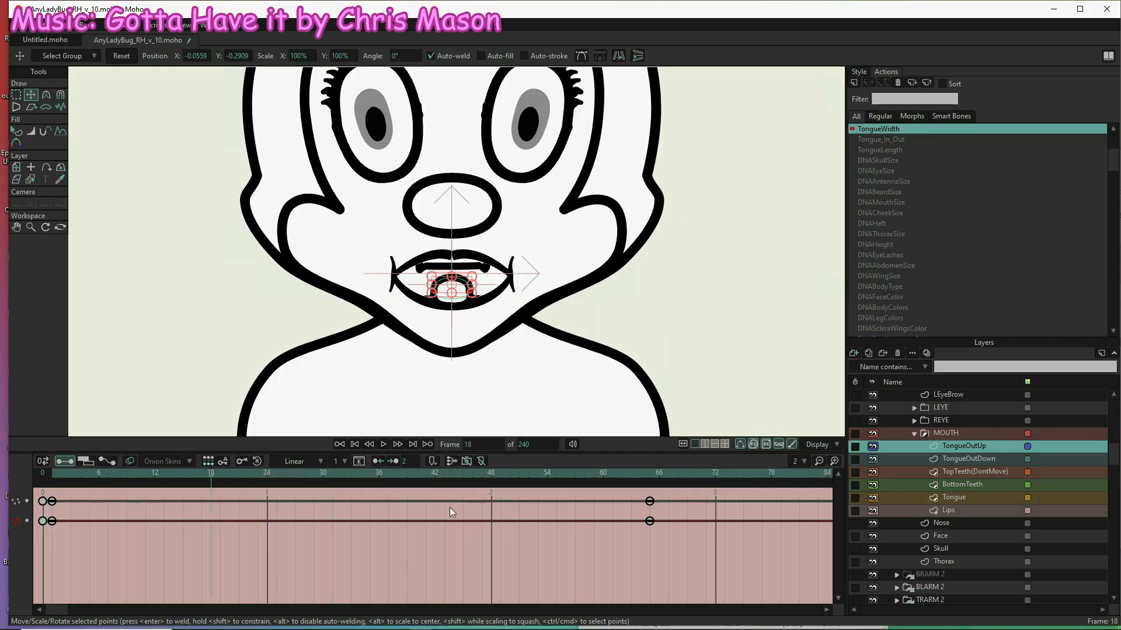
{"action": "left_click", "coordinate": [322, 501]}
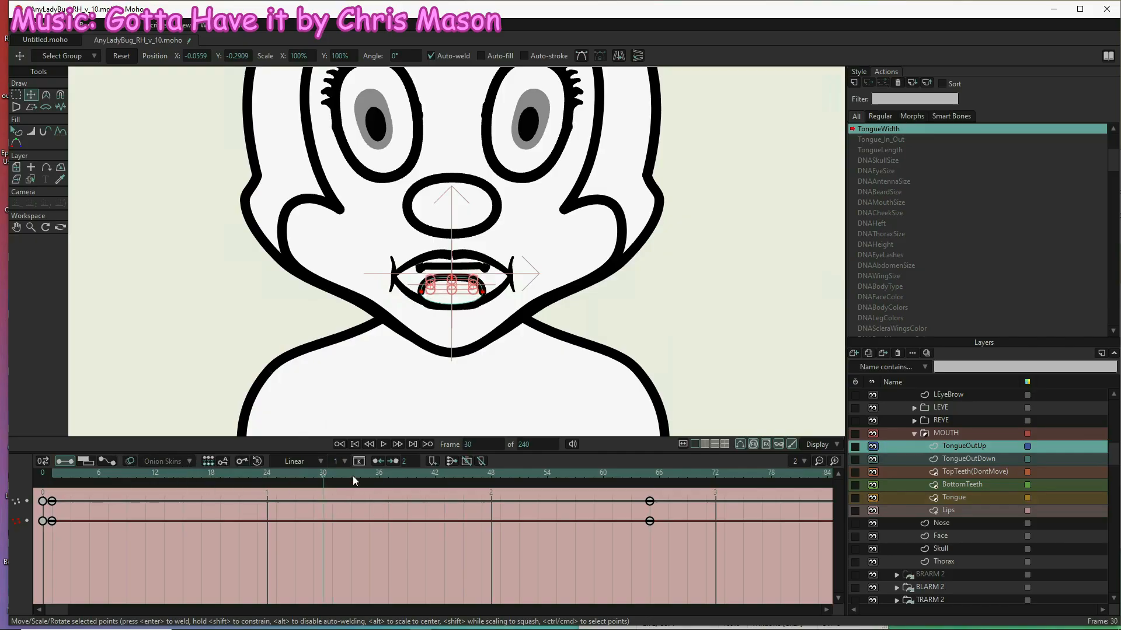
{"action": "left_click", "coordinate": [120, 56]}
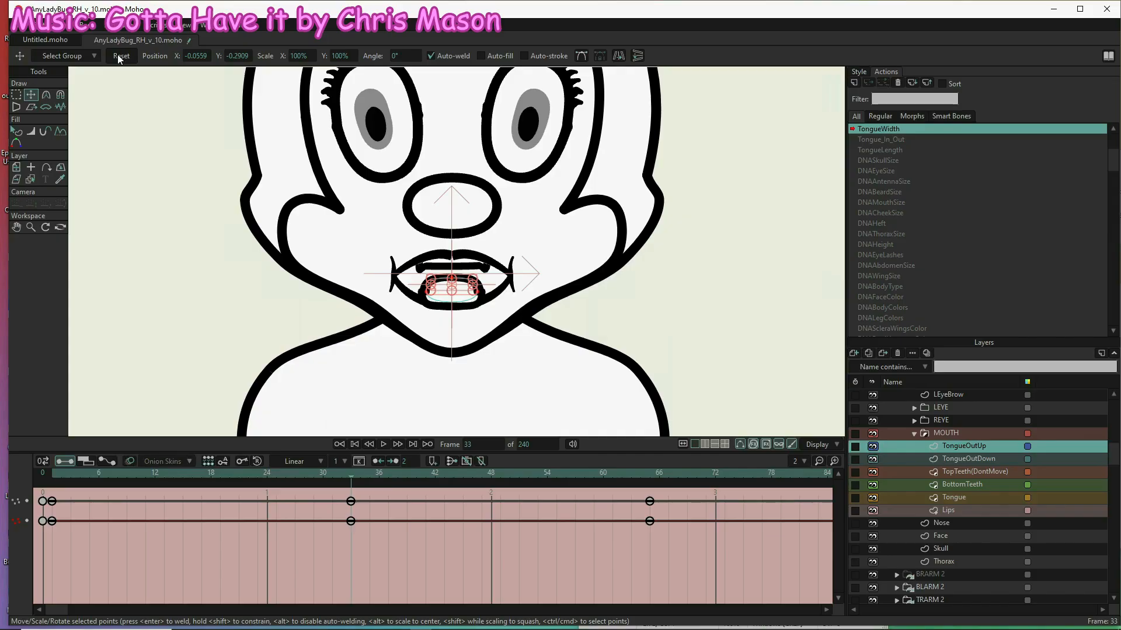
{"action": "left_click", "coordinate": [957, 460]}
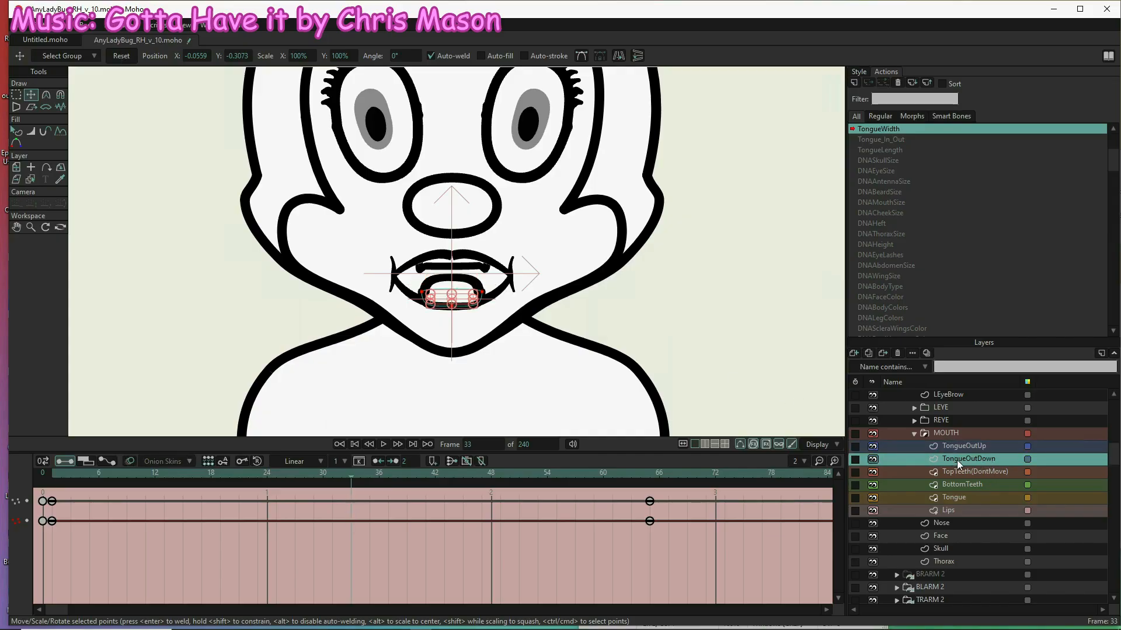
{"action": "left_click", "coordinate": [121, 56]}
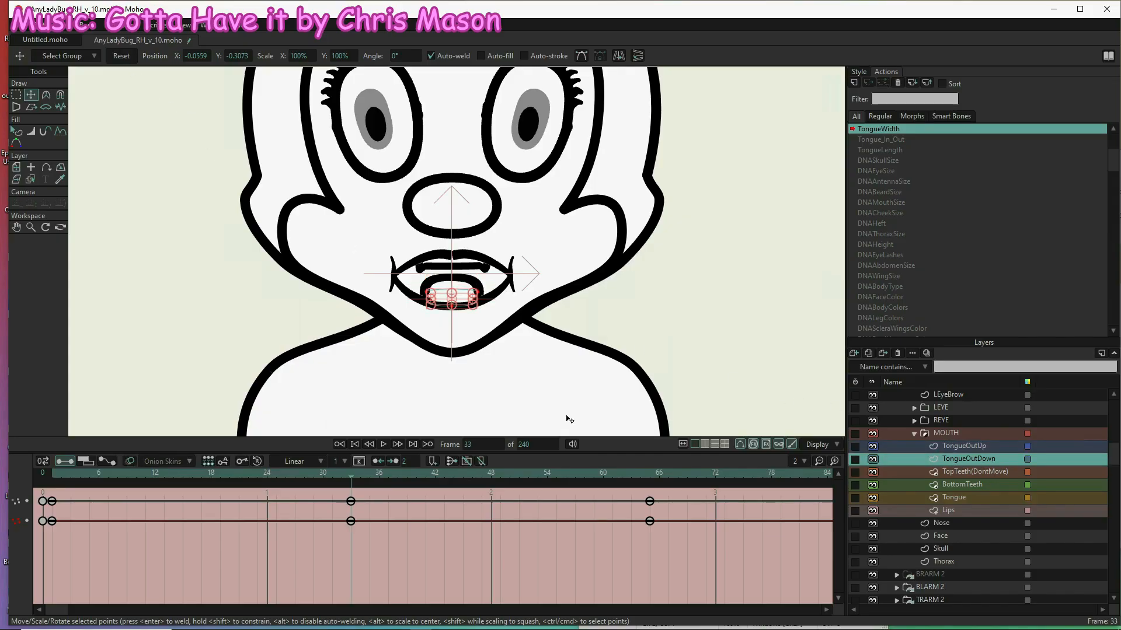
{"action": "left_click", "coordinate": [965, 500]}
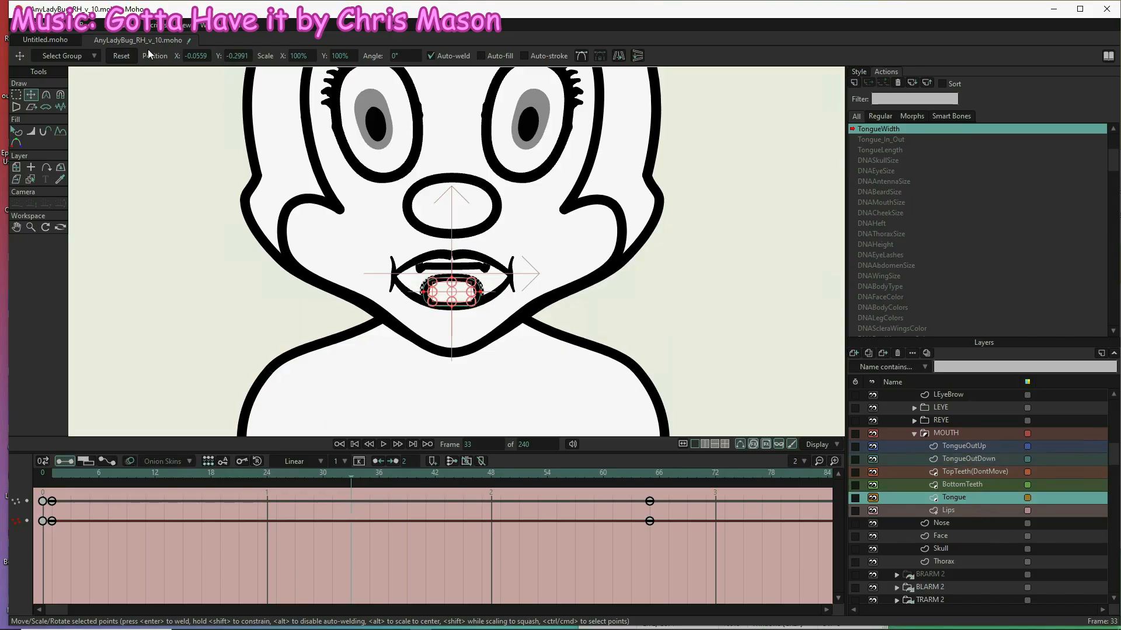
{"action": "left_click", "coordinate": [134, 56]}
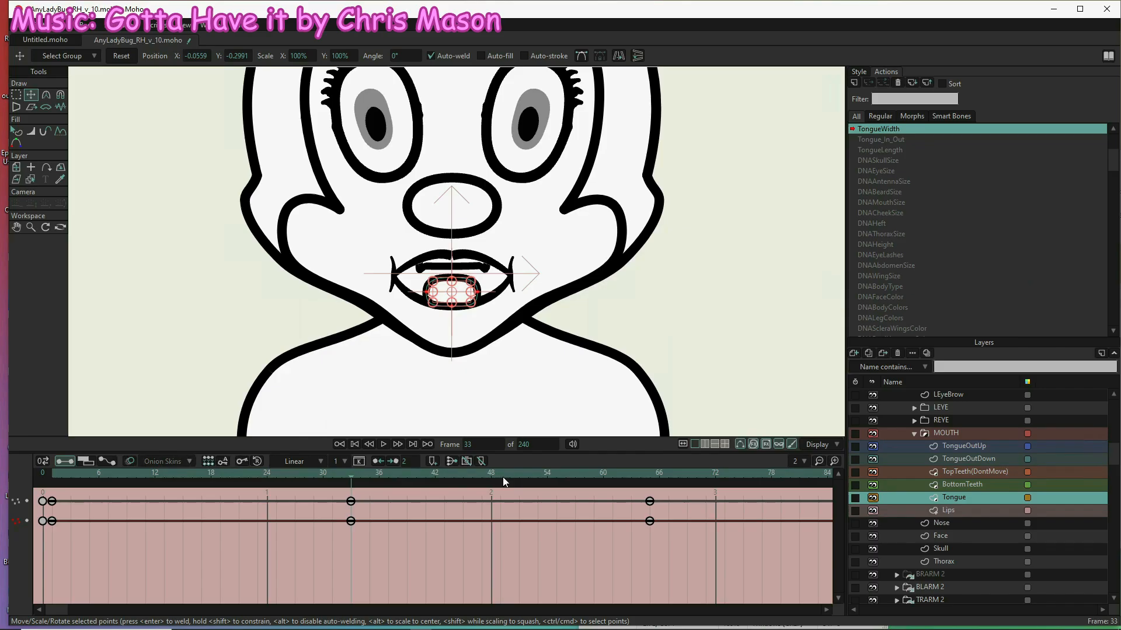
- Return to the AnyLadybug bone layer and select the Tongue_u_d control bone beside the character
{"action": "scroll", "coordinate": [1044, 456], "scroll_direction": "up", "scroll_amount": 2}
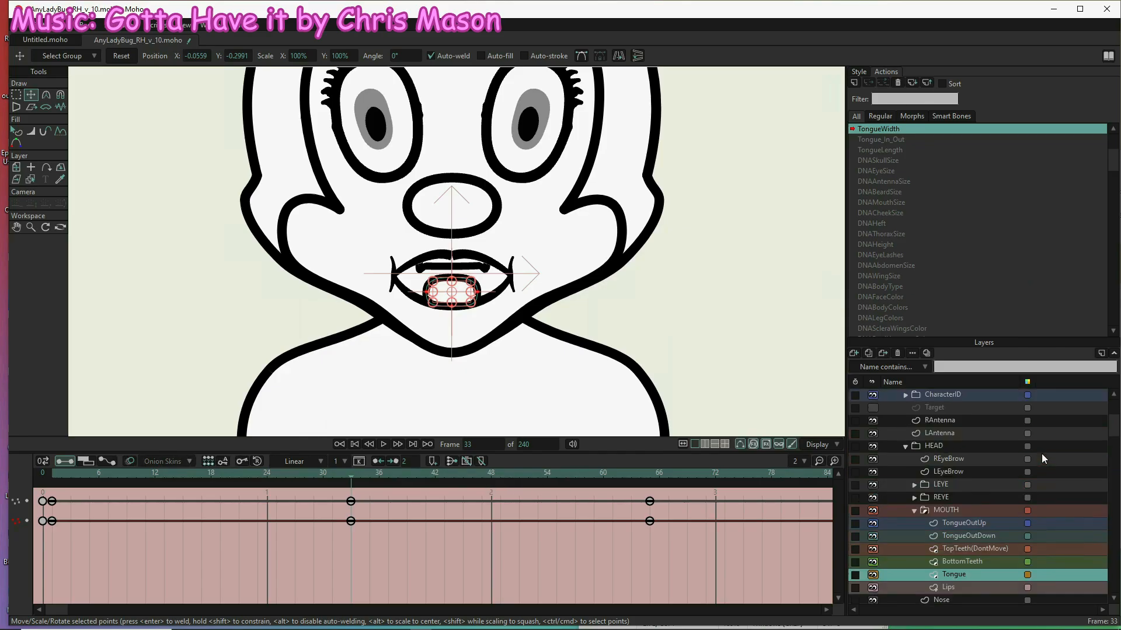
{"action": "scroll", "coordinate": [1036, 444], "scroll_direction": "up", "scroll_amount": 1}
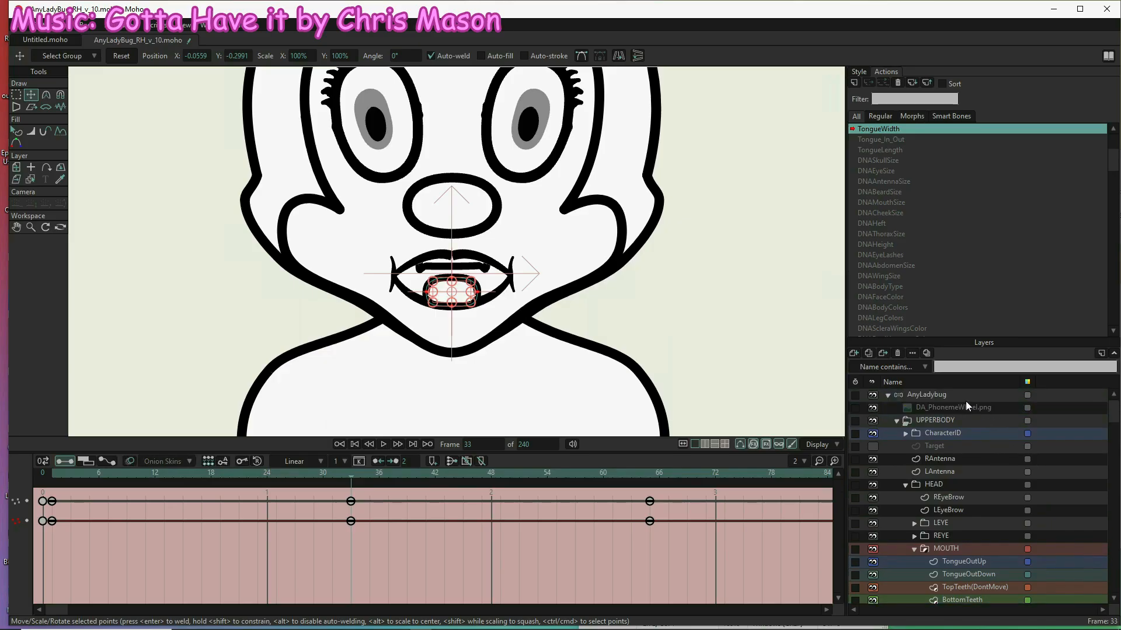
{"action": "left_click", "coordinate": [964, 398]}
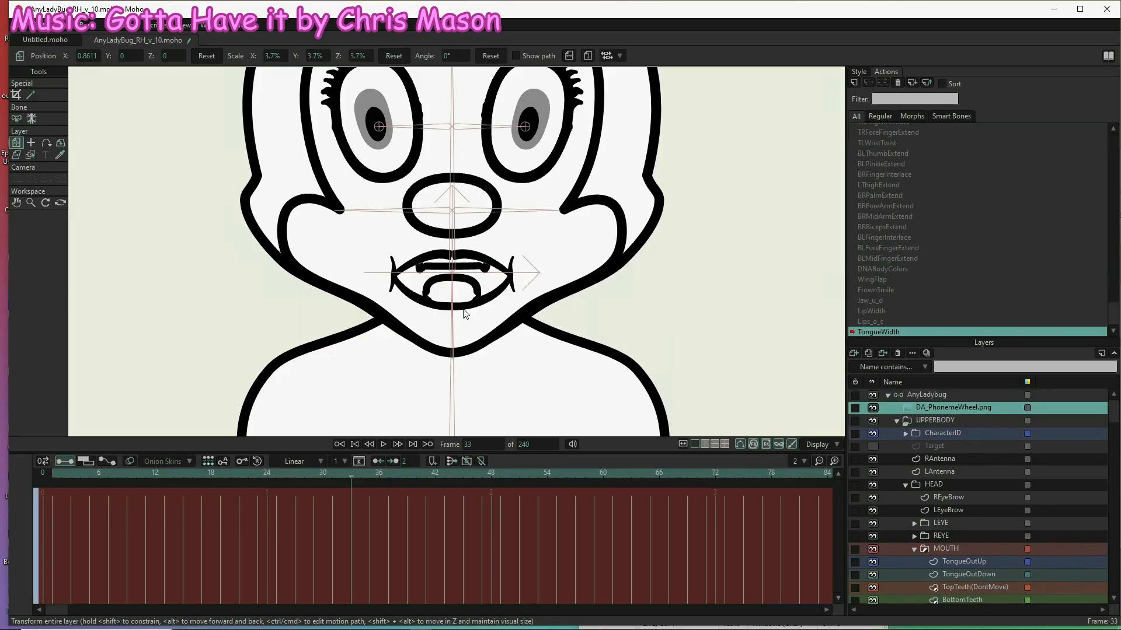
{"action": "scroll", "coordinate": [352, 292], "scroll_direction": "down", "scroll_amount": 8}
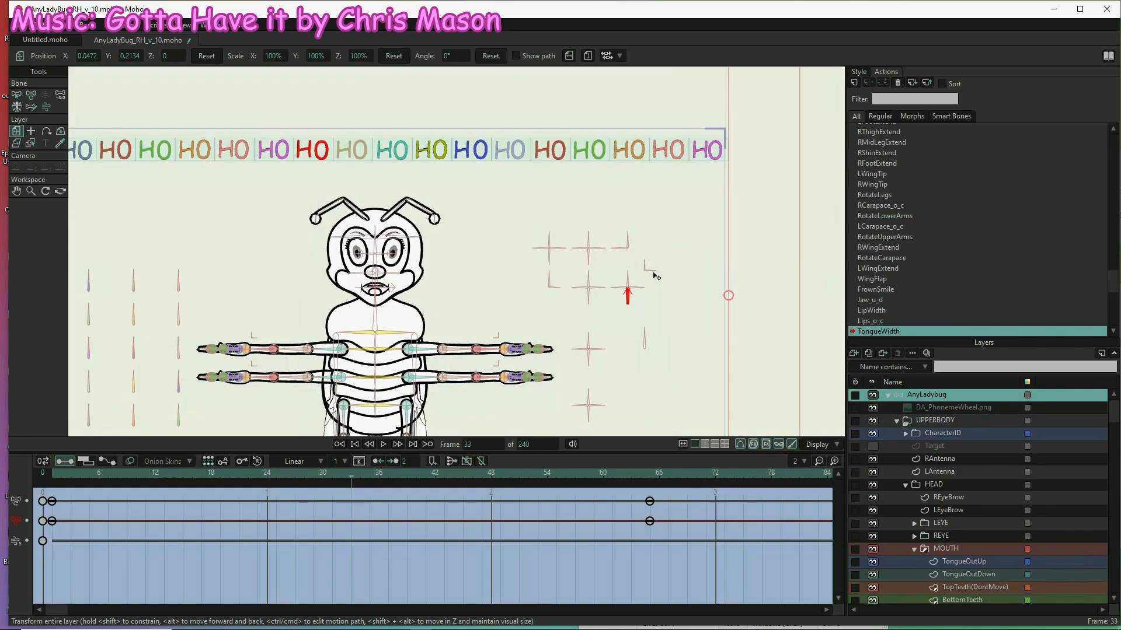
{"action": "left_click", "coordinate": [622, 289]}
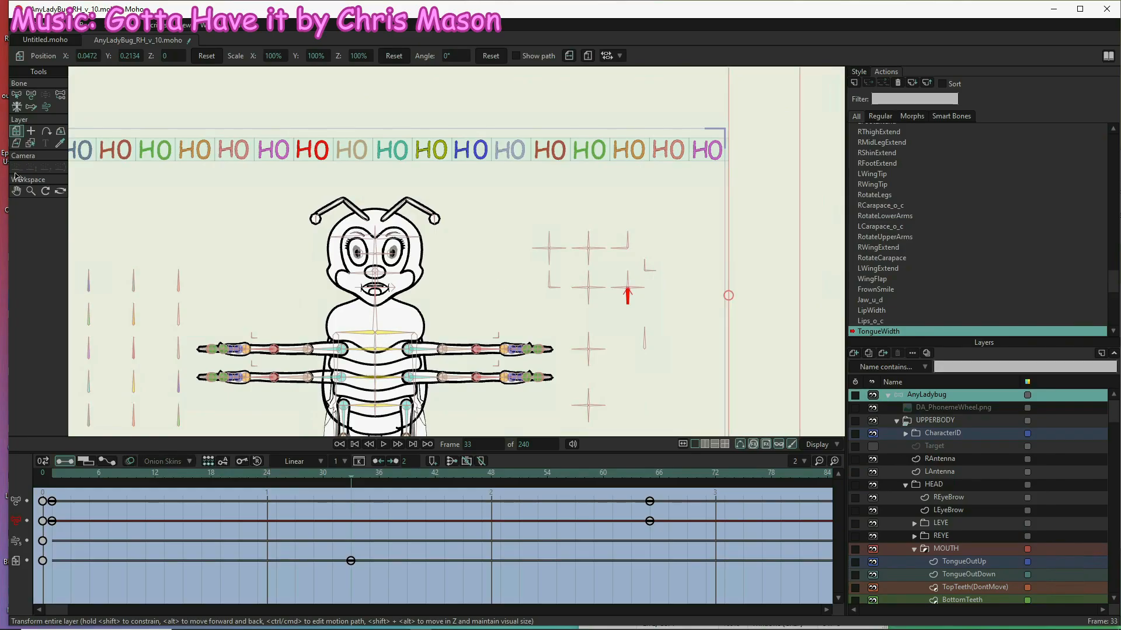
{"action": "left_click", "coordinate": [17, 95]}
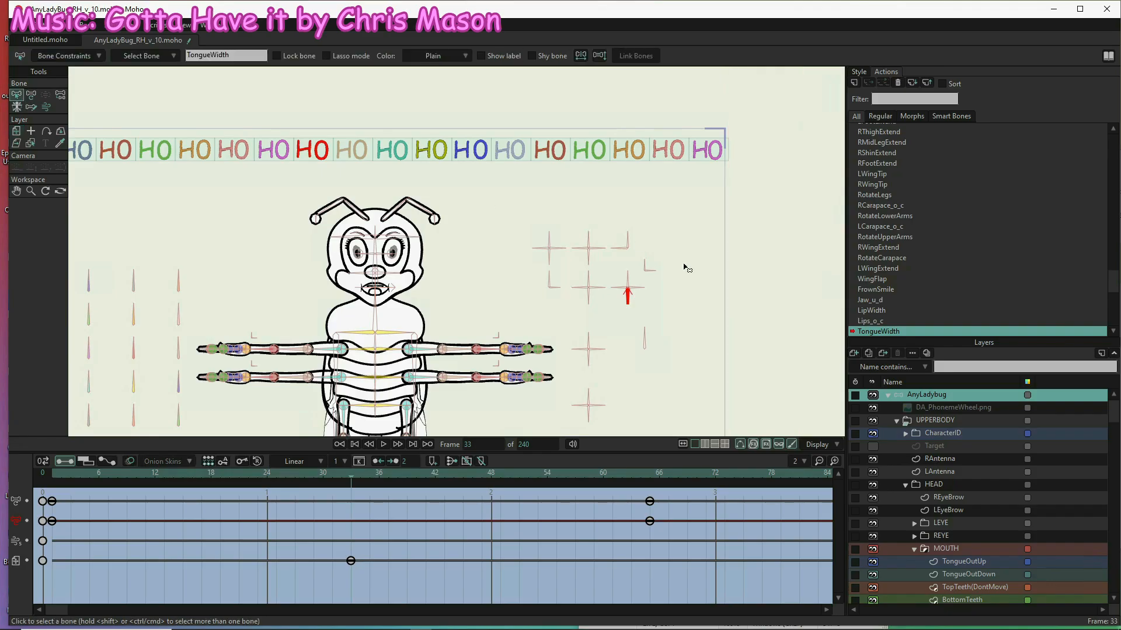
{"action": "left_click", "coordinate": [620, 289]}
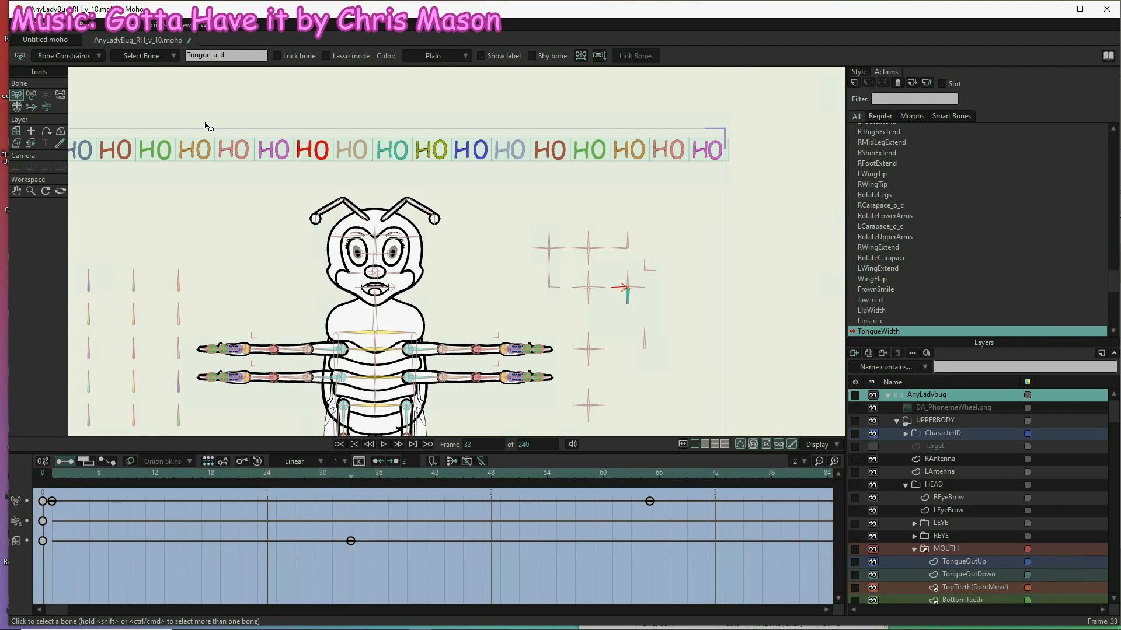
- Activate the Tongue_u_d smart bone action for editing
{"action": "scroll", "coordinate": [968, 261], "scroll_direction": "down", "scroll_amount": 2}
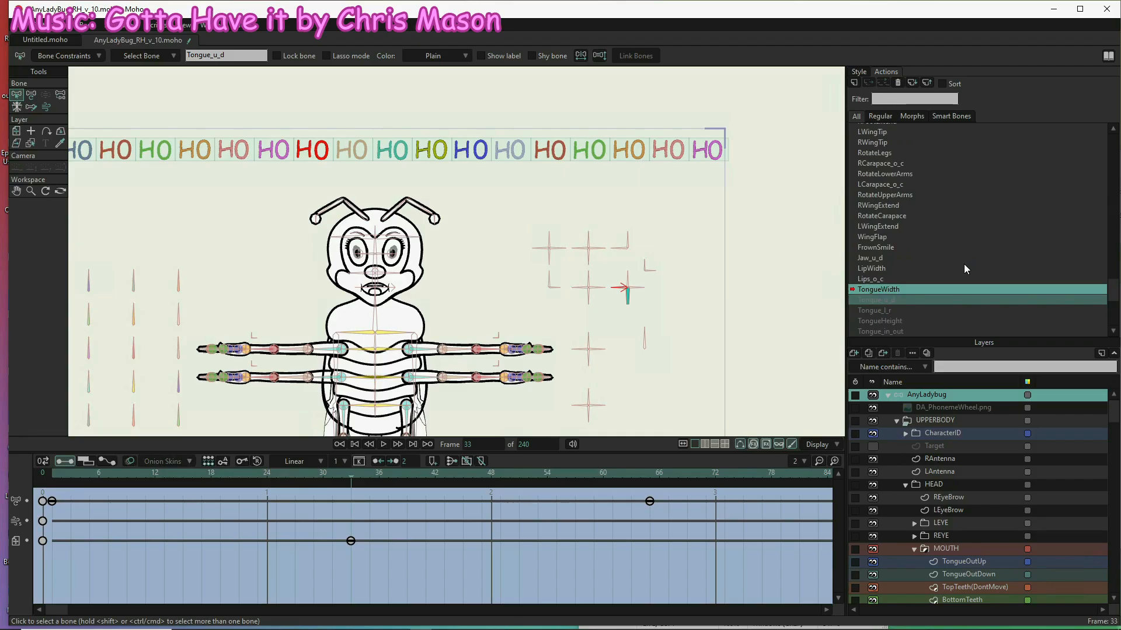
{"action": "scroll", "coordinate": [964, 269], "scroll_direction": "down", "scroll_amount": 1}
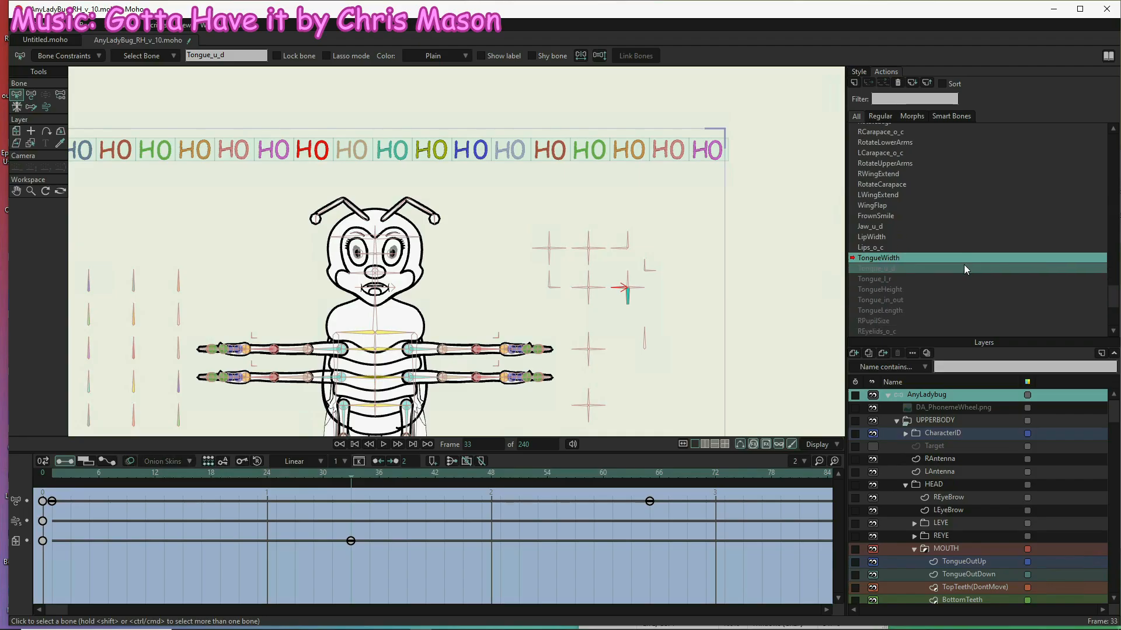
{"action": "left_click", "coordinate": [911, 269]}
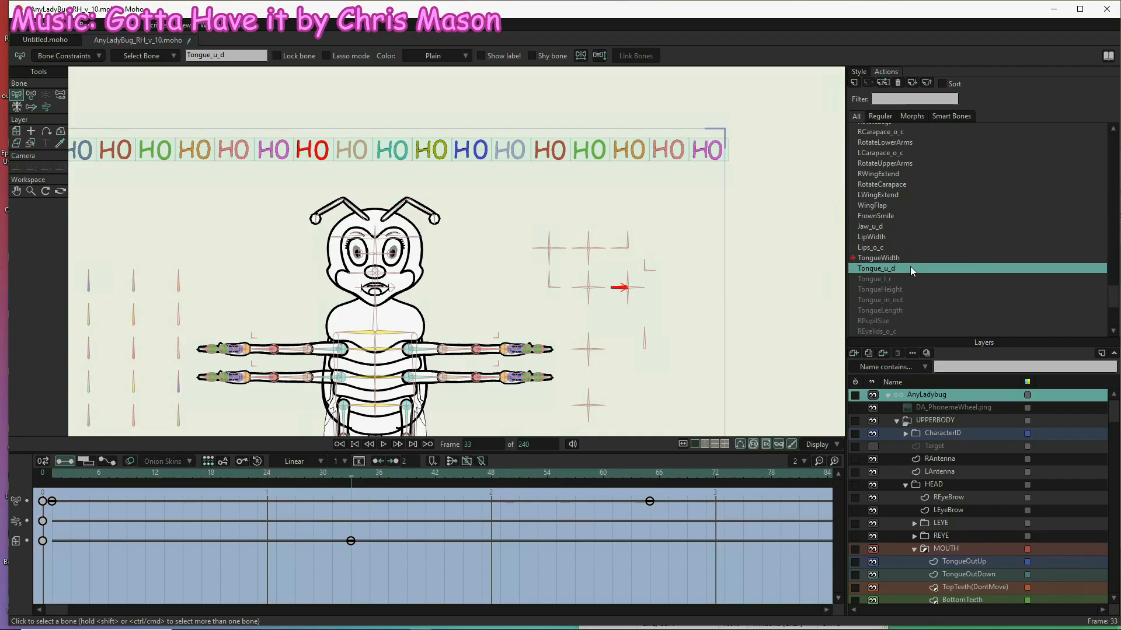
{"action": "double_click", "coordinate": [909, 268]}
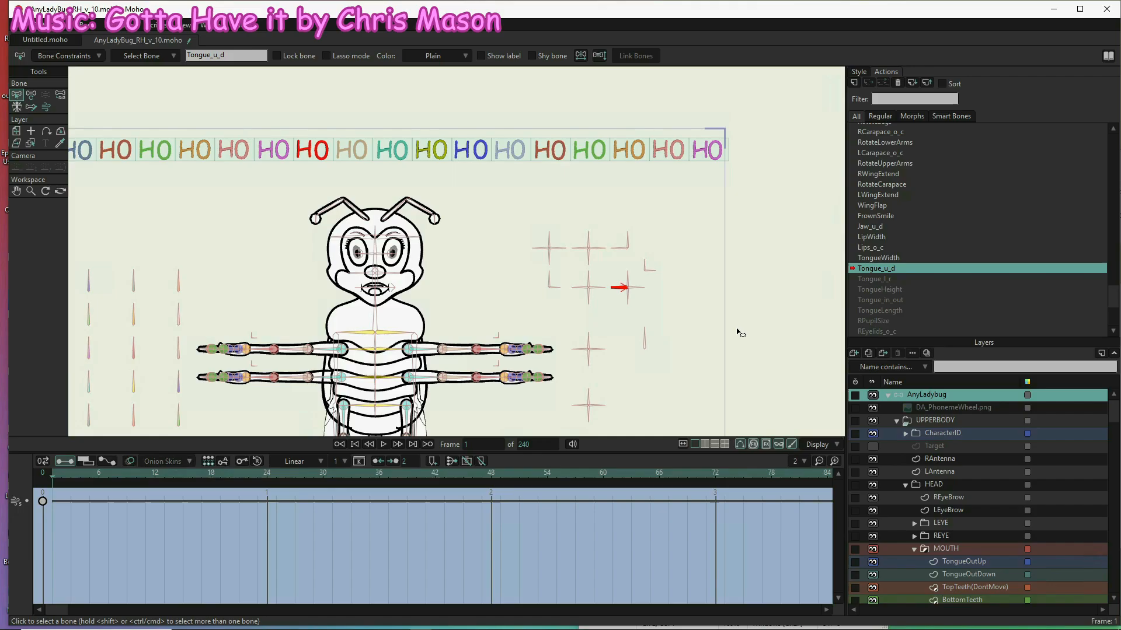
- Rotate the Tongue_u_d bone down to 212° at frame 1 and up to 148° at frame 65
{"action": "left_click", "coordinate": [31, 95]}
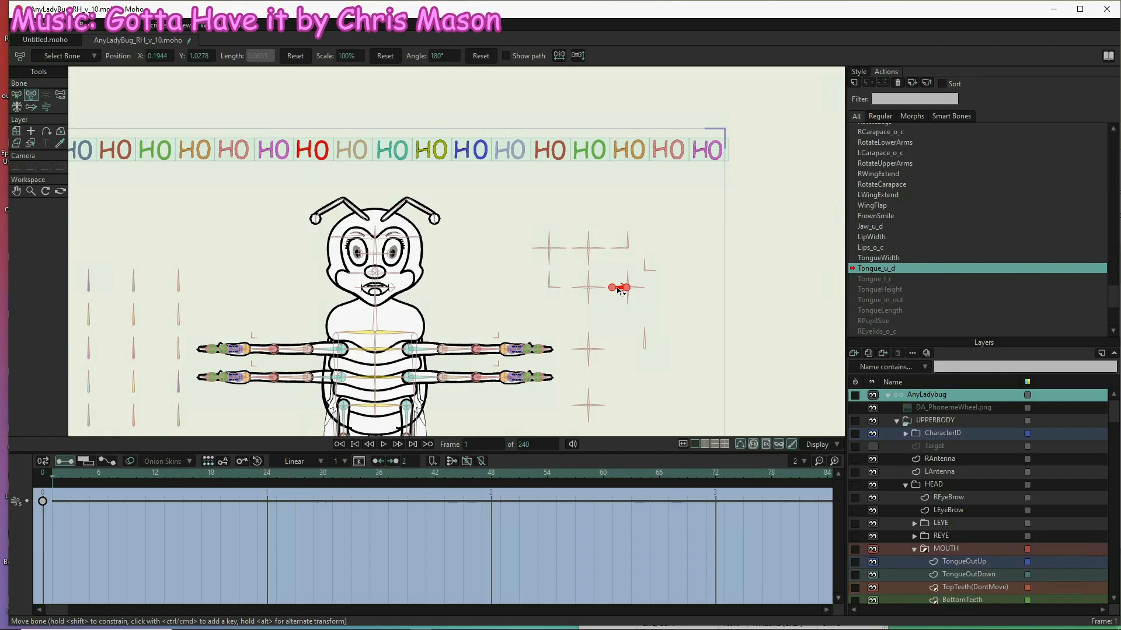
{"action": "left_click", "coordinate": [621, 309]}
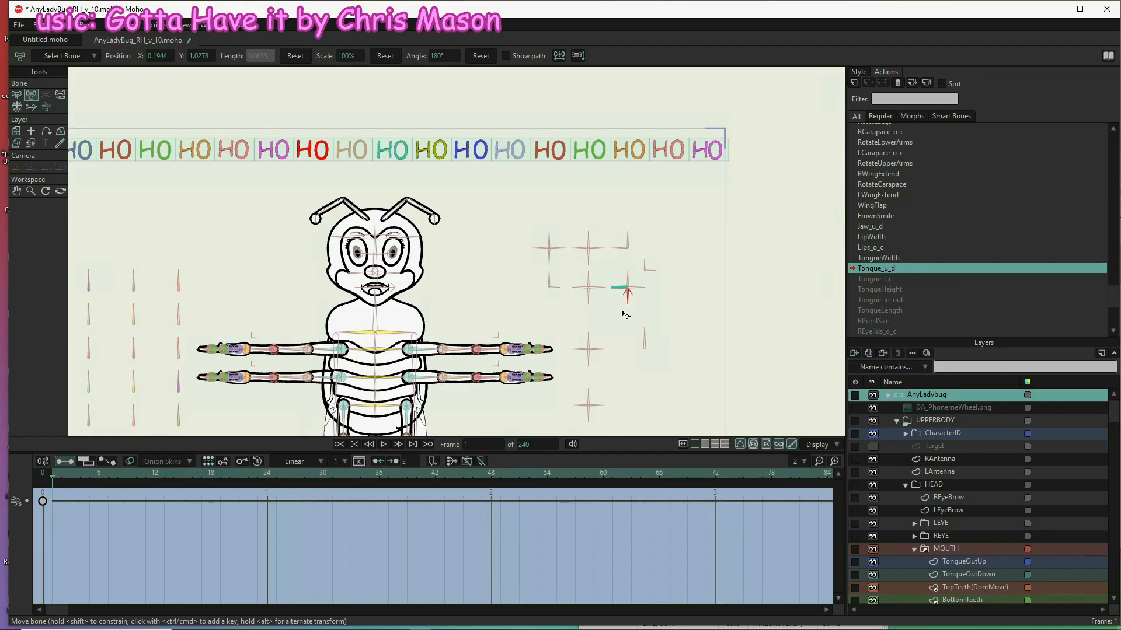
{"action": "scroll", "coordinate": [622, 311], "scroll_direction": "up", "scroll_amount": 2}
{"action": "scroll", "coordinate": [622, 301], "scroll_direction": "up", "scroll_amount": 3}
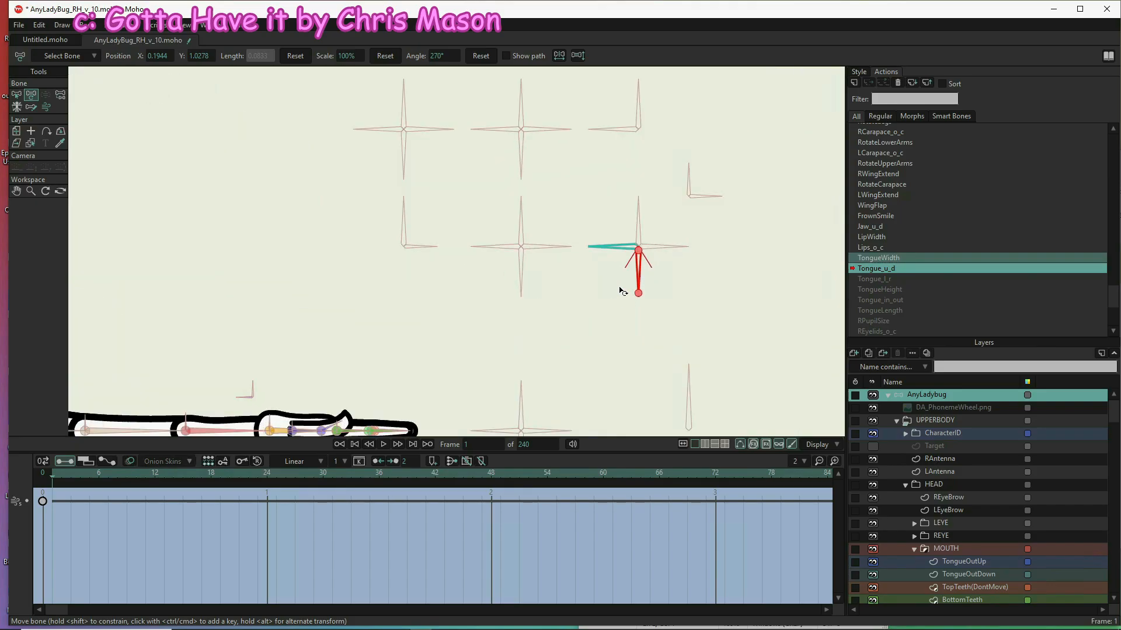
{"action": "left_click_drag", "start_coordinate": [623, 251], "coordinate": [619, 321]}
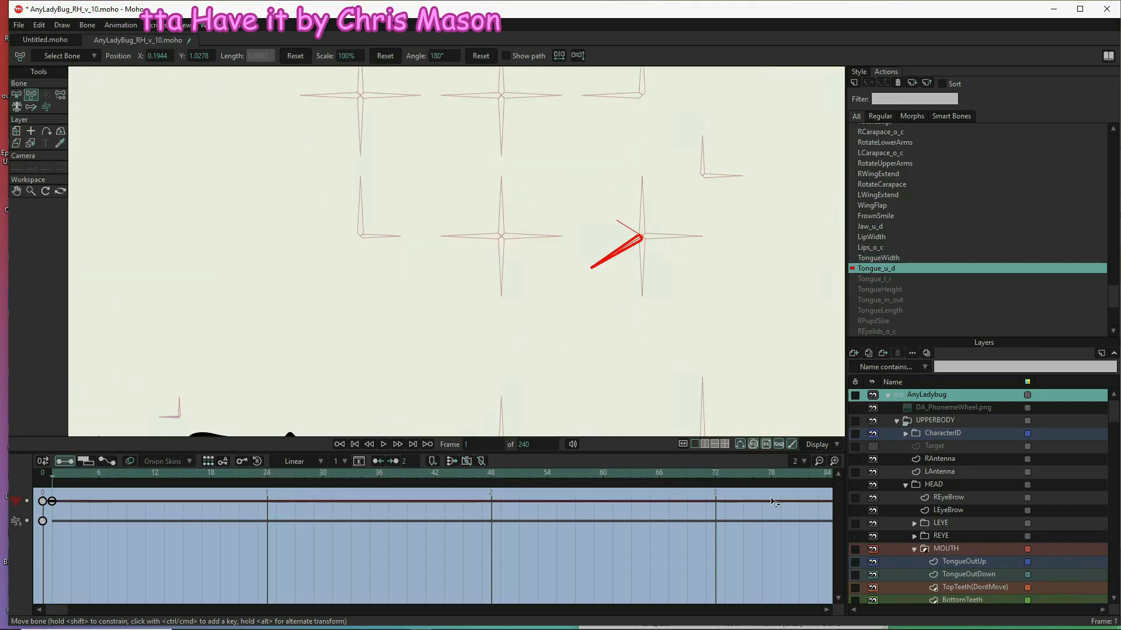
{"action": "left_click", "coordinate": [650, 480]}
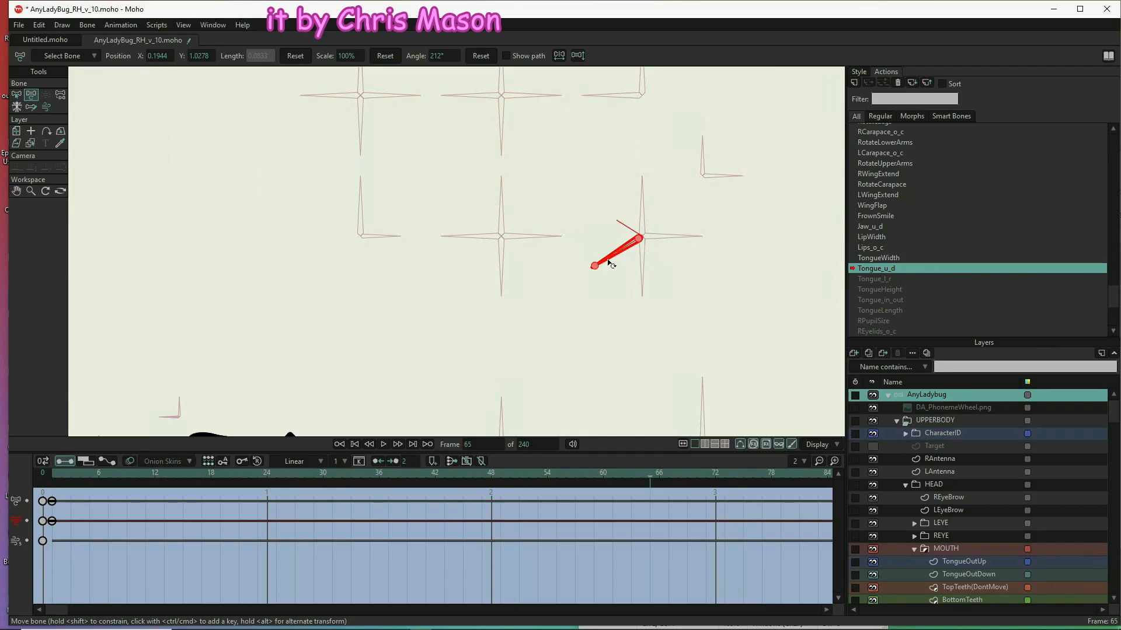
{"action": "left_click", "coordinate": [609, 165], "text": "ctrl"}
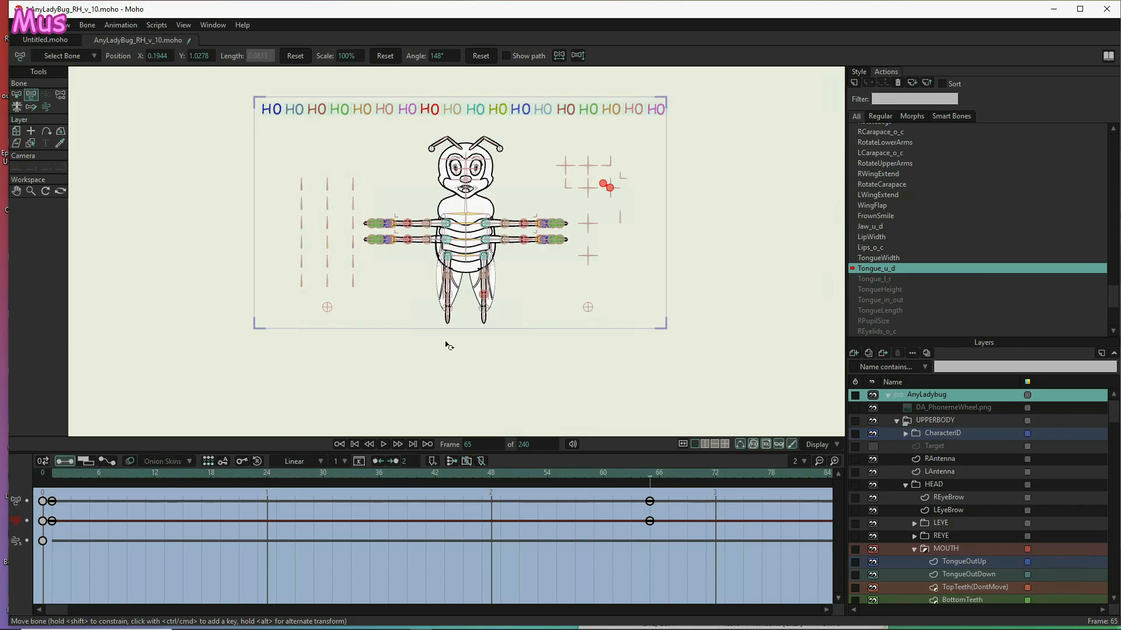
- Move the whole Tongue layer straight up over the upper lip at frame 65, to a Y position of about 0.0457
{"action": "scroll", "coordinate": [937, 390], "scroll_direction": "down", "scroll_amount": 3}
{"action": "left_click", "coordinate": [954, 501]}
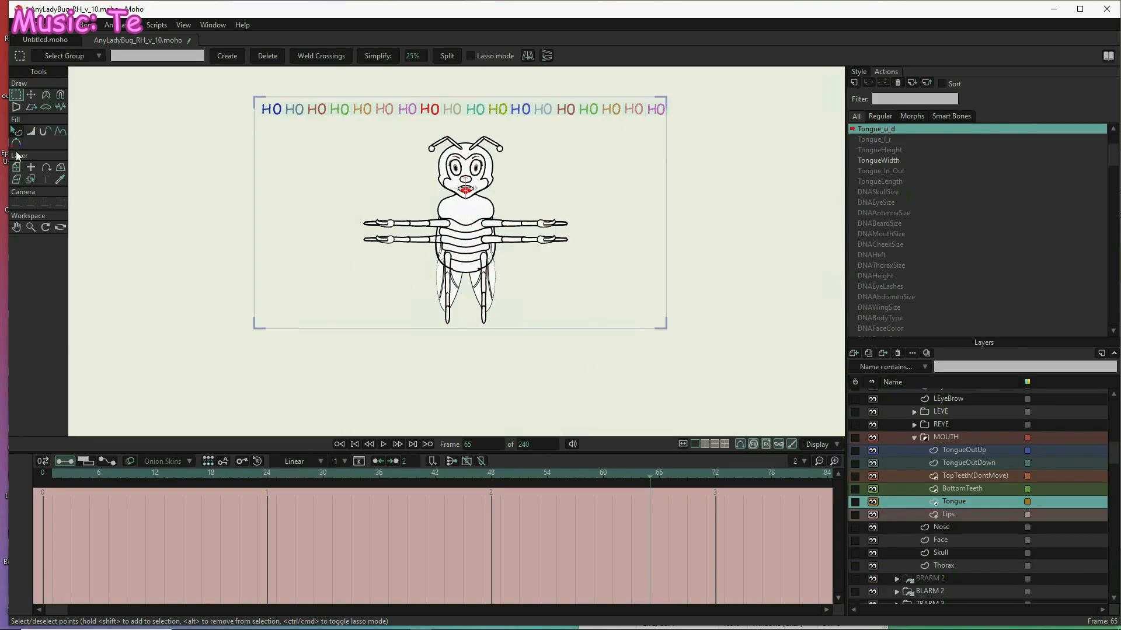
{"action": "left_click", "coordinate": [16, 167]}
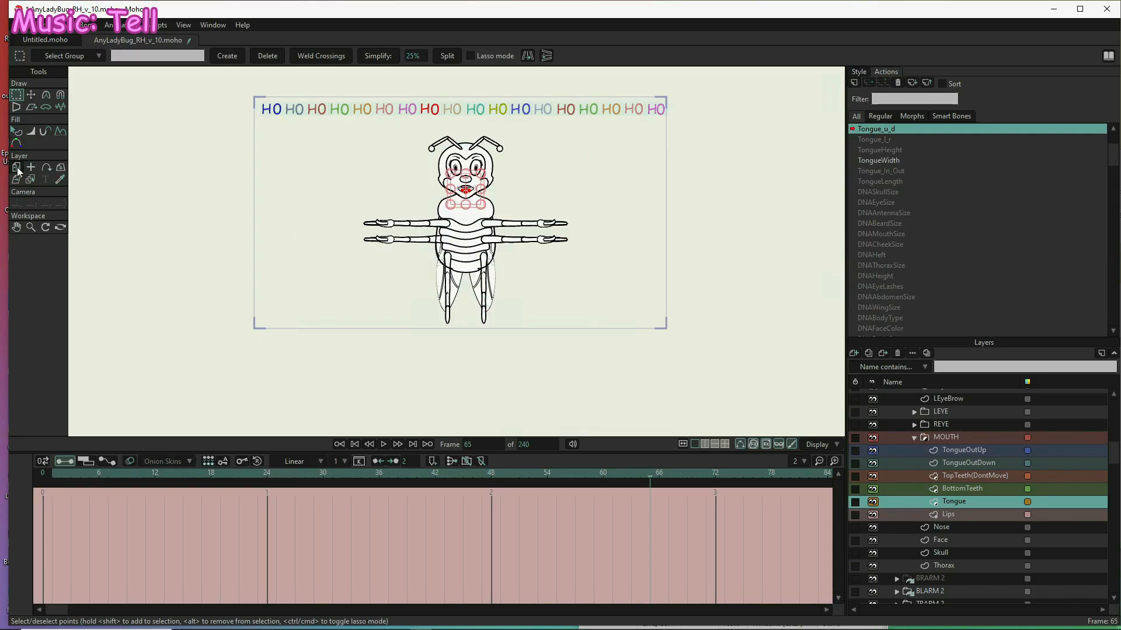
{"action": "scroll", "coordinate": [461, 181], "scroll_direction": "up", "scroll_amount": 5}
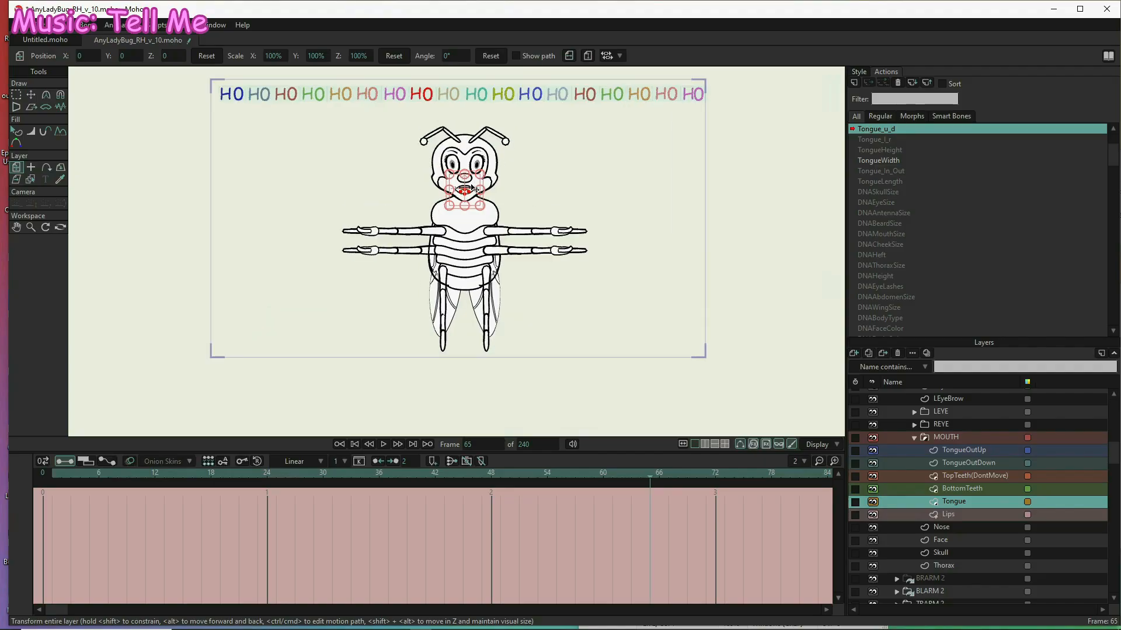
{"action": "scroll", "coordinate": [461, 181], "scroll_direction": "up", "scroll_amount": 5}
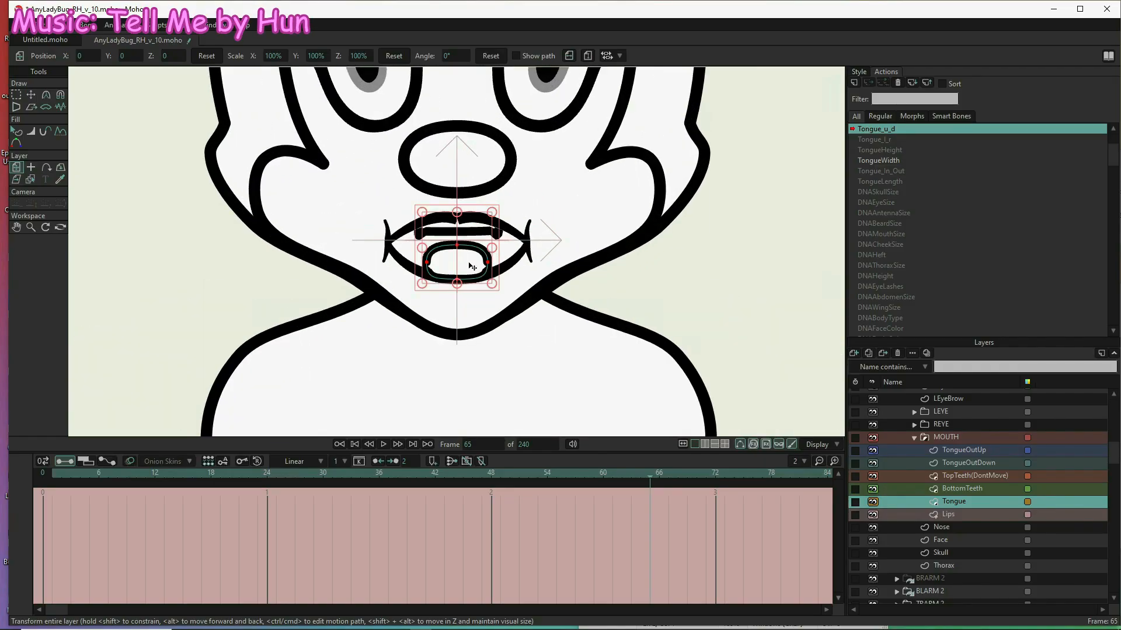
{"action": "left_click_drag", "start_coordinate": [472, 266], "coordinate": [475, 220]}
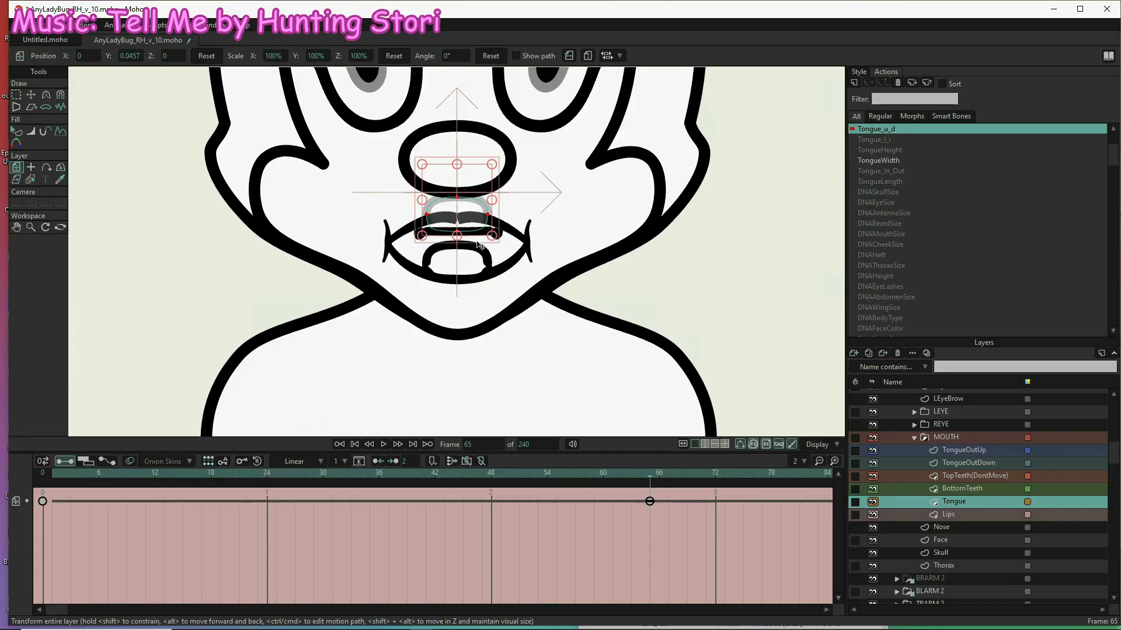
- Move the TongueOutDown layer straight up at frame 65 to line up with the raised tongue's lower edge
{"action": "left_click", "coordinate": [969, 463]}
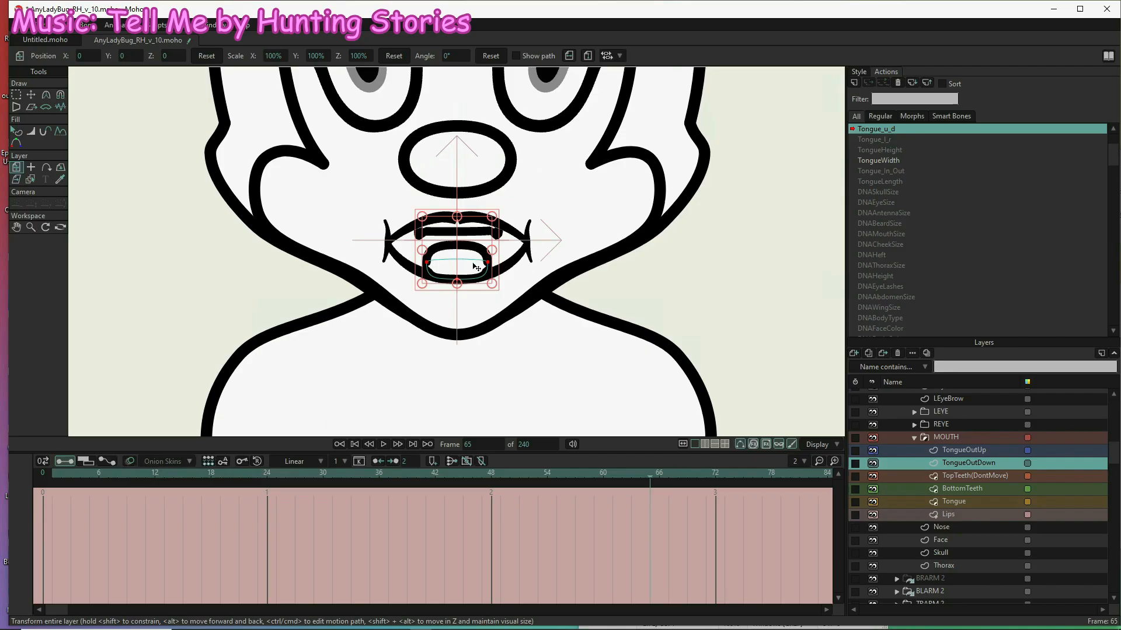
{"action": "left_click_drag", "start_coordinate": [474, 261], "coordinate": [477, 217]}
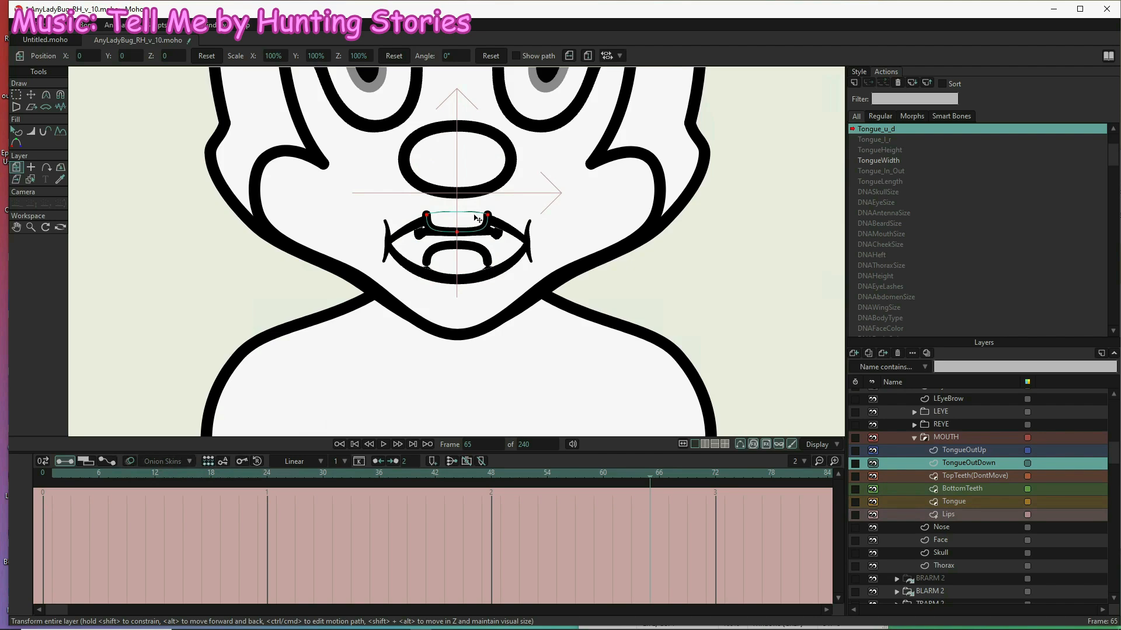
{"action": "left_click_drag", "start_coordinate": [477, 218], "coordinate": [477, 218]}
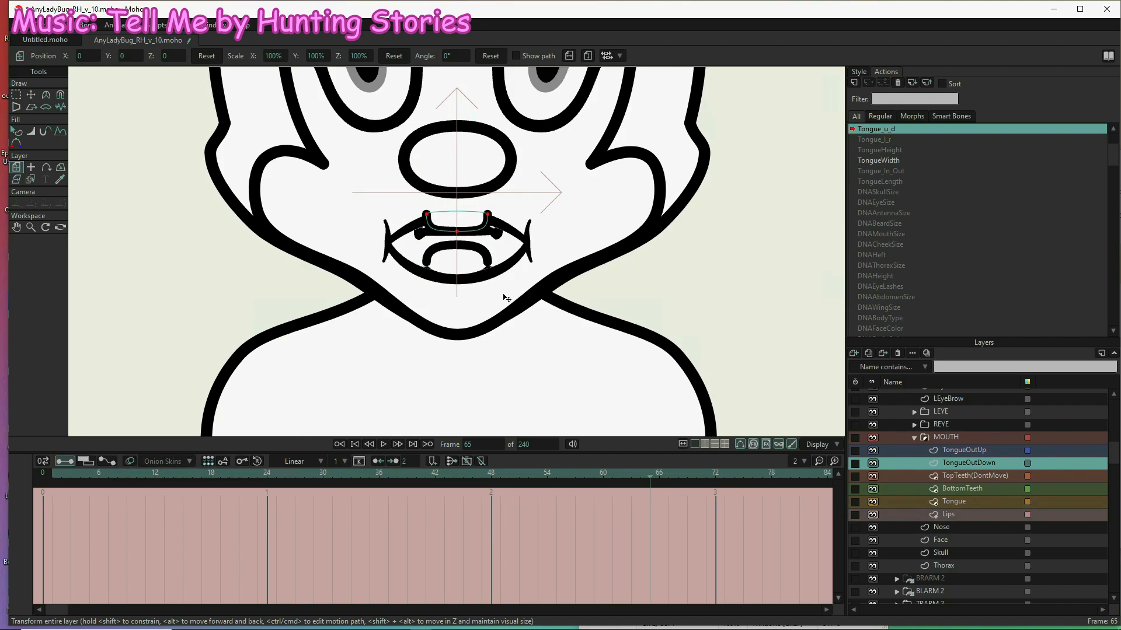
- Move the TongueOutUp layer straight up at frame 65 to match the raised tongue's upper outline
{"action": "left_click", "coordinate": [978, 450]}
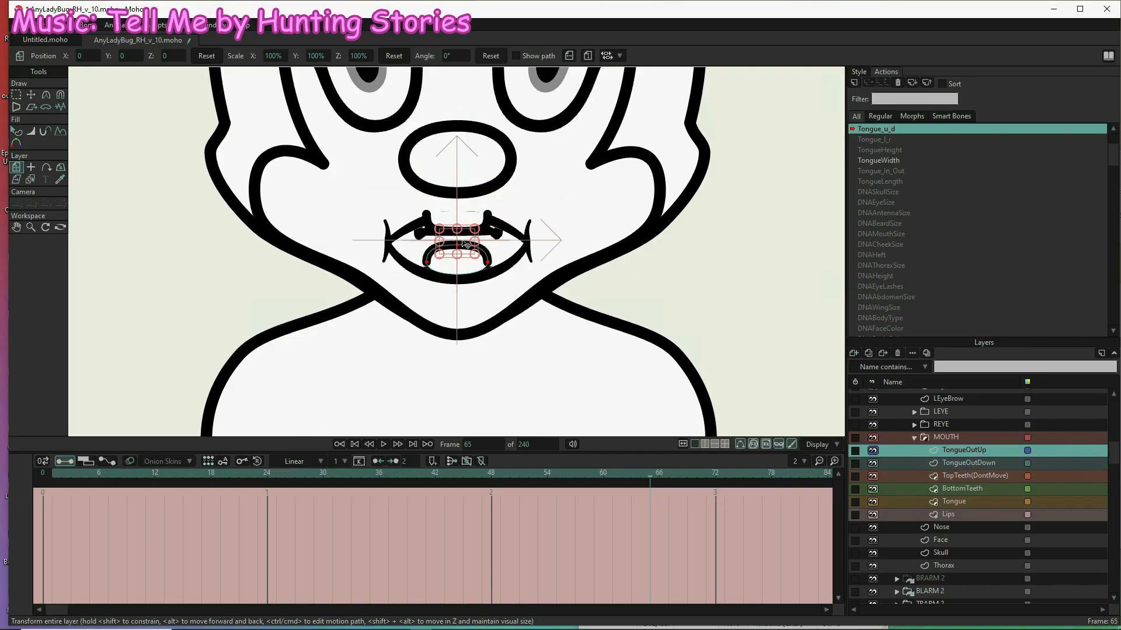
{"action": "left_click_drag", "start_coordinate": [467, 244], "coordinate": [466, 209]}
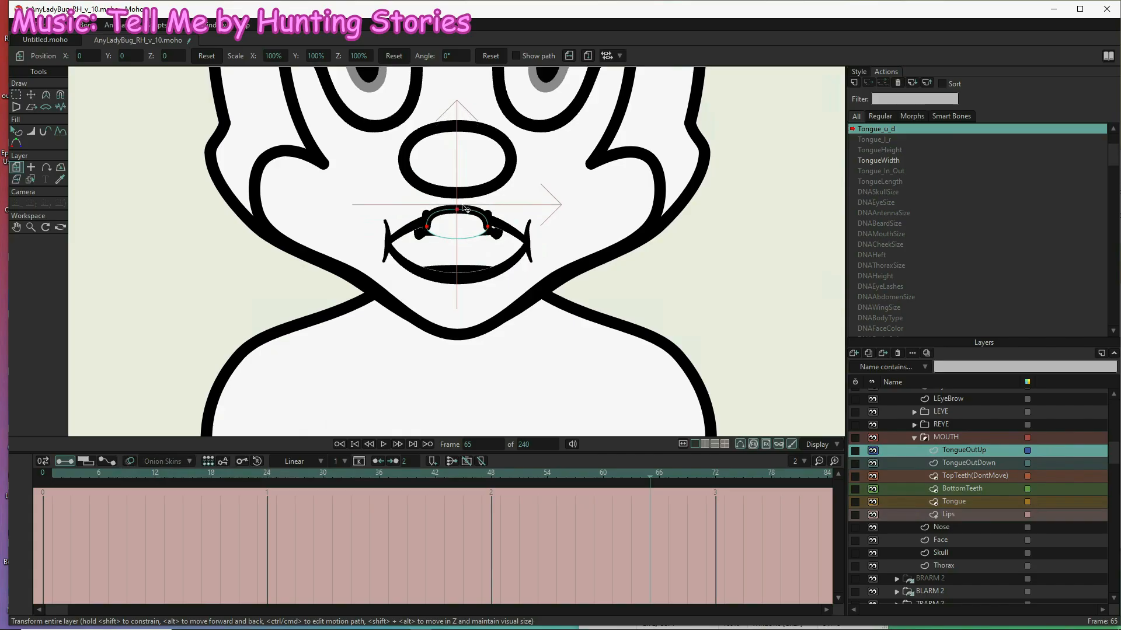
{"action": "key", "text": "ctrl+z"}
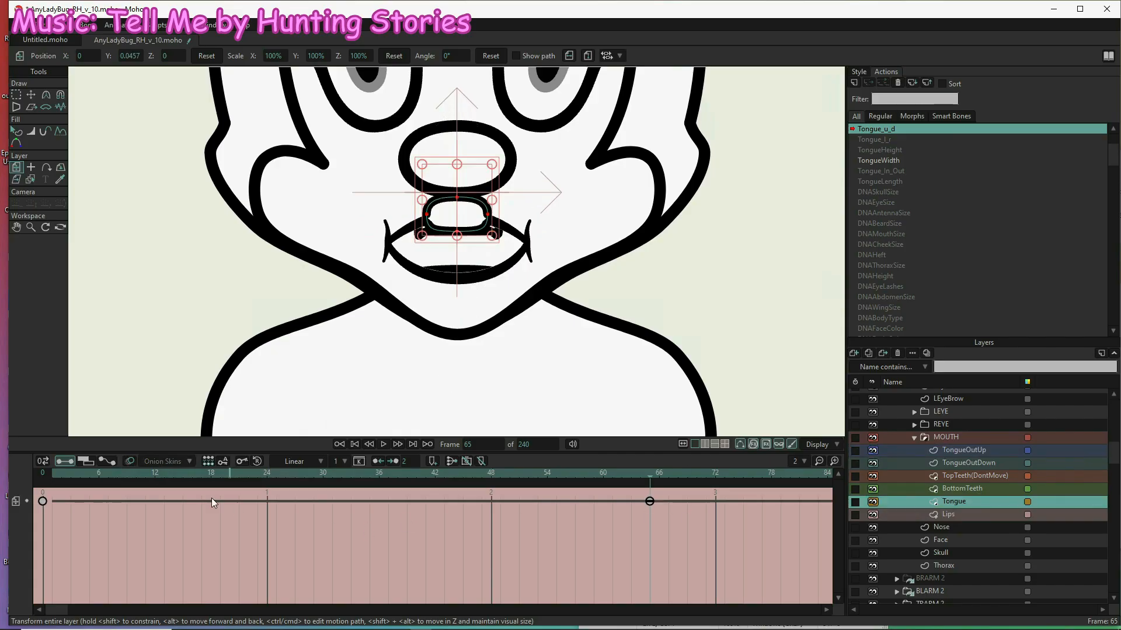
- At frame 1, move the Tongue layer straight down onto the chin, to Y about -0.0585, and TongueOutDown down to Y about -0.0535
{"action": "left_click", "coordinate": [51, 478]}
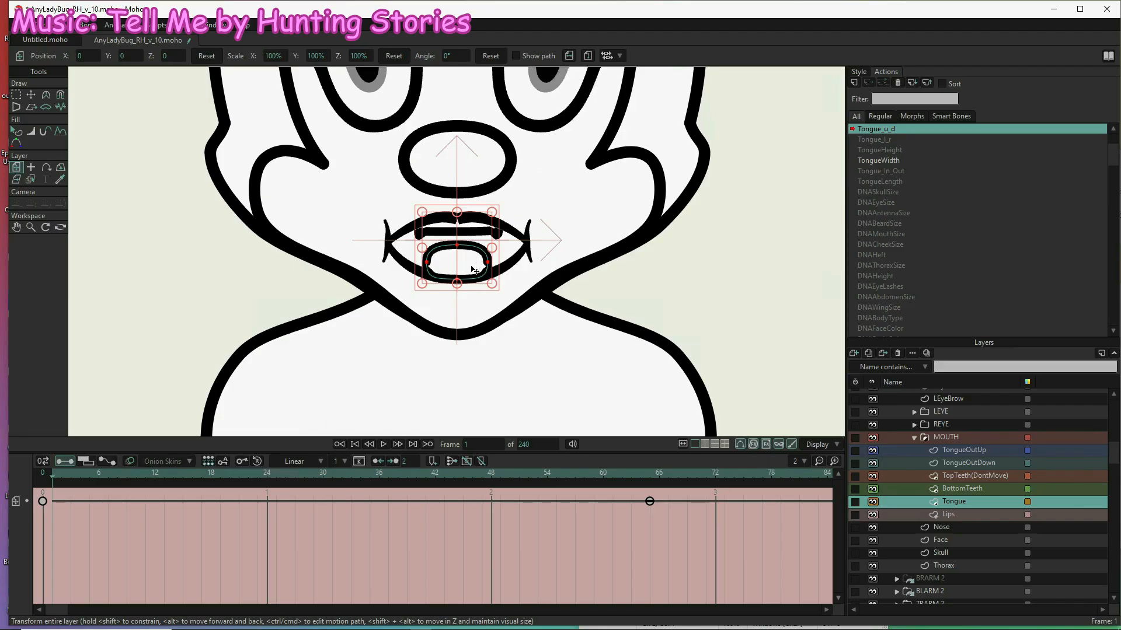
{"action": "left_click_drag", "start_coordinate": [474, 269], "coordinate": [471, 332]}
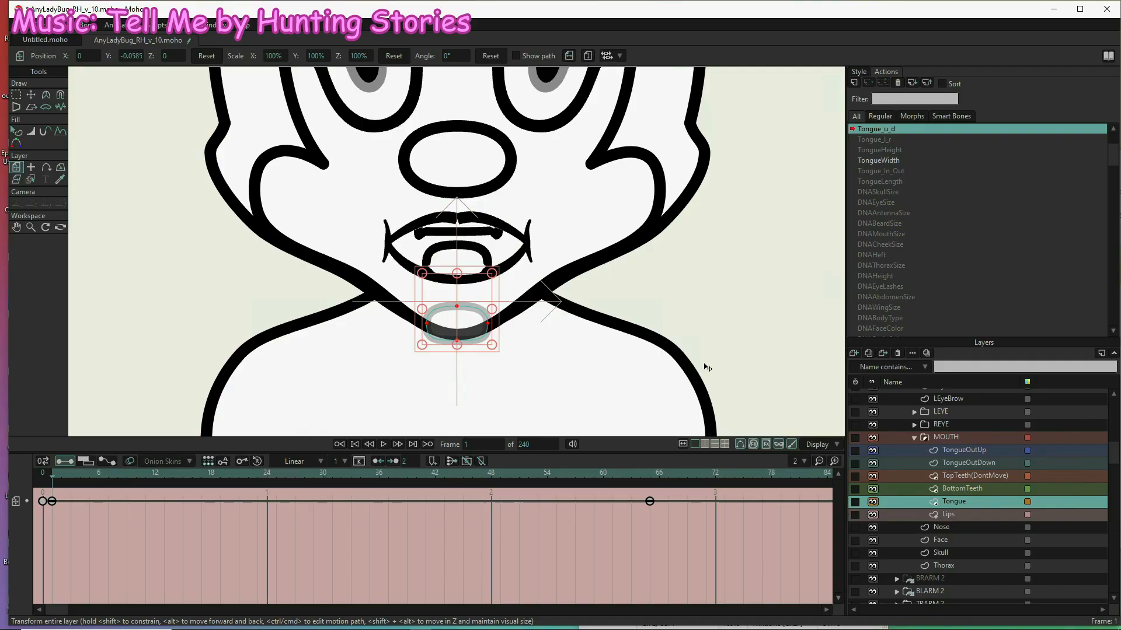
{"action": "left_click", "coordinate": [969, 463]}
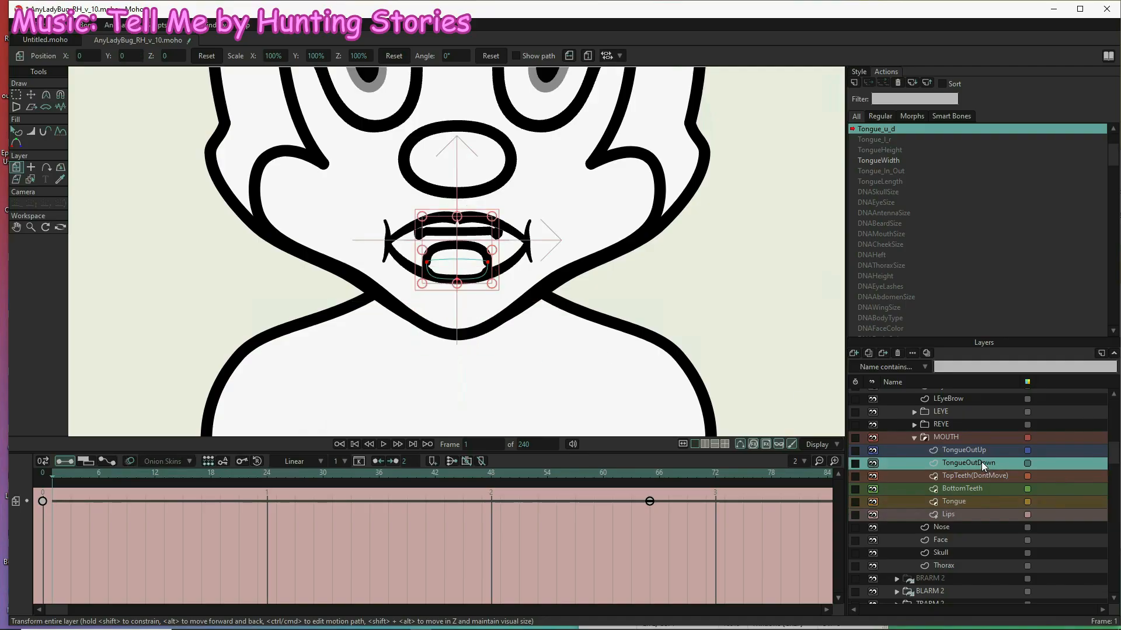
{"action": "left_click_drag", "start_coordinate": [465, 278], "coordinate": [461, 327]}
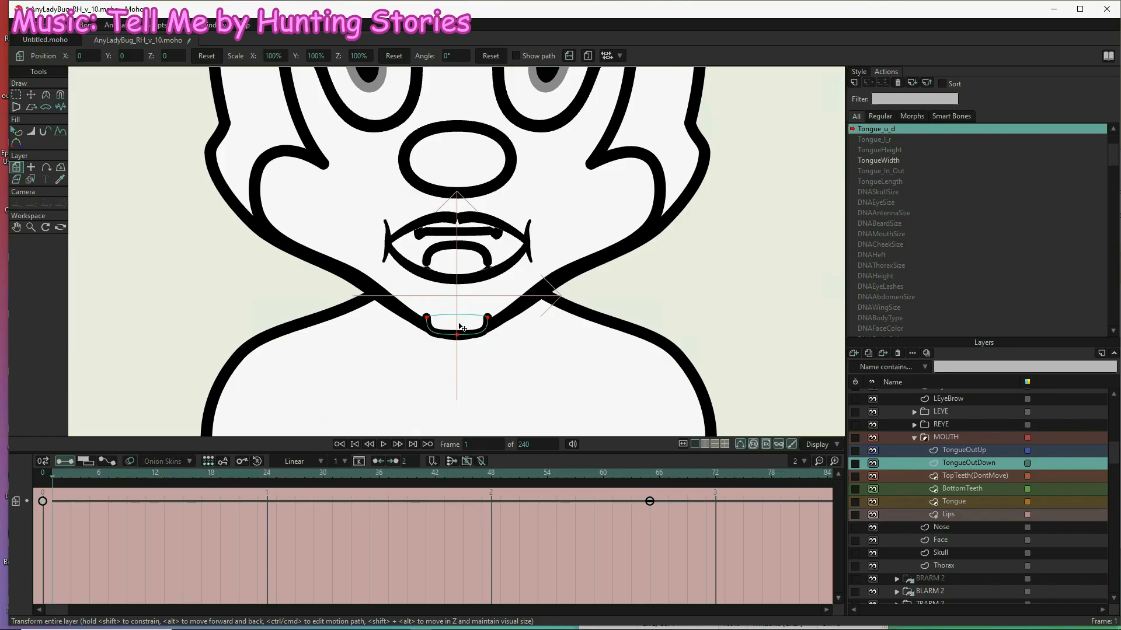
{"action": "left_click_drag", "start_coordinate": [459, 323], "coordinate": [459, 328]}
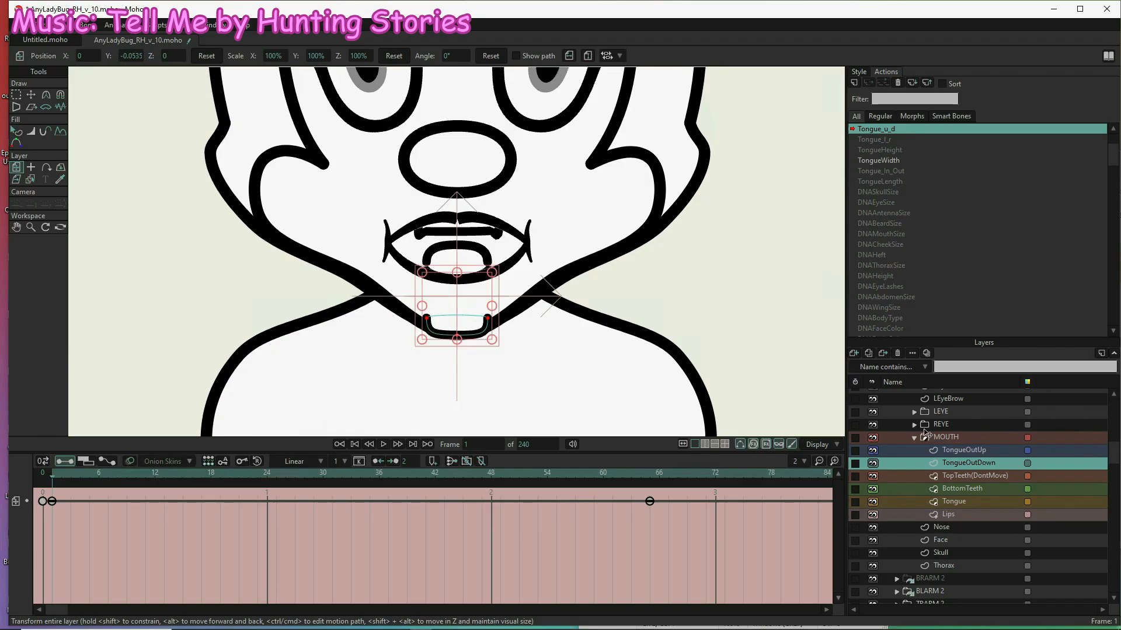
- Fine-tune the TongueOutDown layer's height at frame 1 to match the Tongue layer's lower outline, at a Y position of about -0.0591
{"action": "left_click", "coordinate": [970, 504]}
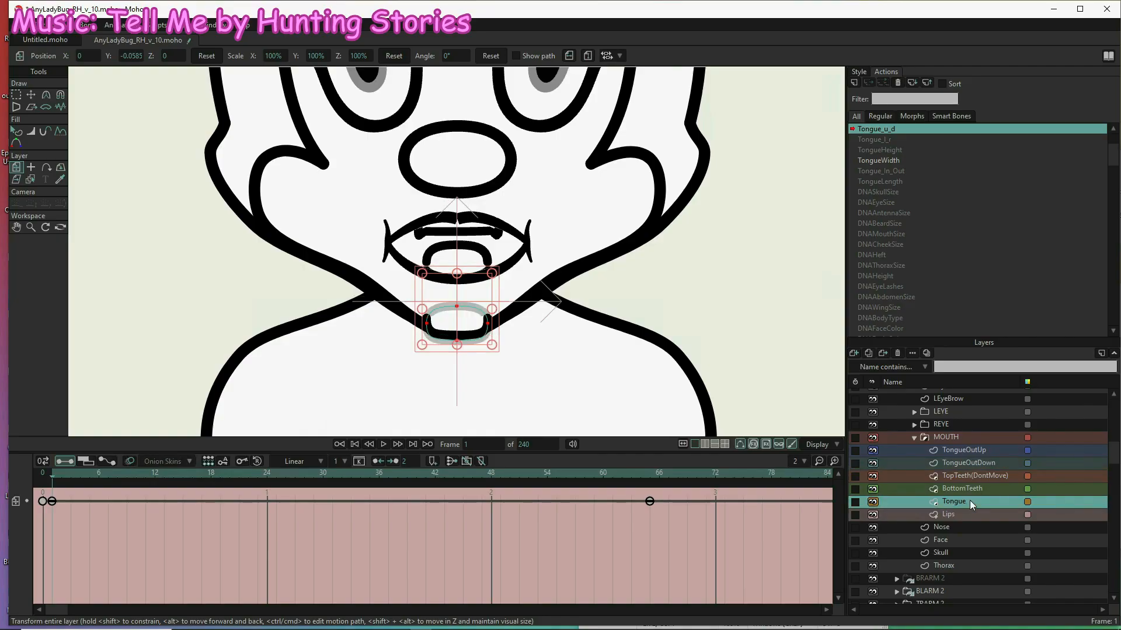
{"action": "left_click", "coordinate": [968, 461]}
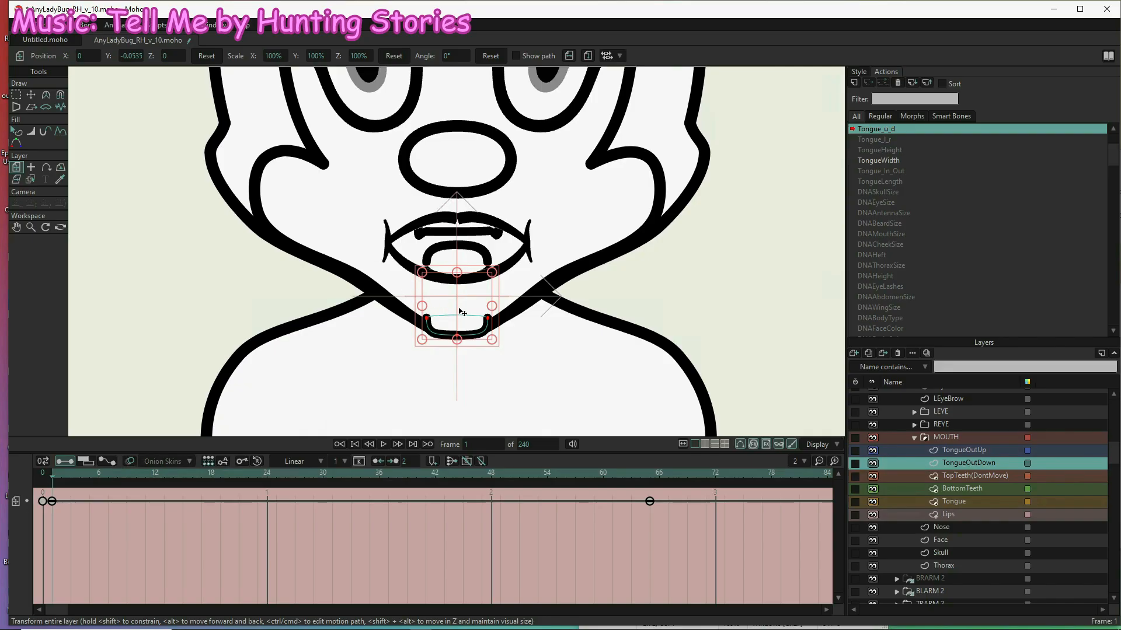
{"action": "left_click_drag", "start_coordinate": [468, 316], "coordinate": [469, 325]}
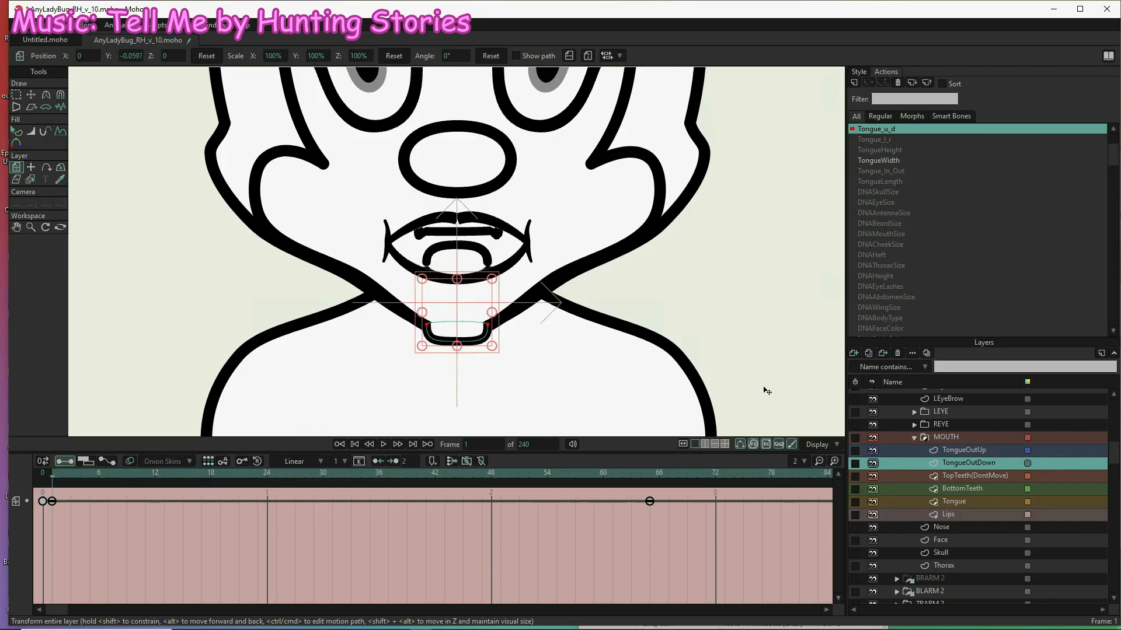
{"action": "left_click", "coordinate": [973, 502]}
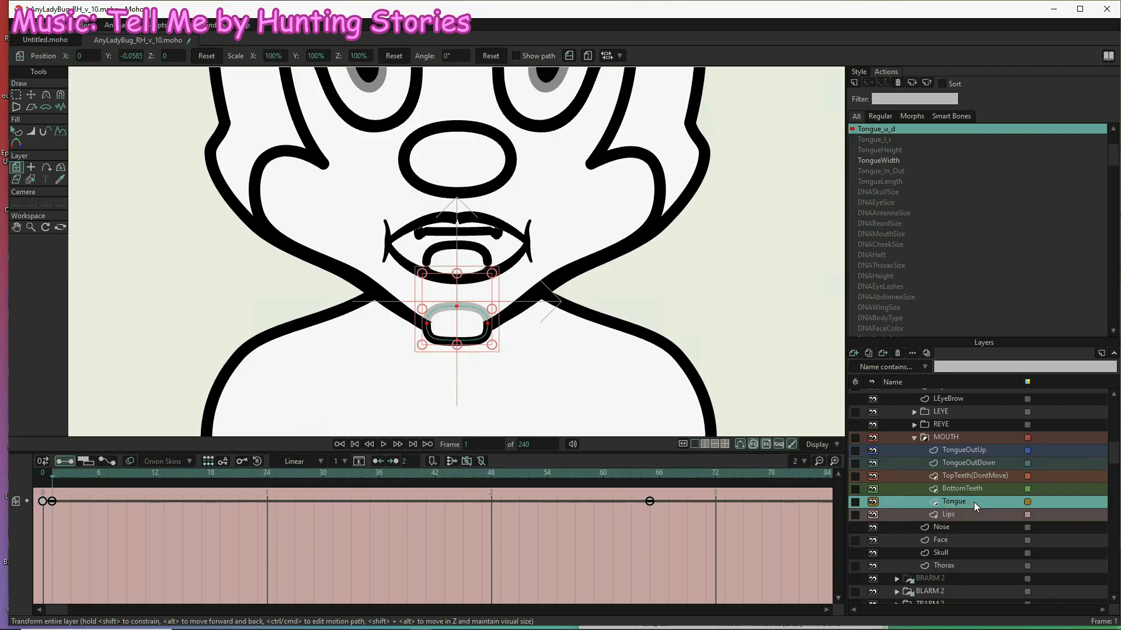
{"action": "left_click", "coordinate": [961, 462]}
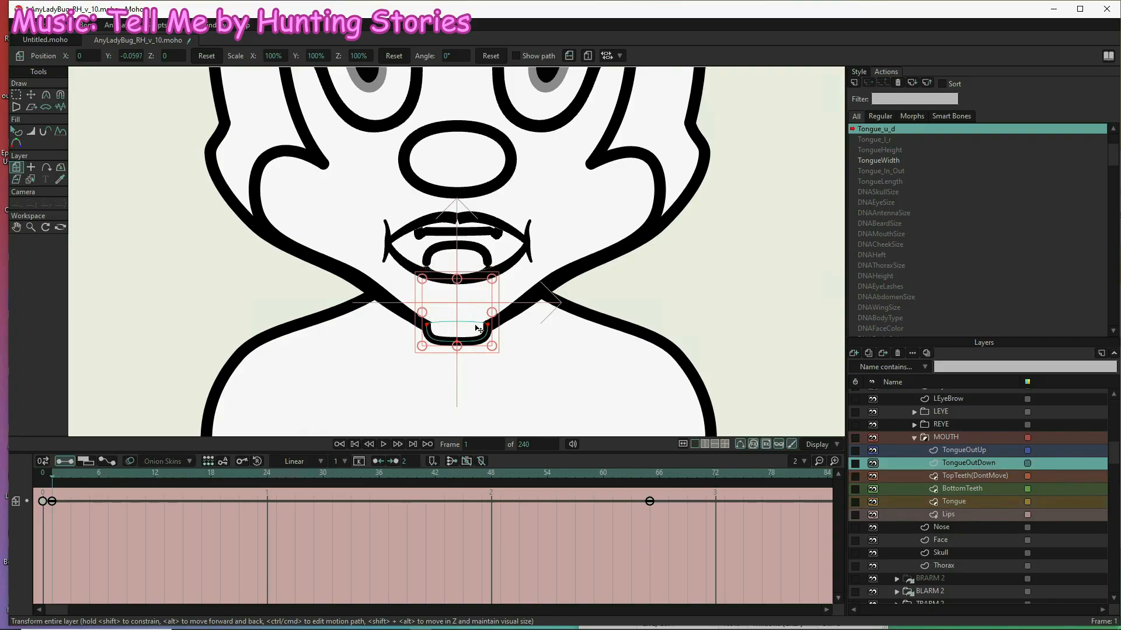
{"action": "left_click_drag", "start_coordinate": [468, 327], "coordinate": [467, 327]}
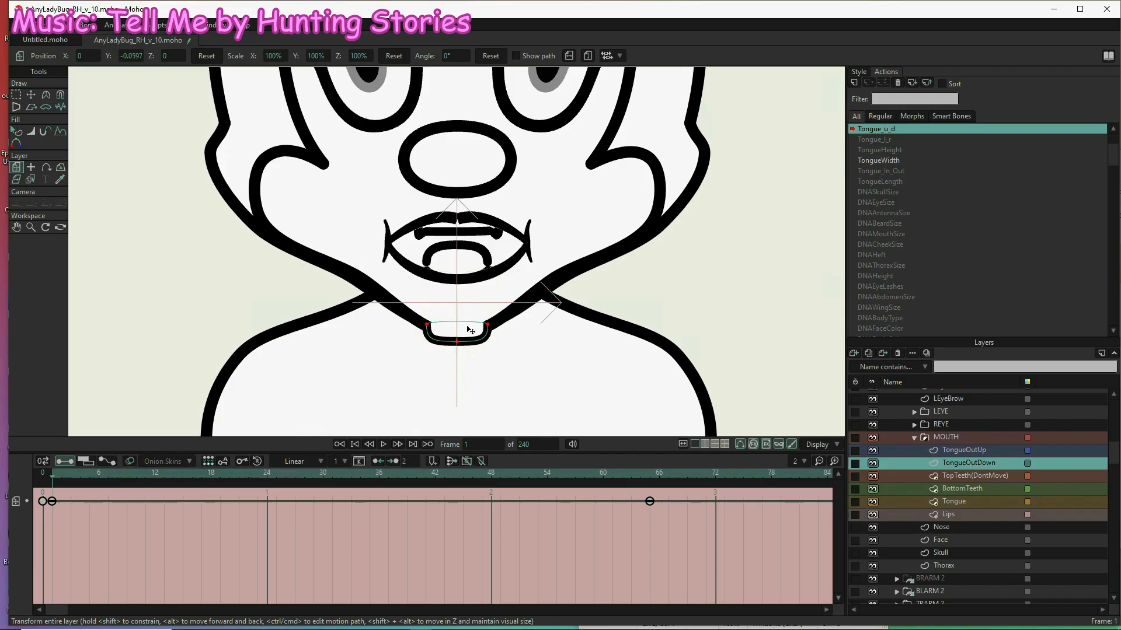
{"action": "left_click_drag", "start_coordinate": [470, 329], "coordinate": [471, 330]}
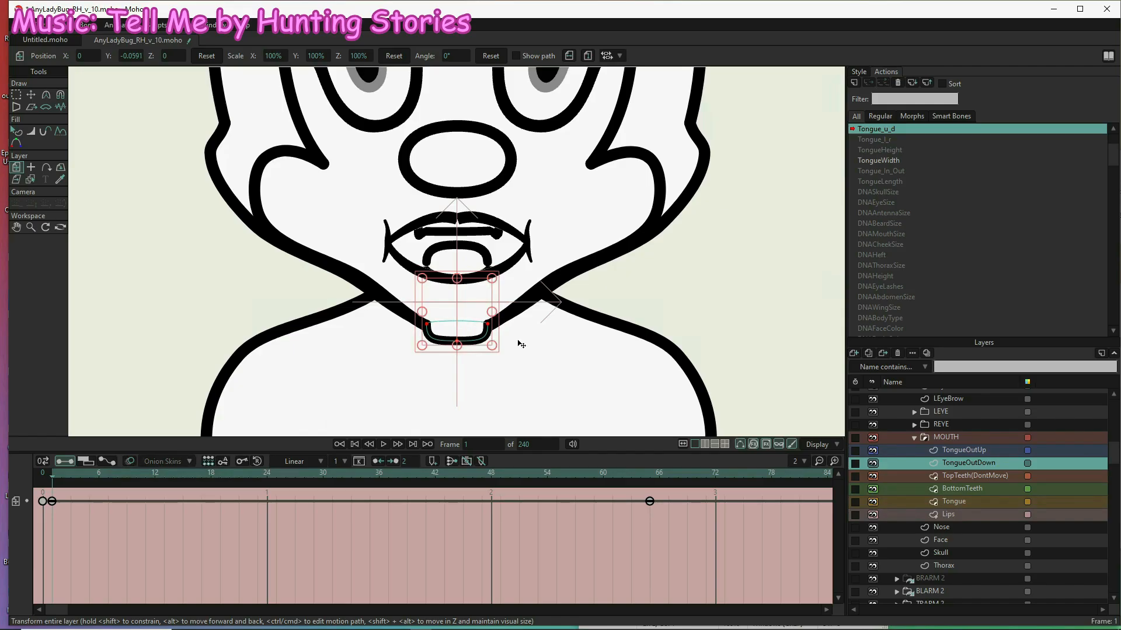
- Move the TongueOutUp layer straight down at frame 1 onto the lowered tongue's upper outline, to a Y position of about -0.0597
{"action": "left_click", "coordinate": [980, 450]}
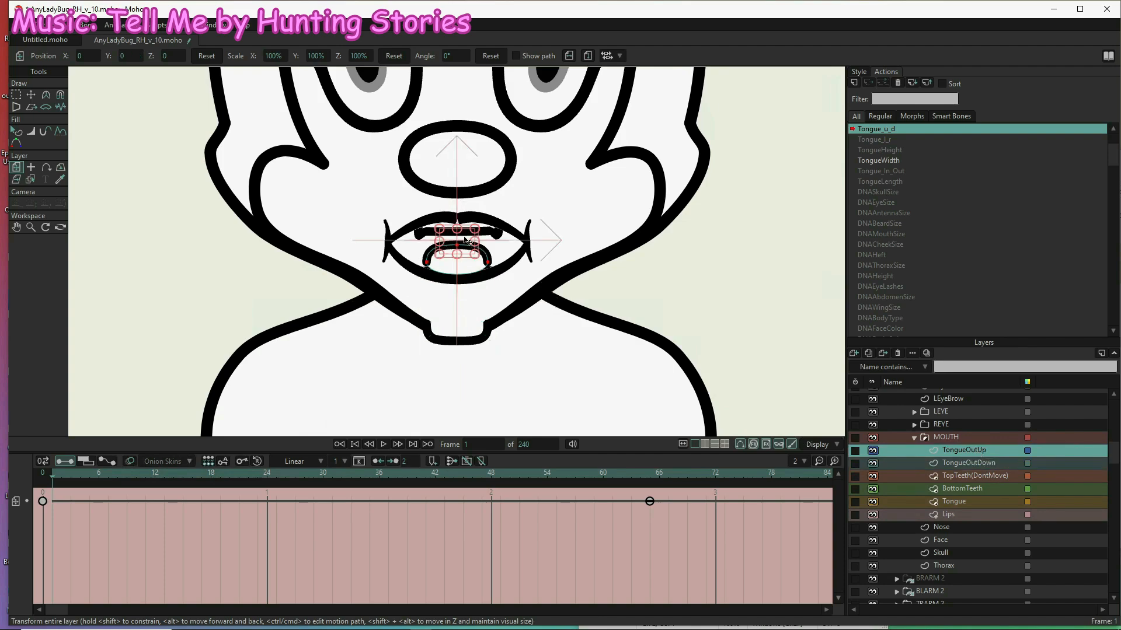
{"action": "left_click_drag", "start_coordinate": [470, 242], "coordinate": [464, 307]}
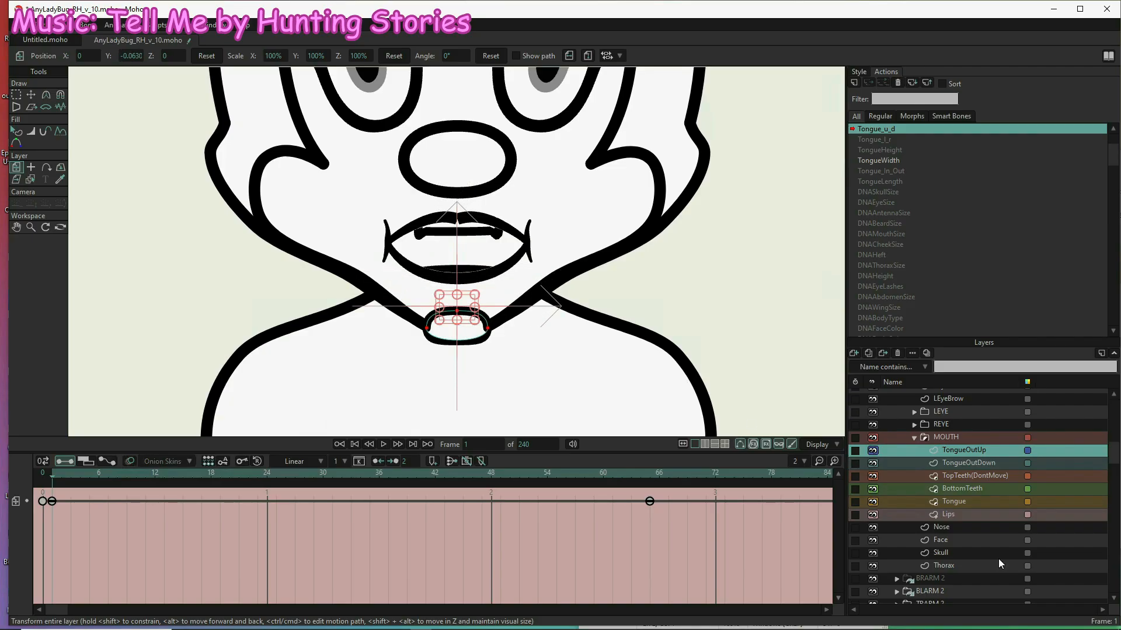
{"action": "left_click", "coordinate": [970, 502]}
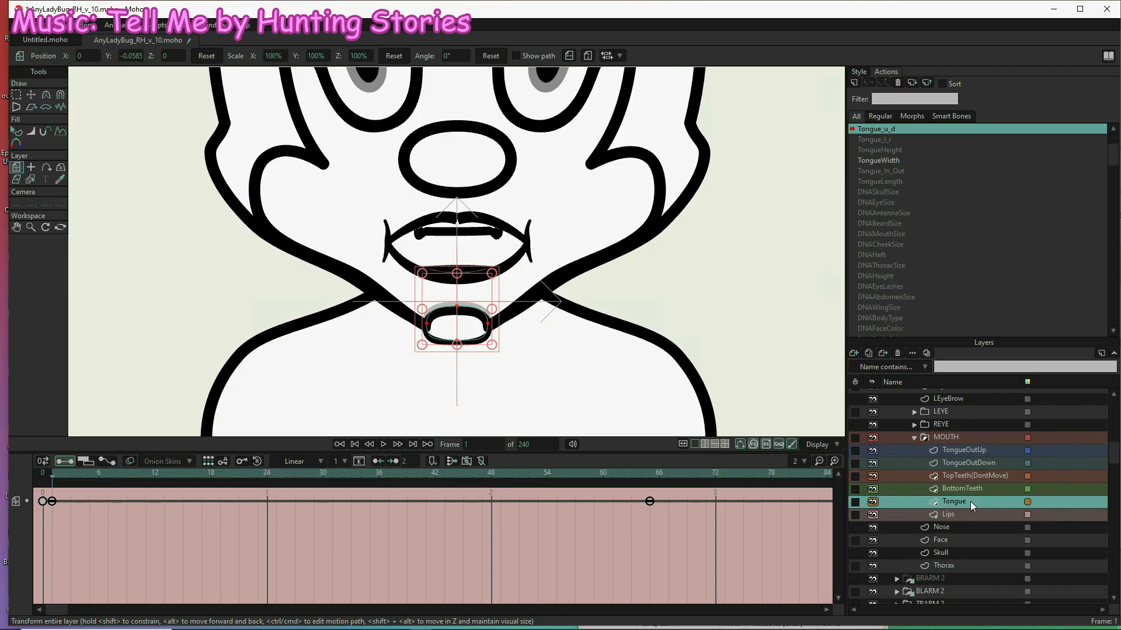
{"action": "left_click", "coordinate": [969, 451]}
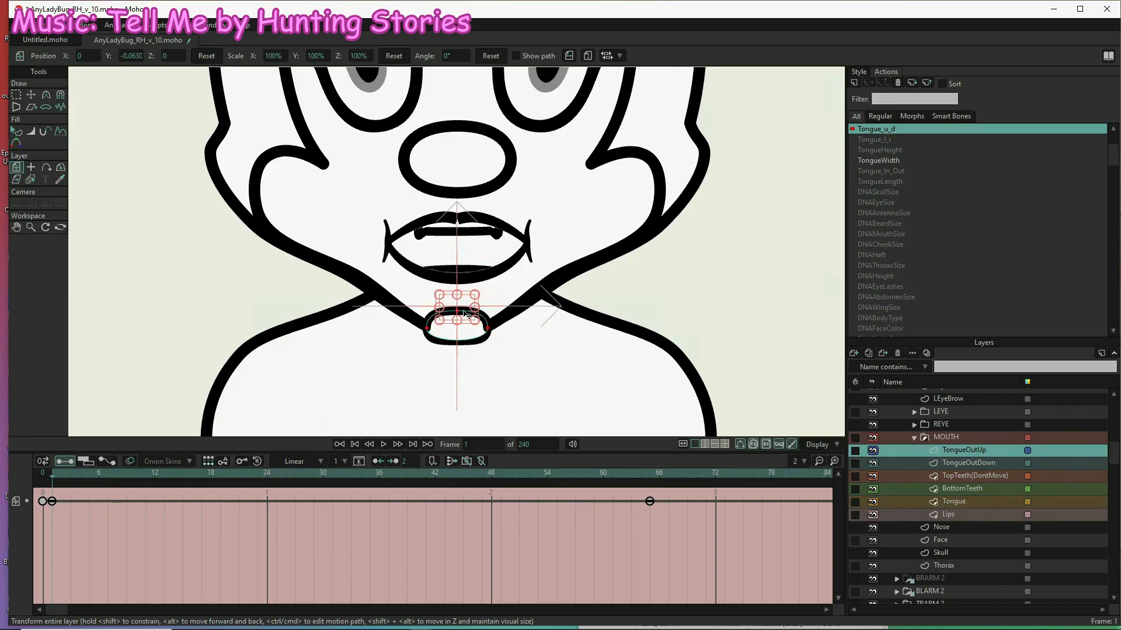
{"action": "left_click_drag", "start_coordinate": [464, 312], "coordinate": [464, 308]}
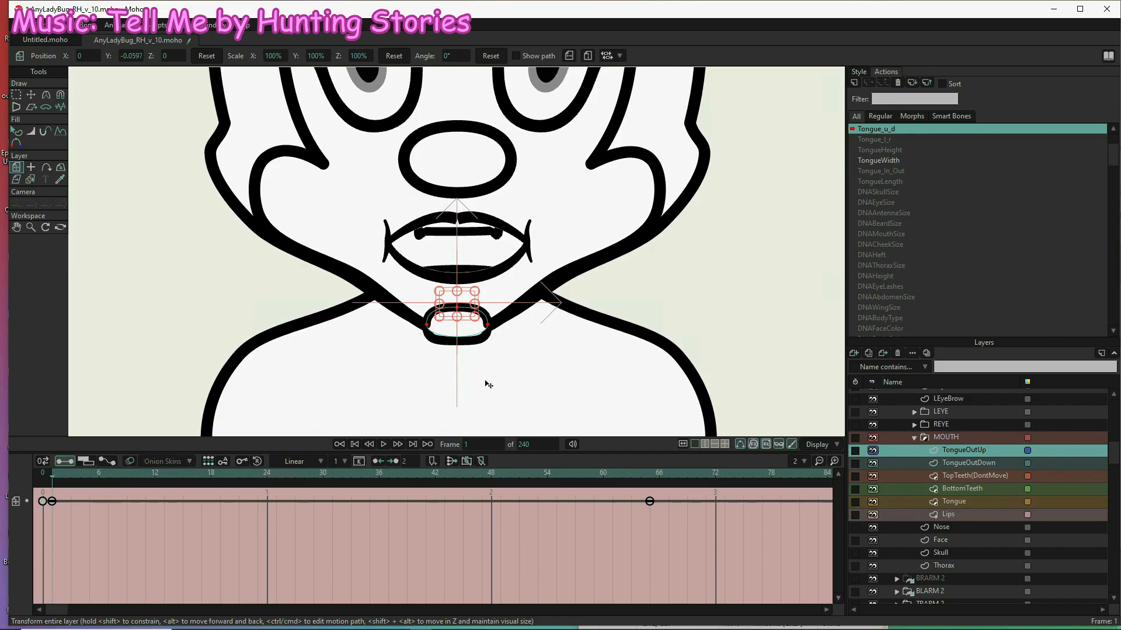
- Compare the three tongue layers at frame 1 and nudge TongueOutUp slightly up to a Y position of about -0.0591
{"action": "left_click_drag", "start_coordinate": [483, 380], "coordinate": [544, 365]}
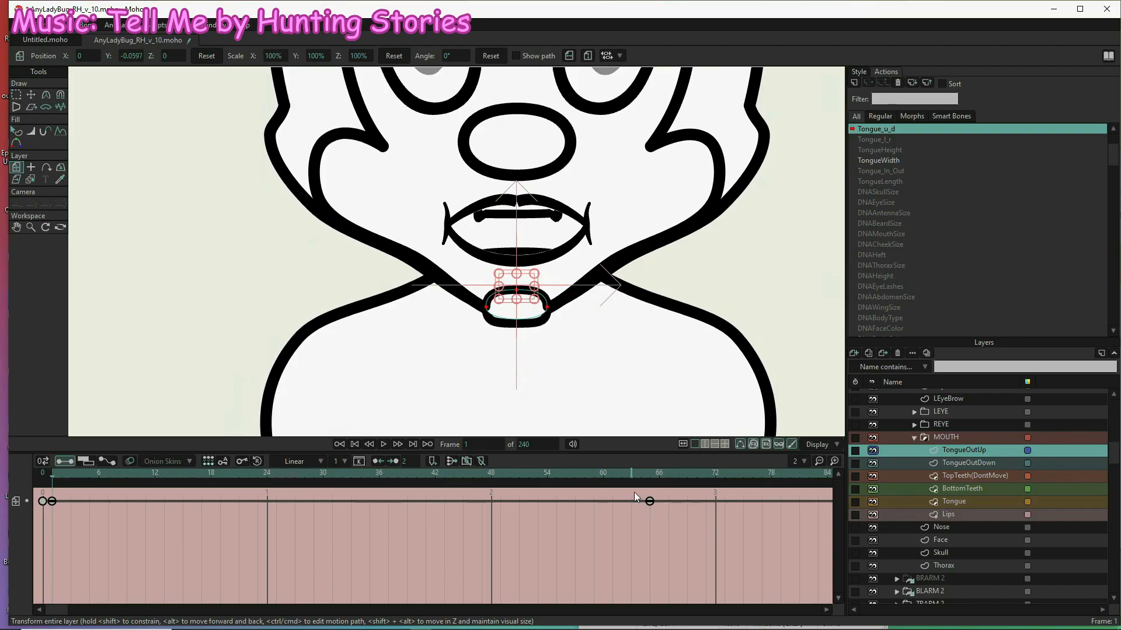
{"action": "left_click", "coordinate": [961, 501]}
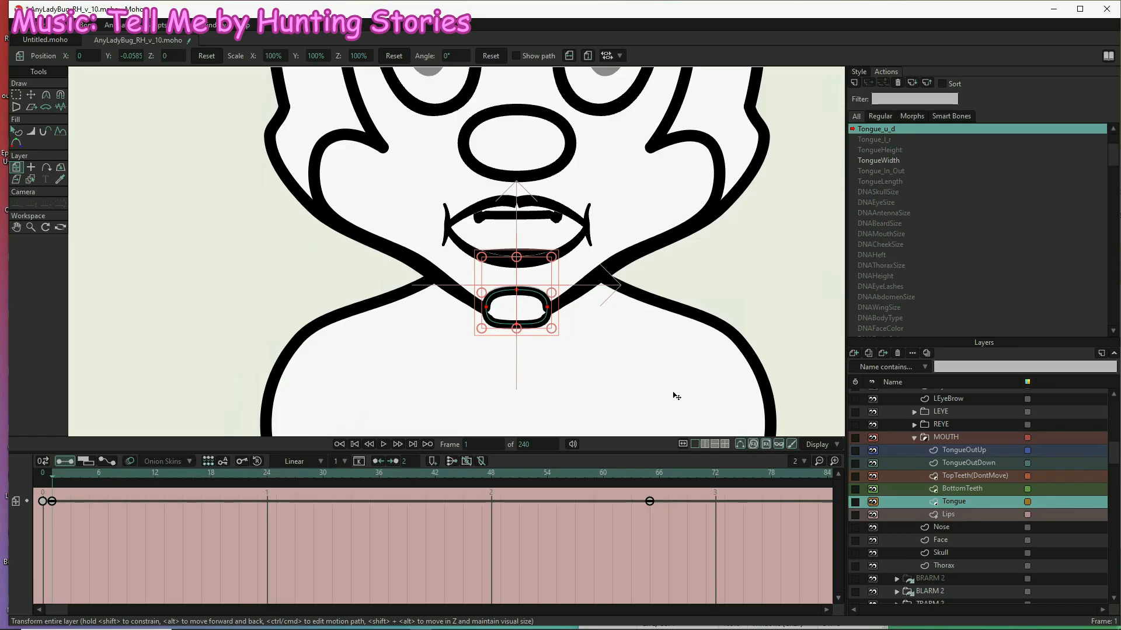
{"action": "left_click", "coordinate": [961, 461]}
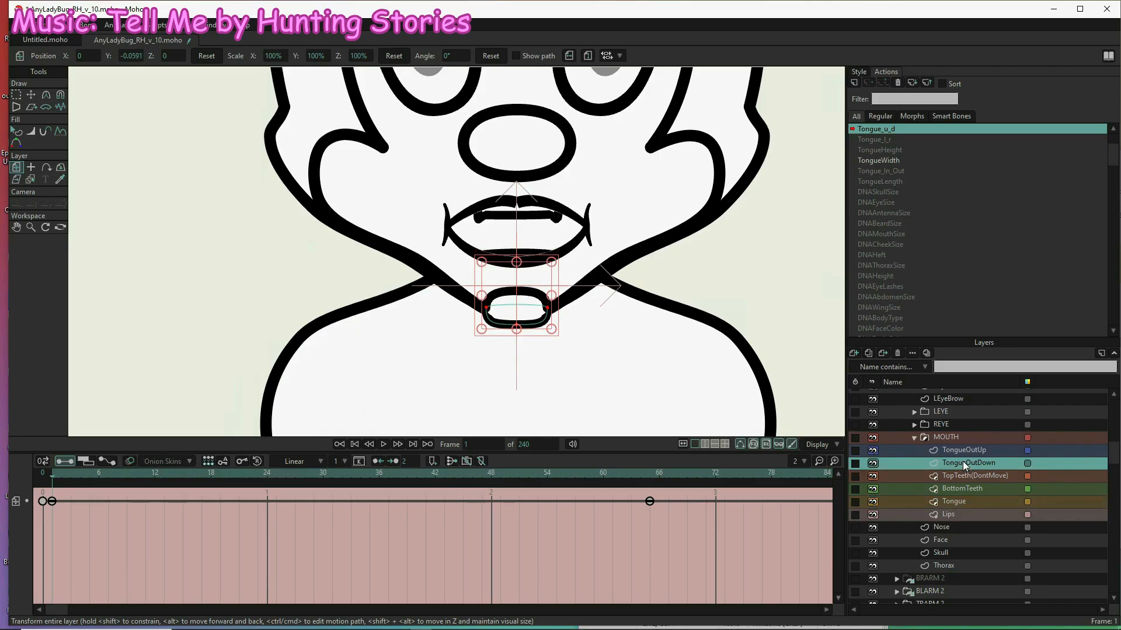
{"action": "left_click", "coordinate": [961, 450]}
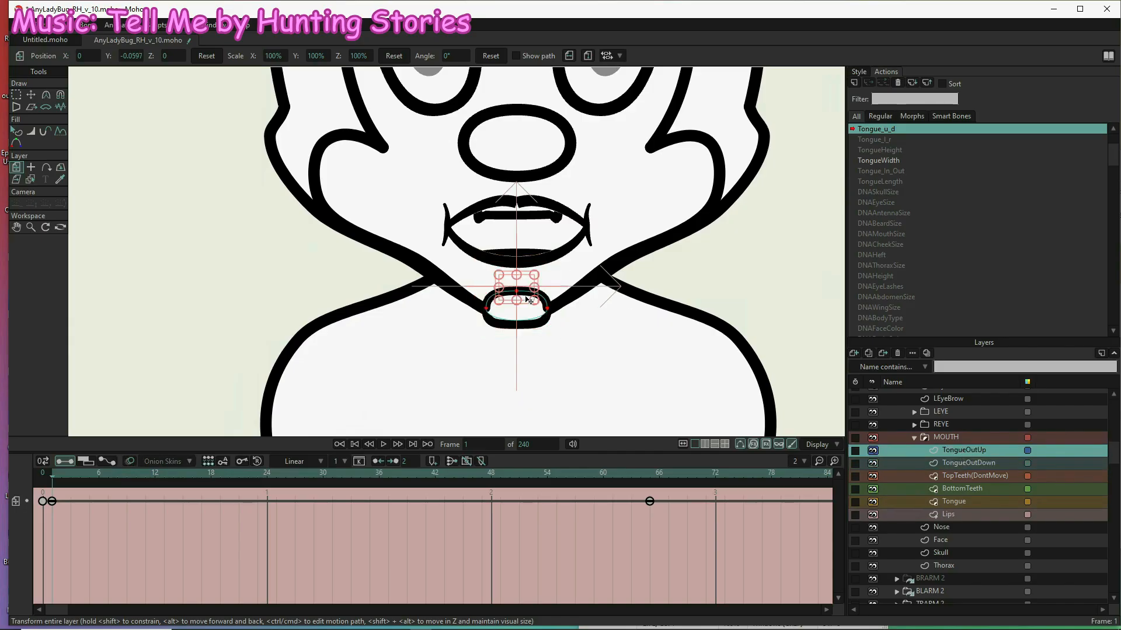
{"action": "left_click_drag", "start_coordinate": [525, 297], "coordinate": [527, 298]}
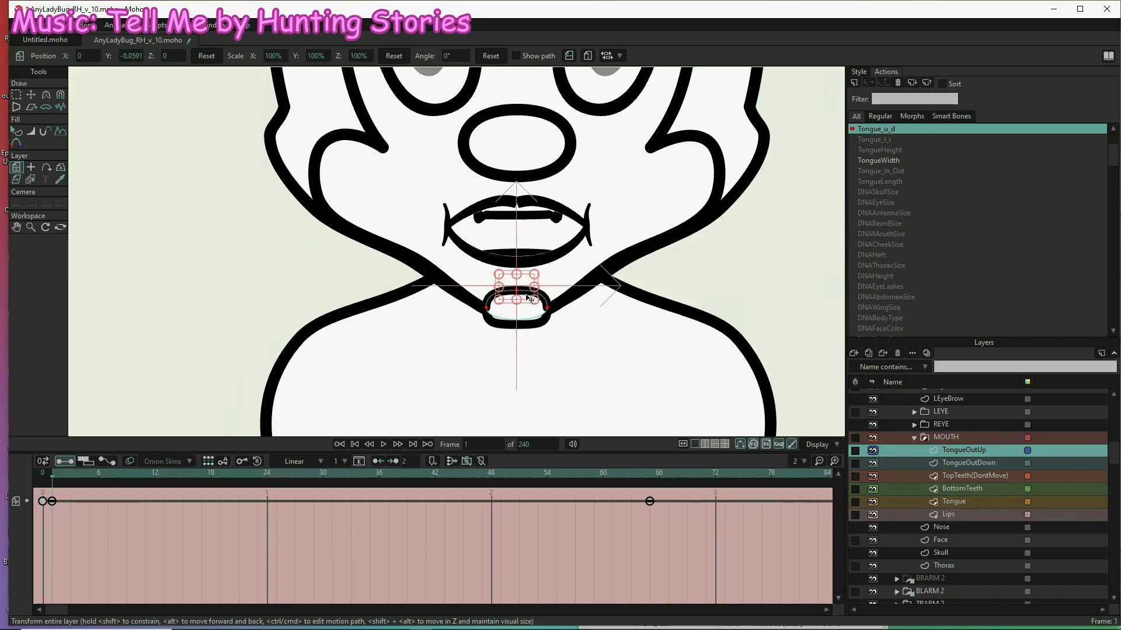
{"action": "left_click", "coordinate": [978, 503]}
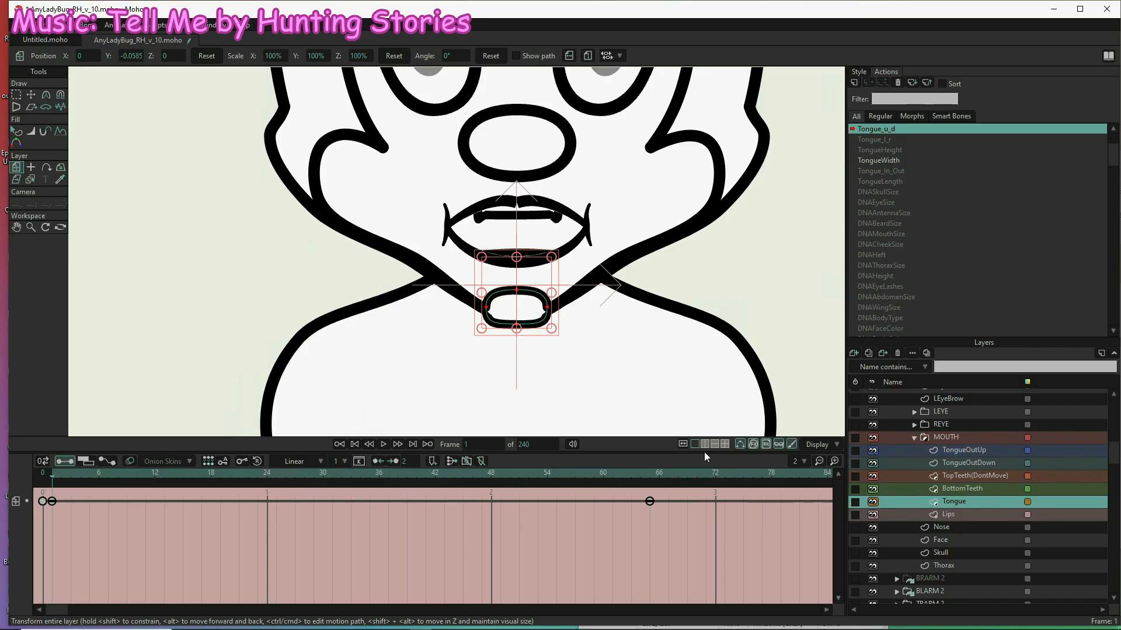
- Select the AnyLadybug bone layer and open its Tongue_l_r smart bone action for editing
{"action": "scroll", "coordinate": [370, 314], "scroll_direction": "down", "scroll_amount": 3}
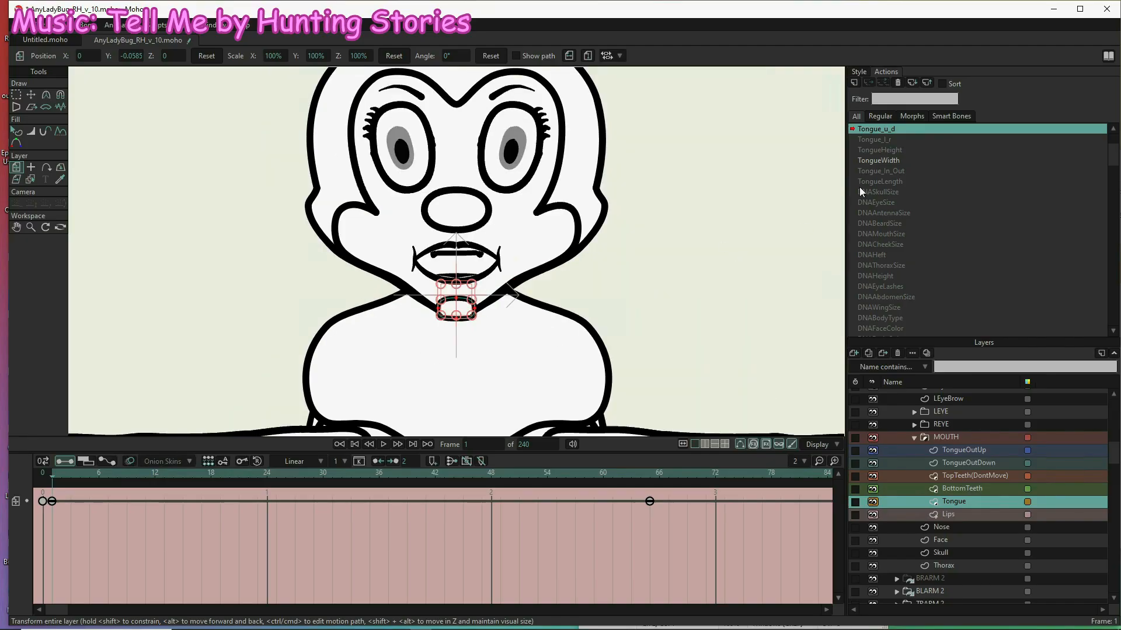
{"action": "scroll", "coordinate": [1022, 424], "scroll_direction": "up", "scroll_amount": 4}
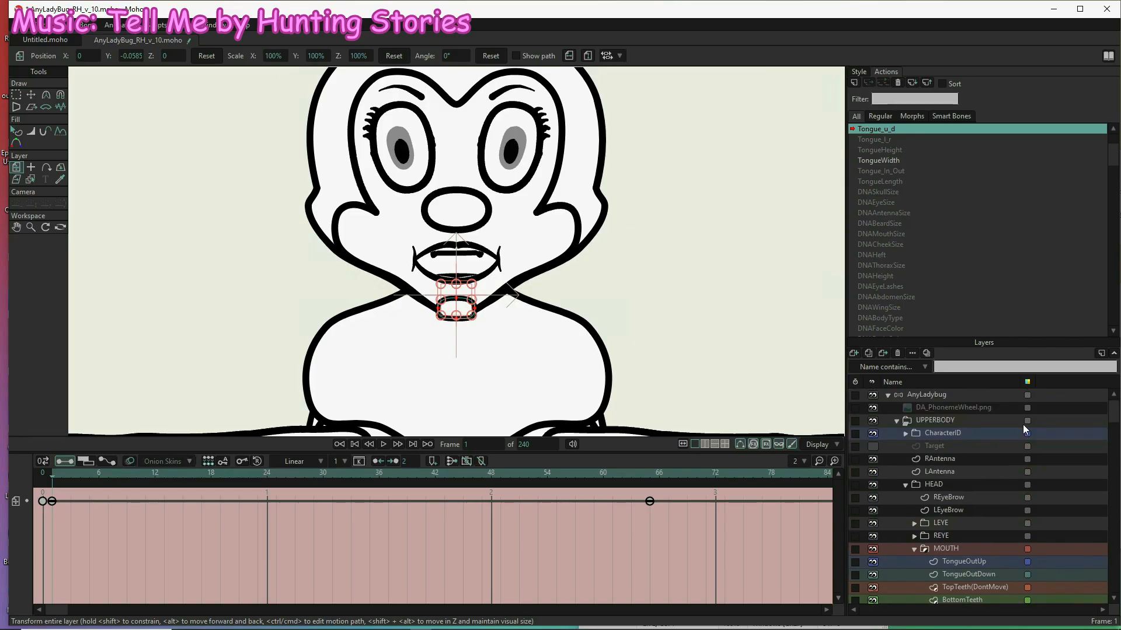
{"action": "left_click", "coordinate": [947, 399]}
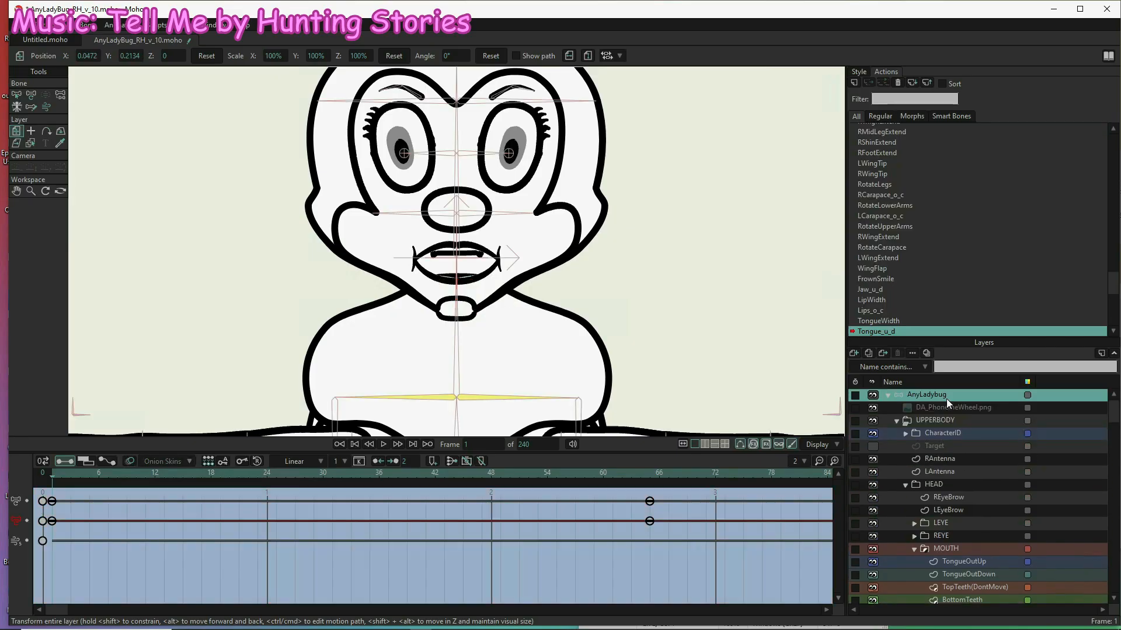
{"action": "scroll", "coordinate": [940, 226], "scroll_direction": "down", "scroll_amount": 2}
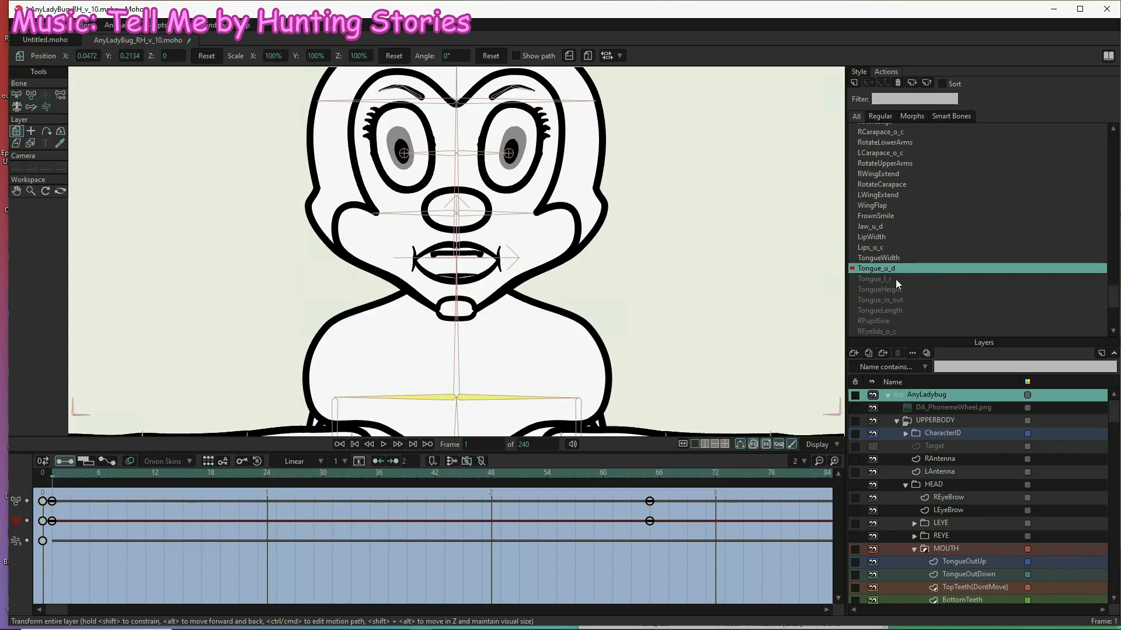
{"action": "left_click", "coordinate": [883, 279]}
{"action": "scroll", "coordinate": [440, 259], "scroll_direction": "down", "scroll_amount": 4}
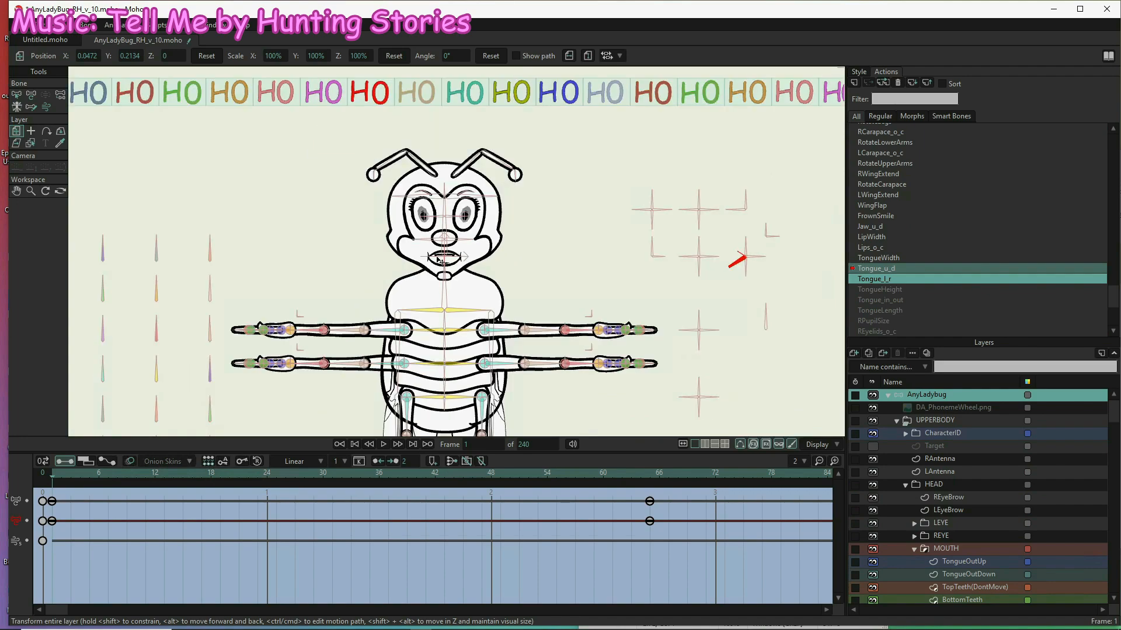
{"action": "double_click", "coordinate": [884, 279]}
{"action": "double_click", "coordinate": [885, 279]}
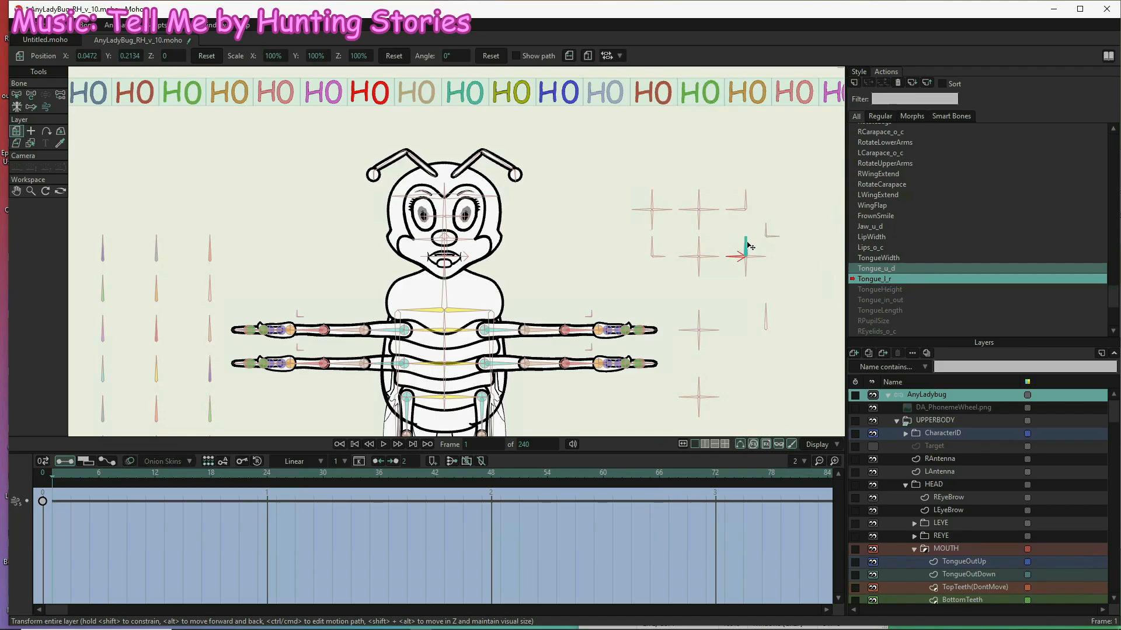
- Rotate the Tongue_l_r bone left to 122° at frame 1 and right to its opposite limit at frame 65
{"action": "left_click", "coordinate": [754, 259]}
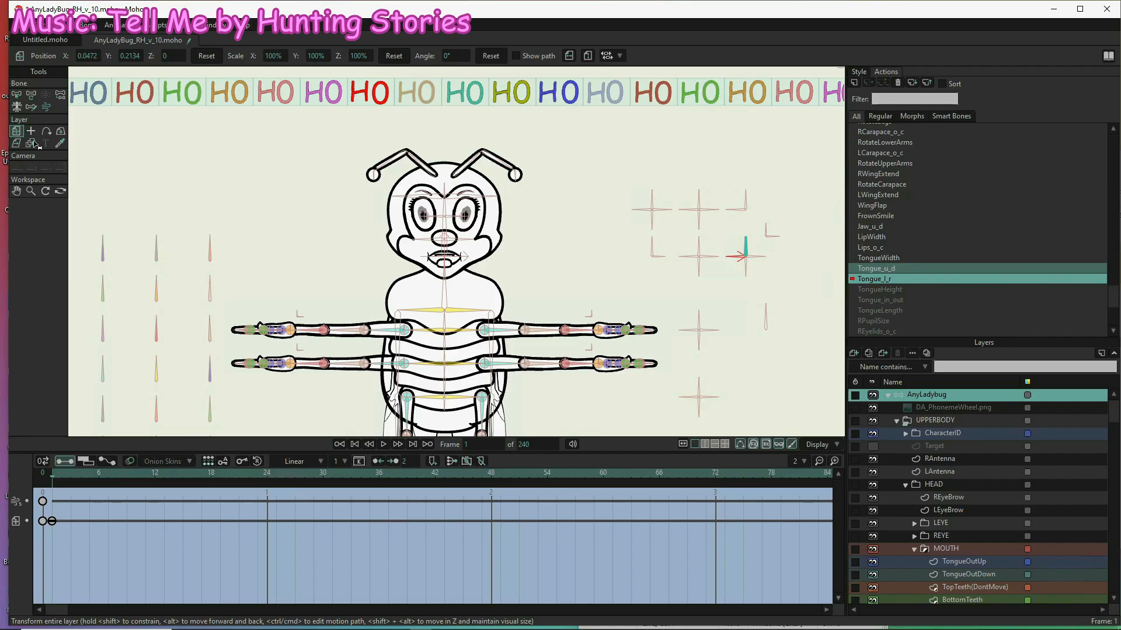
{"action": "key", "text": "z"}
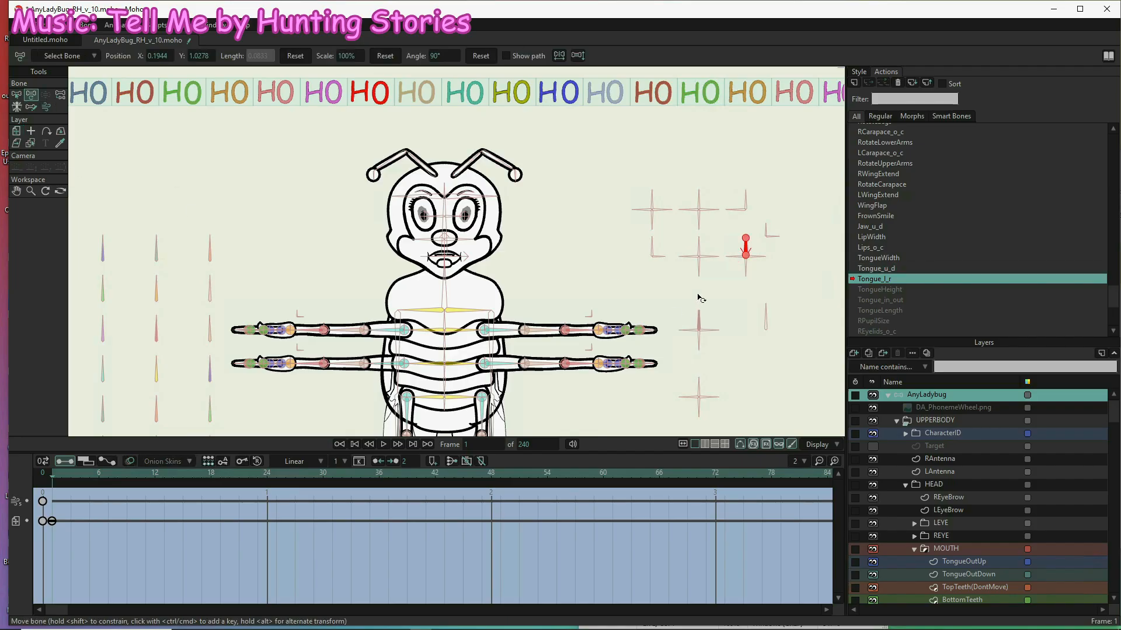
{"action": "scroll", "coordinate": [764, 250], "scroll_direction": "up", "scroll_amount": 5}
{"action": "scroll", "coordinate": [726, 239], "scroll_direction": "up", "scroll_amount": 1}
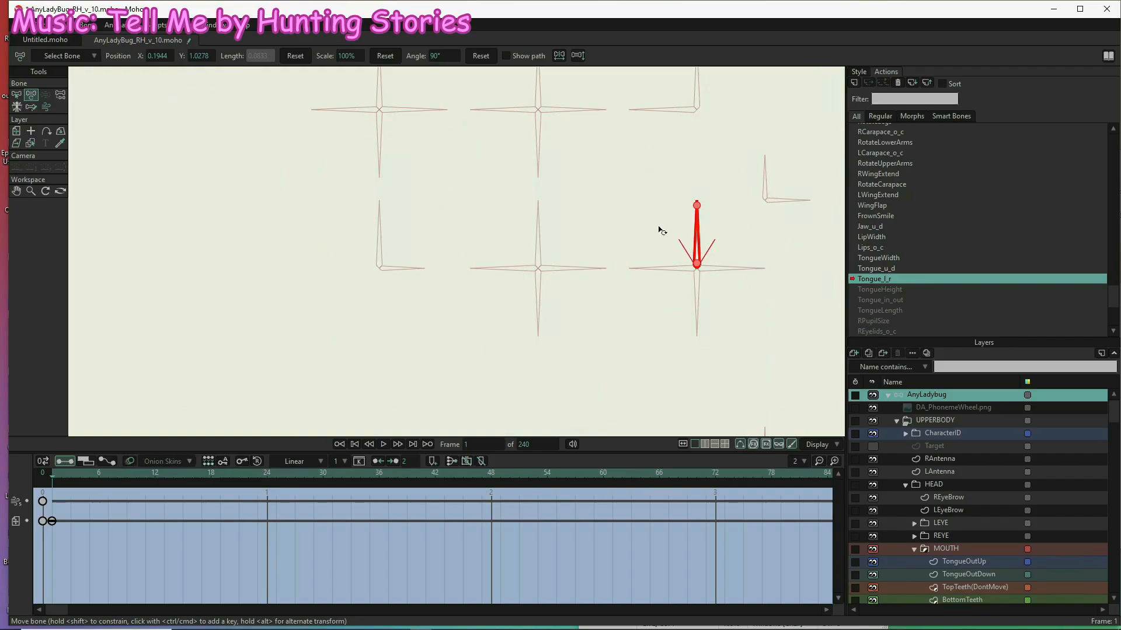
{"action": "left_click", "coordinate": [615, 237], "text": "ctrl"}
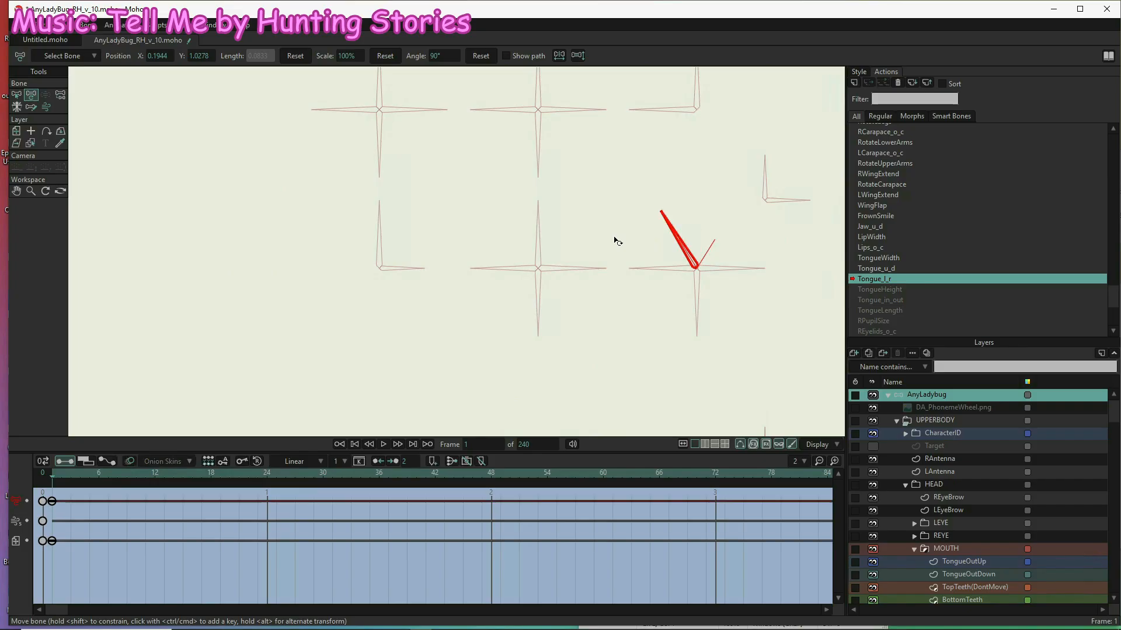
{"action": "left_click_drag", "start_coordinate": [622, 486], "coordinate": [630, 485]}
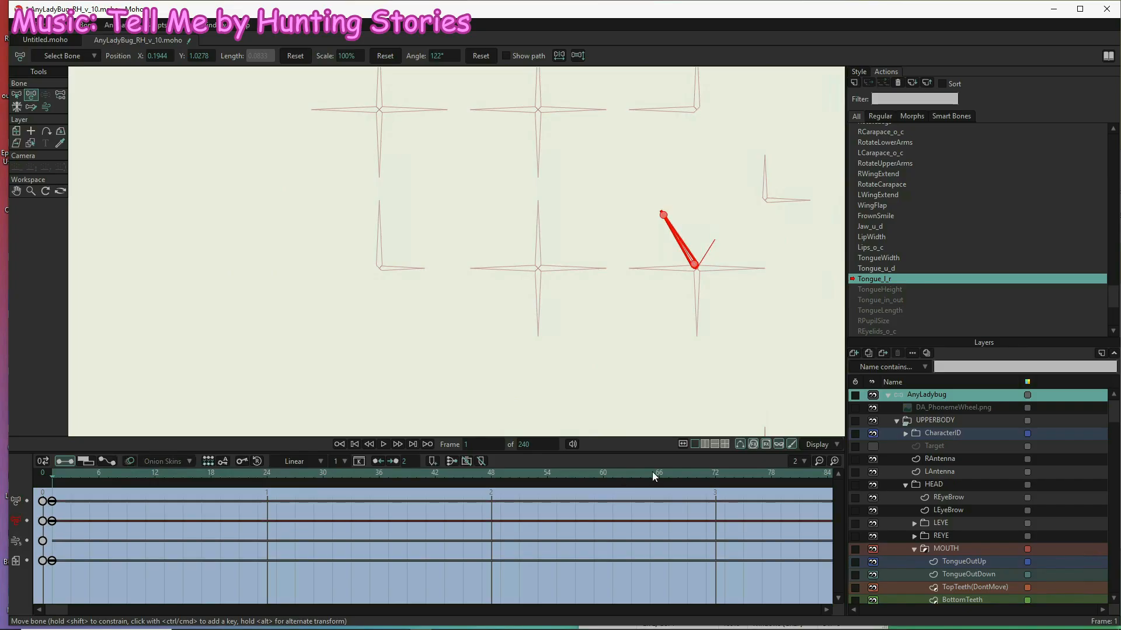
{"action": "left_click", "coordinate": [653, 471]}
{"action": "left_click", "coordinate": [763, 246], "text": "ctrl"}
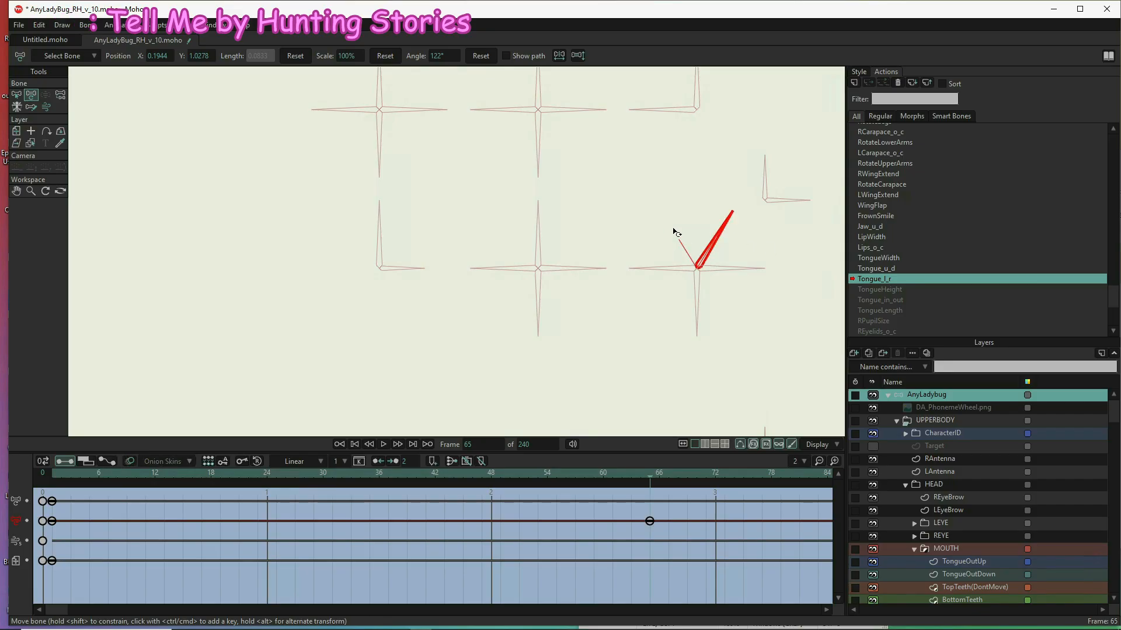
- Move the Tongue layer straight right past the corner of the mouth at frame 65, to an X position of about 0.1457
{"action": "scroll", "coordinate": [673, 232], "scroll_direction": "down", "scroll_amount": 3}
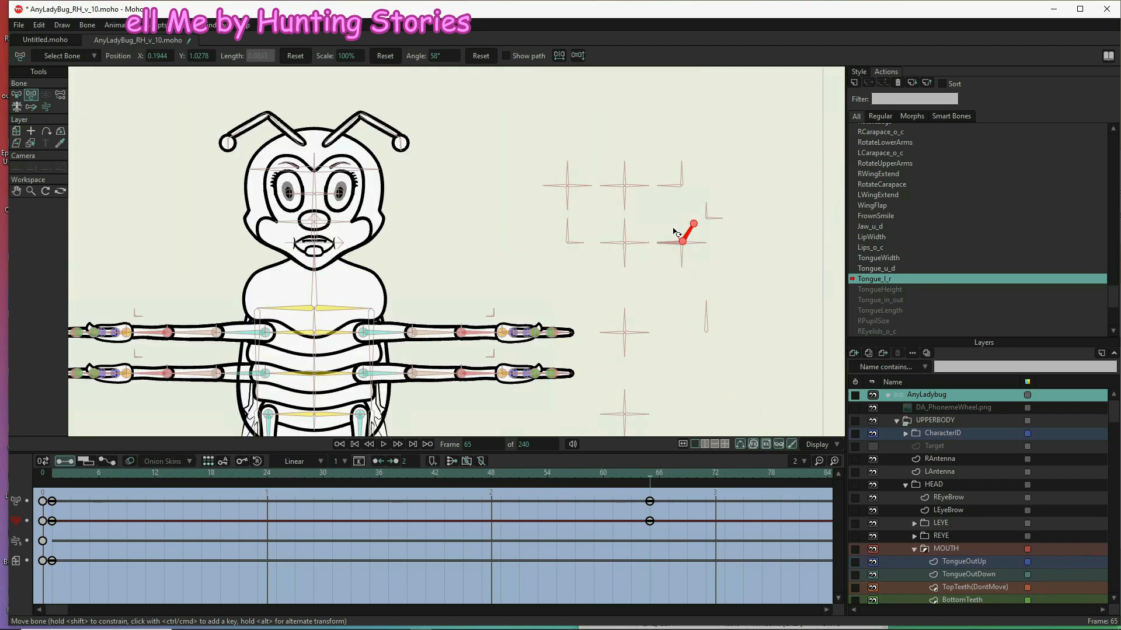
{"action": "scroll", "coordinate": [952, 517], "scroll_direction": "down", "scroll_amount": 3}
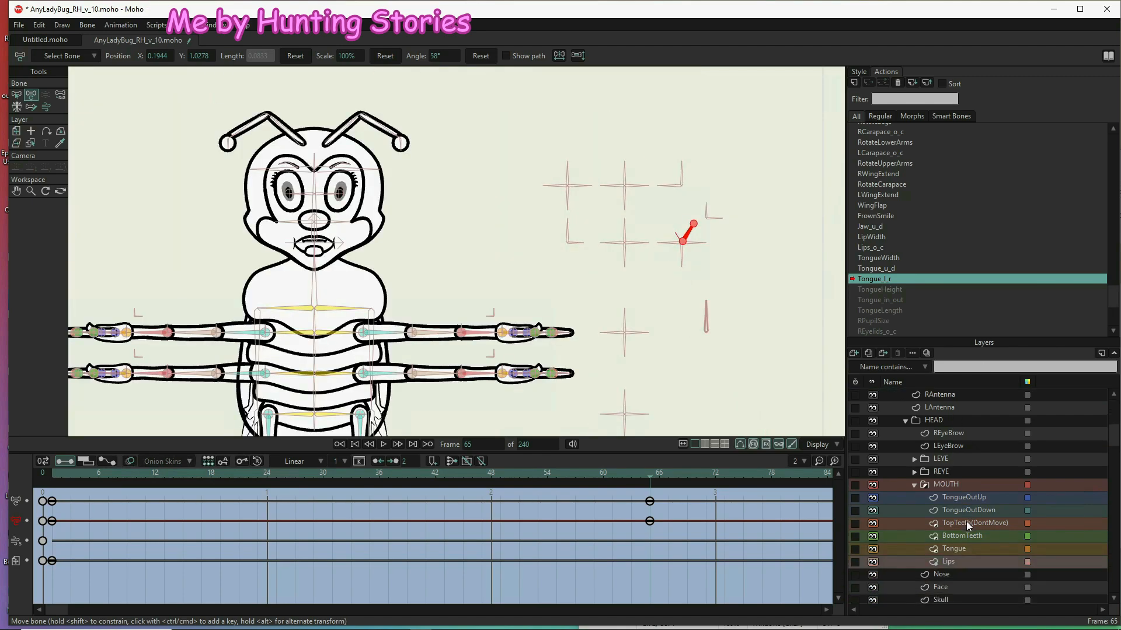
{"action": "scroll", "coordinate": [966, 524], "scroll_direction": "down", "scroll_amount": 2}
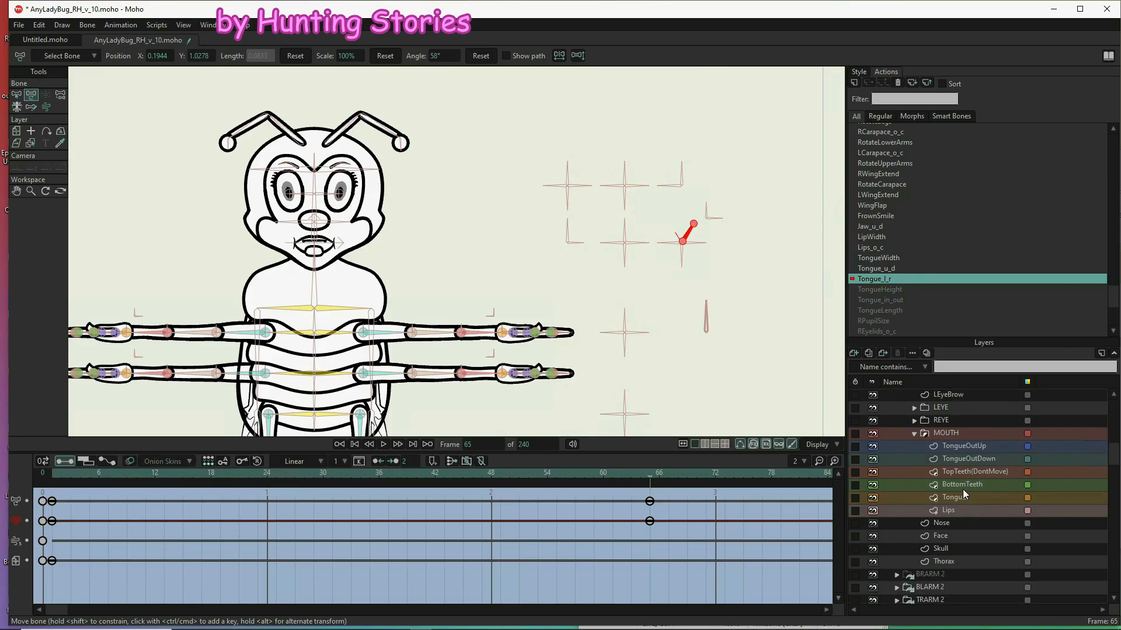
{"action": "left_click", "coordinate": [958, 496]}
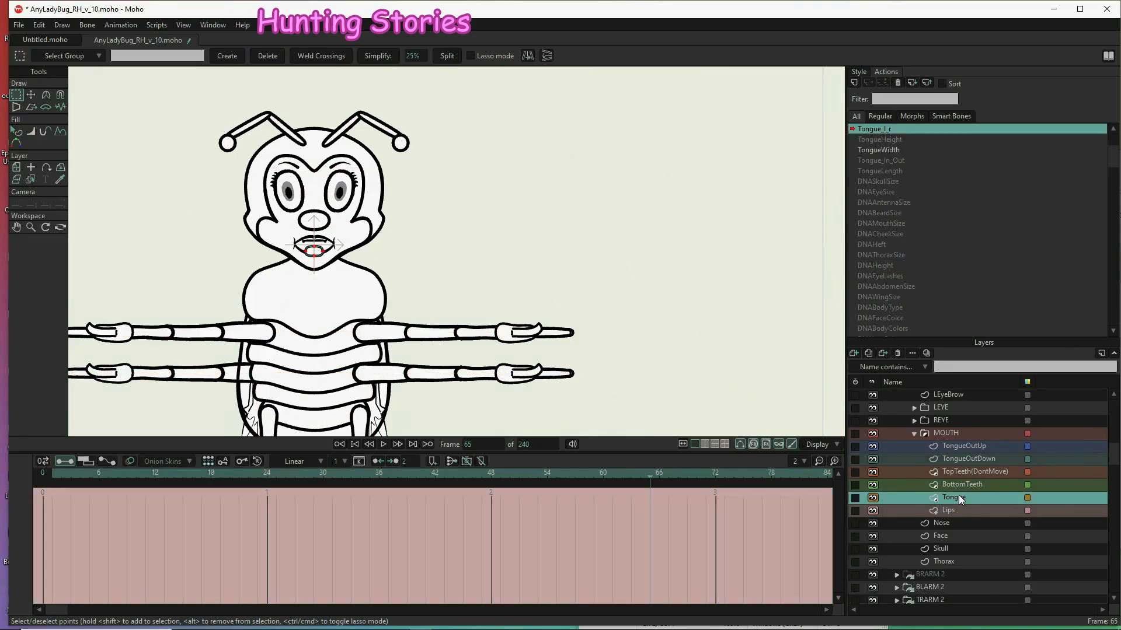
{"action": "left_click", "coordinate": [16, 170]}
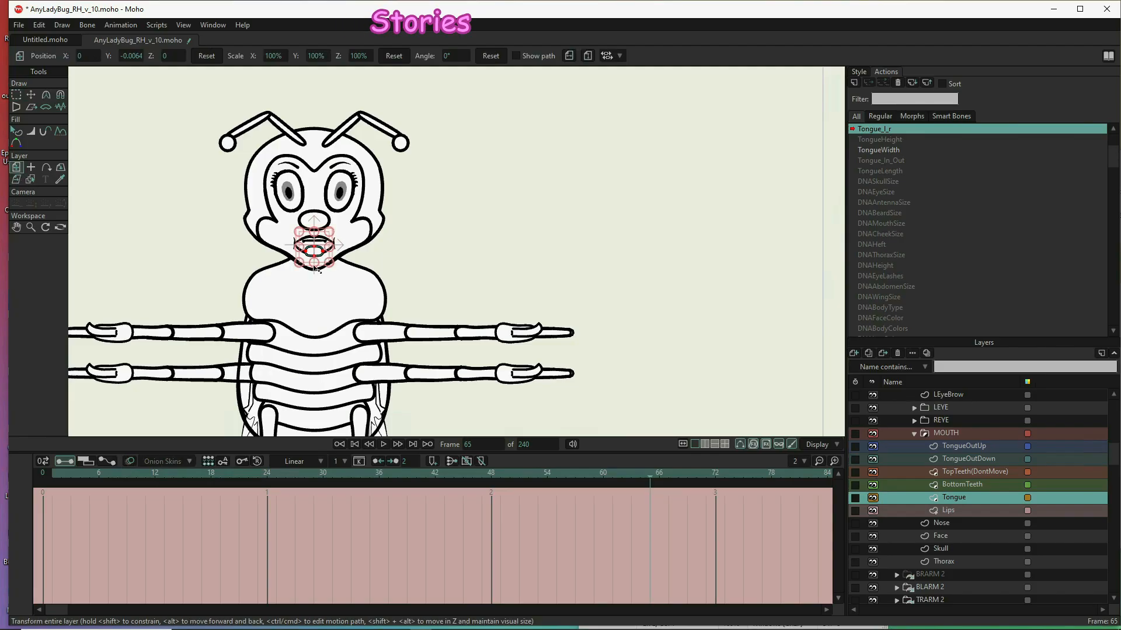
{"action": "scroll", "coordinate": [281, 248], "scroll_direction": "up", "scroll_amount": 5}
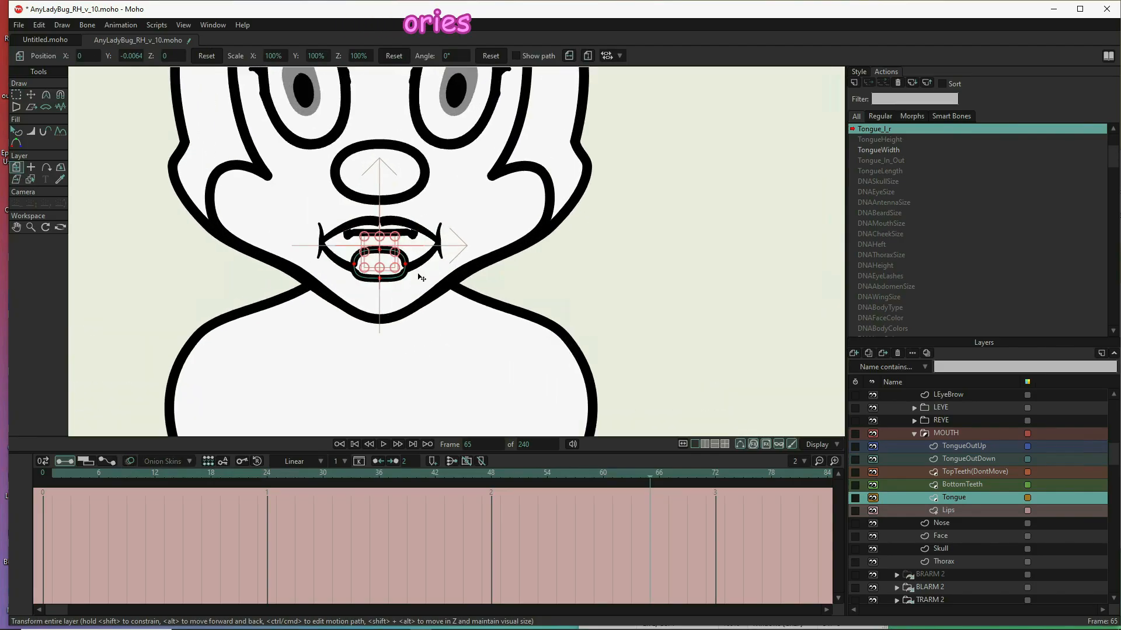
{"action": "scroll", "coordinate": [312, 267], "scroll_direction": "down", "scroll_amount": 5}
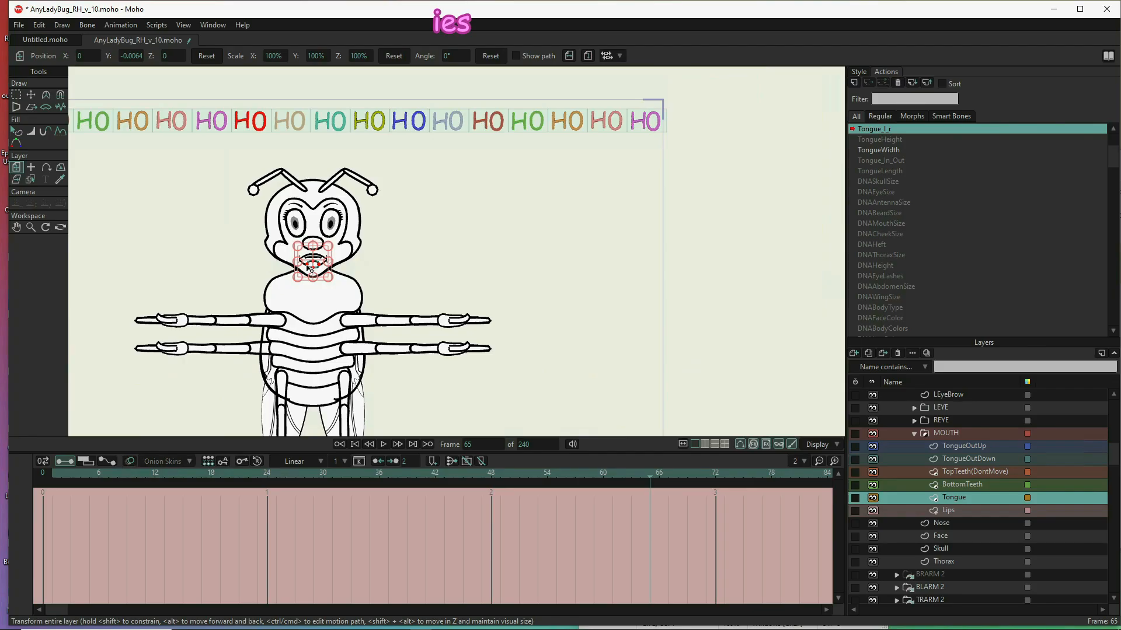
{"action": "scroll", "coordinate": [311, 268], "scroll_direction": "up", "scroll_amount": 5}
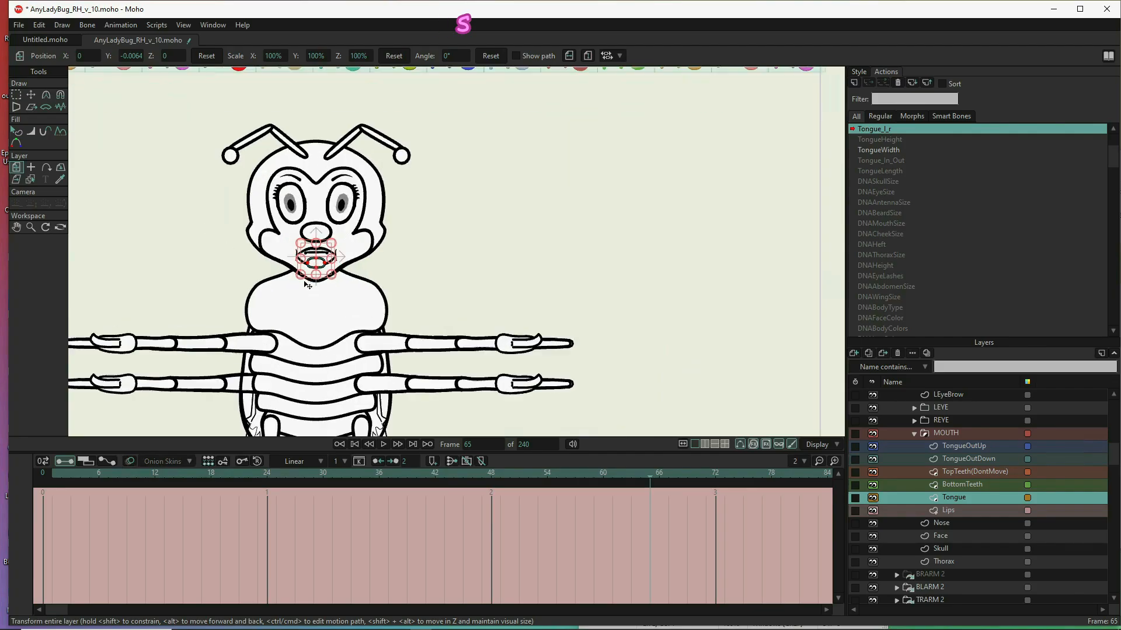
{"action": "scroll", "coordinate": [269, 266], "scroll_direction": "up", "scroll_amount": 2}
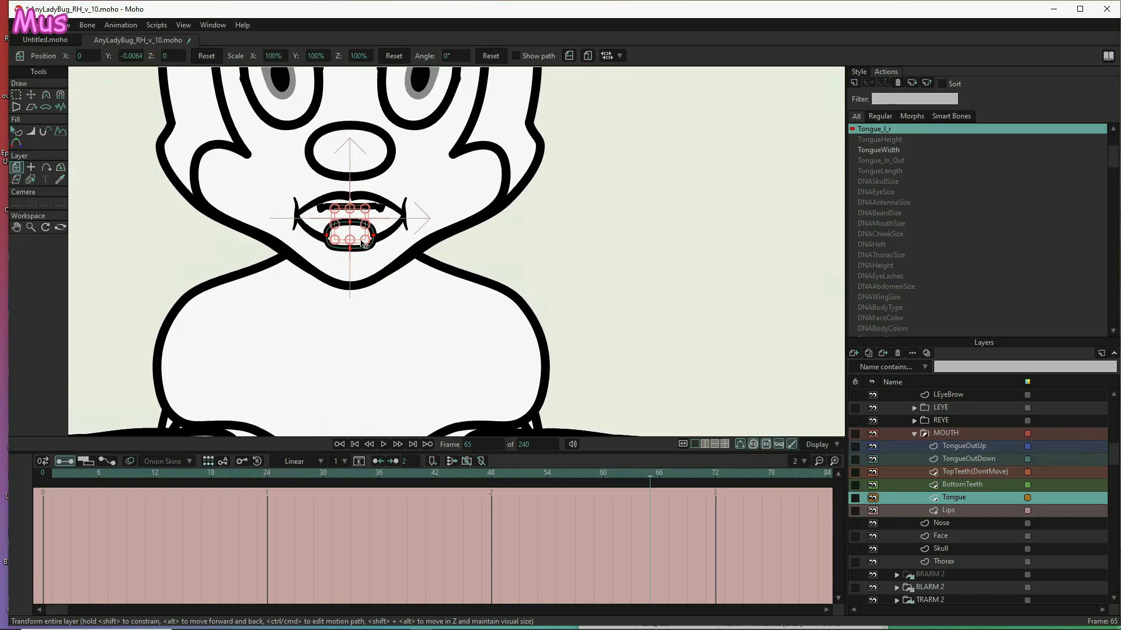
{"action": "left_click_drag", "start_coordinate": [363, 239], "coordinate": [481, 249]}
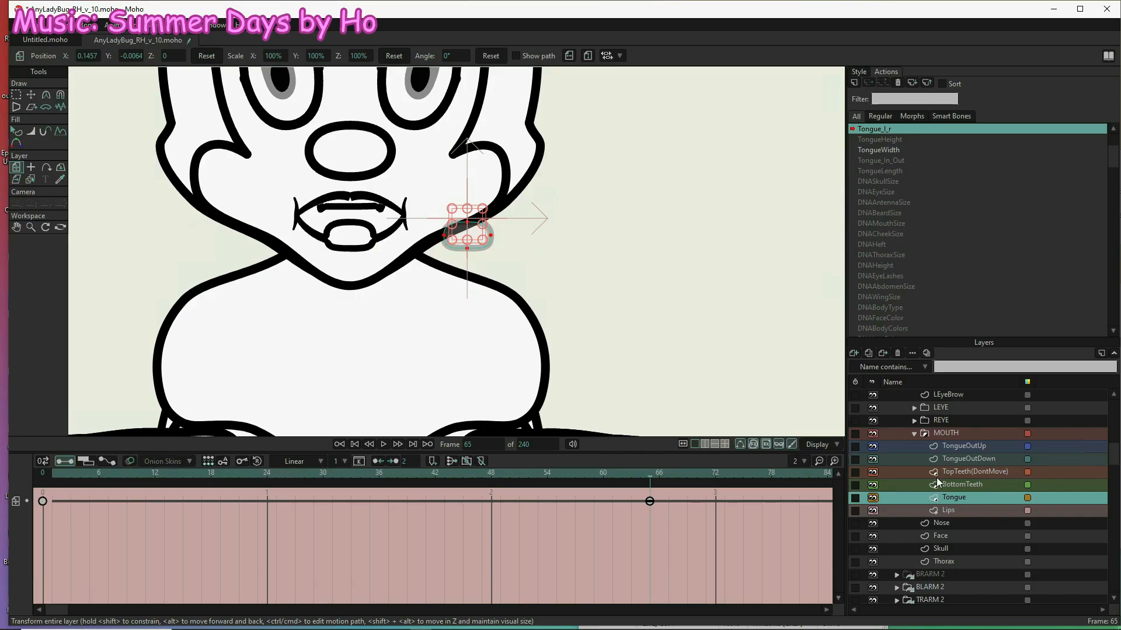
- At frame 65 of the Tongue_l_r action, move the TongueOutDown and TongueOutUp layers sideways out of the mouth to X about 0.145
{"action": "left_click", "coordinate": [962, 459]}
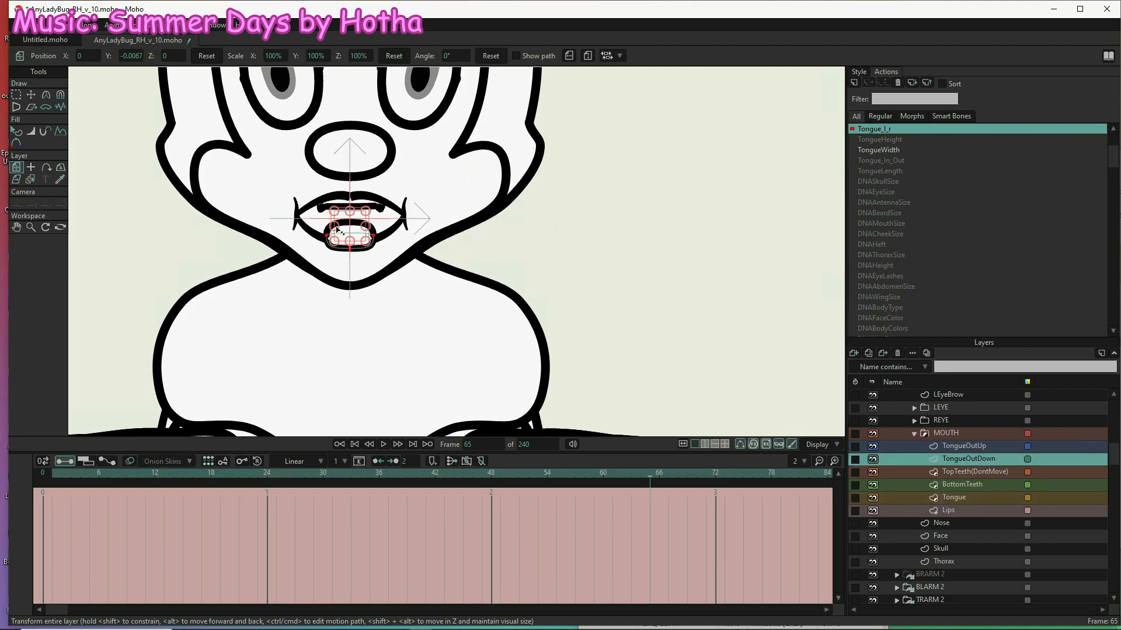
{"action": "left_click_drag", "start_coordinate": [361, 231], "coordinate": [476, 246]}
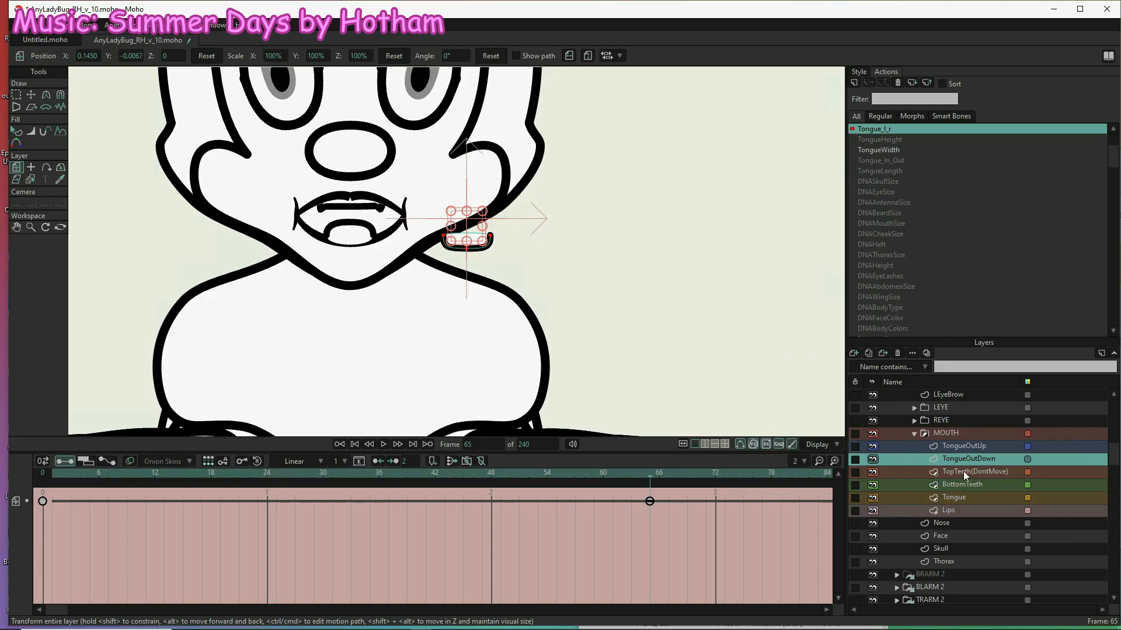
{"action": "left_click", "coordinate": [969, 447]}
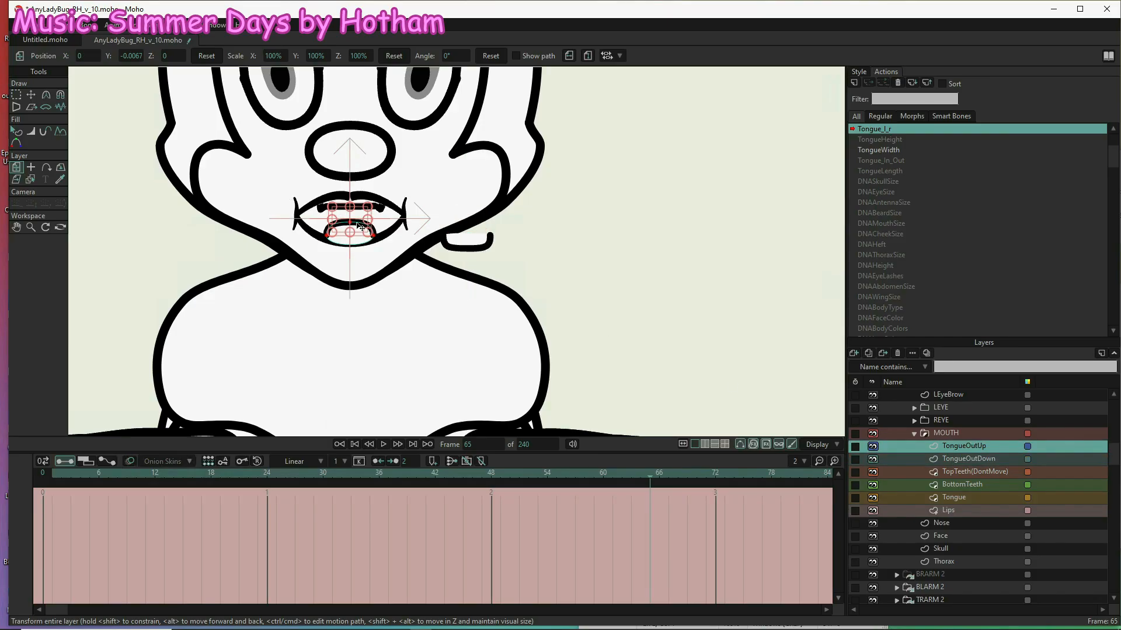
{"action": "left_click_drag", "start_coordinate": [359, 226], "coordinate": [476, 237]}
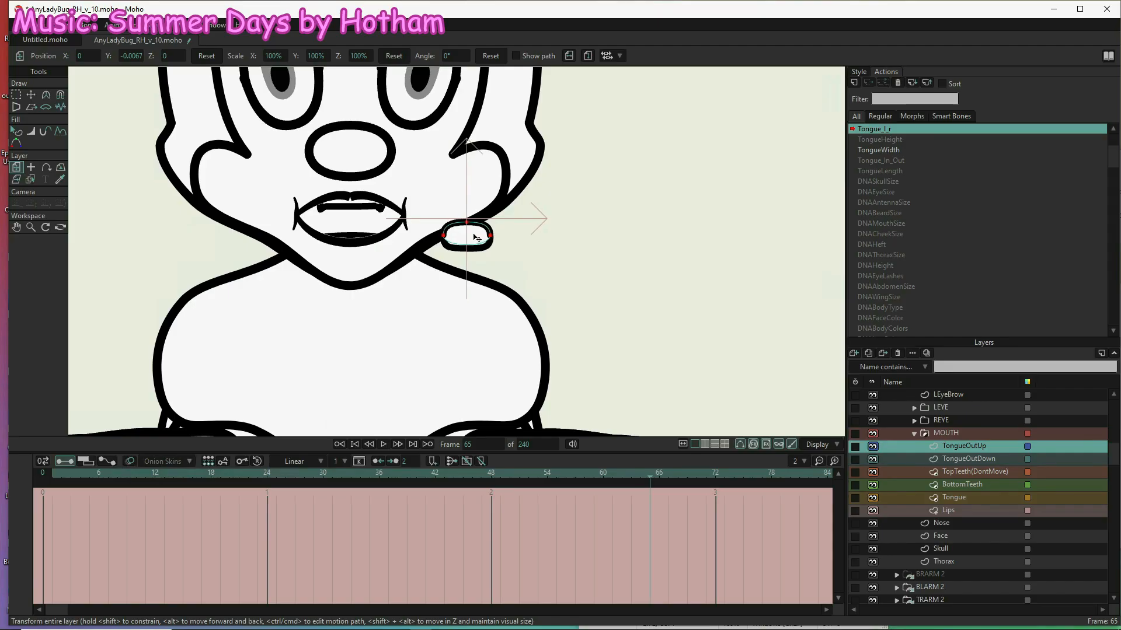
{"action": "left_click_drag", "start_coordinate": [477, 237], "coordinate": [465, 320]}
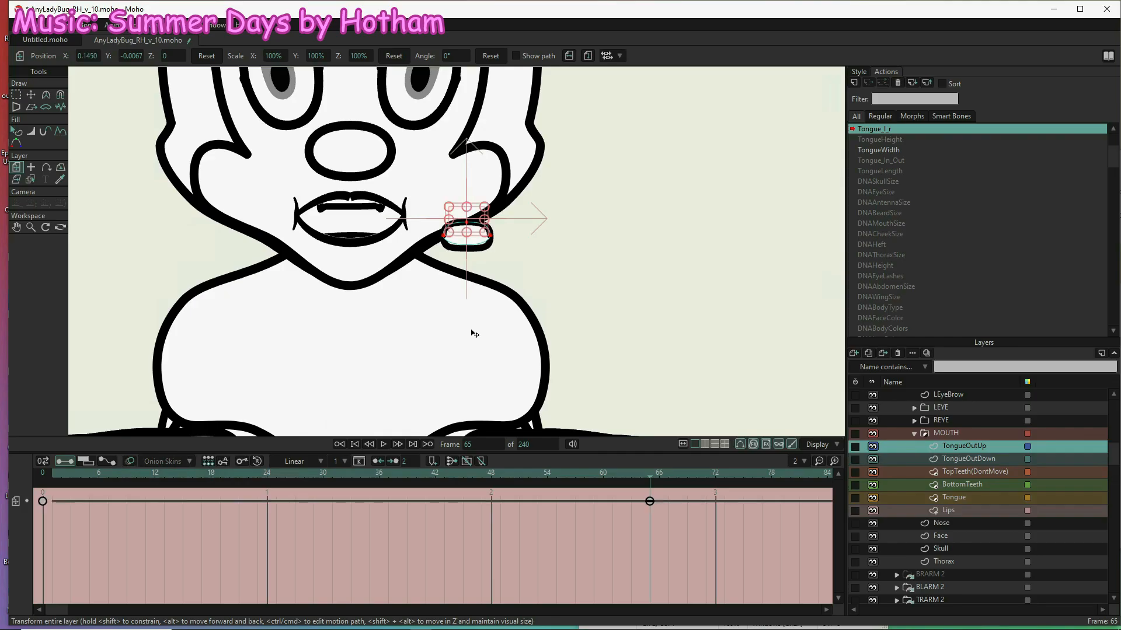
- At frame 1, move the TongueOutUp, TongueOutDown and Tongue layers to the opposite side of the mouth, at X about -0.145
{"action": "left_click", "coordinate": [52, 473]}
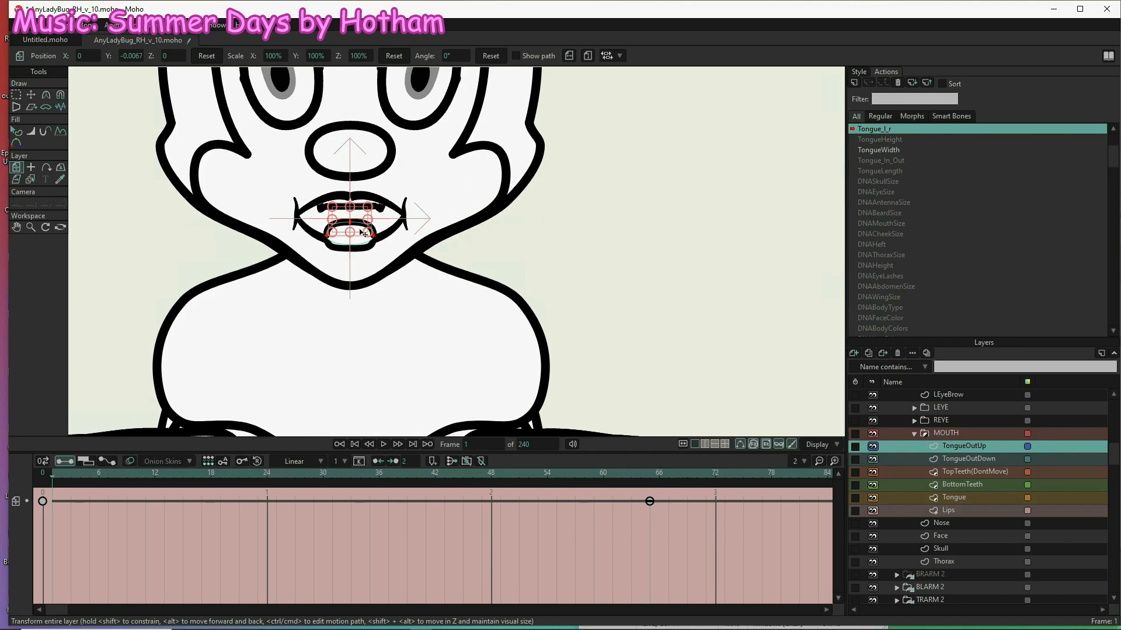
{"action": "left_click_drag", "start_coordinate": [360, 230], "coordinate": [244, 214]}
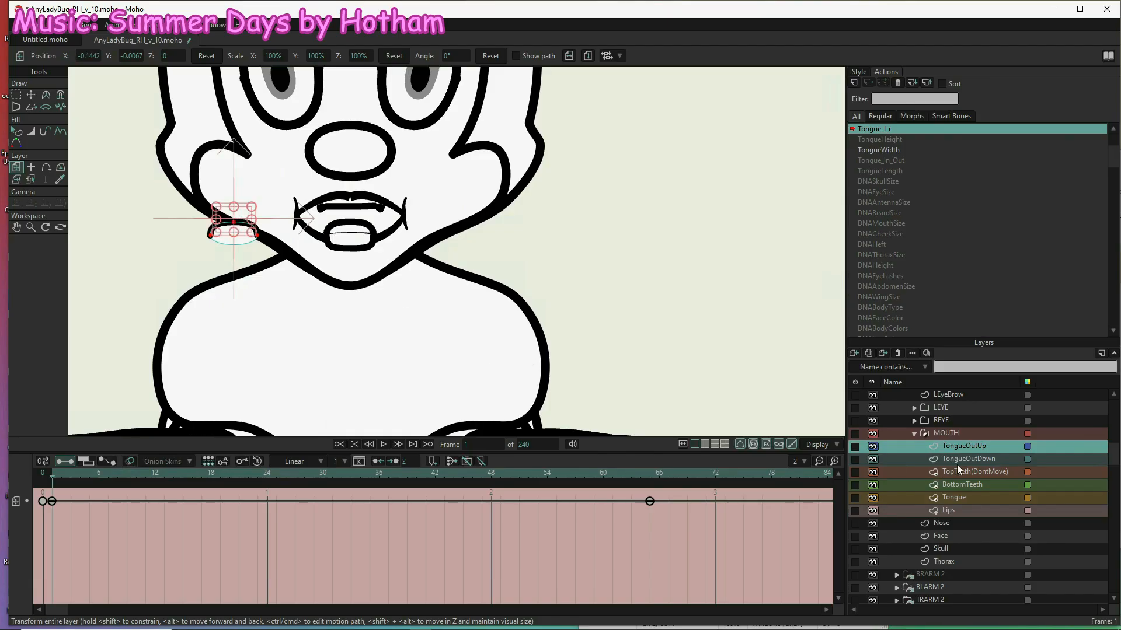
{"action": "left_click", "coordinate": [362, 231]}
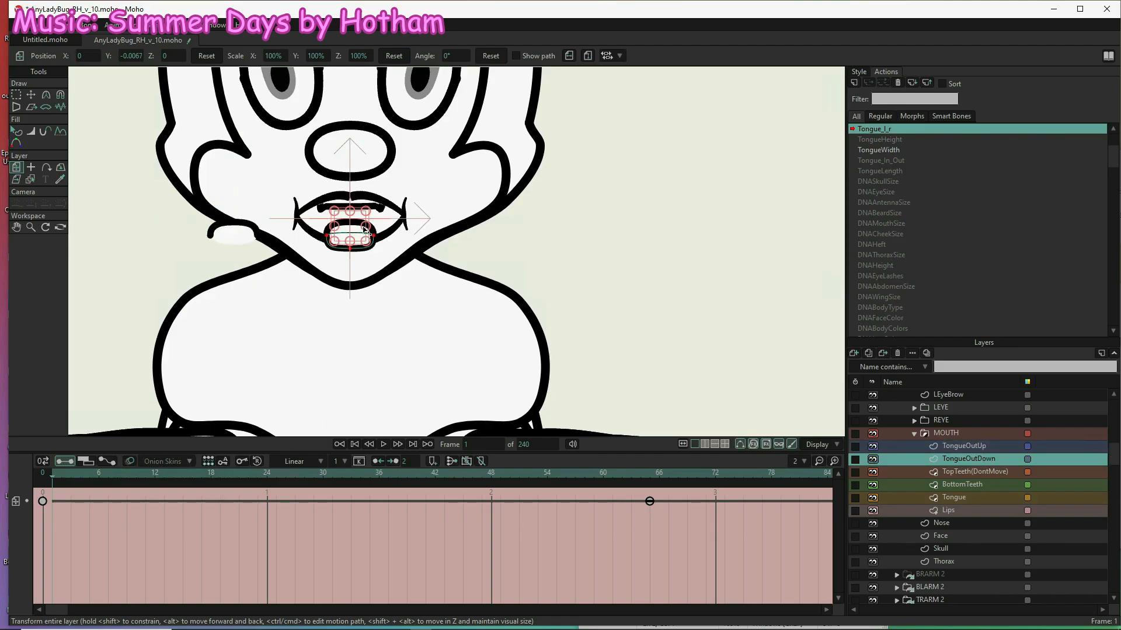
{"action": "left_click_drag", "start_coordinate": [359, 226], "coordinate": [241, 219]}
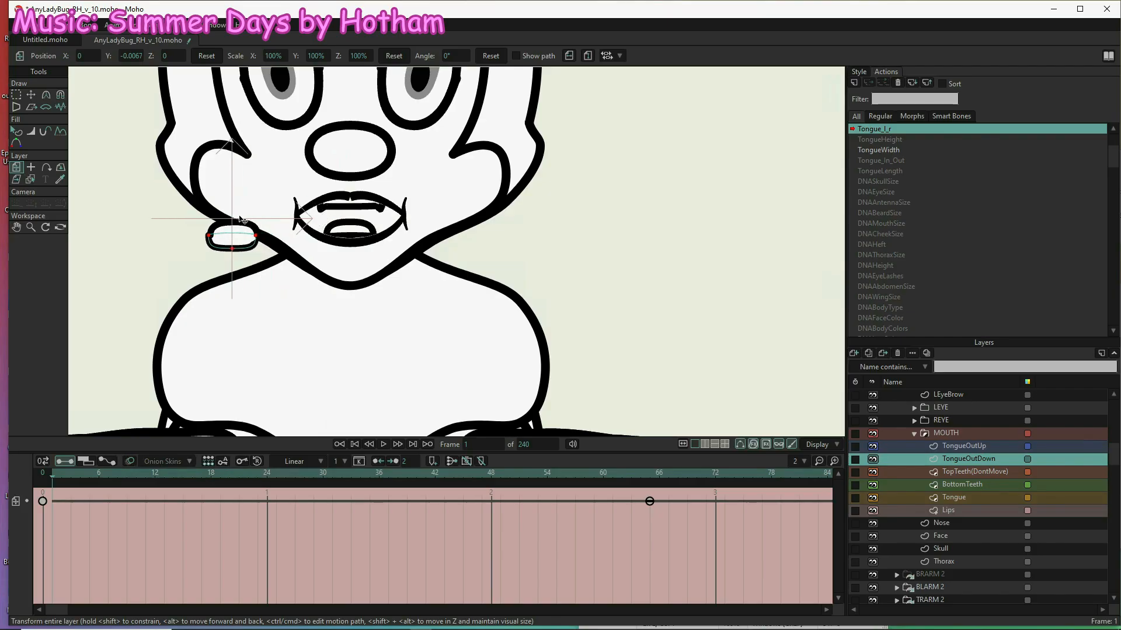
{"action": "left_click_drag", "start_coordinate": [240, 217], "coordinate": [240, 218]}
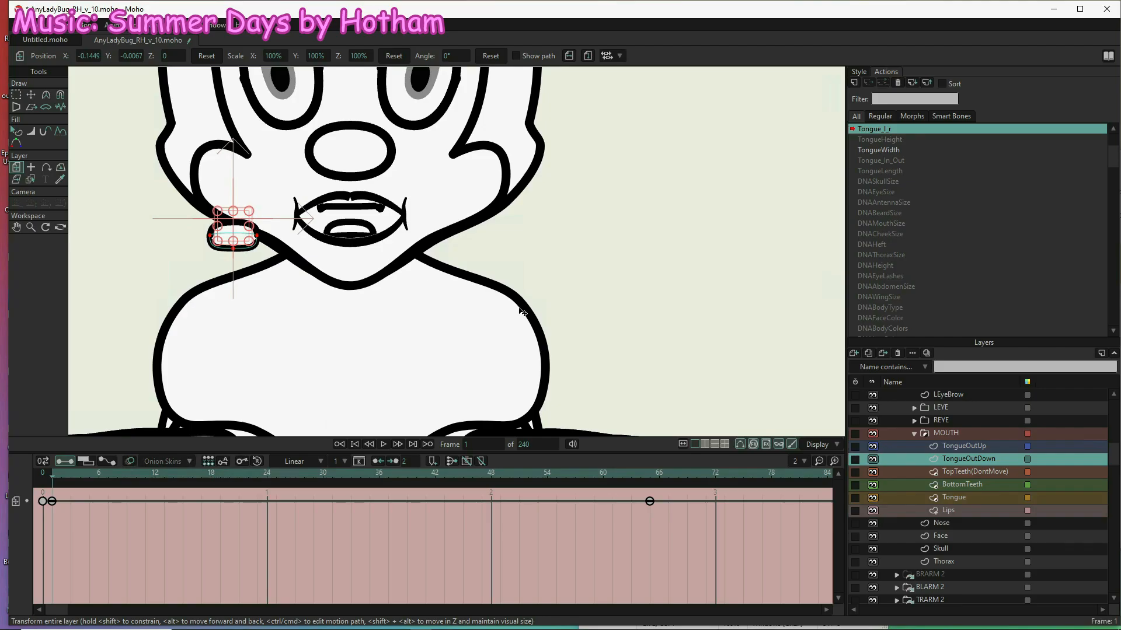
{"action": "left_click", "coordinate": [962, 503]}
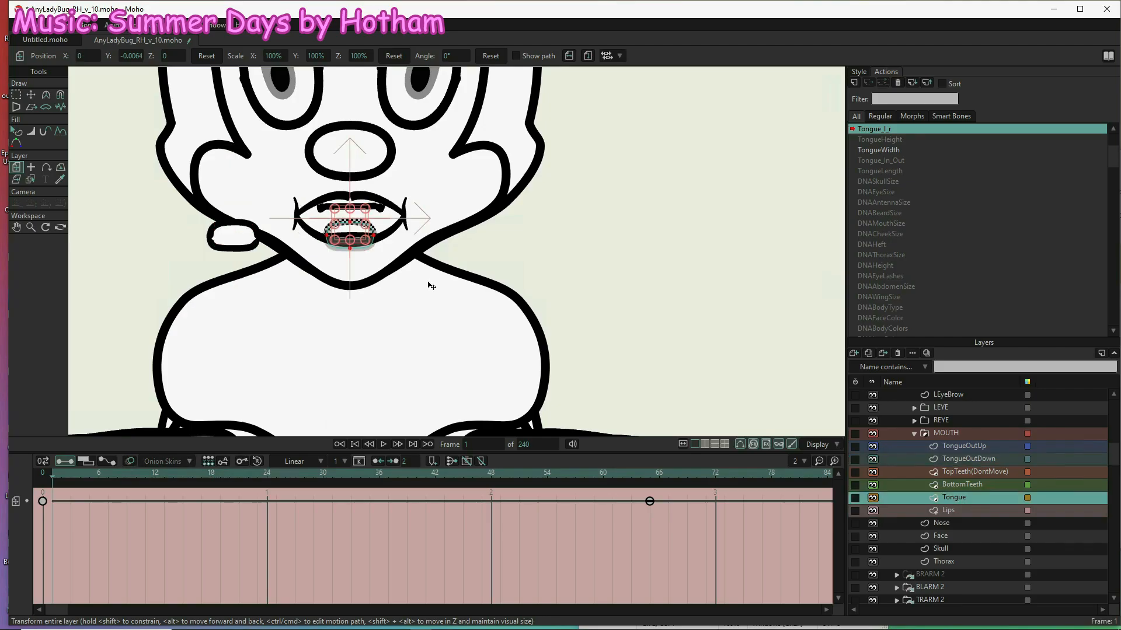
{"action": "left_click_drag", "start_coordinate": [358, 233], "coordinate": [242, 222]}
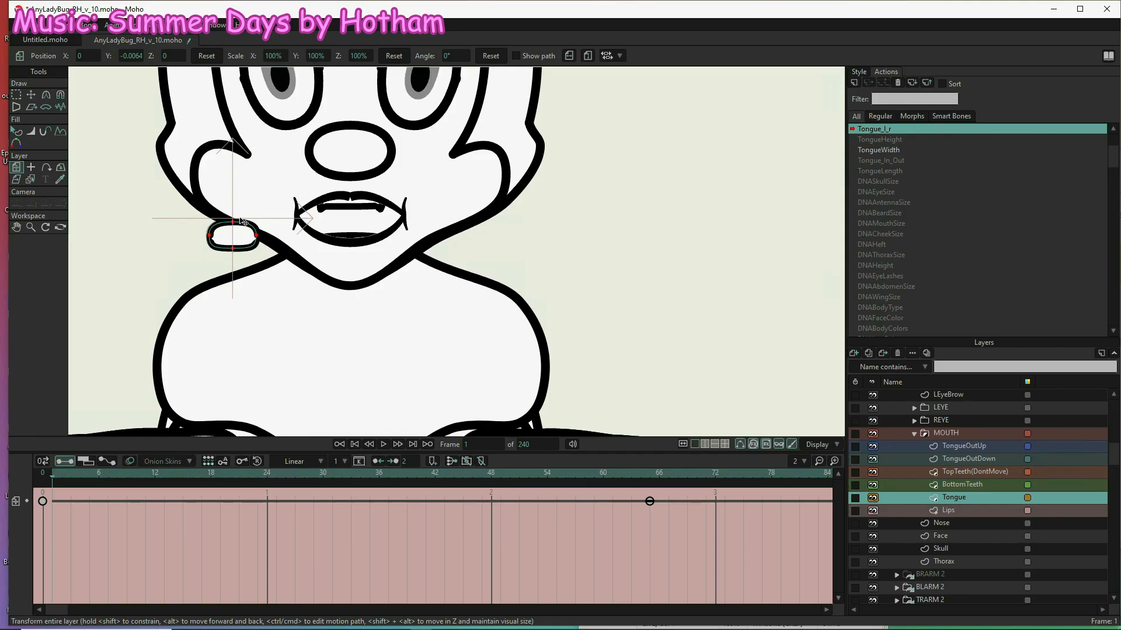
{"action": "left_click_drag", "start_coordinate": [242, 222], "coordinate": [242, 222]}
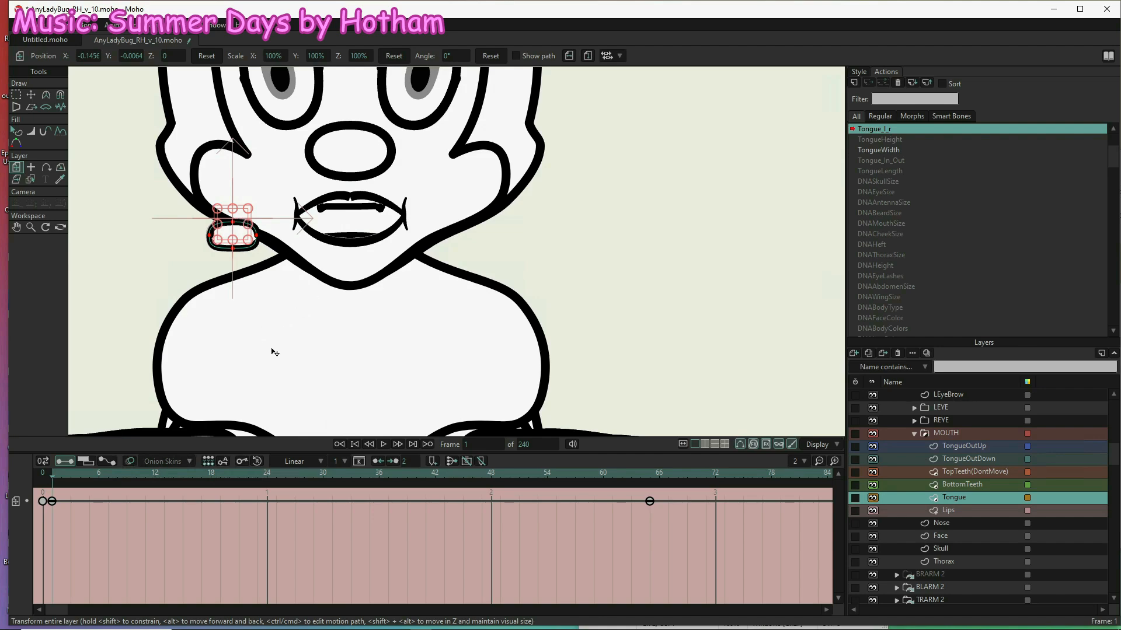
- Return to the Mainline action and select the AnyLadybug bone layer
{"action": "scroll", "coordinate": [275, 352], "scroll_direction": "down", "scroll_amount": 2}
{"action": "scroll", "coordinate": [275, 352], "scroll_direction": "down", "scroll_amount": 2}
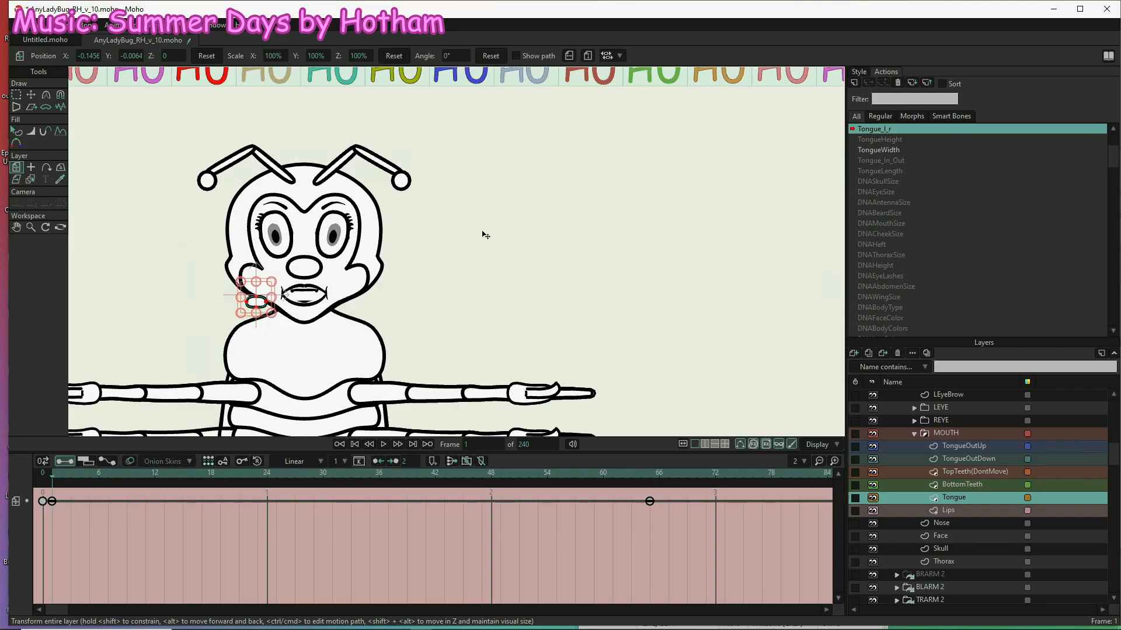
{"action": "scroll", "coordinate": [482, 235], "scroll_direction": "down", "scroll_amount": 2}
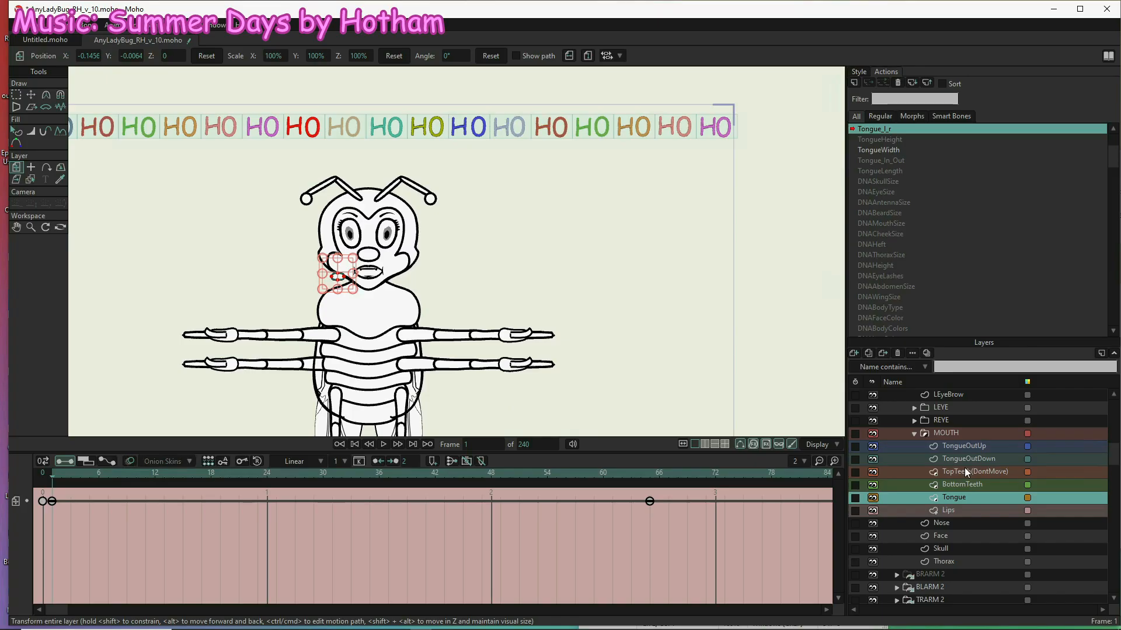
{"action": "scroll", "coordinate": [964, 467], "scroll_direction": "up", "scroll_amount": 3}
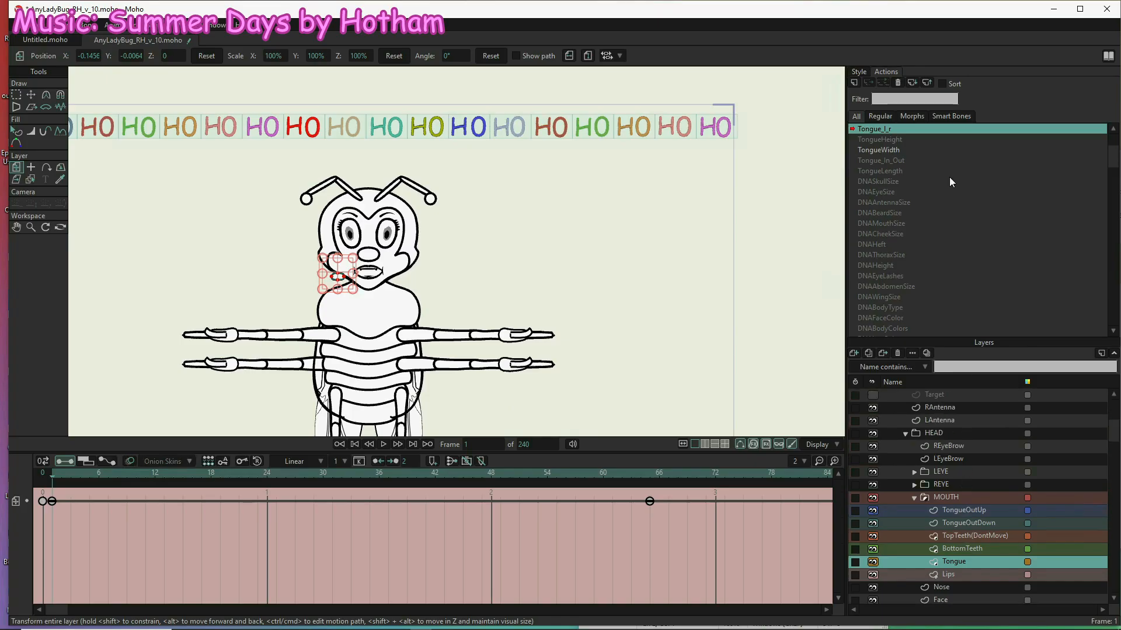
{"action": "scroll", "coordinate": [949, 177], "scroll_direction": "up", "scroll_amount": 2}
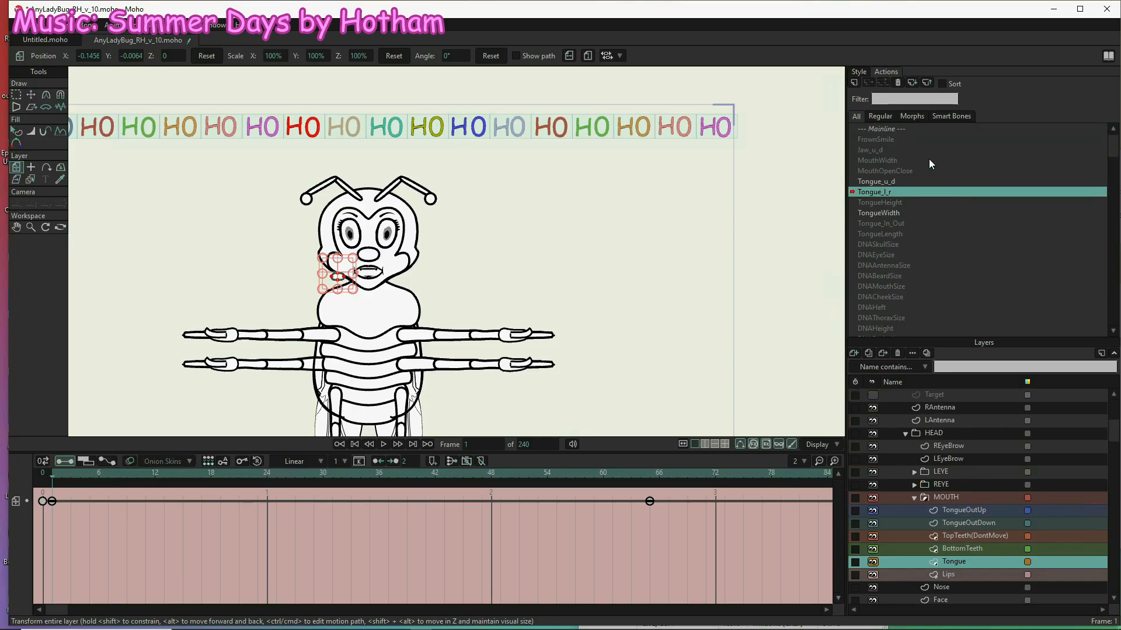
{"action": "left_click", "coordinate": [892, 128]}
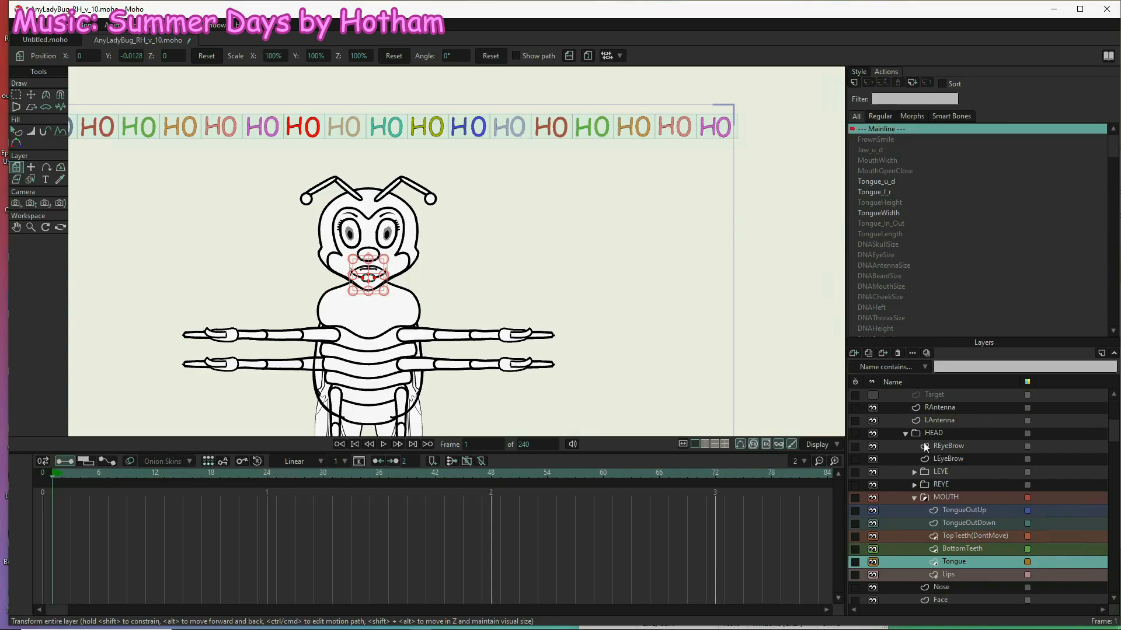
{"action": "scroll", "coordinate": [929, 437], "scroll_direction": "up", "scroll_amount": 2}
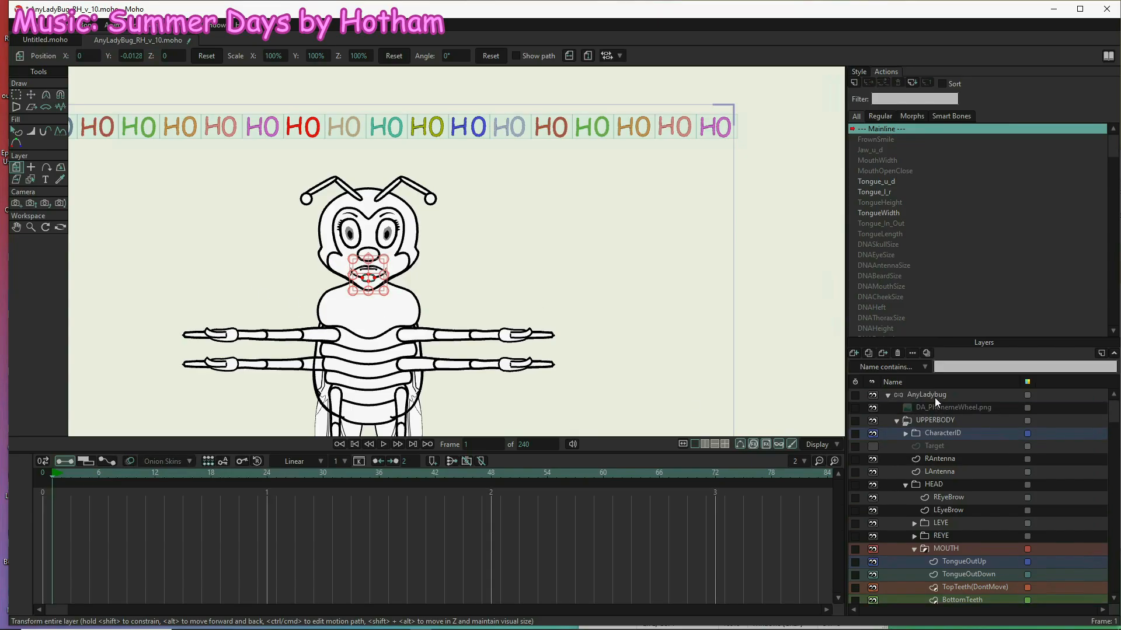
{"action": "left_click", "coordinate": [934, 398]}
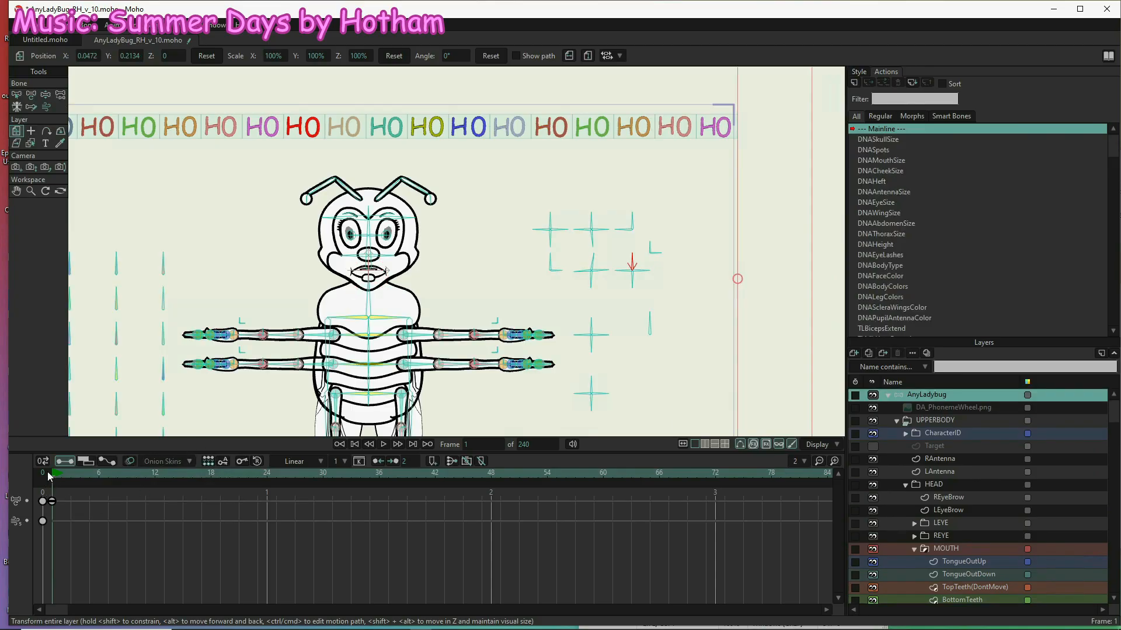
- Manipulate the two side bones of the middle mouth control cross downward to test opening the mouth and lowering the jaw
{"action": "left_click", "coordinate": [46, 95]}
{"action": "scroll", "coordinate": [586, 273], "scroll_direction": "up", "scroll_amount": 4}
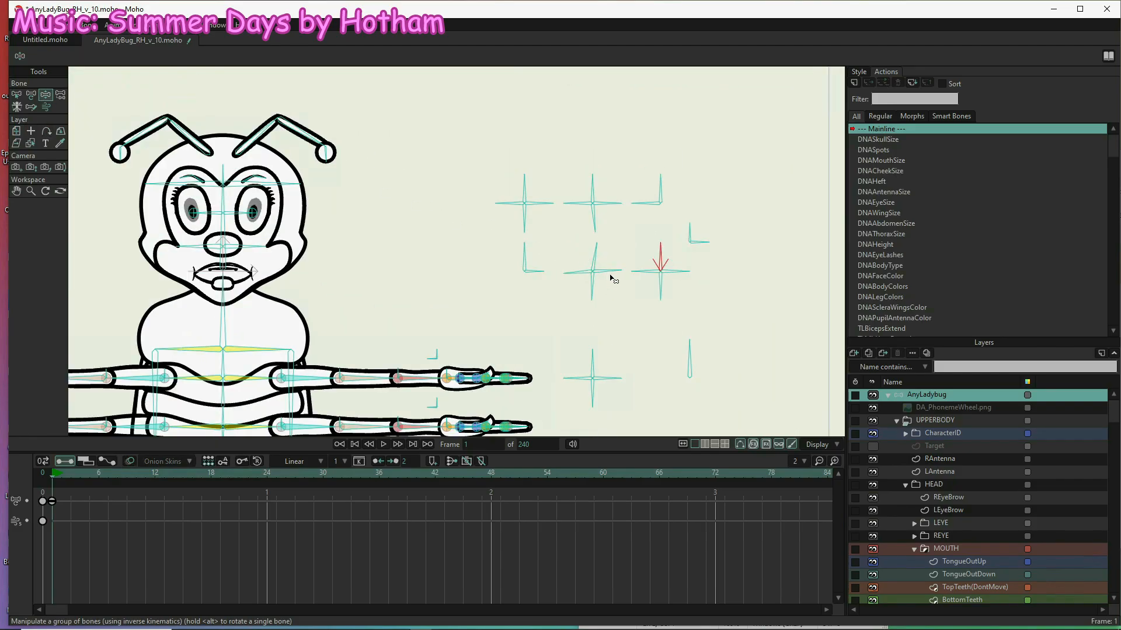
{"action": "left_click_drag", "start_coordinate": [614, 274], "coordinate": [613, 317]}
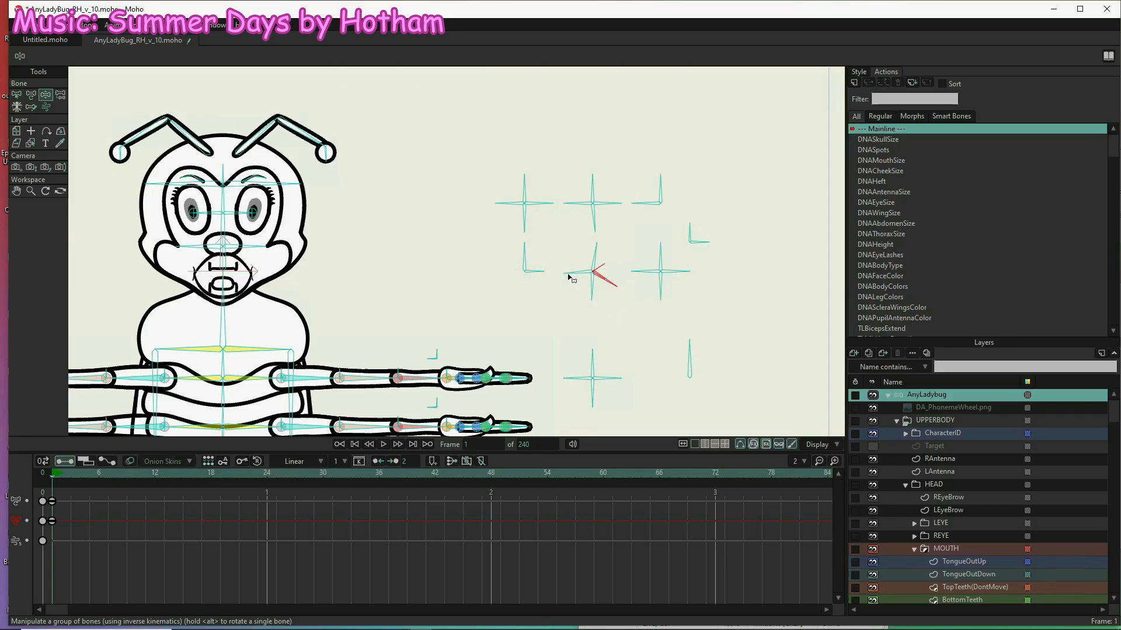
{"action": "left_click_drag", "start_coordinate": [569, 278], "coordinate": [573, 311]}
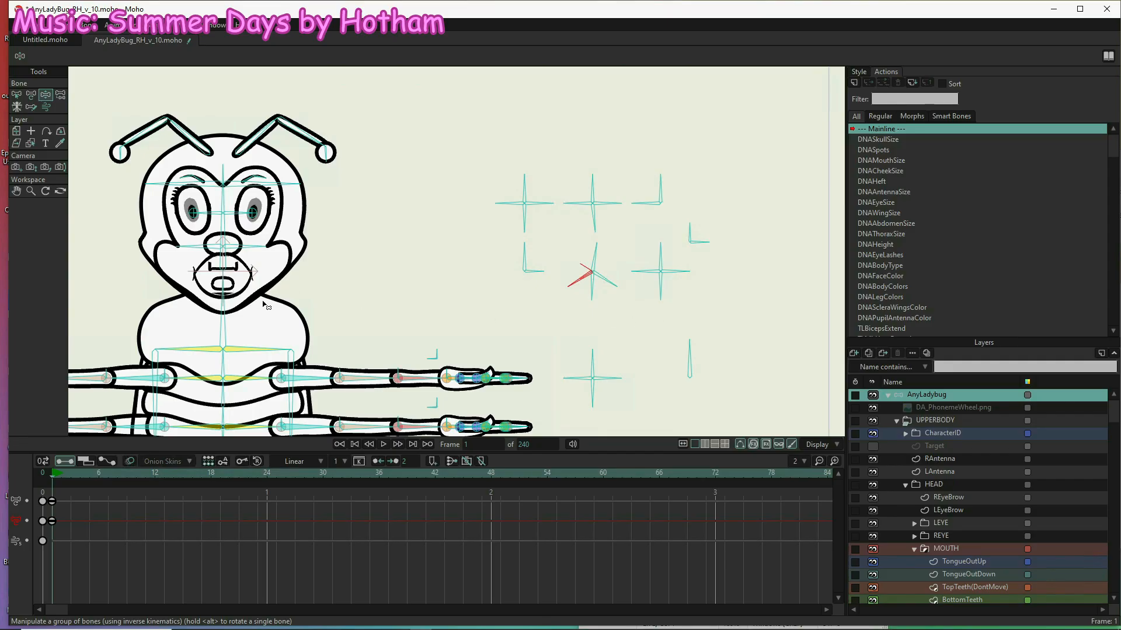
- Swing the tongue control bones to test moving the tongue up, down and sideways, and select the TongueHeight bone
{"action": "left_click", "coordinate": [633, 276]}
{"action": "left_click_drag", "start_coordinate": [633, 289], "coordinate": [637, 232]}
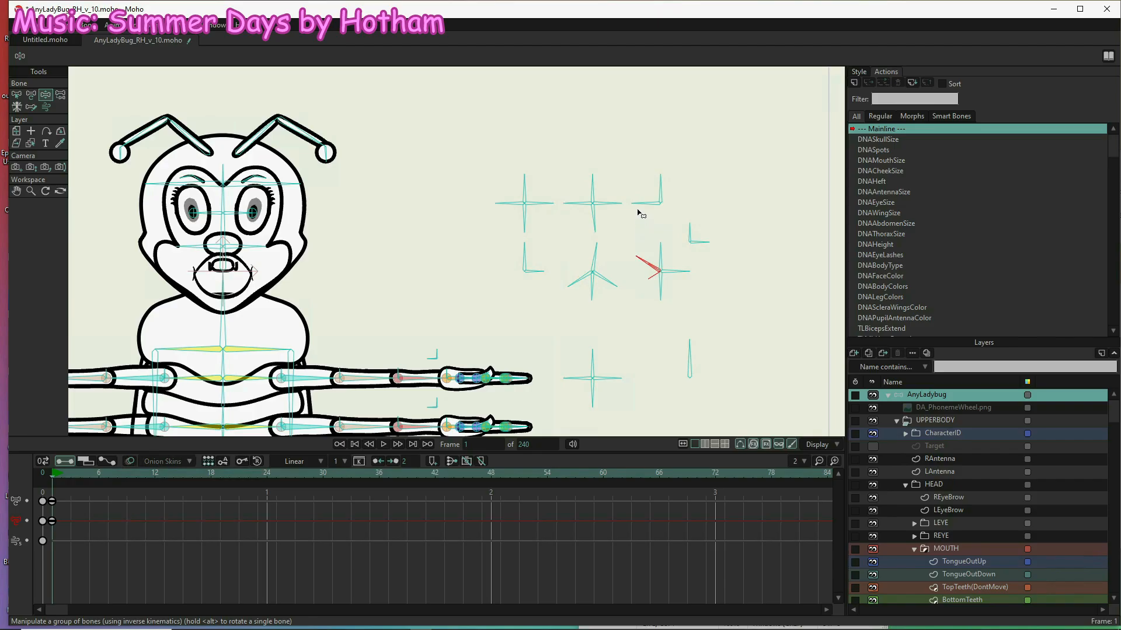
{"action": "left_click_drag", "start_coordinate": [635, 258], "coordinate": [630, 318]}
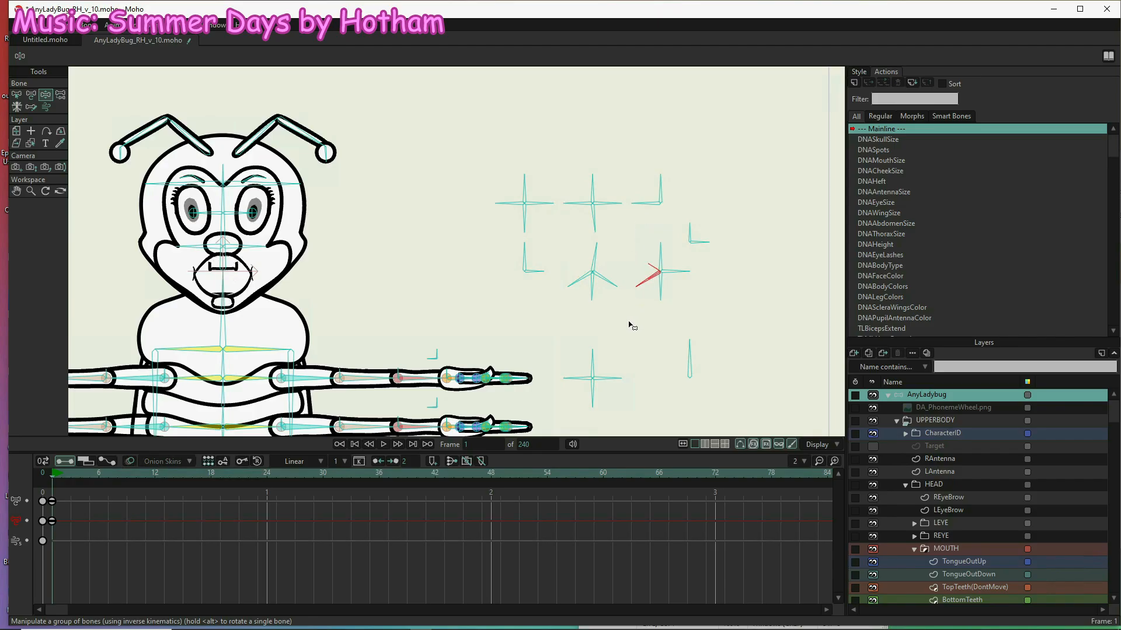
{"action": "mouse_move", "coordinate": [628, 263]}
{"action": "left_mouse_down"}
{"action": "mouse_move", "coordinate": [622, 300]}
{"action": "mouse_move", "coordinate": [618, 271]}
{"action": "mouse_move", "coordinate": [667, 243]}
{"action": "mouse_move", "coordinate": [645, 243]}
{"action": "mouse_move", "coordinate": [656, 250]}
{"action": "mouse_move", "coordinate": [653, 297]}
{"action": "mouse_move", "coordinate": [642, 294]}
{"action": "mouse_move", "coordinate": [722, 308]}
{"action": "left_mouse_up"}
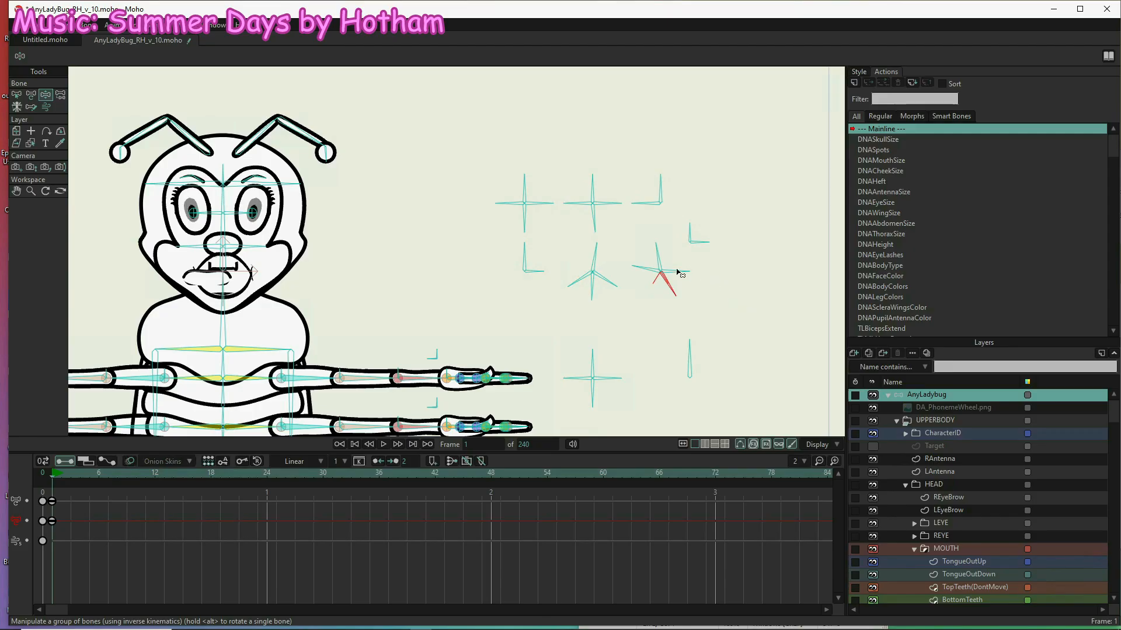
{"action": "left_click_drag", "start_coordinate": [678, 272], "coordinate": [687, 272]}
- Activate the TongueHeight smart bone action for editing on the AnyLadybug layer
{"action": "scroll", "coordinate": [988, 140], "scroll_direction": "down", "scroll_amount": 3}
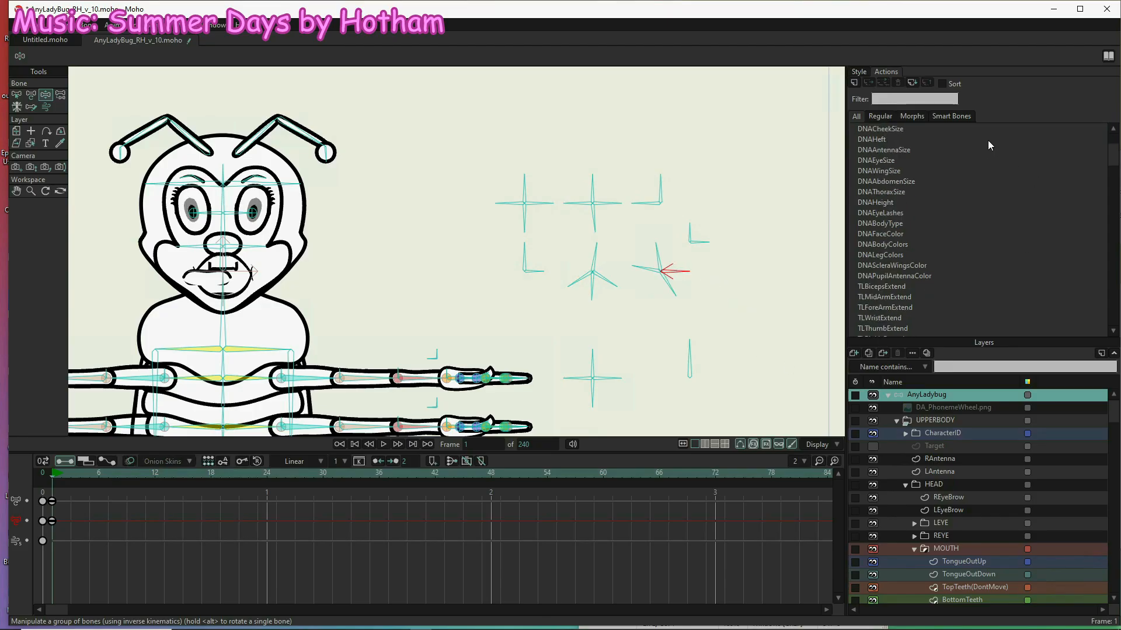
{"action": "scroll", "coordinate": [985, 191], "scroll_direction": "down", "scroll_amount": 5}
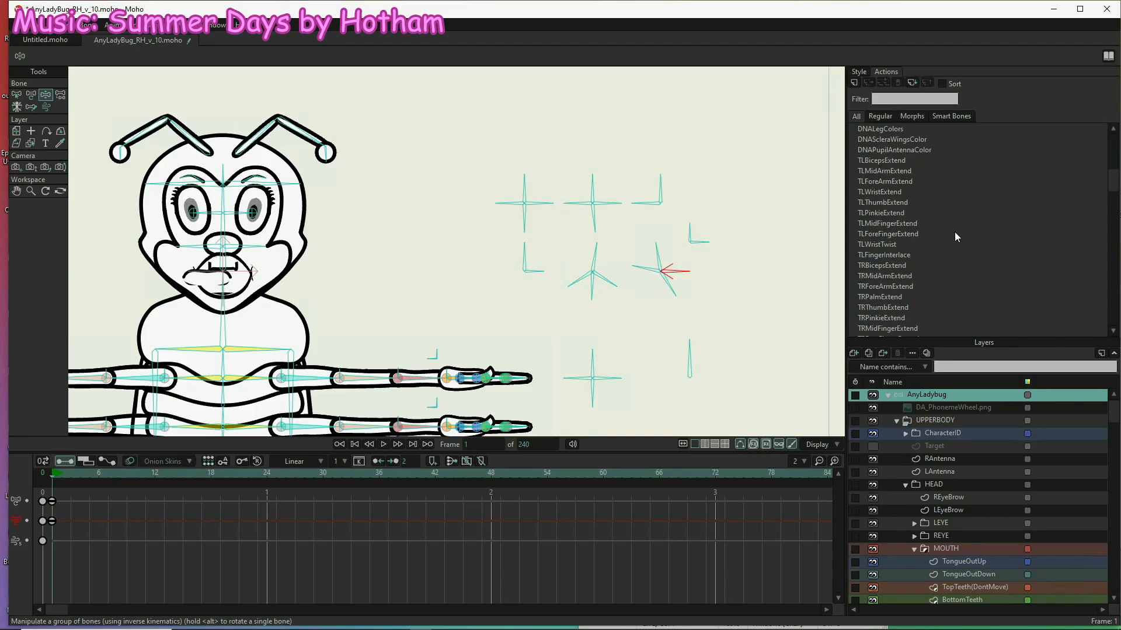
{"action": "scroll", "coordinate": [895, 276], "scroll_direction": "down", "scroll_amount": 7}
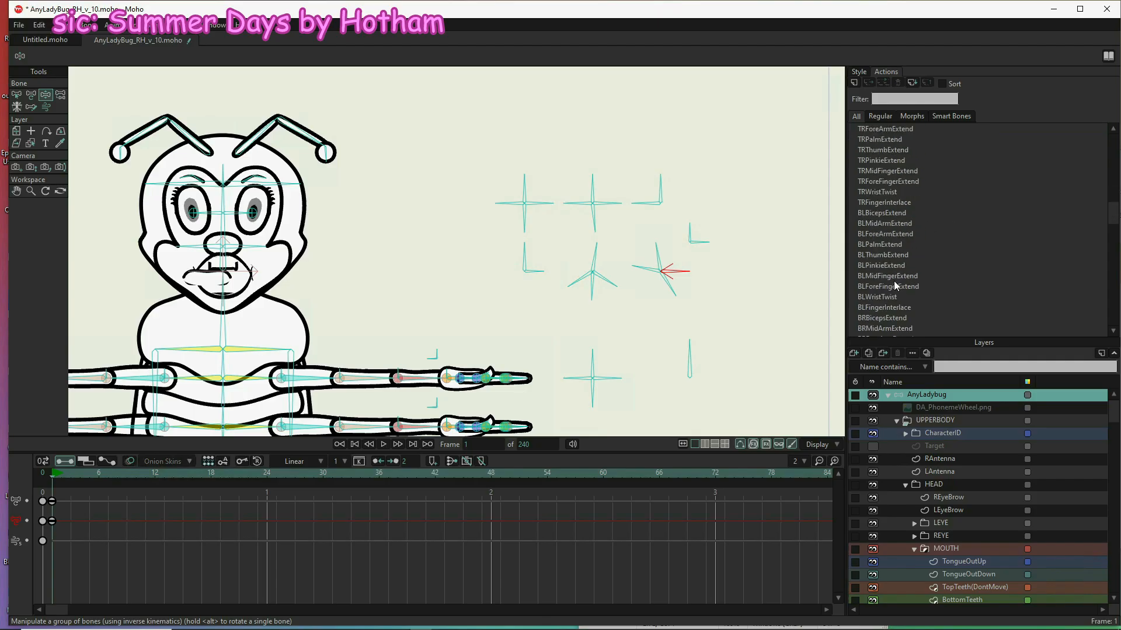
{"action": "scroll", "coordinate": [896, 284], "scroll_direction": "down", "scroll_amount": 8}
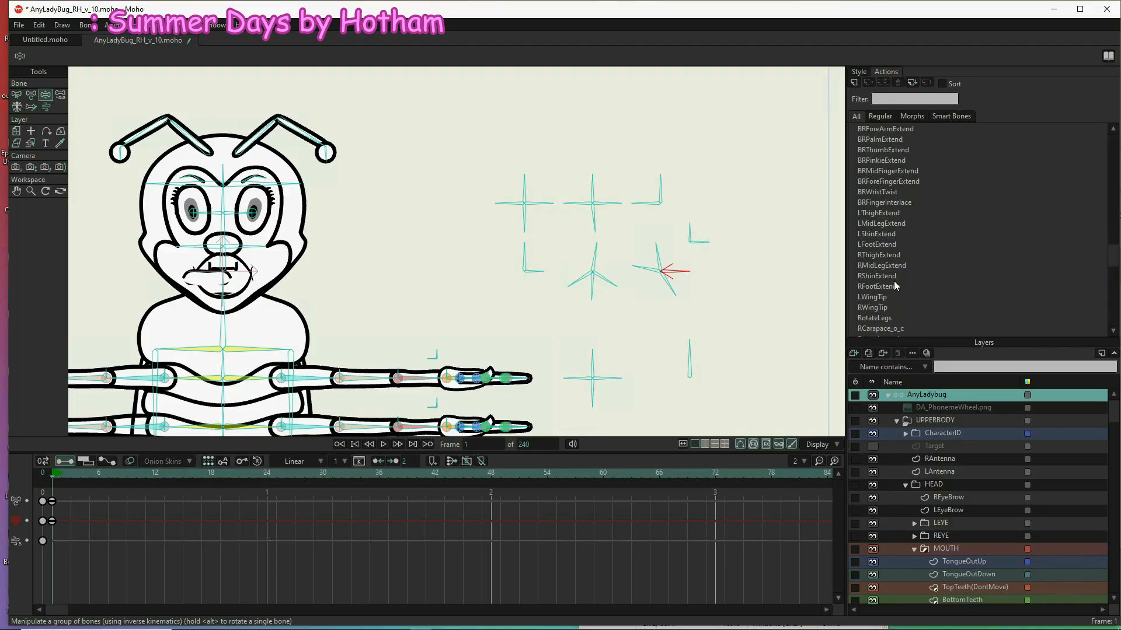
{"action": "scroll", "coordinate": [895, 285], "scroll_direction": "down", "scroll_amount": 6}
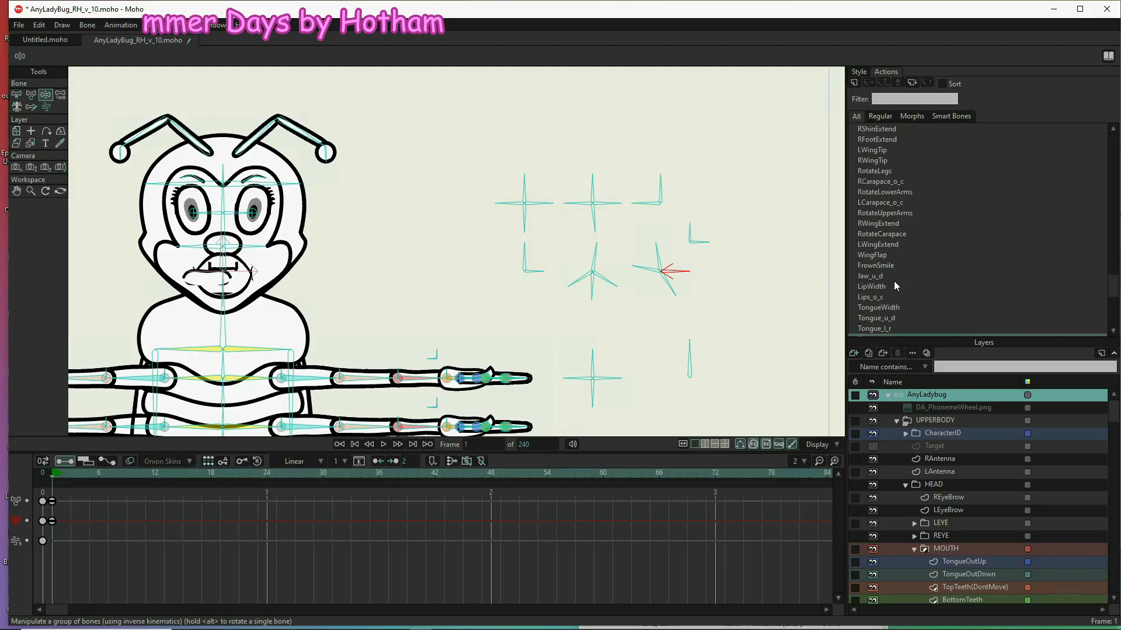
{"action": "scroll", "coordinate": [894, 282], "scroll_direction": "down", "scroll_amount": 1}
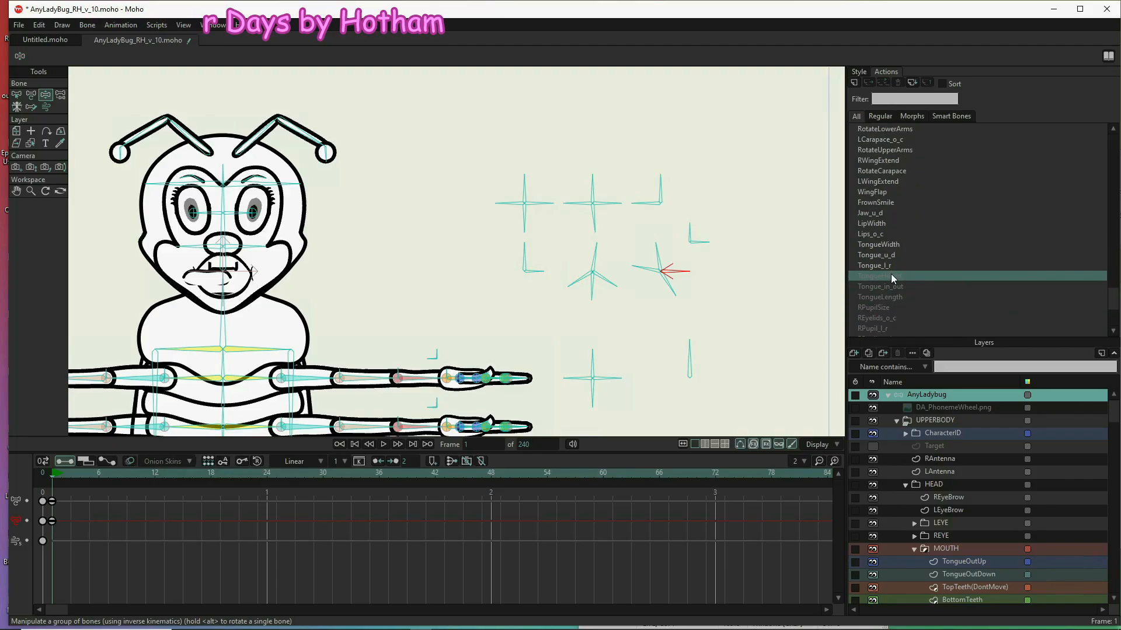
{"action": "left_click", "coordinate": [891, 275]}
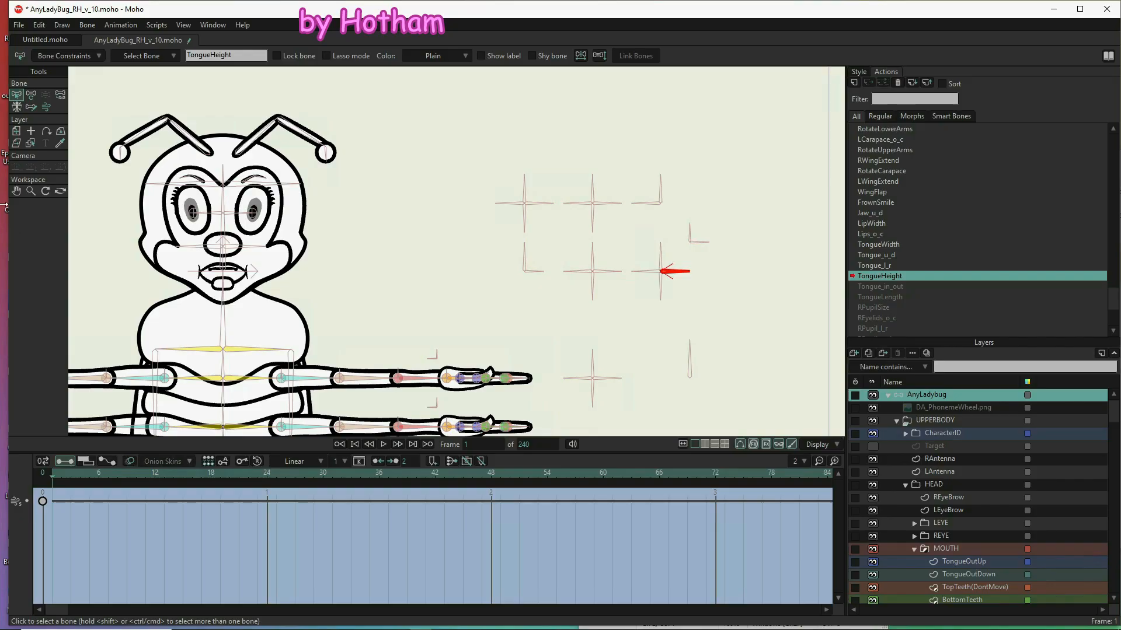
- Rotate the TongueHeight bone to -32° on frame 1 and key it at 32° on frame 65
{"action": "left_click", "coordinate": [31, 94]}
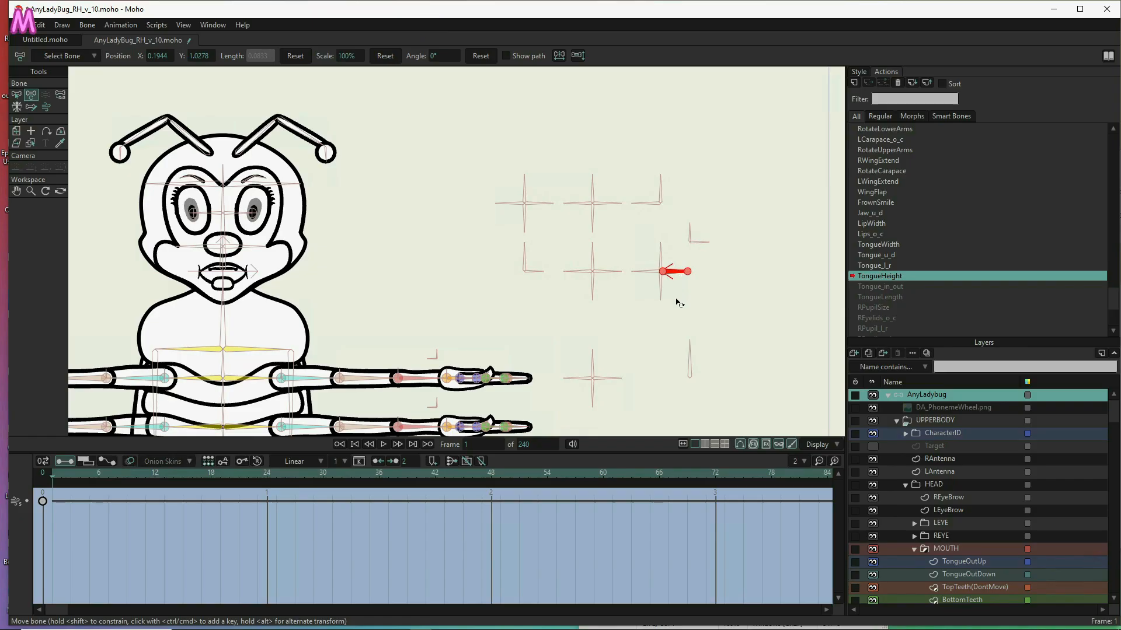
{"action": "left_click_drag", "start_coordinate": [671, 310], "coordinate": [562, 512]}
{"action": "left_click", "coordinate": [650, 474]}
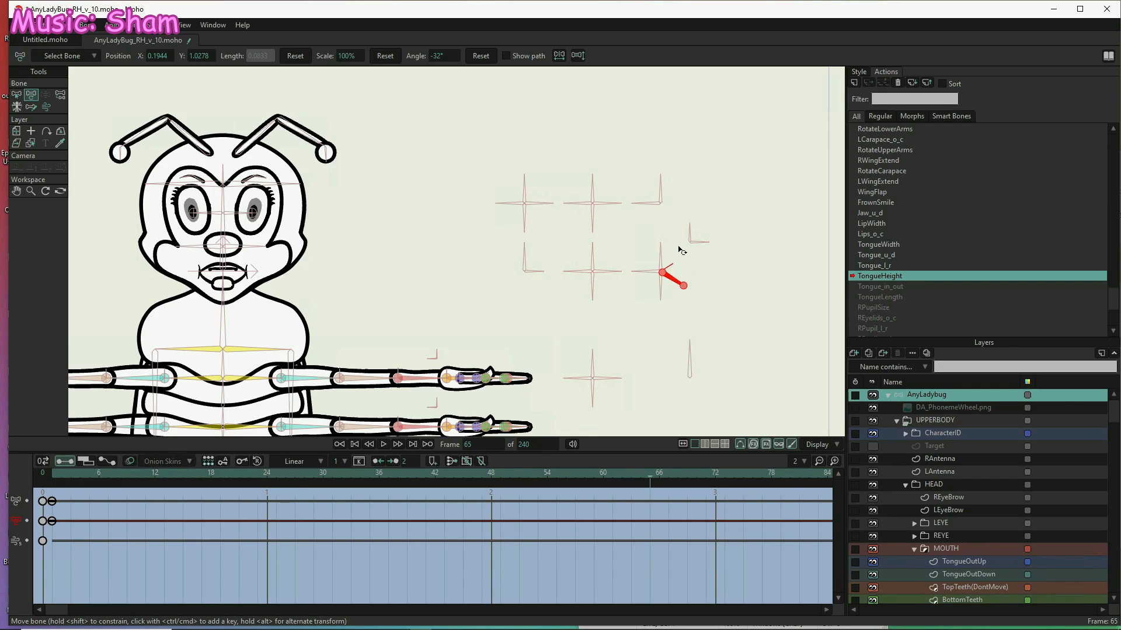
{"action": "left_click", "coordinate": [671, 228], "text": "ctrl"}
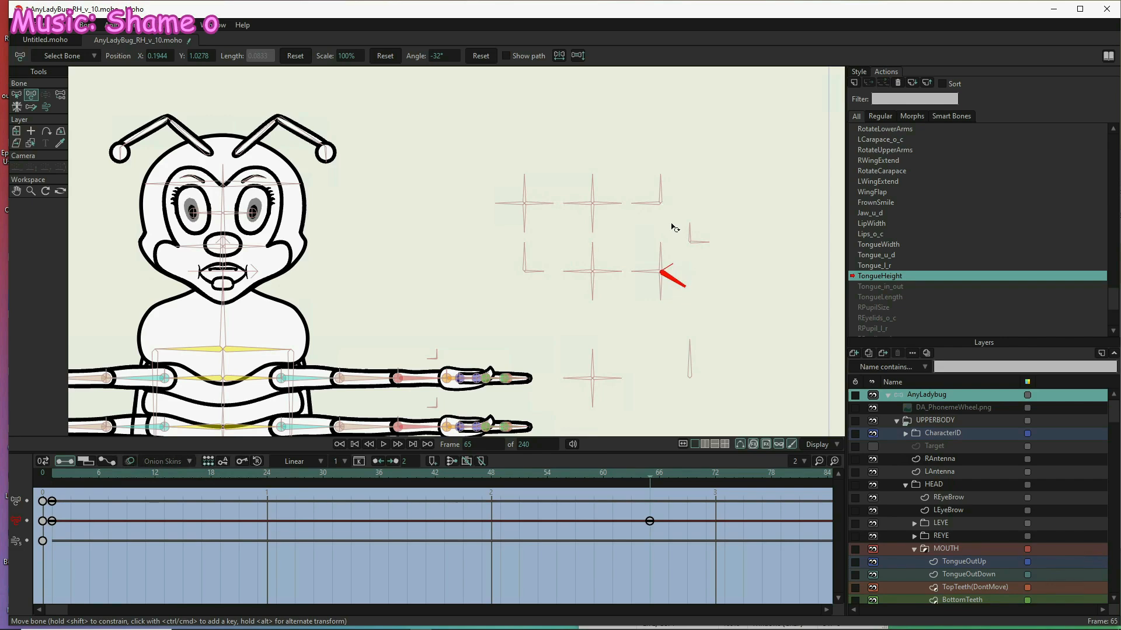
{"action": "left_click", "coordinate": [671, 227]}
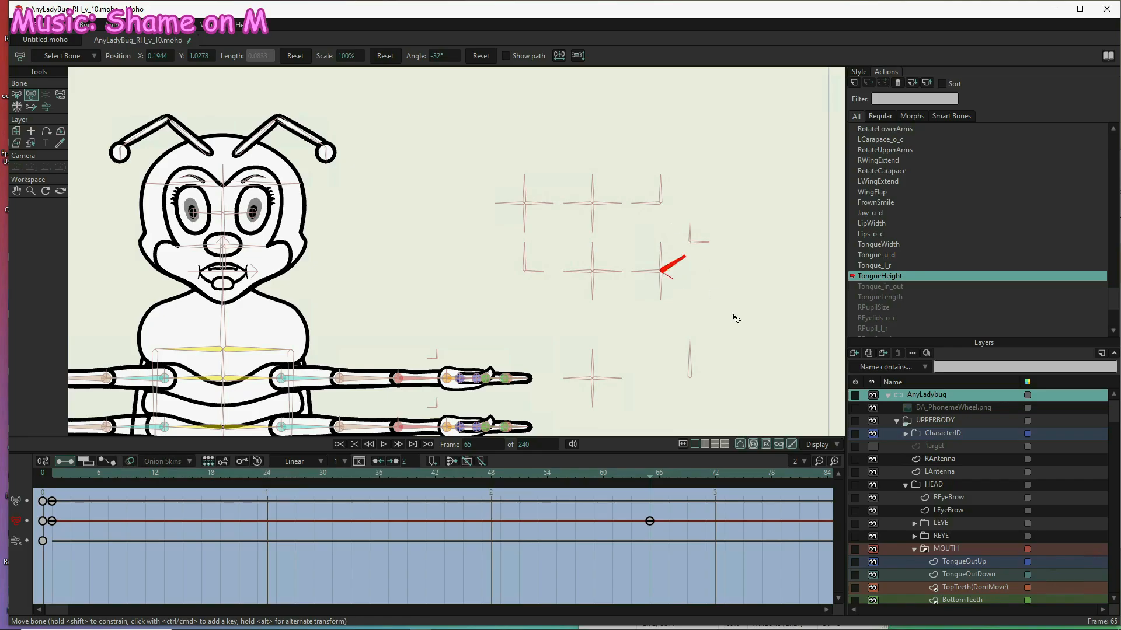
- Stretch the Tongue layer's top and bottom points vertically on frame 1 so the tongue reaches up to the upper lip
{"action": "scroll", "coordinate": [969, 478], "scroll_direction": "down", "scroll_amount": 1}
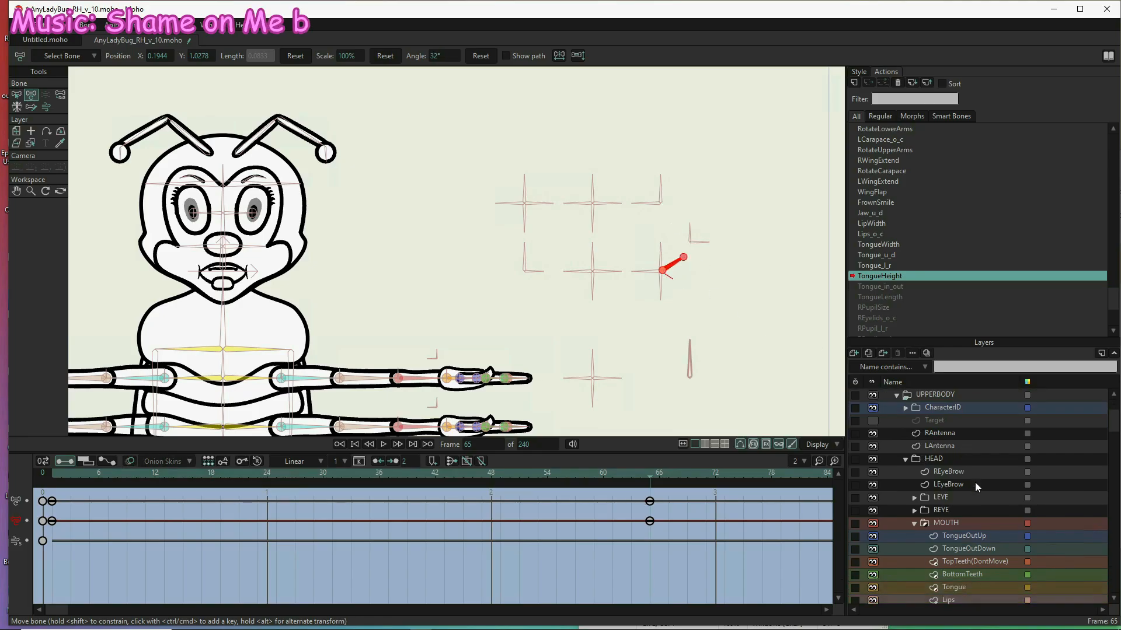
{"action": "scroll", "coordinate": [975, 482], "scroll_direction": "down", "scroll_amount": 1}
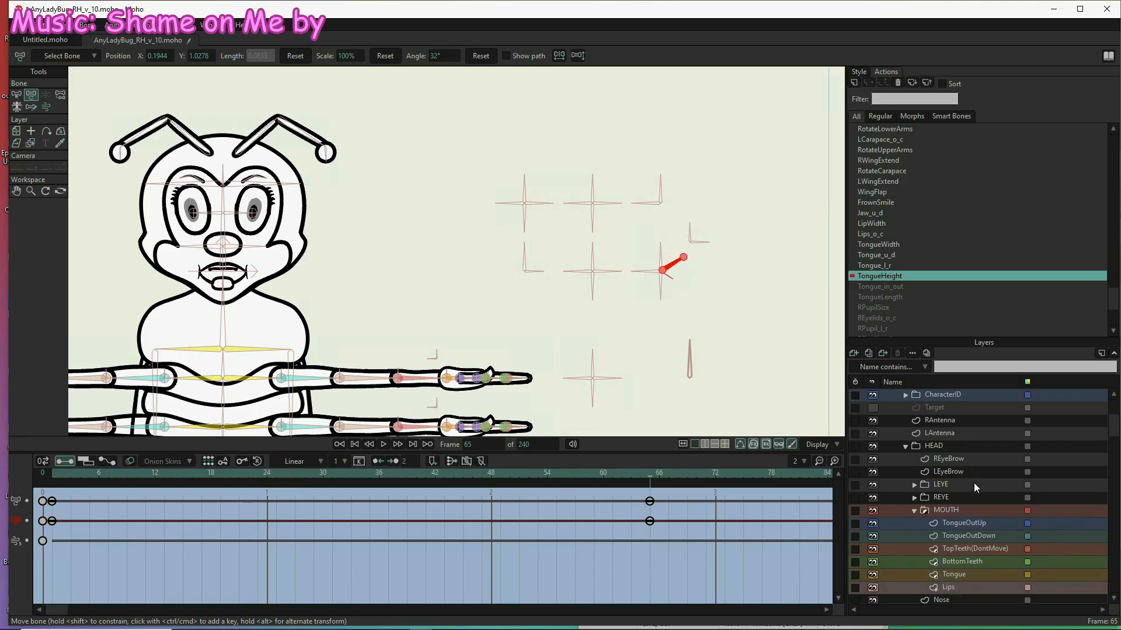
{"action": "left_click", "coordinate": [961, 573]}
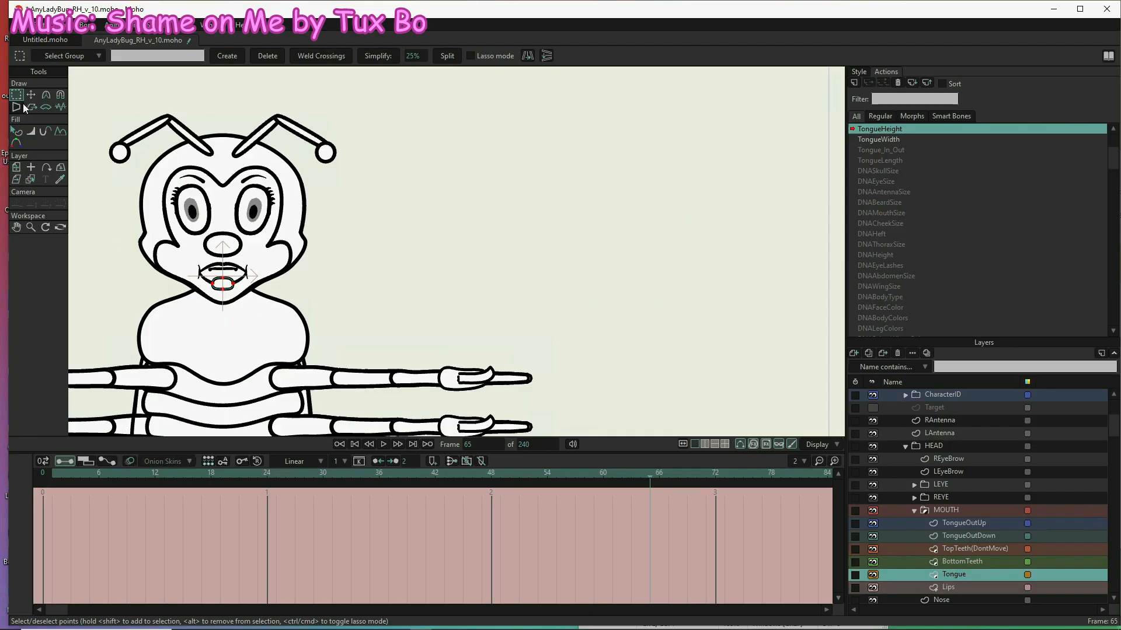
{"action": "left_click", "coordinate": [26, 96]}
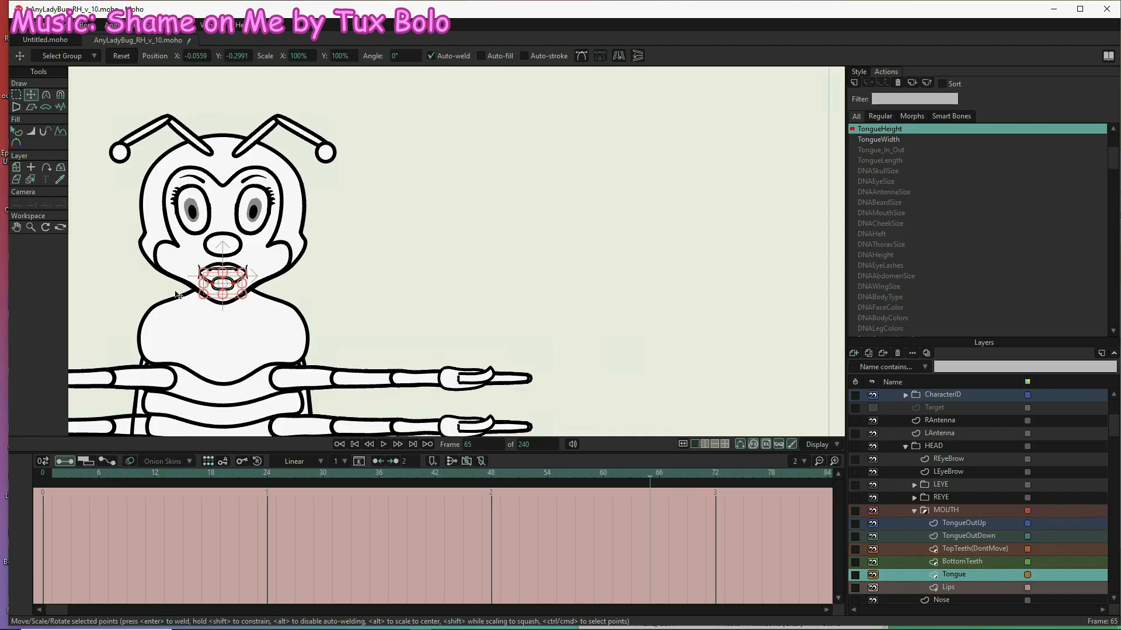
{"action": "scroll", "coordinate": [176, 294], "scroll_direction": "up", "scroll_amount": 5}
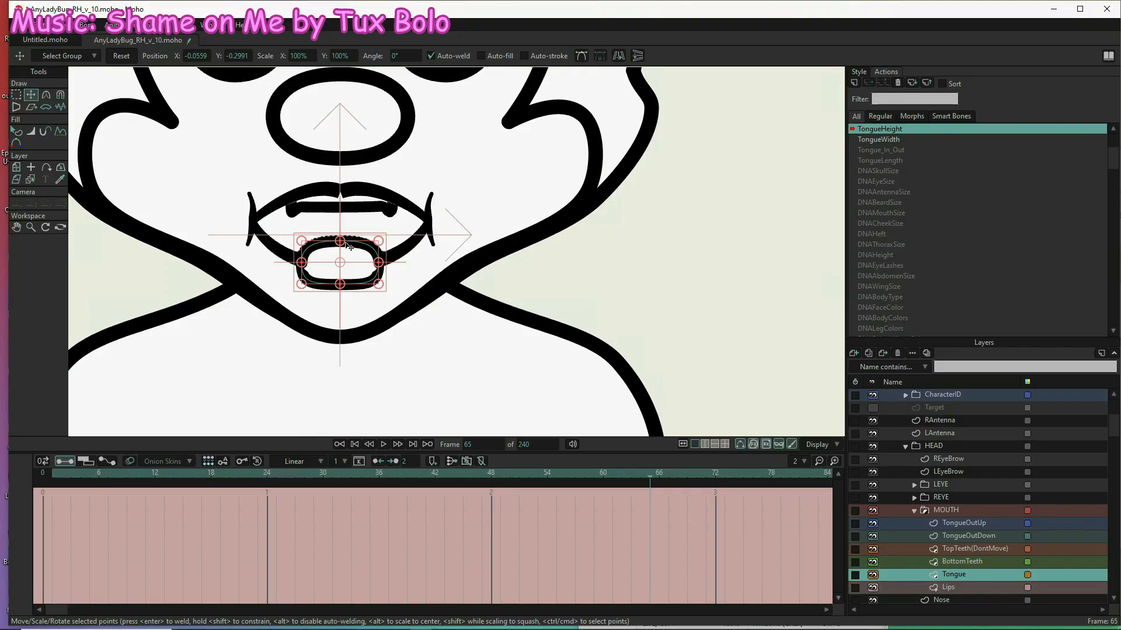
{"action": "key", "text": "g"}
{"action": "left_click_drag", "start_coordinate": [327, 230], "coordinate": [349, 308]}
{"action": "key", "text": "t"}
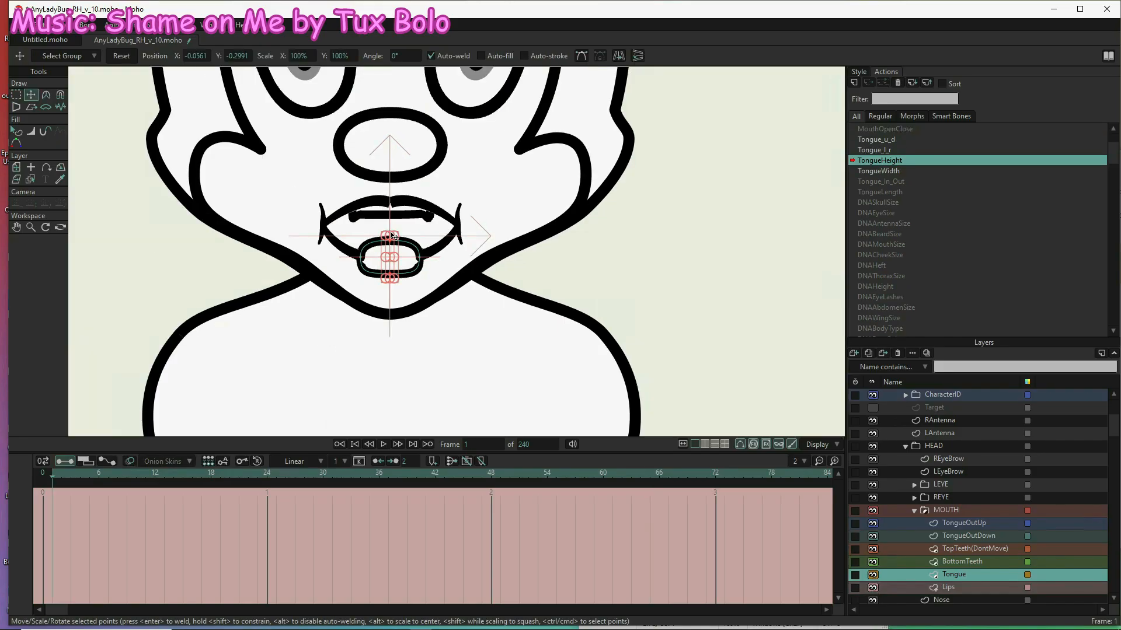
{"action": "scroll", "coordinate": [392, 235], "scroll_direction": "up", "scroll_amount": 3}
{"action": "left_click_drag", "start_coordinate": [390, 251], "coordinate": [392, 228]}
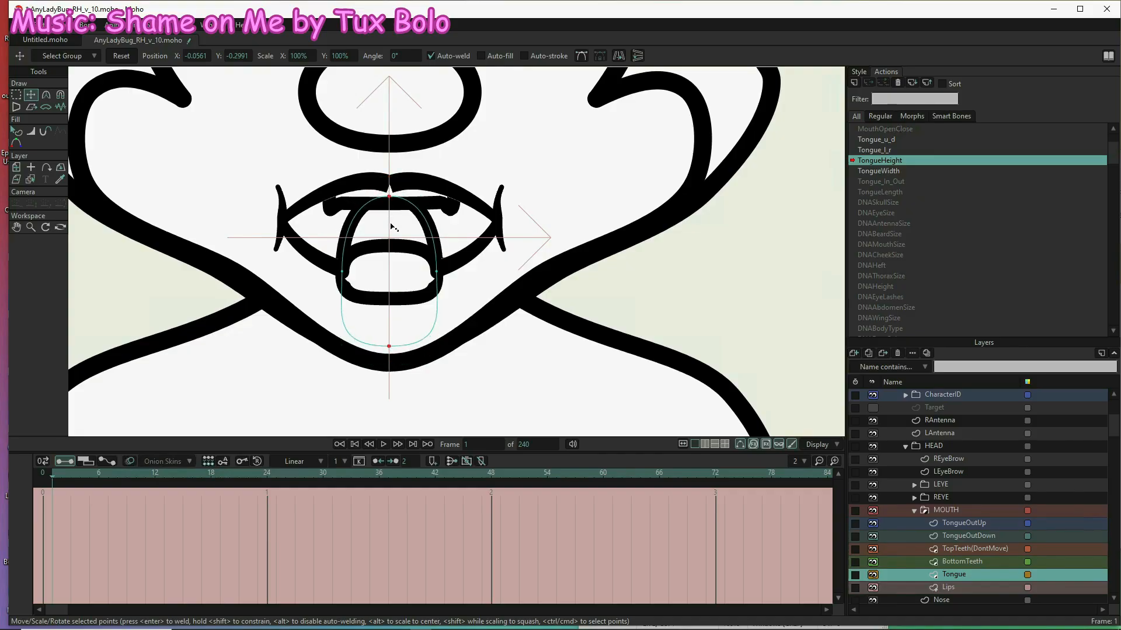
{"action": "key", "text": "ctrl+a"}
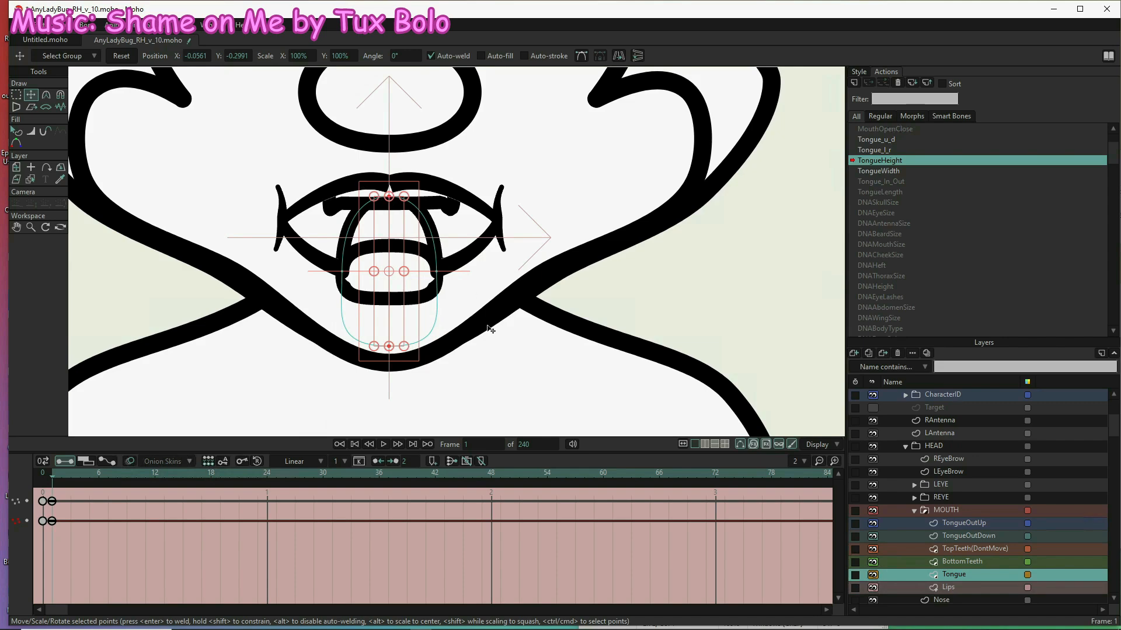
- Stretch the TongueOutDown and TongueOutUp outlines vertically on frame 1 to match the taller tongue
{"action": "left_click", "coordinate": [982, 535]}
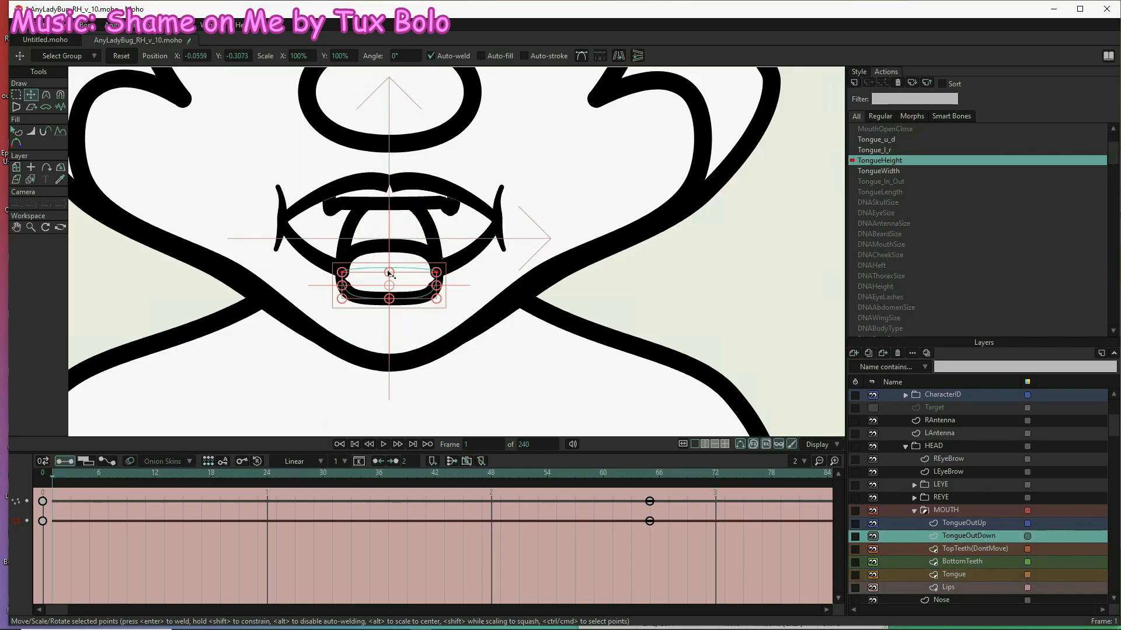
{"action": "left_click_drag", "start_coordinate": [389, 272], "coordinate": [390, 206]}
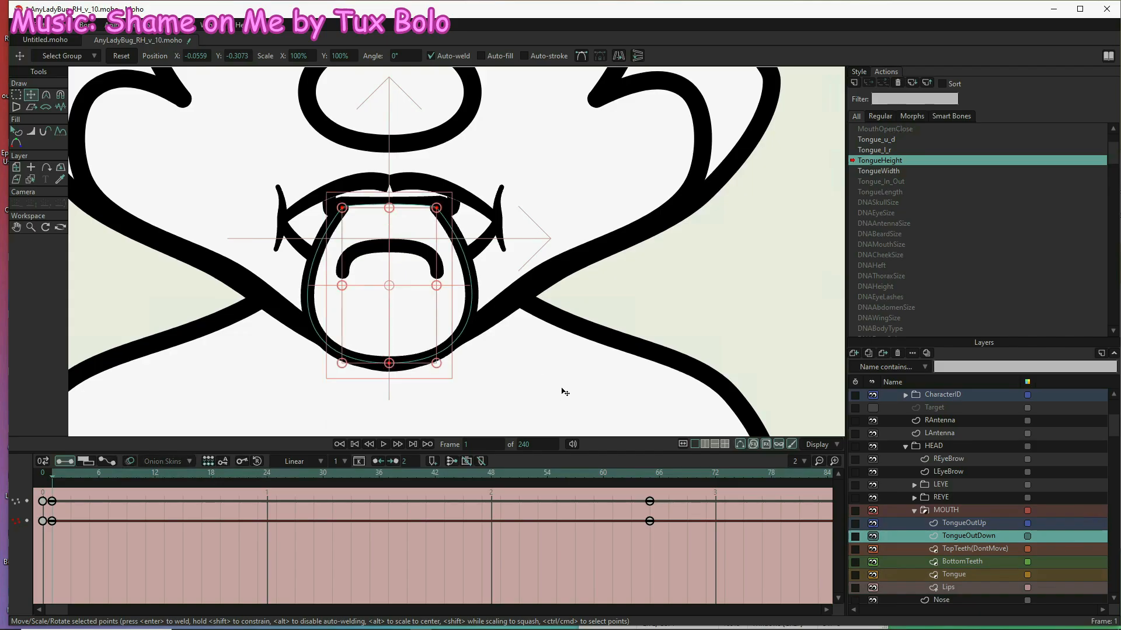
{"action": "left_click", "coordinate": [984, 525]}
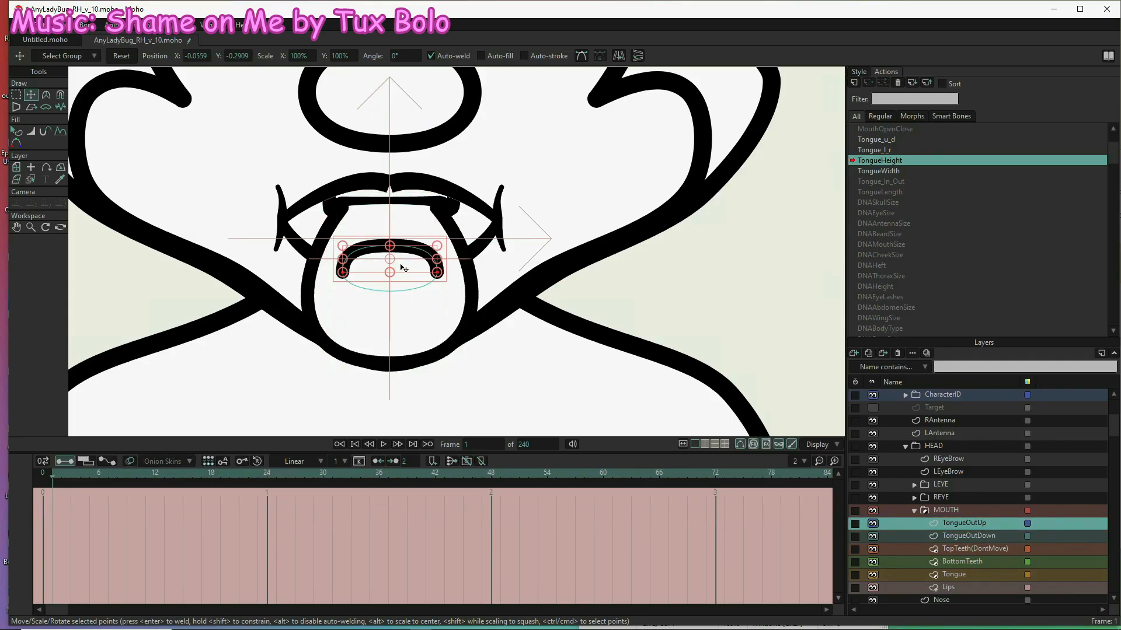
{"action": "left_click_drag", "start_coordinate": [390, 247], "coordinate": [393, 166]}
- Delete the stray keyframes at frames 0 and 1 on the Alpha layer of the J Eyelashes group
{"action": "left_click", "coordinate": [396, 174], "text": "ctrl+alt"}
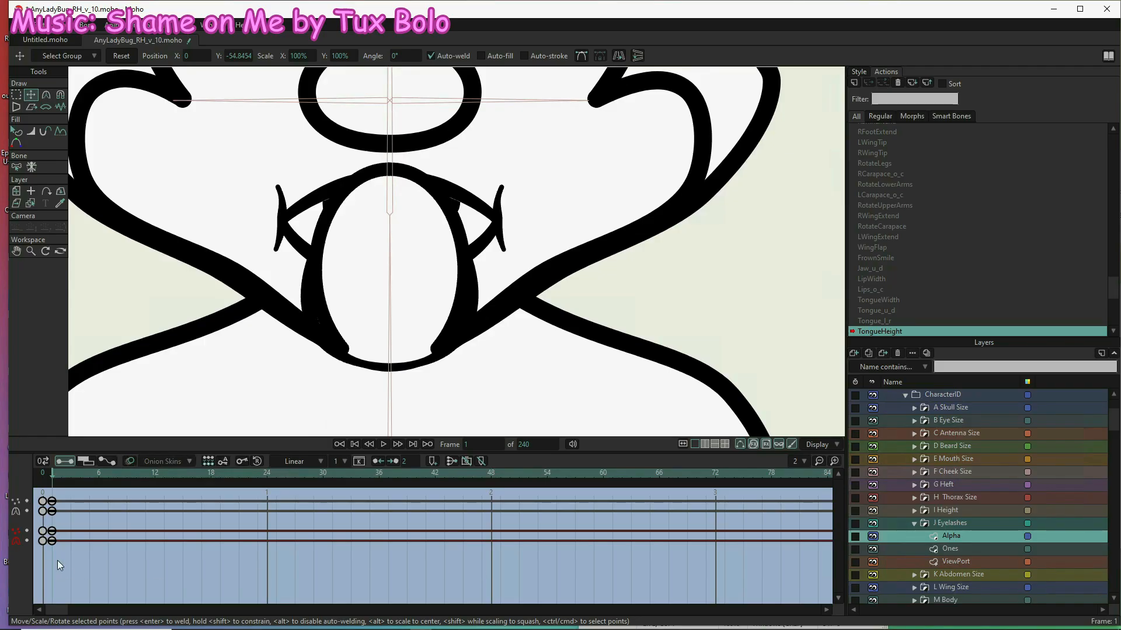
{"action": "left_click_drag", "start_coordinate": [58, 558], "coordinate": [36, 524]}
{"action": "key", "text": "Delete"}
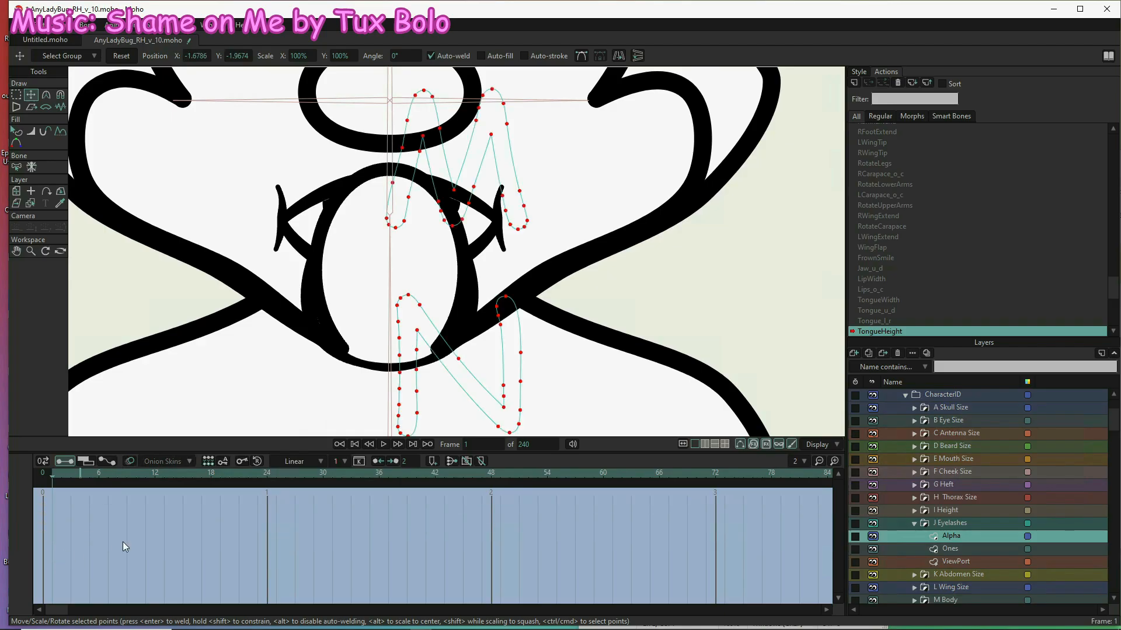
- Collapse the CharacterID group and select the AnyLadybug bone layer
{"action": "scroll", "coordinate": [637, 291], "scroll_direction": "down", "scroll_amount": 4}
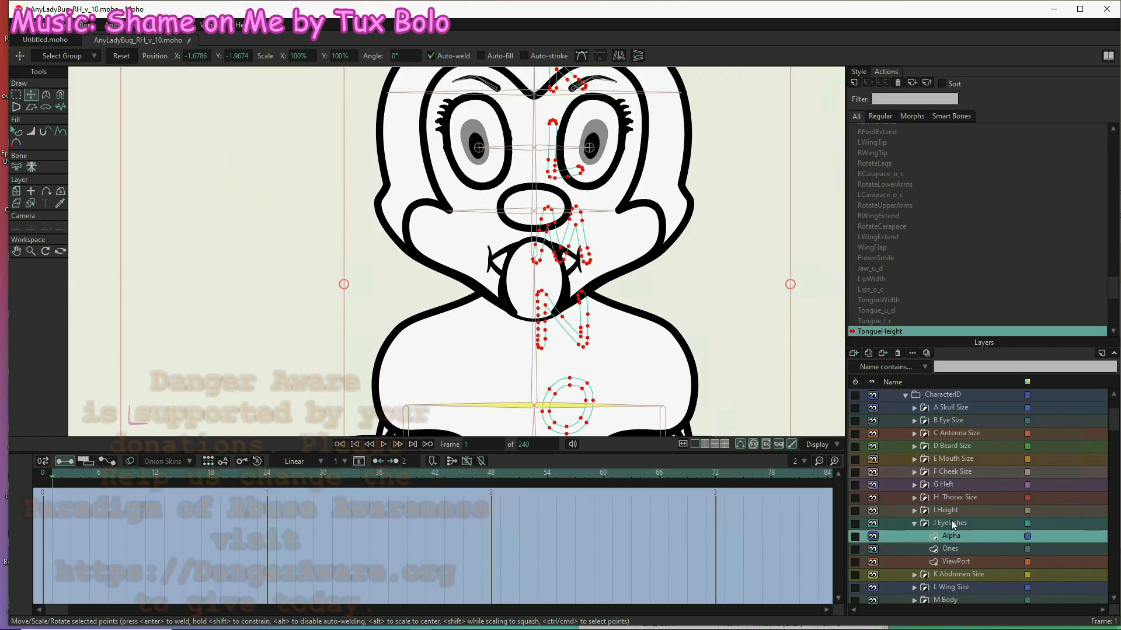
{"action": "scroll", "coordinate": [927, 420], "scroll_direction": "up", "scroll_amount": 1}
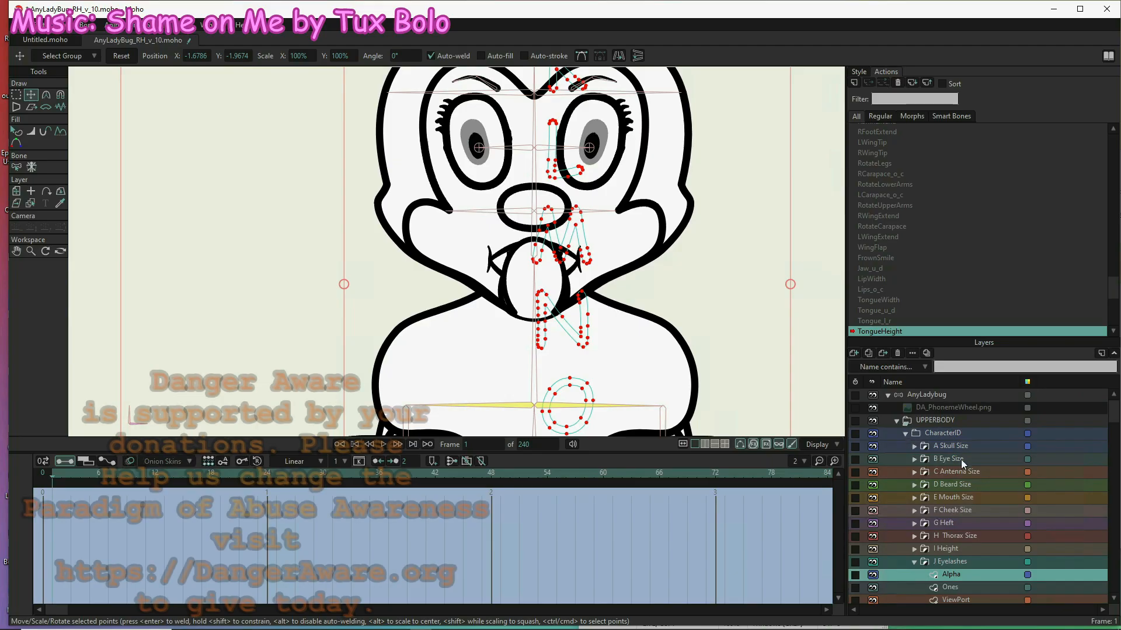
{"action": "left_click", "coordinate": [905, 433]}
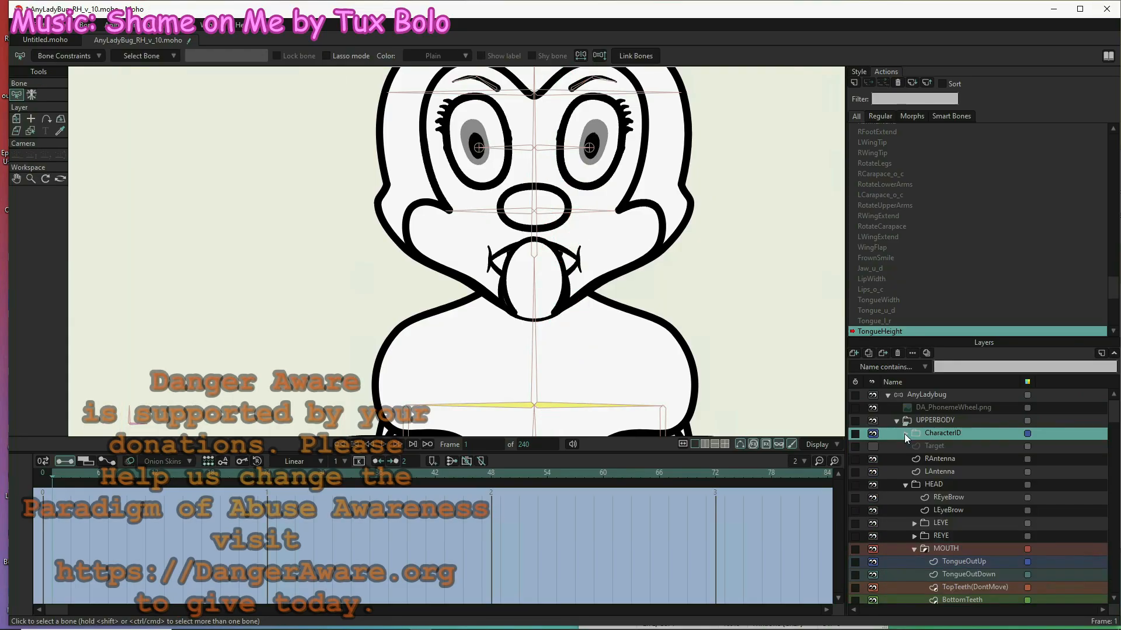
{"action": "left_click", "coordinate": [905, 433]}
{"action": "scroll", "coordinate": [945, 495], "scroll_direction": "down", "scroll_amount": 1}
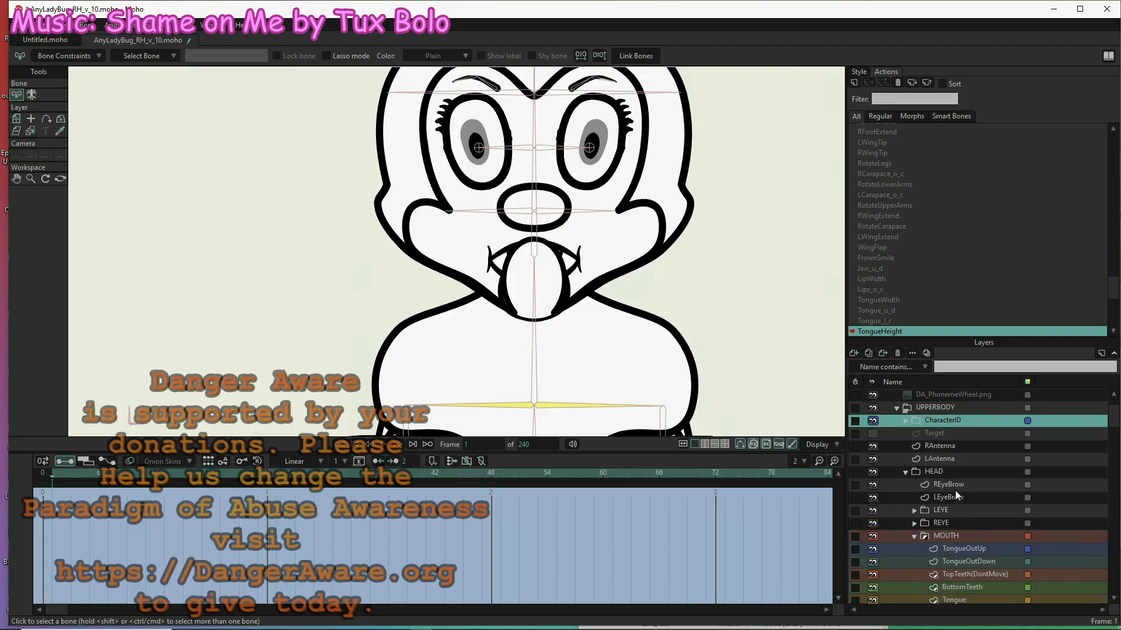
{"action": "scroll", "coordinate": [362, 275], "scroll_direction": "down", "scroll_amount": 4}
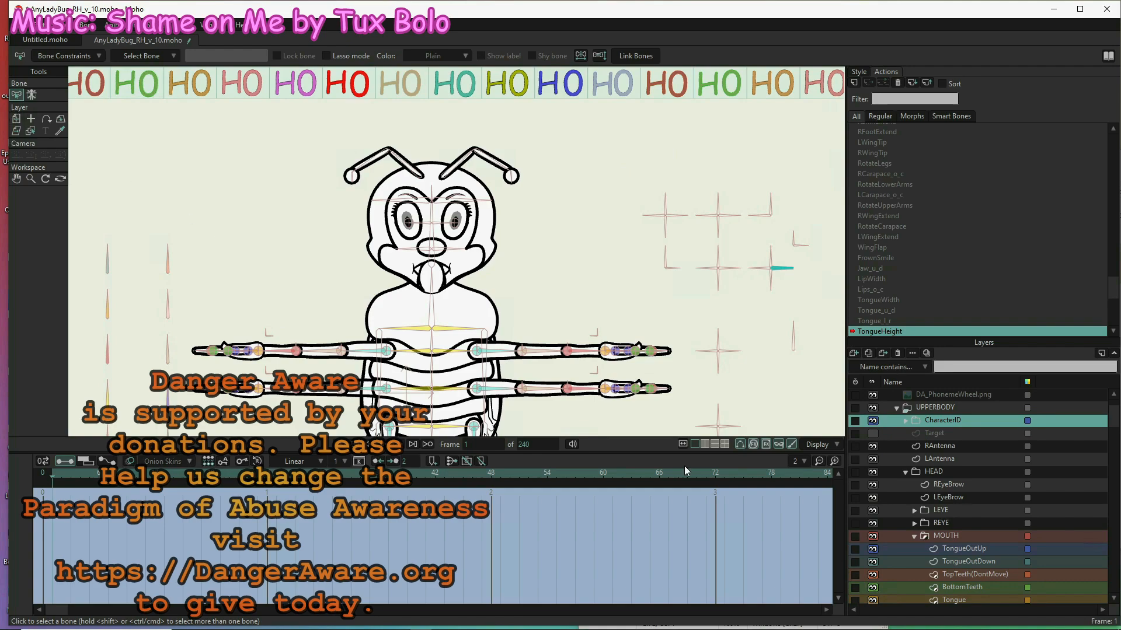
{"action": "scroll", "coordinate": [965, 452], "scroll_direction": "up", "scroll_amount": 1}
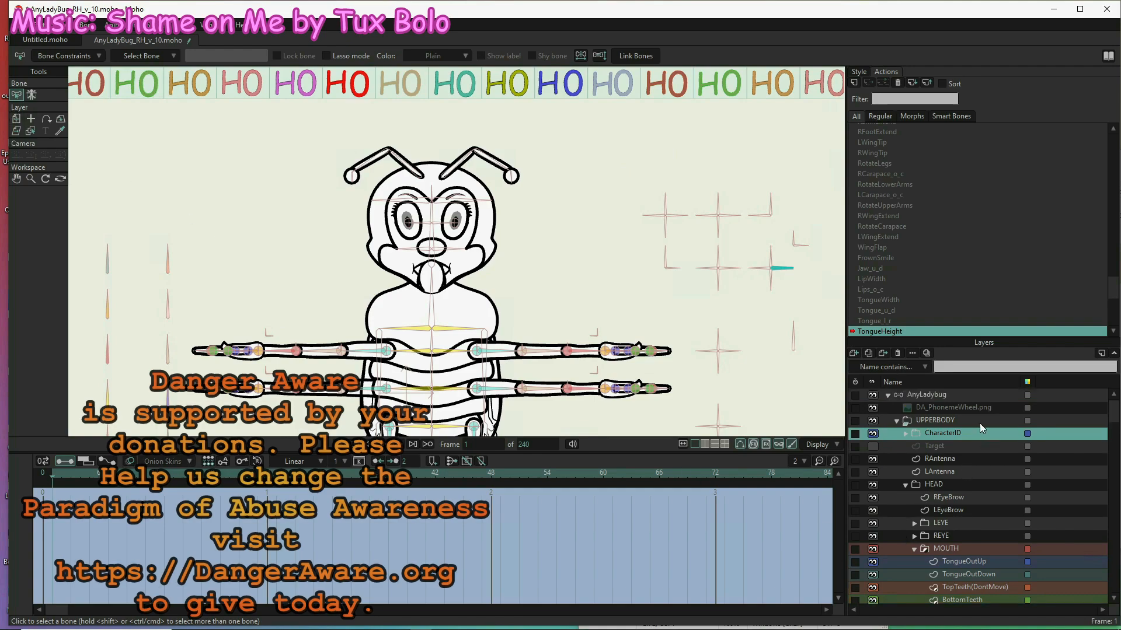
{"action": "left_click", "coordinate": [958, 396]}
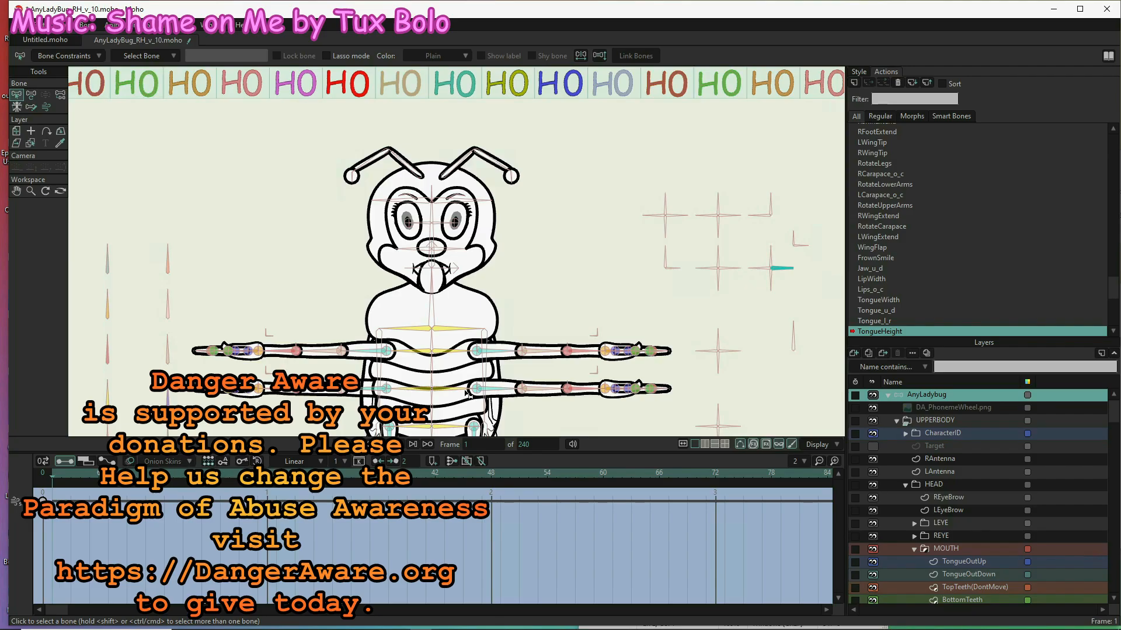
- Key the TongueHeight bone at 32° on frame 65 and rotate it down to its lower limit on frame 1
{"action": "left_click", "coordinate": [31, 95]}
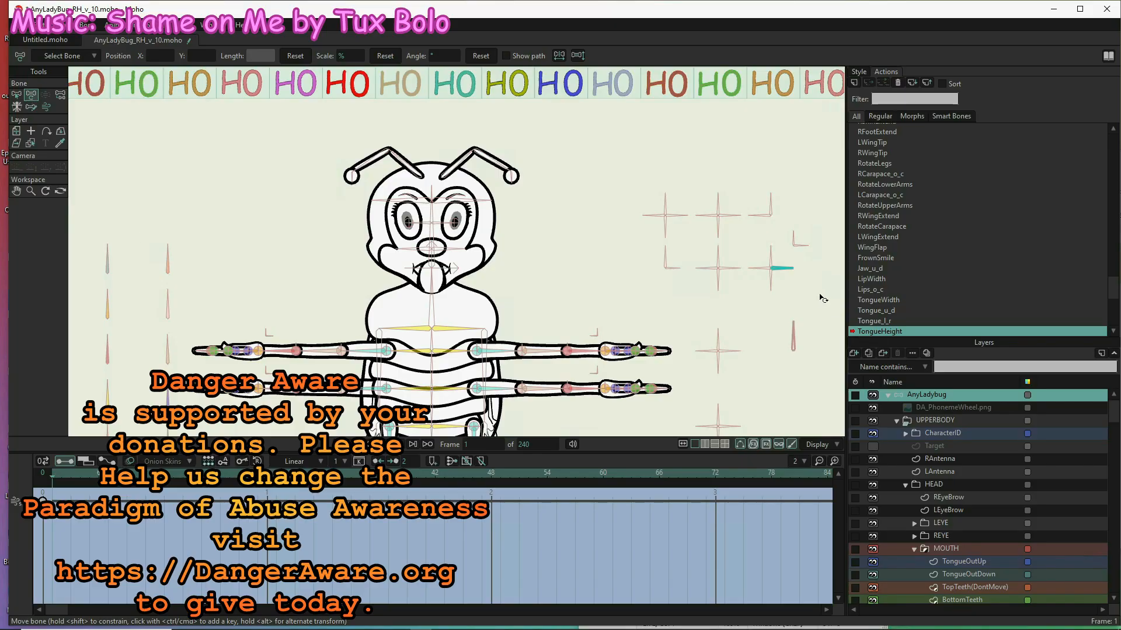
{"action": "scroll", "coordinate": [811, 280], "scroll_direction": "up", "scroll_amount": 5}
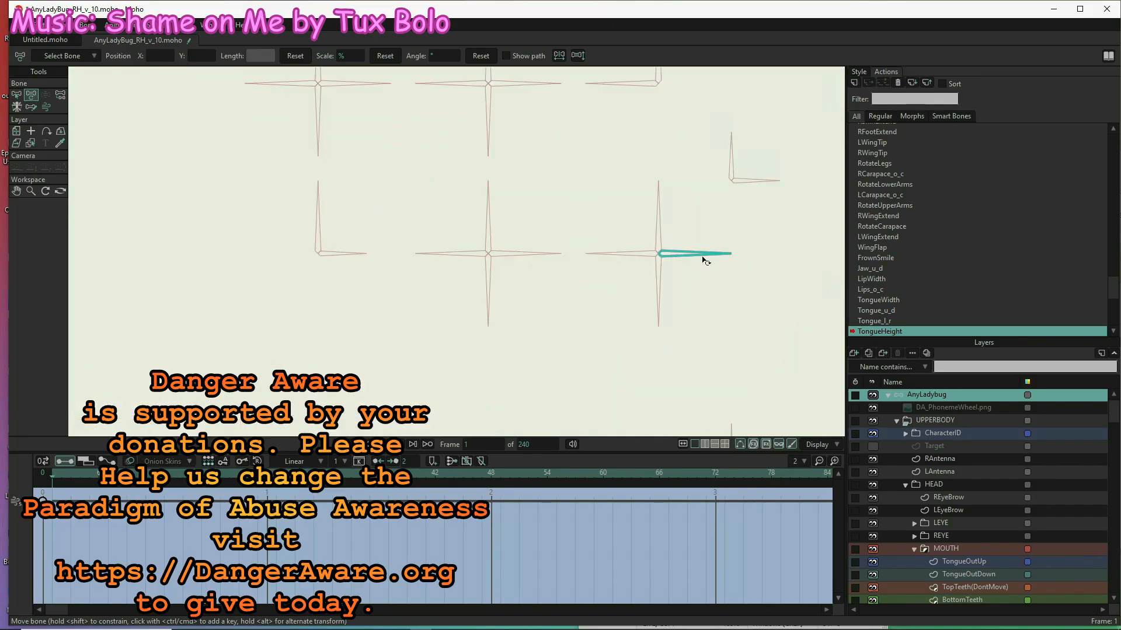
{"action": "left_click", "coordinate": [703, 257]}
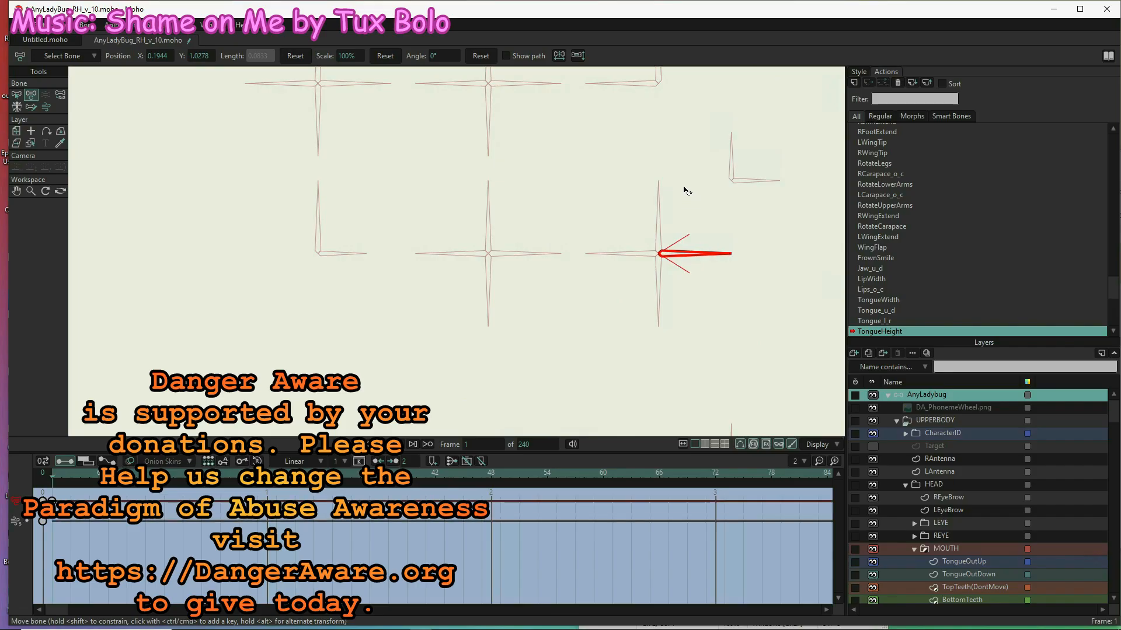
{"action": "left_click_drag", "start_coordinate": [686, 196], "coordinate": [704, 257]}
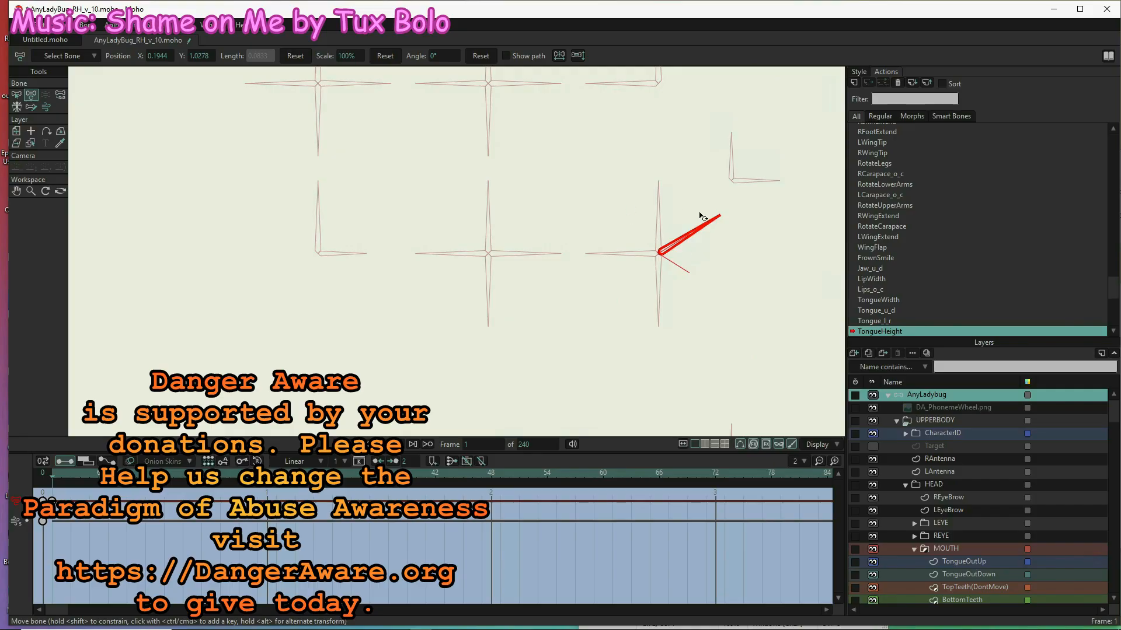
{"action": "scroll", "coordinate": [704, 217], "scroll_direction": "down", "scroll_amount": 5}
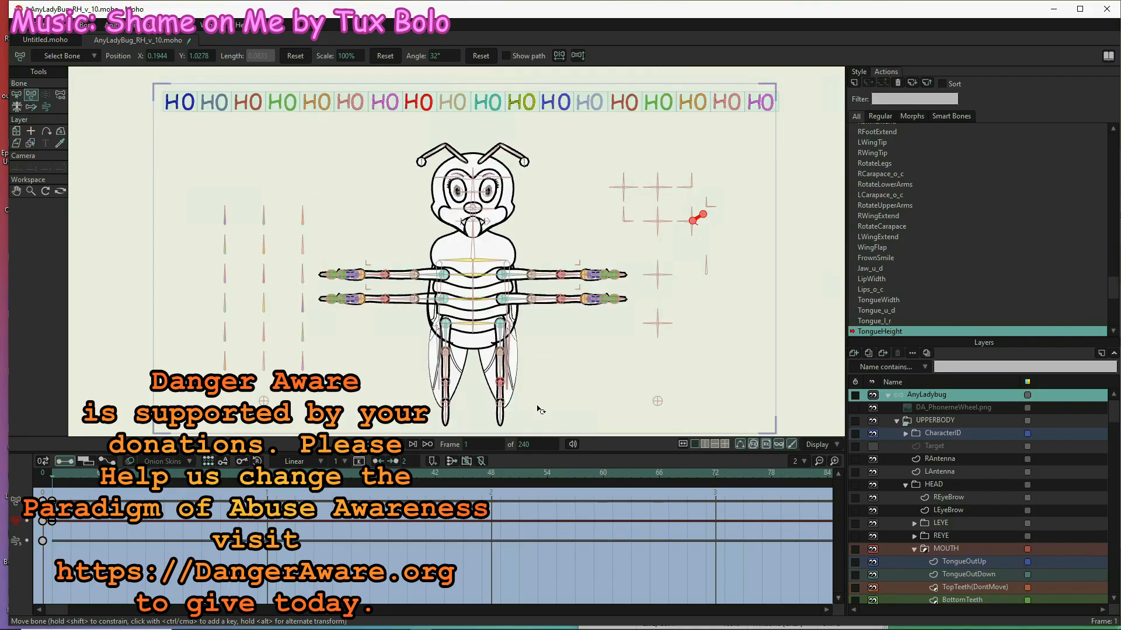
{"action": "left_click", "coordinate": [650, 472]}
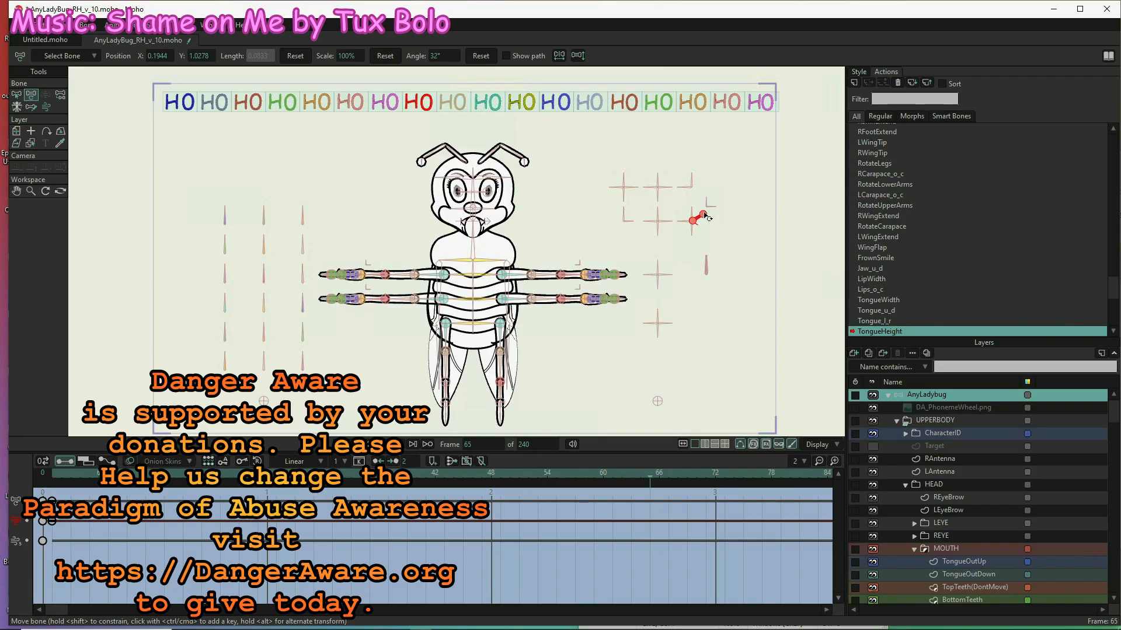
{"action": "scroll", "coordinate": [702, 218], "scroll_direction": "up", "scroll_amount": 4}
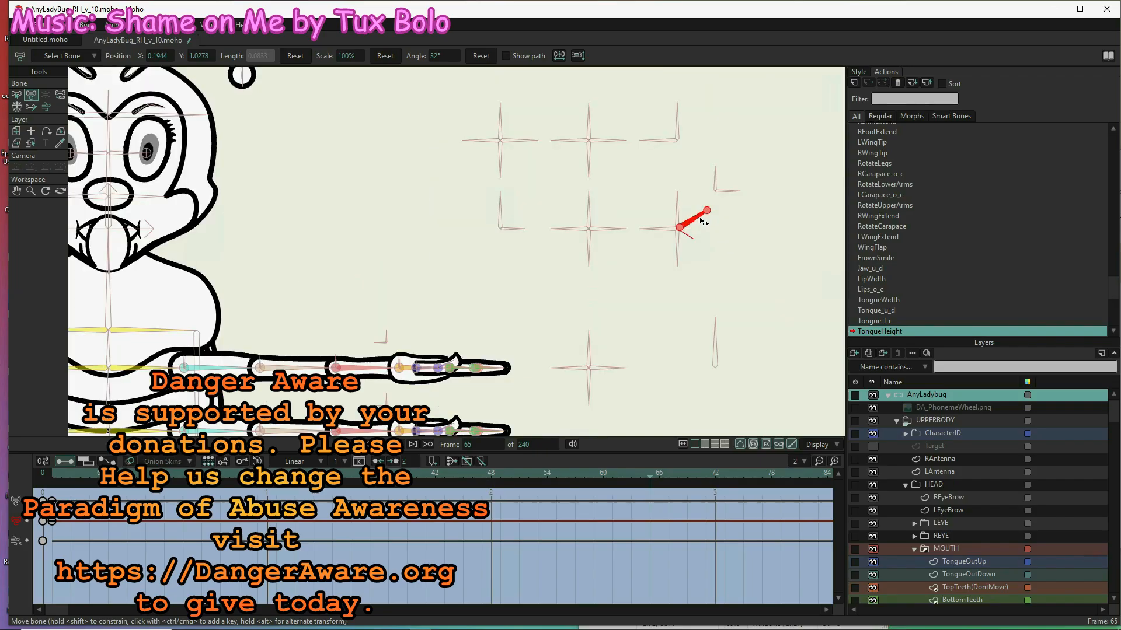
{"action": "left_click", "coordinate": [717, 189], "text": "ctrl"}
{"action": "left_click", "coordinate": [54, 475]}
{"action": "key", "text": "ctrl+z"}
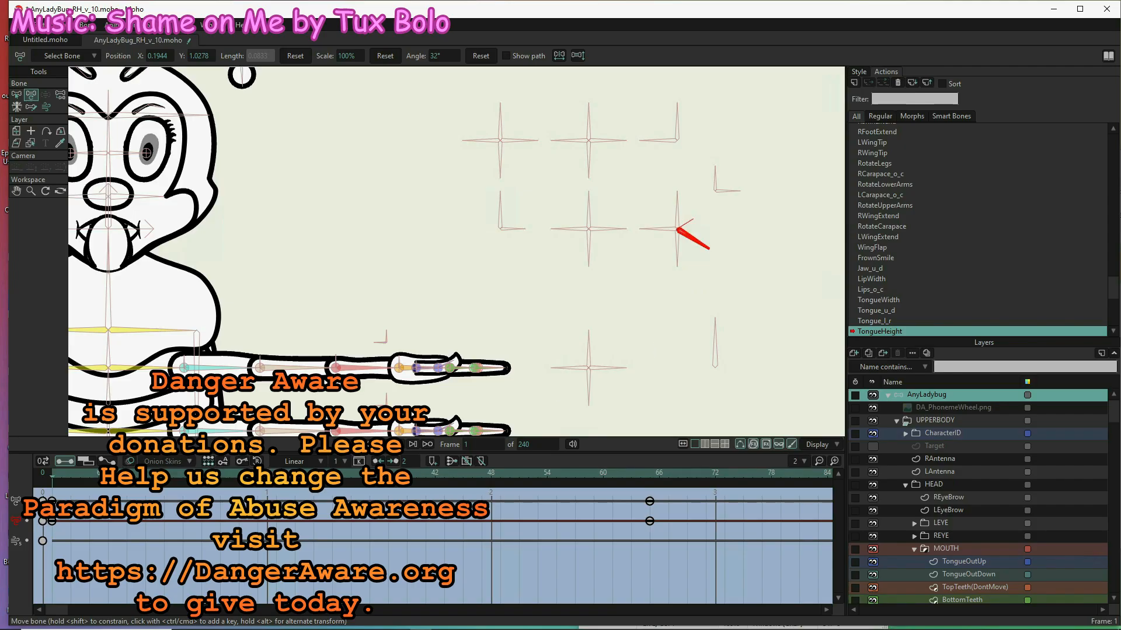
- Reset the points of the TongueOutUp and TongueOutDown layers to their default shape on frame 33 of the TongueHeight action
{"action": "left_click", "coordinate": [350, 475]}
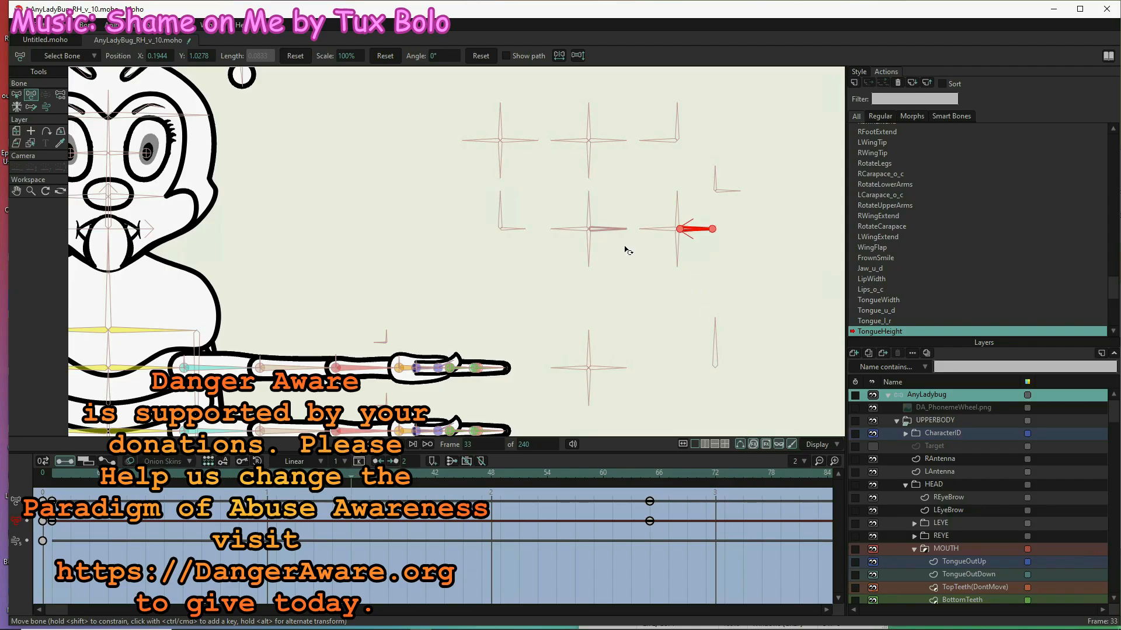
{"action": "scroll", "coordinate": [649, 260], "scroll_direction": "down", "scroll_amount": 2}
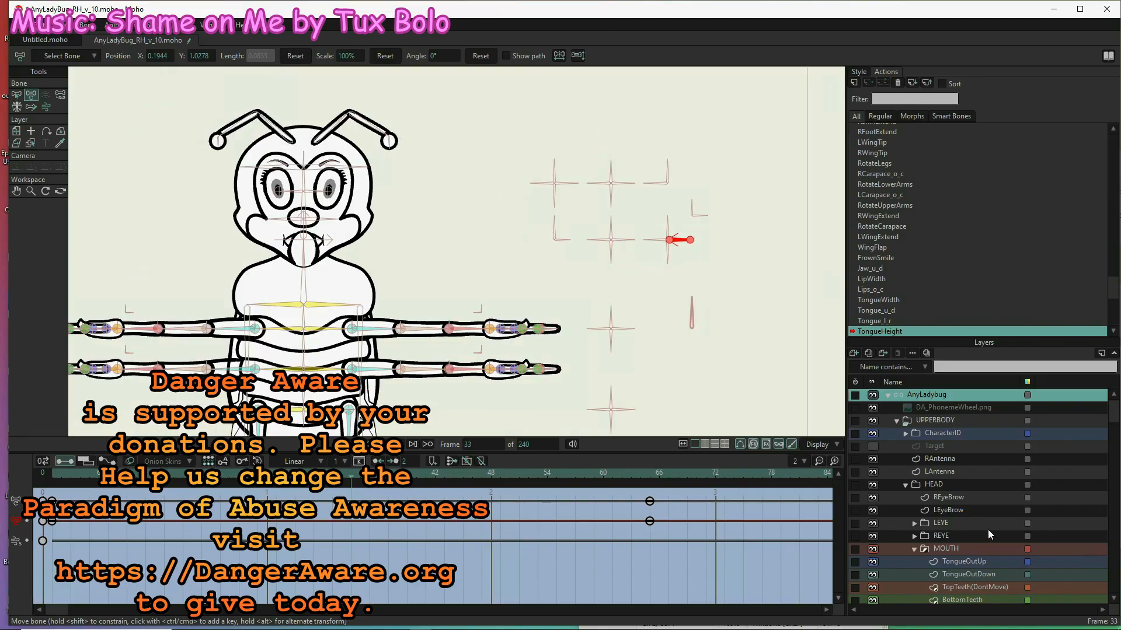
{"action": "scroll", "coordinate": [988, 532], "scroll_direction": "down", "scroll_amount": 3}
{"action": "left_click", "coordinate": [982, 474]}
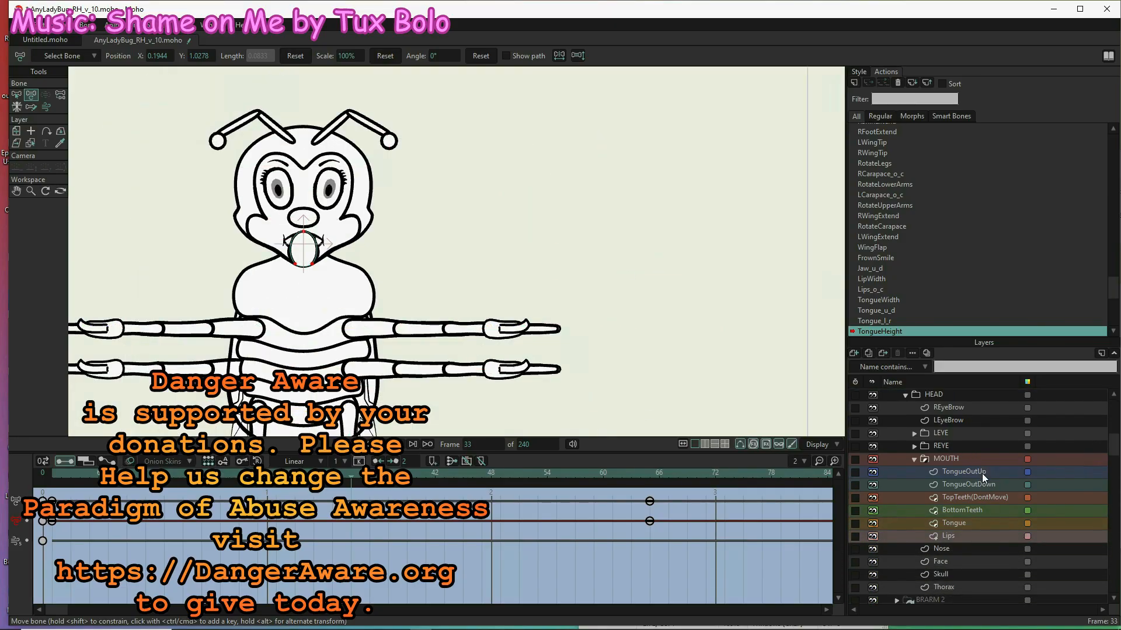
{"action": "left_click", "coordinate": [31, 94]}
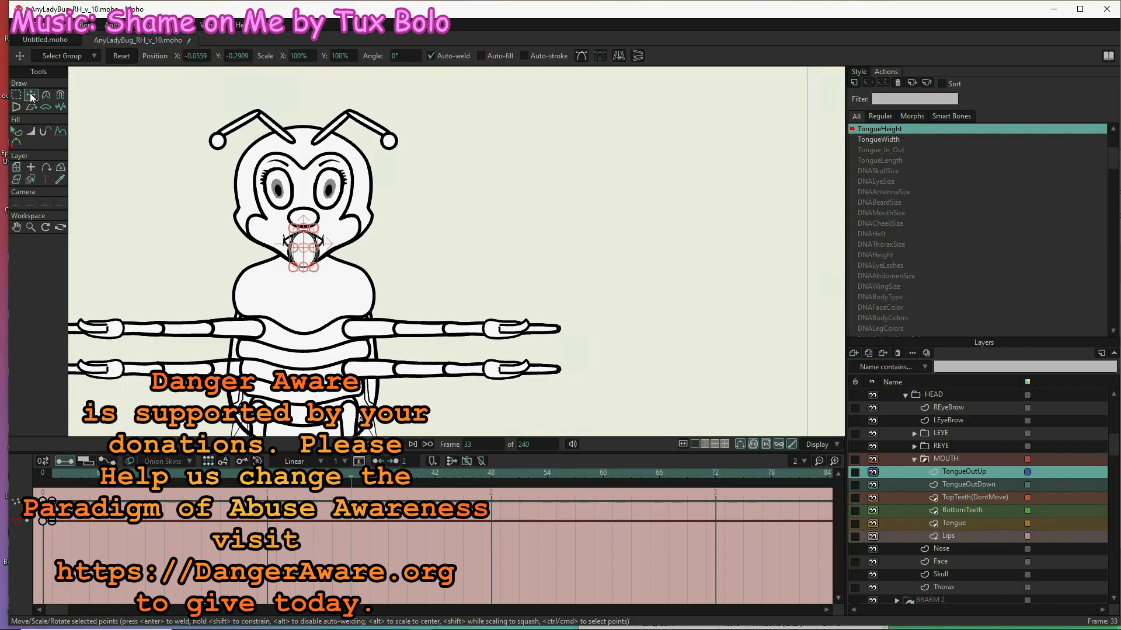
{"action": "left_click", "coordinate": [120, 56]}
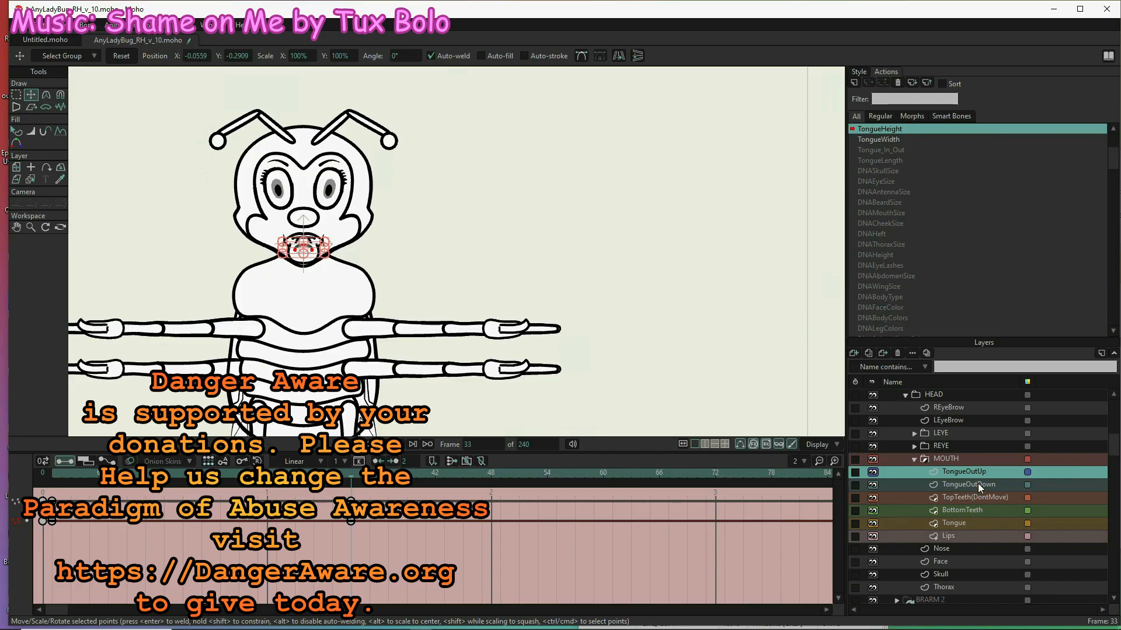
{"action": "left_click", "coordinate": [123, 58]}
{"action": "key", "text": "Page_Down"}
{"action": "left_click", "coordinate": [123, 57]}
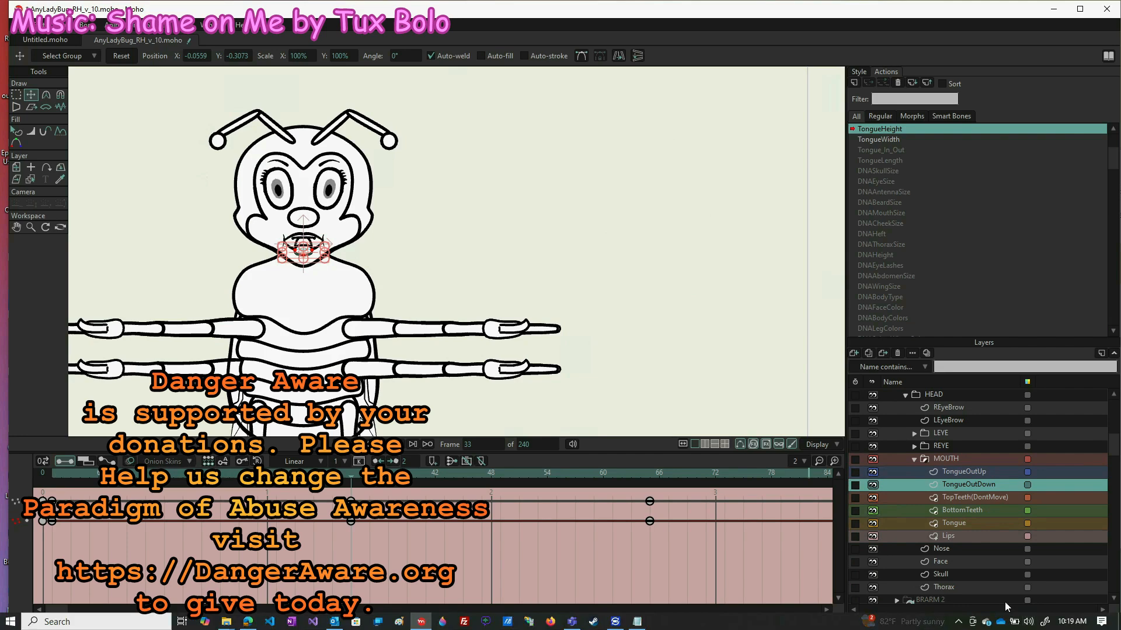
- Reset the points of the Tongue layer on frame 33 and scrub between the early frames and frame 33 to check it
{"action": "left_click", "coordinate": [971, 525]}
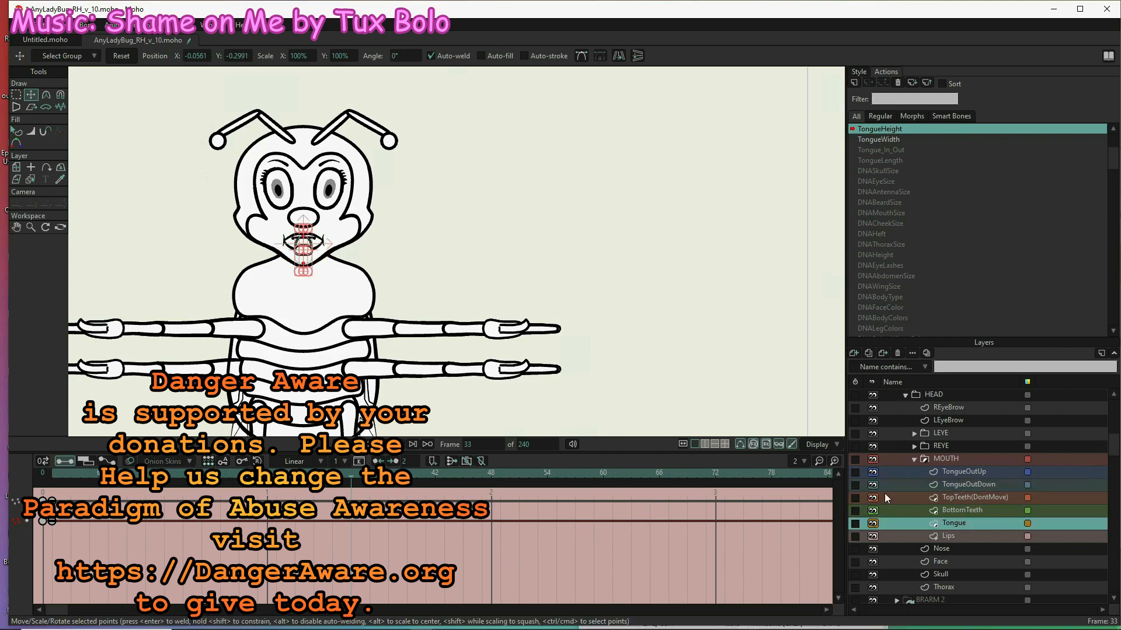
{"action": "left_click", "coordinate": [128, 58]}
{"action": "left_click_drag", "start_coordinate": [55, 472], "coordinate": [127, 496]}
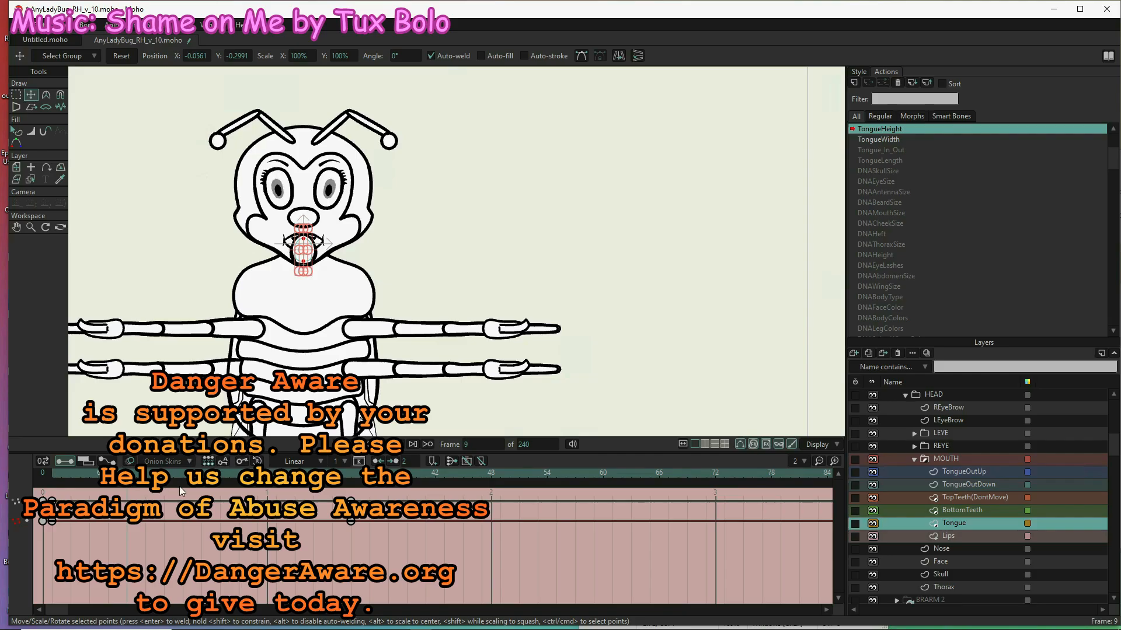
{"action": "left_click", "coordinate": [349, 475]}
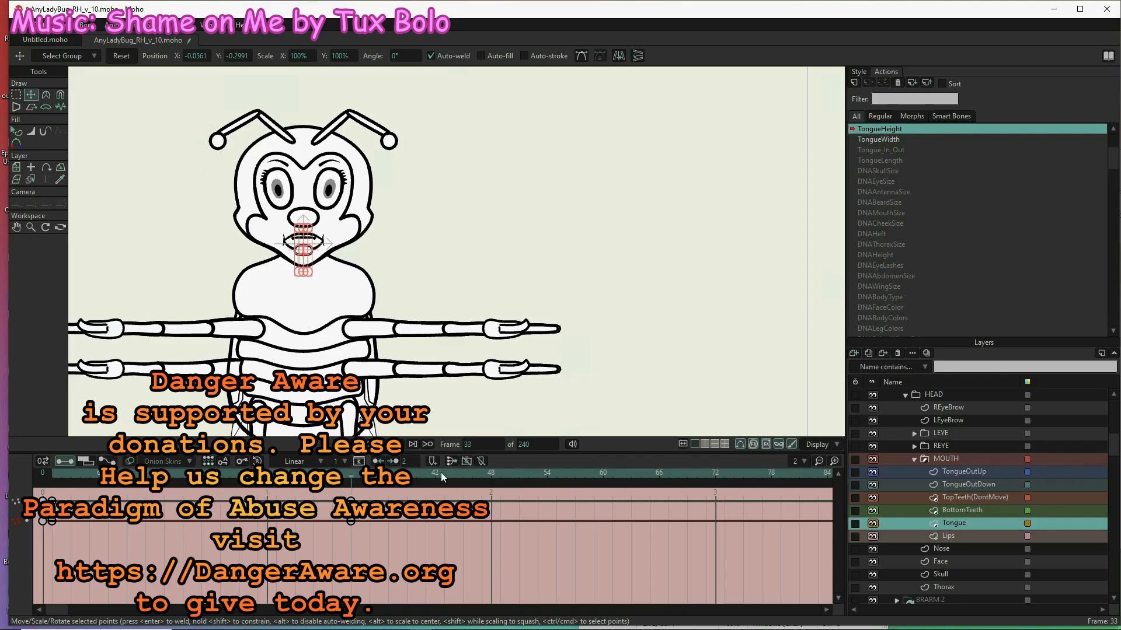
- Squash the Tongue shape vertically on frame 65 to key the flattest tongue height
{"action": "left_click", "coordinate": [651, 478]}
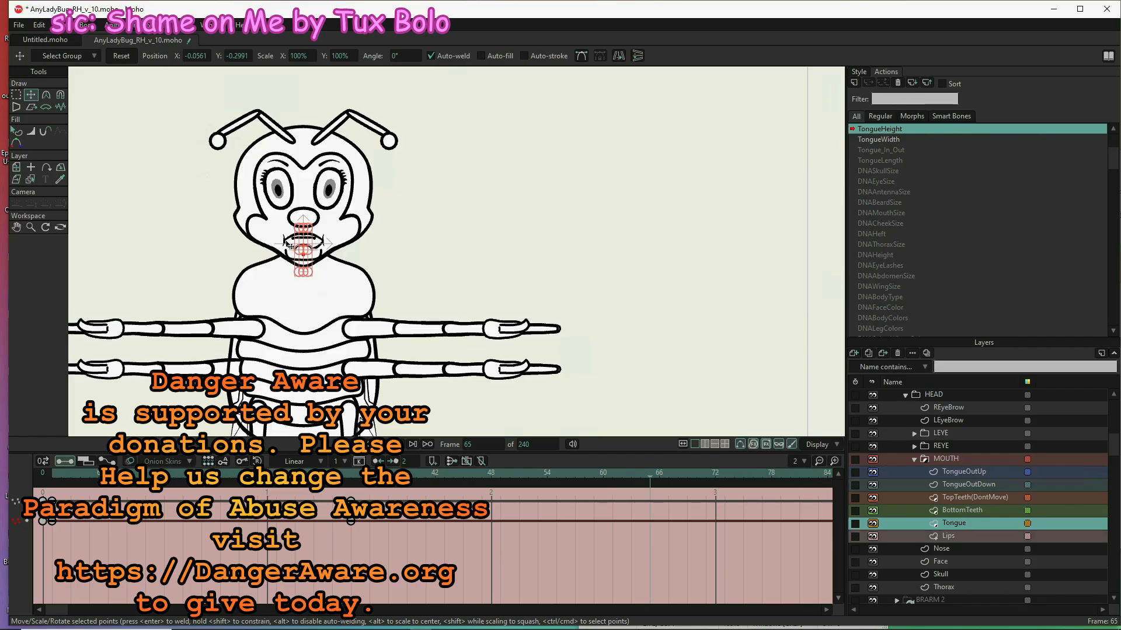
{"action": "scroll", "coordinate": [287, 244], "scroll_direction": "up", "scroll_amount": 3}
{"action": "scroll", "coordinate": [349, 275], "scroll_direction": "up", "scroll_amount": 3}
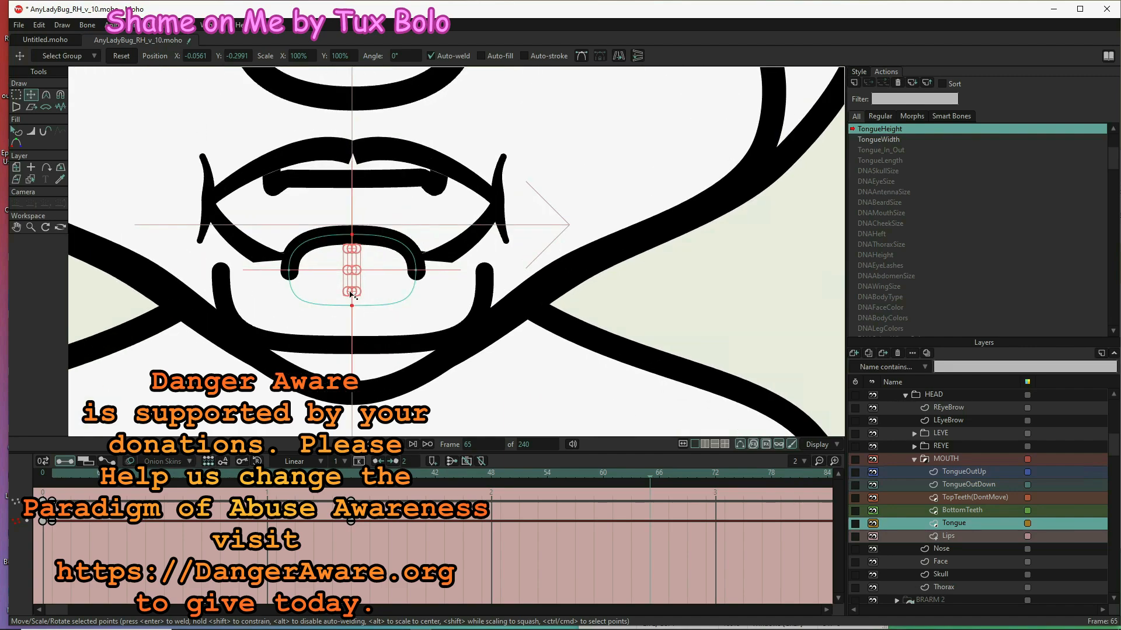
{"action": "mouse_move", "coordinate": [351, 295]}
{"action": "left_mouse_down"}
{"action": "mouse_move", "coordinate": [352, 271]}
{"action": "mouse_move", "coordinate": [352, 285]}
{"action": "left_mouse_up"}
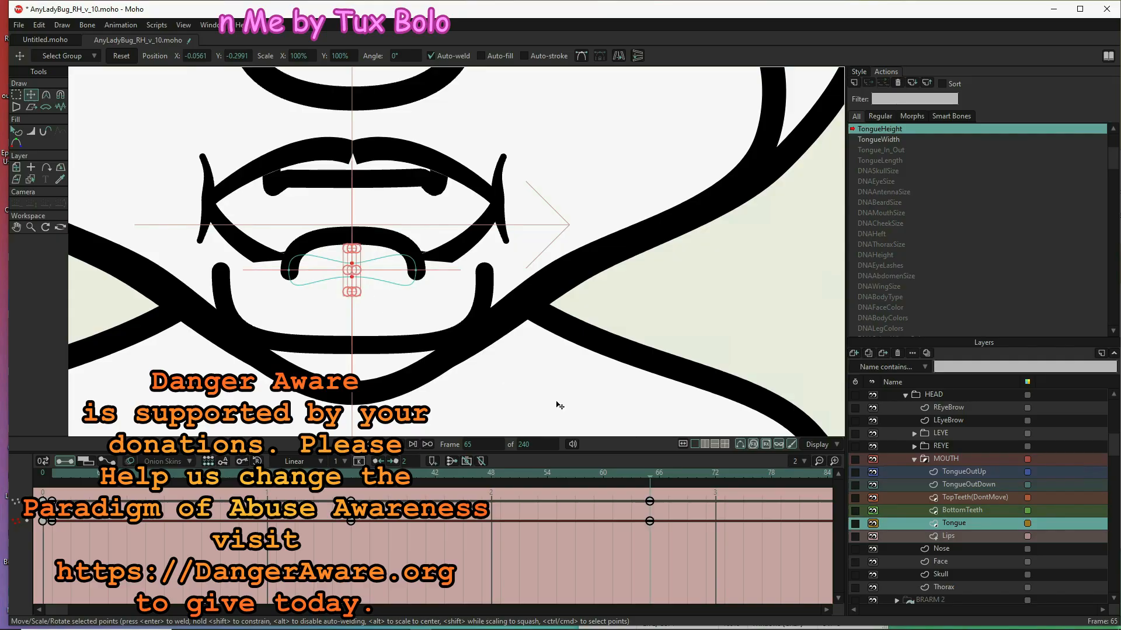
- Reset the TongueOutDown outline on frame 65, squash it vertically and raise it to the flattened tongue
{"action": "left_click", "coordinate": [967, 488]}
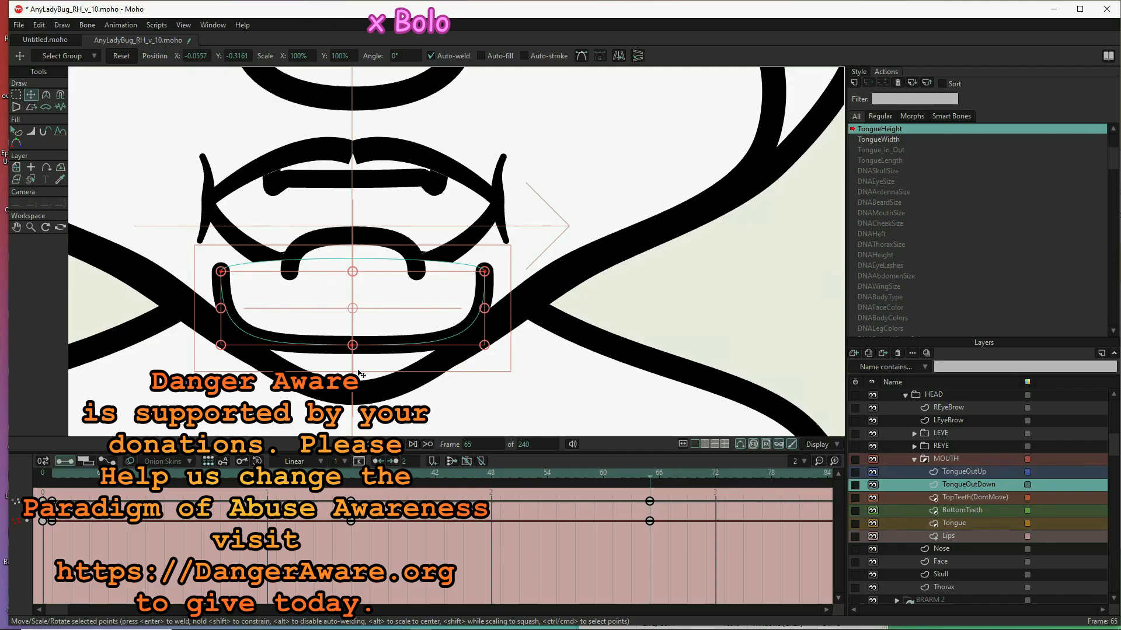
{"action": "left_click", "coordinate": [125, 59]}
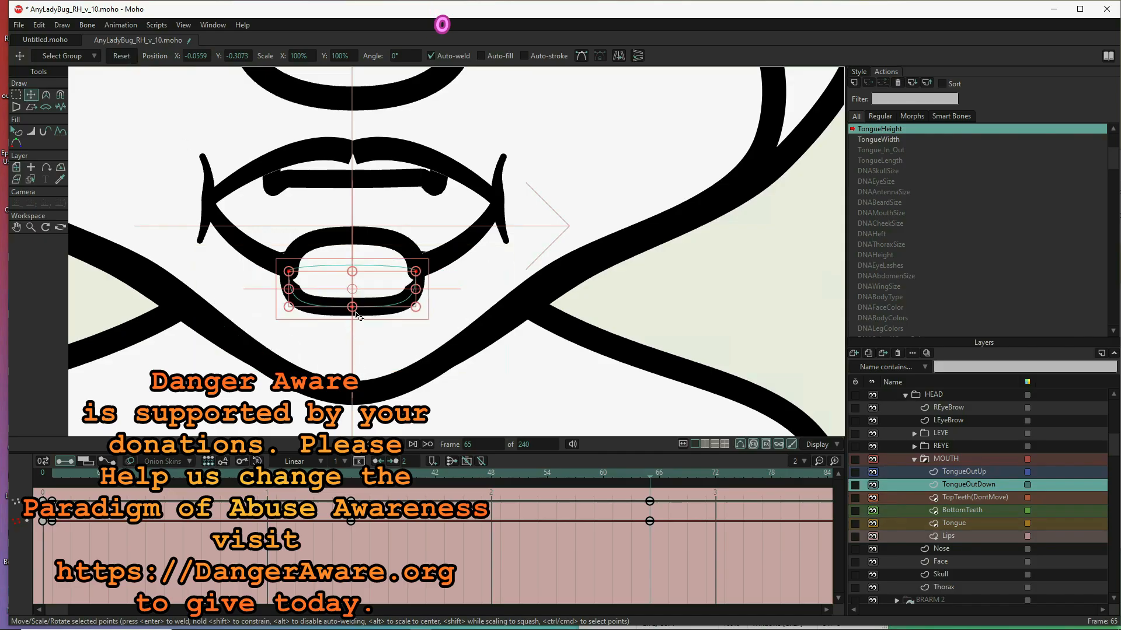
{"action": "left_click_drag", "start_coordinate": [356, 309], "coordinate": [376, 274]}
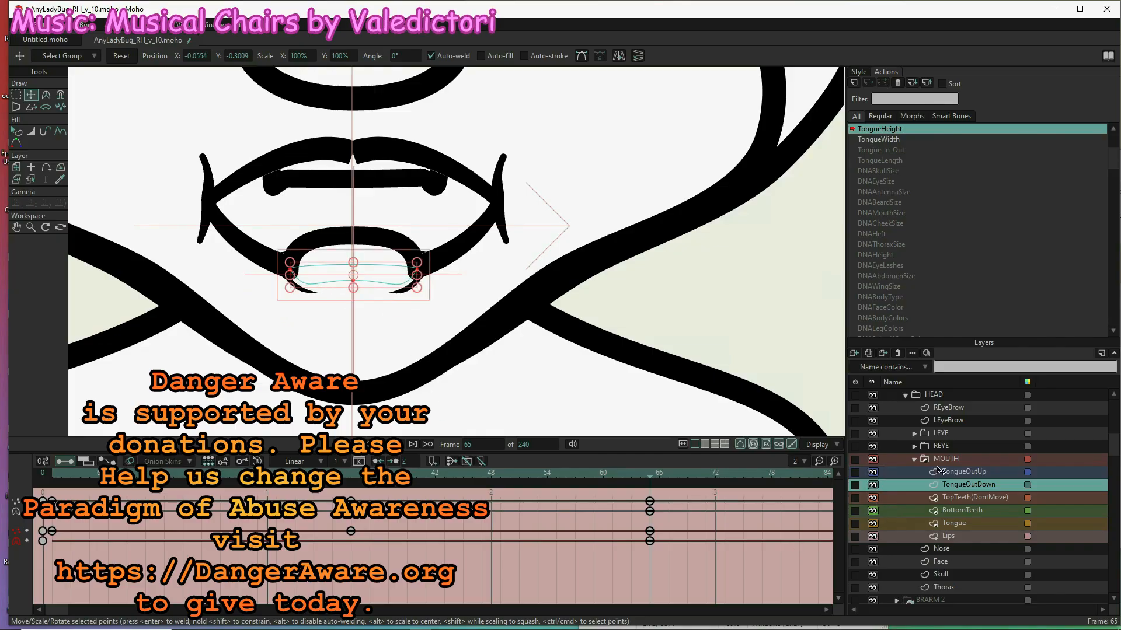
- Squash the TongueOutUp outline vertically on frame 65 and move it down onto the flattened tongue
{"action": "left_click", "coordinate": [957, 472]}
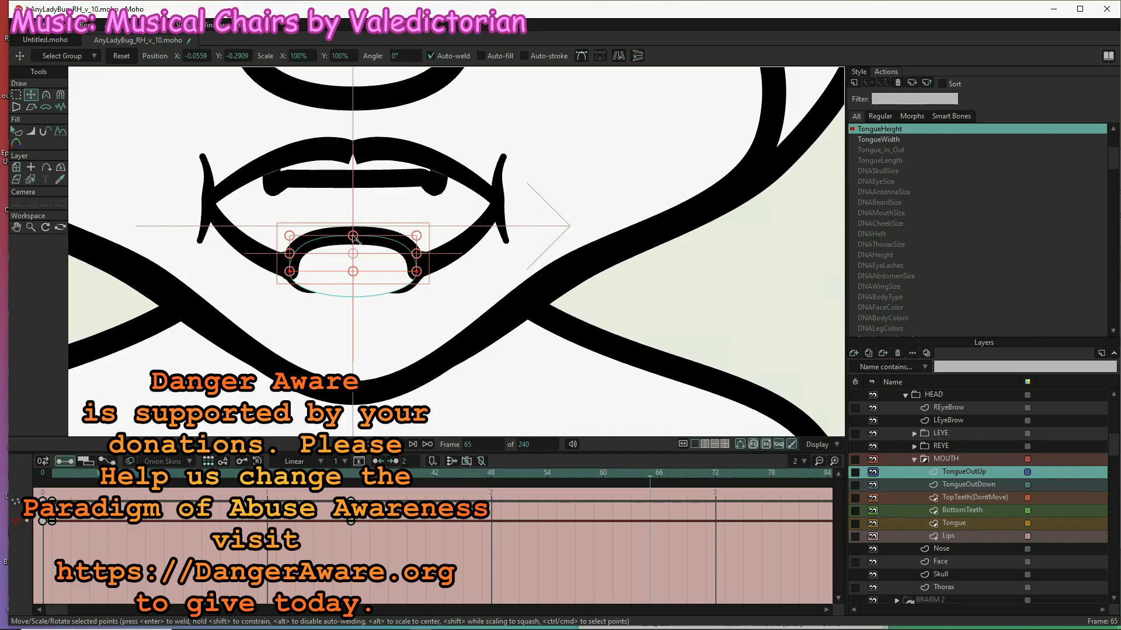
{"action": "left_click_drag", "start_coordinate": [357, 240], "coordinate": [356, 254]}
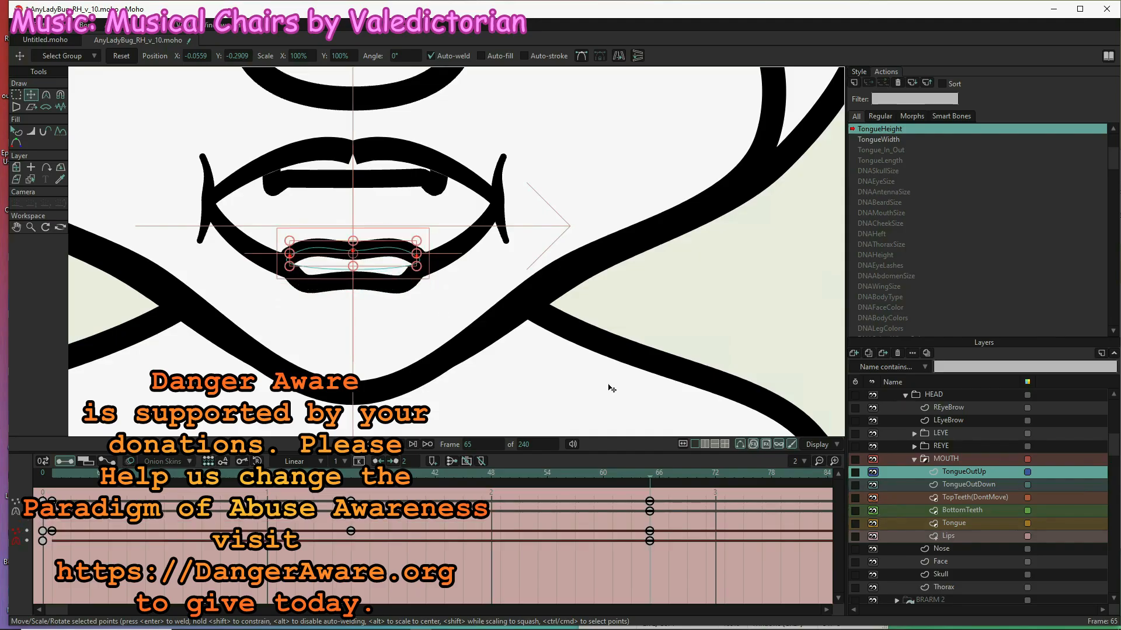
{"action": "left_click", "coordinate": [981, 523]}
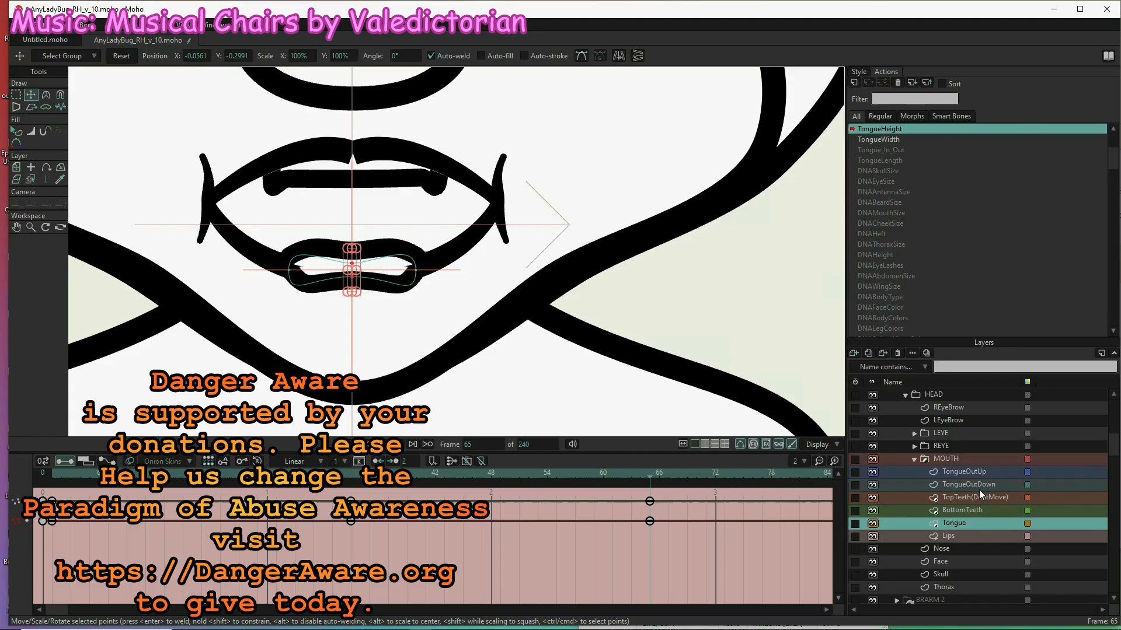
{"action": "left_click", "coordinate": [983, 472]}
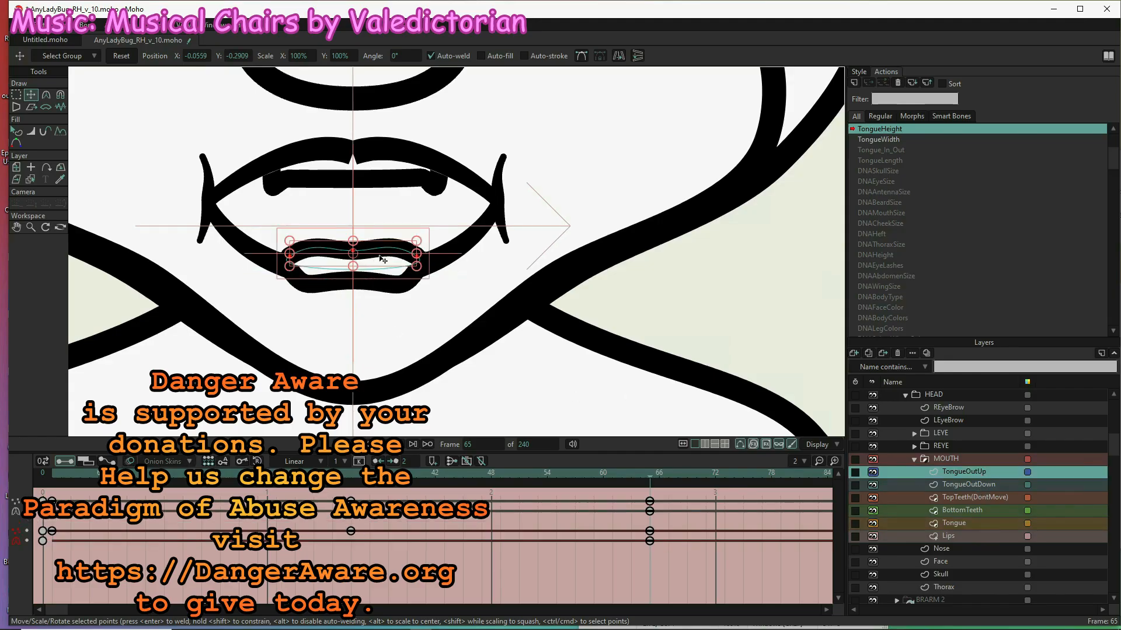
{"action": "left_click_drag", "start_coordinate": [379, 255], "coordinate": [381, 268]}
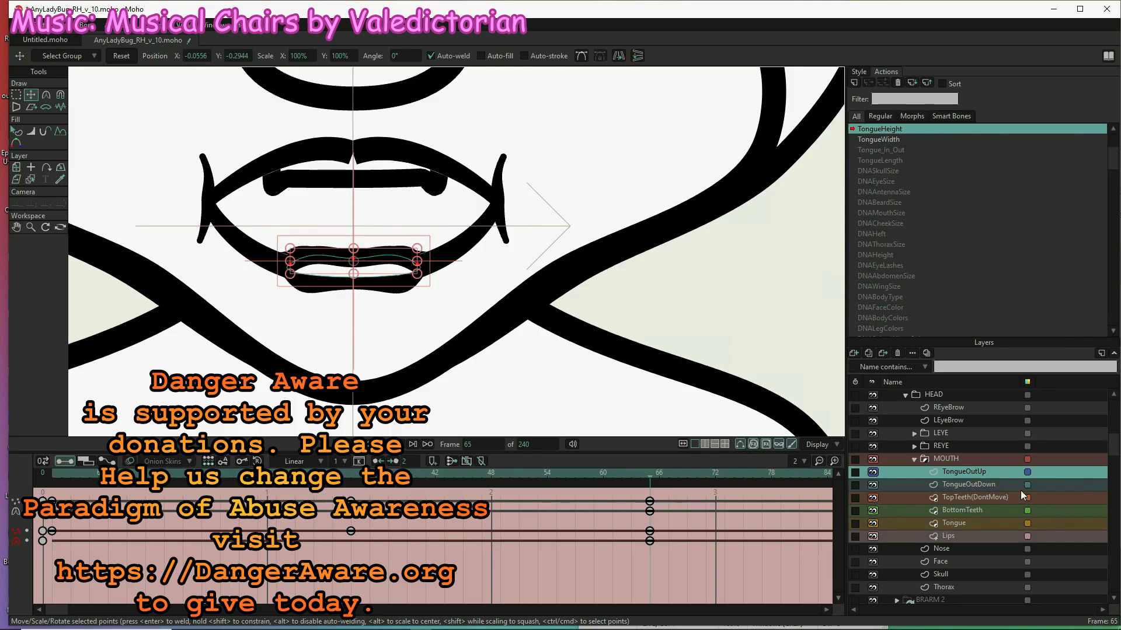
- Compare the tongue layers on frame 65 and nudge the TongueOutDown outline up to line up with the tongue
{"action": "left_click", "coordinate": [978, 482]}
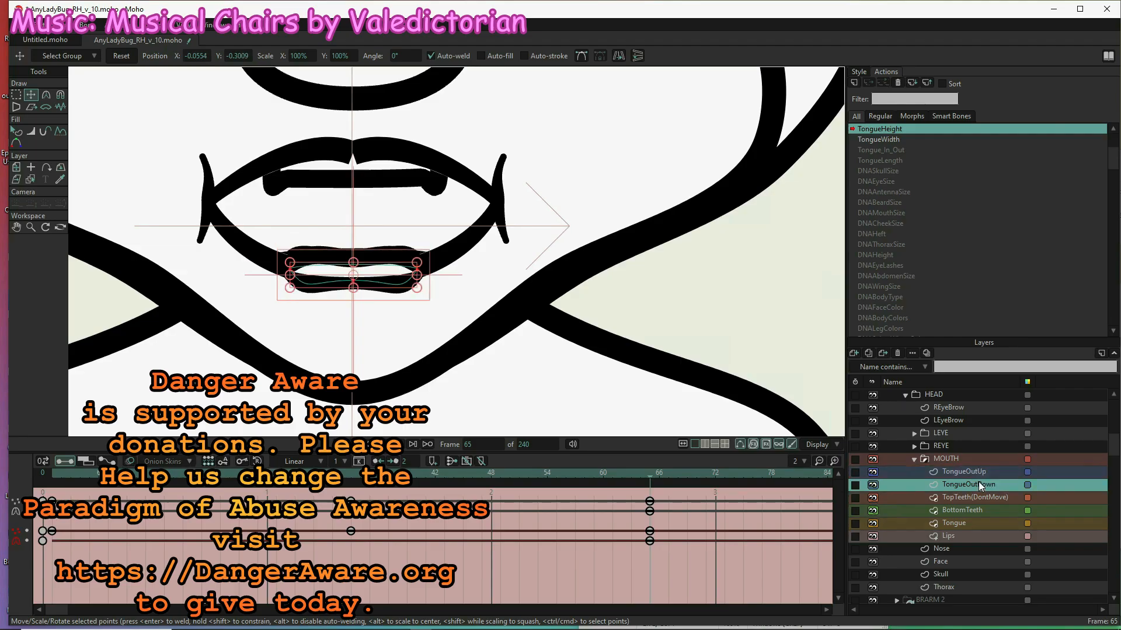
{"action": "left_click", "coordinate": [972, 522]}
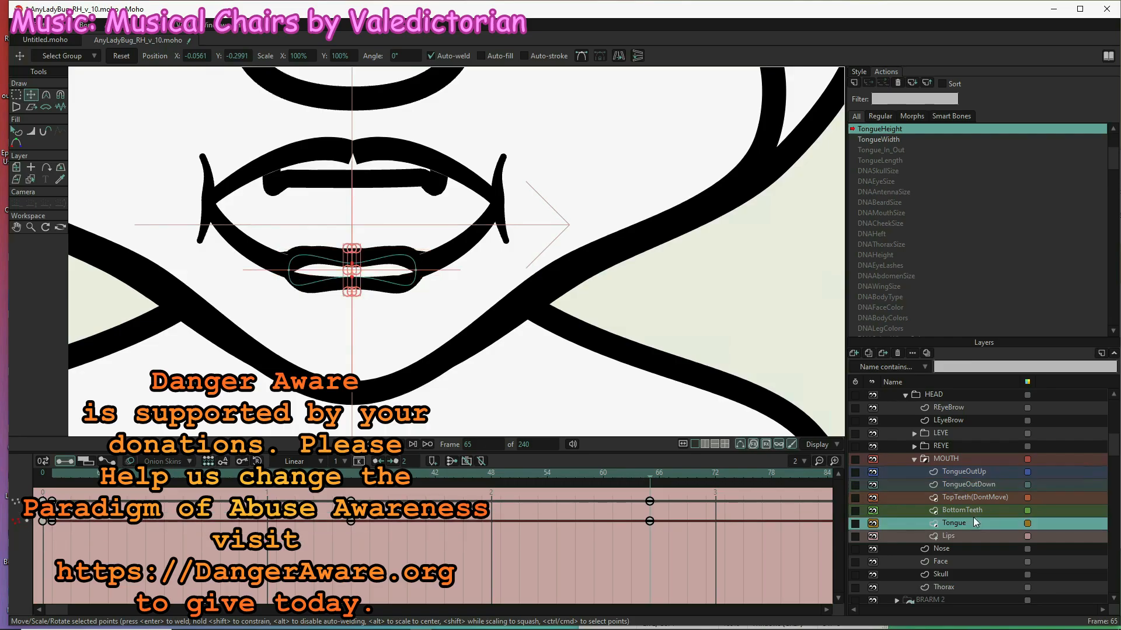
{"action": "left_click", "coordinate": [973, 510]}
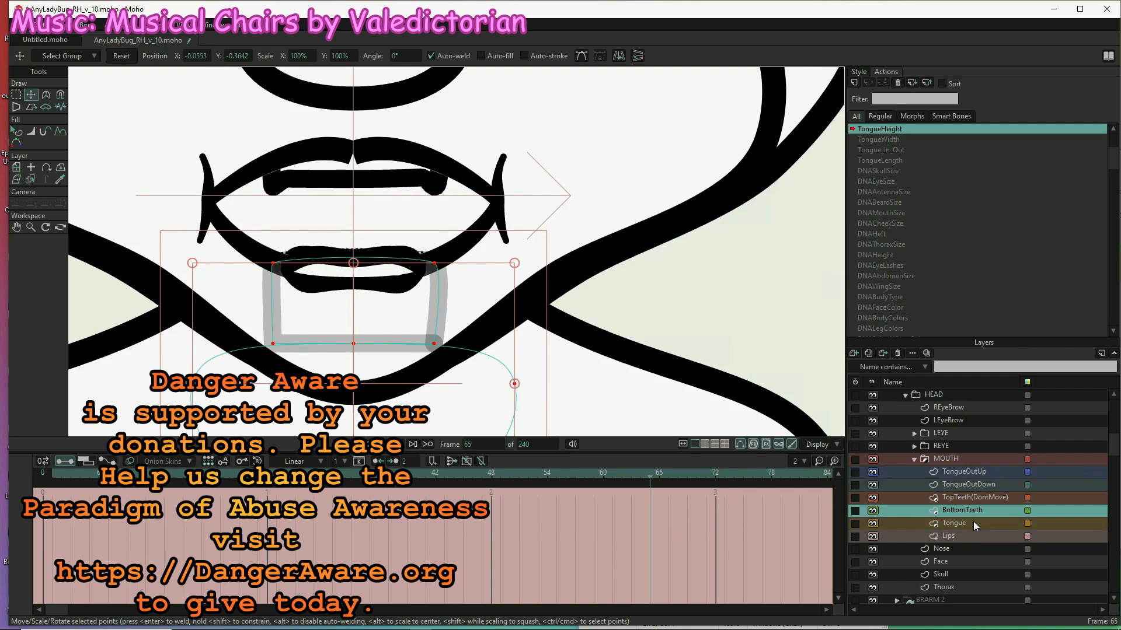
{"action": "double_click", "coordinate": [973, 521]}
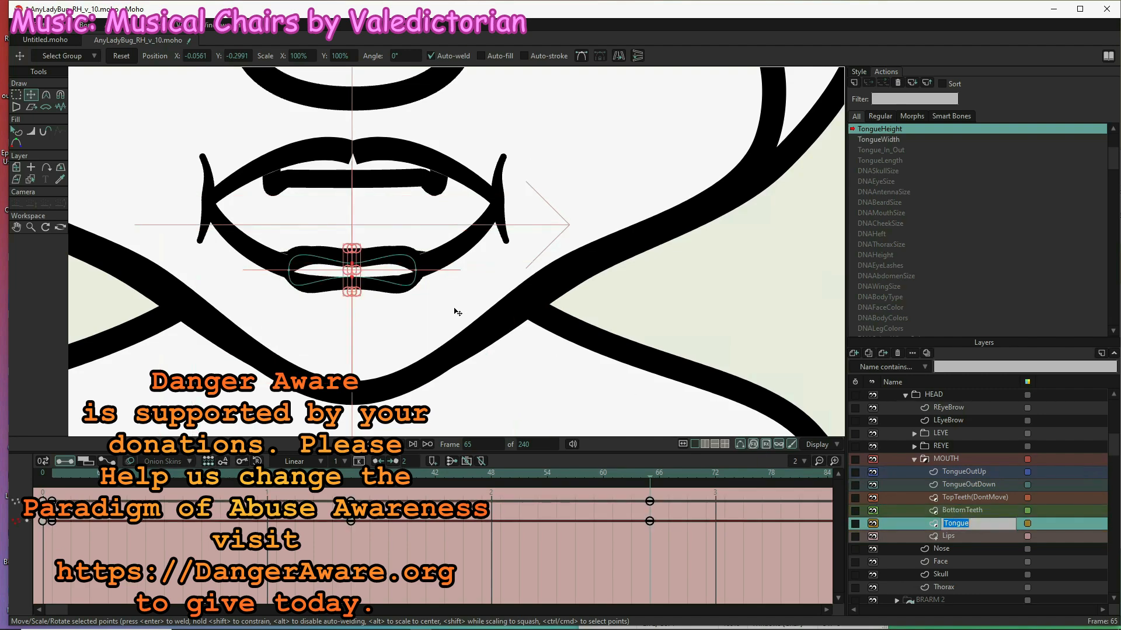
{"action": "left_click_drag", "start_coordinate": [457, 313], "coordinate": [623, 325]}
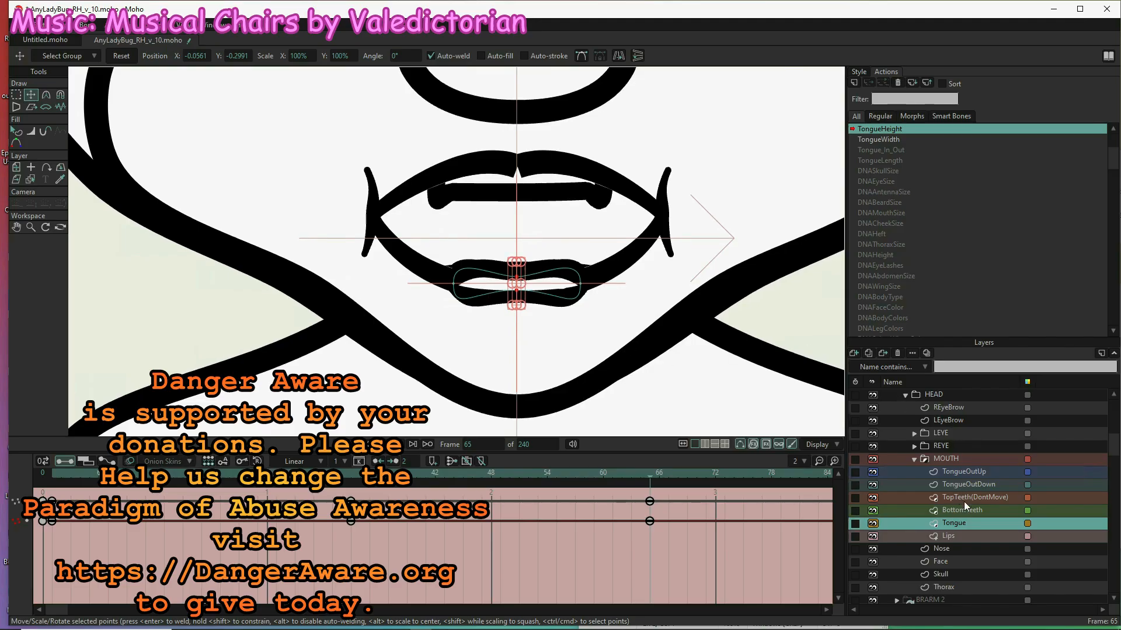
{"action": "left_click", "coordinate": [969, 485]}
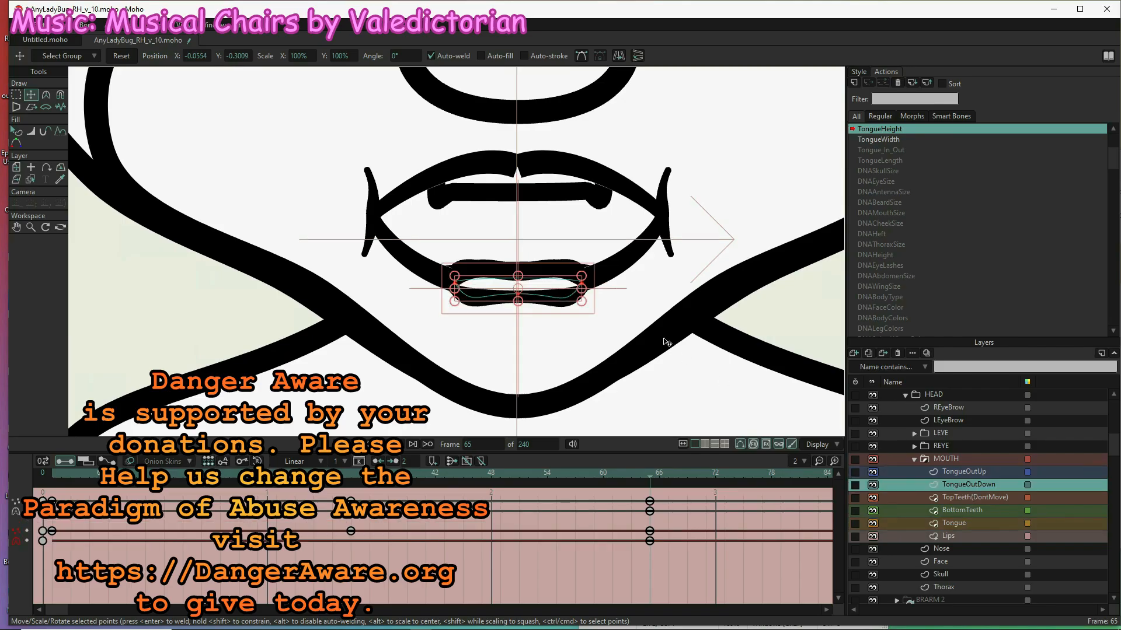
{"action": "left_click_drag", "start_coordinate": [530, 294], "coordinate": [533, 293]}
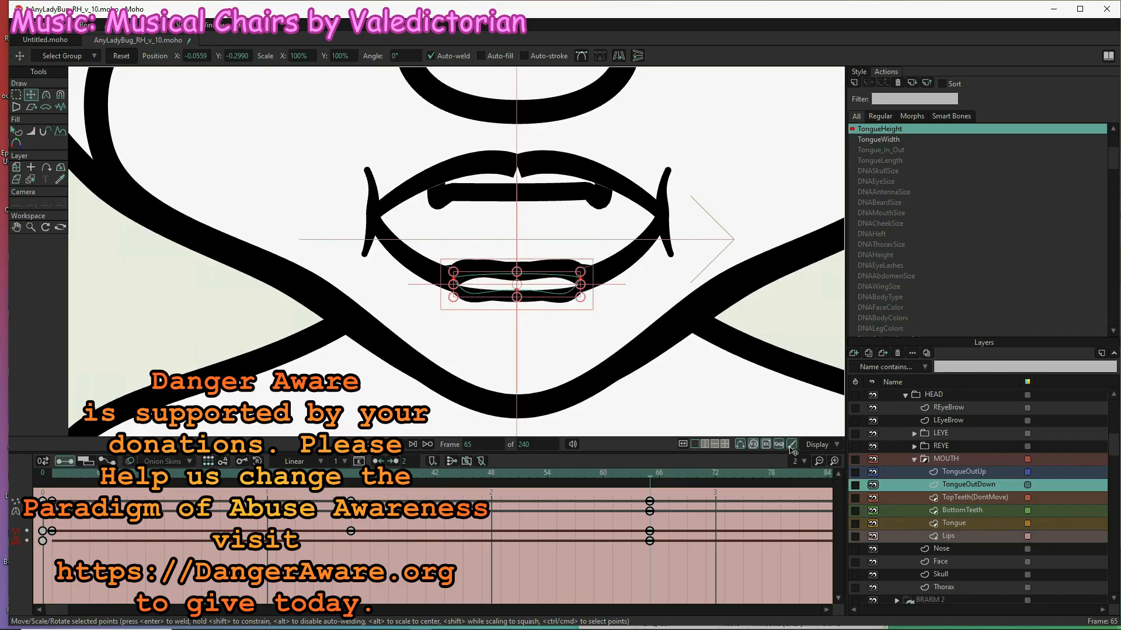
- Flatten and fine-position the TongueOutUp outline over the tongue on frame 65, and scrub back through the action to check the deformation
{"action": "left_click", "coordinate": [965, 474]}
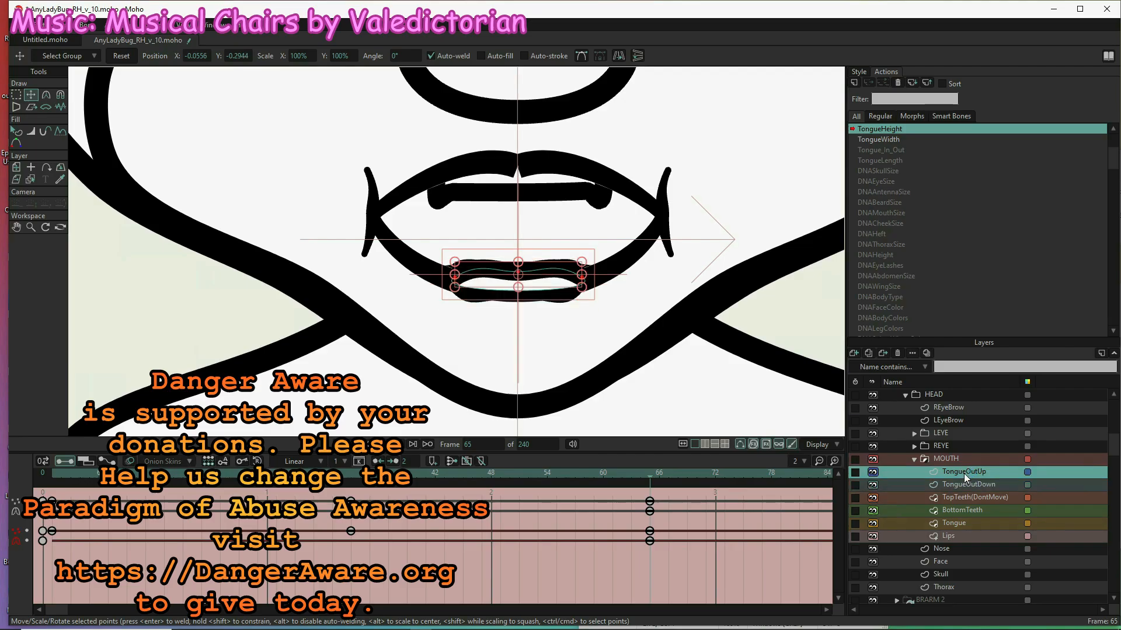
{"action": "left_click", "coordinate": [546, 284]}
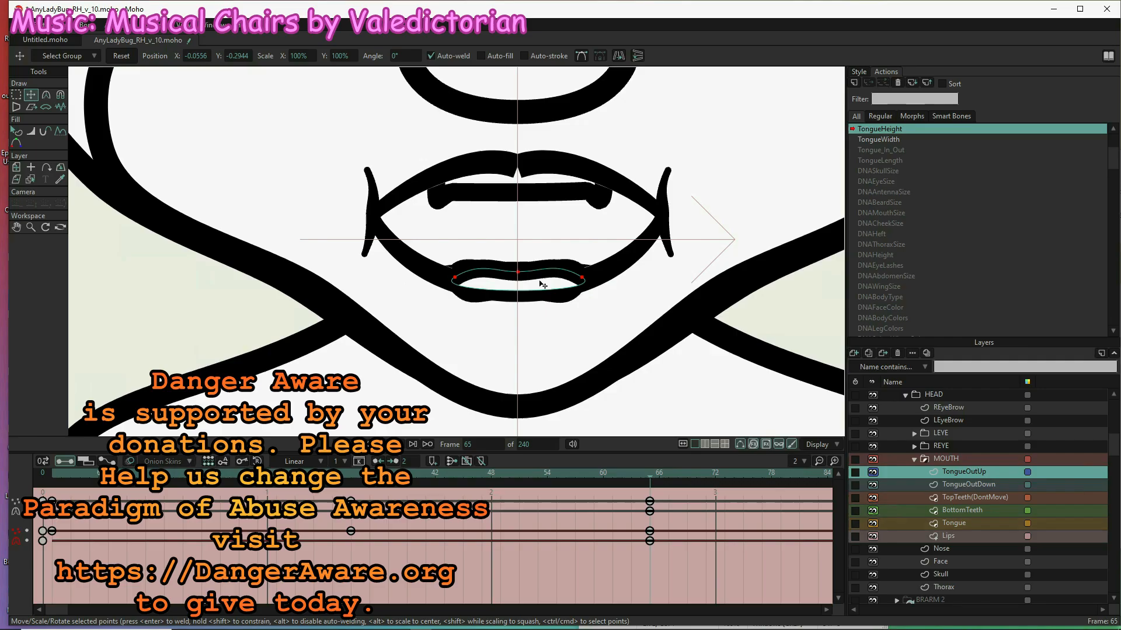
{"action": "left_click_drag", "start_coordinate": [541, 284], "coordinate": [545, 284]}
{"action": "key", "text": "ctrl+a"}
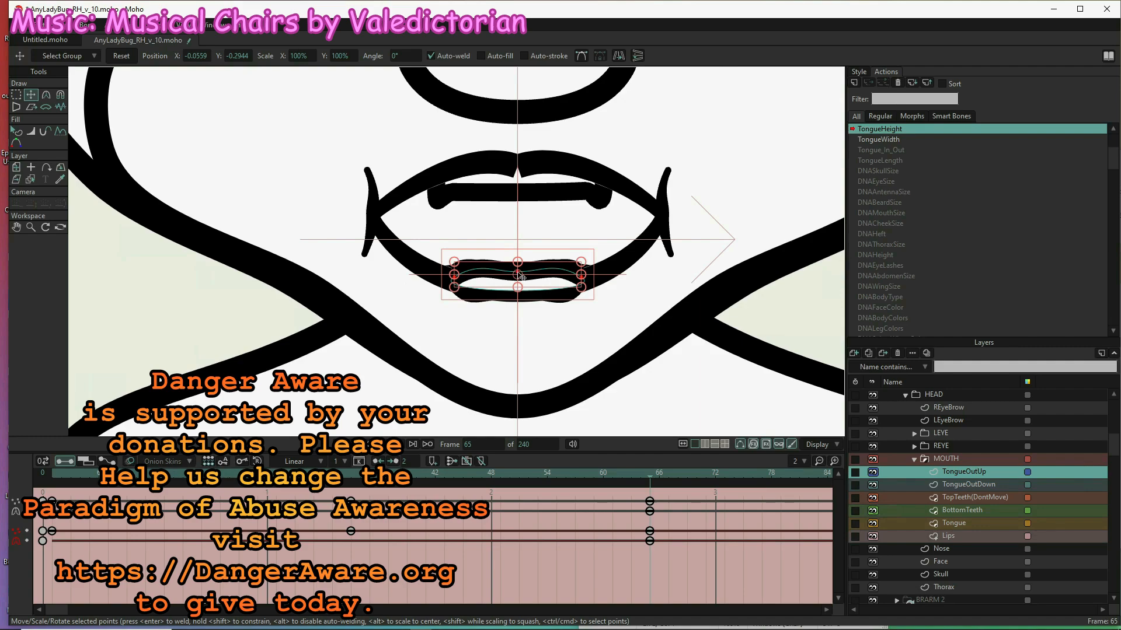
{"action": "left_click_drag", "start_coordinate": [519, 275], "coordinate": [521, 279]}
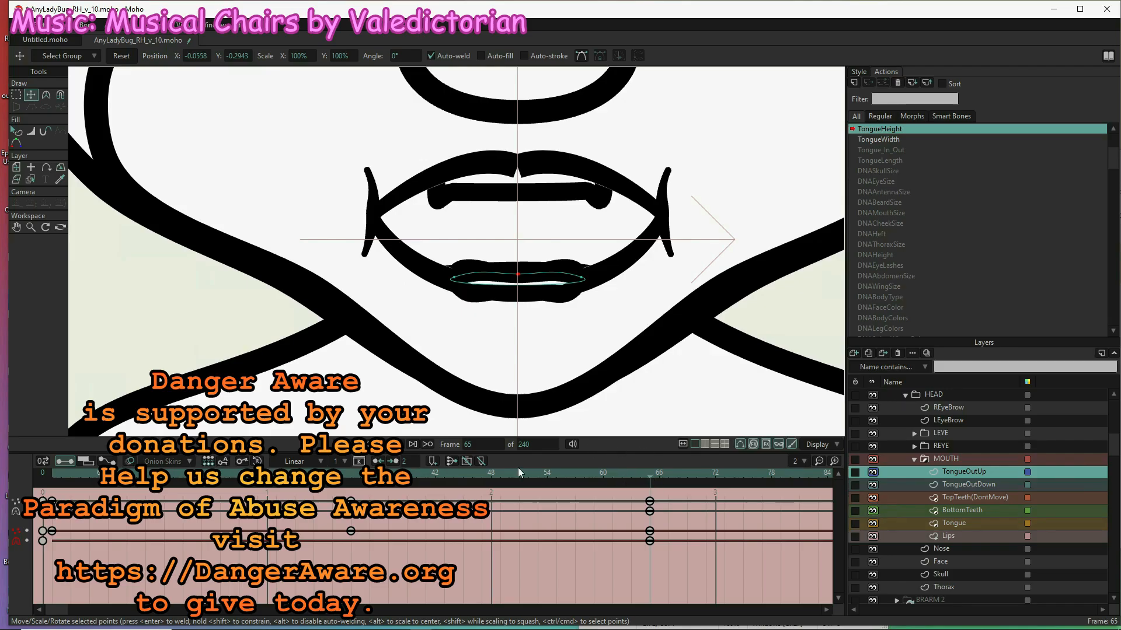
{"action": "left_click", "coordinate": [481, 473]}
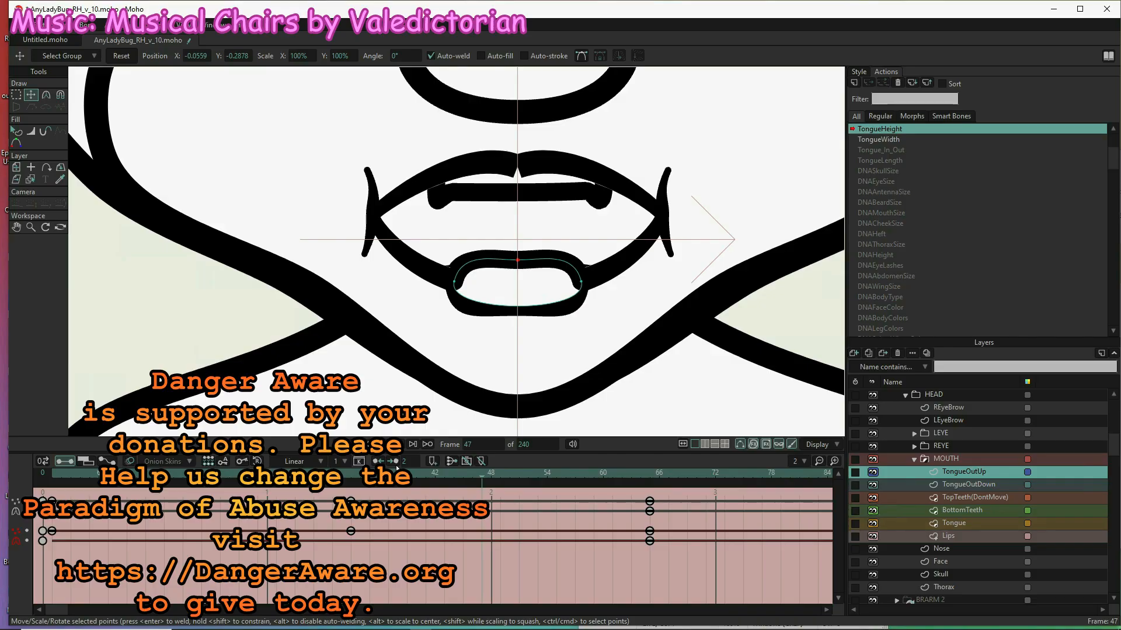
{"action": "left_click", "coordinate": [241, 472]}
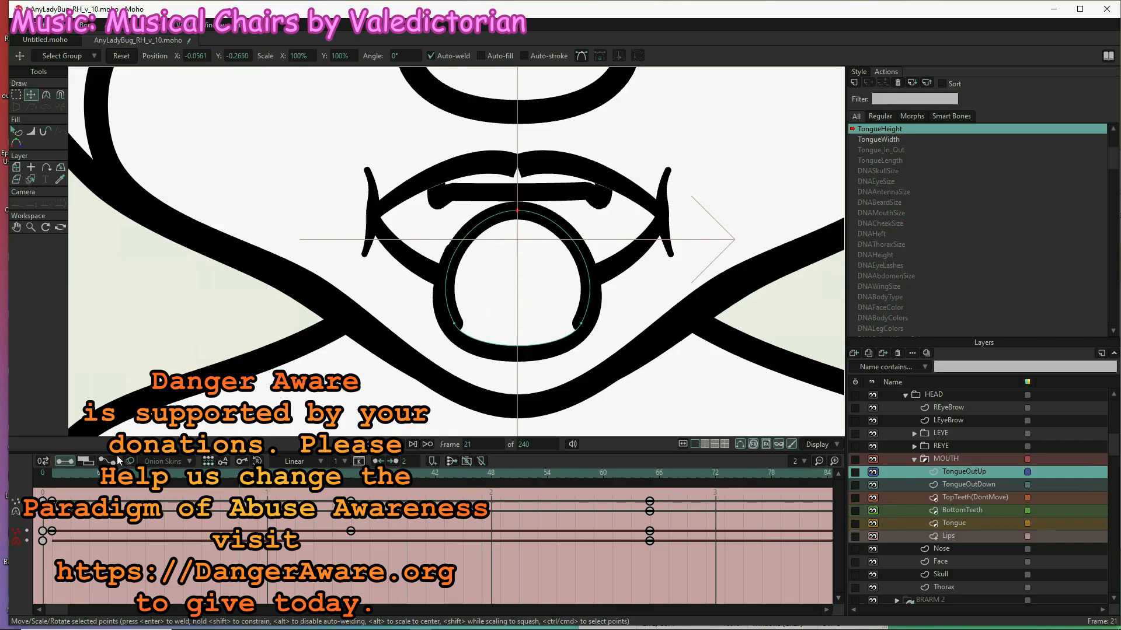
{"action": "left_click", "coordinate": [98, 473]}
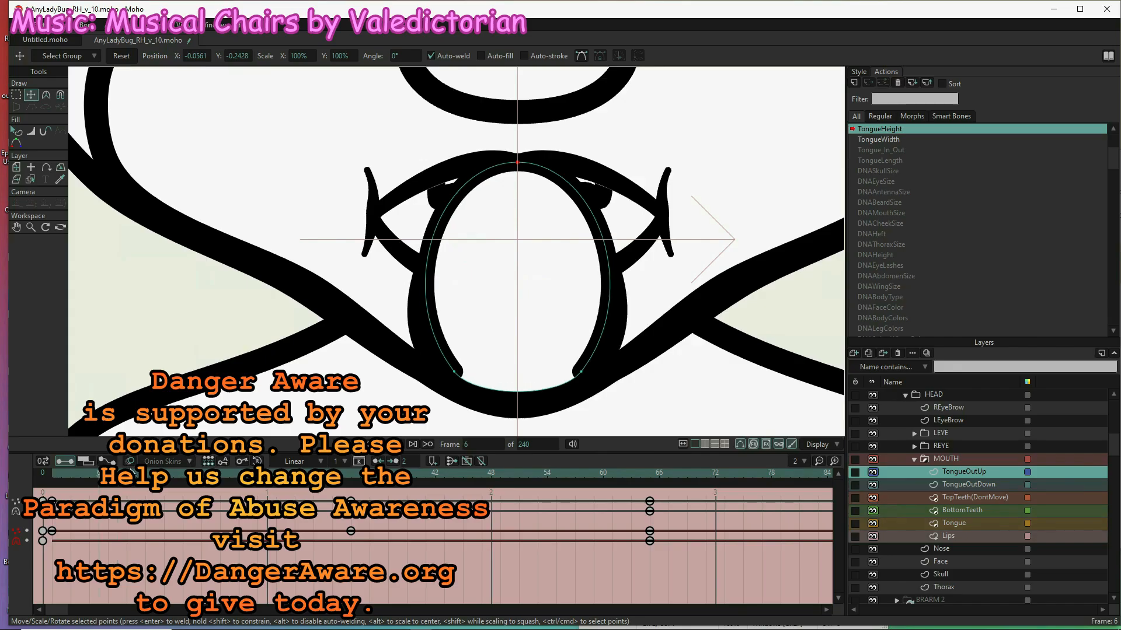
{"action": "left_click_drag", "start_coordinate": [99, 473], "coordinate": [154, 473]}
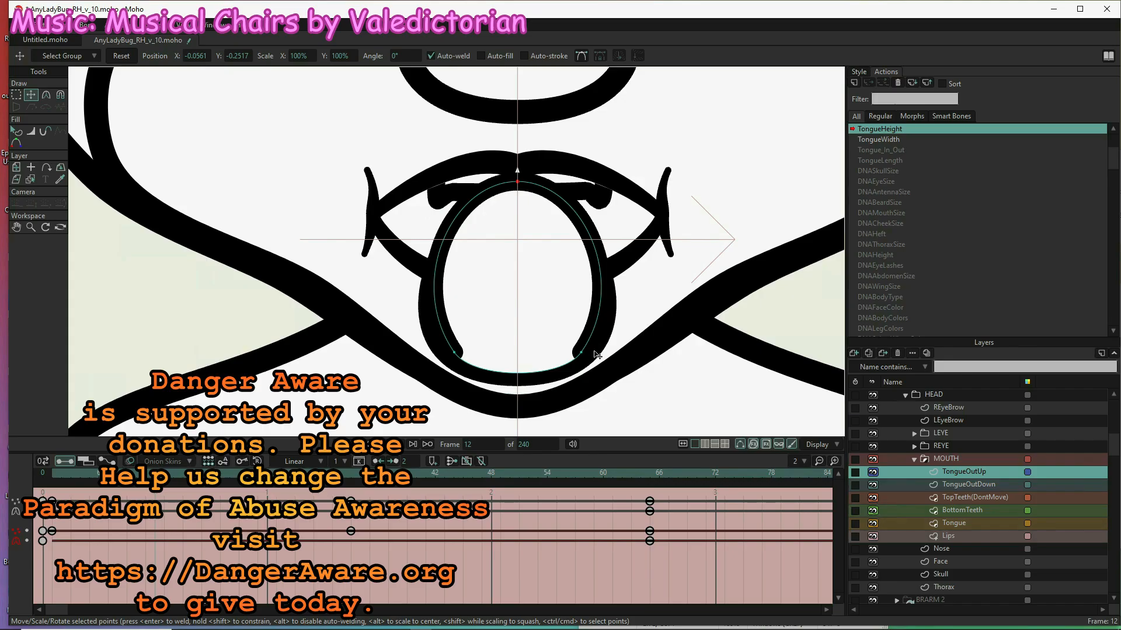
- Reduce the curvature of the selected TongueOutDown points on frame 12 to about 0.43 so the outline follows the tongue
{"action": "left_click", "coordinate": [979, 484]}
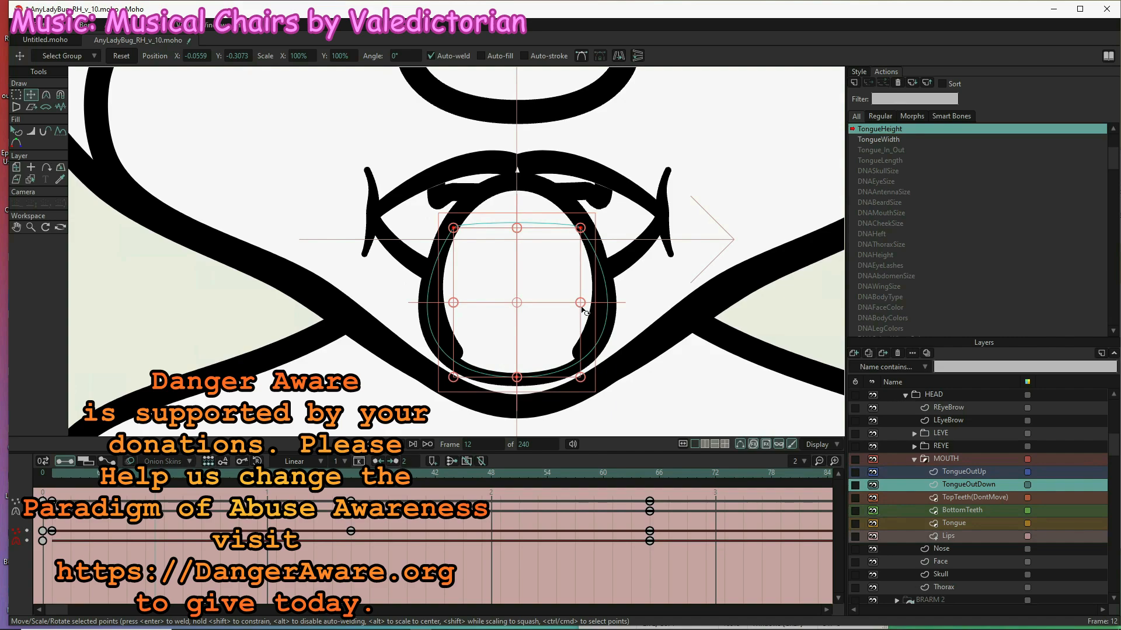
{"action": "mouse_move", "coordinate": [580, 302]}
{"action": "left_mouse_down"}
{"action": "mouse_move", "coordinate": [550, 292]}
{"action": "mouse_move", "coordinate": [595, 283]}
{"action": "mouse_move", "coordinate": [583, 285]}
{"action": "left_mouse_up"}
{"action": "key", "text": "c"}
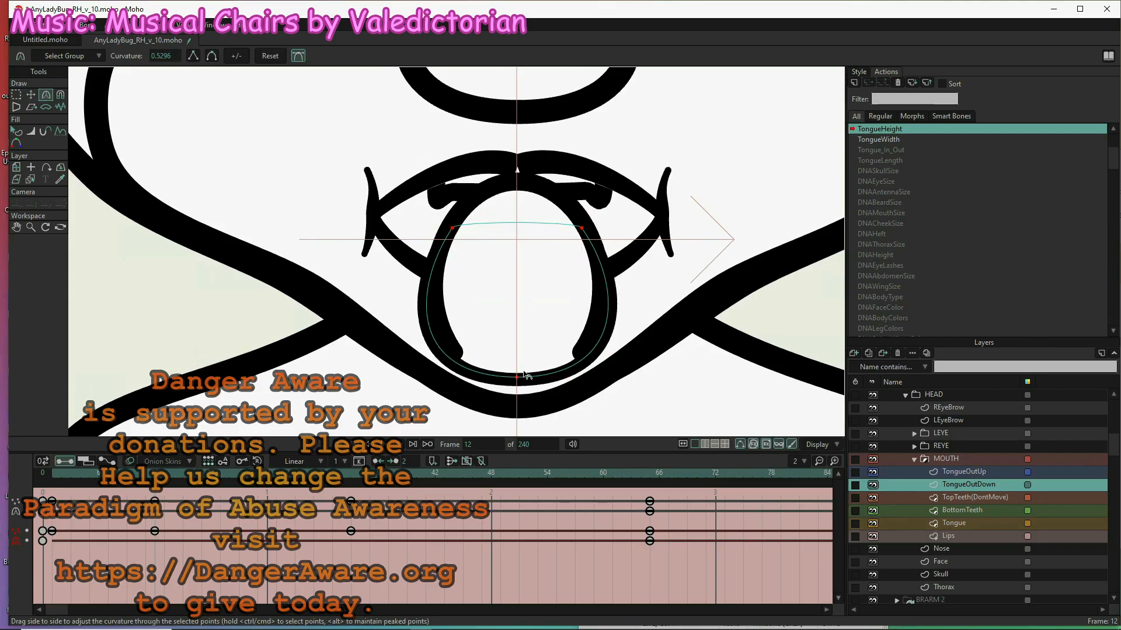
{"action": "left_click_drag", "start_coordinate": [500, 397], "coordinate": [462, 404]}
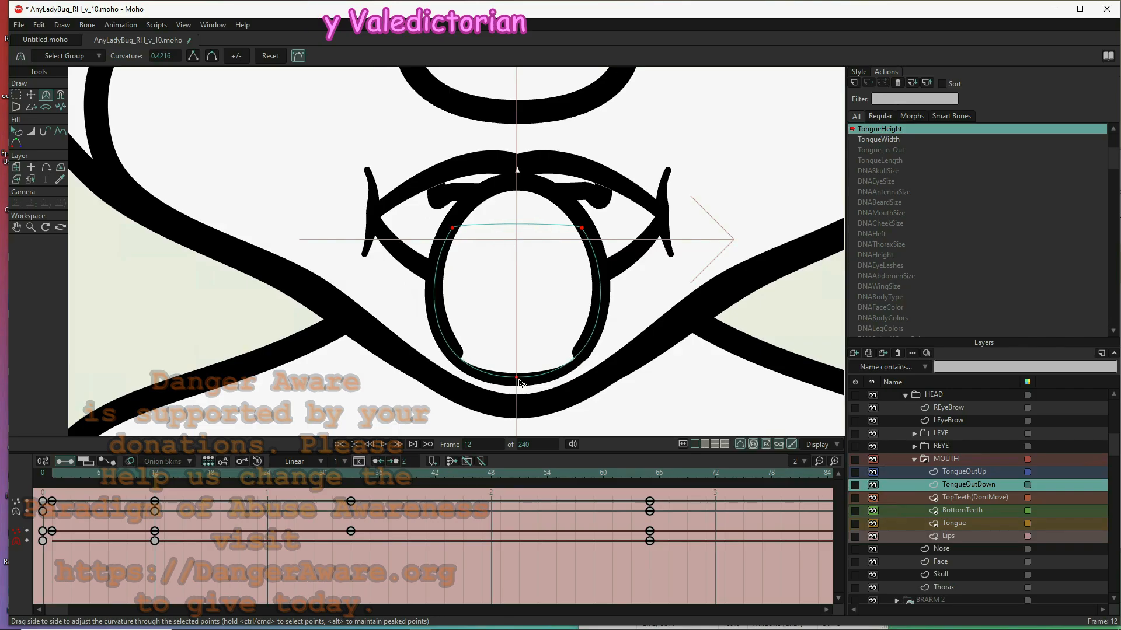
{"action": "left_click_drag", "start_coordinate": [518, 380], "coordinate": [520, 380]}
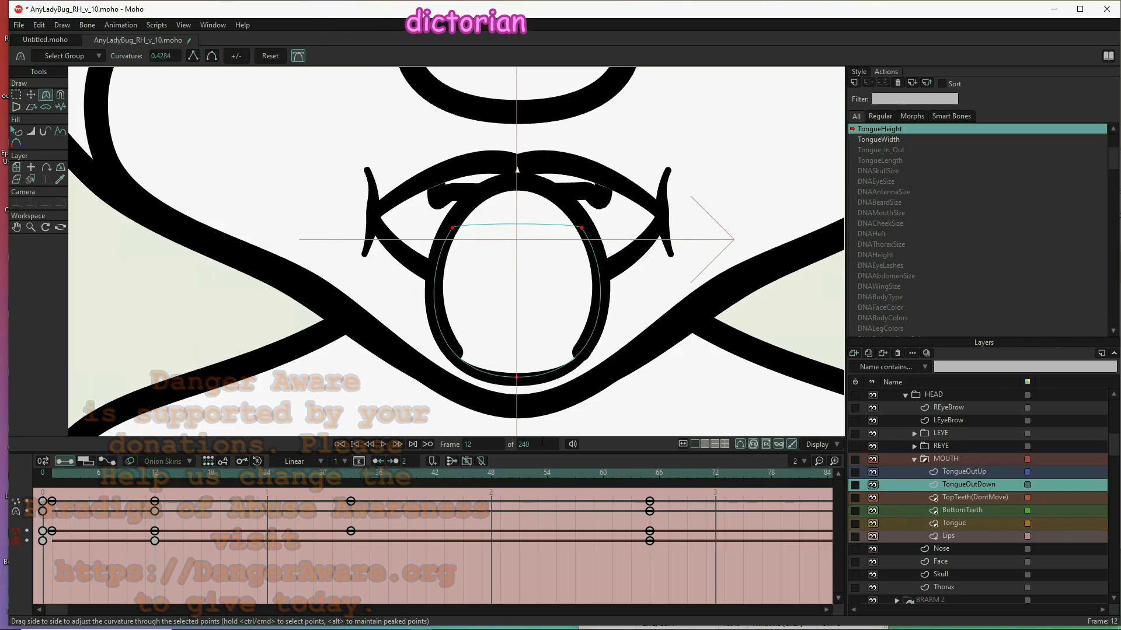
- Reset the TongueOutDown point curvature on frame 33 and lower it to about 0.38 on frame 1
{"action": "left_click", "coordinate": [351, 474]}
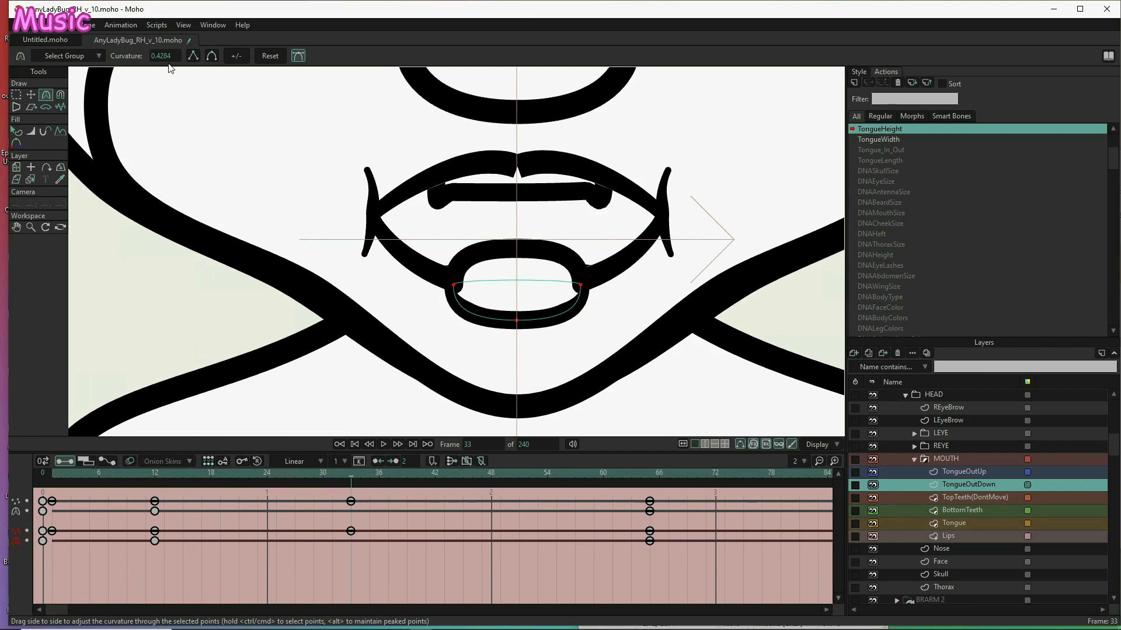
{"action": "left_click", "coordinate": [268, 53]}
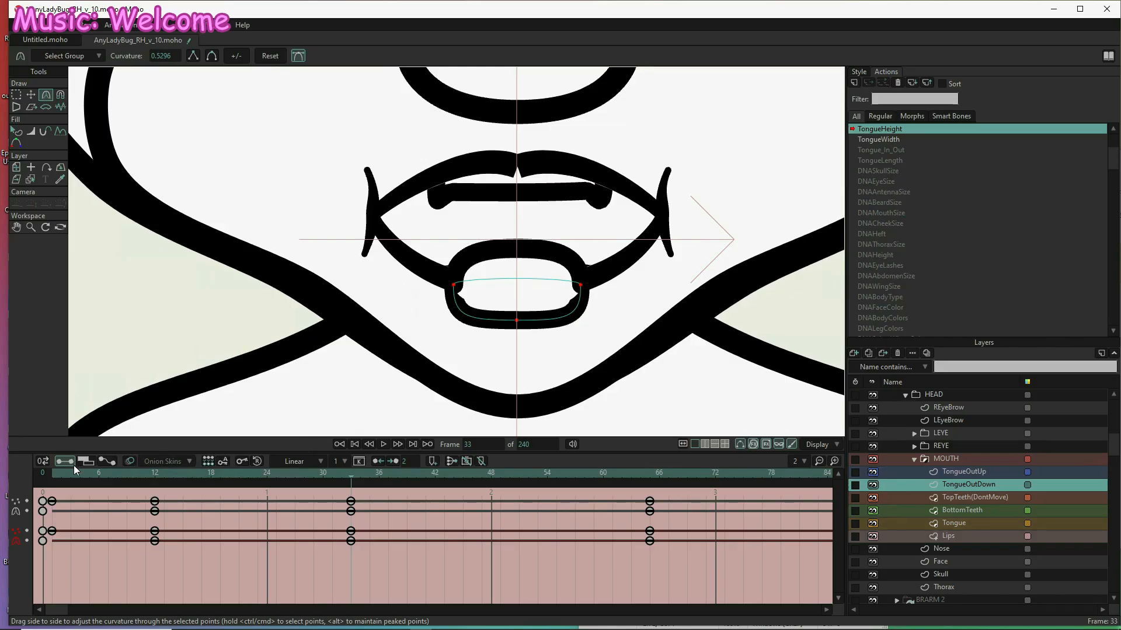
{"action": "left_click", "coordinate": [53, 475]}
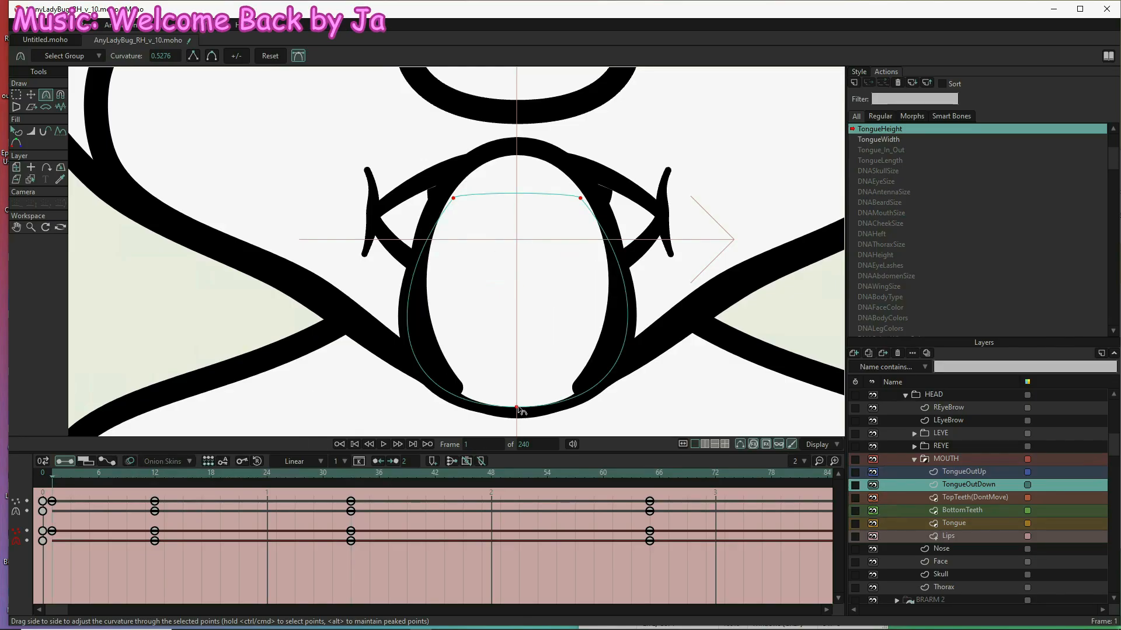
{"action": "left_click_drag", "start_coordinate": [516, 408], "coordinate": [441, 415]}
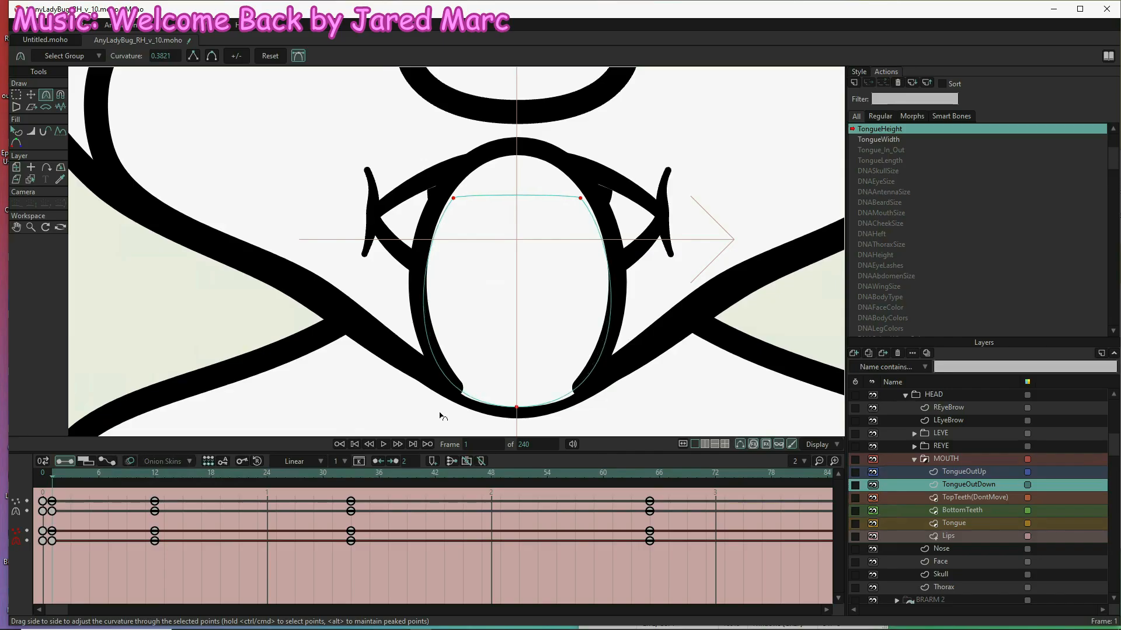
- Scrub the TongueHeight action back from frame 65 to check how the TongueOutDown outline deforms
{"action": "left_click", "coordinate": [649, 475]}
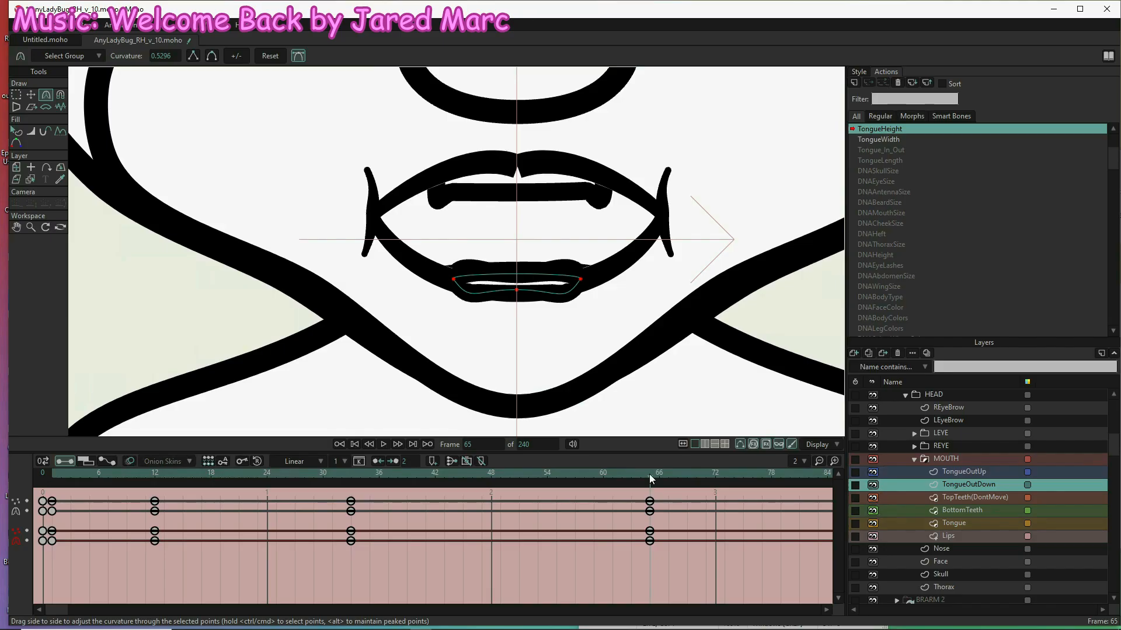
{"action": "left_click_drag", "start_coordinate": [522, 470], "coordinate": [381, 470]}
{"action": "left_click_drag", "start_coordinate": [231, 482], "coordinate": [125, 479]}
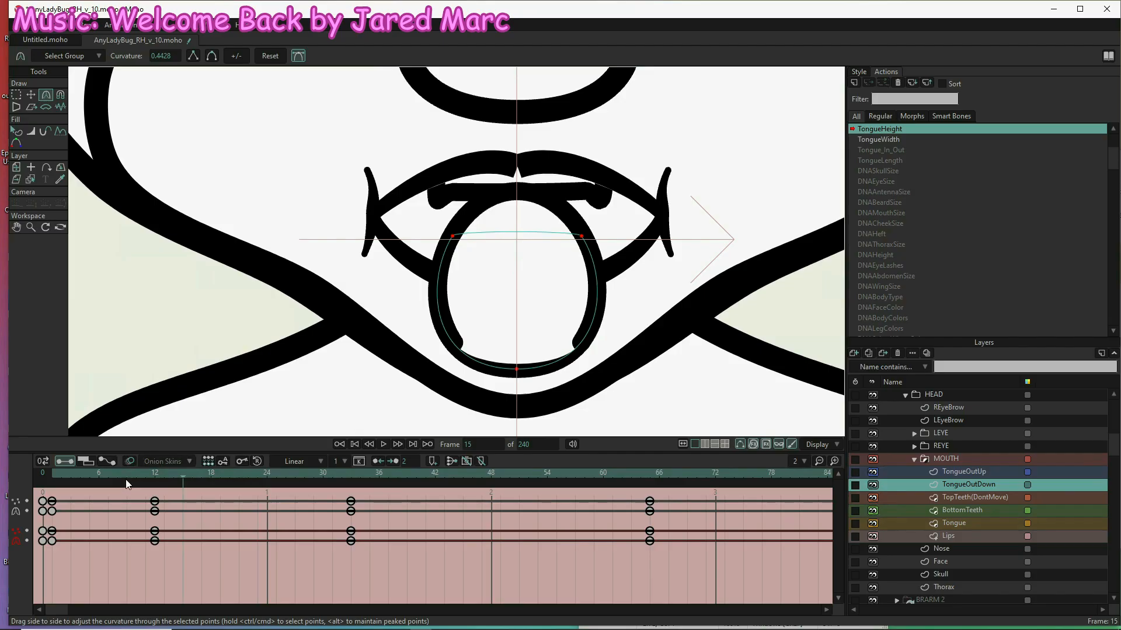
{"action": "left_click", "coordinate": [433, 508]}
- Select the AnyLadybug bone layer and return from the TongueHeight action to the Mainline
{"action": "scroll", "coordinate": [451, 255], "scroll_direction": "down", "scroll_amount": 2}
{"action": "scroll", "coordinate": [451, 256], "scroll_direction": "down", "scroll_amount": 4}
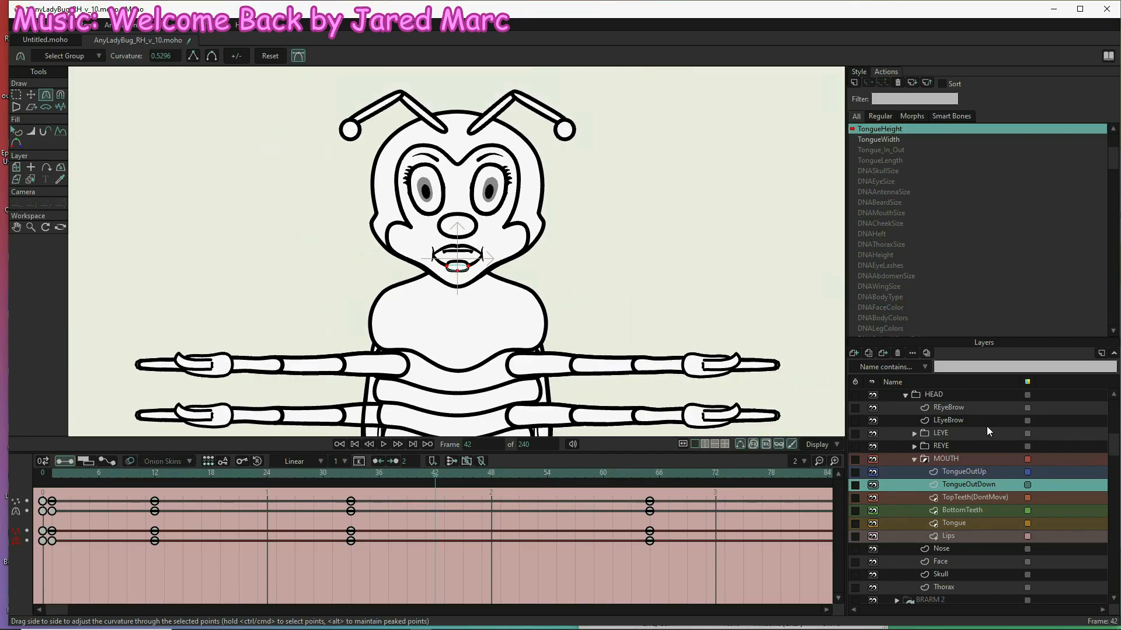
{"action": "scroll", "coordinate": [986, 426], "scroll_direction": "up", "scroll_amount": 3}
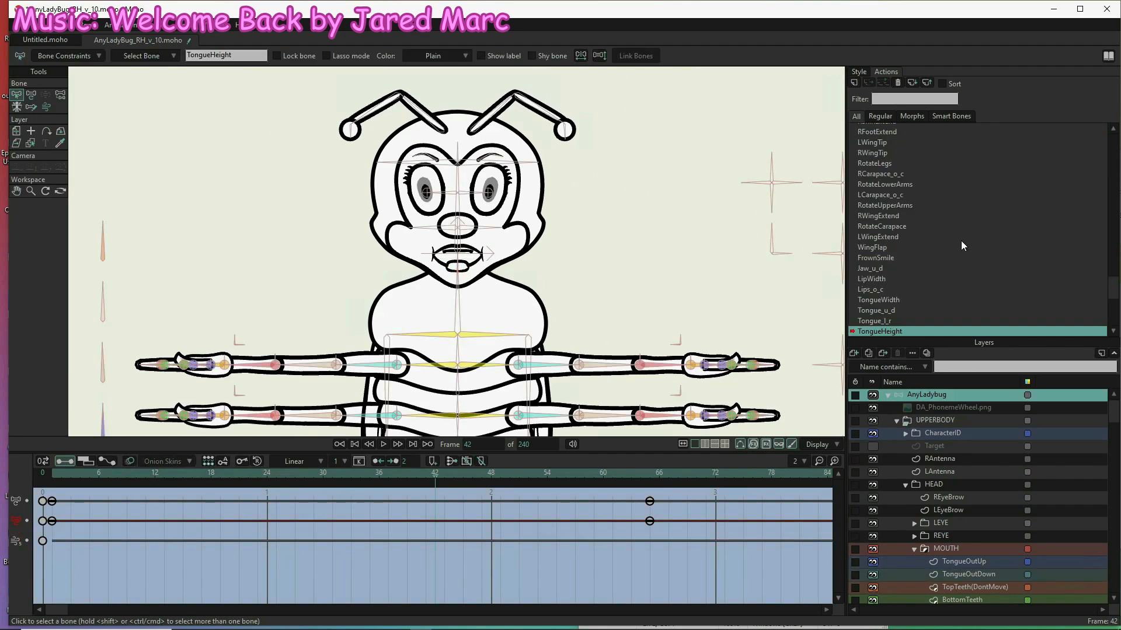
{"action": "left_click", "coordinate": [919, 160]}
{"action": "scroll", "coordinate": [919, 160], "scroll_direction": "up", "scroll_amount": 4}
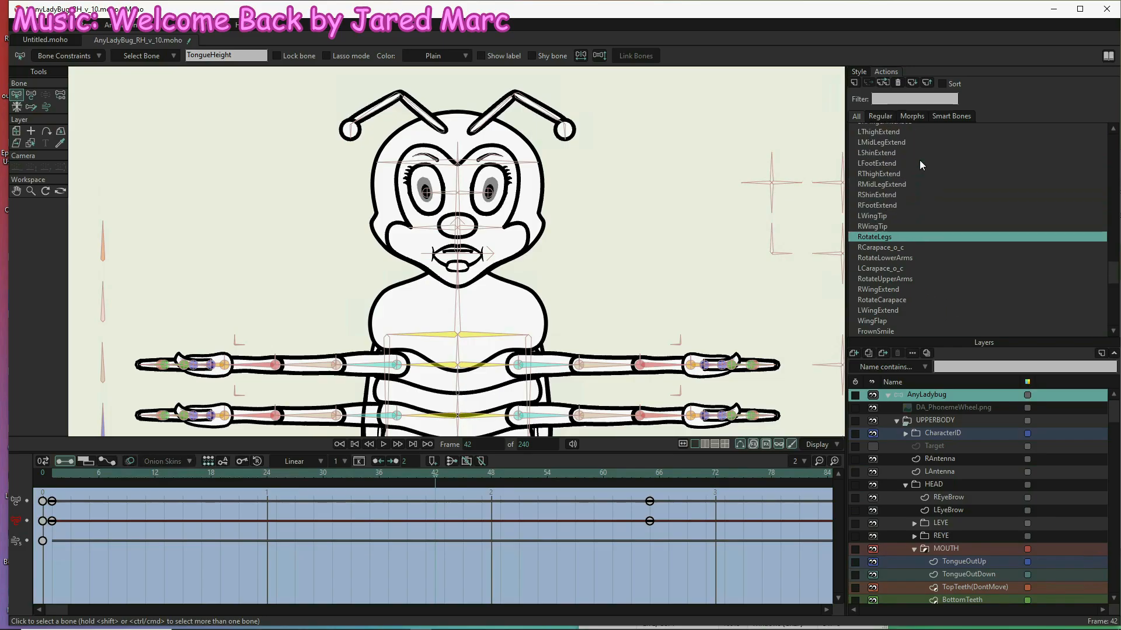
{"action": "scroll", "coordinate": [919, 160], "scroll_direction": "up", "scroll_amount": 3}
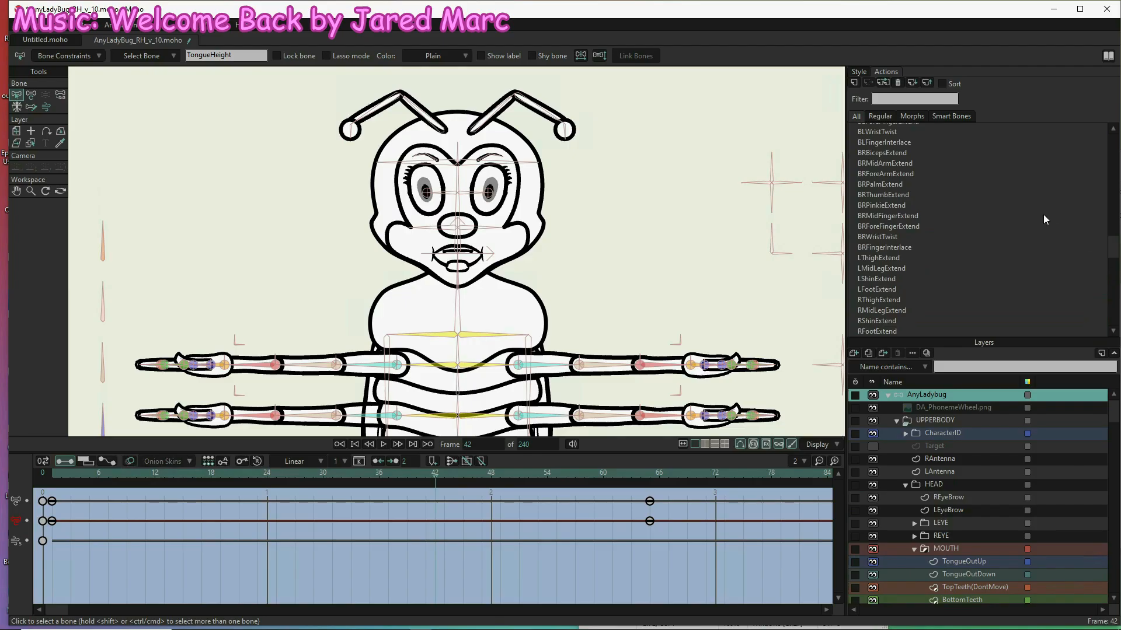
{"action": "left_click_drag", "start_coordinate": [1114, 250], "coordinate": [1111, 136]}
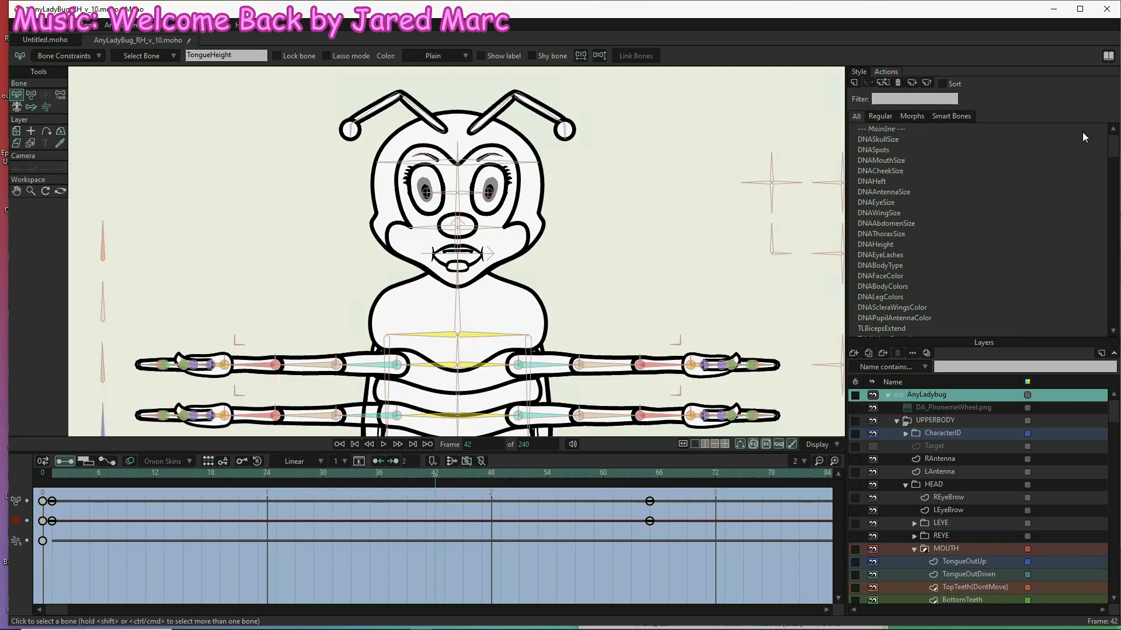
{"action": "left_click", "coordinate": [875, 130]}
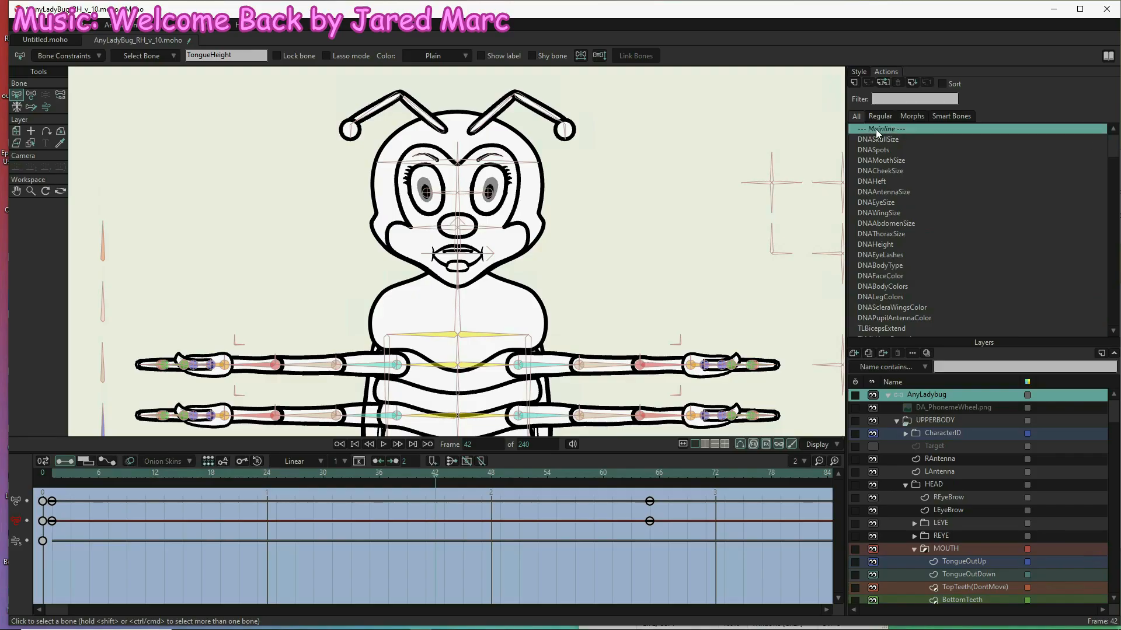
{"action": "double_click", "coordinate": [876, 128]}
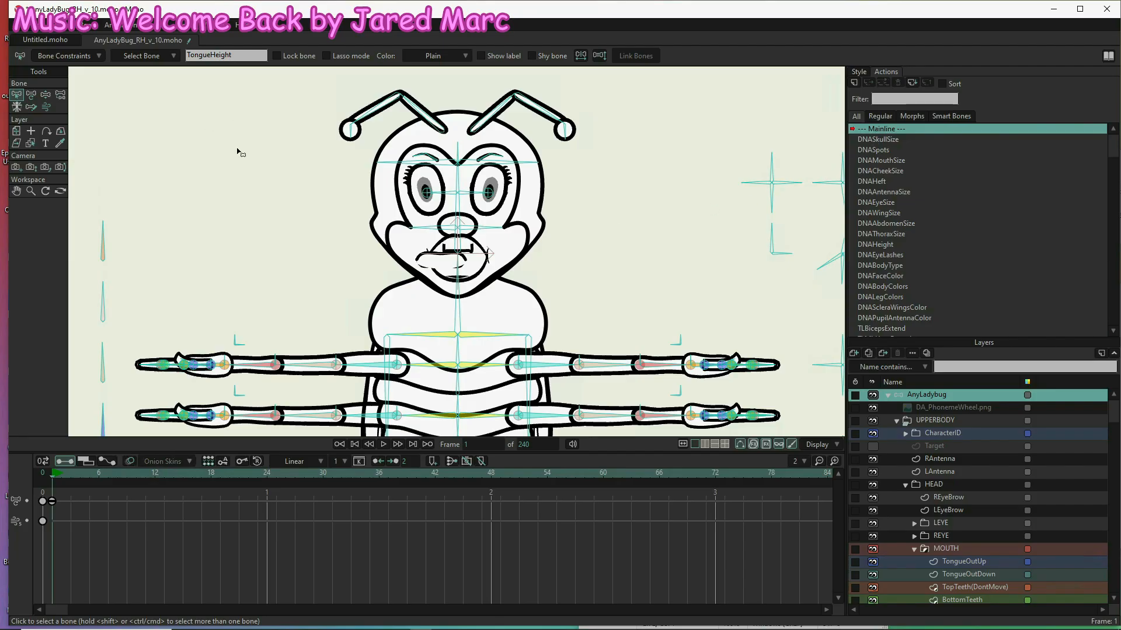
- Clear the Mainline animation from the whole document
{"action": "scroll", "coordinate": [237, 153], "scroll_direction": "down", "scroll_amount": 3}
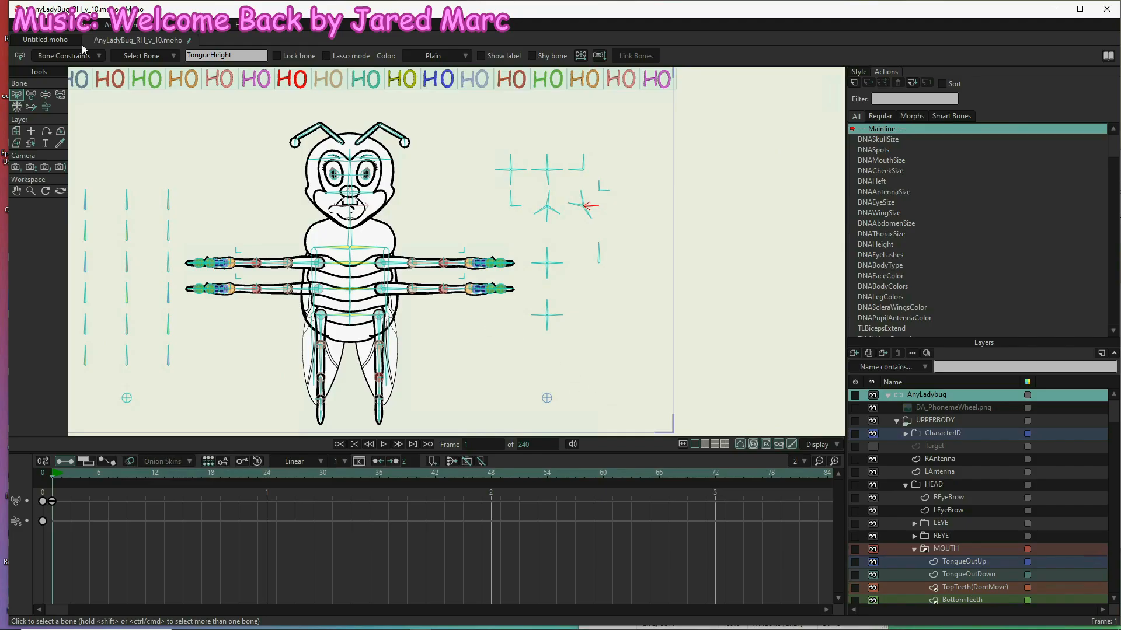
{"action": "left_click", "coordinate": [131, 26]}
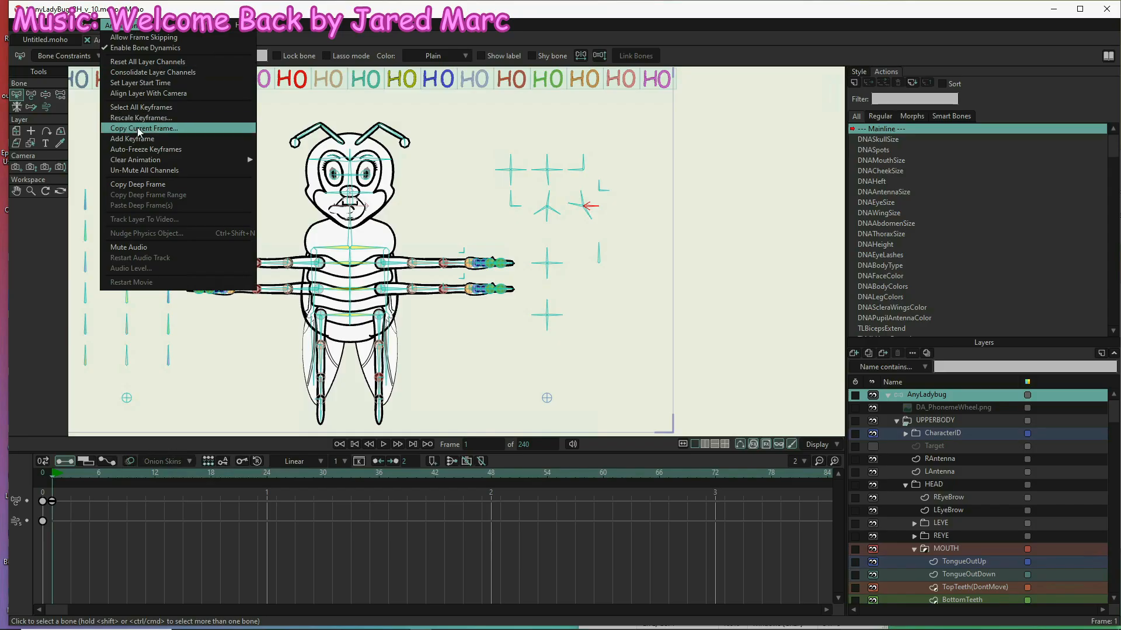
{"action": "mouse_move", "coordinate": [201, 158]}
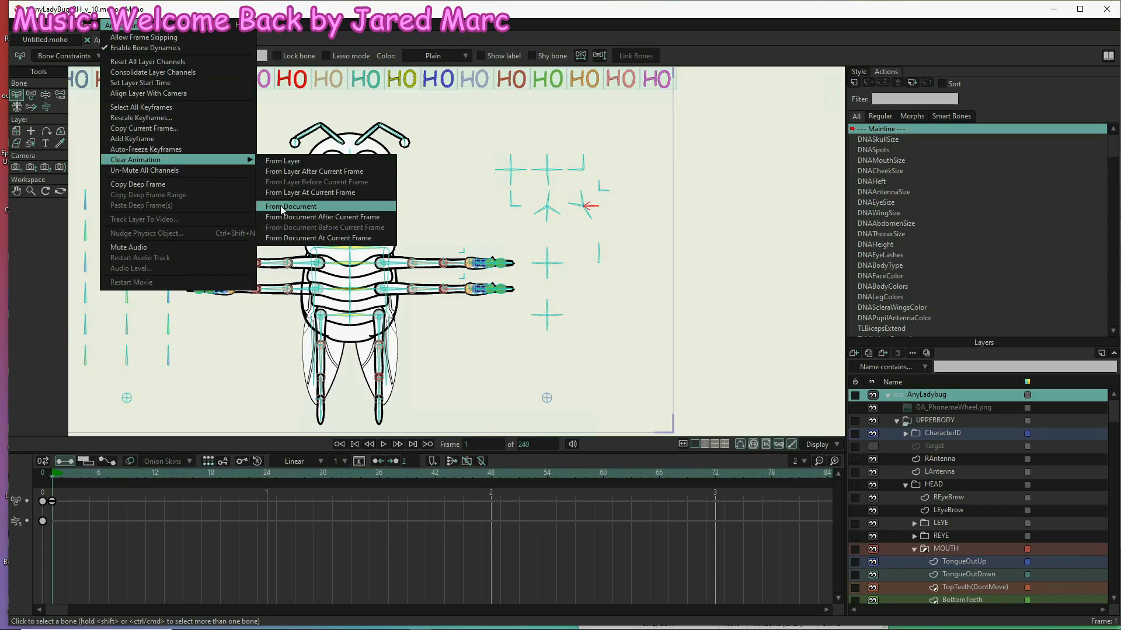
{"action": "left_click", "coordinate": [281, 208]}
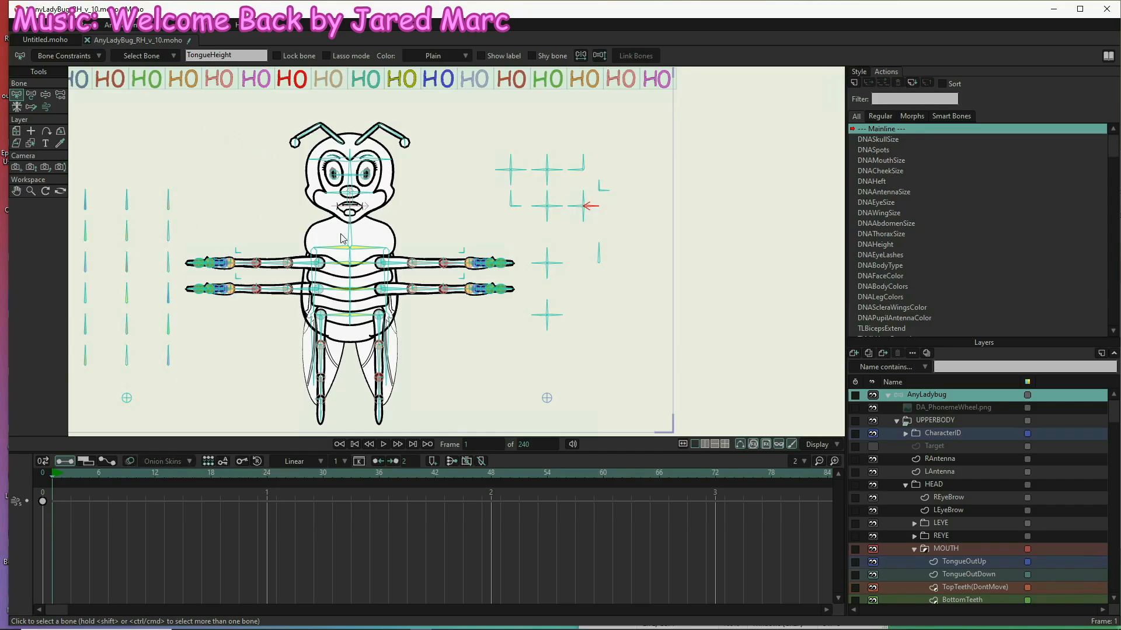
- Test the tongue's movement on frame 1 by rotating its control bones with Manipulate Bones, and undo the last changes
{"action": "left_click", "coordinate": [46, 95]}
{"action": "scroll", "coordinate": [592, 200], "scroll_direction": "up", "scroll_amount": 3}
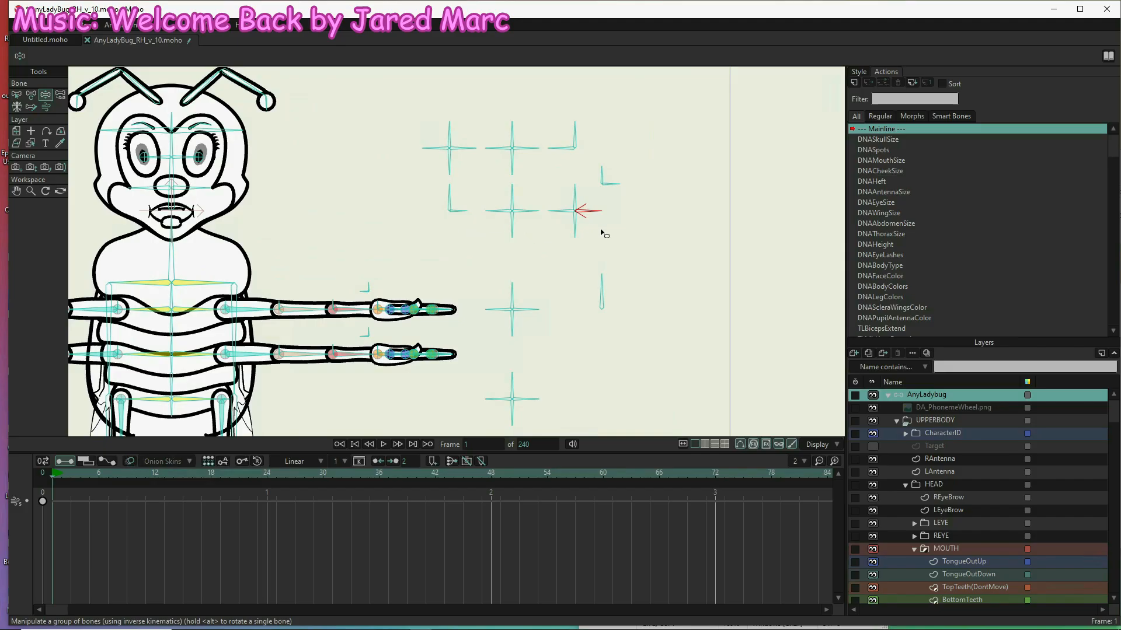
{"action": "left_click_drag", "start_coordinate": [578, 238], "coordinate": [549, 197]}
{"action": "left_click_drag", "start_coordinate": [548, 211], "coordinate": [590, 231]}
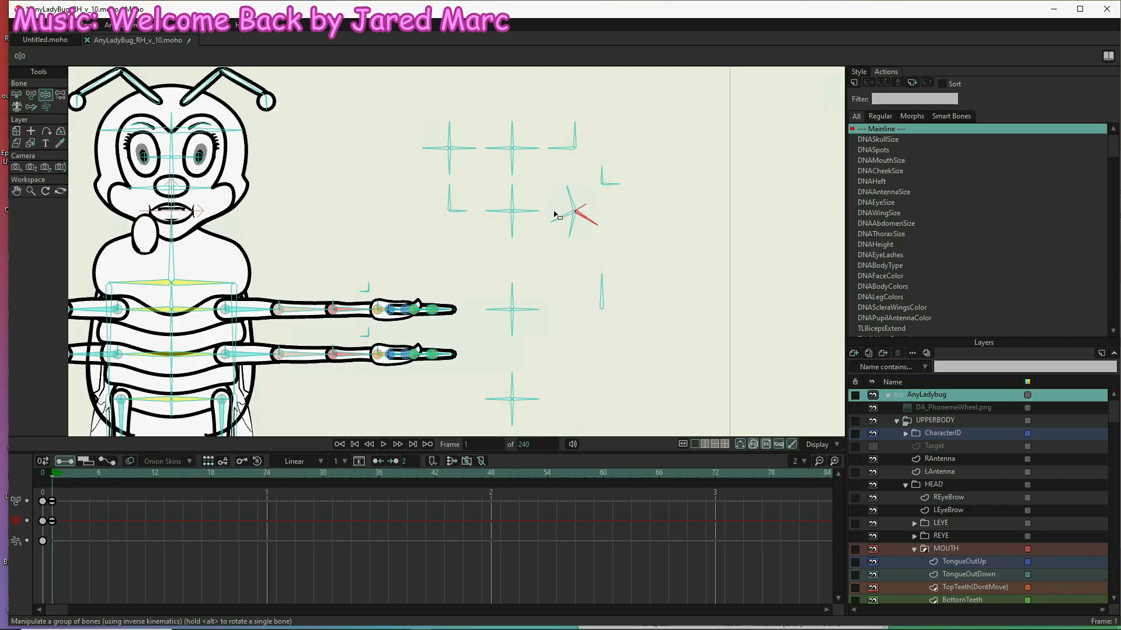
{"action": "key", "text": "ctrl+z"}
{"action": "key", "text": "ctrl+z"}
- Select the Tongue_in_out control bone and open its Tongue_in_out action for editing
{"action": "left_click", "coordinate": [609, 187]}
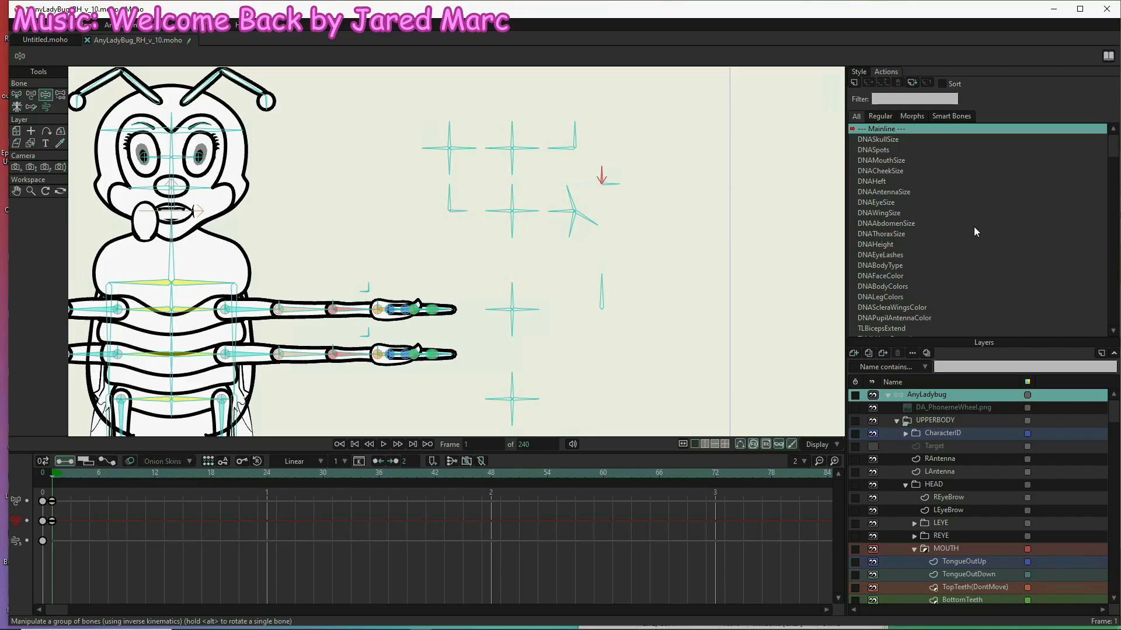
{"action": "scroll", "coordinate": [974, 234], "scroll_direction": "down", "scroll_amount": 5}
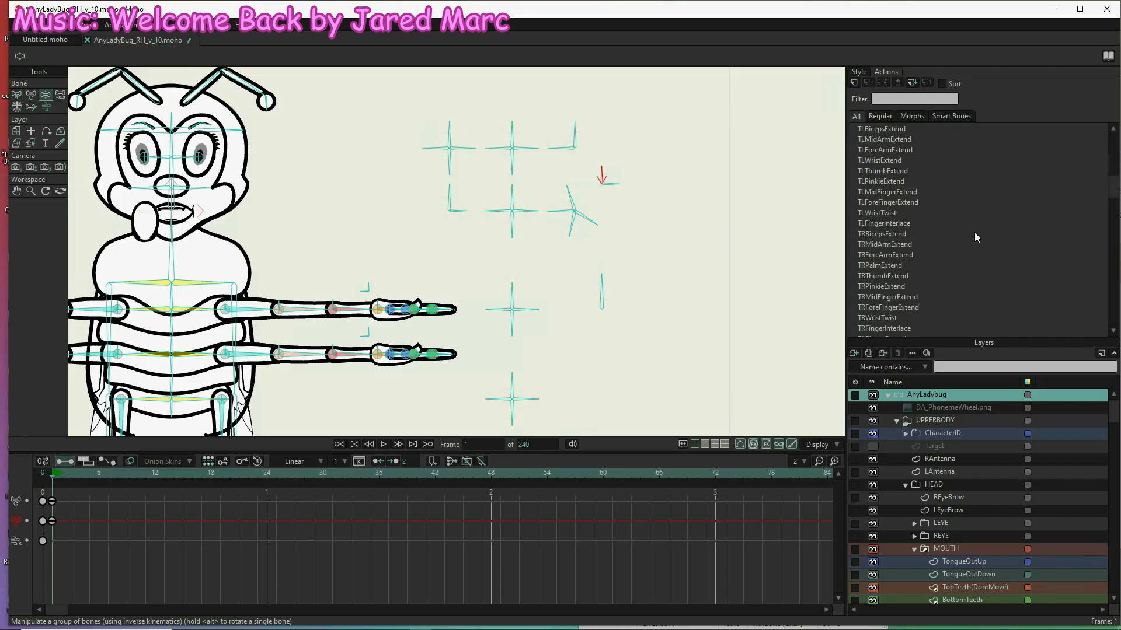
{"action": "scroll", "coordinate": [975, 232], "scroll_direction": "down", "scroll_amount": 3}
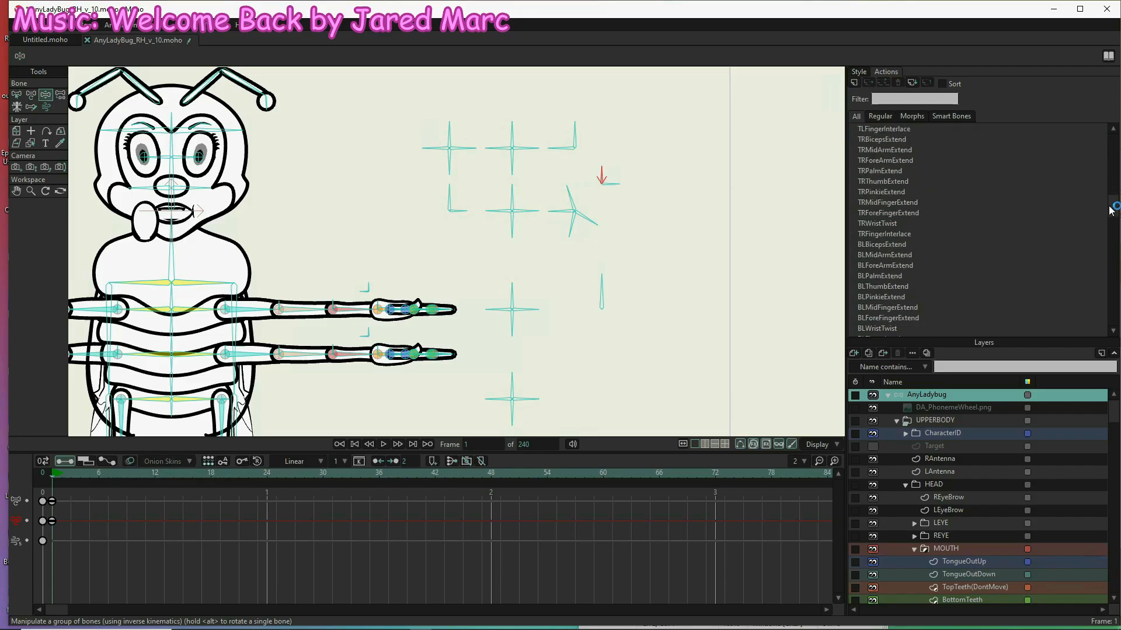
{"action": "left_click_drag", "start_coordinate": [1110, 210], "coordinate": [1096, 295]}
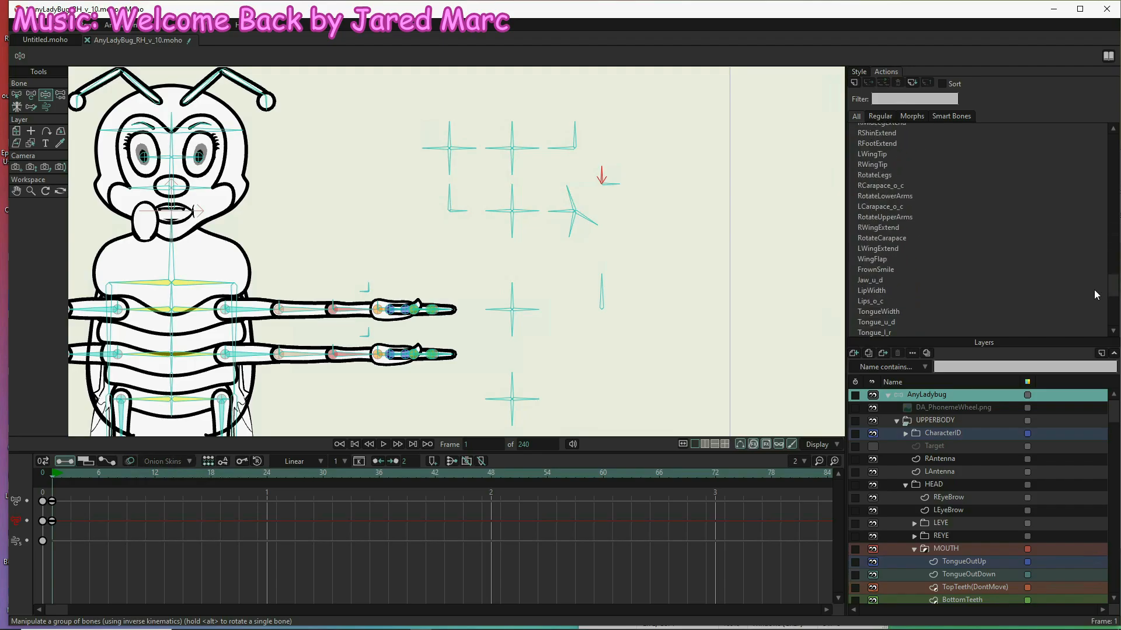
{"action": "scroll", "coordinate": [963, 263], "scroll_direction": "down", "scroll_amount": 3}
{"action": "left_click", "coordinate": [932, 230]}
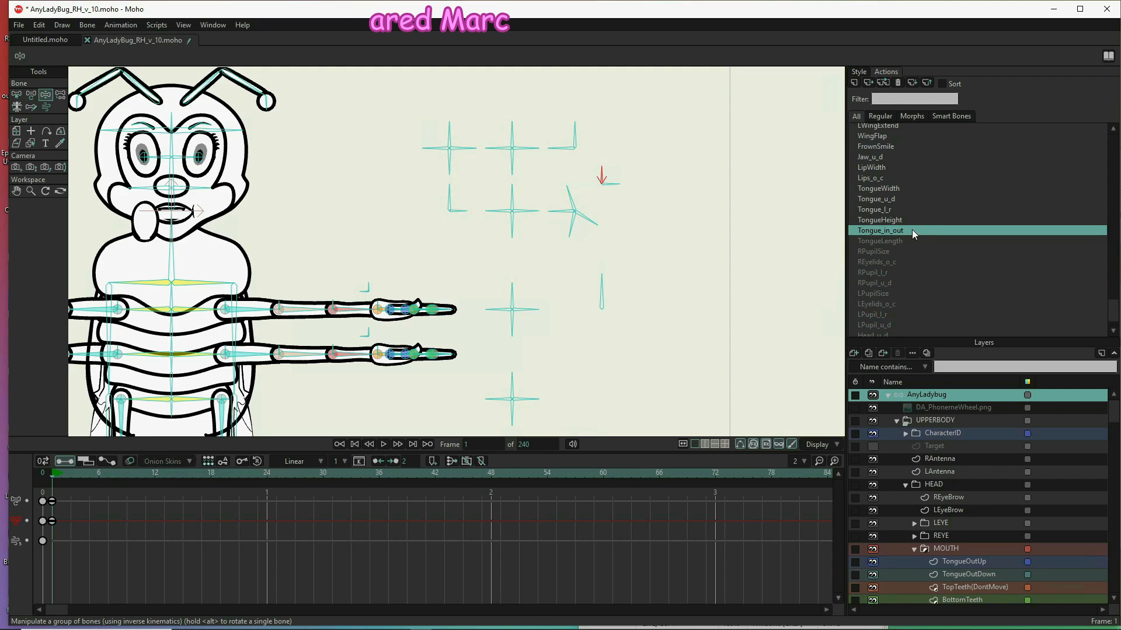
{"action": "double_click", "coordinate": [912, 231]}
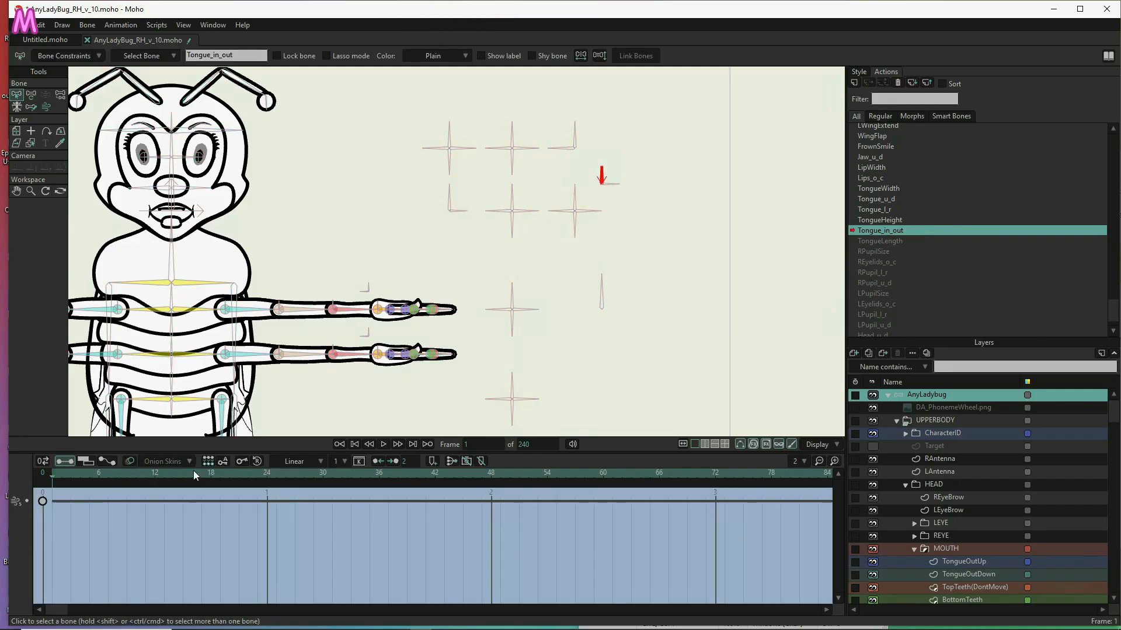
- Key the Tongue_in_out bone's angle at 122° on frame 1 and 58° on frame 65, and return to frame 1
{"action": "left_click", "coordinate": [31, 94]}
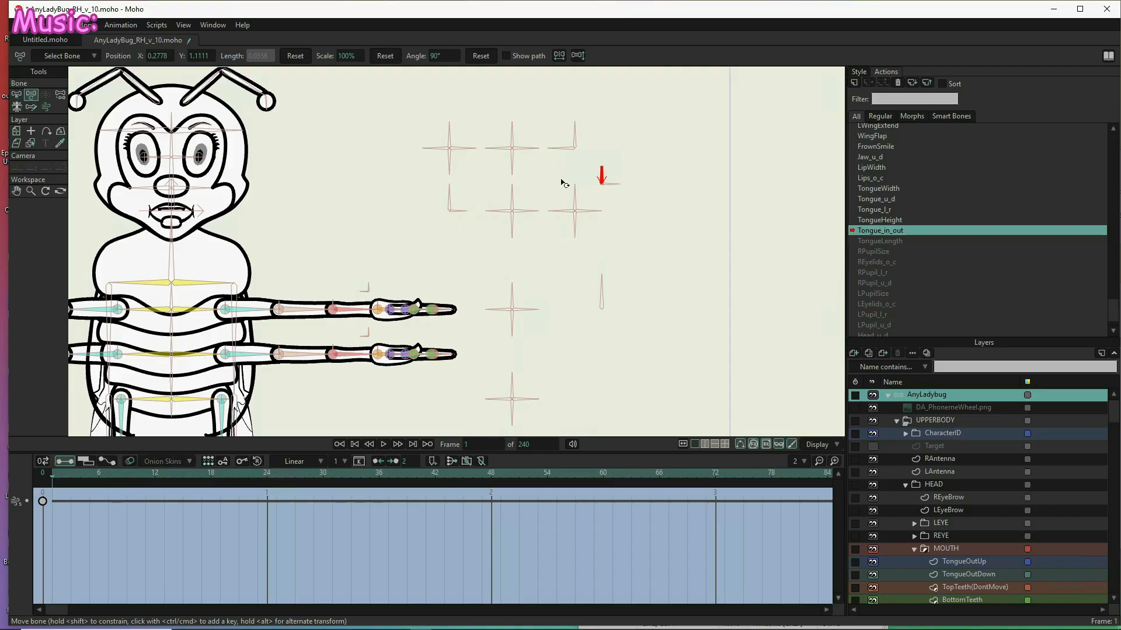
{"action": "left_click_drag", "start_coordinate": [542, 188], "coordinate": [527, 192]}
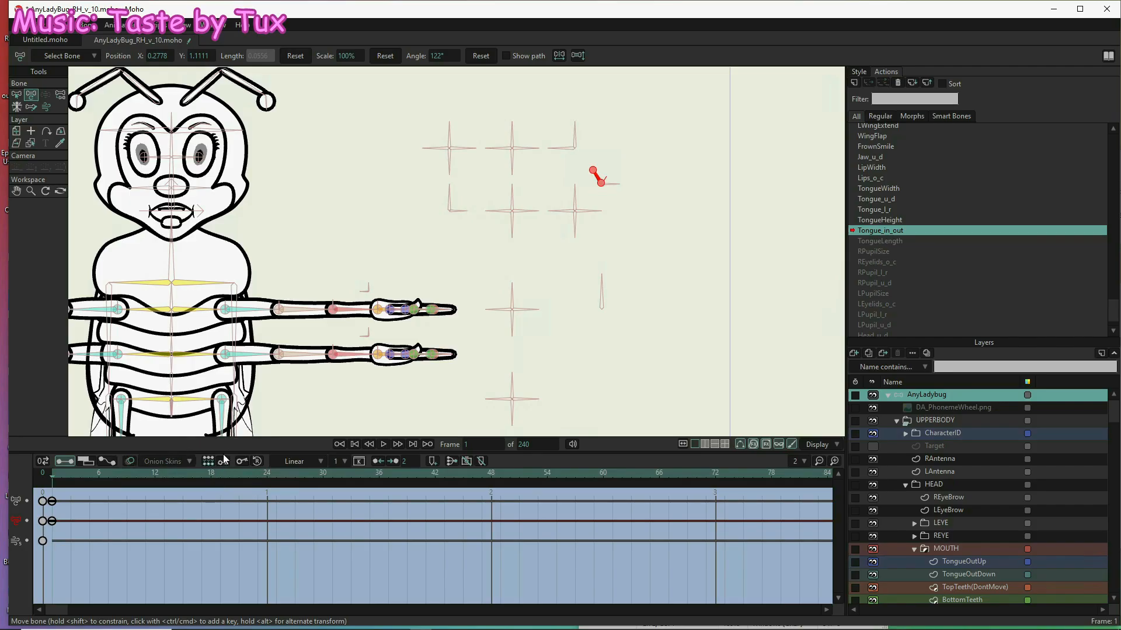
{"action": "left_click", "coordinate": [649, 474]}
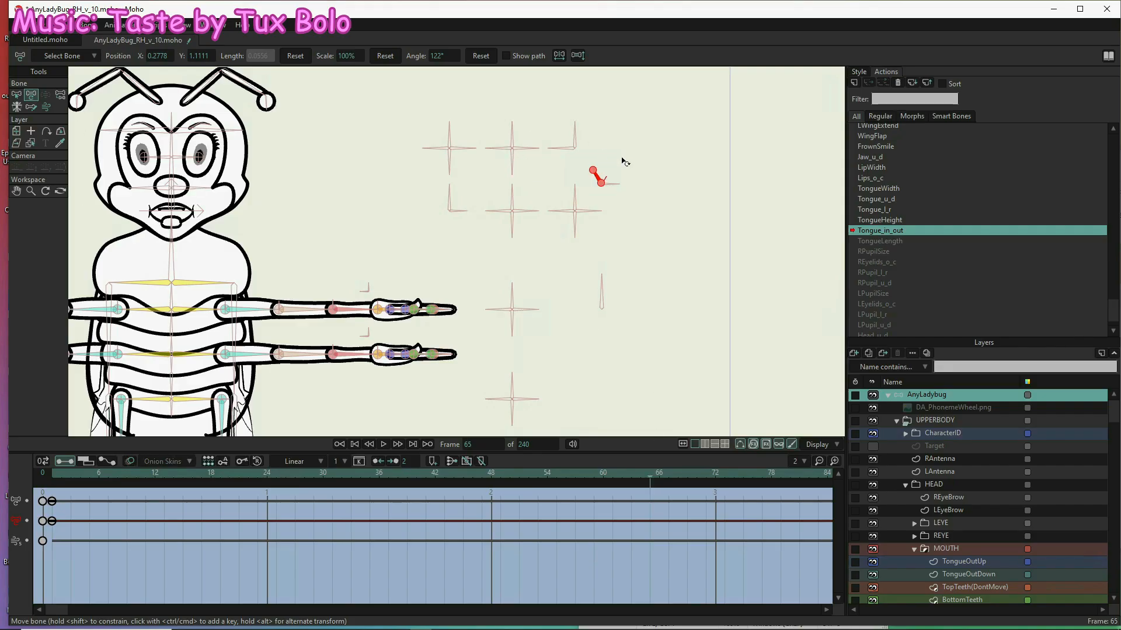
{"action": "scroll", "coordinate": [623, 161], "scroll_direction": "up", "scroll_amount": 5}
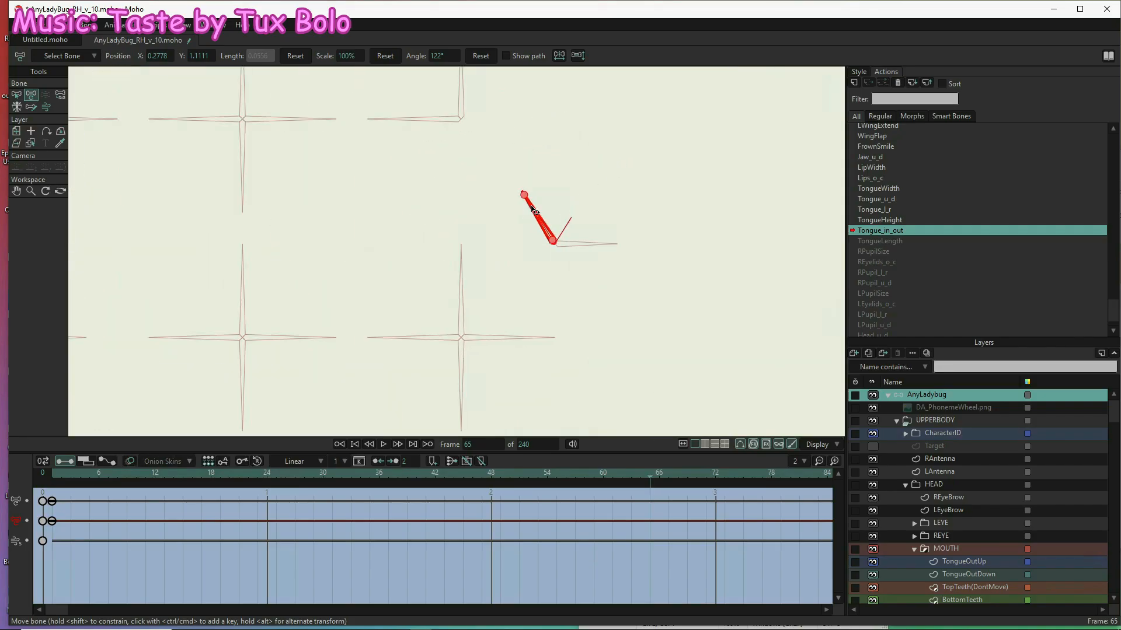
{"action": "mouse_move", "coordinate": [646, 220]}
{"action": "left_mouse_down"}
{"action": "mouse_move", "coordinate": [653, 232]}
{"action": "mouse_move", "coordinate": [641, 240]}
{"action": "left_mouse_up"}
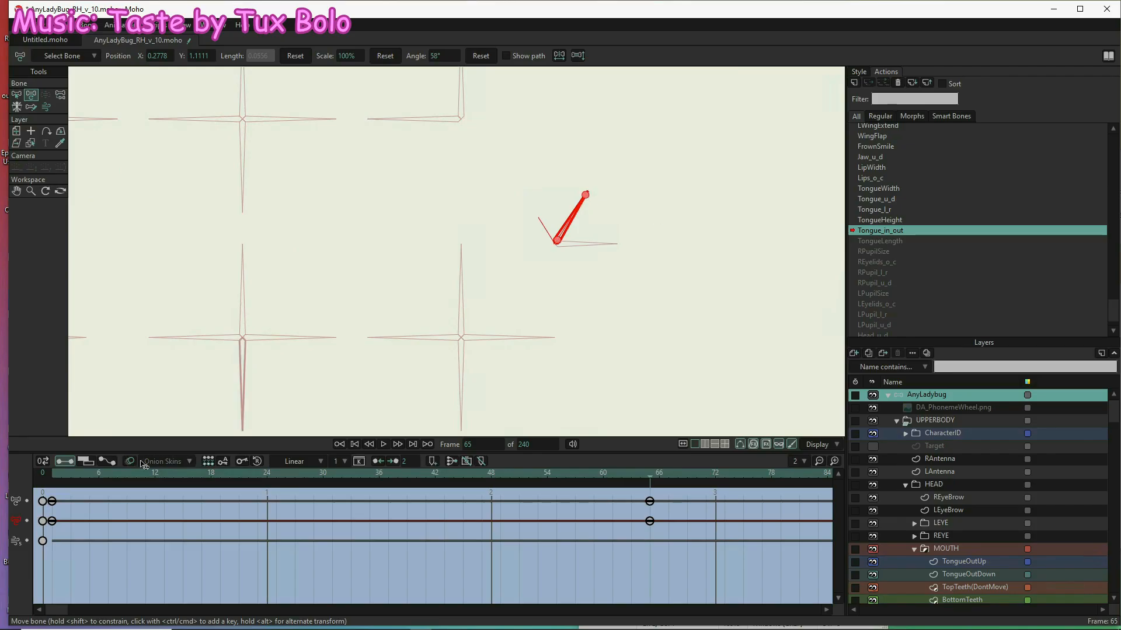
{"action": "left_click", "coordinate": [58, 468]}
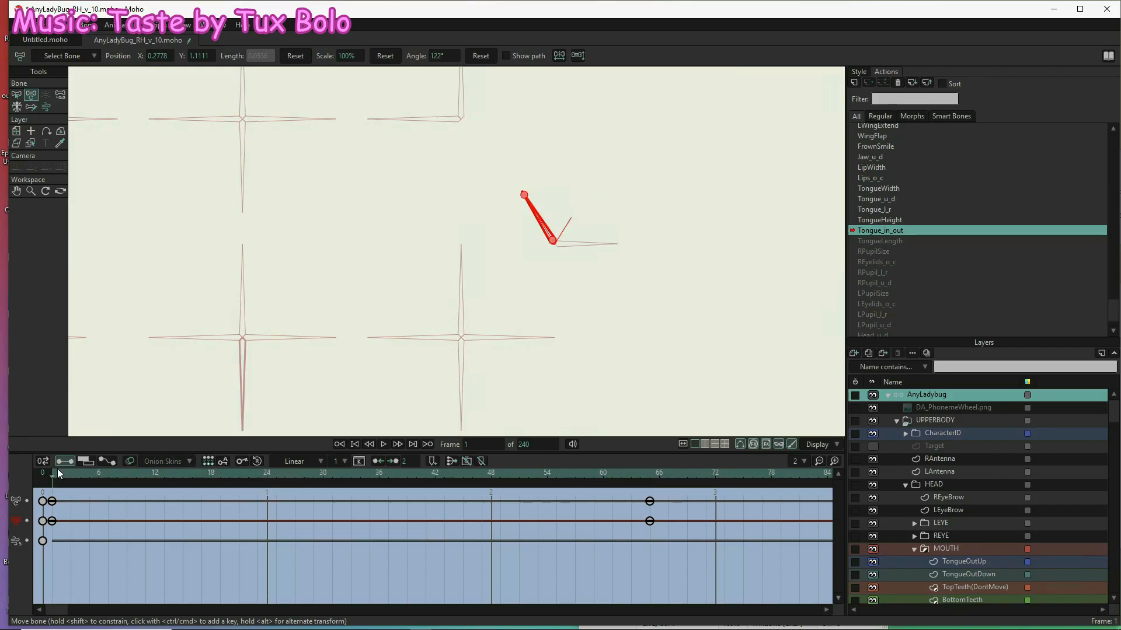
- Turn off the visibility of the TongueOutUp layer on frame 1 of the Tongue_in_out action
{"action": "scroll", "coordinate": [571, 201], "scroll_direction": "down", "scroll_amount": 4}
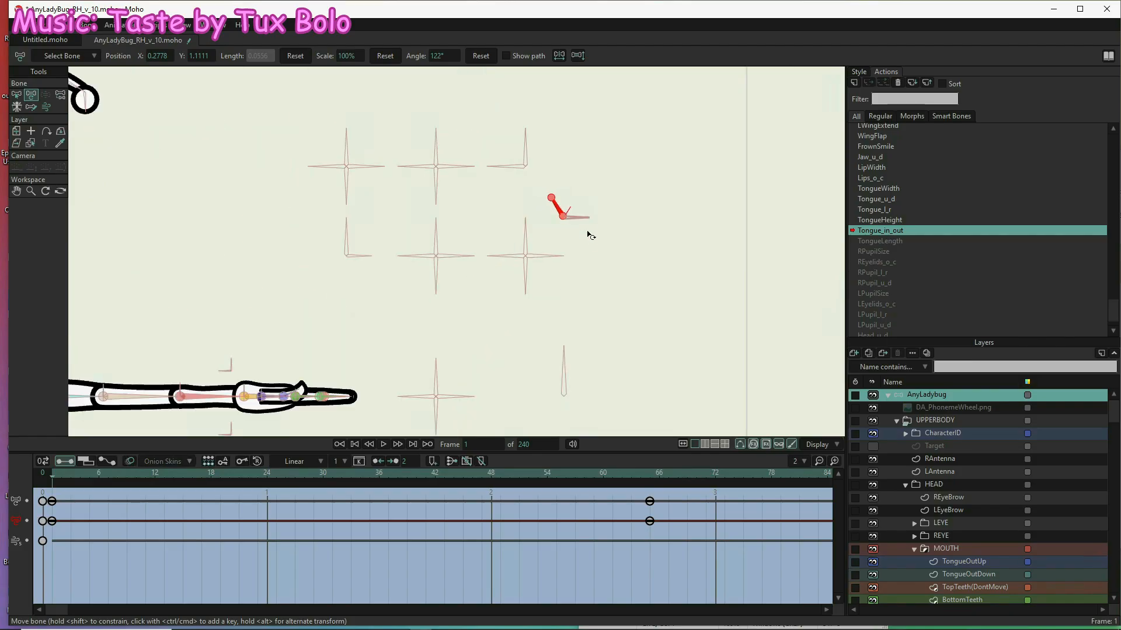
{"action": "scroll", "coordinate": [965, 467], "scroll_direction": "down", "scroll_amount": 2}
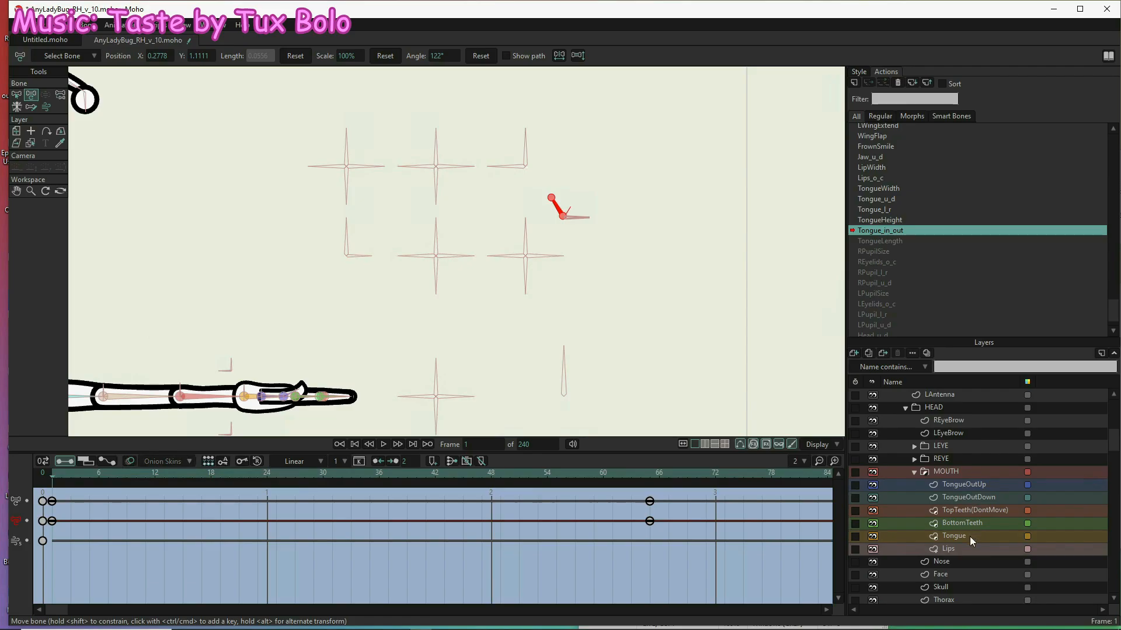
{"action": "left_click", "coordinate": [969, 537]}
{"action": "left_click", "coordinate": [973, 483]}
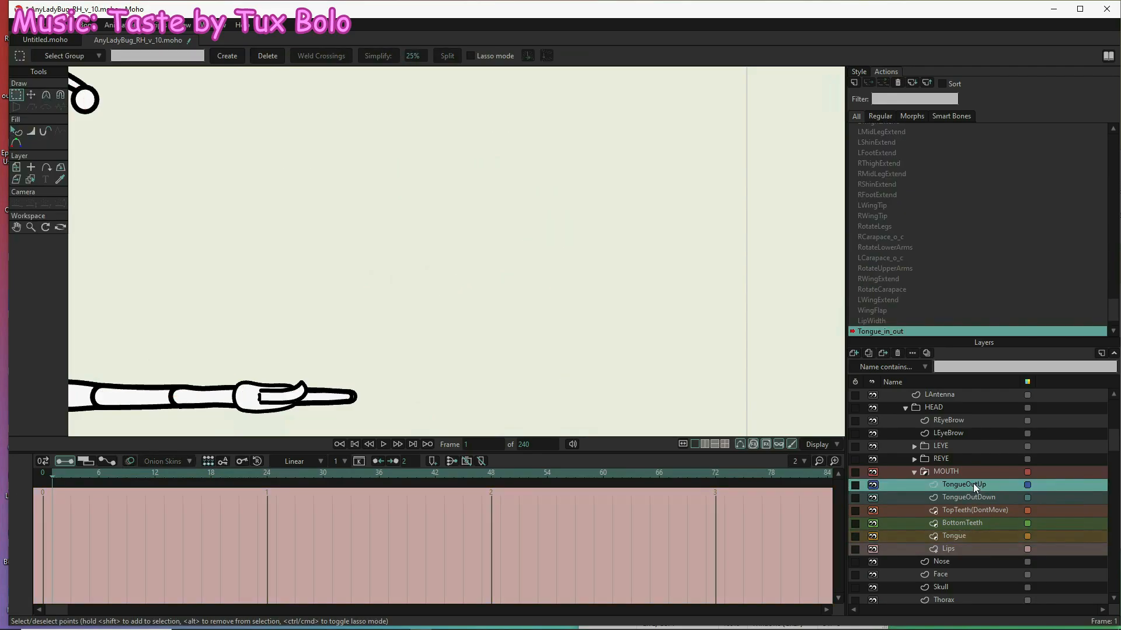
{"action": "double_click", "coordinate": [973, 483]}
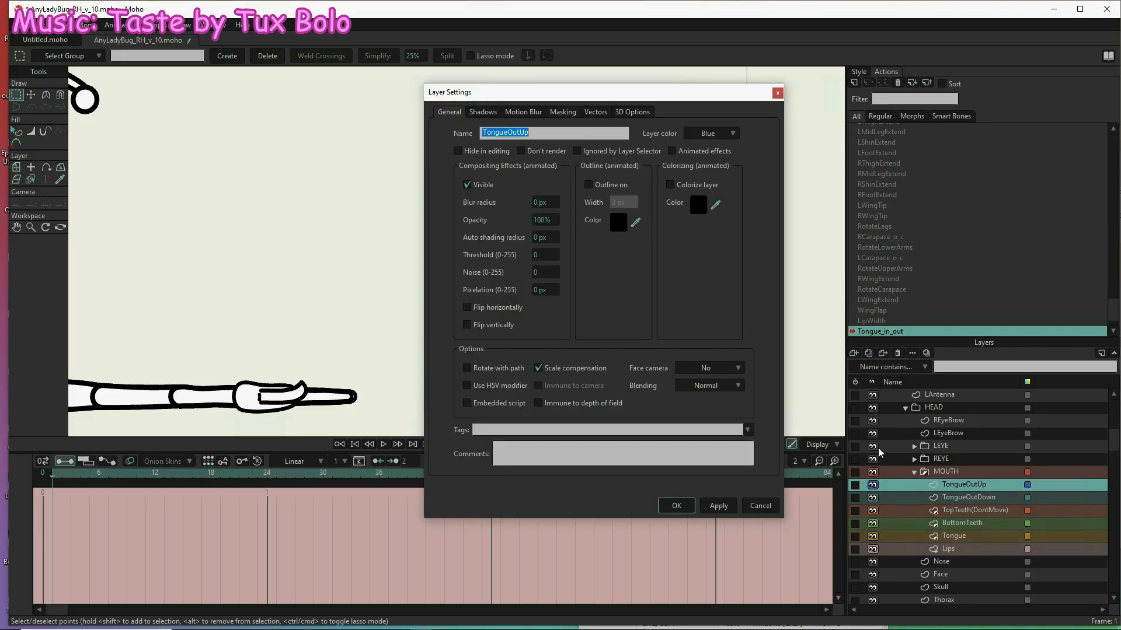
{"action": "left_click", "coordinate": [469, 185]}
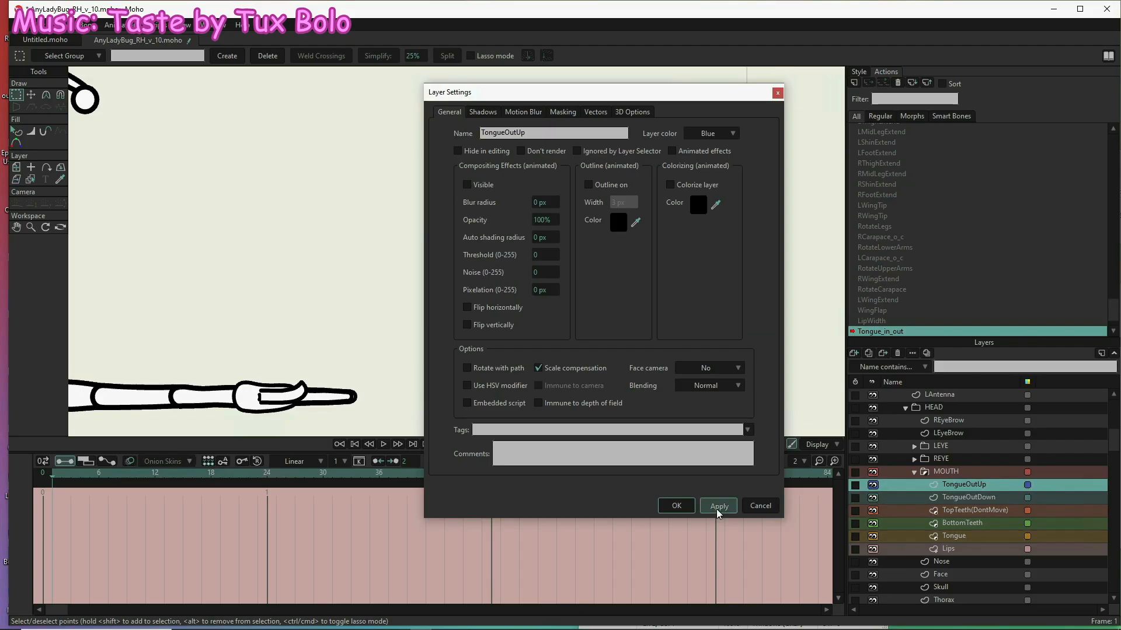
{"action": "left_click", "coordinate": [676, 507]}
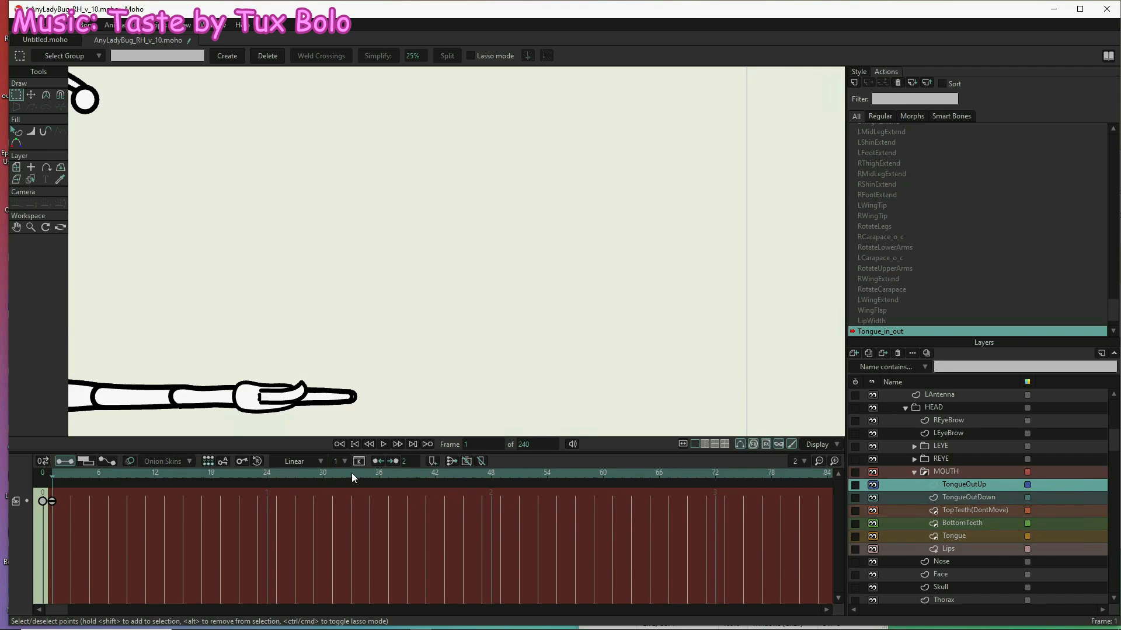
- Make the TongueOutUp layer visible from frame 16 of the Tongue_in_out action
{"action": "left_click", "coordinate": [195, 475]}
{"action": "double_click", "coordinate": [952, 489]}
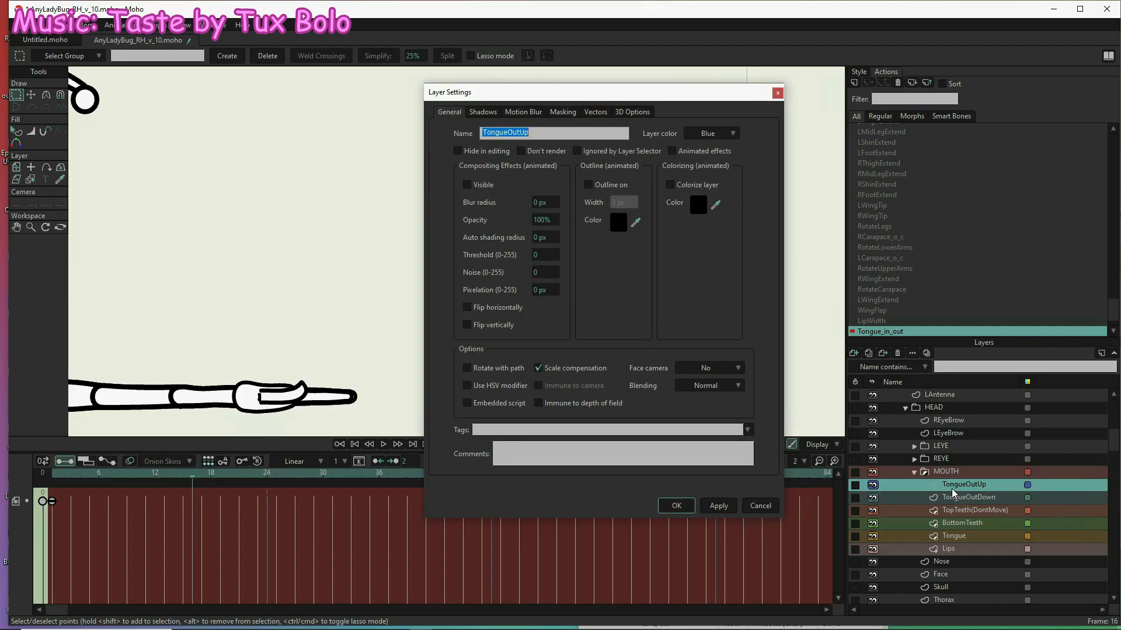
{"action": "left_click", "coordinate": [467, 185]}
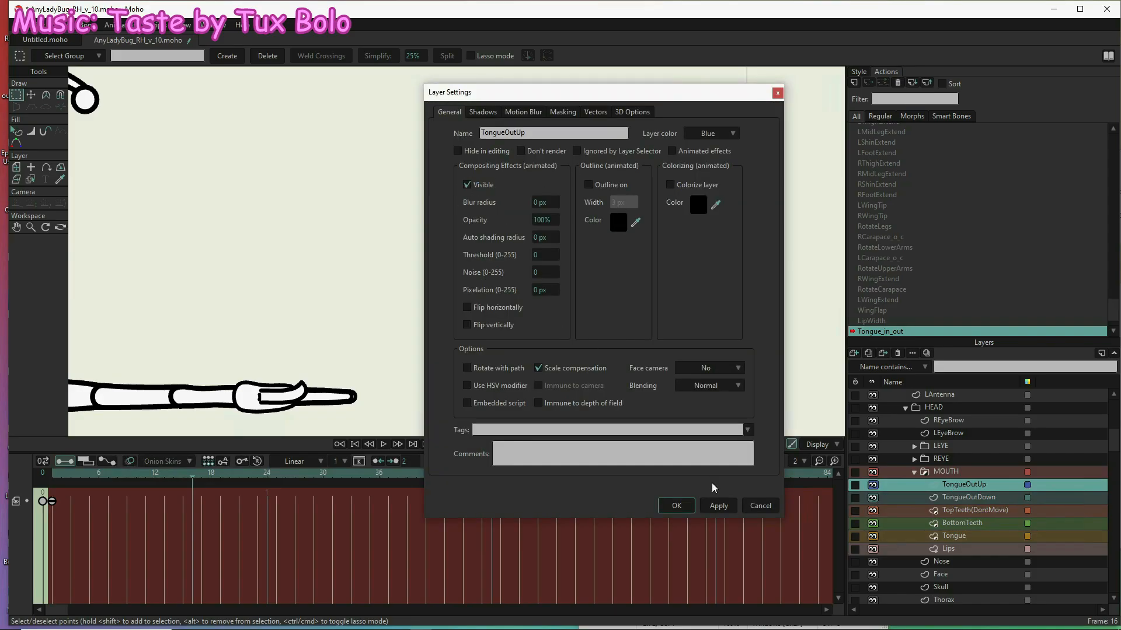
{"action": "left_click", "coordinate": [706, 507]}
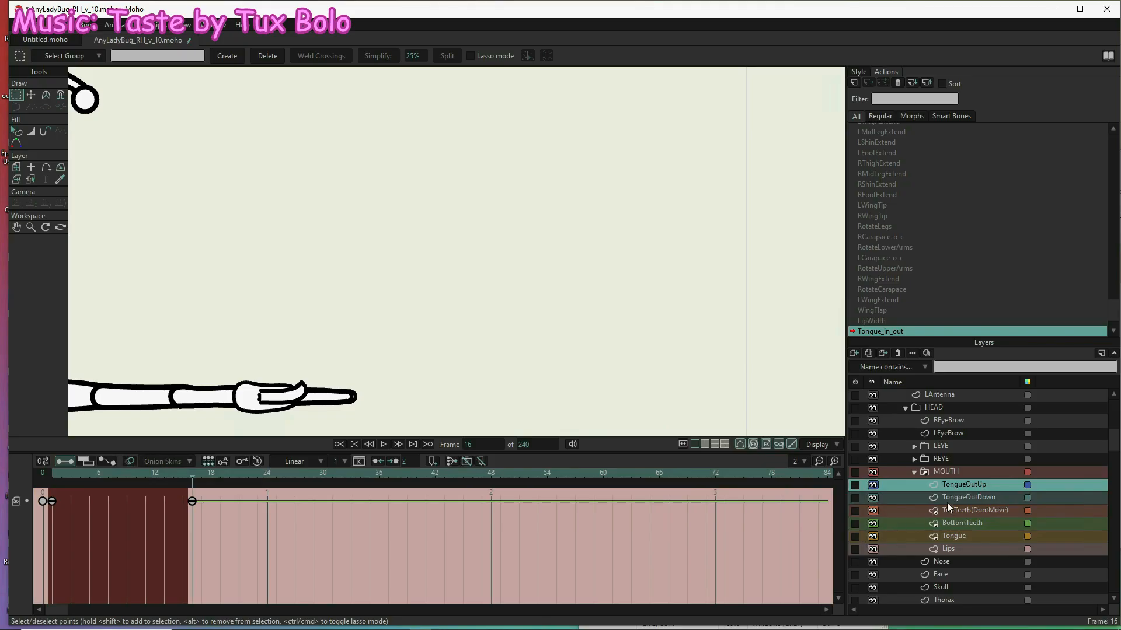
- Turn off the visibility of the TongueOutDown layer on frame 1 of the action
{"action": "left_click", "coordinate": [973, 498]}
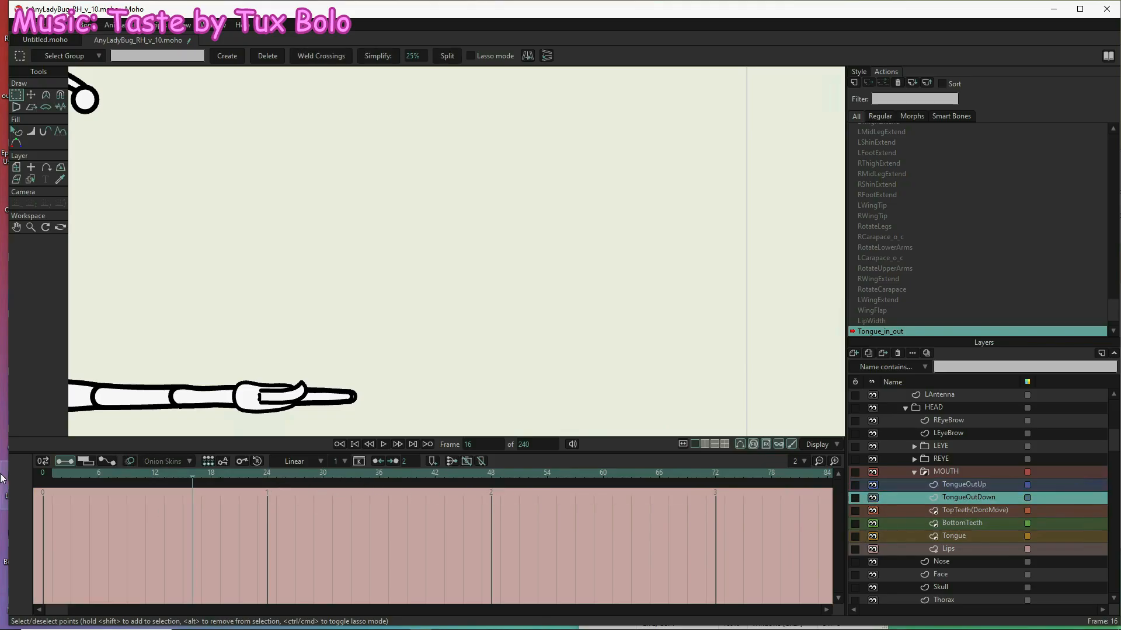
{"action": "left_click", "coordinate": [53, 473]}
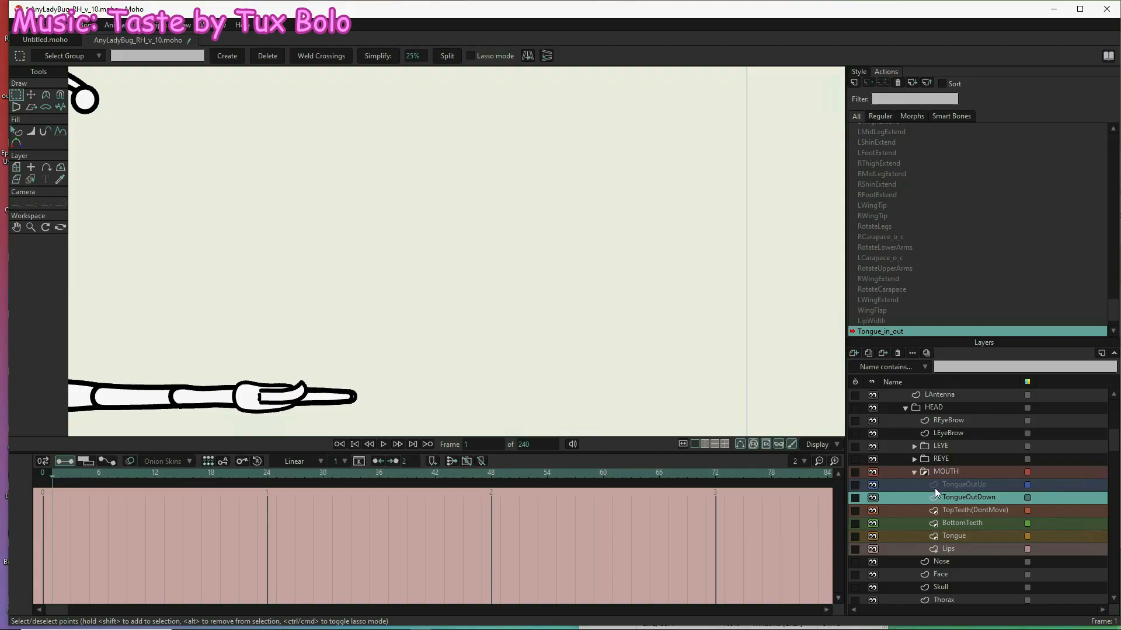
{"action": "double_click", "coordinate": [982, 497]}
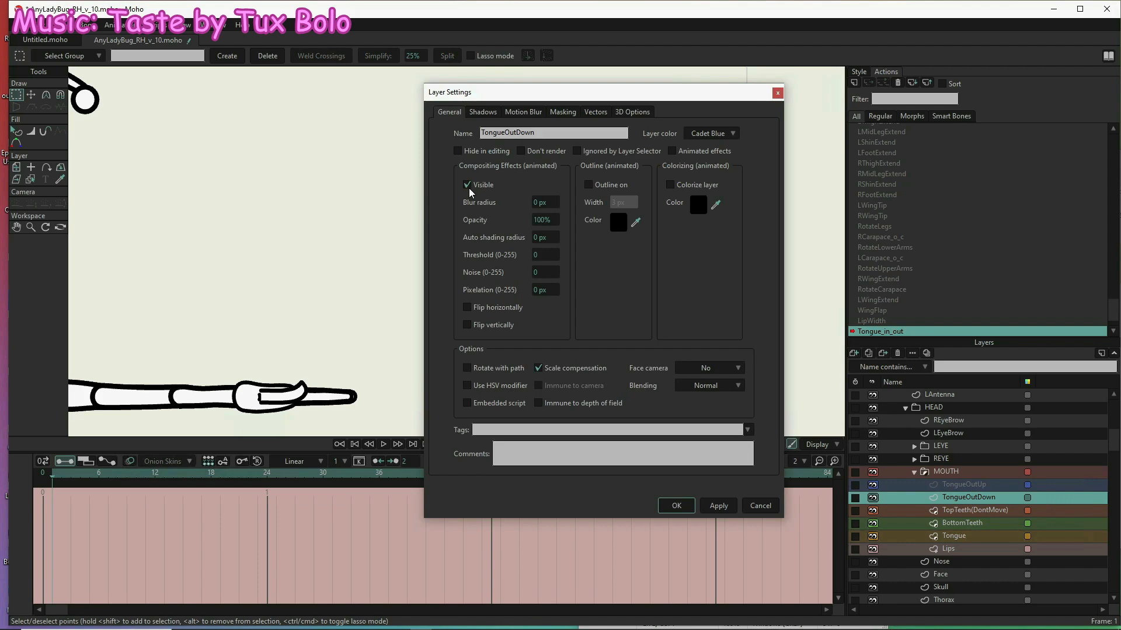
{"action": "left_click", "coordinate": [723, 507]}
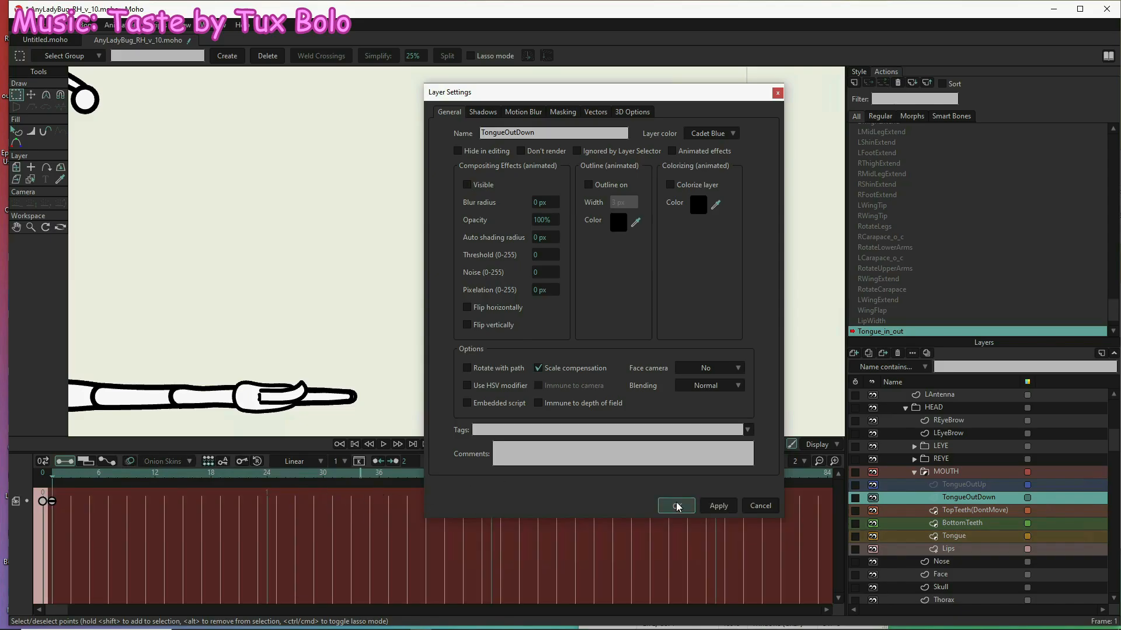
{"action": "key", "text": "Return"}
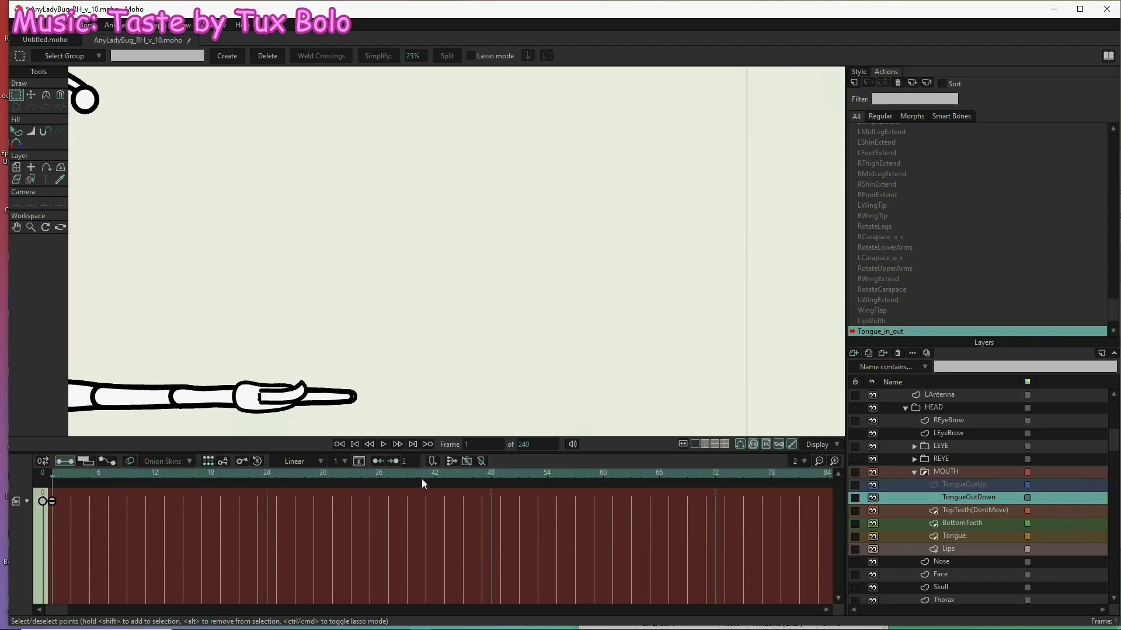
- Make the TongueOutDown layer visible from frame 48 of the Tongue_in_out action
{"action": "left_click", "coordinate": [492, 472]}
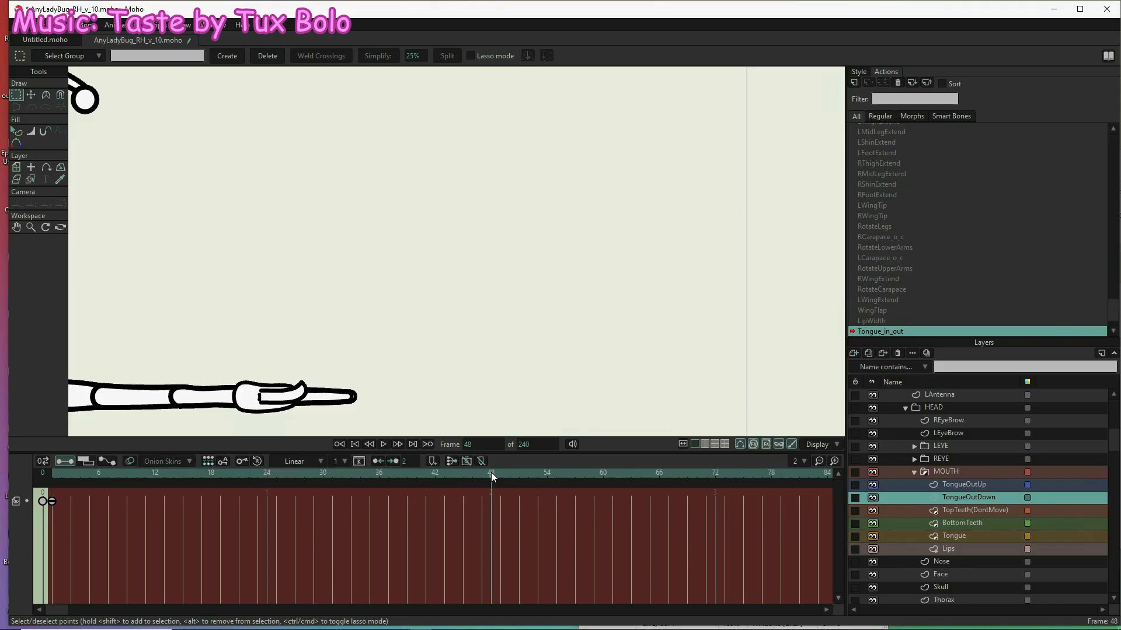
{"action": "double_click", "coordinate": [975, 500]}
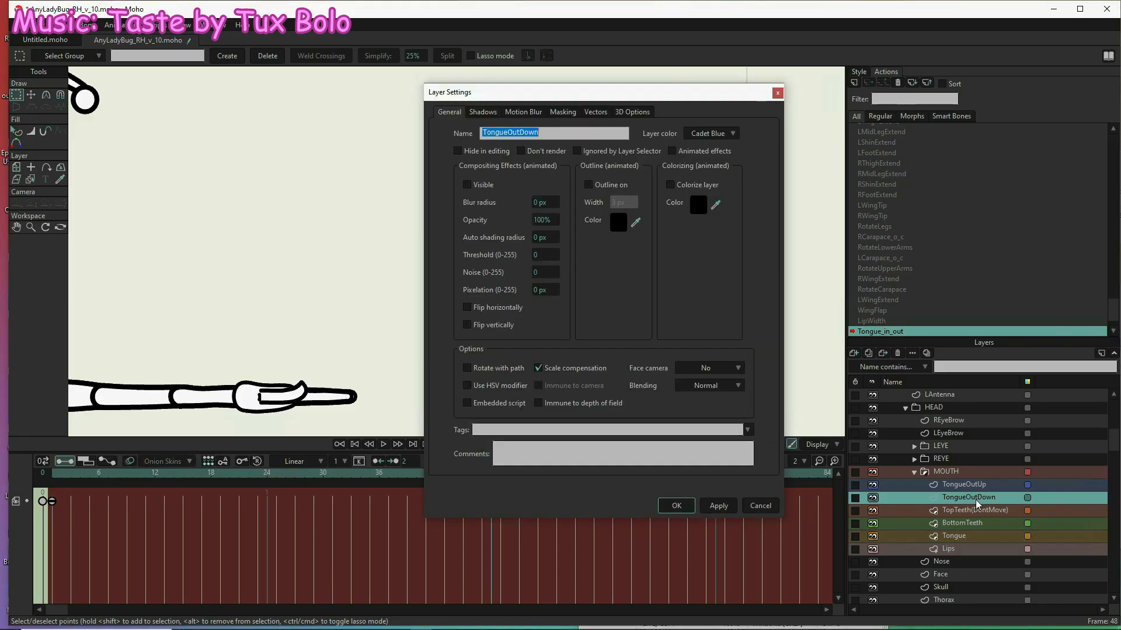
{"action": "left_click", "coordinate": [468, 186]}
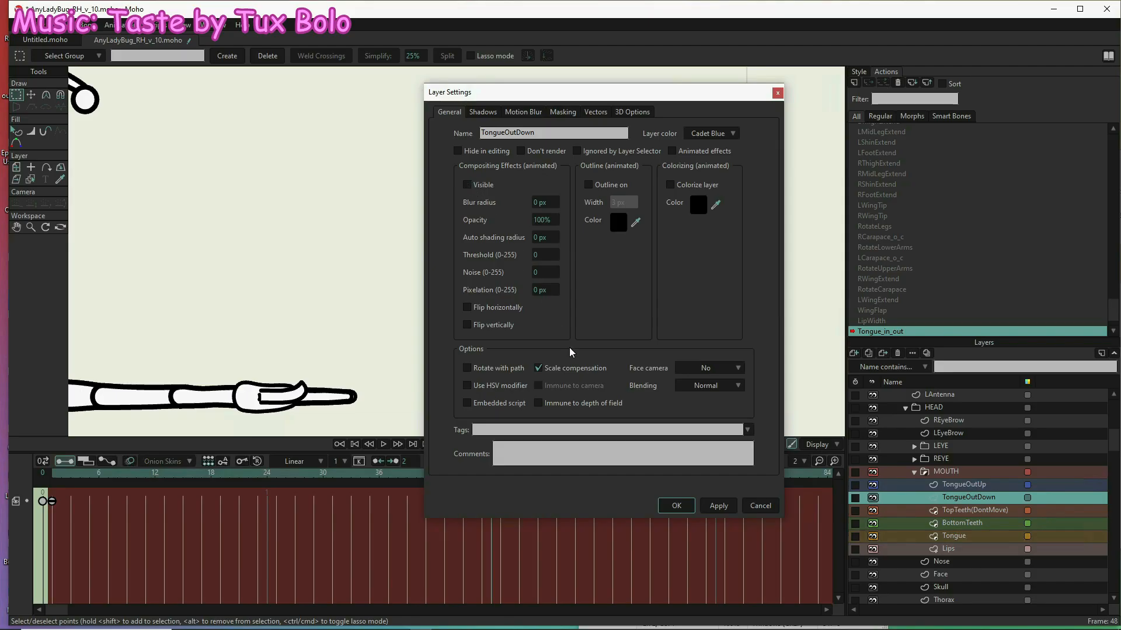
{"action": "left_click", "coordinate": [717, 507]}
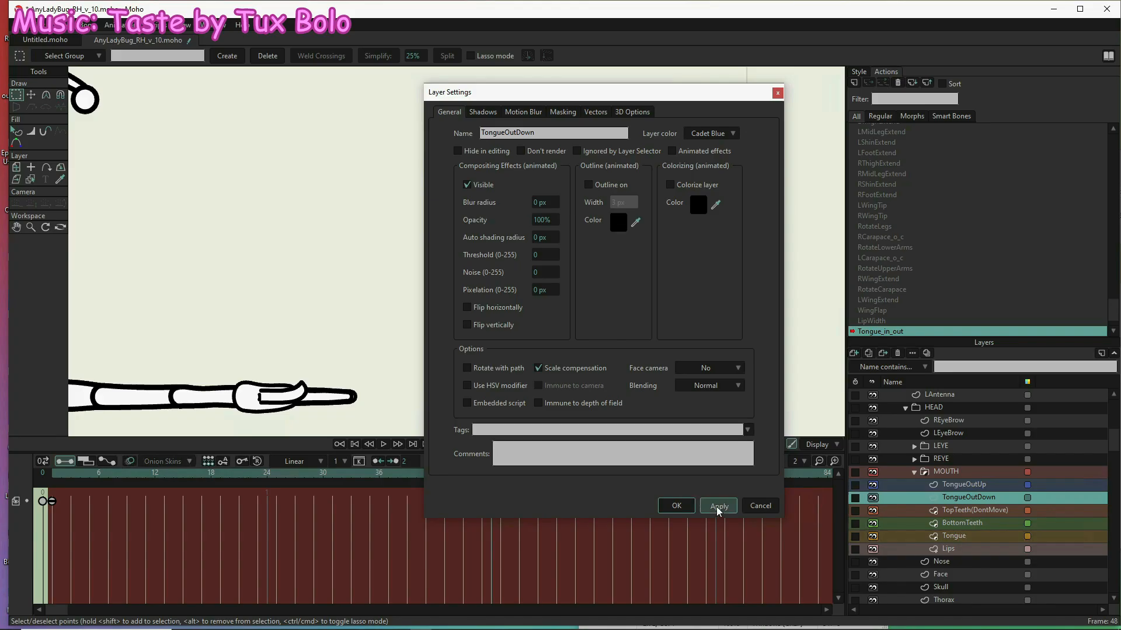
{"action": "left_click", "coordinate": [678, 506]}
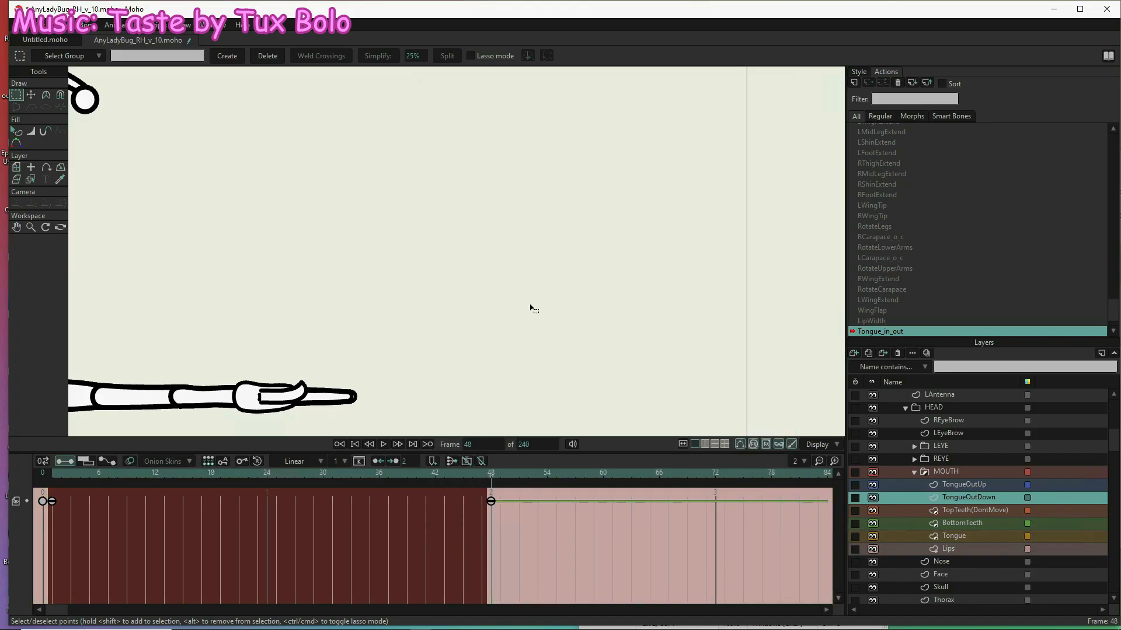
- Scrub through the Tongue_in_out action to check how the tongue layers switch on and off at the mouth
{"action": "scroll", "coordinate": [531, 309], "scroll_direction": "down", "scroll_amount": 3}
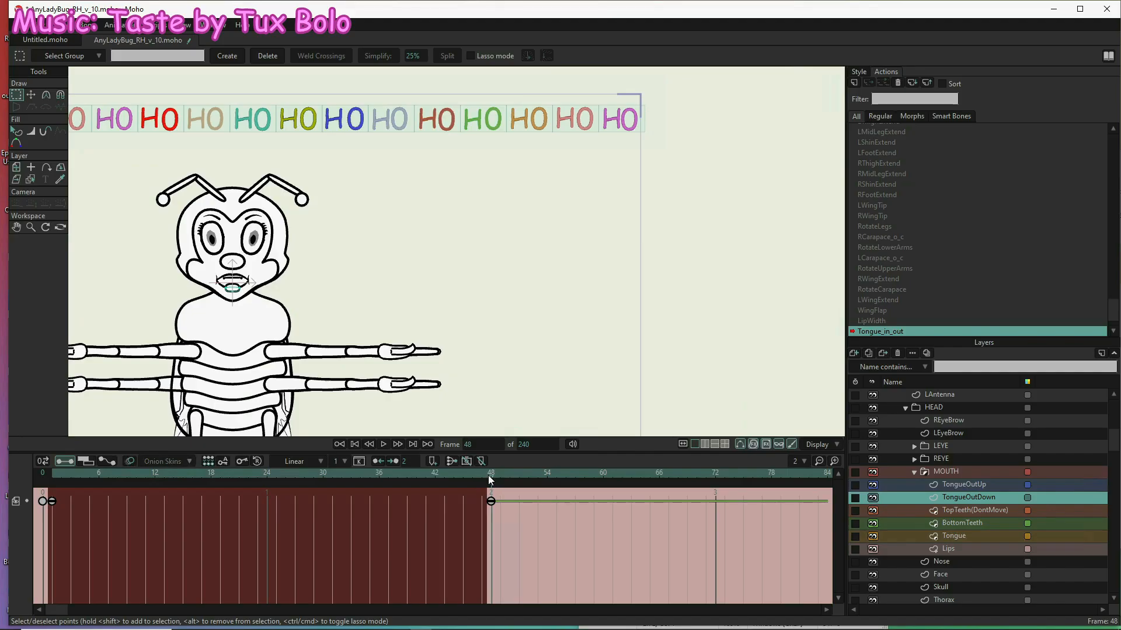
{"action": "left_click", "coordinate": [369, 473]}
{"action": "left_click_drag", "start_coordinate": [297, 468], "coordinate": [357, 488]}
{"action": "left_click_drag", "start_coordinate": [197, 480], "coordinate": [522, 502]}
{"action": "left_click", "coordinate": [342, 485]}
{"action": "left_click", "coordinate": [164, 478]}
{"action": "left_click_drag", "start_coordinate": [122, 476], "coordinate": [247, 476]}
- Return to the AnyLadybug bone layer and open the TongueLength action for editing
{"action": "scroll", "coordinate": [906, 296], "scroll_direction": "down", "scroll_amount": 1}
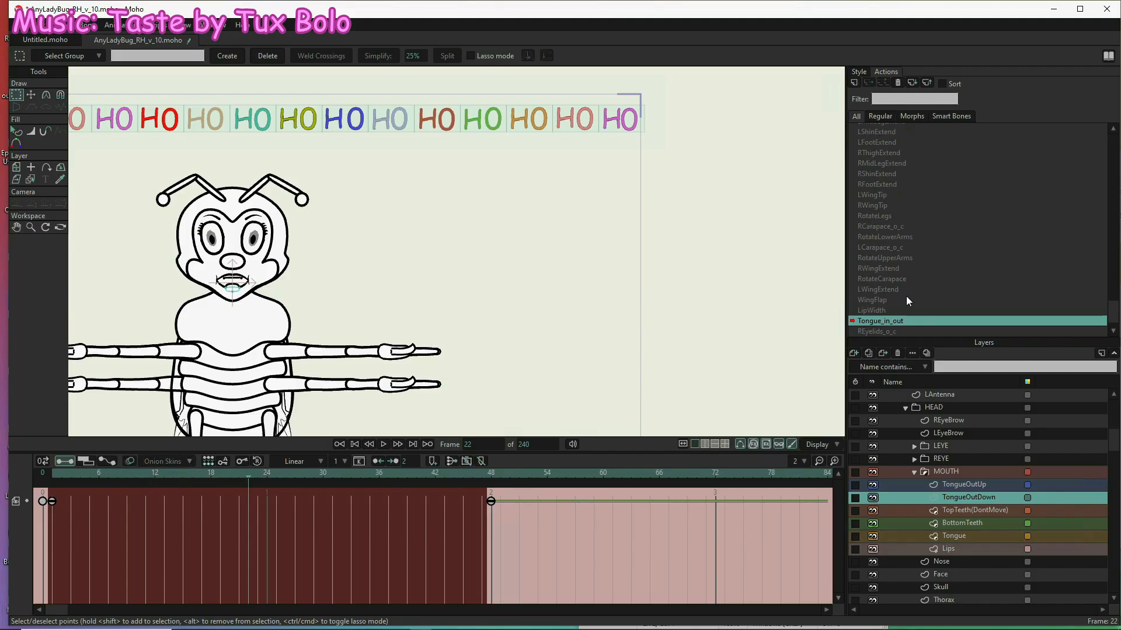
{"action": "scroll", "coordinate": [905, 295], "scroll_direction": "down", "scroll_amount": 1}
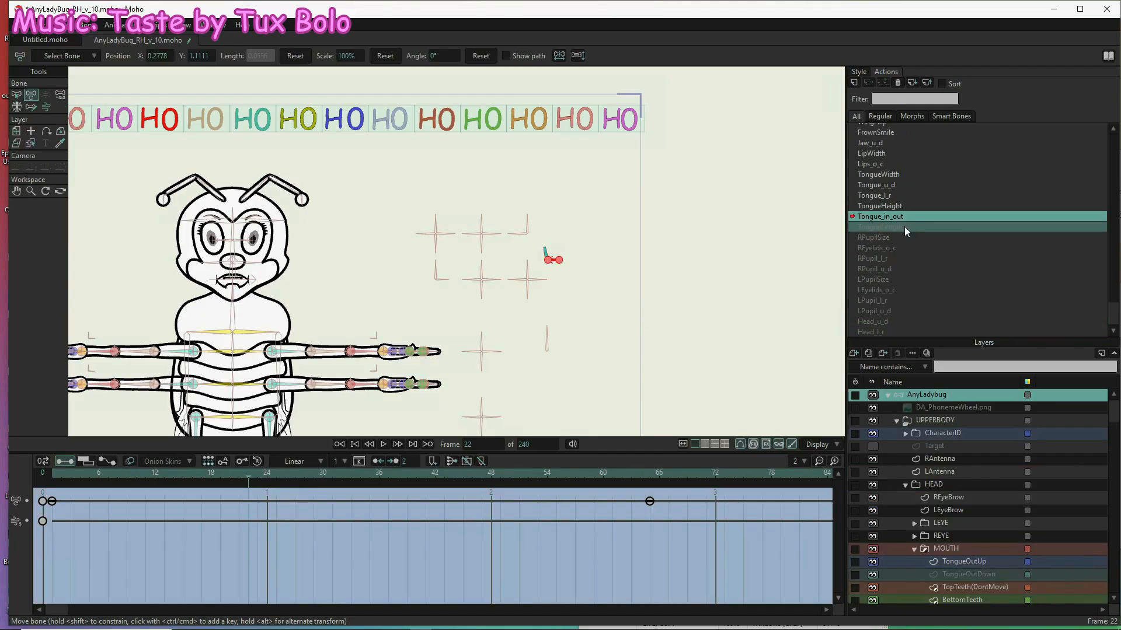
{"action": "left_click", "coordinate": [905, 226]}
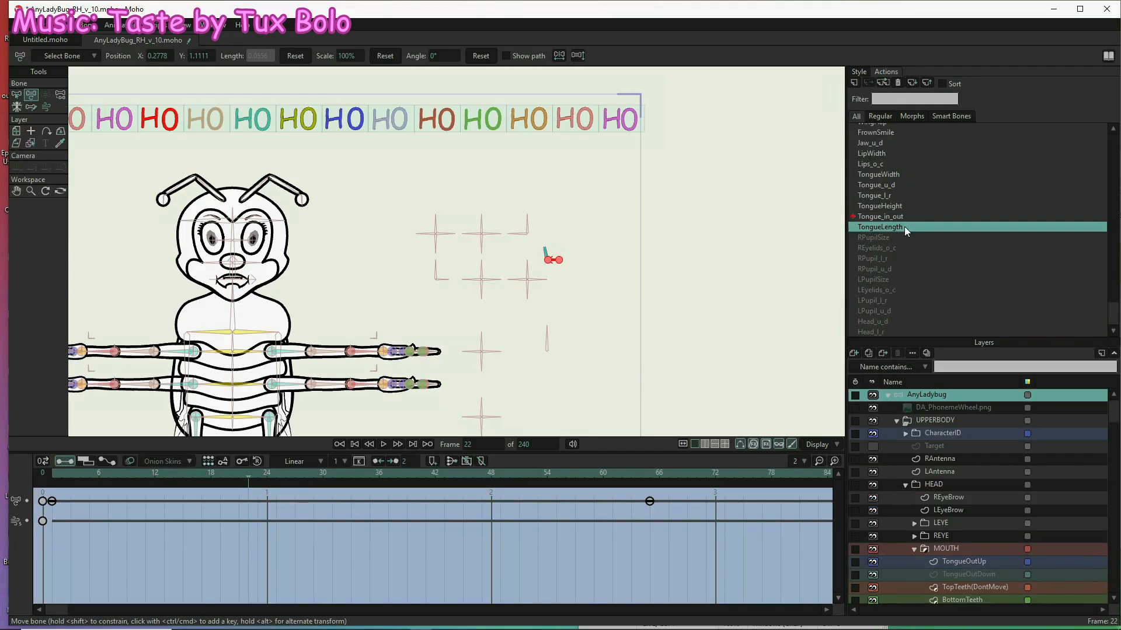
{"action": "double_click", "coordinate": [904, 227]}
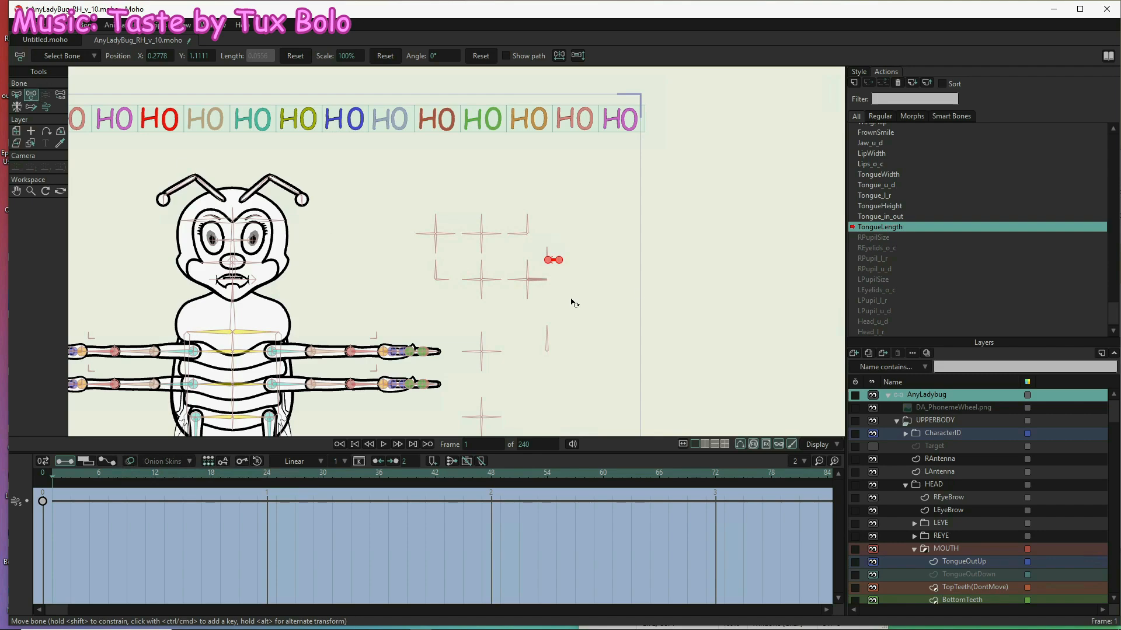
- Key the TongueLength control bone's angle at -32° on frame 1 and 32° on frame 65
{"action": "scroll", "coordinate": [572, 277], "scroll_direction": "up", "scroll_amount": 4}
{"action": "scroll", "coordinate": [521, 239], "scroll_direction": "up", "scroll_amount": 1}
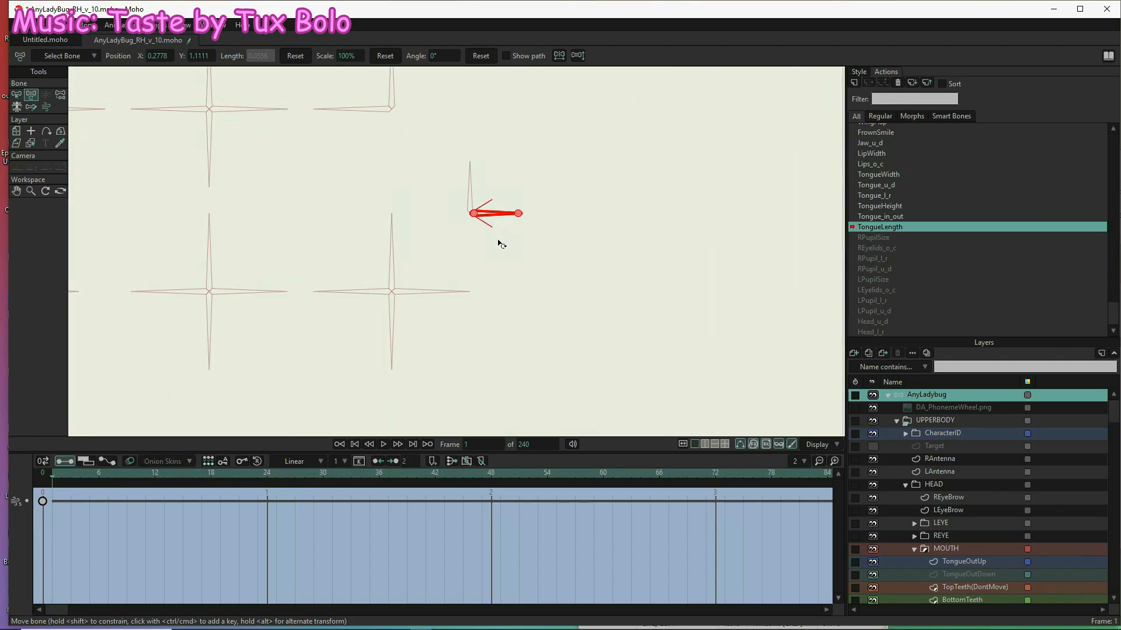
{"action": "left_click_drag", "start_coordinate": [491, 267], "coordinate": [493, 276]}
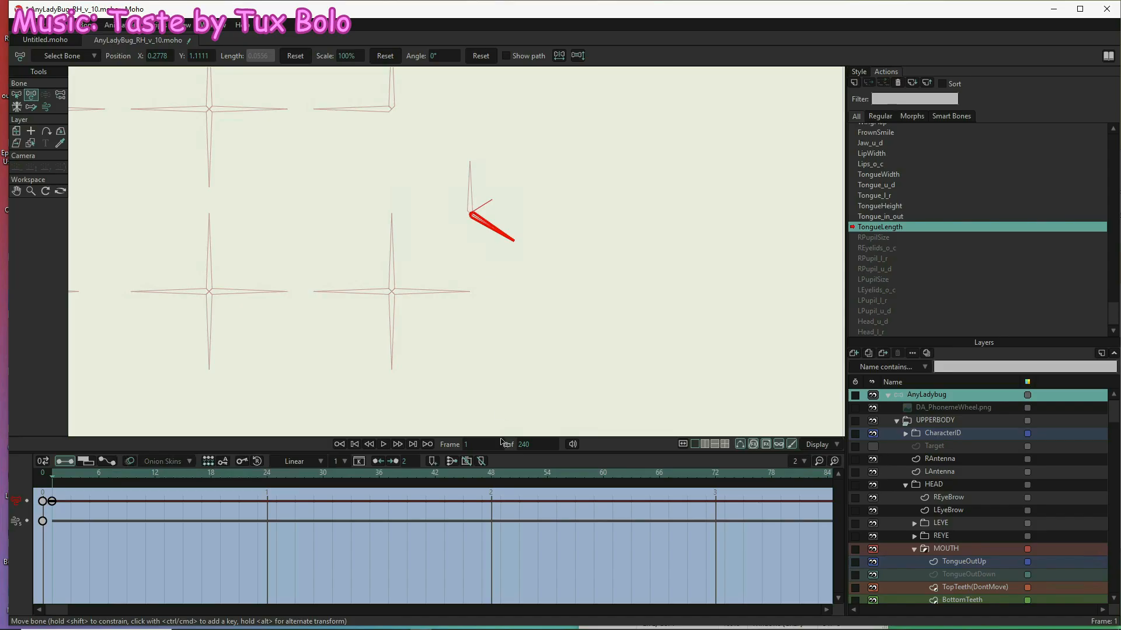
{"action": "left_click", "coordinate": [650, 477]}
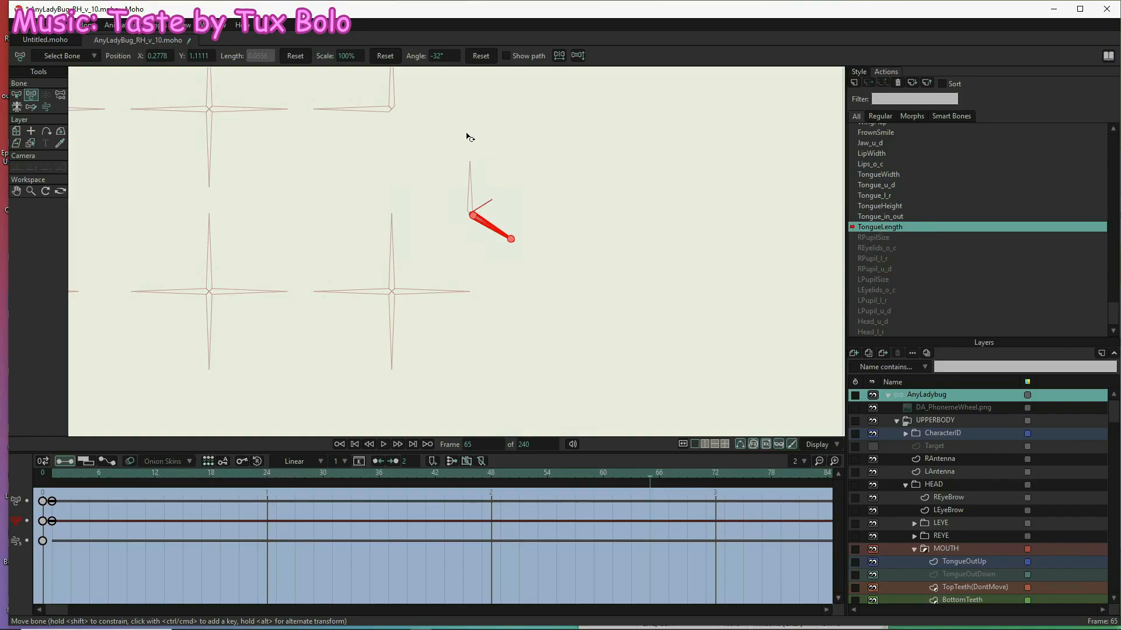
{"action": "left_click_drag", "start_coordinate": [466, 136], "coordinate": [553, 249]}
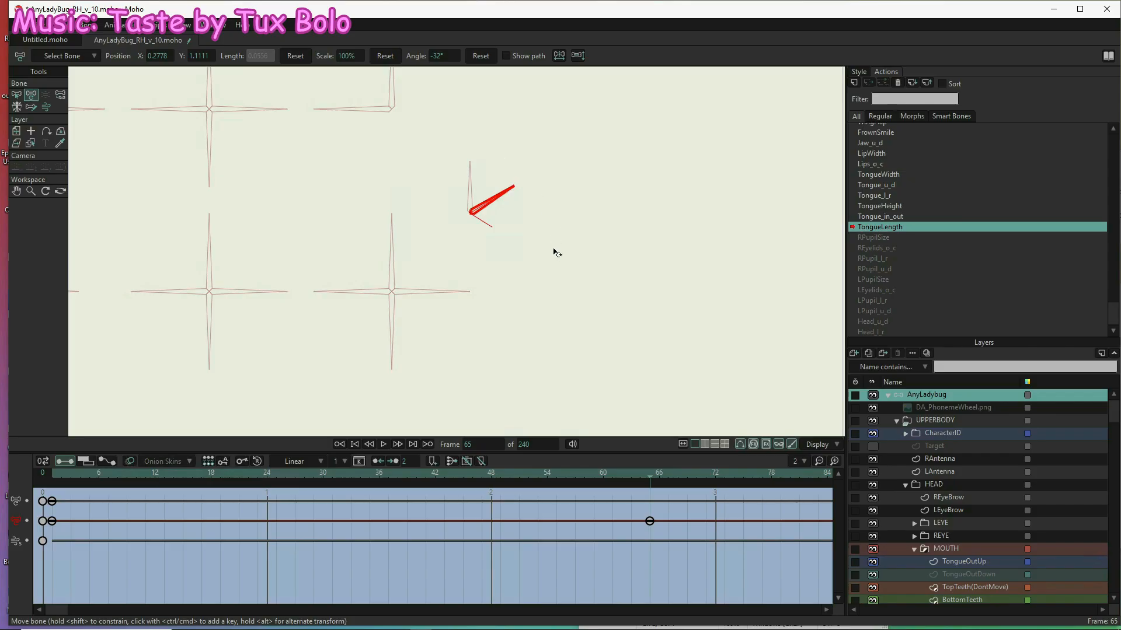
{"action": "left_click", "coordinate": [578, 300]}
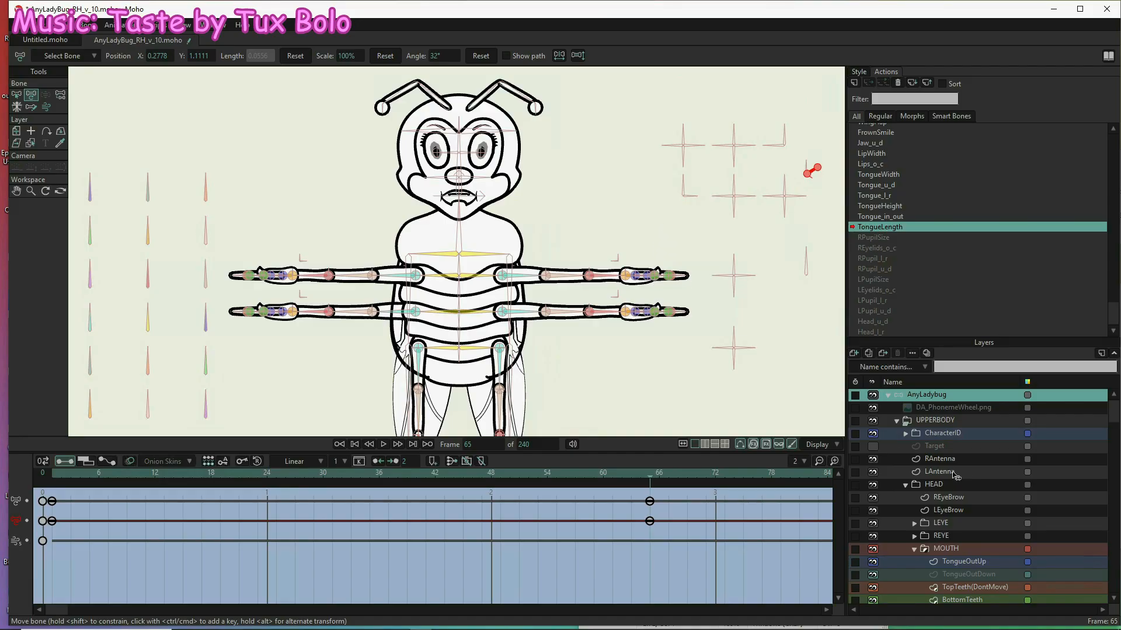
- Stretch the TongueOutUp shape's tip up to the nose on frame 65, and key its original short shape on frame 33
{"action": "scroll", "coordinate": [965, 476], "scroll_direction": "down", "scroll_amount": 3}
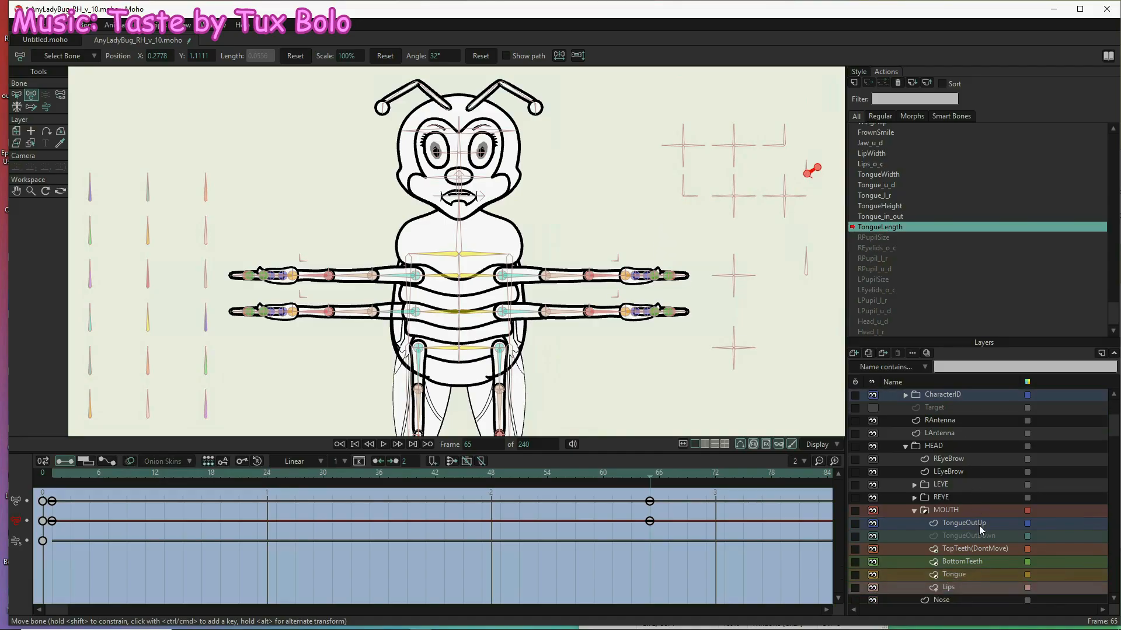
{"action": "left_click", "coordinate": [993, 523]}
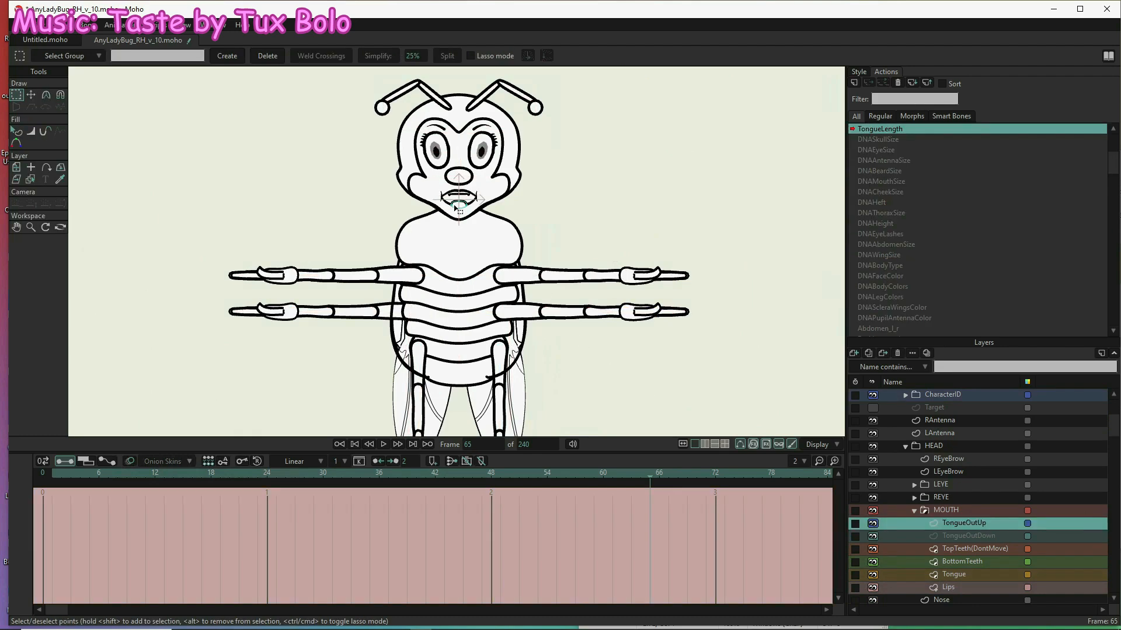
{"action": "key", "text": "t"}
{"action": "left_click_drag", "start_coordinate": [462, 203], "coordinate": [477, 243]}
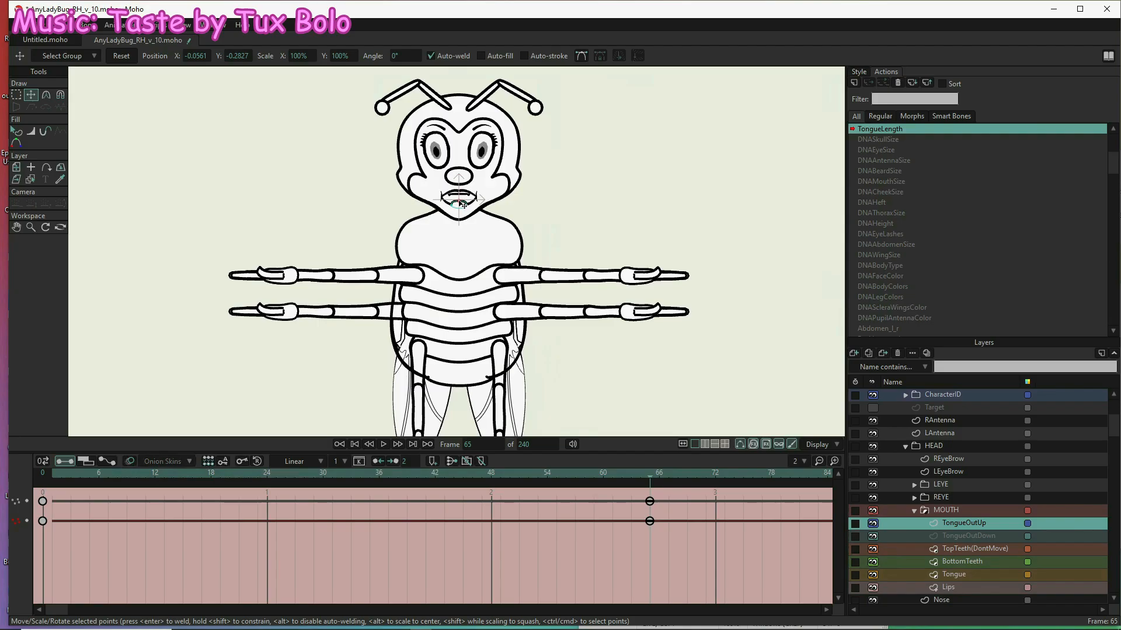
{"action": "left_click_drag", "start_coordinate": [462, 204], "coordinate": [459, 169]}
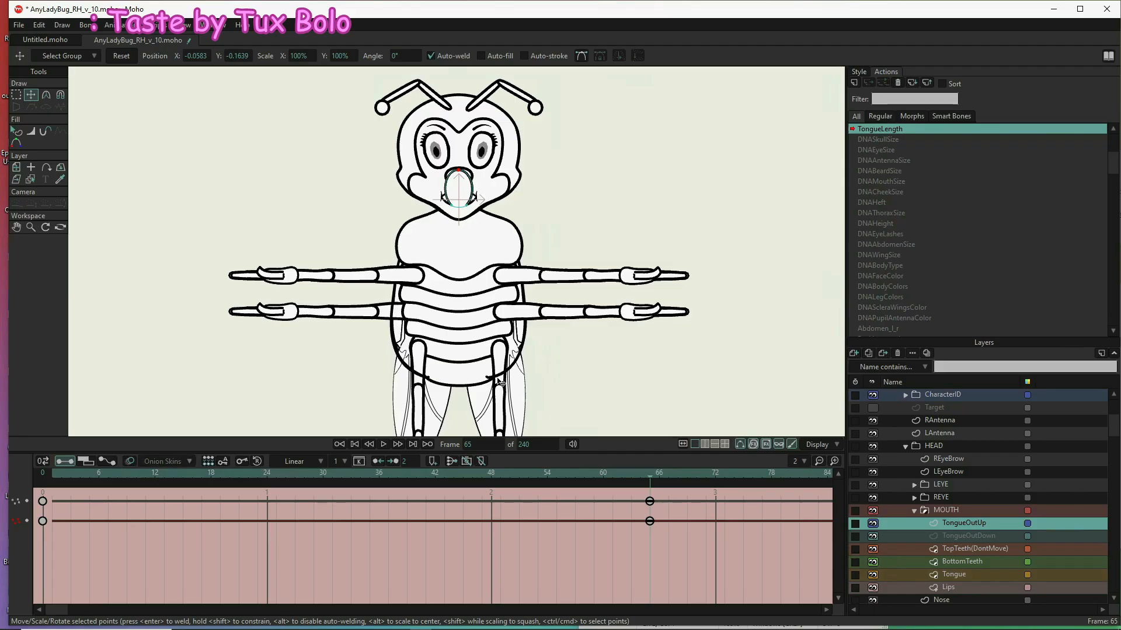
{"action": "left_click", "coordinate": [53, 477]}
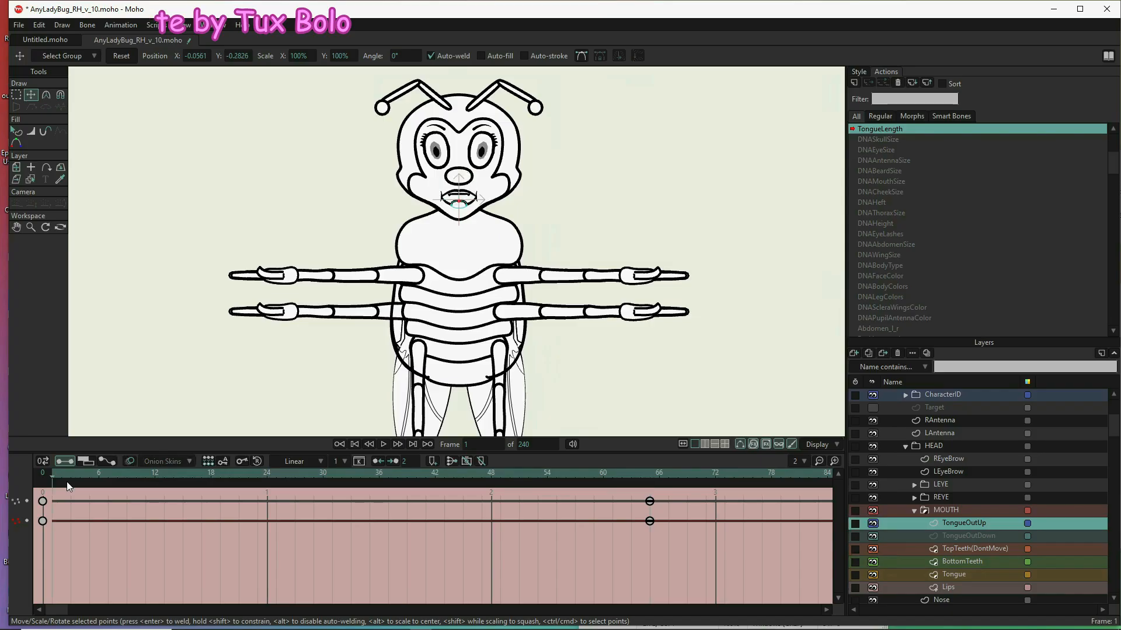
{"action": "left_click", "coordinate": [351, 477]}
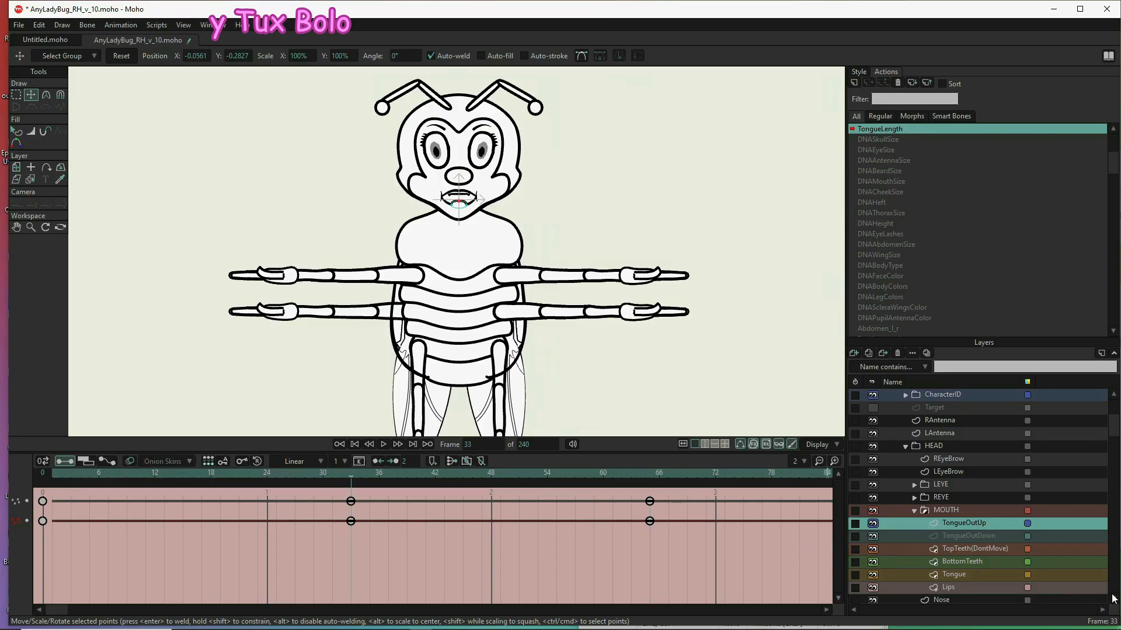
- On frame 1 of the TongueLength action, stretch the TongueOutDown shape's tip down below the chin
{"action": "left_click", "coordinate": [55, 474]}
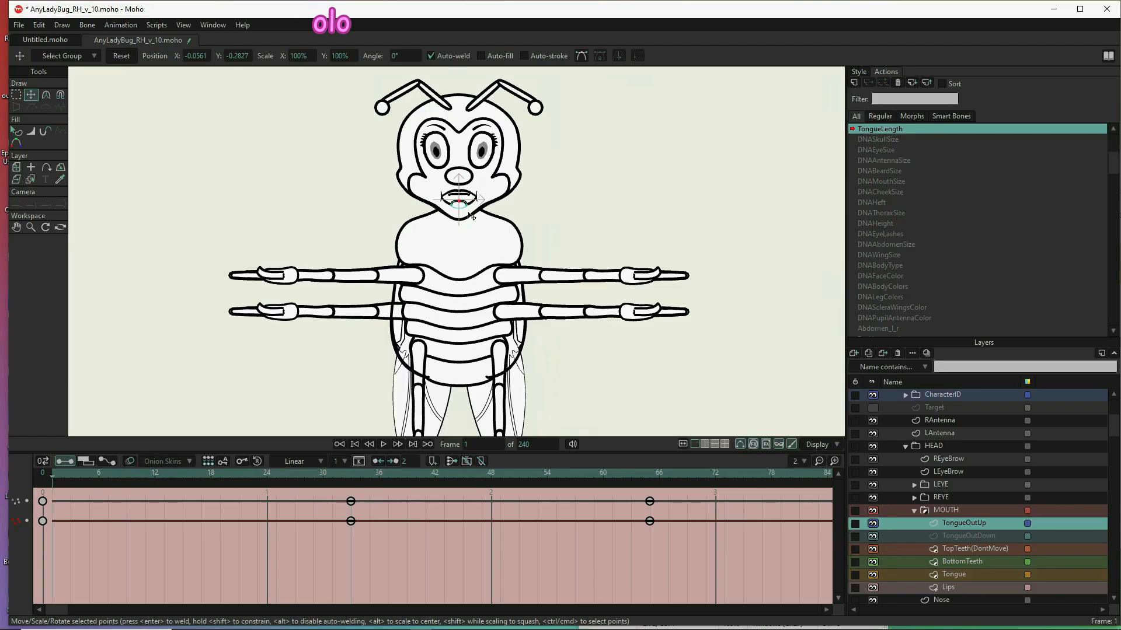
{"action": "left_click", "coordinate": [981, 538]}
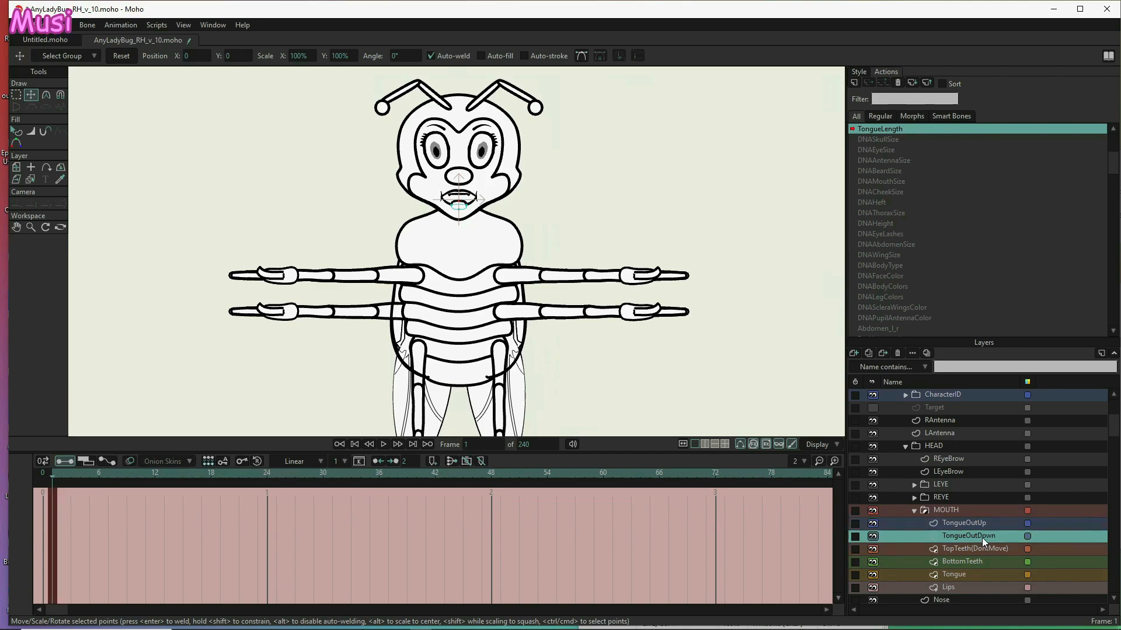
{"action": "double_click", "coordinate": [982, 538]}
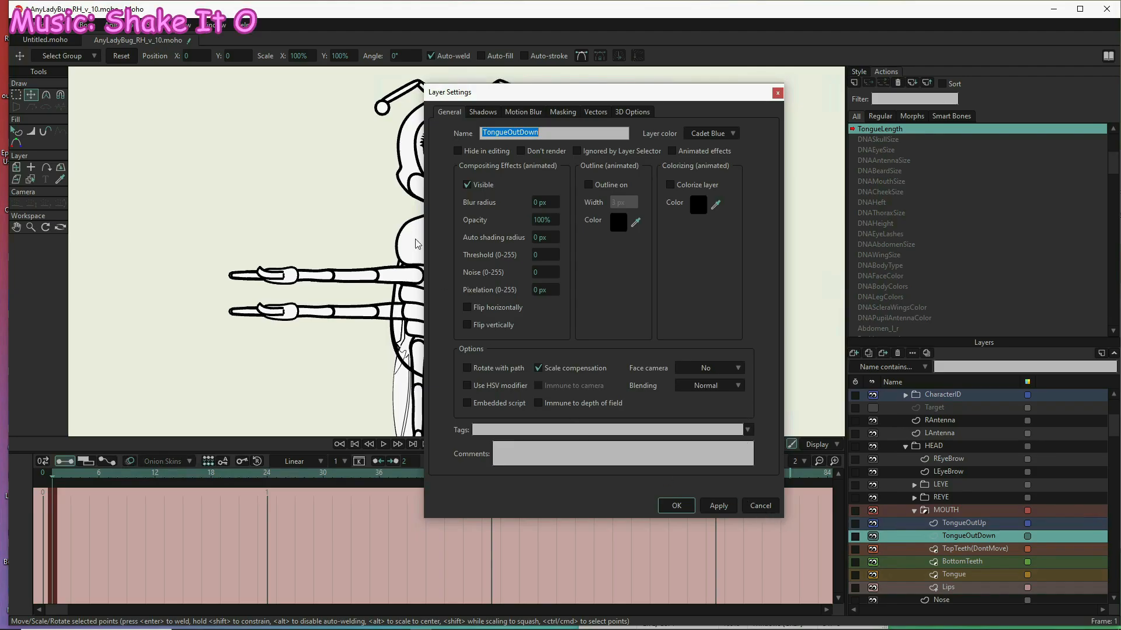
{"action": "left_click", "coordinate": [760, 506]}
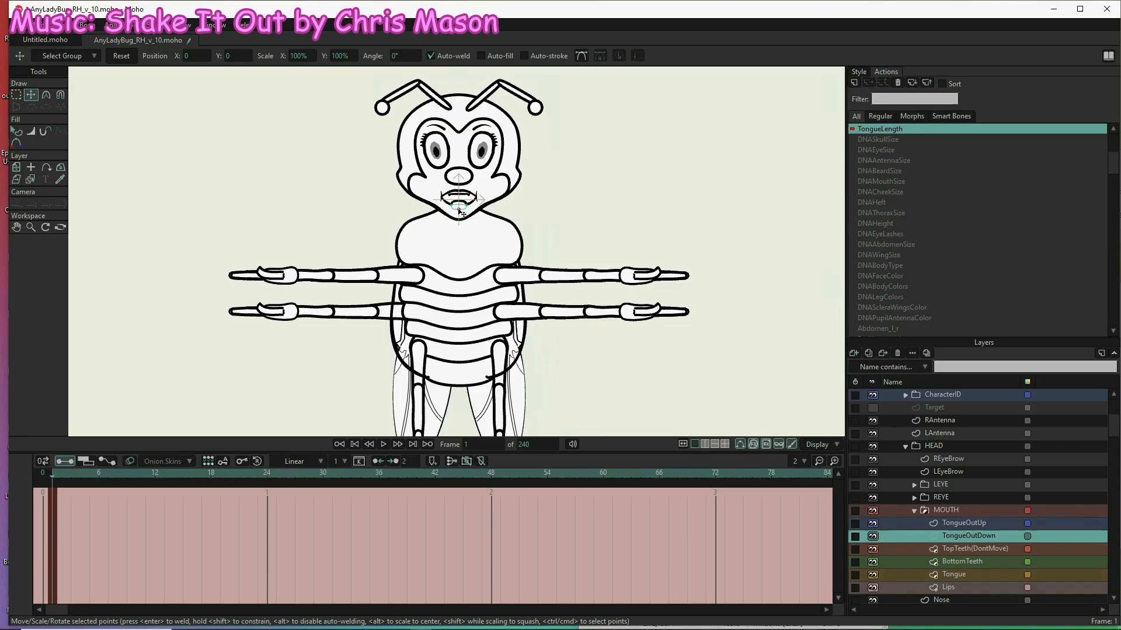
{"action": "left_click", "coordinate": [460, 213]}
{"action": "left_click_drag", "start_coordinate": [461, 213], "coordinate": [460, 239]}
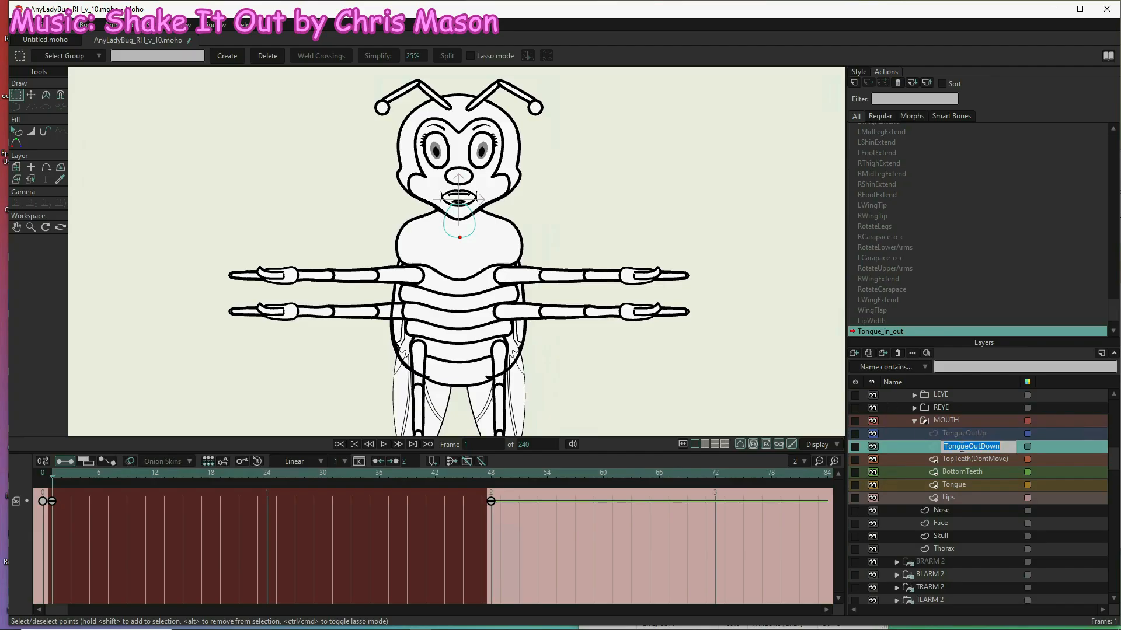
- In the Tongue_in_out action, key the TongueOutDown layer as visible on frame 1
{"action": "left_click", "coordinate": [918, 443]}
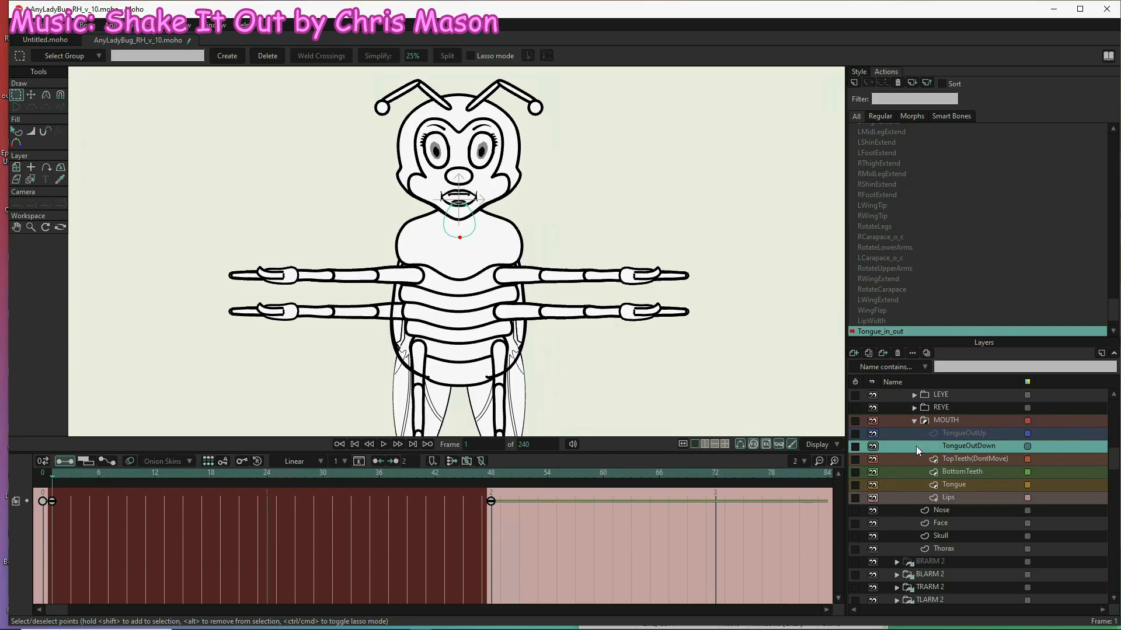
{"action": "double_click", "coordinate": [916, 446]}
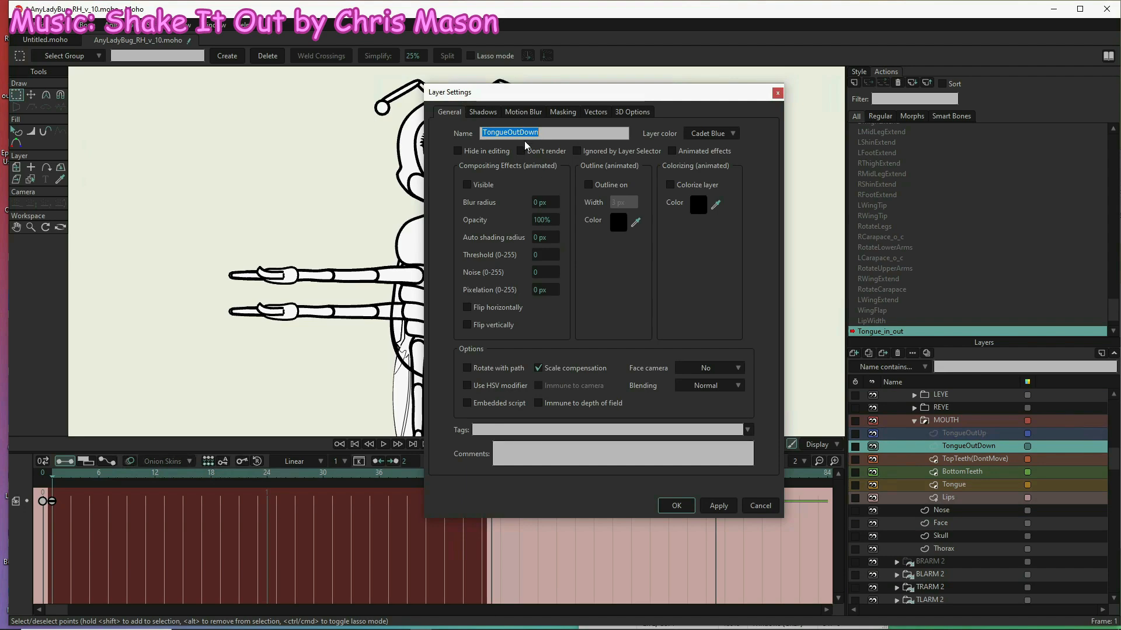
{"action": "left_click", "coordinate": [466, 183]}
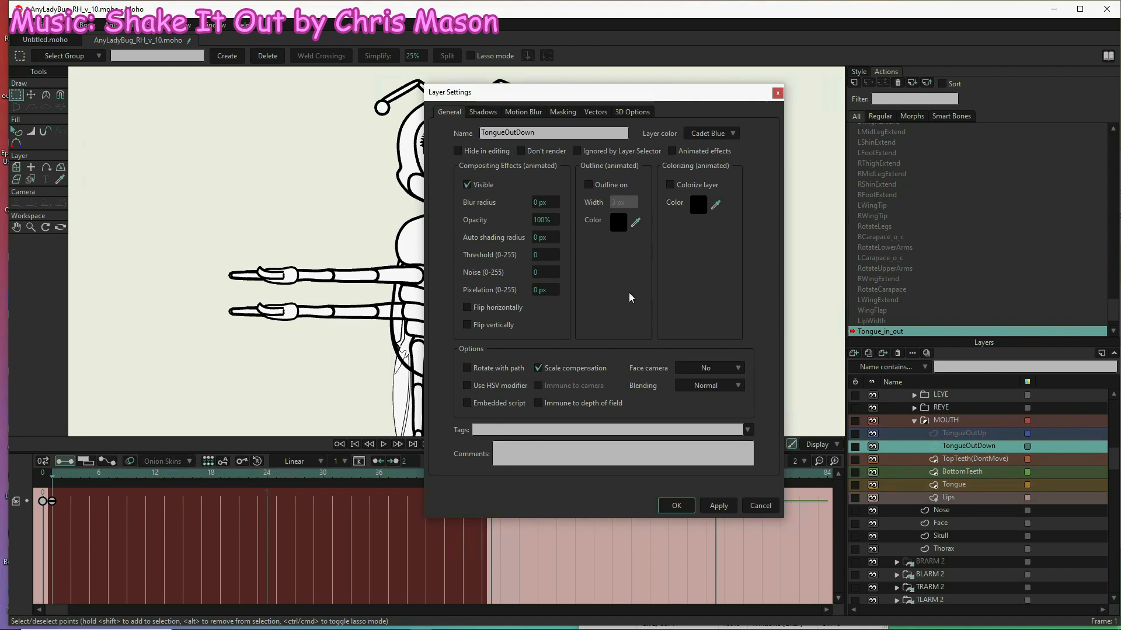
{"action": "left_click", "coordinate": [719, 507]}
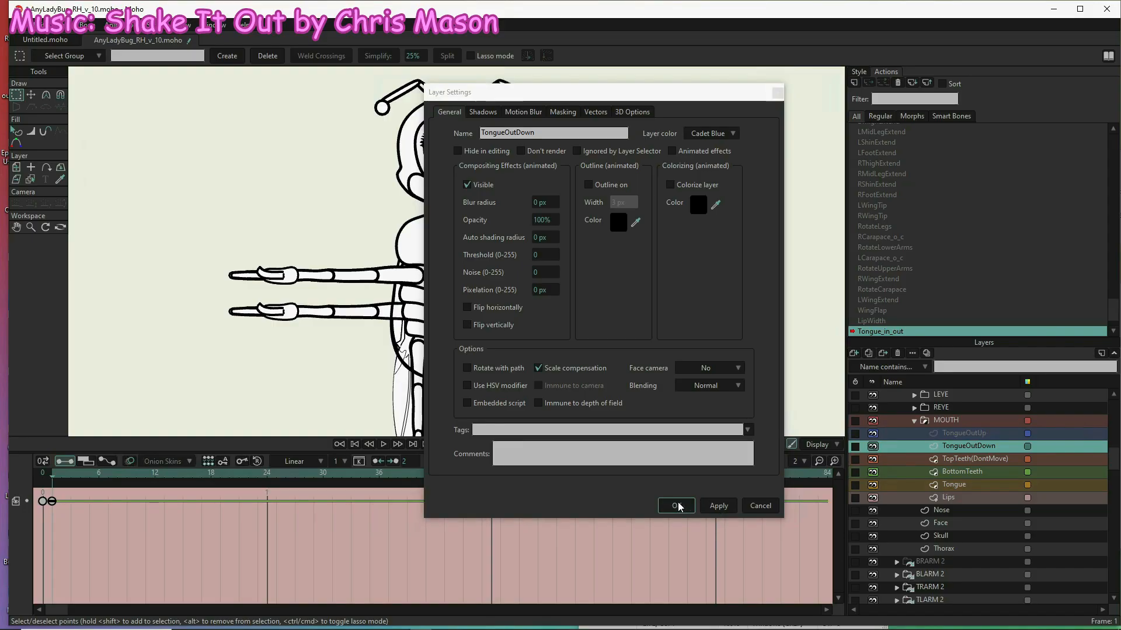
{"action": "left_click", "coordinate": [677, 506]}
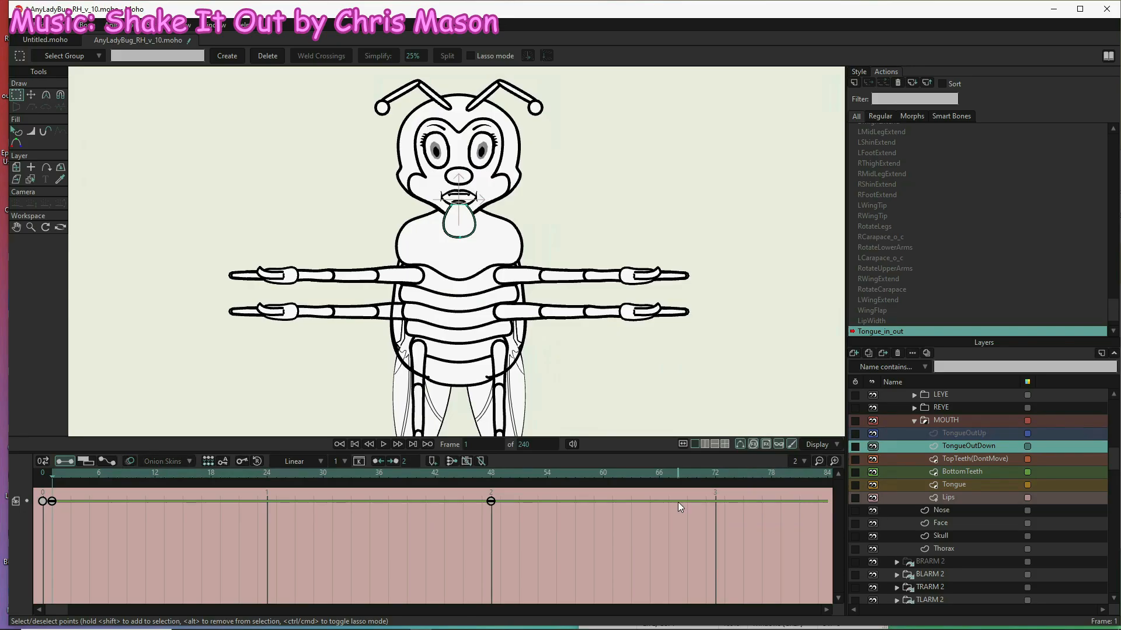
- Key TongueOutDown as not visible on frame 16, and move its visibility key from frame 48 to about frame 66
{"action": "left_click", "coordinate": [201, 474]}
{"action": "left_click", "coordinate": [211, 476]}
{"action": "double_click", "coordinate": [972, 447]}
{"action": "left_click", "coordinate": [467, 184]}
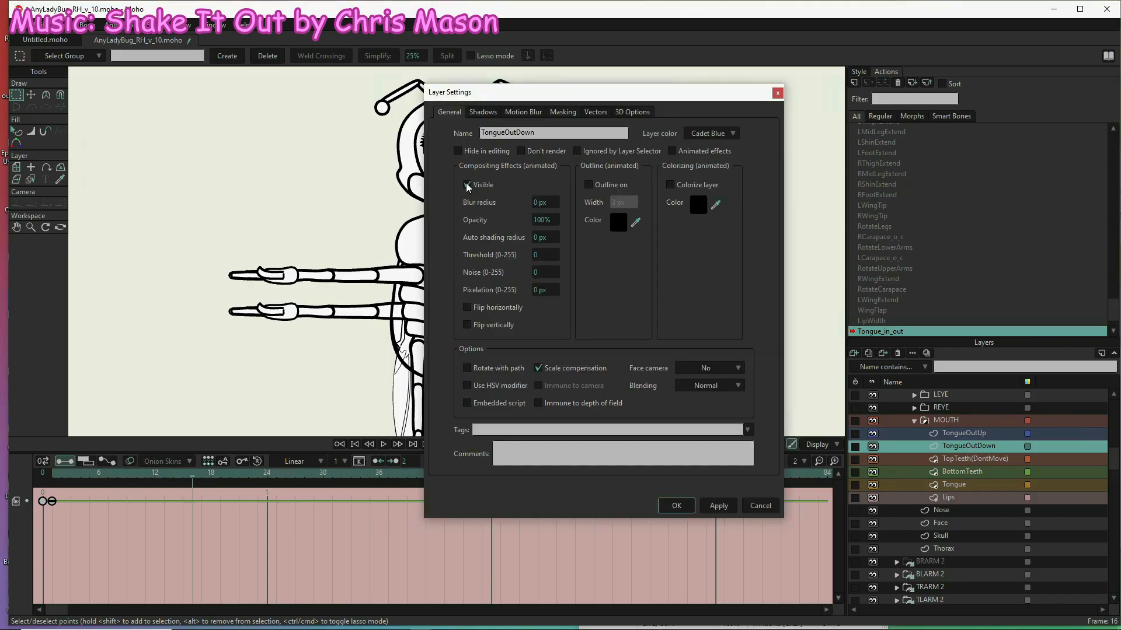
{"action": "left_click", "coordinate": [721, 506]}
{"action": "left_click", "coordinate": [723, 505]}
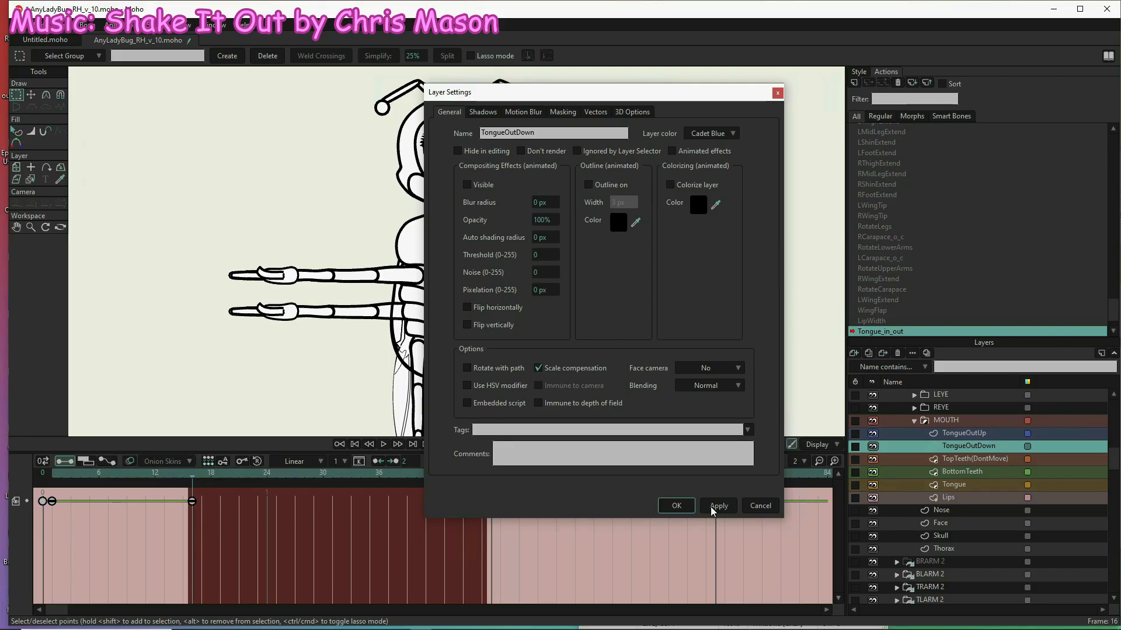
{"action": "left_click", "coordinate": [677, 506]}
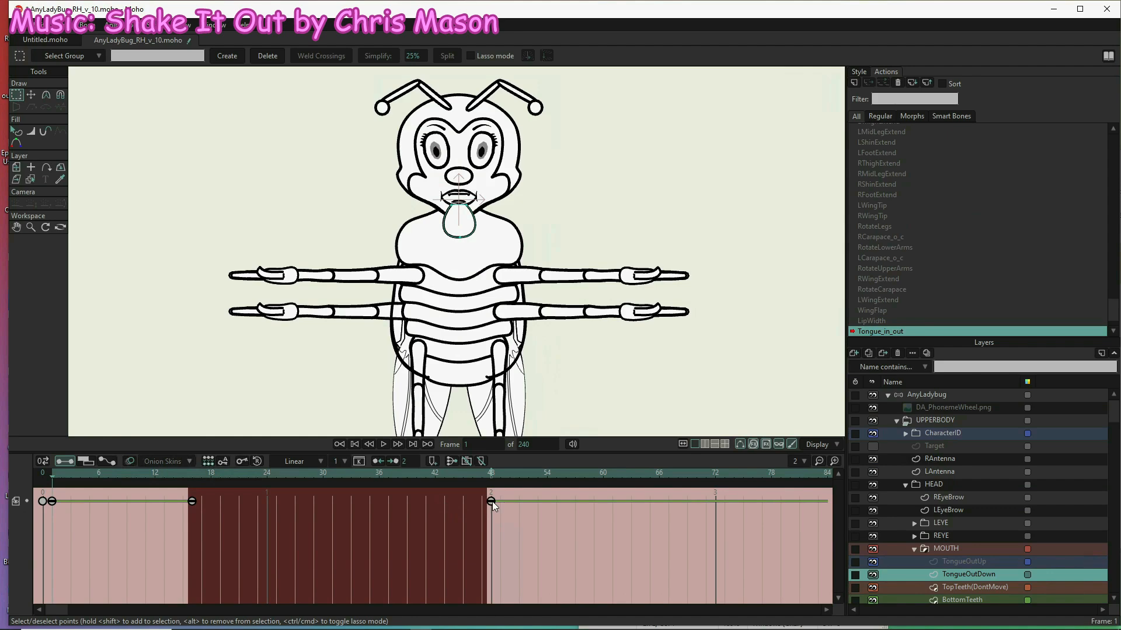
{"action": "left_click_drag", "start_coordinate": [492, 502], "coordinate": [658, 502]}
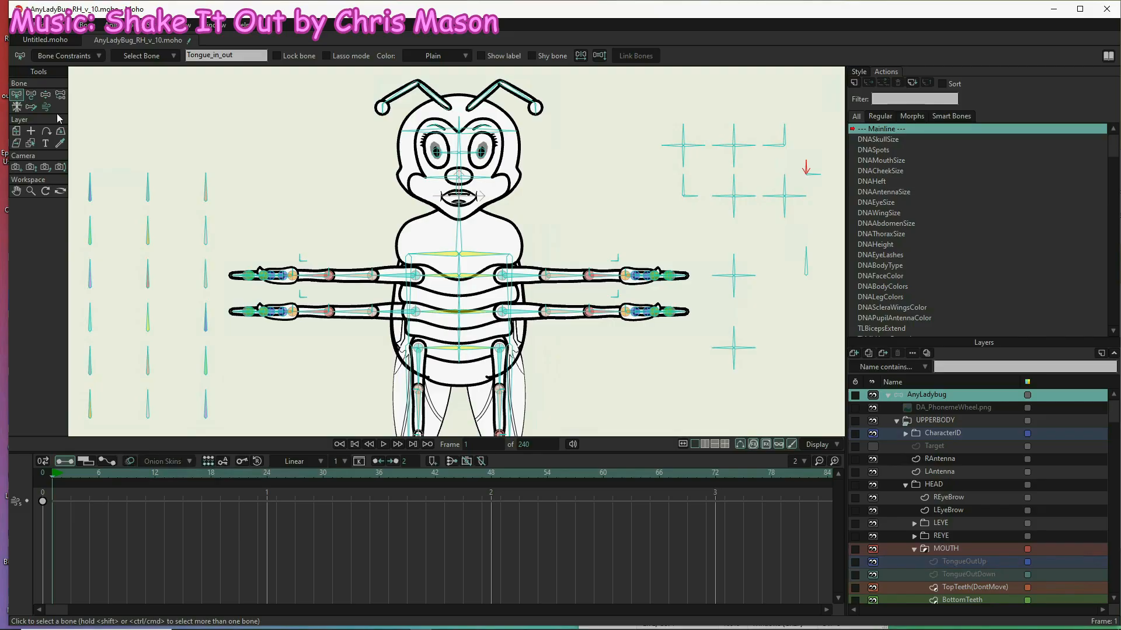
- In the TongueLength action, reset all points of TongueOutDown to their original short shape on frame 33
{"action": "double_click", "coordinate": [891, 286]}
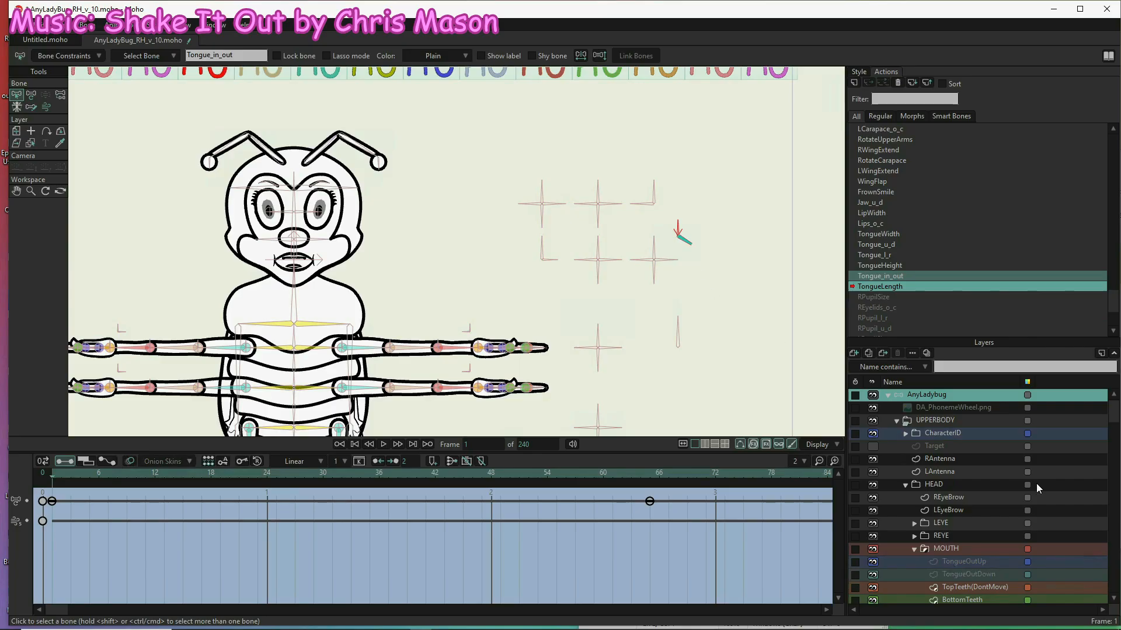
{"action": "left_click", "coordinate": [981, 577]}
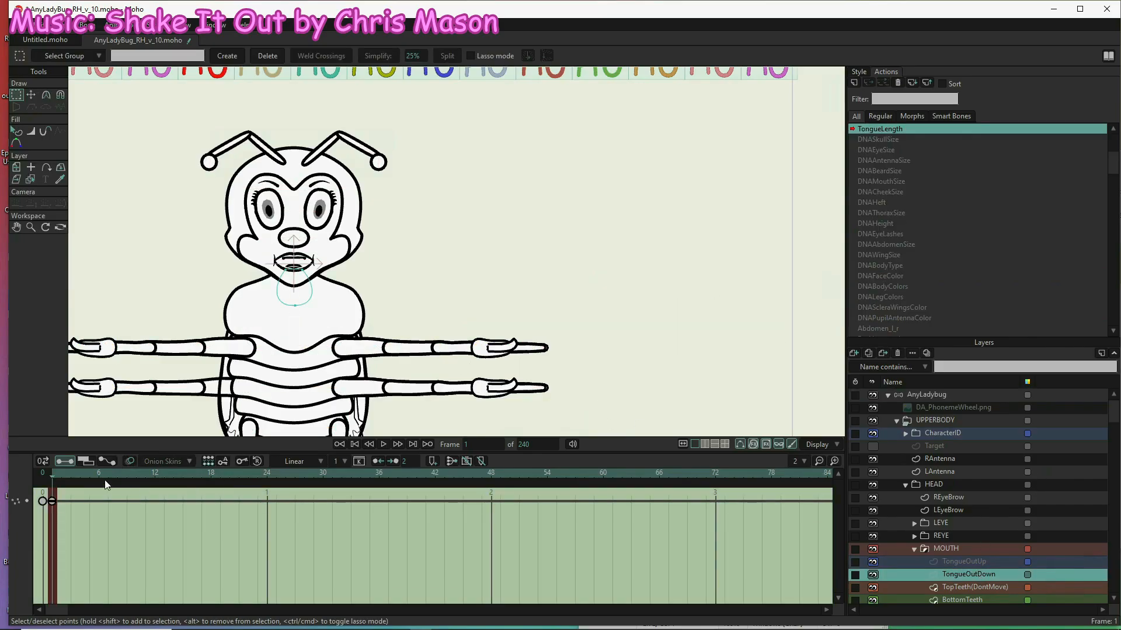
{"action": "left_click", "coordinate": [351, 474]}
{"action": "key", "text": "t"}
{"action": "key", "text": "ctrl+a"}
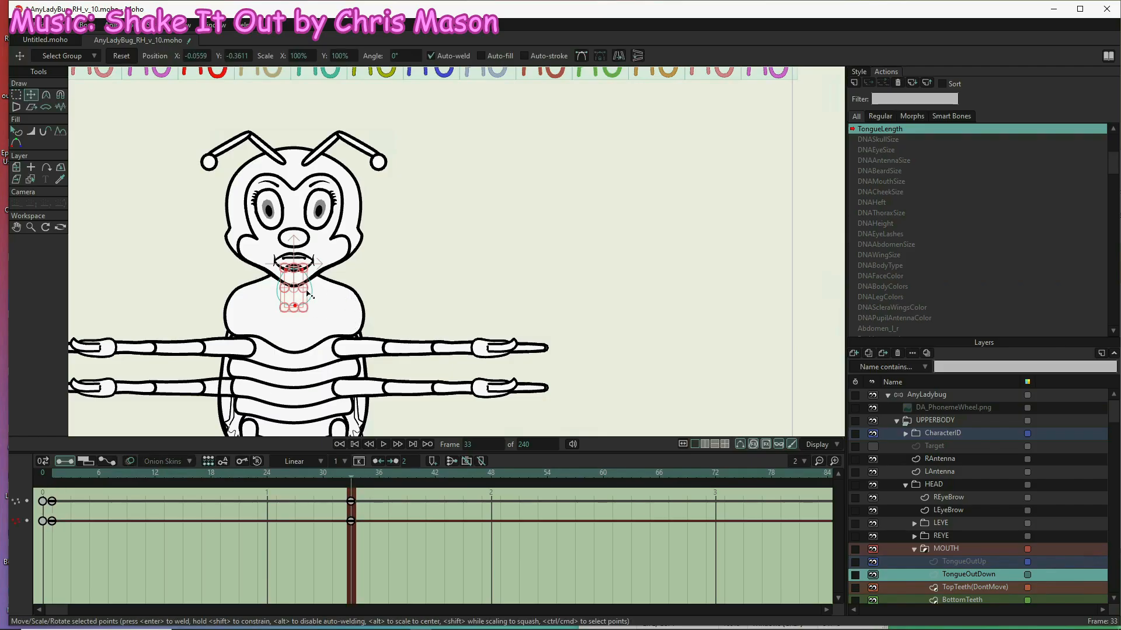
{"action": "left_click", "coordinate": [121, 56]}
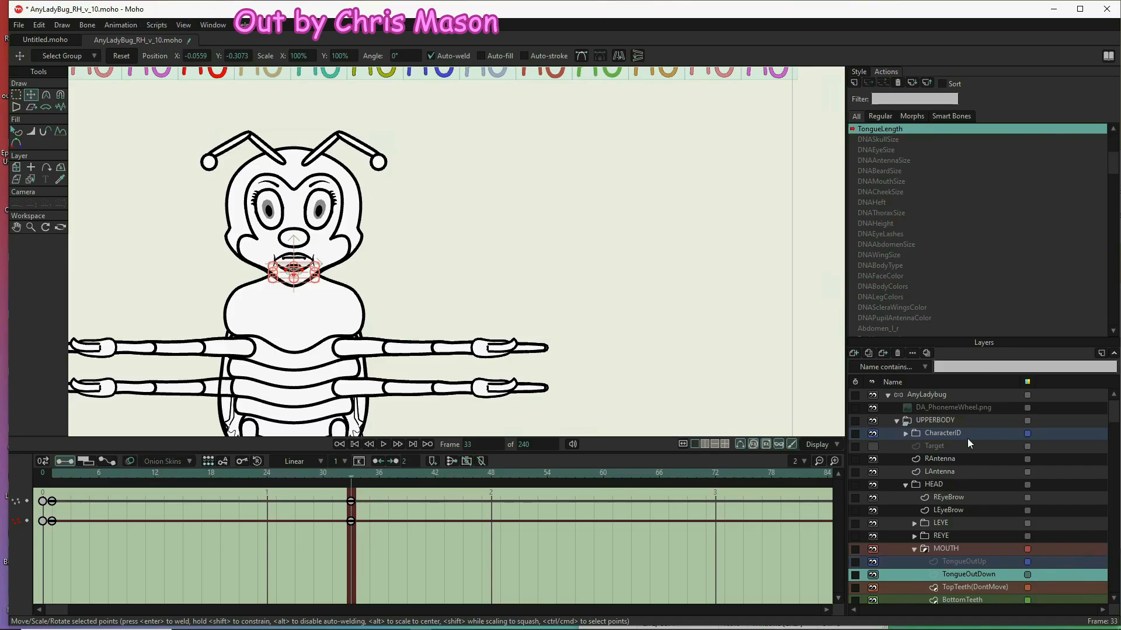
- Return to the AnyLadybug bone layer and switch from the TongueLength action back to Mainline
{"action": "left_click", "coordinate": [949, 400]}
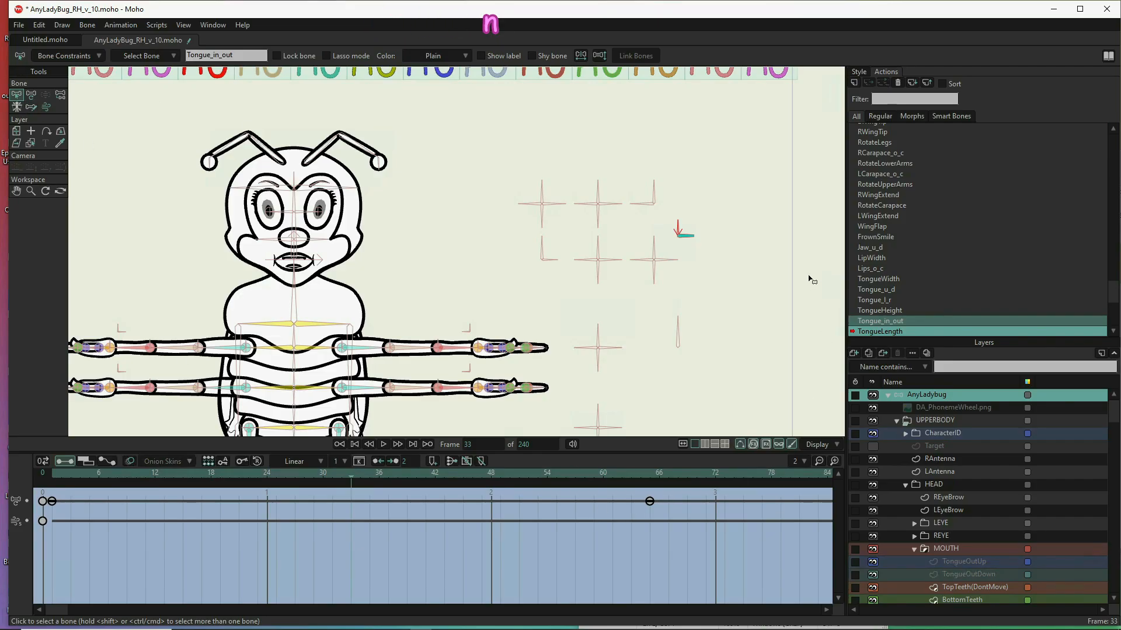
{"action": "scroll", "coordinate": [914, 213], "scroll_direction": "up", "scroll_amount": 5}
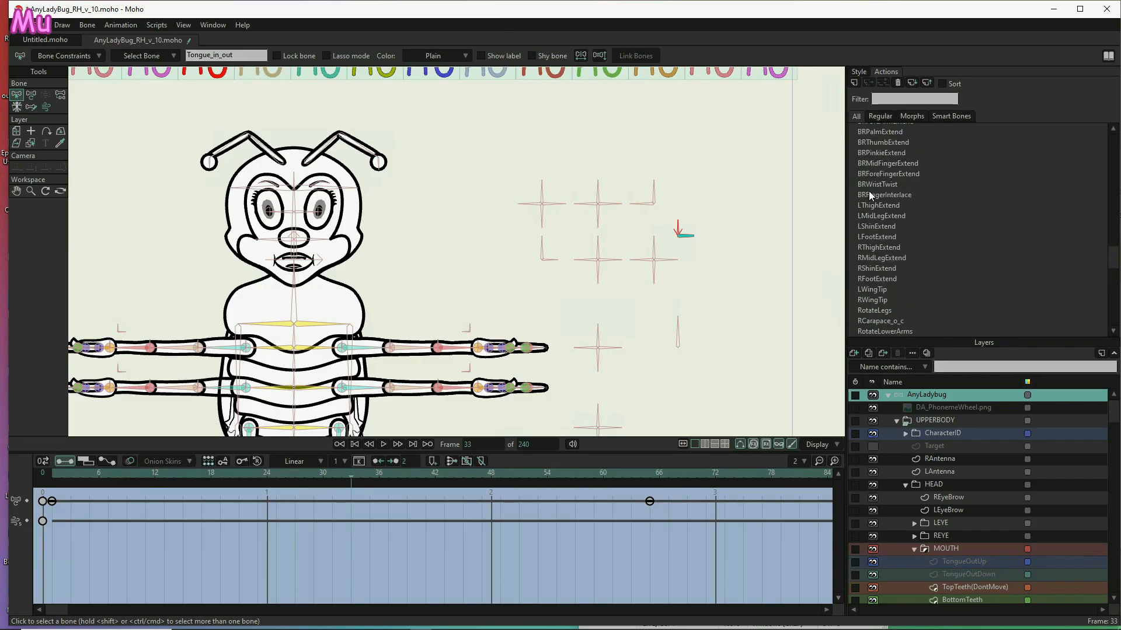
{"action": "scroll", "coordinate": [880, 192], "scroll_direction": "up", "scroll_amount": 5}
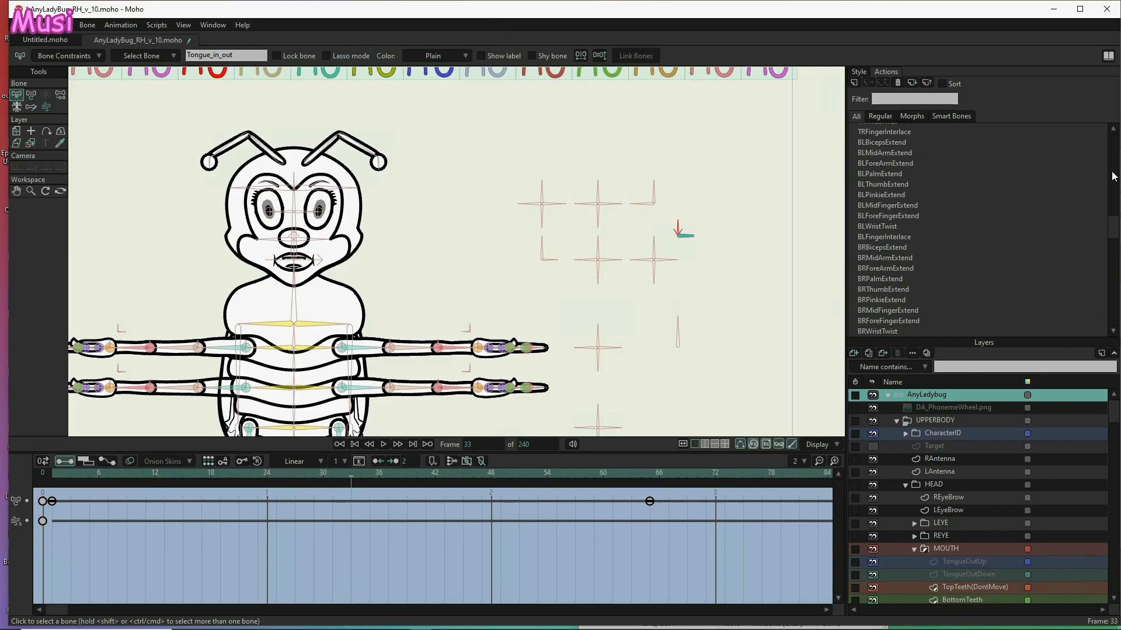
{"action": "scroll", "coordinate": [1113, 176], "scroll_direction": "up", "scroll_amount": 7}
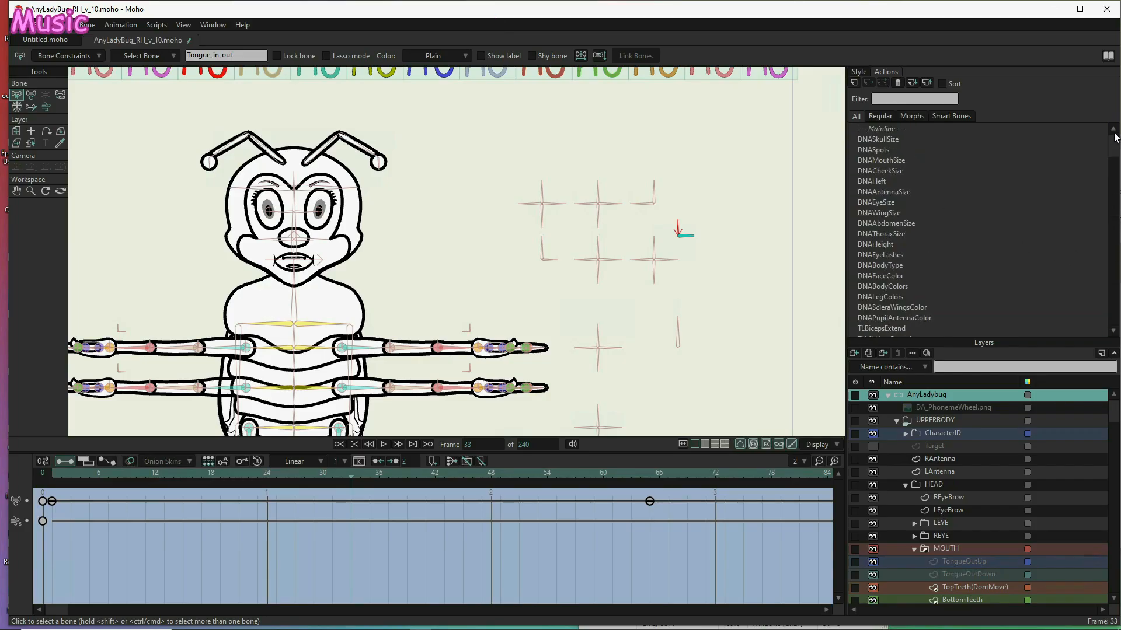
{"action": "left_click", "coordinate": [882, 129]}
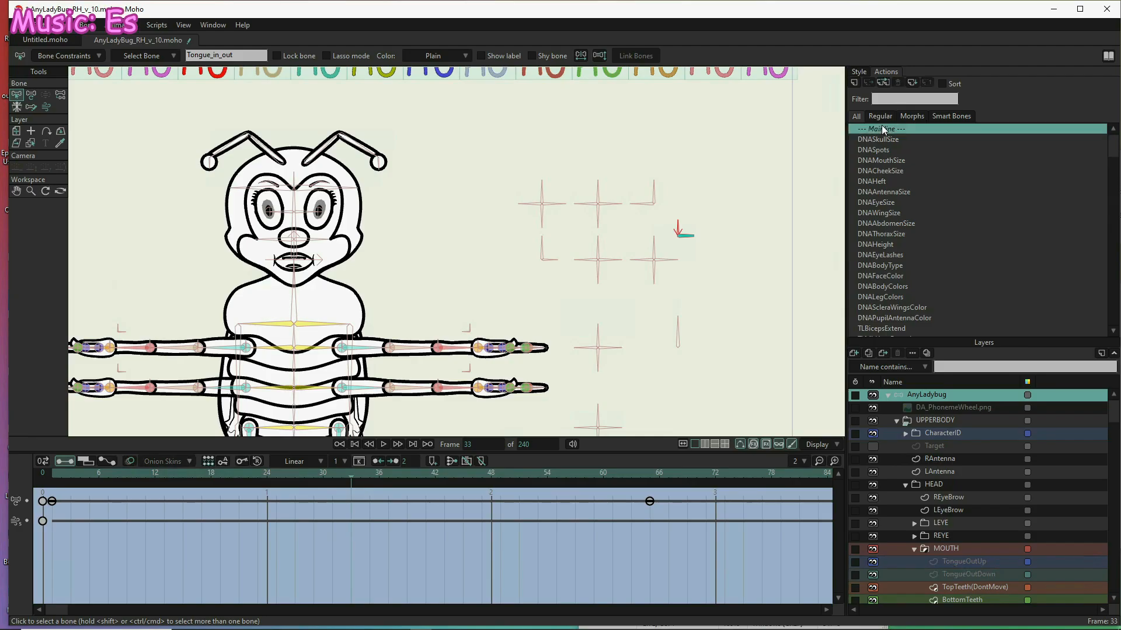
{"action": "double_click", "coordinate": [883, 129]}
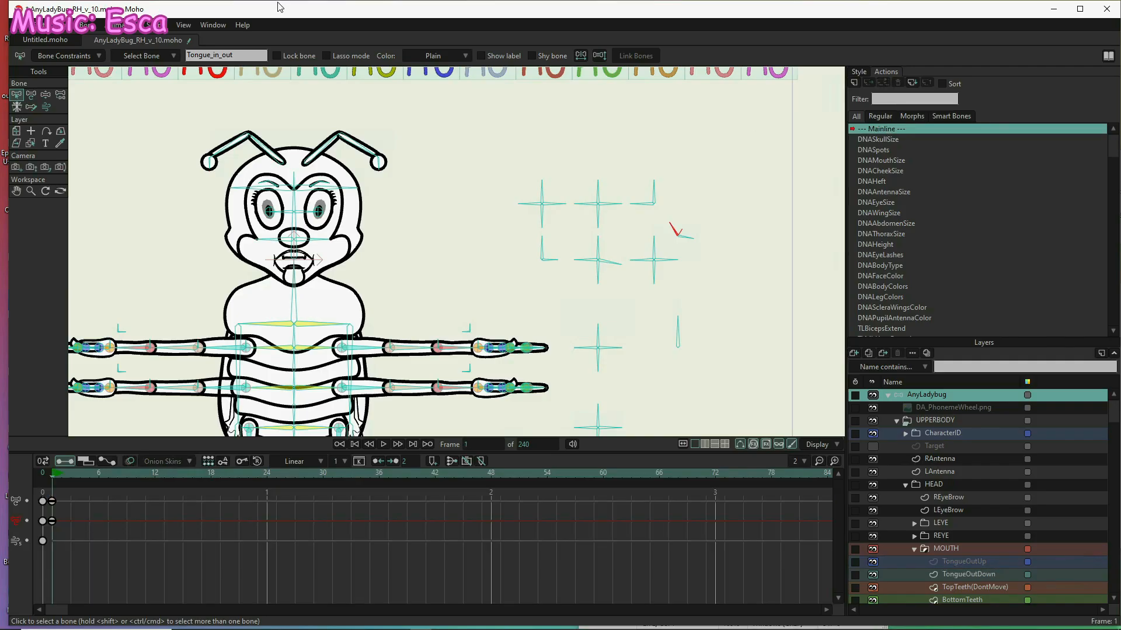
- Rotate the TongueLength, Tongue_in_out and neighbouring tongue control bones on frame 1 to test how the tongue extends and moves
{"action": "left_click", "coordinate": [46, 96]}
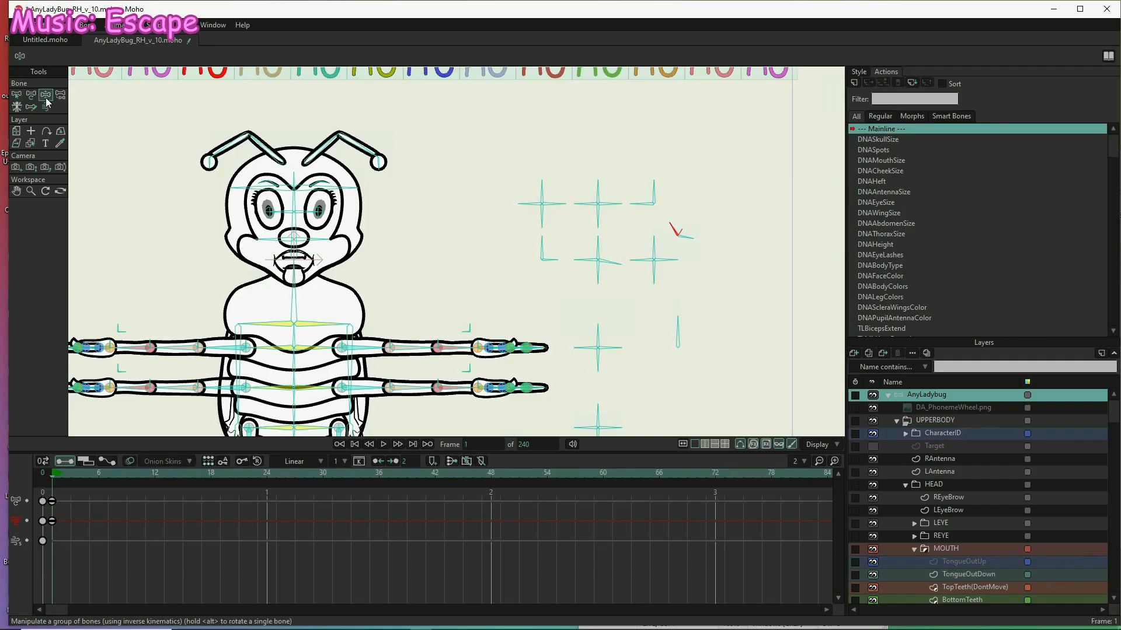
{"action": "left_click", "coordinate": [695, 237]}
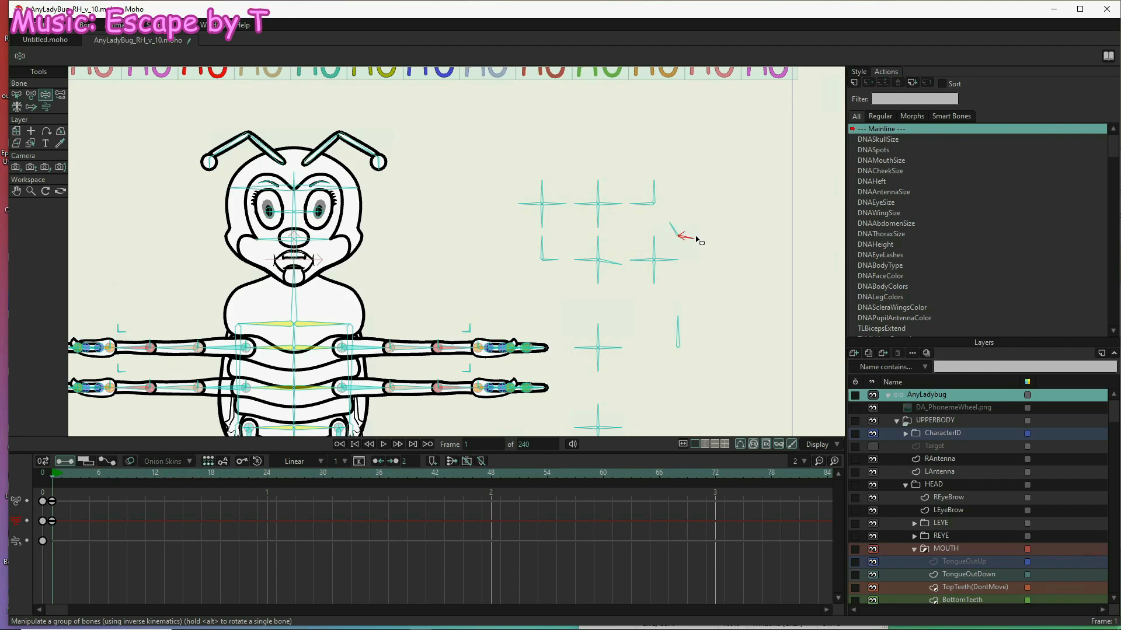
{"action": "mouse_move", "coordinate": [696, 239]}
{"action": "left_mouse_down"}
{"action": "mouse_move", "coordinate": [695, 226]}
{"action": "mouse_move", "coordinate": [695, 237]}
{"action": "left_mouse_up"}
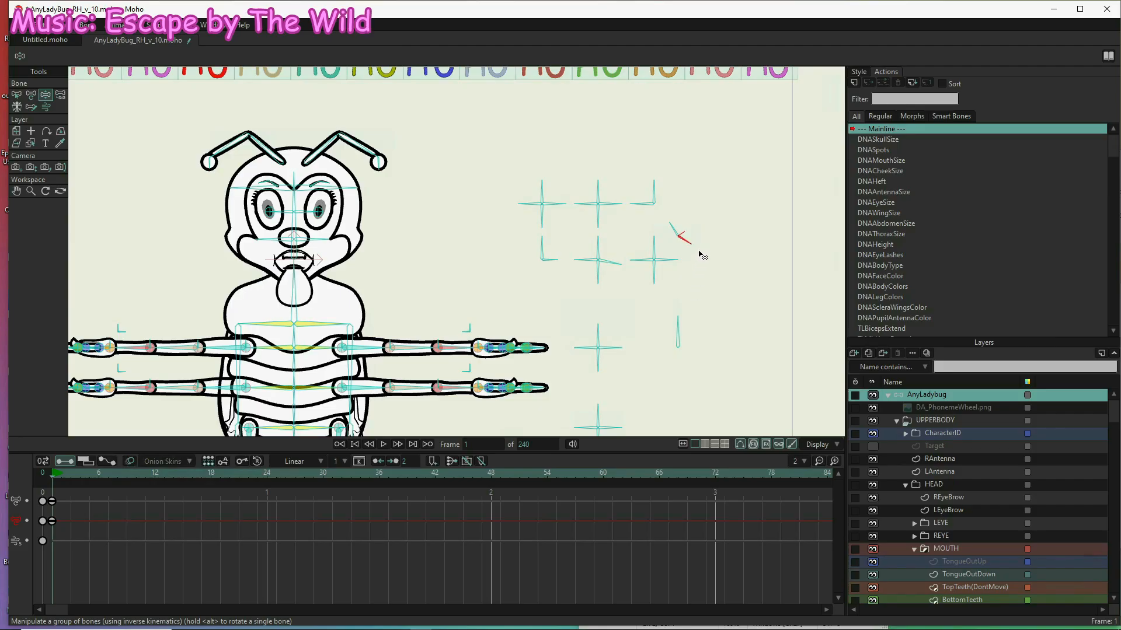
{"action": "left_click_drag", "start_coordinate": [702, 255], "coordinate": [682, 212]}
{"action": "left_click", "coordinate": [652, 243]}
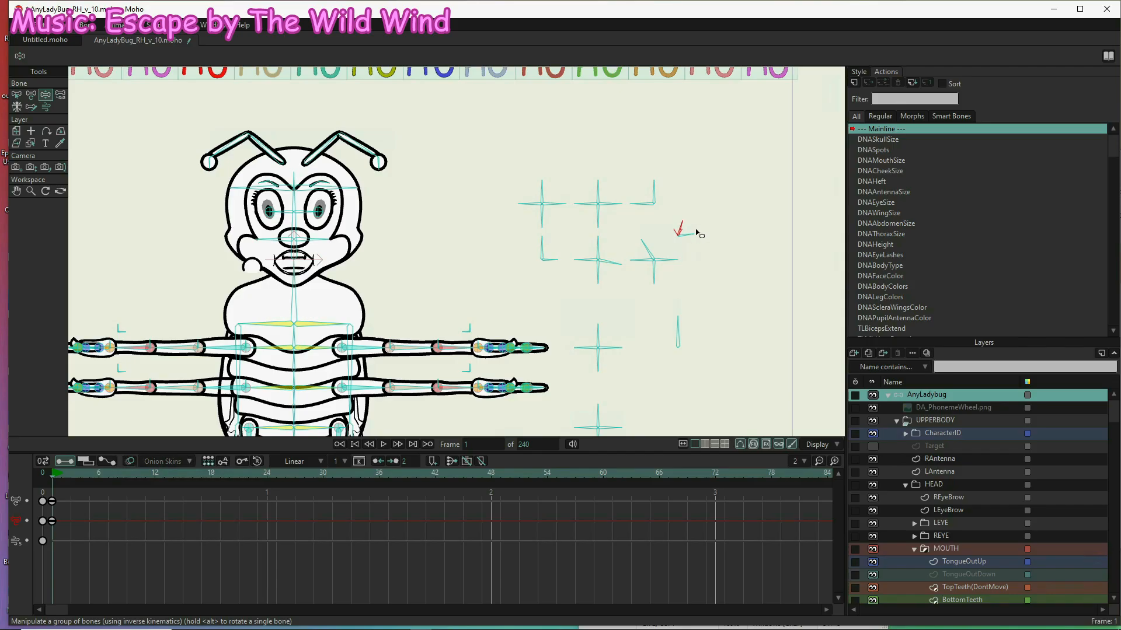
{"action": "left_click_drag", "start_coordinate": [631, 246], "coordinate": [646, 245]}
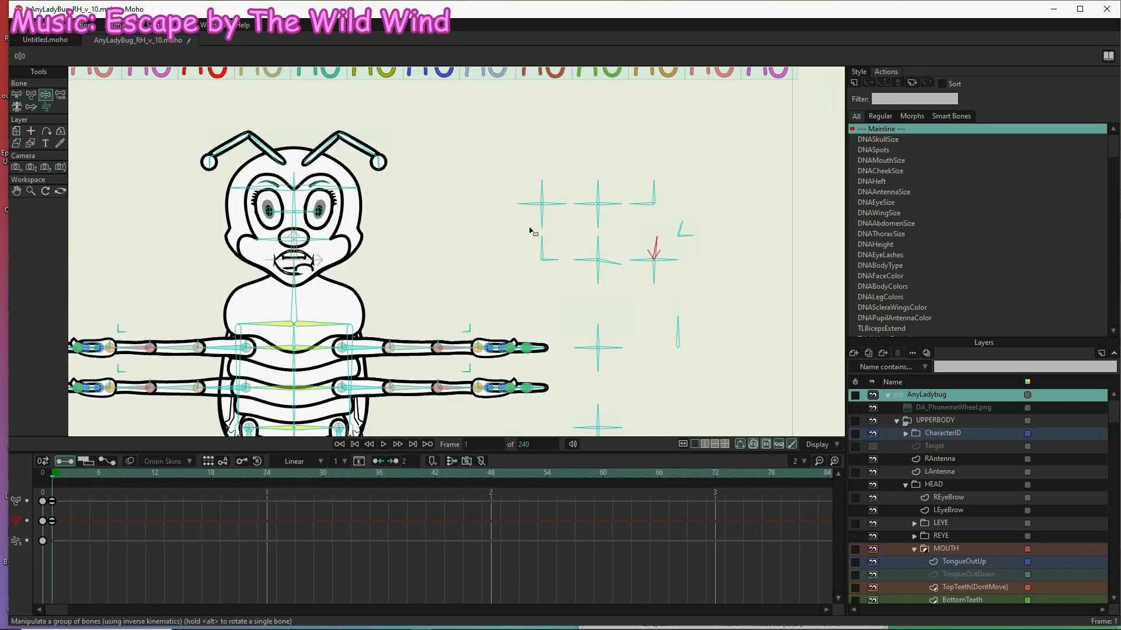
{"action": "left_click", "coordinate": [540, 247]}
- Clear the animation from the whole document to remove the test poses
{"action": "left_click", "coordinate": [118, 25]}
{"action": "mouse_move", "coordinate": [222, 160]}
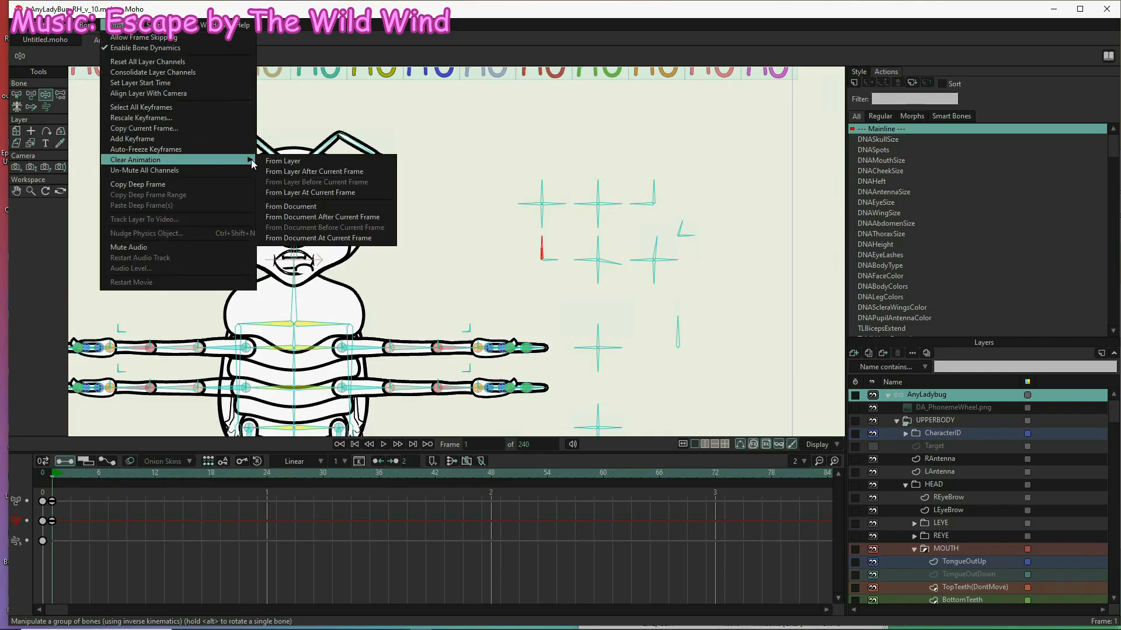
{"action": "left_click", "coordinate": [291, 207]}
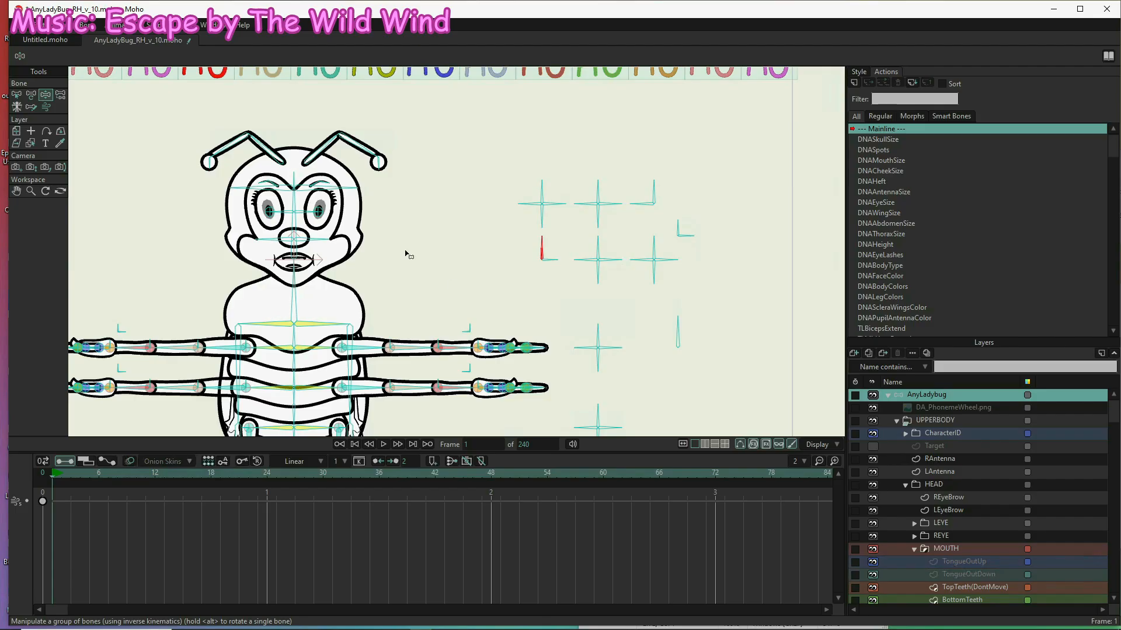
- Enable angle constraints on the PhonemSelect bone with a minimum of -7° and a maximum of 7°
{"action": "left_click", "coordinate": [17, 96]}
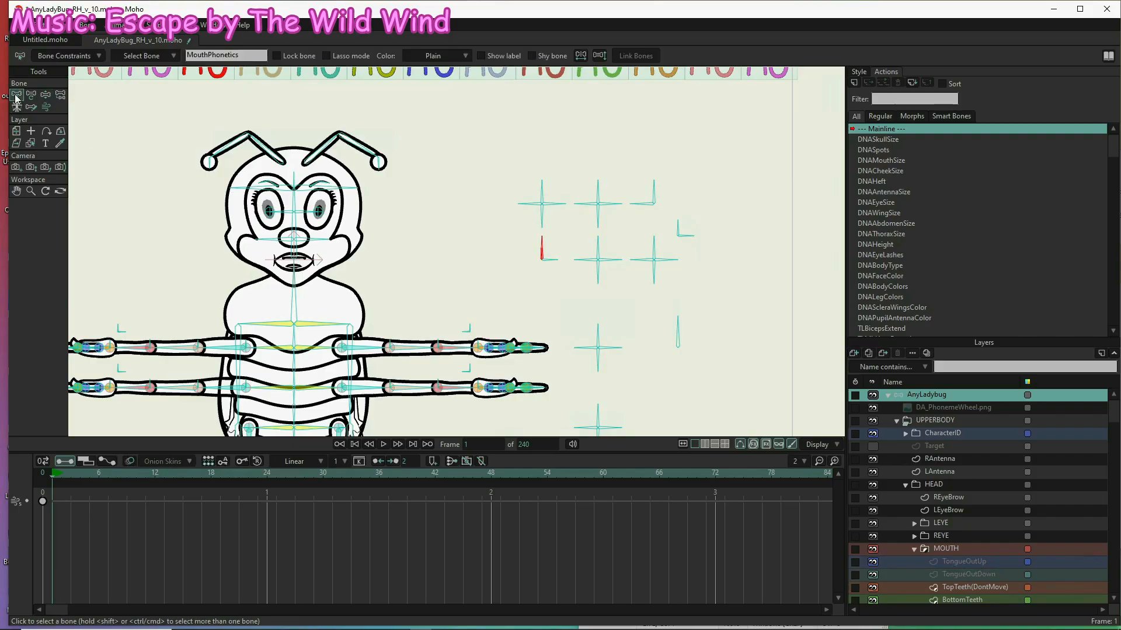
{"action": "left_click", "coordinate": [550, 261]}
{"action": "left_click", "coordinate": [95, 58]}
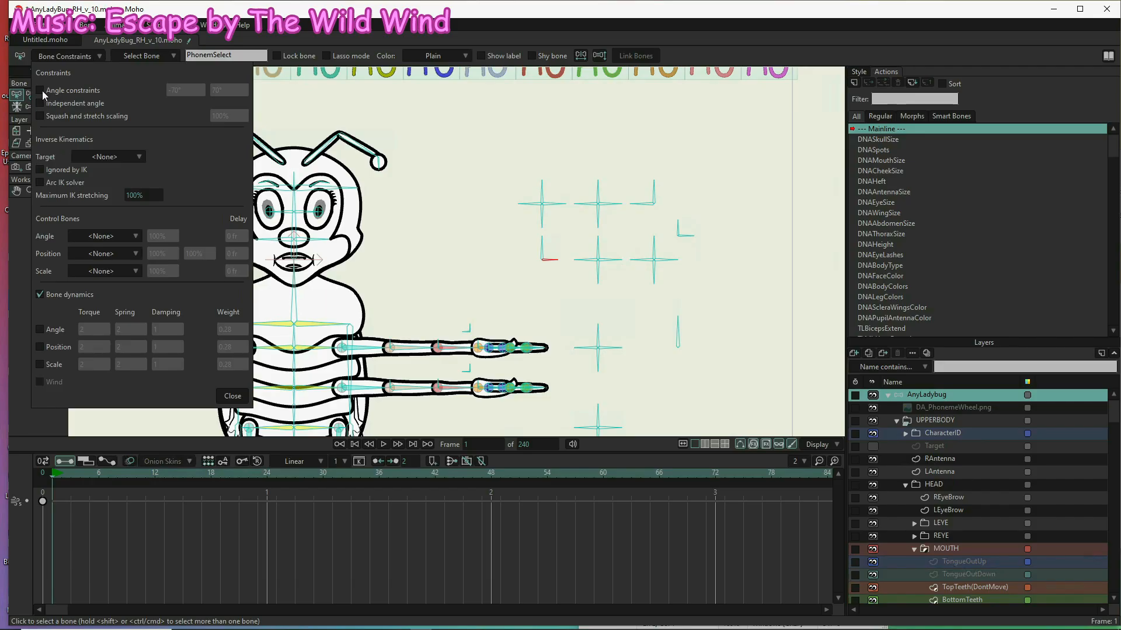
{"action": "key", "text": "Escape"}
{"action": "key", "text": "z"}
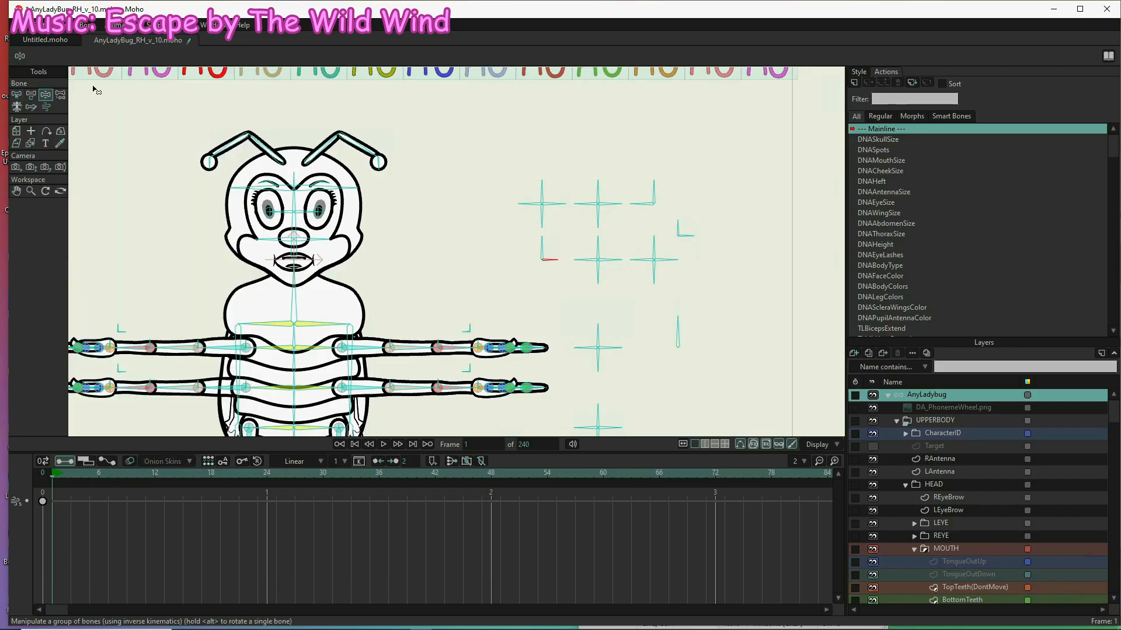
{"action": "left_click", "coordinate": [22, 95]}
{"action": "left_click", "coordinate": [72, 57]}
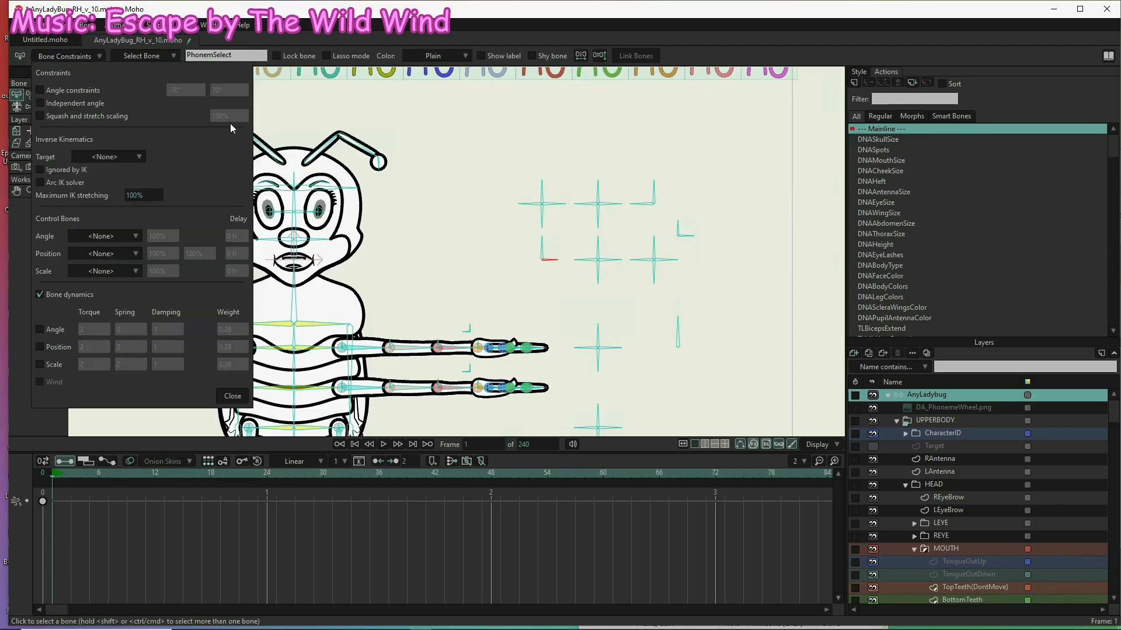
{"action": "left_click", "coordinate": [45, 91]}
{"action": "left_click", "coordinate": [193, 89]}
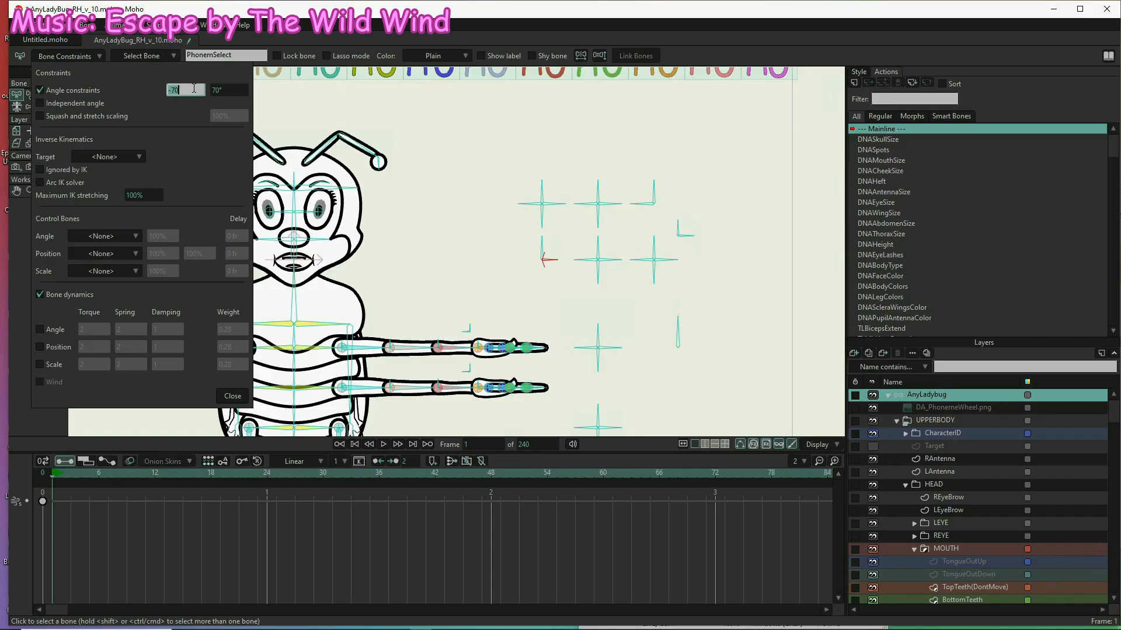
{"action": "type", "text": "-7"}
{"action": "key", "text": "Tab"}
{"action": "type", "text": "7"}
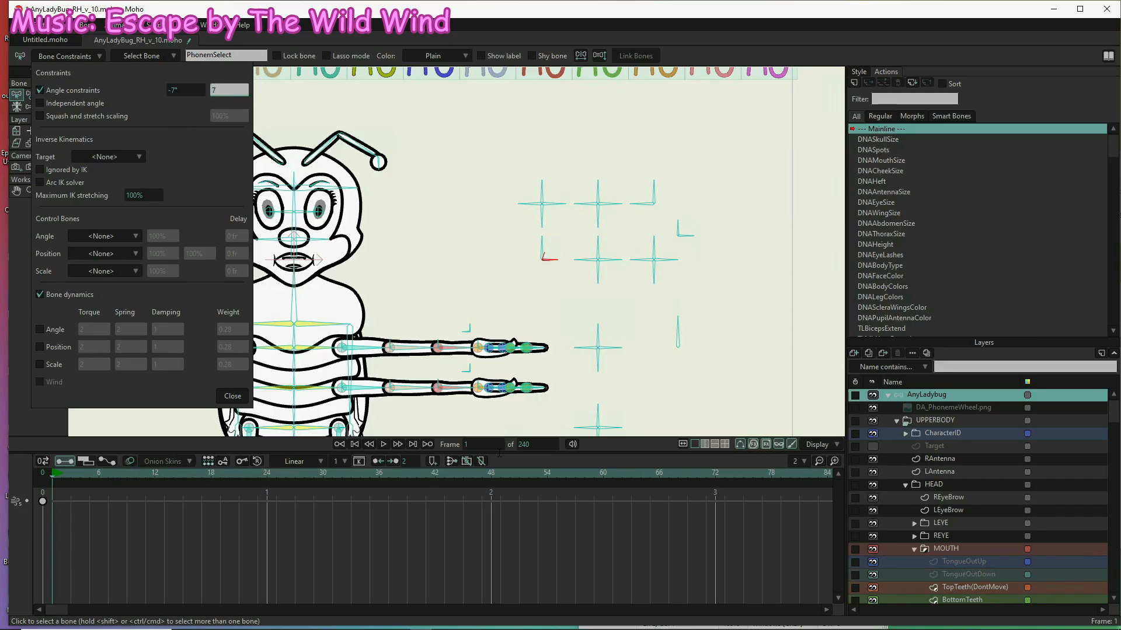
{"action": "left_click", "coordinate": [78, 474]}
{"action": "left_click", "coordinate": [236, 399]}
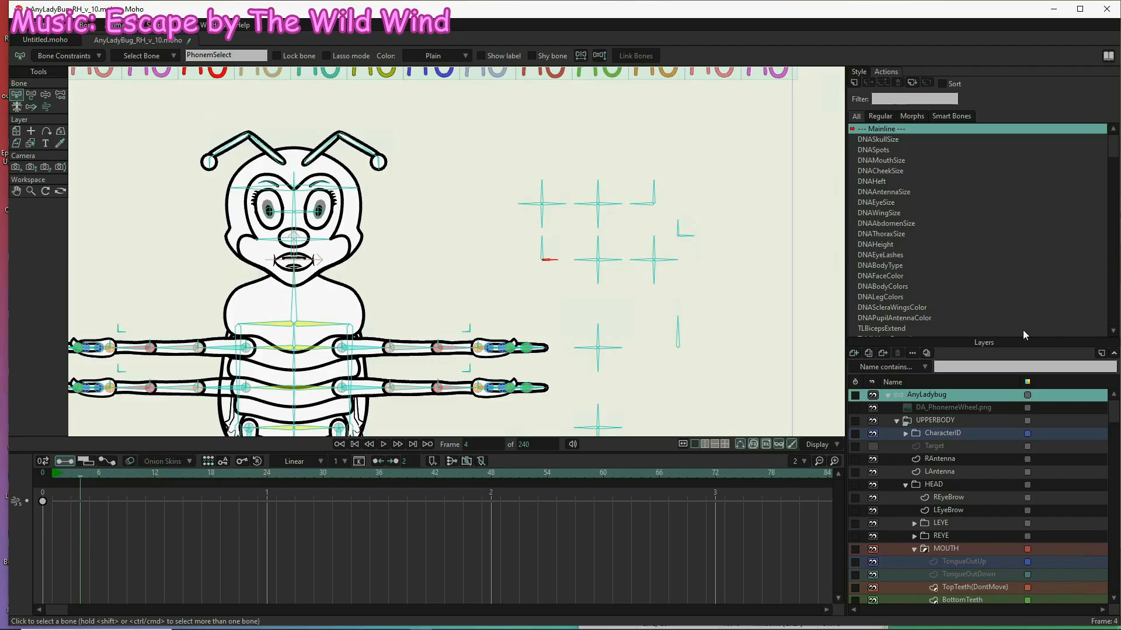
- In a new PhonemSelect smart bone action, key the PhonemSelect bone at -7° on frame 1 and 7° on frame 6
{"action": "scroll", "coordinate": [1023, 330], "scroll_direction": "down", "scroll_amount": 10}
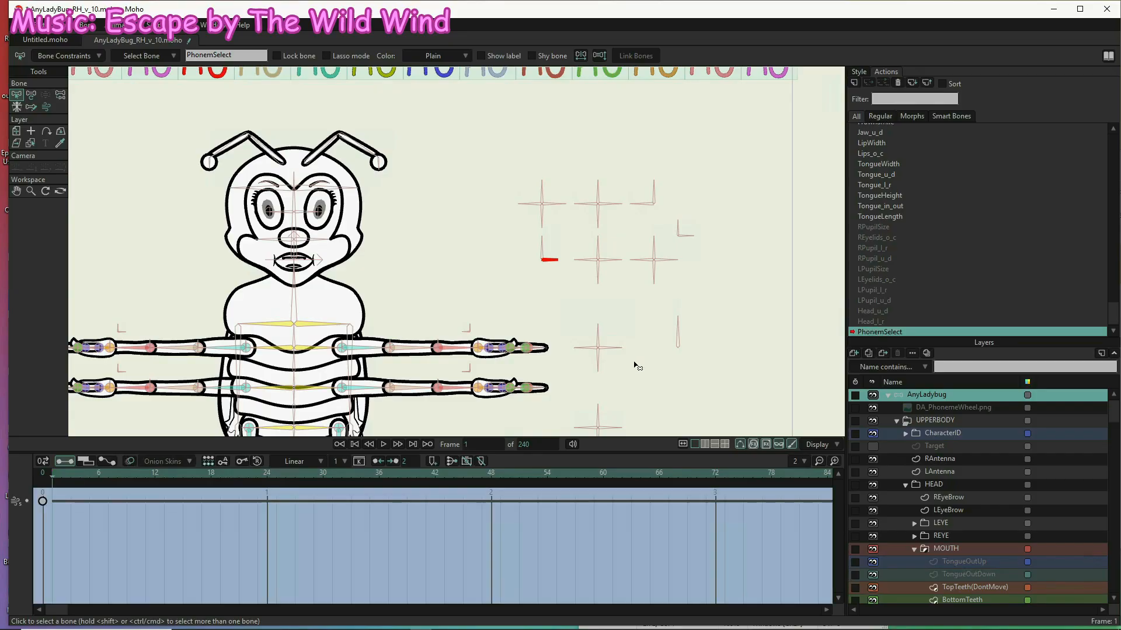
{"action": "left_click", "coordinate": [31, 96]}
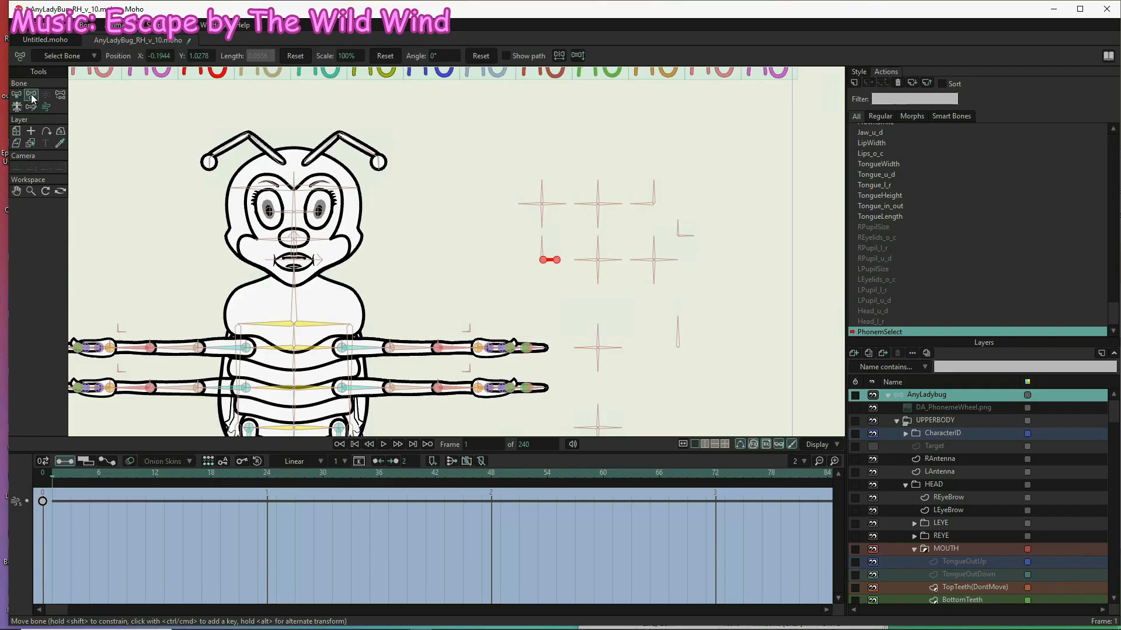
{"action": "scroll", "coordinate": [550, 270], "scroll_direction": "up", "scroll_amount": 4}
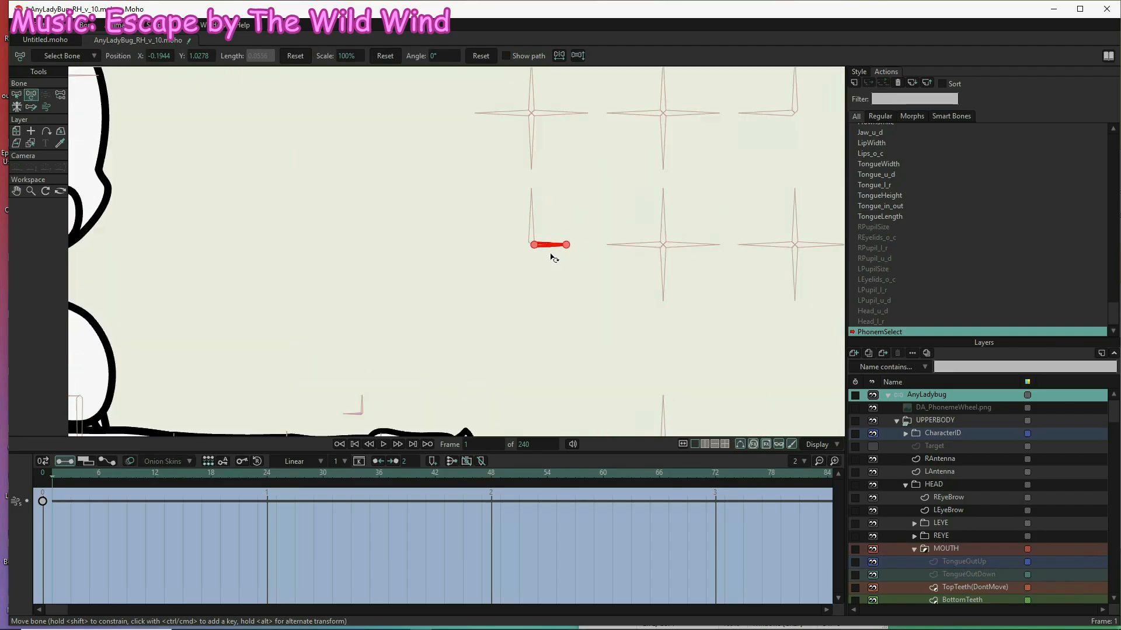
{"action": "scroll", "coordinate": [551, 257], "scroll_direction": "up", "scroll_amount": 3}
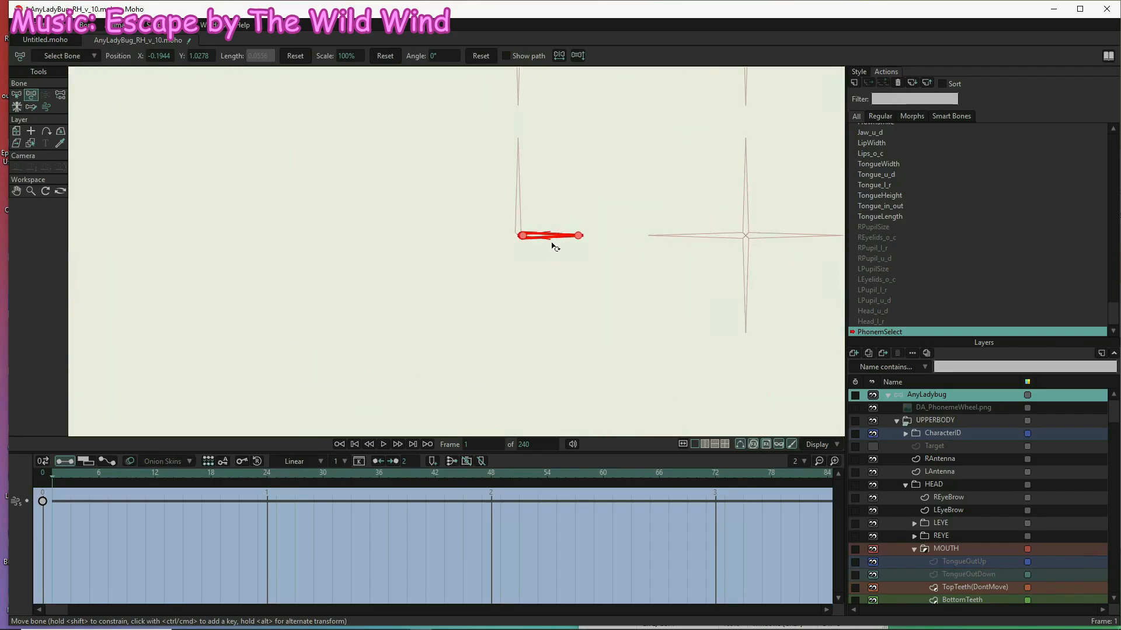
{"action": "left_click", "coordinate": [555, 272], "text": "ctrl"}
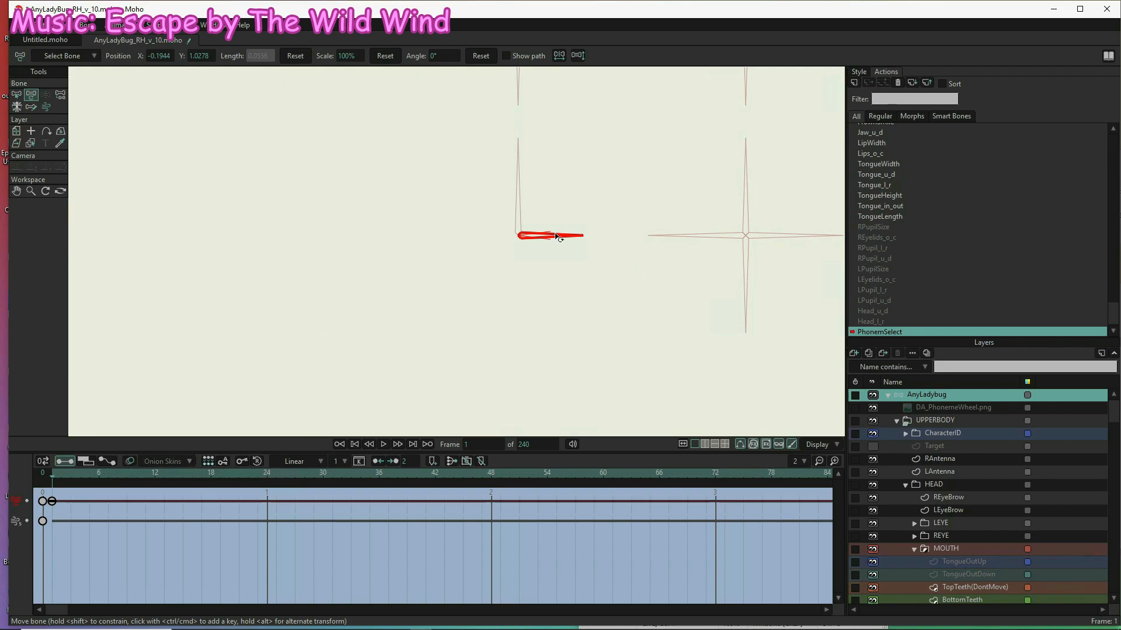
{"action": "left_click_drag", "start_coordinate": [555, 234], "coordinate": [556, 239]}
{"action": "left_click_drag", "start_coordinate": [435, 474], "coordinate": [108, 484]}
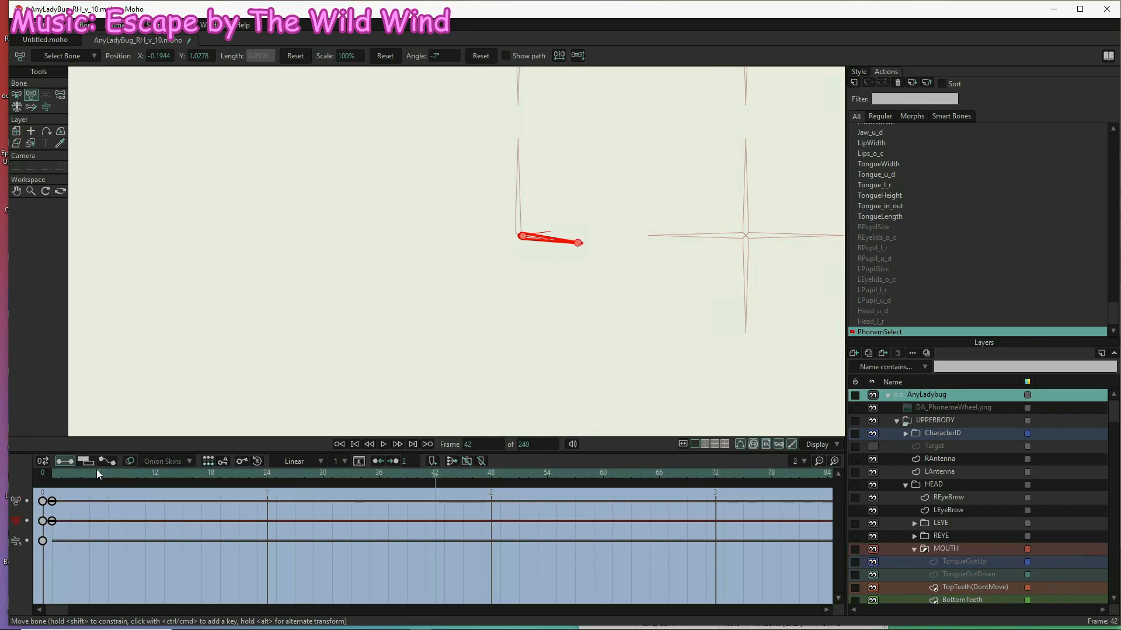
{"action": "left_click", "coordinate": [97, 474]}
{"action": "left_click_drag", "start_coordinate": [561, 186], "coordinate": [555, 171]}
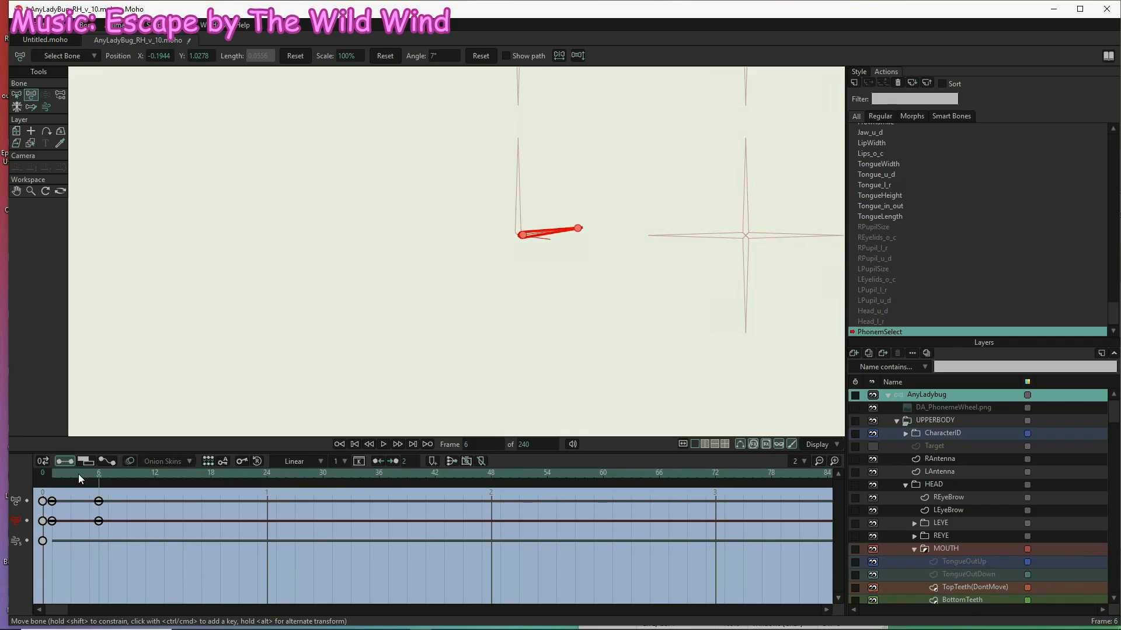
- Make the DA_PhonemeWheel.png layer visible from frame 4 of the PhonemSelect action
{"action": "left_click", "coordinate": [79, 474]}
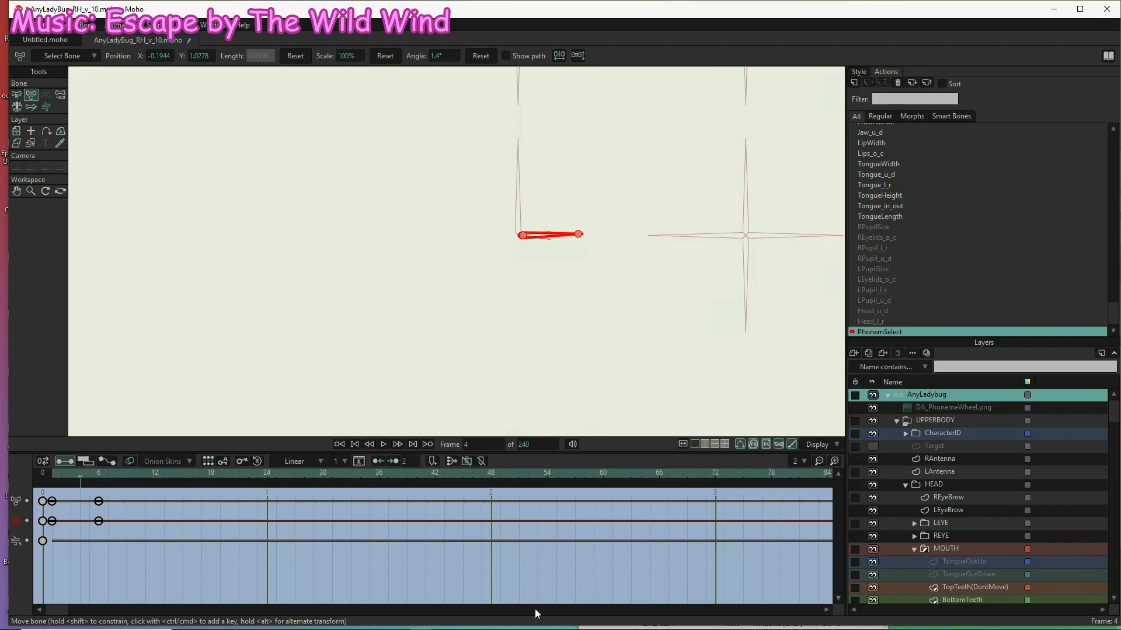
{"action": "left_click", "coordinate": [936, 407]}
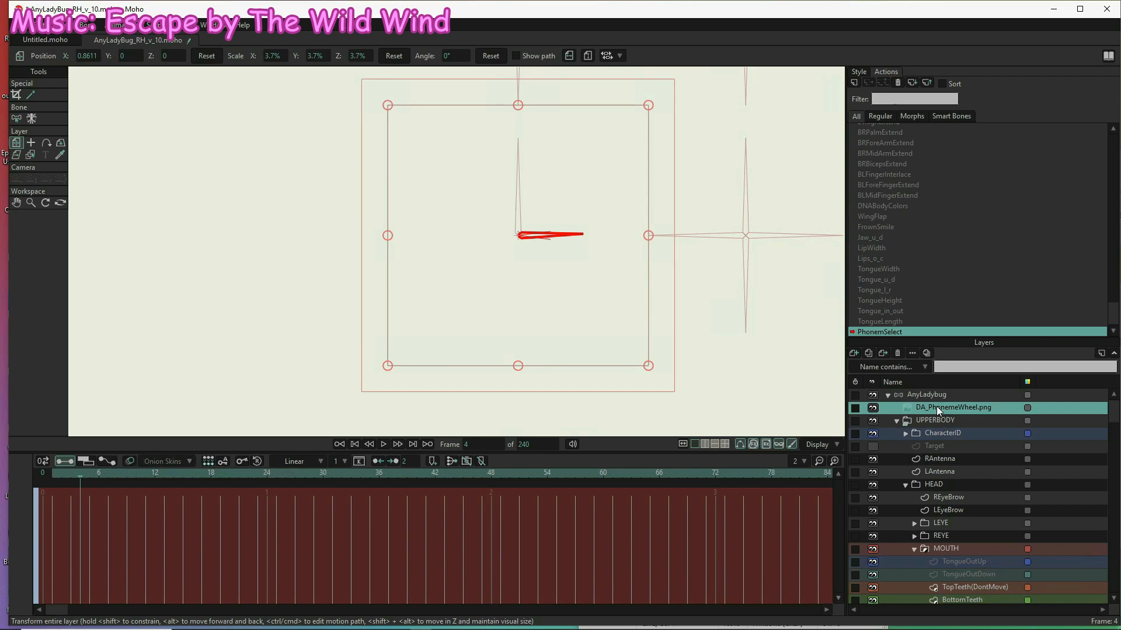
{"action": "double_click", "coordinate": [936, 407]}
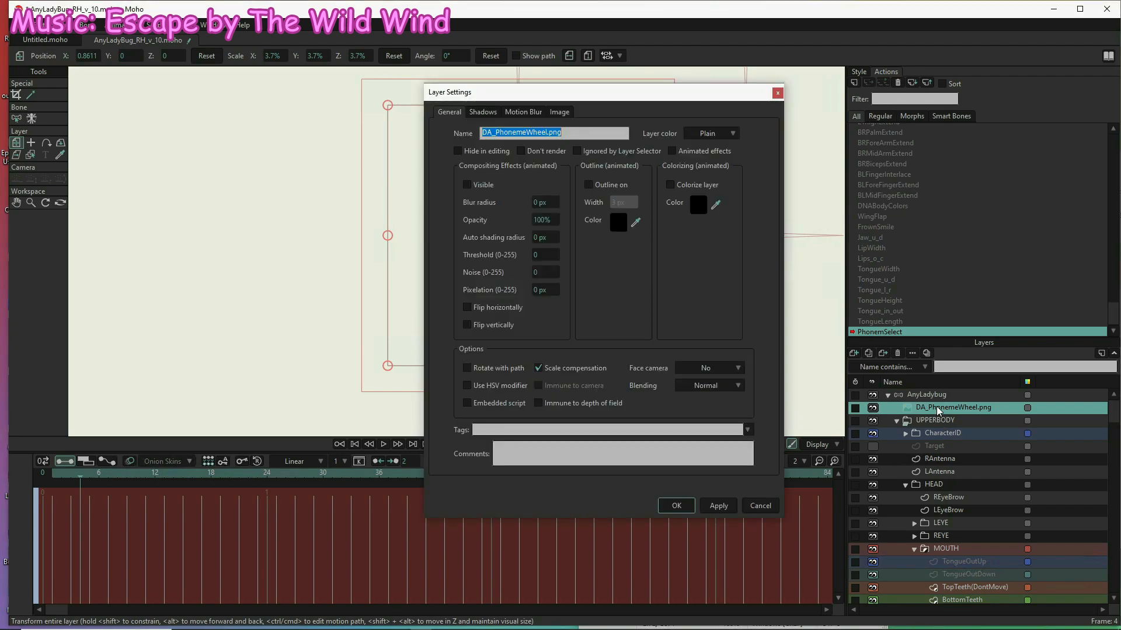
{"action": "left_click", "coordinate": [468, 186]}
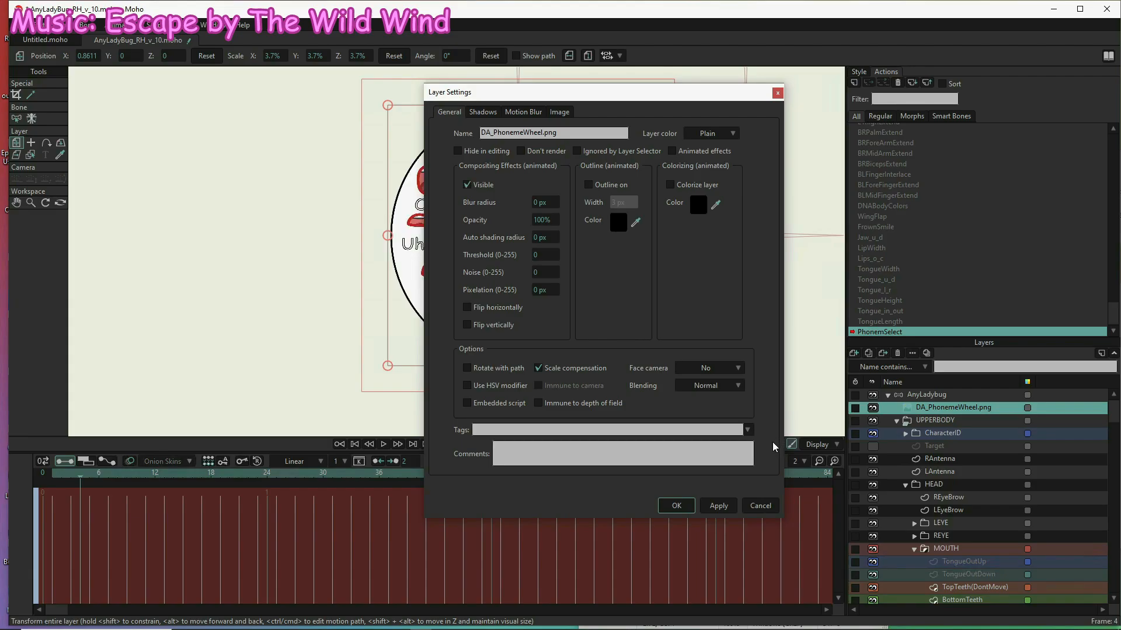
{"action": "left_click", "coordinate": [719, 506]}
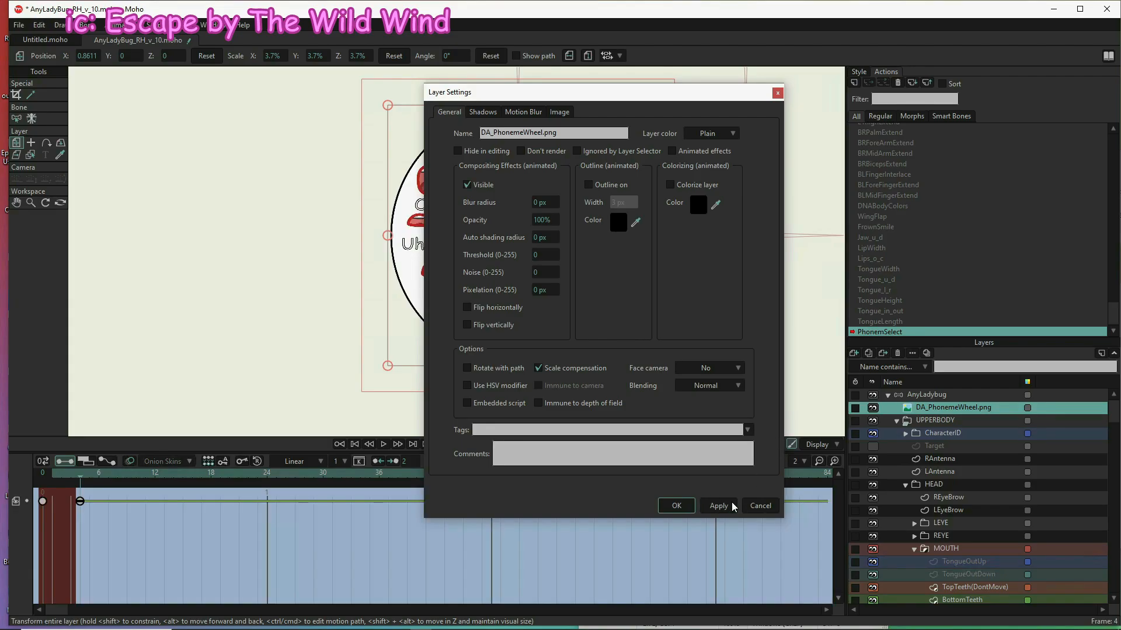
{"action": "left_click", "coordinate": [677, 507]}
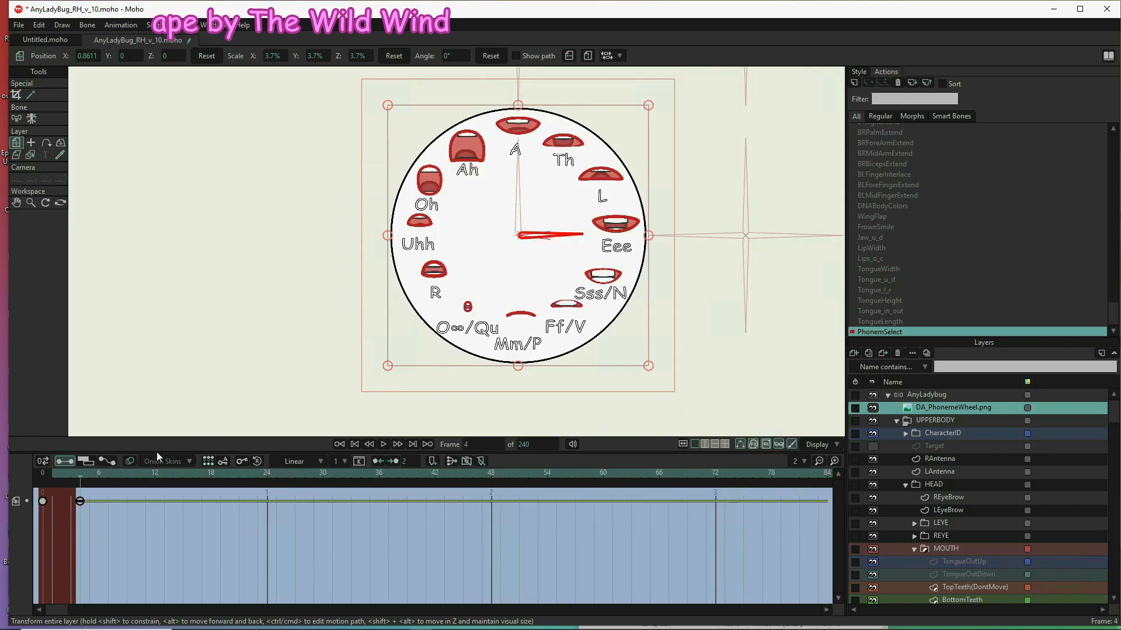
- Check the phoneme wheel's visibility on frames 1, 4 and 6 of the action
{"action": "left_click", "coordinate": [54, 475]}
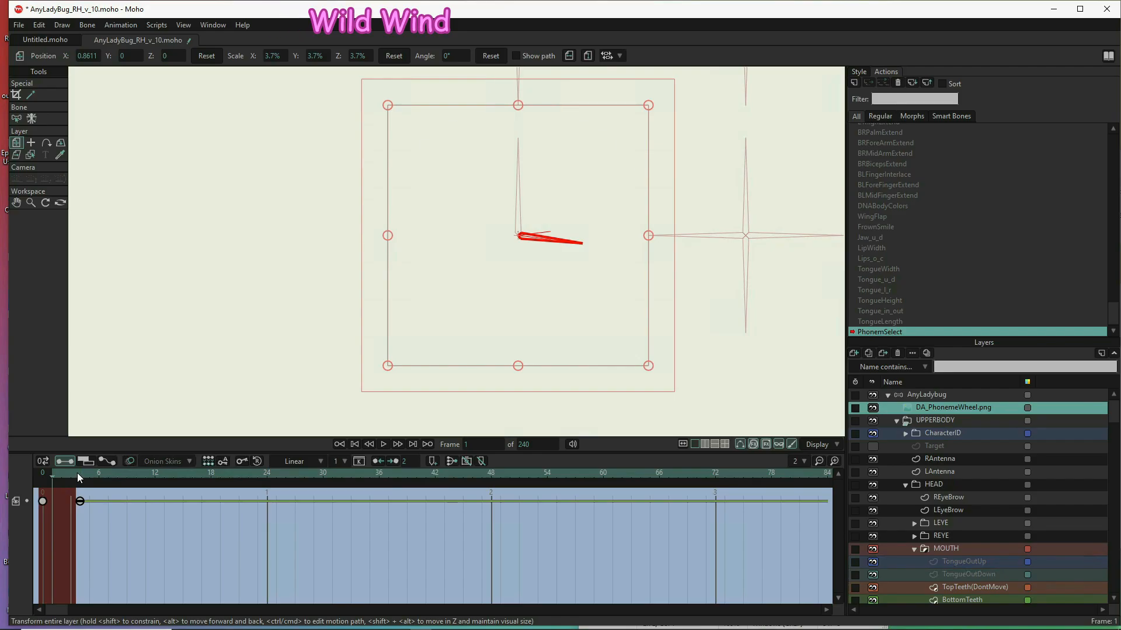
{"action": "left_click", "coordinate": [77, 473]}
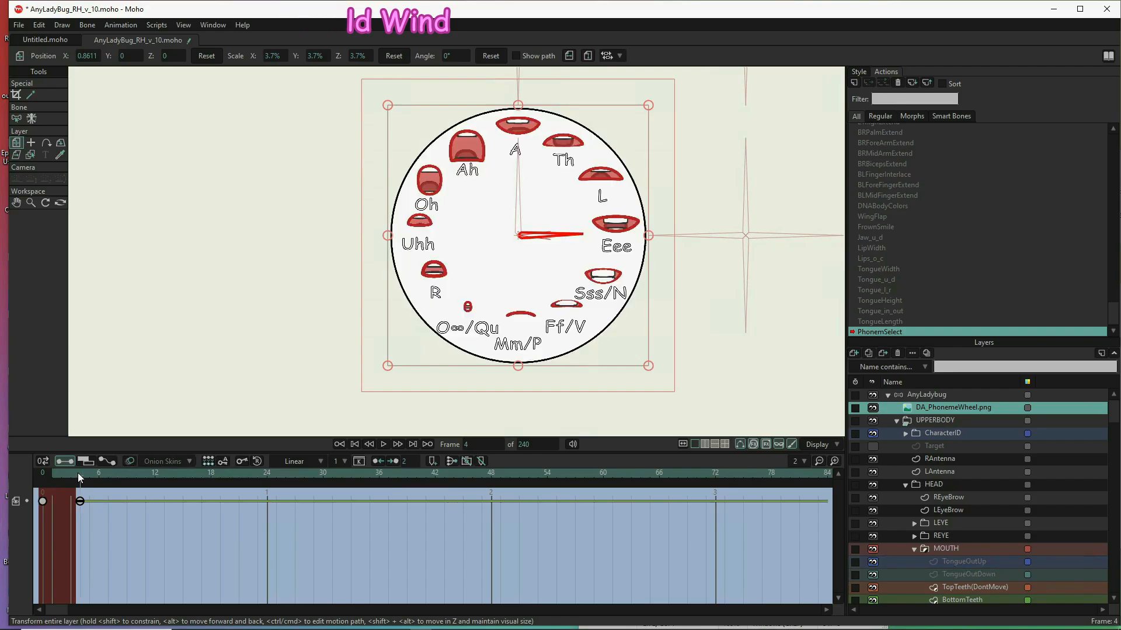
{"action": "left_click", "coordinate": [99, 473]}
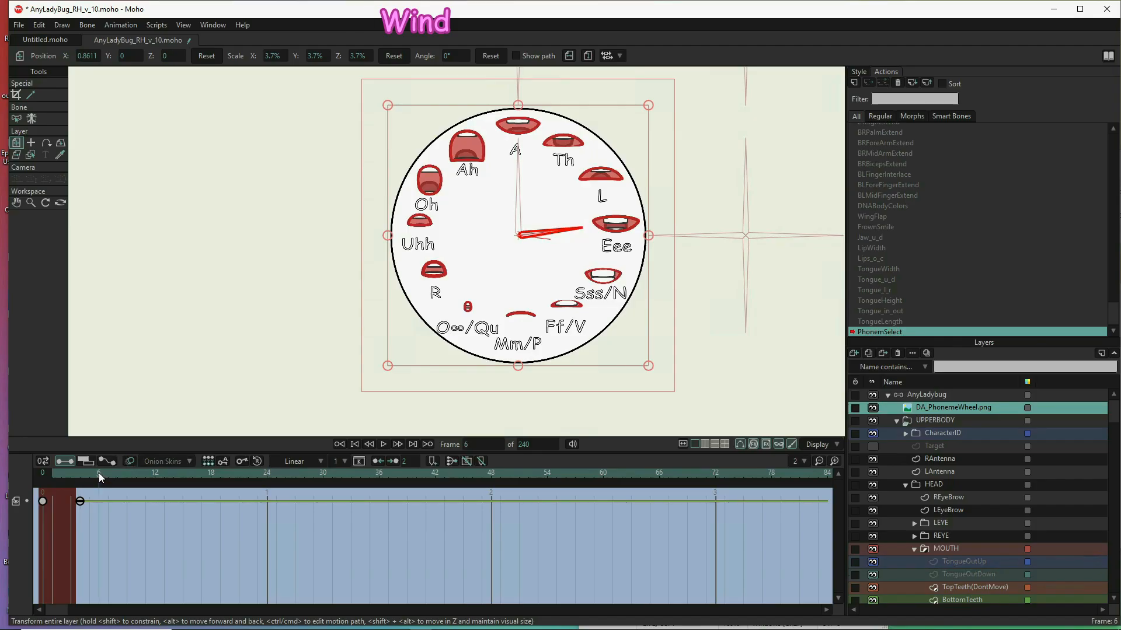
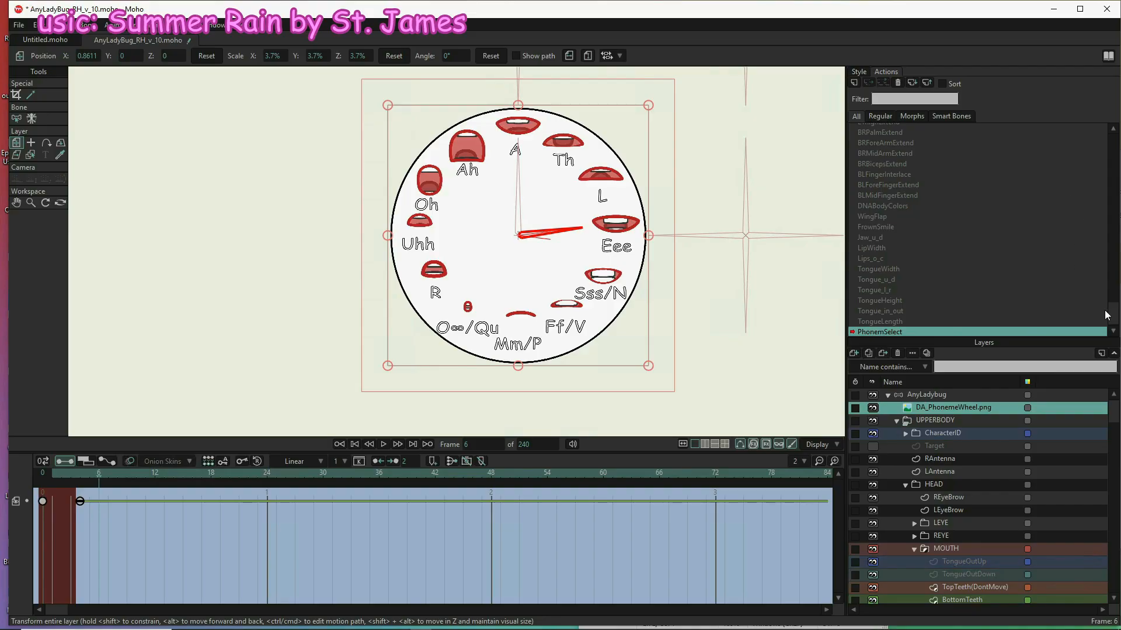
- Switch from the PhonemSelect action back to Mainline
{"action": "left_click_drag", "start_coordinate": [1113, 318], "coordinate": [1114, 142]}
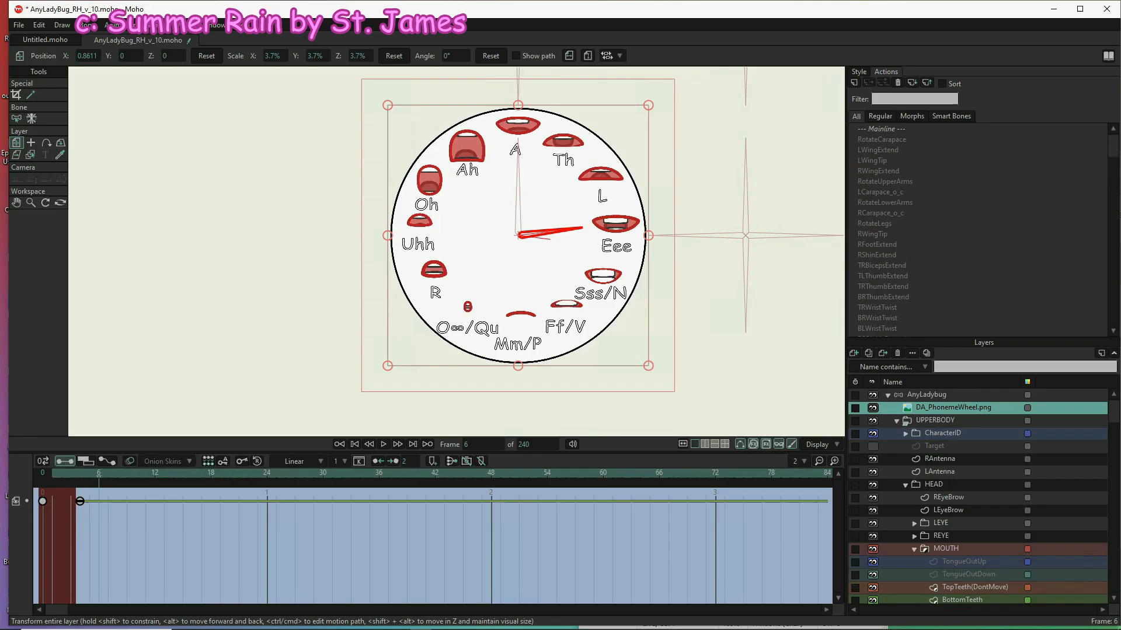
{"action": "left_click", "coordinate": [888, 132]}
{"action": "left_click", "coordinate": [888, 131]}
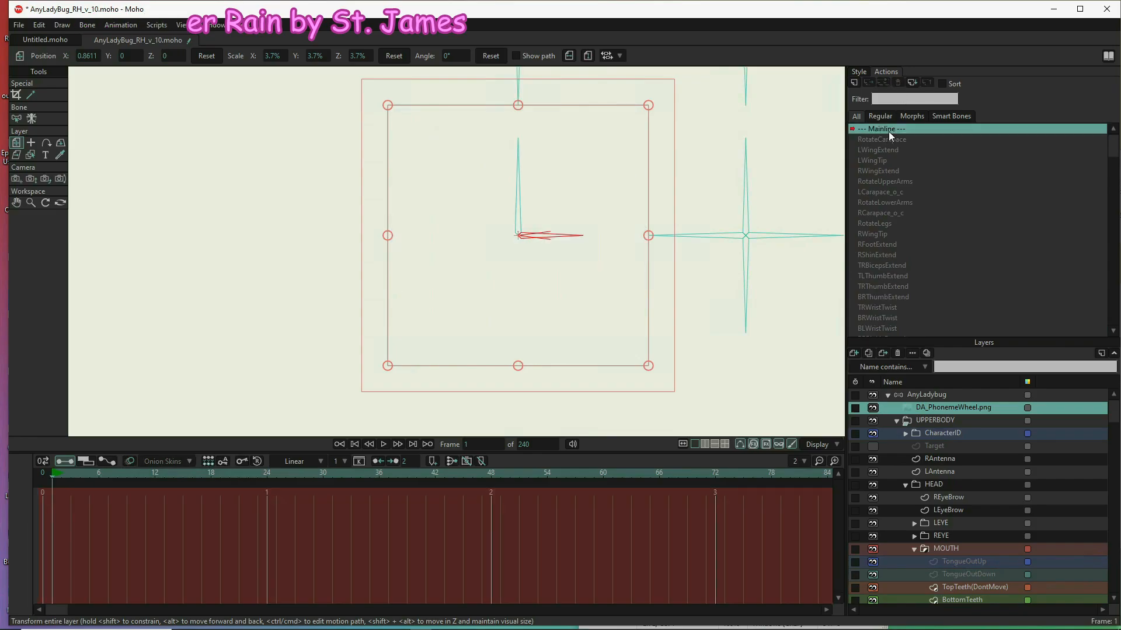
- Select the MouthPhonetics bone on the AnyLadybug layer and create a smart bone action named MouthPhonetics for it
{"action": "scroll", "coordinate": [403, 308], "scroll_direction": "down", "scroll_amount": 5}
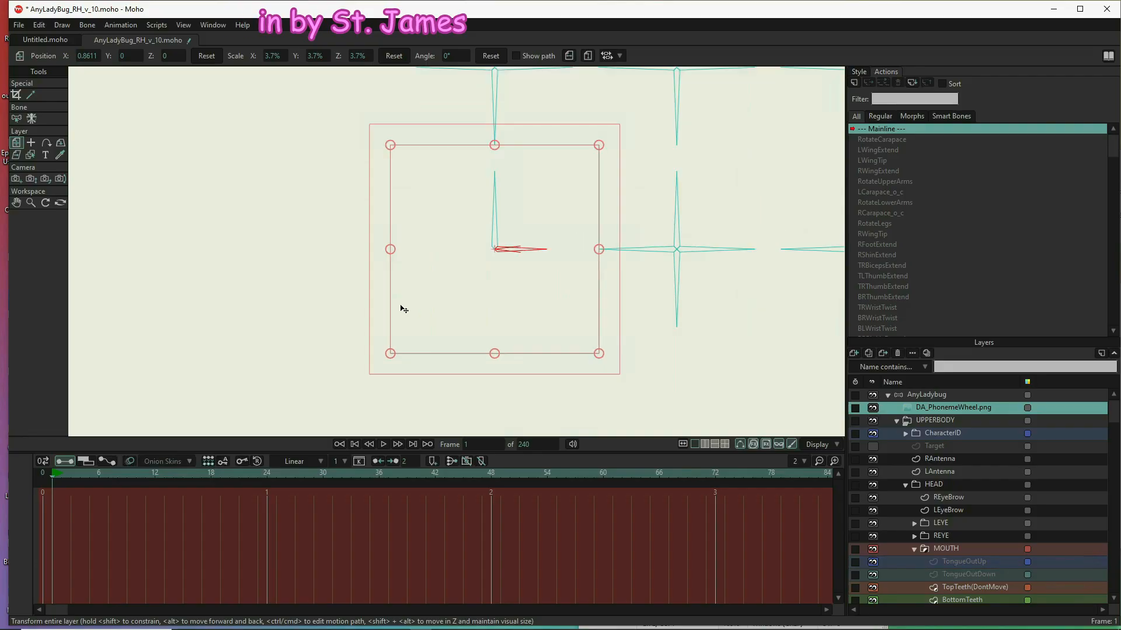
{"action": "scroll", "coordinate": [430, 297], "scroll_direction": "down", "scroll_amount": 4}
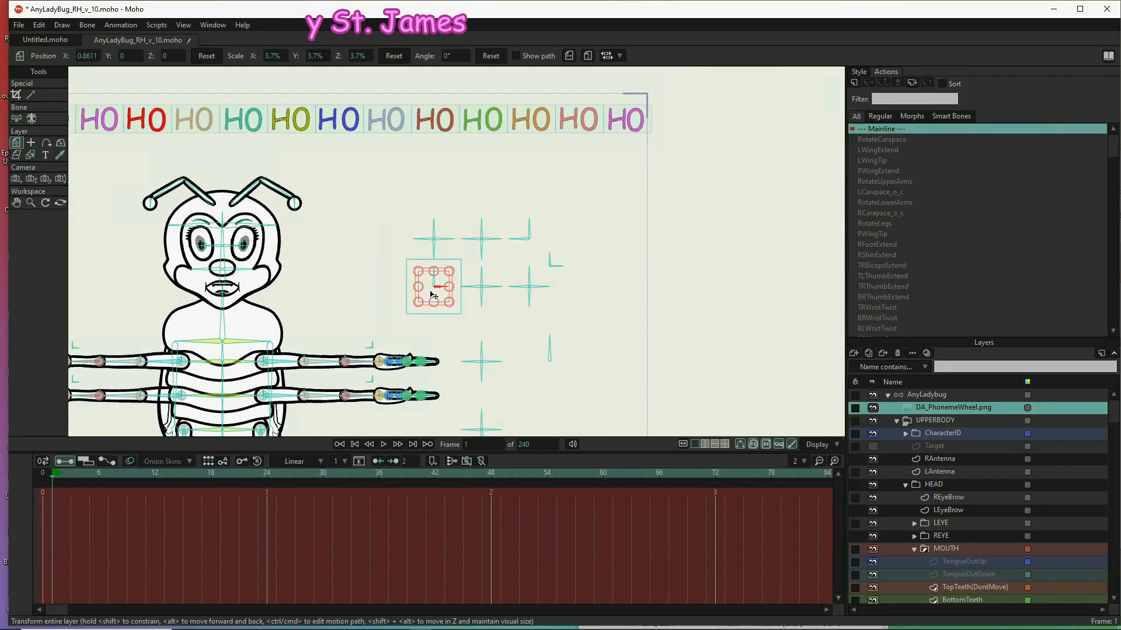
{"action": "scroll", "coordinate": [380, 333], "scroll_direction": "up", "scroll_amount": 5}
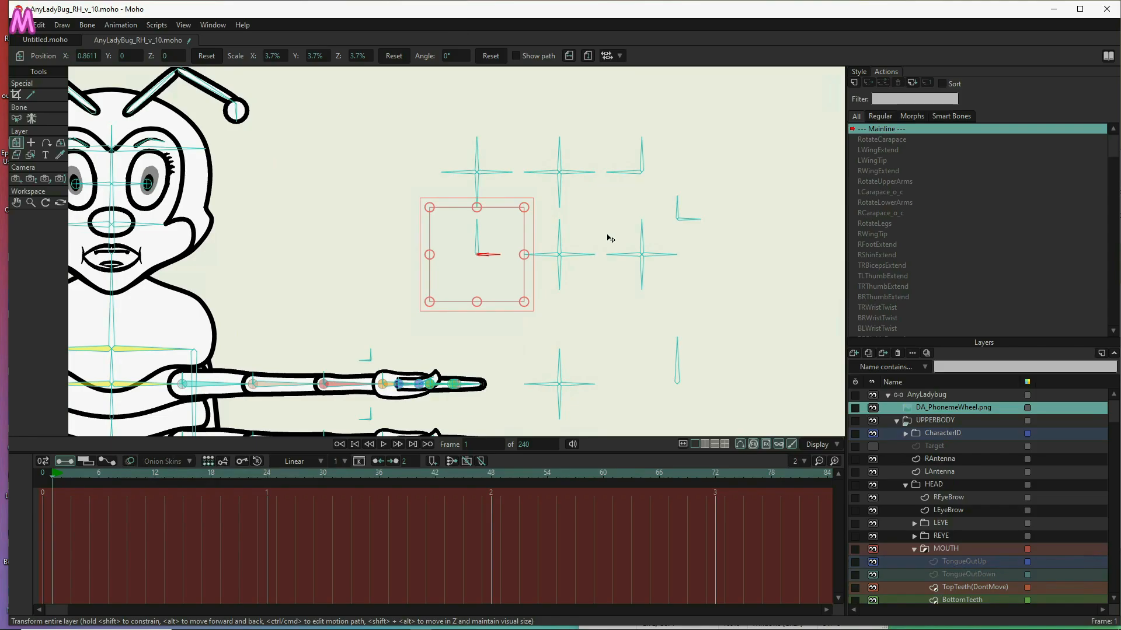
{"action": "left_click", "coordinate": [476, 233]}
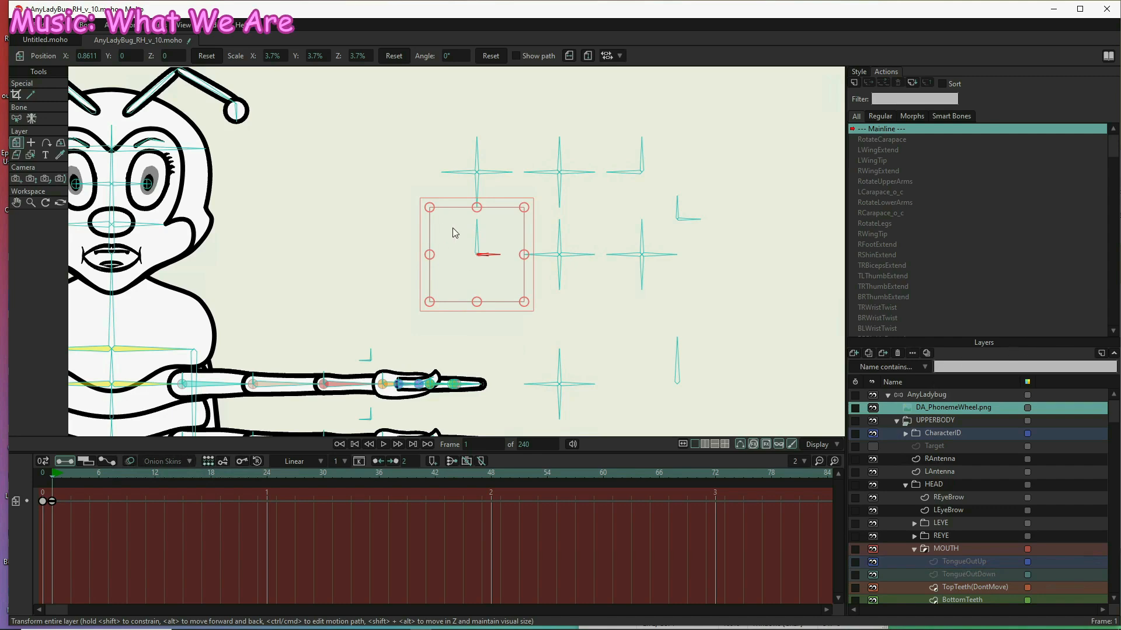
{"action": "right_click", "coordinate": [478, 234]}
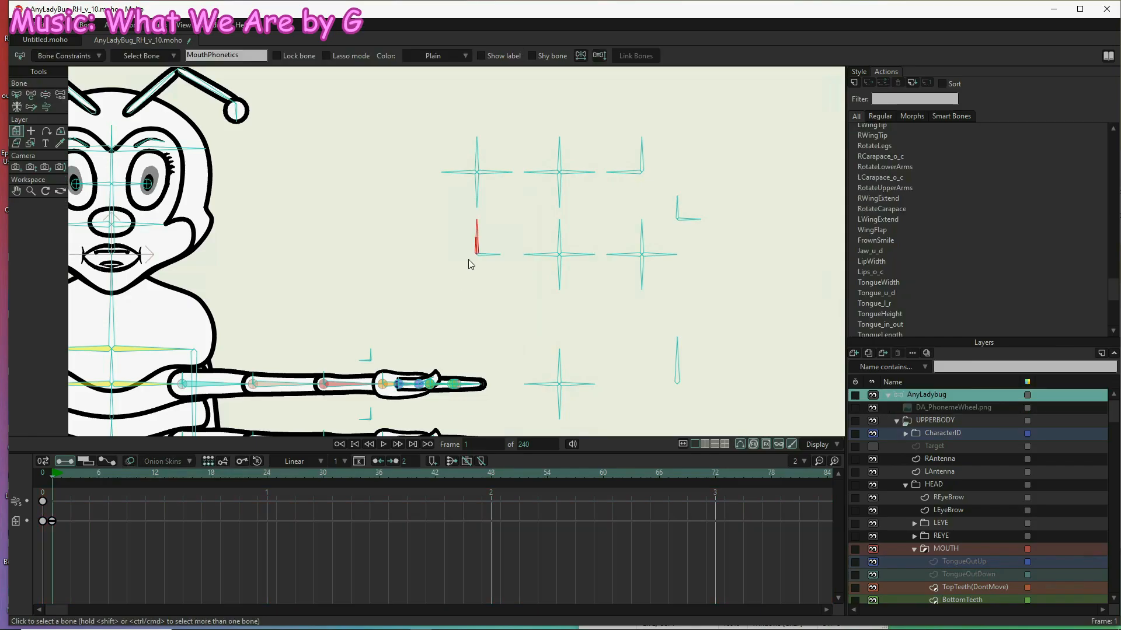
{"action": "left_click", "coordinate": [853, 83]}
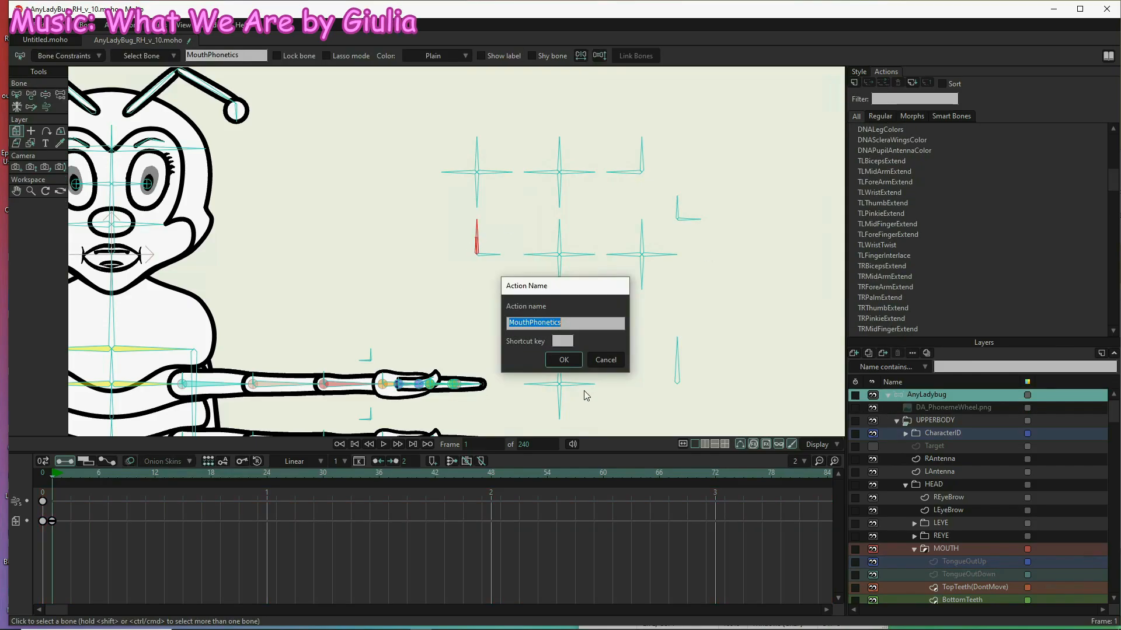
{"action": "left_click", "coordinate": [575, 365]}
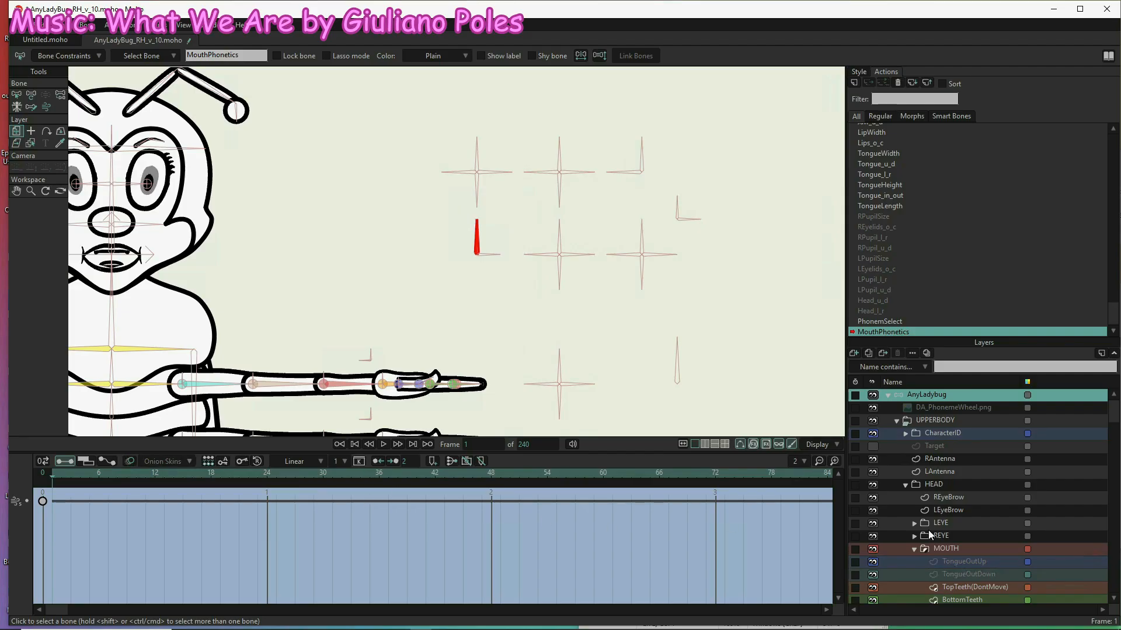
{"action": "left_click", "coordinate": [820, 460]}
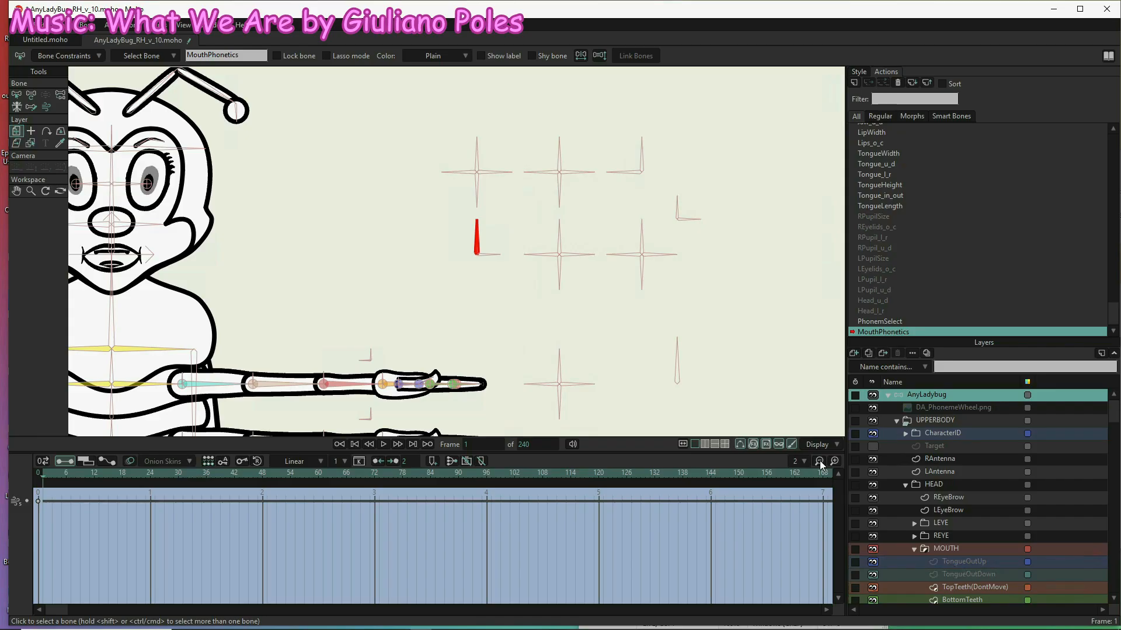
{"action": "left_click", "coordinate": [819, 461]}
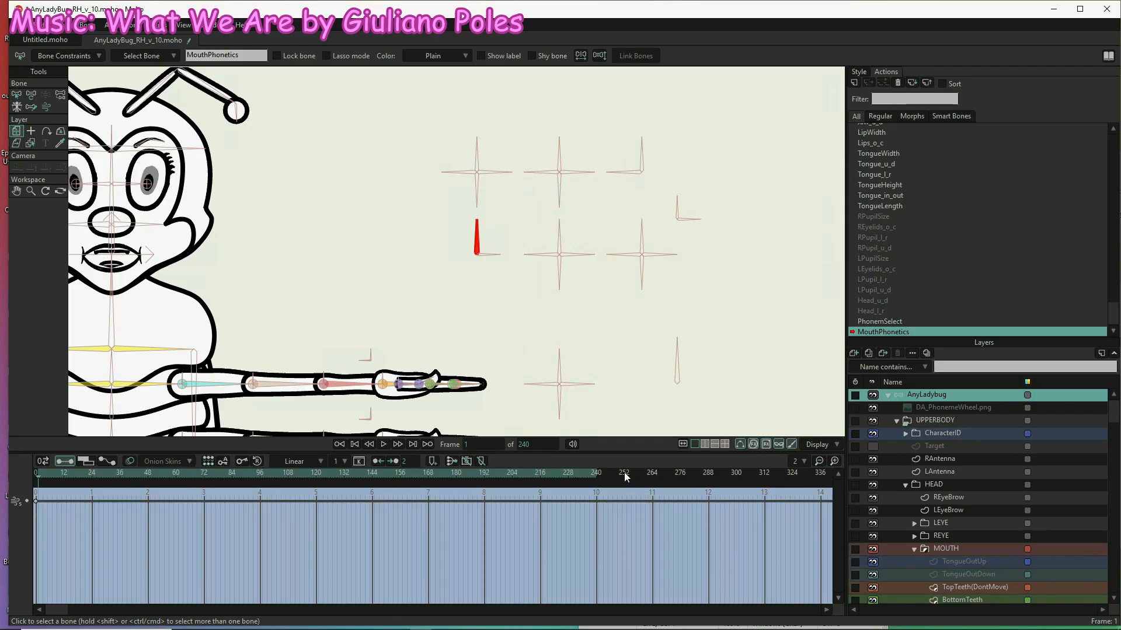
- Go to frame 48 of the MouthPhonetics action and rotate the MouthPhonetics bone nearly a full clockwise turn to about -265°
{"action": "left_click", "coordinate": [147, 473]}
{"action": "left_click", "coordinate": [31, 95]}
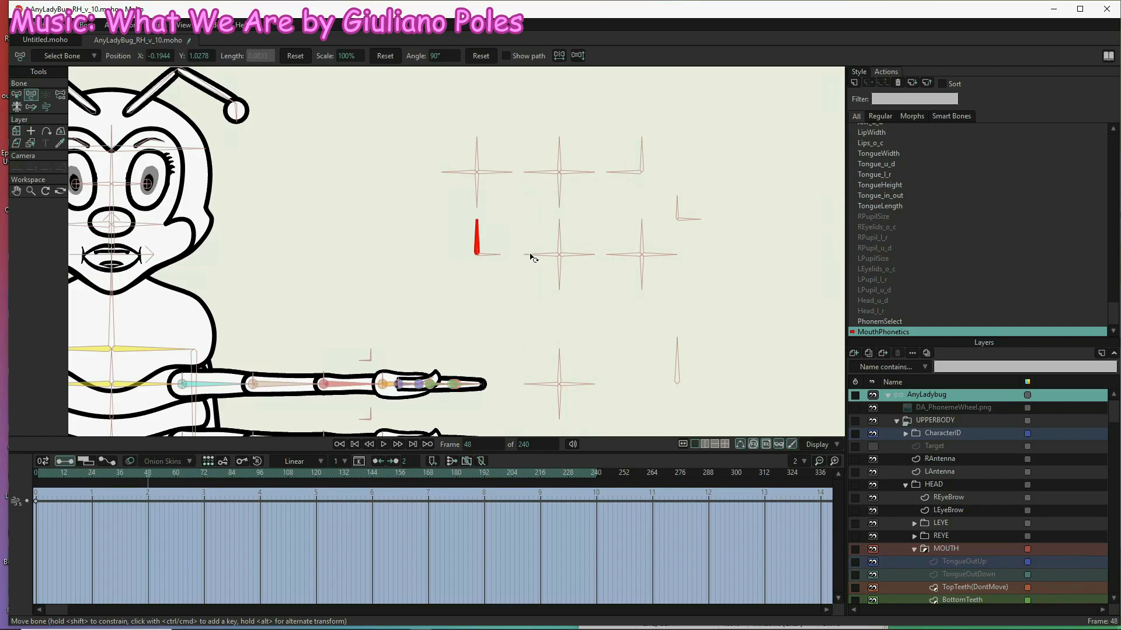
{"action": "left_click_drag", "start_coordinate": [538, 289], "coordinate": [577, 158]}
{"action": "scroll", "coordinate": [463, 177], "scroll_direction": "up", "scroll_amount": 3}
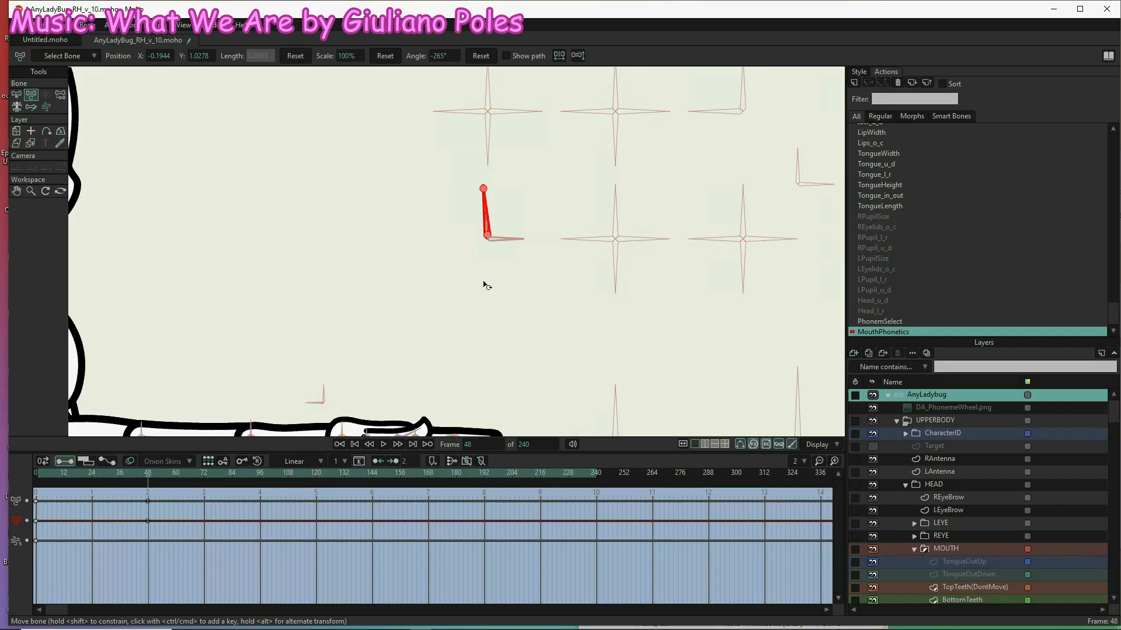
{"action": "scroll", "coordinate": [481, 284], "scroll_direction": "down", "scroll_amount": 2}
{"action": "scroll", "coordinate": [481, 283], "scroll_direction": "down", "scroll_amount": 1}
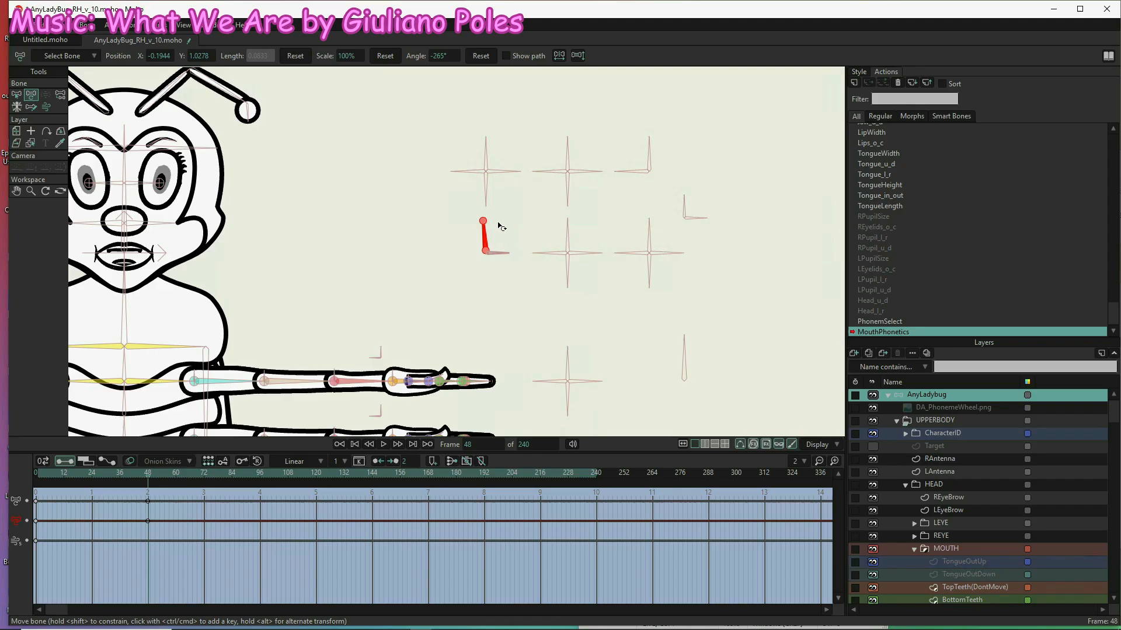
- Rotate the PhonemSelect bone to about 7° to show the phoneme wheel as a reference for the mouth shapes
{"action": "left_click", "coordinate": [505, 257]}
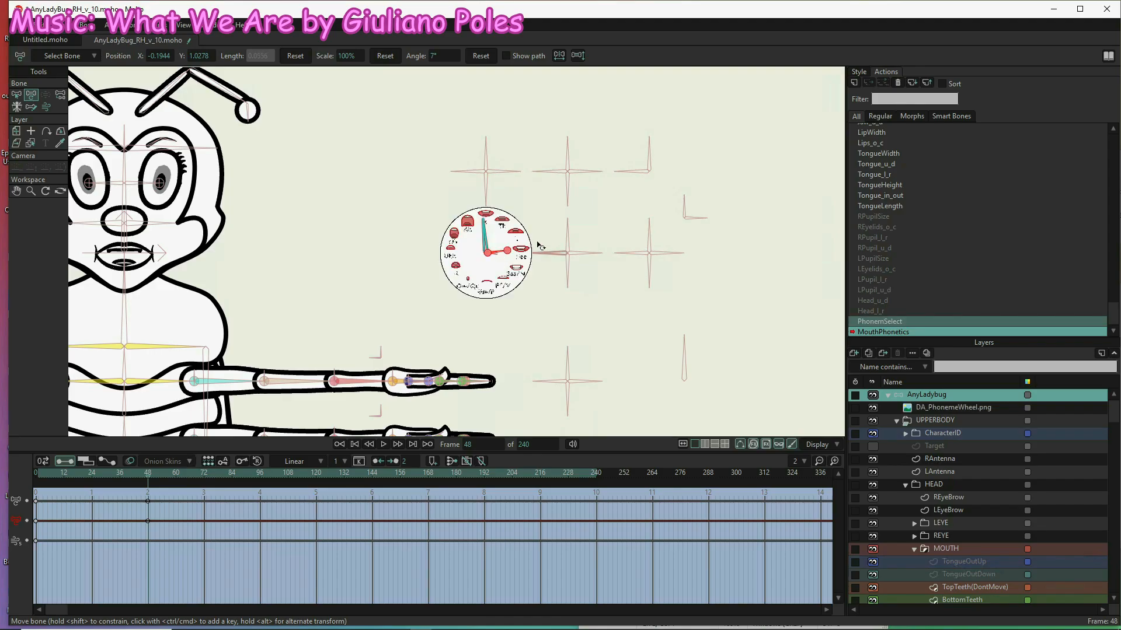
{"action": "scroll", "coordinate": [489, 218], "scroll_direction": "up", "scroll_amount": 4}
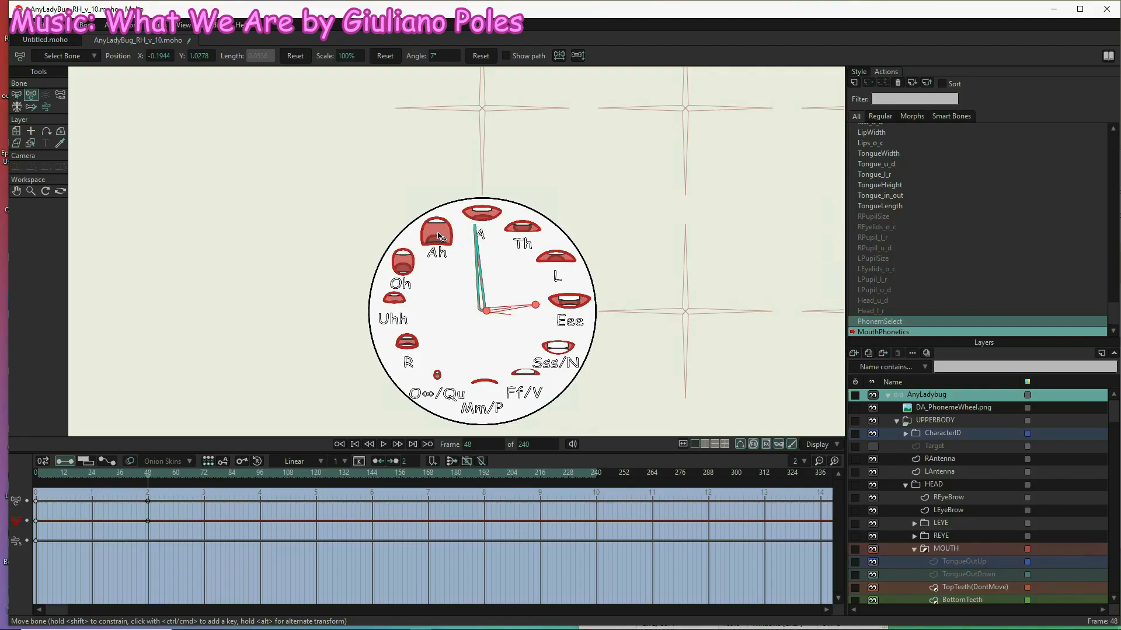
{"action": "left_click_drag", "start_coordinate": [279, 329], "coordinate": [527, 338]}
{"action": "scroll", "coordinate": [527, 338], "scroll_direction": "down", "scroll_amount": 6}
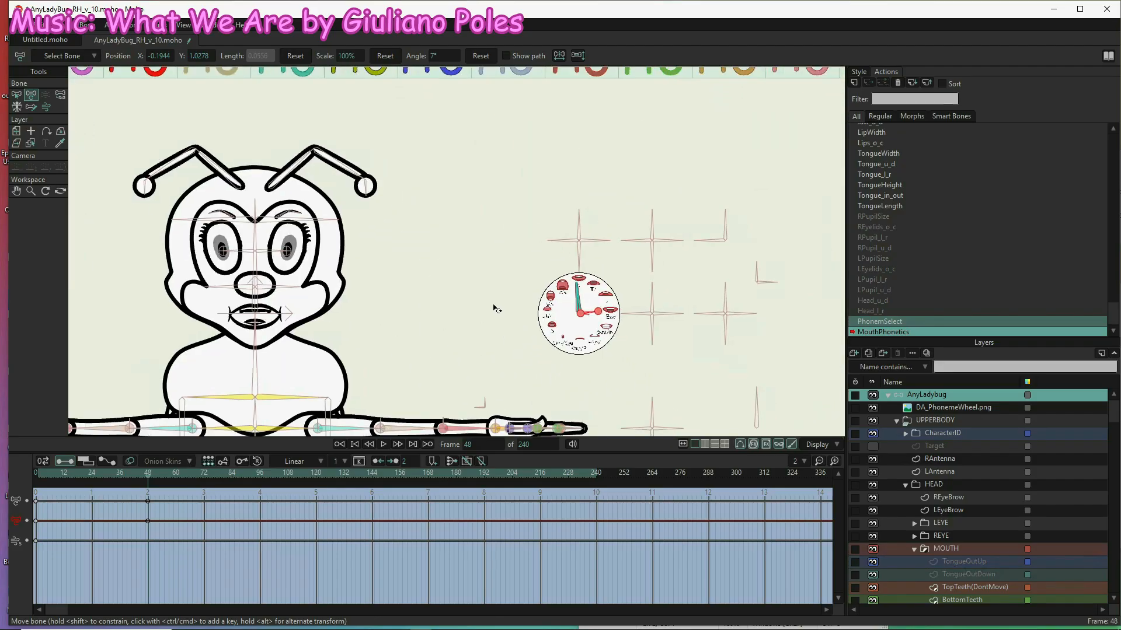
{"action": "scroll", "coordinate": [494, 307], "scroll_direction": "up", "scroll_amount": 3}
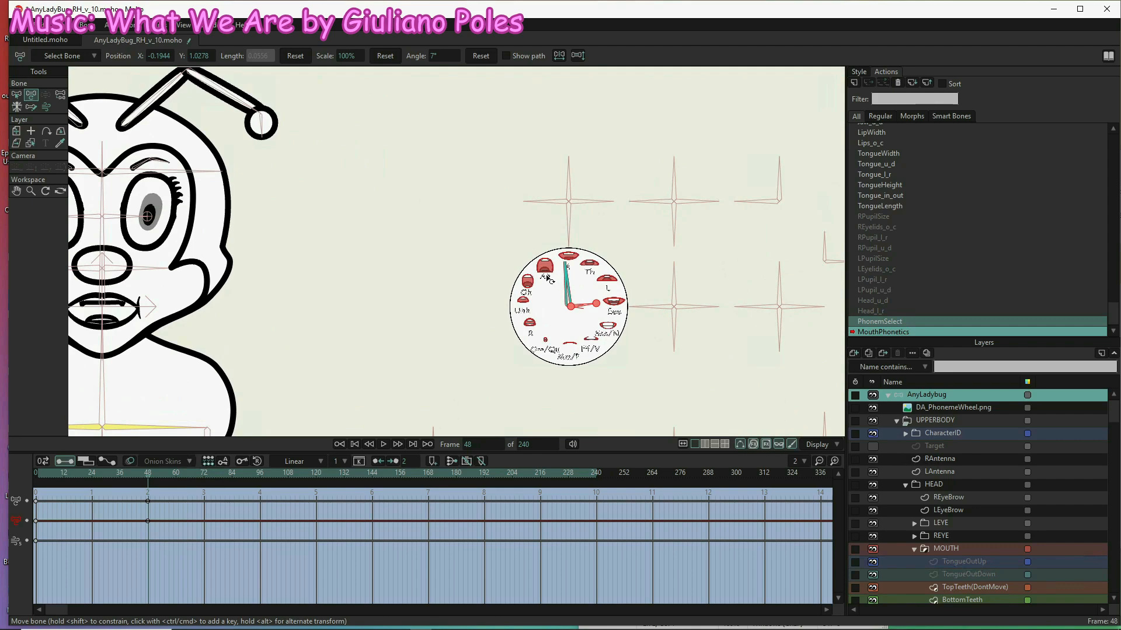
{"action": "left_click_drag", "start_coordinate": [453, 358], "coordinate": [471, 342]}
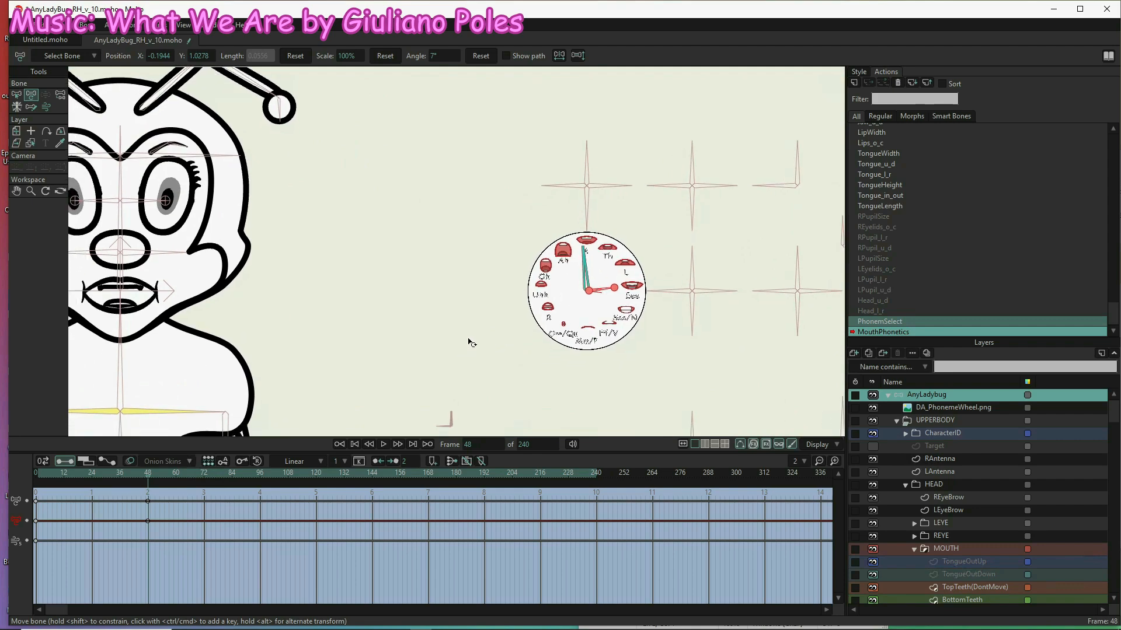
{"action": "left_click_drag", "start_coordinate": [803, 350], "coordinate": [779, 343]}
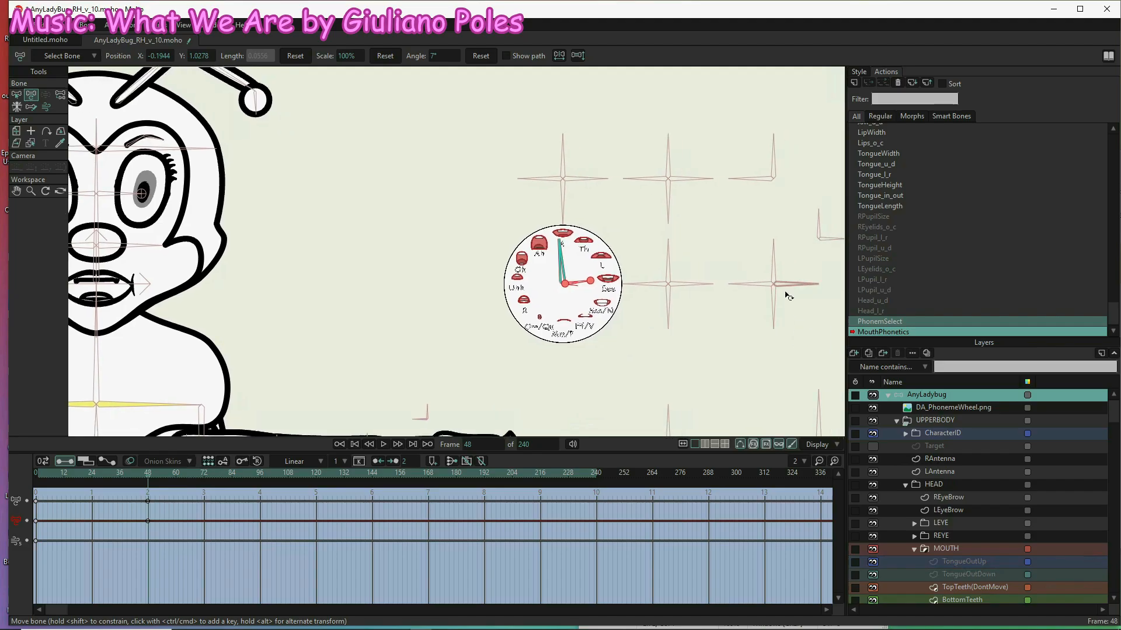
- Pose the A mouth shape on frame 48 by rotating Lips_o_c down to open the lips and LipWidth to about 86.3°
{"action": "left_click_drag", "start_coordinate": [817, 284], "coordinate": [774, 327]}
{"action": "left_click", "coordinate": [699, 283]}
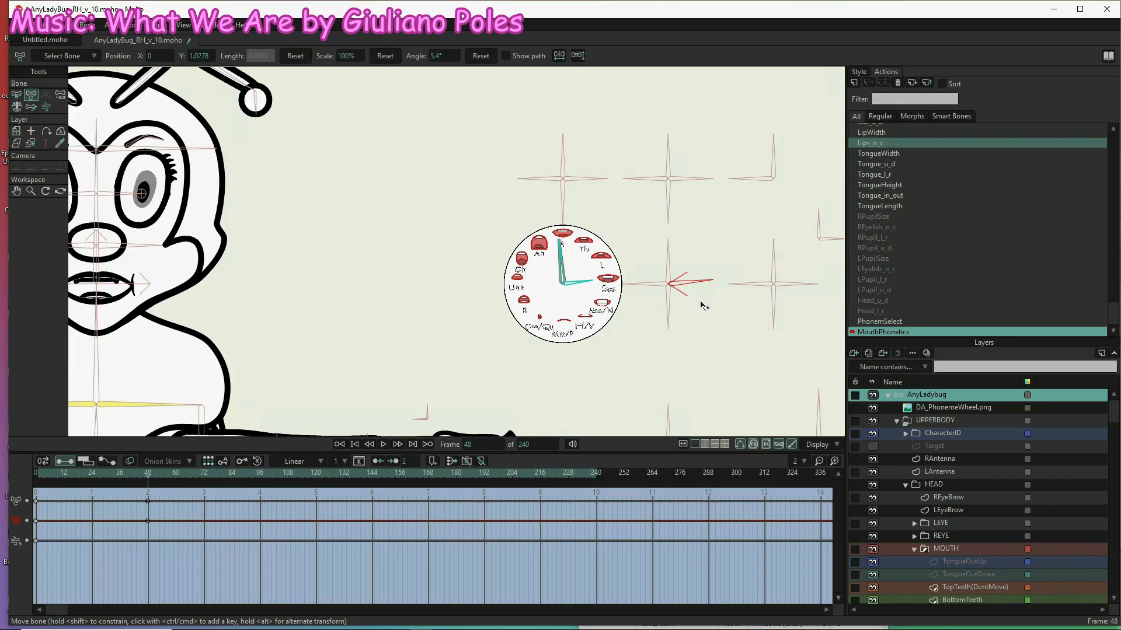
{"action": "left_click_drag", "start_coordinate": [703, 305], "coordinate": [704, 304]}
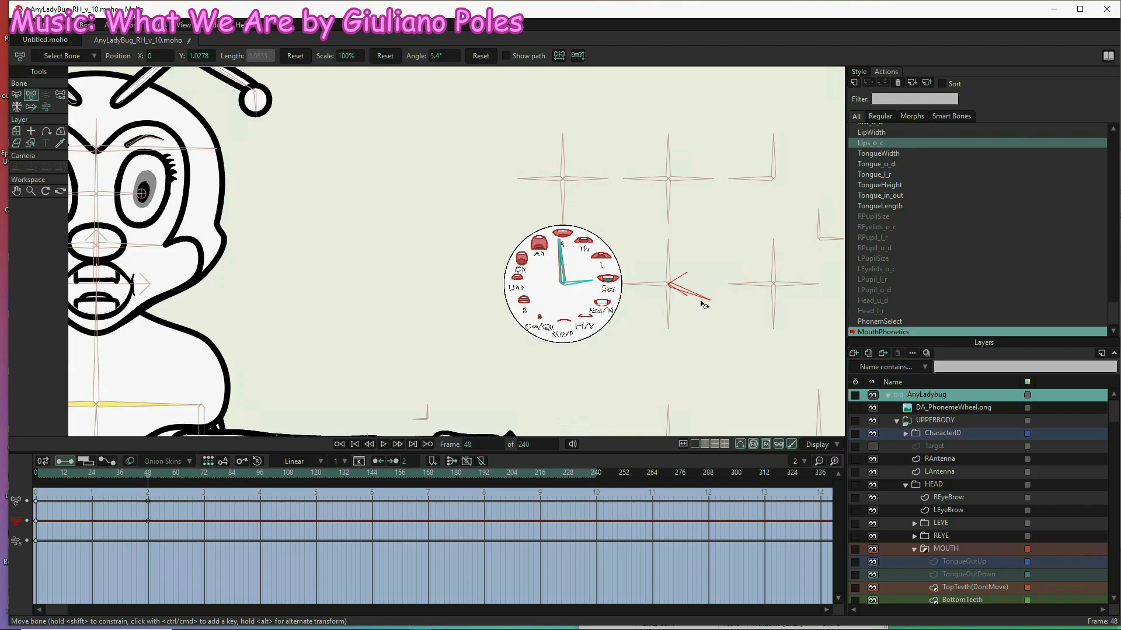
{"action": "left_click", "coordinate": [670, 244]}
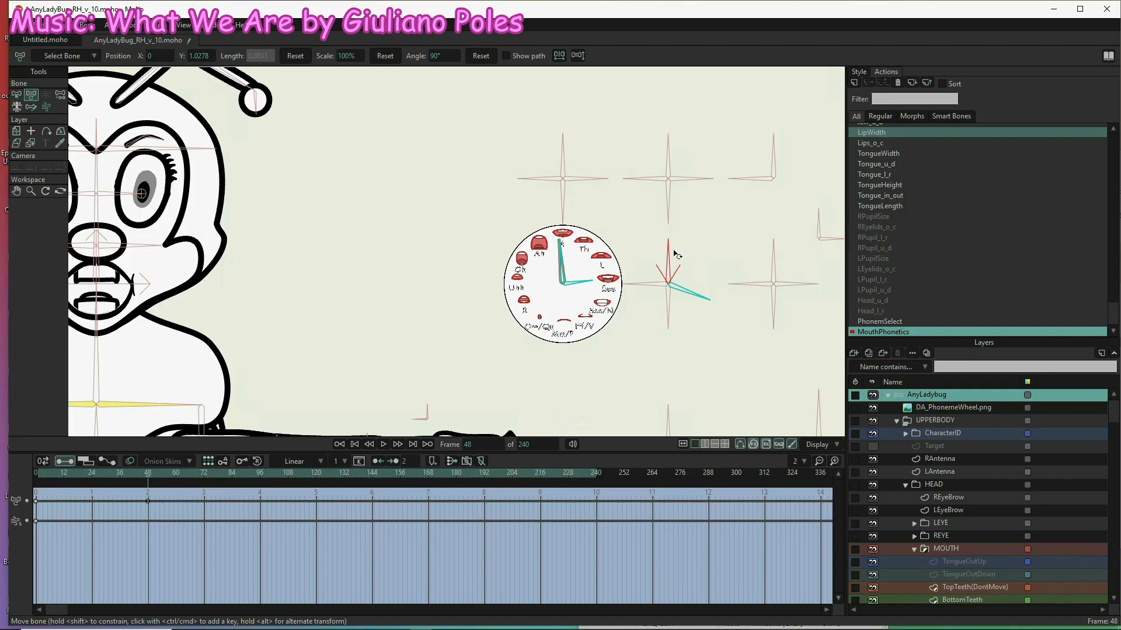
{"action": "left_click", "coordinate": [675, 249], "text": "ctrl"}
{"action": "left_click_drag", "start_coordinate": [675, 252], "coordinate": [675, 250]}
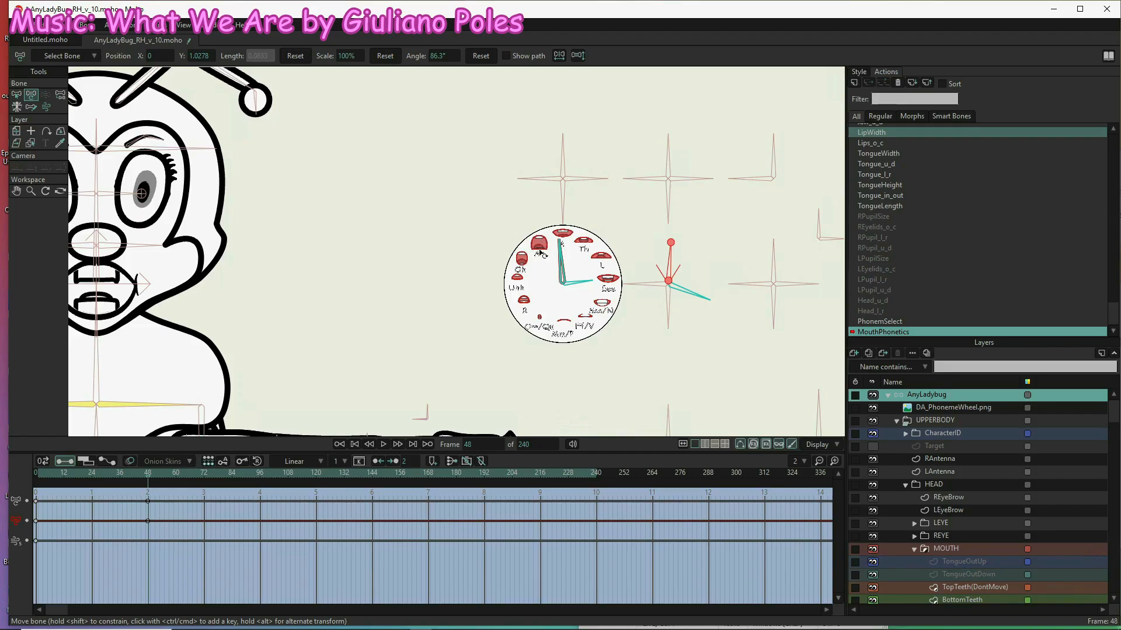
- On frame 48, rotate the lip cross's downward-pointing bone to about 255.2° and its left-pointing bone to about 201.5°
{"action": "left_click", "coordinate": [666, 337]}
{"action": "left_click_drag", "start_coordinate": [664, 337], "coordinate": [647, 336]}
{"action": "scroll", "coordinate": [645, 330], "scroll_direction": "down", "scroll_amount": 1}
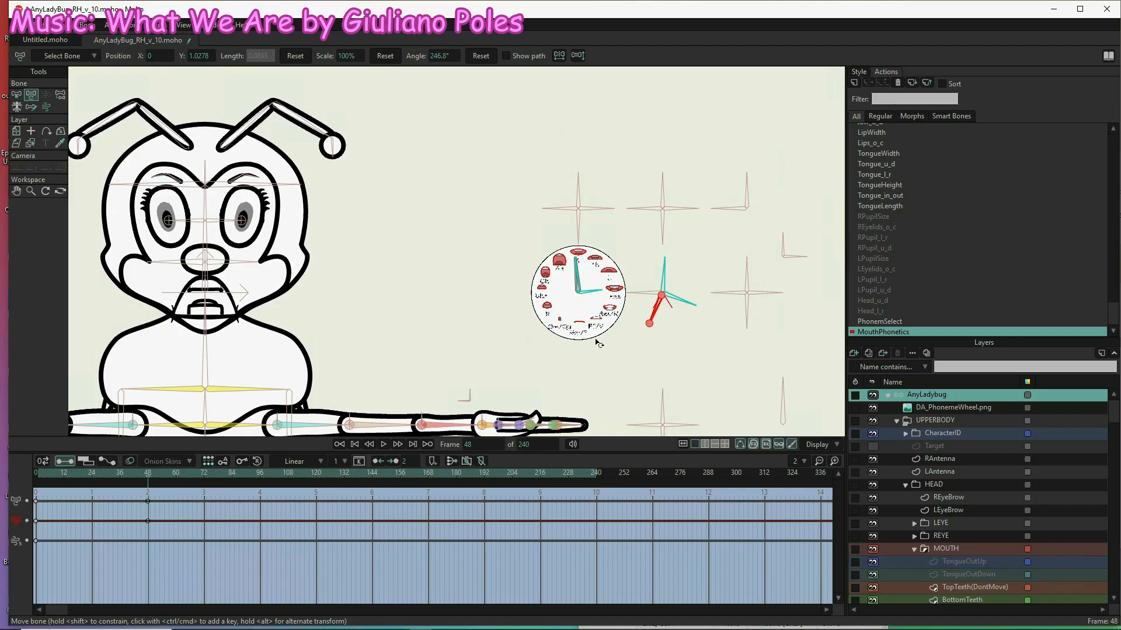
{"action": "scroll", "coordinate": [612, 327], "scroll_direction": "up", "scroll_amount": 1}
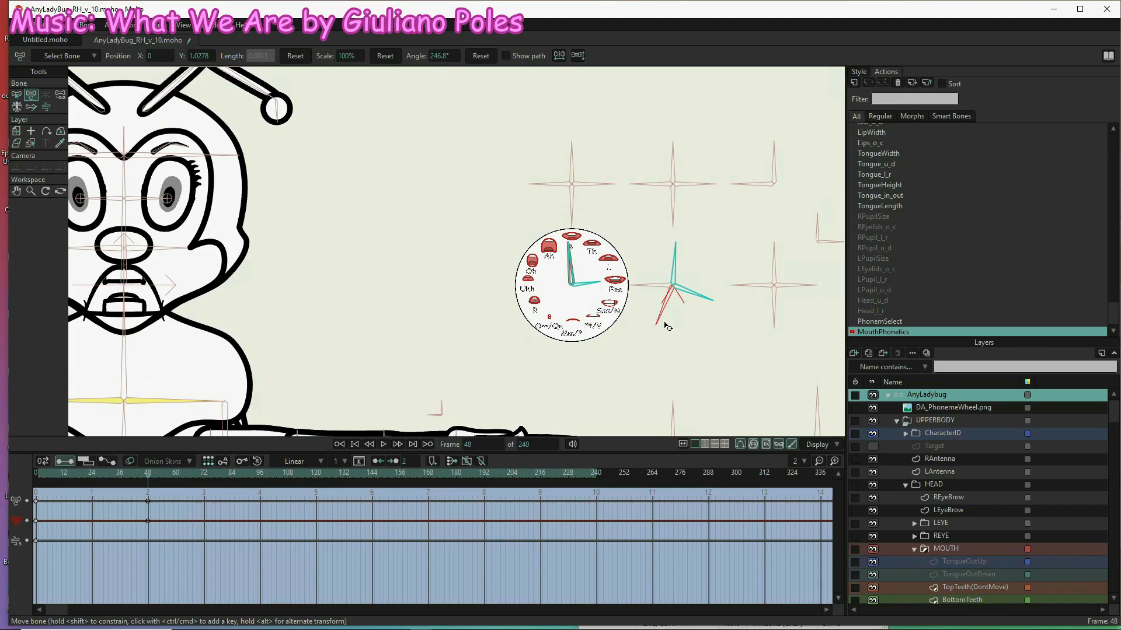
{"action": "left_click_drag", "start_coordinate": [666, 324], "coordinate": [667, 325]}
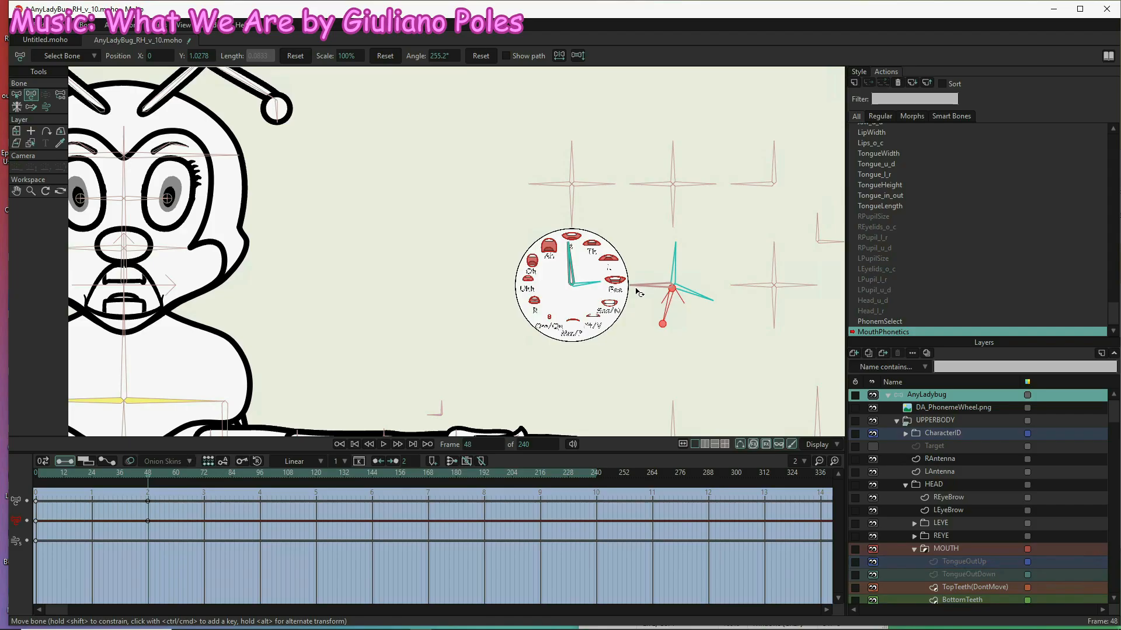
{"action": "left_click", "coordinate": [638, 294]}
{"action": "left_click_drag", "start_coordinate": [640, 304], "coordinate": [624, 304]}
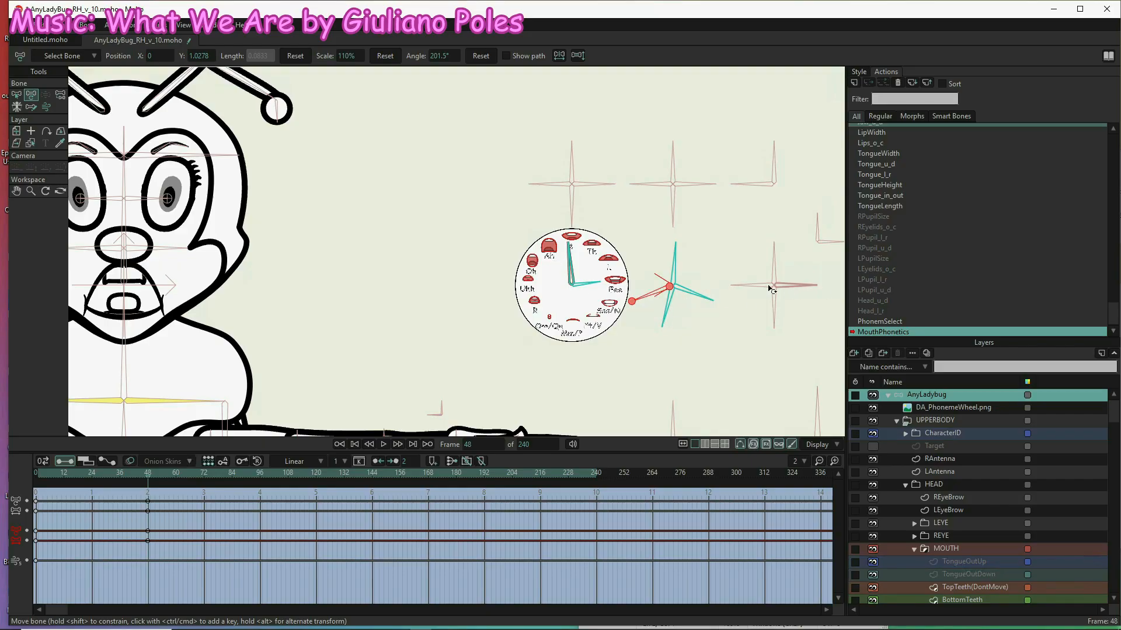
- Pose the tongue on frame 48 by rotating Tongue_u_d to about 189.8° and TongueWidth to about 284.8°
{"action": "left_click", "coordinate": [738, 296]}
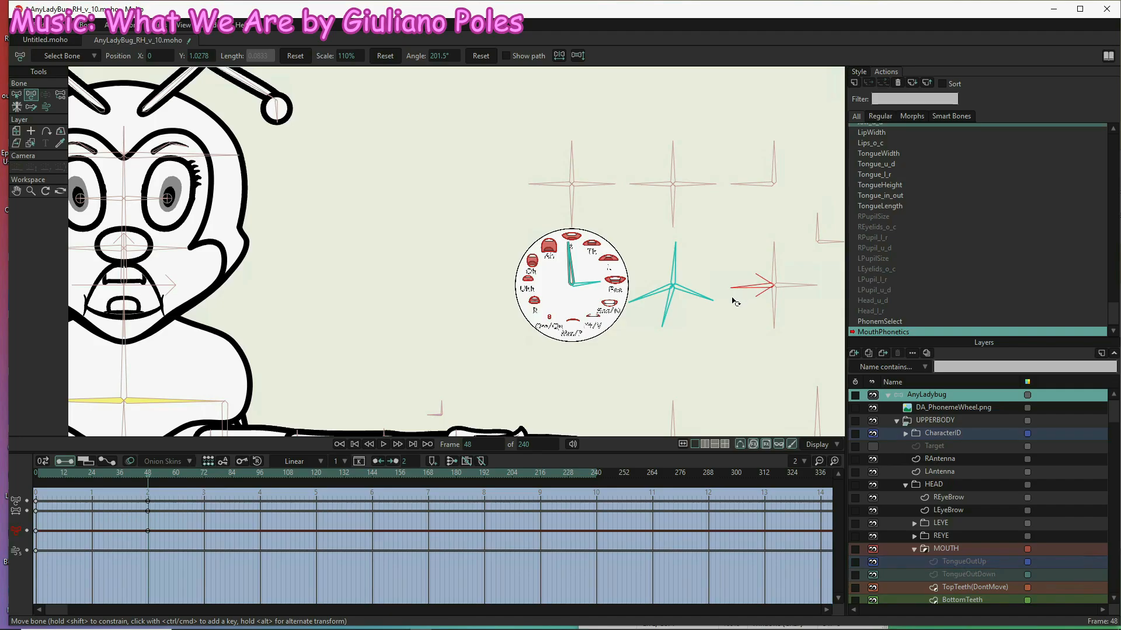
{"action": "left_click_drag", "start_coordinate": [732, 297], "coordinate": [734, 299]}
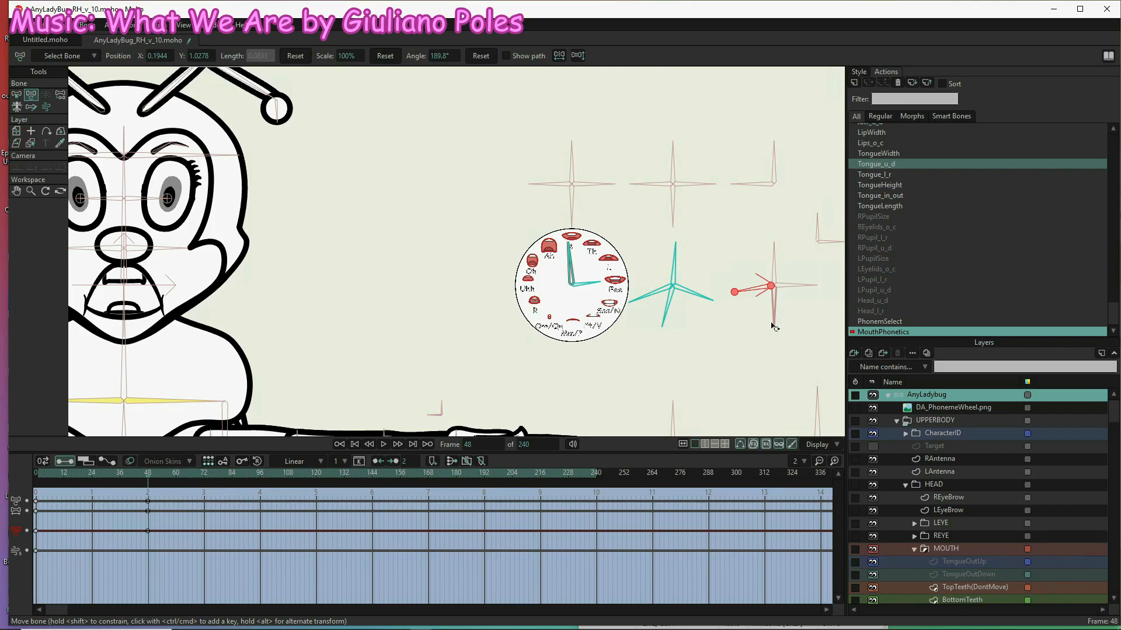
{"action": "left_click", "coordinate": [765, 324]}
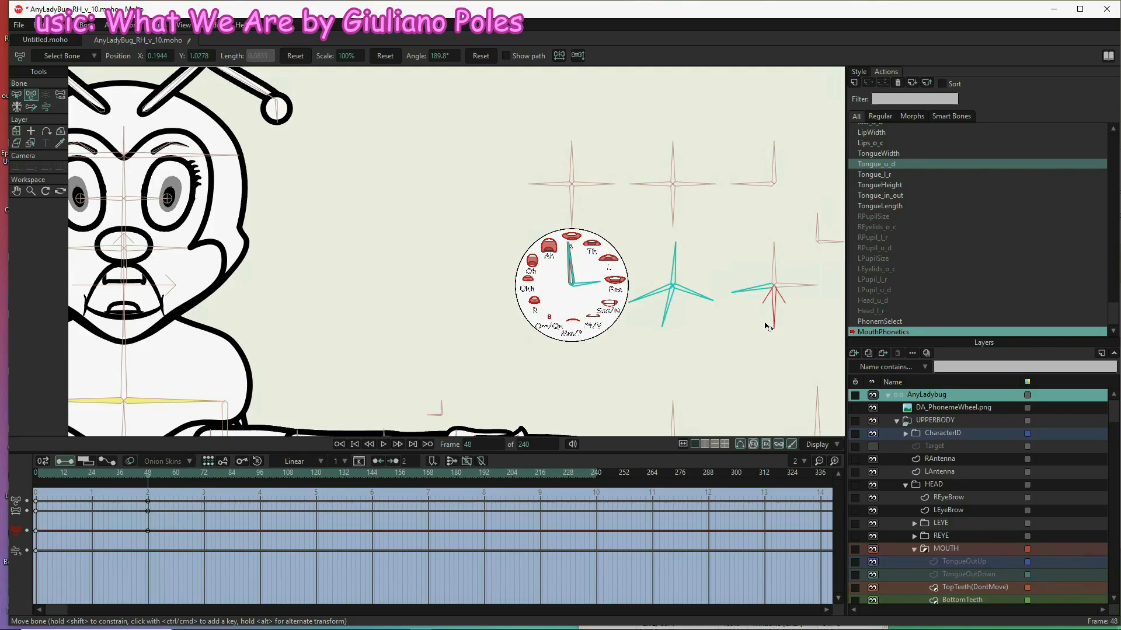
{"action": "left_click_drag", "start_coordinate": [762, 325], "coordinate": [786, 331]}
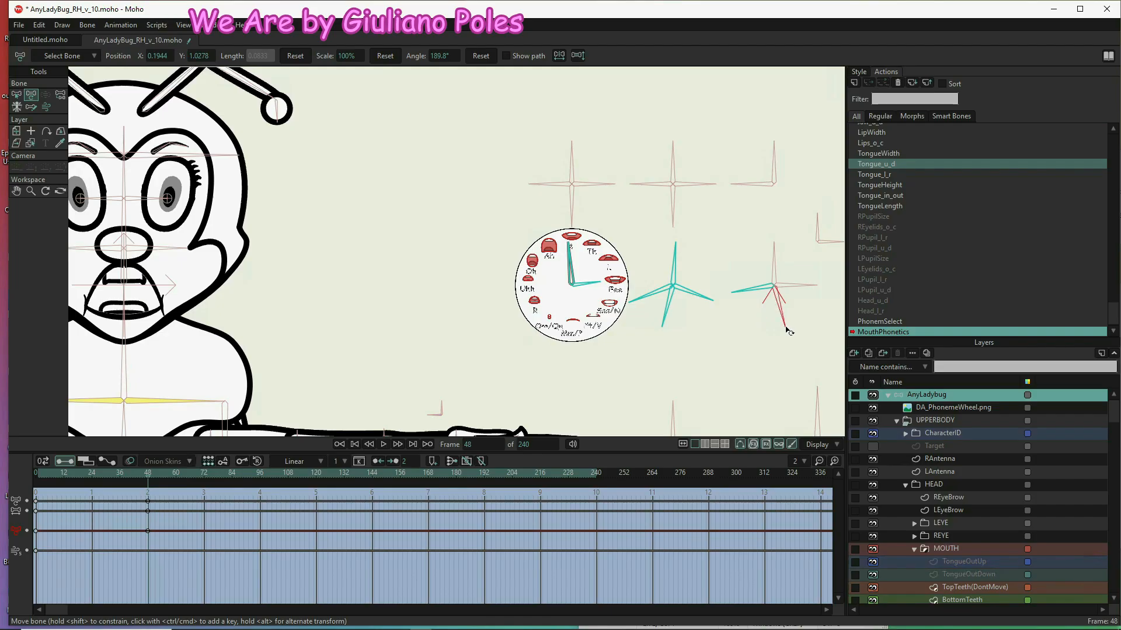
{"action": "left_click_drag", "start_coordinate": [782, 327], "coordinate": [781, 325]}
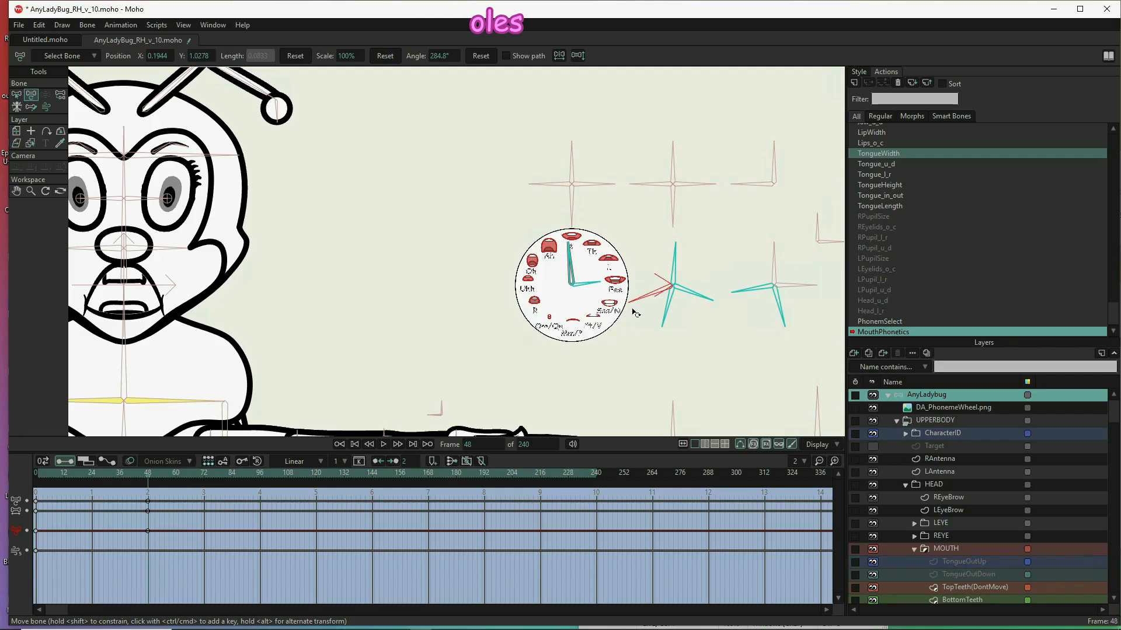
- Refine the frame 48 mouth shape by rotating the lip cross's left-pointing bone to about 211.4° and LipWidth to about 89.9°
{"action": "left_click_drag", "start_coordinate": [632, 310], "coordinate": [634, 311]}
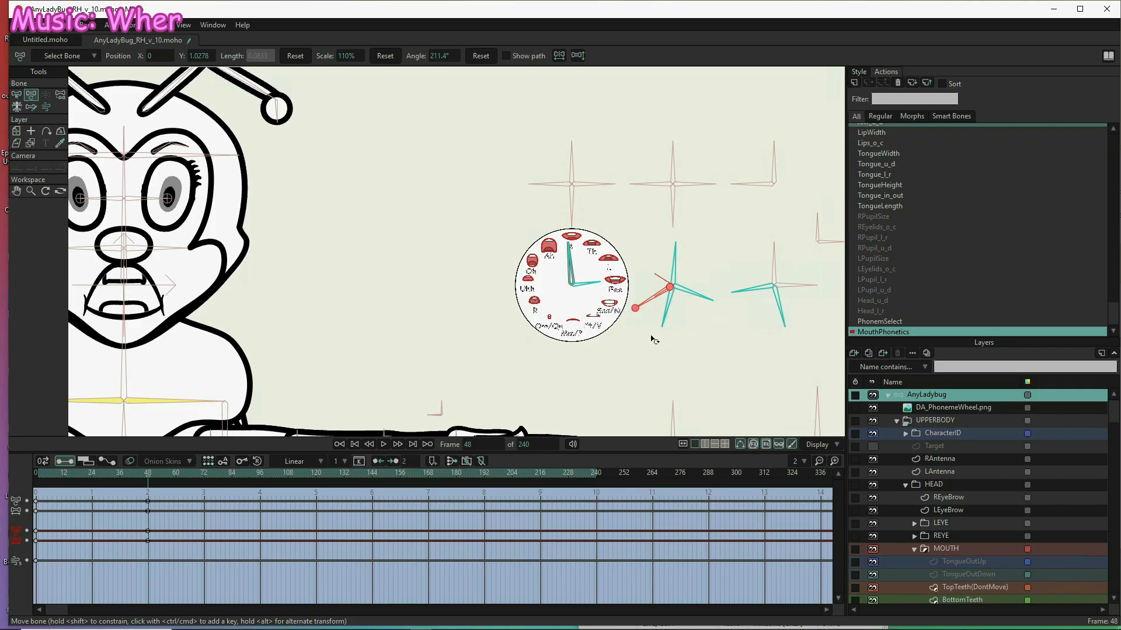
{"action": "left_click", "coordinate": [648, 338]}
{"action": "left_click_drag", "start_coordinate": [643, 342], "coordinate": [638, 340]}
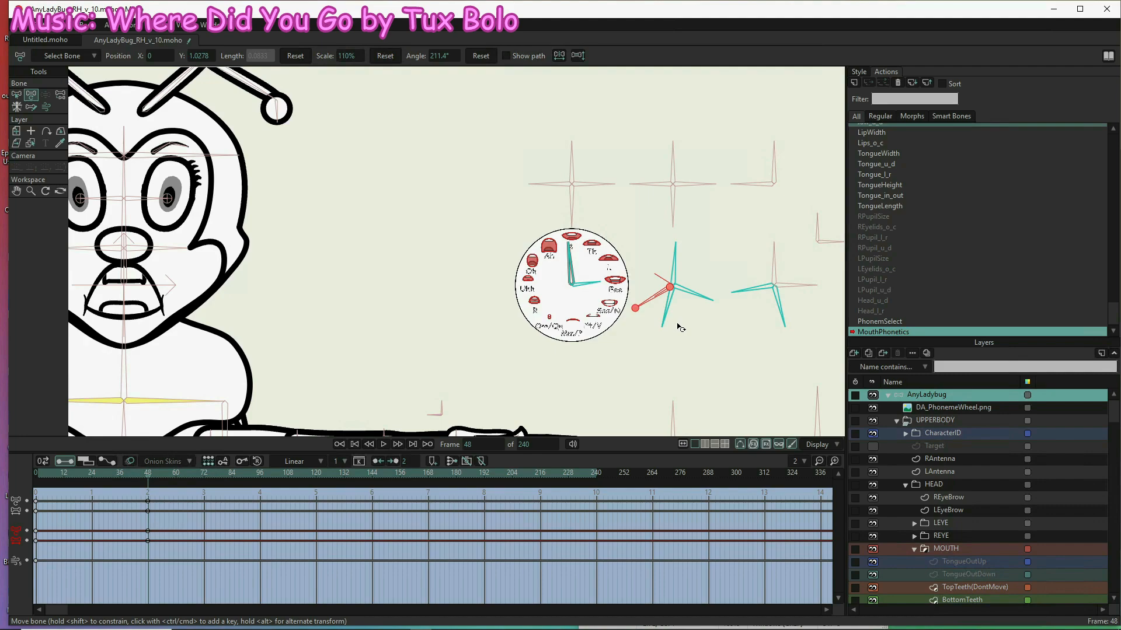
{"action": "left_click", "coordinate": [676, 248]}
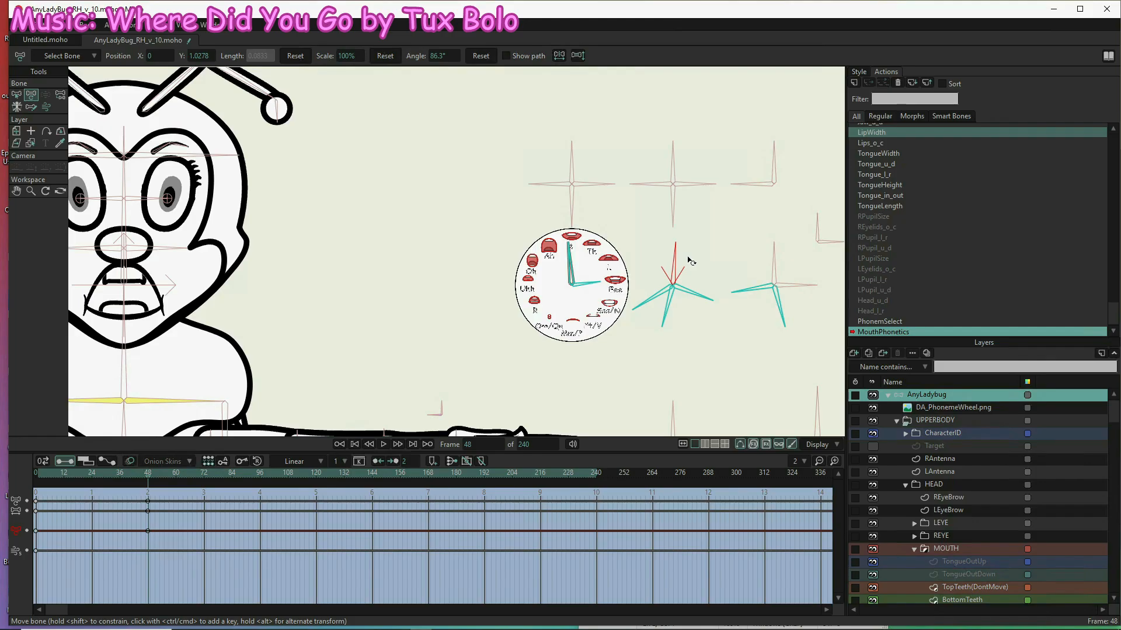
{"action": "left_click_drag", "start_coordinate": [684, 258], "coordinate": [688, 257]}
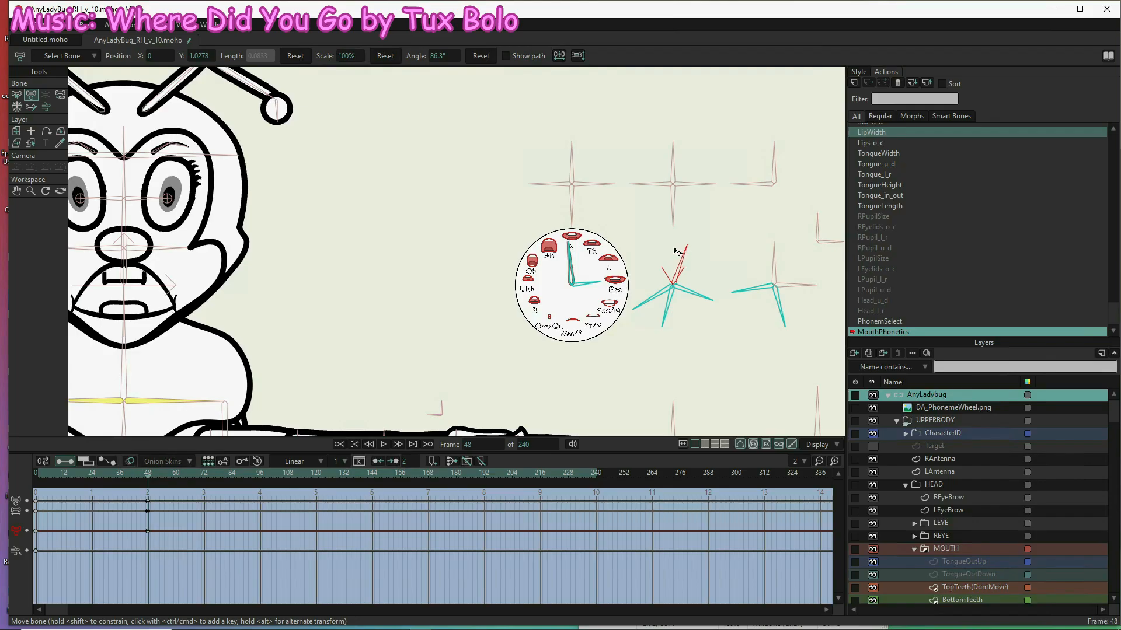
{"action": "mouse_move", "coordinate": [676, 251]}
{"action": "left_mouse_down"}
{"action": "mouse_move", "coordinate": [665, 245]}
{"action": "mouse_move", "coordinate": [682, 240]}
{"action": "left_mouse_up"}
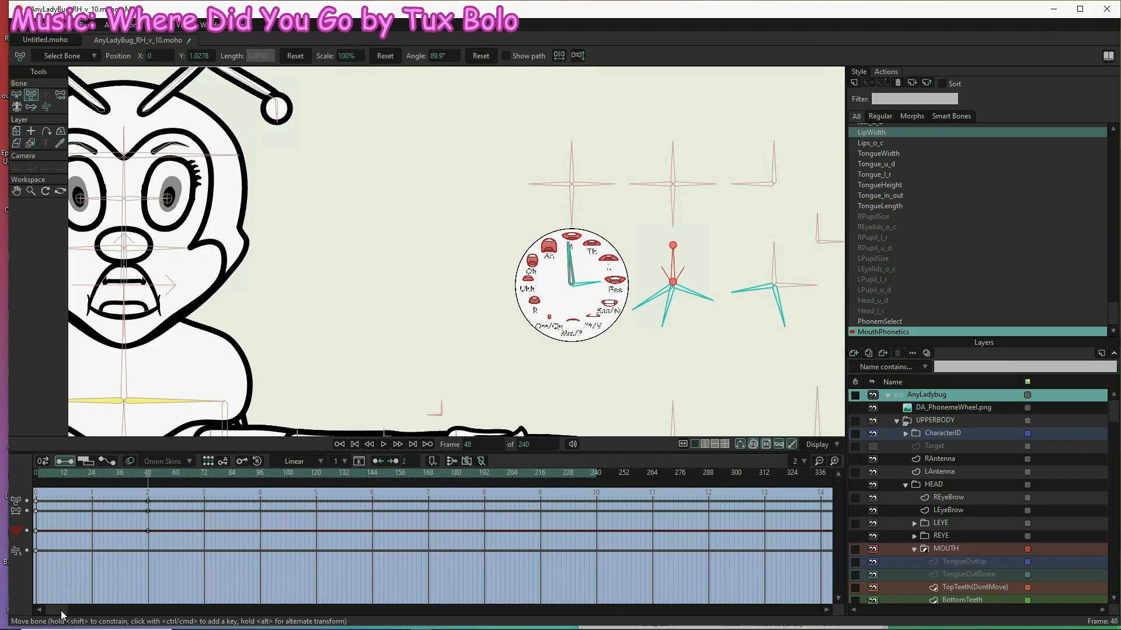
- Go to frame 38 for the Ah shape and rotate the lip cross's left-pointing bone to about 190.2°
{"action": "left_click", "coordinate": [141, 474]}
{"action": "left_click", "coordinate": [124, 475]}
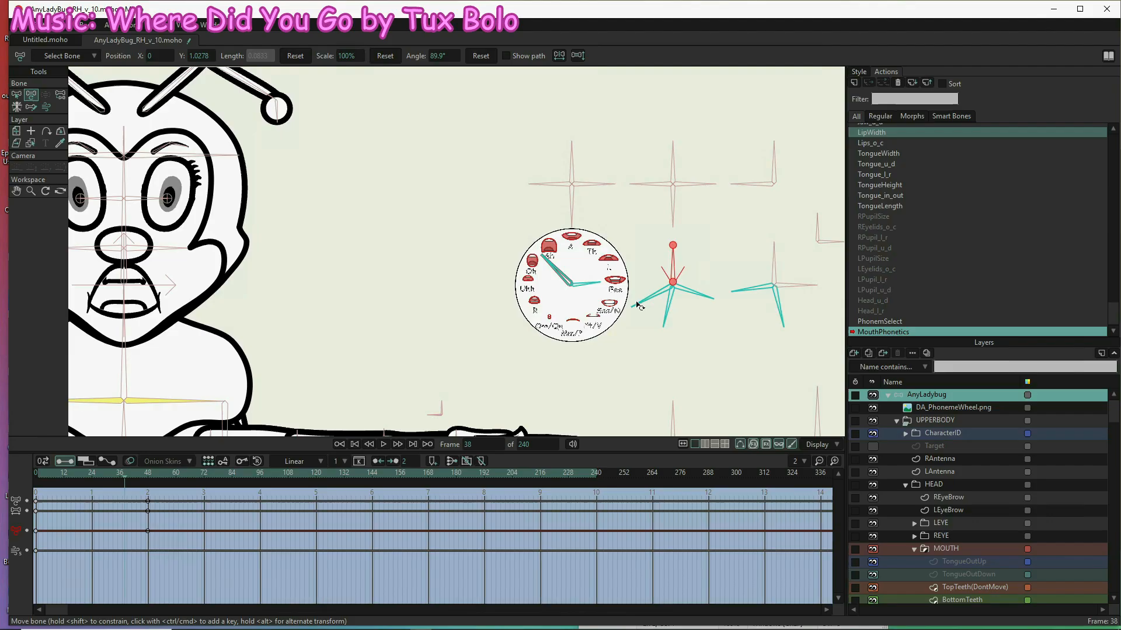
{"action": "left_click_drag", "start_coordinate": [639, 306], "coordinate": [635, 305]}
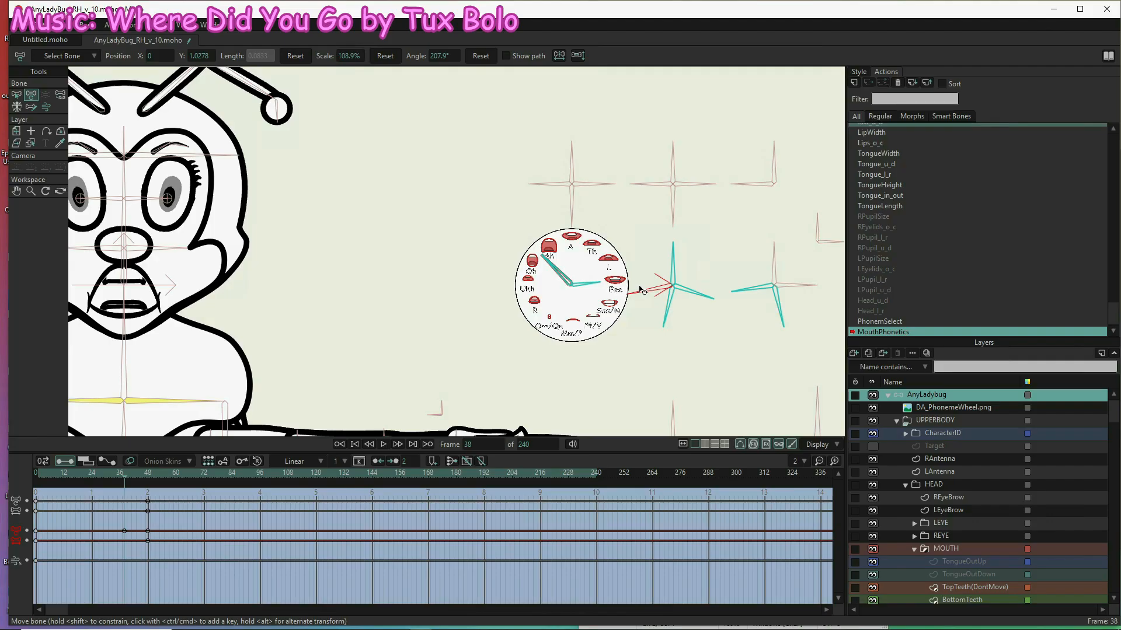
{"action": "left_click_drag", "start_coordinate": [641, 290], "coordinate": [664, 330]}
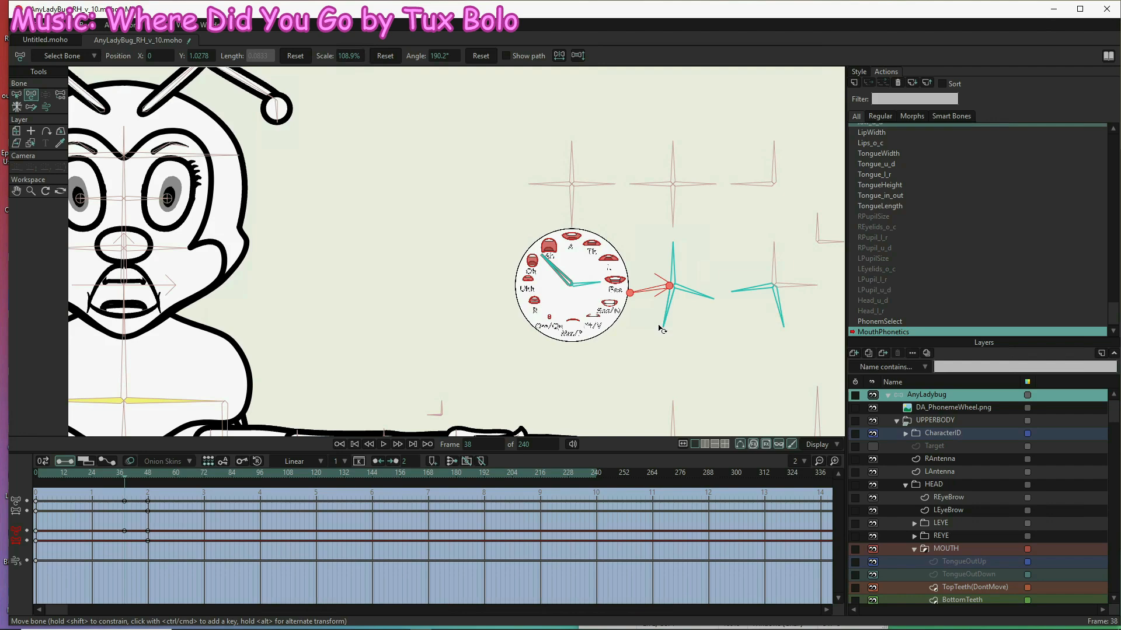
- On frame 38, rotate the lip cross's downward-pointing bone to about 268.5° and narrow the mouth with LipWidth at about 105.2°
{"action": "left_click", "coordinate": [670, 329]}
{"action": "left_click_drag", "start_coordinate": [668, 325], "coordinate": [673, 329]}
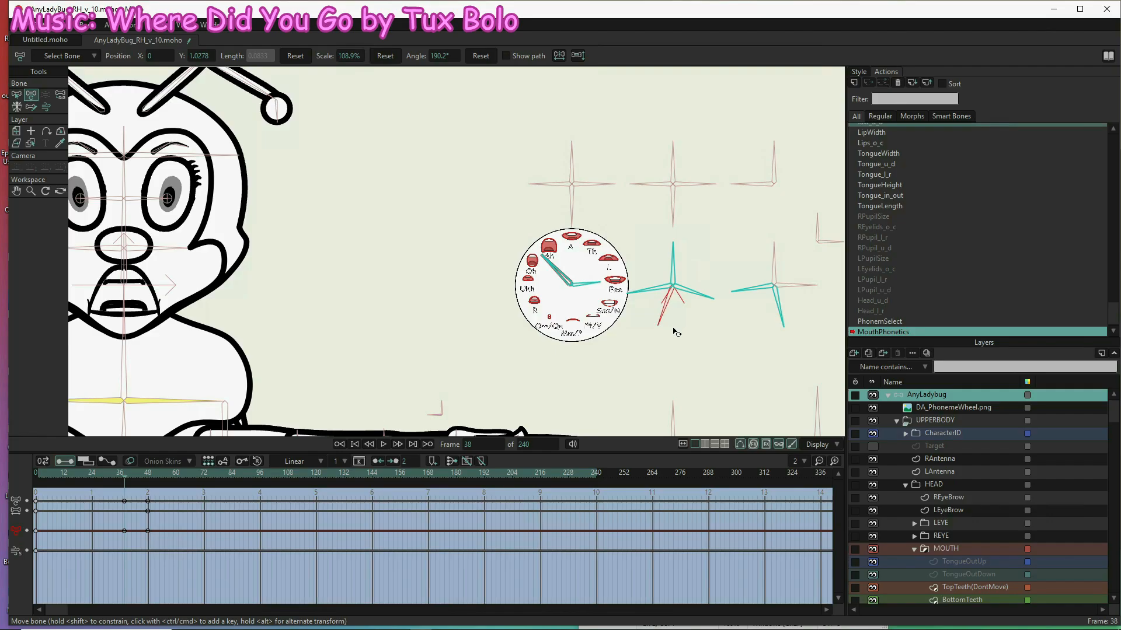
{"action": "left_click", "coordinate": [680, 334]}
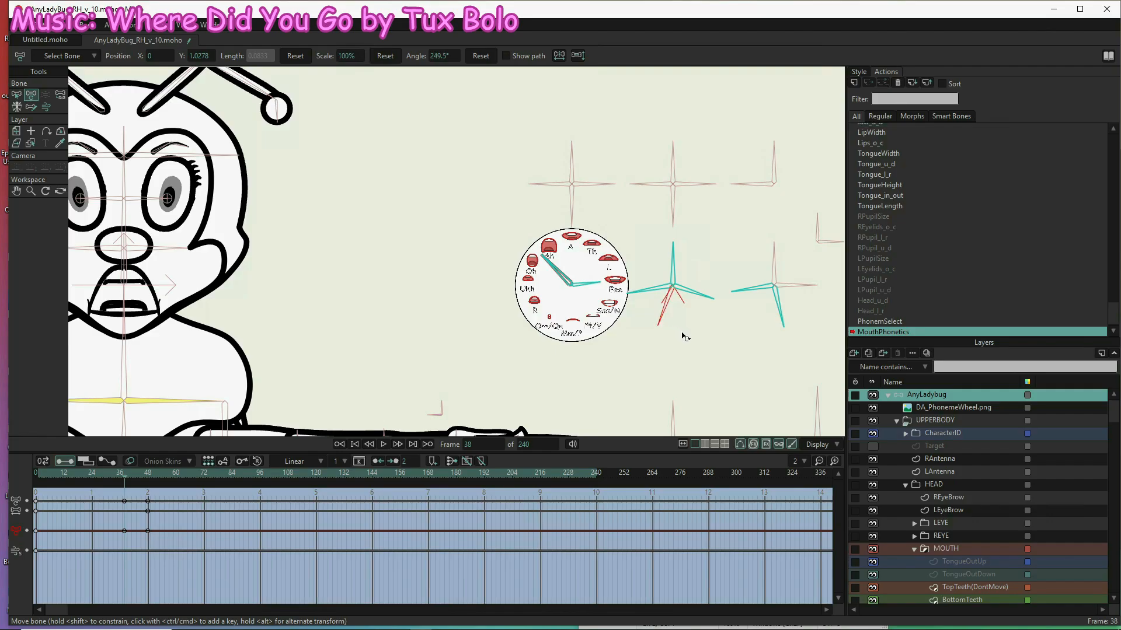
{"action": "left_click_drag", "start_coordinate": [663, 318], "coordinate": [679, 325]}
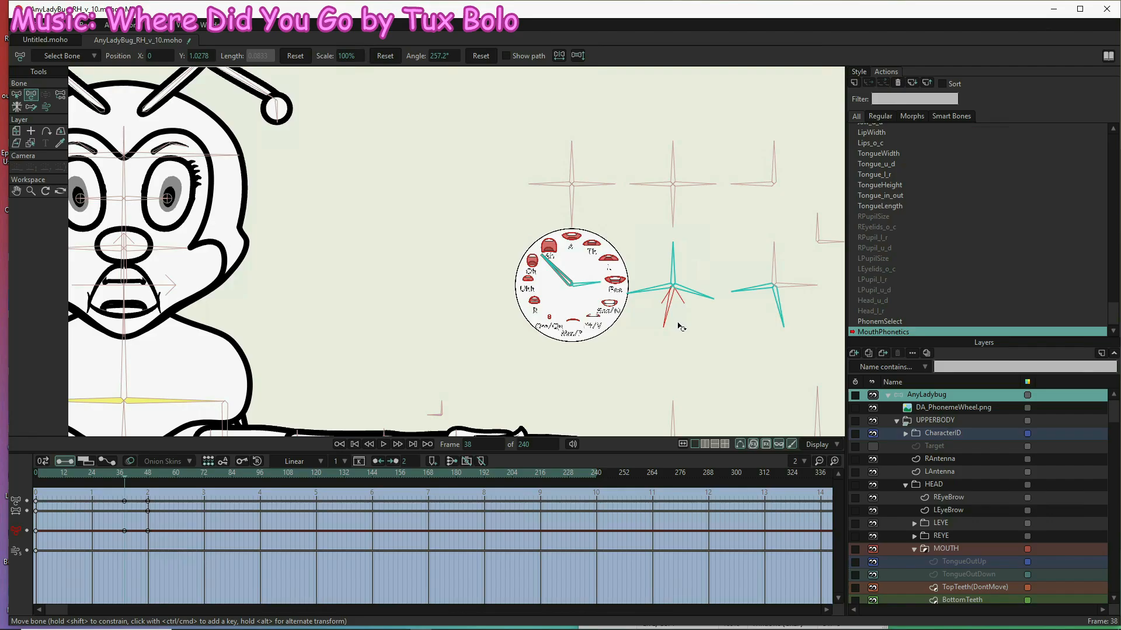
{"action": "mouse_move", "coordinate": [679, 325]}
{"action": "left_mouse_down"}
{"action": "mouse_move", "coordinate": [671, 316]}
{"action": "mouse_move", "coordinate": [680, 324]}
{"action": "left_mouse_up"}
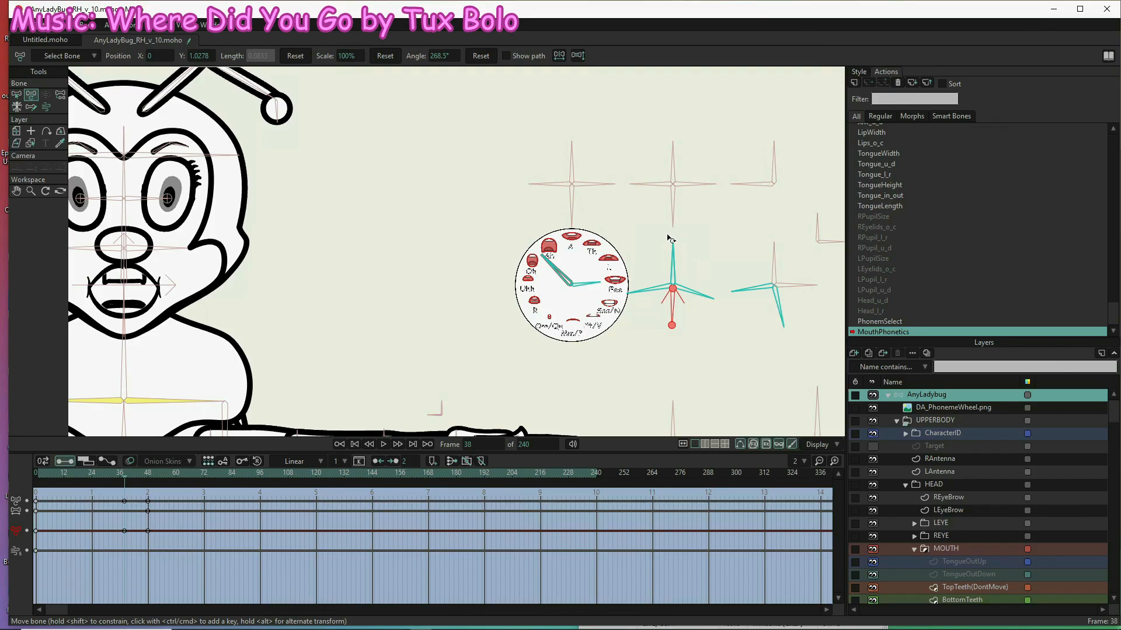
{"action": "left_click", "coordinate": [670, 238]}
{"action": "left_click_drag", "start_coordinate": [669, 236], "coordinate": [656, 234]}
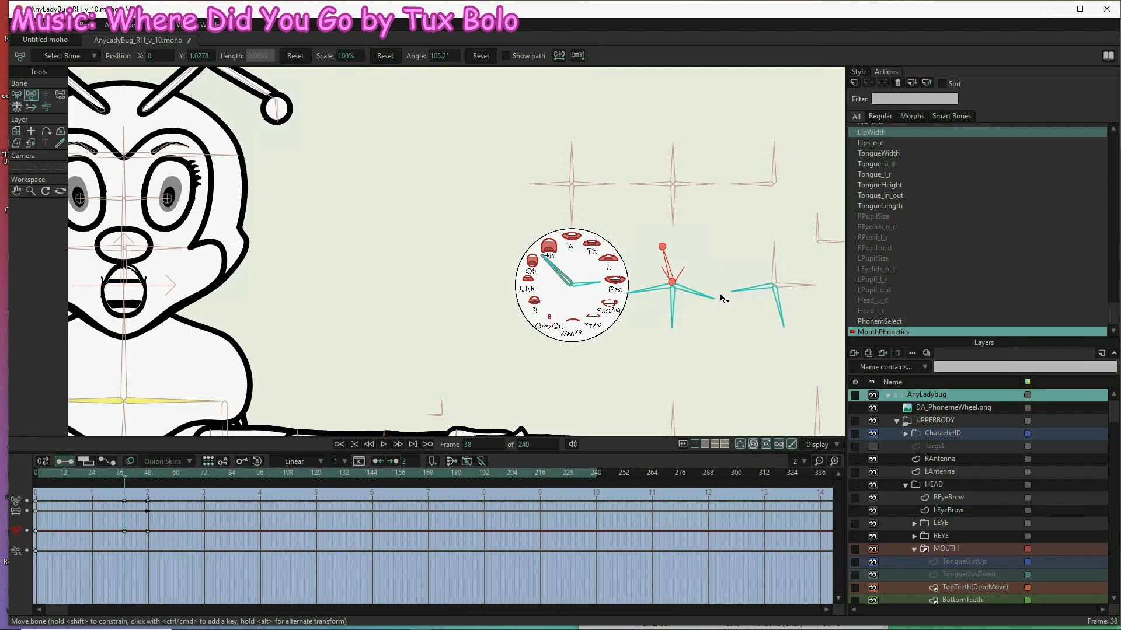
- On frame 38, rotate the Lips_o_c bone to about -7.9°
{"action": "left_click", "coordinate": [724, 298]}
{"action": "left_click_drag", "start_coordinate": [735, 291], "coordinate": [734, 290]}
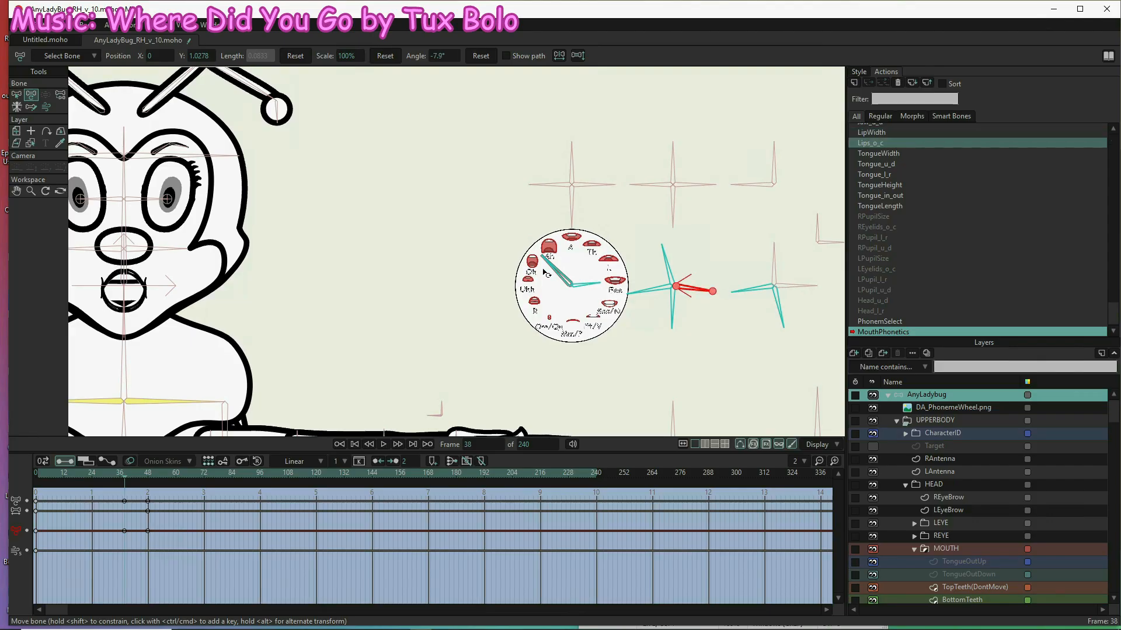
- Go to frame 35 for the Oh shape and rotate Lips_o_c to about -12.6°
{"action": "scroll", "coordinate": [553, 281], "scroll_direction": "up", "scroll_amount": 2}
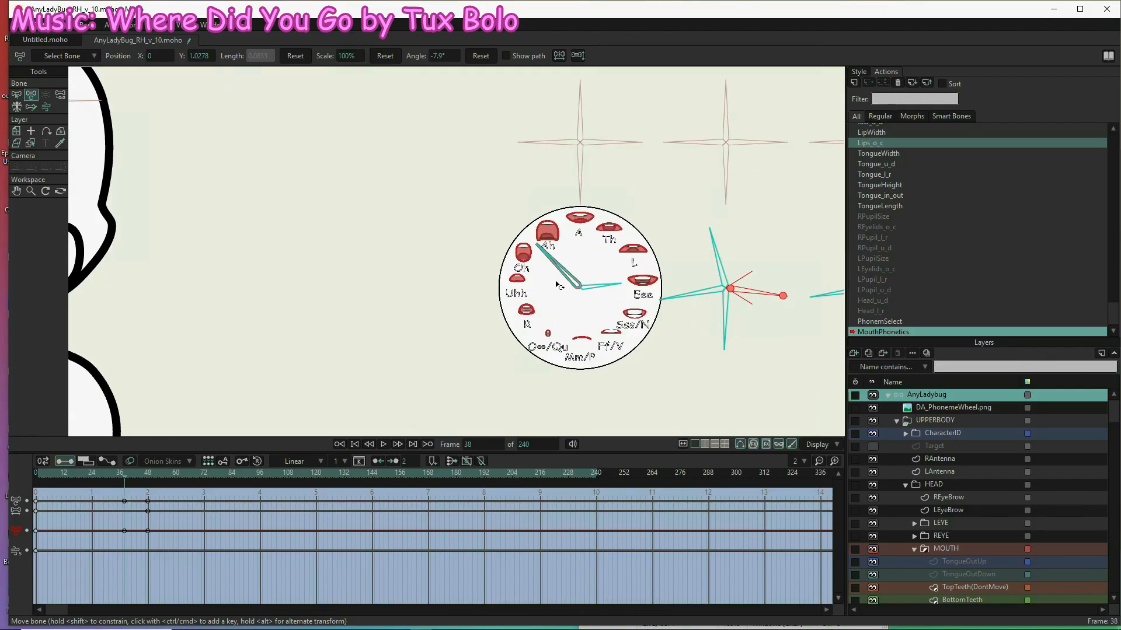
{"action": "left_click_drag", "start_coordinate": [556, 283], "coordinate": [688, 269]}
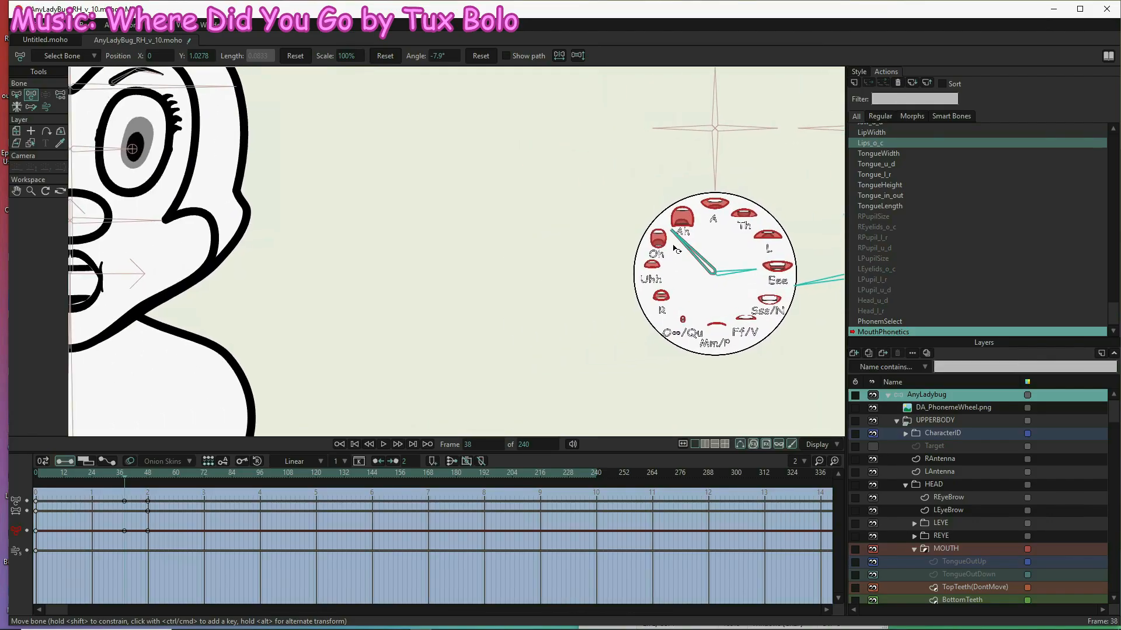
{"action": "left_click", "coordinate": [110, 478]}
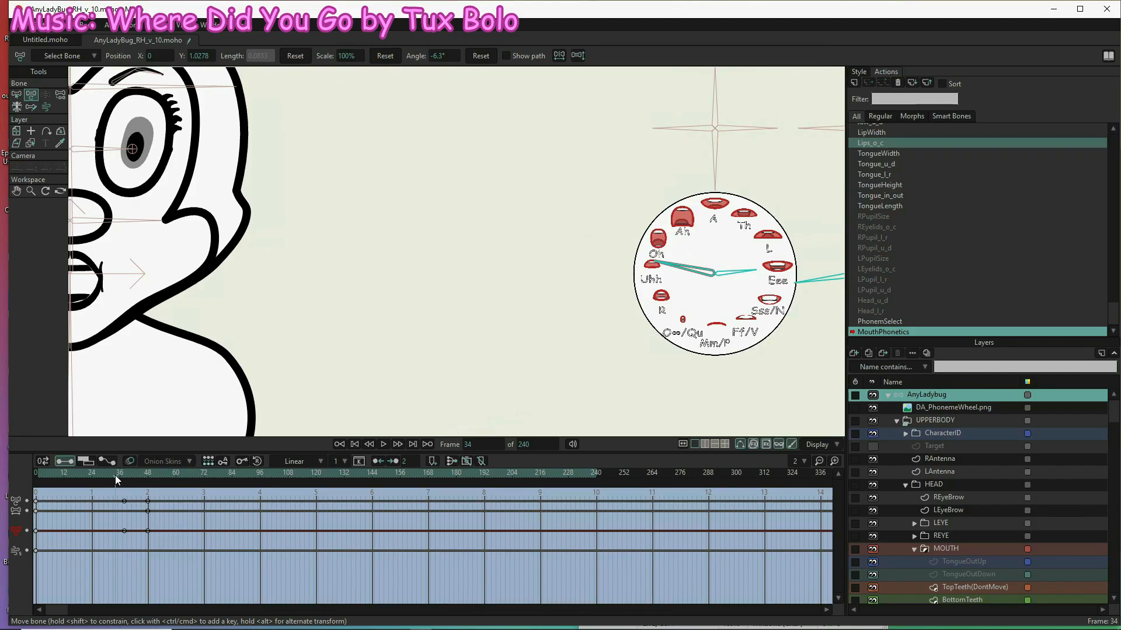
{"action": "left_click", "coordinate": [118, 479]}
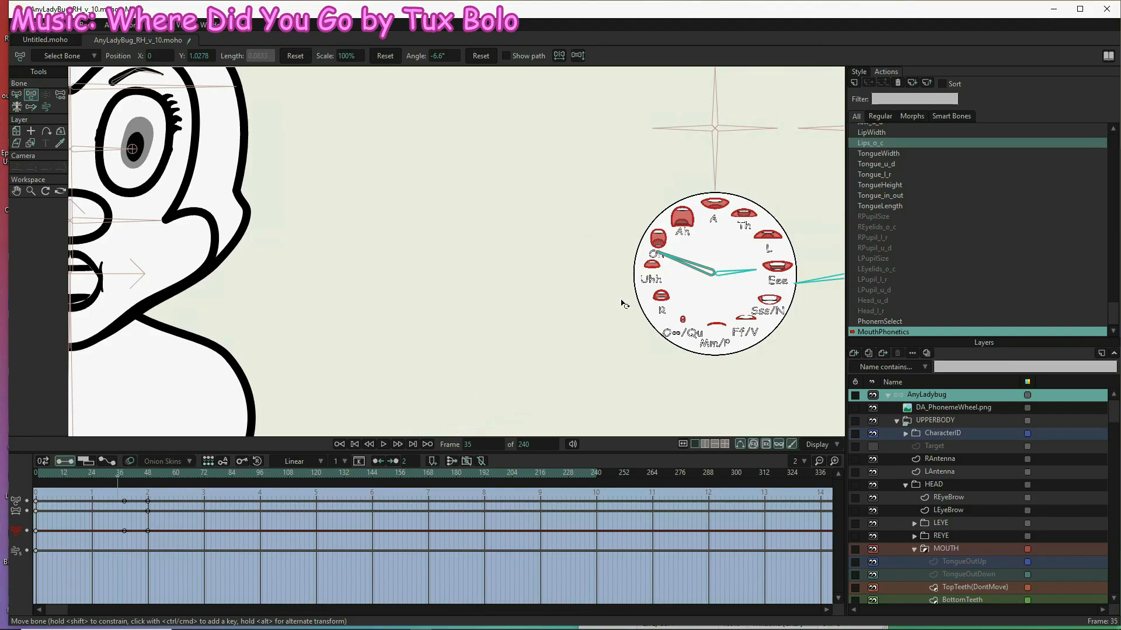
{"action": "left_click_drag", "start_coordinate": [444, 297], "coordinate": [325, 293]}
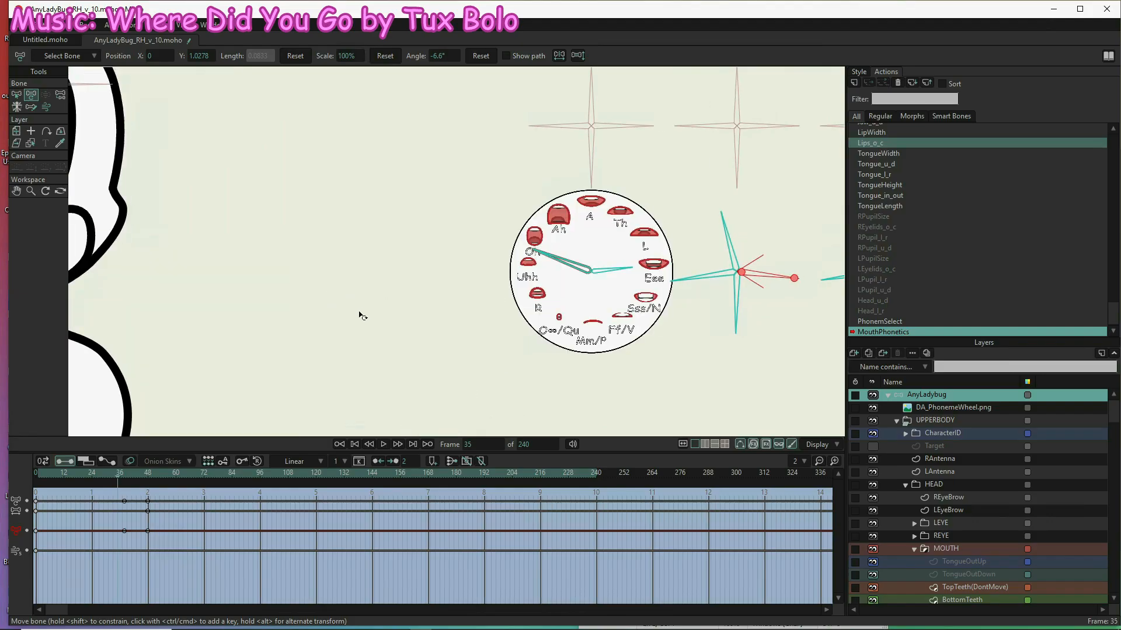
{"action": "scroll", "coordinate": [339, 307], "scroll_direction": "down", "scroll_amount": 3}
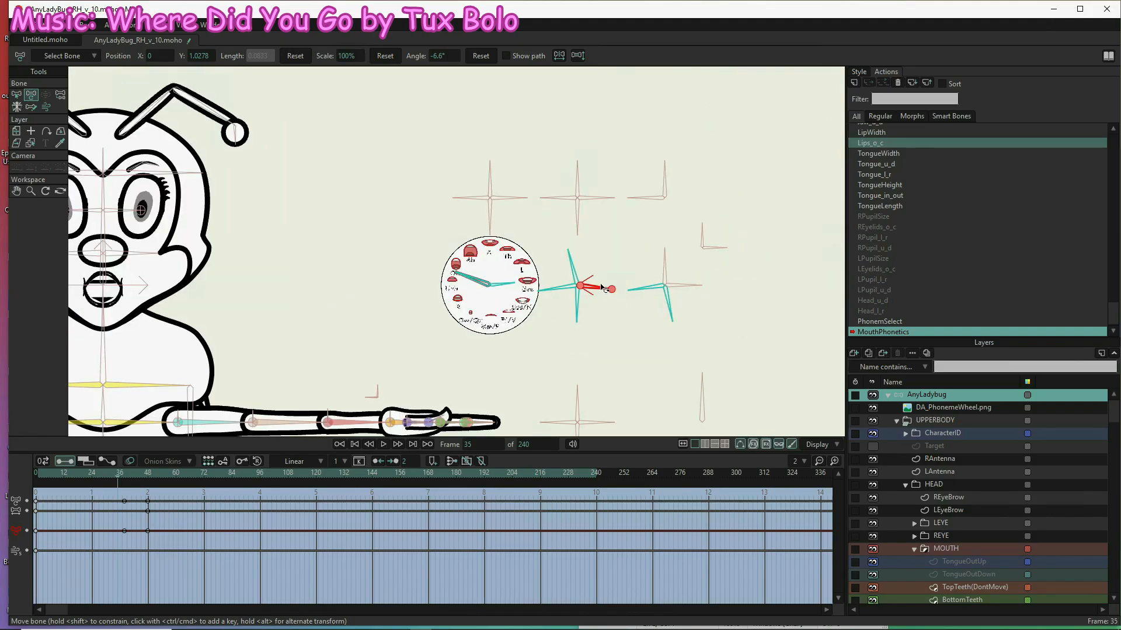
{"action": "mouse_move", "coordinate": [604, 287]}
{"action": "left_mouse_down"}
{"action": "mouse_move", "coordinate": [572, 271]}
{"action": "mouse_move", "coordinate": [580, 309]}
{"action": "mouse_move", "coordinate": [607, 290]}
{"action": "left_mouse_up"}
- Try rotating the lip cross's left-pointing bone to about 188.4° on frame 35, and undo it
{"action": "scroll", "coordinate": [670, 300], "scroll_direction": "up", "scroll_amount": 2}
{"action": "mouse_move", "coordinate": [492, 287]}
{"action": "left_mouse_down"}
{"action": "mouse_move", "coordinate": [518, 229]}
{"action": "mouse_move", "coordinate": [525, 242]}
{"action": "mouse_move", "coordinate": [493, 282]}
{"action": "left_mouse_up"}
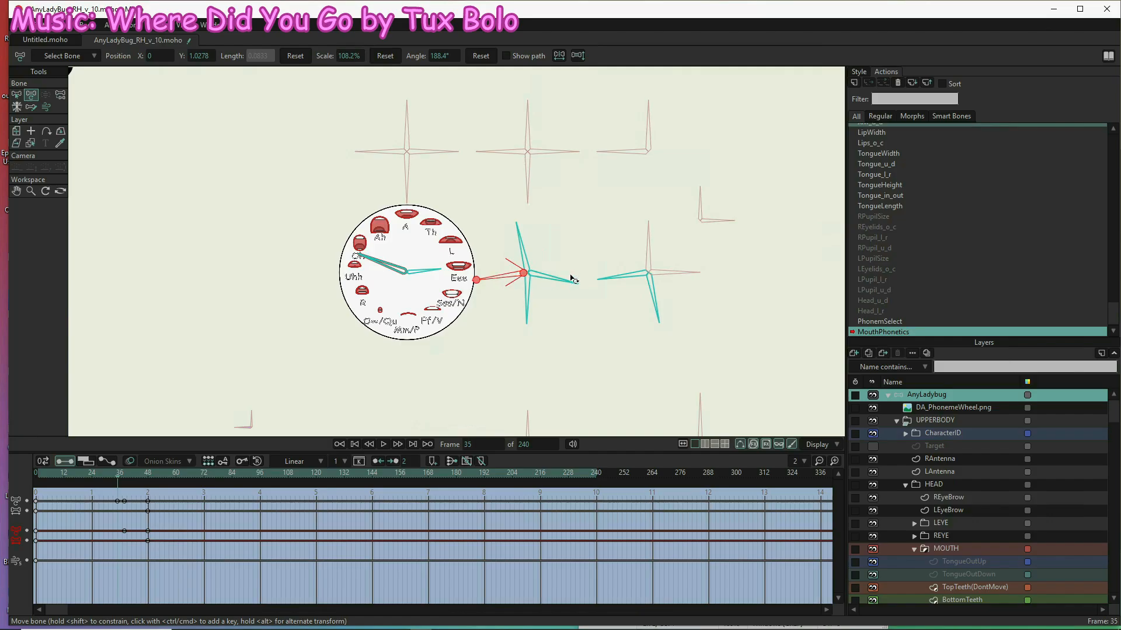
{"action": "key", "text": "ctrl+z"}
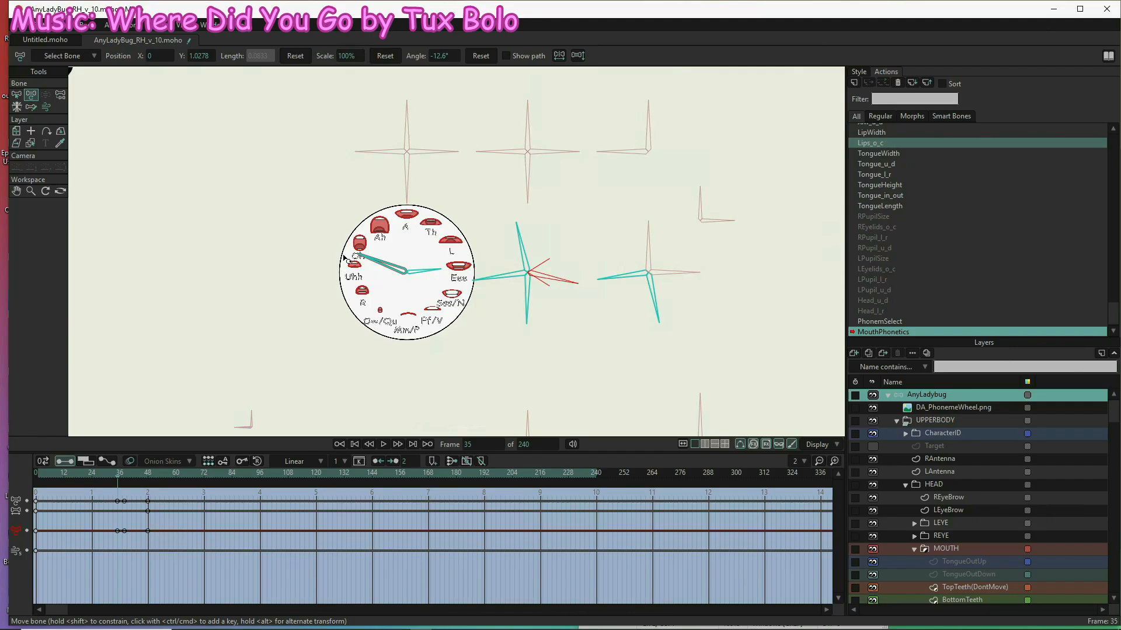
- Fine-tune the lip opening on frame 35 by rotating Lips_o_c slightly upward
{"action": "scroll", "coordinate": [385, 231], "scroll_direction": "down", "scroll_amount": 2}
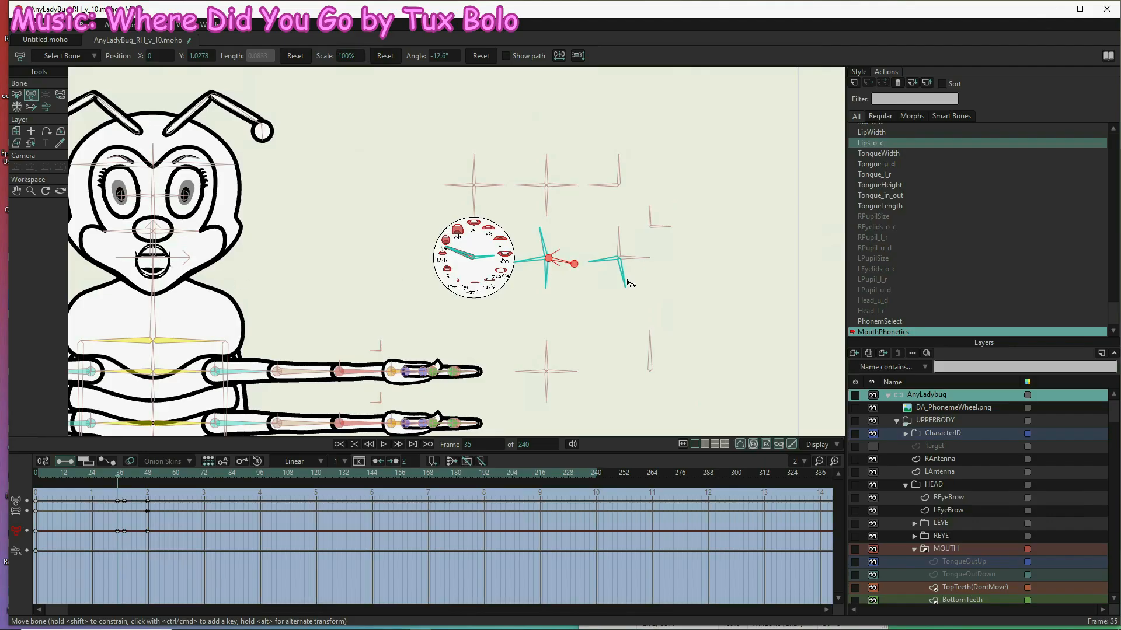
{"action": "left_click", "coordinate": [584, 262]}
{"action": "left_click_drag", "start_coordinate": [582, 257], "coordinate": [577, 260]}
- On frame 35, set Tongue_u_d to about 186.5° and rotate the lip cross's left-pointing bone to about 196.3°
{"action": "left_click", "coordinate": [602, 259]}
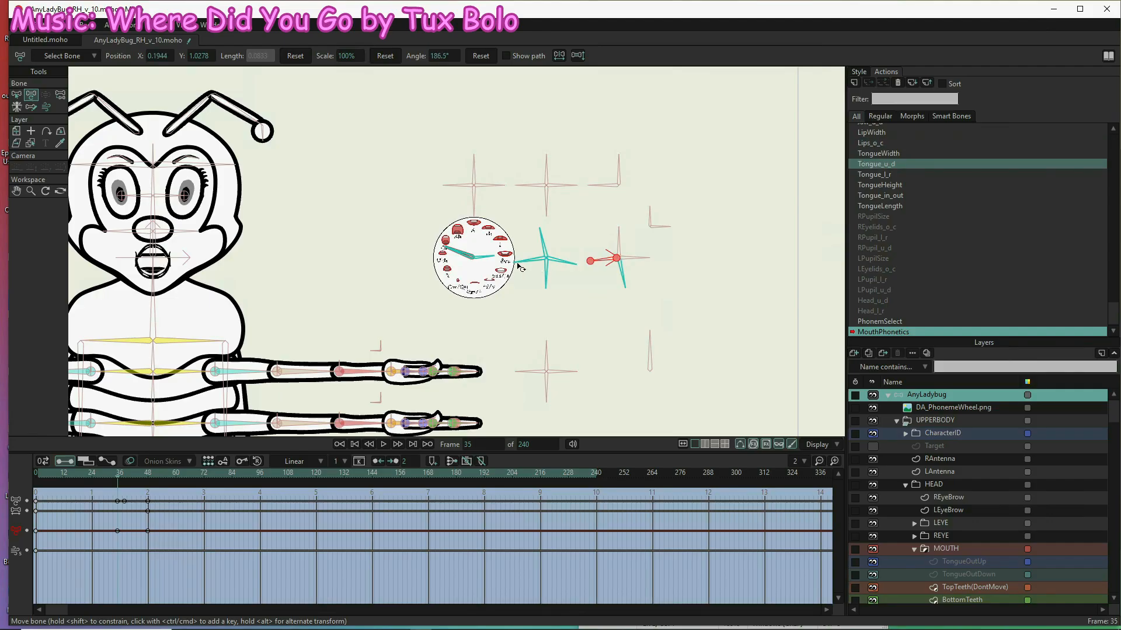
{"action": "left_click", "coordinate": [520, 273]}
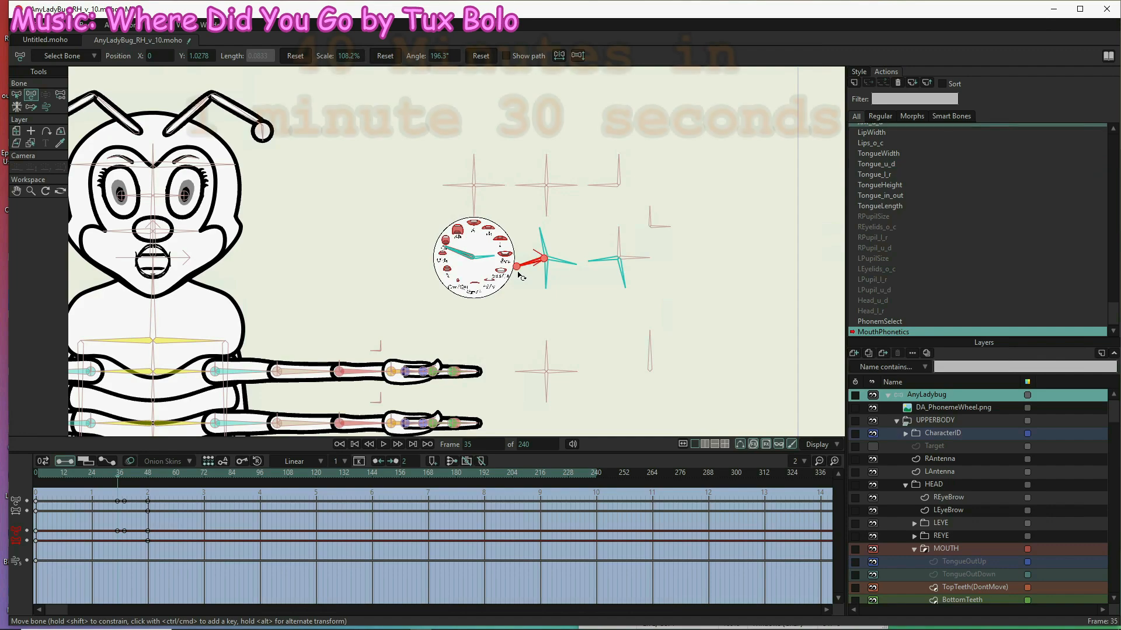
{"action": "scroll", "coordinate": [518, 273], "scroll_direction": "up", "scroll_amount": 2}
{"action": "left_click_drag", "start_coordinate": [519, 273], "coordinate": [650, 234]}
- Copy the lip and tongue bones' frame 35 keys to frame 32, and go to frame 31
{"action": "mouse_move", "coordinate": [118, 477]}
{"action": "left_mouse_down"}
{"action": "mouse_move", "coordinate": [161, 484]}
{"action": "mouse_move", "coordinate": [112, 474]}
{"action": "left_mouse_up"}
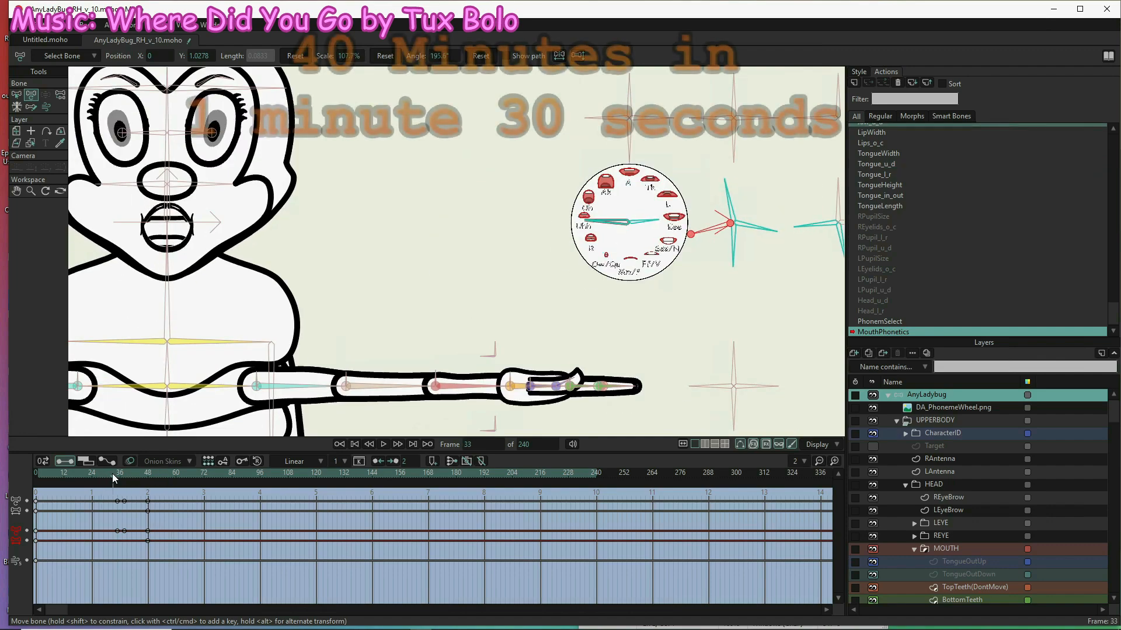
{"action": "scroll", "coordinate": [448, 336], "scroll_direction": "down", "scroll_amount": 1}
{"action": "key", "text": "b"}
{"action": "left_click_drag", "start_coordinate": [623, 191], "coordinate": [801, 283]}
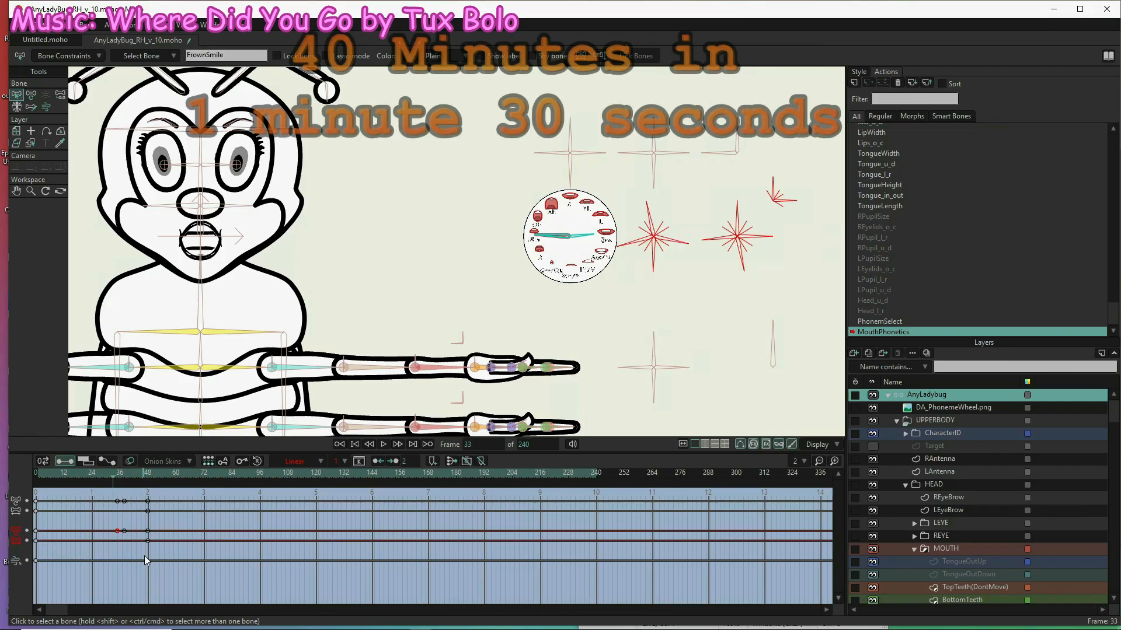
{"action": "left_click", "coordinate": [117, 531]}
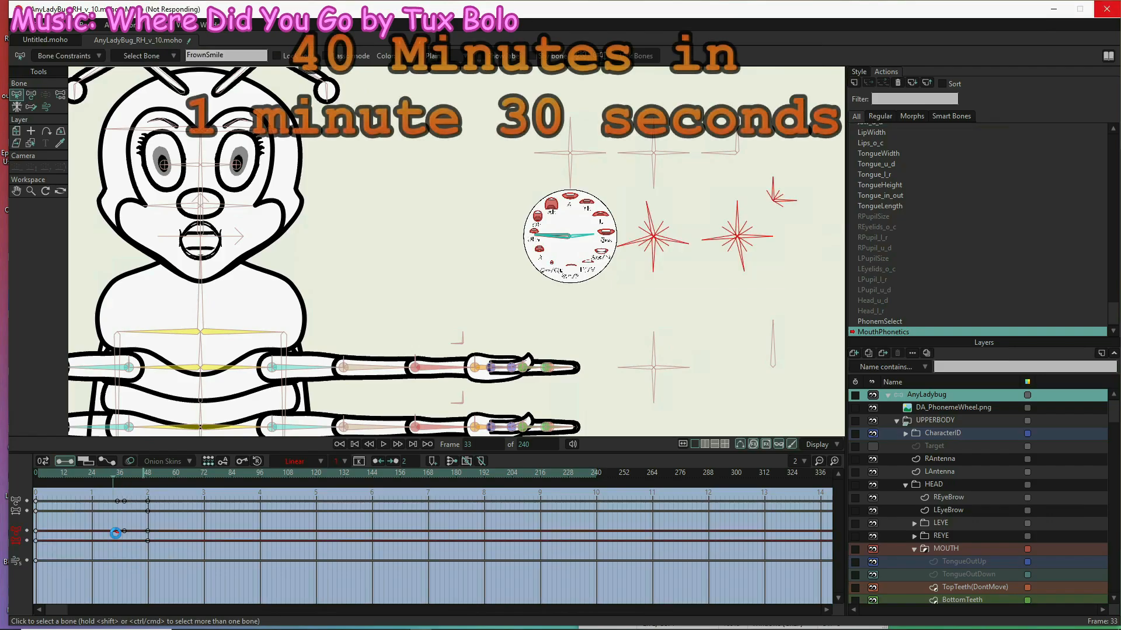
{"action": "key", "text": "ctrl+c"}
{"action": "key", "text": "ctrl+v"}
{"action": "key", "text": "Right"}
{"action": "key", "text": "Left"}
{"action": "key", "text": "Left"}
{"action": "key", "text": "Left"}
{"action": "mouse_move", "coordinate": [108, 498]}
{"action": "left_mouse_down"}
{"action": "mouse_move", "coordinate": [114, 546]}
{"action": "mouse_move", "coordinate": [110, 502]}
{"action": "left_mouse_up"}
{"action": "key", "text": "Right"}
{"action": "key", "text": "Left"}
- On frame 31, start the R shape by tilting the lip cross's downward-pointing bone to the left and rotating Lips_o_c up to horizontal
{"action": "scroll", "coordinate": [541, 249], "scroll_direction": "up", "scroll_amount": 12}
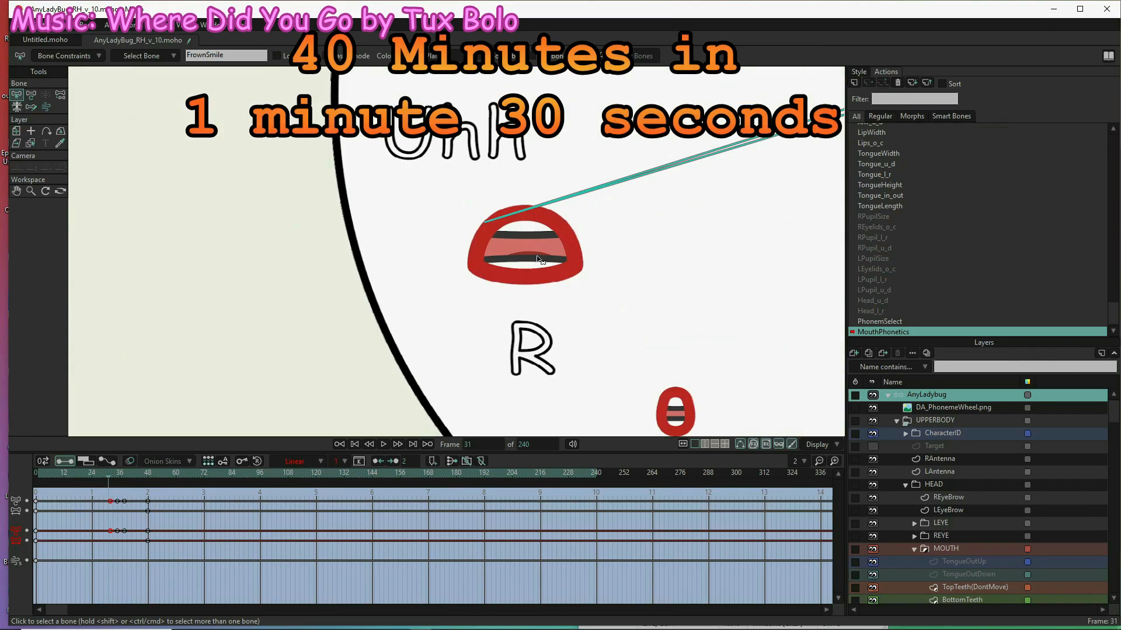
{"action": "scroll", "coordinate": [619, 231], "scroll_direction": "down", "scroll_amount": 10}
{"action": "left_click", "coordinate": [720, 337]}
{"action": "left_click", "coordinate": [754, 259]}
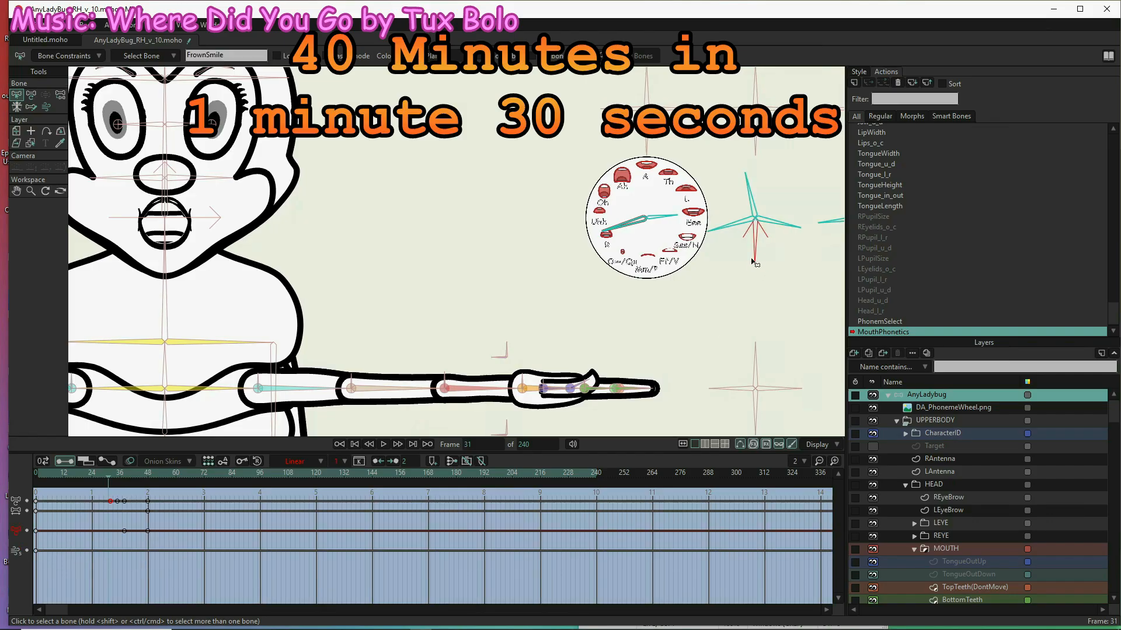
{"action": "key", "text": "t"}
{"action": "left_click_drag", "start_coordinate": [755, 253], "coordinate": [744, 255]}
{"action": "left_click_drag", "start_coordinate": [800, 225], "coordinate": [808, 215]}
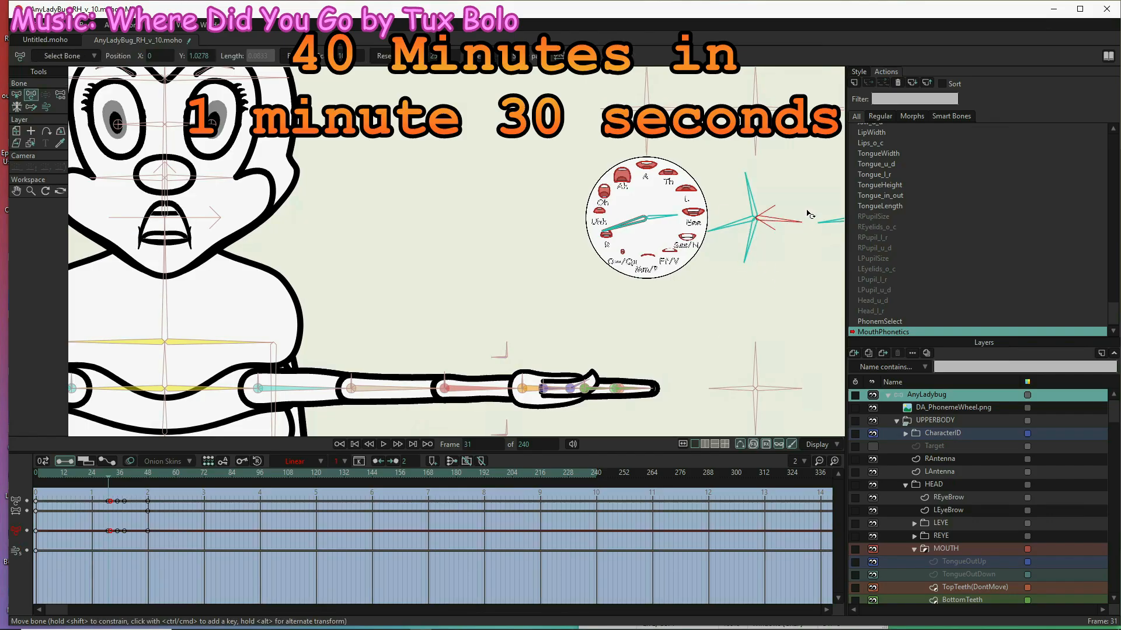
- On frame 31, rotate the lip cross's left-pointing bone to slightly above horizontal
{"action": "left_click_drag", "start_coordinate": [661, 312], "coordinate": [611, 312]}
{"action": "left_click_drag", "start_coordinate": [658, 231], "coordinate": [643, 213]}
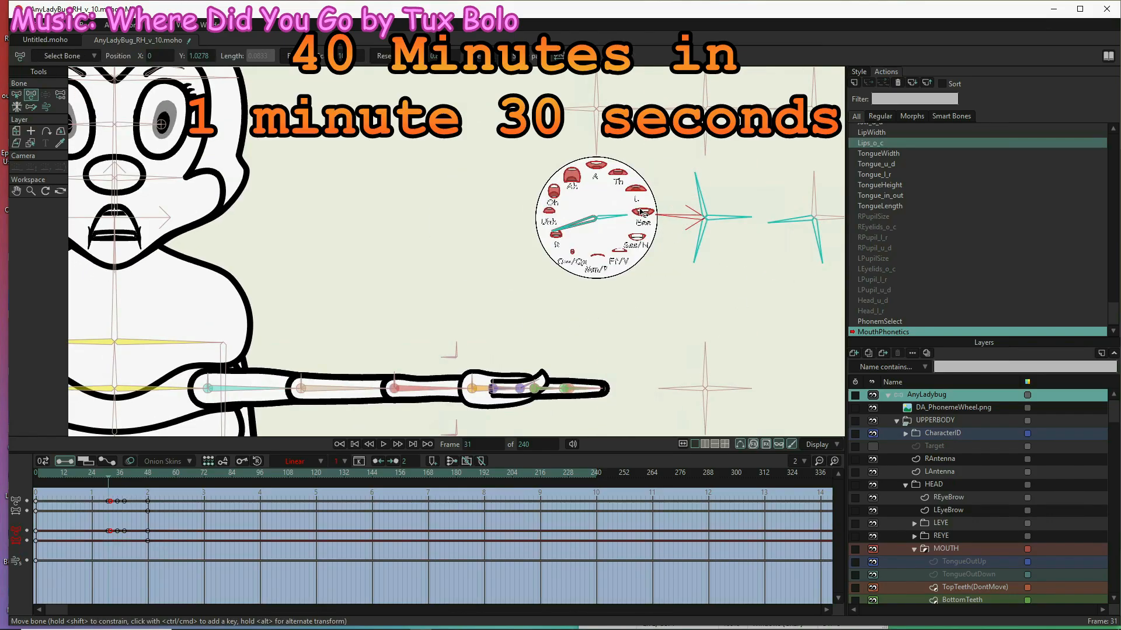
{"action": "left_click", "coordinate": [808, 217]}
{"action": "left_click", "coordinate": [575, 225]}
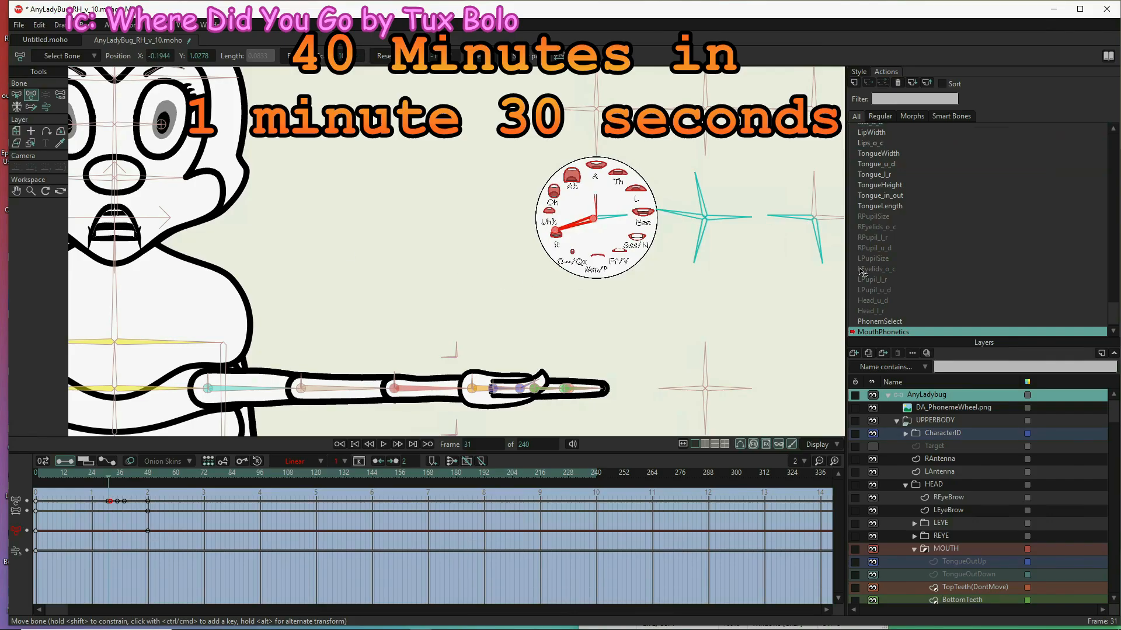
- Refine the frame 31 mouth by adjusting TongueWidth and turning LipWidth to nearly vertical
{"action": "left_click_drag", "start_coordinate": [465, 297], "coordinate": [427, 284]}
{"action": "left_click_drag", "start_coordinate": [784, 251], "coordinate": [782, 242]}
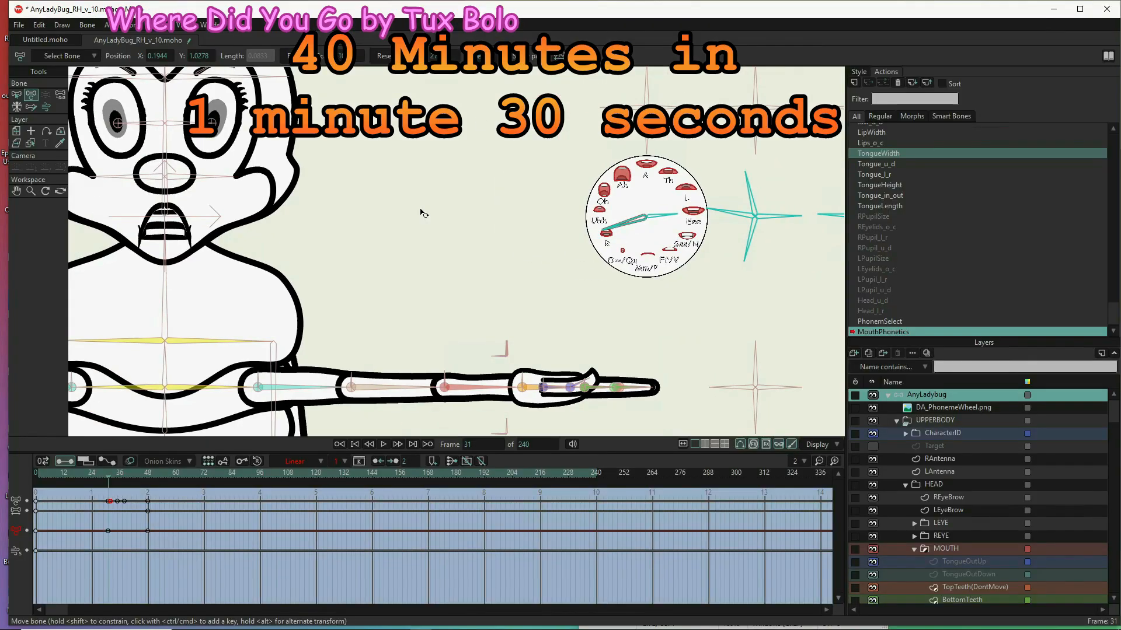
{"action": "left_click", "coordinate": [752, 252]}
{"action": "left_click_drag", "start_coordinate": [749, 248], "coordinate": [749, 298]}
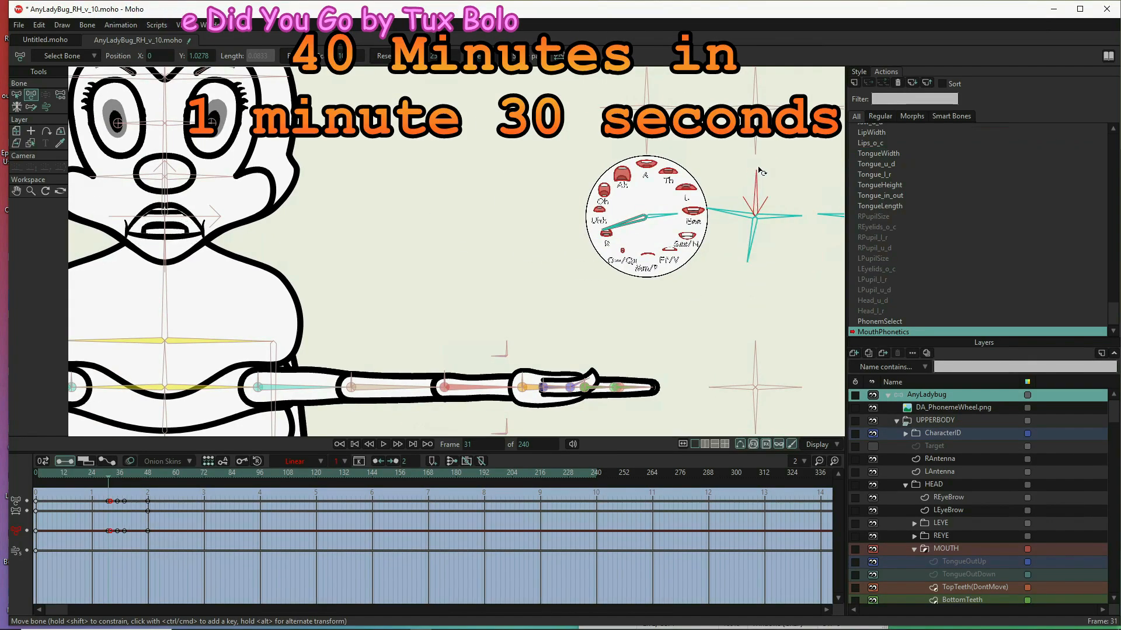
- Copy the lip and tongue bones' frame 31 keys to frame 29
{"action": "left_click_drag", "start_coordinate": [672, 172], "coordinate": [831, 277]}
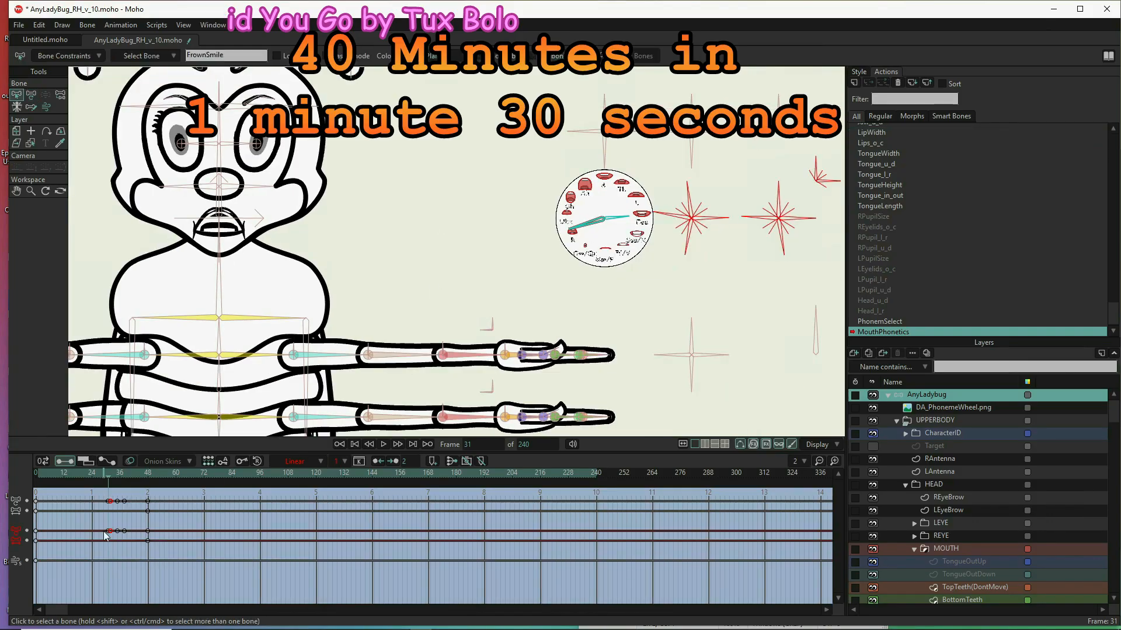
{"action": "left_click", "coordinate": [104, 476]}
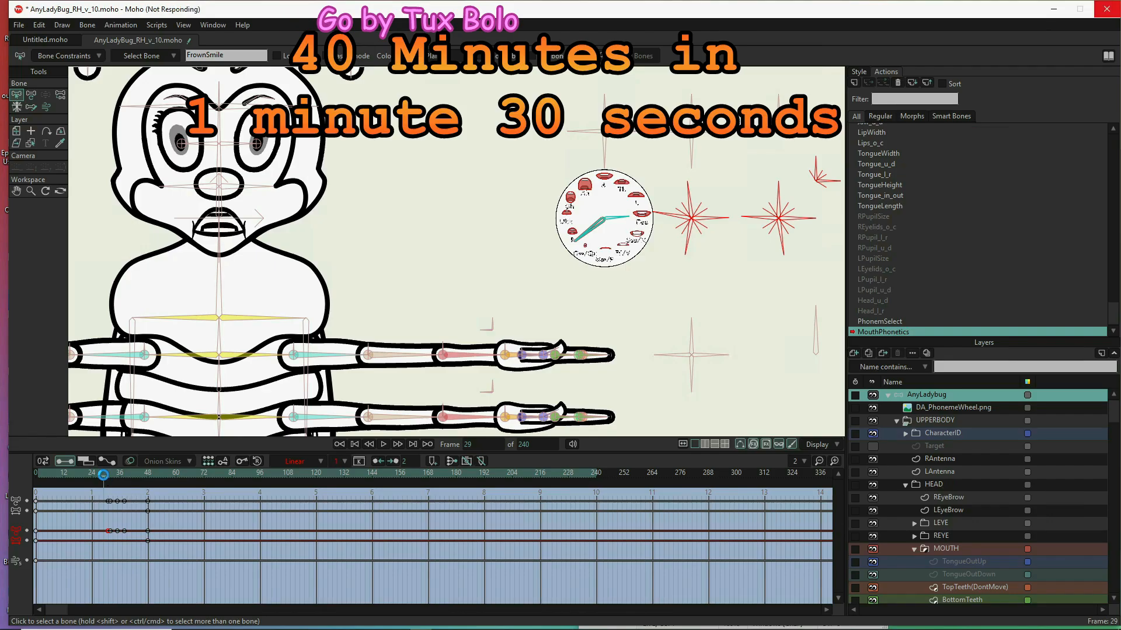
- Go to frame 28 for the Oo/Qu shape and reset the angles of the lip and tongue cross bones
{"action": "left_click", "coordinate": [101, 475]}
{"action": "scroll", "coordinate": [613, 245], "scroll_direction": "up", "scroll_amount": 7}
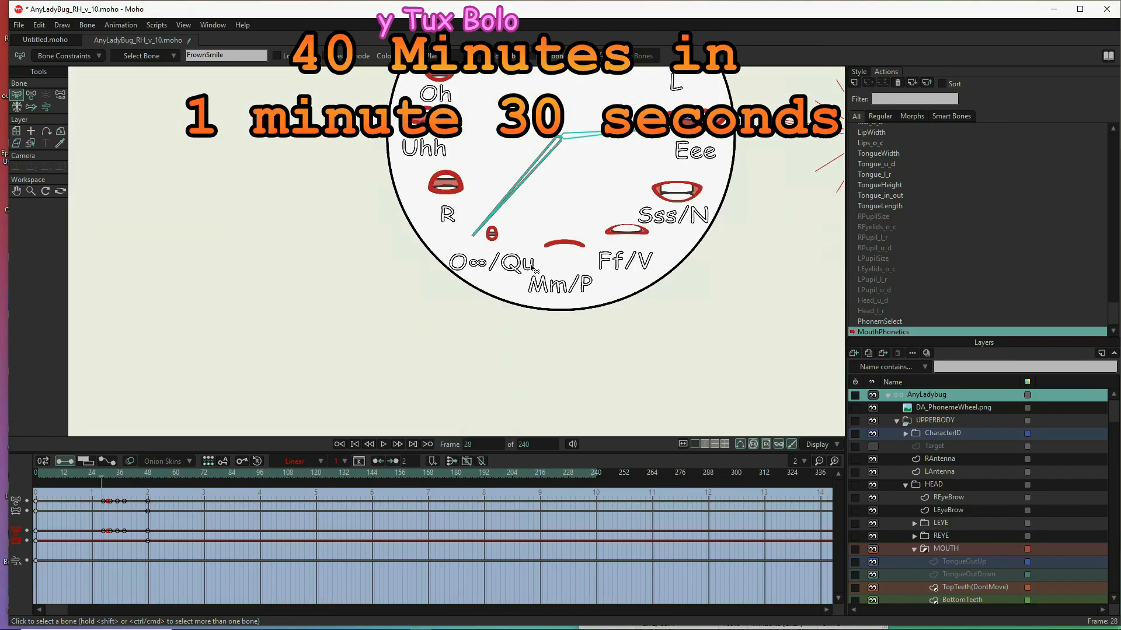
{"action": "scroll", "coordinate": [485, 210], "scroll_direction": "up", "scroll_amount": 8}
{"action": "scroll", "coordinate": [530, 350], "scroll_direction": "down", "scroll_amount": 7}
{"action": "scroll", "coordinate": [556, 265], "scroll_direction": "down", "scroll_amount": 8}
{"action": "left_click", "coordinate": [31, 94]}
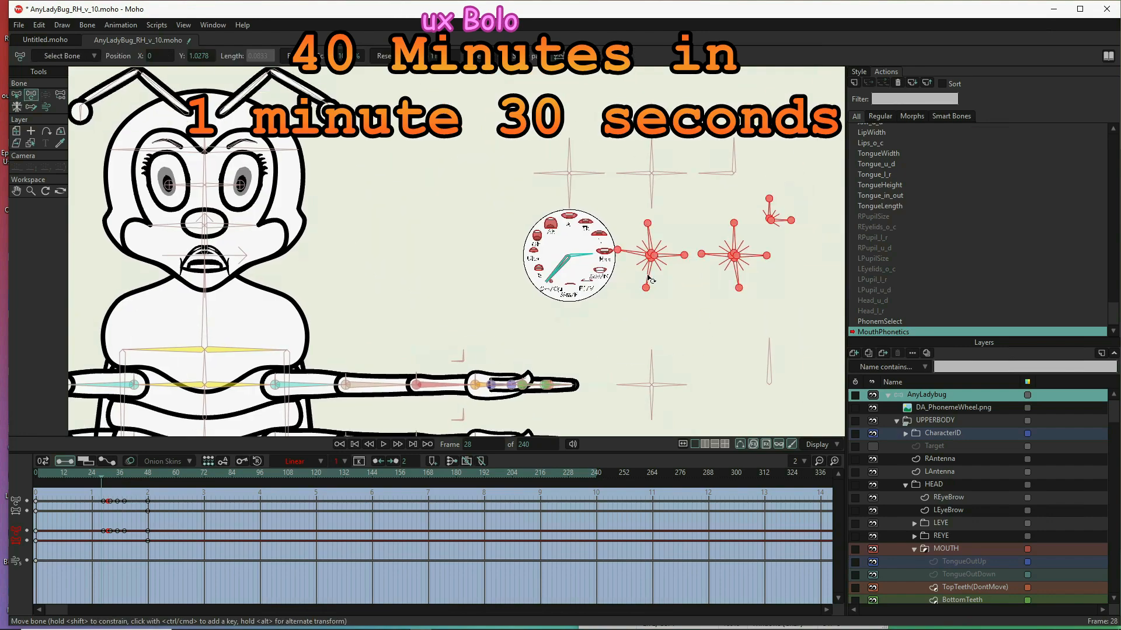
{"action": "left_click", "coordinate": [17, 94]}
{"action": "left_click_drag", "start_coordinate": [620, 232], "coordinate": [753, 279]}
{"action": "left_click", "coordinate": [31, 94]}
{"action": "left_click", "coordinate": [478, 57]}
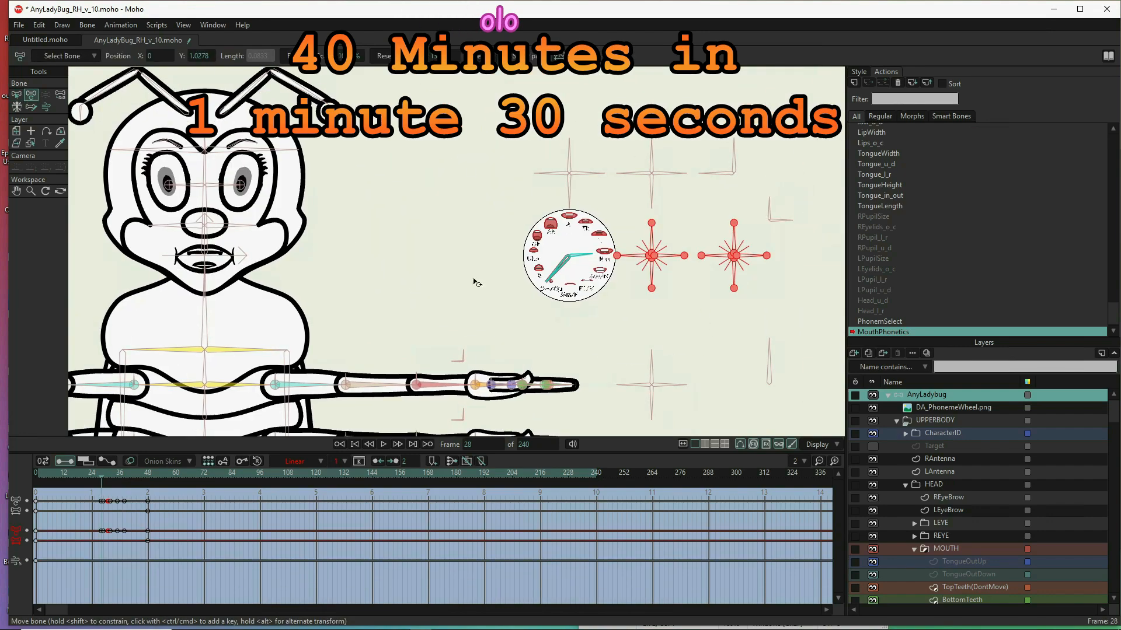
- On frame 28, narrow the mouth by tilting LipWidth to the left and raise the lip cross's left-pointing bone slightly above horizontal
{"action": "left_click", "coordinate": [16, 95]}
{"action": "left_click", "coordinate": [649, 227]}
{"action": "left_click", "coordinate": [31, 95]}
{"action": "scroll", "coordinate": [676, 239], "scroll_direction": "up", "scroll_amount": 2}
{"action": "left_click_drag", "start_coordinate": [632, 204], "coordinate": [605, 212]}
{"action": "left_click_drag", "start_coordinate": [606, 254], "coordinate": [608, 239]}
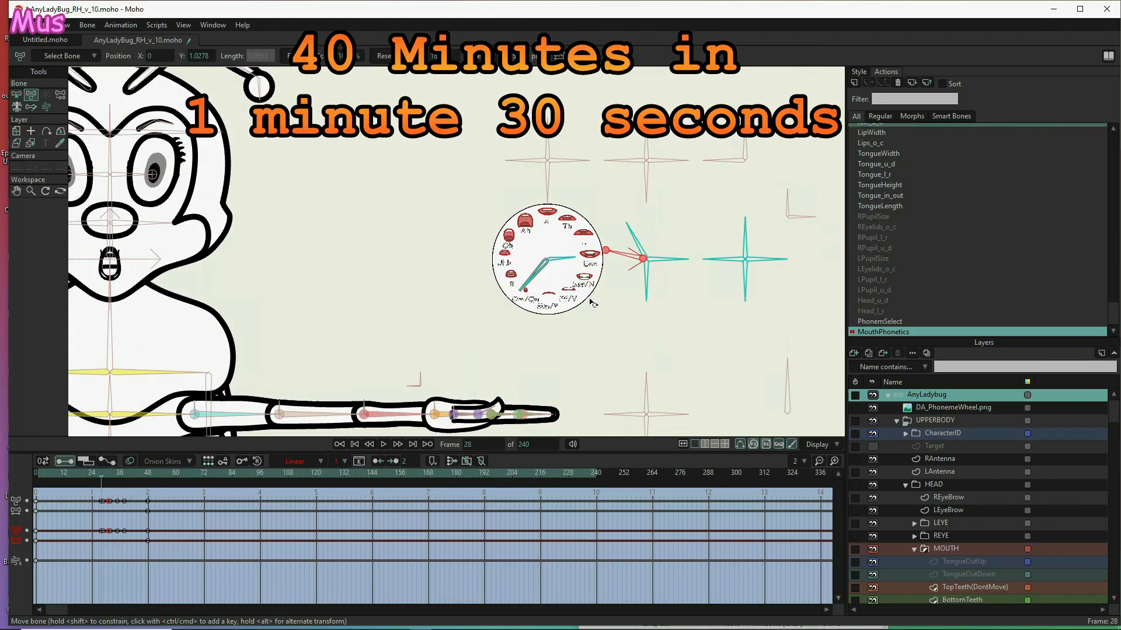
- Copy the lip and tongue bones' frame 28 keys to frame 26, and go to frame 25
{"action": "key", "text": "z"}
{"action": "left_click_drag", "start_coordinate": [102, 538], "coordinate": [102, 539]}
{"action": "left_click", "coordinate": [834, 462]}
{"action": "left_click", "coordinate": [834, 461]}
{"action": "left_click", "coordinate": [276, 475]}
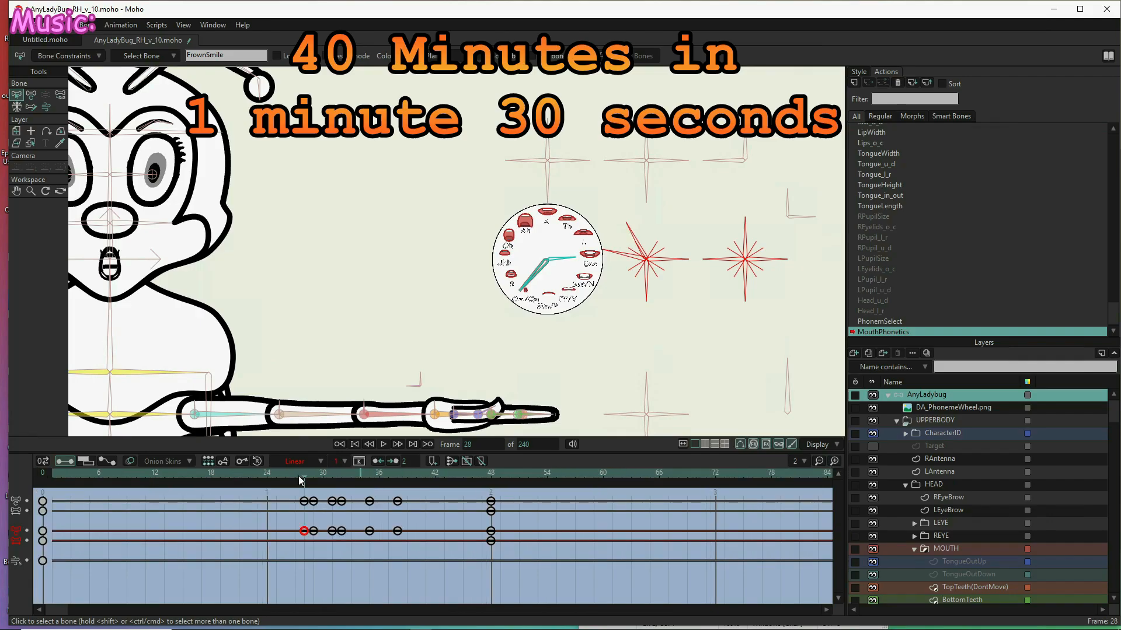
{"action": "key", "text": "Right"}
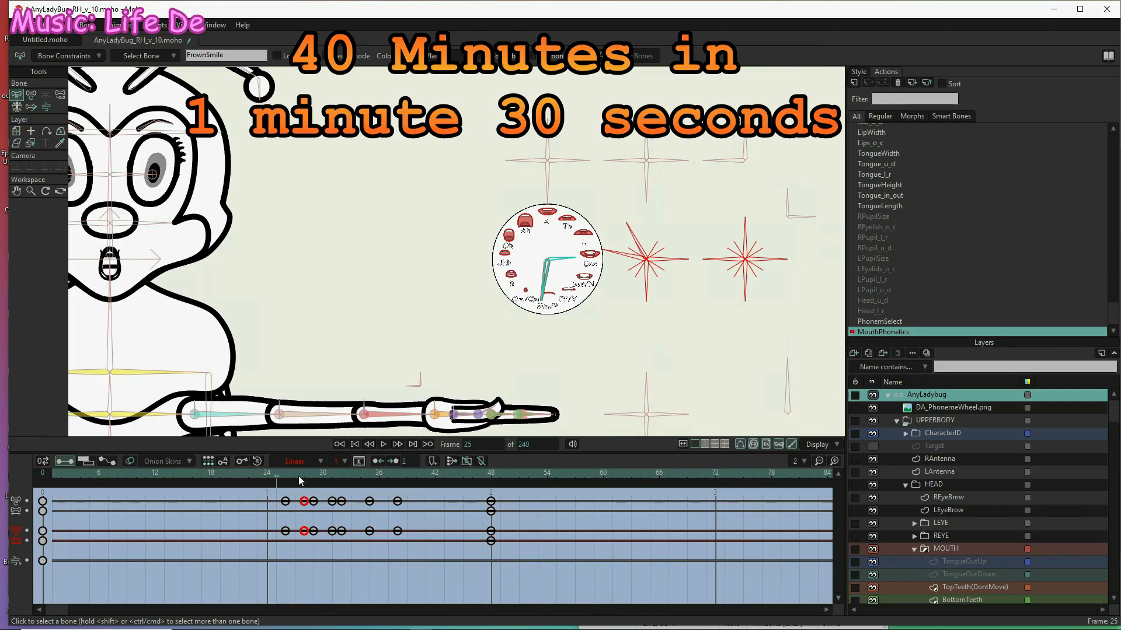
- On frame 25, reset the lip and tongue cross bones and rotate Lips_o_c upward to close the mouth for Mm/P
{"action": "left_click", "coordinate": [31, 95]}
{"action": "left_click", "coordinate": [674, 260]}
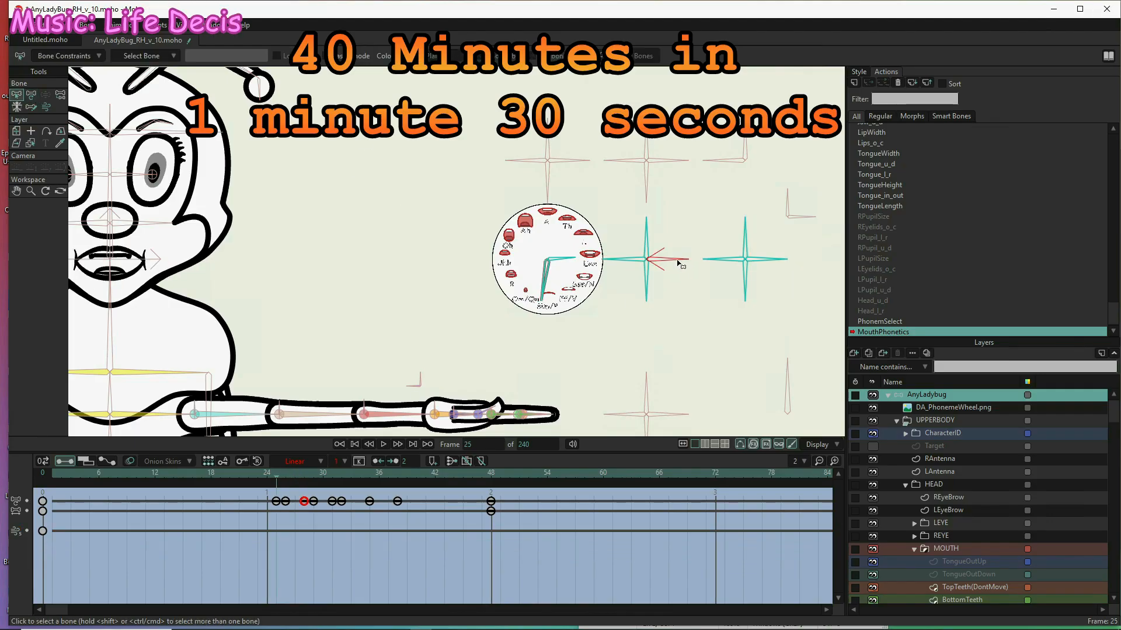
{"action": "left_click_drag", "start_coordinate": [674, 260], "coordinate": [674, 234]}
- Give the frame 25 mouth a slight frown by tilting the lip cross's downward-pointing bone a little to the left
{"action": "scroll", "coordinate": [691, 306], "scroll_direction": "down", "scroll_amount": 1}
{"action": "left_click_drag", "start_coordinate": [690, 303], "coordinate": [683, 324]}
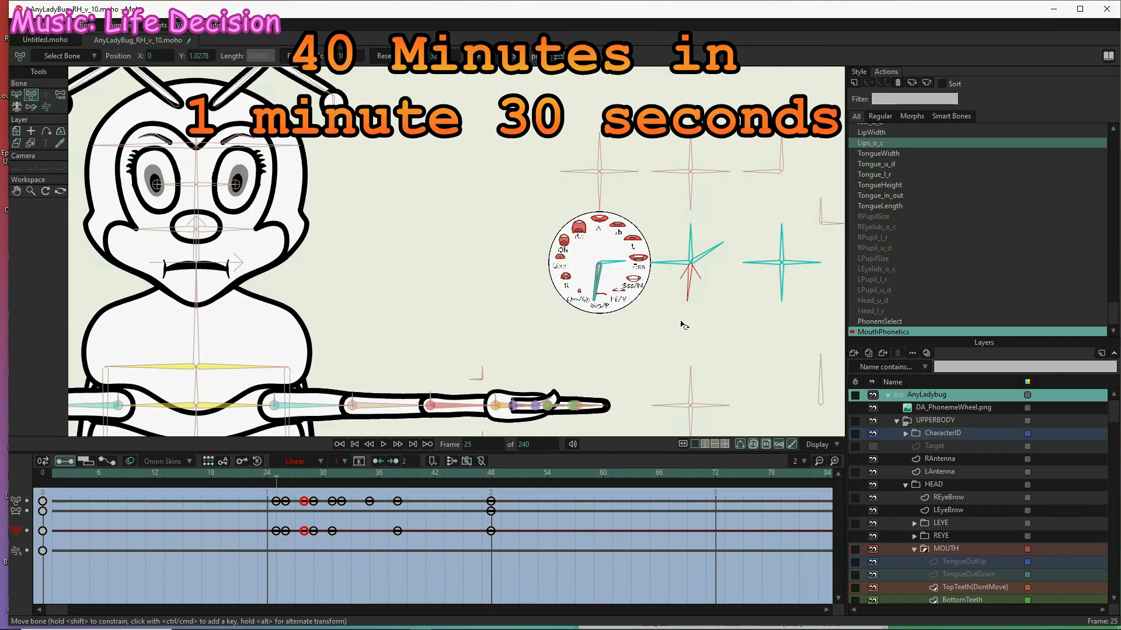
{"action": "scroll", "coordinate": [621, 281], "scroll_direction": "up", "scroll_amount": 6}
{"action": "scroll", "coordinate": [595, 268], "scroll_direction": "down", "scroll_amount": 5}
- Copy the lip and tongue bones' frame 25 keys to frame 23
{"action": "key", "text": "b"}
{"action": "left_click_drag", "start_coordinate": [657, 204], "coordinate": [840, 350]}
{"action": "left_click_drag", "start_coordinate": [261, 513], "coordinate": [286, 563]}
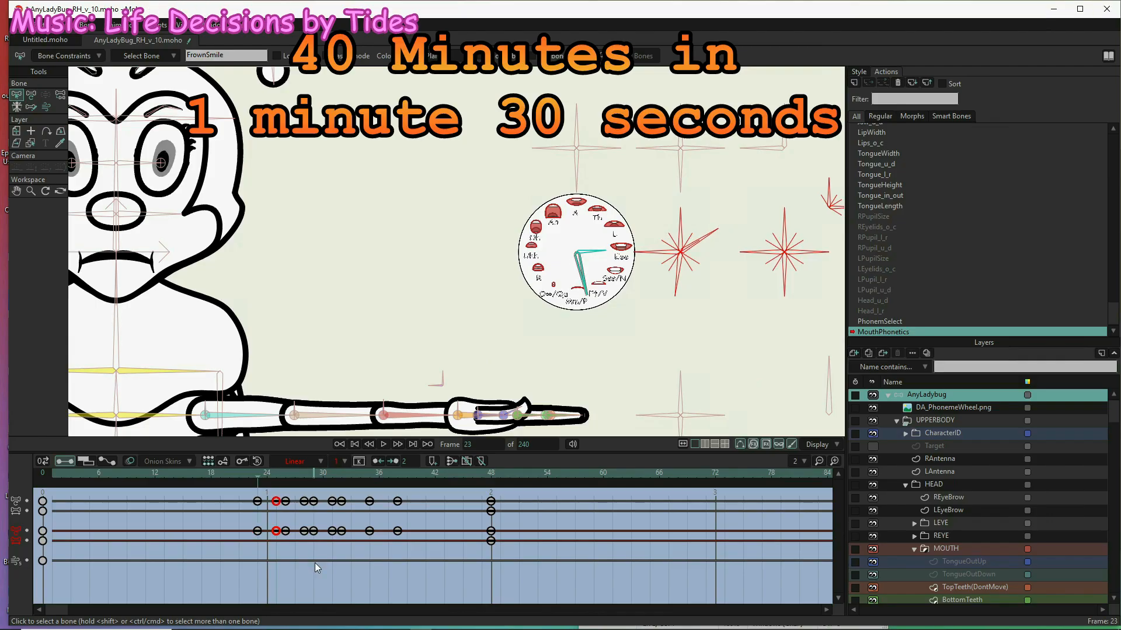
- Go to frame 22 for the Ff/V shape, part the lips with Lips_o_c and ease the frown with the lip cross's downward-pointing bone
{"action": "key", "text": "Left"}
{"action": "scroll", "coordinate": [605, 322], "scroll_direction": "down", "scroll_amount": 1}
{"action": "left_click", "coordinate": [690, 251]}
{"action": "key", "text": "t"}
{"action": "mouse_move", "coordinate": [690, 257]}
{"action": "left_mouse_down"}
{"action": "mouse_move", "coordinate": [716, 261]}
{"action": "mouse_move", "coordinate": [716, 251]}
{"action": "mouse_move", "coordinate": [698, 264]}
{"action": "left_mouse_up"}
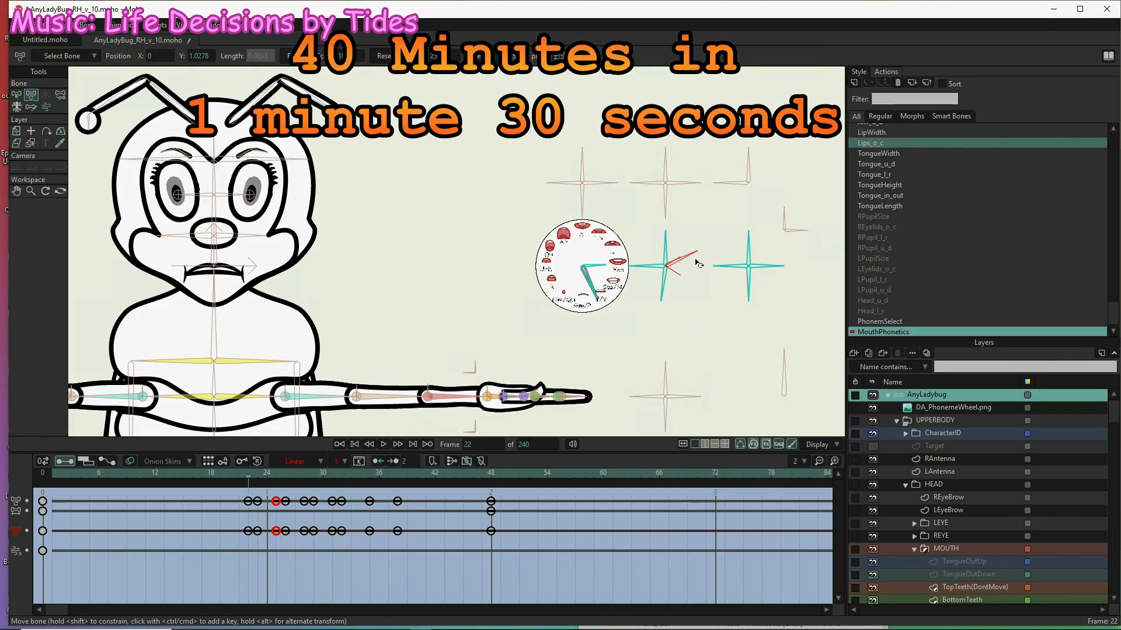
{"action": "left_click", "coordinate": [665, 301]}
{"action": "scroll", "coordinate": [565, 277], "scroll_direction": "up", "scroll_amount": 1}
{"action": "scroll", "coordinate": [565, 277], "scroll_direction": "up", "scroll_amount": 1}
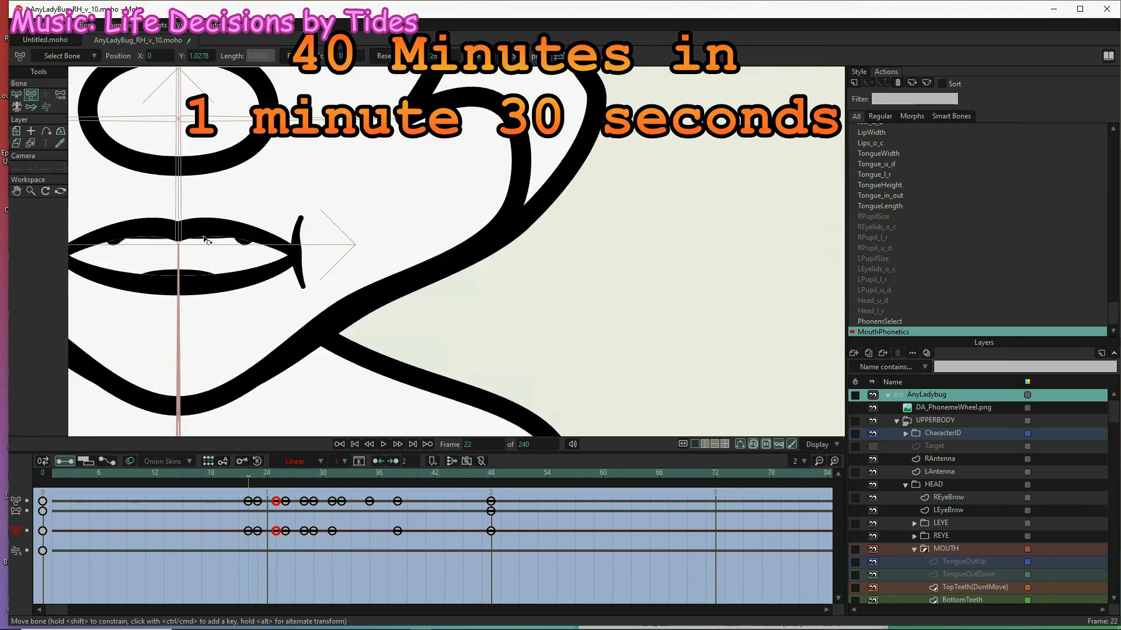
- Copy the lip and tongue bones' frame 22 keys to frame 20 to hold the Ff/V shape
{"action": "scroll", "coordinate": [557, 332], "scroll_direction": "down", "scroll_amount": 3}
{"action": "key", "text": "Left"}
{"action": "key", "text": "Left"}
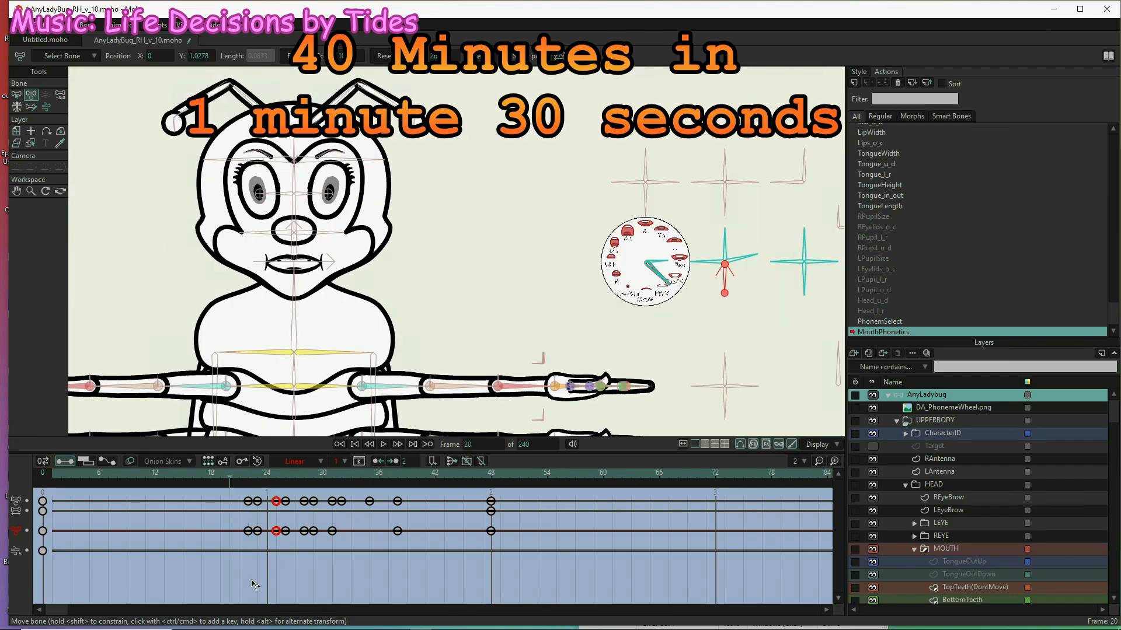
{"action": "key", "text": "b"}
{"action": "left_click_drag", "start_coordinate": [699, 224], "coordinate": [832, 312]}
{"action": "left_click_drag", "start_coordinate": [236, 522], "coordinate": [252, 541]}
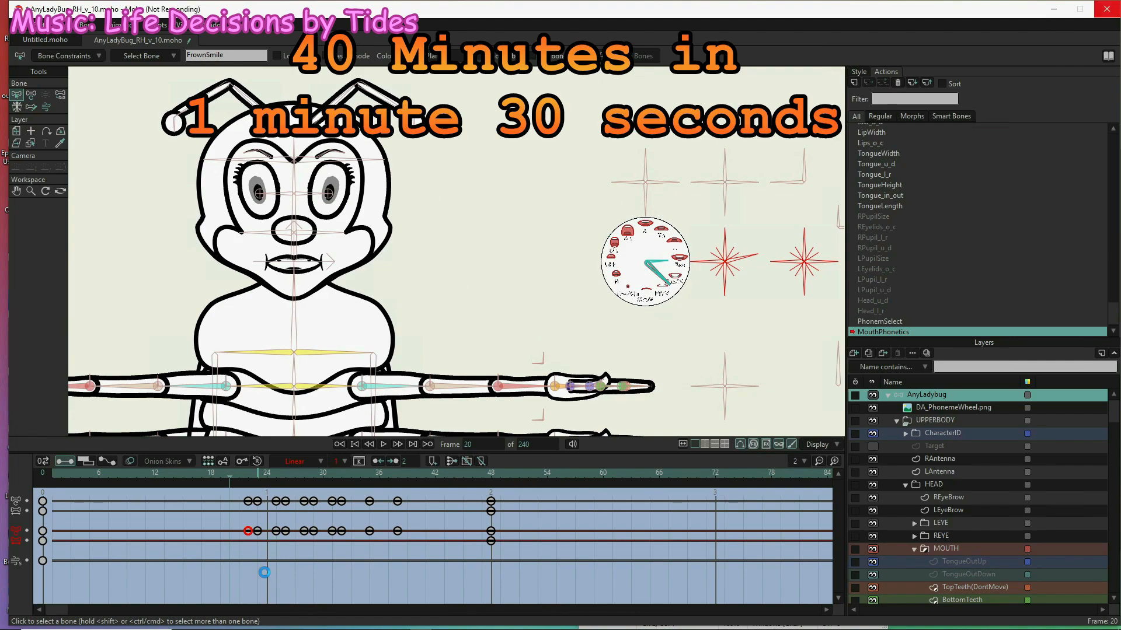
{"action": "key", "text": "ctrl+v"}
- On frame 19, pose the Sss/N mouth by raising the lip cross's left-pointing bone and tilting its downward-pointing bone slightly to the right
{"action": "key", "text": "Left"}
{"action": "scroll", "coordinate": [470, 238], "scroll_direction": "up", "scroll_amount": 1}
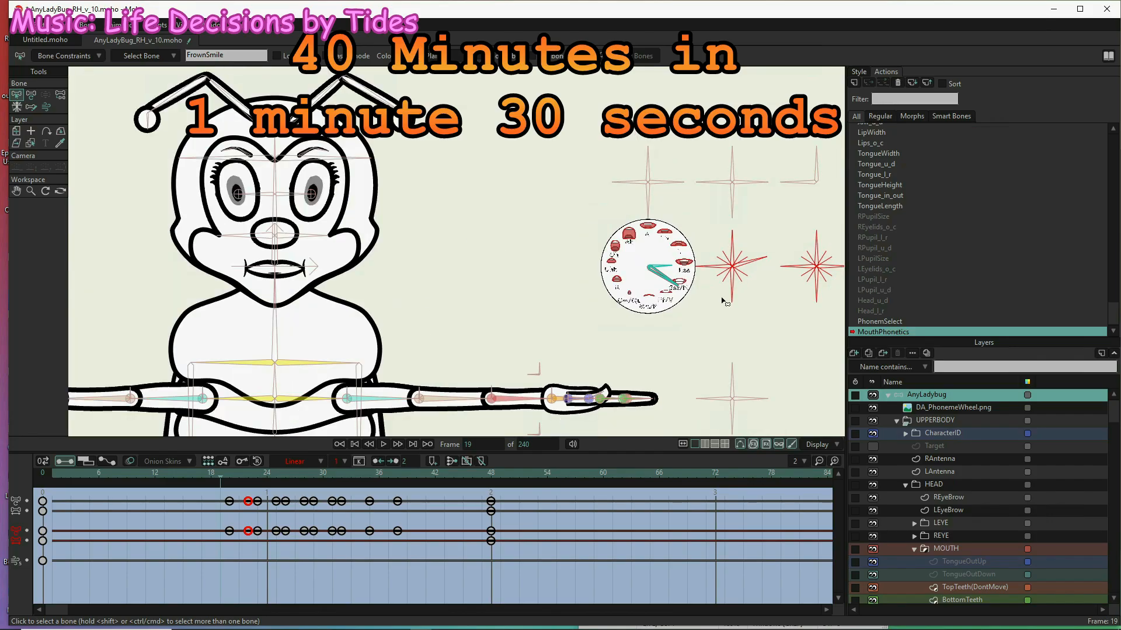
{"action": "scroll", "coordinate": [793, 274], "scroll_direction": "up", "scroll_amount": 6}
{"action": "scroll", "coordinate": [710, 248], "scroll_direction": "down", "scroll_amount": 6}
{"action": "left_click", "coordinate": [661, 246]}
{"action": "key", "text": "t"}
{"action": "mouse_move", "coordinate": [651, 244]}
{"action": "left_mouse_down"}
{"action": "mouse_move", "coordinate": [643, 213]}
{"action": "mouse_move", "coordinate": [652, 227]}
{"action": "left_mouse_up"}
{"action": "left_click_drag", "start_coordinate": [726, 238], "coordinate": [698, 292]}
{"action": "scroll", "coordinate": [725, 321], "scroll_direction": "up", "scroll_amount": 5}
{"action": "scroll", "coordinate": [426, 286], "scroll_direction": "down", "scroll_amount": 7}
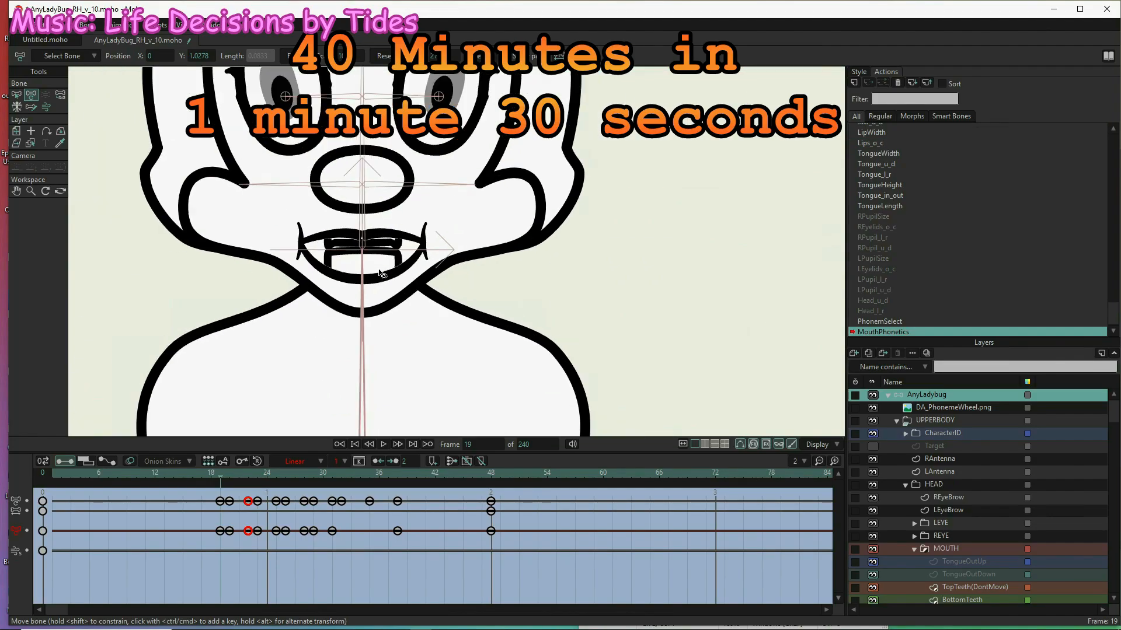
- Copy the lip and tongue bones' frame 19 keys to frame 17 to hold the Sss/N shape
{"action": "key", "text": "b"}
{"action": "left_click_drag", "start_coordinate": [678, 243], "coordinate": [766, 275]}
{"action": "left_click", "coordinate": [220, 531]}
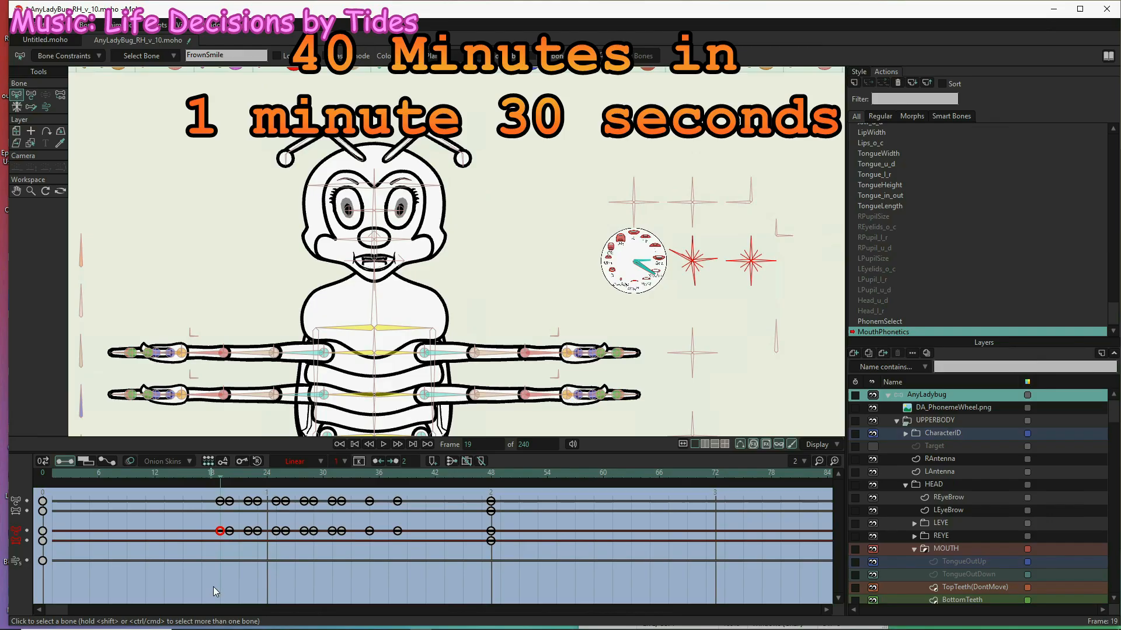
{"action": "key", "text": "Left"}
{"action": "key", "text": "Left"}
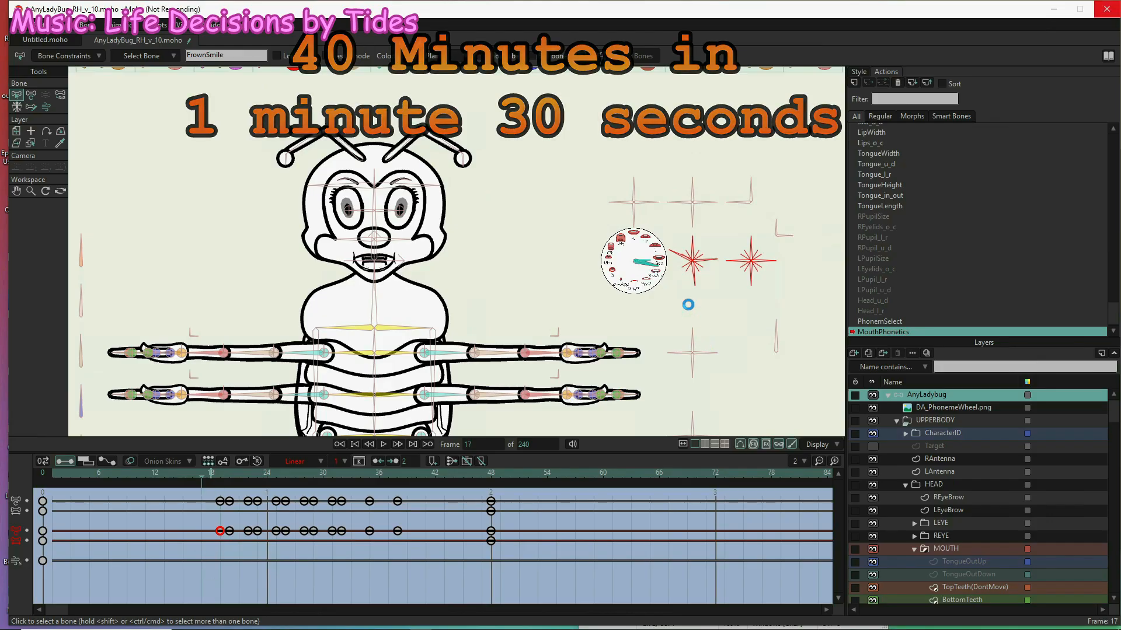
{"action": "key", "text": "ctrl+v"}
- On frame 16, pose the Shh mouth by lowering the lip cross's left-pointing bone and rotating Tongue_u_d to 163.8° and LipWidth to 82.5°
{"action": "scroll", "coordinate": [668, 271], "scroll_direction": "up", "scroll_amount": 4}
{"action": "key", "text": "Left"}
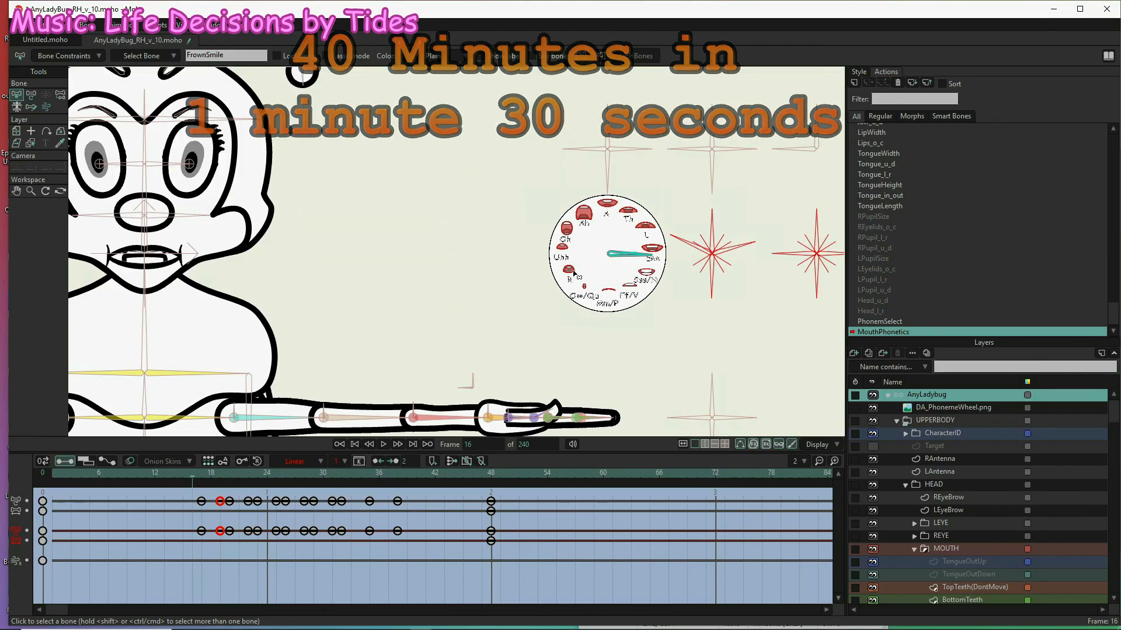
{"action": "left_click", "coordinate": [741, 305]}
{"action": "key", "text": "t"}
{"action": "left_click", "coordinate": [742, 244]}
{"action": "left_click_drag", "start_coordinate": [715, 306], "coordinate": [728, 330]}
{"action": "left_click", "coordinate": [674, 245]}
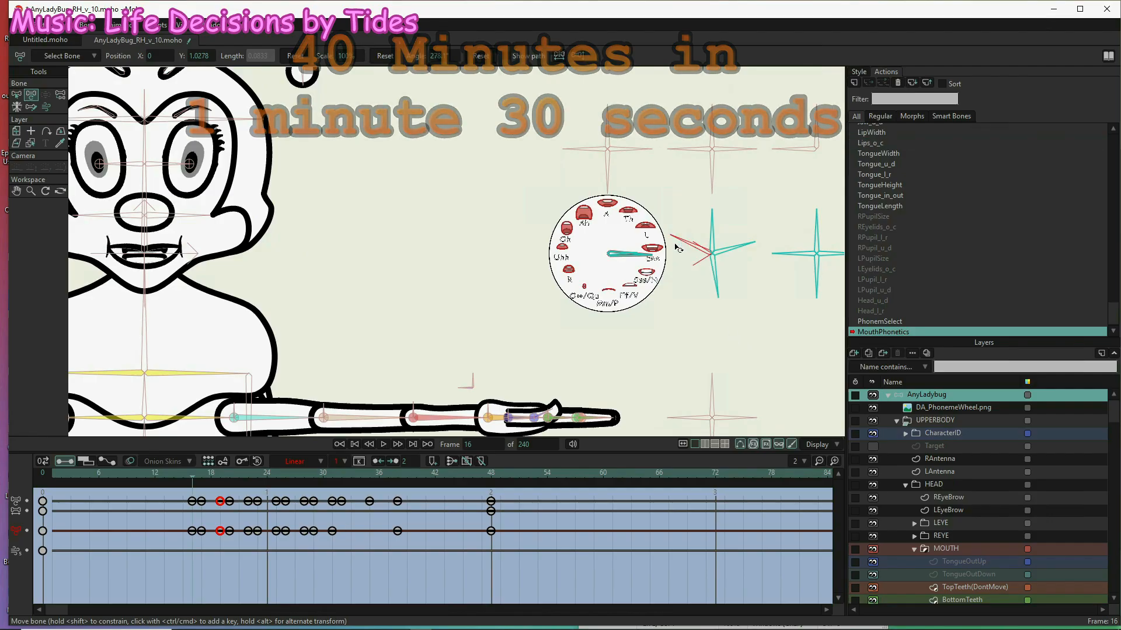
{"action": "left_click_drag", "start_coordinate": [773, 252], "coordinate": [777, 242]}
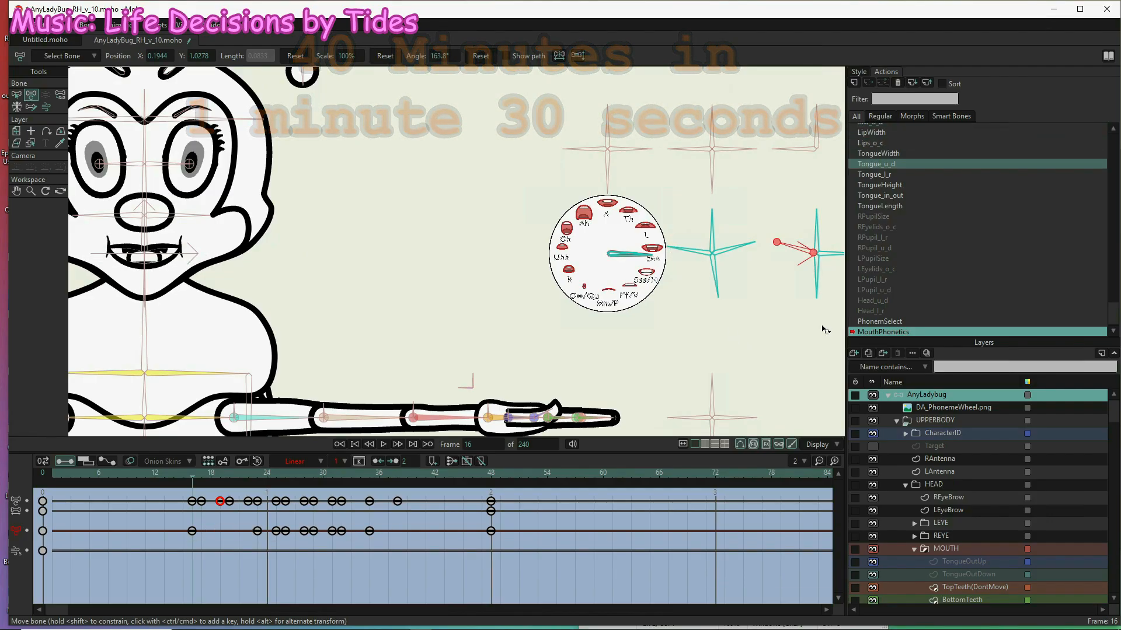
{"action": "left_click_drag", "start_coordinate": [718, 213], "coordinate": [724, 201]}
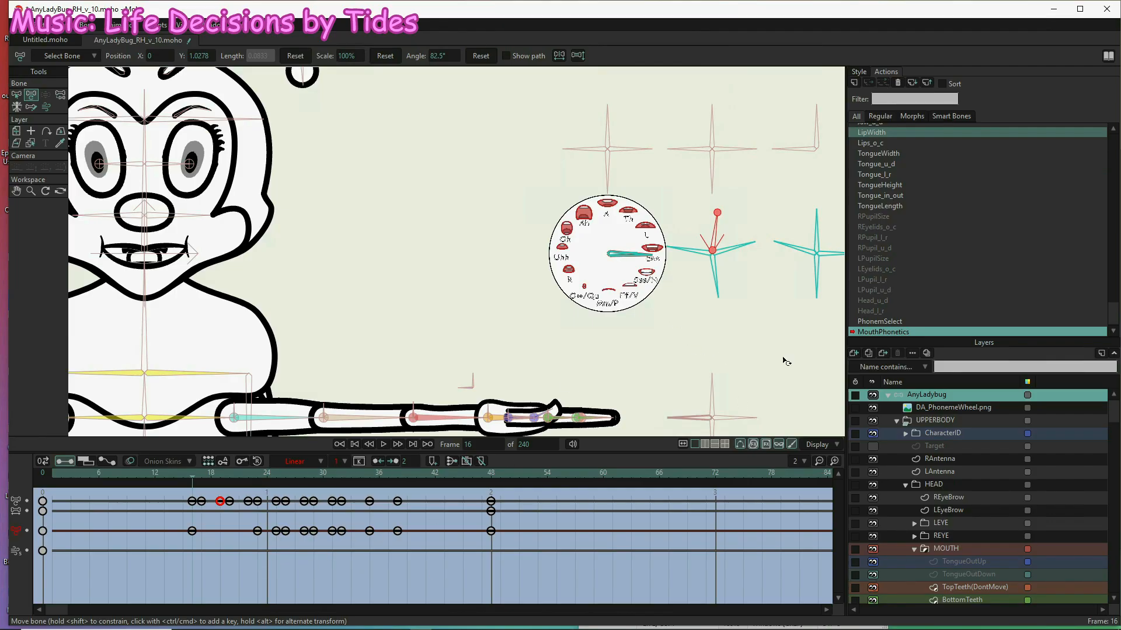
- Select the mouth control bones beside the phoneme wheel and their keyframes at frame 16 of the MouthPhonetics action
{"action": "key", "text": "b"}
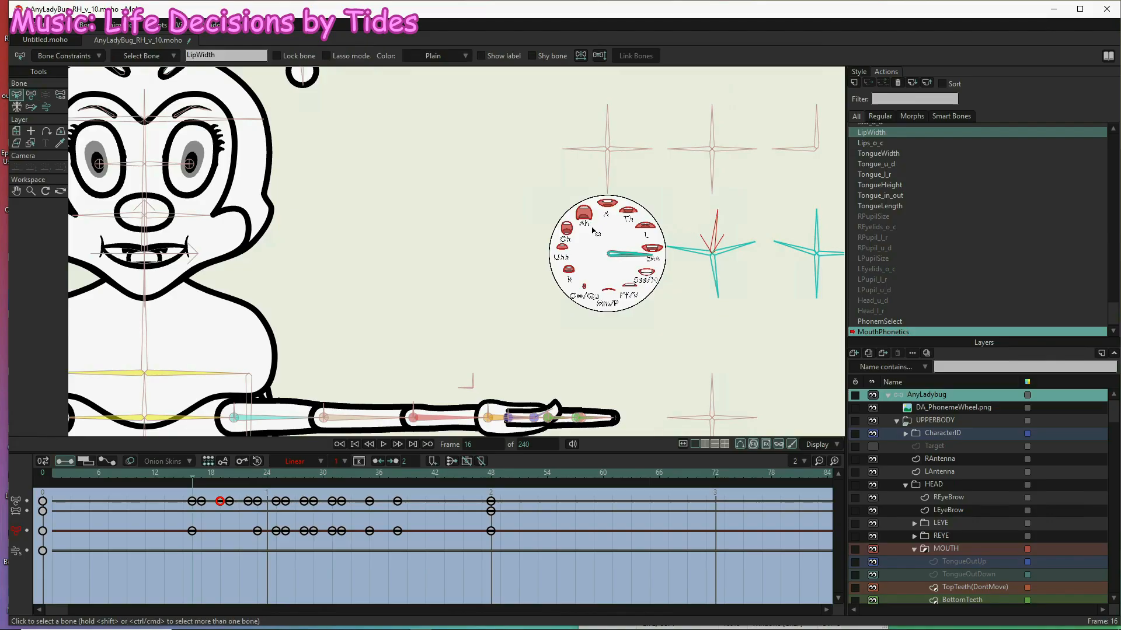
{"action": "scroll", "coordinate": [450, 240], "scroll_direction": "down", "scroll_amount": 1}
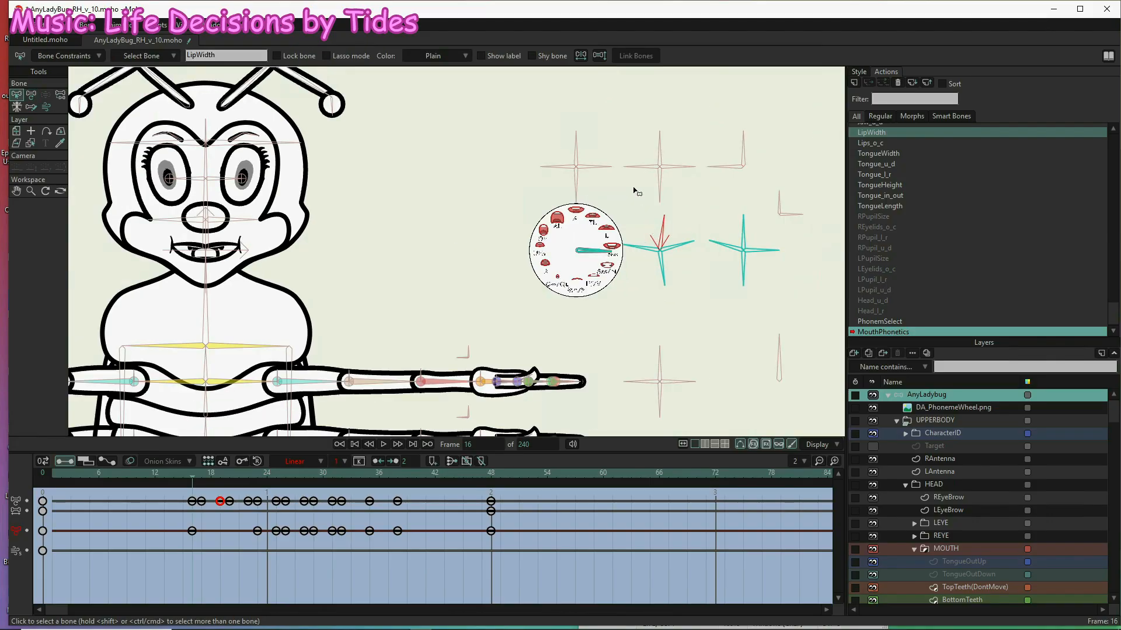
{"action": "left_click_drag", "start_coordinate": [624, 207], "coordinate": [786, 320]}
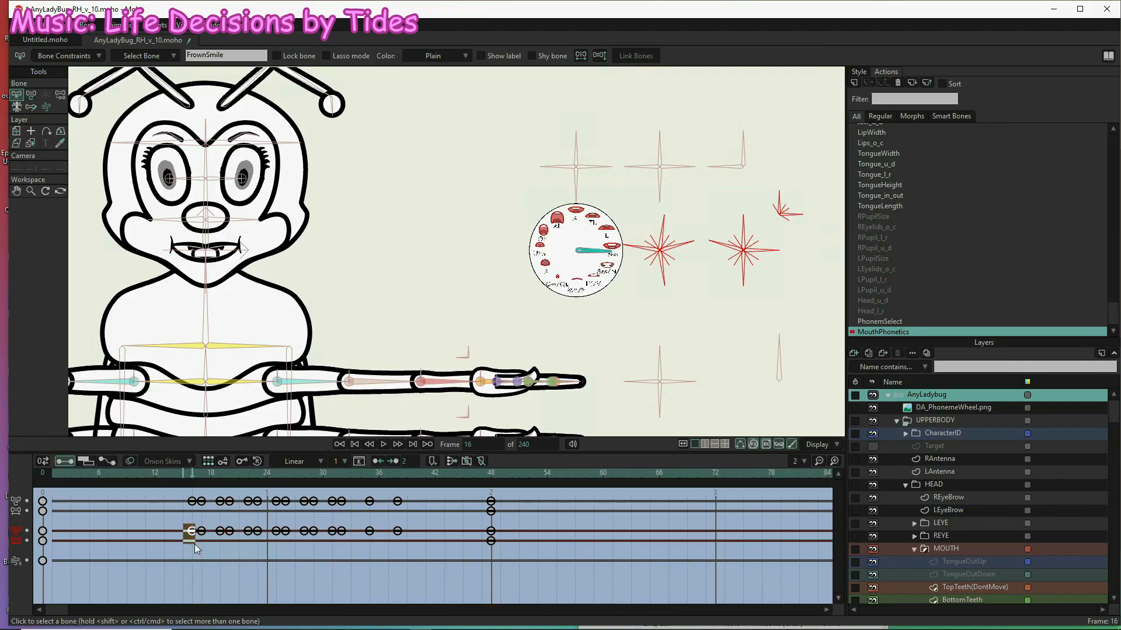
{"action": "left_click_drag", "start_coordinate": [195, 544], "coordinate": [194, 543]}
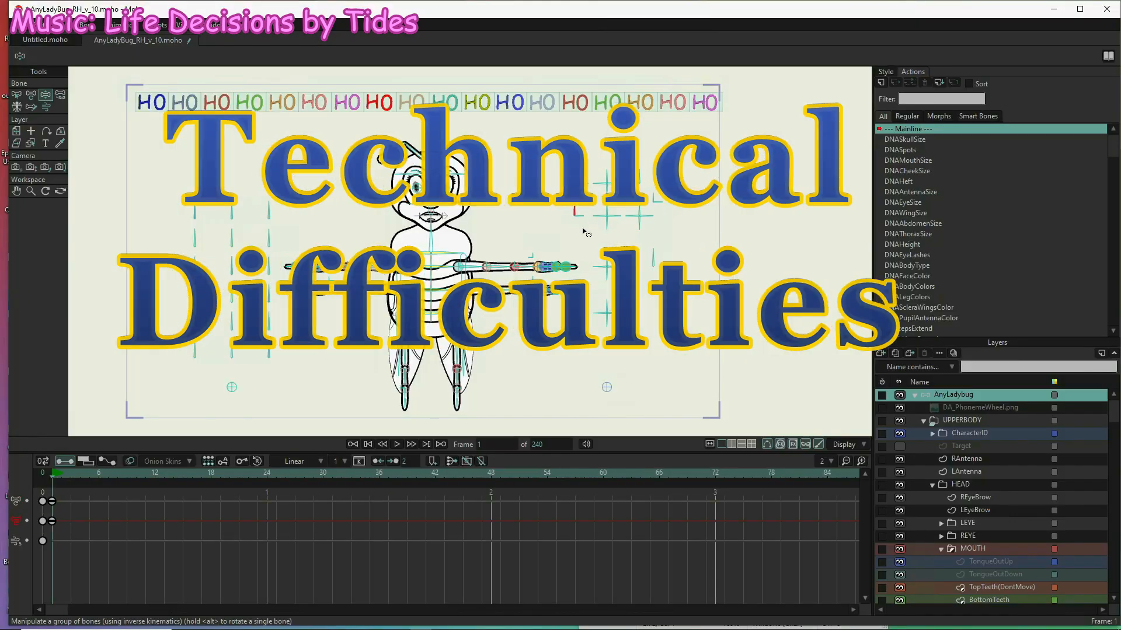
- Test the mouth shapes at frame 1 by rotating the pointer bones around the phoneme wheel
{"action": "scroll", "coordinate": [581, 207], "scroll_direction": "up", "scroll_amount": 3}
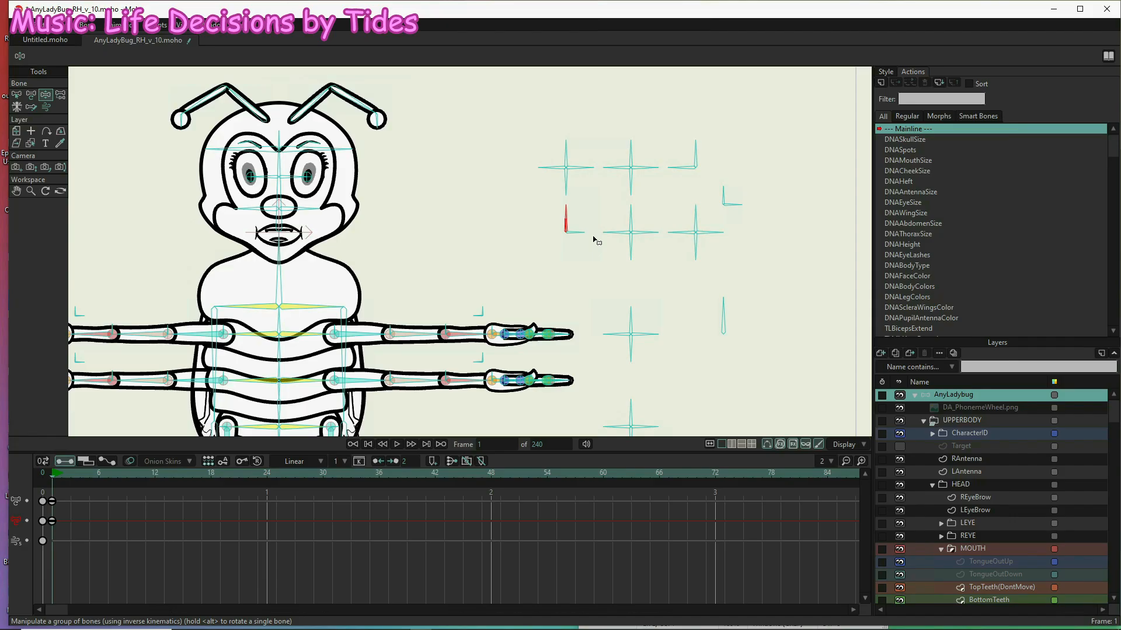
{"action": "mouse_move", "coordinate": [578, 213]}
{"action": "left_mouse_down"}
{"action": "mouse_move", "coordinate": [589, 251]}
{"action": "mouse_move", "coordinate": [561, 257]}
{"action": "mouse_move", "coordinate": [544, 224]}
{"action": "mouse_move", "coordinate": [596, 250]}
{"action": "mouse_move", "coordinate": [574, 287]}
{"action": "mouse_move", "coordinate": [581, 215]}
{"action": "left_mouse_up"}
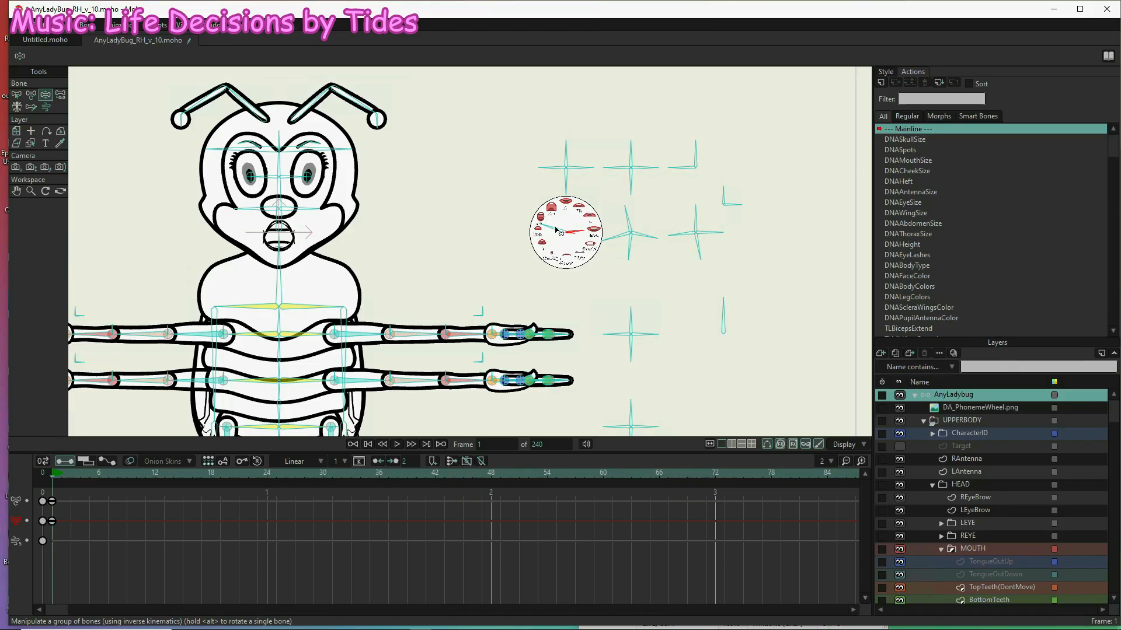
{"action": "left_click", "coordinate": [552, 229]}
{"action": "mouse_move", "coordinate": [548, 235]}
{"action": "left_mouse_down"}
{"action": "mouse_move", "coordinate": [558, 260]}
{"action": "mouse_move", "coordinate": [549, 252]}
{"action": "left_mouse_up"}
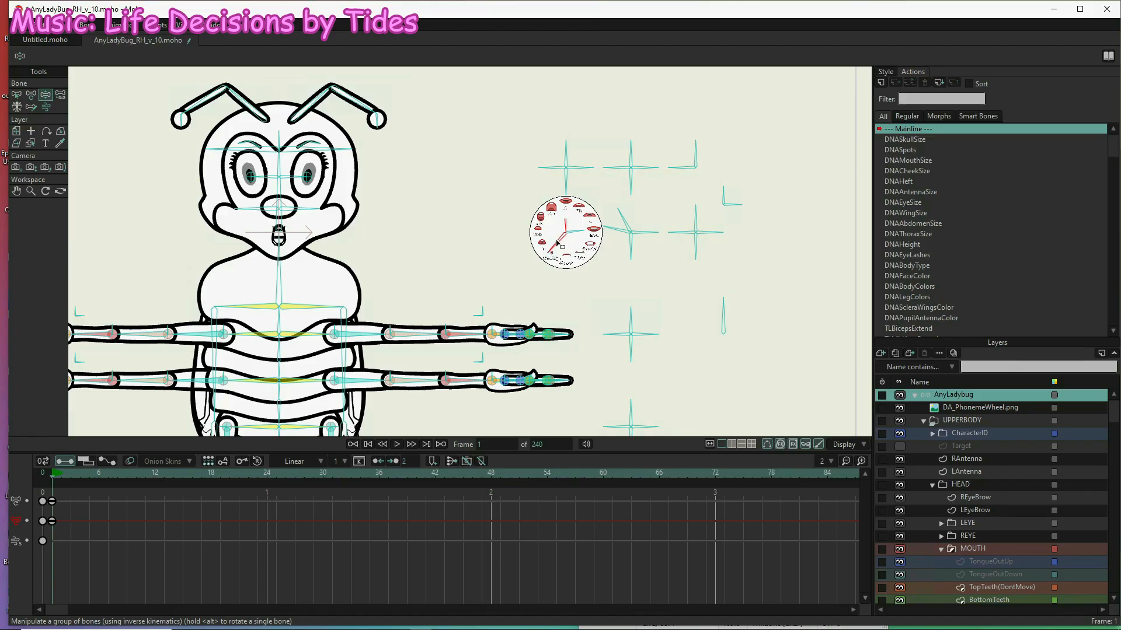
{"action": "left_click_drag", "start_coordinate": [588, 201], "coordinate": [600, 231]}
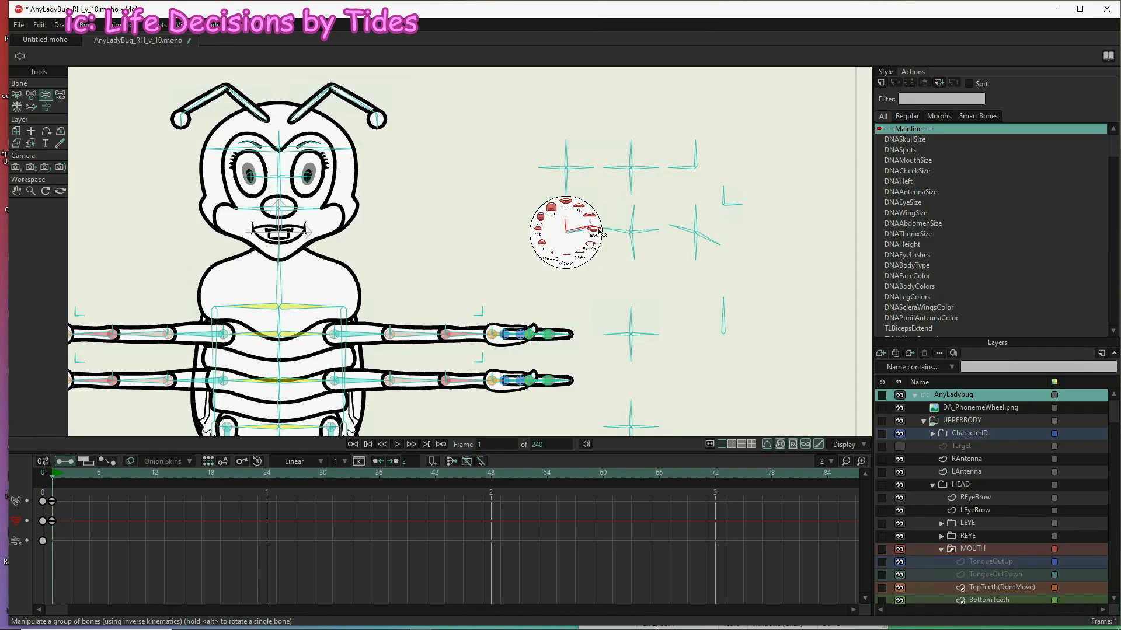
{"action": "left_click", "coordinate": [568, 262]}
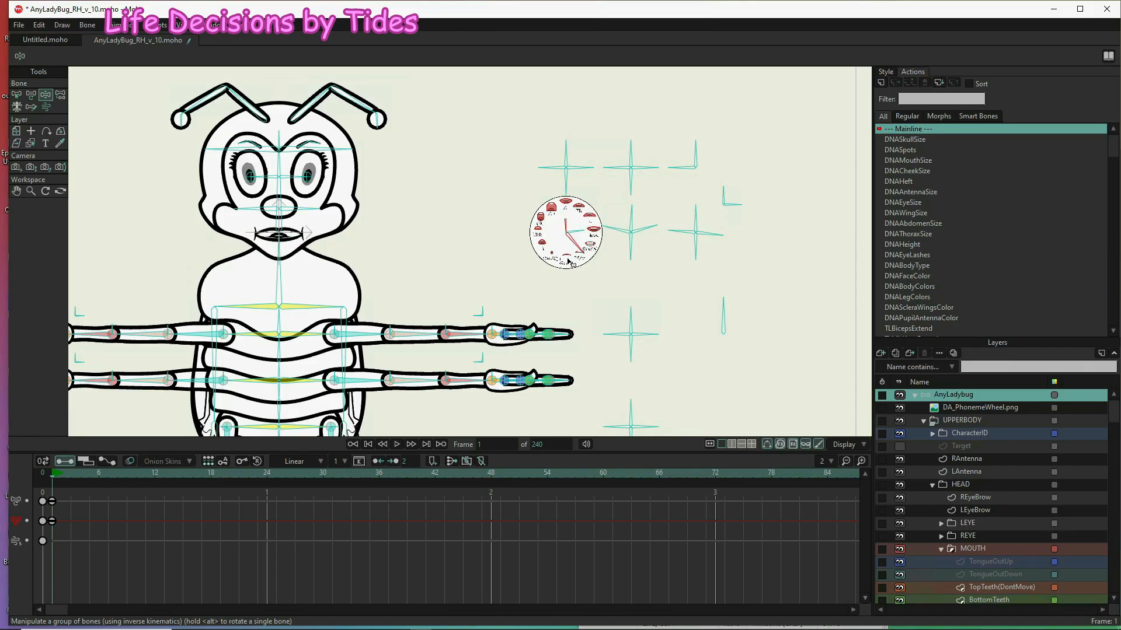
{"action": "mouse_move", "coordinate": [567, 262]}
{"action": "left_mouse_down"}
{"action": "mouse_move", "coordinate": [592, 239]}
{"action": "mouse_move", "coordinate": [570, 257]}
{"action": "left_mouse_up"}
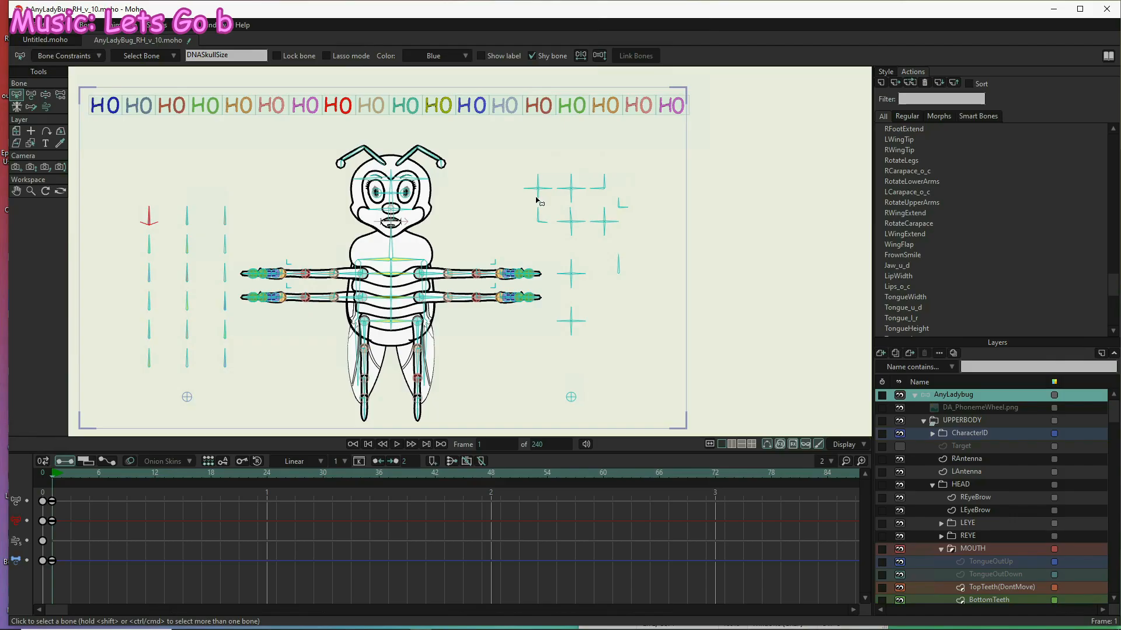
- Select the RPupilSize control bone and open its RPupilSize smart bone action for editing
{"action": "left_click", "coordinate": [535, 197]}
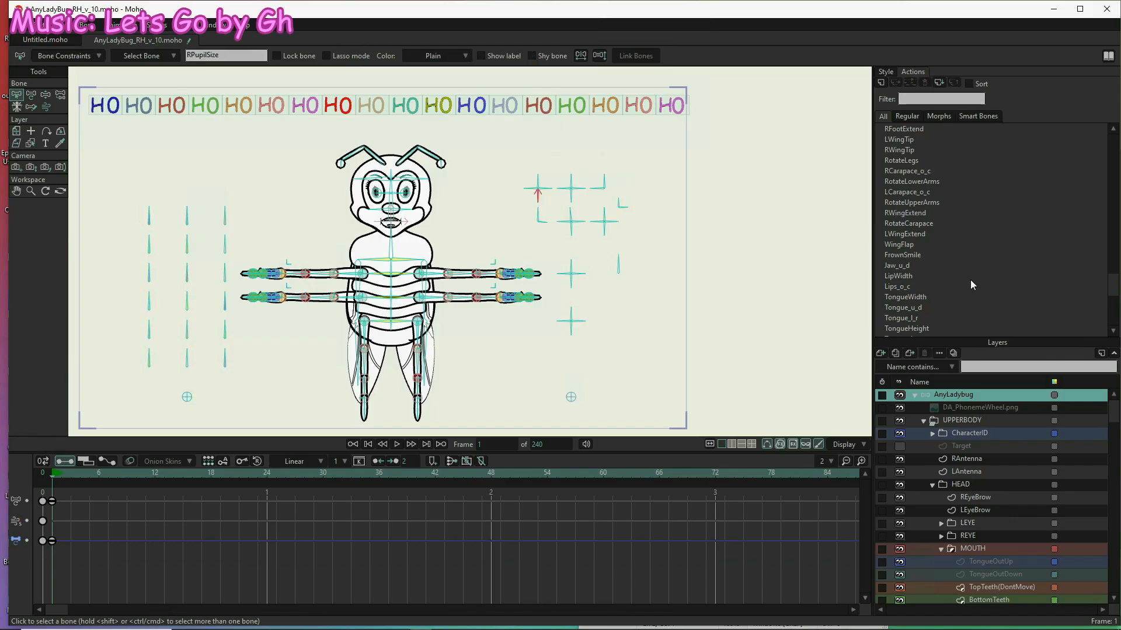
{"action": "scroll", "coordinate": [972, 285], "scroll_direction": "down", "scroll_amount": 3}
{"action": "scroll", "coordinate": [970, 279], "scroll_direction": "down", "scroll_amount": 2}
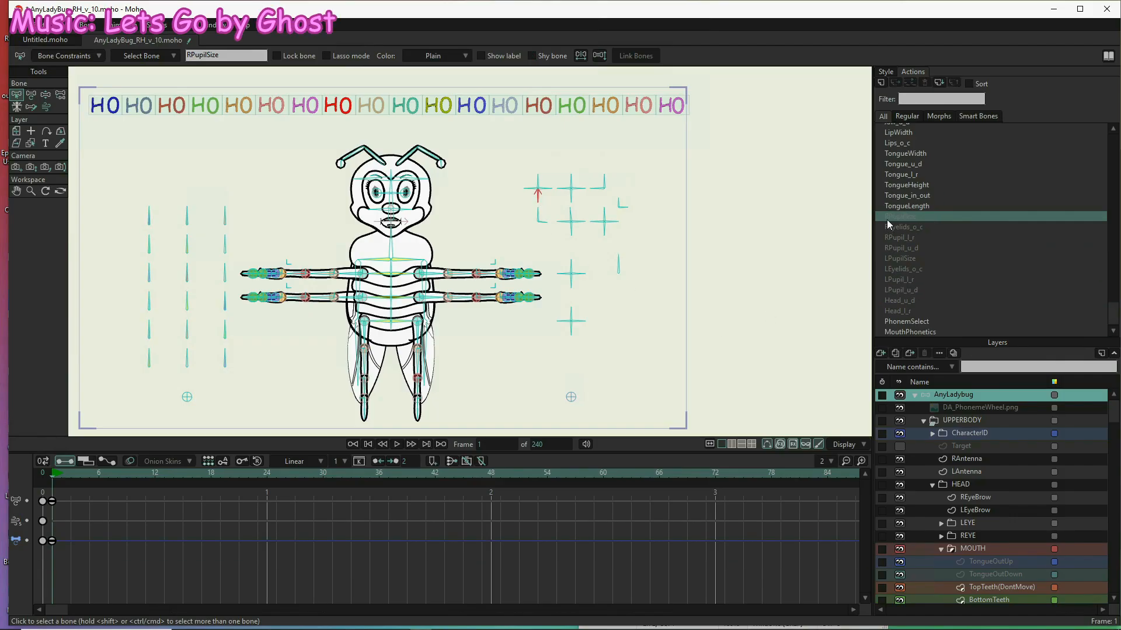
{"action": "double_click", "coordinate": [927, 215]}
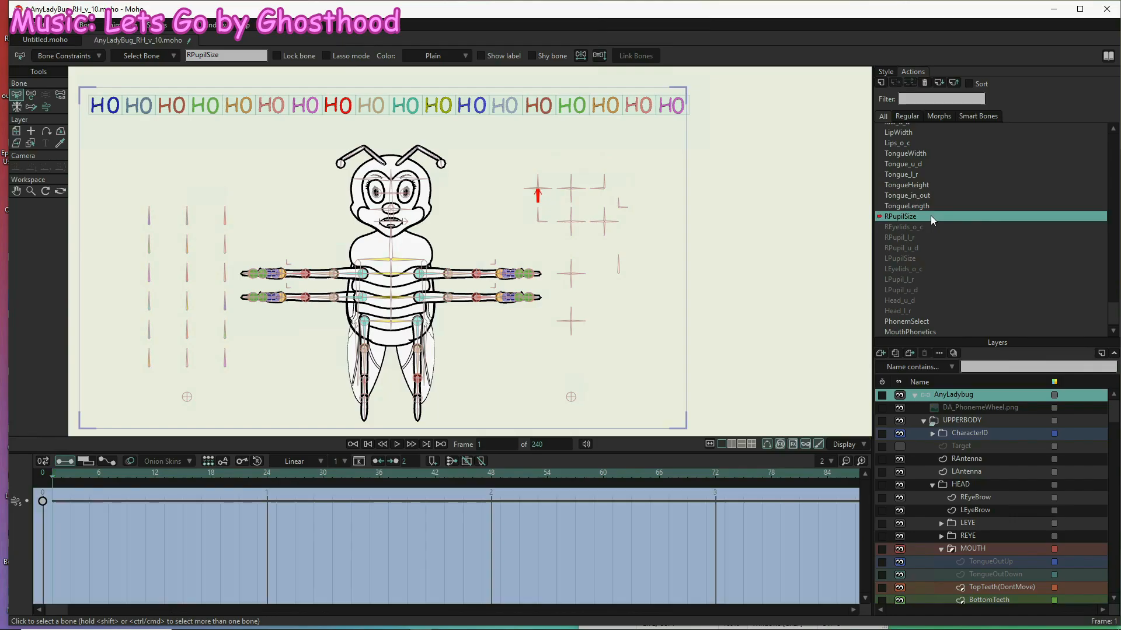
- Rotate the RPupilSize bone to its 238° limit at frame 1 of the action
{"action": "left_click", "coordinate": [31, 95]}
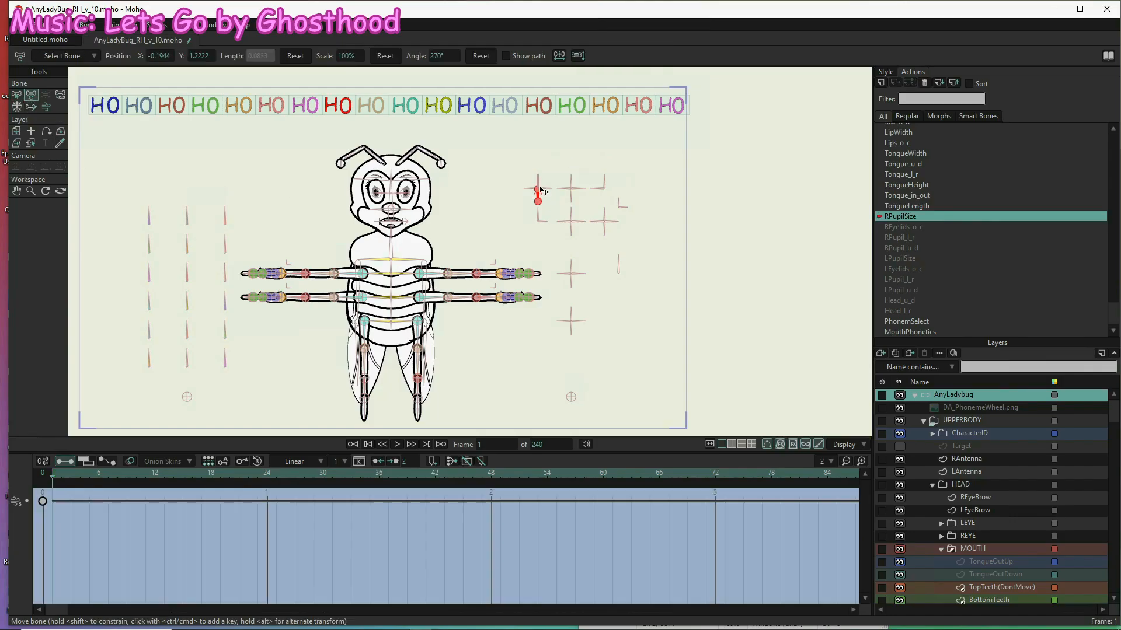
{"action": "scroll", "coordinate": [538, 196], "scroll_direction": "up", "scroll_amount": 5}
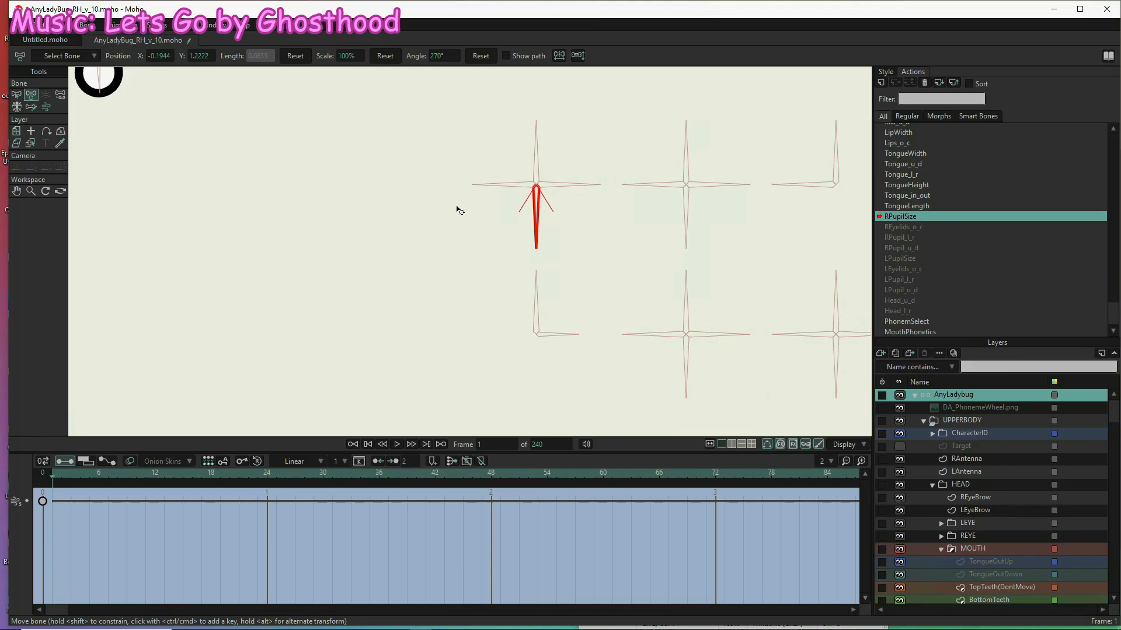
{"action": "left_click_drag", "start_coordinate": [457, 210], "coordinate": [437, 199]}
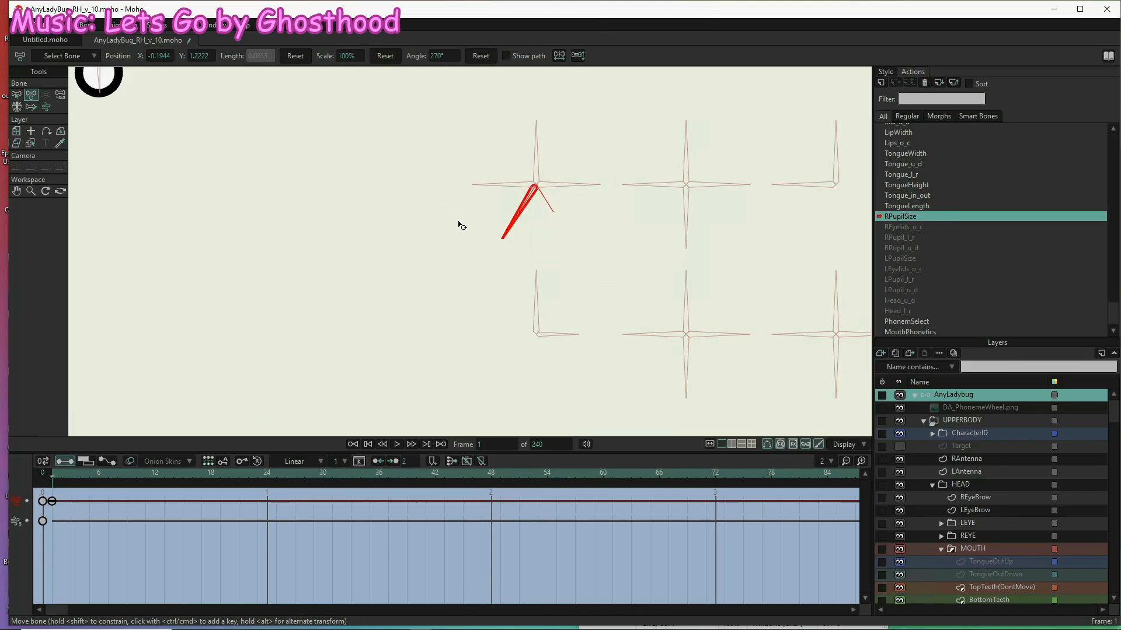
- Rotate the RPupilSize bone to its opposite limit of 302° at frame 65
{"action": "left_click_drag", "start_coordinate": [505, 503], "coordinate": [551, 487]}
{"action": "left_click", "coordinate": [647, 477]}
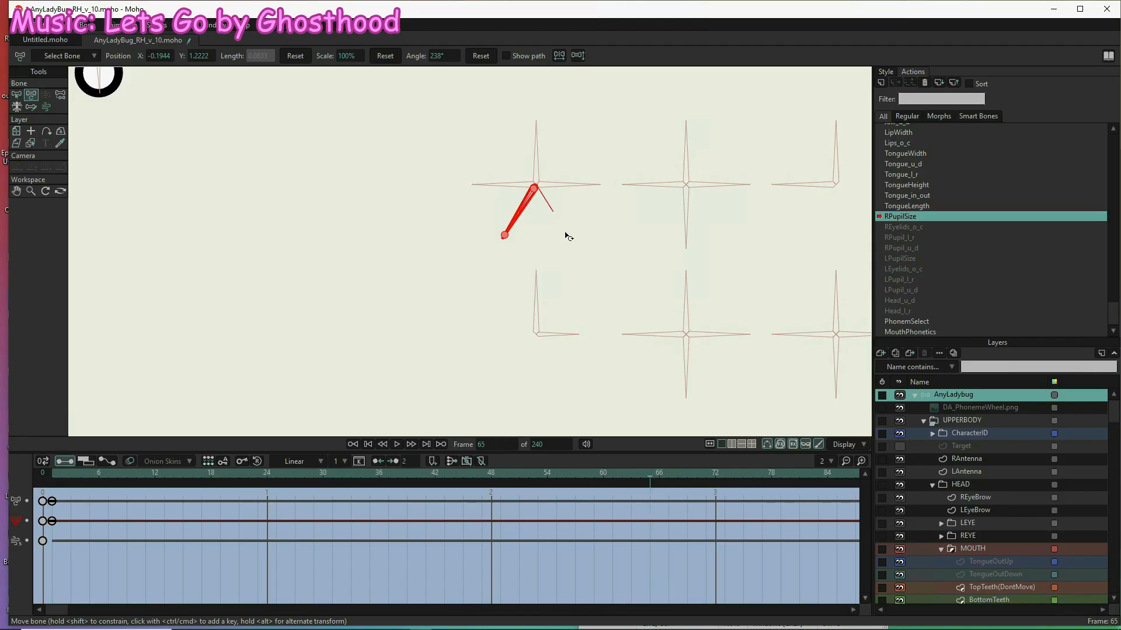
{"action": "left_click_drag", "start_coordinate": [621, 232], "coordinate": [530, 215]}
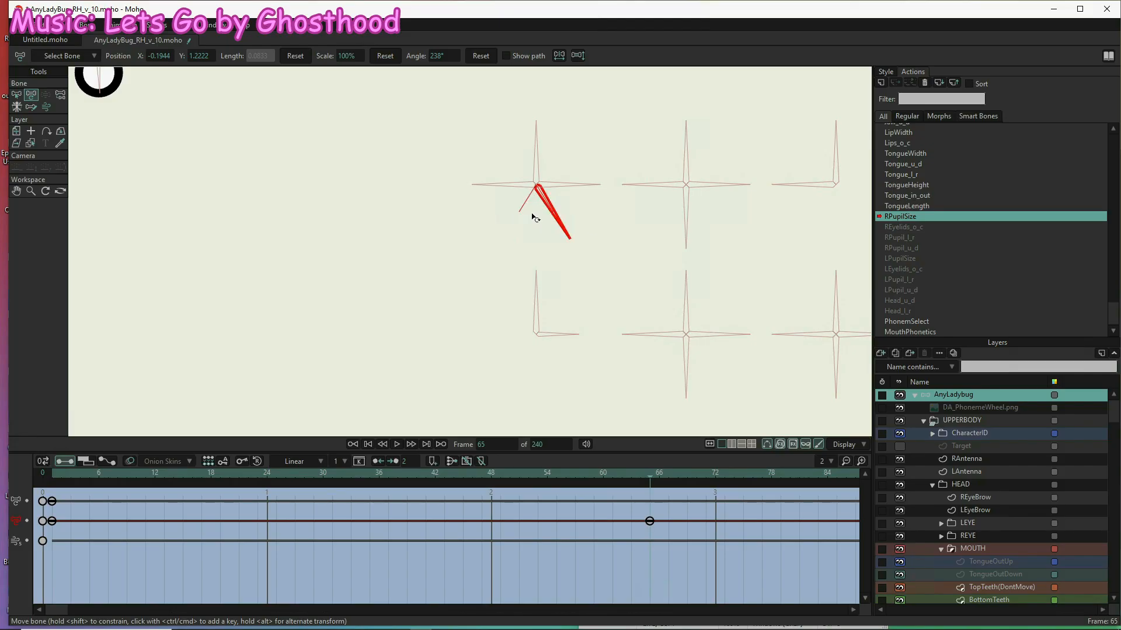
- Expand the REYE group, select its Pupil layer and target the pupil's points with the Transform Points tool
{"action": "scroll", "coordinate": [575, 275], "scroll_direction": "down", "scroll_amount": 5}
{"action": "scroll", "coordinate": [575, 275], "scroll_direction": "up", "scroll_amount": 6}
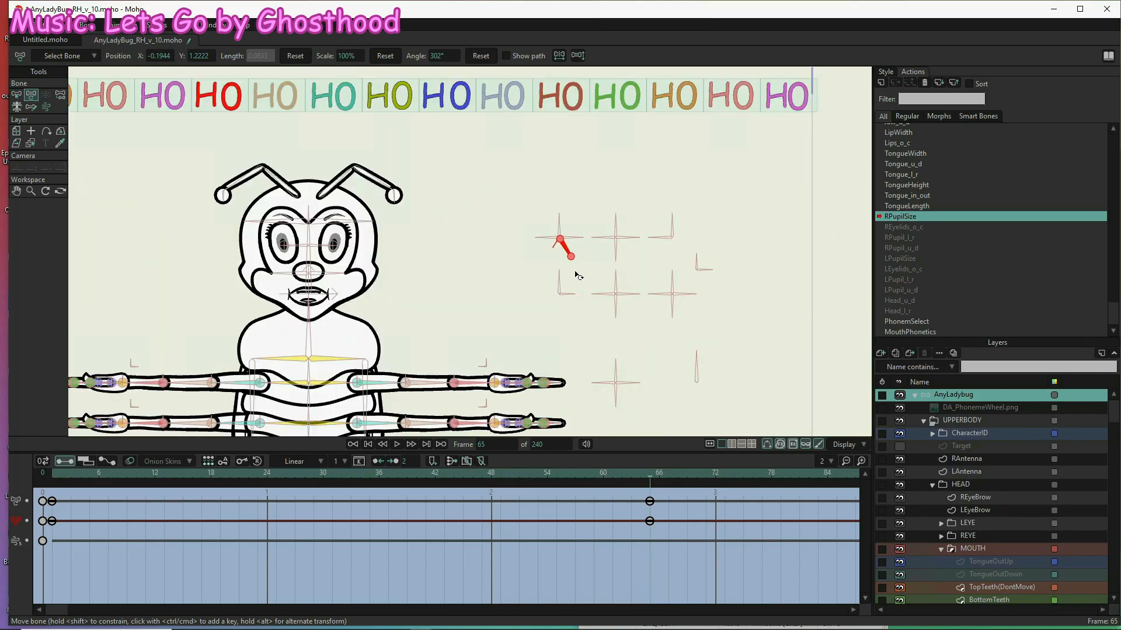
{"action": "scroll", "coordinate": [593, 299], "scroll_direction": "up", "scroll_amount": 1}
{"action": "left_click_drag", "start_coordinate": [592, 296], "coordinate": [627, 288]}
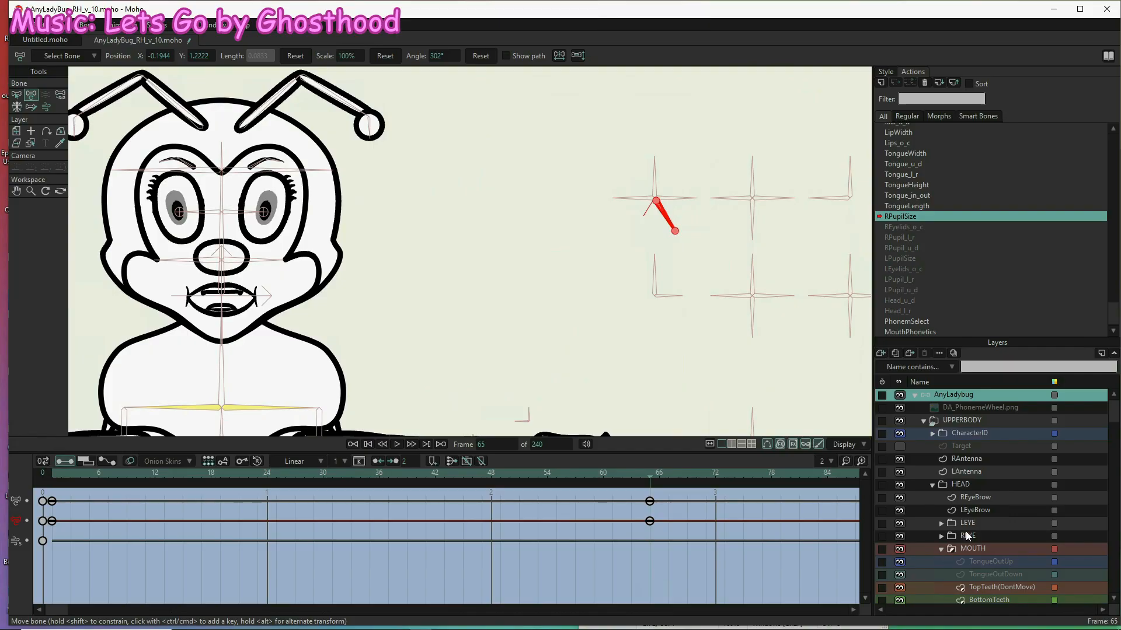
{"action": "scroll", "coordinate": [965, 531], "scroll_direction": "down", "scroll_amount": 3}
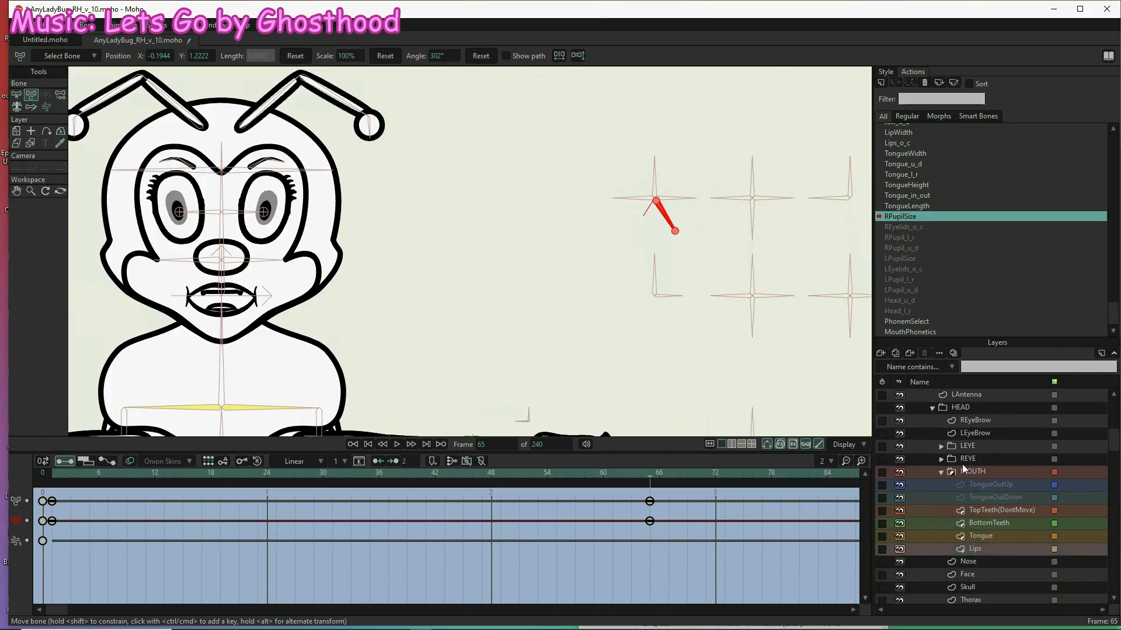
{"action": "left_click", "coordinate": [941, 459]}
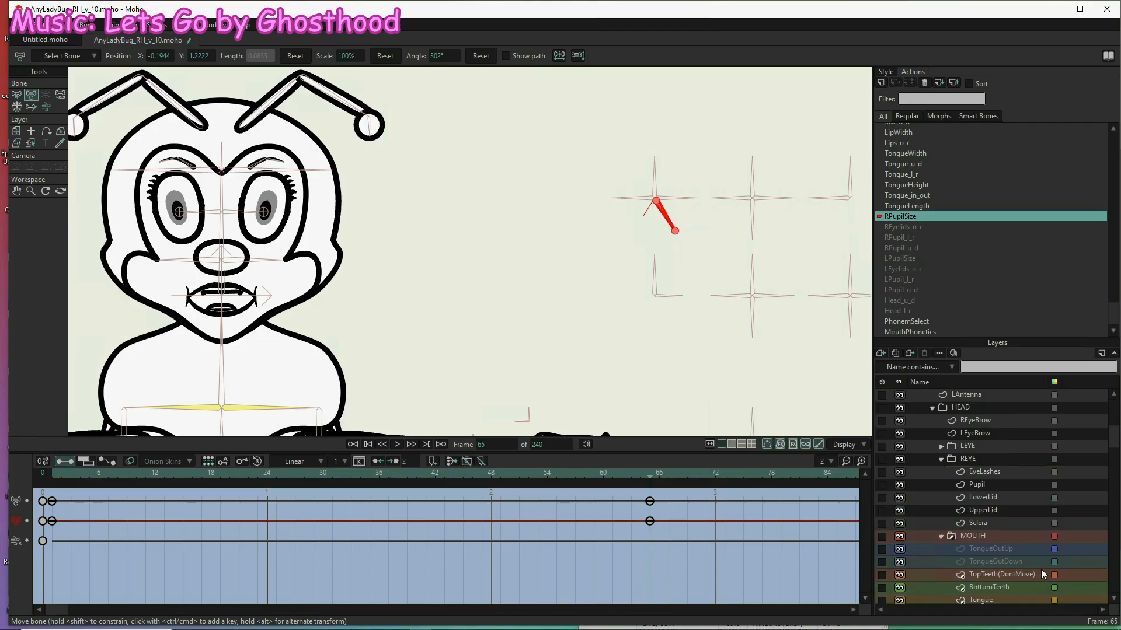
{"action": "left_click", "coordinate": [997, 485]}
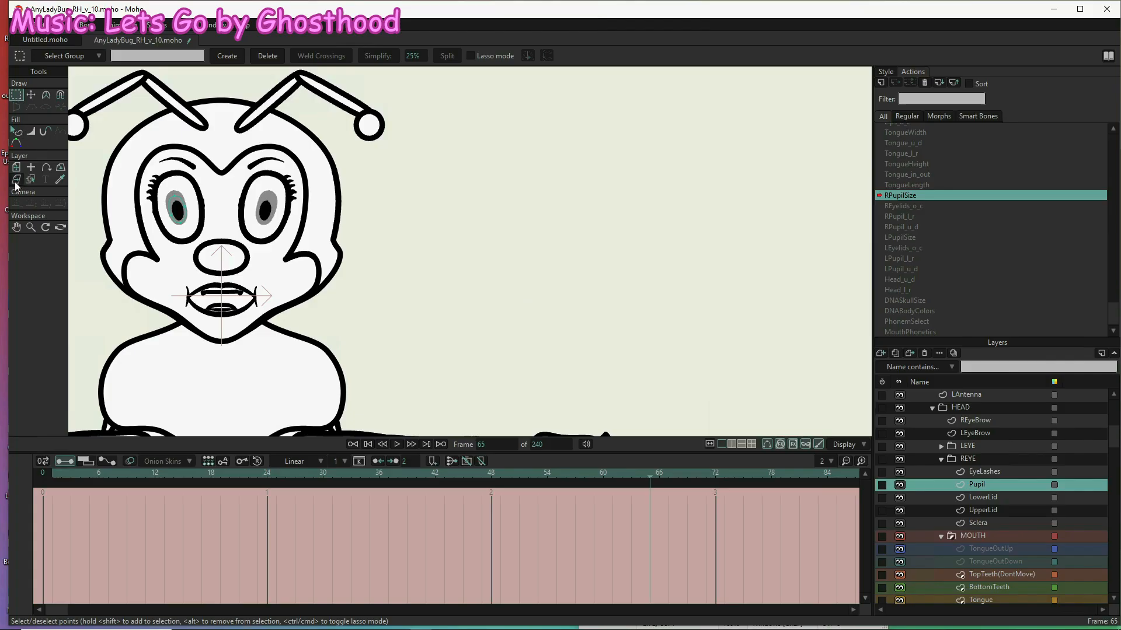
{"action": "left_click", "coordinate": [34, 95]}
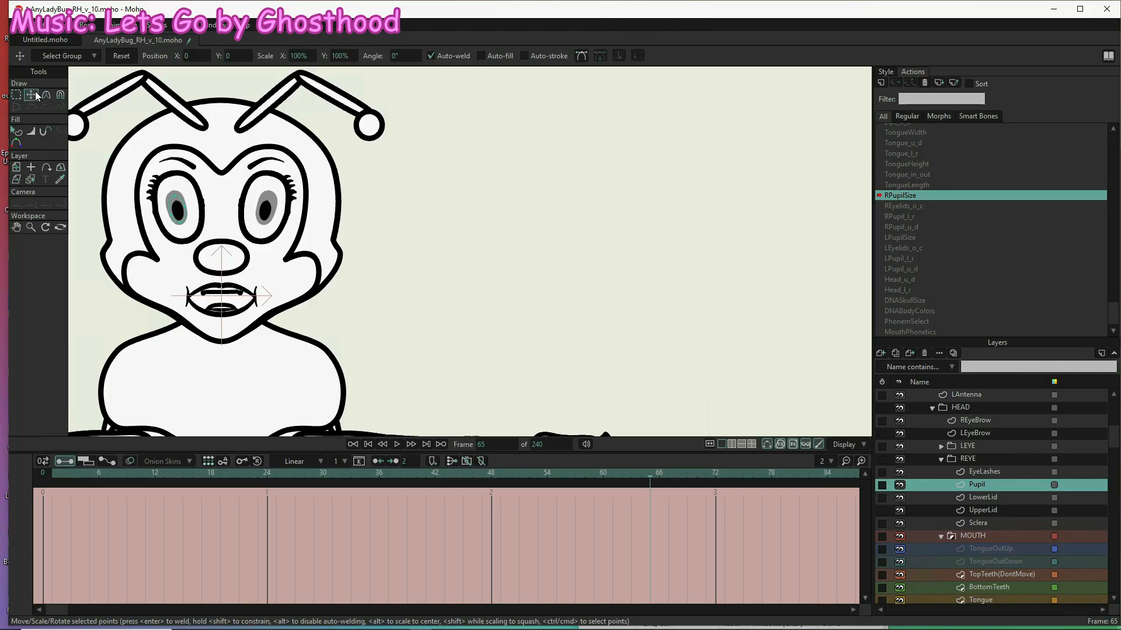
{"action": "left_click", "coordinate": [185, 206]}
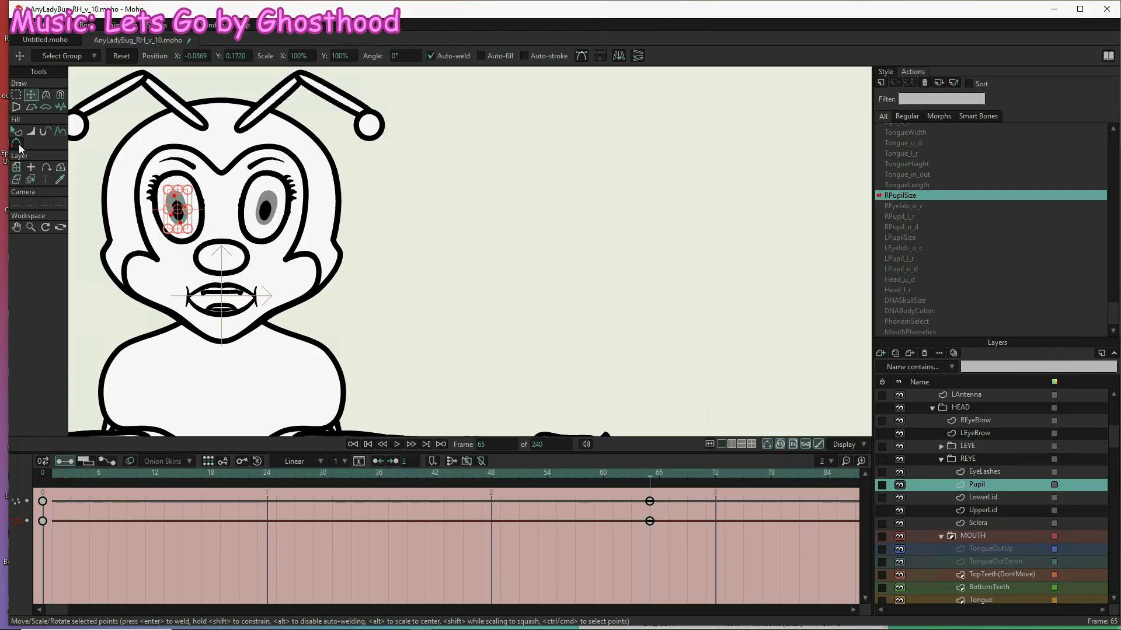
- Try scaling the entire right-eye Pupil layer to 150% in X and Y at frame 65
{"action": "left_click", "coordinate": [15, 169]}
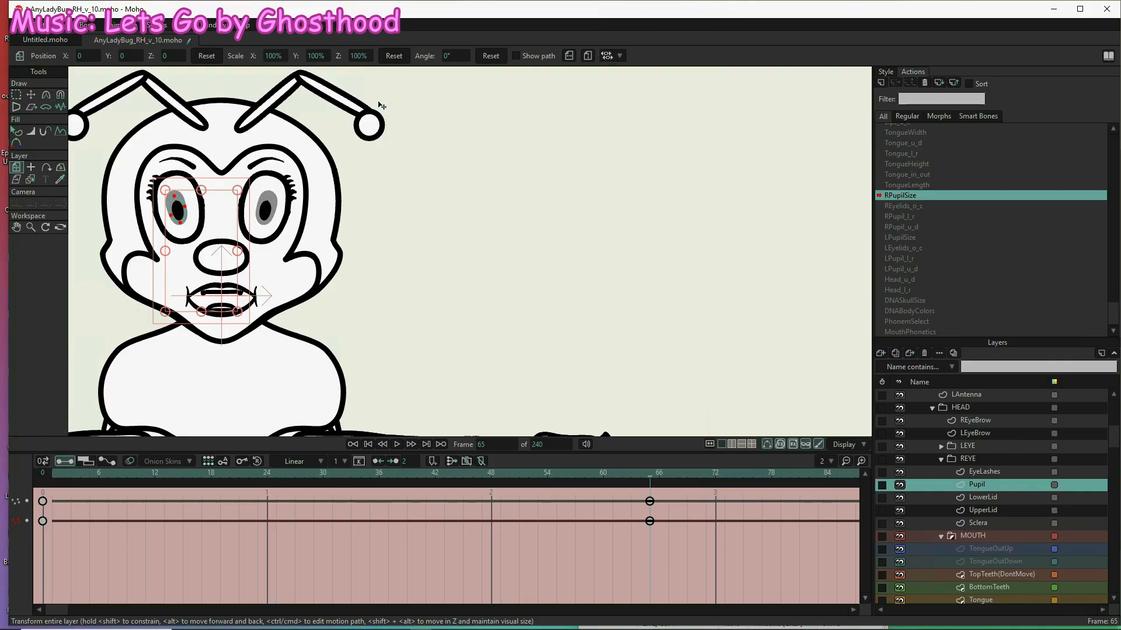
{"action": "left_click", "coordinate": [270, 55]}
{"action": "type", "text": "150"}
{"action": "left_click", "coordinate": [315, 56]}
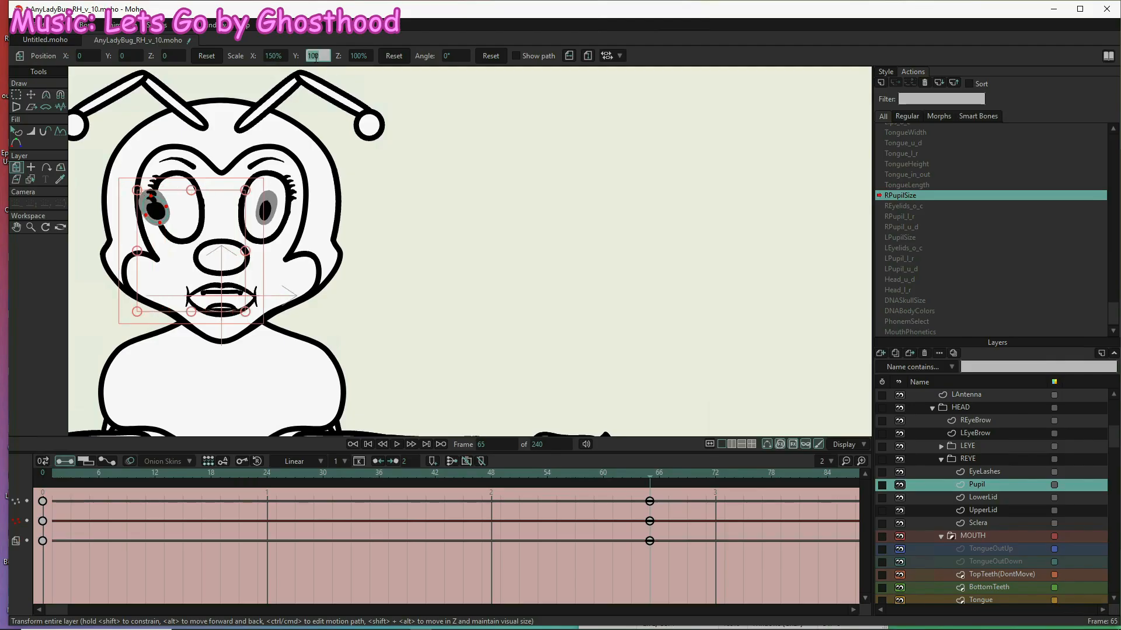
{"action": "type", "text": "150"}
{"action": "key", "text": "Return"}
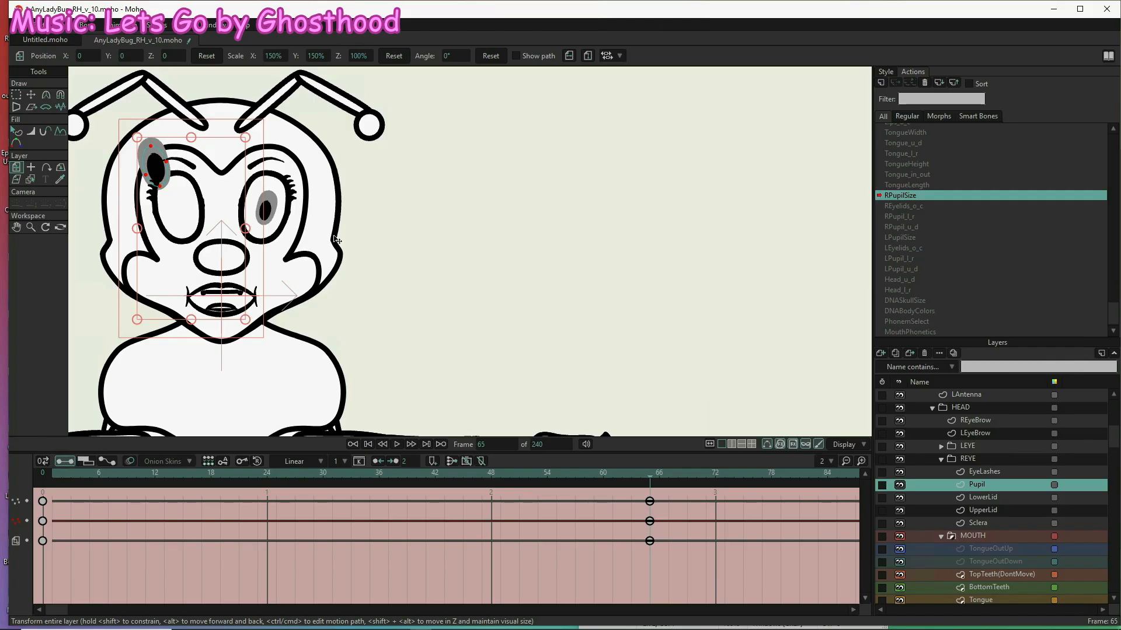
{"action": "key", "text": "ctrl+z"}
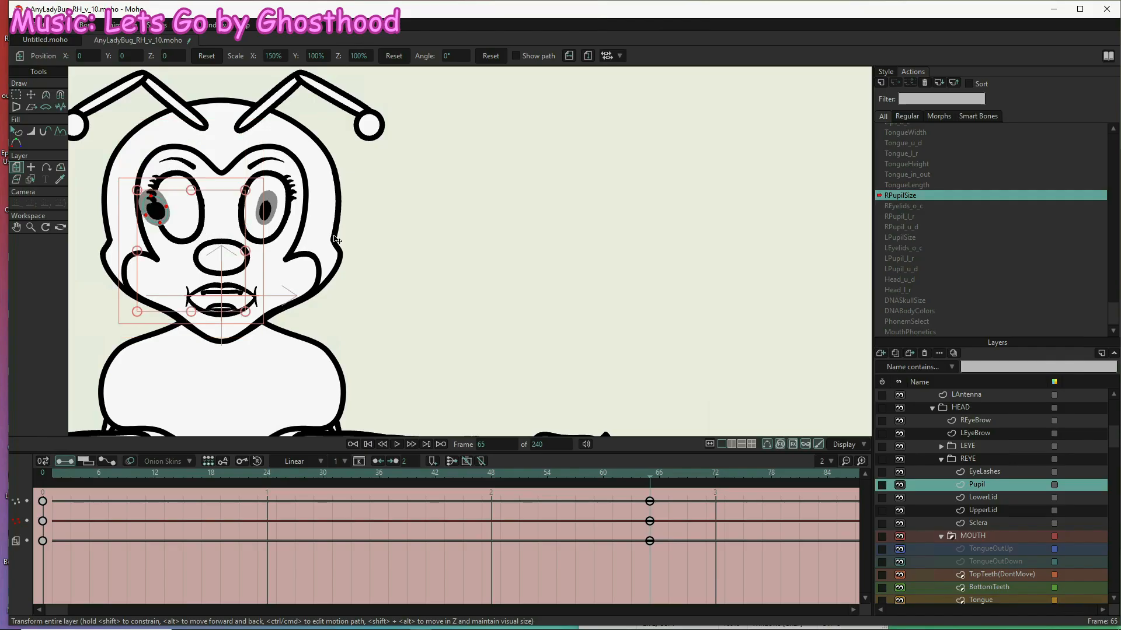
{"action": "key", "text": "ctrl+z"}
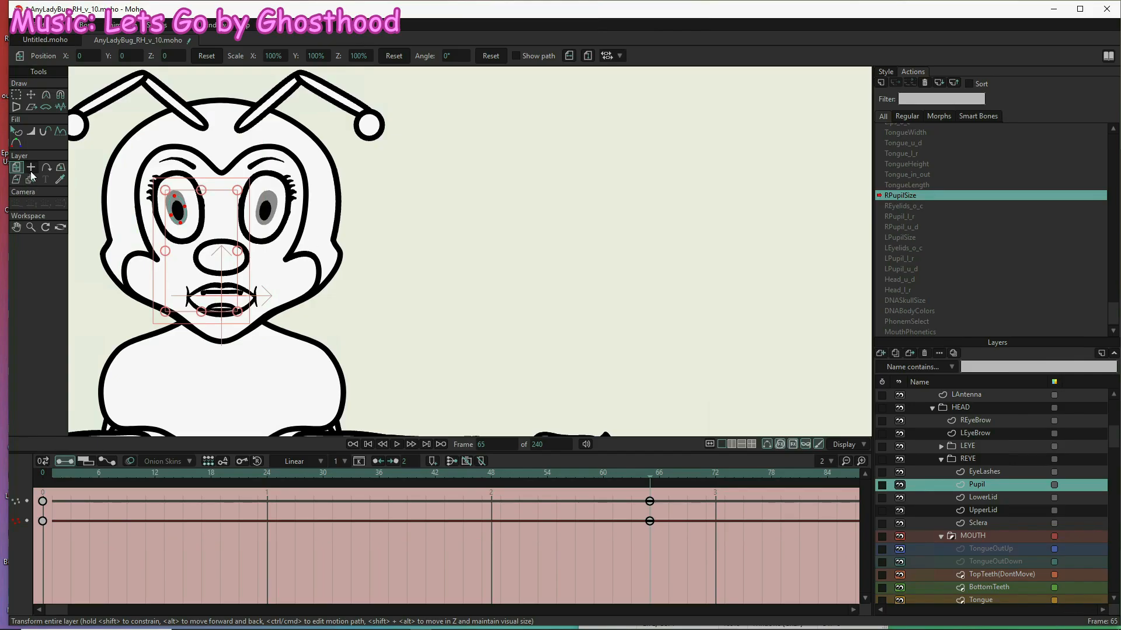
- Set the right-eye Pupil layer's origin at the centre of the pupil, about X -0.087, Y 0.169
{"action": "left_click", "coordinate": [31, 167]}
{"action": "scroll", "coordinate": [124, 215], "scroll_direction": "up", "scroll_amount": 5}
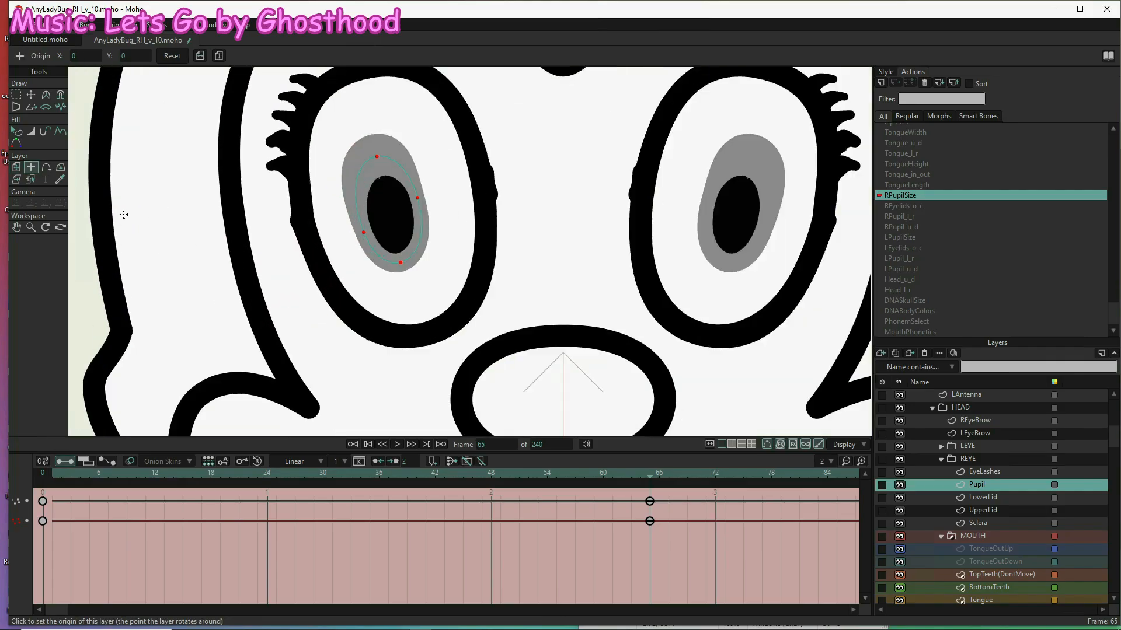
{"action": "scroll", "coordinate": [124, 215], "scroll_direction": "up", "scroll_amount": 1}
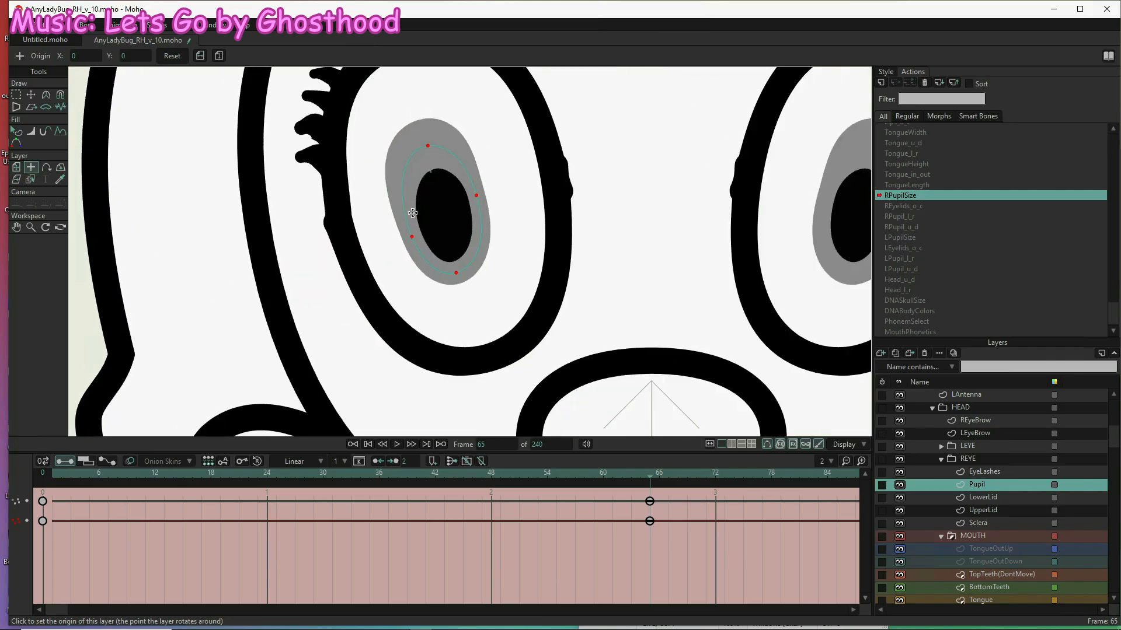
{"action": "left_click", "coordinate": [444, 216]}
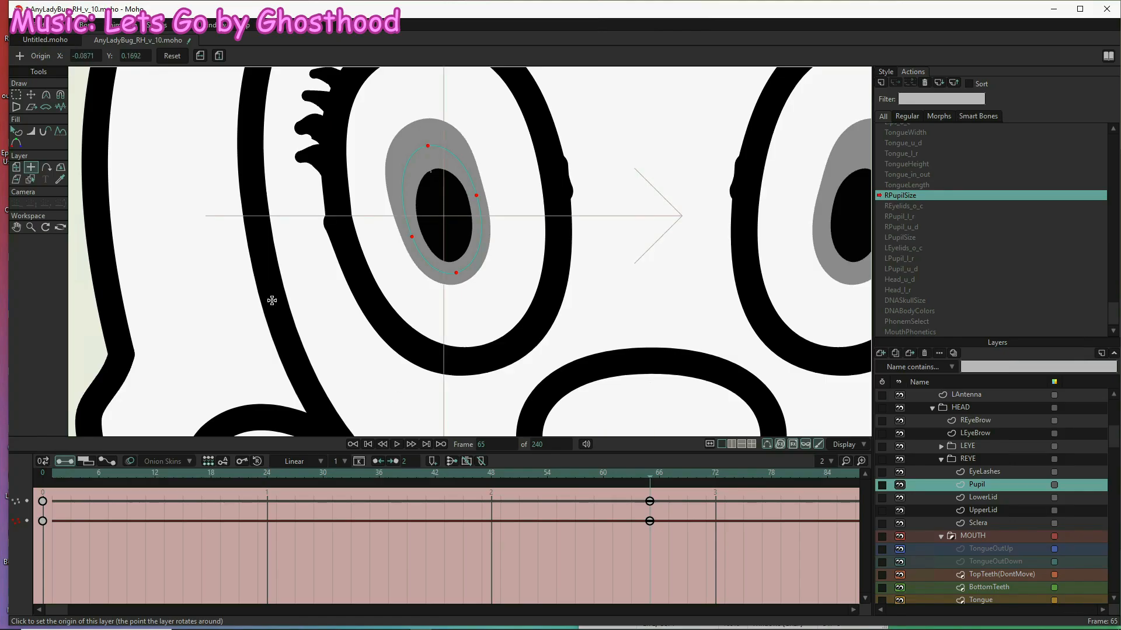
- Expand the LEYE group and set its Pupil layer's origin at the pupil's centre, about X -0.086, Y 0.168
{"action": "scroll", "coordinate": [272, 301], "scroll_direction": "down", "scroll_amount": 2}
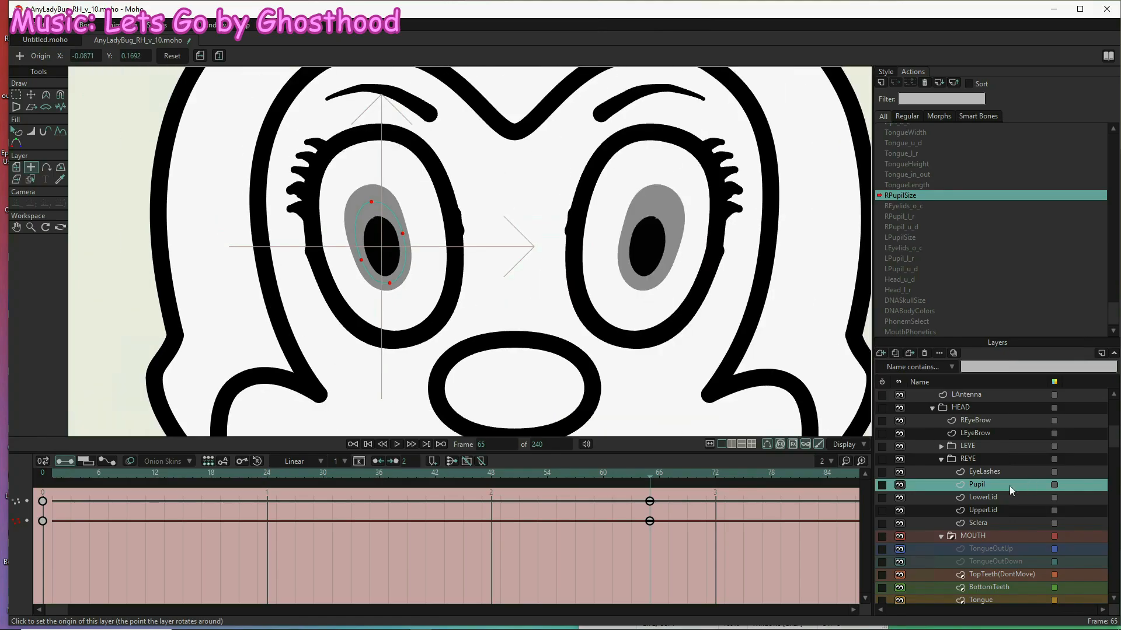
{"action": "left_click", "coordinate": [940, 446]}
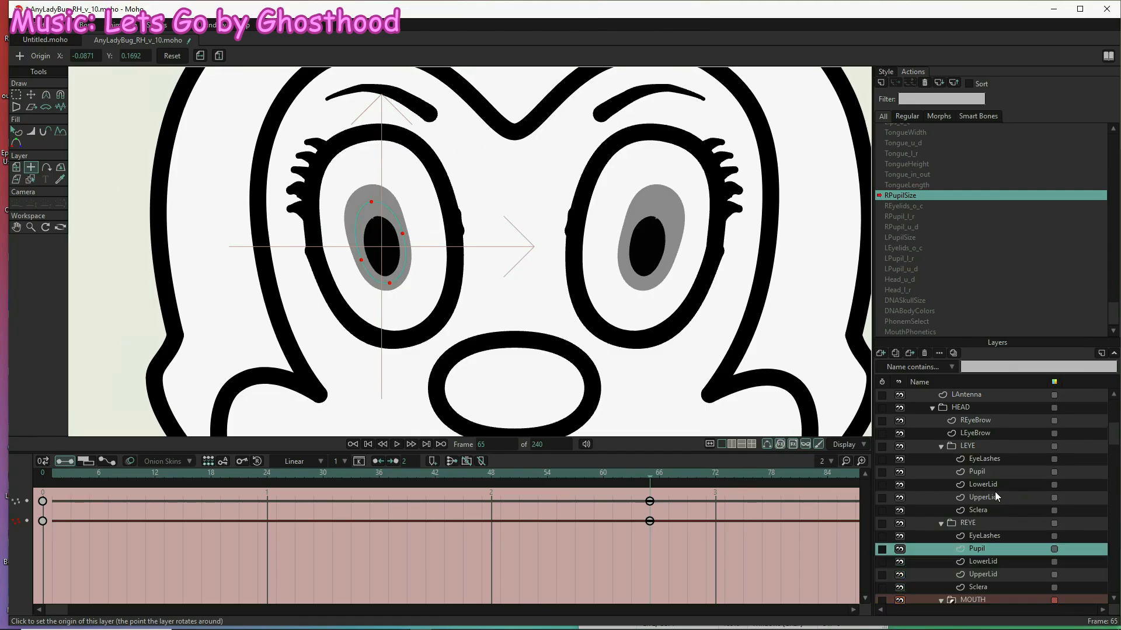
{"action": "left_click", "coordinate": [995, 472]}
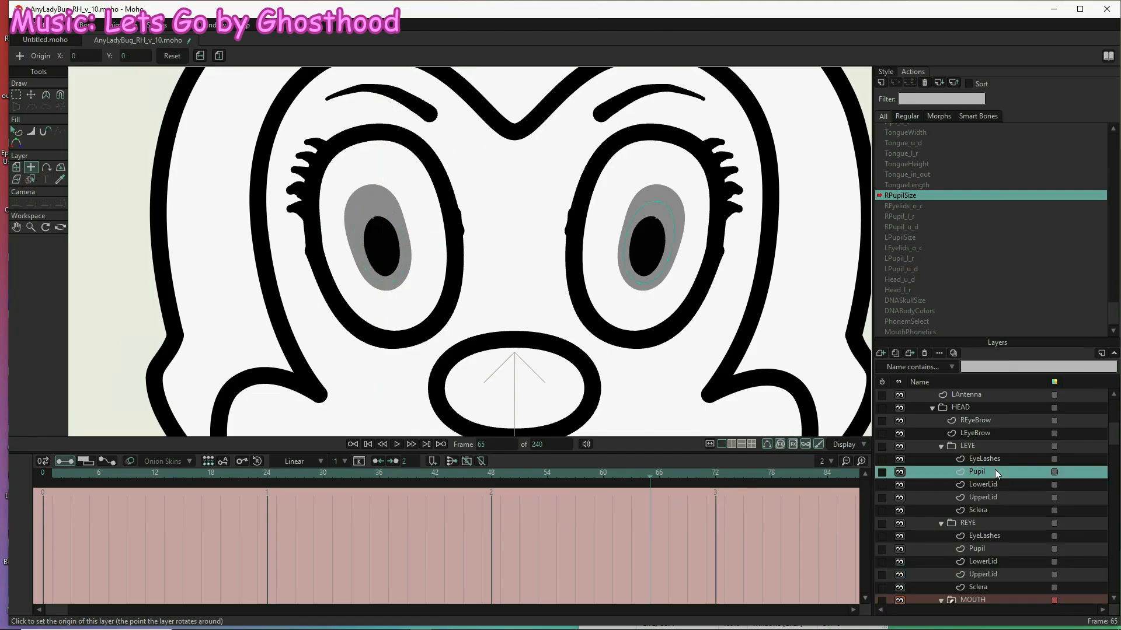
{"action": "left_click", "coordinate": [646, 248]}
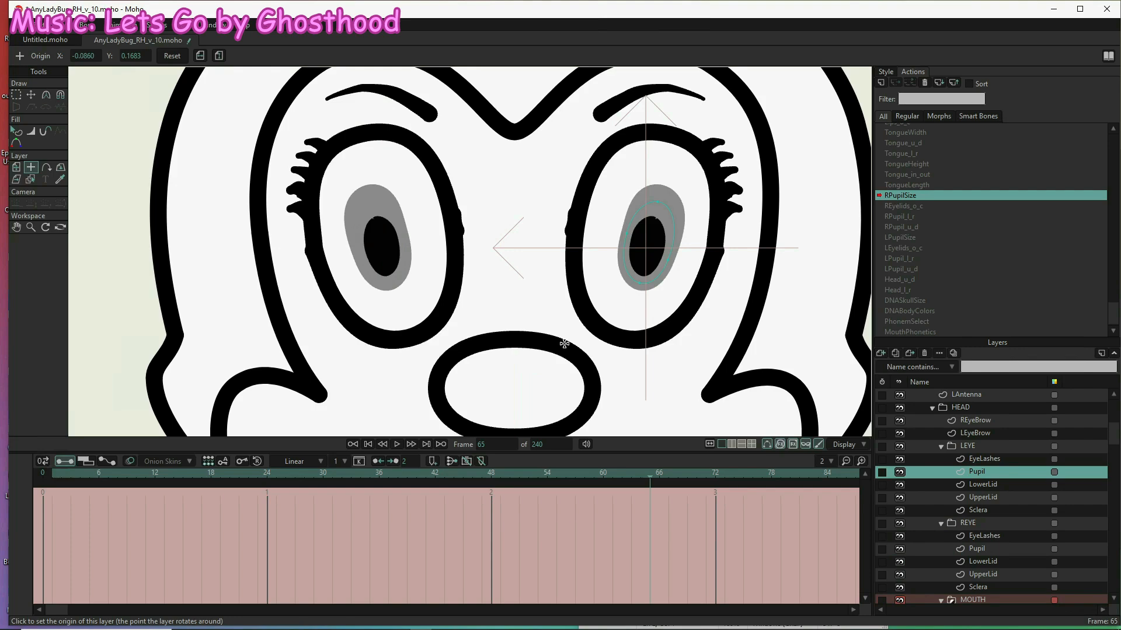
- Scale the entire REYE Pupil layer to 150% in X and Y at frame 65 of the RPupilSize action
{"action": "scroll", "coordinate": [553, 314], "scroll_direction": "down", "scroll_amount": 5}
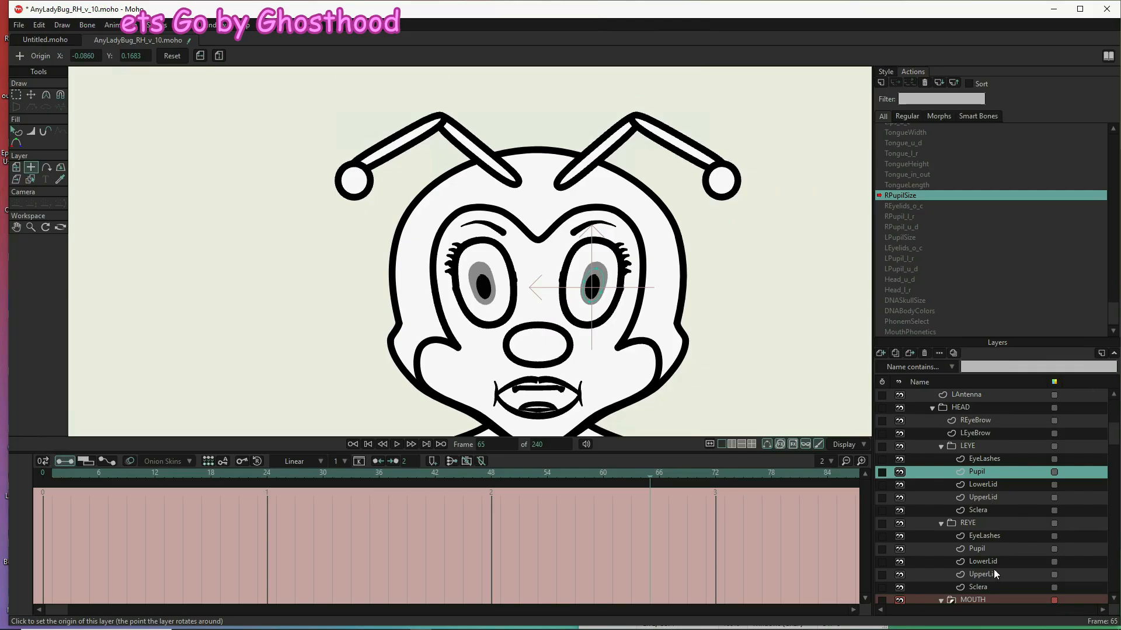
{"action": "left_click", "coordinate": [995, 547]}
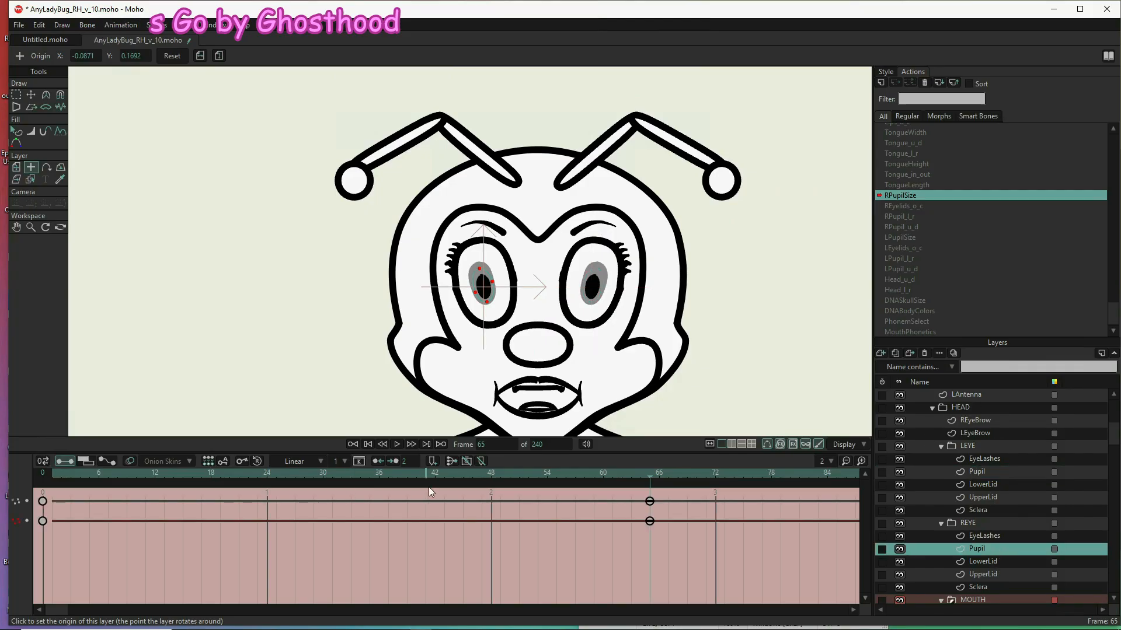
{"action": "left_click", "coordinate": [16, 168]}
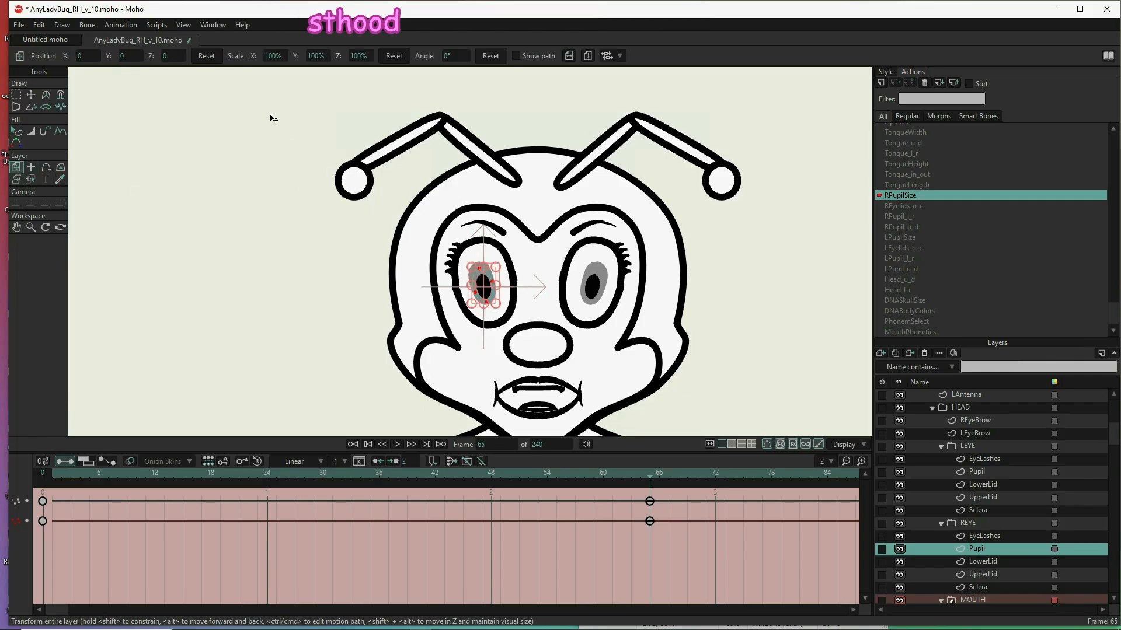
{"action": "left_click", "coordinate": [271, 56]}
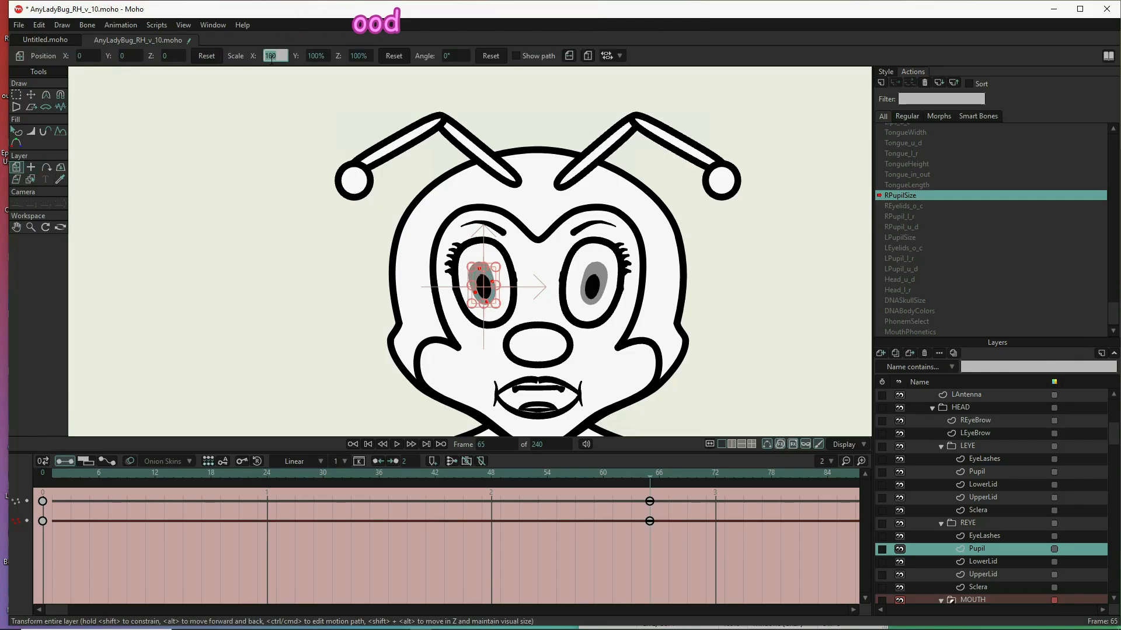
{"action": "type", "text": "150"}
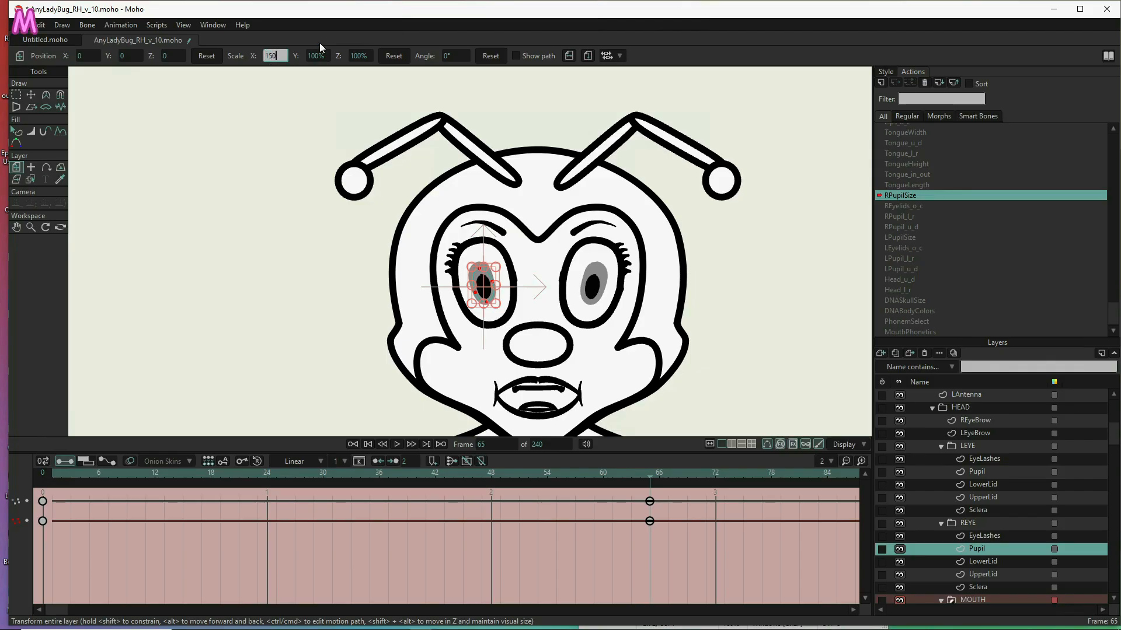
{"action": "key", "text": "Tab"}
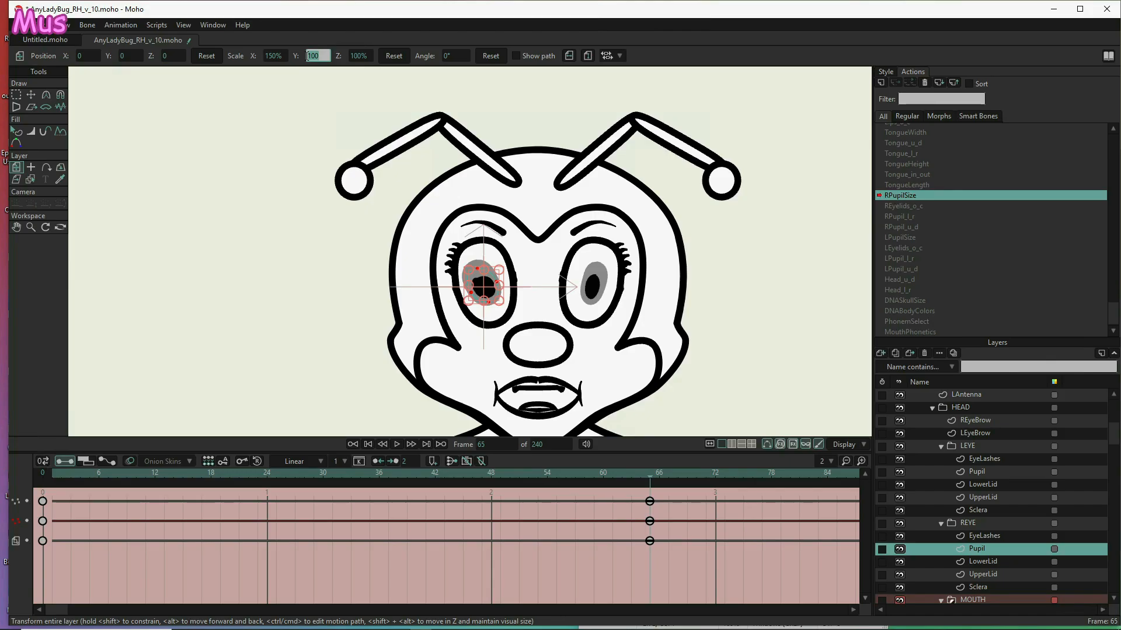
{"action": "type", "text": "150"}
{"action": "key", "text": "Return"}
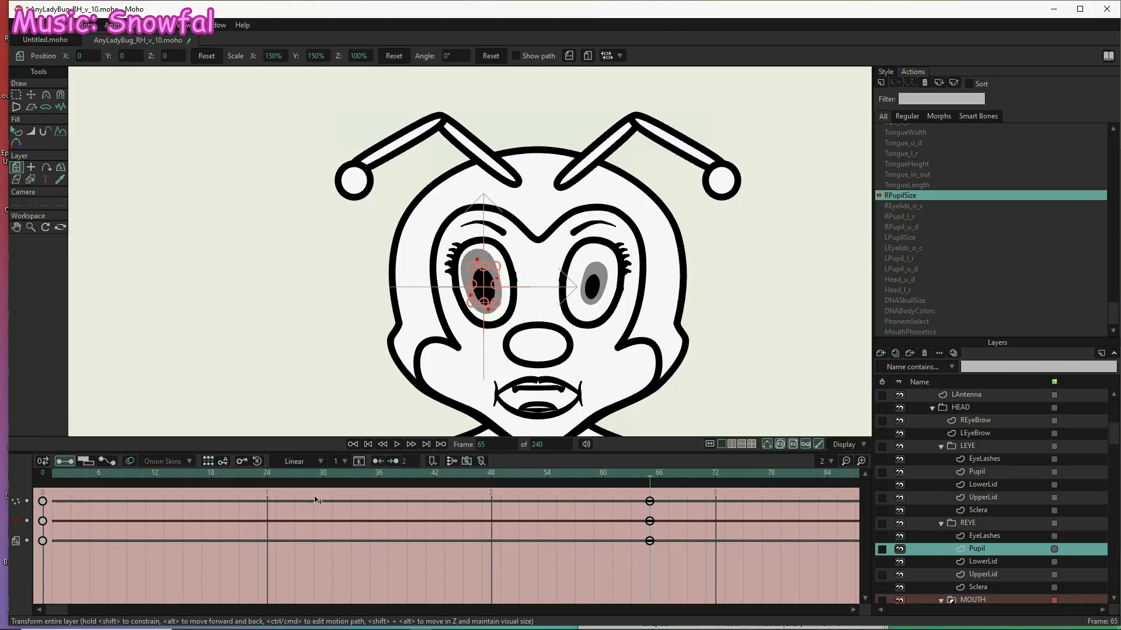
- Scale the REYE Pupil layer to 50% in X and Y at frame 1
{"action": "left_click", "coordinate": [53, 476]}
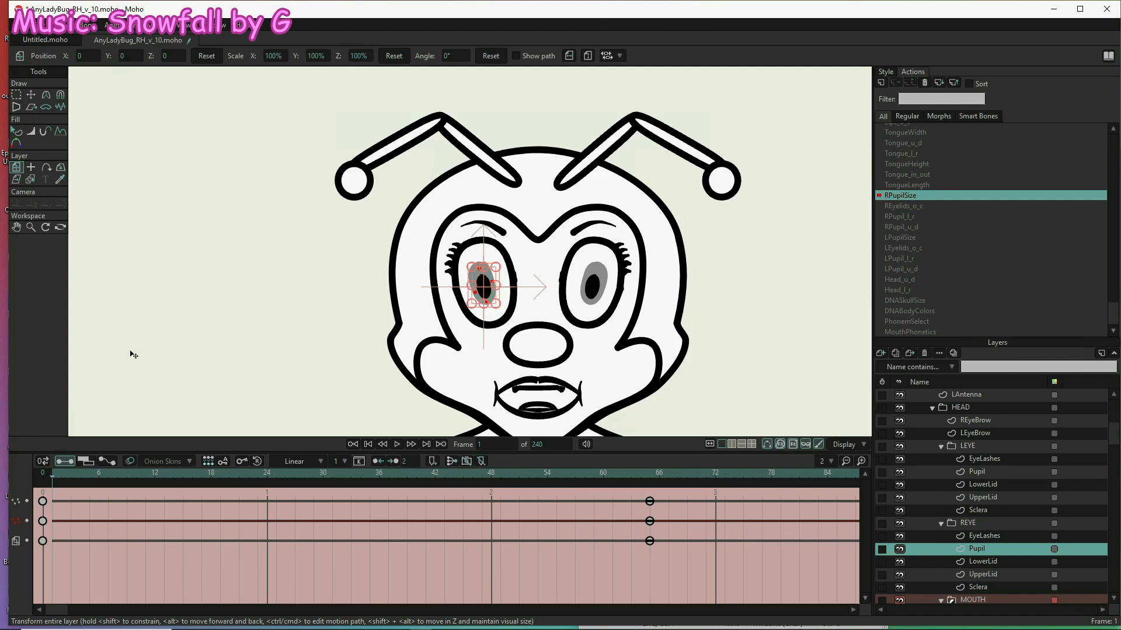
{"action": "left_click", "coordinate": [276, 56]}
{"action": "type", "text": "50"}
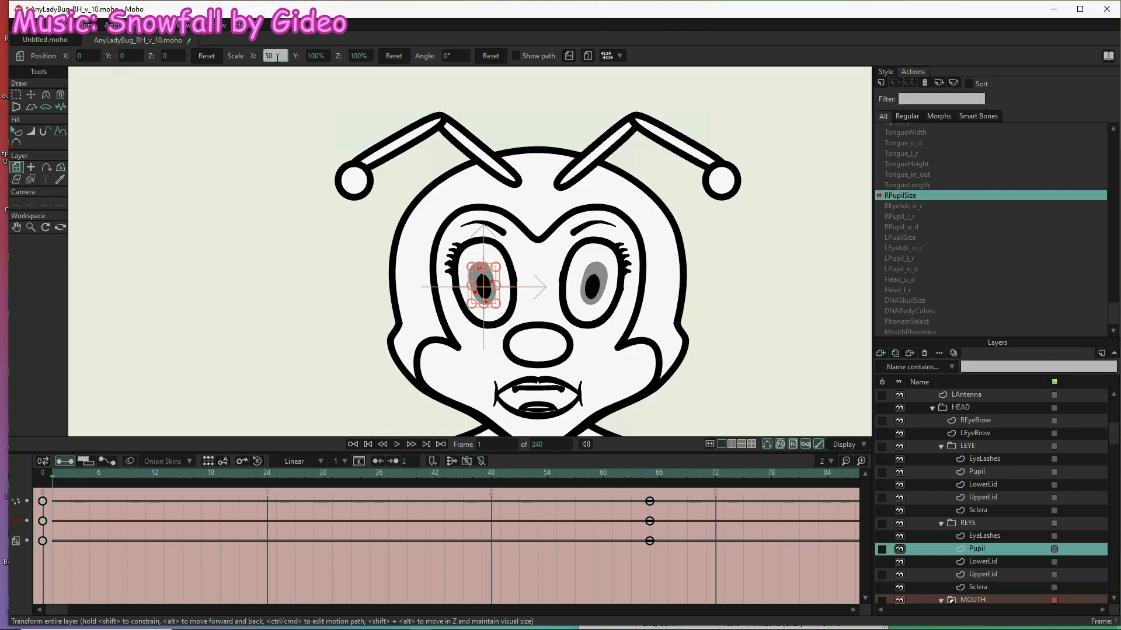
{"action": "left_click", "coordinate": [319, 55]}
{"action": "type", "text": "5"}
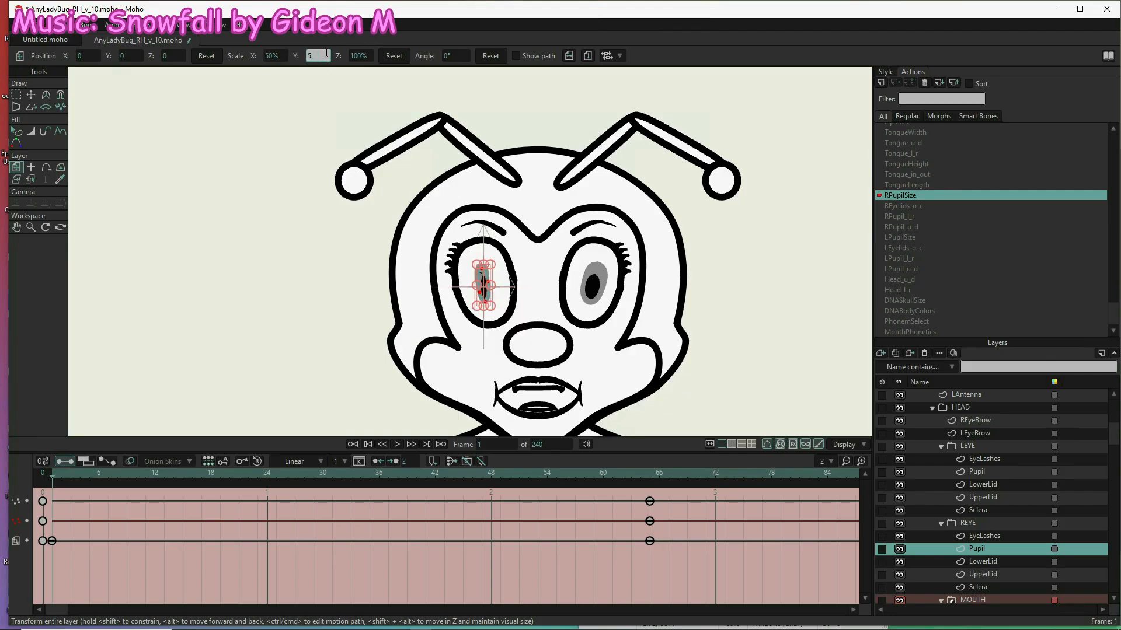
{"action": "type", "text": "0"}
{"action": "key", "text": "Return"}
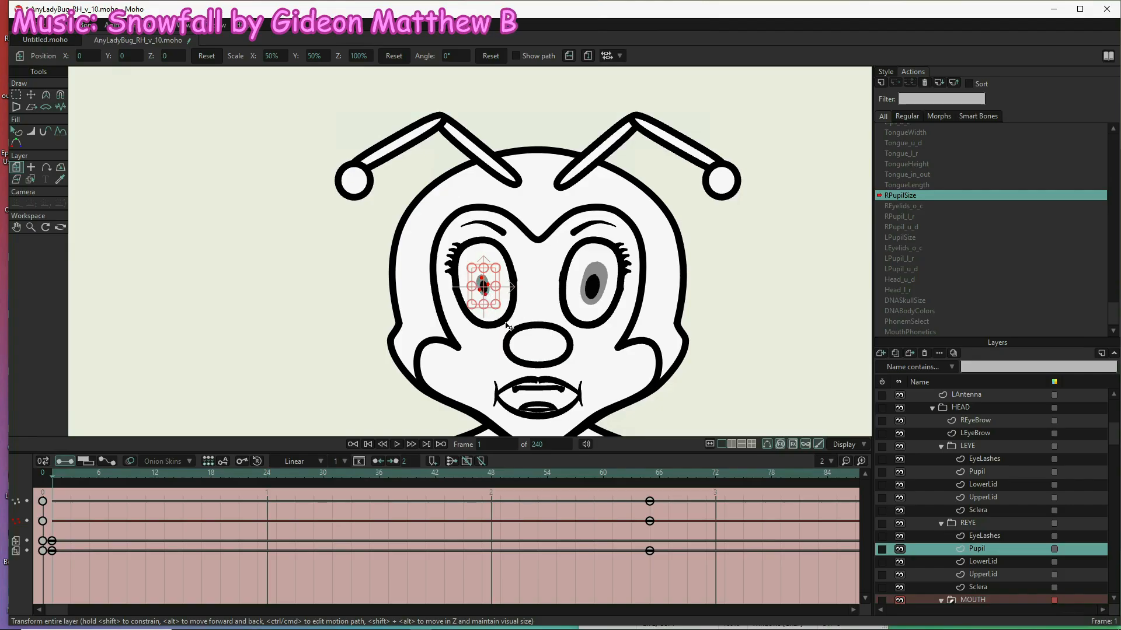
- Reset the REYE Pupil layer's scale at frame 33
{"action": "left_click", "coordinate": [986, 476]}
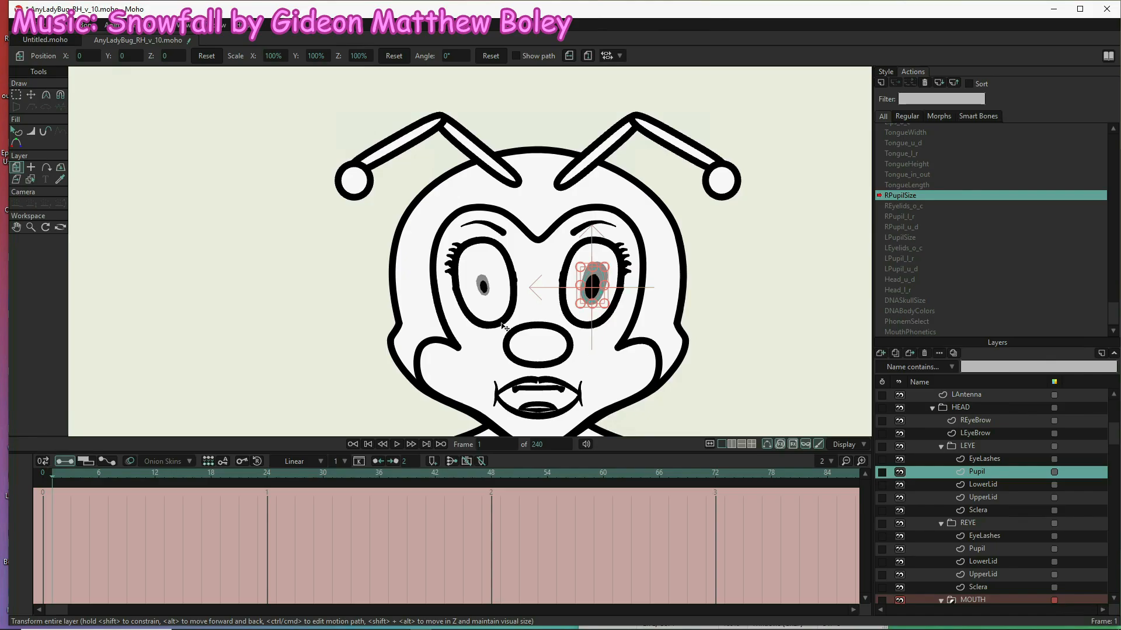
{"action": "left_click", "coordinate": [352, 474]}
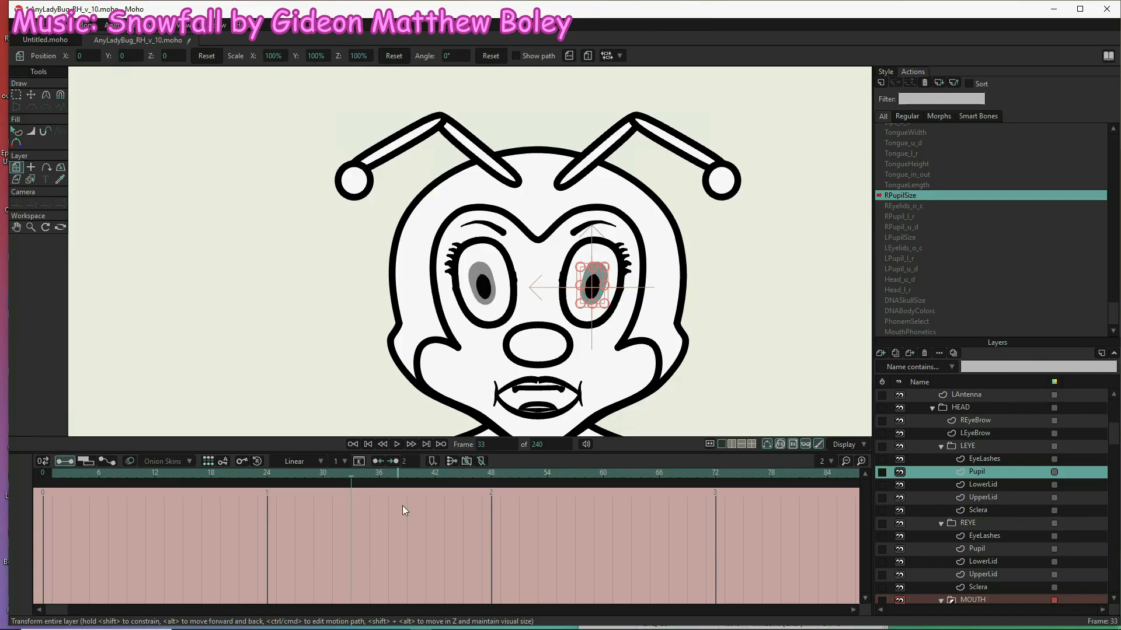
{"action": "scroll", "coordinate": [440, 217], "scroll_direction": "down", "scroll_amount": 3}
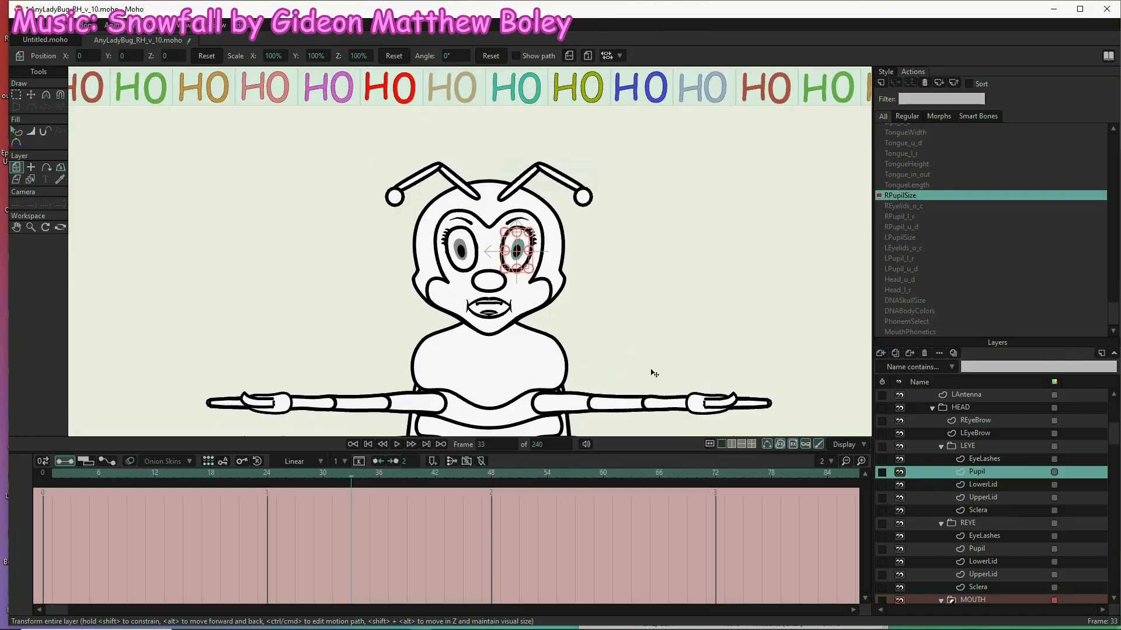
{"action": "left_click", "coordinate": [993, 549]}
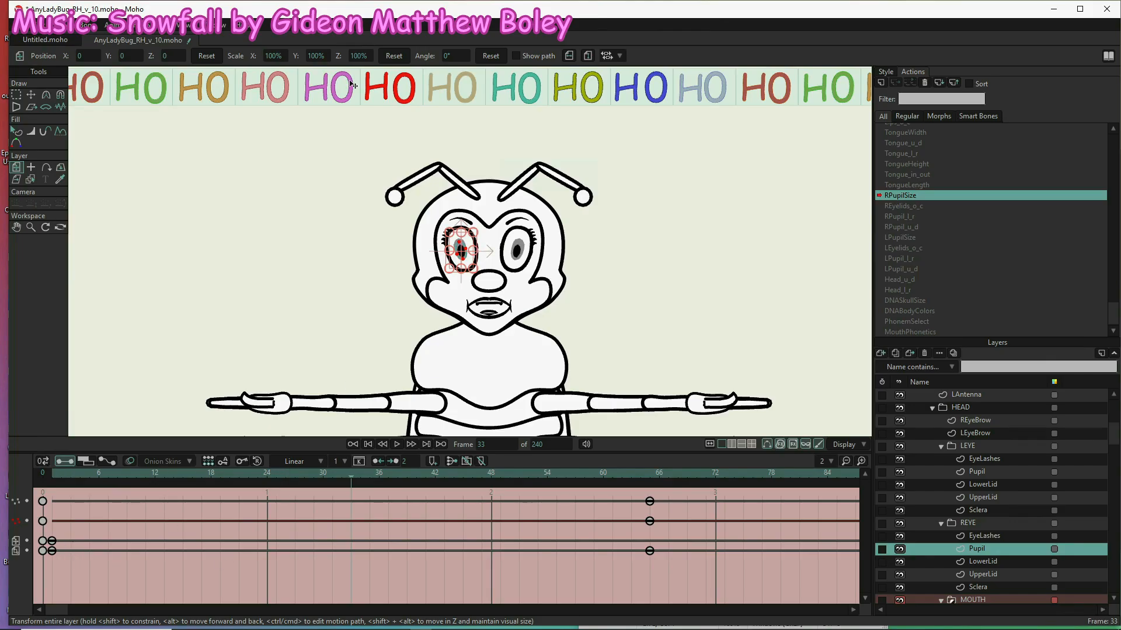
{"action": "left_click", "coordinate": [394, 56]}
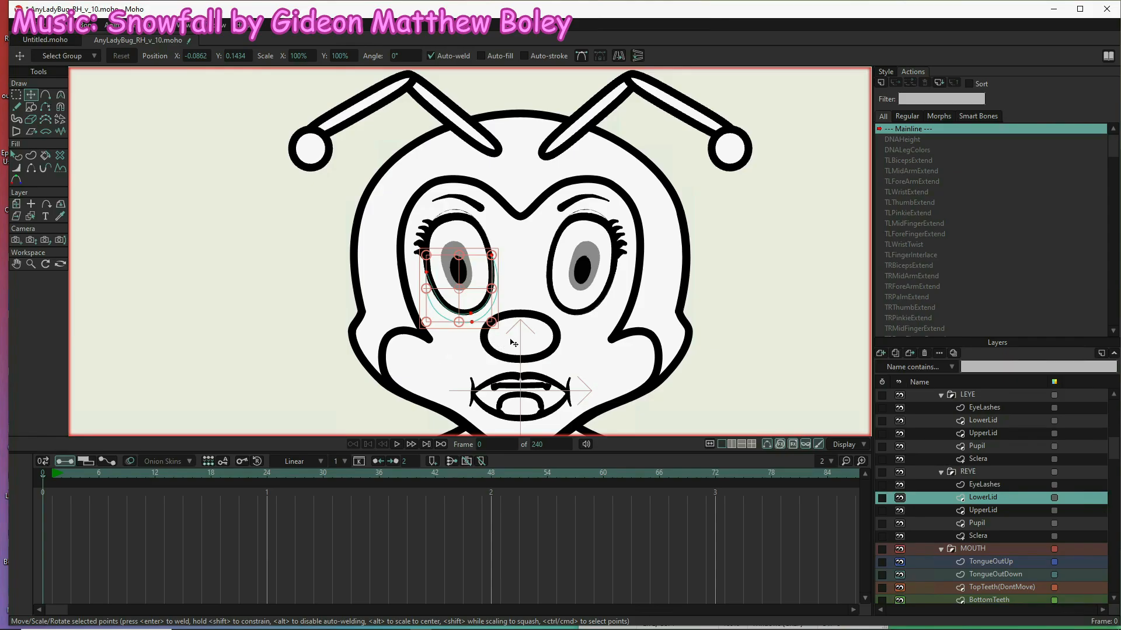
- Raise the lower edge point of the REYE LowerLid to just below the pupil, at about X -0.082, Y 0.144
{"action": "scroll", "coordinate": [195, 285], "scroll_direction": "down", "scroll_amount": 1}
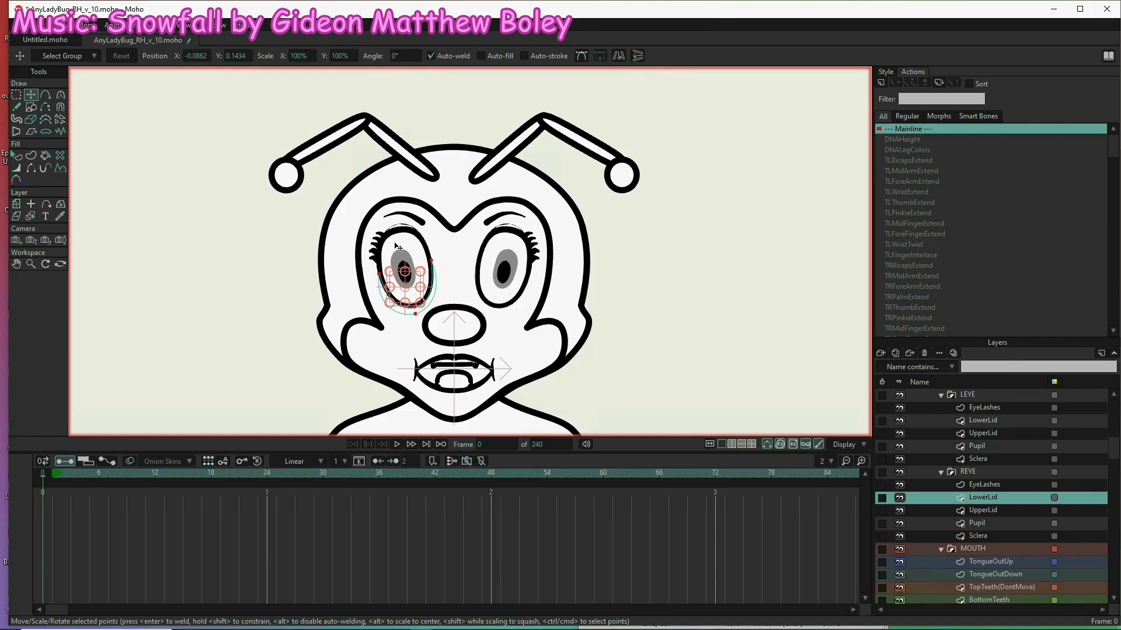
{"action": "scroll", "coordinate": [396, 246], "scroll_direction": "up", "scroll_amount": 2}
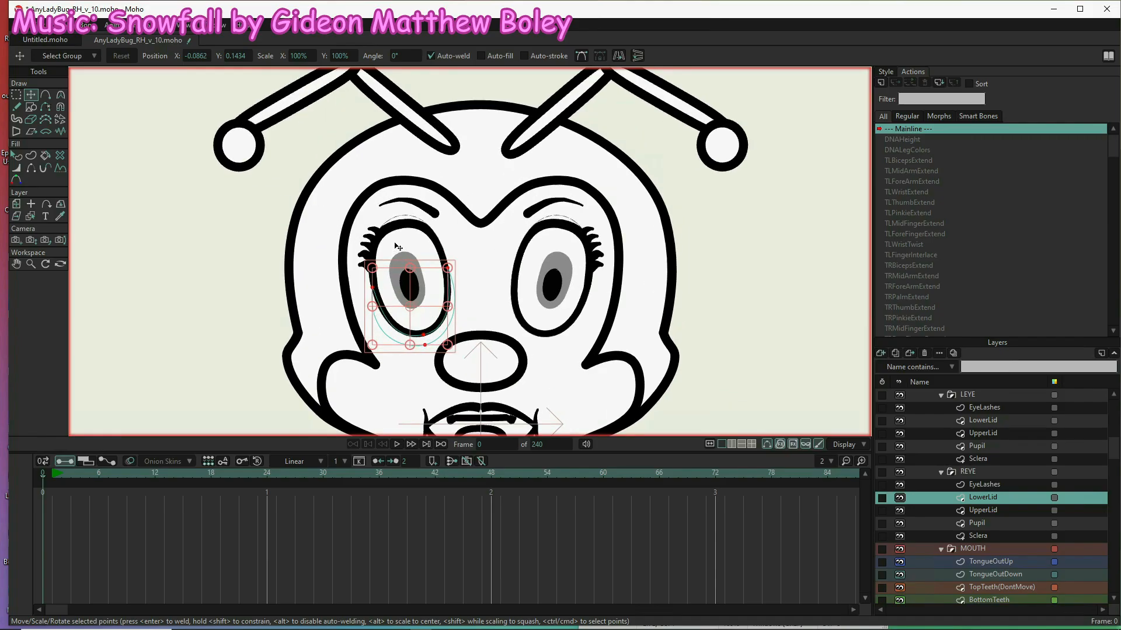
{"action": "left_click", "coordinate": [424, 335]}
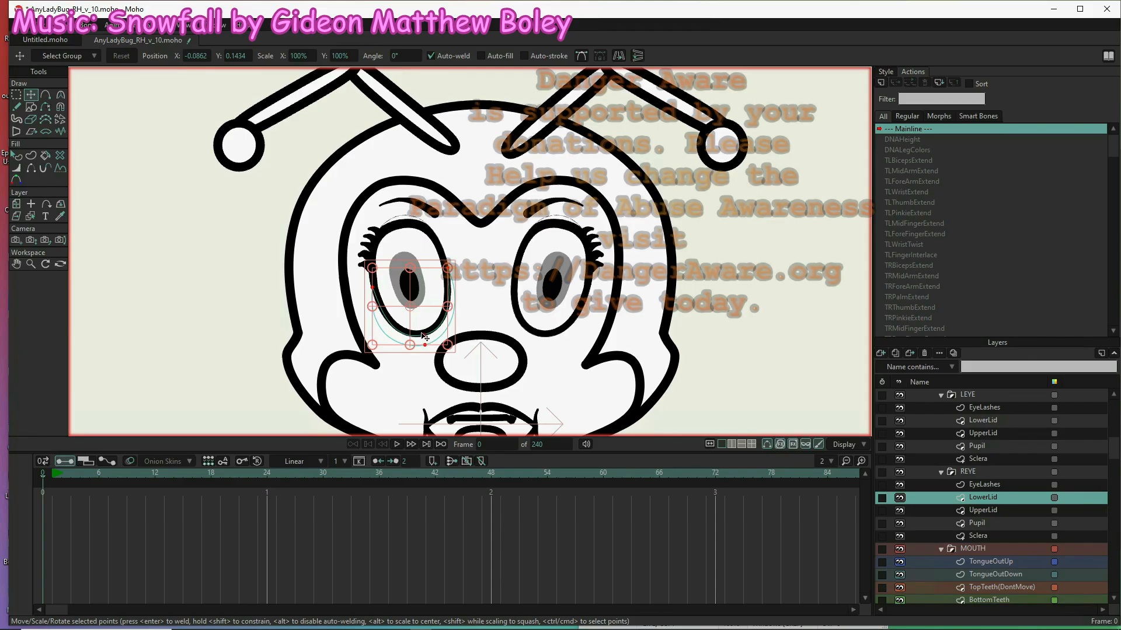
{"action": "left_click_drag", "start_coordinate": [422, 333], "coordinate": [422, 333]}
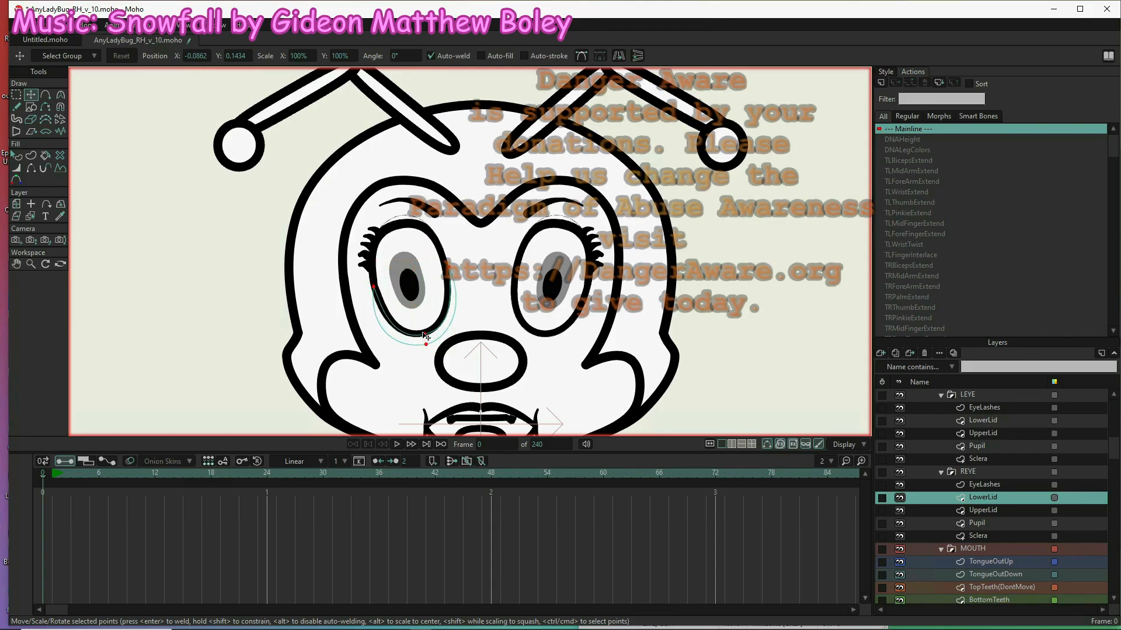
{"action": "left_click", "coordinate": [423, 333]}
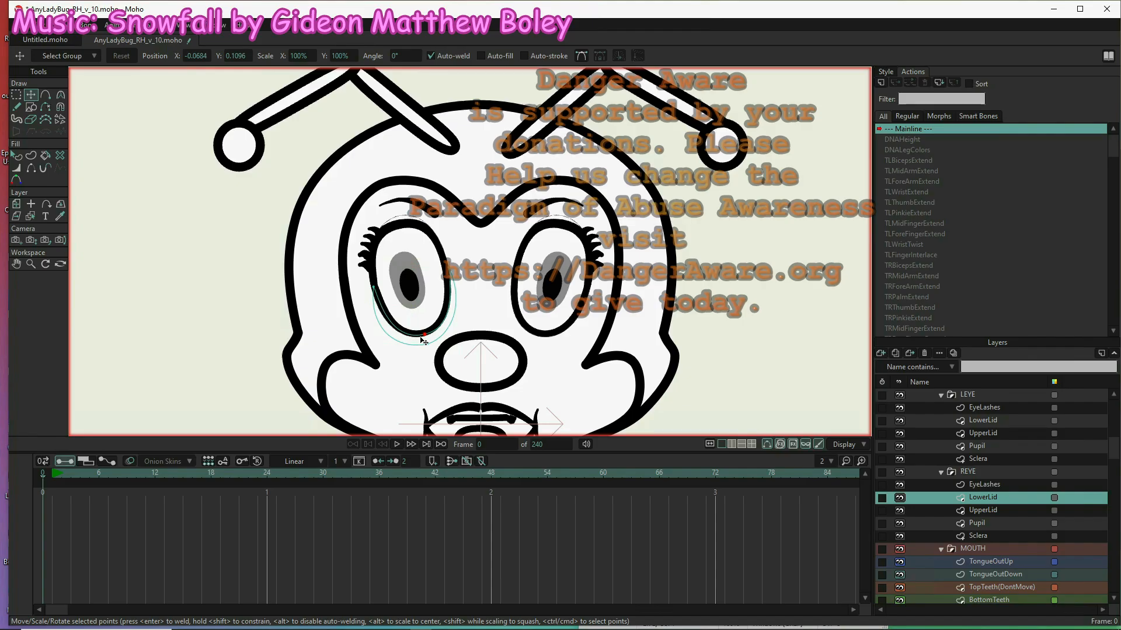
{"action": "left_click_drag", "start_coordinate": [426, 333], "coordinate": [418, 307]}
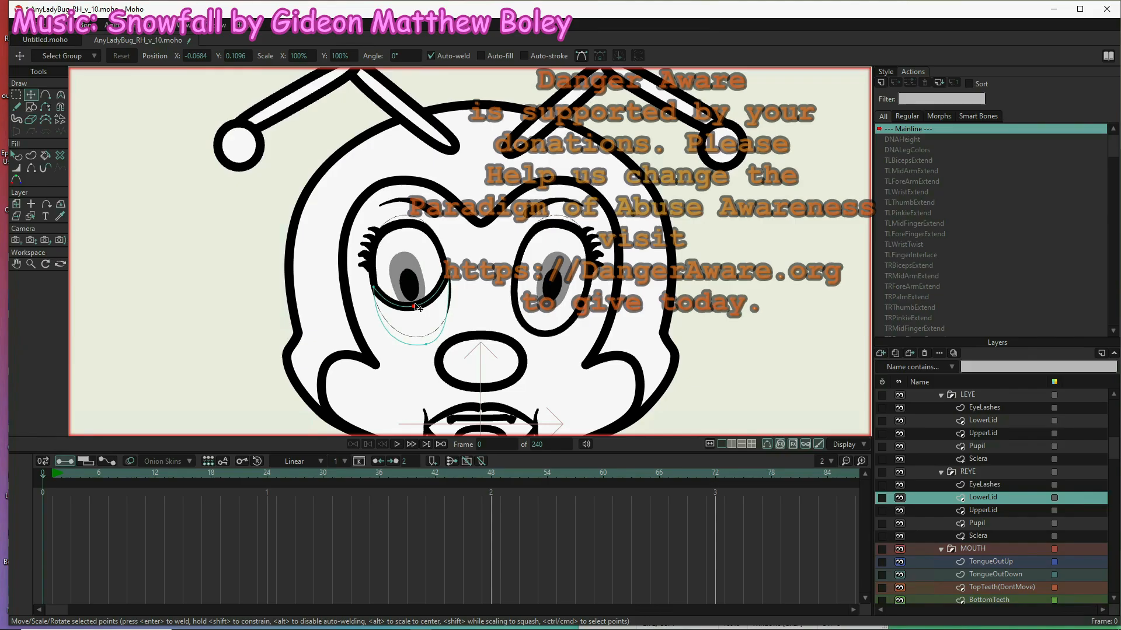
- Lower the upper edge point of the REYE UpperLid to the top of the pupil, at about X -0.095, Y 0.216
{"action": "left_click", "coordinate": [1013, 512]}
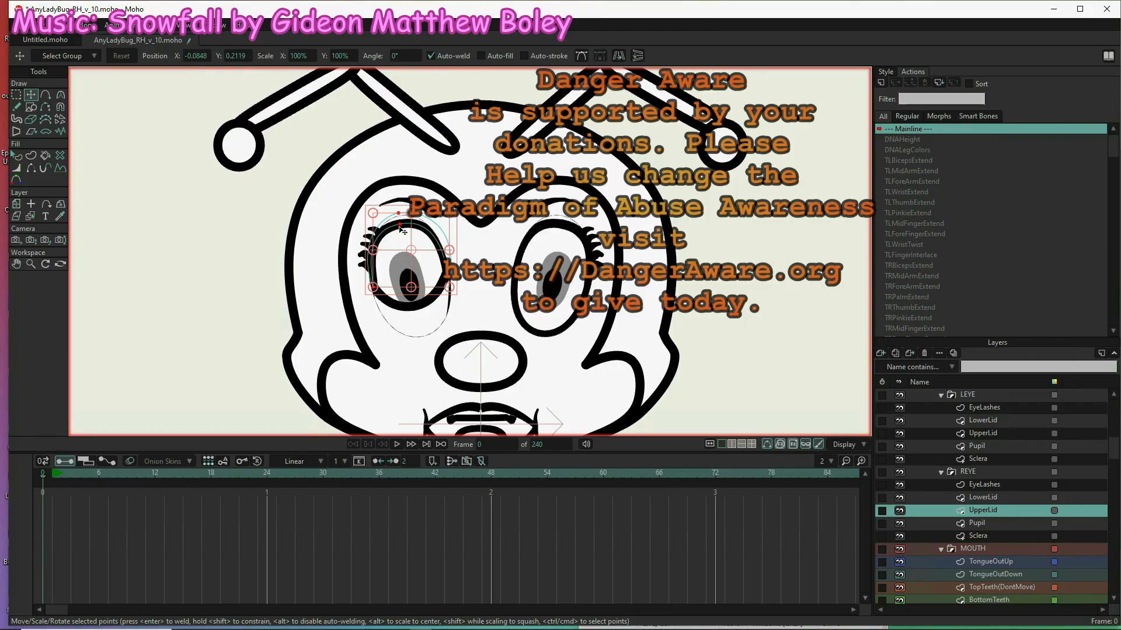
{"action": "left_click", "coordinate": [400, 227]}
{"action": "left_click_drag", "start_coordinate": [400, 227], "coordinate": [403, 252]}
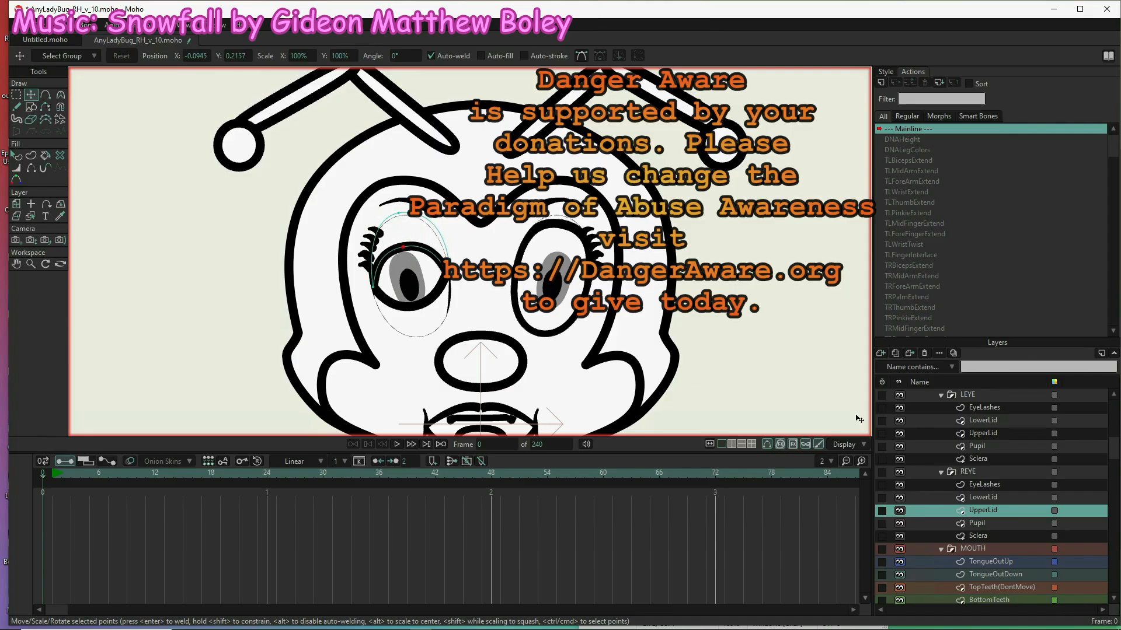
- Move the REYE LowerLid's edge point slightly down to about X -0.073, Y 0.130, clear of the pupil
{"action": "left_click", "coordinate": [999, 524]}
{"action": "left_click", "coordinate": [994, 497]}
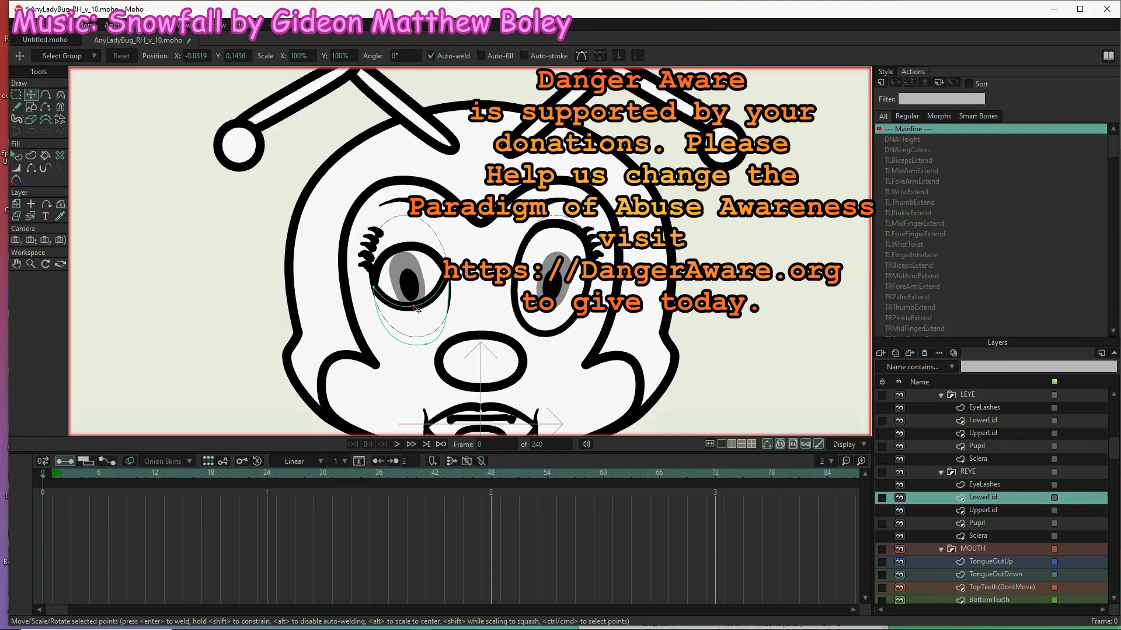
{"action": "left_click_drag", "start_coordinate": [417, 310], "coordinate": [425, 319]}
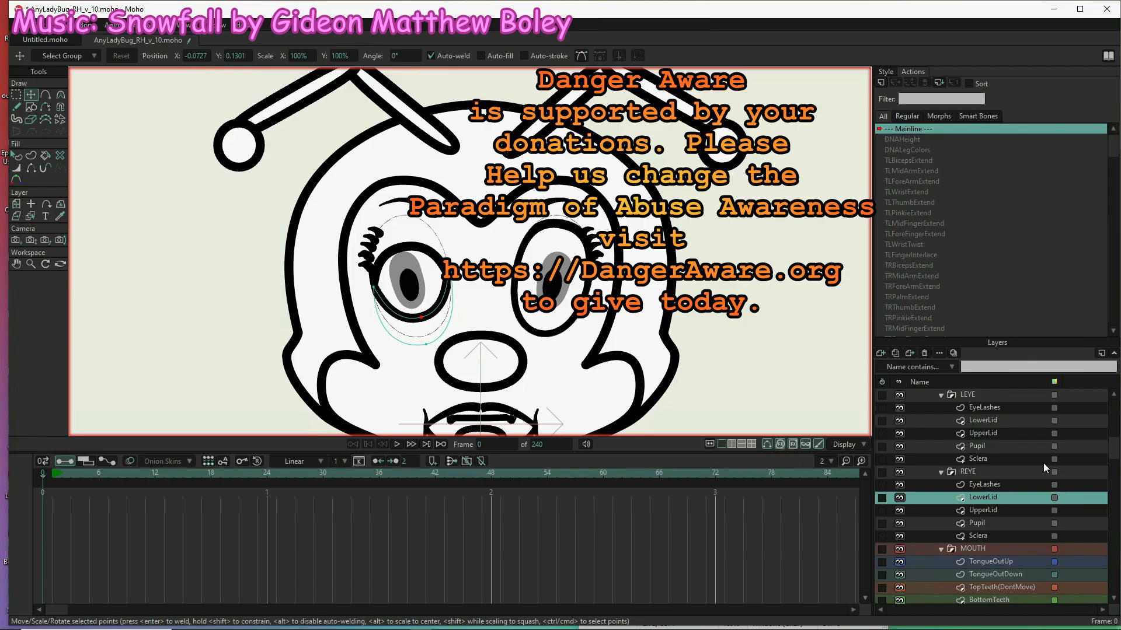
- Lower the upper edge point of the LEYE UpperLid to match the other eye, at about X -0.097, Y 0.213
{"action": "left_click", "coordinate": [1008, 445]}
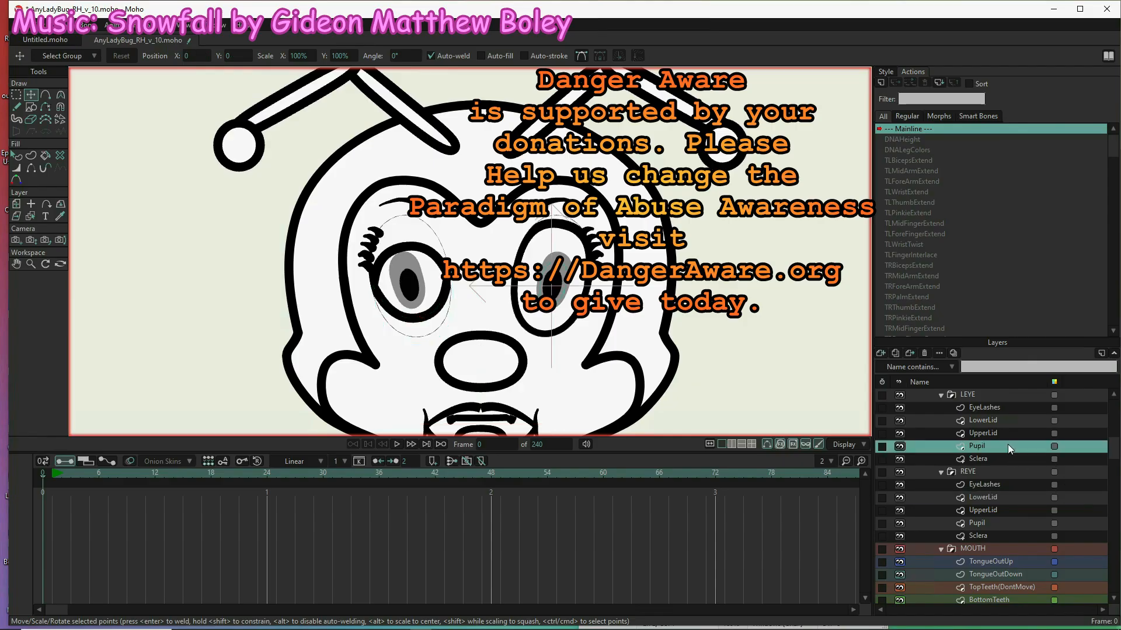
{"action": "left_click", "coordinate": [1002, 434]}
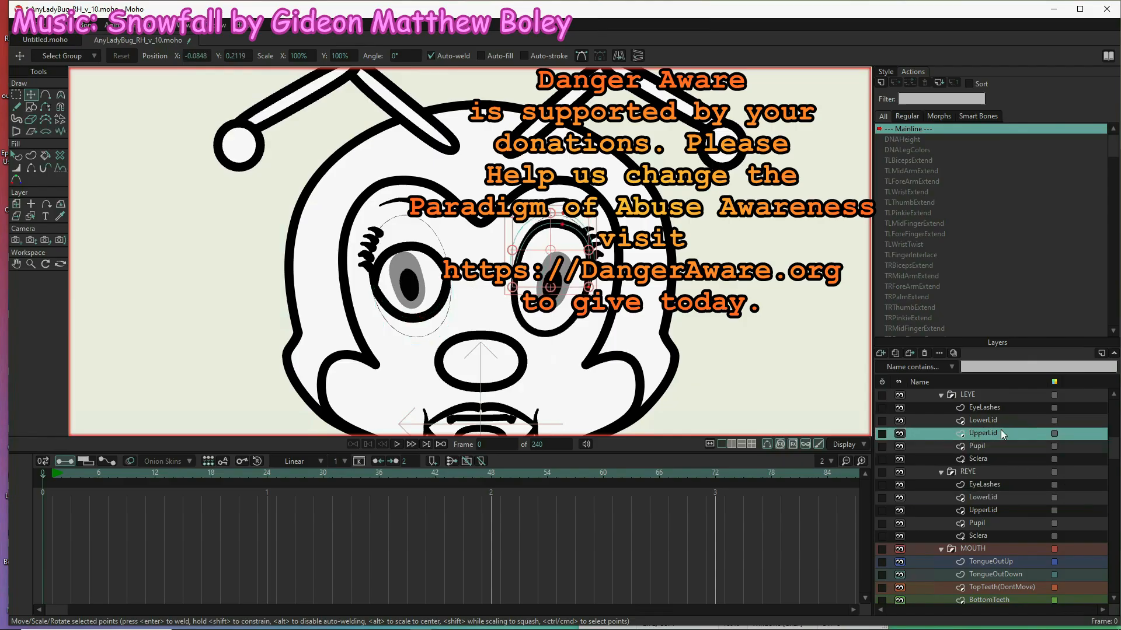
{"action": "left_click", "coordinate": [565, 226]}
{"action": "left_click", "coordinate": [562, 224]}
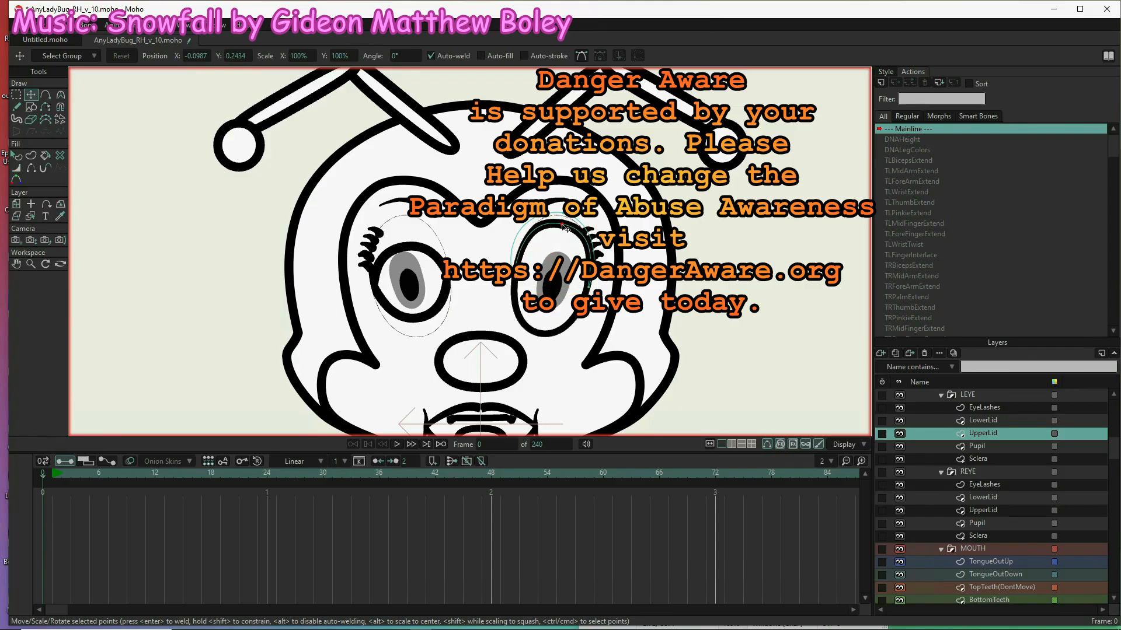
{"action": "left_click_drag", "start_coordinate": [565, 228], "coordinate": [562, 251]}
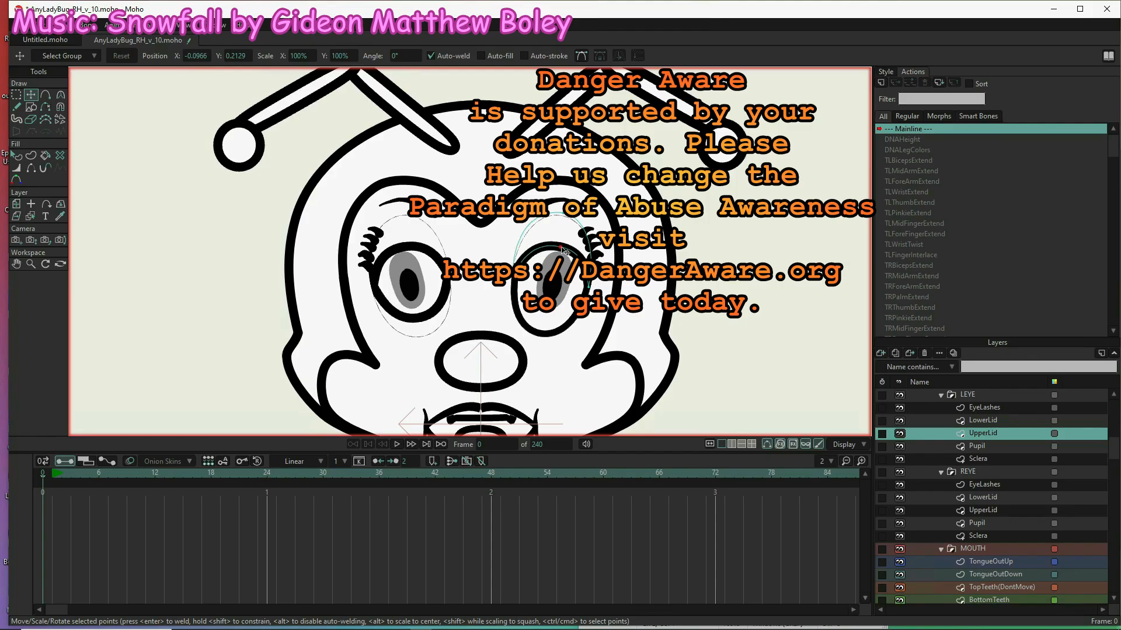
{"action": "left_click_drag", "start_coordinate": [562, 248], "coordinate": [562, 248]}
{"action": "left_click", "coordinate": [993, 447]}
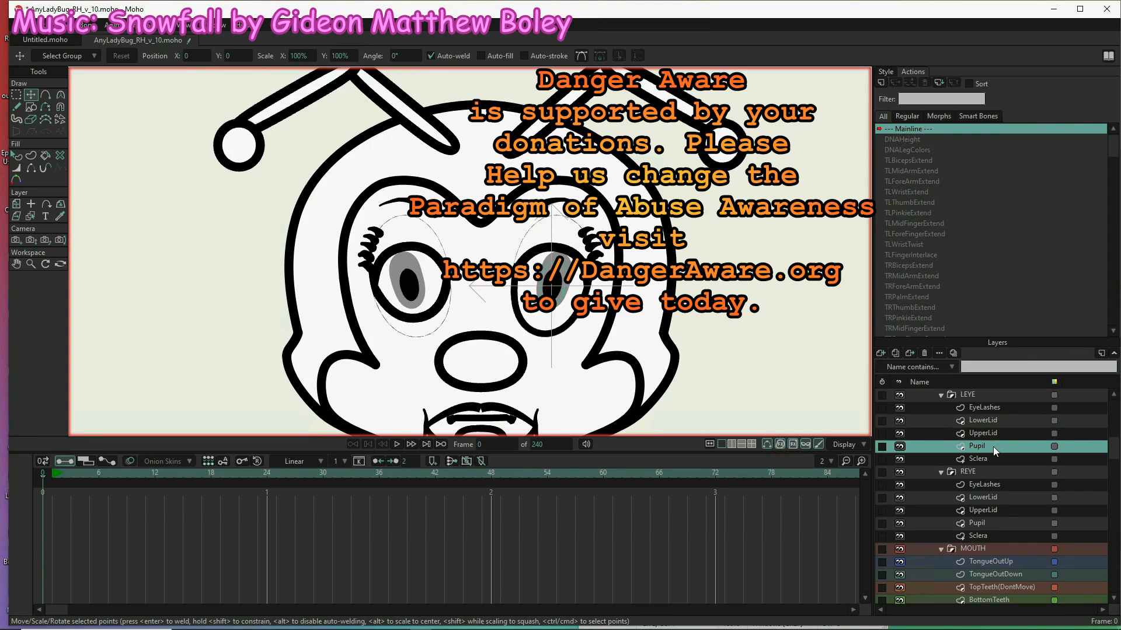
- Raise the lower edge point of the LEYE LowerLid to about X -0.079, Y 0.130, just below the pupil
{"action": "left_click", "coordinate": [1003, 419]}
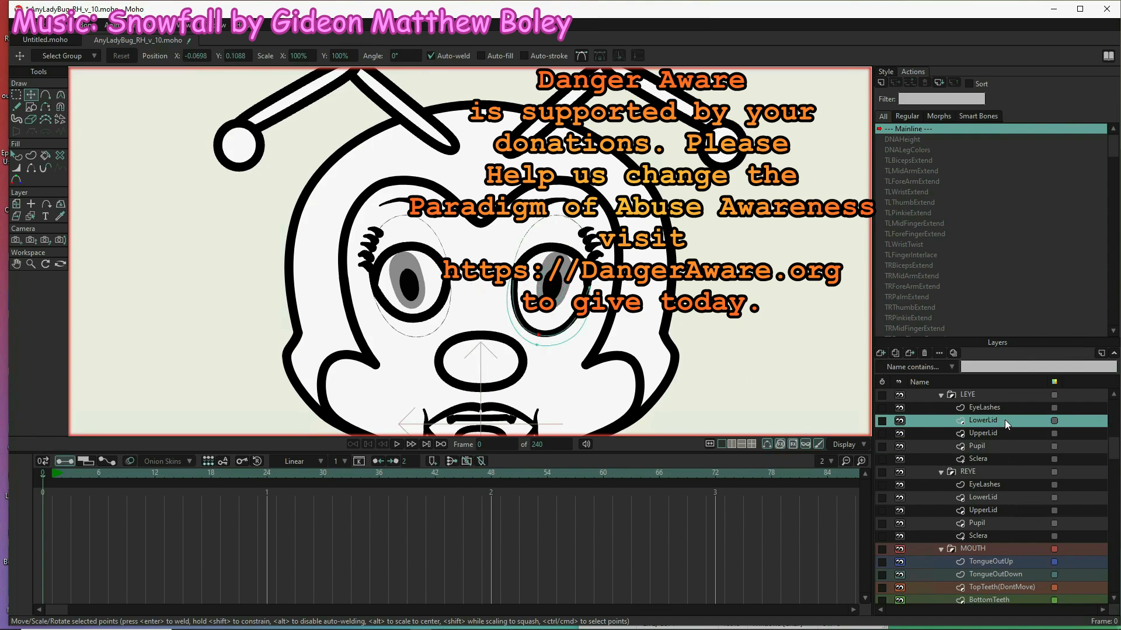
{"action": "left_click", "coordinate": [541, 330]}
{"action": "left_click", "coordinate": [541, 336]}
{"action": "left_click_drag", "start_coordinate": [543, 337], "coordinate": [550, 319]}
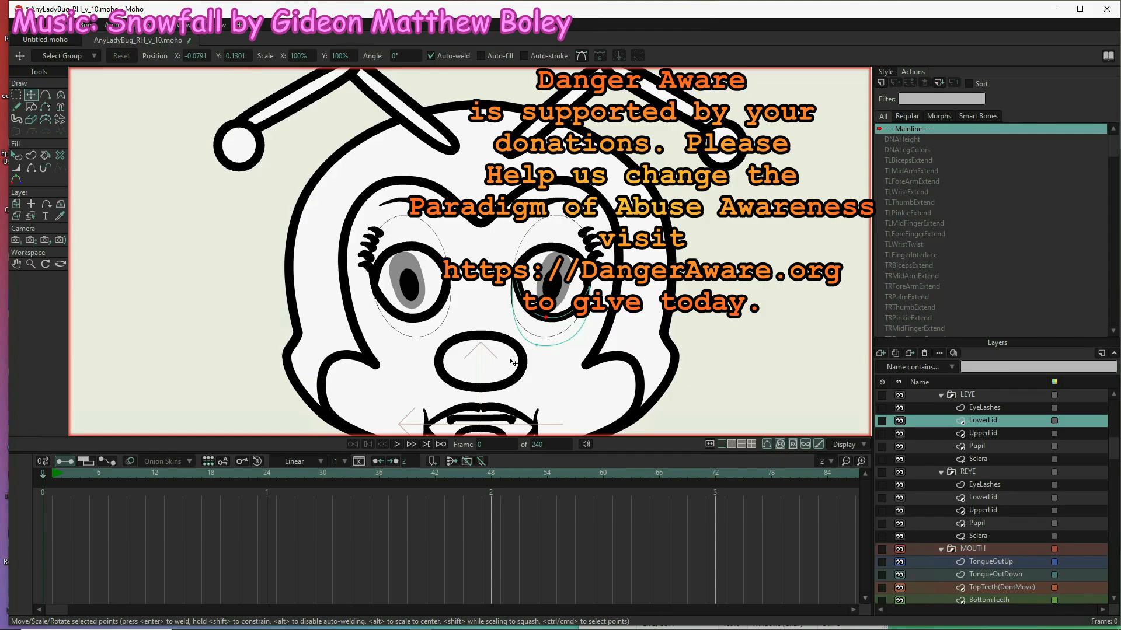
- Render a preview of frame 0 and inspect the eyelids and face up close
{"action": "scroll", "coordinate": [530, 276], "scroll_direction": "down", "scroll_amount": 3}
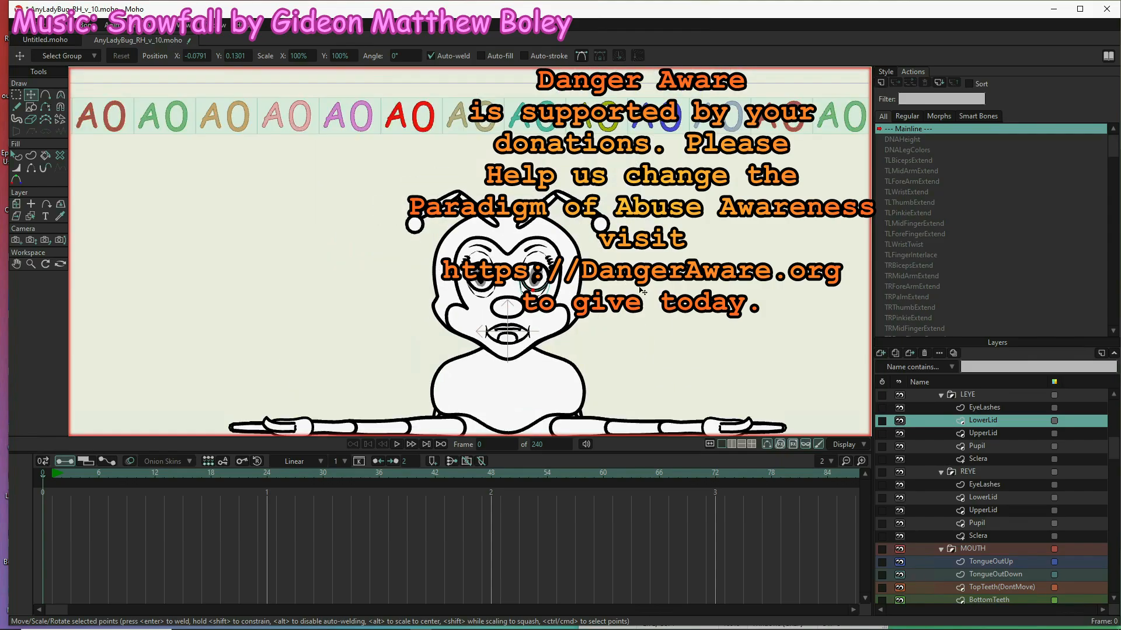
{"action": "key", "text": "ctrl+r"}
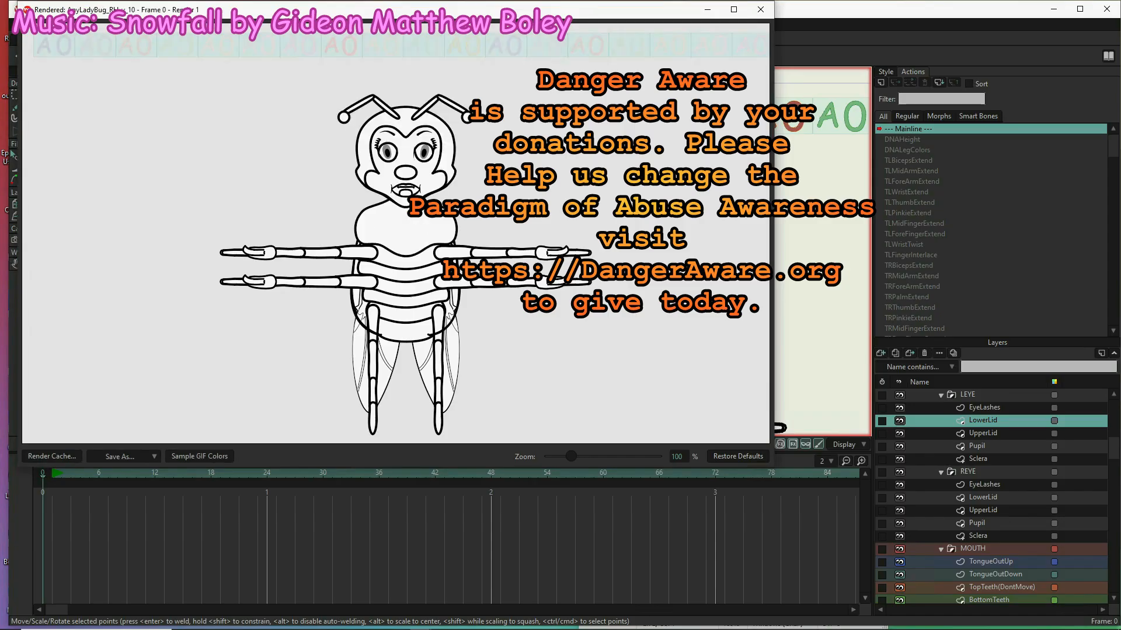
{"action": "scroll", "coordinate": [409, 137], "scroll_direction": "up", "scroll_amount": 5}
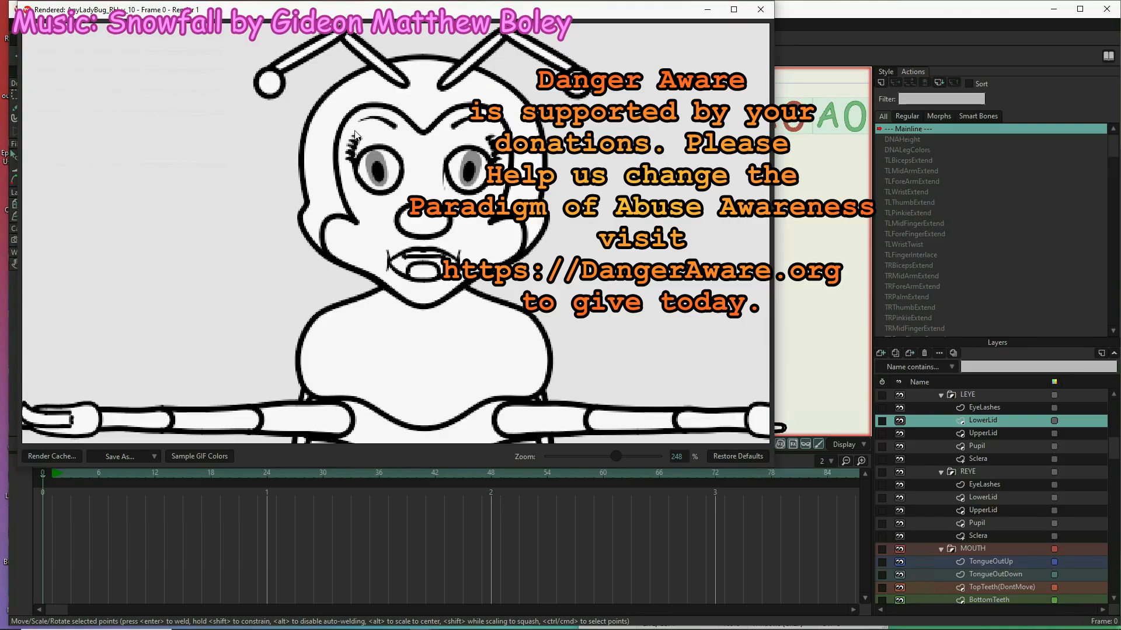
{"action": "left_click", "coordinate": [760, 9]}
- Check the layer masking settings of the Sclera layers in the LEYE and REYE groups
{"action": "left_click", "coordinate": [997, 459]}
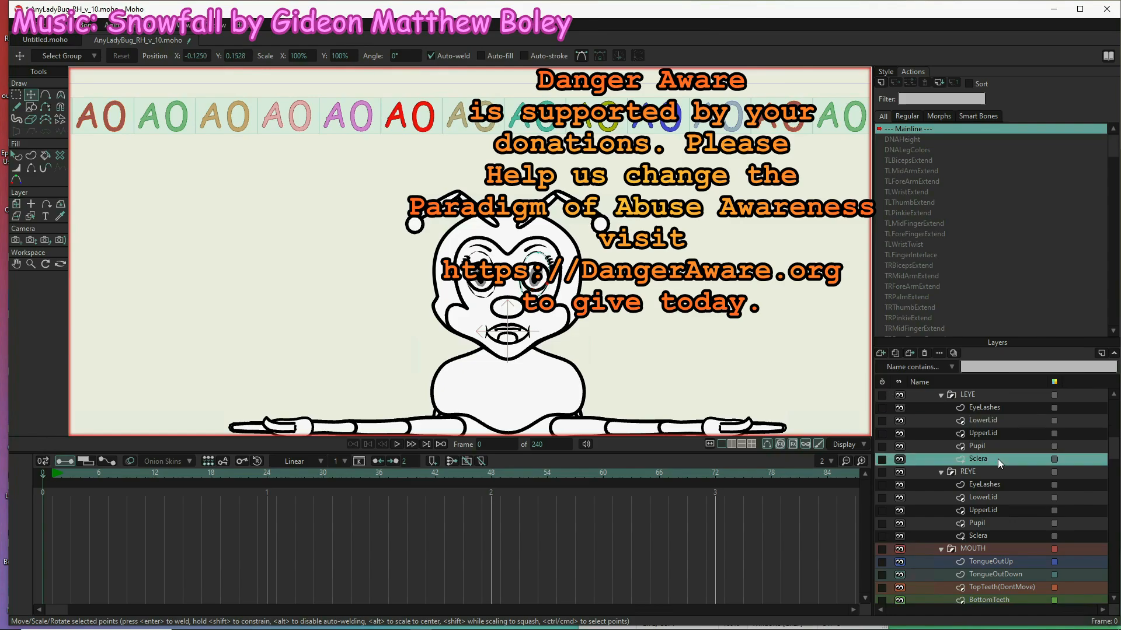
{"action": "double_click", "coordinate": [997, 458]}
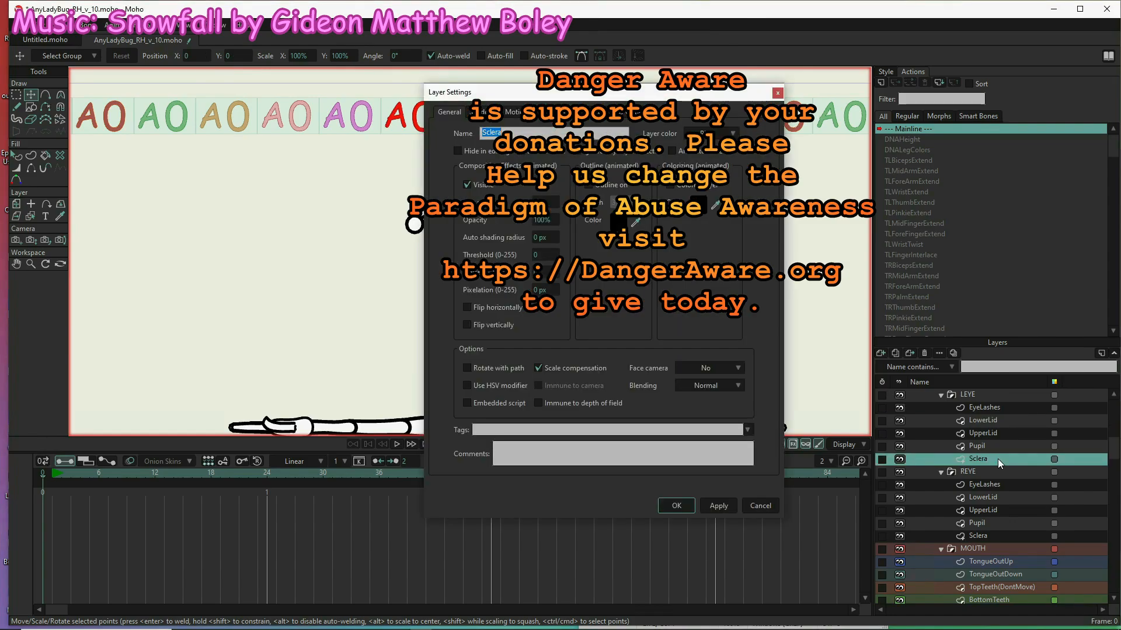
{"action": "left_click", "coordinate": [570, 130]}
{"action": "left_click", "coordinate": [569, 112]}
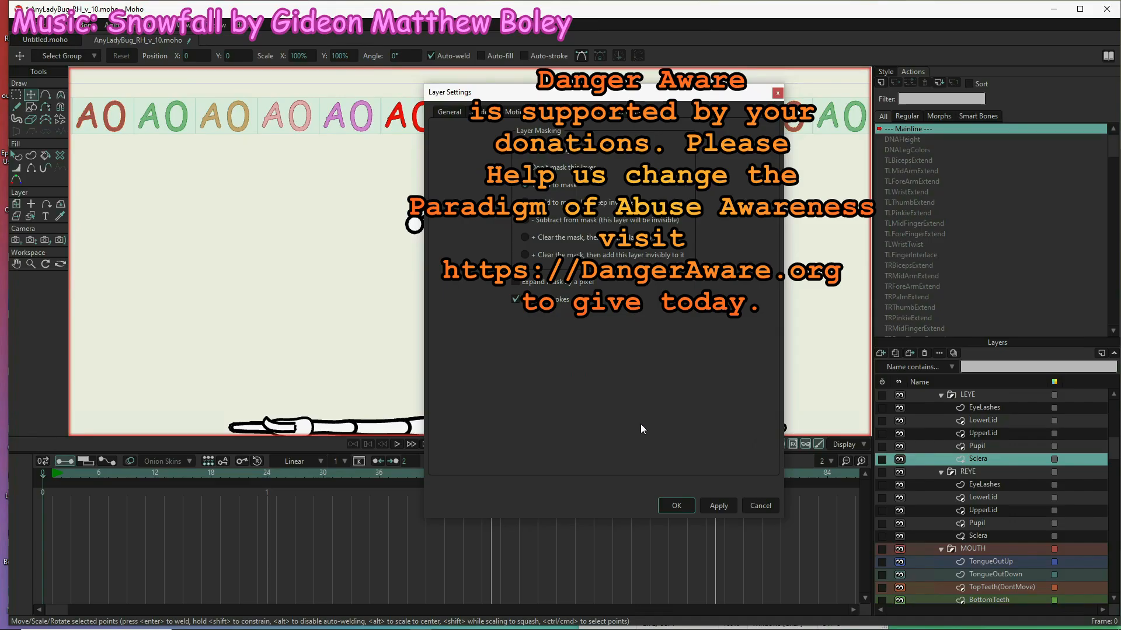
{"action": "left_click", "coordinate": [723, 506]}
{"action": "left_click", "coordinate": [997, 536]}
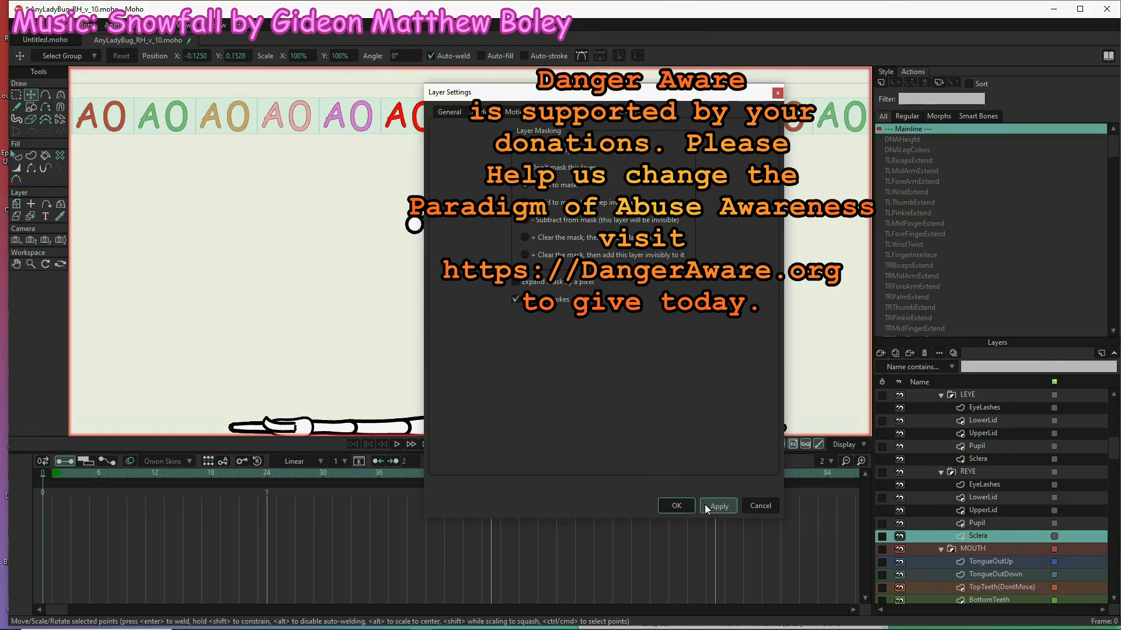
{"action": "left_click", "coordinate": [677, 506]}
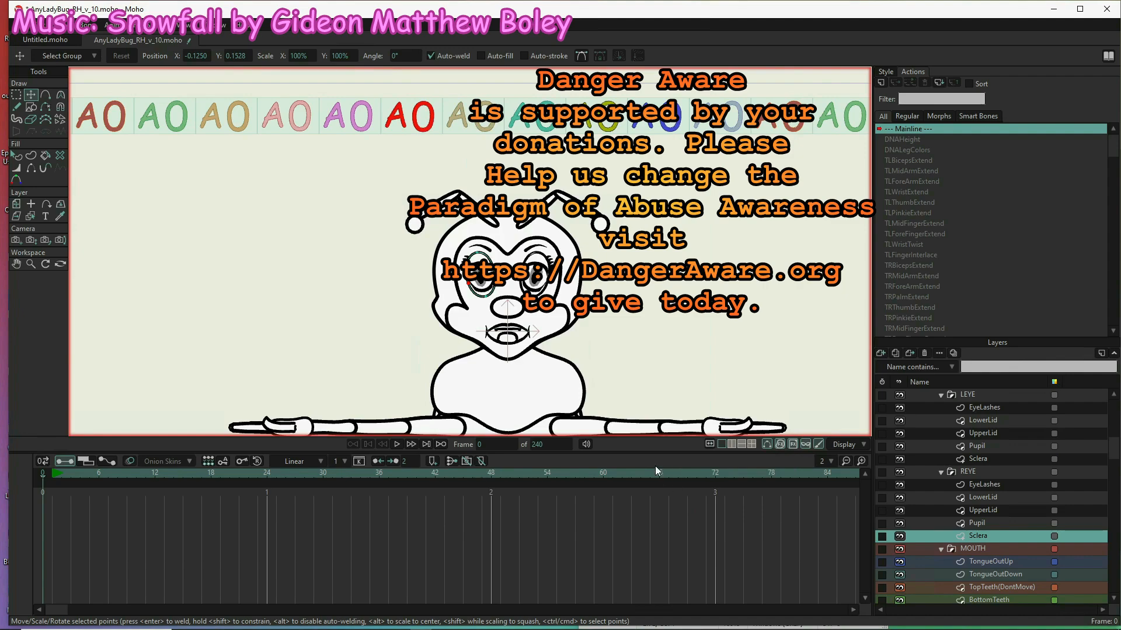
- Select the AnyLadybug bone layer and open its REyelids_o_c smart bone action for editing
{"action": "scroll", "coordinate": [531, 346], "scroll_direction": "up", "scroll_amount": 5}
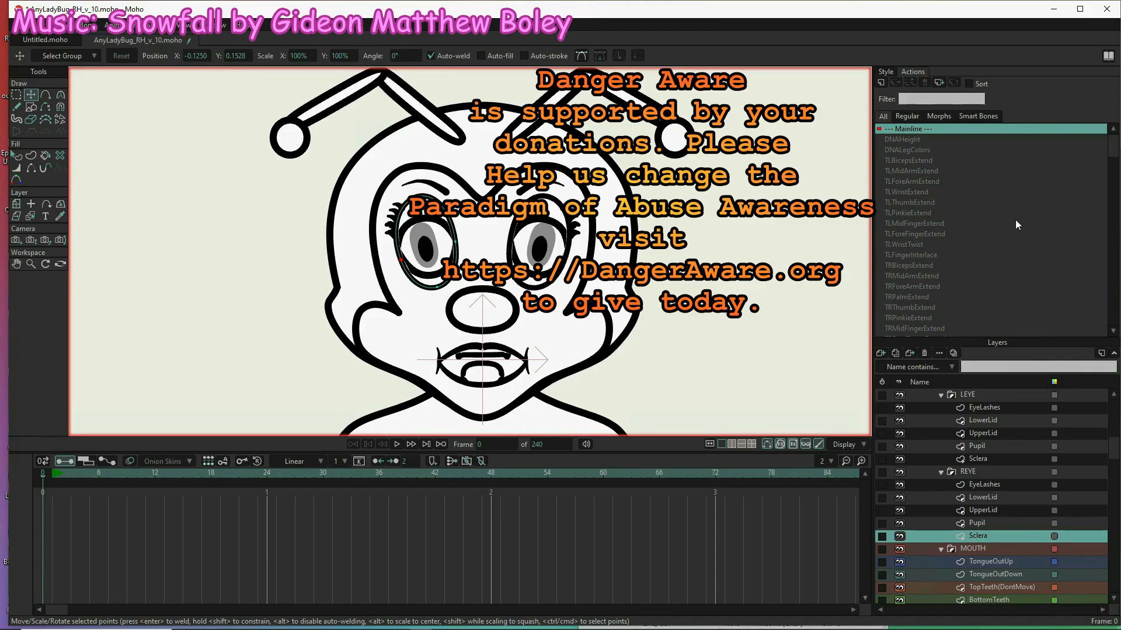
{"action": "scroll", "coordinate": [987, 228], "scroll_direction": "down", "scroll_amount": 4}
{"action": "scroll", "coordinate": [987, 229], "scroll_direction": "down", "scroll_amount": 8}
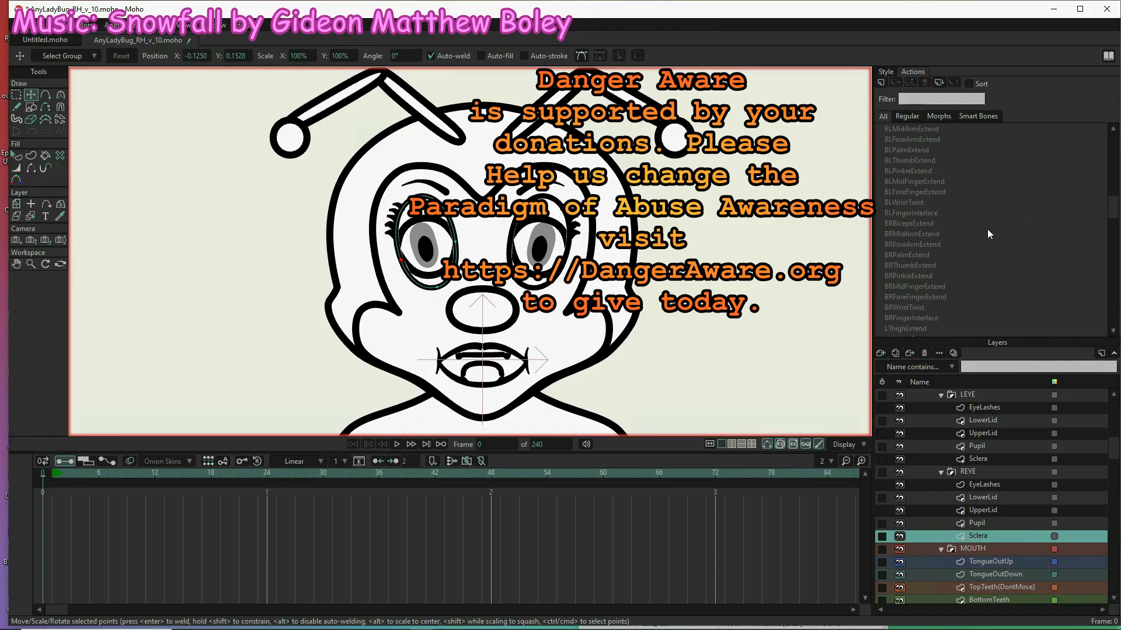
{"action": "scroll", "coordinate": [987, 232], "scroll_direction": "down", "scroll_amount": 6}
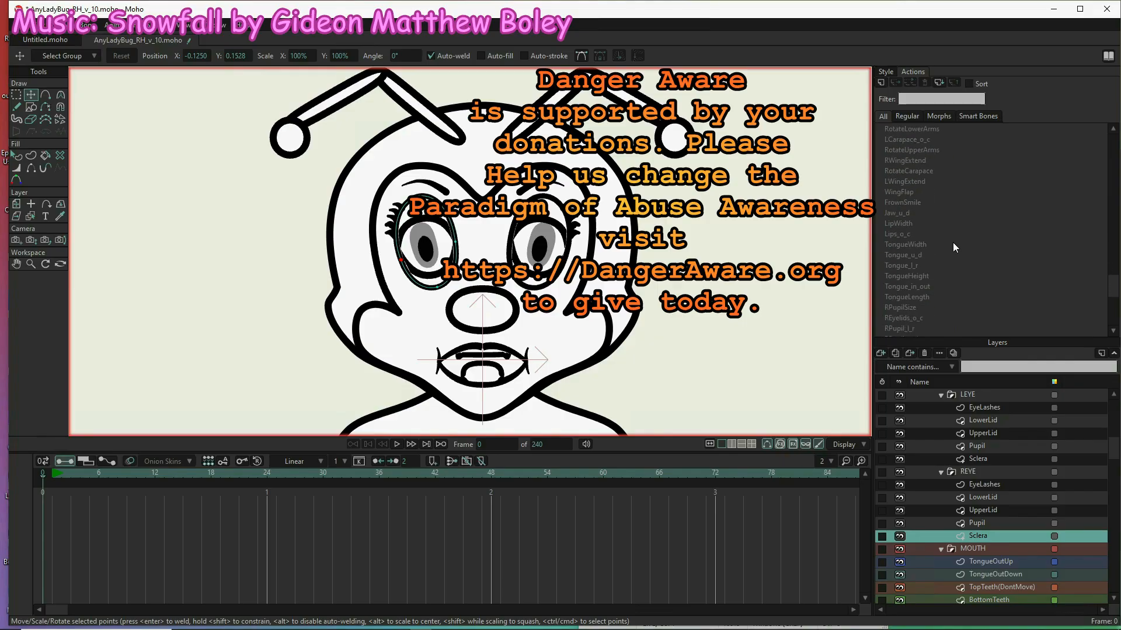
{"action": "left_click", "coordinate": [971, 406]}
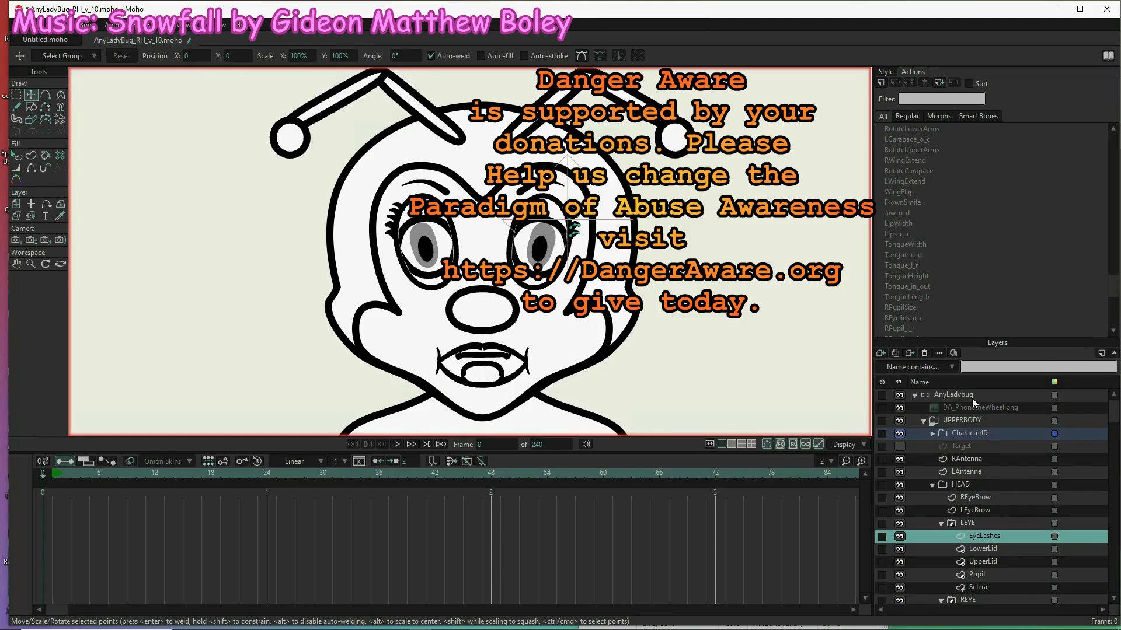
{"action": "left_click", "coordinate": [972, 397]}
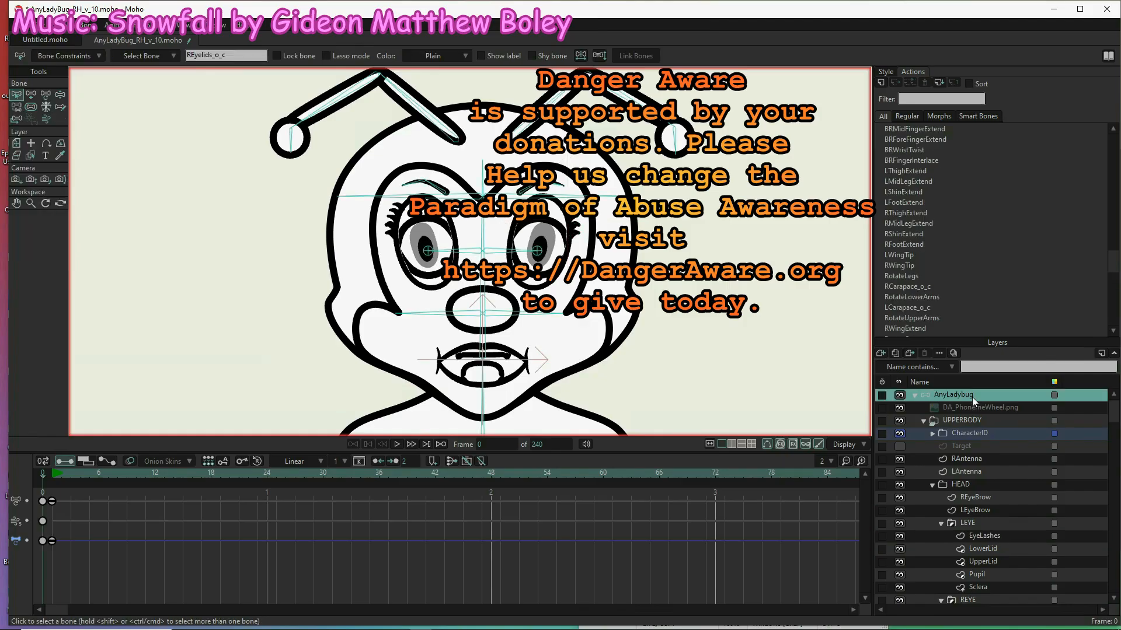
{"action": "scroll", "coordinate": [957, 253], "scroll_direction": "up", "scroll_amount": 3}
{"action": "scroll", "coordinate": [957, 253], "scroll_direction": "down", "scroll_amount": 5}
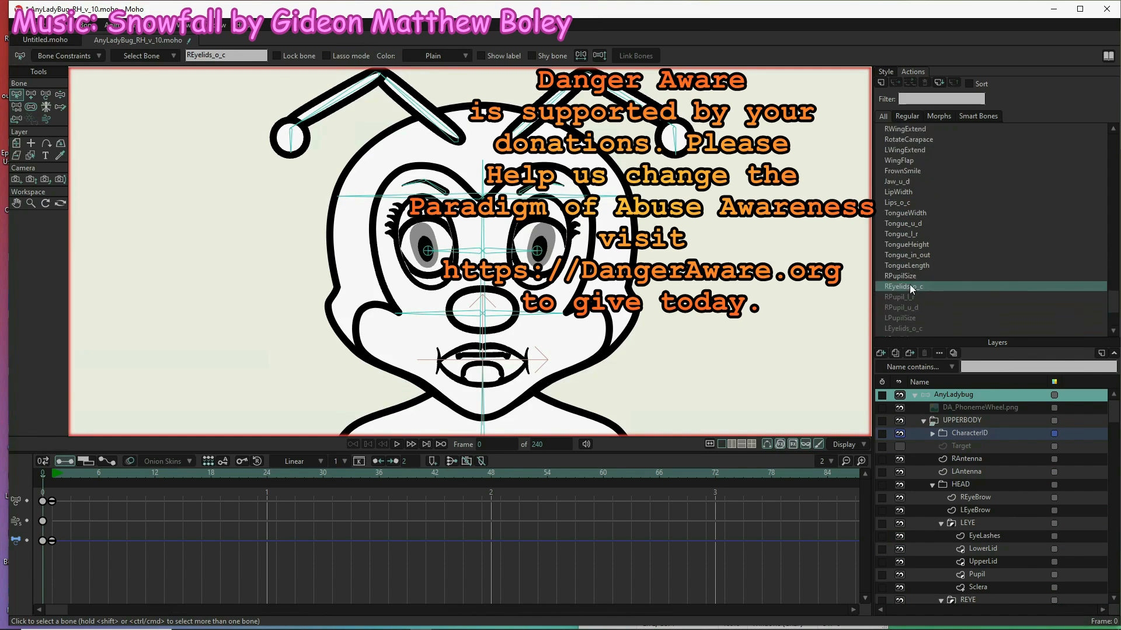
{"action": "left_click", "coordinate": [909, 283]}
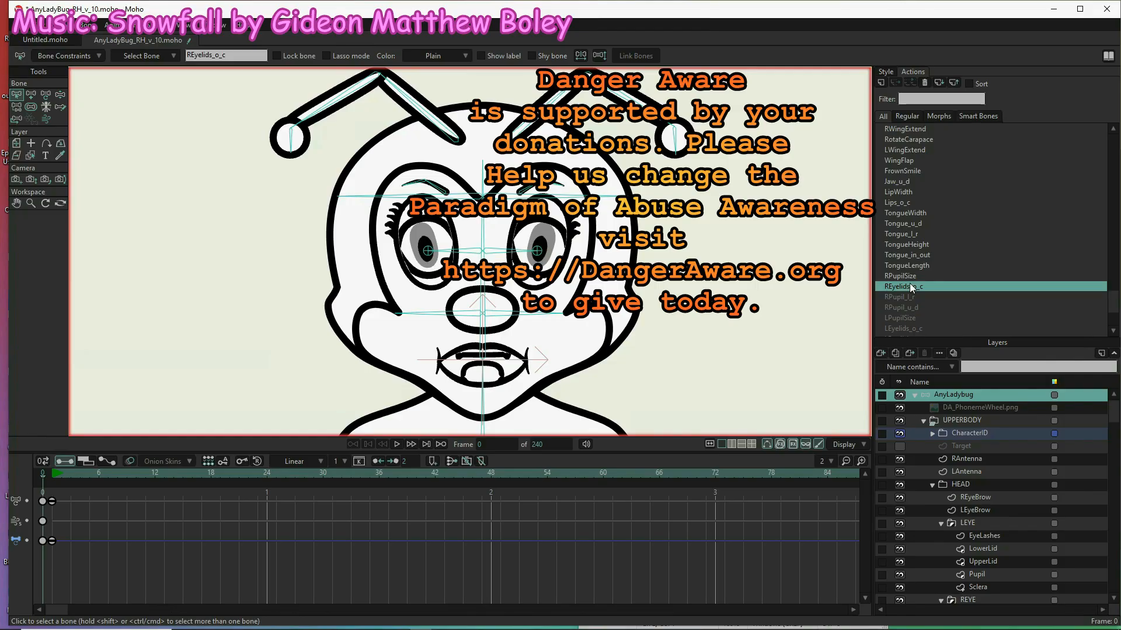
{"action": "double_click", "coordinate": [909, 284]}
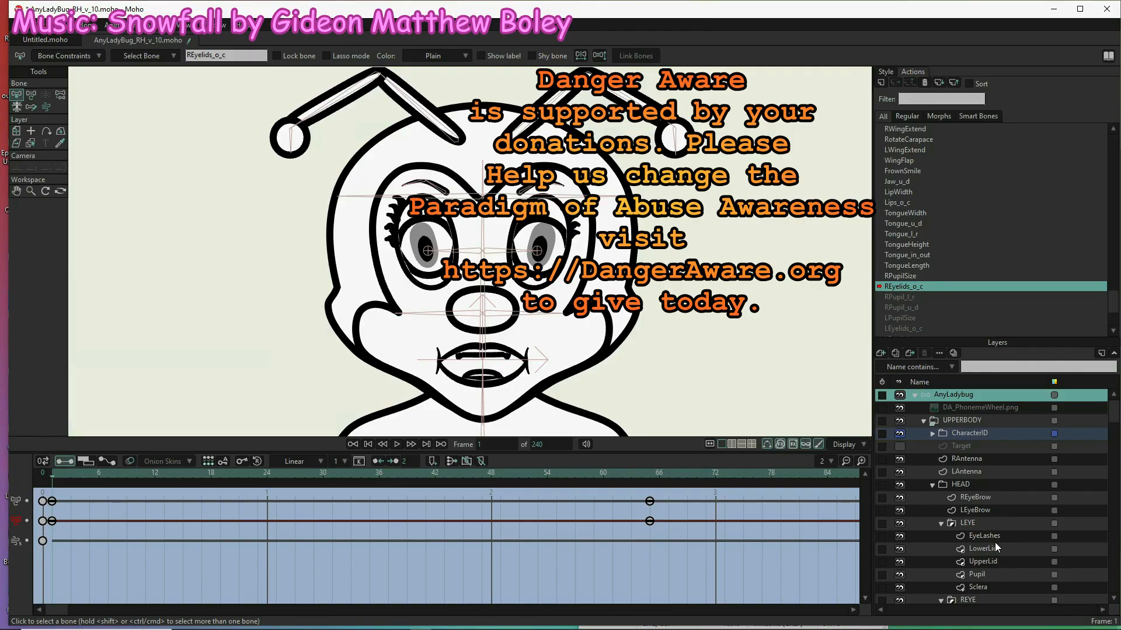
- At frame 1, raise the REYE LowerLid's edge point to about X -0.083, Y 0.145 and lower the UpperLid's to about X -0.085, Y 0.145
{"action": "scroll", "coordinate": [995, 541], "scroll_direction": "down", "scroll_amount": 2}
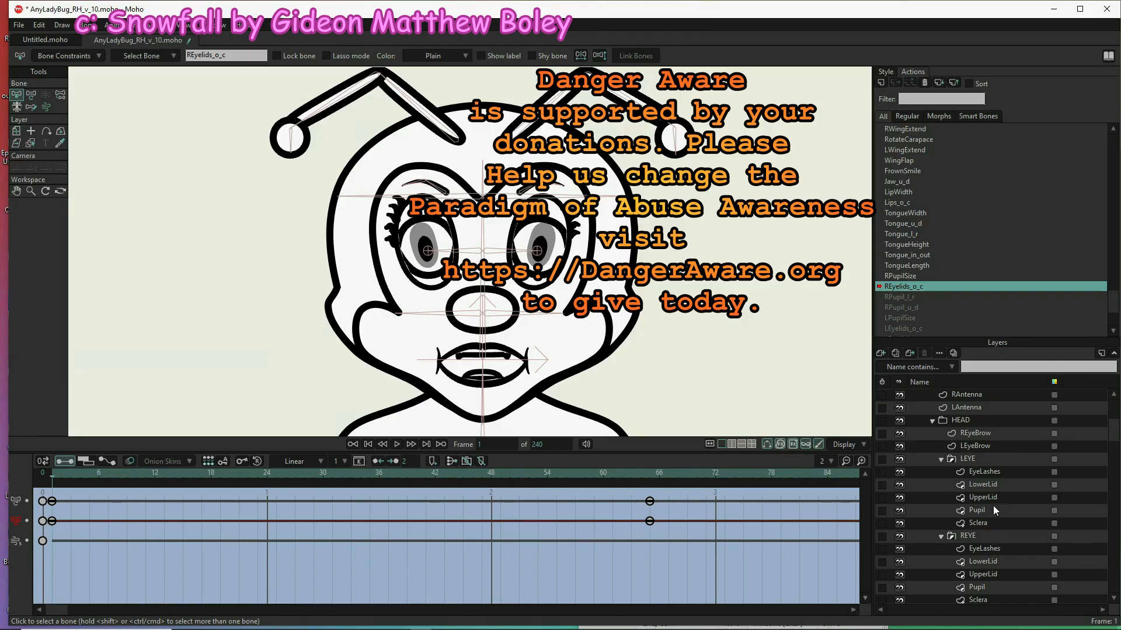
{"action": "left_click", "coordinate": [1000, 485]}
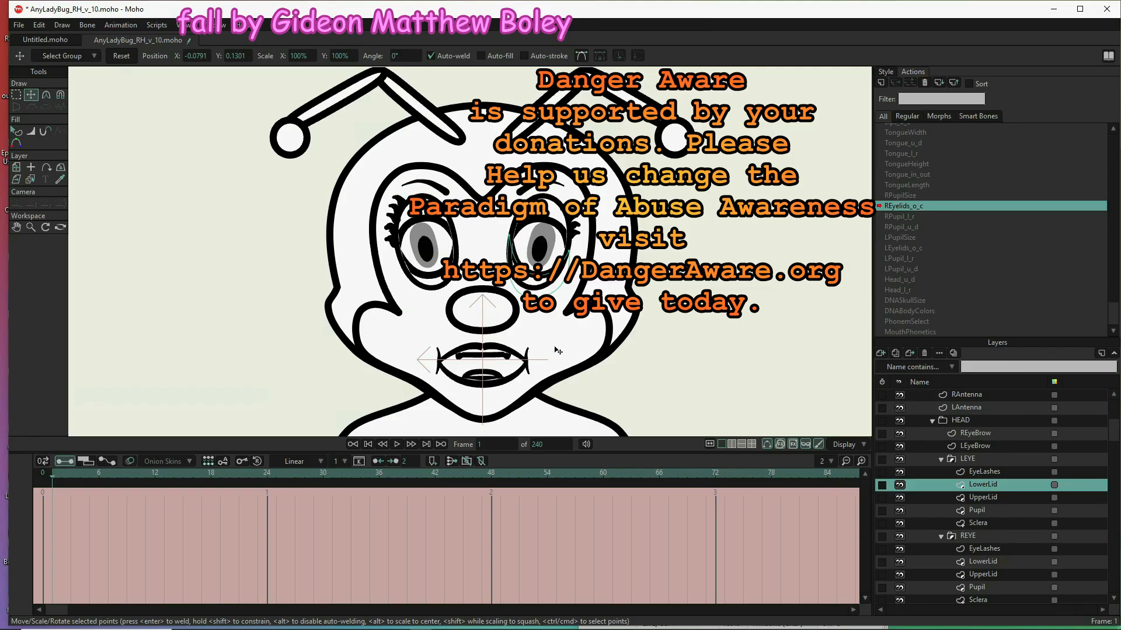
{"action": "left_click", "coordinate": [983, 562]}
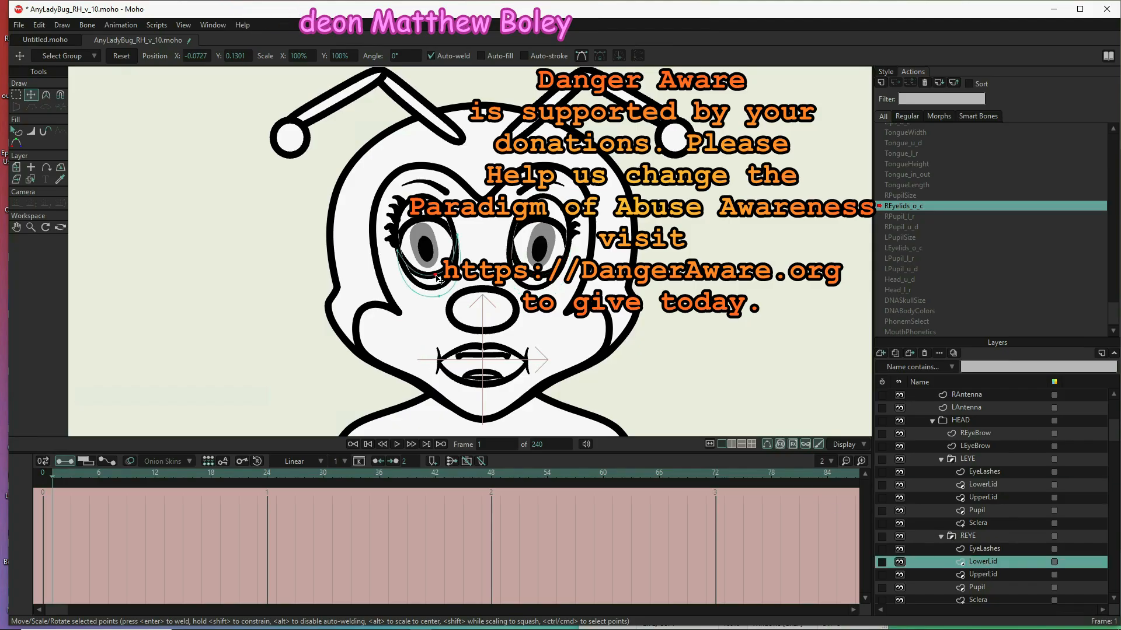
{"action": "left_click_drag", "start_coordinate": [438, 278], "coordinate": [429, 267]}
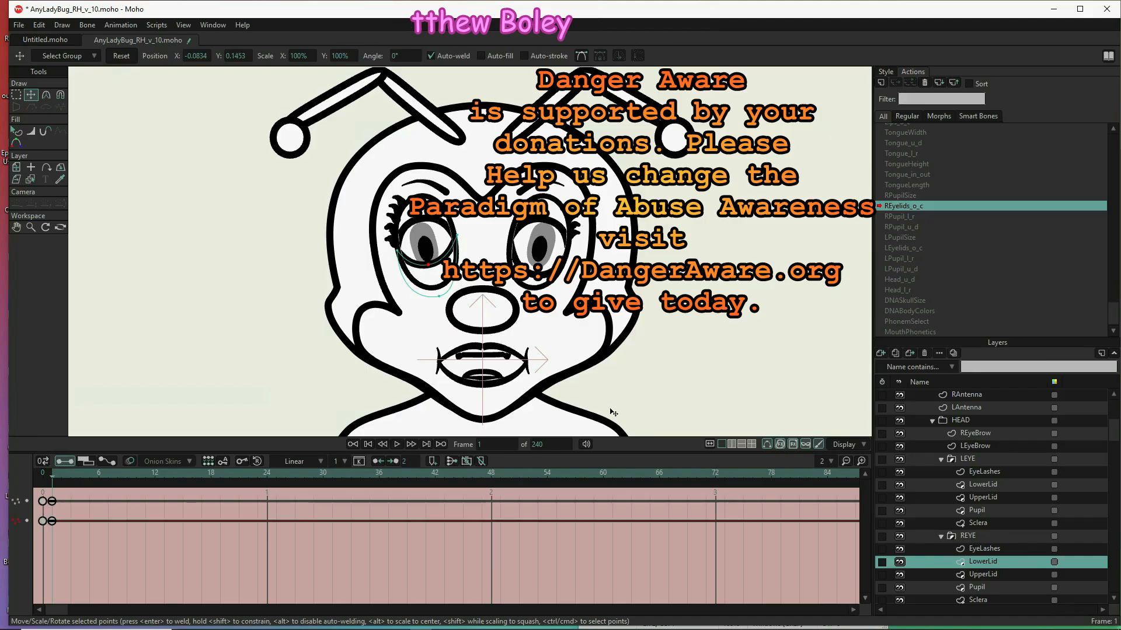
{"action": "left_click", "coordinate": [997, 576]}
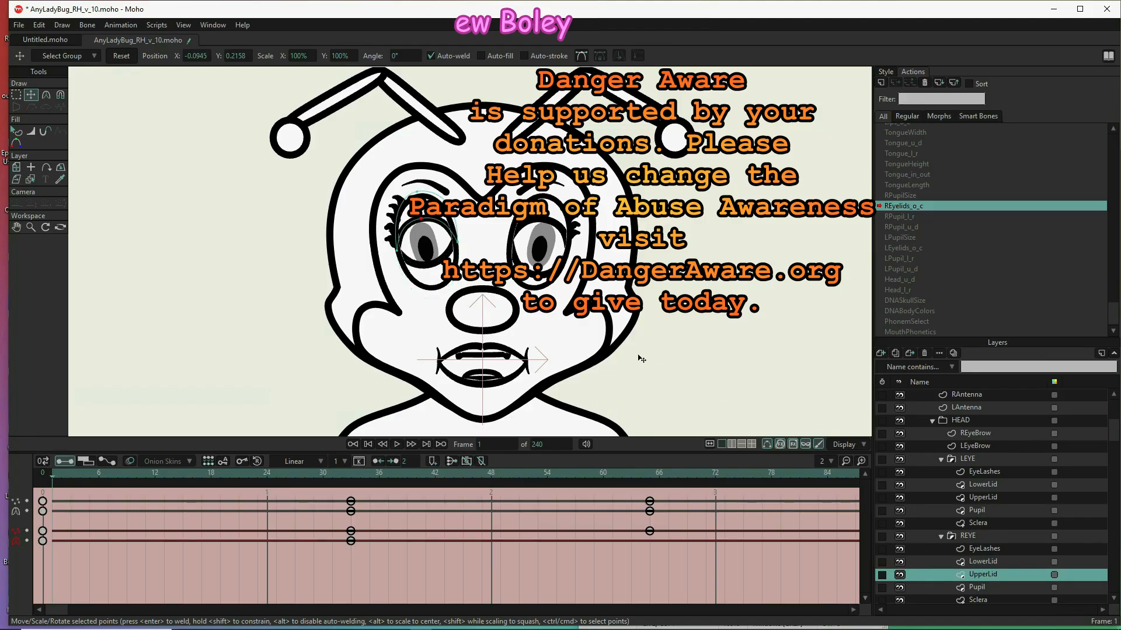
{"action": "left_click_drag", "start_coordinate": [422, 222], "coordinate": [430, 274]}
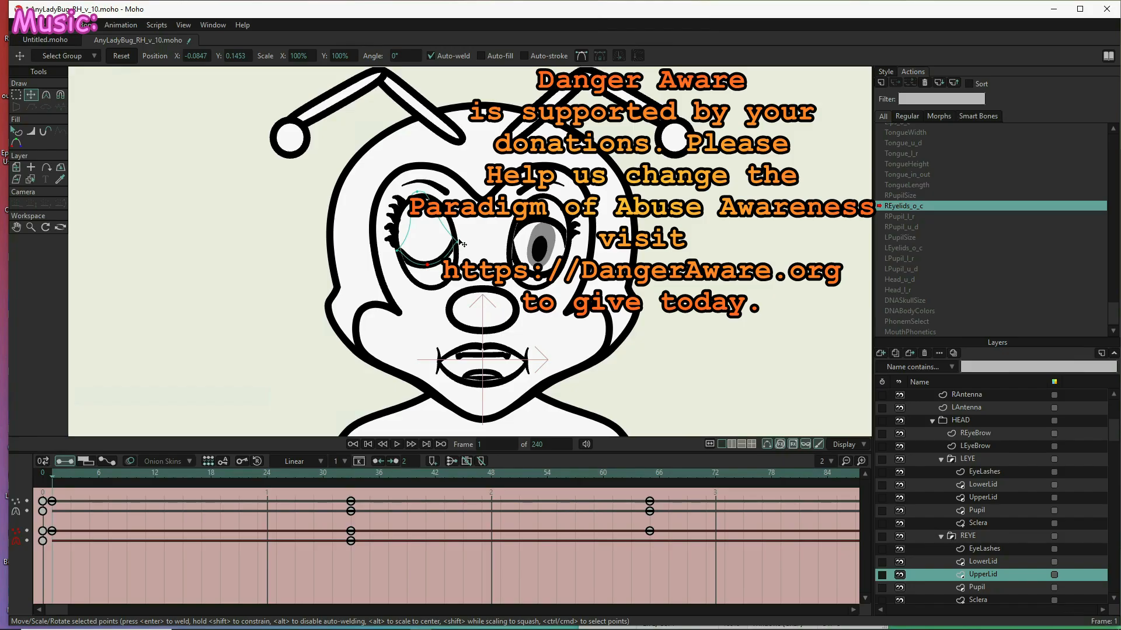
- Round the closed REYE UpperLid by adjusting the curvature at its corner points, and fine-tune the inner corner point at frame 1
{"action": "left_click", "coordinate": [457, 242]}
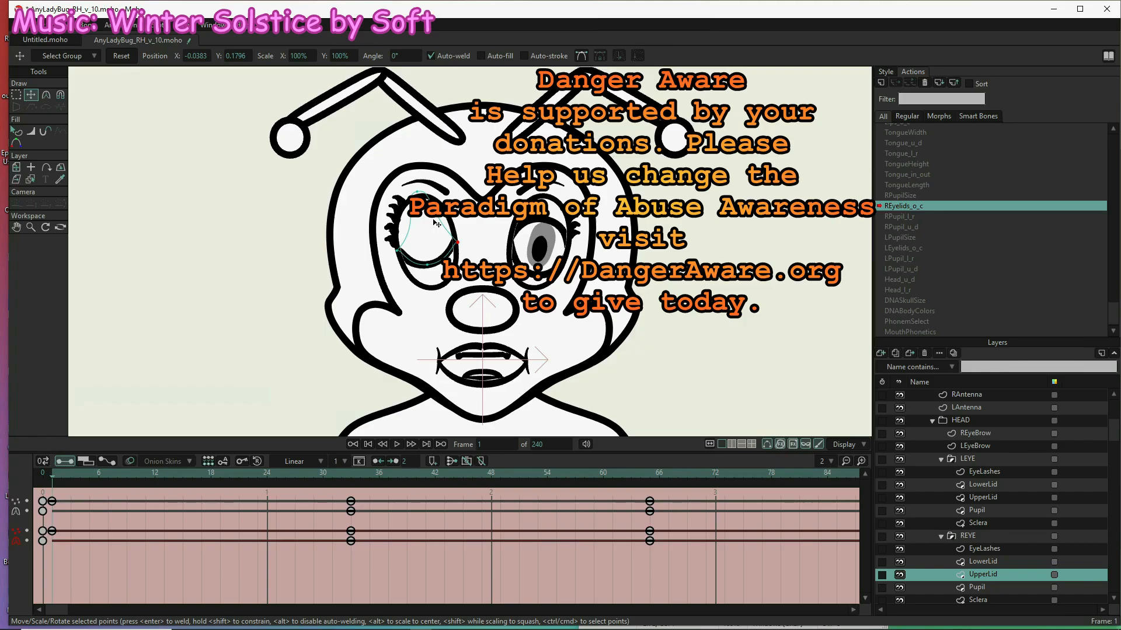
{"action": "key", "text": "c"}
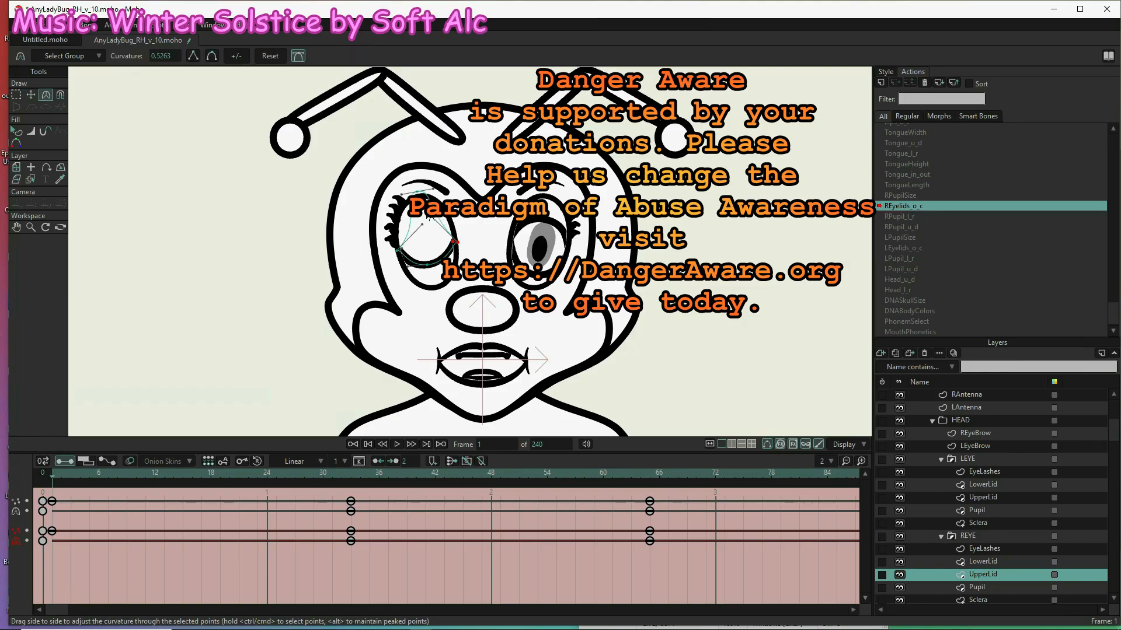
{"action": "left_click_drag", "start_coordinate": [442, 216], "coordinate": [403, 256]}
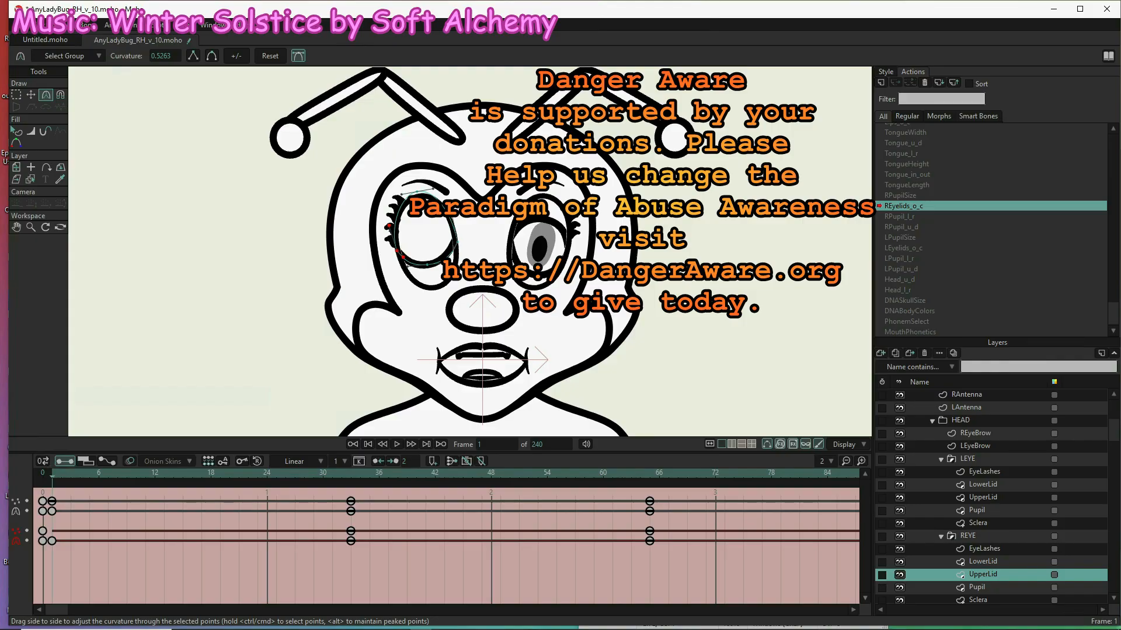
{"action": "key", "text": "t"}
{"action": "left_click", "coordinate": [458, 243]}
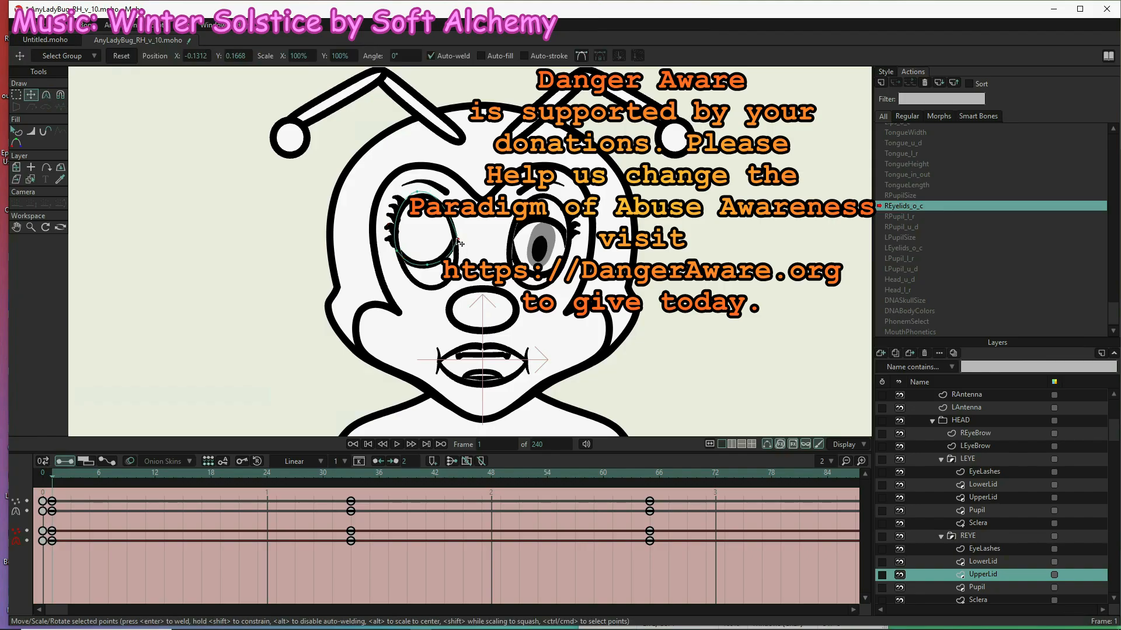
{"action": "left_click", "coordinate": [455, 240]}
{"action": "left_click_drag", "start_coordinate": [460, 239], "coordinate": [460, 240]}
- Reset the curvature of the REYE UpperLid's points at frame 33 of the action
{"action": "left_click", "coordinate": [352, 477]}
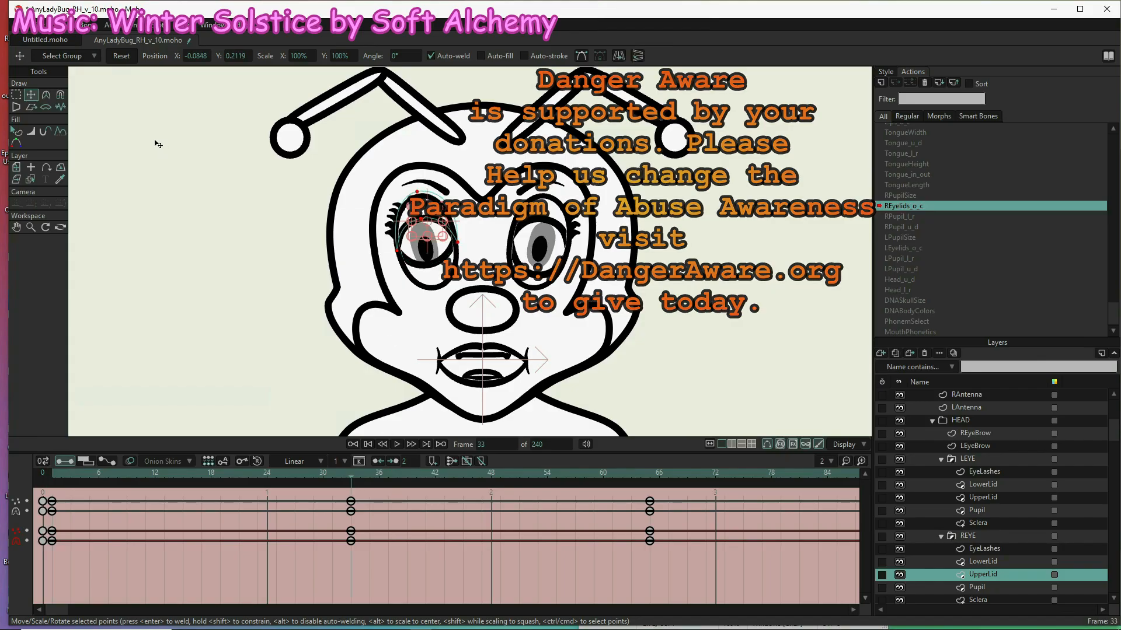
{"action": "left_click", "coordinate": [46, 96]}
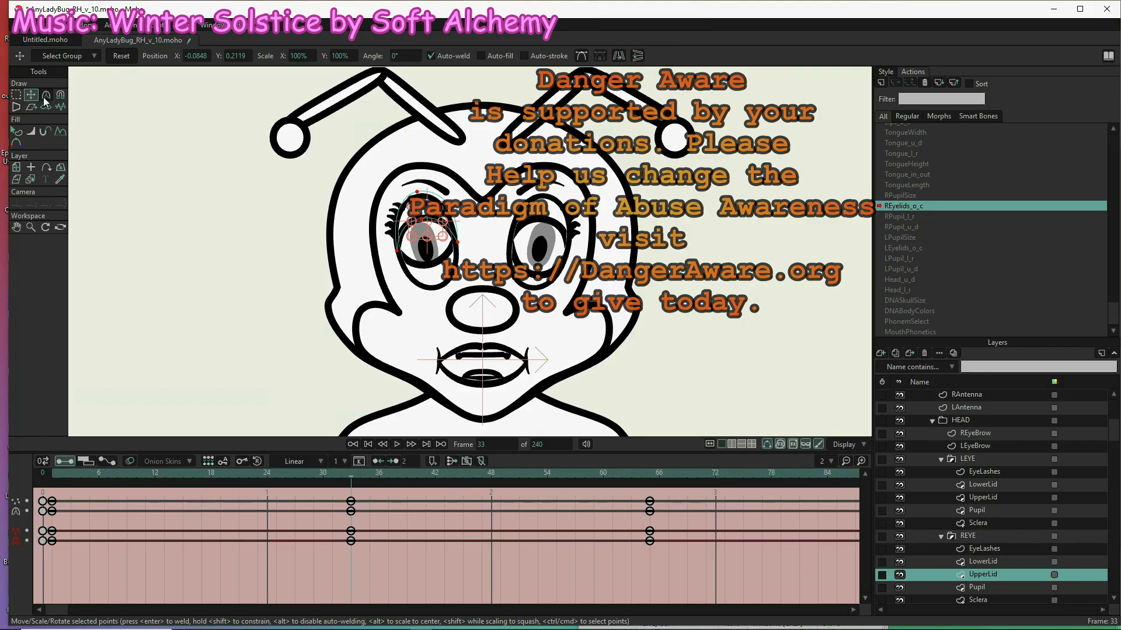
{"action": "left_click", "coordinate": [272, 57]}
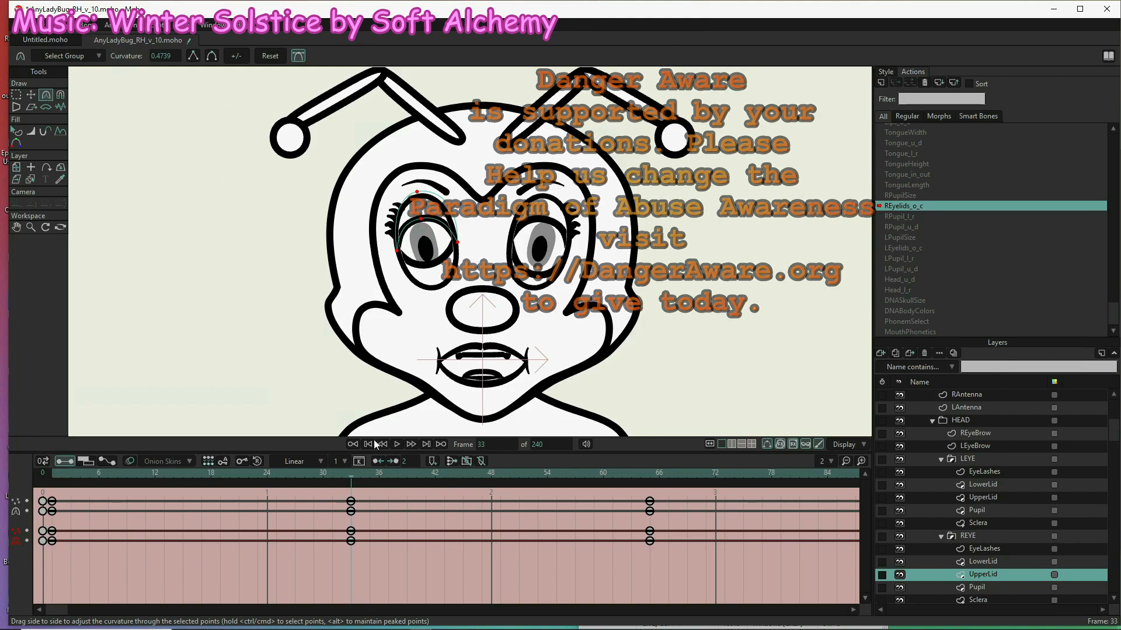
- Reset both the curvature and the position of the REYE UpperLid's points at frame 65 of the action
{"action": "left_click", "coordinate": [649, 474]}
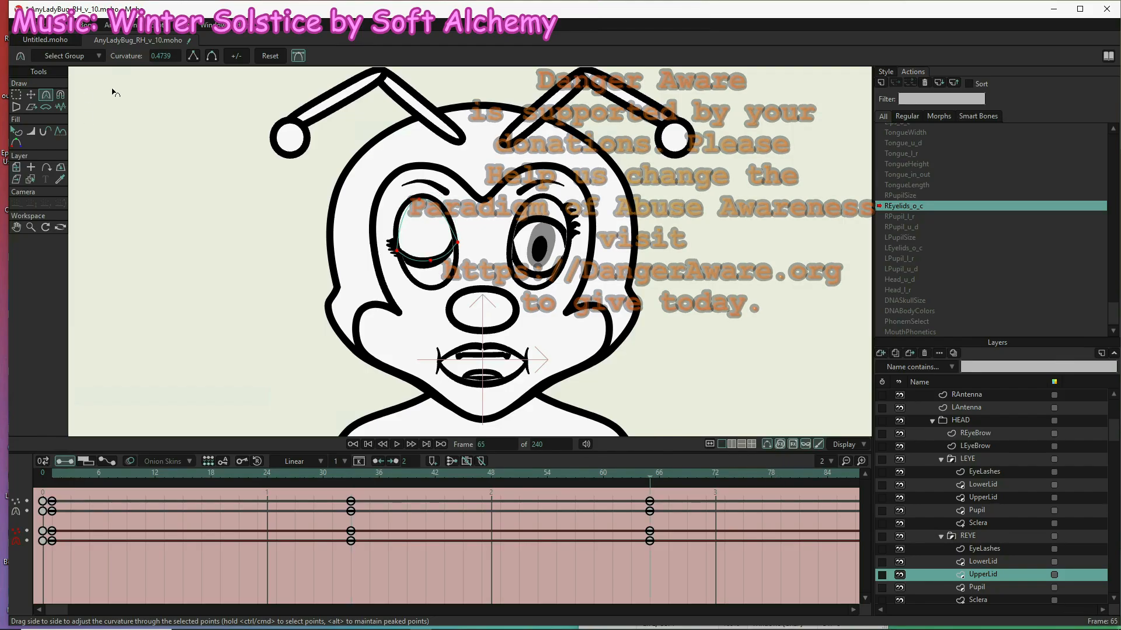
{"action": "left_click", "coordinate": [270, 56]}
{"action": "left_click", "coordinate": [31, 95]}
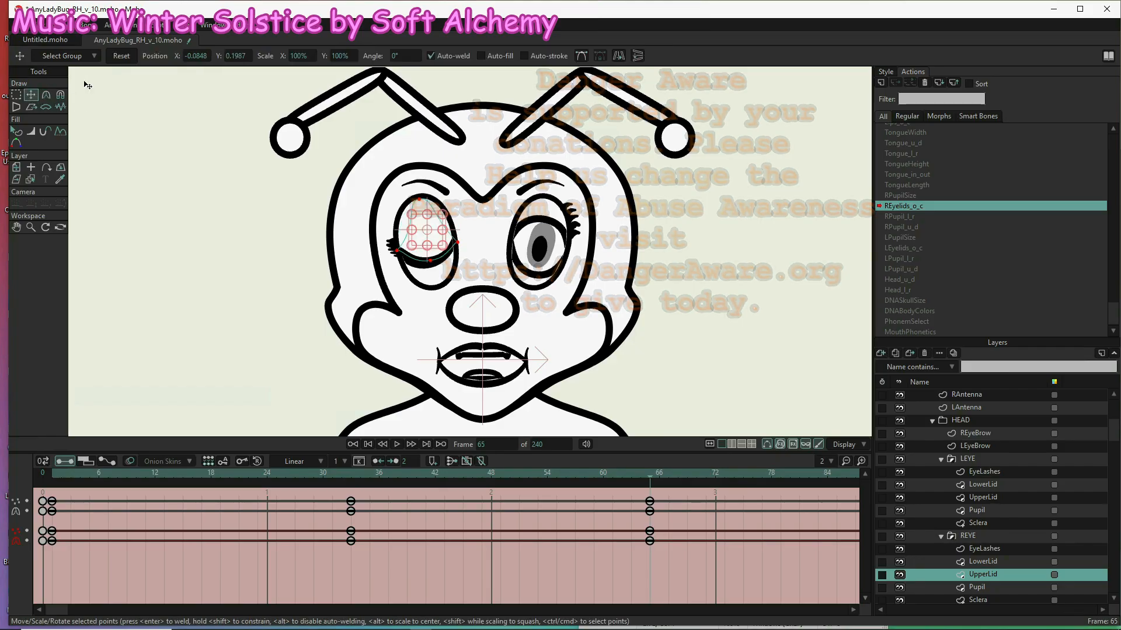
{"action": "left_click", "coordinate": [121, 56]}
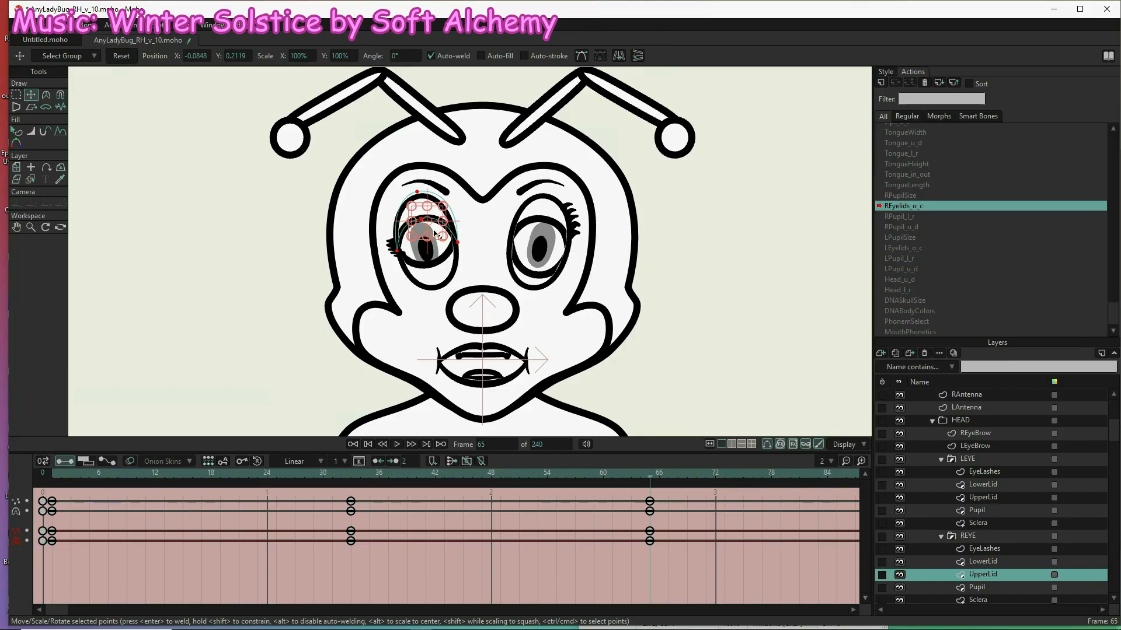
- At frame 65, raise the REYE UpperLid's edge point to about X -0.101, Y 0.250 and lower the LowerLid's to about X -0.07, Y 0.106
{"action": "left_click", "coordinate": [422, 222]}
{"action": "left_click", "coordinate": [421, 220]}
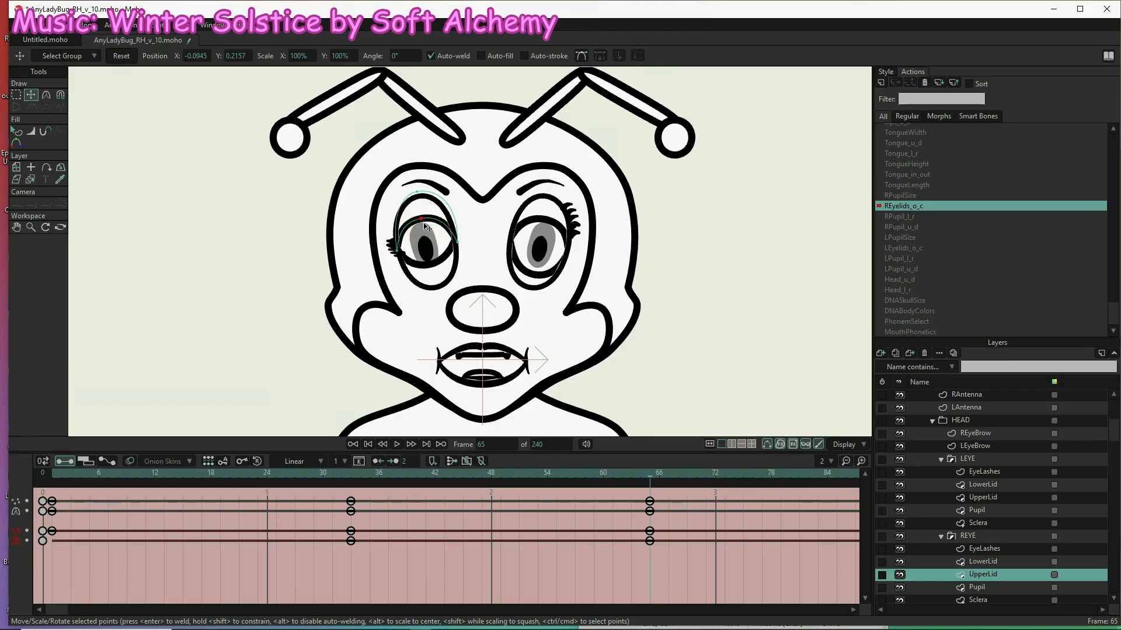
{"action": "left_click_drag", "start_coordinate": [426, 226], "coordinate": [423, 204]}
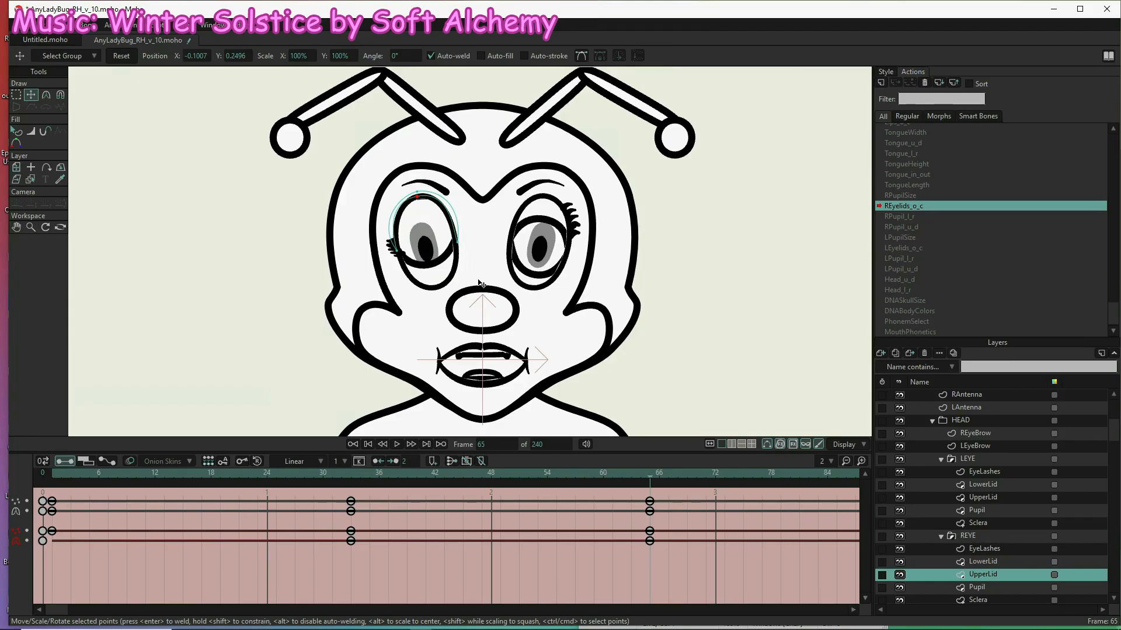
{"action": "left_click", "coordinate": [1000, 560]}
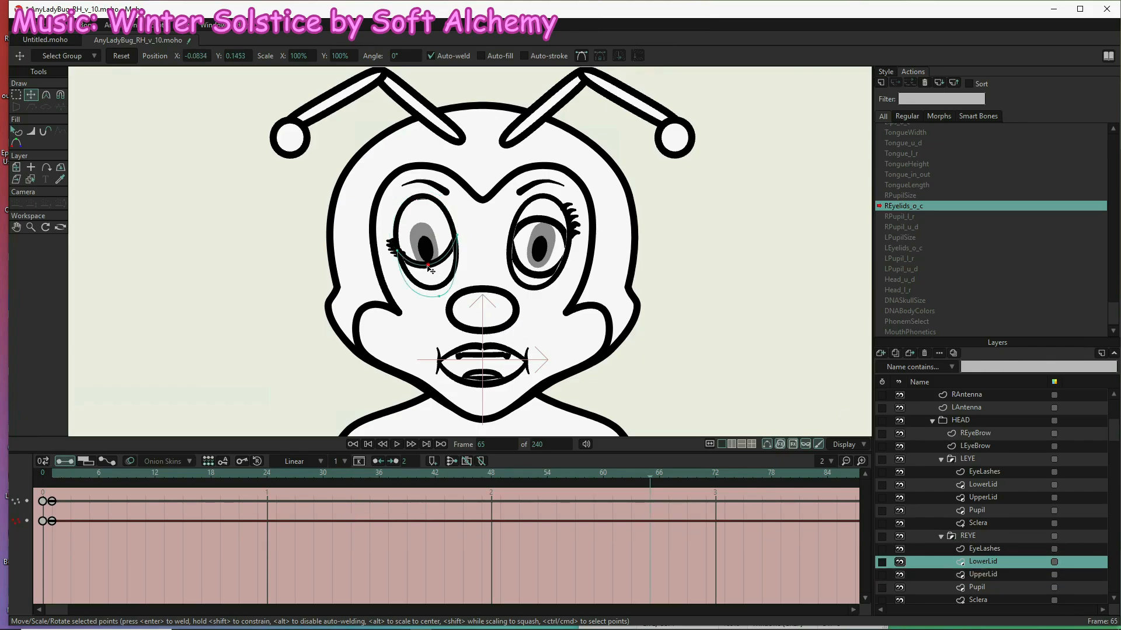
{"action": "left_click_drag", "start_coordinate": [430, 270], "coordinate": [440, 297]}
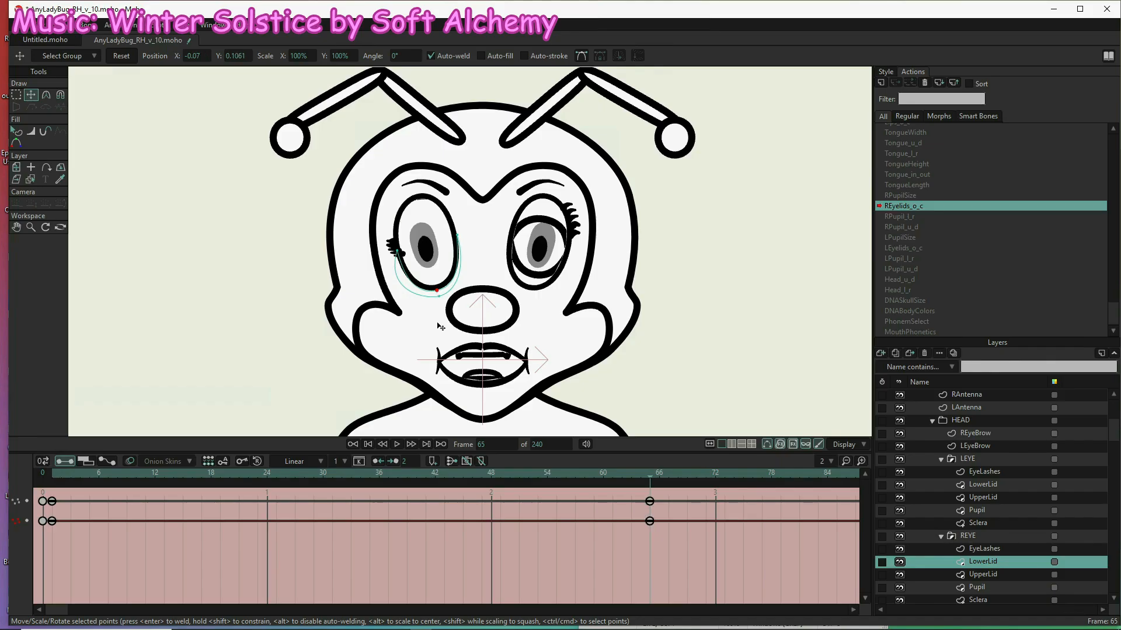
- Reset both the position and the curvature of the REYE LowerLid's points at frame 33 of the action
{"action": "left_click", "coordinate": [352, 474]}
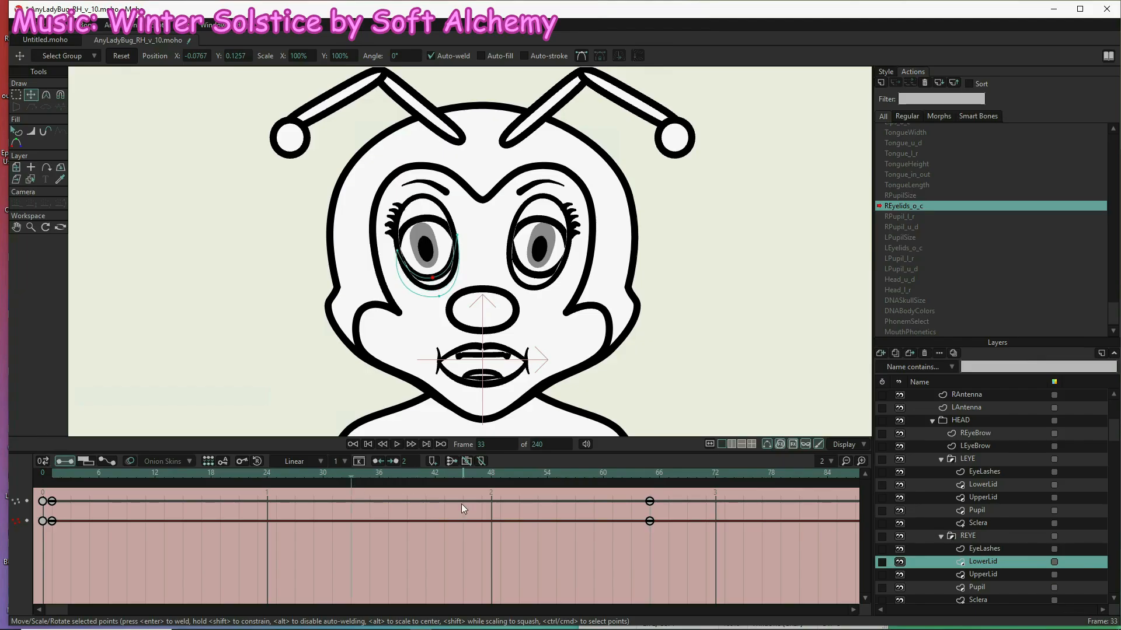
{"action": "left_click", "coordinate": [440, 290]}
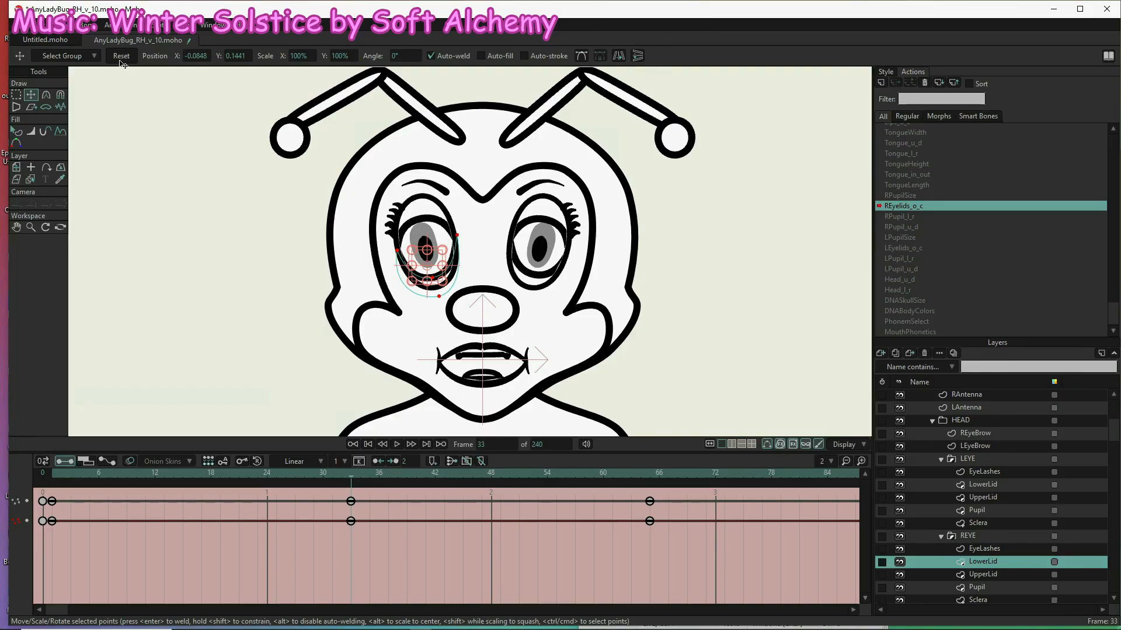
{"action": "left_click", "coordinate": [121, 60]}
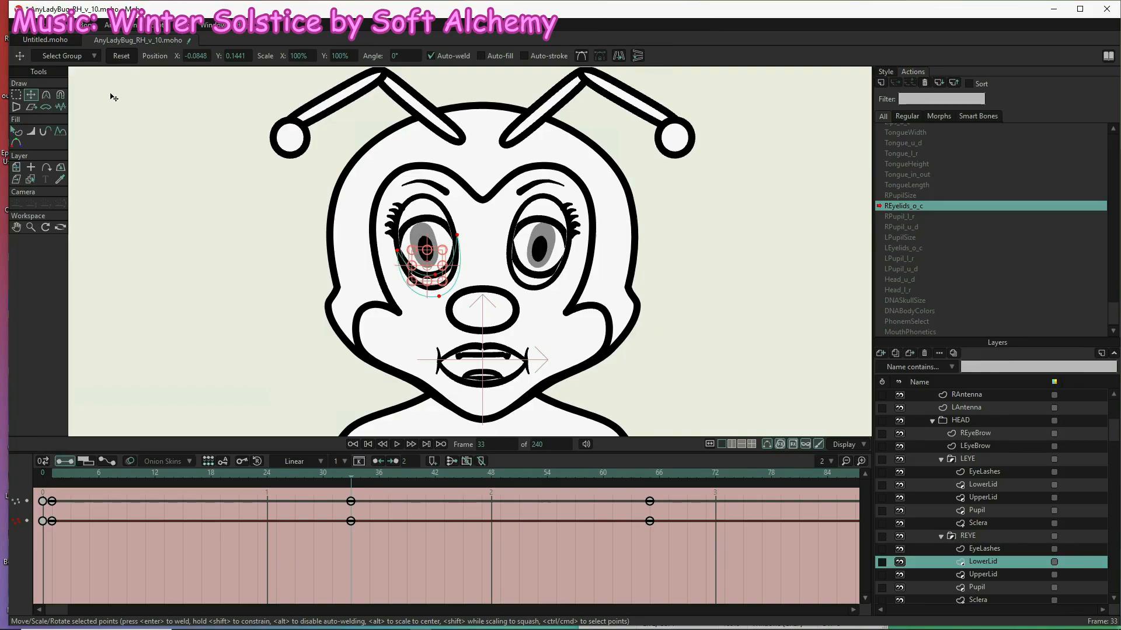
{"action": "left_click", "coordinate": [48, 93]}
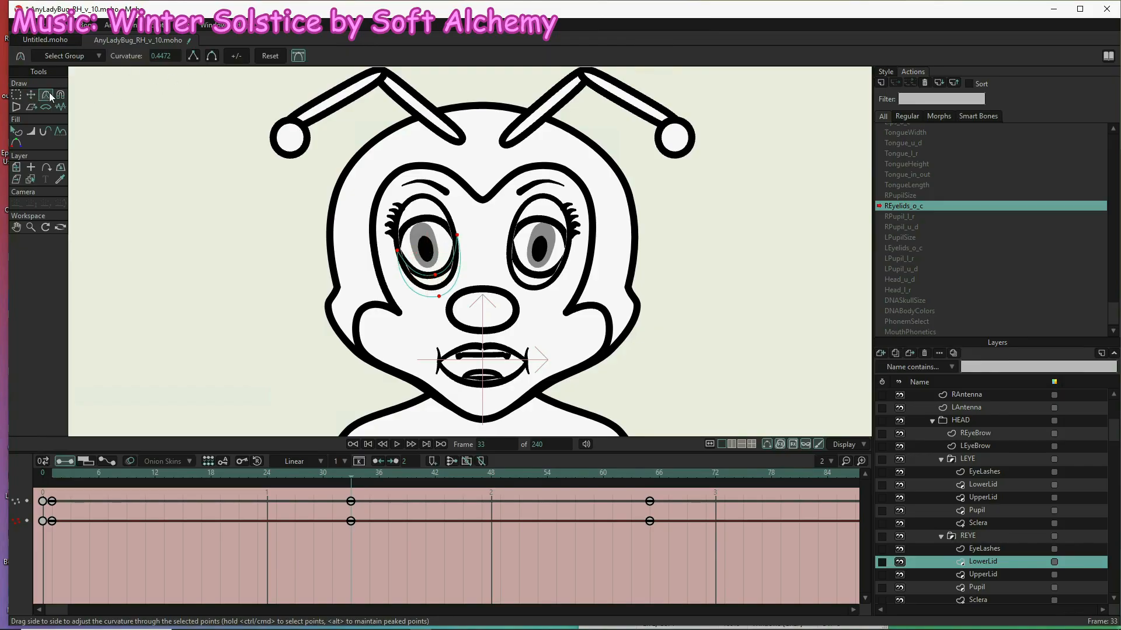
{"action": "left_click", "coordinate": [273, 56]}
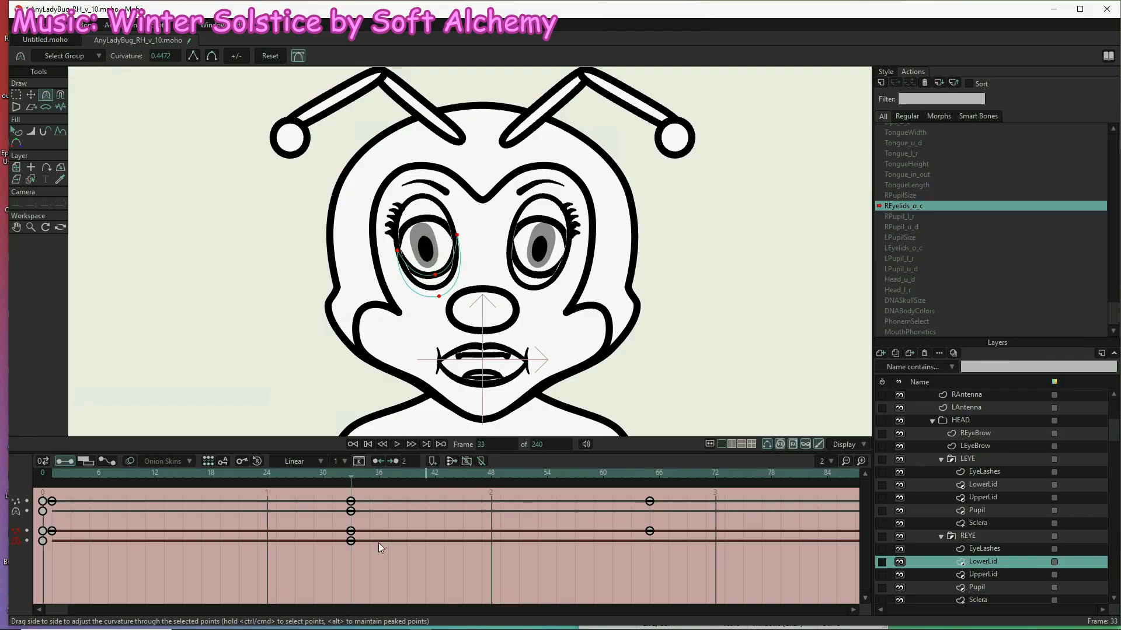
{"action": "left_click_drag", "start_coordinate": [352, 476], "coordinate": [112, 476]}
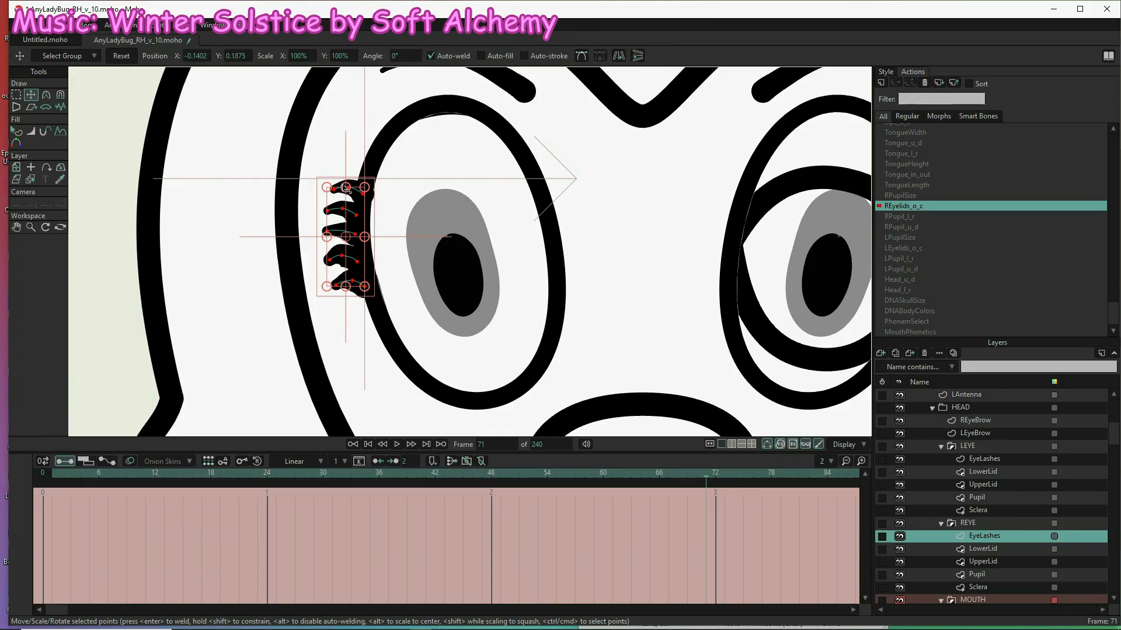
{"action": "left_click_drag", "start_coordinate": [344, 188], "coordinate": [340, 174]}
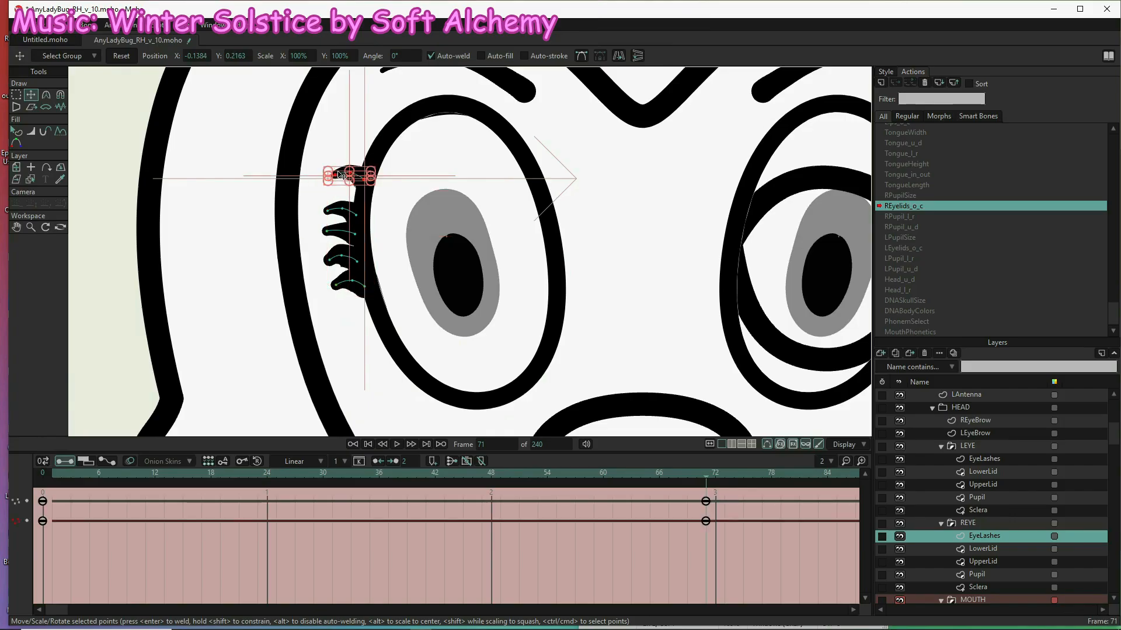
{"action": "key", "text": "ctrl+z"}
- At frame 71, scale the REYE EyeLashes layer to 139% vertically, rotate it to -9.9° and move it to about X 0.007, Y 0.033
{"action": "left_click", "coordinate": [18, 168]}
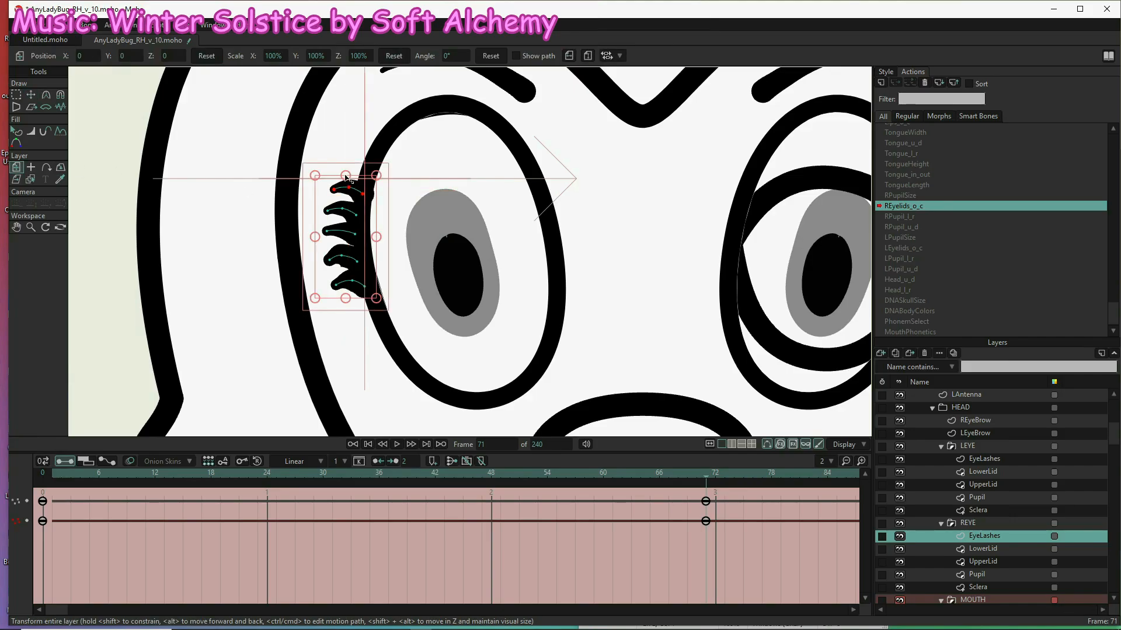
{"action": "mouse_move", "coordinate": [345, 176]}
{"action": "left_mouse_down"}
{"action": "mouse_move", "coordinate": [344, 166]}
{"action": "mouse_move", "coordinate": [348, 177]}
{"action": "left_mouse_up"}
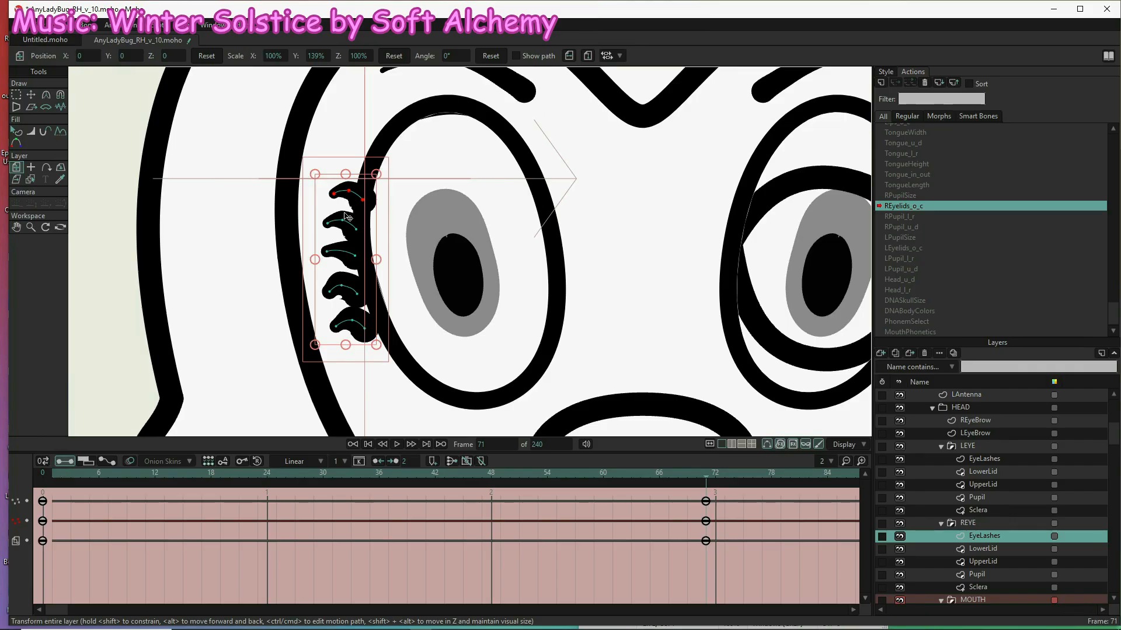
{"action": "left_click_drag", "start_coordinate": [346, 229], "coordinate": [348, 172]}
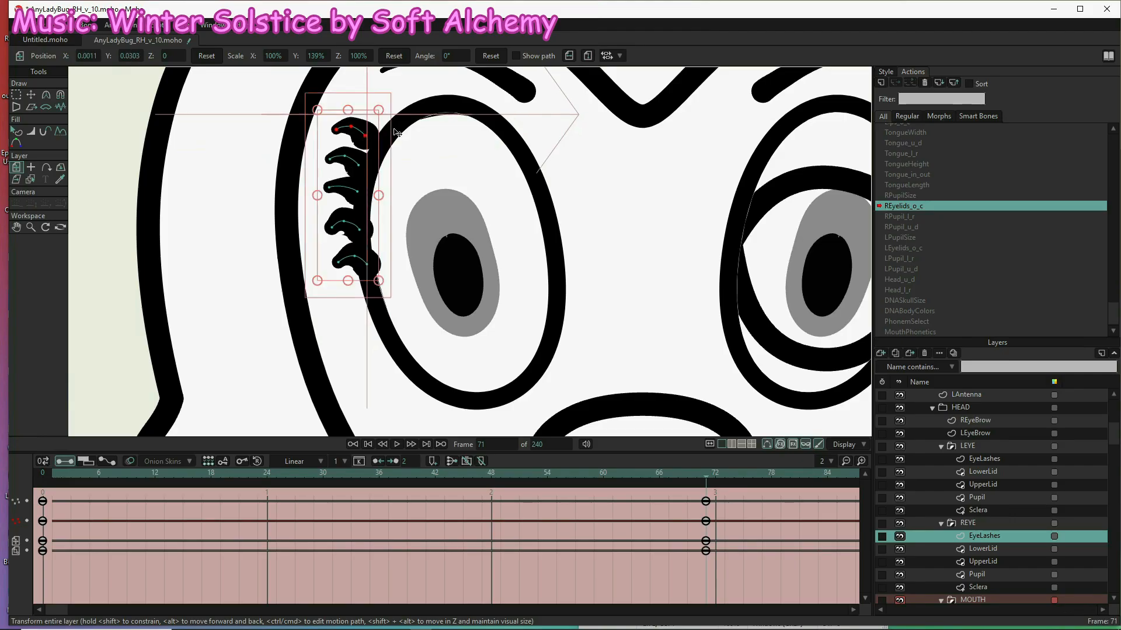
{"action": "mouse_move", "coordinate": [397, 134]}
{"action": "left_mouse_down"}
{"action": "mouse_move", "coordinate": [387, 148]}
{"action": "mouse_move", "coordinate": [394, 135]}
{"action": "left_mouse_up"}
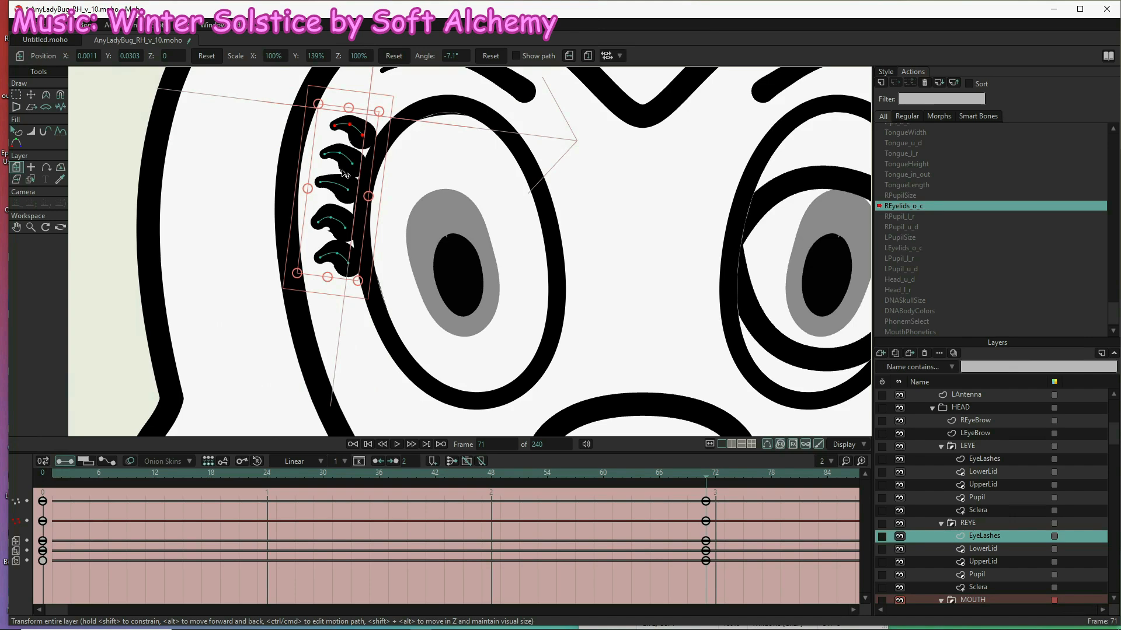
{"action": "left_click_drag", "start_coordinate": [343, 172], "coordinate": [355, 165]}
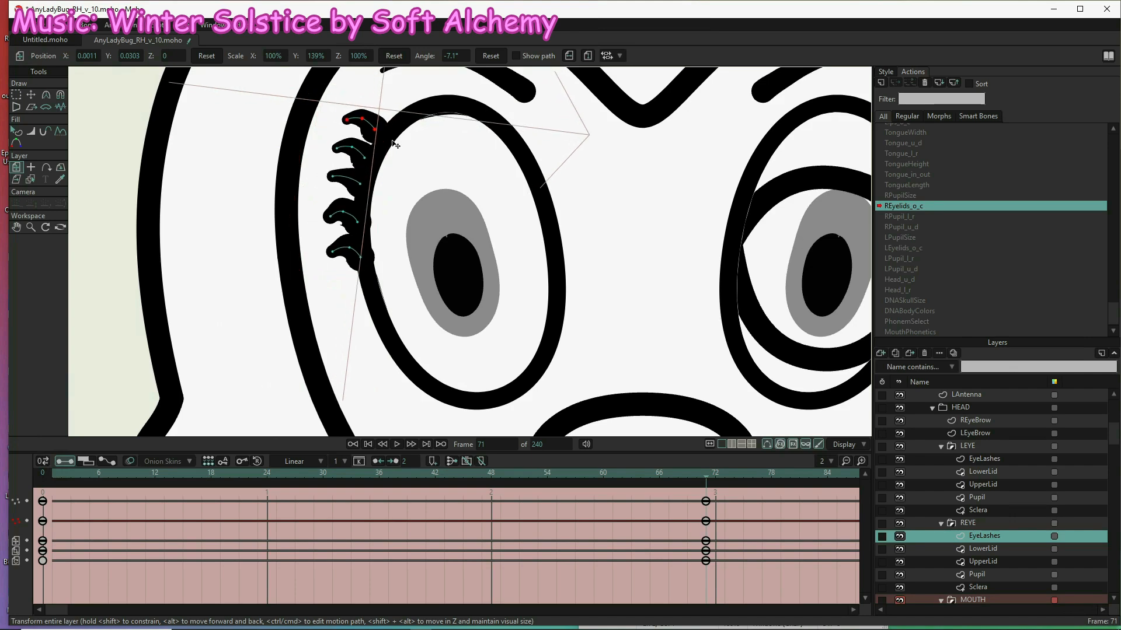
{"action": "left_click_drag", "start_coordinate": [396, 123], "coordinate": [398, 131]}
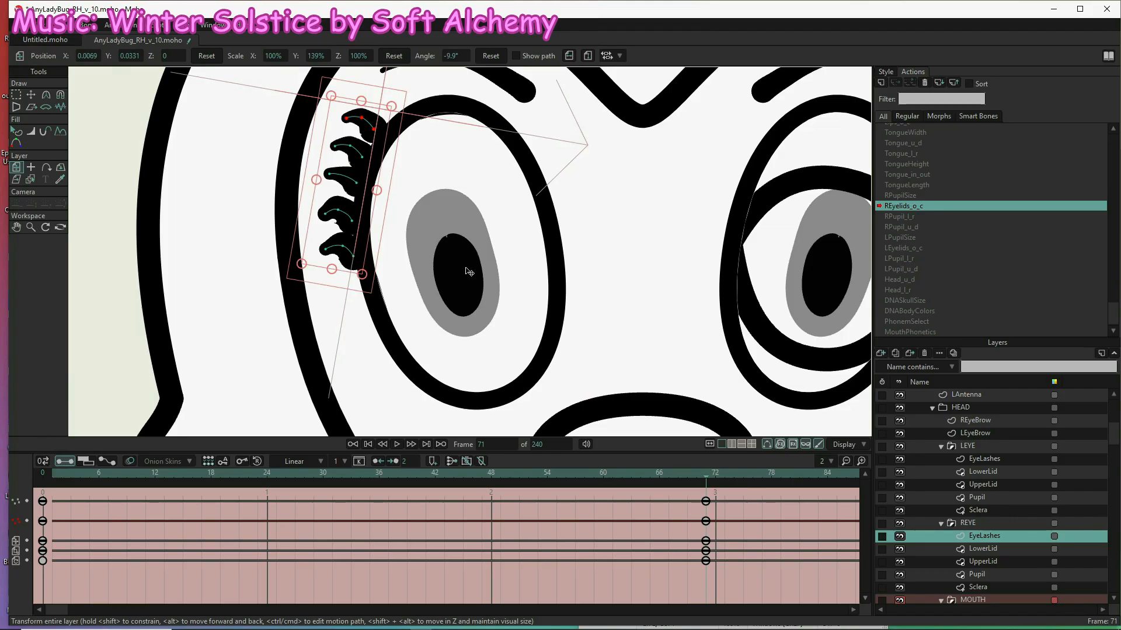
- Reset the position and scale of the REYE EyeLashes layer at frame 33
{"action": "left_click", "coordinate": [352, 474]}
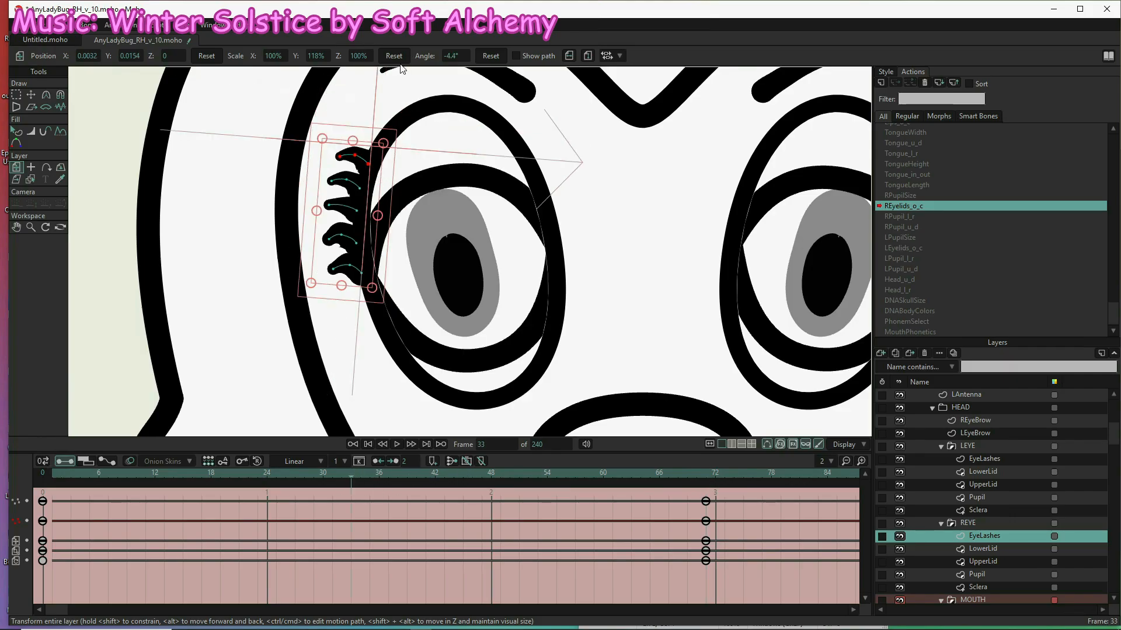
{"action": "left_click", "coordinate": [205, 57]}
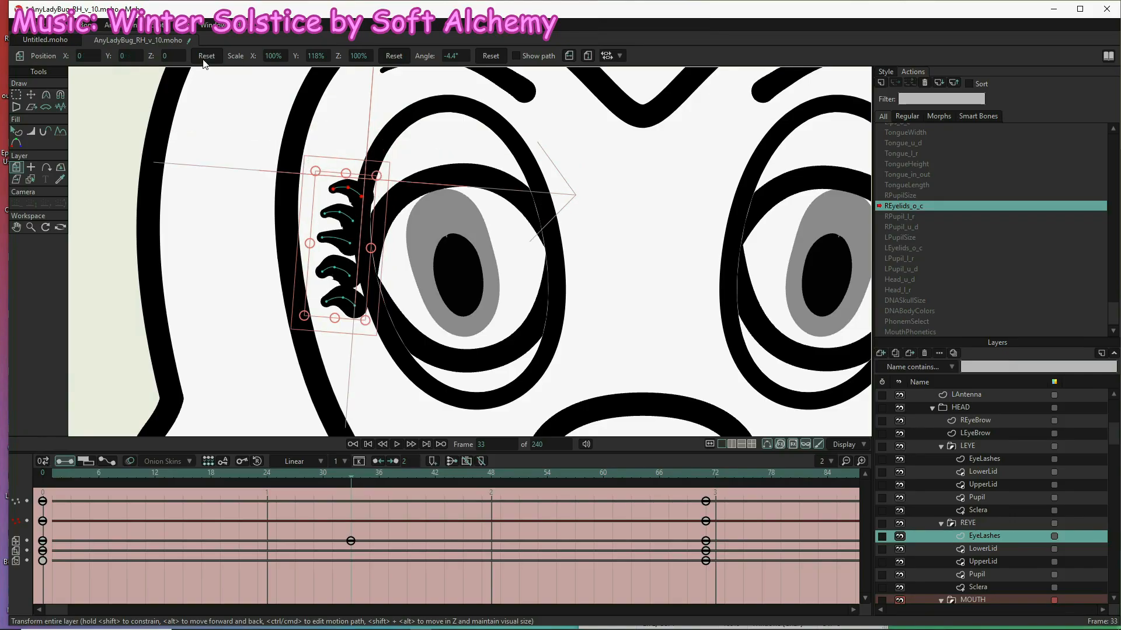
{"action": "left_click", "coordinate": [394, 55]}
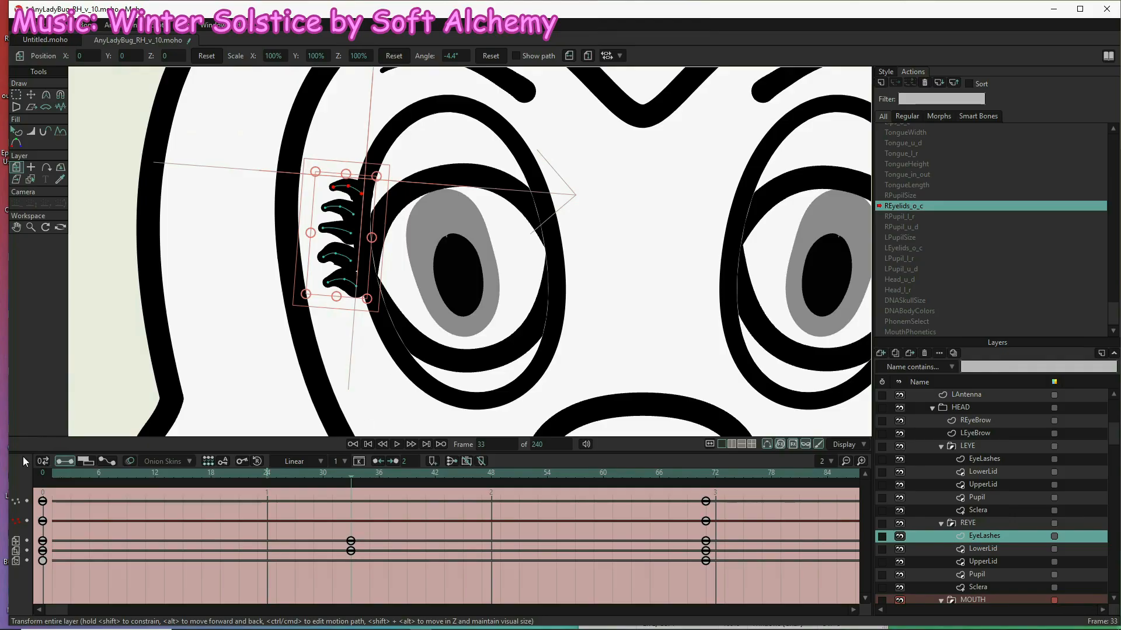
- At frame 1, flip the REYE EyeLashes layer to -44% vertical scale, rotate it to 11.9° and move it to about X 0.01, Y -0.075
{"action": "left_click", "coordinate": [55, 474]}
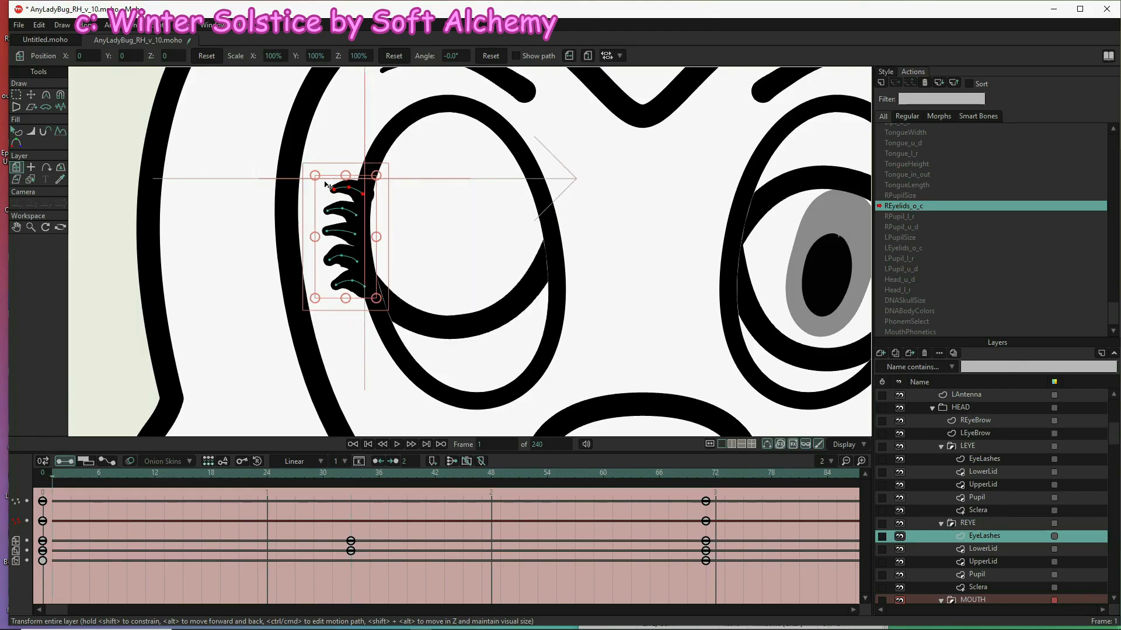
{"action": "mouse_move", "coordinate": [345, 175]}
{"action": "left_mouse_down"}
{"action": "mouse_move", "coordinate": [343, 195]}
{"action": "mouse_move", "coordinate": [345, 179]}
{"action": "left_mouse_up"}
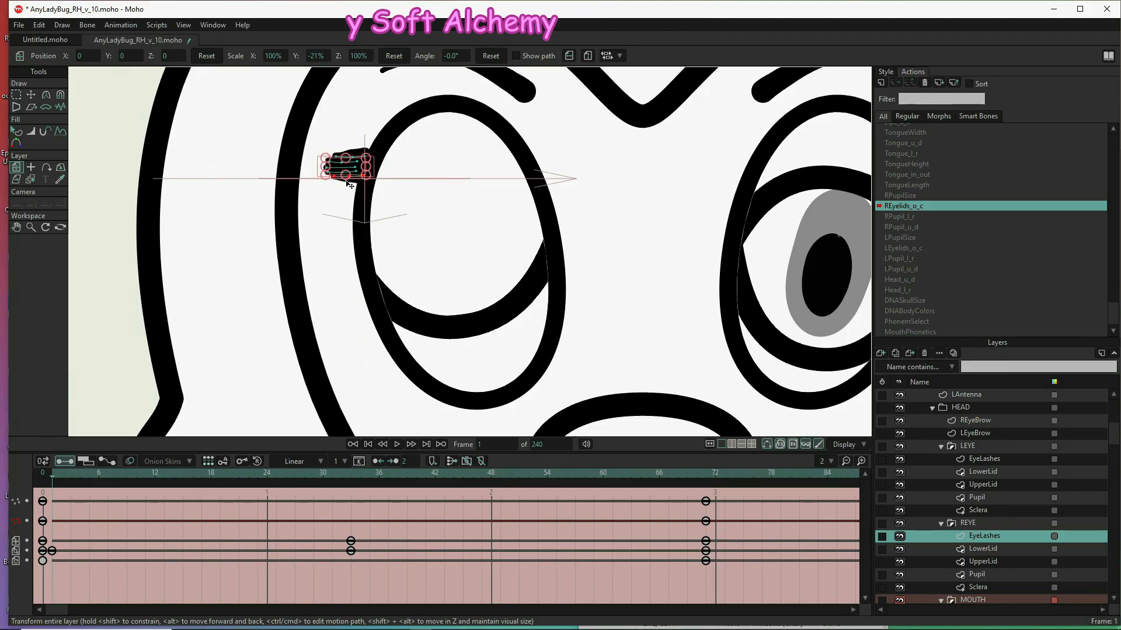
{"action": "scroll", "coordinate": [347, 169], "scroll_direction": "up", "scroll_amount": 2}
{"action": "scroll", "coordinate": [347, 158], "scroll_direction": "up", "scroll_amount": 1}
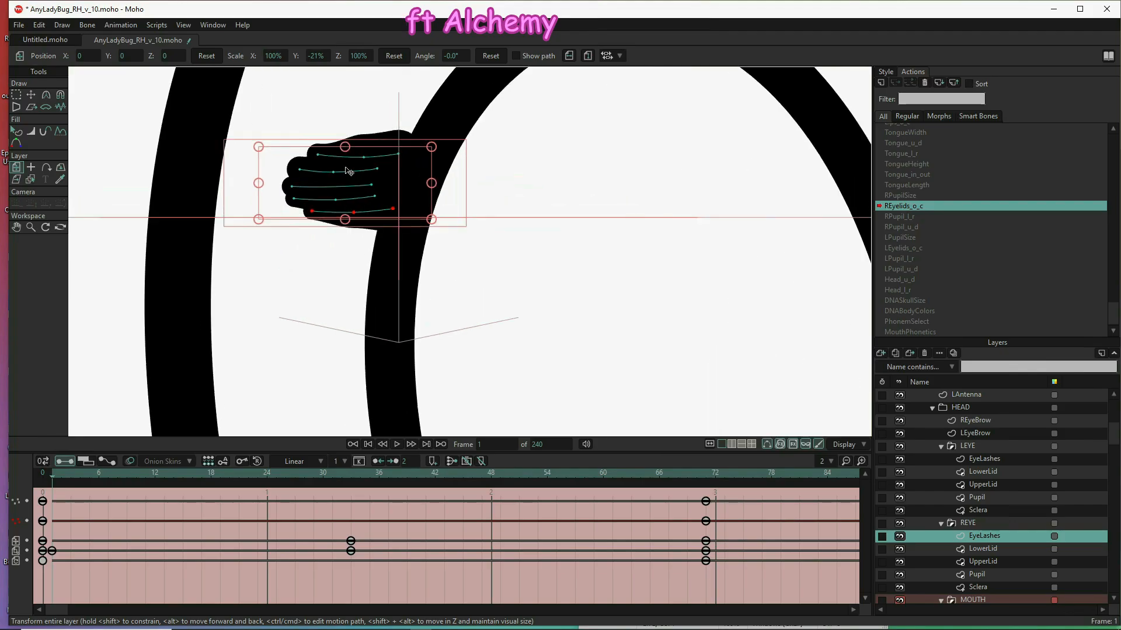
{"action": "left_click_drag", "start_coordinate": [345, 223], "coordinate": [395, 391]}
{"action": "scroll", "coordinate": [347, 221], "scroll_direction": "down", "scroll_amount": 3}
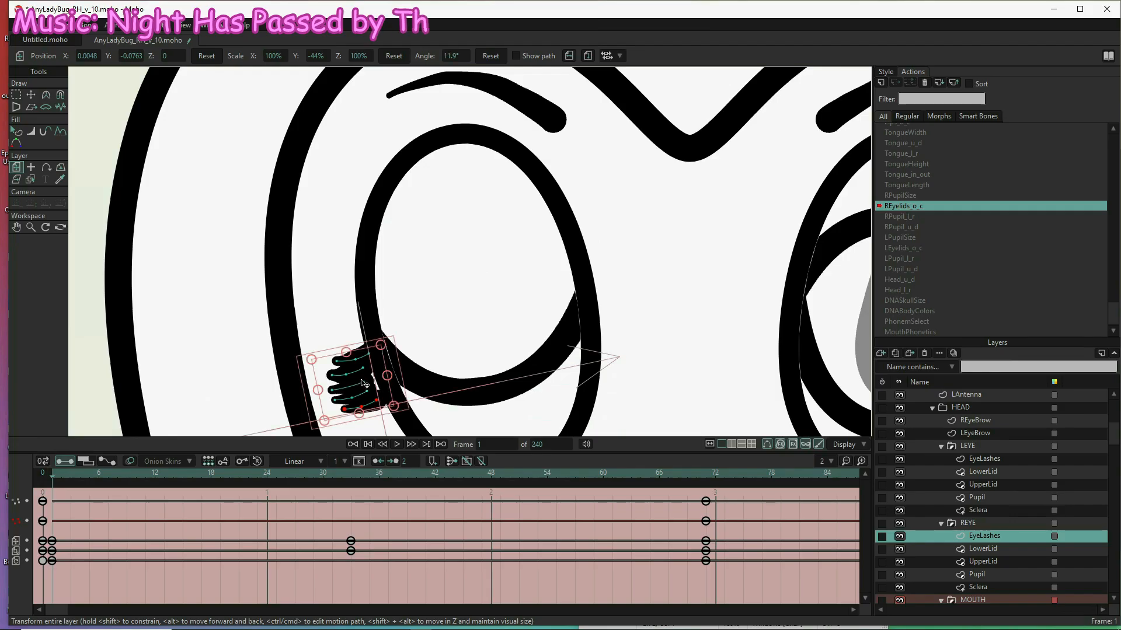
{"action": "left_click_drag", "start_coordinate": [364, 381], "coordinate": [370, 383]}
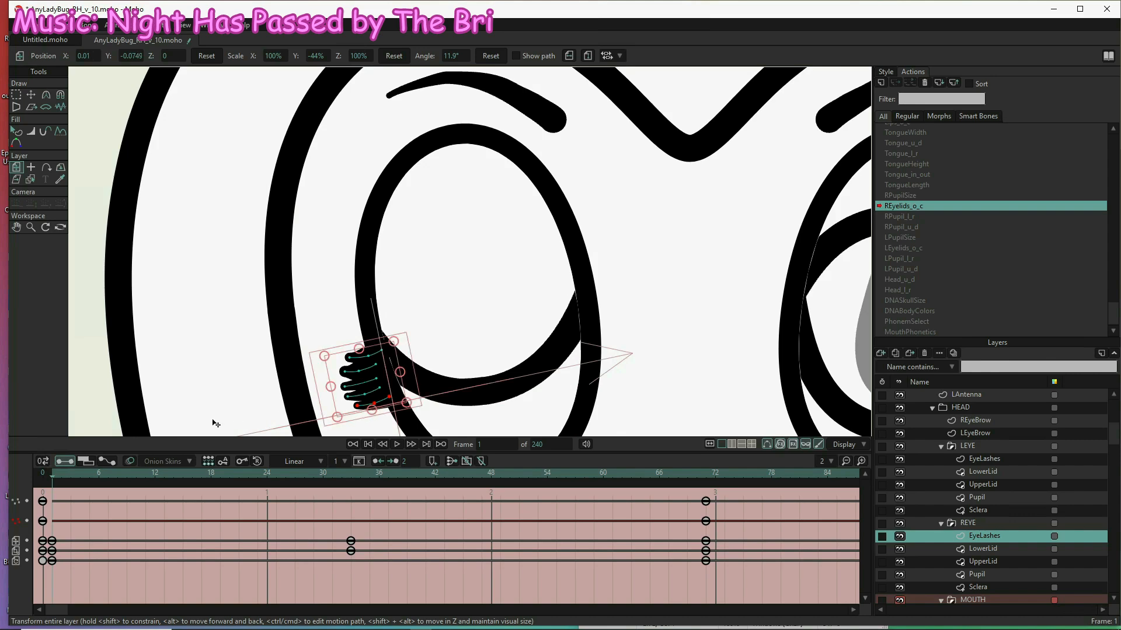
- At frame 24, squash the REYE EyeLashes layer to 17.5% vertical scale and move it to about X 0.004, Y -0.037
{"action": "left_click", "coordinate": [61, 474]}
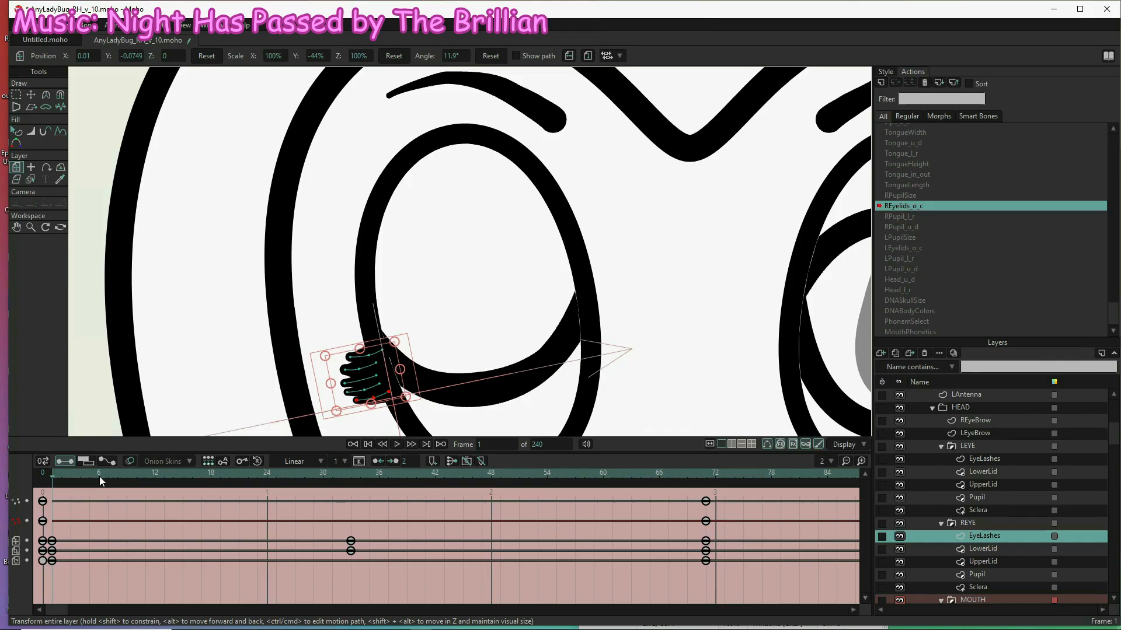
{"action": "left_click", "coordinate": [104, 475]}
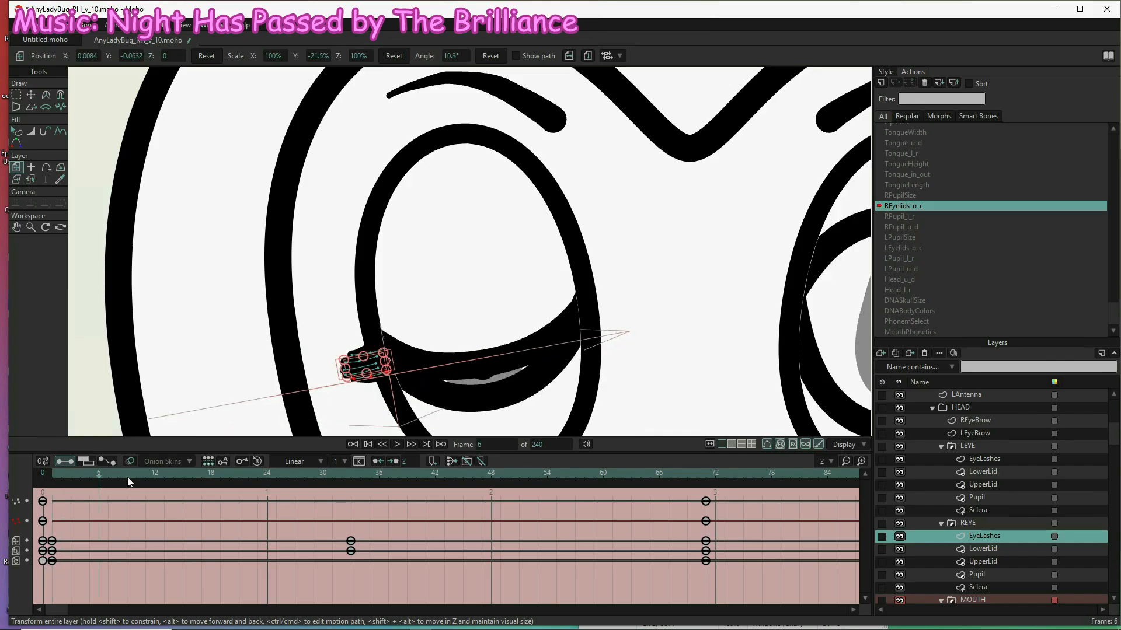
{"action": "left_click_drag", "start_coordinate": [134, 478], "coordinate": [265, 481]}
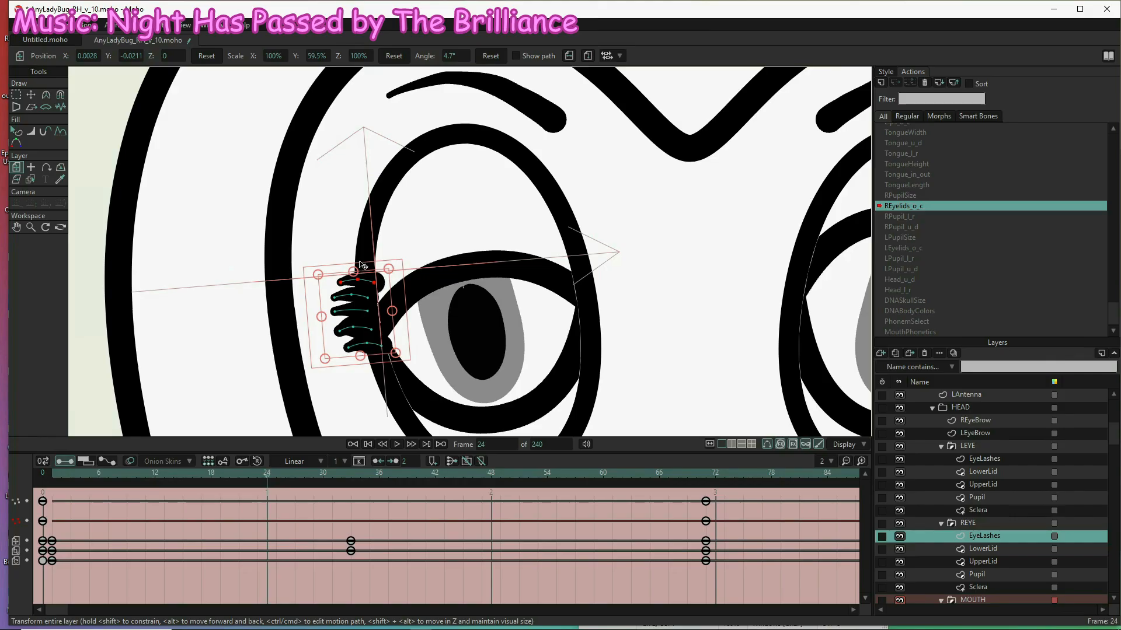
{"action": "left_click_drag", "start_coordinate": [353, 272], "coordinate": [356, 278]}
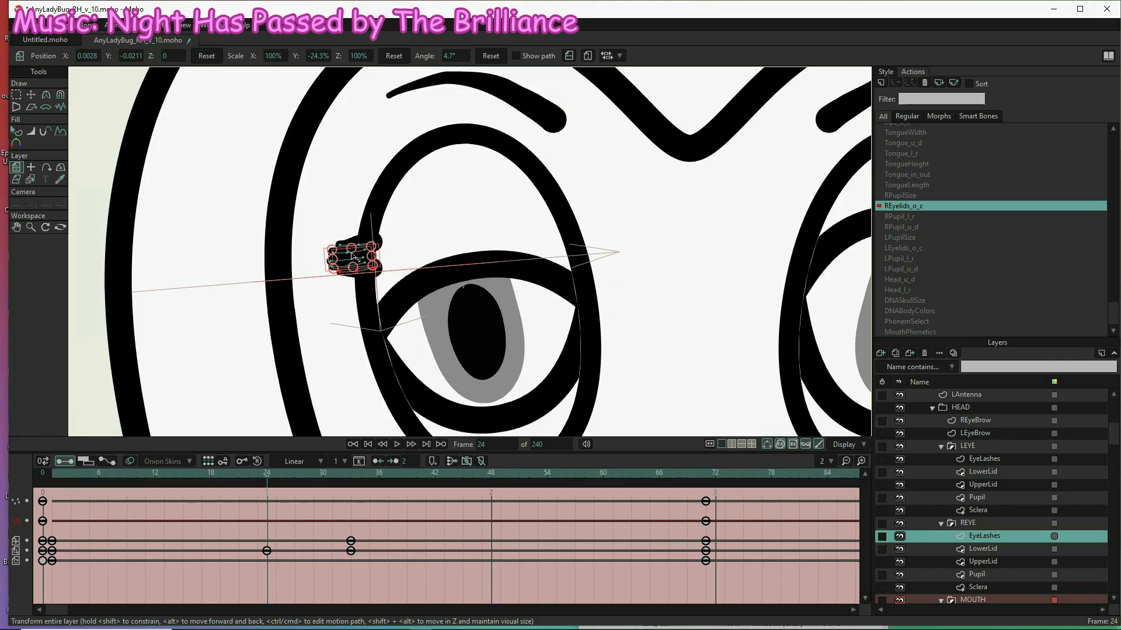
{"action": "left_click_drag", "start_coordinate": [352, 255], "coordinate": [369, 331]}
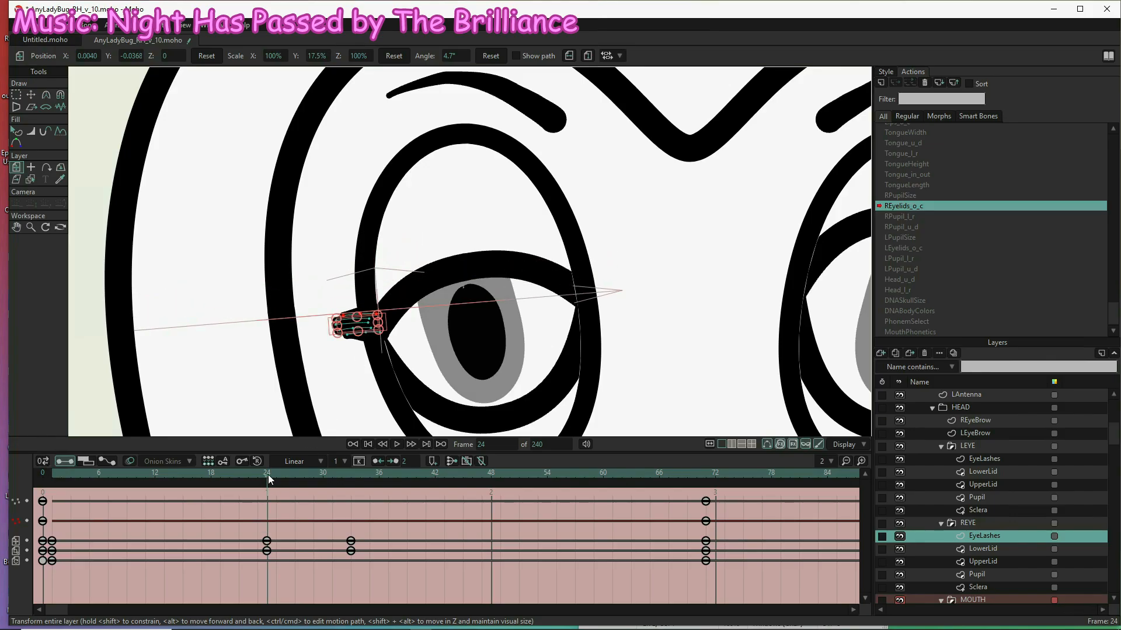
- Preview the lash motion, and at frame 71 shift the REYE EyeLashes layer to about X 0.0095, Y 0.033 and rotate it to -11.3°
{"action": "left_click_drag", "start_coordinate": [208, 475], "coordinate": [99, 476]}
{"action": "left_click_drag", "start_coordinate": [183, 494], "coordinate": [381, 489]}
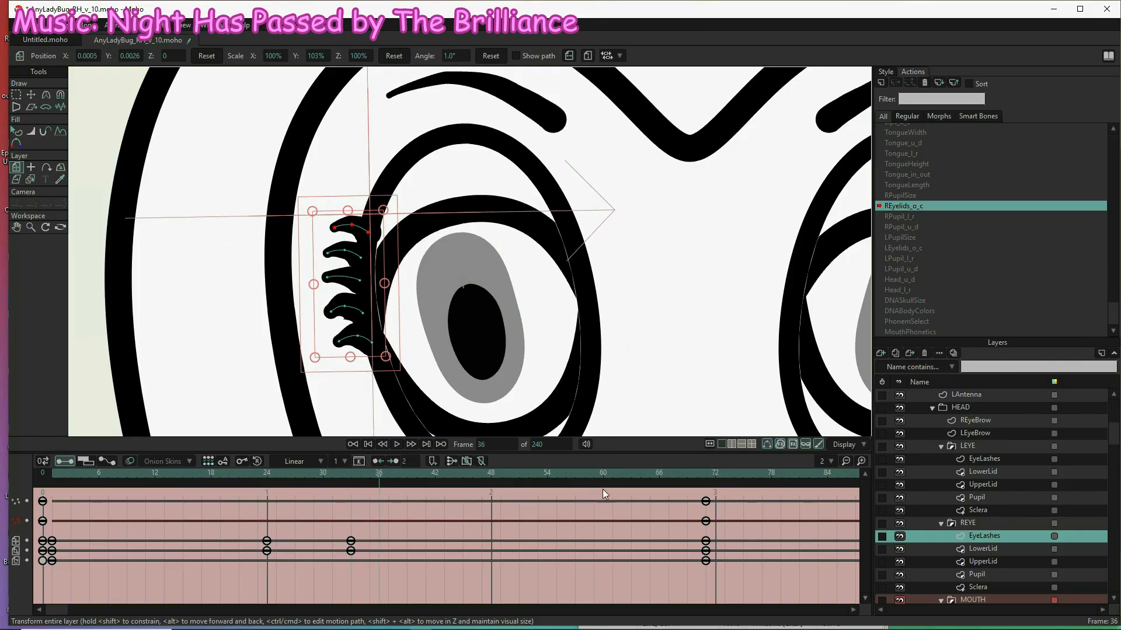
{"action": "left_click", "coordinate": [624, 489]}
{"action": "left_click_drag", "start_coordinate": [677, 492], "coordinate": [699, 489]}
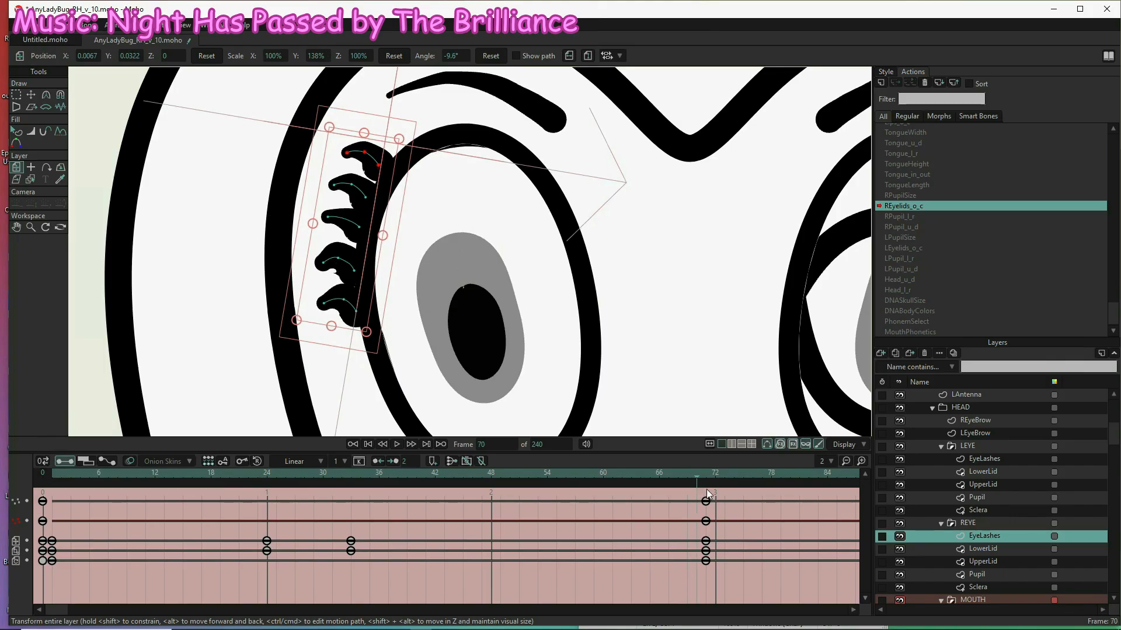
{"action": "left_click", "coordinate": [710, 492]}
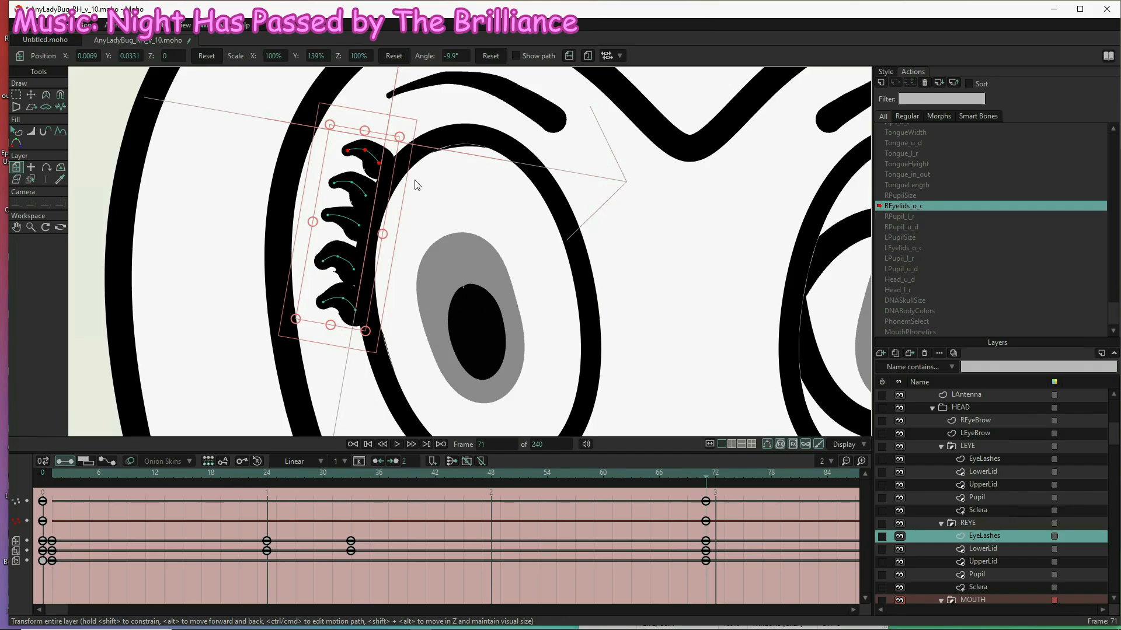
{"action": "left_click_drag", "start_coordinate": [361, 185], "coordinate": [370, 185]}
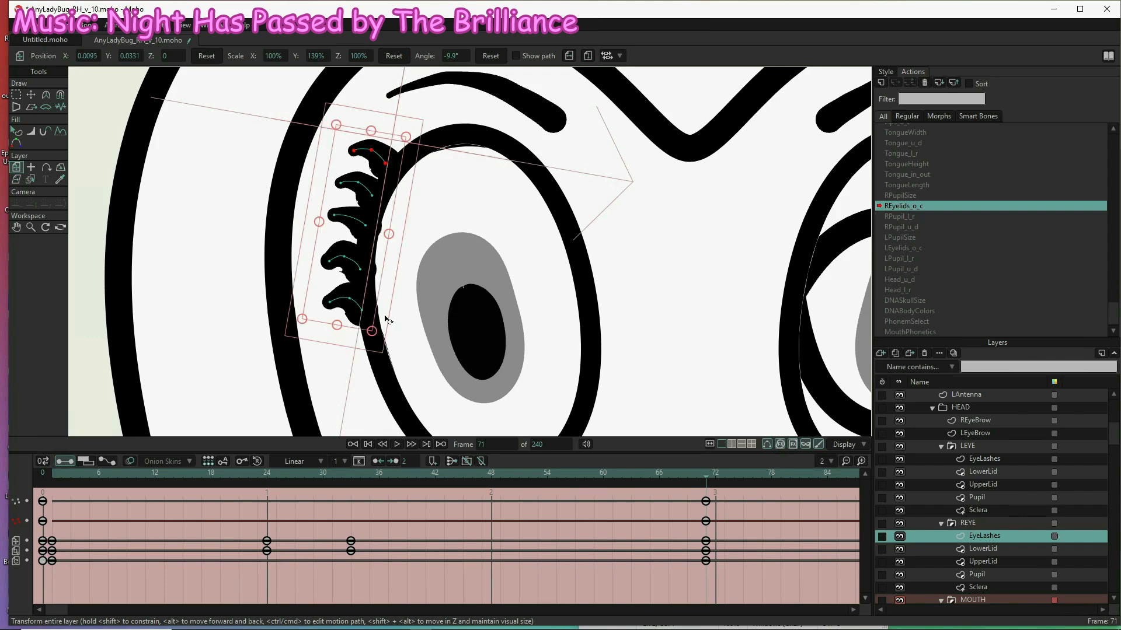
{"action": "left_click_drag", "start_coordinate": [385, 320], "coordinate": [385, 326]}
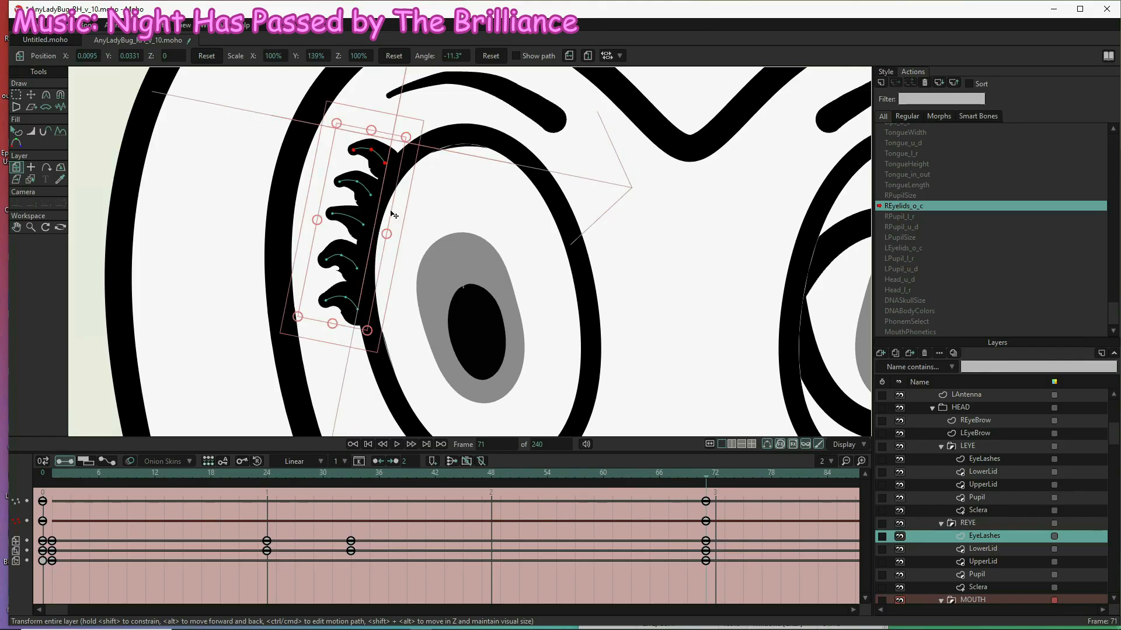
- Scrub through the REyelids_o_c action to check how the right eyelids and eyelashes move together
{"action": "scroll", "coordinate": [394, 211], "scroll_direction": "down", "scroll_amount": 2}
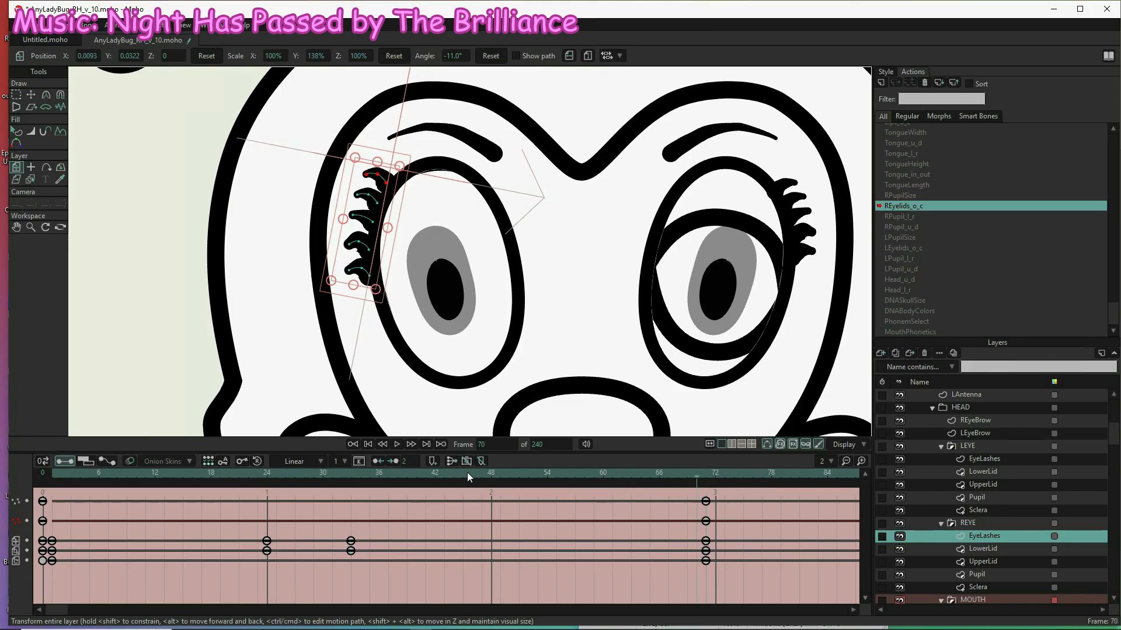
{"action": "left_click", "coordinate": [304, 472]}
{"action": "left_click_drag", "start_coordinate": [180, 469], "coordinate": [70, 471]}
{"action": "key", "text": "ctrl+Left"}
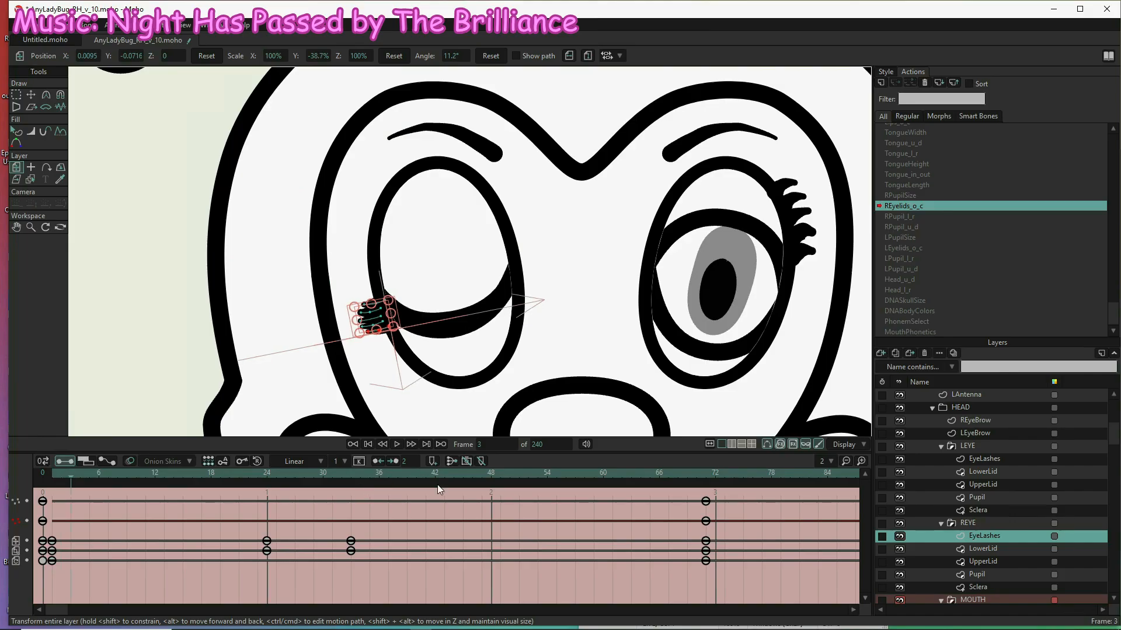
{"action": "left_click", "coordinate": [489, 488]}
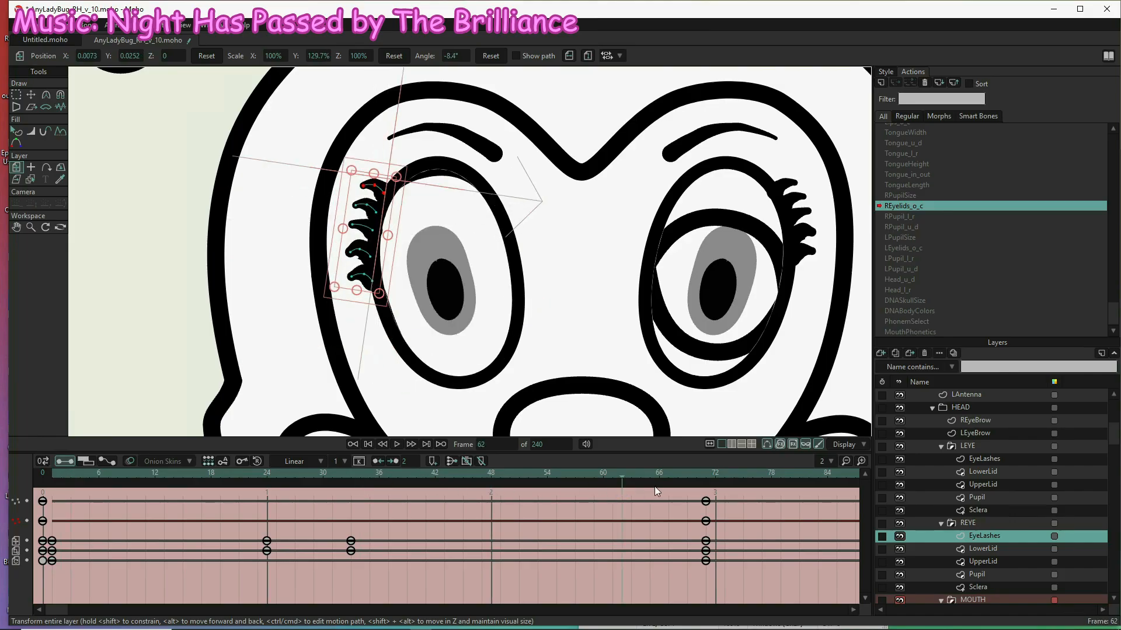
{"action": "left_click", "coordinate": [692, 481]}
{"action": "left_click", "coordinate": [698, 477]}
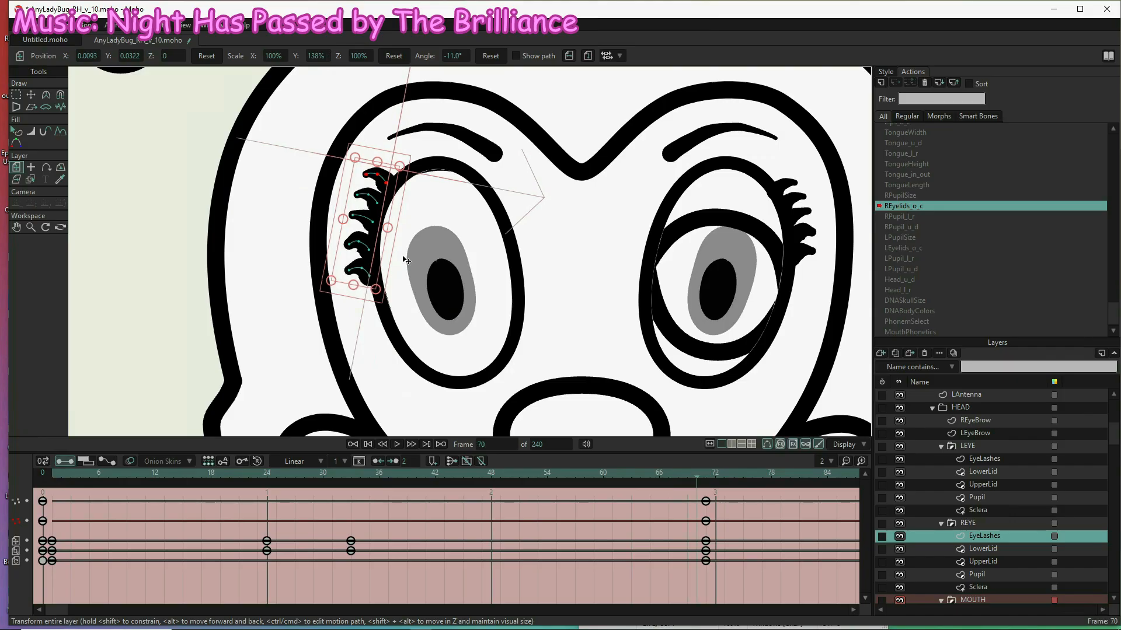
{"action": "scroll", "coordinate": [405, 260], "scroll_direction": "down", "scroll_amount": 3}
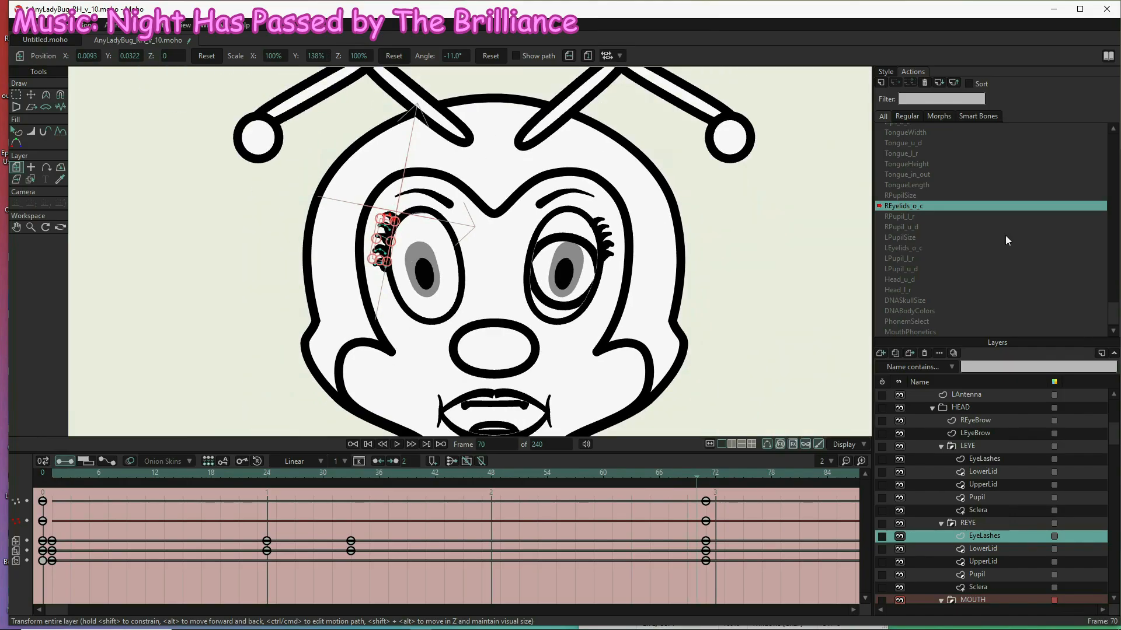
- In the RPupil_l_r action, rotate its control bone to 122° at frame 1 and 58° at frame 65
{"action": "double_click", "coordinate": [926, 216]}
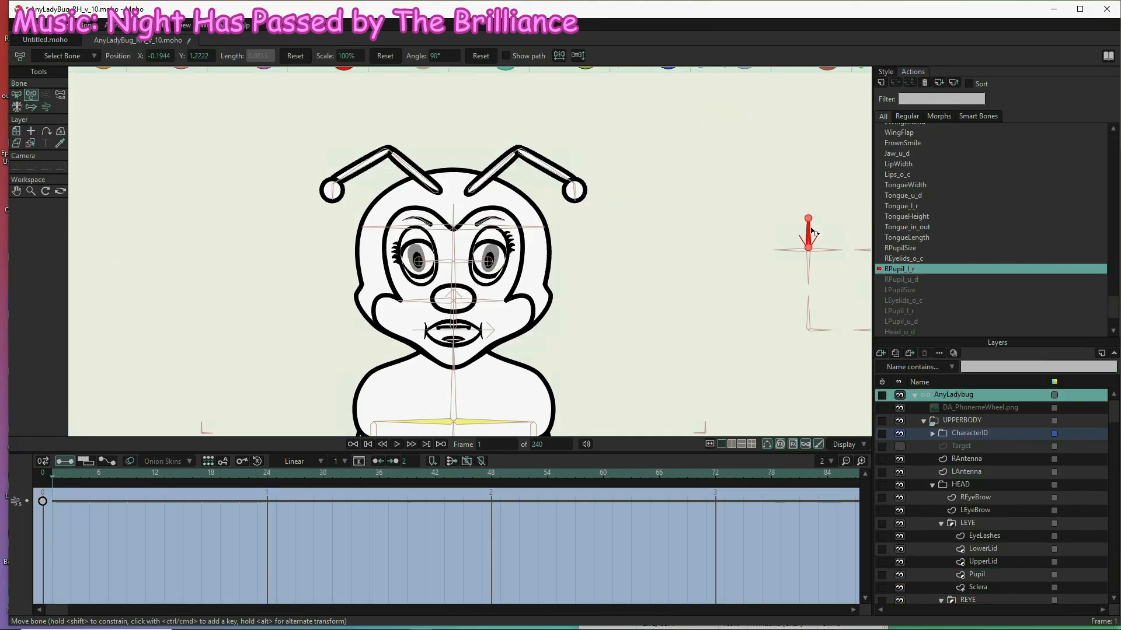
{"action": "left_click", "coordinate": [757, 241], "text": "ctrl"}
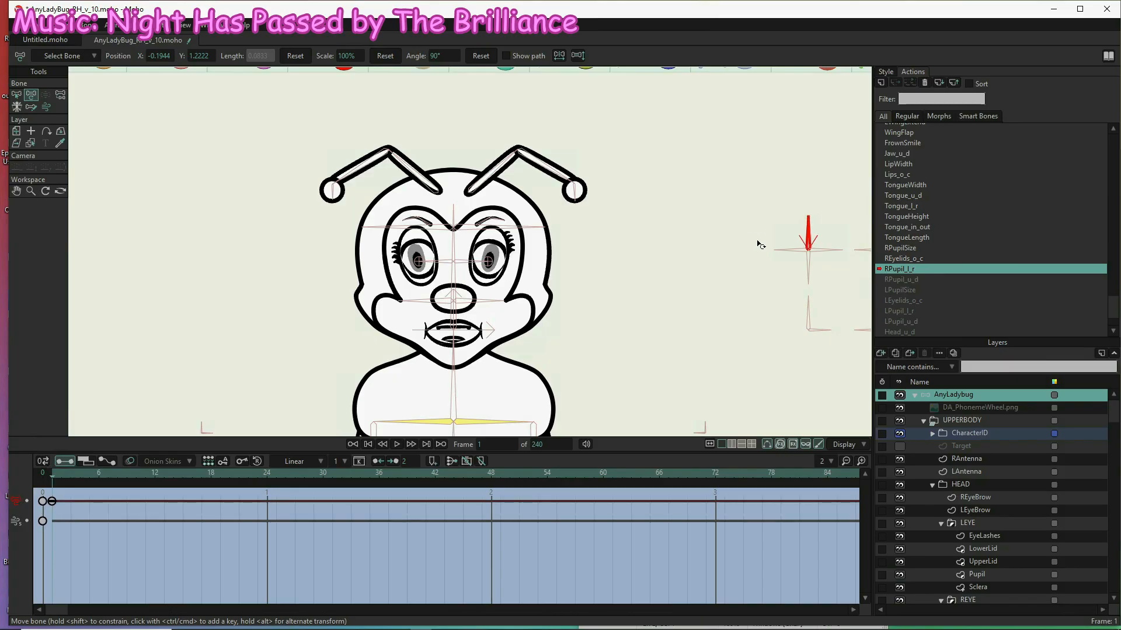
{"action": "left_click_drag", "start_coordinate": [785, 239], "coordinate": [789, 220]}
{"action": "left_click", "coordinate": [653, 474]}
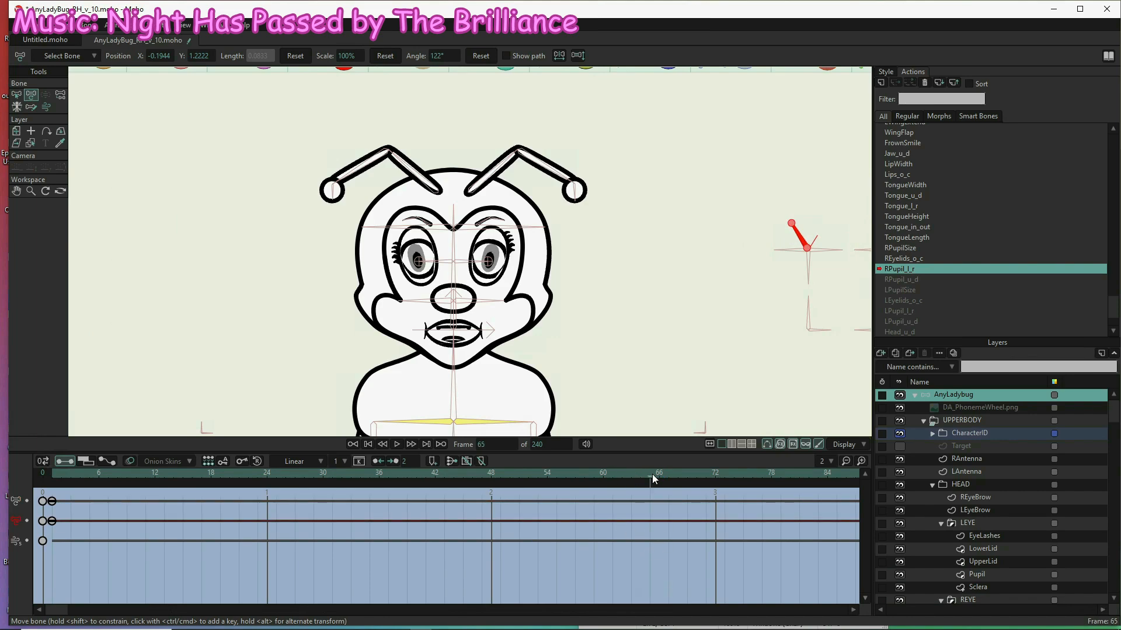
{"action": "left_click", "coordinate": [858, 237], "text": "ctrl"}
{"action": "left_click", "coordinate": [856, 240]}
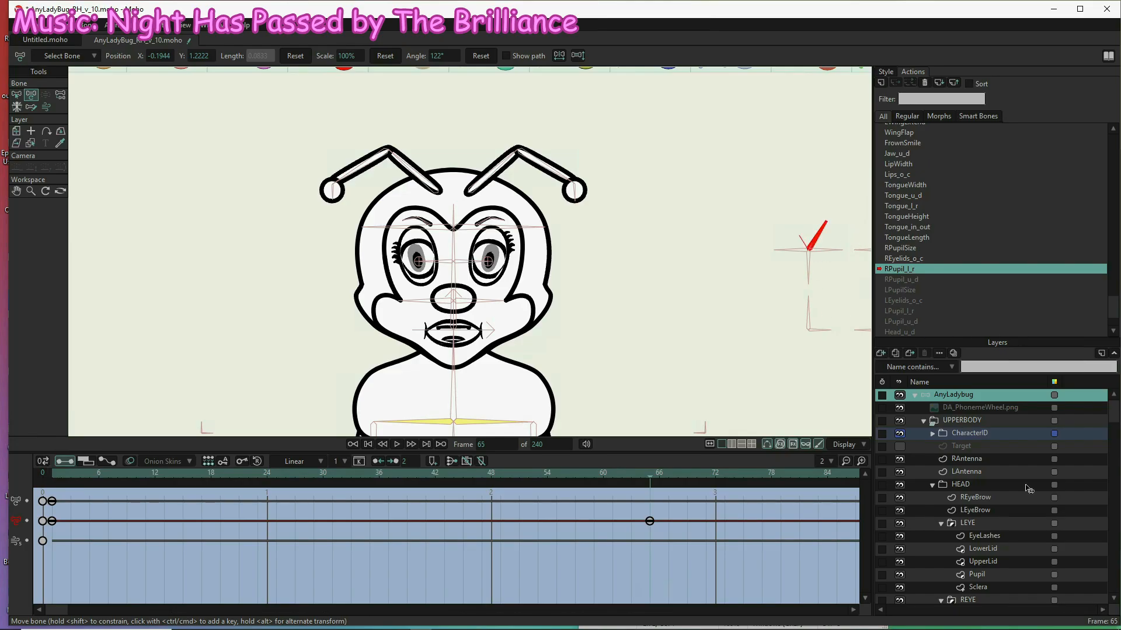
- At frame 65 of RPupil_l_r, shift the REYE Pupil layer horizontally to about X 0.04
{"action": "scroll", "coordinate": [988, 519], "scroll_direction": "down", "scroll_amount": 3}
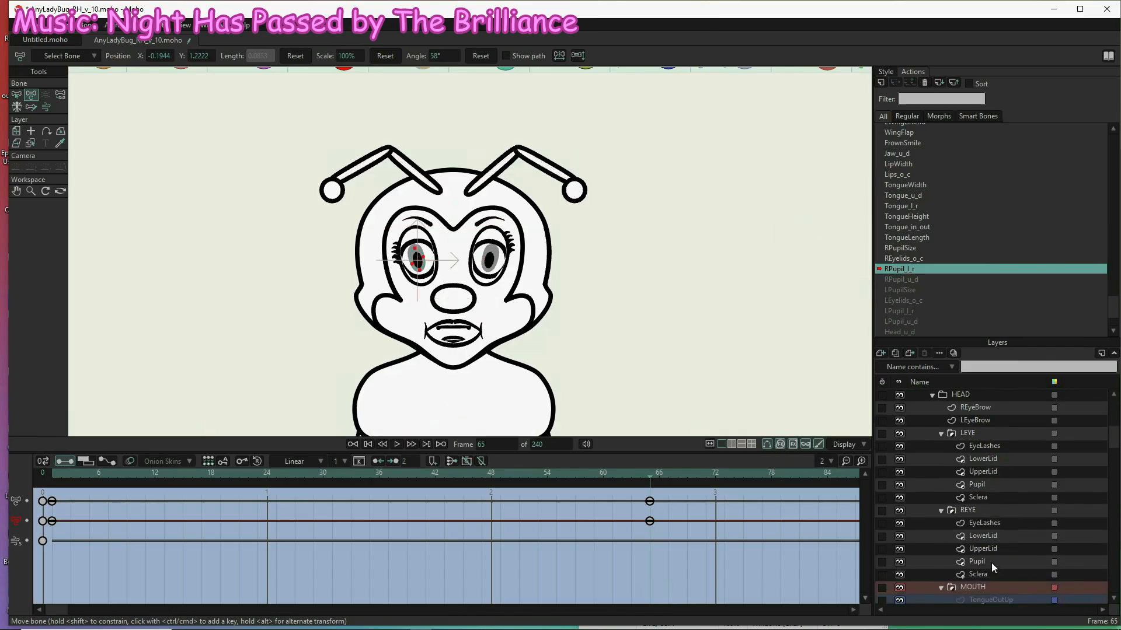
{"action": "left_click", "coordinate": [991, 563]}
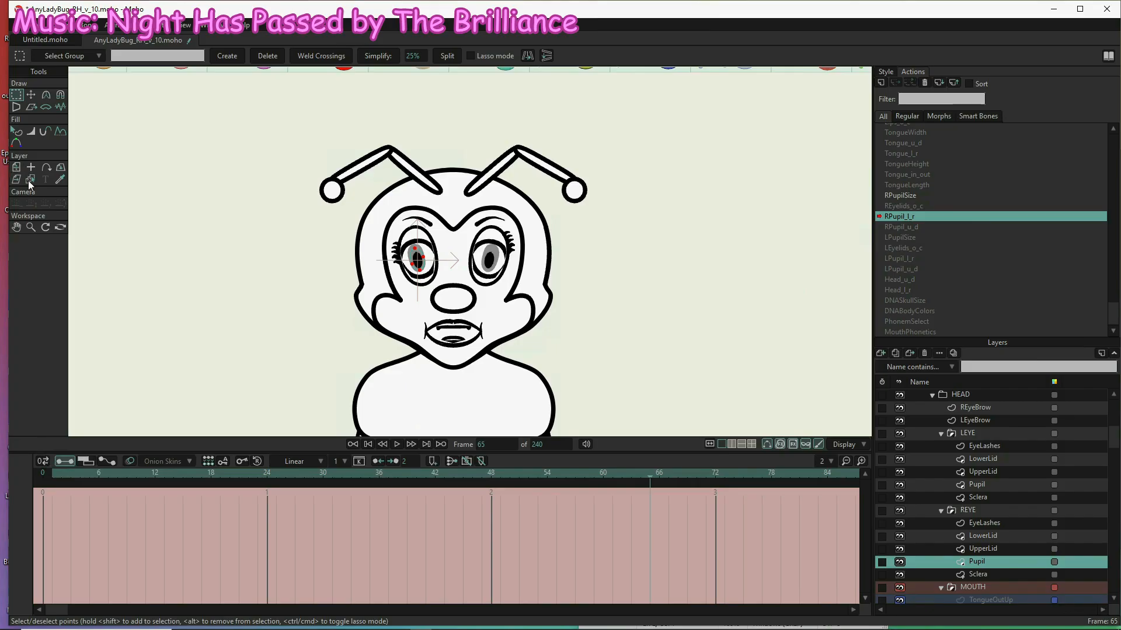
{"action": "key", "text": "m"}
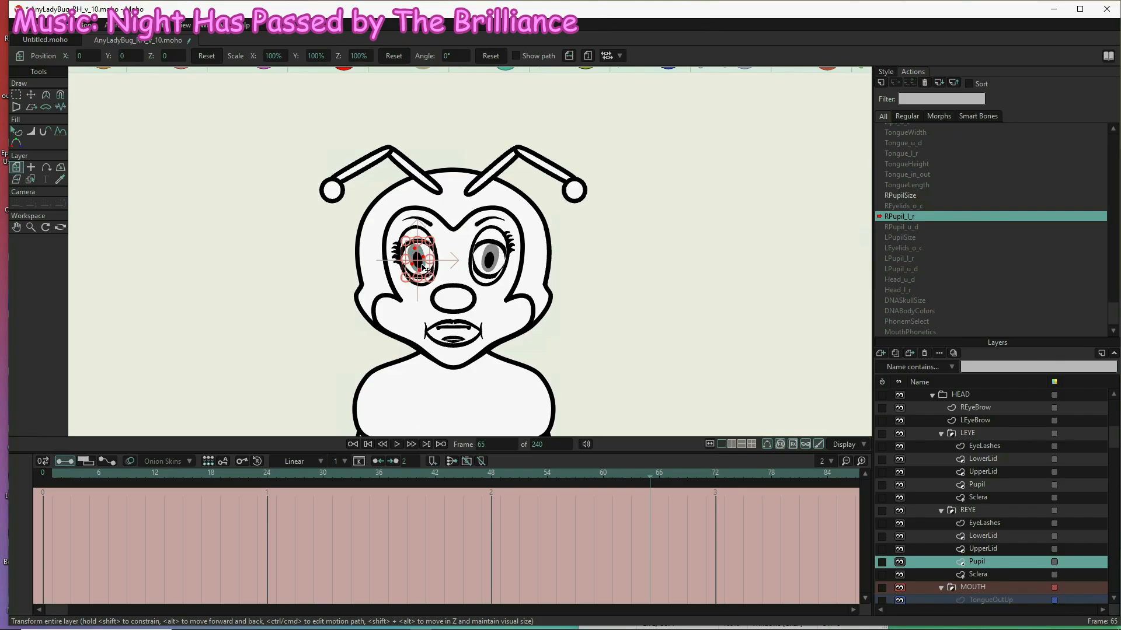
{"action": "left_click_drag", "start_coordinate": [426, 269], "coordinate": [444, 273]}
{"action": "scroll", "coordinate": [462, 266], "scroll_direction": "up", "scroll_amount": 5}
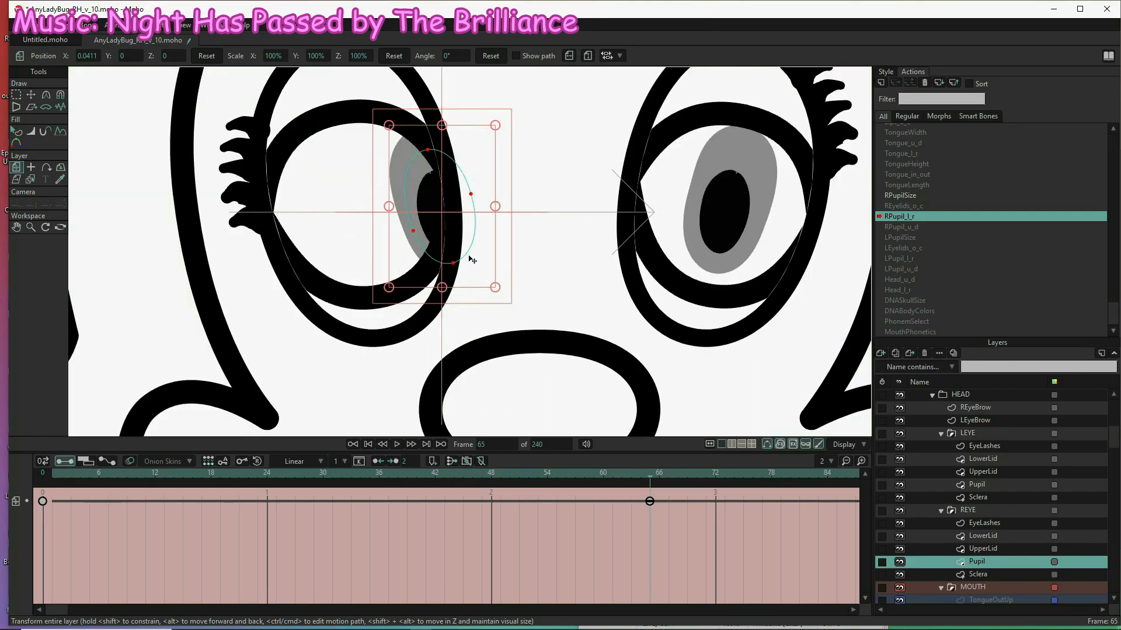
{"action": "left_click_drag", "start_coordinate": [472, 259], "coordinate": [470, 261]}
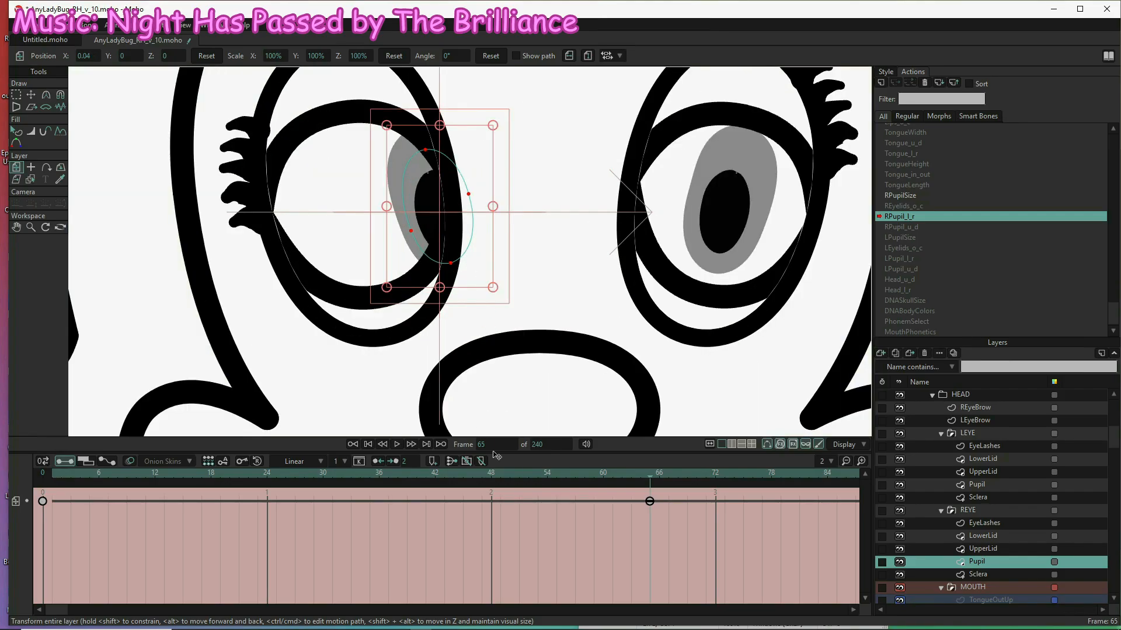
- Shift the REYE Pupil layer to about X -0.0395 at frame 1 and reset its position at frame 33
{"action": "left_click", "coordinate": [54, 473]}
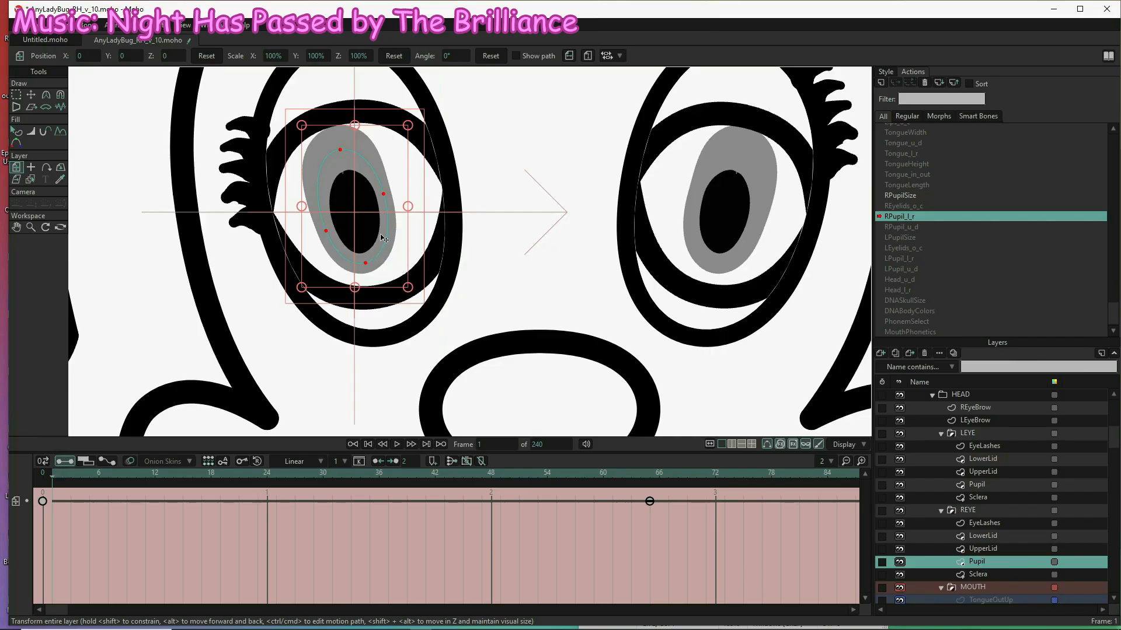
{"action": "left_click_drag", "start_coordinate": [382, 238], "coordinate": [299, 229]}
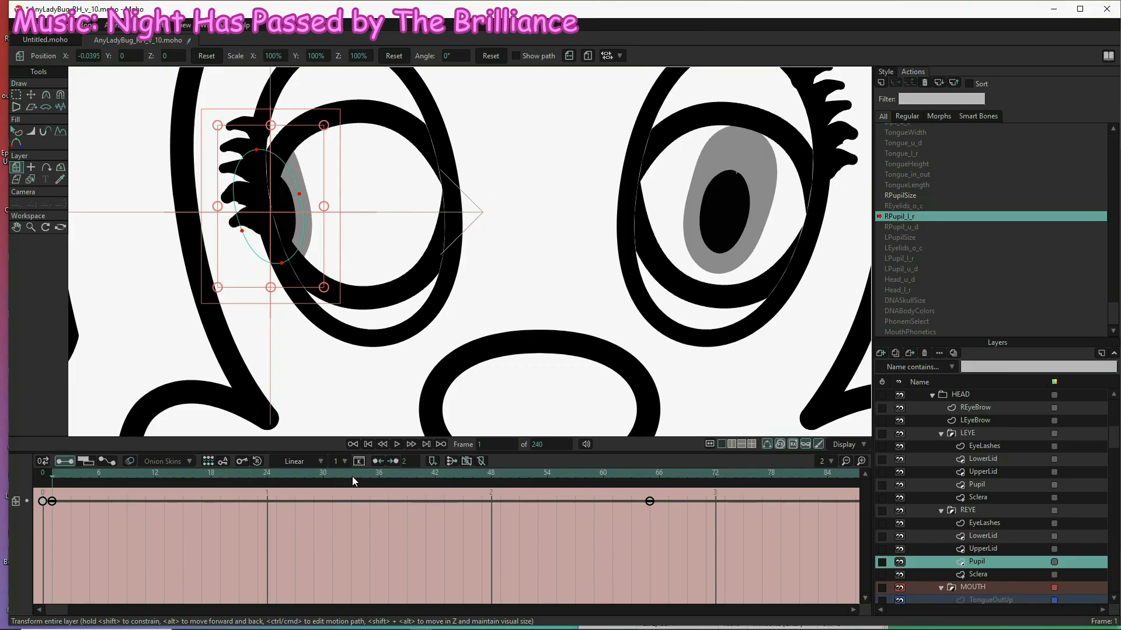
{"action": "left_click", "coordinate": [352, 476]}
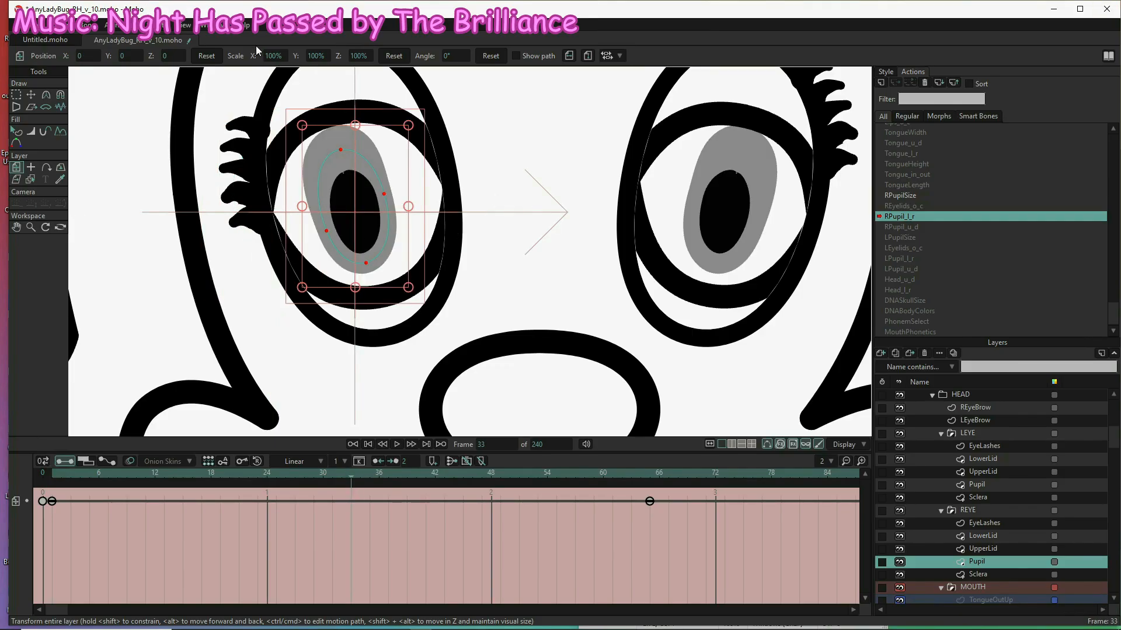
{"action": "left_click", "coordinate": [206, 56]}
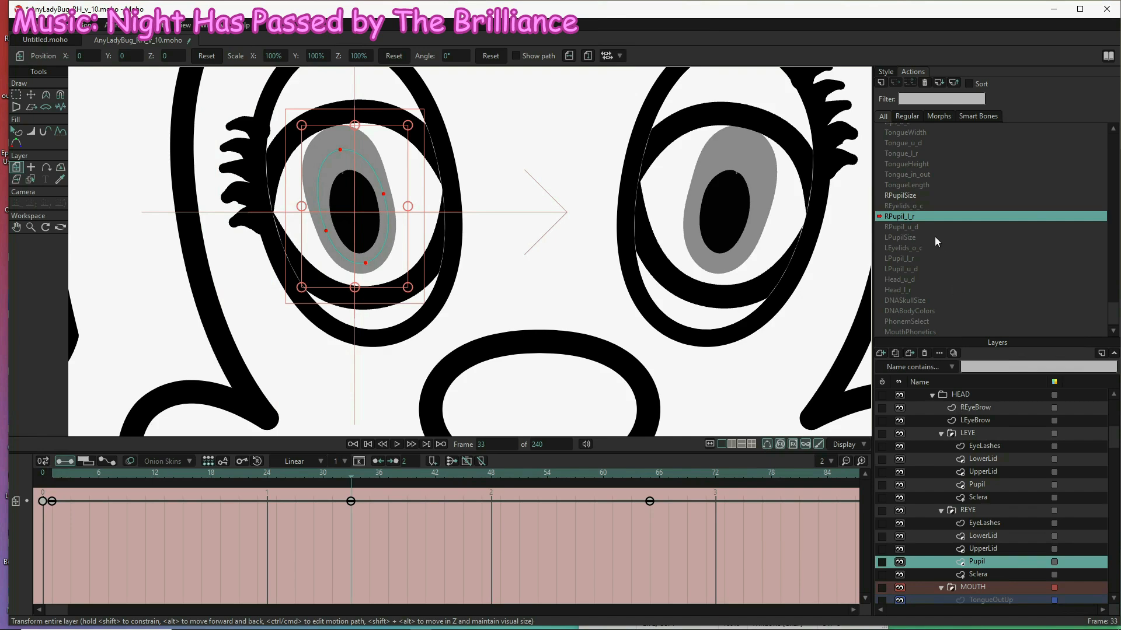
- In the RPupil_u_d action, rotate its control bone to -32° at frame 1 and 32° at frame 65
{"action": "left_click", "coordinate": [922, 227]}
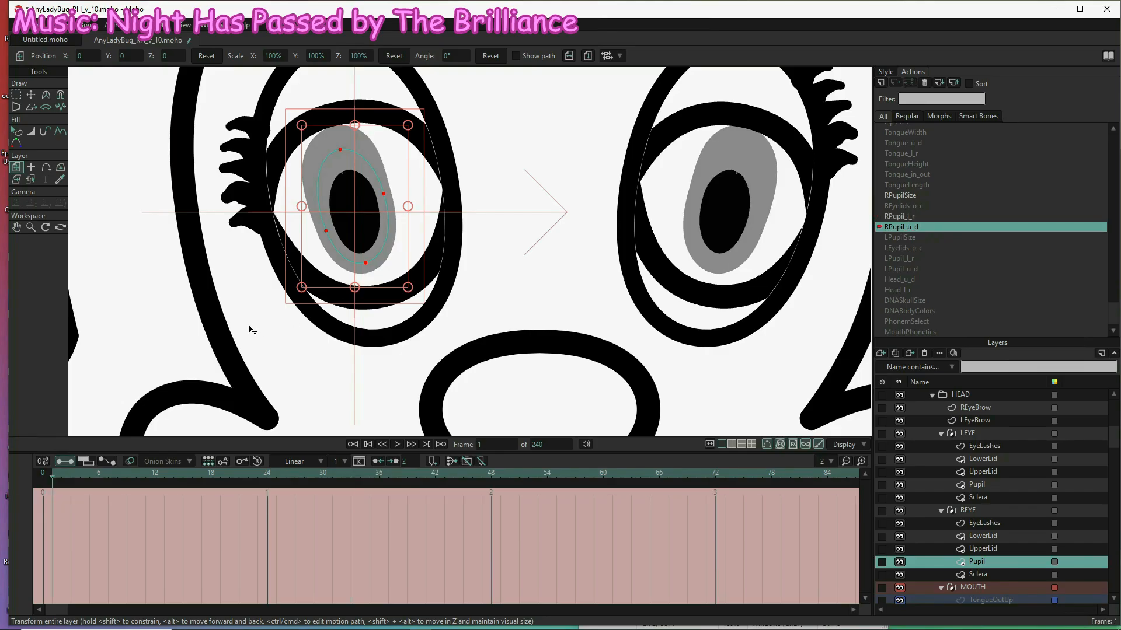
{"action": "scroll", "coordinate": [258, 328], "scroll_direction": "down", "scroll_amount": 5}
{"action": "scroll", "coordinate": [257, 328], "scroll_direction": "down", "scroll_amount": 3}
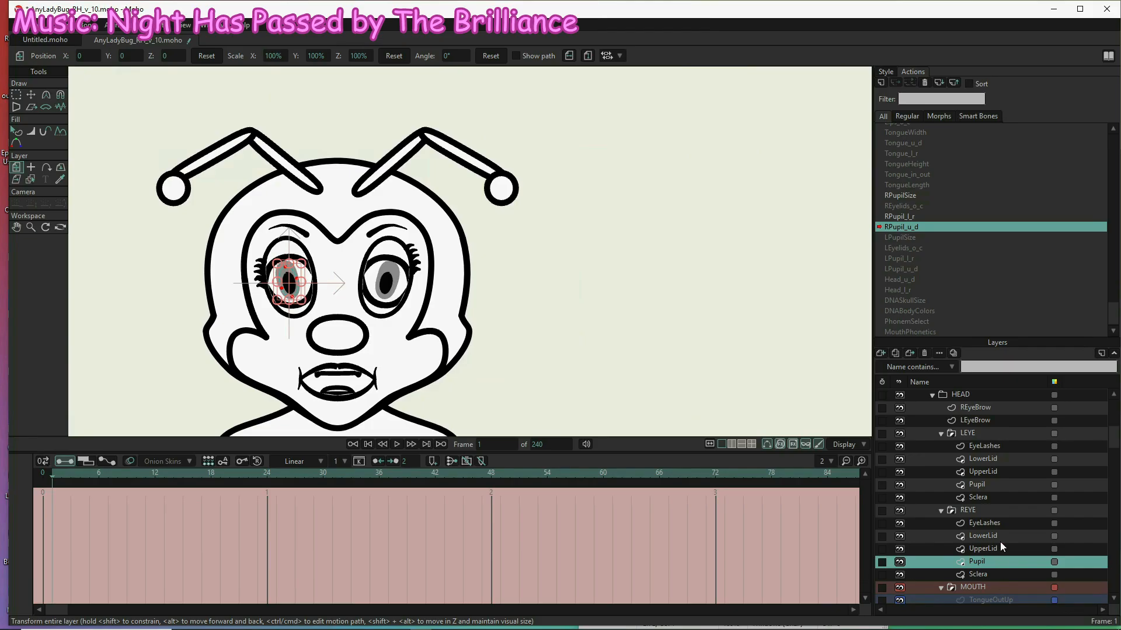
{"action": "scroll", "coordinate": [1000, 525], "scroll_direction": "up", "scroll_amount": 3}
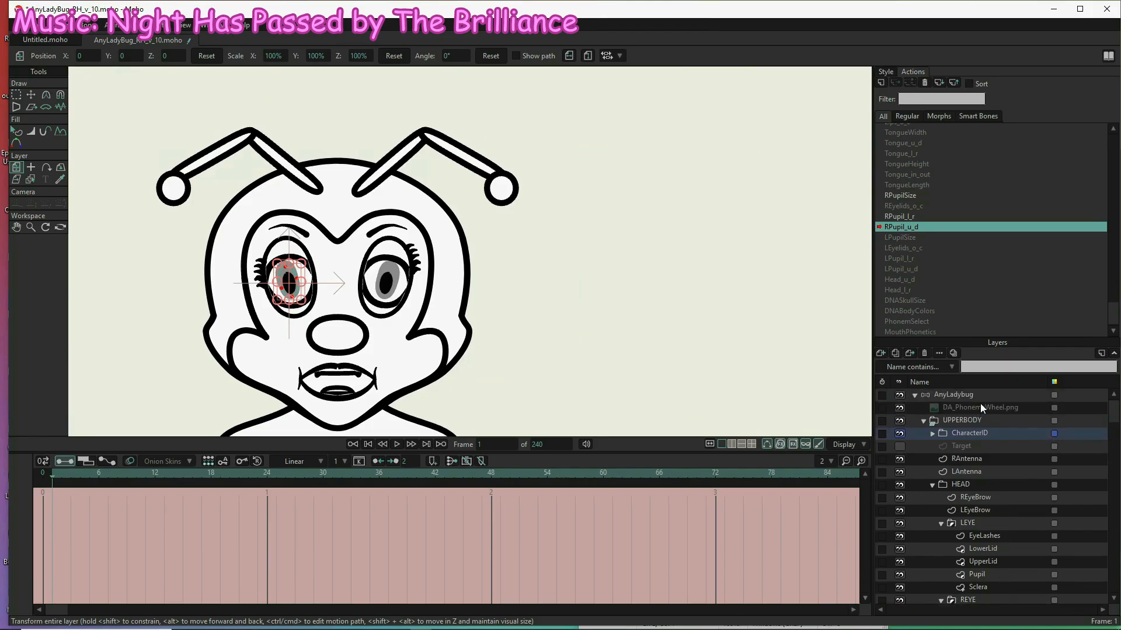
{"action": "left_click", "coordinate": [982, 398]}
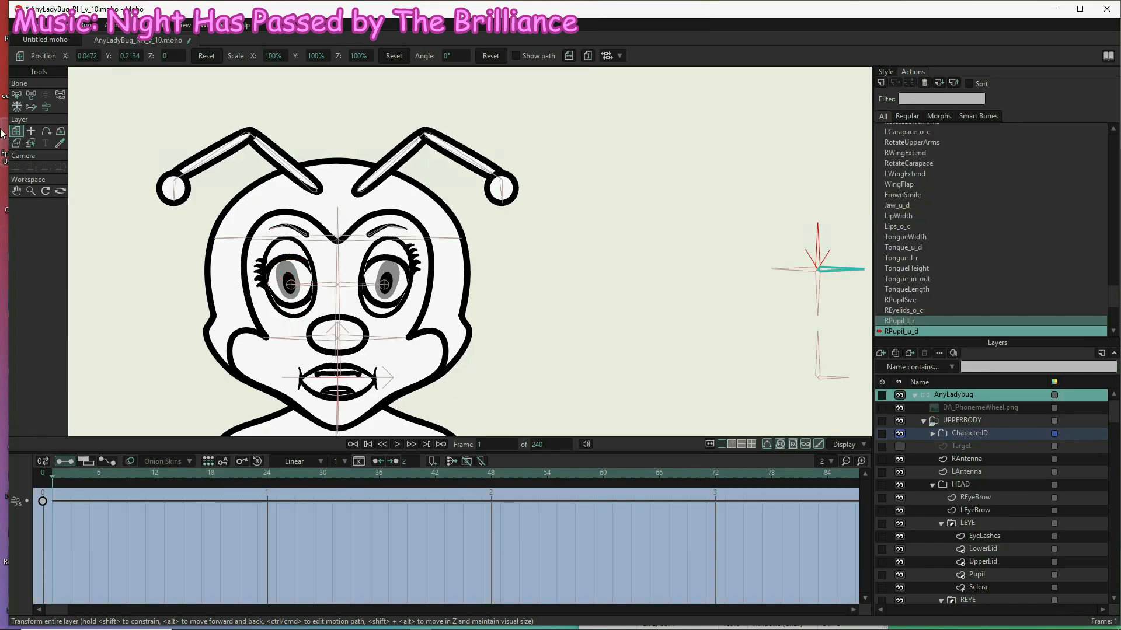
{"action": "left_click", "coordinate": [29, 96]}
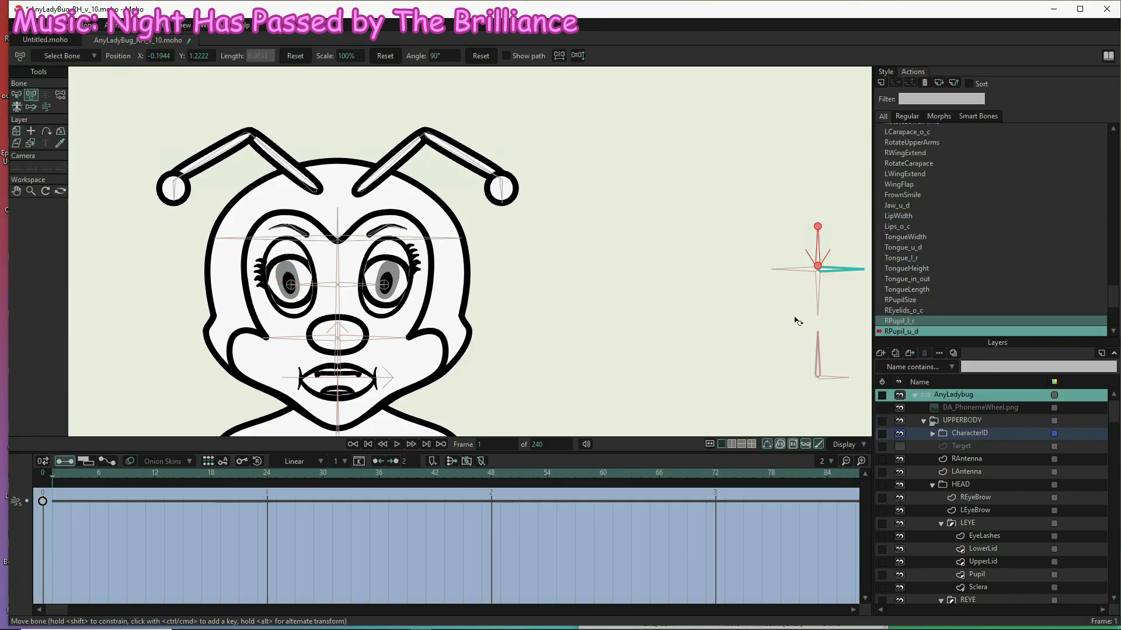
{"action": "left_click", "coordinate": [846, 279]}
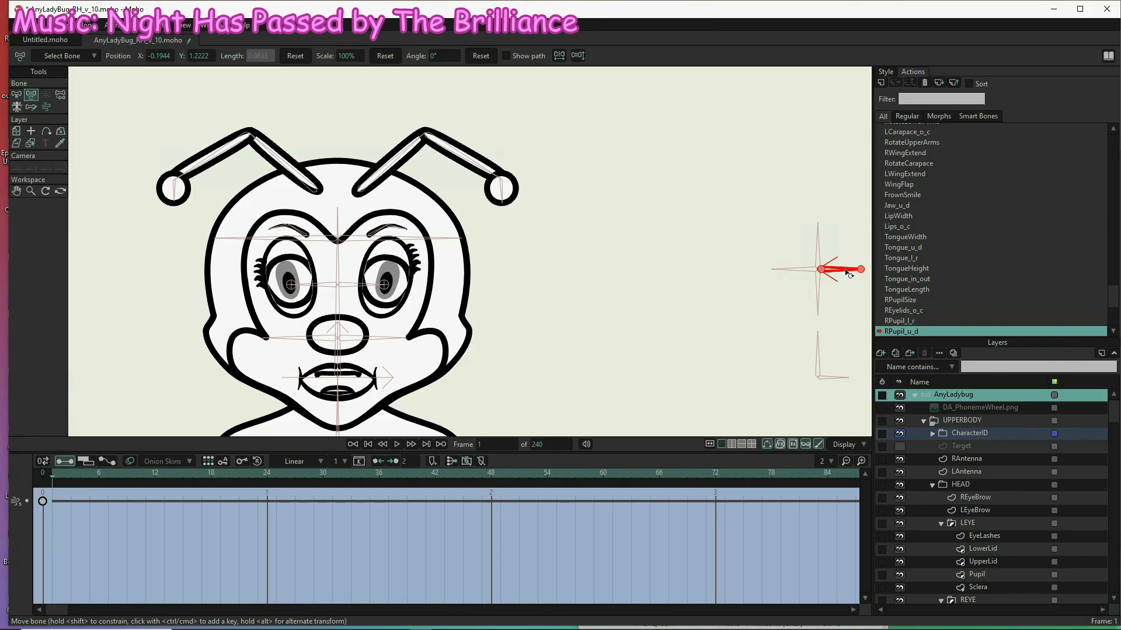
{"action": "left_click", "coordinate": [839, 318], "text": "ctrl"}
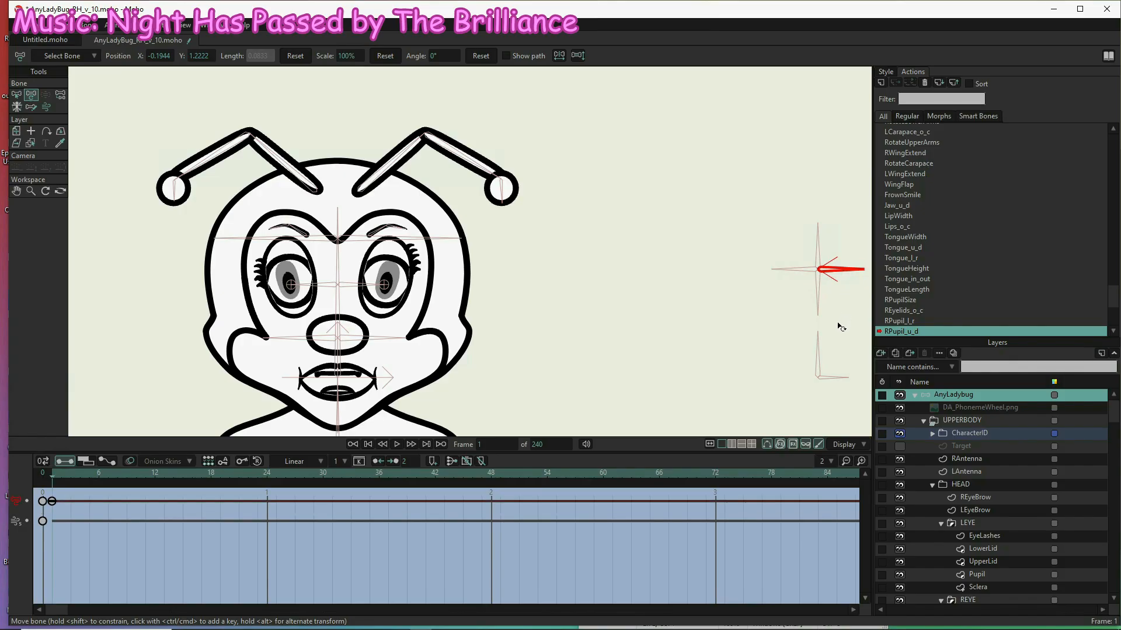
{"action": "left_click_drag", "start_coordinate": [840, 321], "coordinate": [837, 328]}
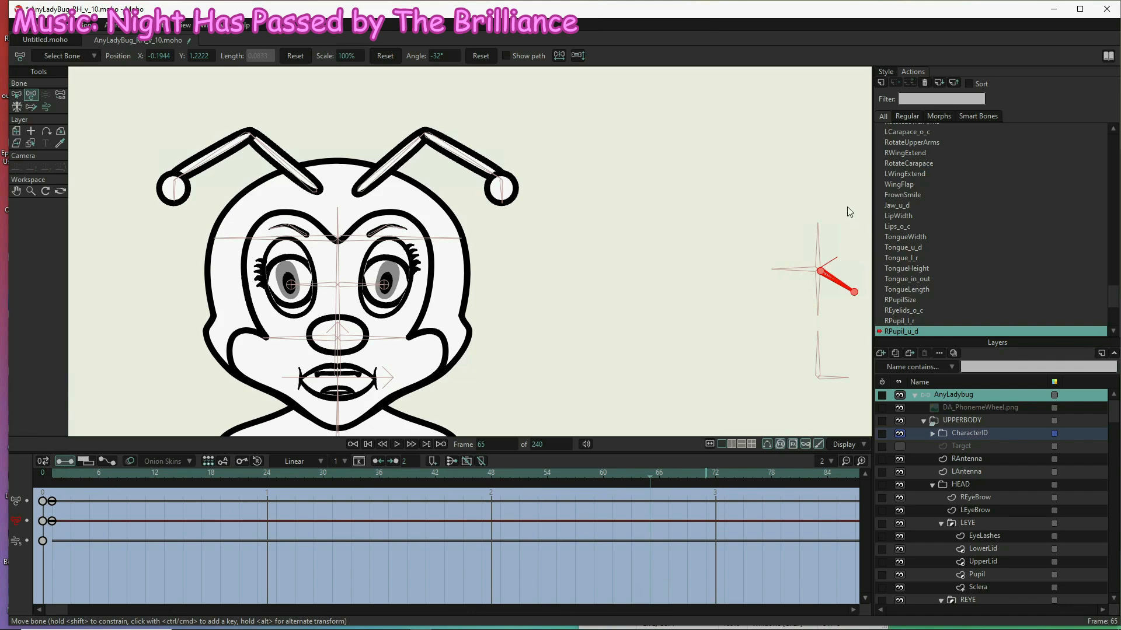
{"action": "left_click_drag", "start_coordinate": [843, 285], "coordinate": [846, 207]}
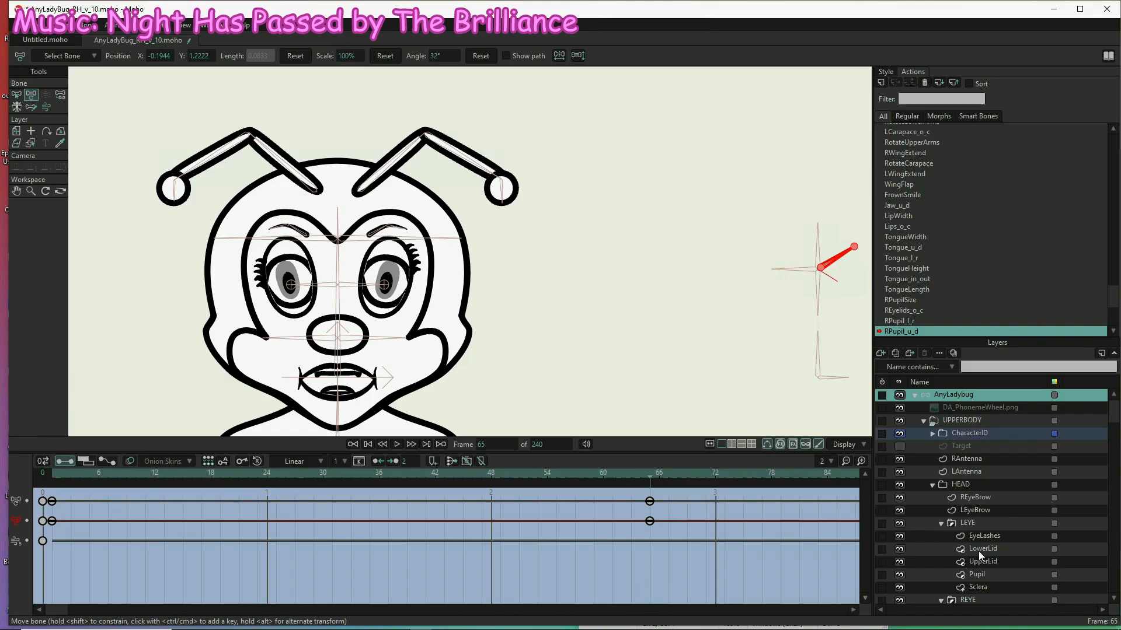
- At frame 65 of RPupil_u_d, raise the REYE Pupil layer to about Y 0.0805
{"action": "scroll", "coordinate": [1017, 604], "scroll_direction": "down", "scroll_amount": 2}
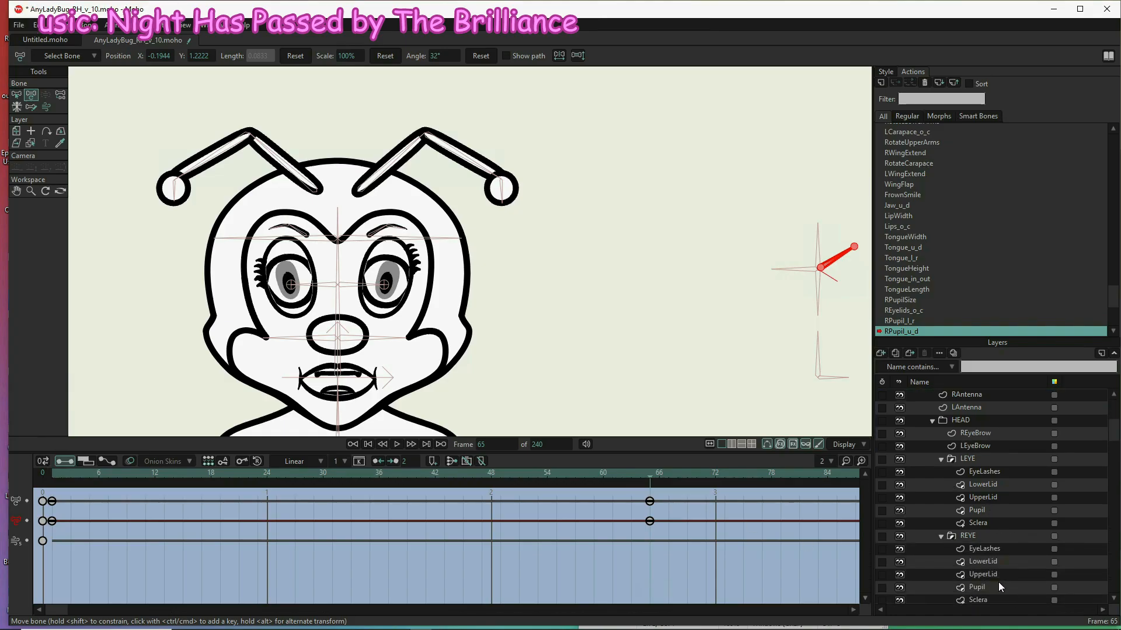
{"action": "left_click", "coordinate": [998, 584]}
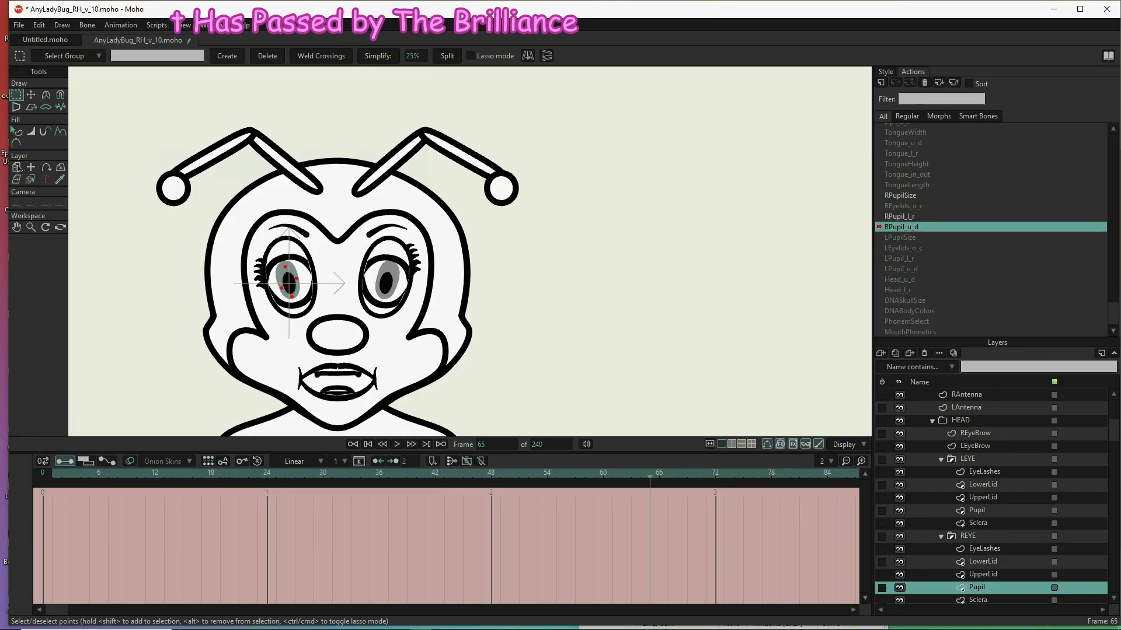
{"action": "left_click", "coordinate": [18, 168]}
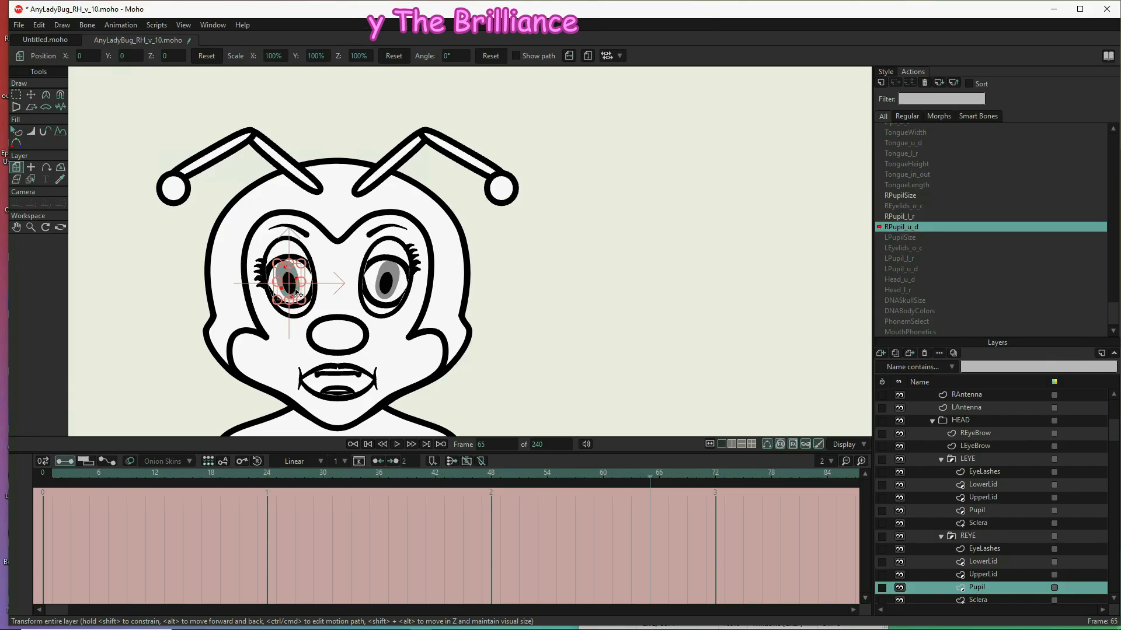
{"action": "left_click_drag", "start_coordinate": [293, 290], "coordinate": [301, 241]}
{"action": "scroll", "coordinate": [274, 248], "scroll_direction": "up", "scroll_amount": 5}
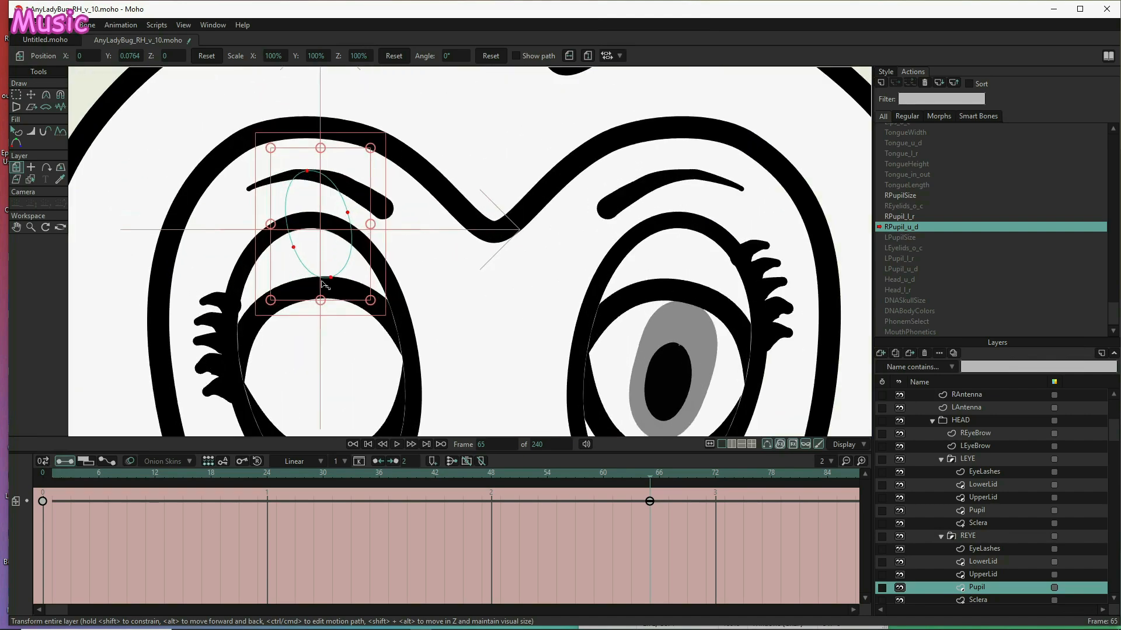
{"action": "left_click_drag", "start_coordinate": [326, 255], "coordinate": [328, 255]}
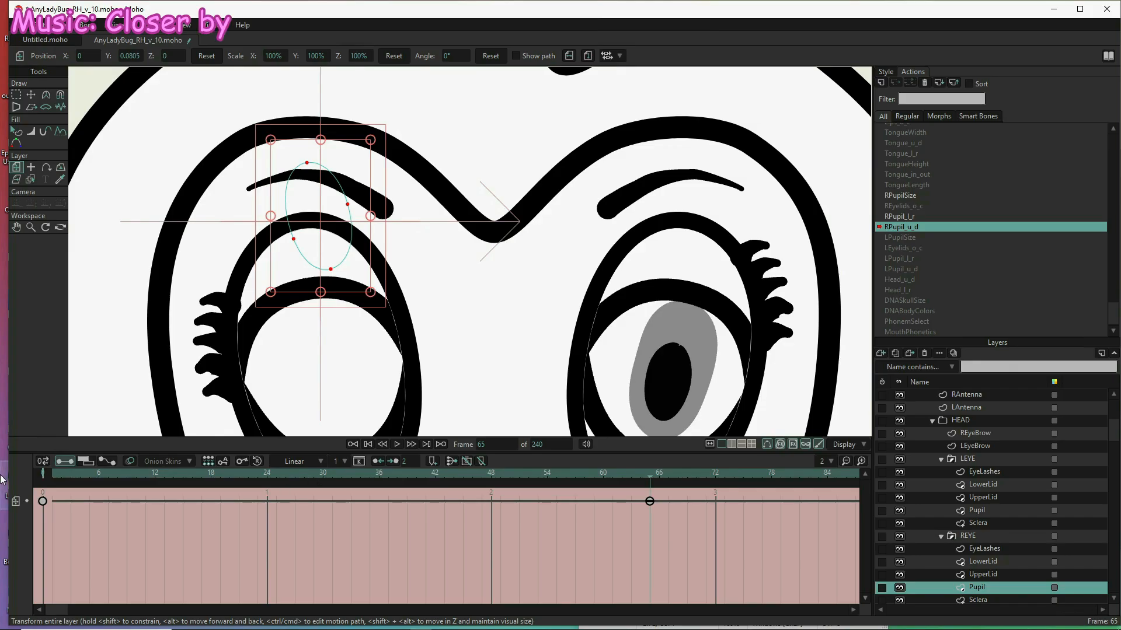
- In RPupil_u_d, lower the REYE Pupil layer to about Y -0.0588 at frame 1 and reset its position at frame 33
{"action": "left_click", "coordinate": [51, 473]}
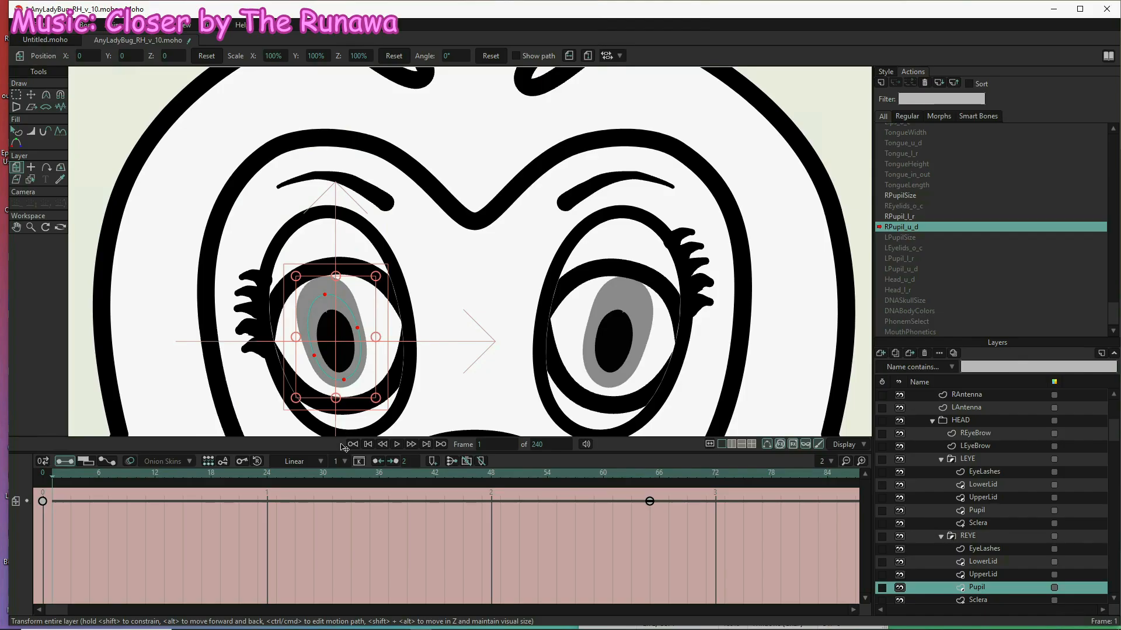
{"action": "scroll", "coordinate": [392, 178], "scroll_direction": "down", "scroll_amount": 2}
{"action": "left_click_drag", "start_coordinate": [344, 324], "coordinate": [349, 404]}
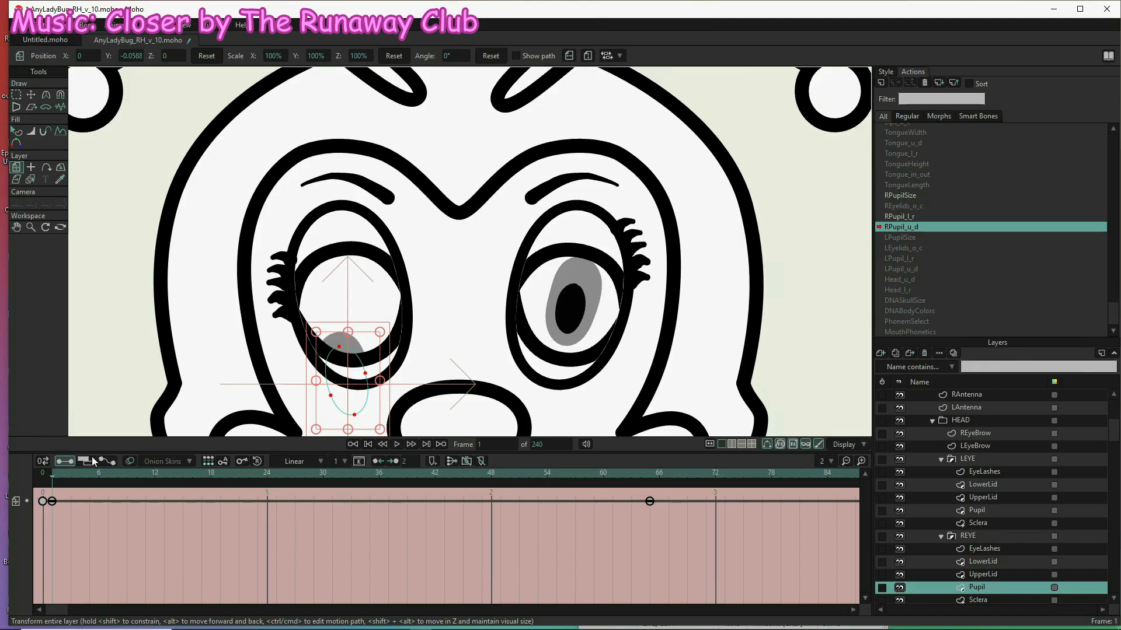
{"action": "left_click", "coordinate": [352, 473]}
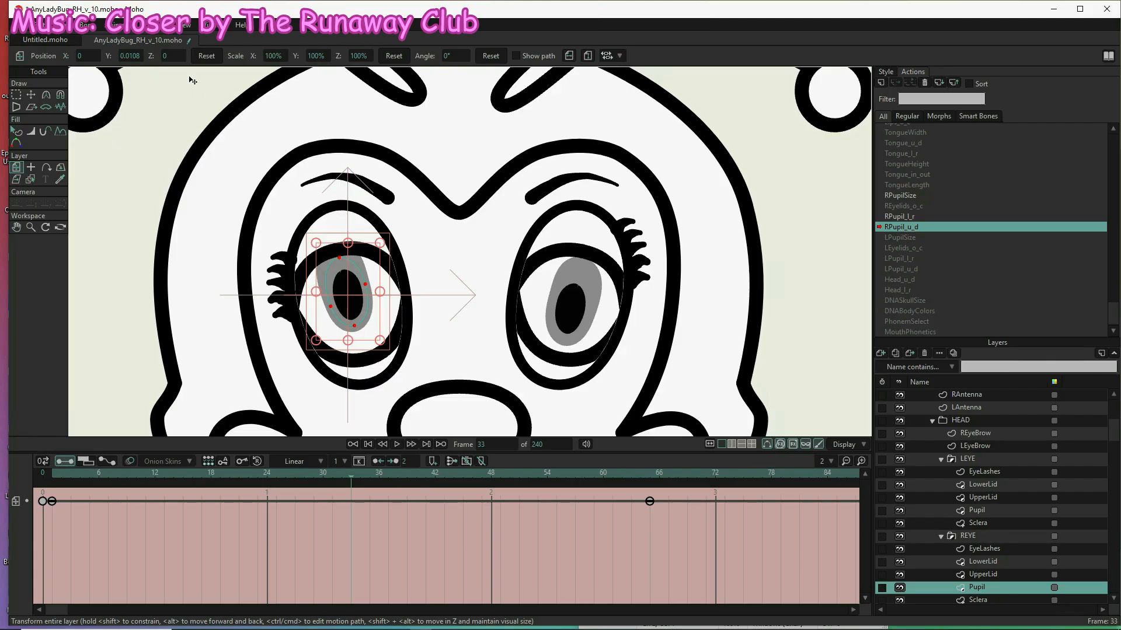
{"action": "left_click", "coordinate": [208, 54]}
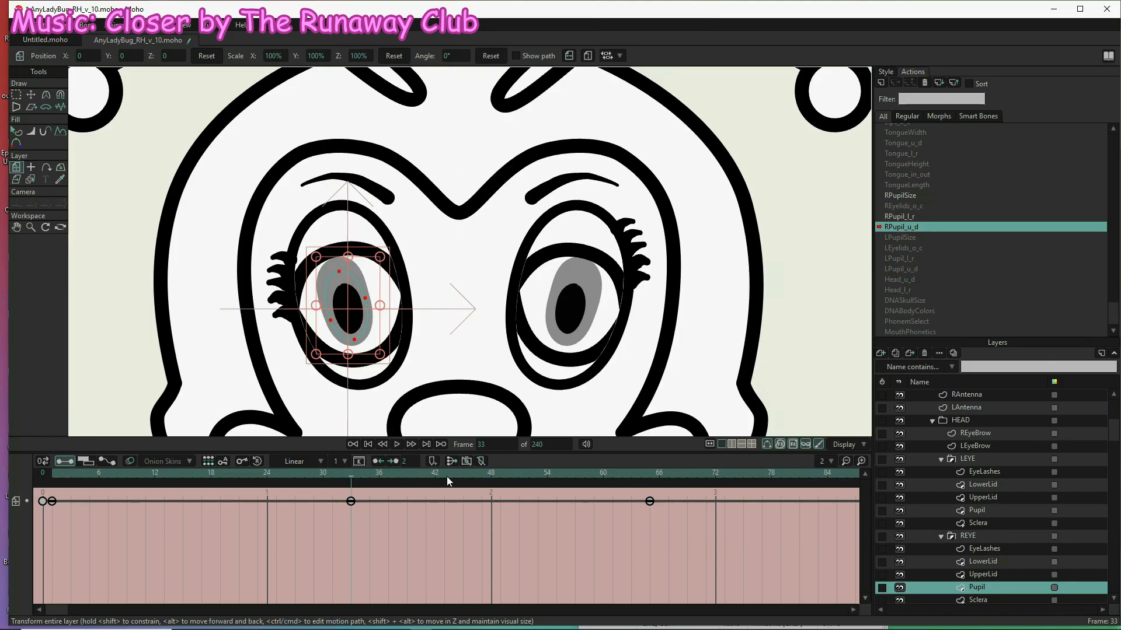
- Scrub through the RPupil_u_d timeline to check the REYE pupil's up and down movement
{"action": "left_click", "coordinate": [618, 478]}
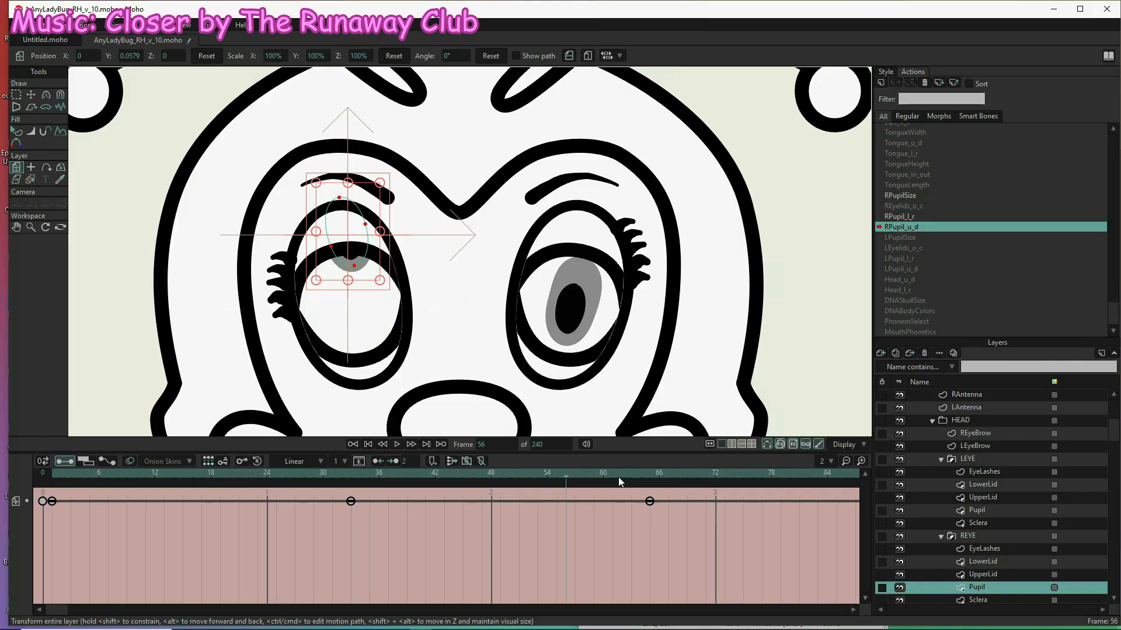
{"action": "left_click", "coordinate": [378, 473]}
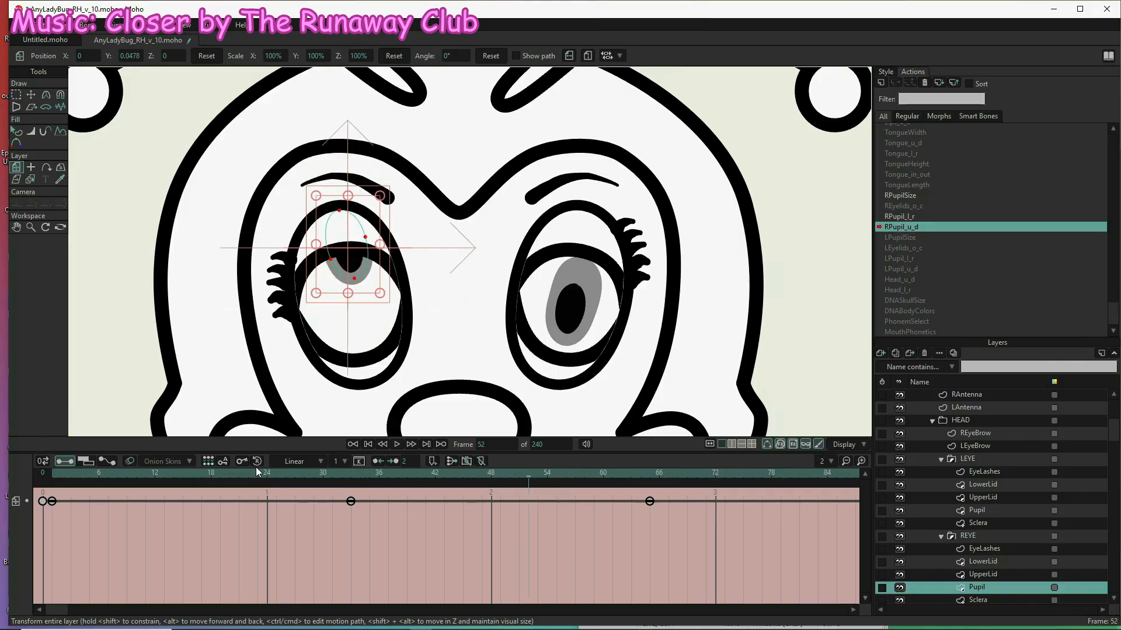
{"action": "left_click_drag", "start_coordinate": [112, 478], "coordinate": [71, 473]}
{"action": "left_click_drag", "start_coordinate": [246, 498], "coordinate": [349, 472]}
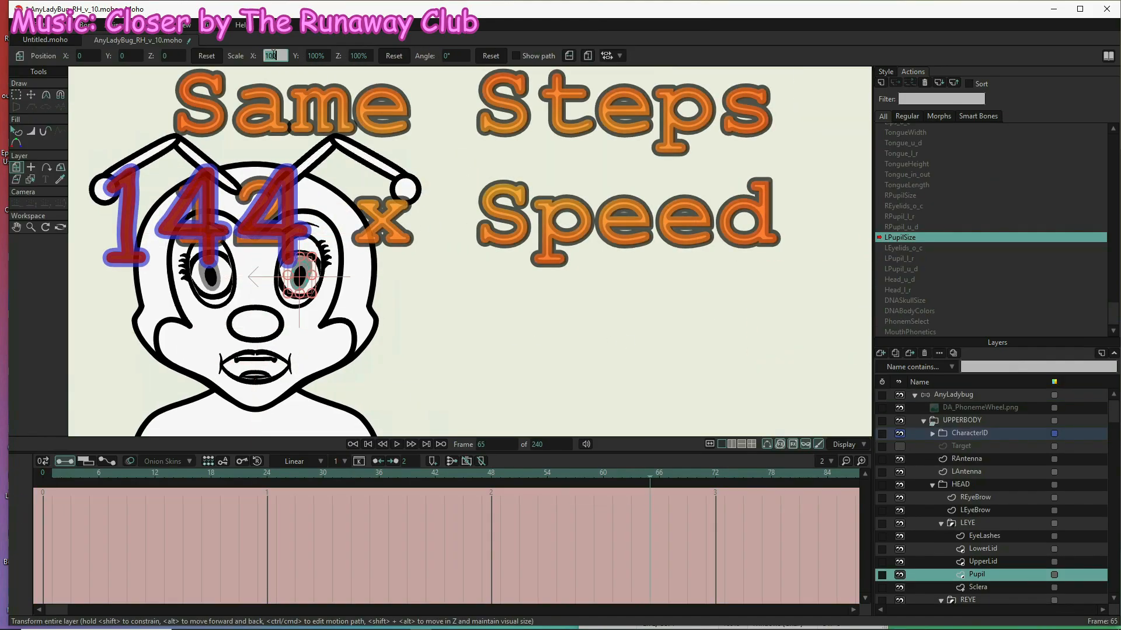
- In the LEyelids_o_c action, key the LEYE LowerLid, UpperLid and EyeLashes layers for opening and closing the eye
{"action": "double_click", "coordinate": [903, 248]}
{"action": "left_click", "coordinate": [982, 549]}
{"action": "left_click", "coordinate": [1005, 561]}
{"action": "left_click", "coordinate": [984, 536]}
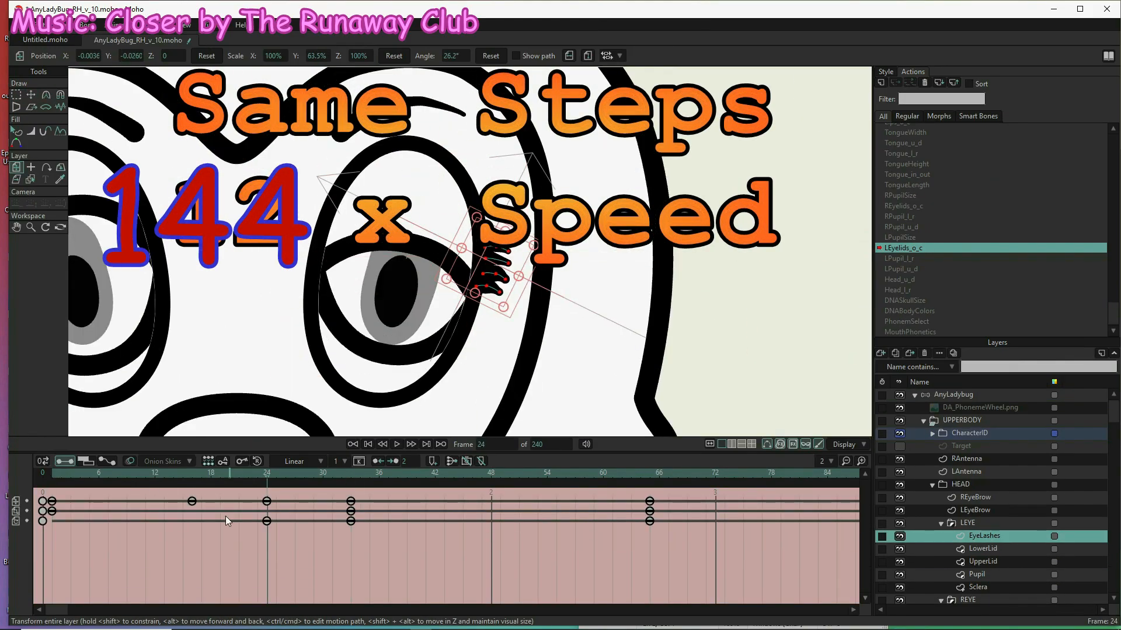
- Key the LEYE Pupil layer's horizontal movement in the LPupil_l_r action and its vertical movement in LPupil_u_d
{"action": "left_click", "coordinate": [954, 395]}
{"action": "double_click", "coordinate": [899, 258]}
{"action": "left_click", "coordinate": [976, 549]}
{"action": "left_click", "coordinate": [953, 395]}
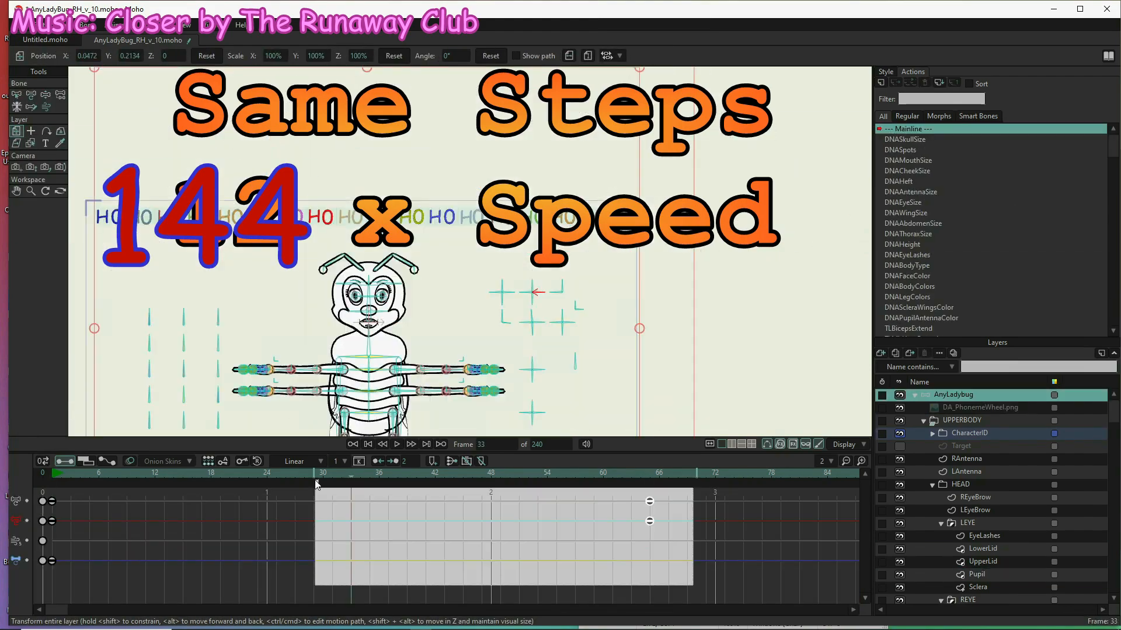
{"action": "double_click", "coordinate": [900, 269]}
{"action": "left_click", "coordinate": [976, 574]}
- Revisit the LEYE EyeLashes layer in the LEyelids_o_c action and return to Mainline with the LEYE Pupil layer selected
{"action": "double_click", "coordinate": [903, 248]}
{"action": "left_click", "coordinate": [984, 536]}
{"action": "scroll", "coordinate": [268, 275], "scroll_direction": "up", "scroll_amount": 3}
{"action": "double_click", "coordinate": [907, 129]}
{"action": "left_click", "coordinate": [977, 575]}
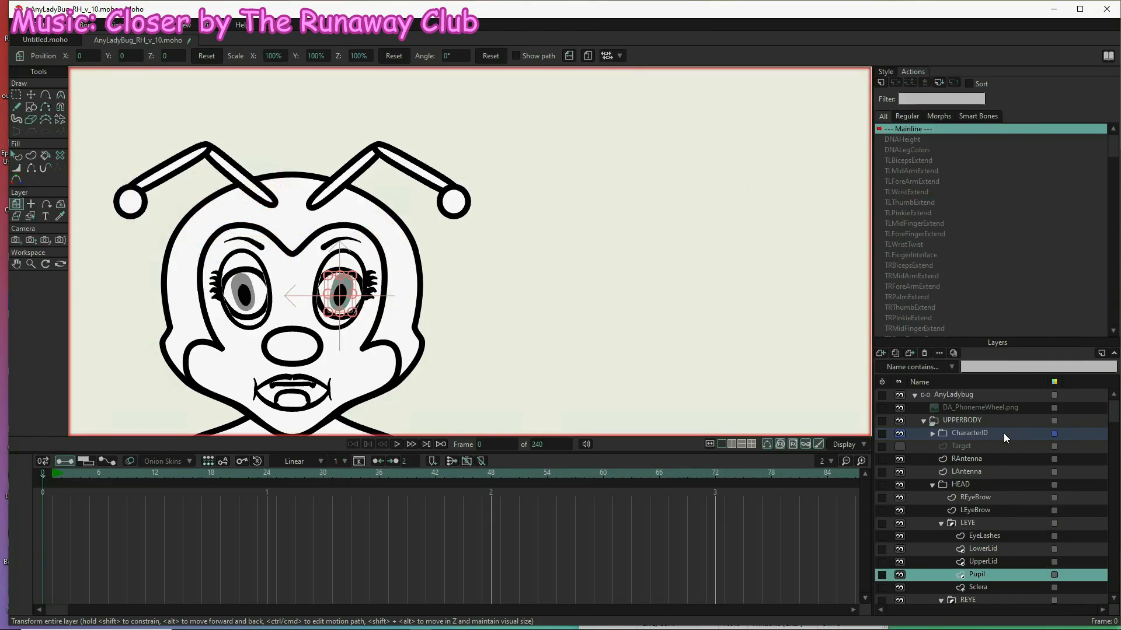
- On the AnyLadybug layer at Mainline frame 1, rotate the right and left eye control bones to test the pupil and eyelid actions
{"action": "left_click", "coordinate": [953, 395]}
{"action": "scroll", "coordinate": [269, 275], "scroll_direction": "down", "scroll_amount": 3}
{"action": "left_click_drag", "start_coordinate": [577, 277], "coordinate": [660, 274]}
{"action": "left_click", "coordinate": [52, 473]}
{"action": "left_click_drag", "start_coordinate": [552, 251], "coordinate": [538, 335]}
{"action": "left_click_drag", "start_coordinate": [619, 252], "coordinate": [624, 296]}
{"action": "left_click_drag", "start_coordinate": [553, 267], "coordinate": [582, 224]}
{"action": "mouse_move", "coordinate": [645, 225]}
{"action": "left_mouse_down"}
{"action": "mouse_move", "coordinate": [556, 237]}
{"action": "mouse_move", "coordinate": [661, 195]}
{"action": "mouse_move", "coordinate": [642, 224]}
{"action": "left_mouse_up"}
{"action": "mouse_move", "coordinate": [673, 252]}
{"action": "left_mouse_down"}
{"action": "mouse_move", "coordinate": [670, 277]}
{"action": "mouse_move", "coordinate": [670, 237]}
{"action": "left_mouse_up"}
{"action": "left_click_drag", "start_coordinate": [605, 252], "coordinate": [605, 213]}
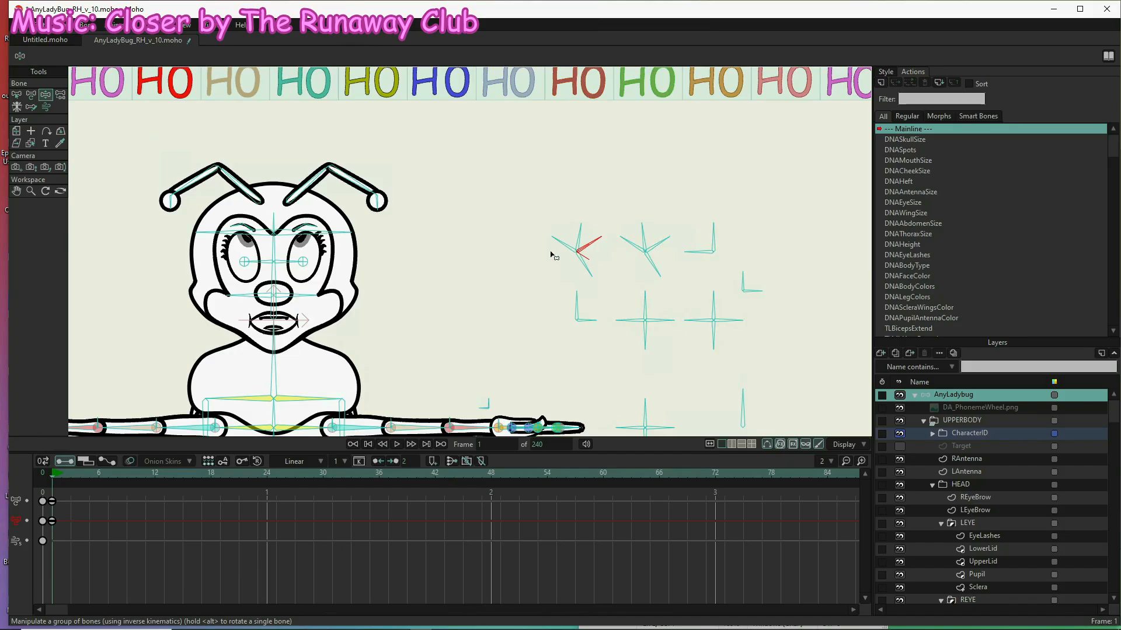
- Rotate the REyelids_o_c and LEyelids_o_c bones at frame 1 as a test, and delete all the test keyframes
{"action": "left_click_drag", "start_coordinate": [555, 238], "coordinate": [553, 246]}
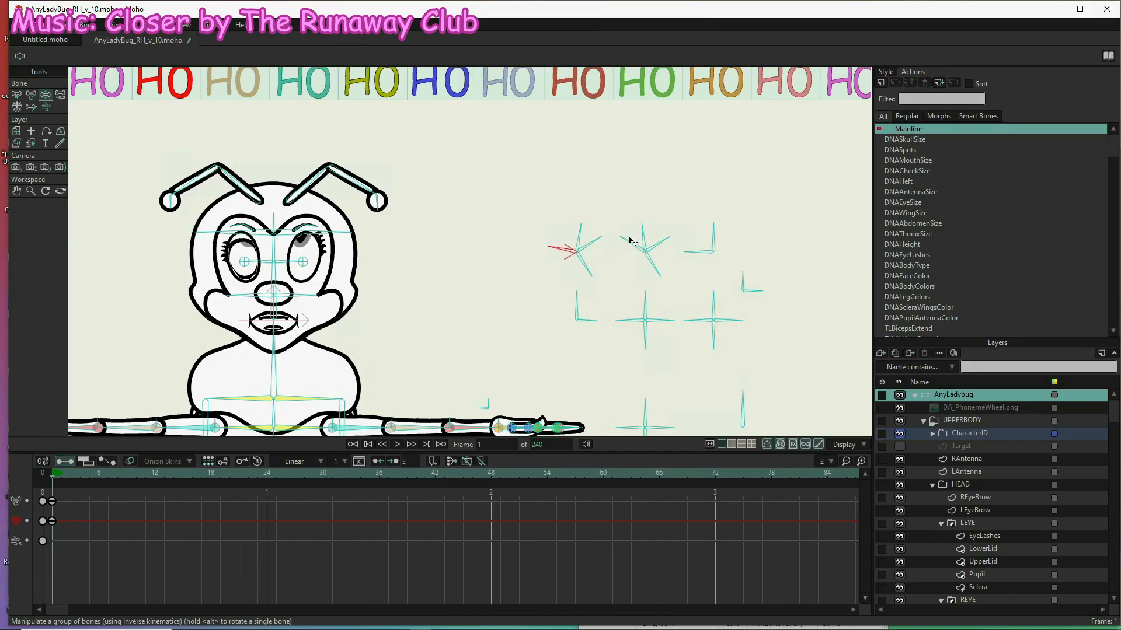
{"action": "left_click_drag", "start_coordinate": [628, 239], "coordinate": [669, 251]}
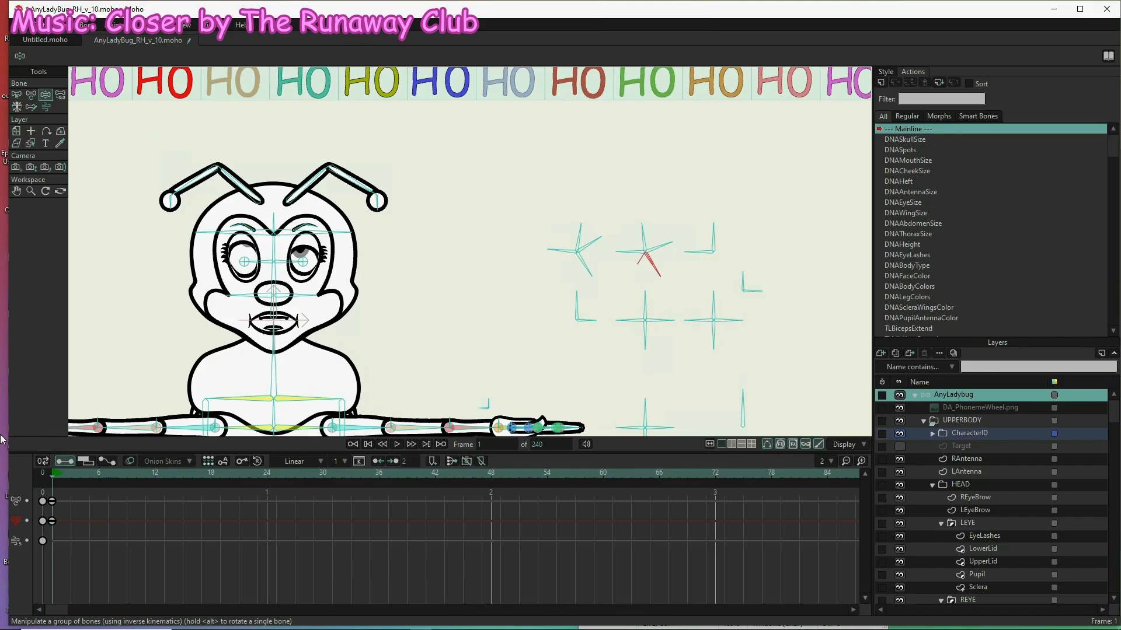
{"action": "left_click_drag", "start_coordinate": [77, 566], "coordinate": [6, 439]}
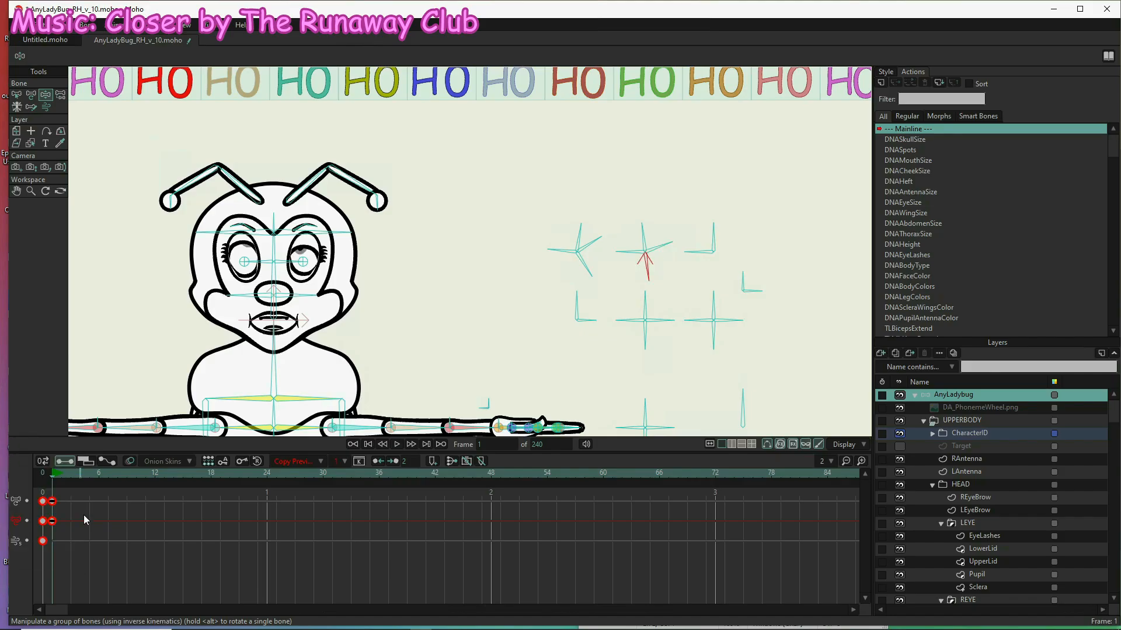
{"action": "key", "text": "Delete"}
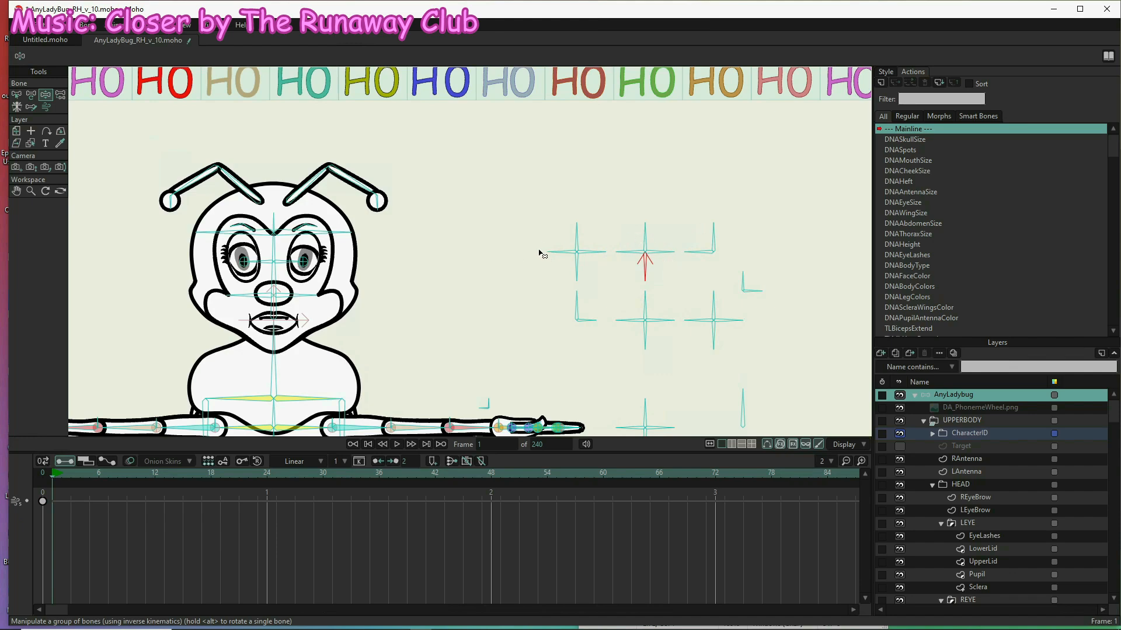
- In the bone constraints of RPupilSize, set the angle control bone to LPupilSize
{"action": "left_click", "coordinate": [576, 264]}
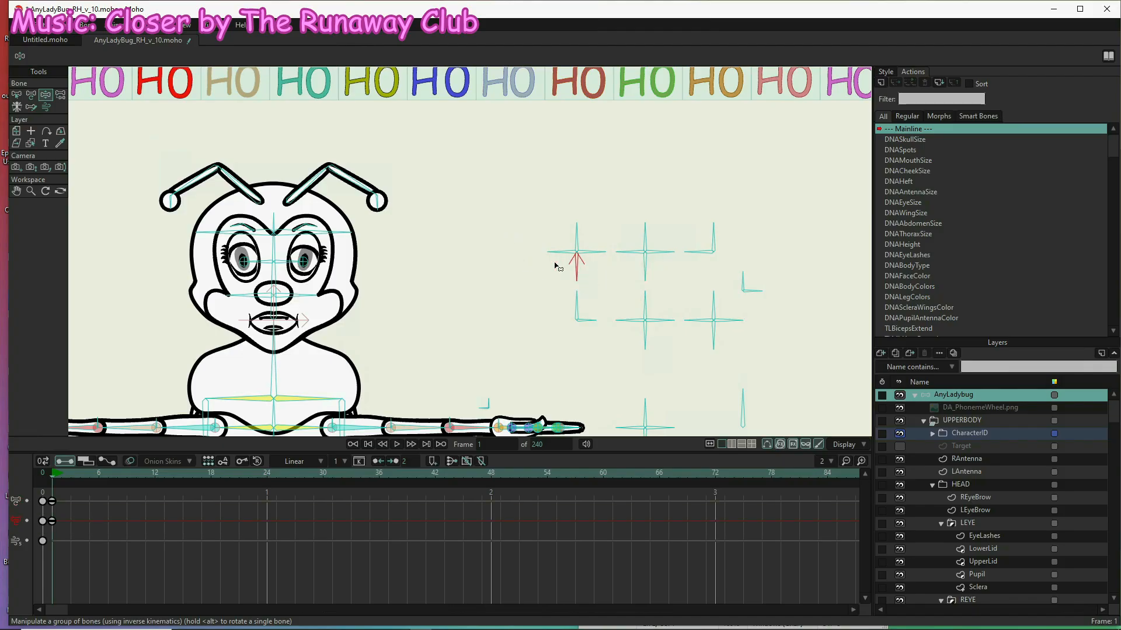
{"action": "left_click", "coordinate": [15, 96]}
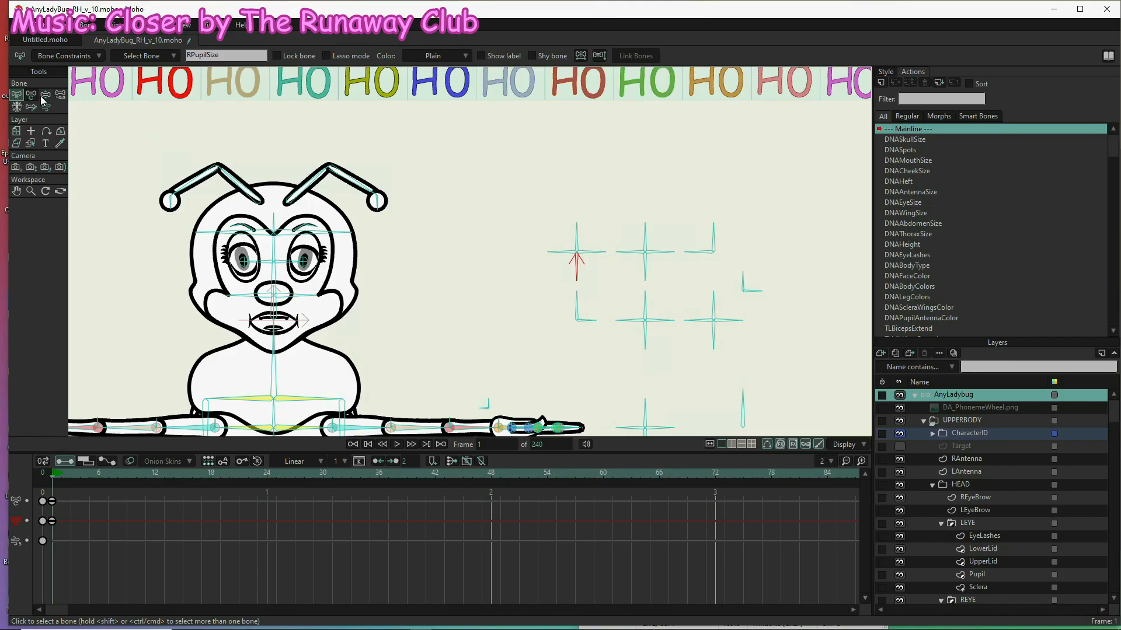
{"action": "left_click", "coordinate": [65, 56]}
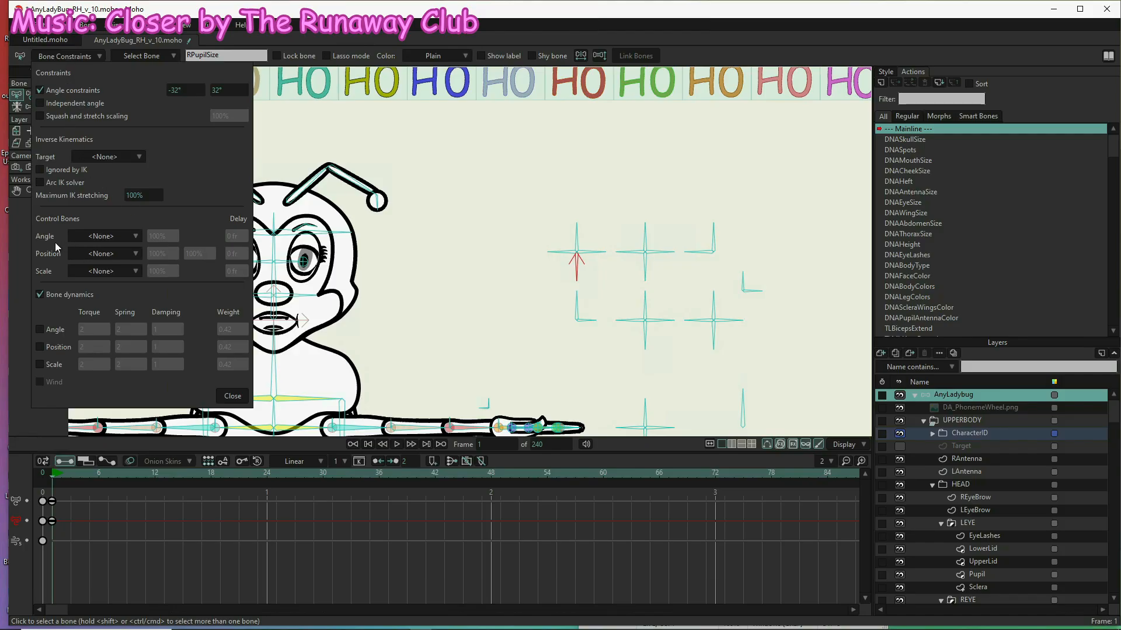
{"action": "left_click", "coordinate": [134, 236]}
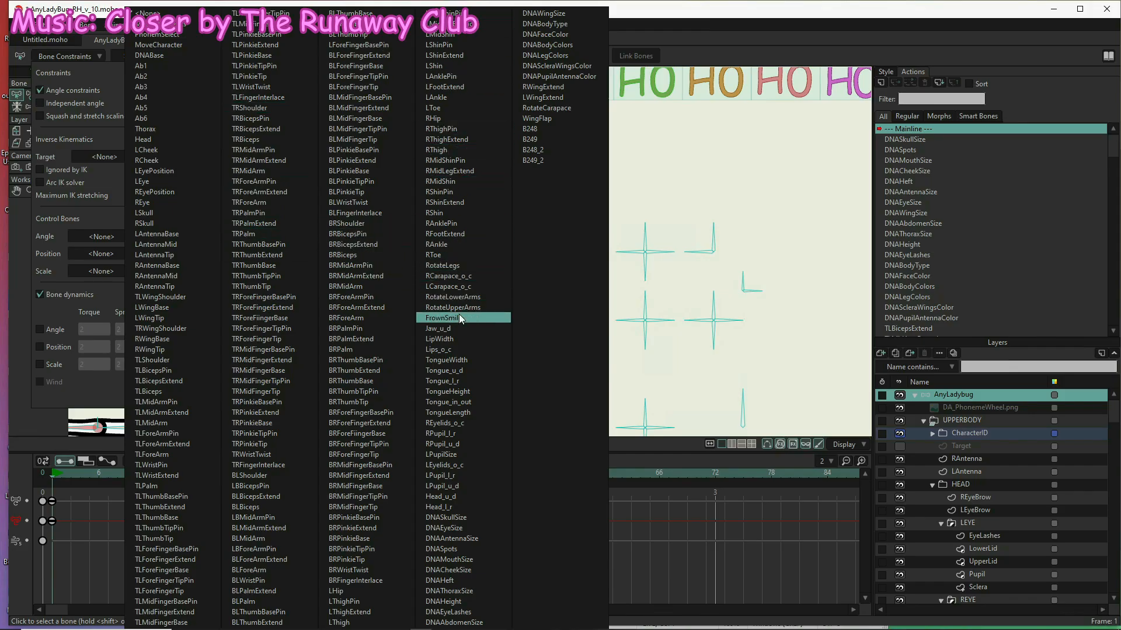
{"action": "left_click", "coordinate": [440, 454]}
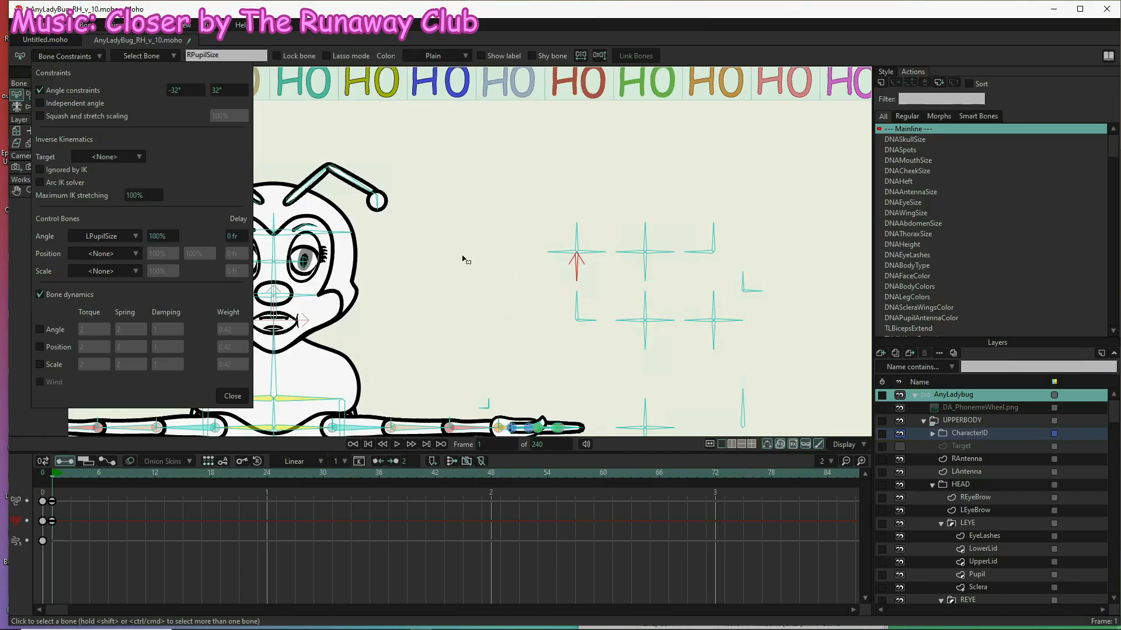
- Set the angle control bone of REyelids_o_c to LEyelids_o_c
{"action": "left_click", "coordinate": [554, 255]}
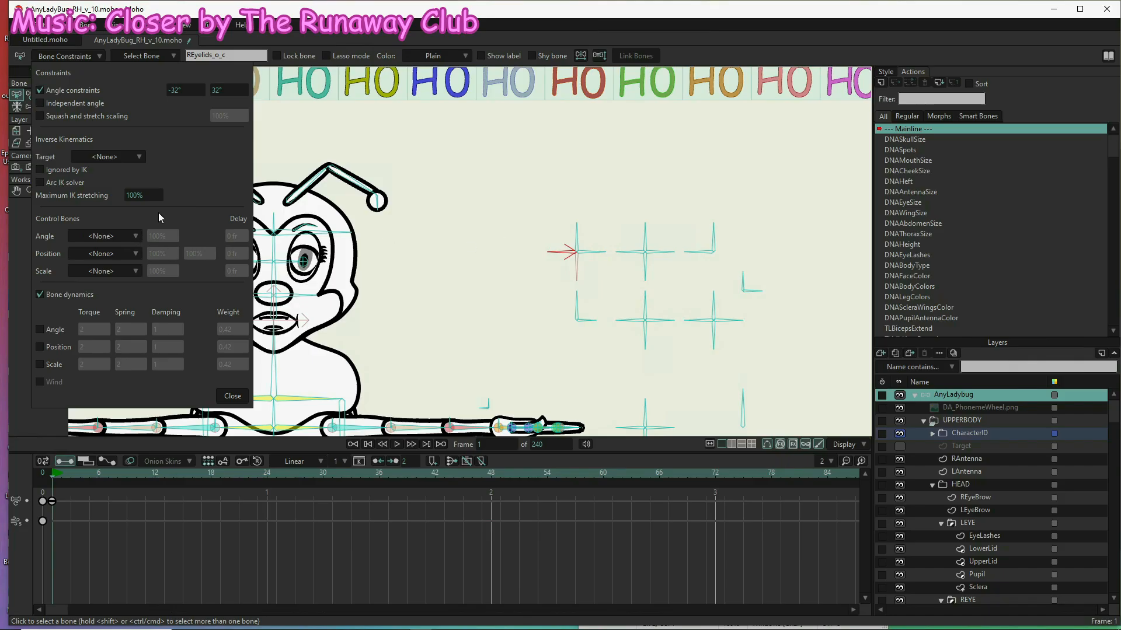
{"action": "left_click", "coordinate": [134, 232]}
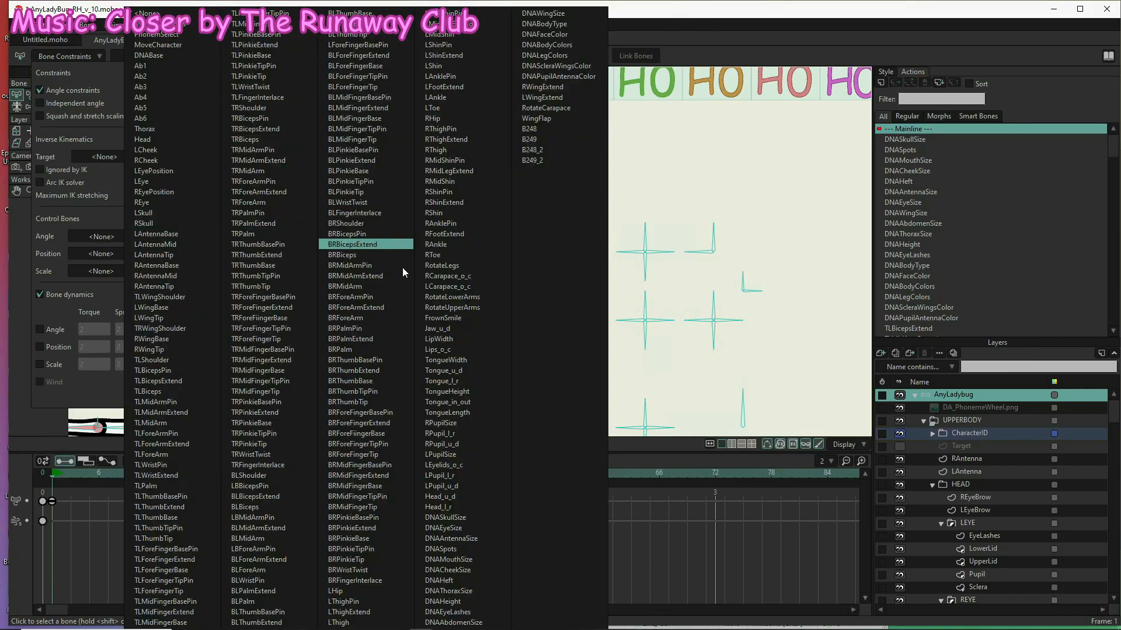
{"action": "left_click", "coordinate": [461, 465]}
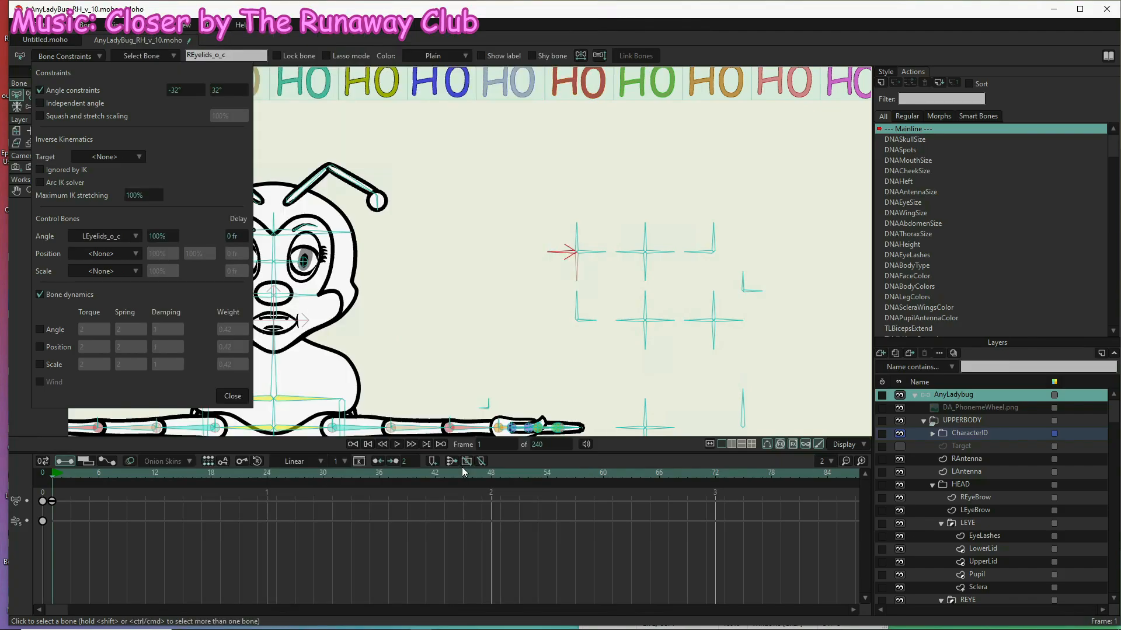
- Set the angle control bone of RPupil_l_r to LPupil_l_r
{"action": "left_click", "coordinate": [576, 229]}
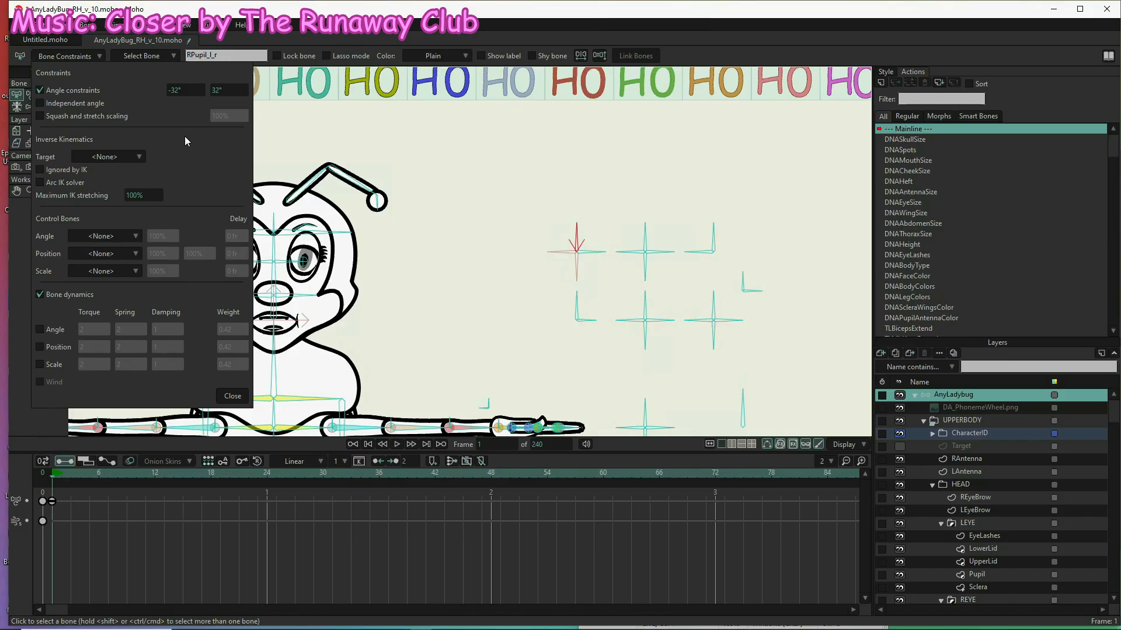
{"action": "left_click", "coordinate": [135, 240]}
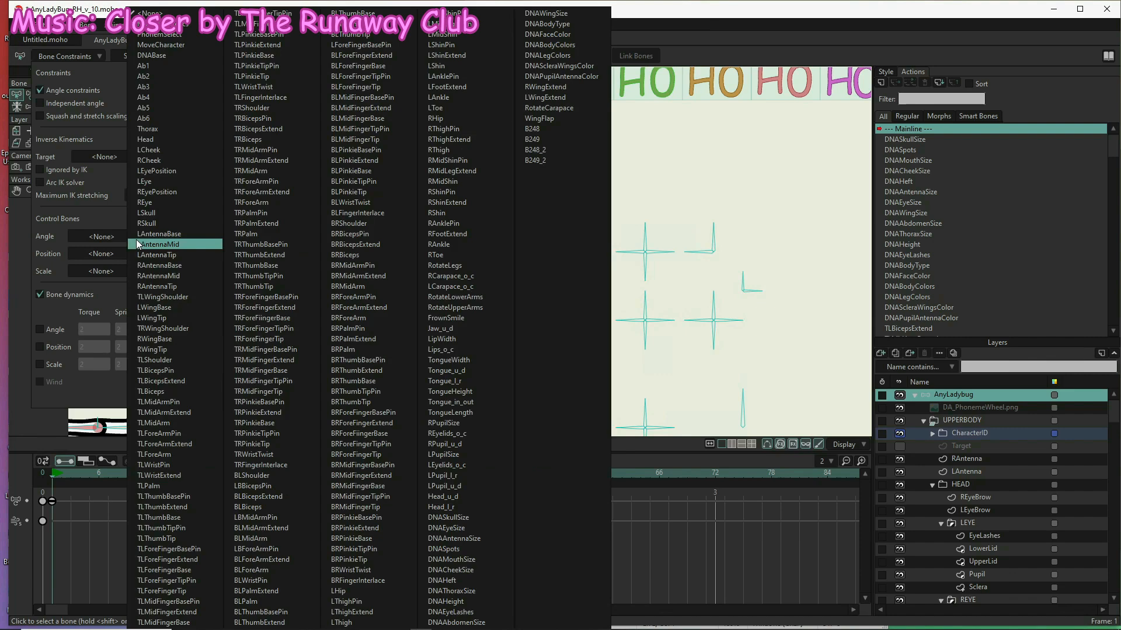
{"action": "left_click", "coordinate": [469, 477]}
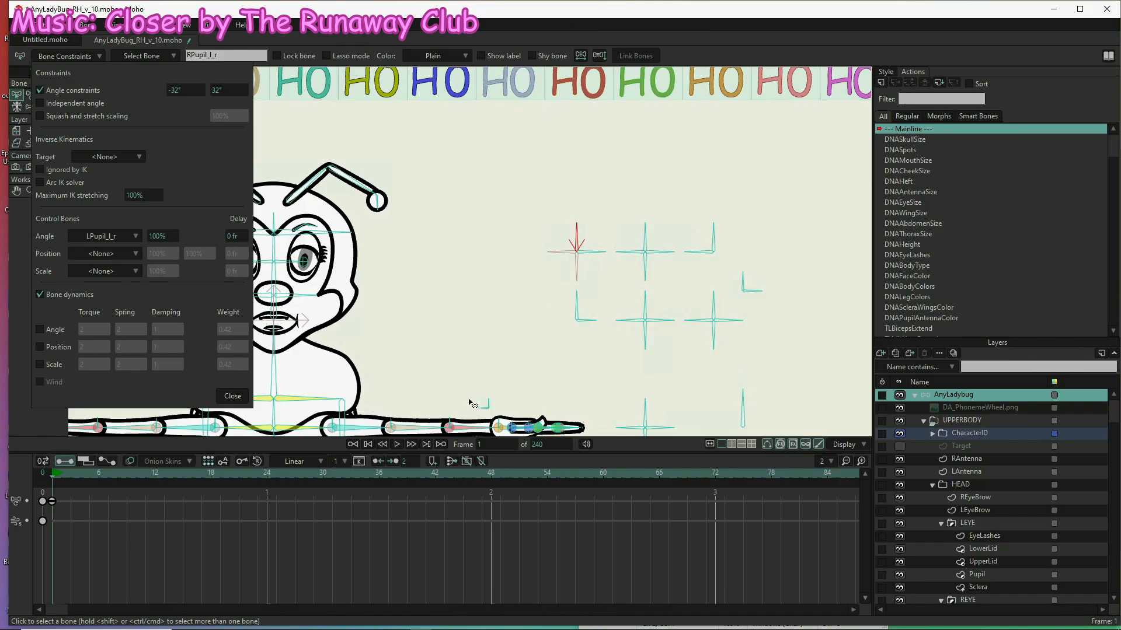
- Set the angle control bone of RPupil_u_d to LPupil_u_d and close the bone constraints
{"action": "left_click", "coordinate": [591, 253]}
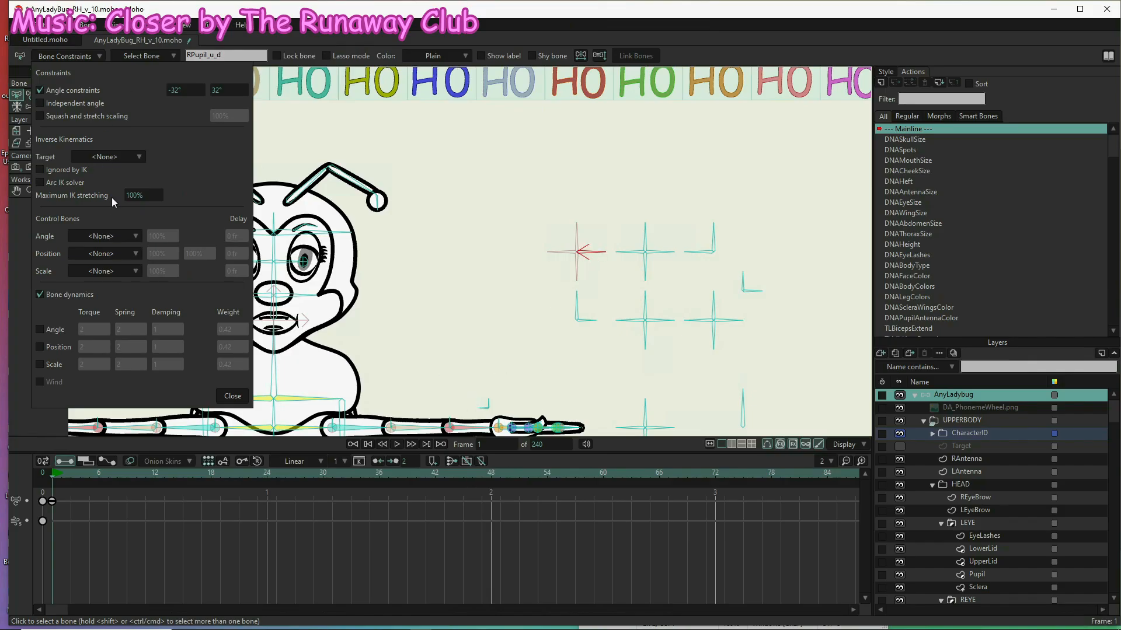
{"action": "left_click", "coordinate": [113, 237]}
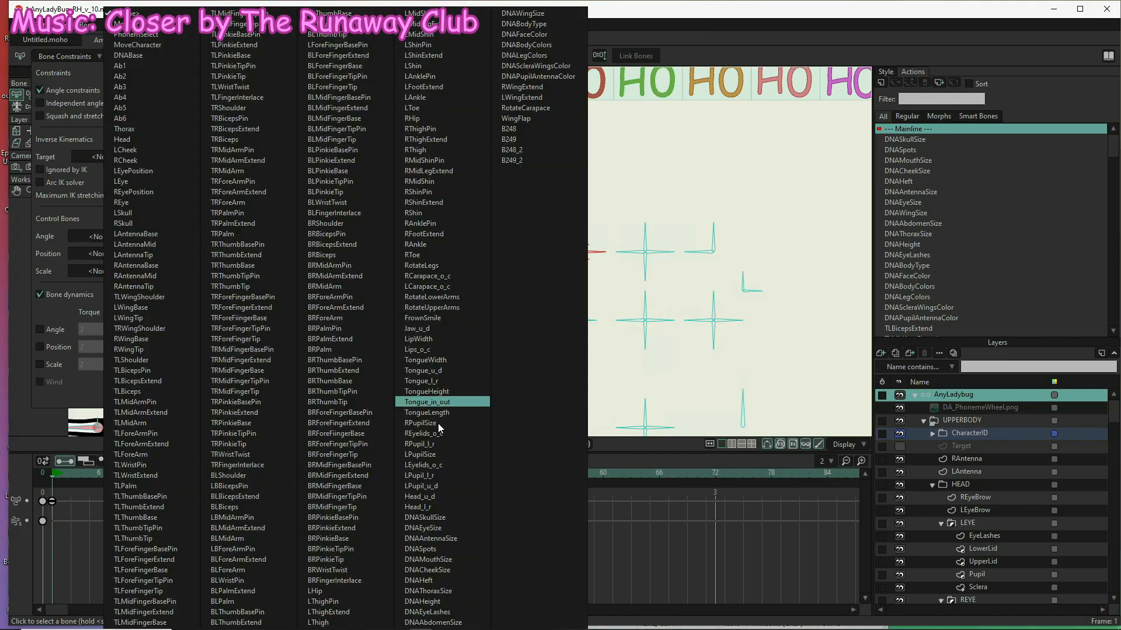
{"action": "left_click", "coordinate": [435, 486]}
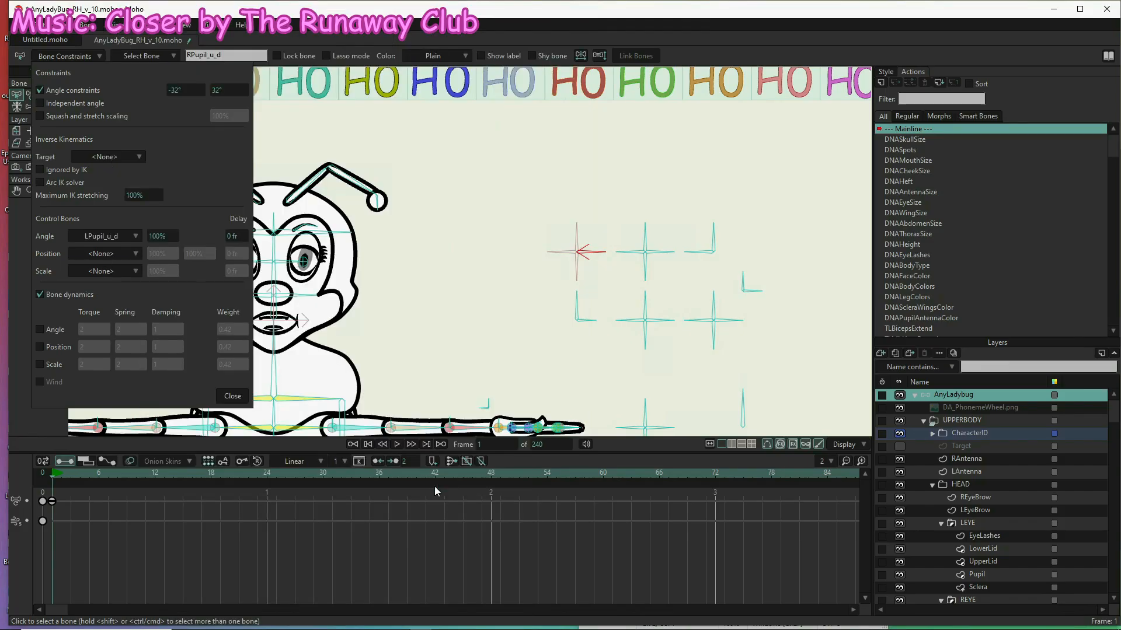
{"action": "left_click", "coordinate": [232, 396]}
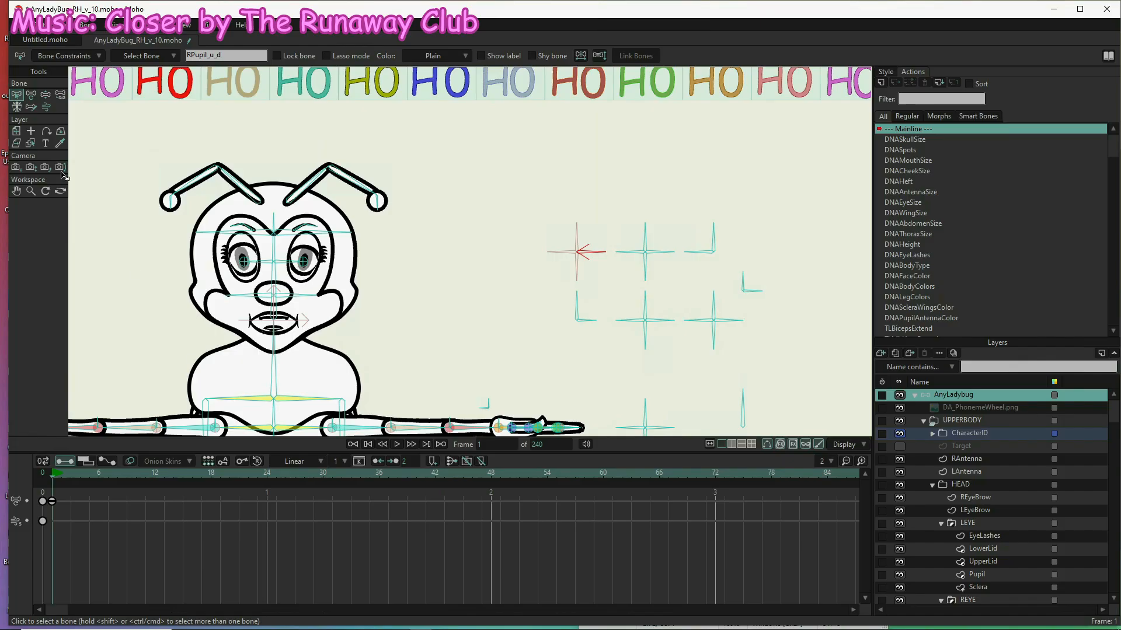
- Rotate the left eye's pupil direction, eyelid and pupil size control bones at frame 1 to test the linked right-eye bones
{"action": "left_click", "coordinate": [45, 94]}
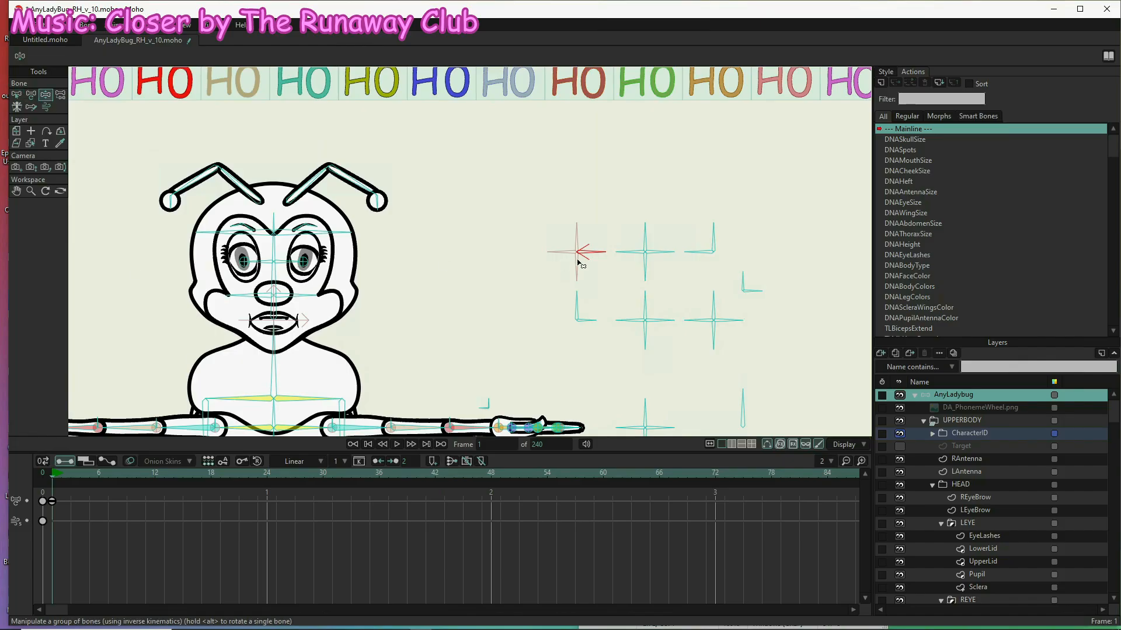
{"action": "left_click_drag", "start_coordinate": [674, 257], "coordinate": [639, 217]}
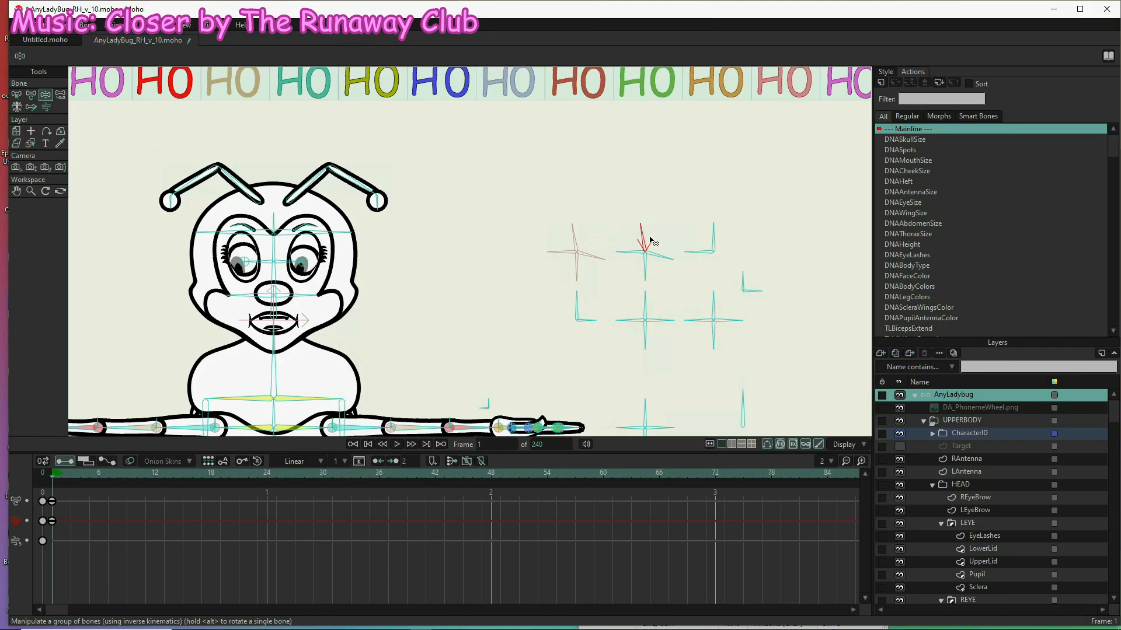
{"action": "left_click_drag", "start_coordinate": [618, 254], "coordinate": [619, 234]}
{"action": "left_click", "coordinate": [642, 279]}
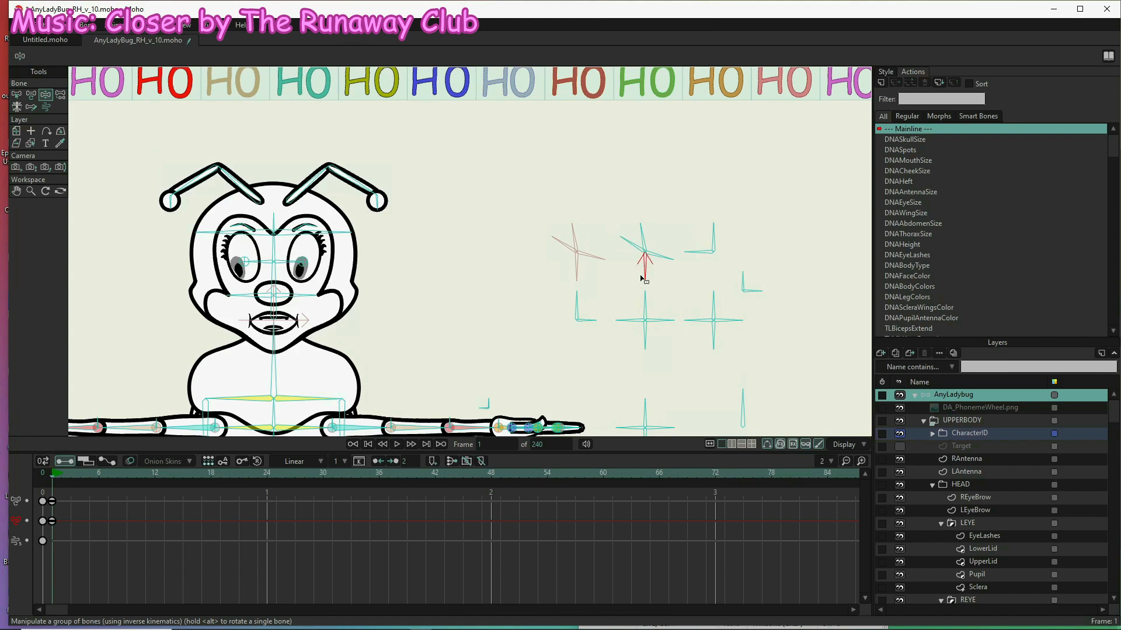
{"action": "left_click_drag", "start_coordinate": [641, 279], "coordinate": [672, 286]}
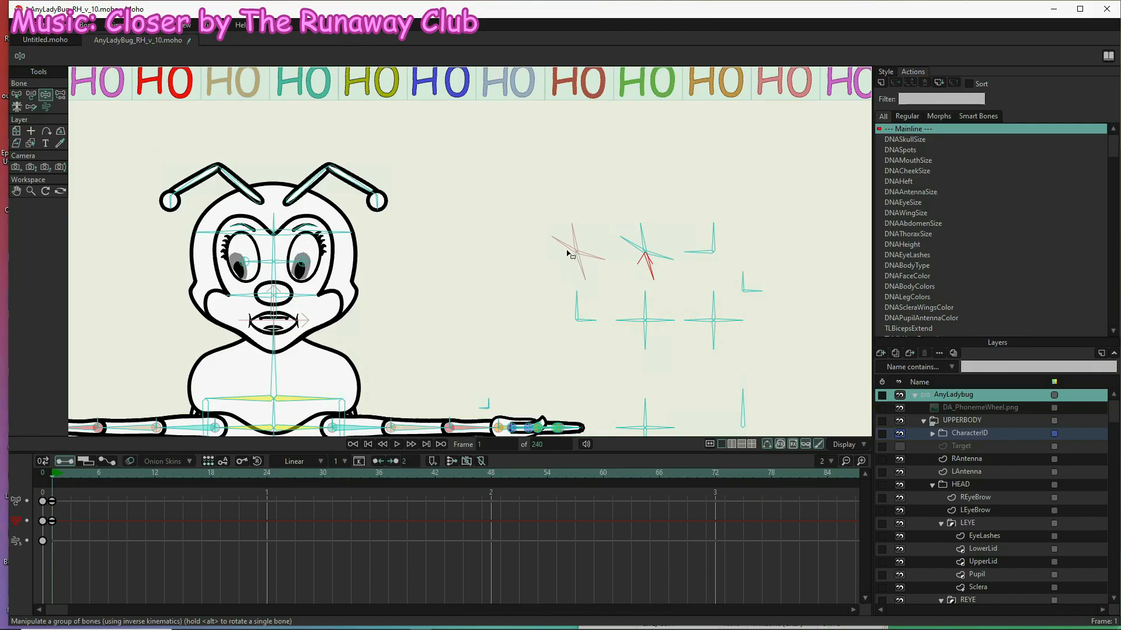
{"action": "left_click", "coordinate": [575, 365]}
{"action": "left_click", "coordinate": [713, 238]}
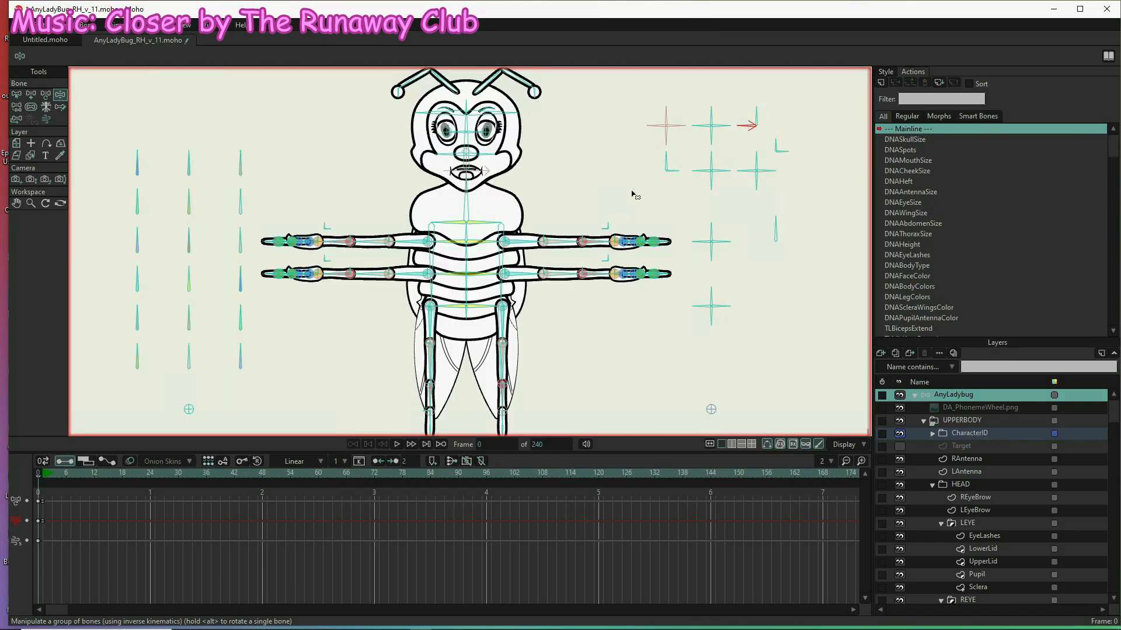
- Zoom the camera to a field of view of about 15.4° and raise it to about Y 0.3929, towards the ladybug's head
{"action": "left_click_drag", "start_coordinate": [629, 215], "coordinate": [634, 284]}
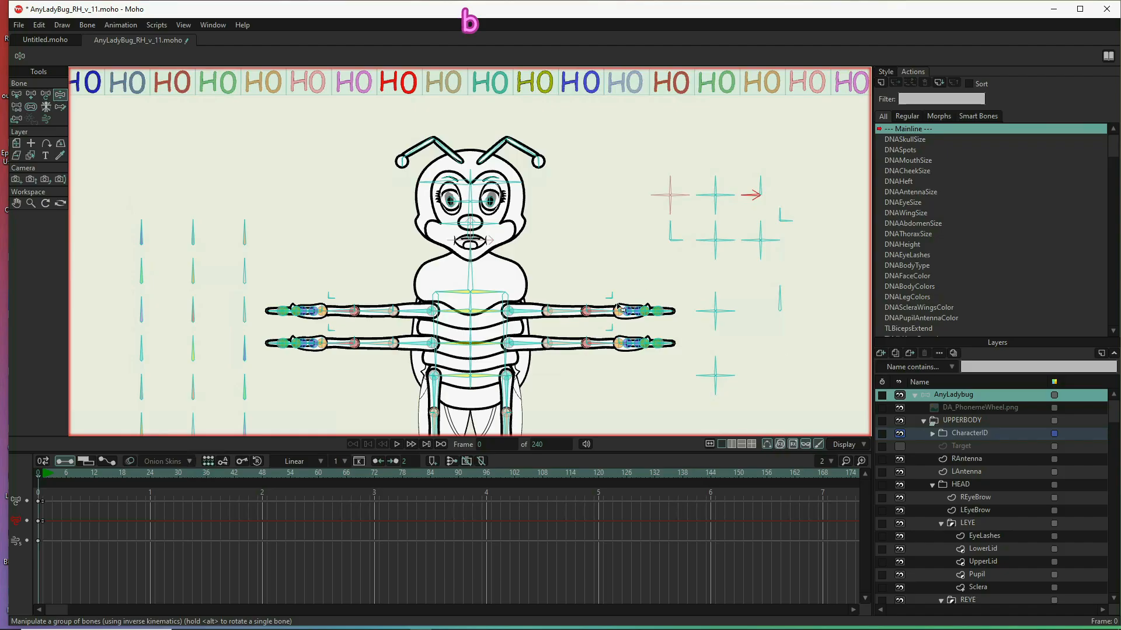
{"action": "scroll", "coordinate": [620, 307], "scroll_direction": "down", "scroll_amount": 5}
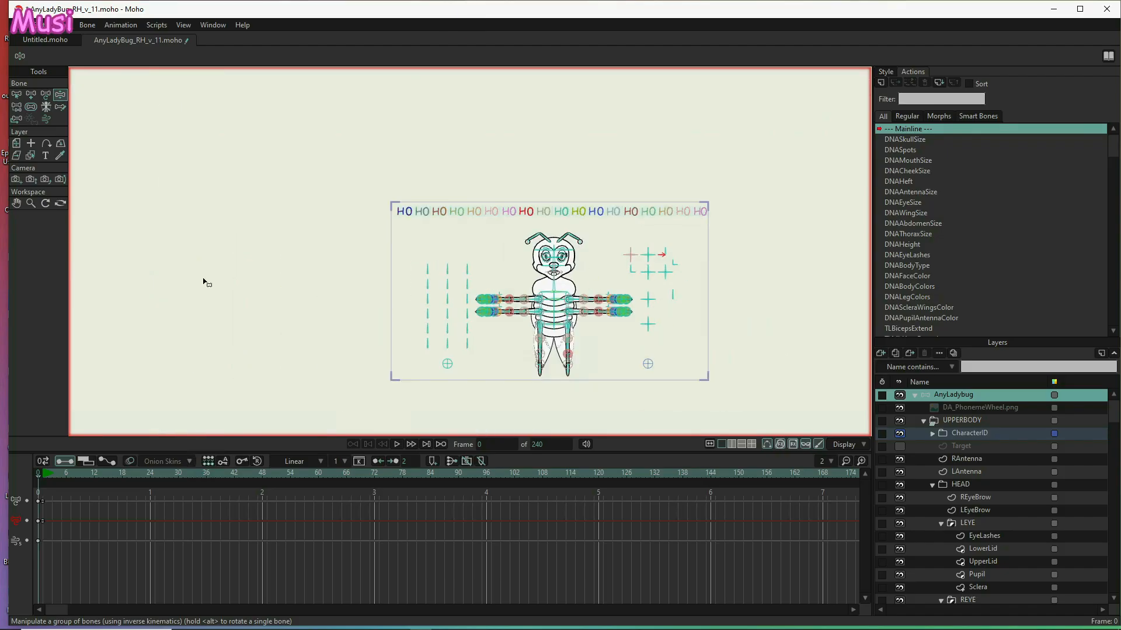
{"action": "left_click", "coordinate": [30, 180]}
{"action": "left_click_drag", "start_coordinate": [595, 305], "coordinate": [662, 478]}
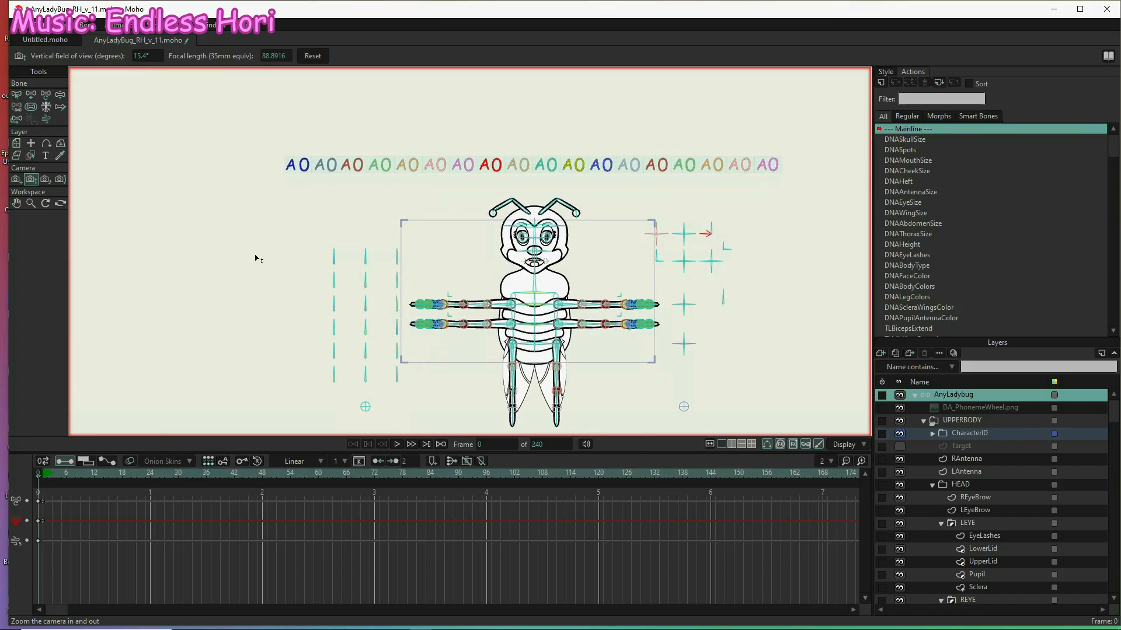
{"action": "left_click", "coordinate": [16, 180]}
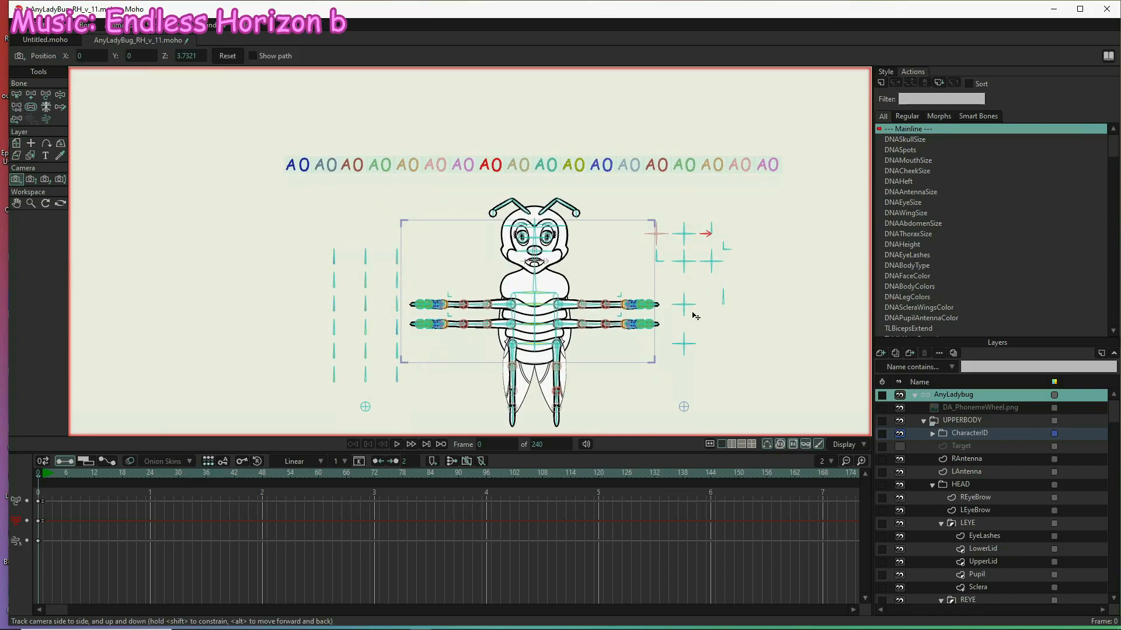
{"action": "left_click_drag", "start_coordinate": [592, 274], "coordinate": [591, 300]}
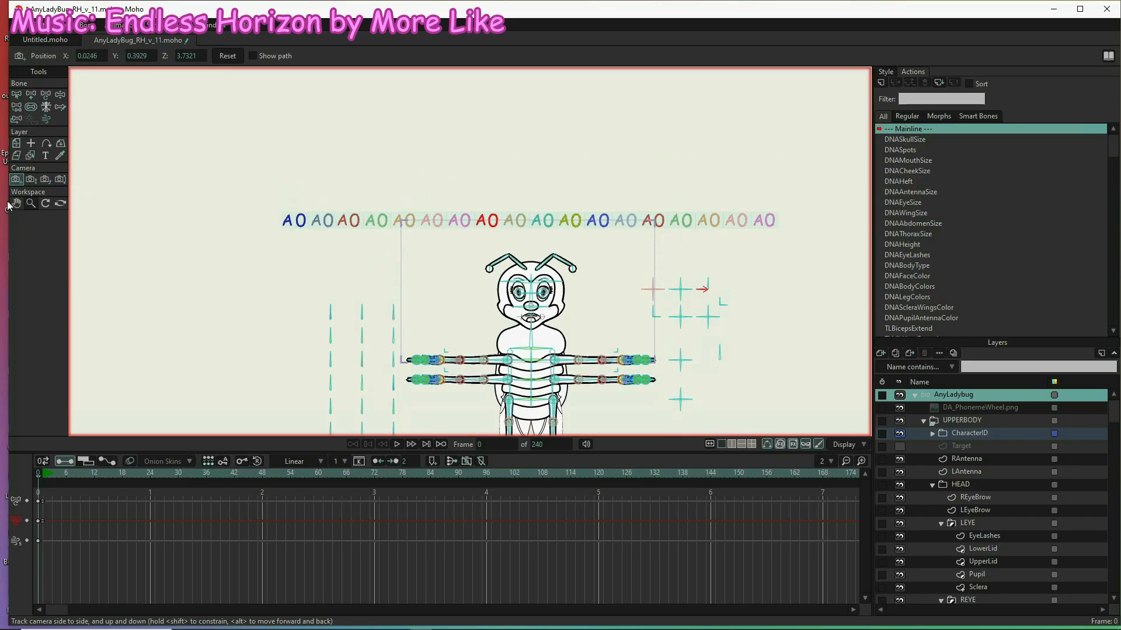
- Tighten the camera's field of view to about 10.3° around the head and render frame 0 to check the framing
{"action": "left_click", "coordinate": [30, 179]}
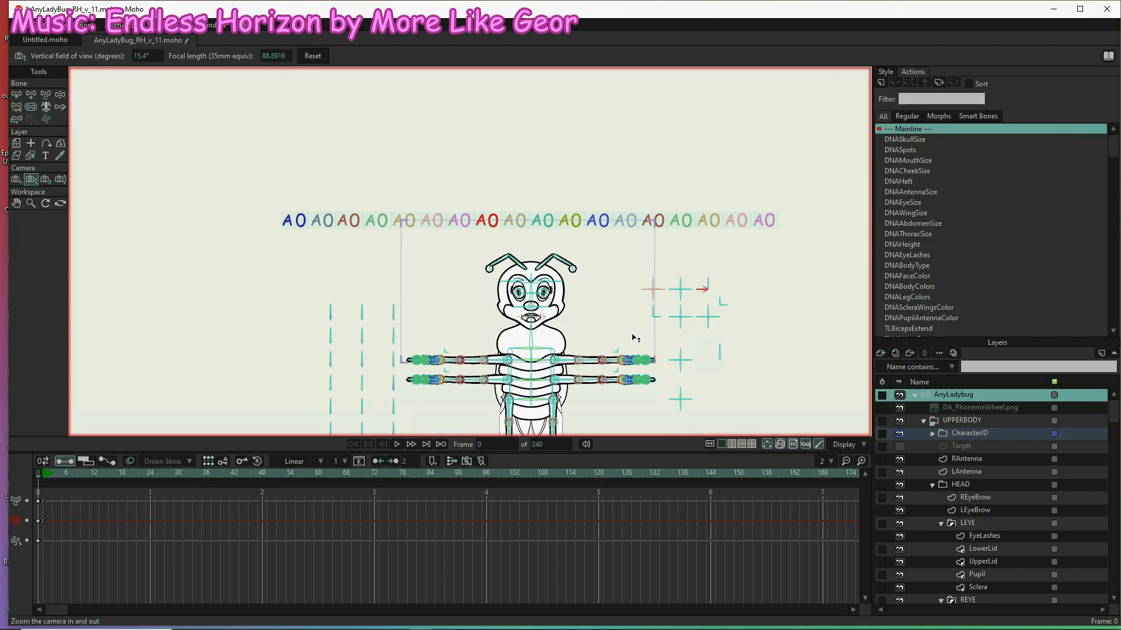
{"action": "left_click_drag", "start_coordinate": [635, 338], "coordinate": [627, 428]}
{"action": "left_click_drag", "start_coordinate": [625, 269], "coordinate": [625, 289]}
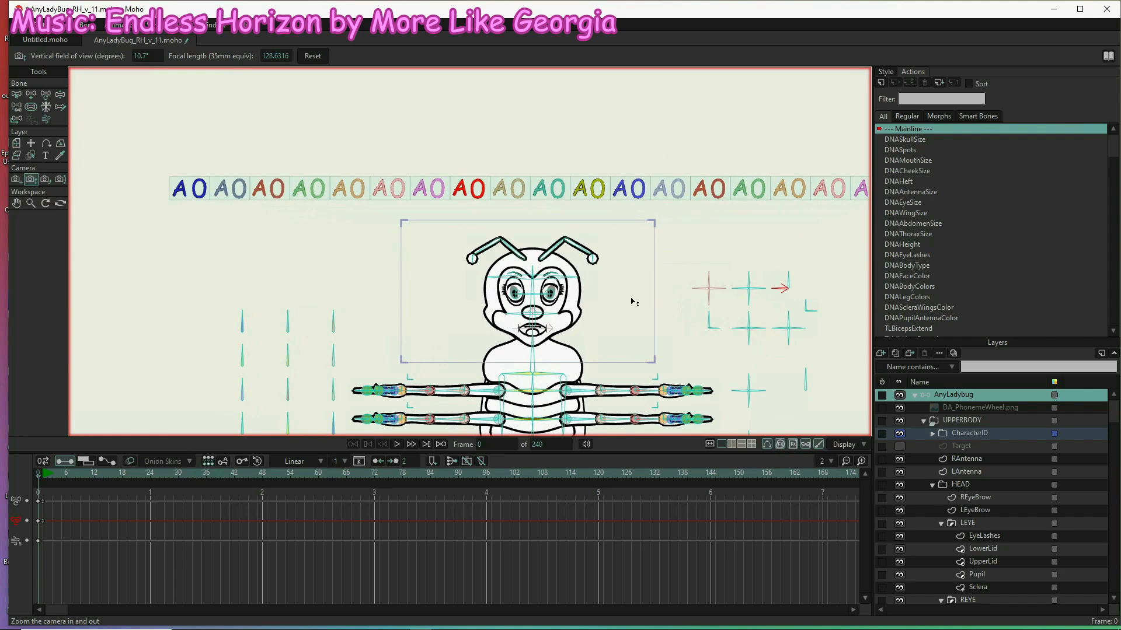
{"action": "left_click_drag", "start_coordinate": [632, 290], "coordinate": [633, 291]}
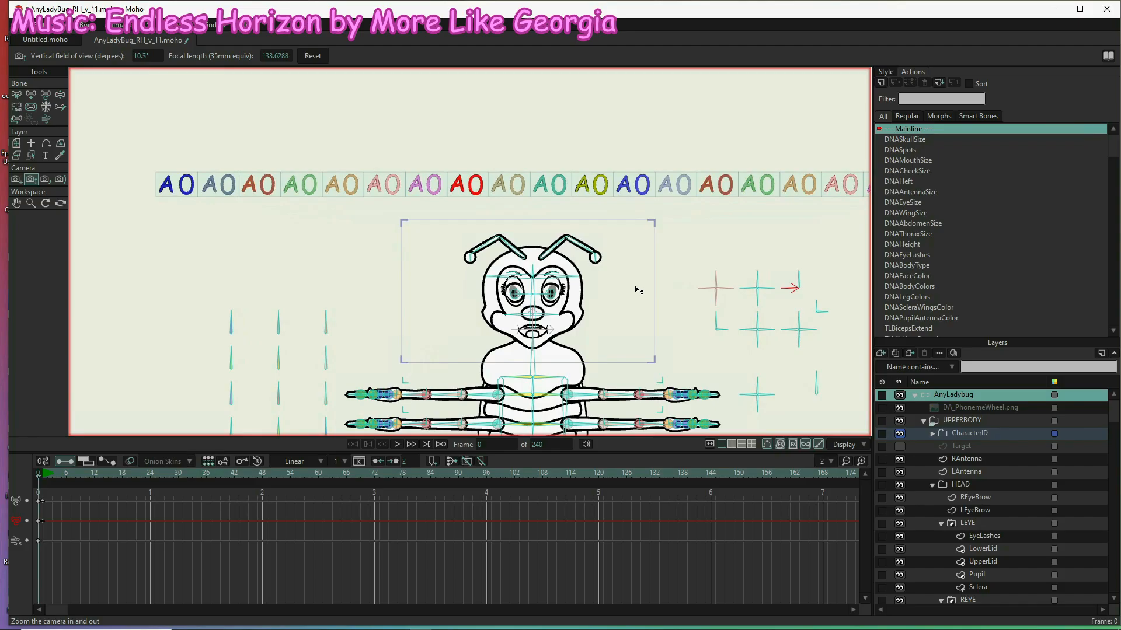
{"action": "key", "text": "ctrl+r"}
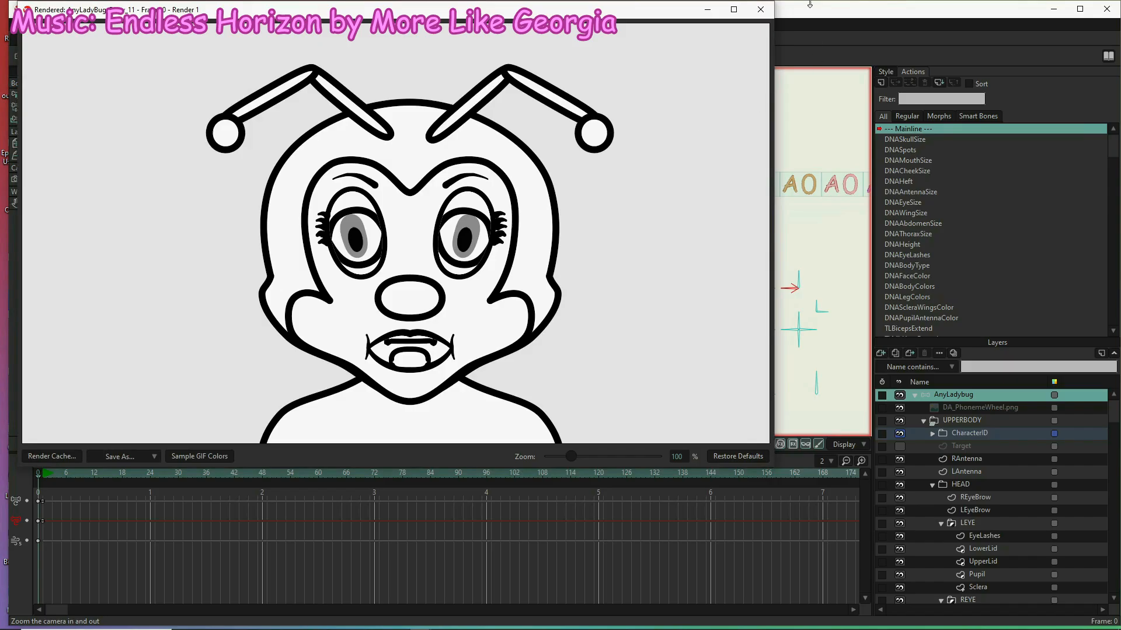
{"action": "left_click", "coordinate": [760, 9]}
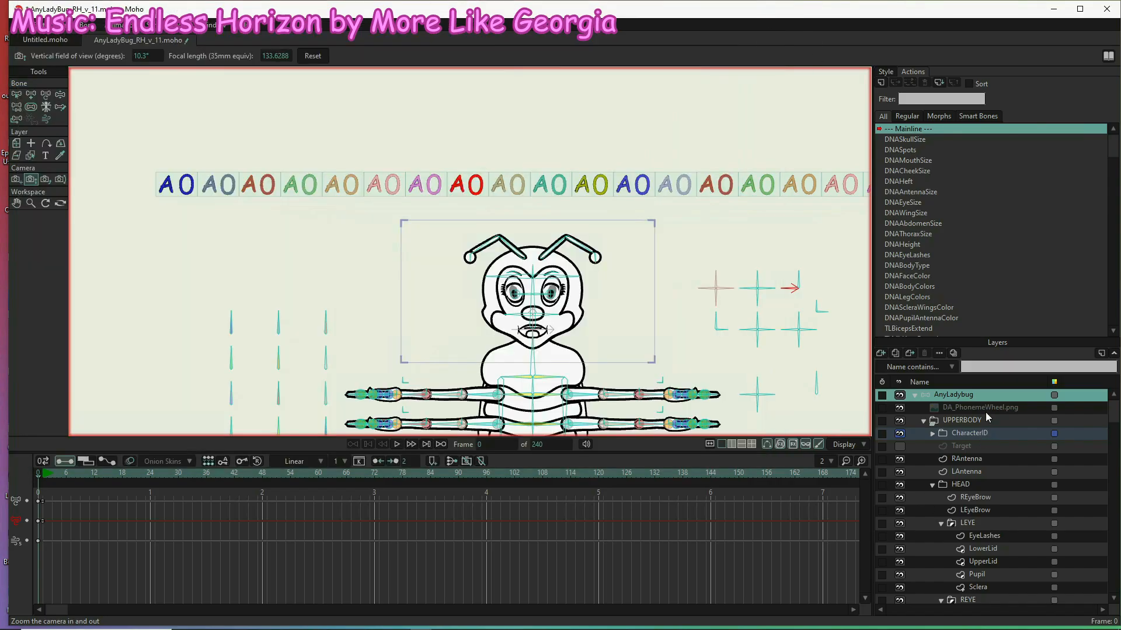
- Move the RAntenna and LAntenna layers together into the HEAD group, above REyeBrow
{"action": "left_click", "coordinate": [964, 459]}
{"action": "left_click", "coordinate": [964, 473]}
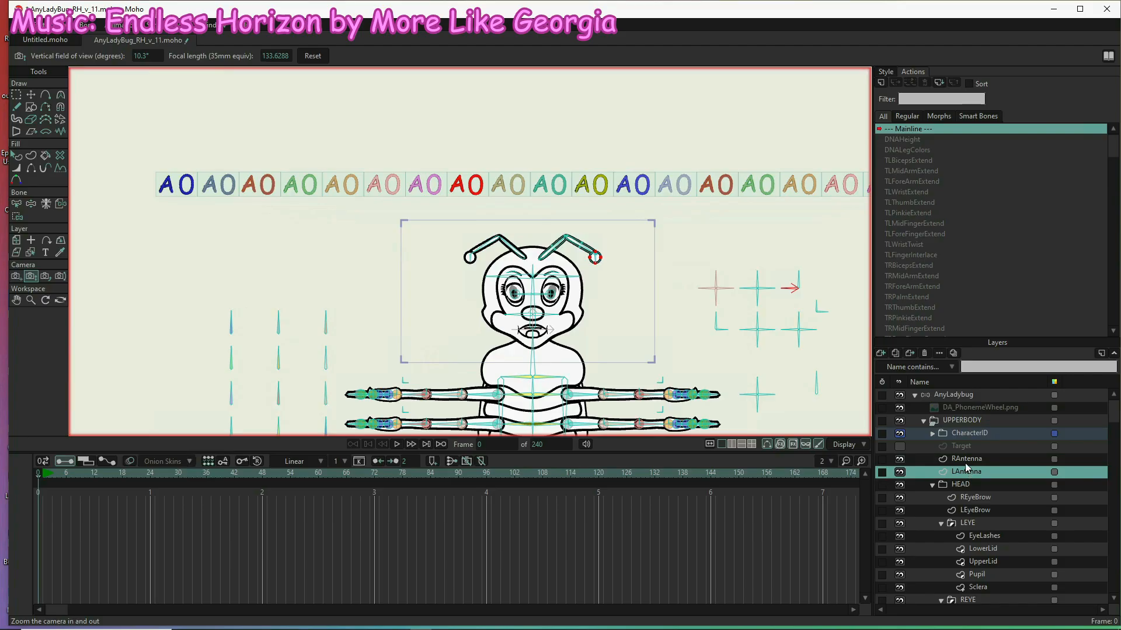
{"action": "left_click", "coordinate": [965, 463], "text": "ctrl"}
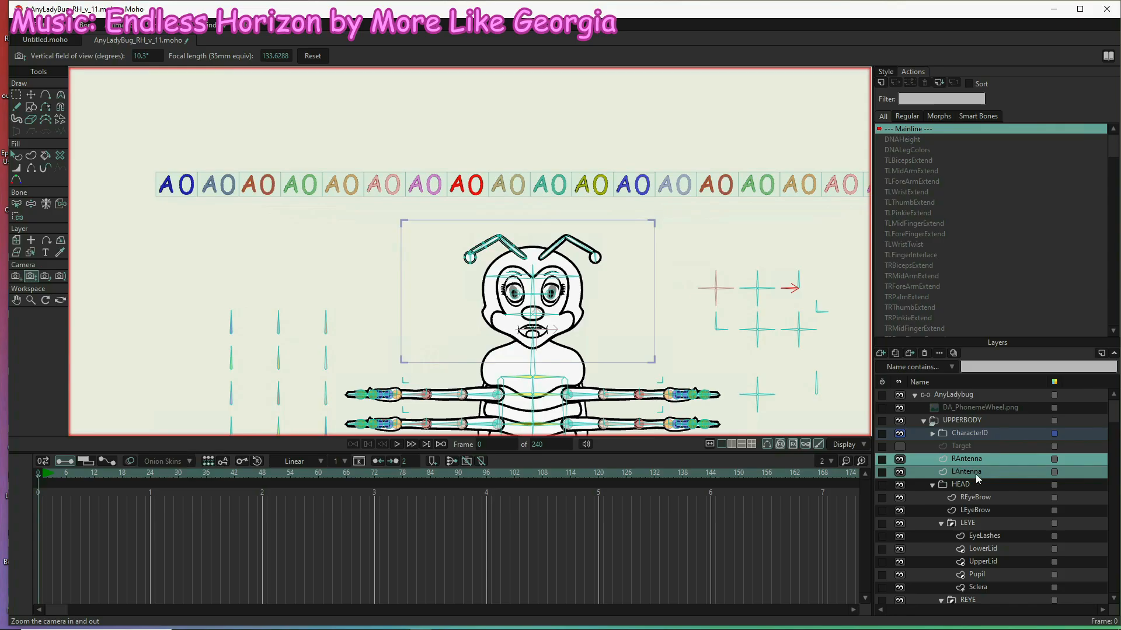
{"action": "left_click_drag", "start_coordinate": [978, 479], "coordinate": [979, 495]}
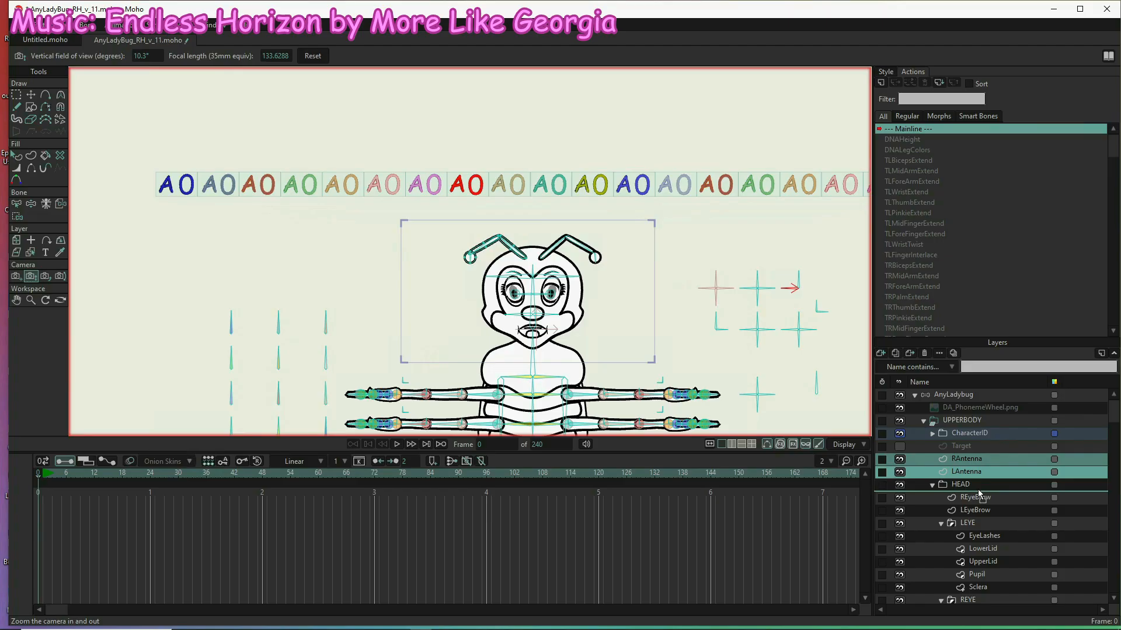
{"action": "left_click_drag", "start_coordinate": [979, 495], "coordinate": [978, 489]}
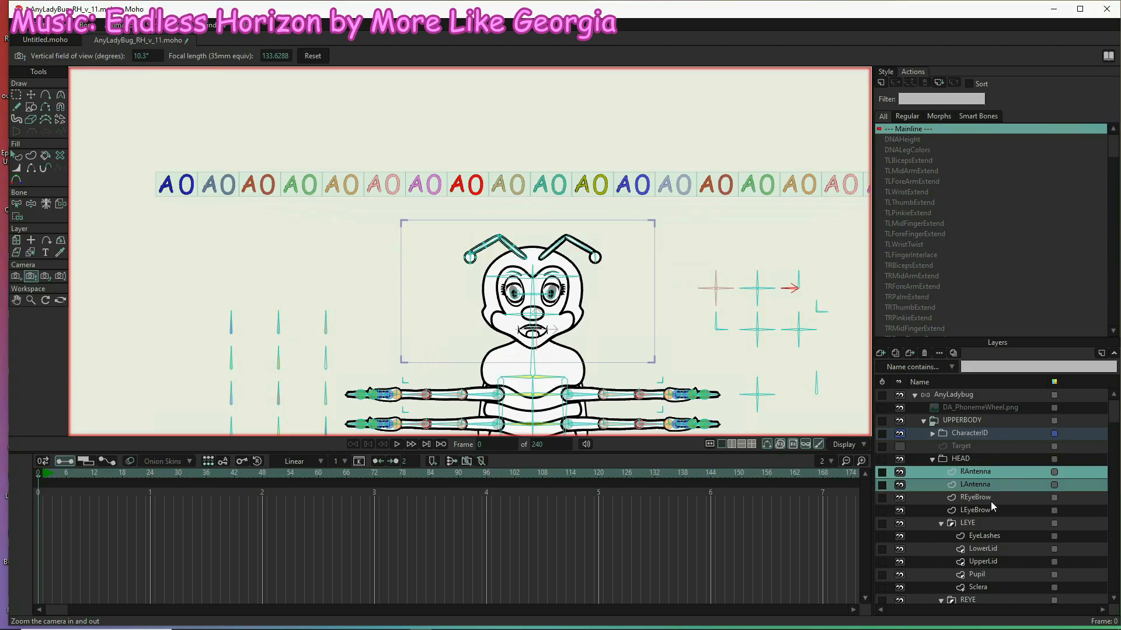
- Manipulate the antenna bones to test the regrouped antennas, and undo the movement
{"action": "left_click", "coordinate": [993, 497]}
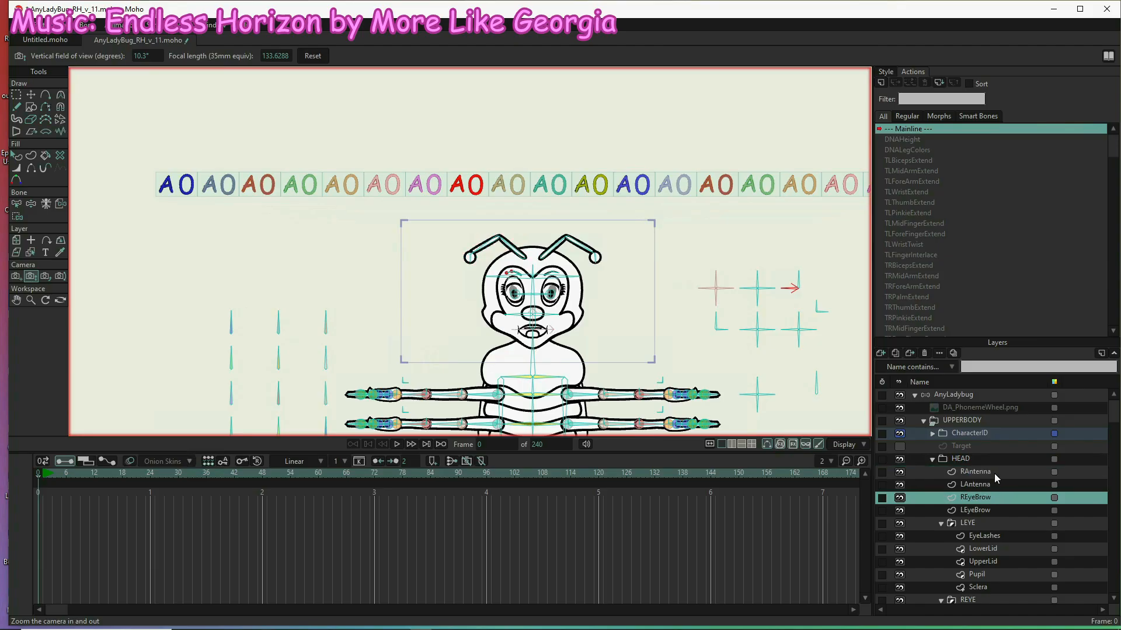
{"action": "left_click", "coordinate": [993, 474]}
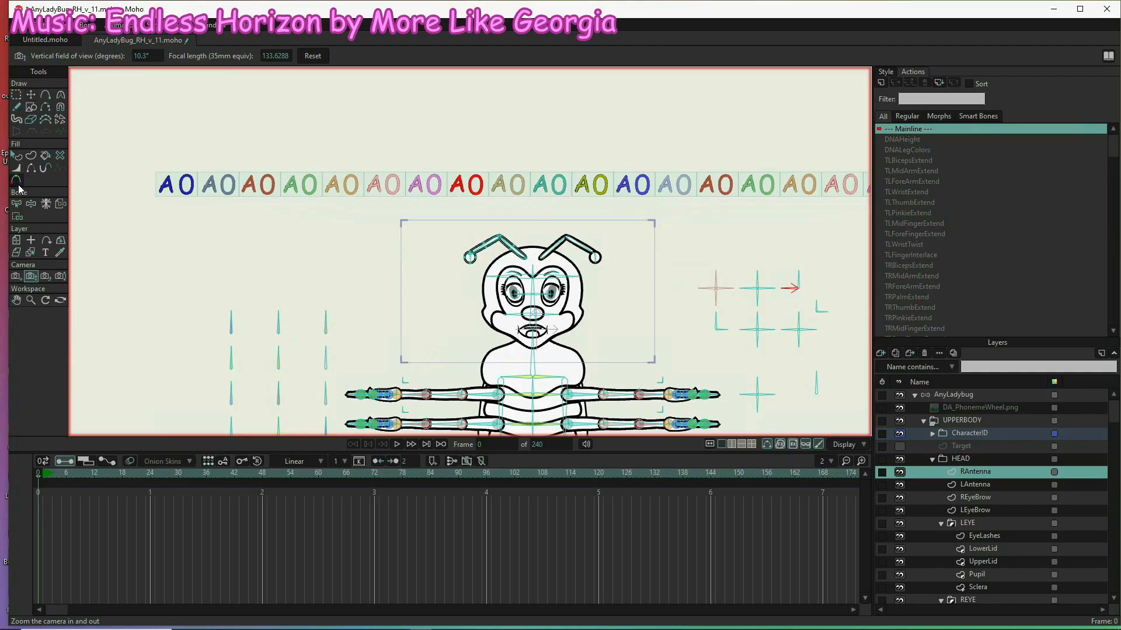
{"action": "left_click", "coordinate": [30, 205]}
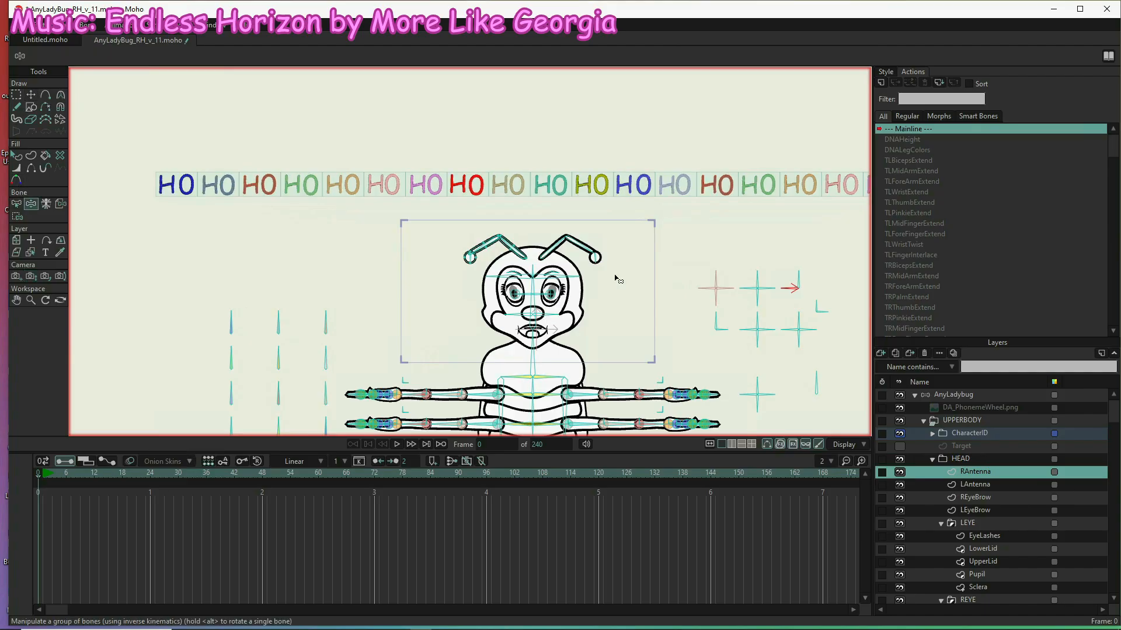
{"action": "left_click_drag", "start_coordinate": [559, 248], "coordinate": [522, 227]}
{"action": "left_click", "coordinate": [525, 234]}
{"action": "key", "text": "ctrl+z"}
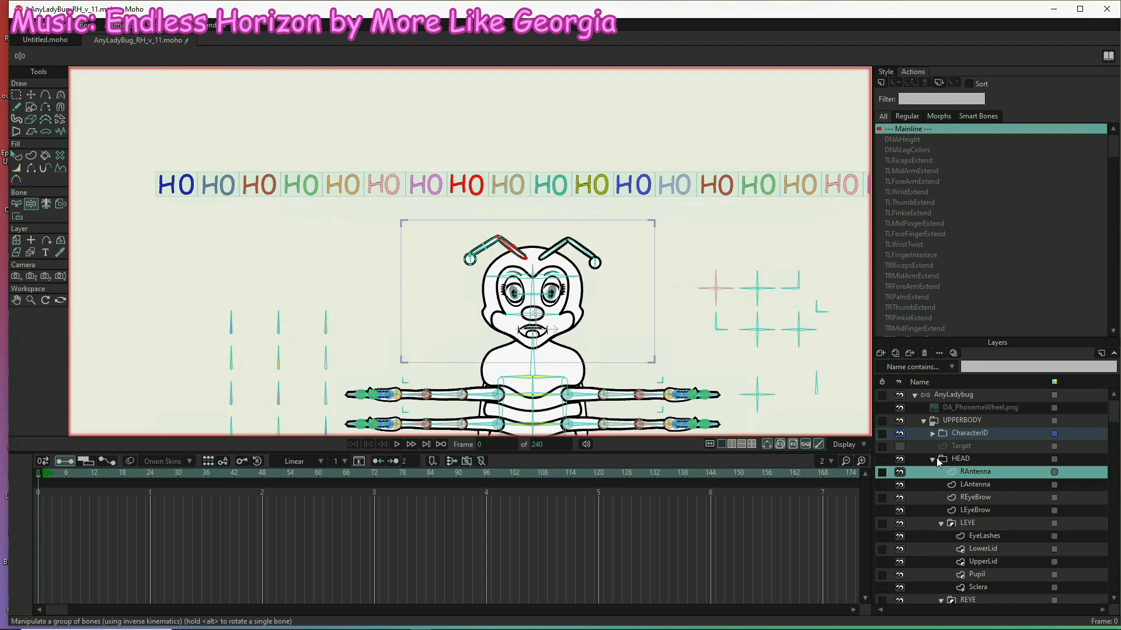
- Rotate the collapsed HEAD group in 3D to about 35.8° in X and -1.2° in Y, and scale its height to about 115.7%
{"action": "double_click", "coordinate": [988, 472]}
{"action": "left_click", "coordinate": [977, 460]}
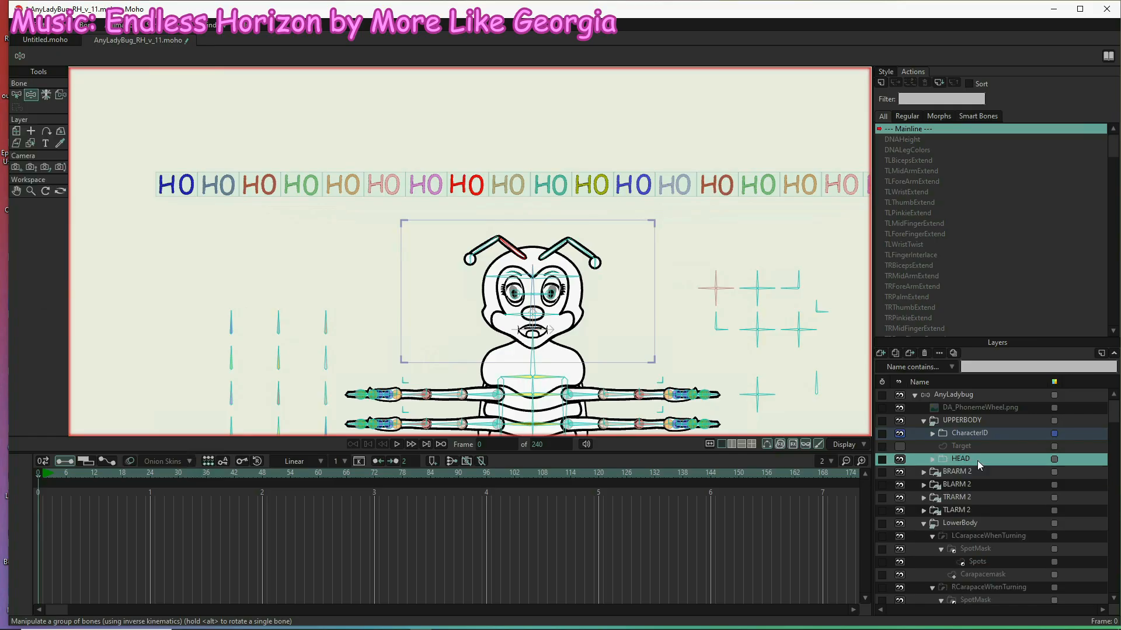
{"action": "double_click", "coordinate": [977, 460]}
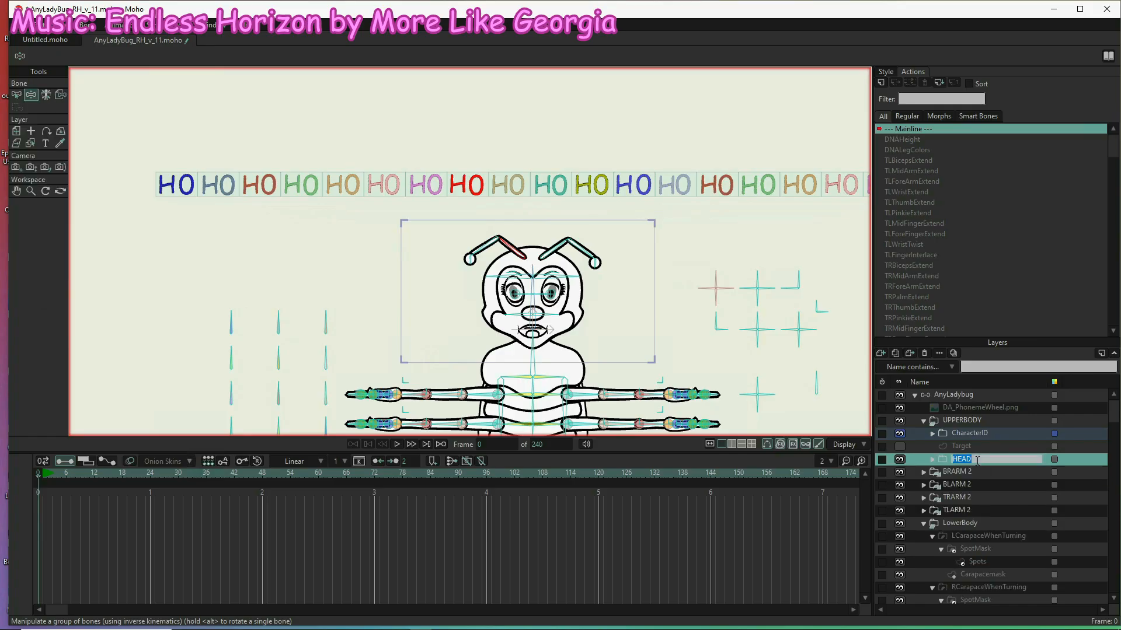
{"action": "left_click", "coordinate": [923, 456]}
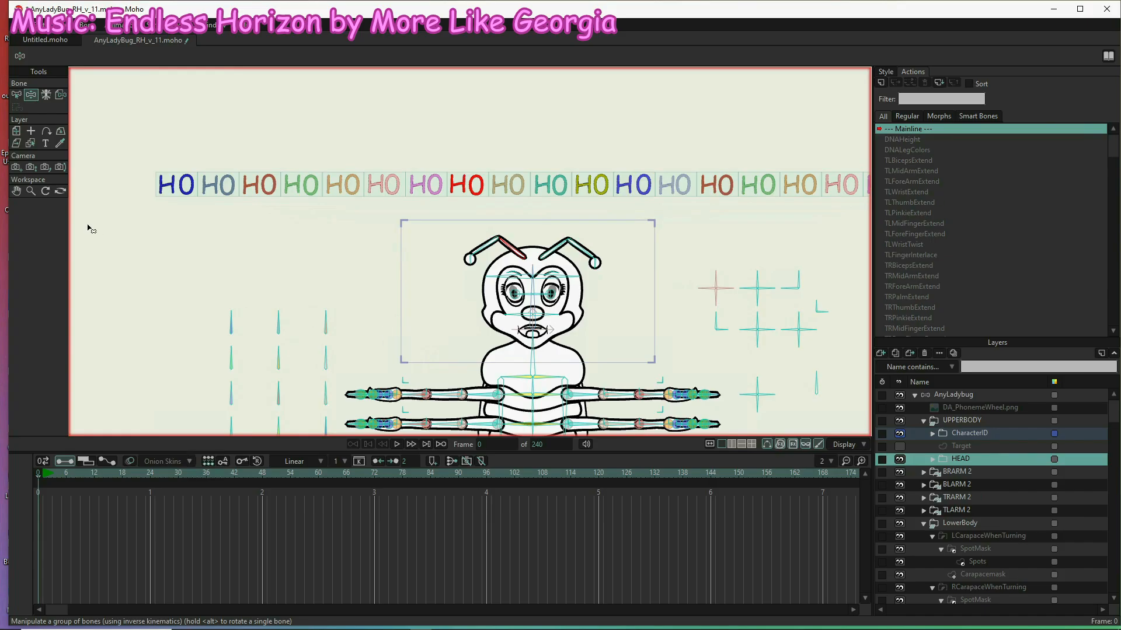
{"action": "left_click", "coordinate": [61, 133]}
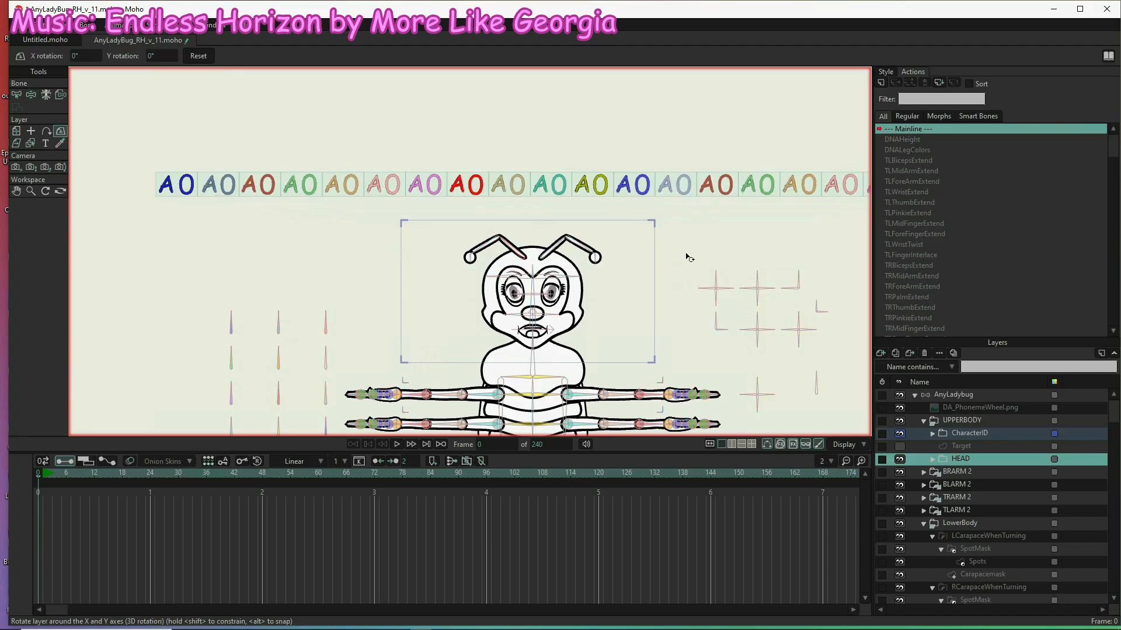
{"action": "left_click_drag", "start_coordinate": [613, 257], "coordinate": [604, 327]}
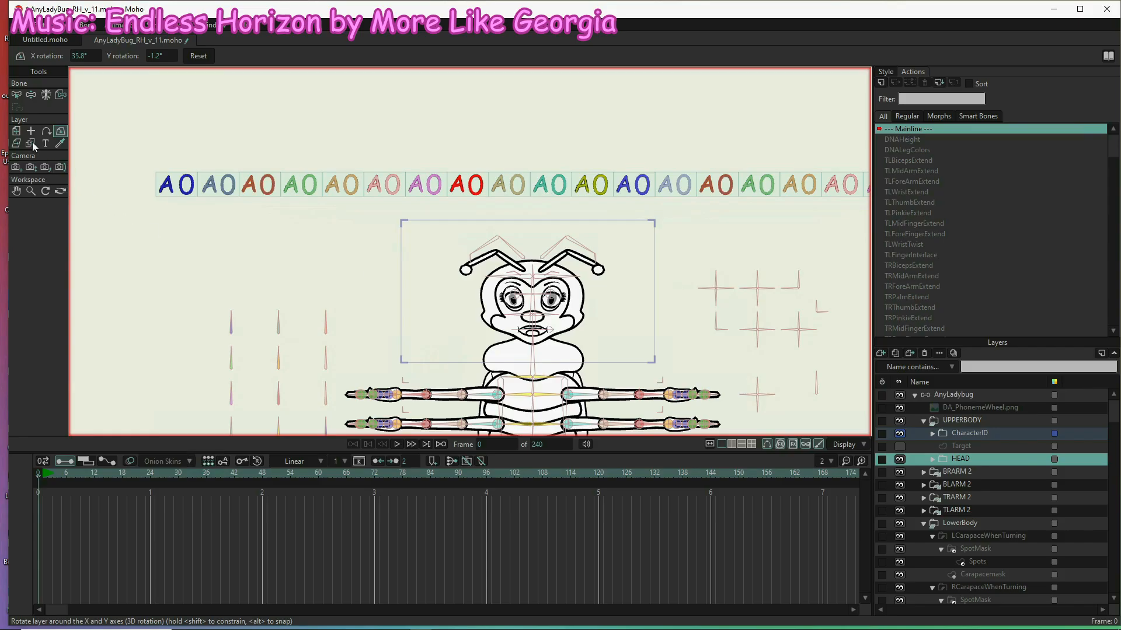
{"action": "left_click", "coordinate": [16, 134]}
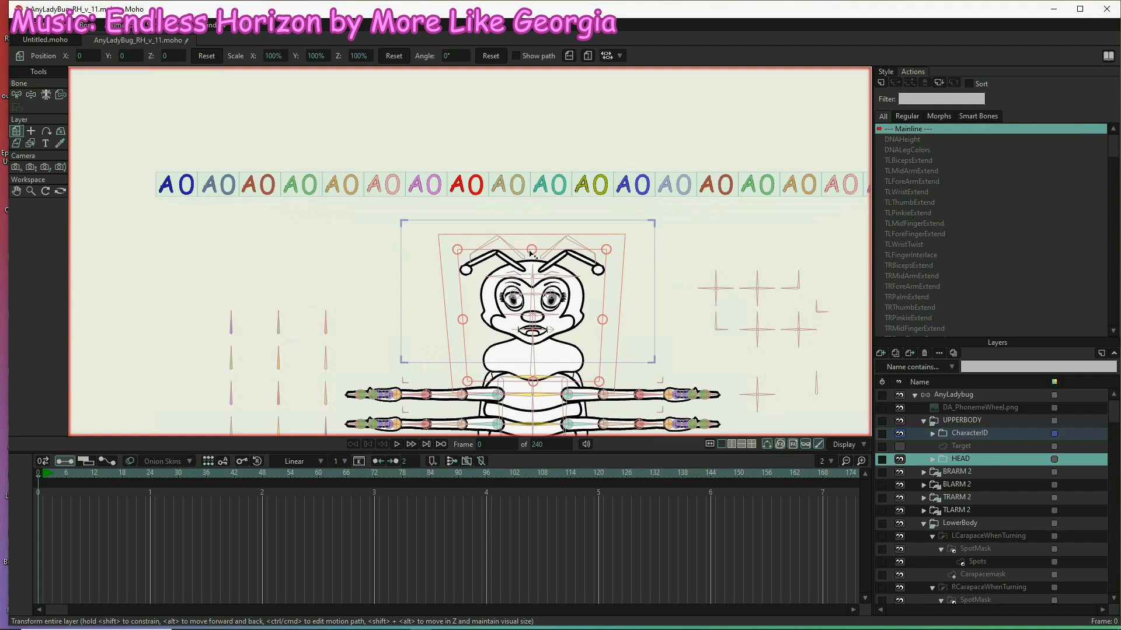
{"action": "left_click_drag", "start_coordinate": [532, 250], "coordinate": [534, 237]}
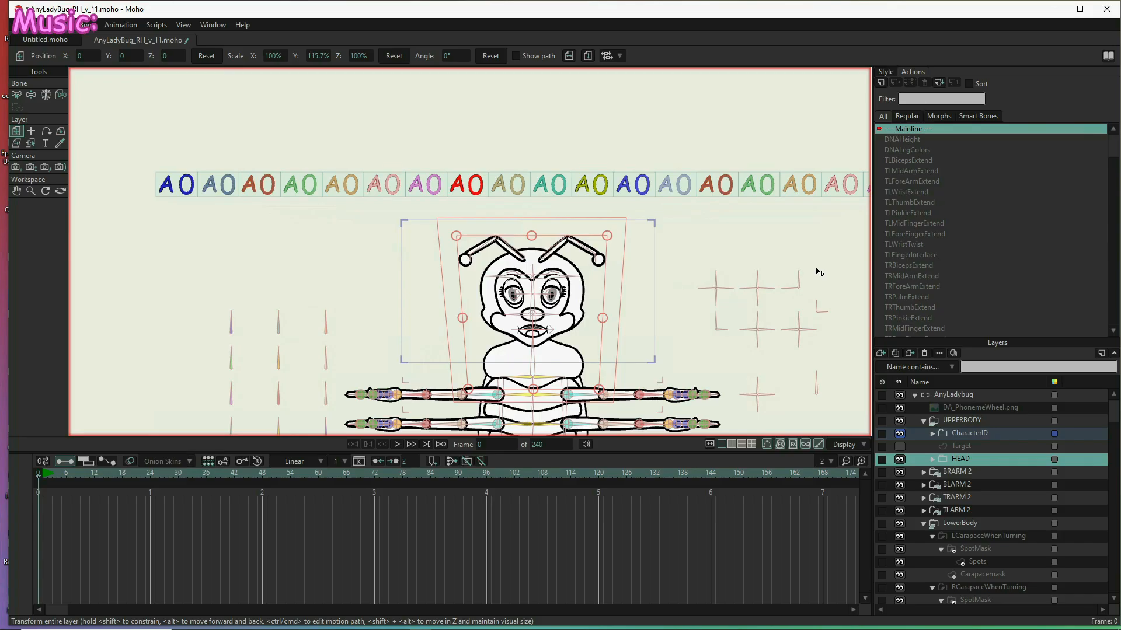
- Render frame 0 and save the image as a PNG named FaceForward, closing the render preview
{"action": "key", "text": "ctrl+r"}
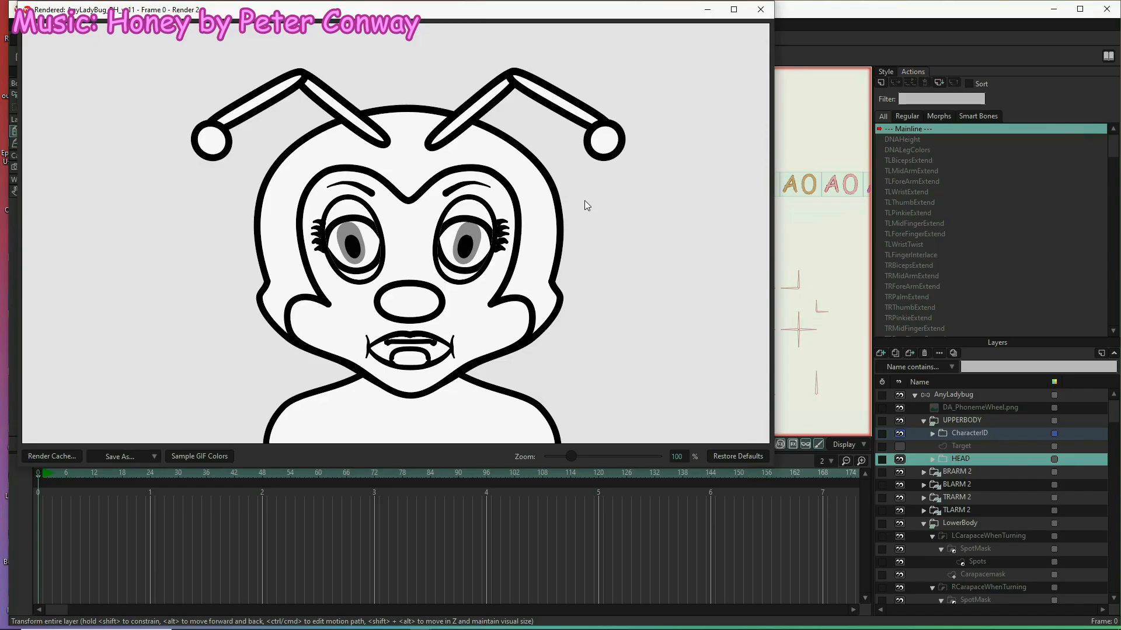
{"action": "left_click", "coordinate": [106, 457]}
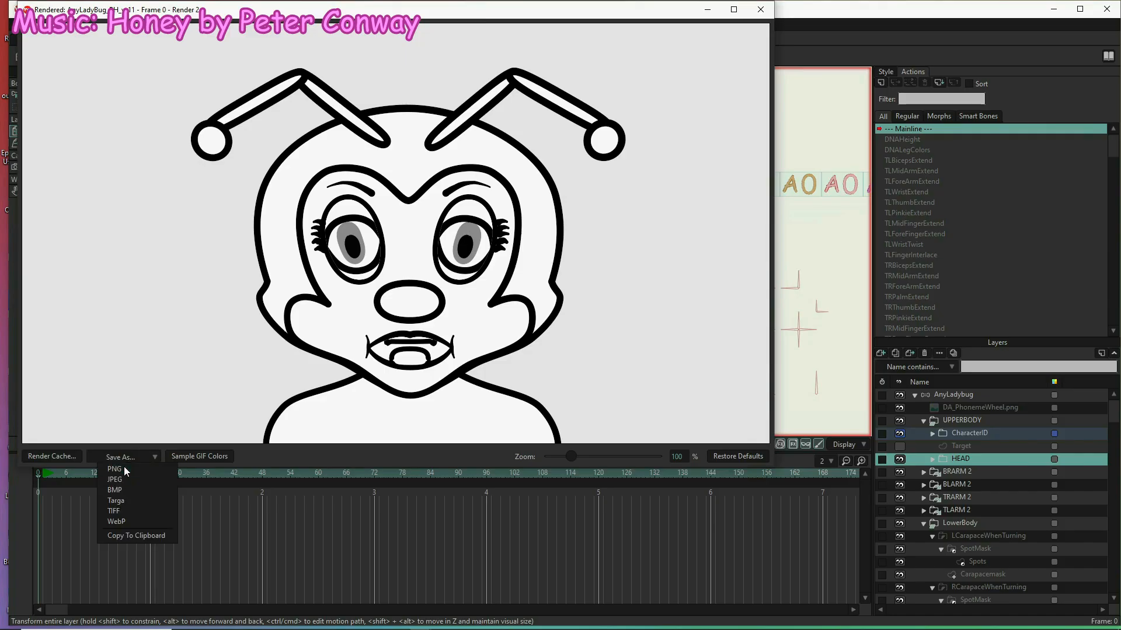
{"action": "left_click", "coordinate": [124, 468]}
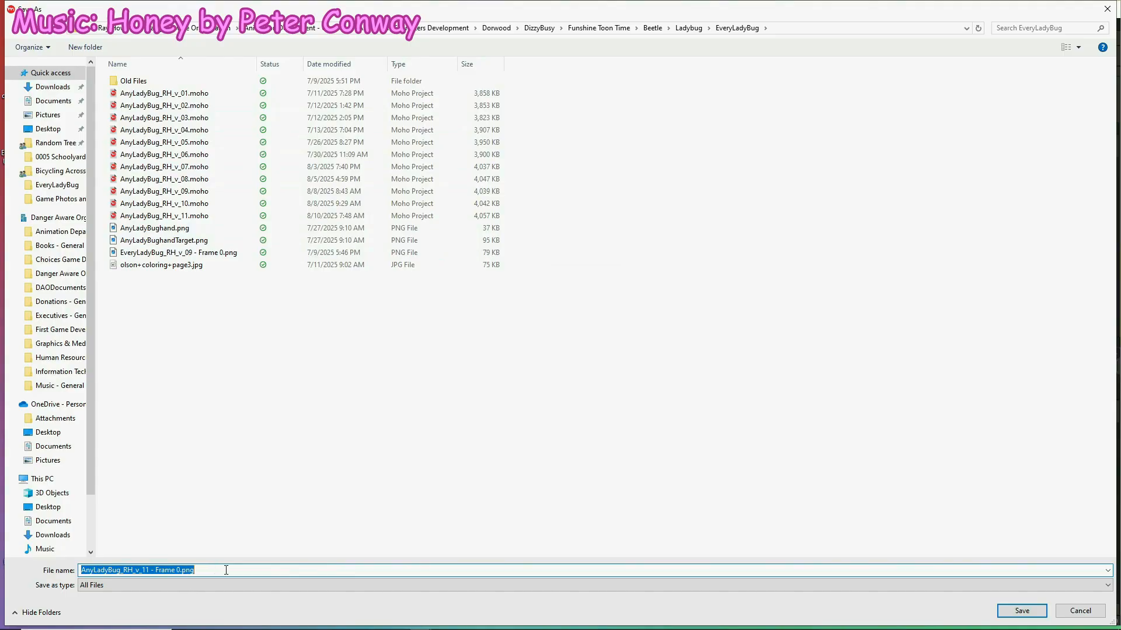
{"action": "type", "text": "FaceForward"}
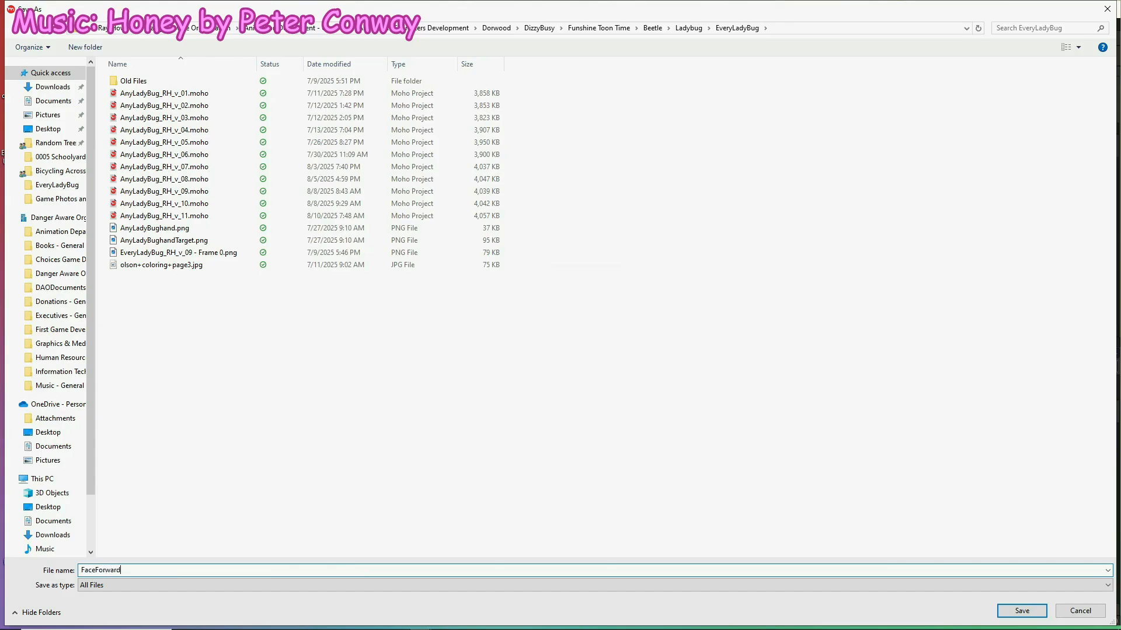
{"action": "key", "text": "Return"}
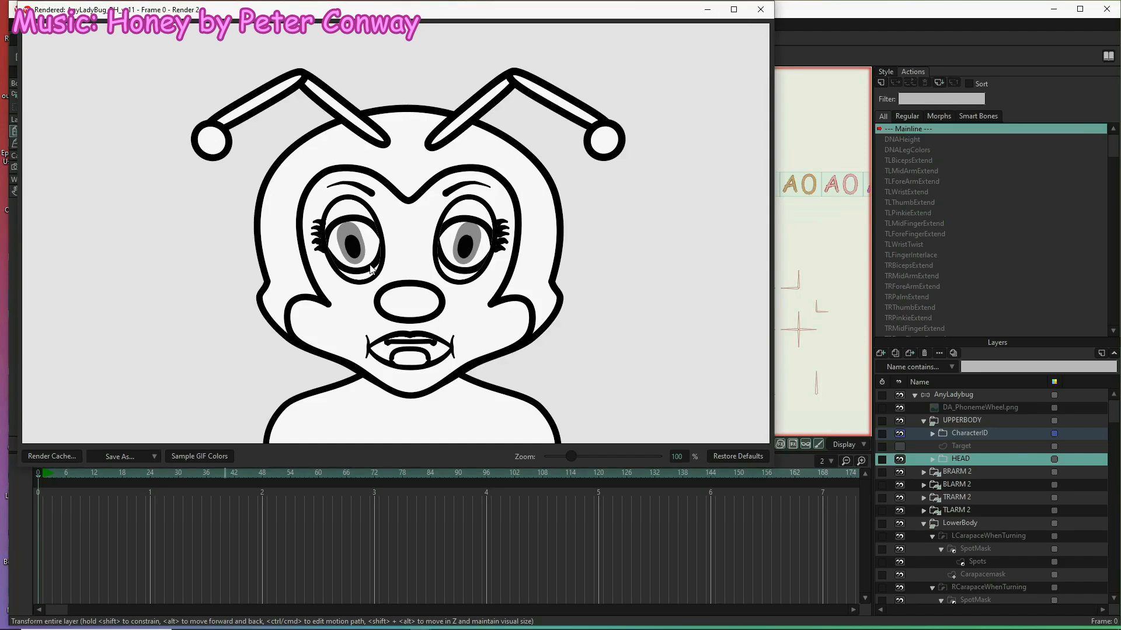
{"action": "left_click", "coordinate": [760, 9]}
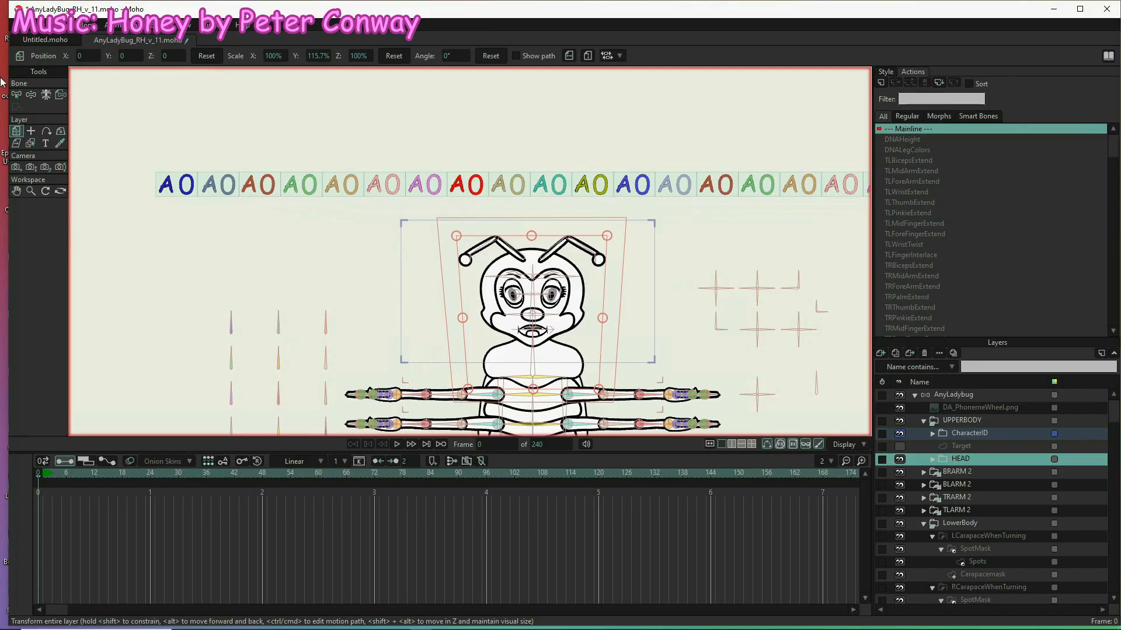
- Set the HEAD group's X rotation to 35° and its Y rotation to 0°
{"action": "left_click", "coordinate": [62, 133]}
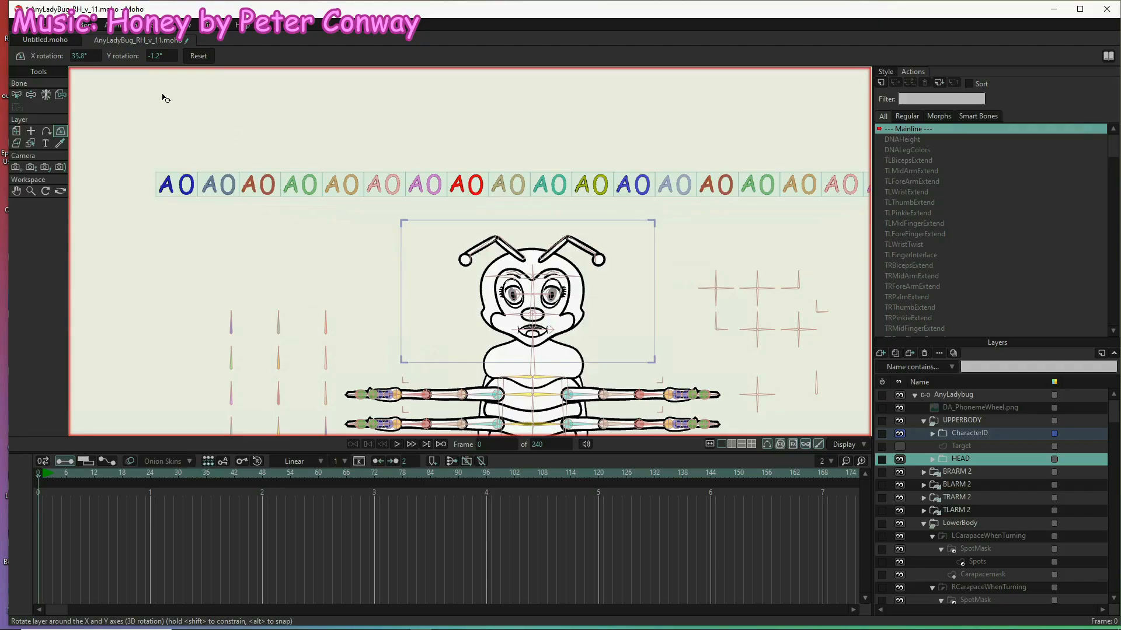
{"action": "left_click", "coordinate": [95, 55]}
{"action": "type", "text": "35"}
{"action": "left_click", "coordinate": [160, 56]}
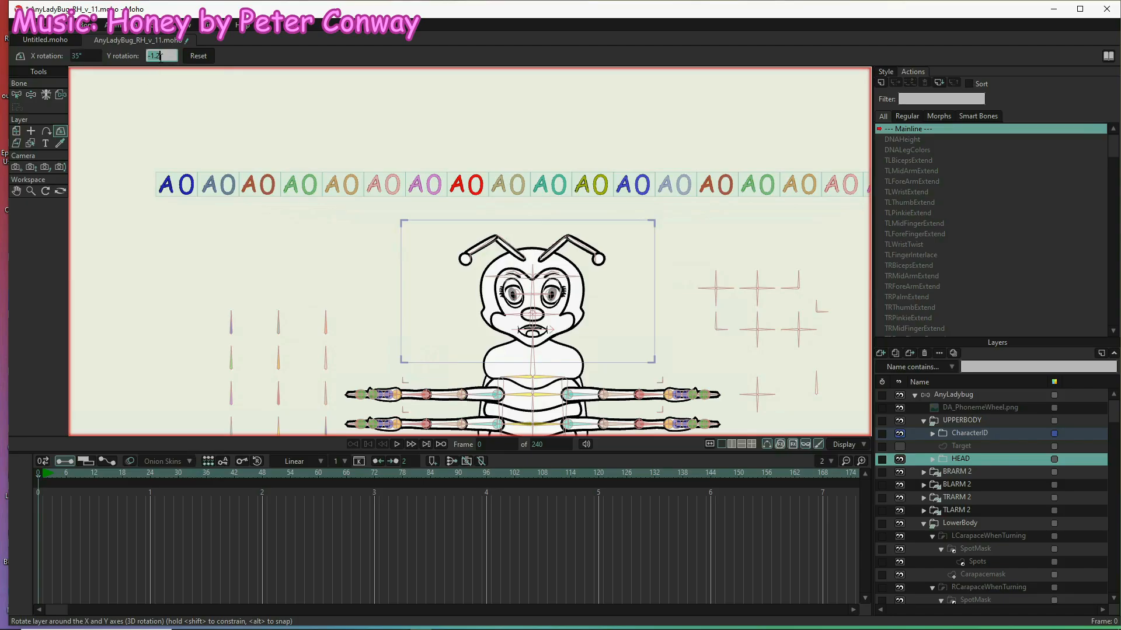
{"action": "type", "text": "0"}
{"action": "key", "text": "Return"}
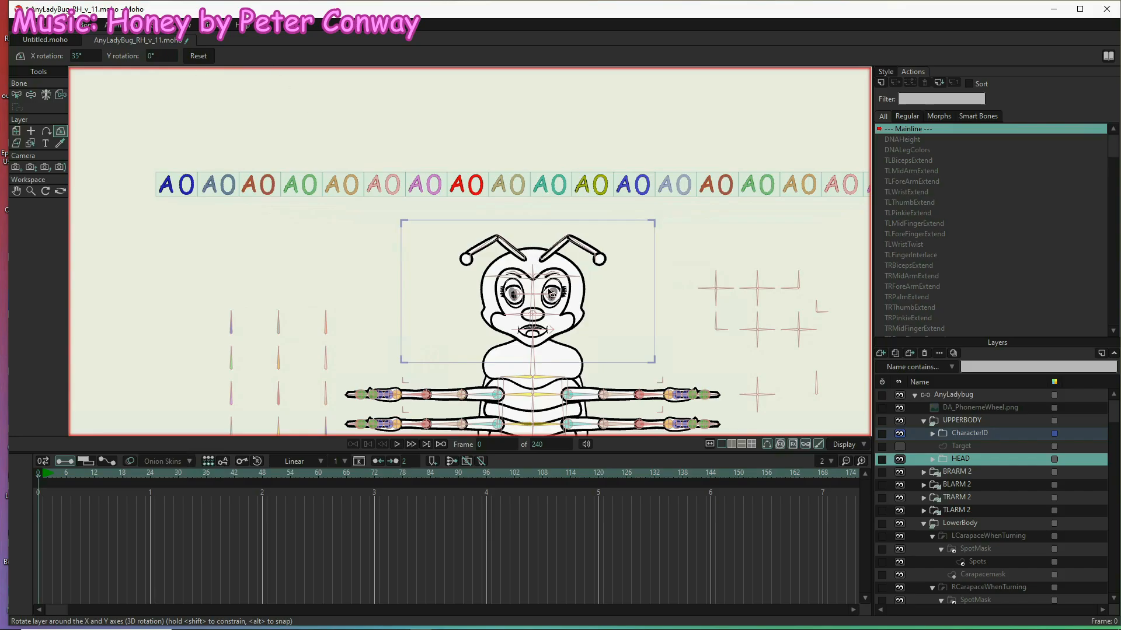
- Set the HEAD group's X rotation to 45°
{"action": "left_click", "coordinate": [98, 53]}
{"action": "type", "text": "45"}
{"action": "key", "text": "Return"}
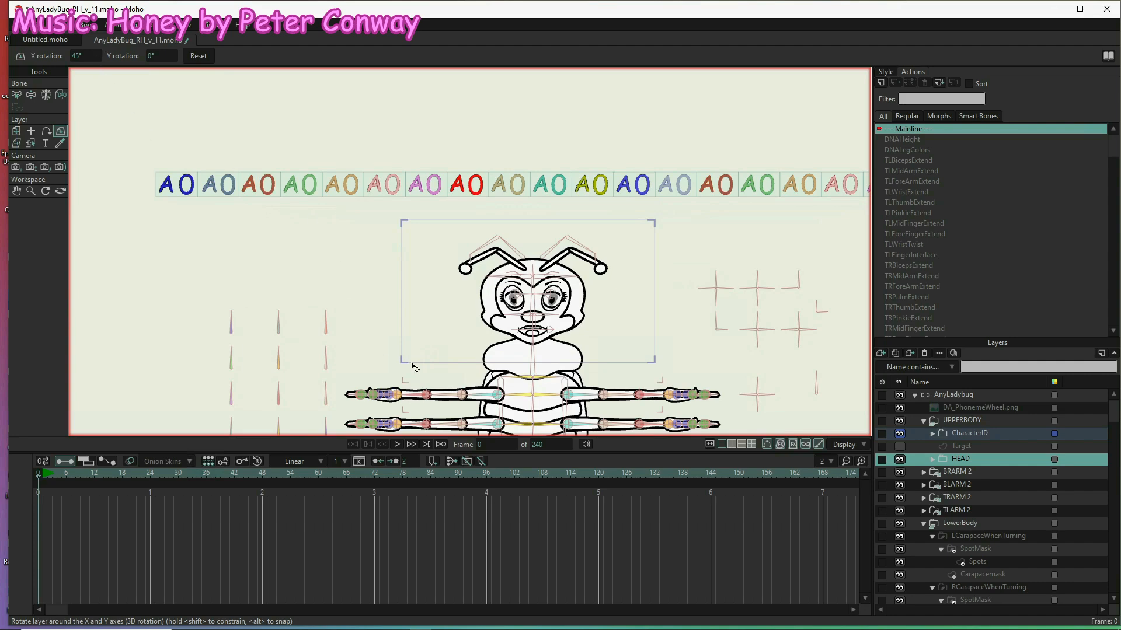
- Scale the HEAD group's height to about 132.1% and save a PNG render of frame 0 over FaceForward.png, closing the render preview
{"action": "left_click", "coordinate": [16, 131]}
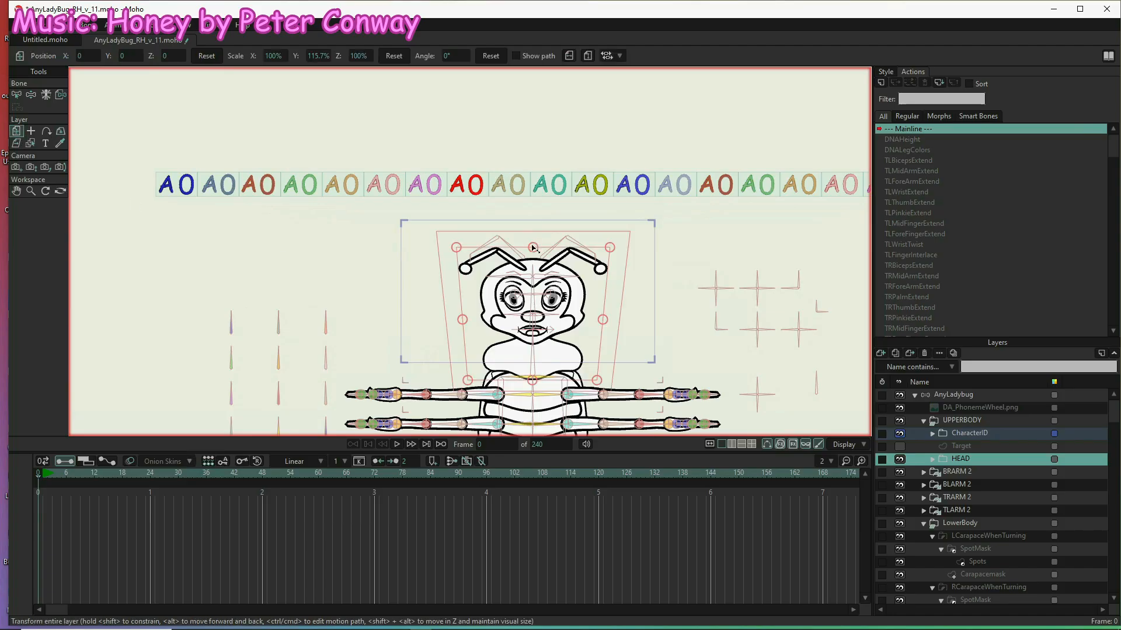
{"action": "left_click_drag", "start_coordinate": [532, 248], "coordinate": [533, 232]}
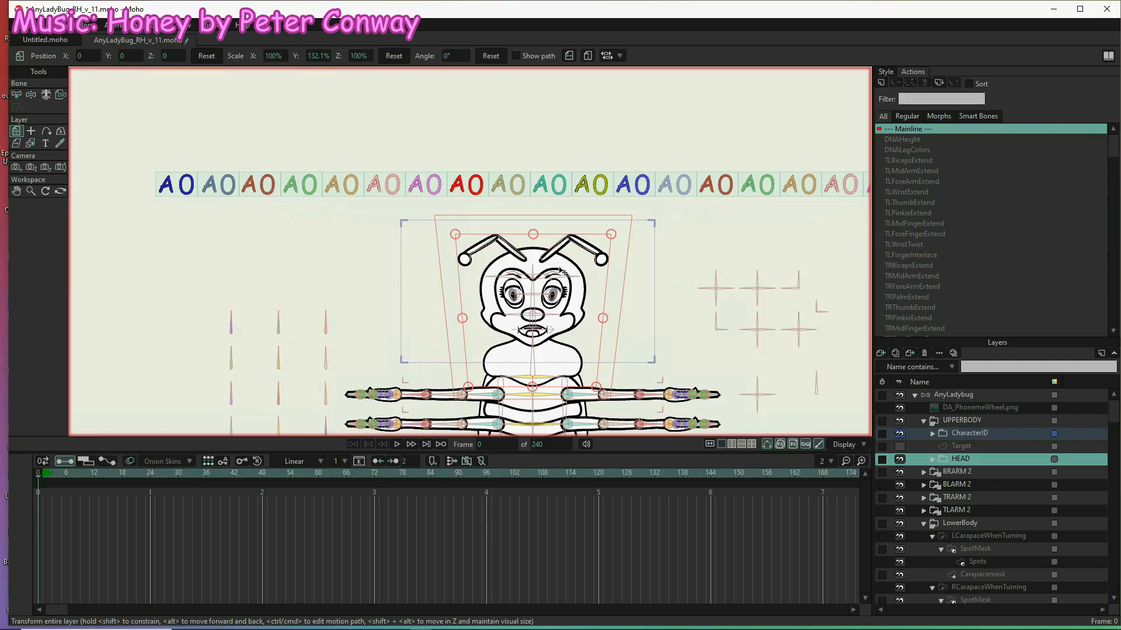
{"action": "key", "text": "ctrl+r"}
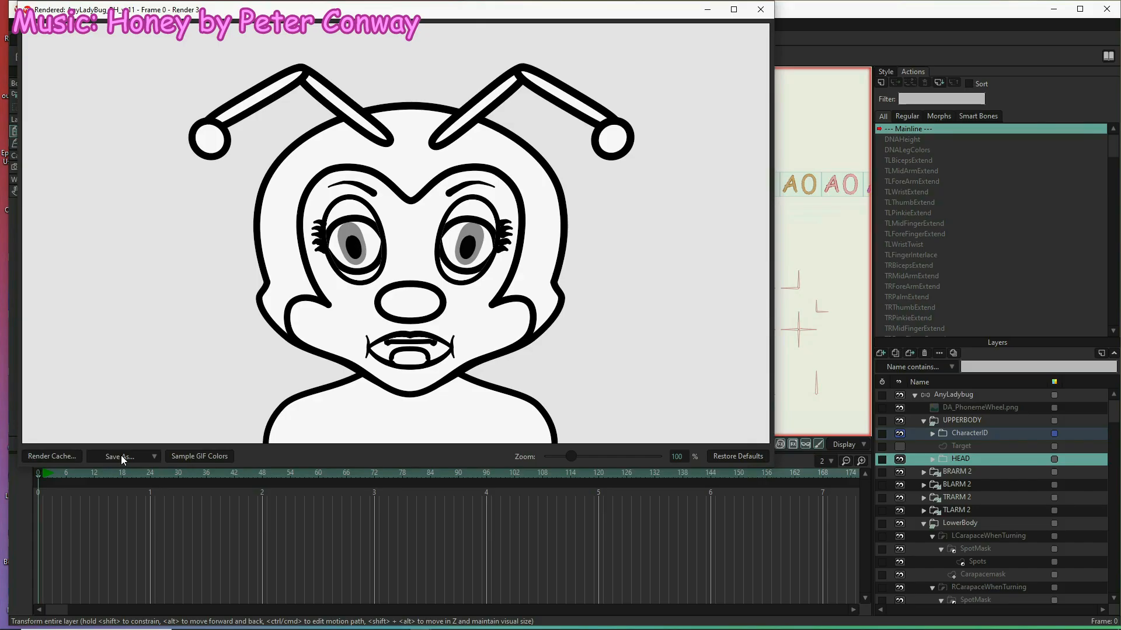
{"action": "left_click", "coordinate": [122, 459]}
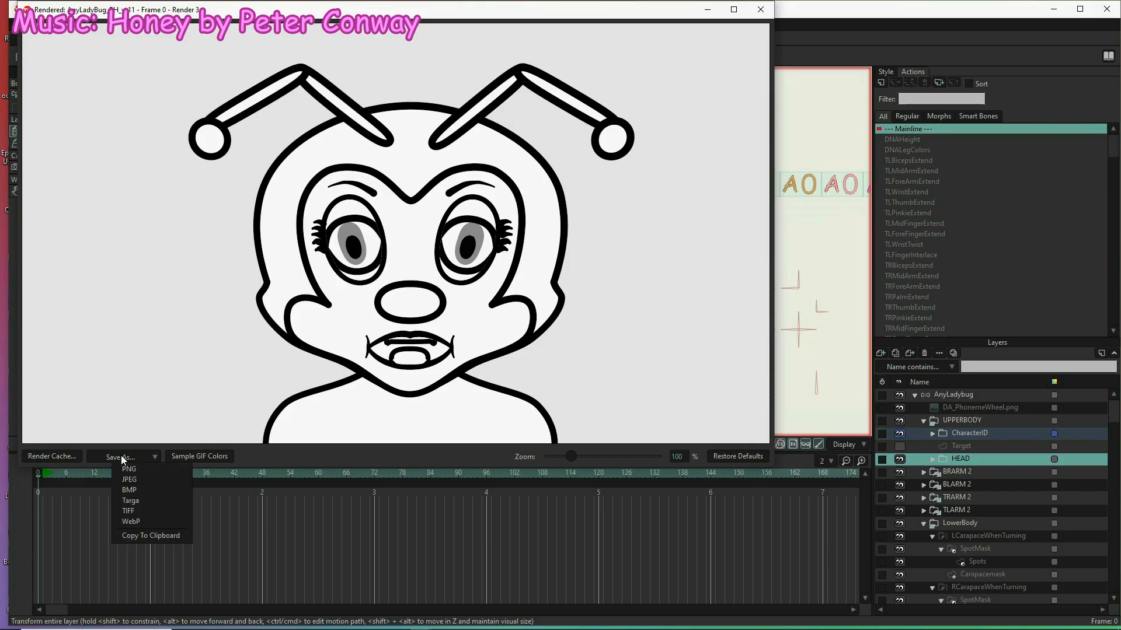
{"action": "left_click", "coordinate": [138, 469]}
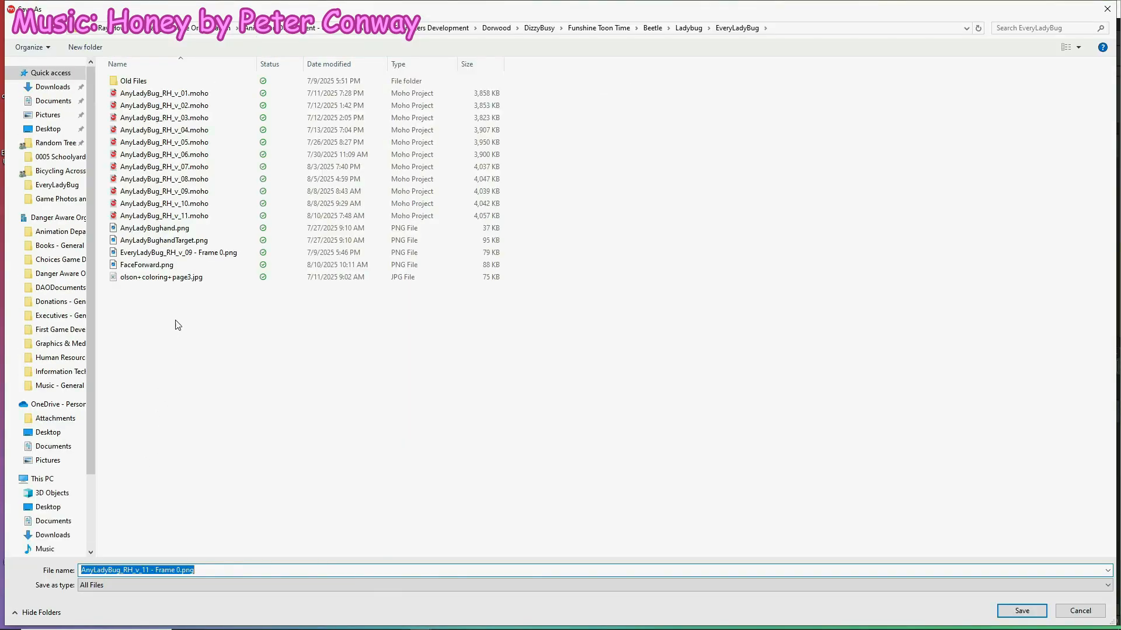
{"action": "double_click", "coordinate": [147, 265]}
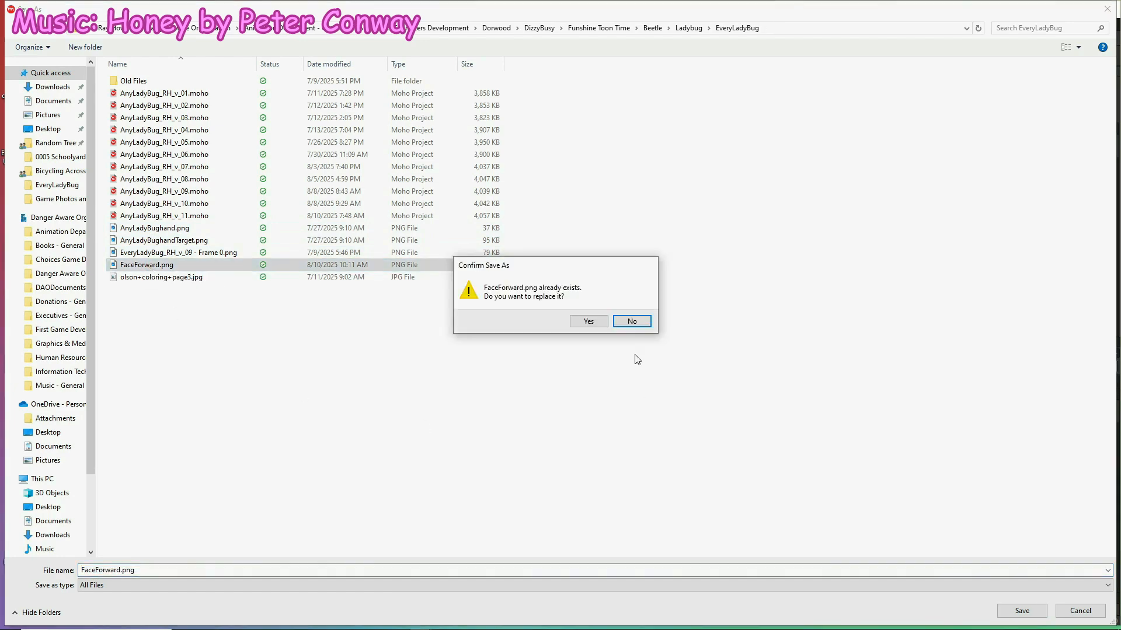
{"action": "left_click", "coordinate": [591, 321]}
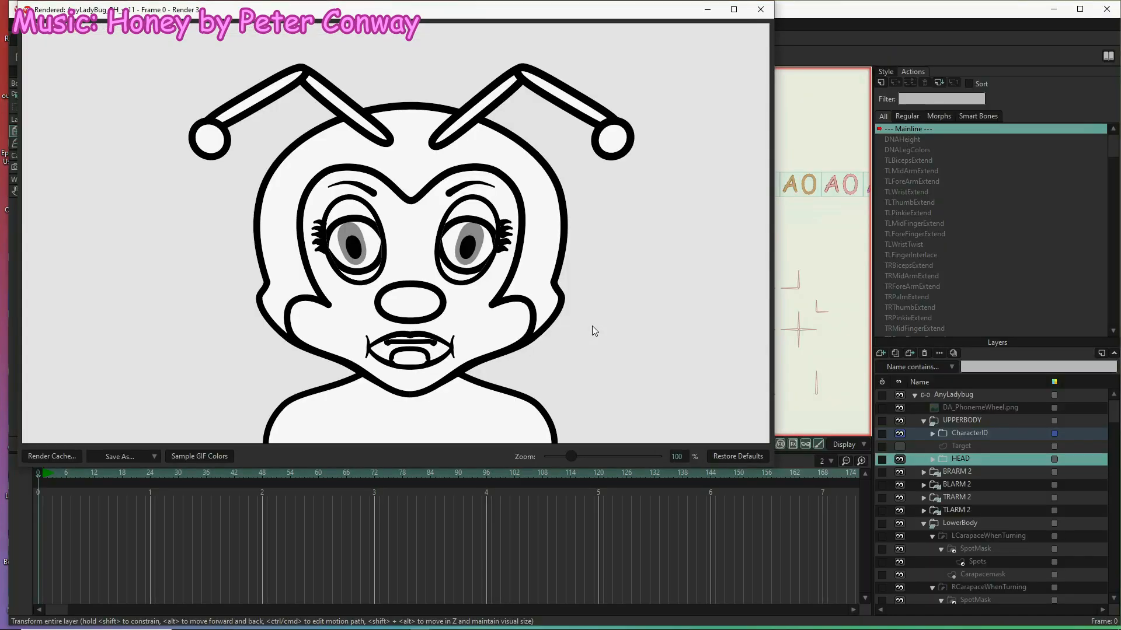
{"action": "left_click", "coordinate": [759, 10]}
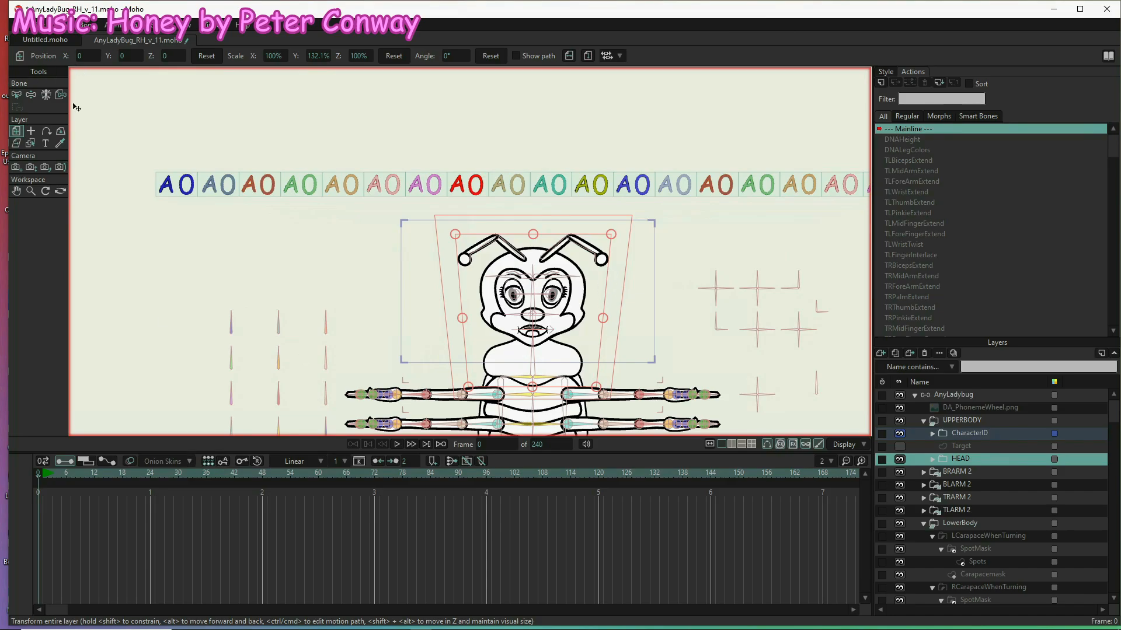
- Set the HEAD group's X rotation to -45° and scale its height to about 150.6%
{"action": "left_click", "coordinate": [60, 131]}
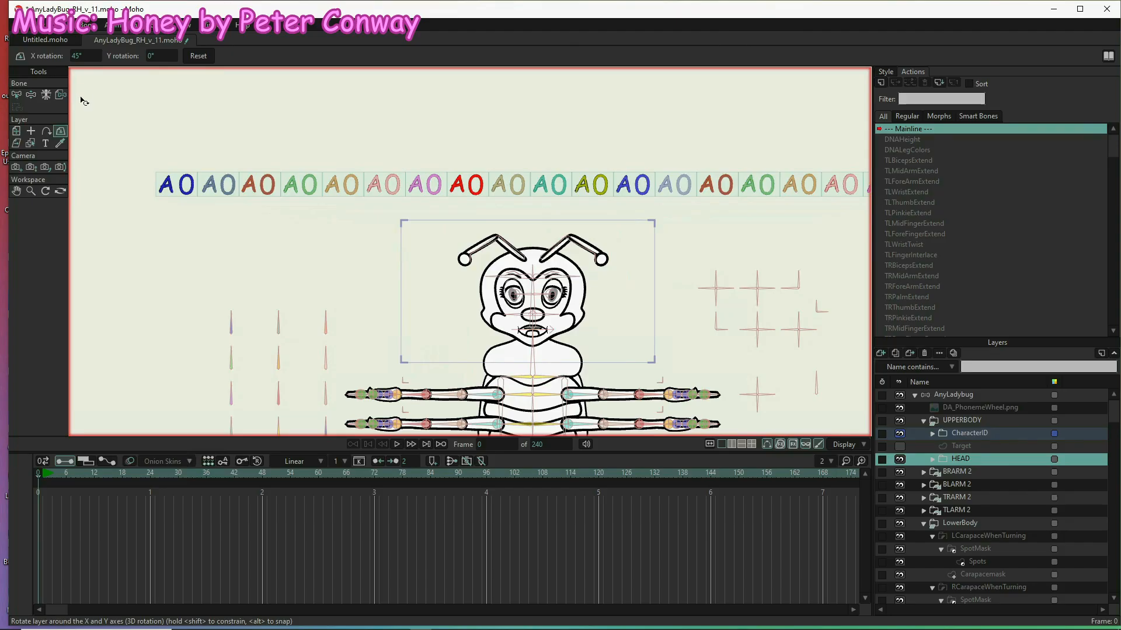
{"action": "left_click", "coordinate": [80, 54]}
{"action": "type", "text": "-"}
{"action": "key", "text": "Return"}
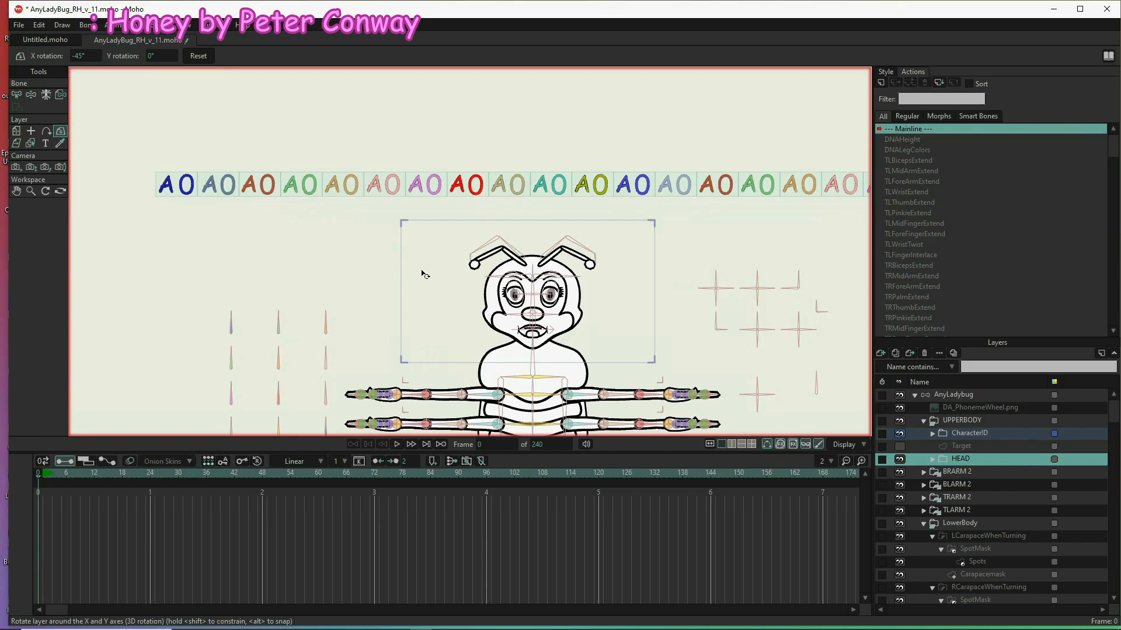
{"action": "left_click", "coordinate": [15, 132]}
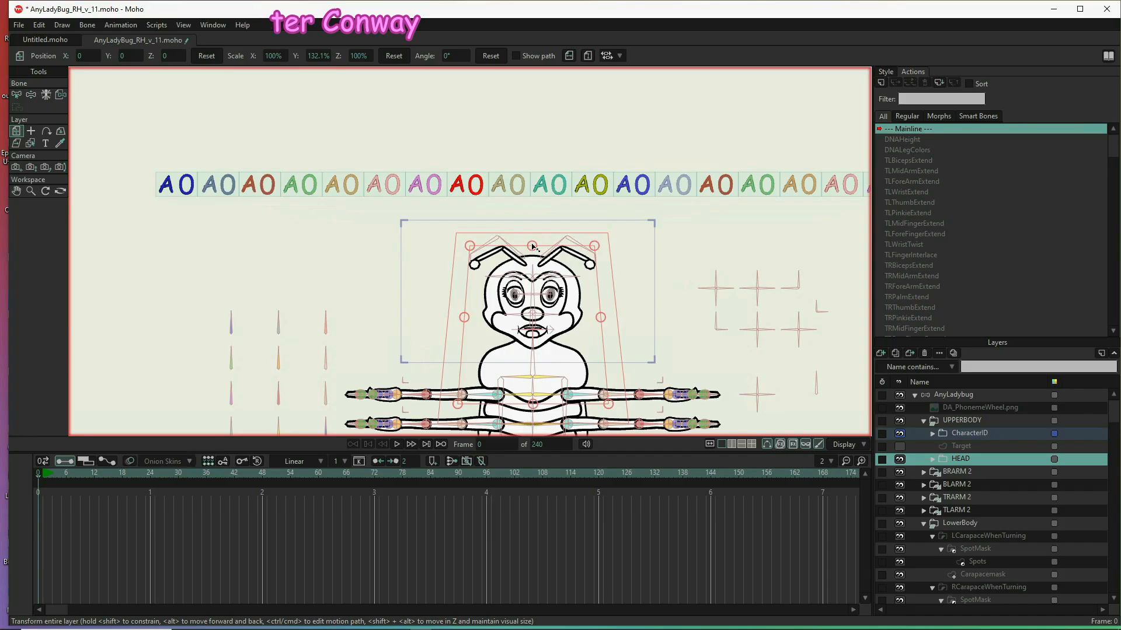
{"action": "left_click_drag", "start_coordinate": [531, 244], "coordinate": [532, 234]}
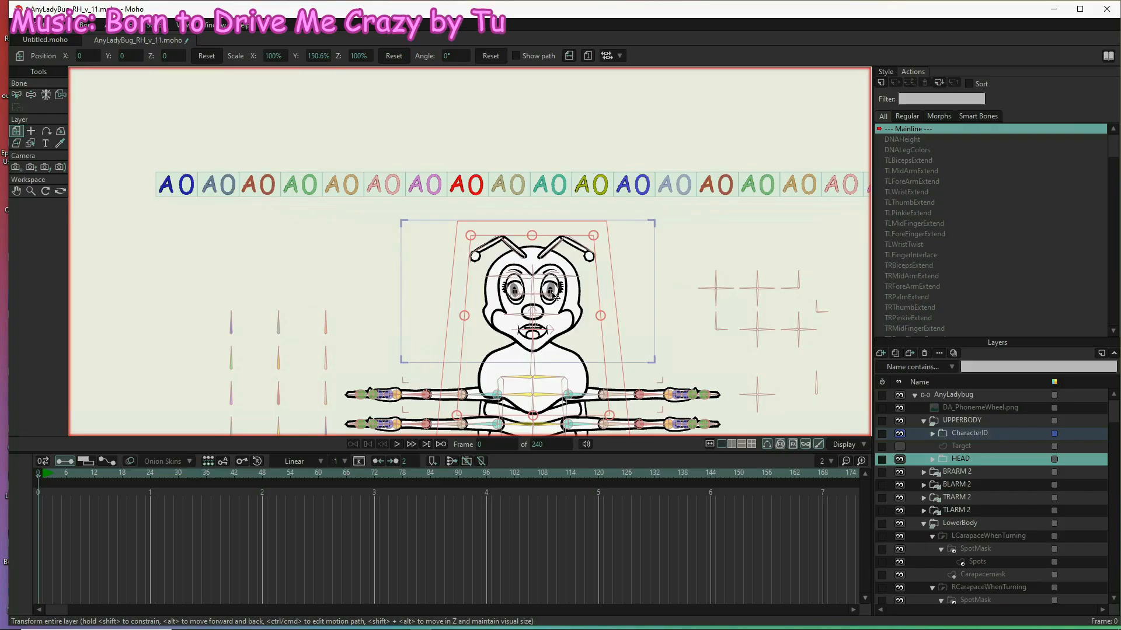
- Render frame 0 and save the image as a PNG named FaceBack, closing the render preview
{"action": "key", "text": "ctrl+r"}
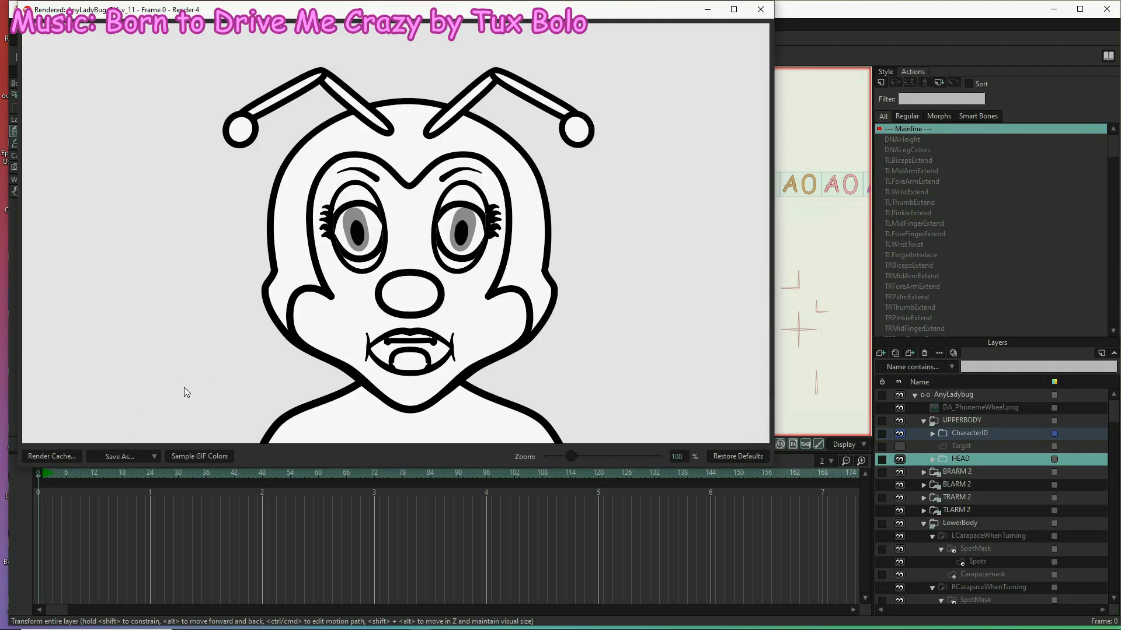
{"action": "left_click", "coordinate": [129, 456]}
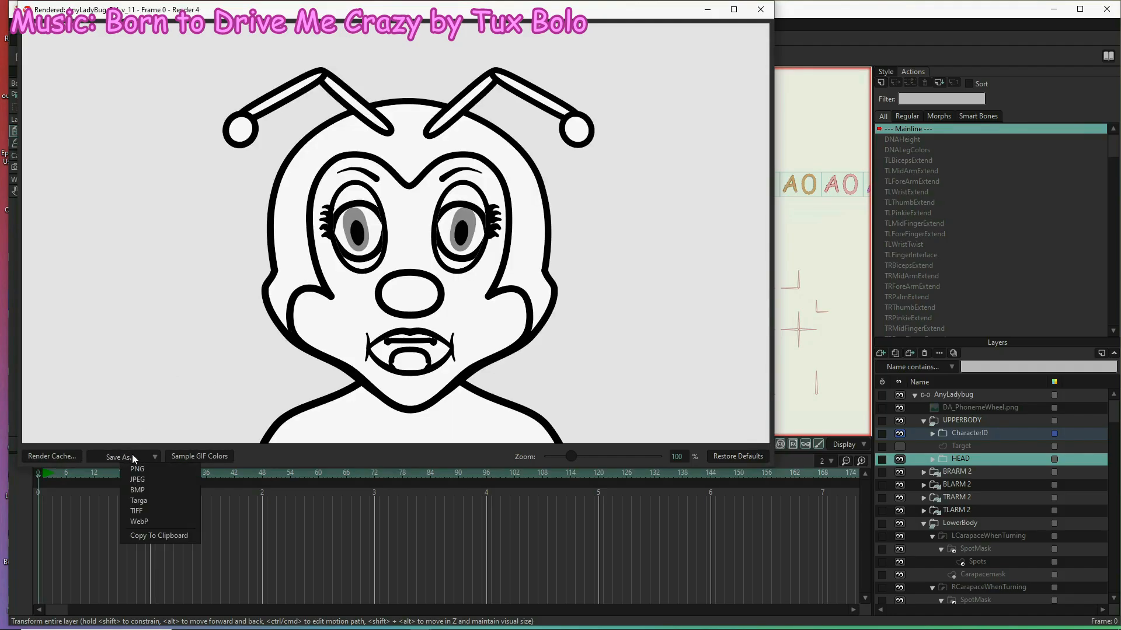
{"action": "left_click", "coordinate": [144, 468]}
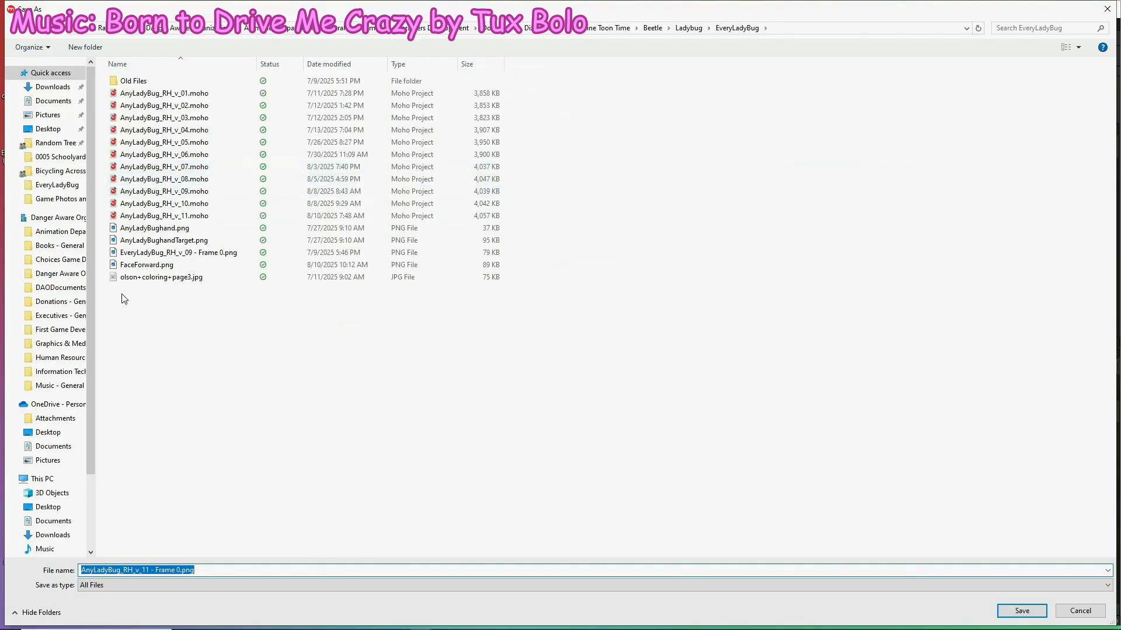
{"action": "left_click", "coordinate": [143, 265]}
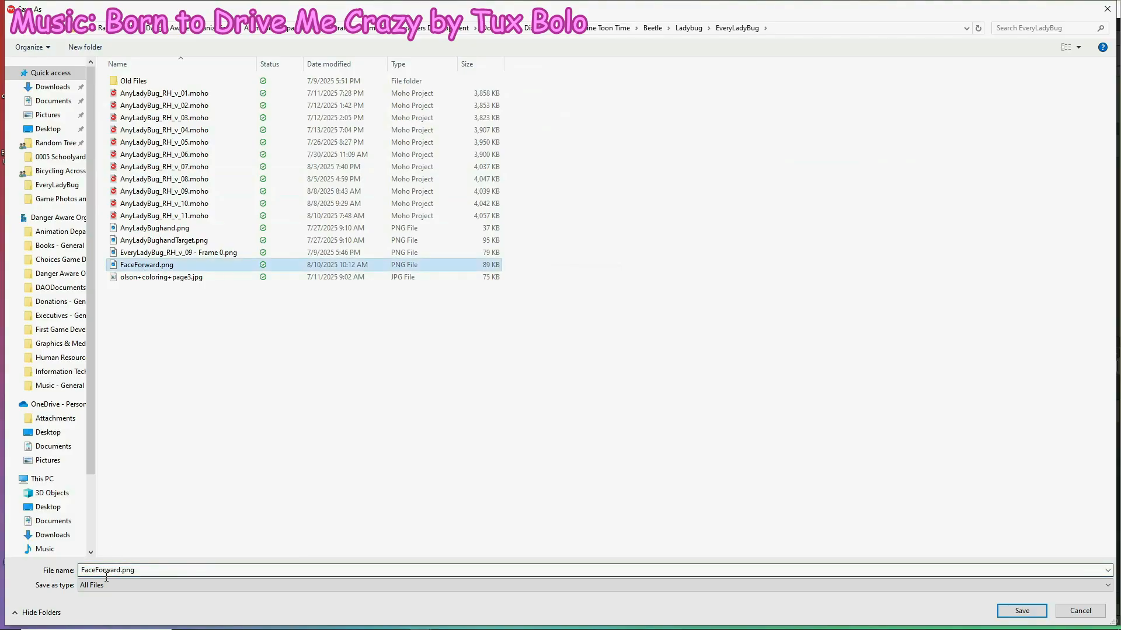
{"action": "left_click", "coordinate": [98, 570]}
{"action": "left_click", "coordinate": [98, 571]}
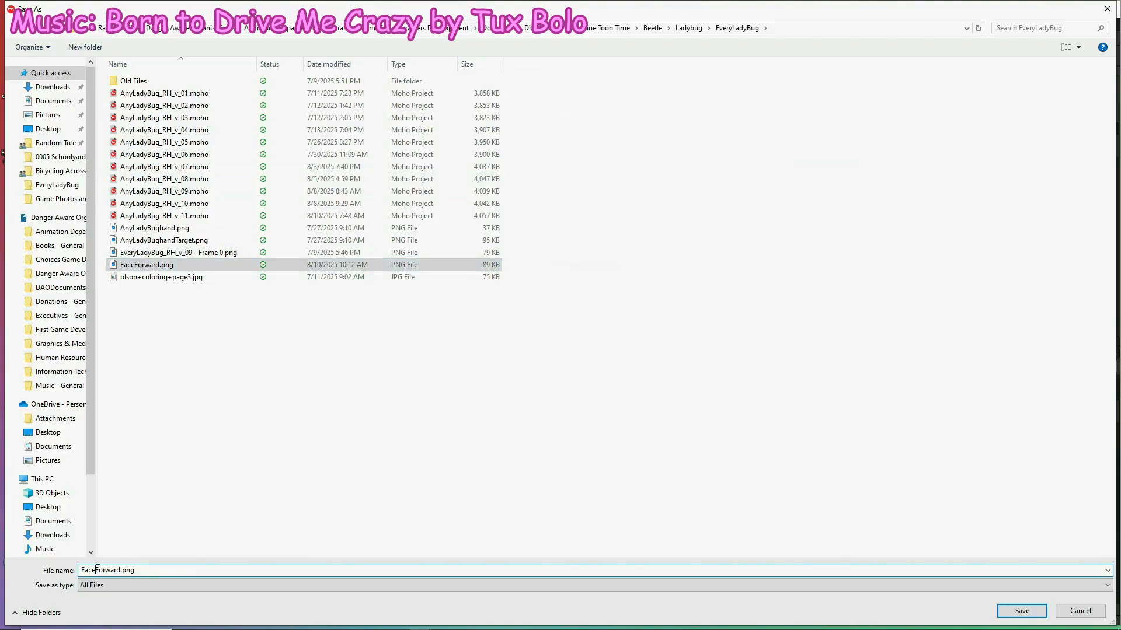
{"action": "left_click_drag", "start_coordinate": [97, 570], "coordinate": [121, 572]}
{"action": "mouse_move", "coordinate": [111, 626]}
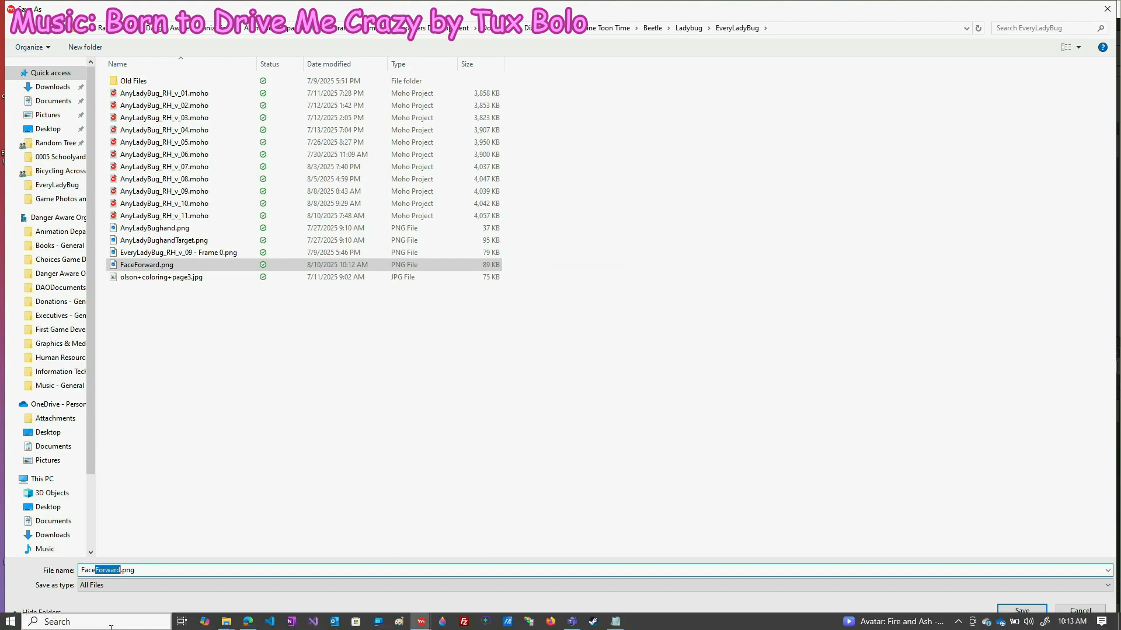
{"action": "type", "text": "Back"}
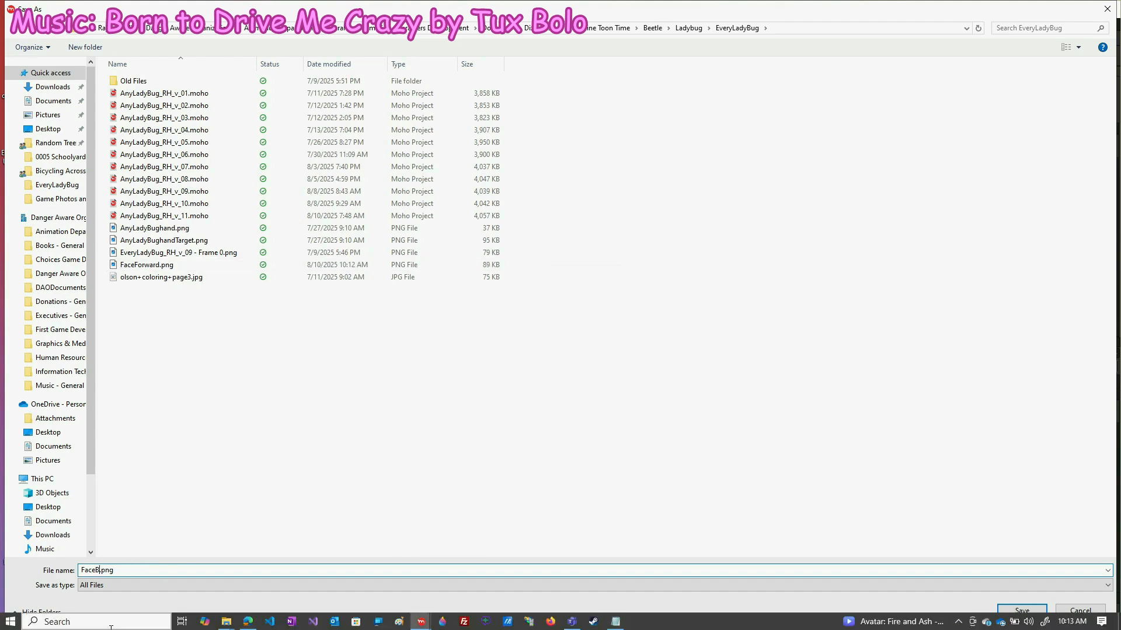
{"action": "key", "text": "Return"}
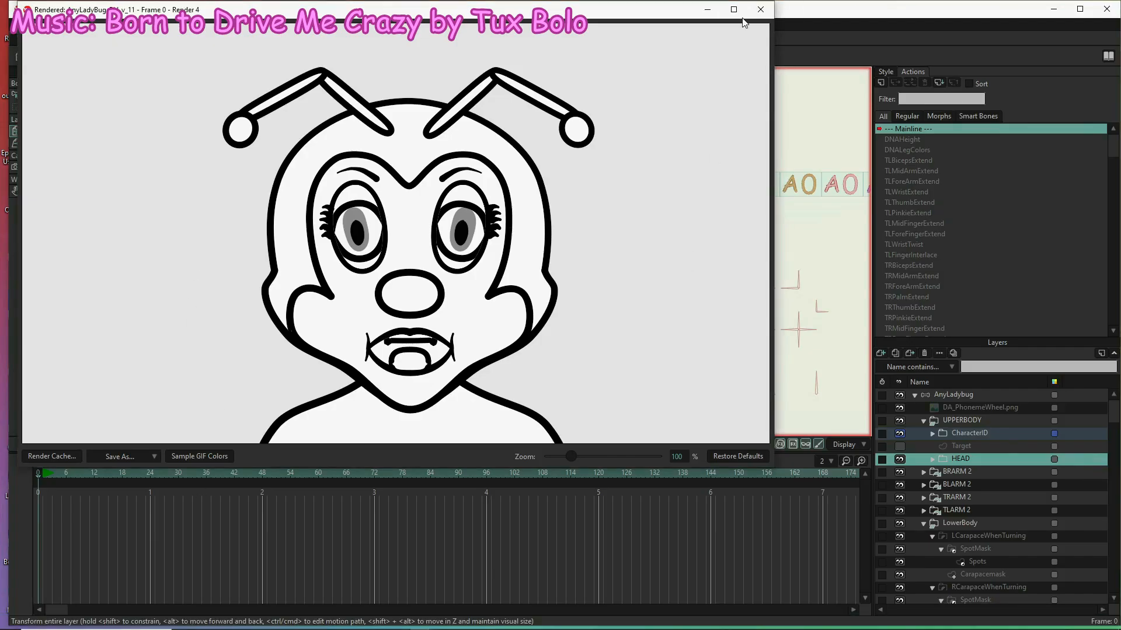
{"action": "left_click", "coordinate": [760, 10]}
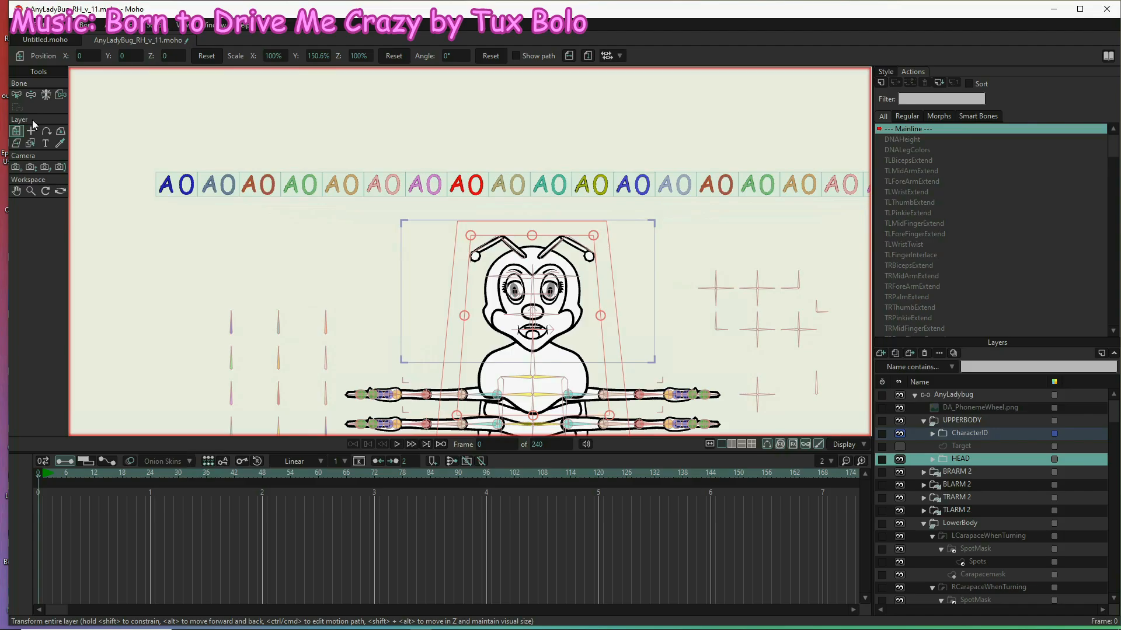
- Reset the HEAD group's 3D rotation and its scale to their defaults
{"action": "left_click", "coordinate": [60, 131]}
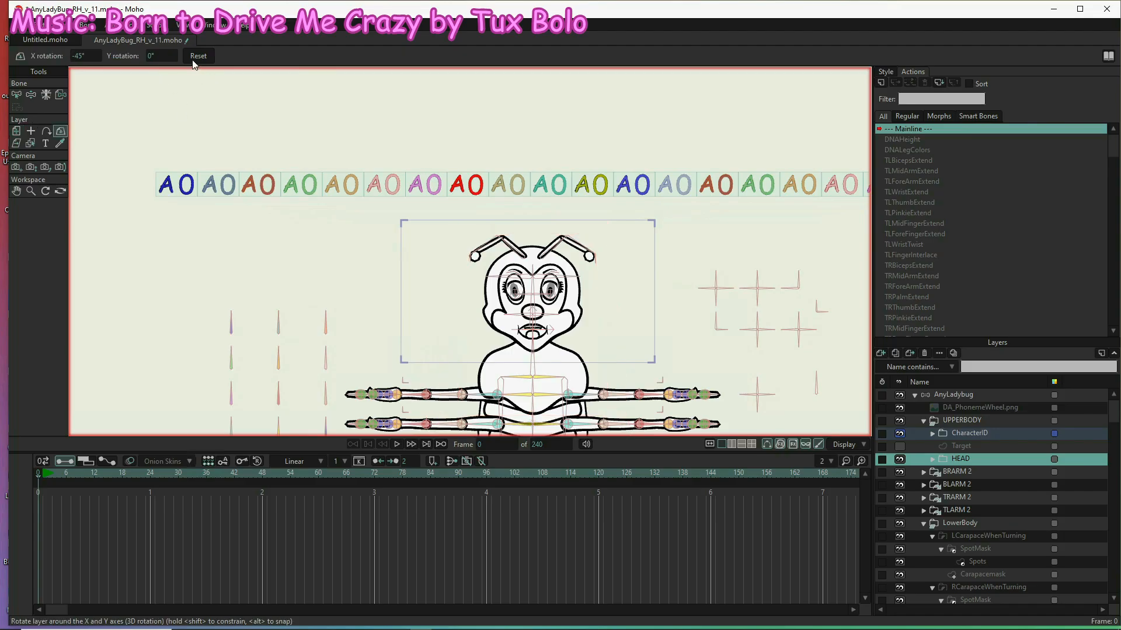
{"action": "left_click", "coordinate": [192, 56]}
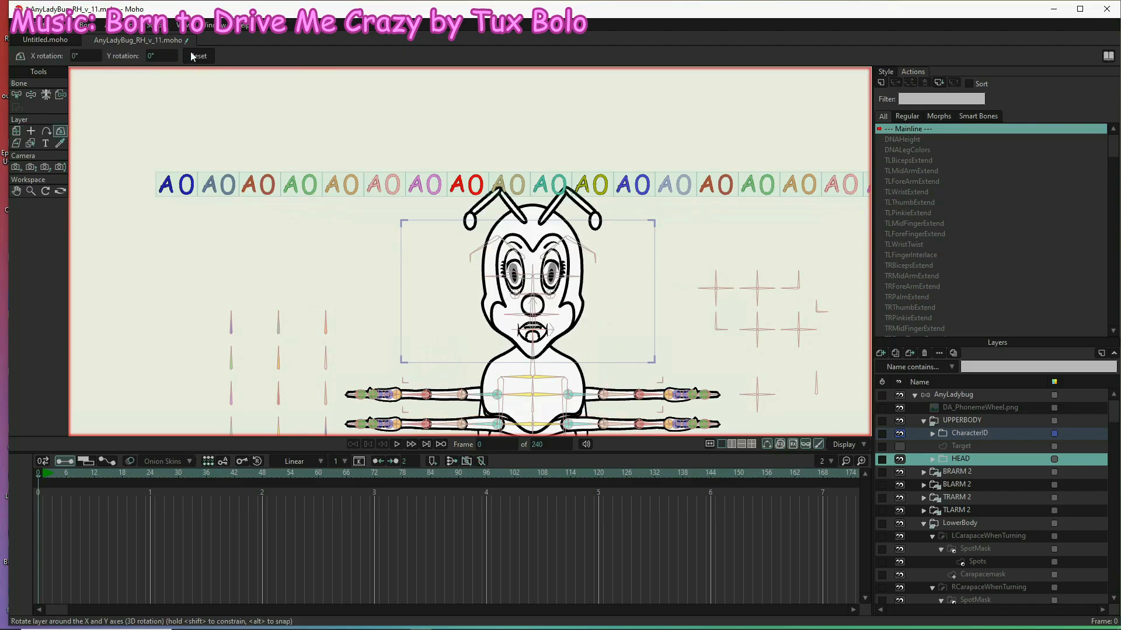
{"action": "left_click", "coordinate": [16, 132]}
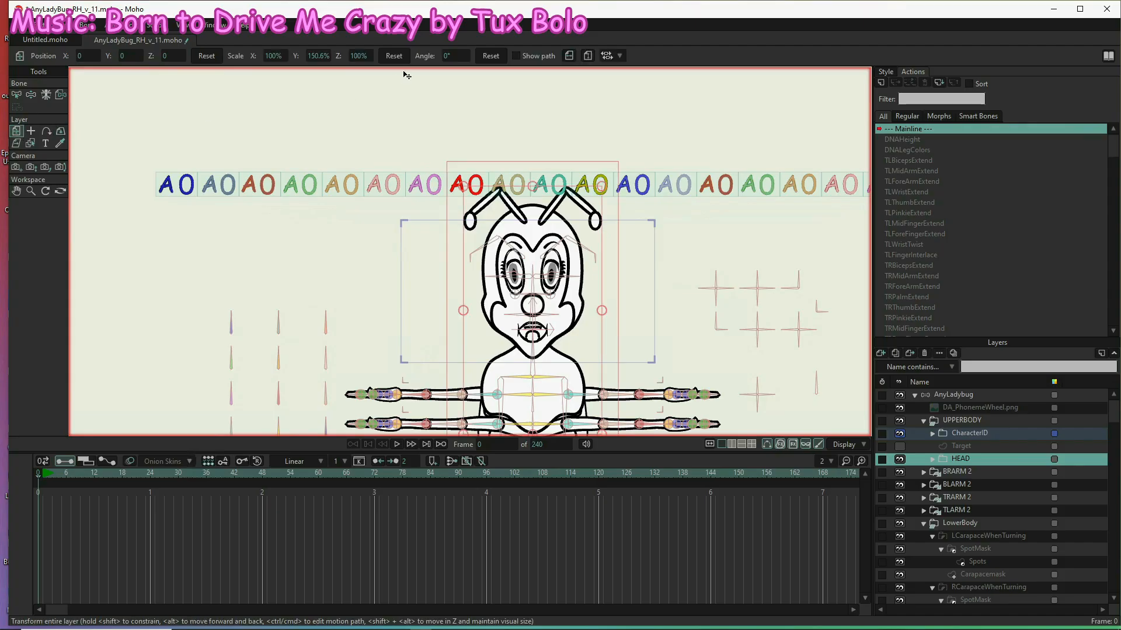
{"action": "left_click", "coordinate": [394, 56]}
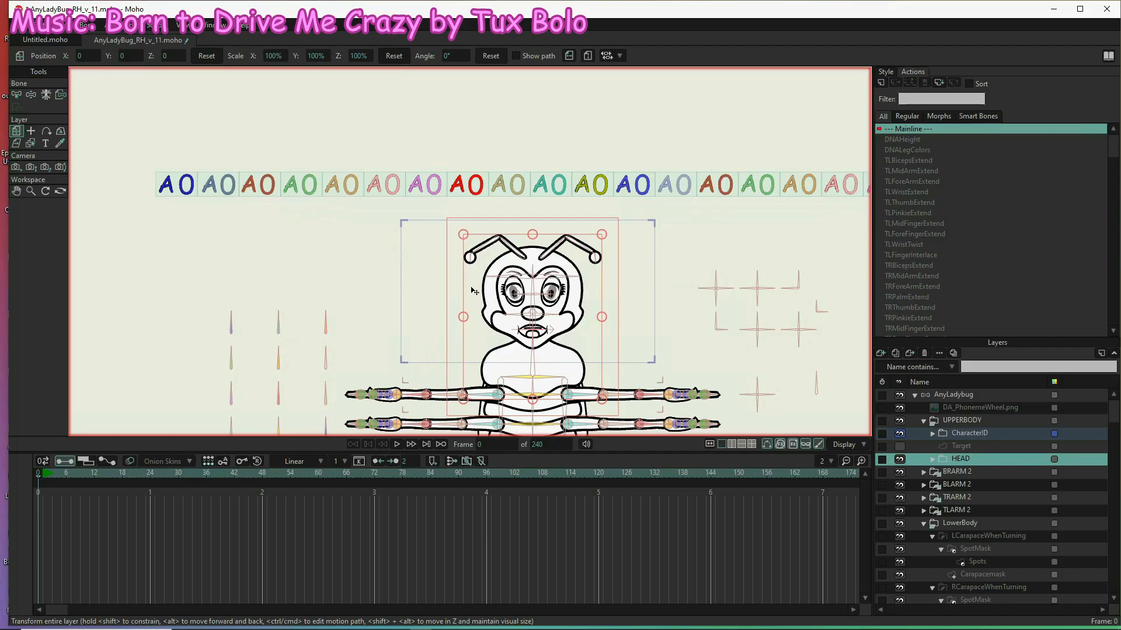
- Rotate the HEAD group sideways in 3D, setting its X rotation to 0° and its Y rotation to 45°
{"action": "left_click", "coordinate": [62, 133]}
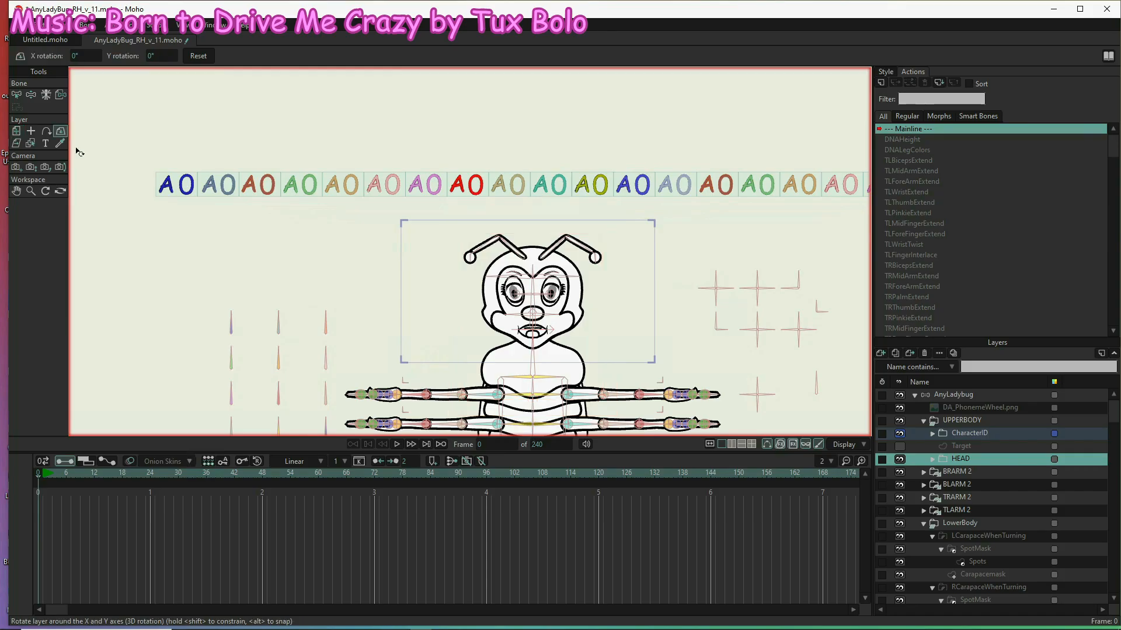
{"action": "left_click_drag", "start_coordinate": [500, 333], "coordinate": [620, 323]}
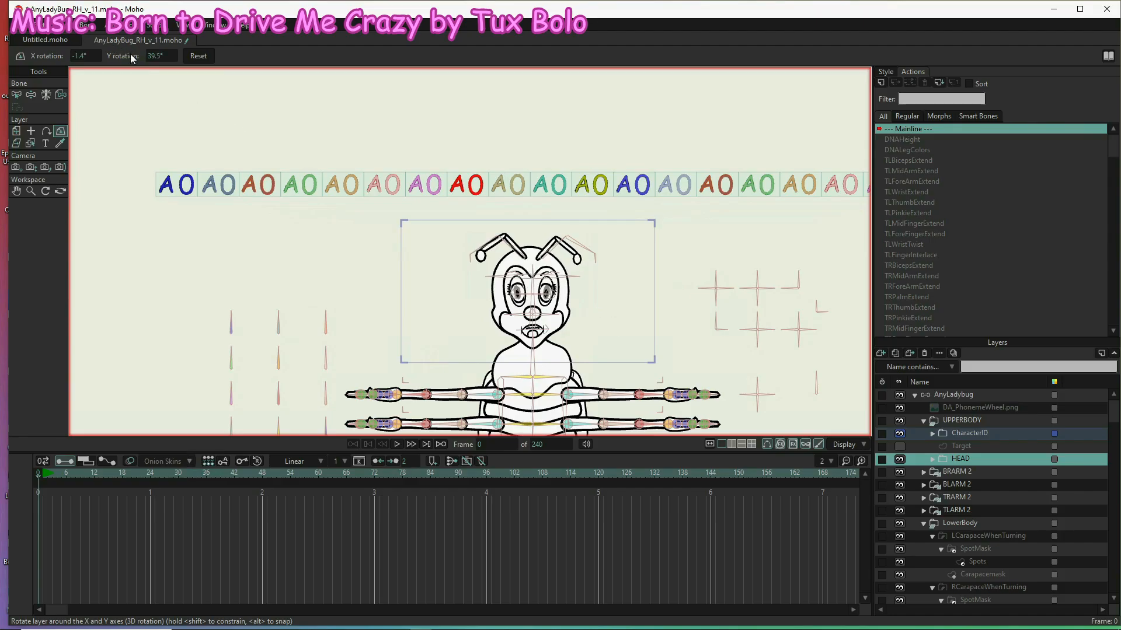
{"action": "left_click", "coordinate": [83, 56]}
{"action": "type", "text": "0"}
{"action": "key", "text": "Return"}
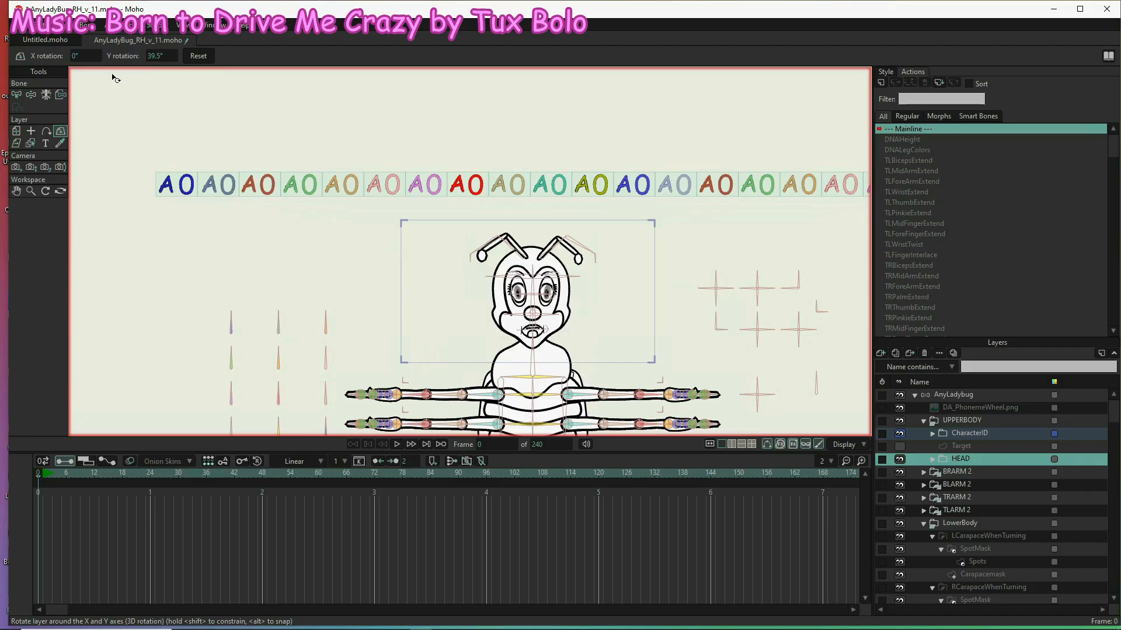
{"action": "left_click", "coordinate": [166, 56]}
{"action": "type", "text": "45"}
{"action": "key", "text": "Return"}
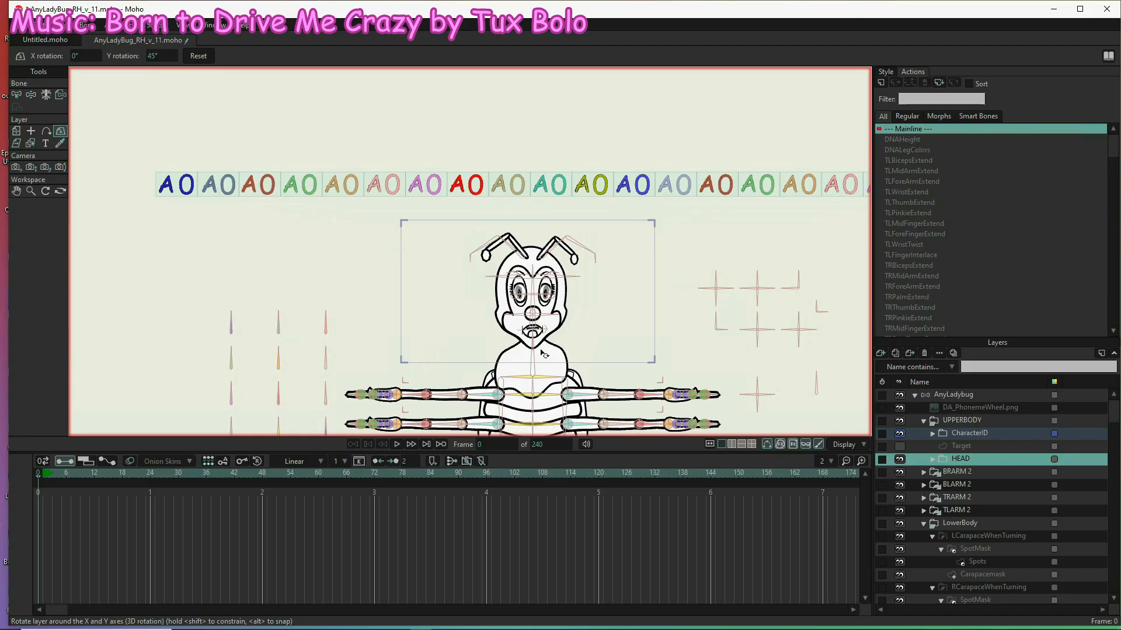
{"action": "left_click_drag", "start_coordinate": [542, 353], "coordinate": [548, 351]}
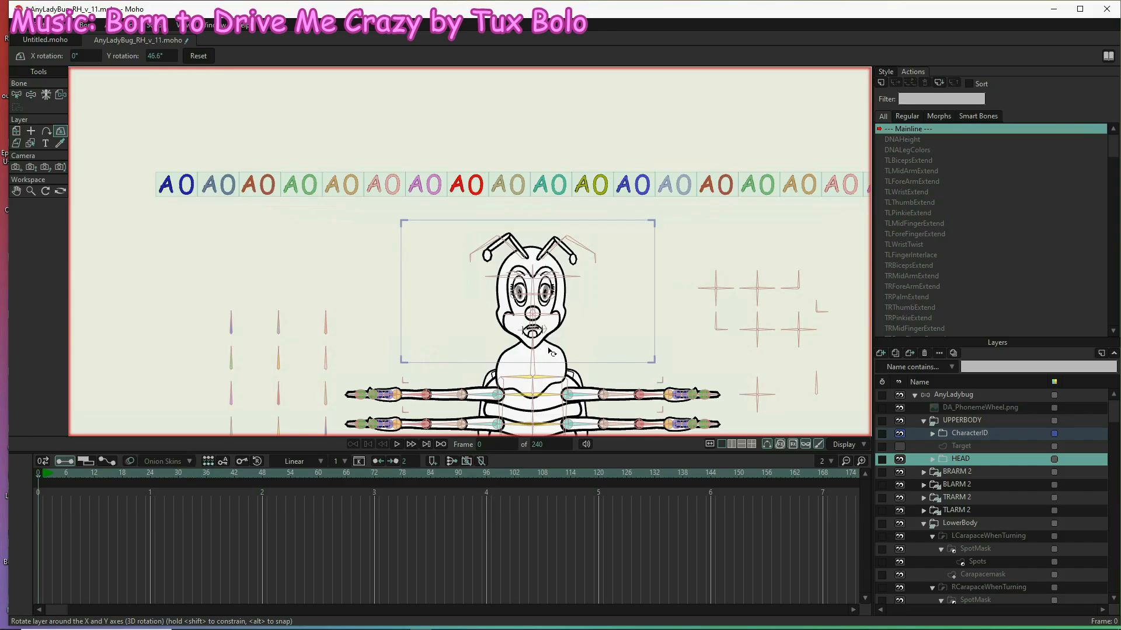
{"action": "left_click", "coordinate": [164, 56]}
{"action": "type", "text": "45"}
{"action": "key", "text": "Return"}
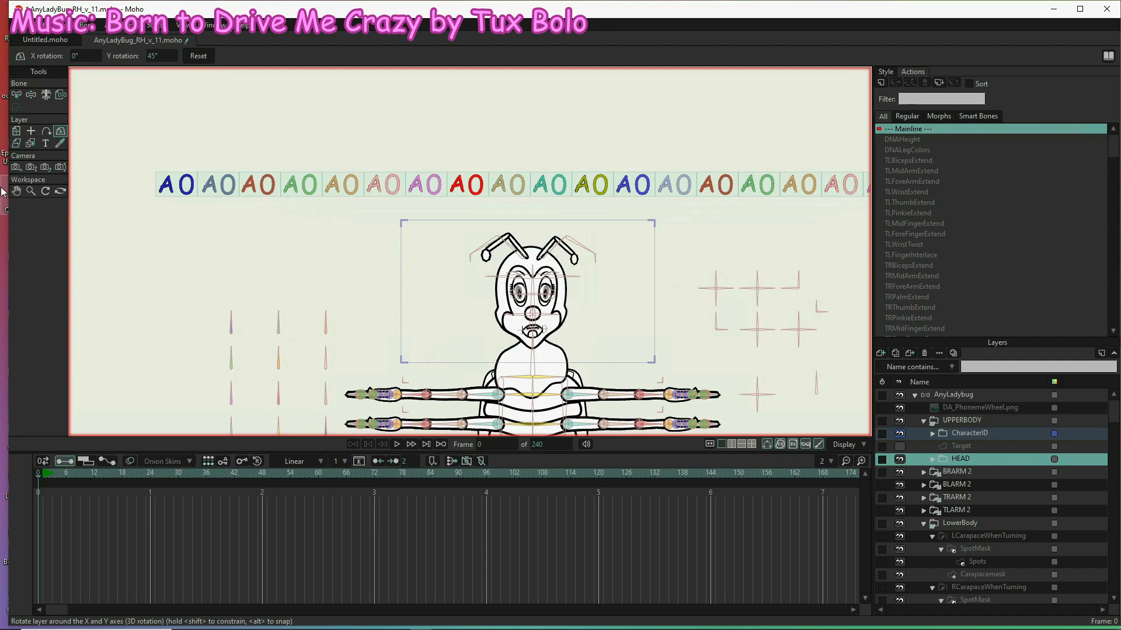
- Move the HEAD group sideways to about X 0.0549 and Y 0.0082 to offset it from the body's centre line
{"action": "left_click", "coordinate": [17, 131]}
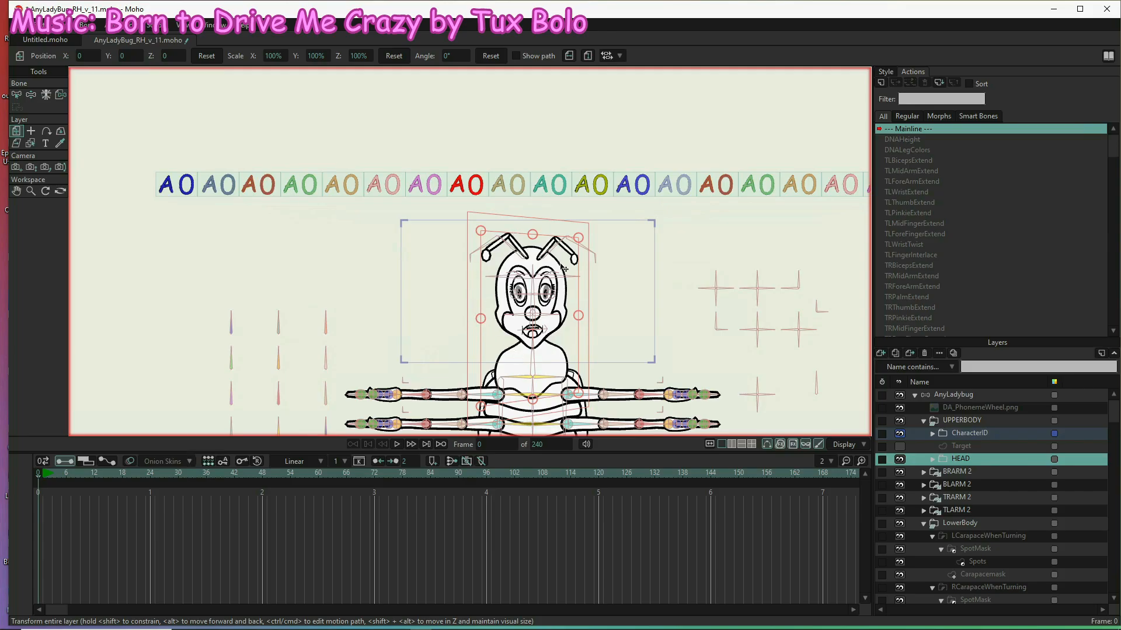
{"action": "left_click_drag", "start_coordinate": [558, 345], "coordinate": [573, 349]}
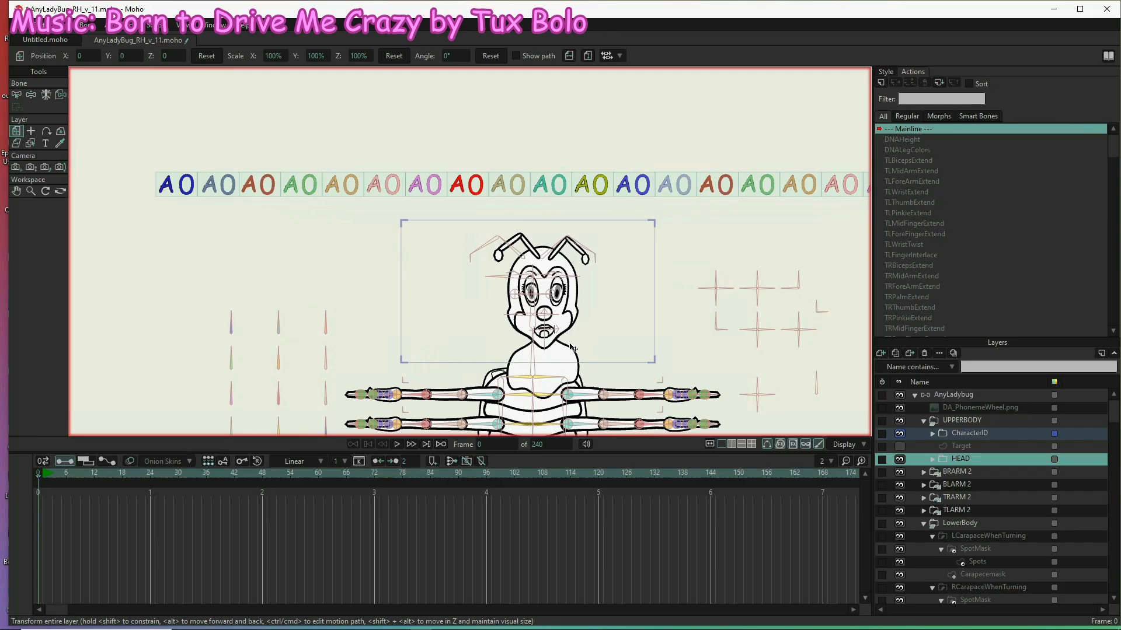
{"action": "left_click_drag", "start_coordinate": [573, 349], "coordinate": [569, 351]}
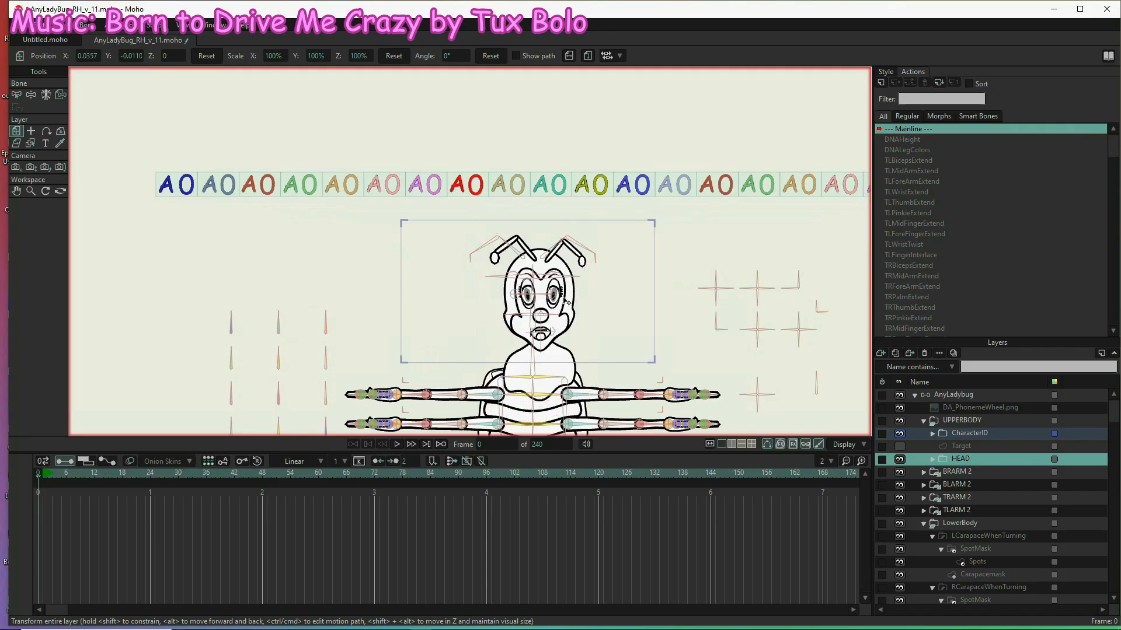
{"action": "left_click_drag", "start_coordinate": [564, 298], "coordinate": [569, 294]}
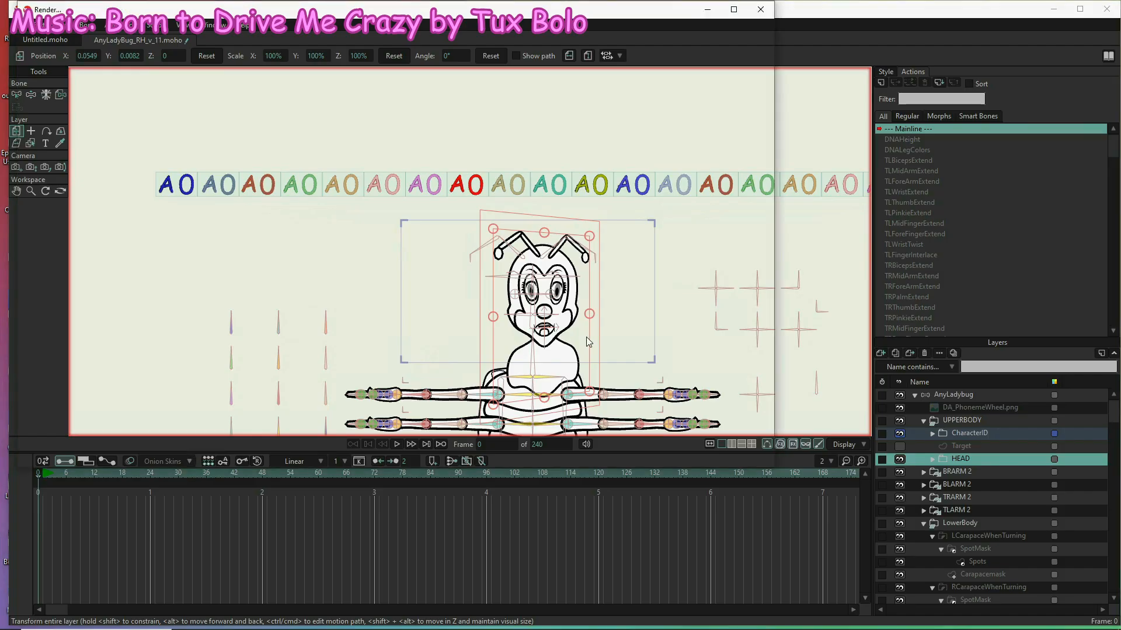
- Render frame 0 and save the image as a PNG named FaceTurn, closing the render preview
{"action": "key", "text": "ctrl+r"}
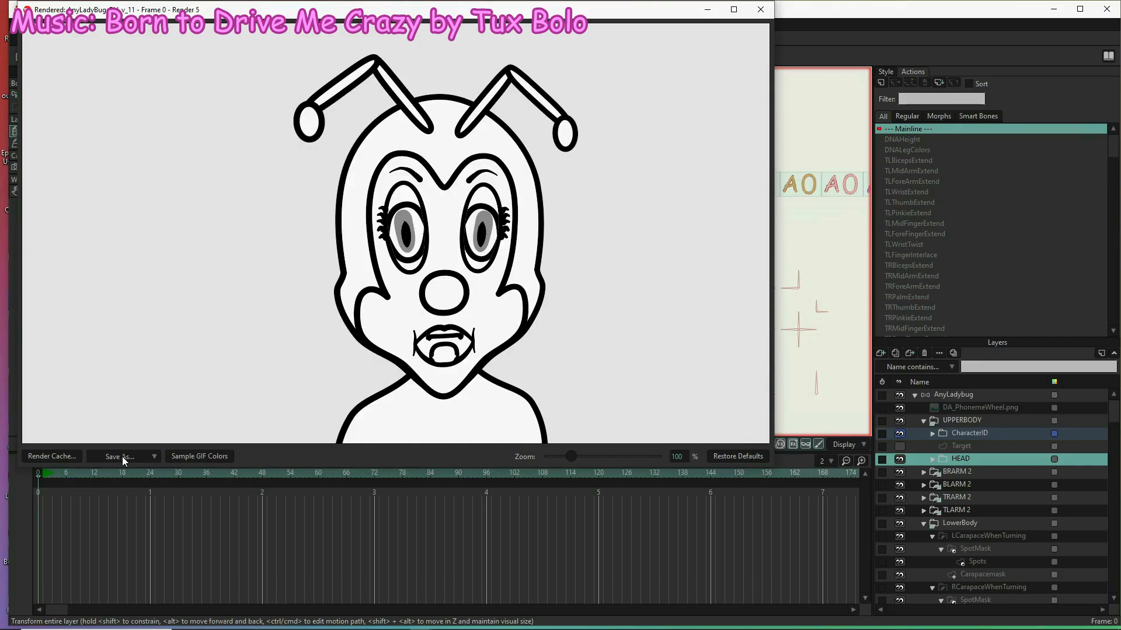
{"action": "left_click", "coordinate": [122, 456]}
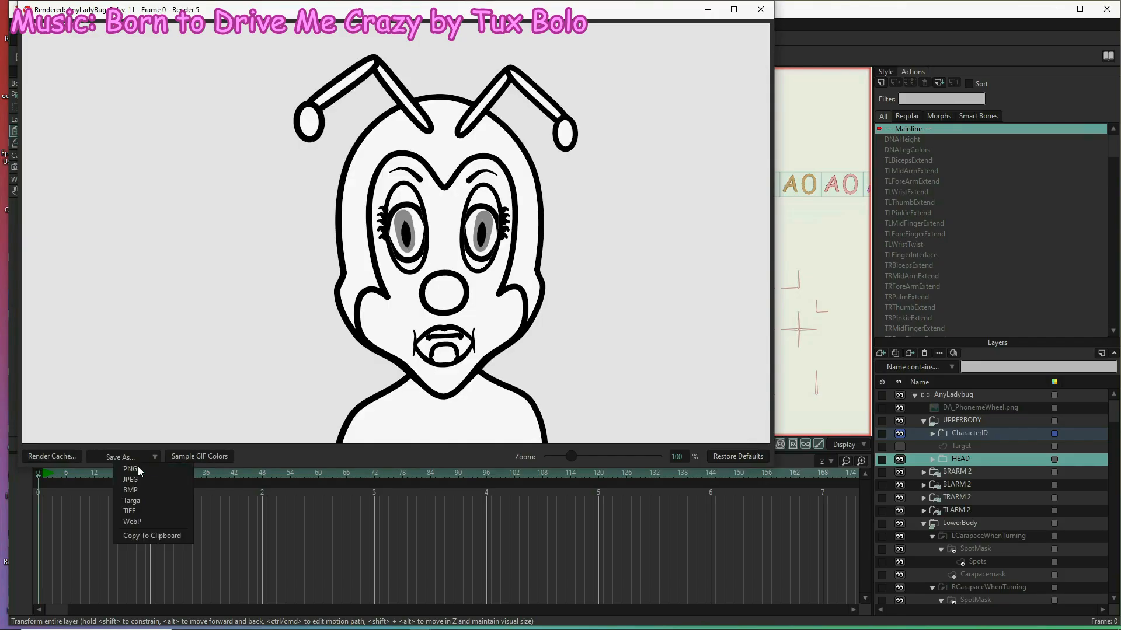
{"action": "left_click", "coordinate": [138, 467]}
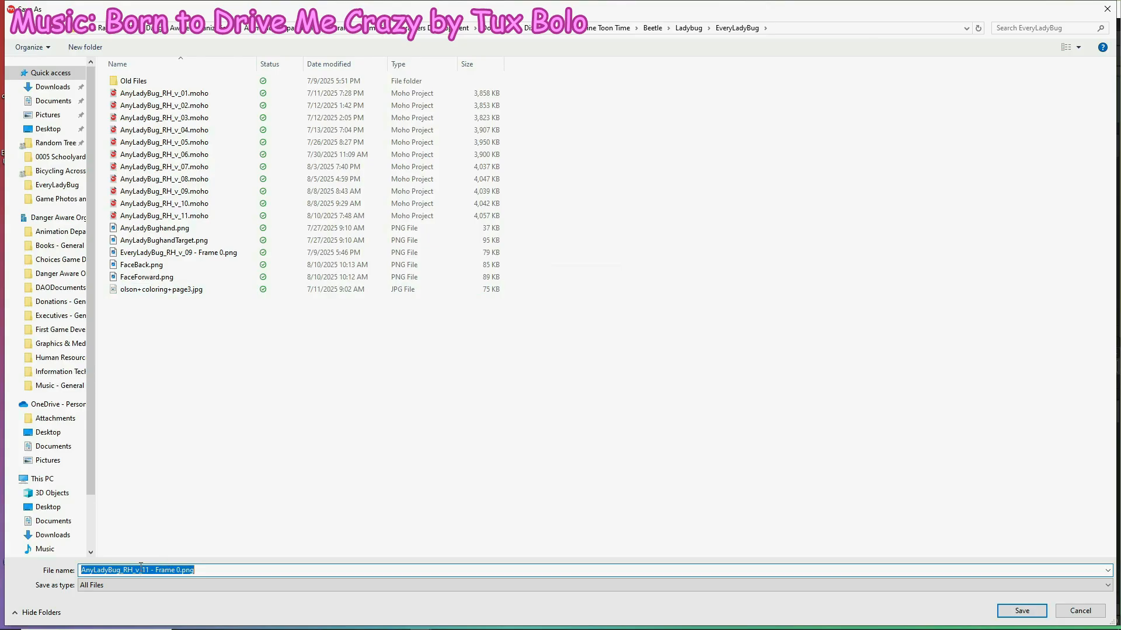
{"action": "type", "text": "H"}
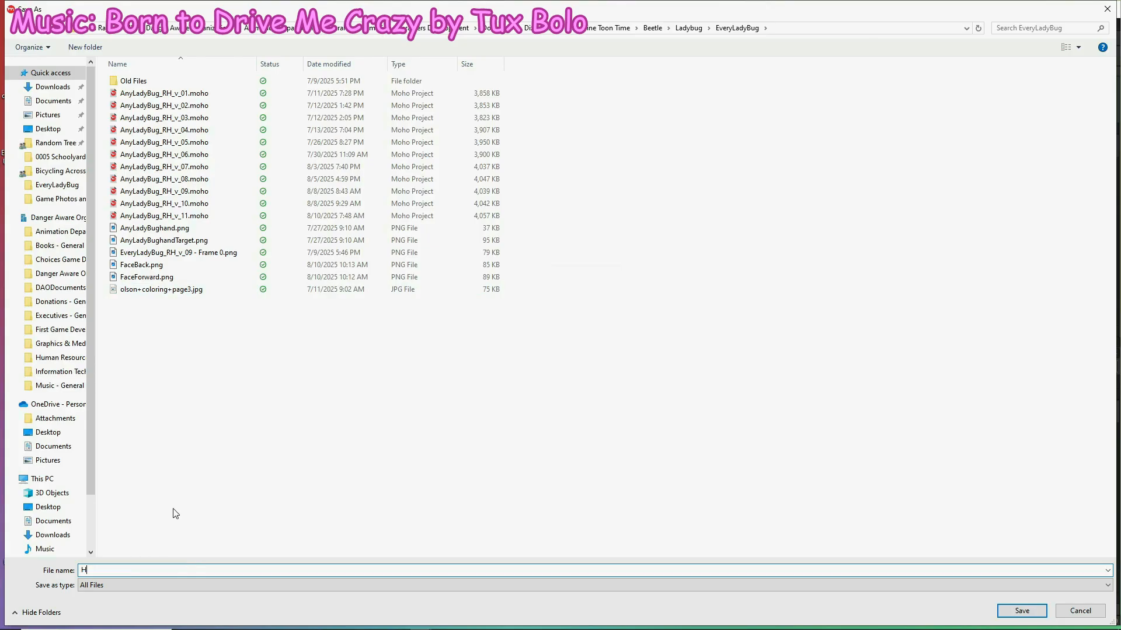
{"action": "key", "text": "BackSpace"}
{"action": "type", "text": "Face"}
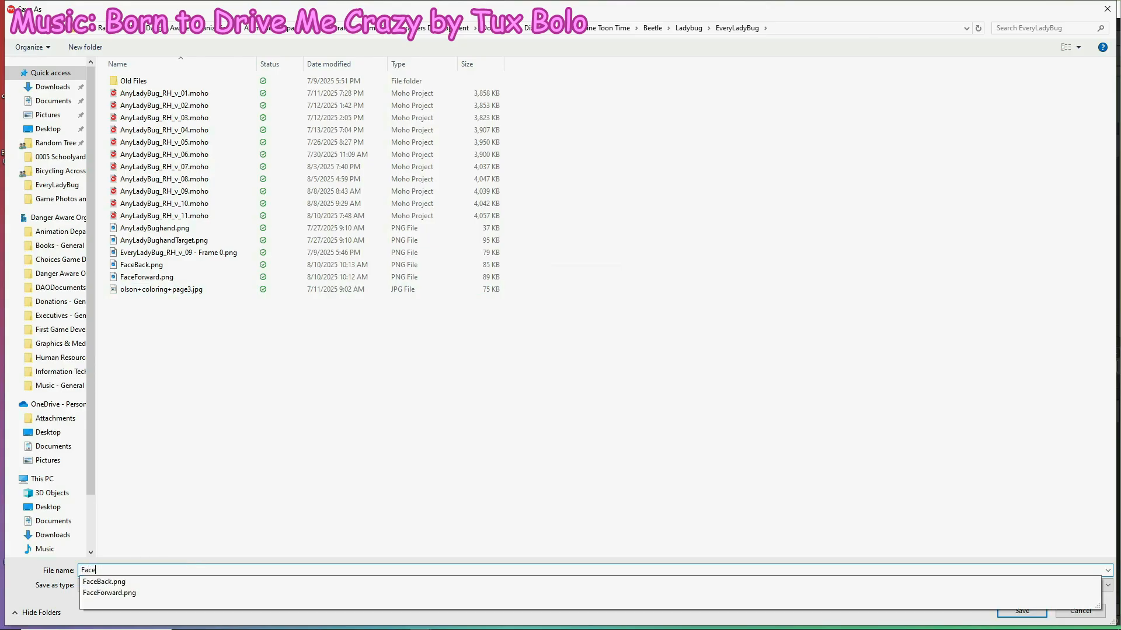
{"action": "type", "text": "Turn"}
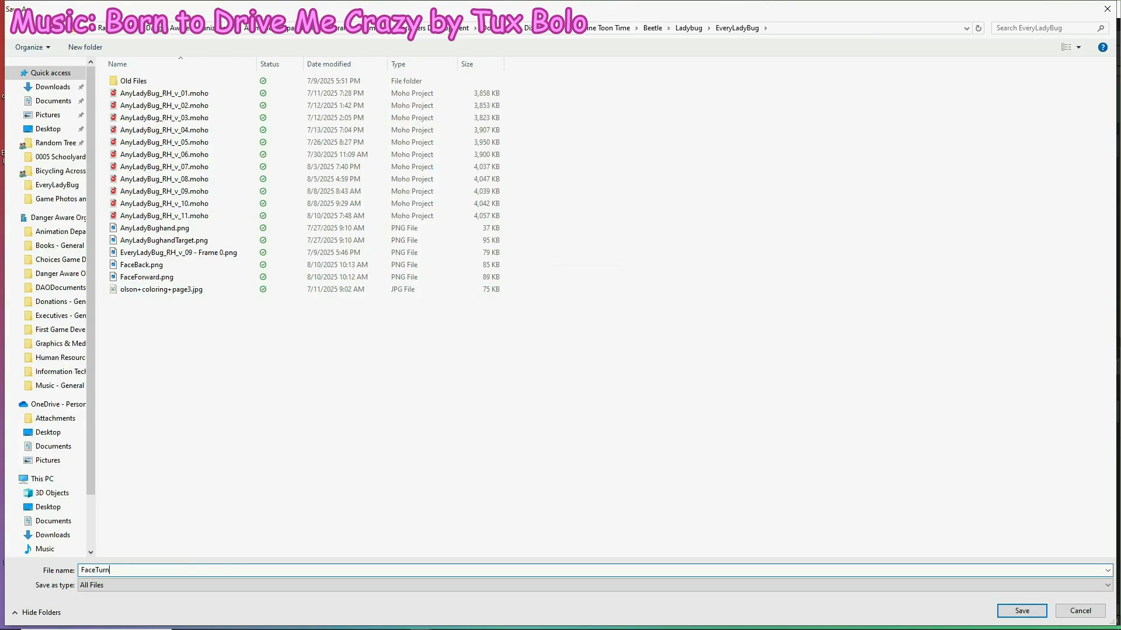
{"action": "key", "text": "Return"}
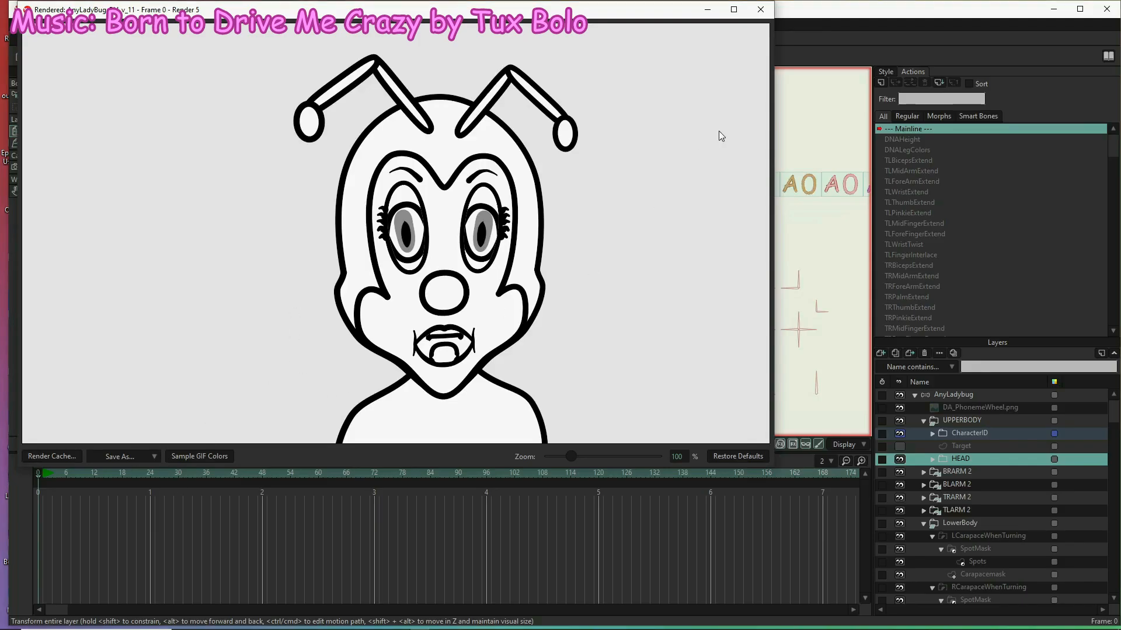
{"action": "left_click", "coordinate": [762, 11]}
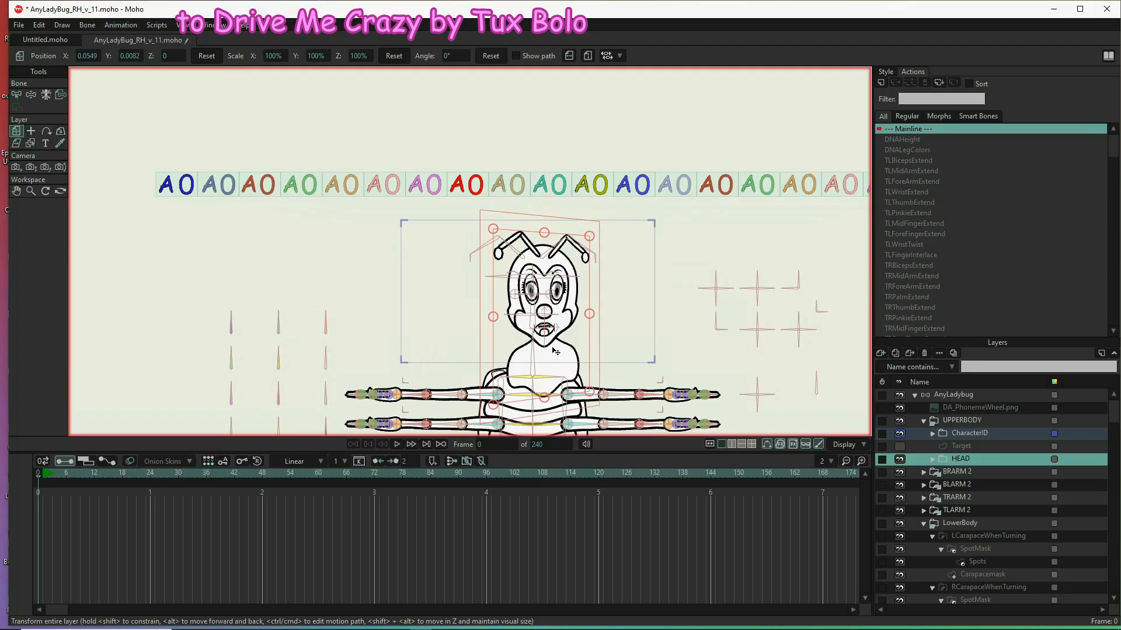
- Undo the HEAD group's position offsets and sideways 3D rotation to restore its original front-facing pose
{"action": "mouse_move", "coordinate": [556, 348]}
{"action": "left_mouse_down"}
{"action": "mouse_move", "coordinate": [509, 347]}
{"action": "mouse_move", "coordinate": [541, 349]}
{"action": "left_mouse_up"}
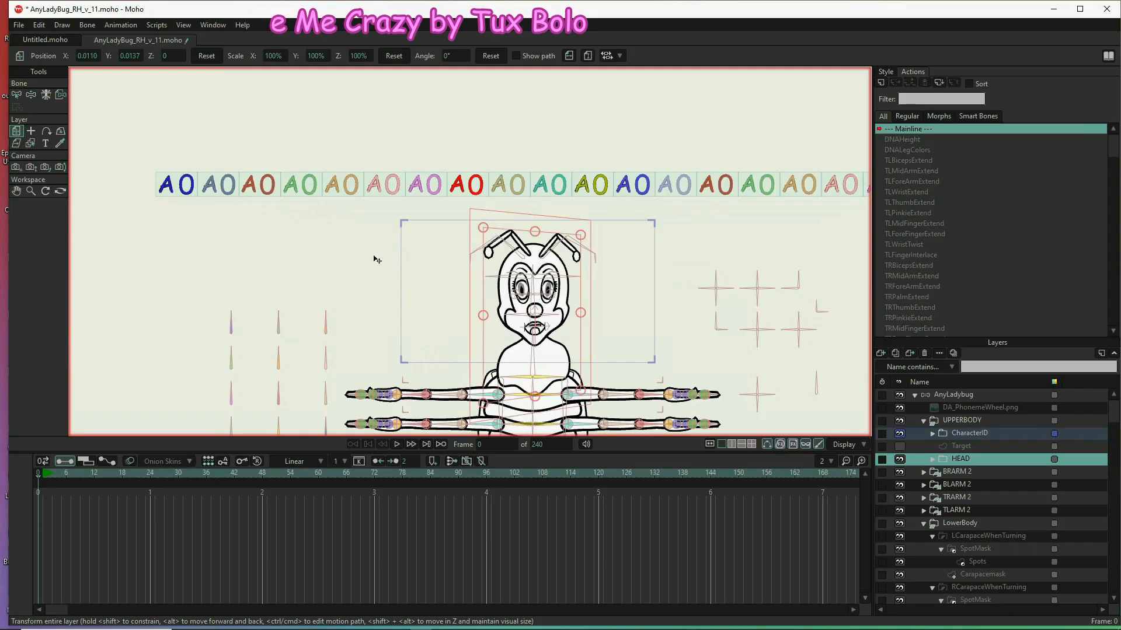
{"action": "key", "text": "ctrl+z"}
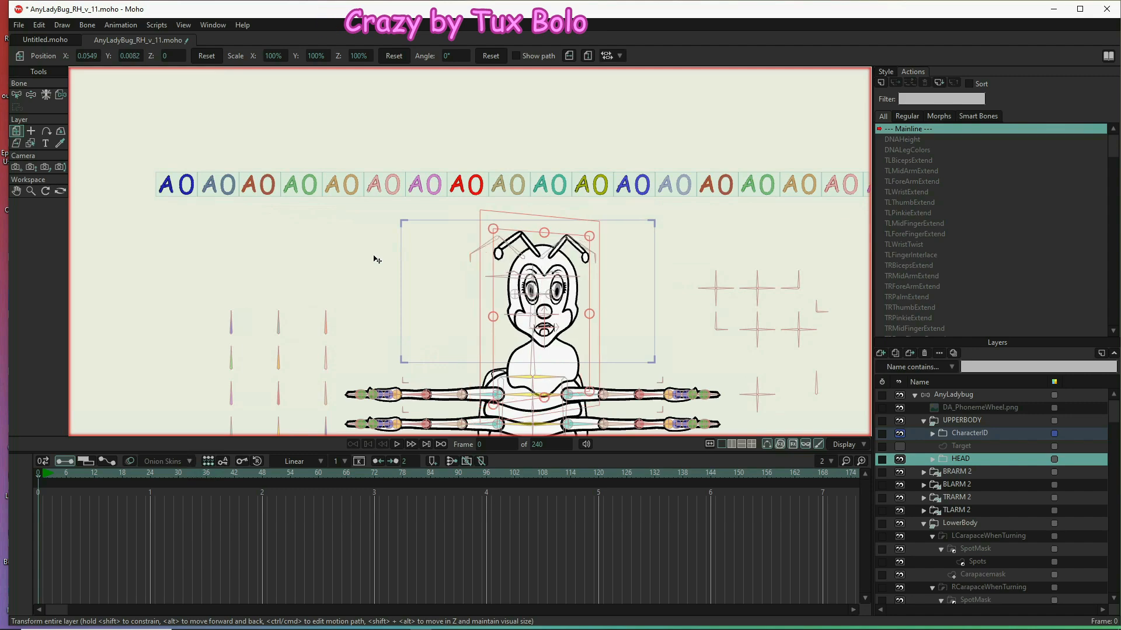
{"action": "key", "text": "ctrl+z"}
{"action": "key", "text": "ctrl+z"}
{"action": "key", "text": "ctrl+z"}
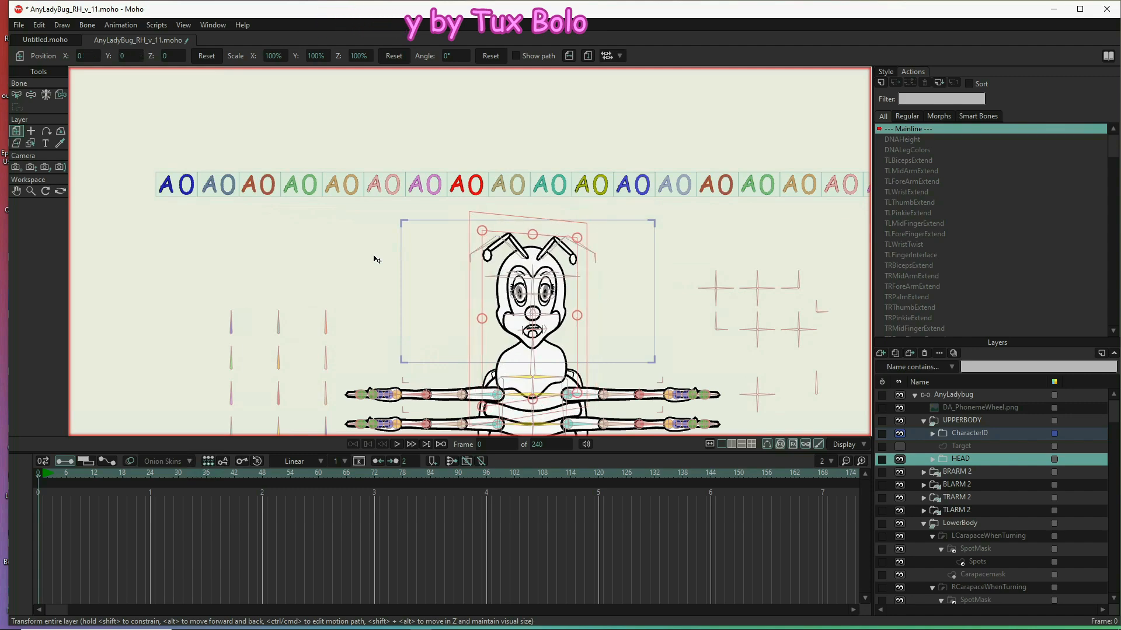
{"action": "key", "text": "ctrl+z"}
{"action": "key", "text": "ctrl+z"}
{"action": "key", "text": "ctrl+z"}
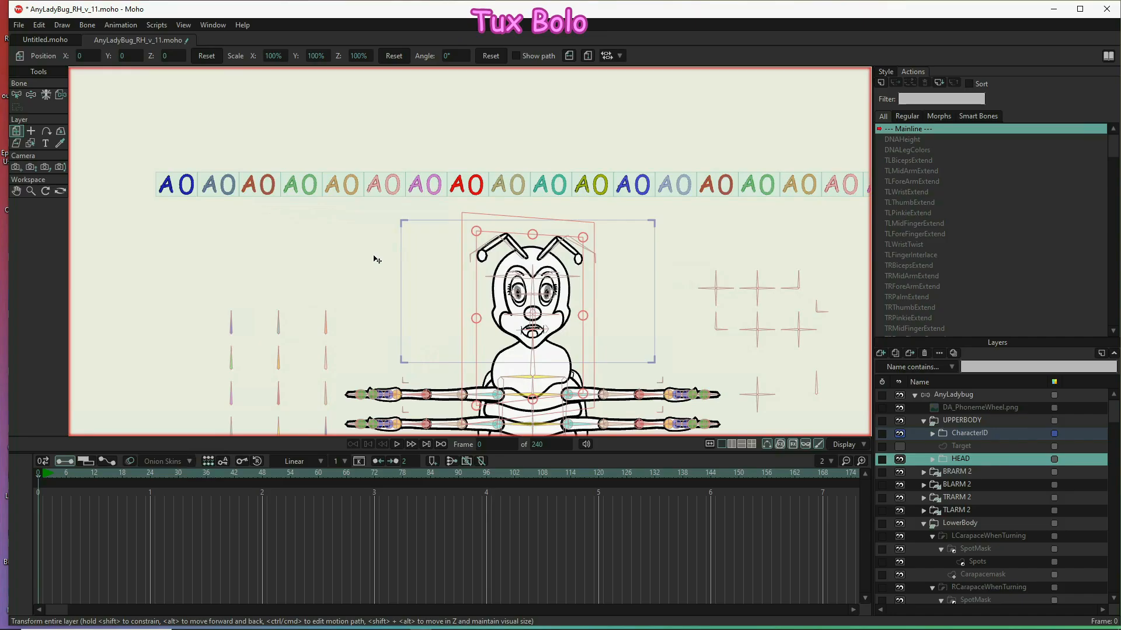
{"action": "key", "text": "ctrl+z"}
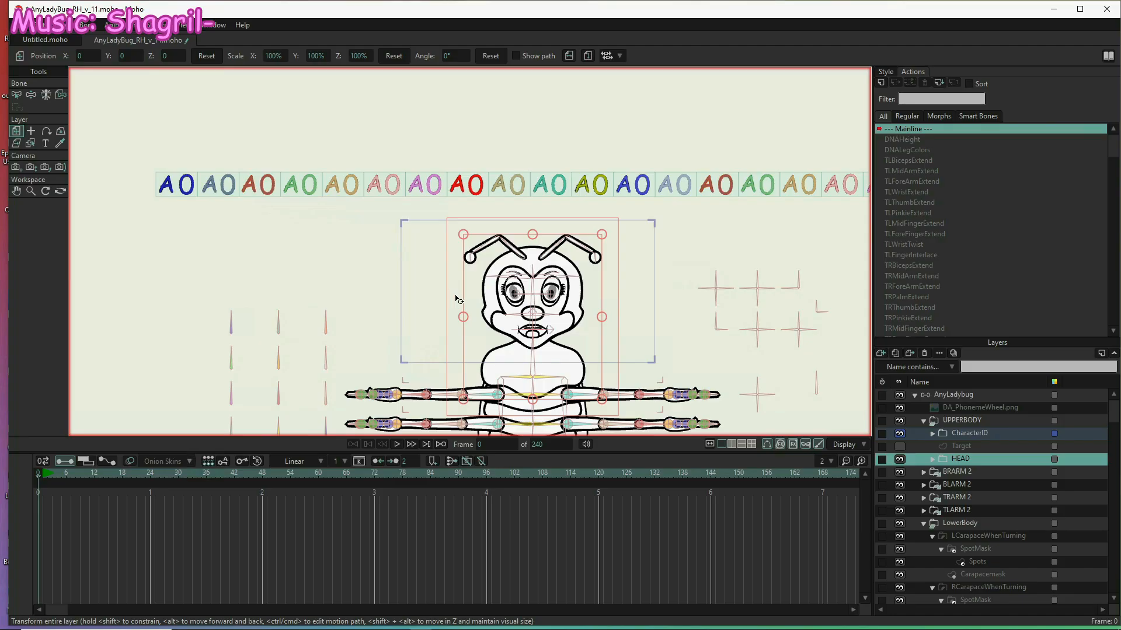
{"action": "scroll", "coordinate": [457, 299], "scroll_direction": "down", "scroll_amount": 2}
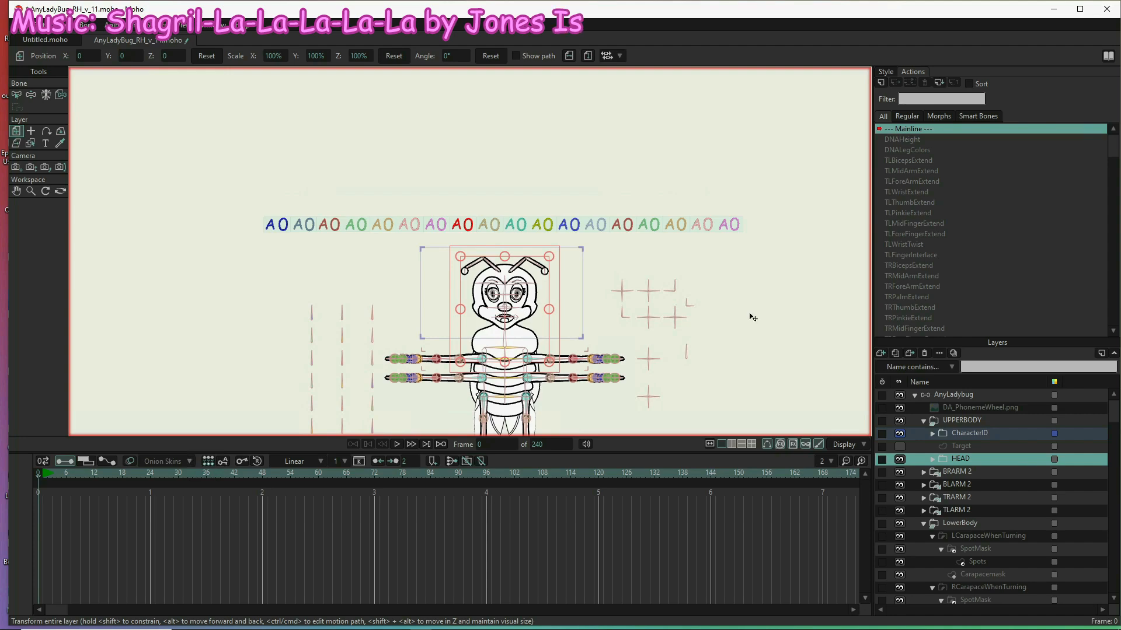
{"action": "left_click_drag", "start_coordinate": [766, 297], "coordinate": [989, 259]}
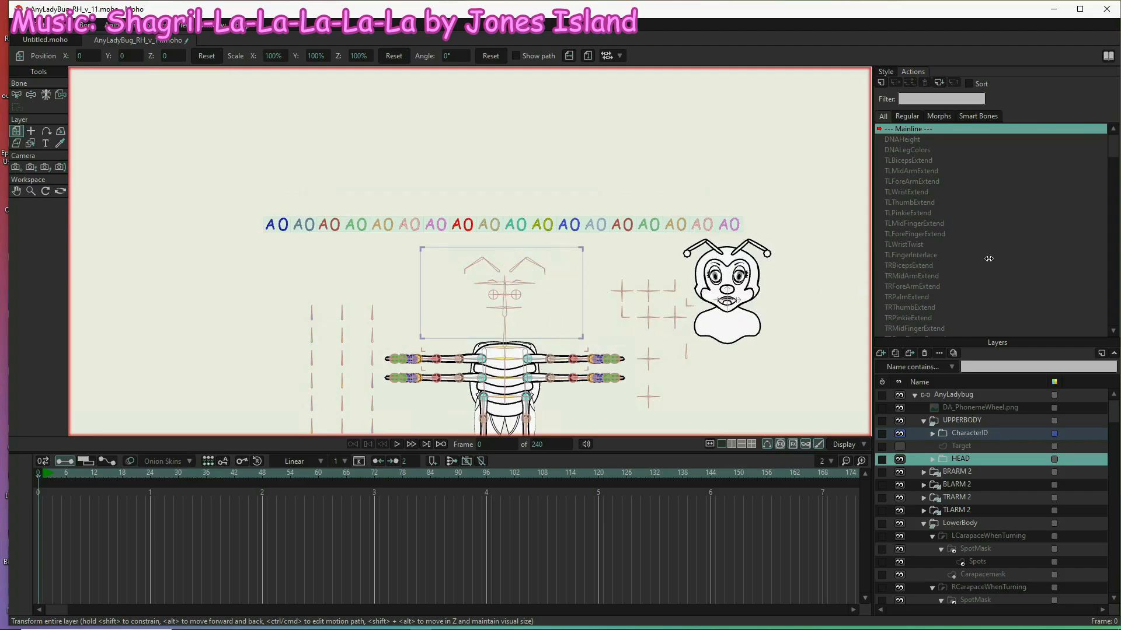
{"action": "left_click_drag", "start_coordinate": [989, 259], "coordinate": [766, 279]}
{"action": "key", "text": "ctrl+z"}
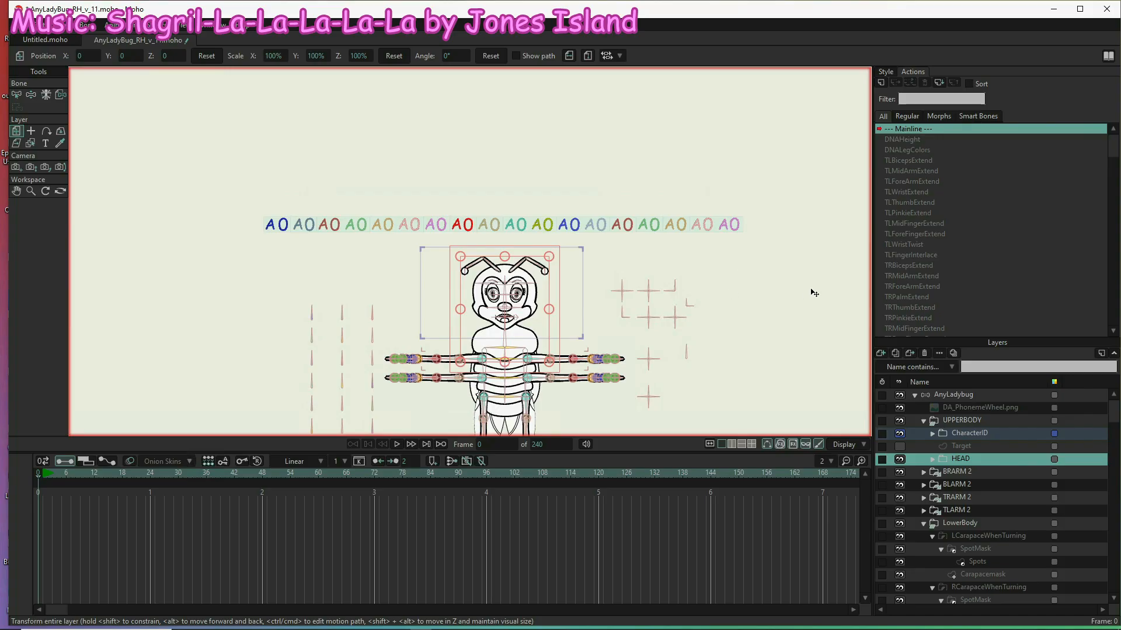
- Examine the flat character rig and the camera from oblique and side angles in the 3D workspace, finishing with a front view of the head
{"action": "left_click", "coordinate": [57, 193]}
{"action": "left_click_drag", "start_coordinate": [152, 303], "coordinate": [112, 288]}
{"action": "left_click_drag", "start_coordinate": [635, 353], "coordinate": [699, 326]}
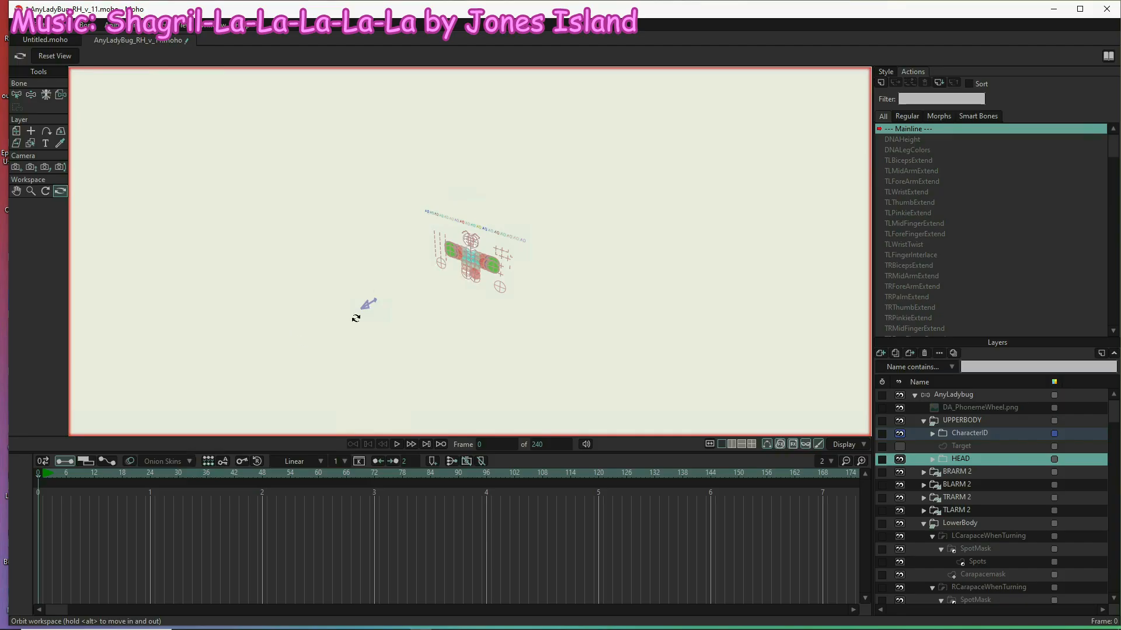
{"action": "left_click_drag", "start_coordinate": [377, 315], "coordinate": [316, 302]}
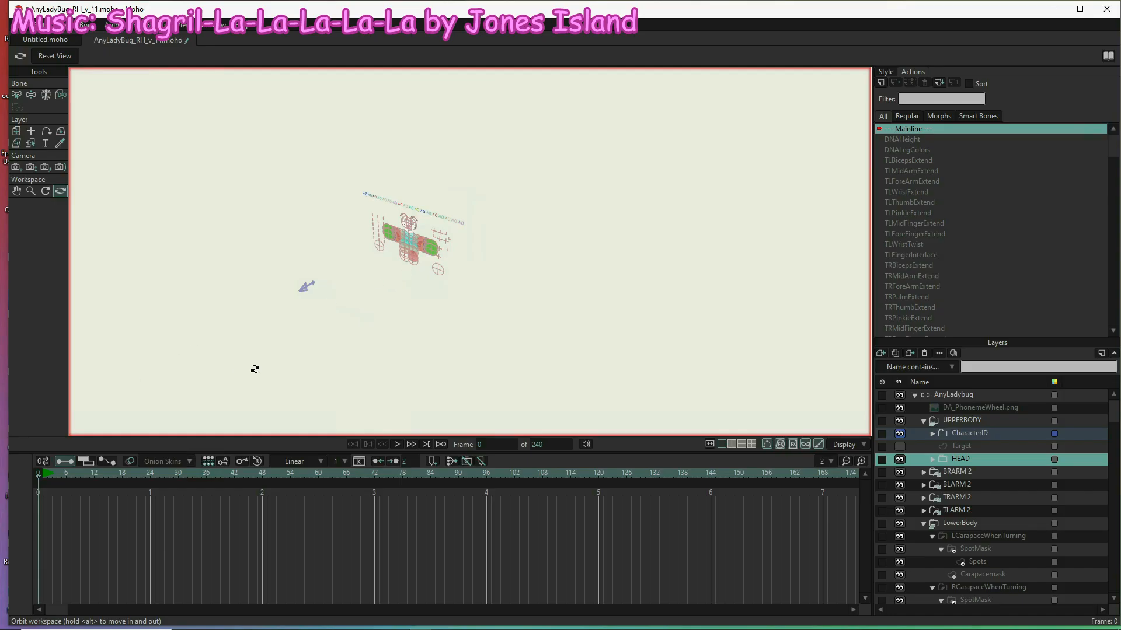
{"action": "left_click_drag", "start_coordinate": [393, 298], "coordinate": [345, 131]}
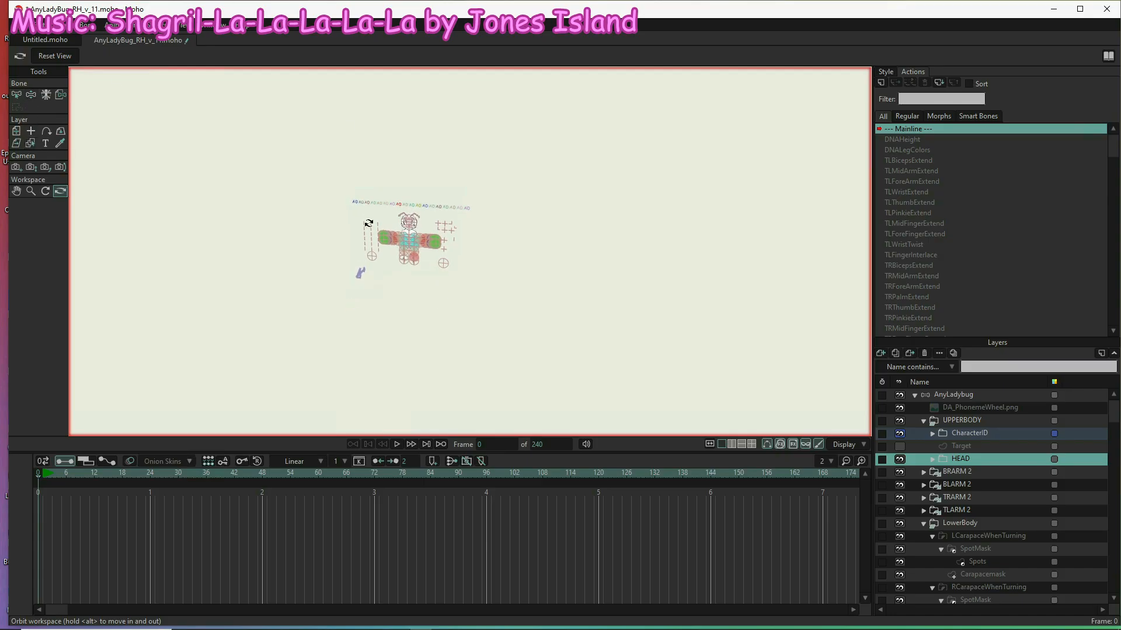
{"action": "left_click_drag", "start_coordinate": [533, 262], "coordinate": [386, 261]}
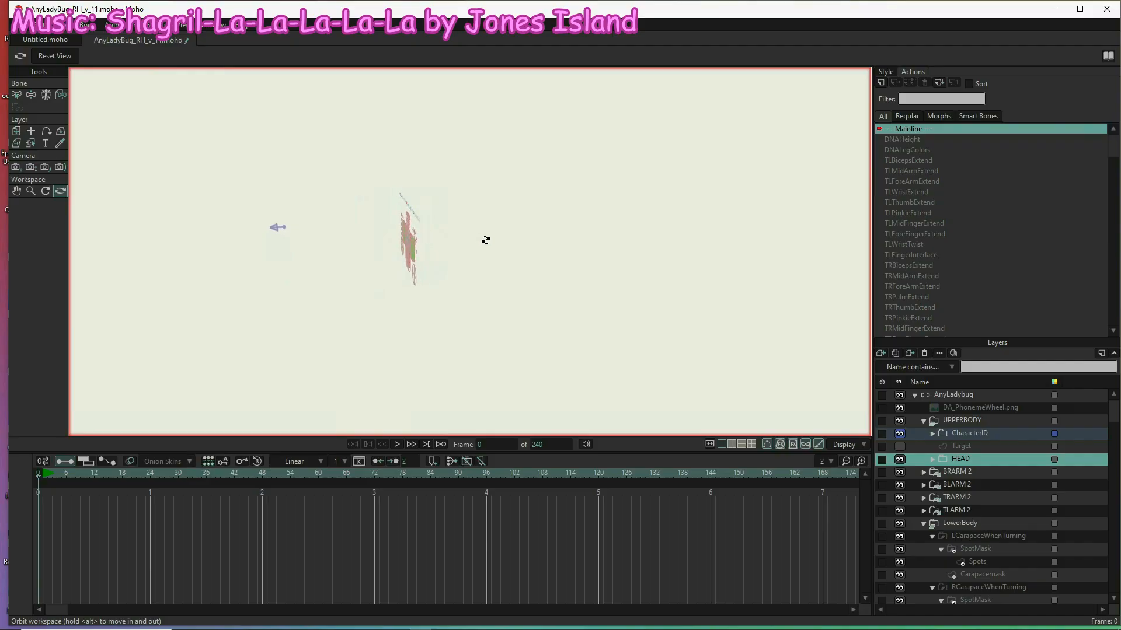
{"action": "left_click_drag", "start_coordinate": [352, 300], "coordinate": [519, 286]}
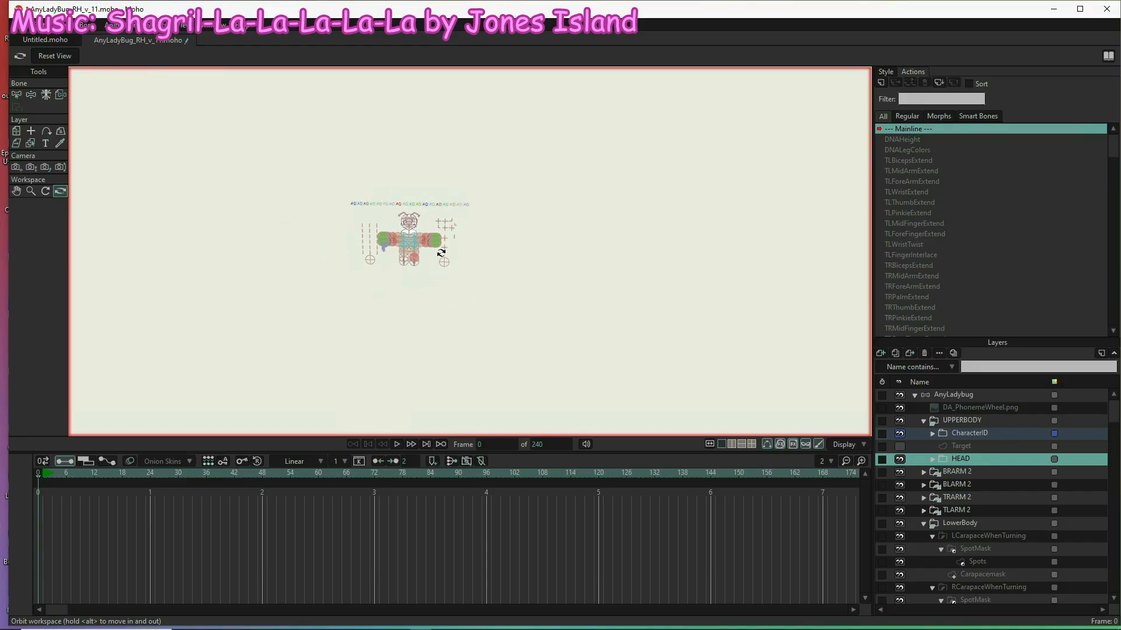
{"action": "scroll", "coordinate": [416, 240], "scroll_direction": "up", "scroll_amount": 5}
{"action": "scroll", "coordinate": [412, 239], "scroll_direction": "up", "scroll_amount": 3}
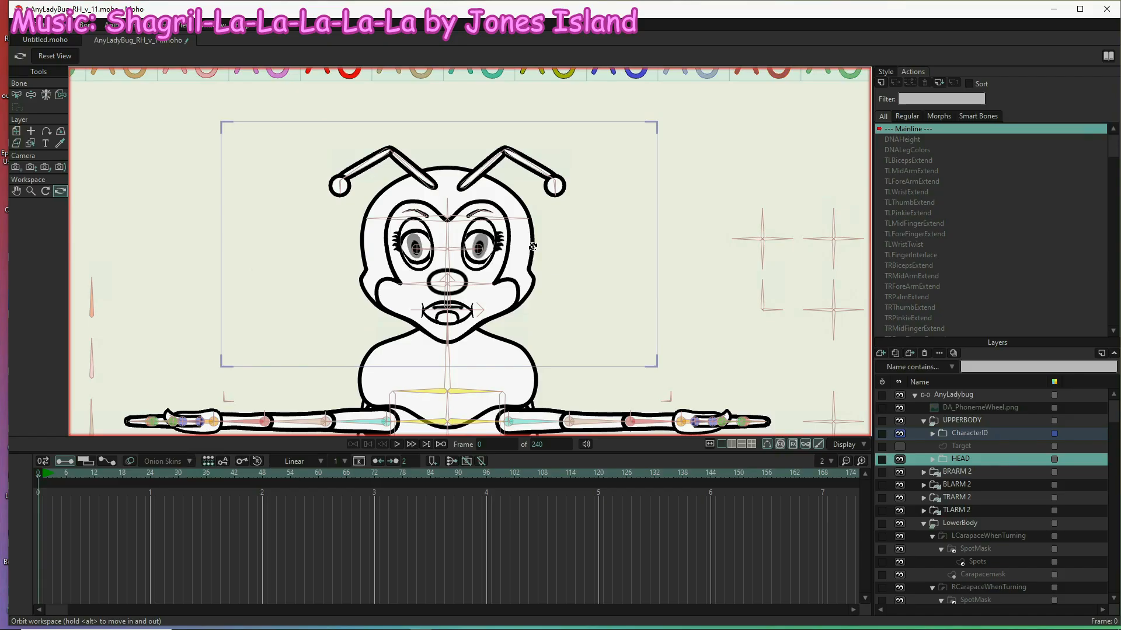
{"action": "scroll", "coordinate": [532, 247], "scroll_direction": "down", "scroll_amount": 2}
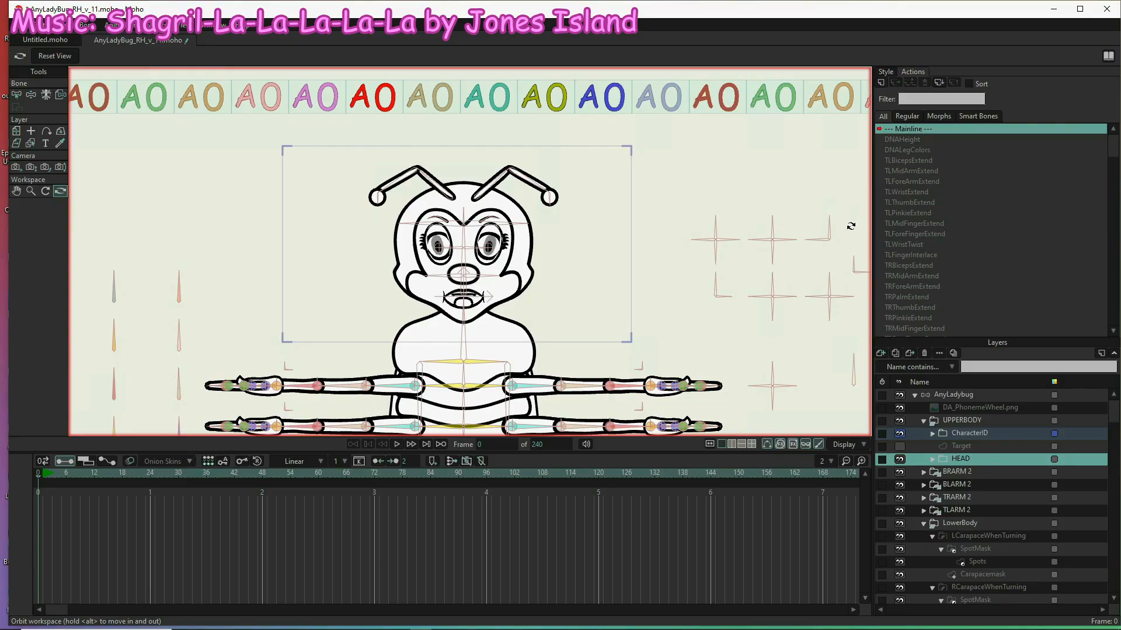
- Add FaceTurn.png as an image layer directly above the DA_PhonemeWheel.png layer and save the project
{"action": "left_click", "coordinate": [957, 410]}
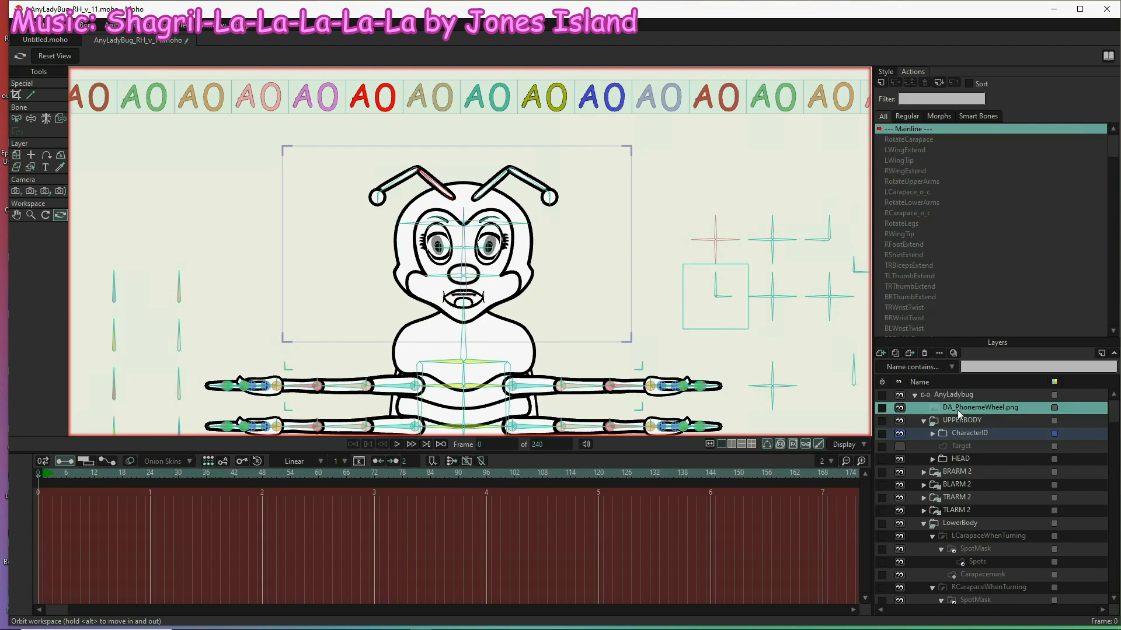
{"action": "left_click", "coordinate": [881, 354]}
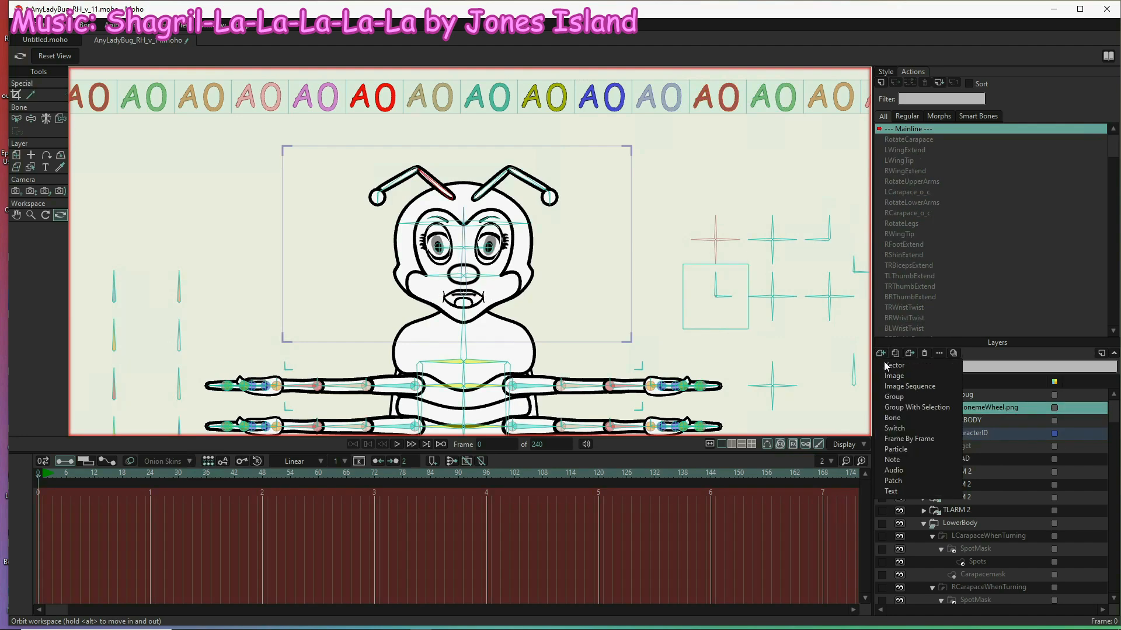
{"action": "left_click", "coordinate": [887, 377]}
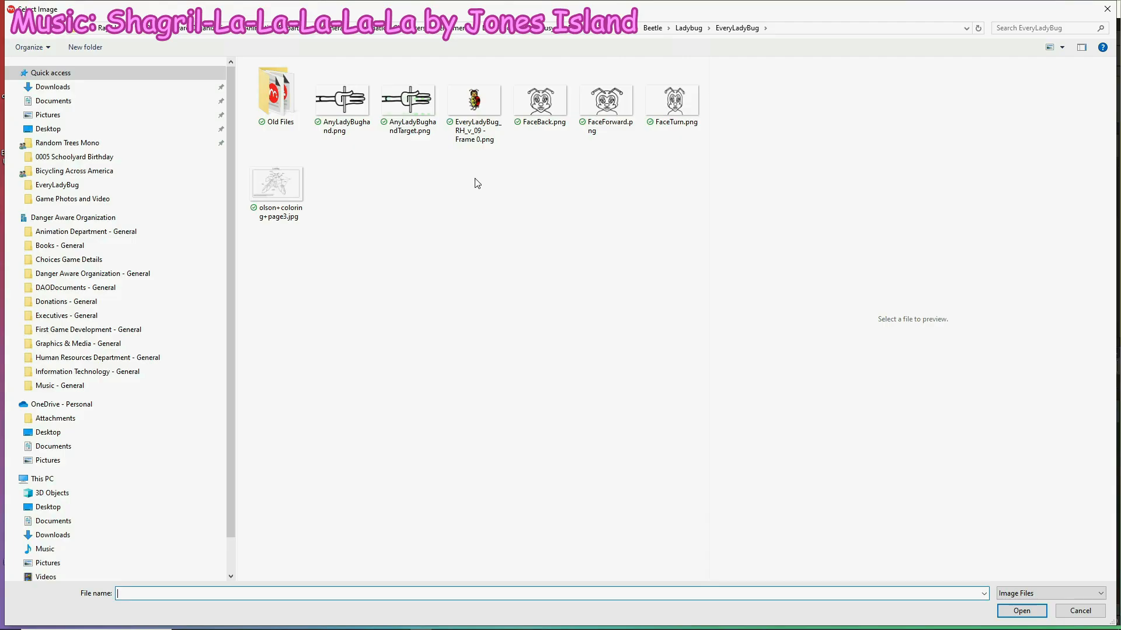
{"action": "left_click", "coordinate": [539, 105]}
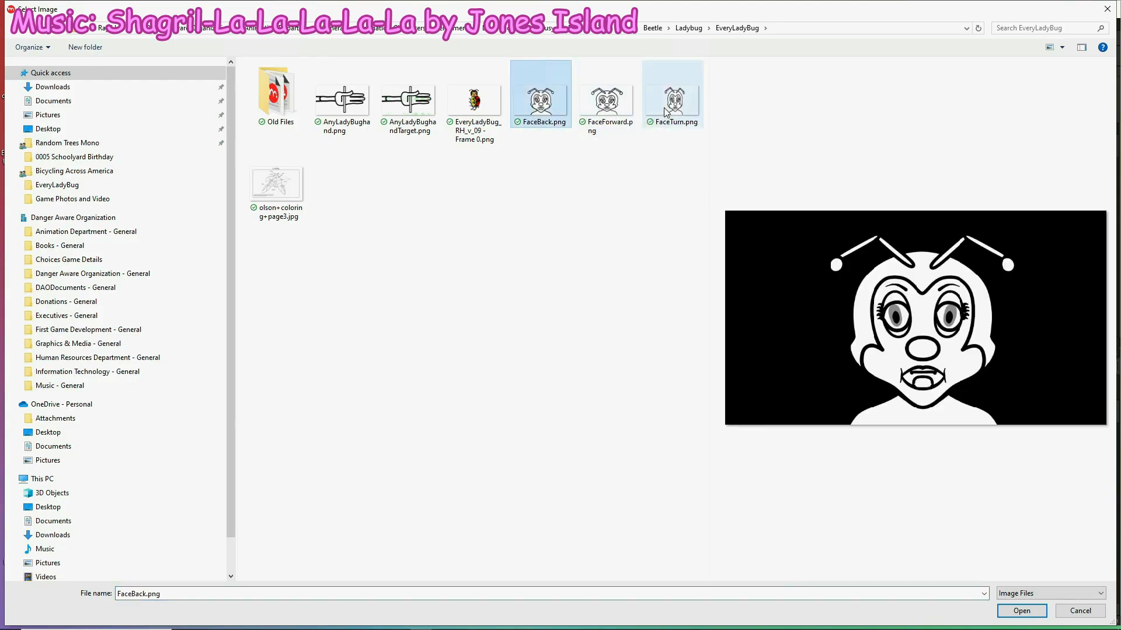
{"action": "left_click", "coordinate": [666, 112]}
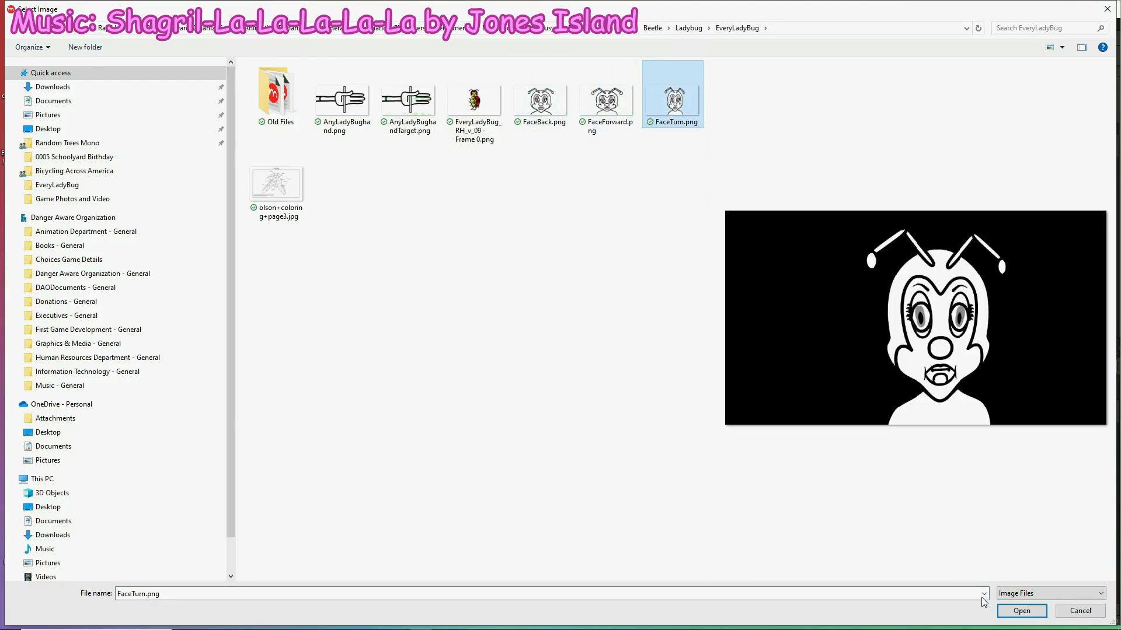
{"action": "left_click", "coordinate": [1016, 614]}
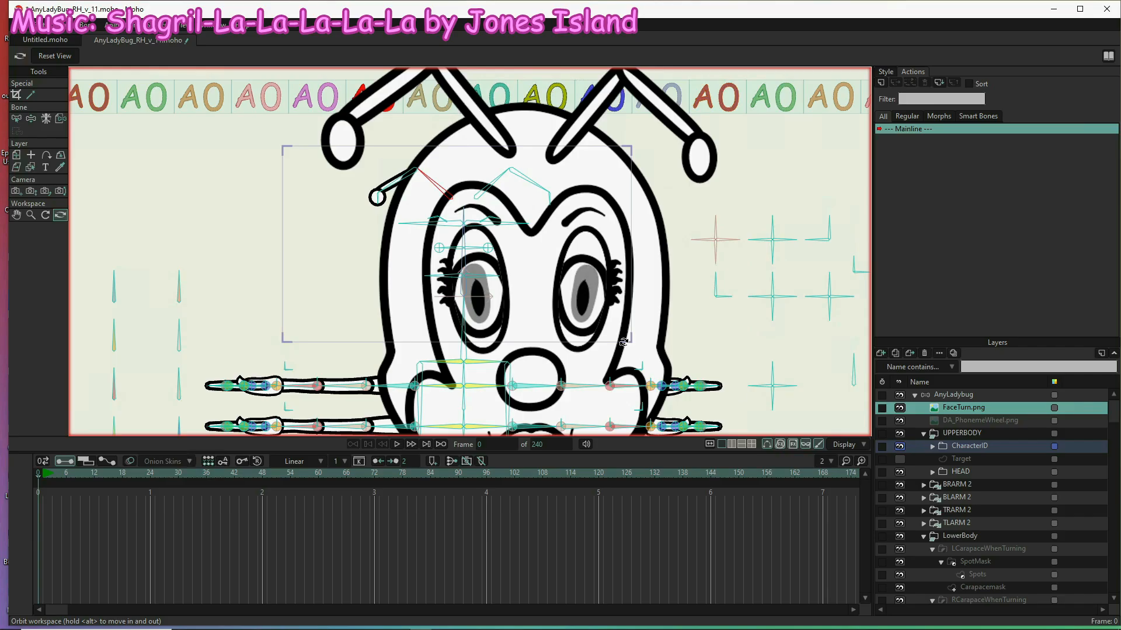
{"action": "left_click", "coordinate": [13, 25]}
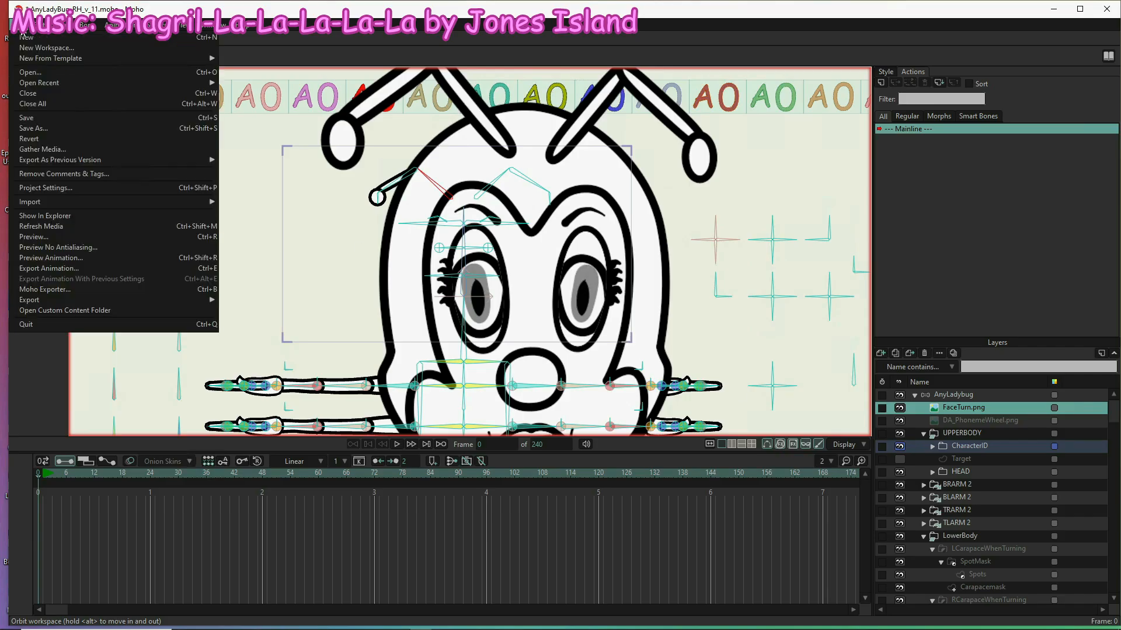
{"action": "left_click", "coordinate": [32, 118]}
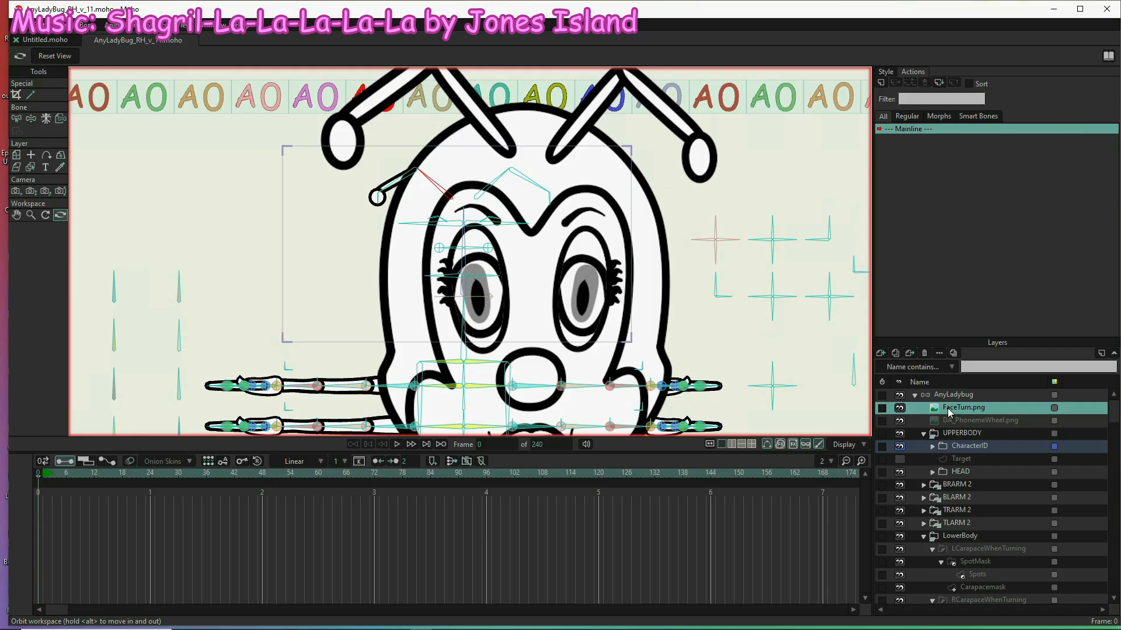
- Add FaceForward.png as an image layer directly above the FaceTurn.png layer
{"action": "left_click", "coordinate": [881, 353]}
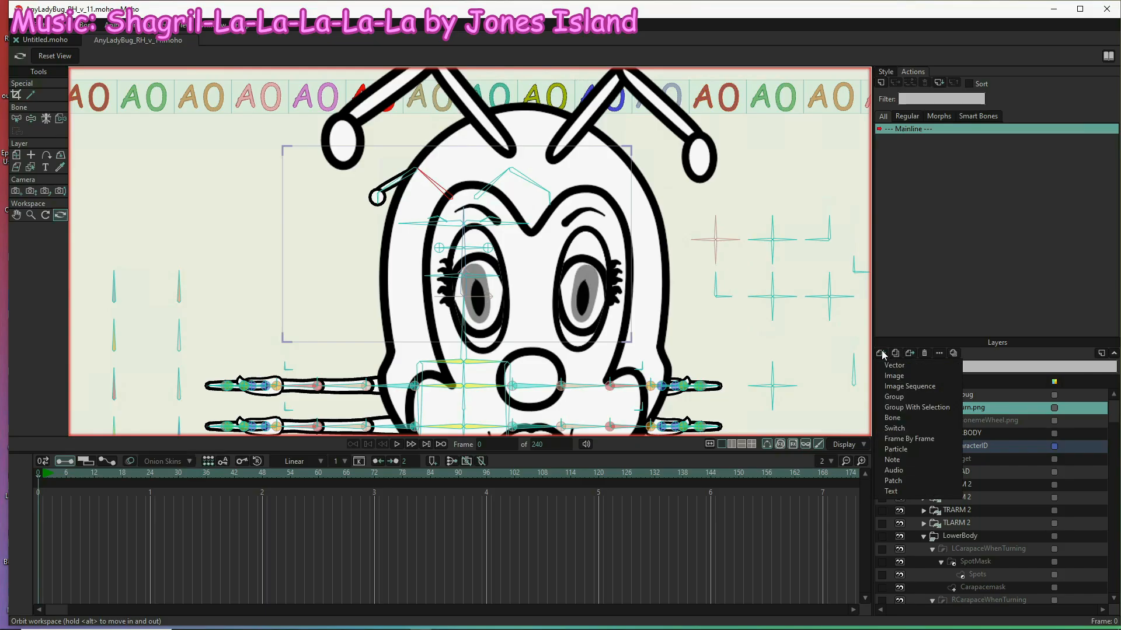
{"action": "left_click", "coordinate": [907, 377]}
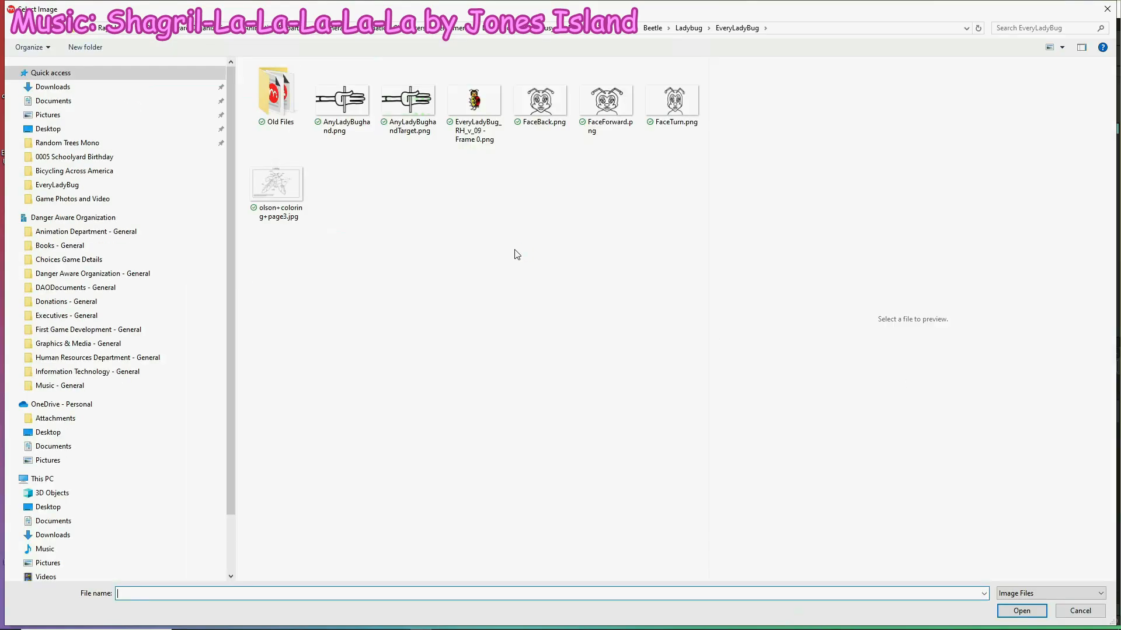
{"action": "double_click", "coordinate": [607, 100]}
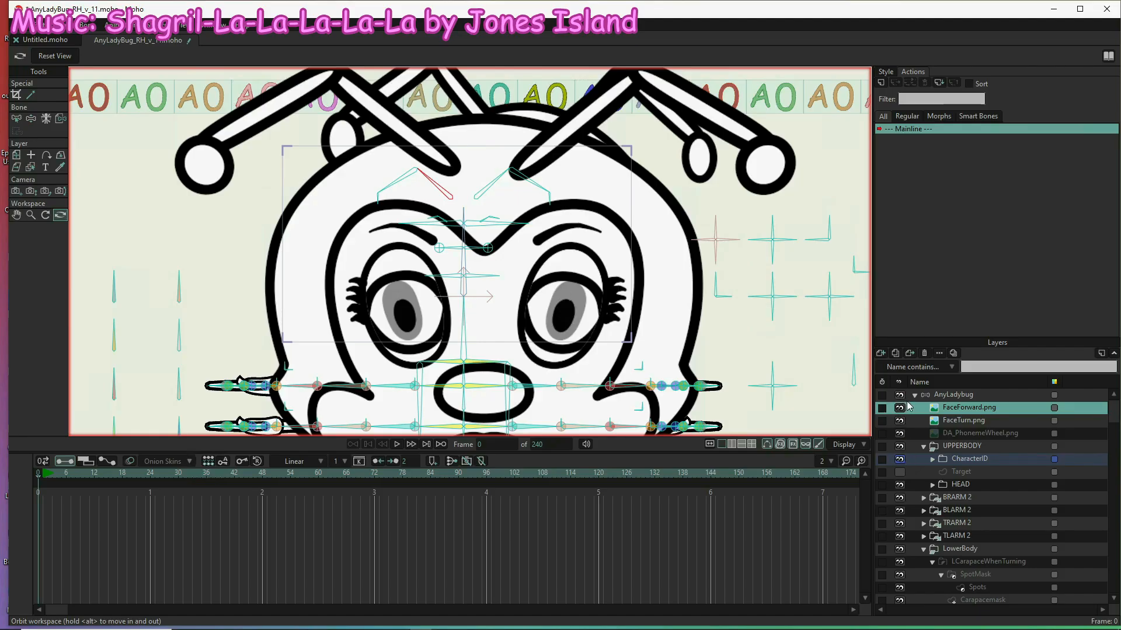
- Add FaceBack.png as an image layer directly above the FaceForward.png layer
{"action": "left_click", "coordinate": [880, 353]}
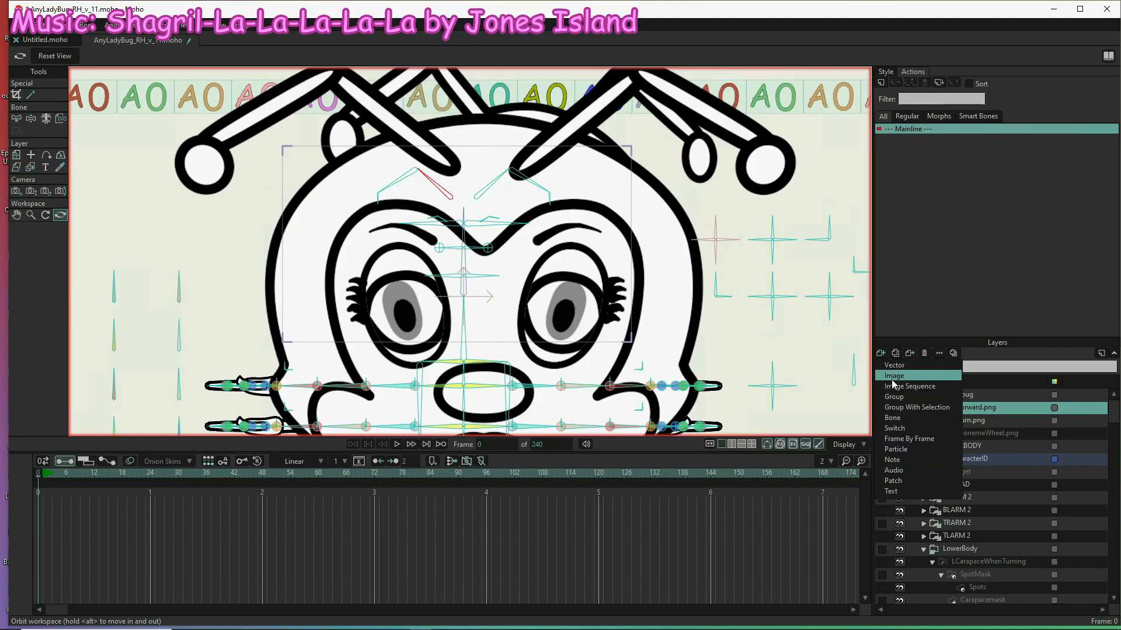
{"action": "left_click", "coordinate": [893, 377]}
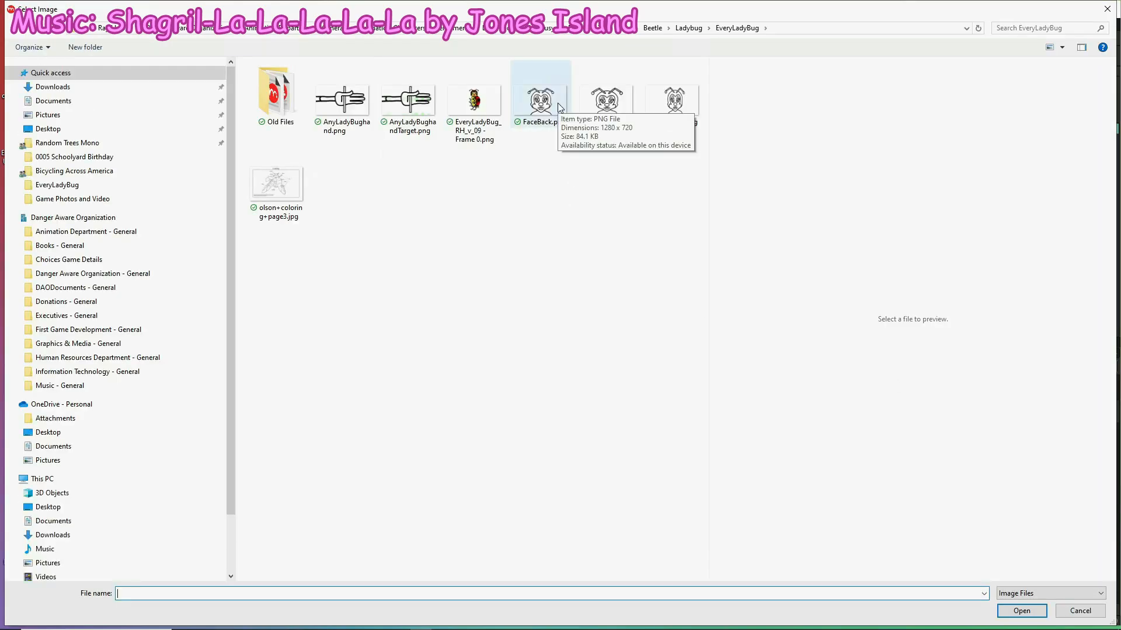
{"action": "double_click", "coordinate": [531, 100]}
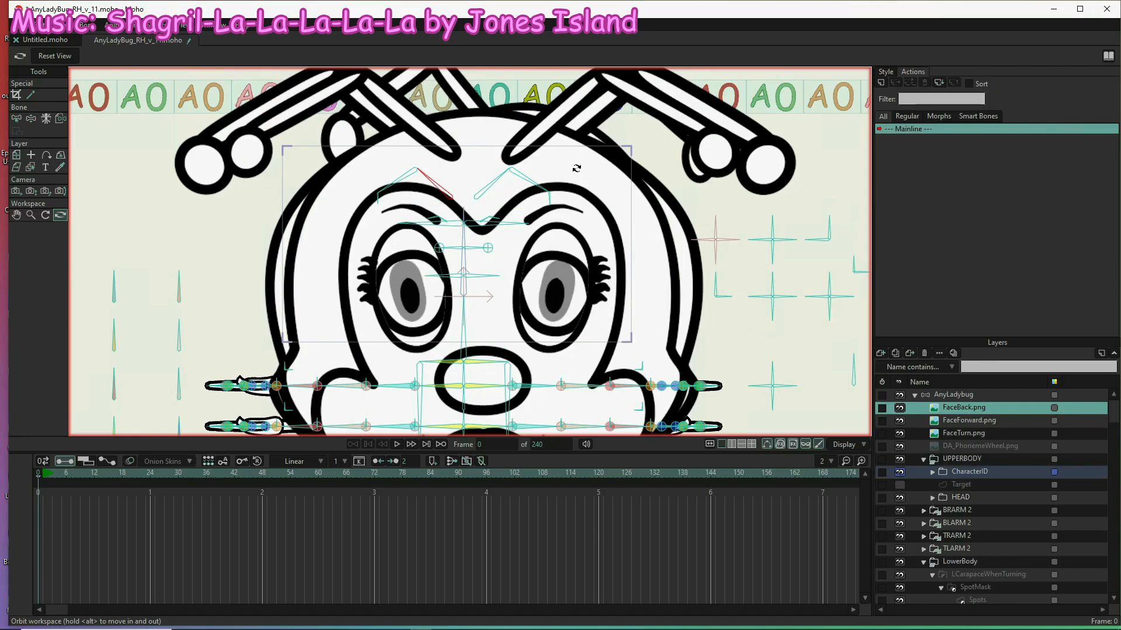
- Scale the FaceBack.png, FaceForward.png and FaceTurn.png layers together to about 33.5% and move them up over the character's head
{"action": "scroll", "coordinate": [576, 169], "scroll_direction": "down", "scroll_amount": 5}
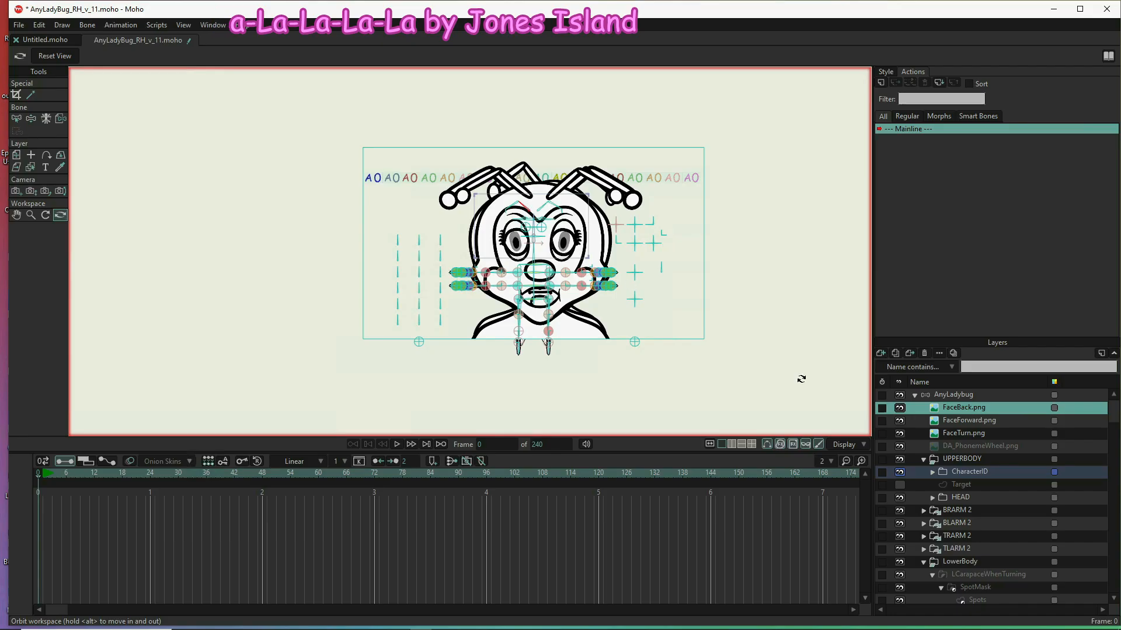
{"action": "left_click", "coordinate": [972, 432], "text": "shift"}
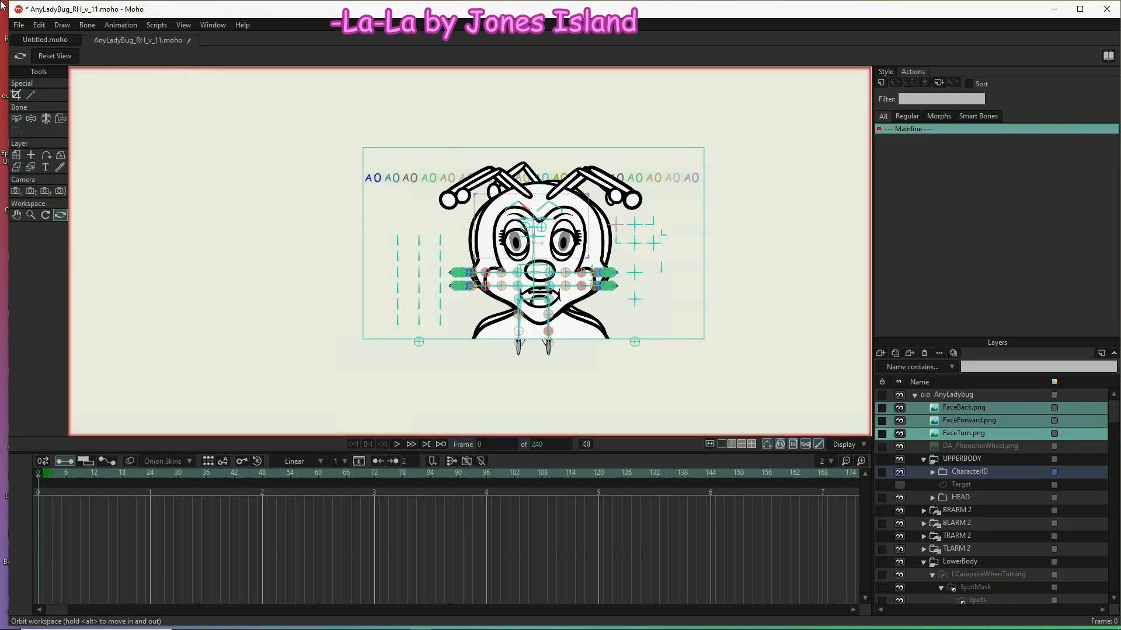
{"action": "left_click", "coordinate": [17, 156]}
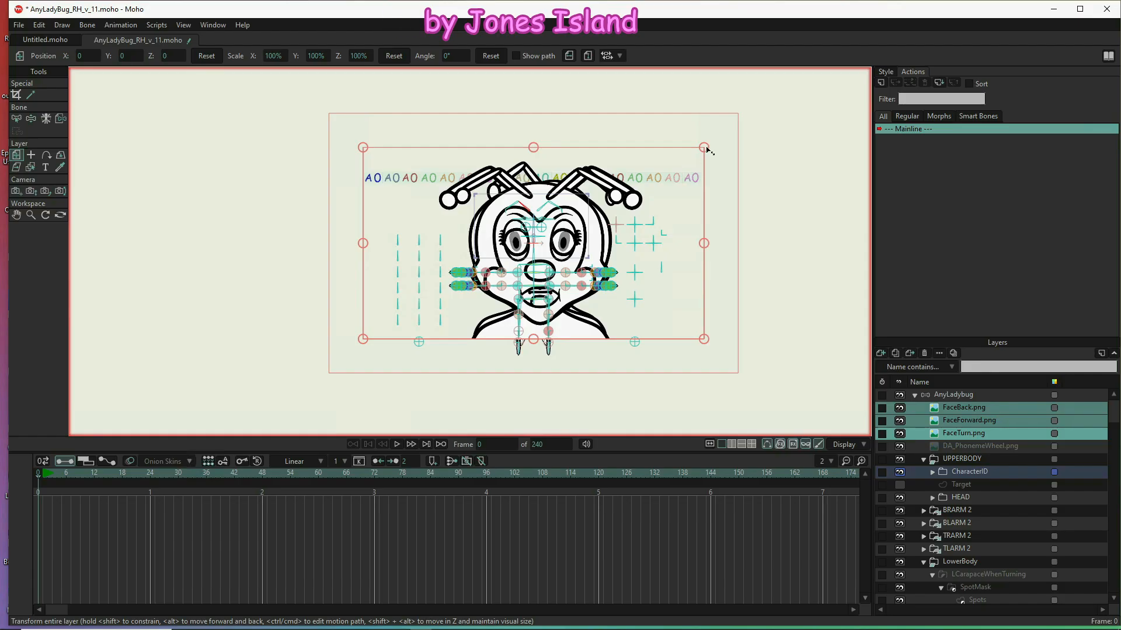
{"action": "left_click_drag", "start_coordinate": [706, 150], "coordinate": [615, 225]}
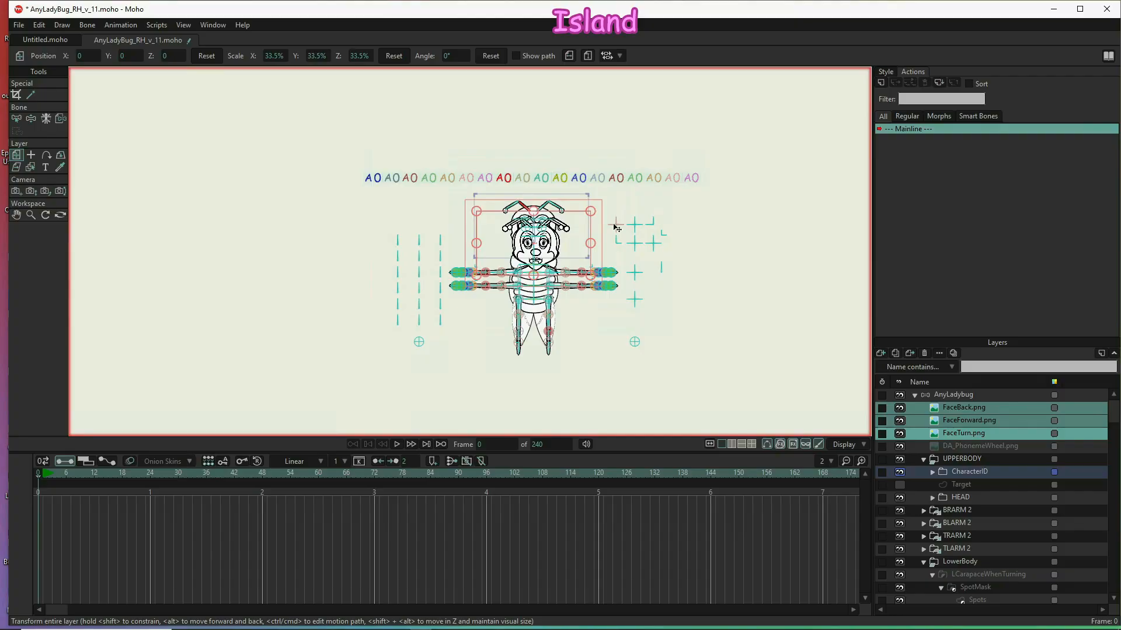
{"action": "left_click_drag", "start_coordinate": [559, 248], "coordinate": [559, 234]}
{"action": "scroll", "coordinate": [559, 234], "scroll_direction": "up", "scroll_amount": 1}
{"action": "scroll", "coordinate": [559, 234], "scroll_direction": "up", "scroll_amount": 3}
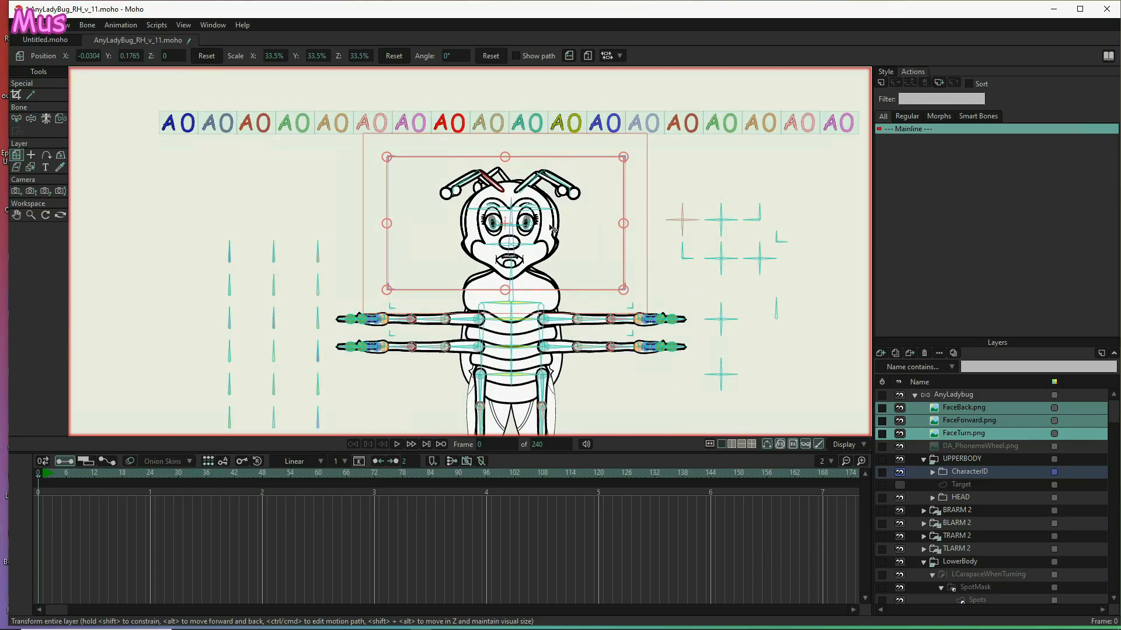
- Nudge the three face reference images to about X -0.0246, Y 0.1751, and hide FaceTurn.png and FaceBack.png
{"action": "left_click_drag", "start_coordinate": [578, 265], "coordinate": [582, 264]}
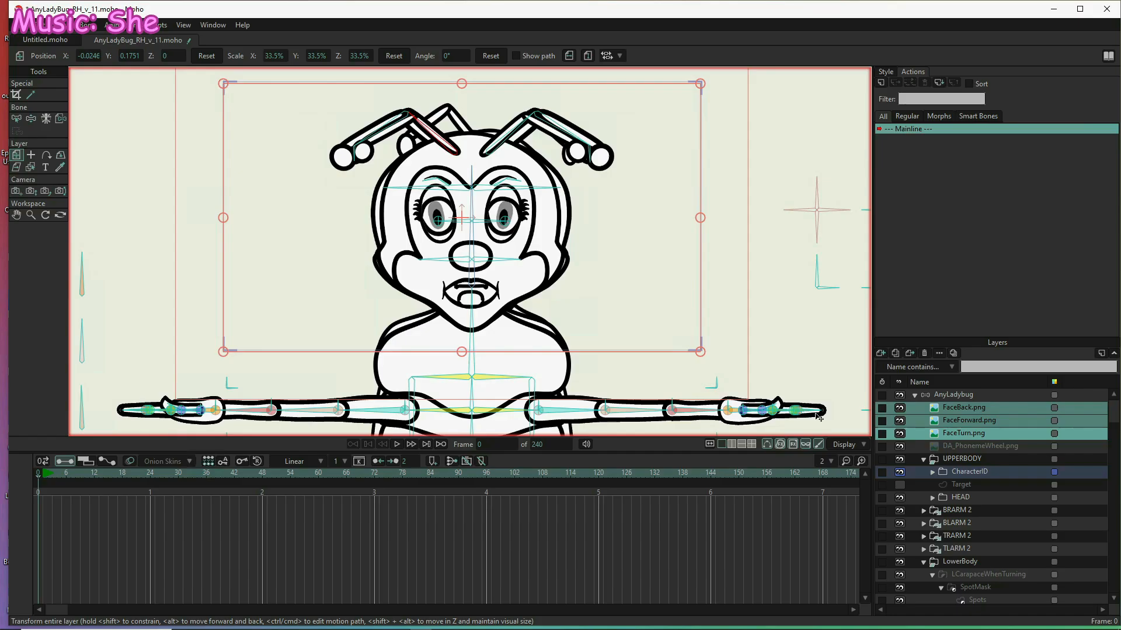
{"action": "left_click", "coordinate": [916, 438]}
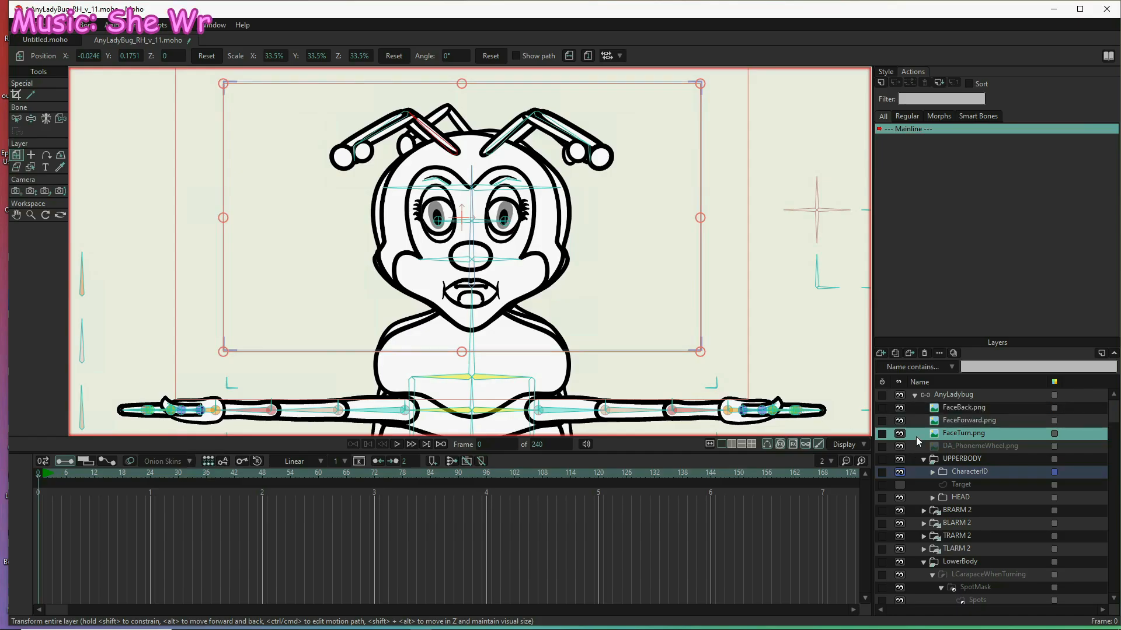
{"action": "left_click", "coordinate": [900, 433]}
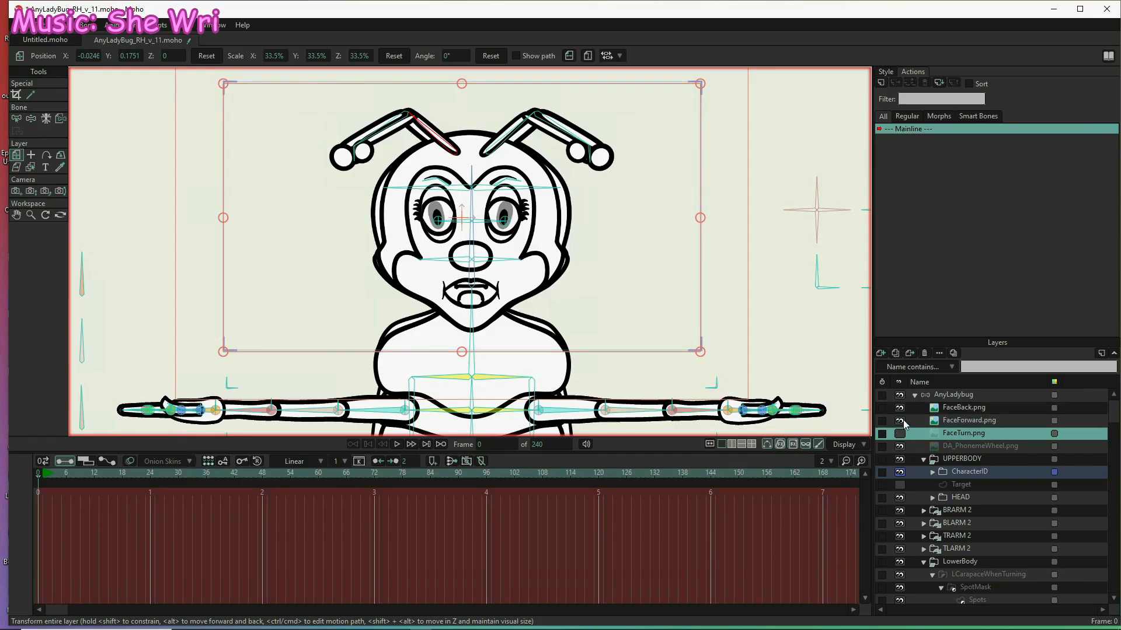
{"action": "left_click", "coordinate": [899, 408]}
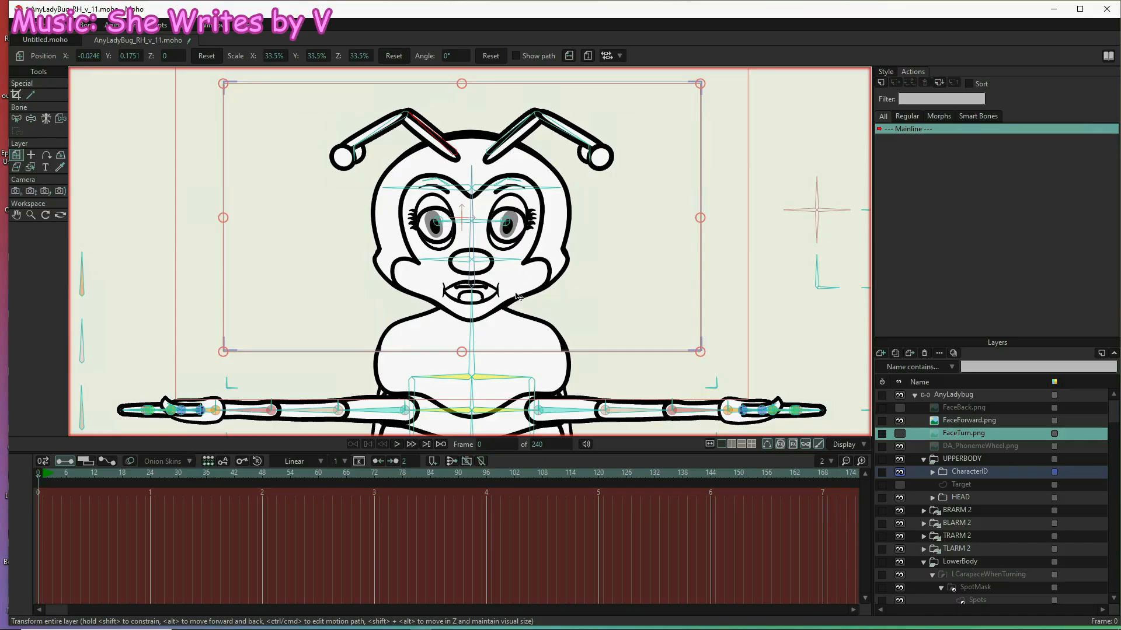
- Set the FaceForward.png layer's opacity to 50%
{"action": "double_click", "coordinate": [920, 419]}
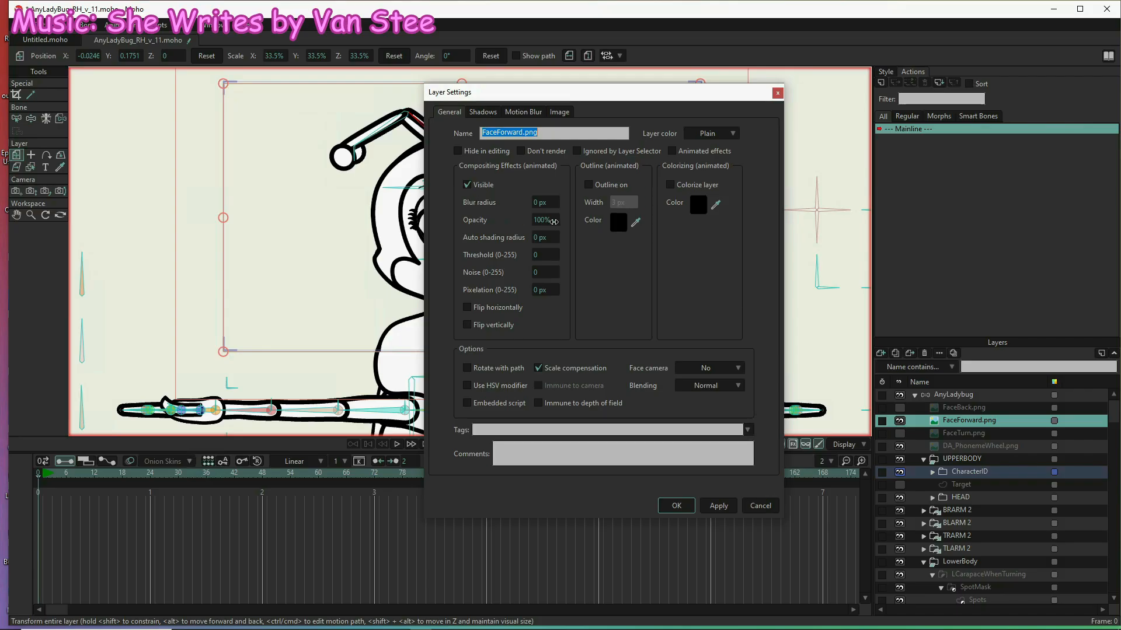
{"action": "left_click", "coordinate": [553, 221]}
{"action": "left_click_drag", "start_coordinate": [553, 222], "coordinate": [291, 202]}
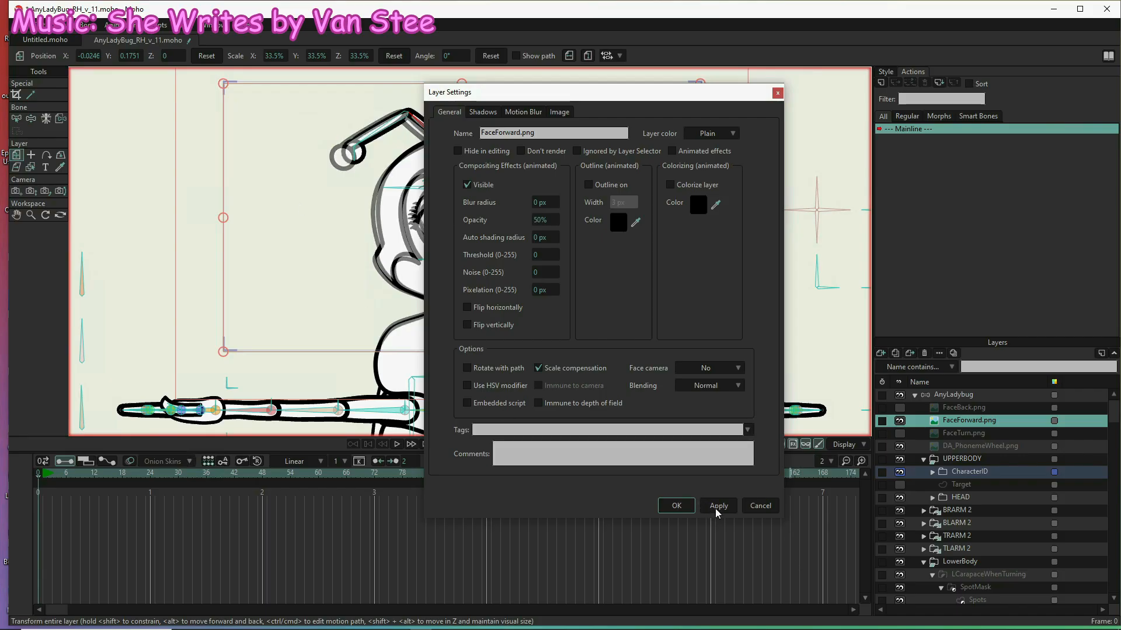
{"action": "left_click", "coordinate": [678, 506]}
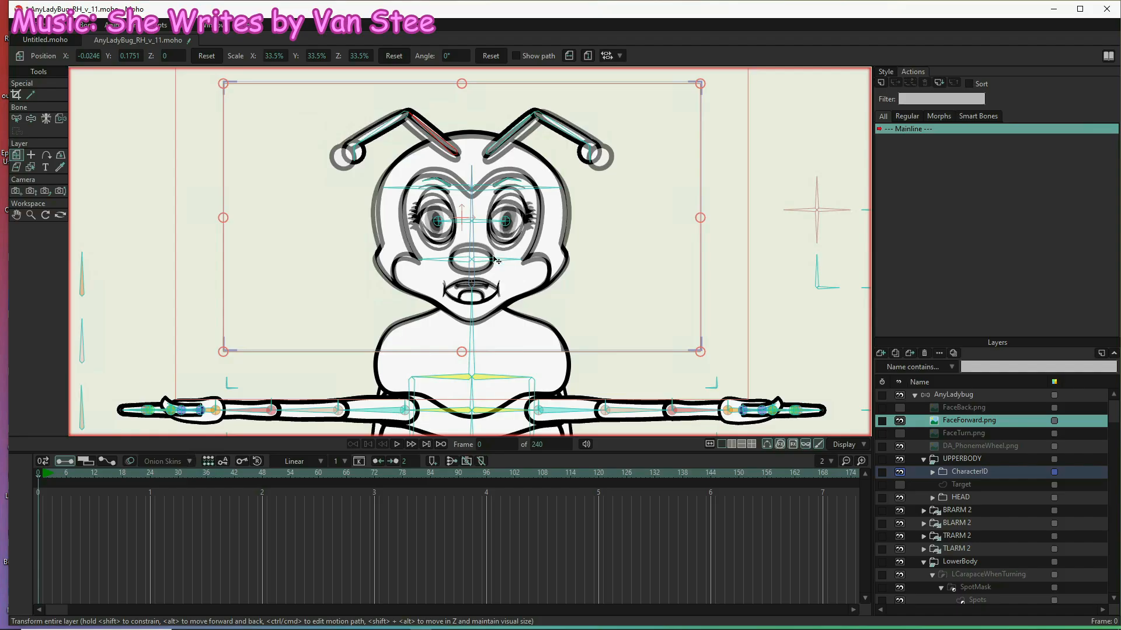
- Select the Head_u_d control bone in the AnyLadybug rig and activate the Head_u_d smart bone action for editing
{"action": "left_click", "coordinate": [1043, 500]}
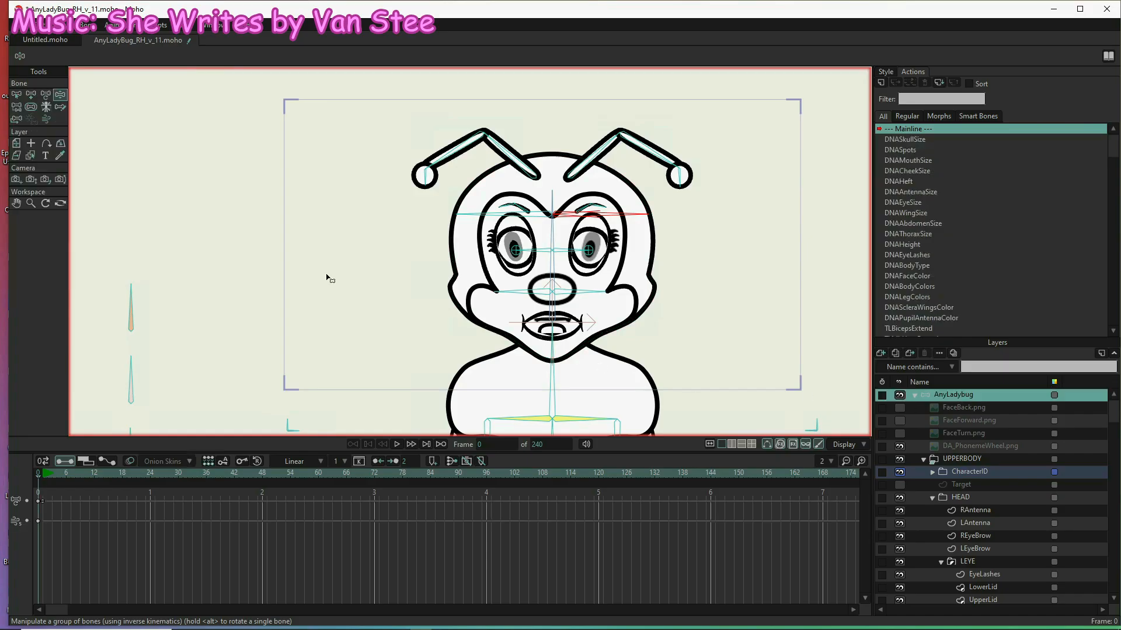
{"action": "scroll", "coordinate": [327, 278], "scroll_direction": "down", "scroll_amount": 1}
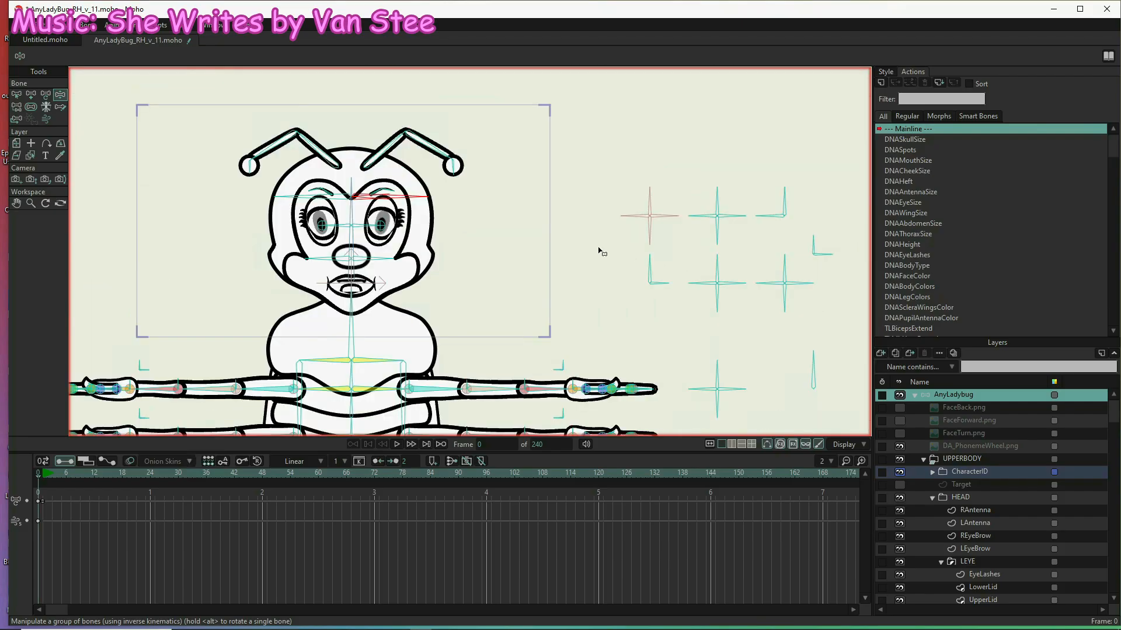
{"action": "left_click", "coordinate": [770, 214]}
{"action": "scroll", "coordinate": [989, 168], "scroll_direction": "down", "scroll_amount": 1}
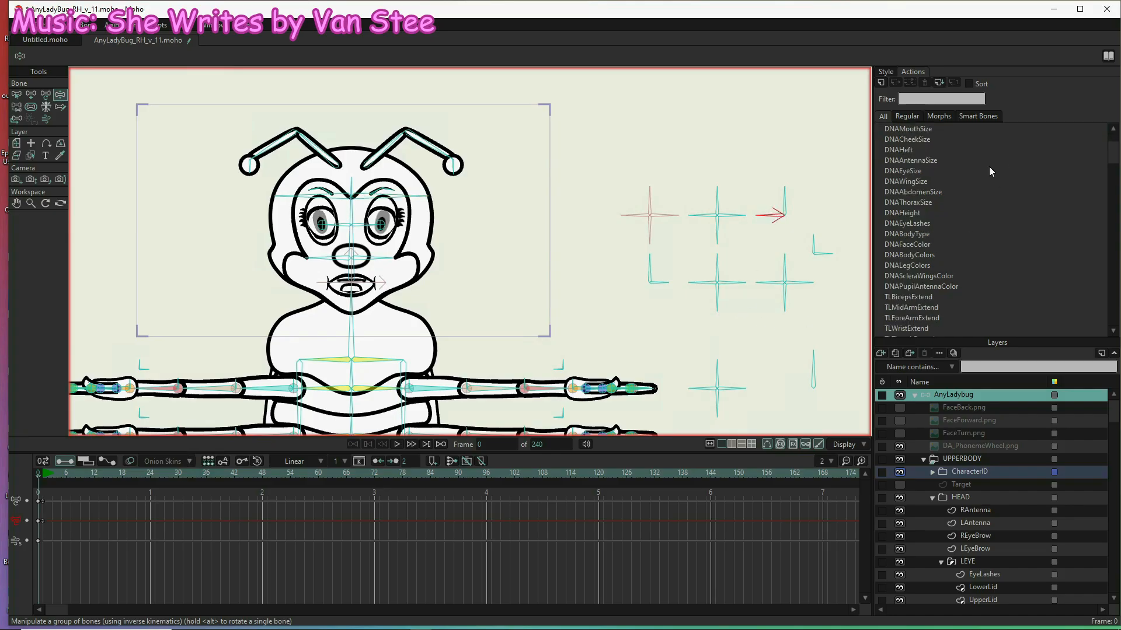
{"action": "scroll", "coordinate": [989, 169], "scroll_direction": "down", "scroll_amount": 5}
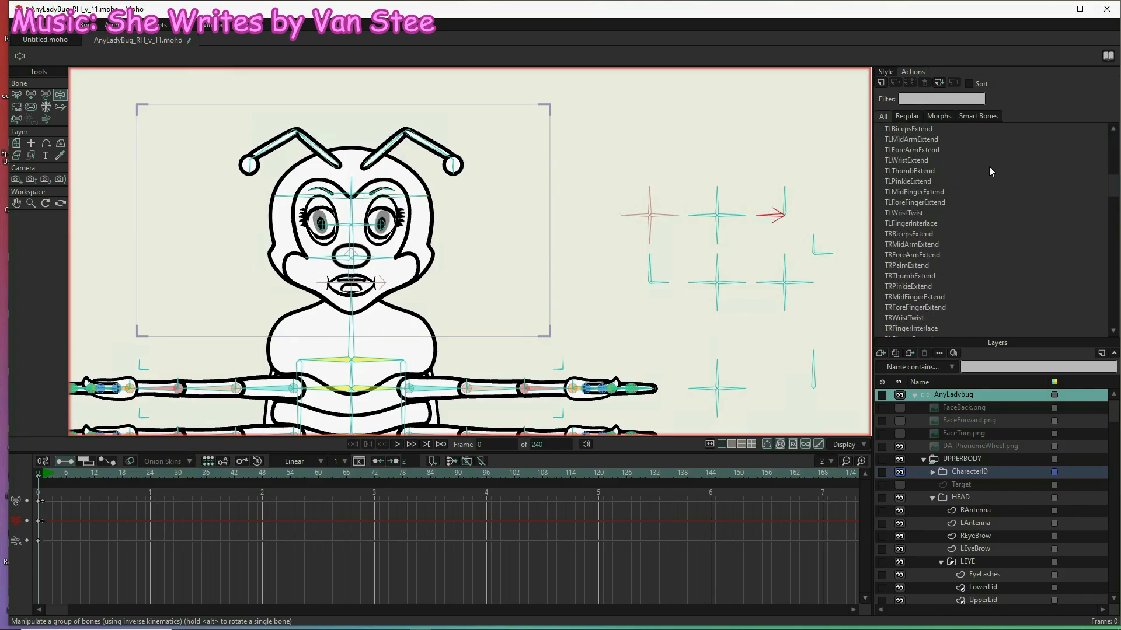
{"action": "scroll", "coordinate": [989, 166], "scroll_direction": "down", "scroll_amount": 9}
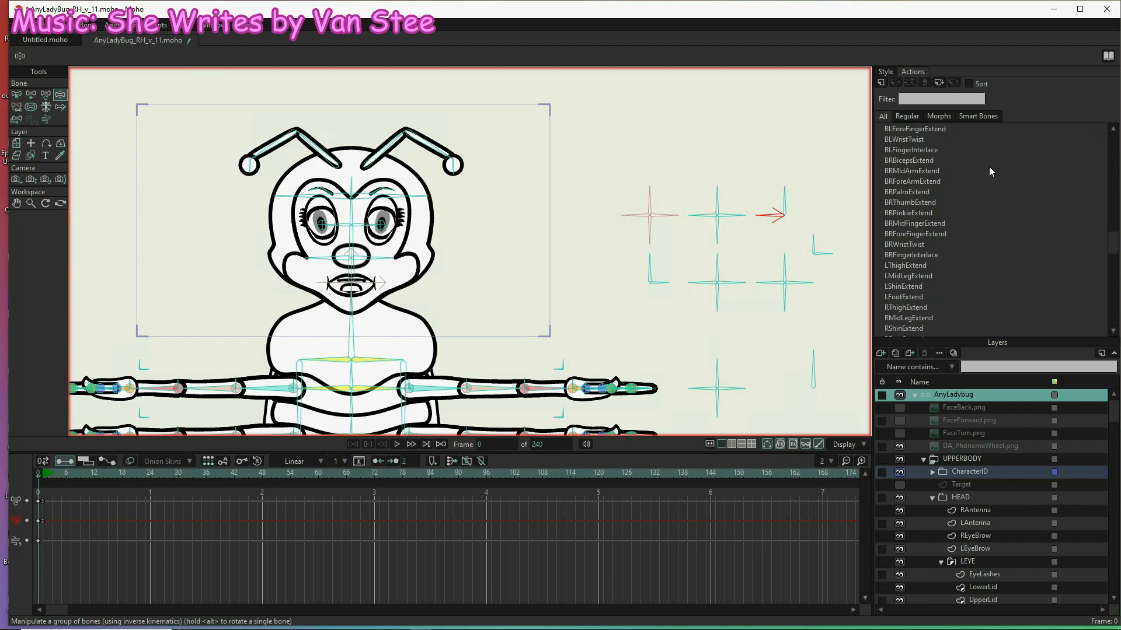
{"action": "scroll", "coordinate": [989, 166], "scroll_direction": "down", "scroll_amount": 10}
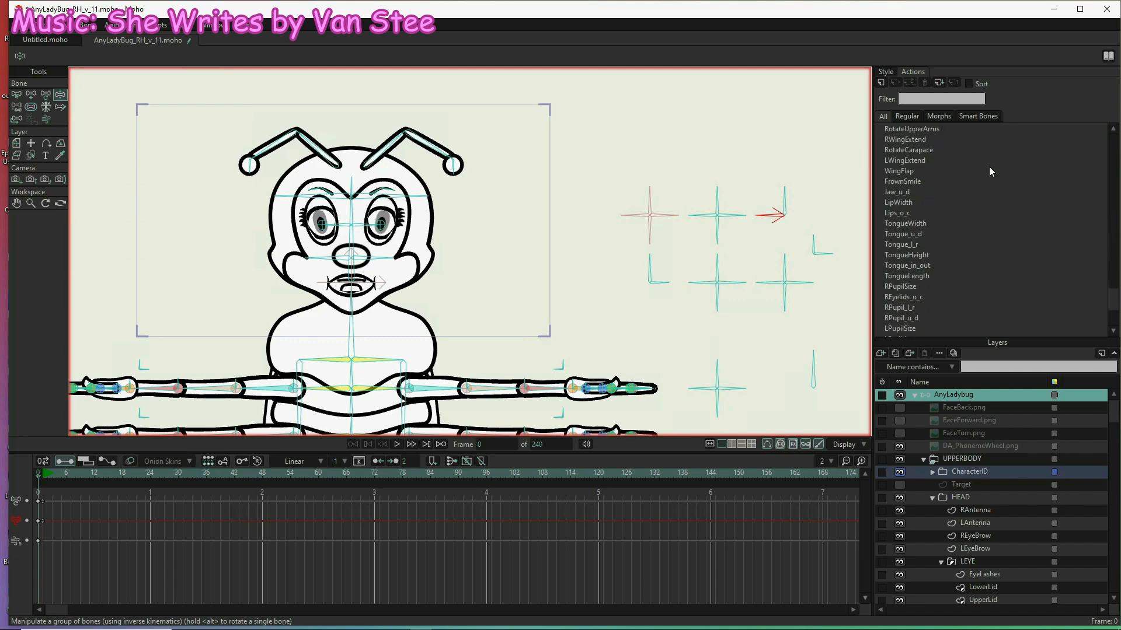
{"action": "scroll", "coordinate": [988, 166], "scroll_direction": "down", "scroll_amount": 3}
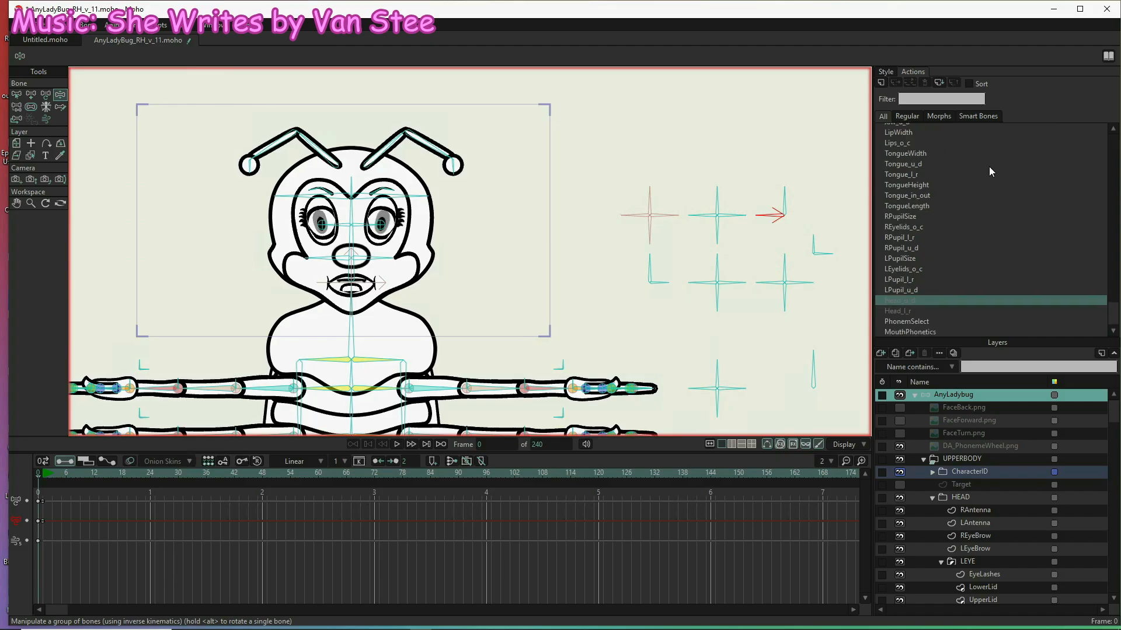
{"action": "left_click", "coordinate": [947, 301]}
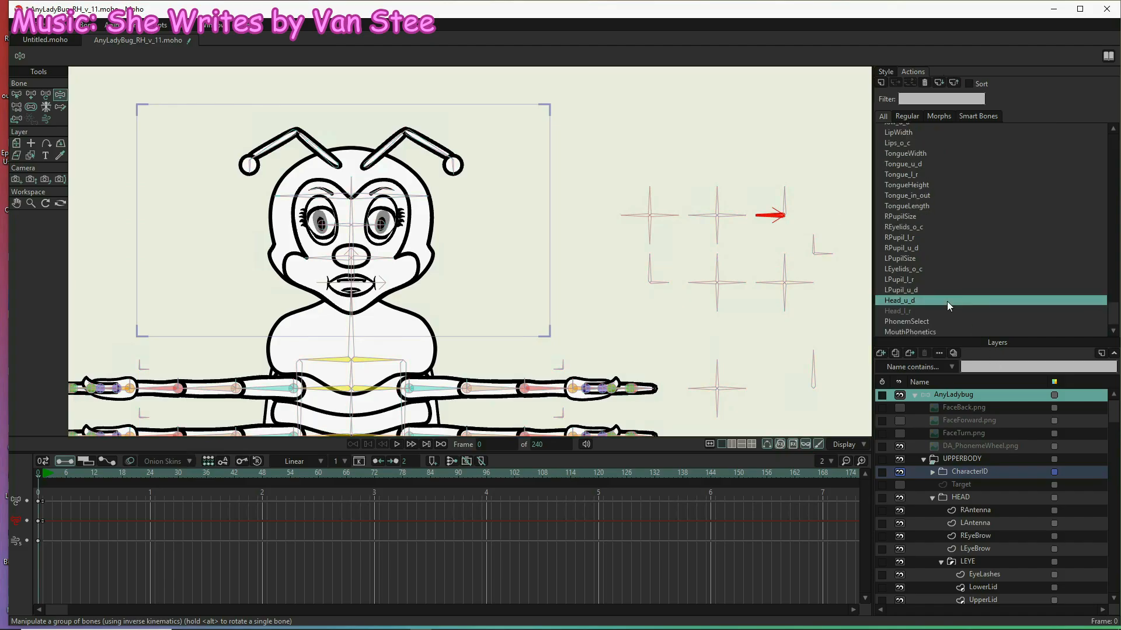
{"action": "double_click", "coordinate": [946, 301]}
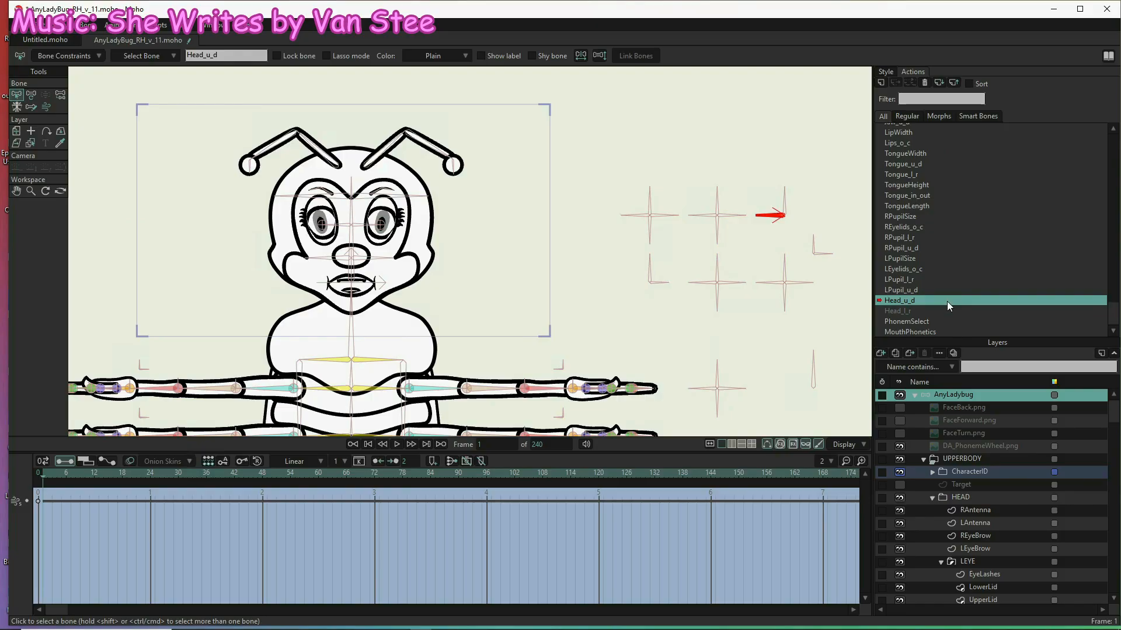
- Key the Head_u_d bone at 212° on frame 1 and 148° on frame 65, and return to frame 1
{"action": "left_click", "coordinate": [31, 94]}
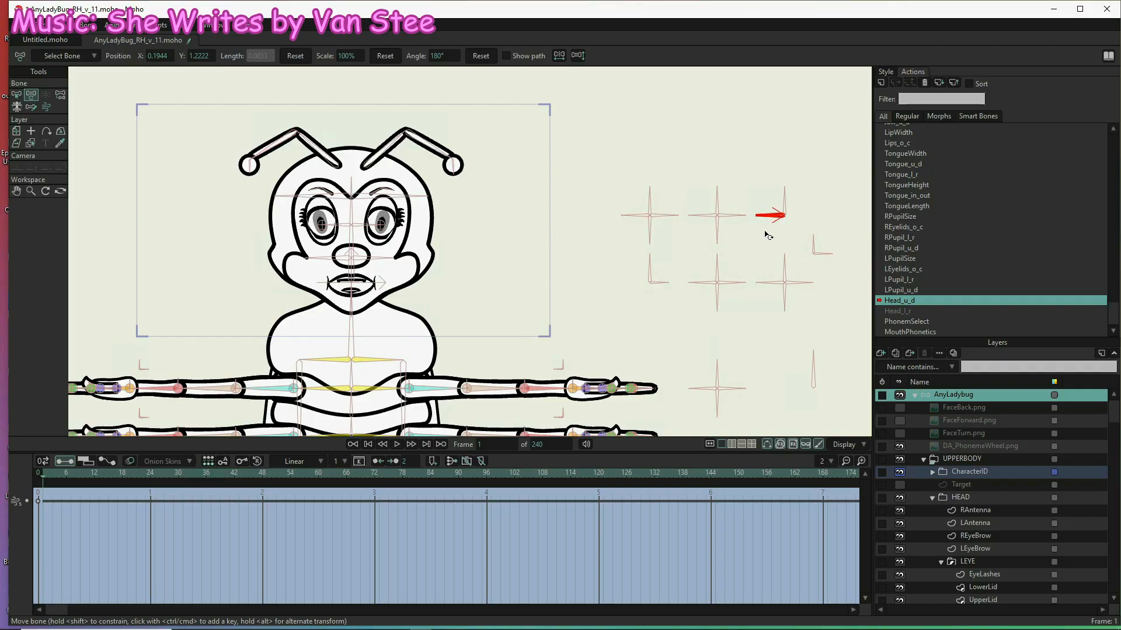
{"action": "left_click", "coordinate": [766, 234]}
{"action": "left_click_drag", "start_coordinate": [766, 235], "coordinate": [767, 238]}
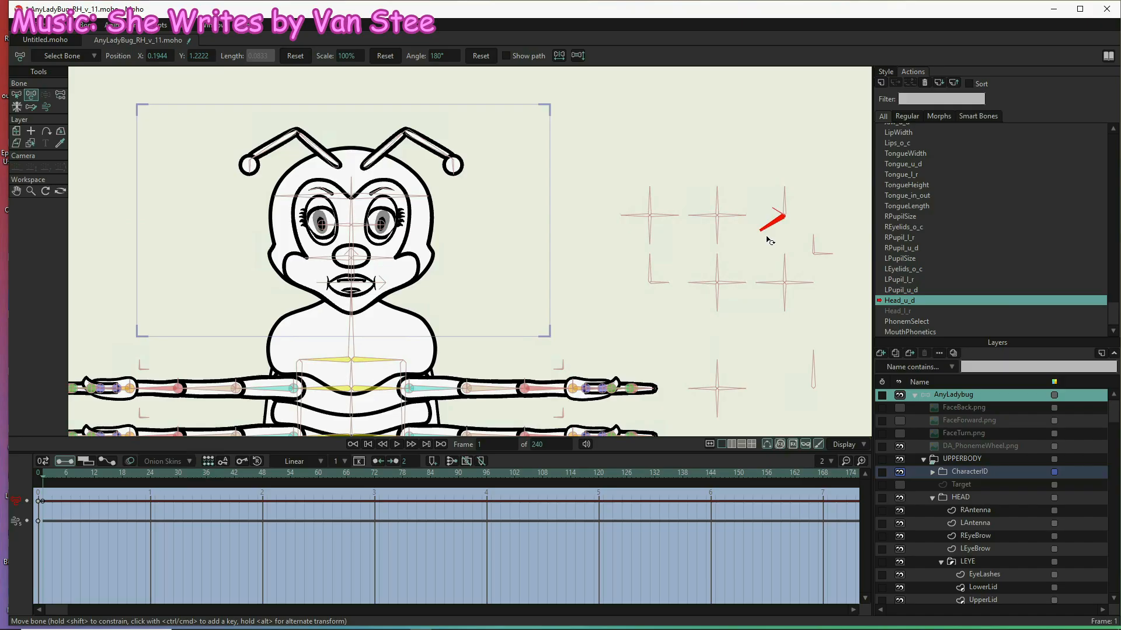
{"action": "left_click", "coordinate": [341, 475]}
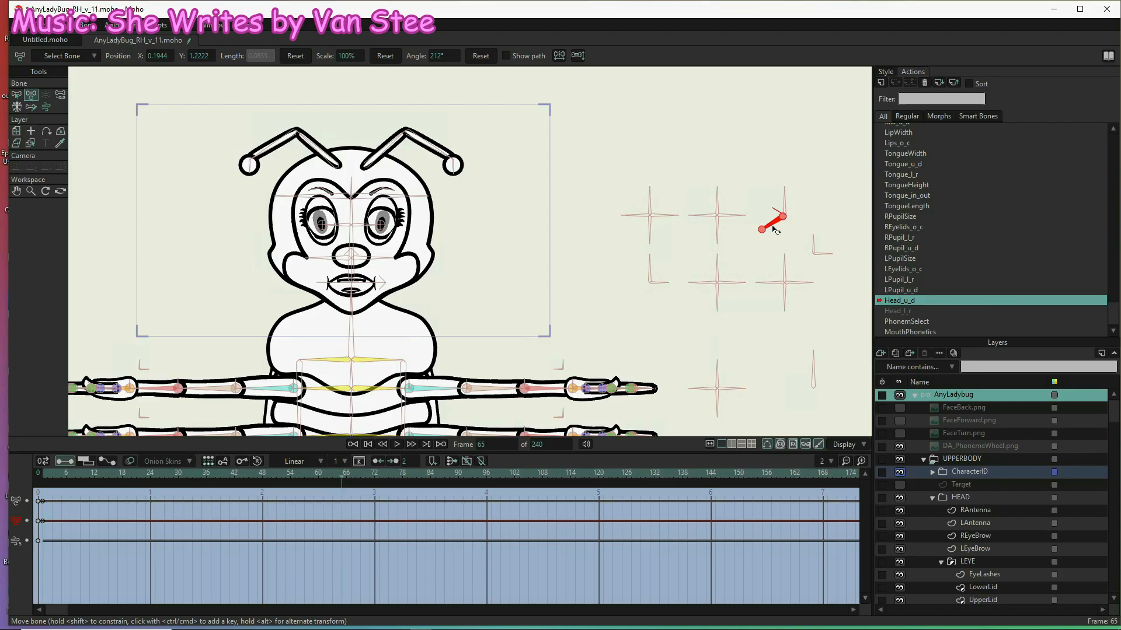
{"action": "left_click_drag", "start_coordinate": [765, 184], "coordinate": [771, 170]}
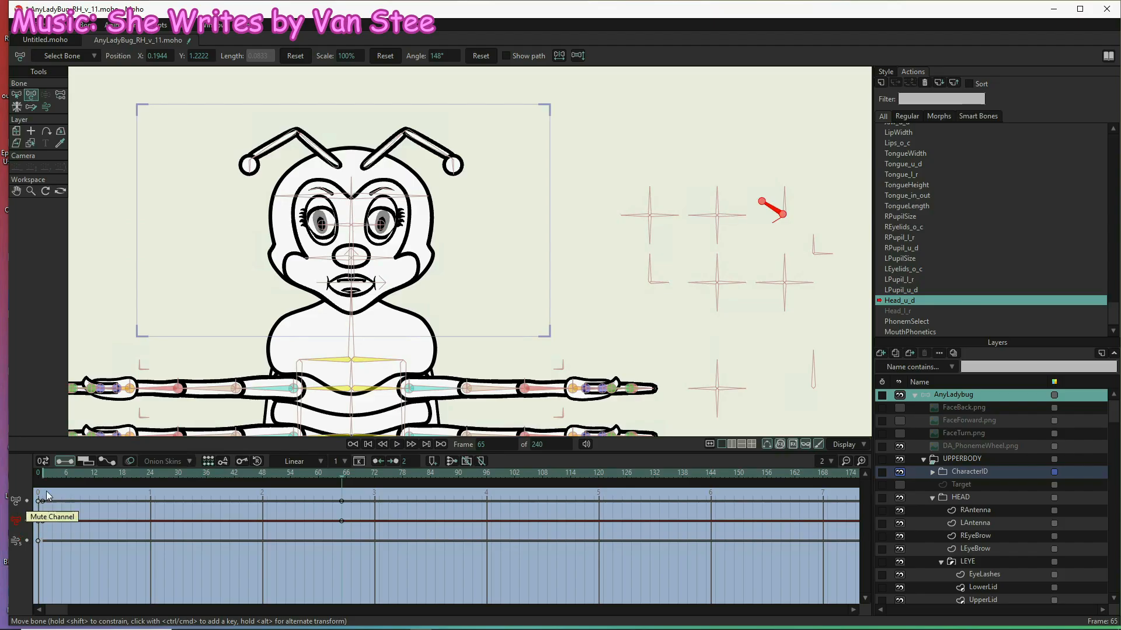
{"action": "left_click", "coordinate": [46, 476]}
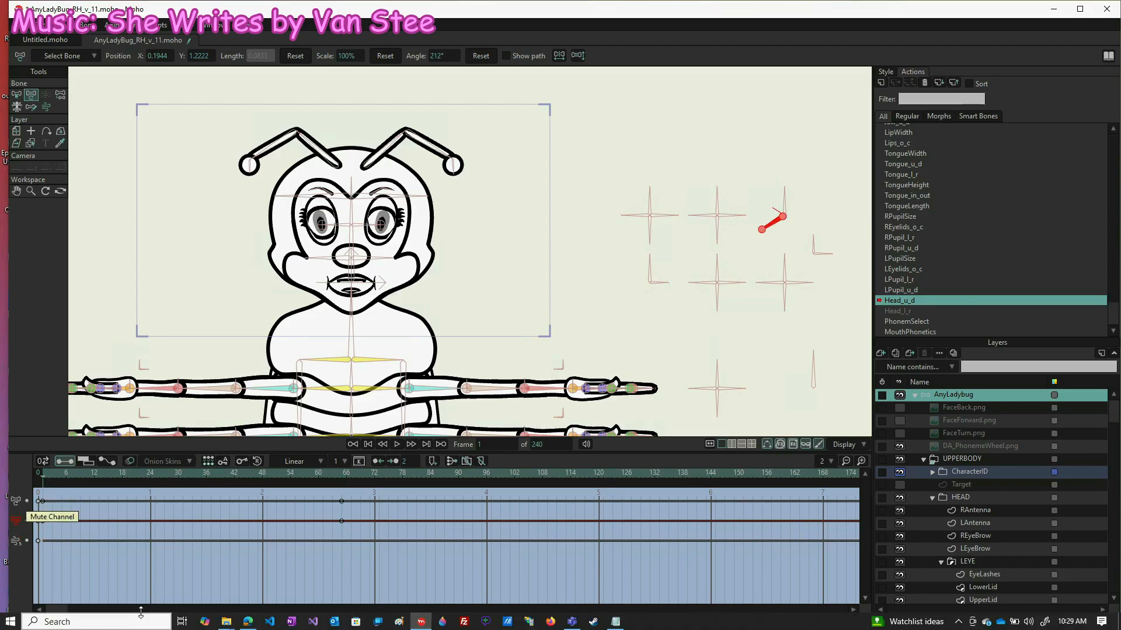
- Show the FaceForward.png reference image and select the Skull layer inside the HEAD group
{"action": "left_click", "coordinate": [903, 422]}
{"action": "left_click", "coordinate": [963, 421]}
{"action": "scroll", "coordinate": [978, 570], "scroll_direction": "down", "scroll_amount": 9}
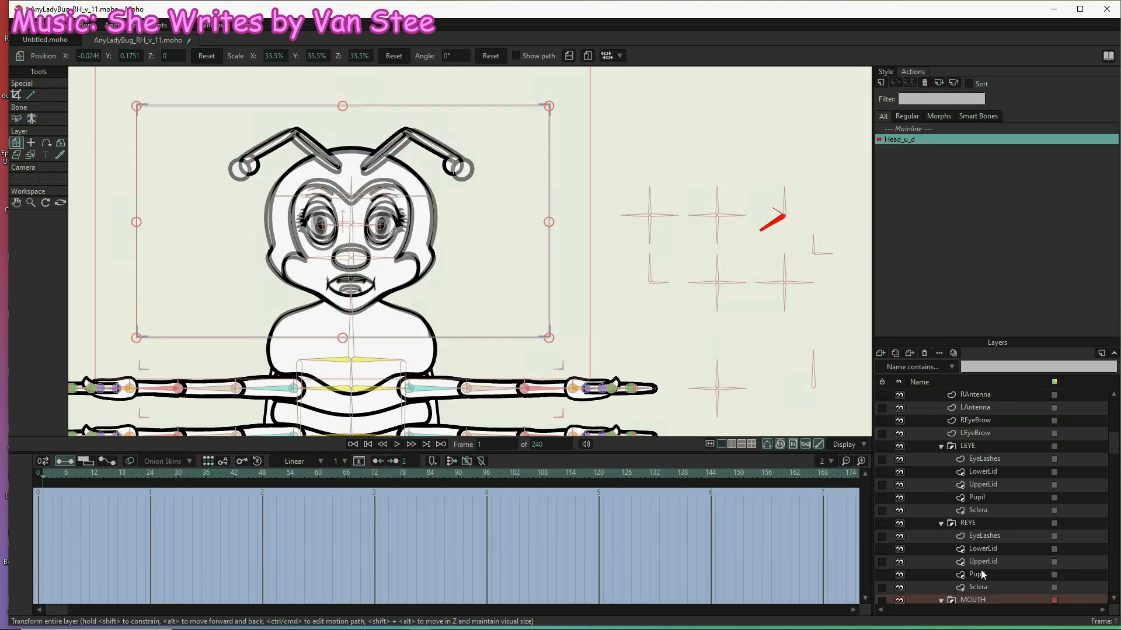
{"action": "scroll", "coordinate": [981, 571], "scroll_direction": "down", "scroll_amount": 13}
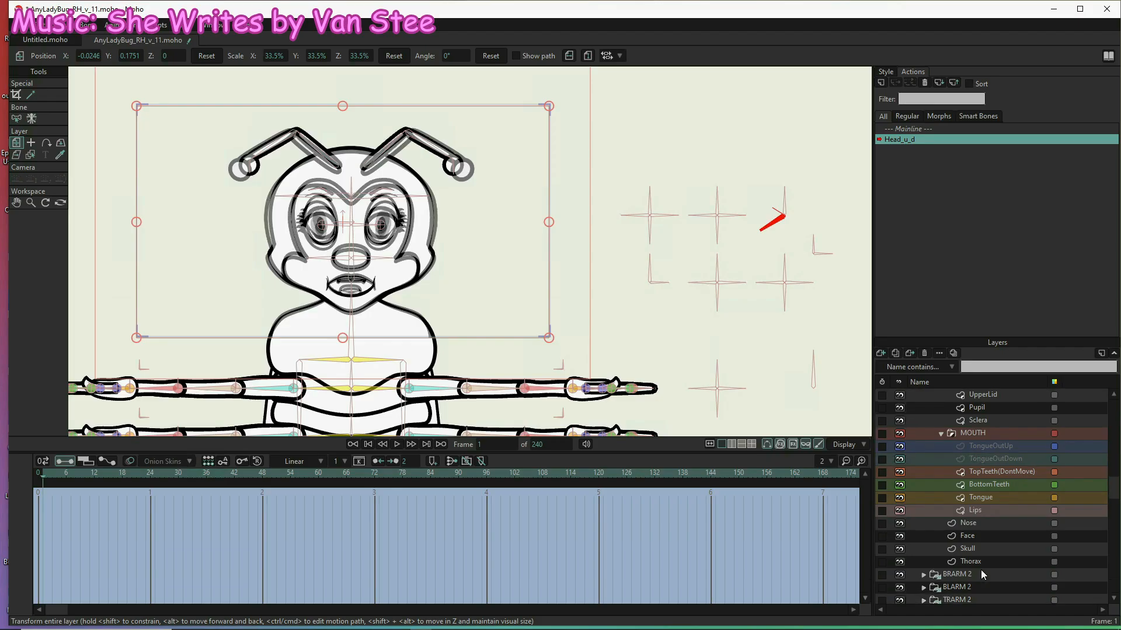
{"action": "left_click", "coordinate": [982, 549]}
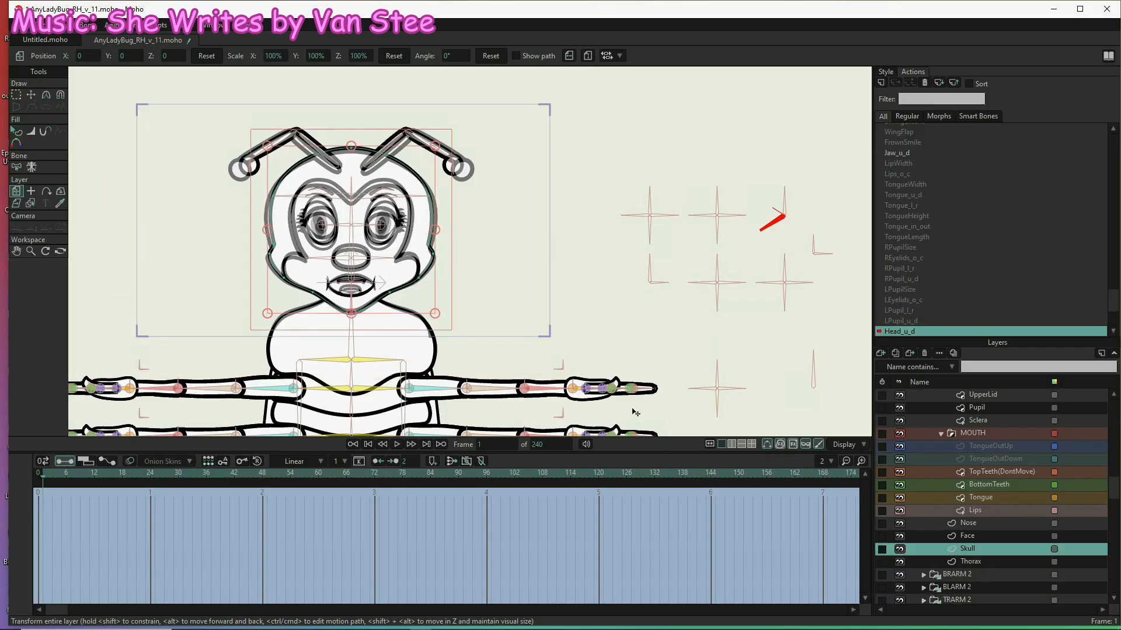
- Move the Skull outline's chin point to about Y -0.089 and its jaw points on both sides onto the reference outline
{"action": "left_click", "coordinate": [31, 95]}
{"action": "scroll", "coordinate": [381, 369], "scroll_direction": "up", "scroll_amount": 1}
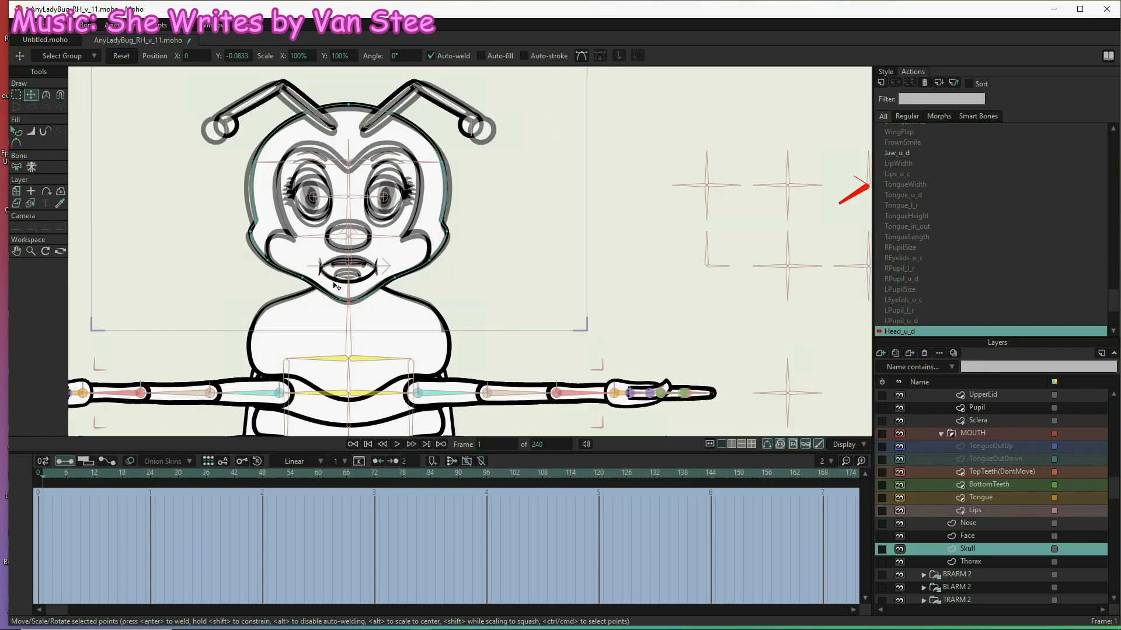
{"action": "scroll", "coordinate": [337, 286], "scroll_direction": "up", "scroll_amount": 5}
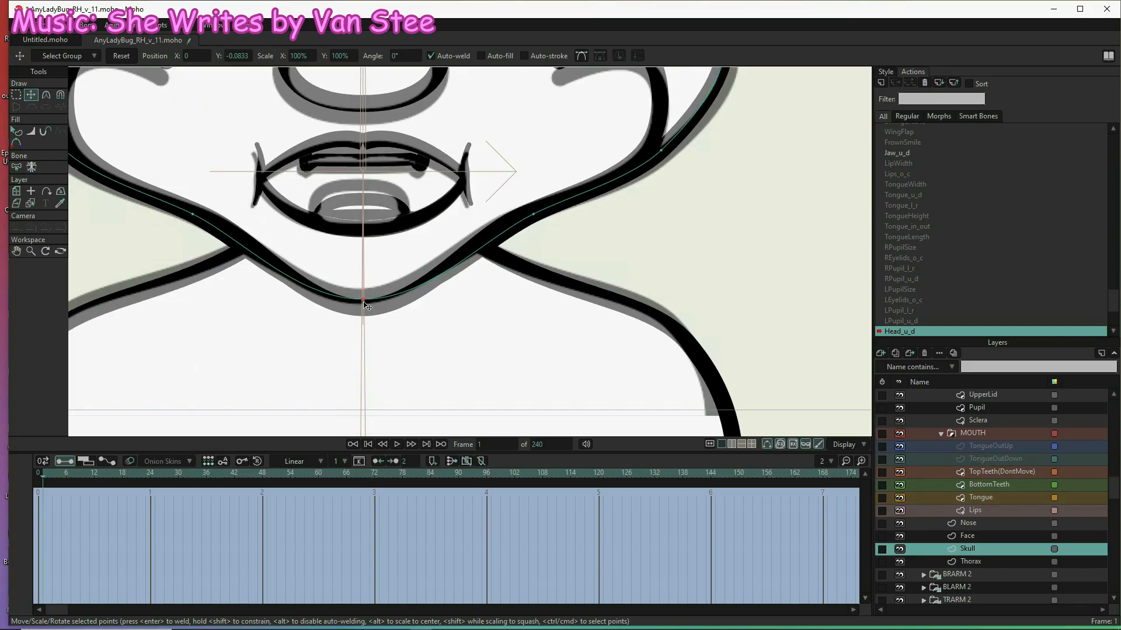
{"action": "left_click_drag", "start_coordinate": [362, 310], "coordinate": [368, 312]}
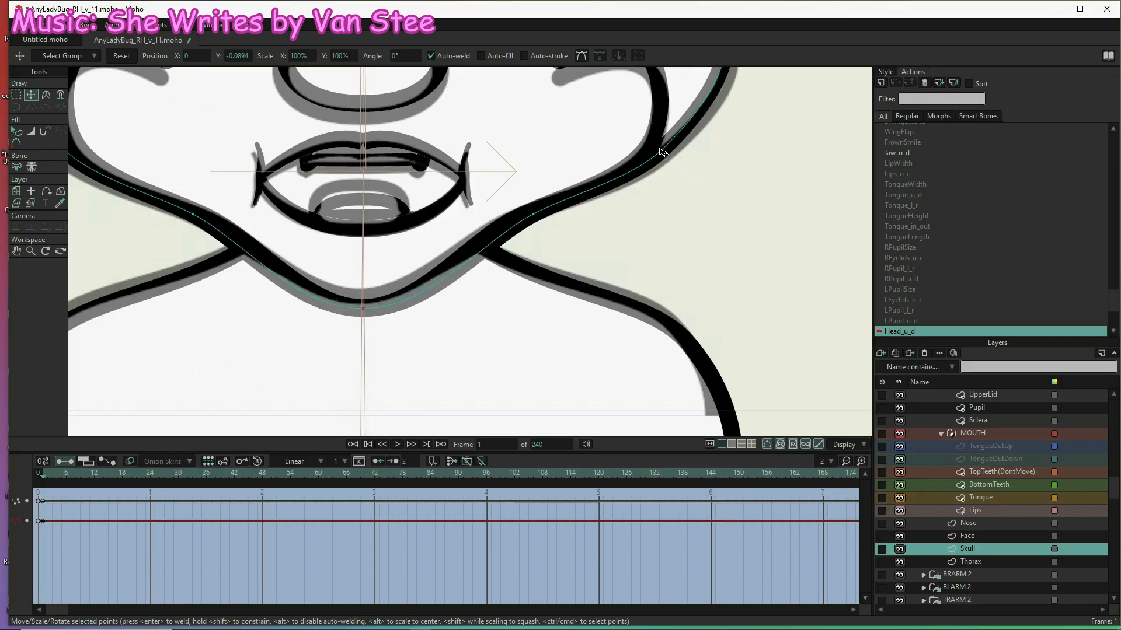
{"action": "left_click", "coordinate": [663, 153]}
{"action": "left_click_drag", "start_coordinate": [663, 153], "coordinate": [665, 154]}
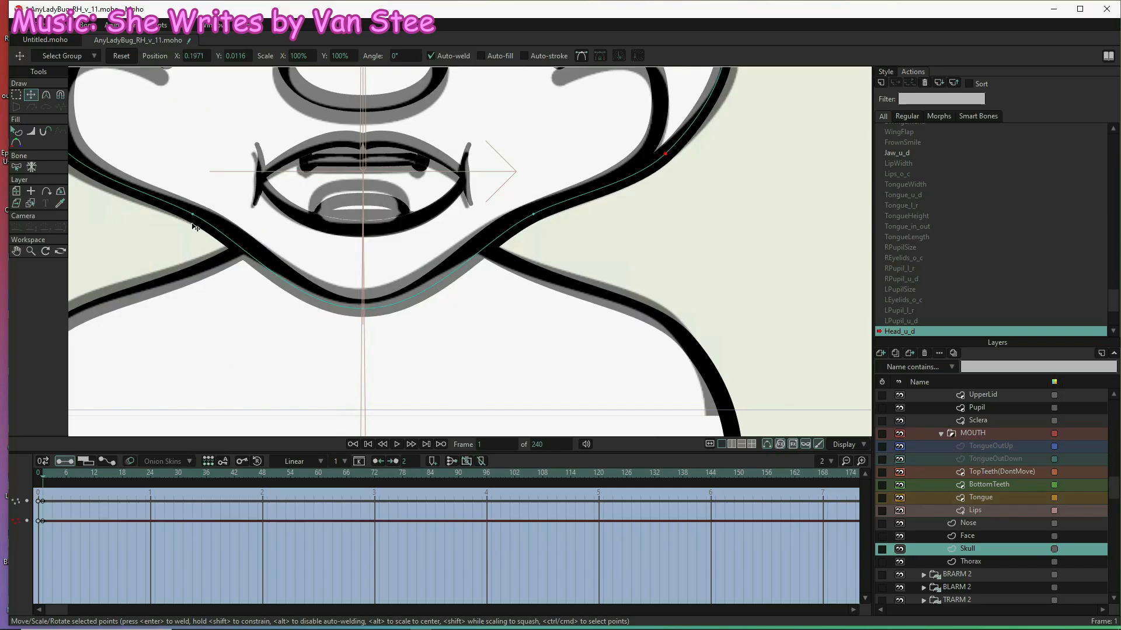
{"action": "left_click_drag", "start_coordinate": [159, 199], "coordinate": [303, 341]}
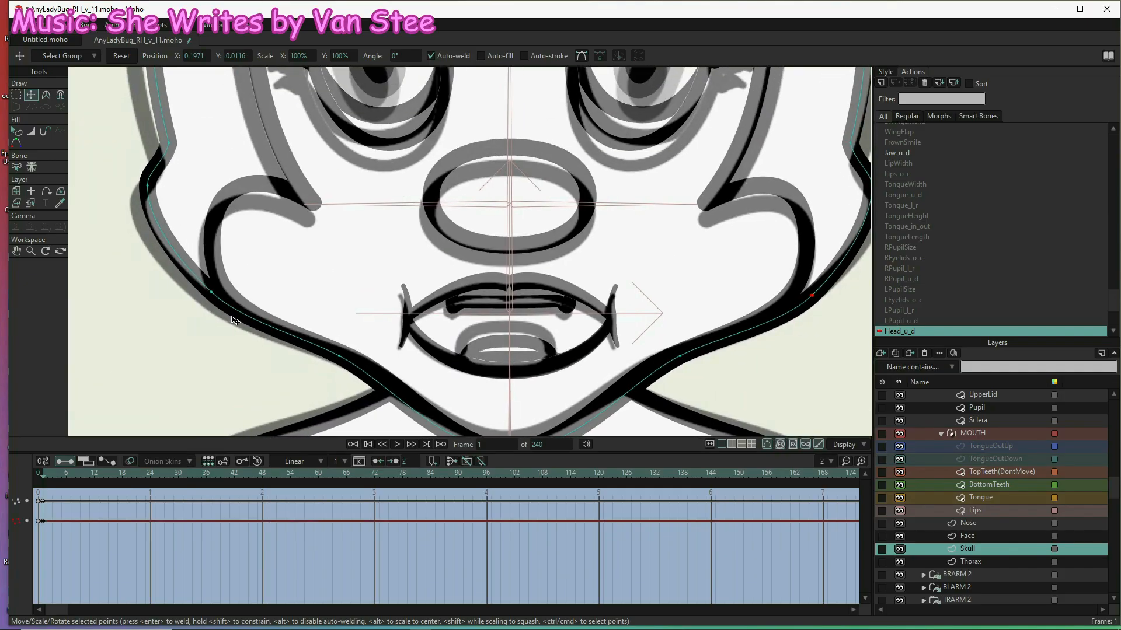
{"action": "left_click_drag", "start_coordinate": [212, 294], "coordinate": [206, 299]}
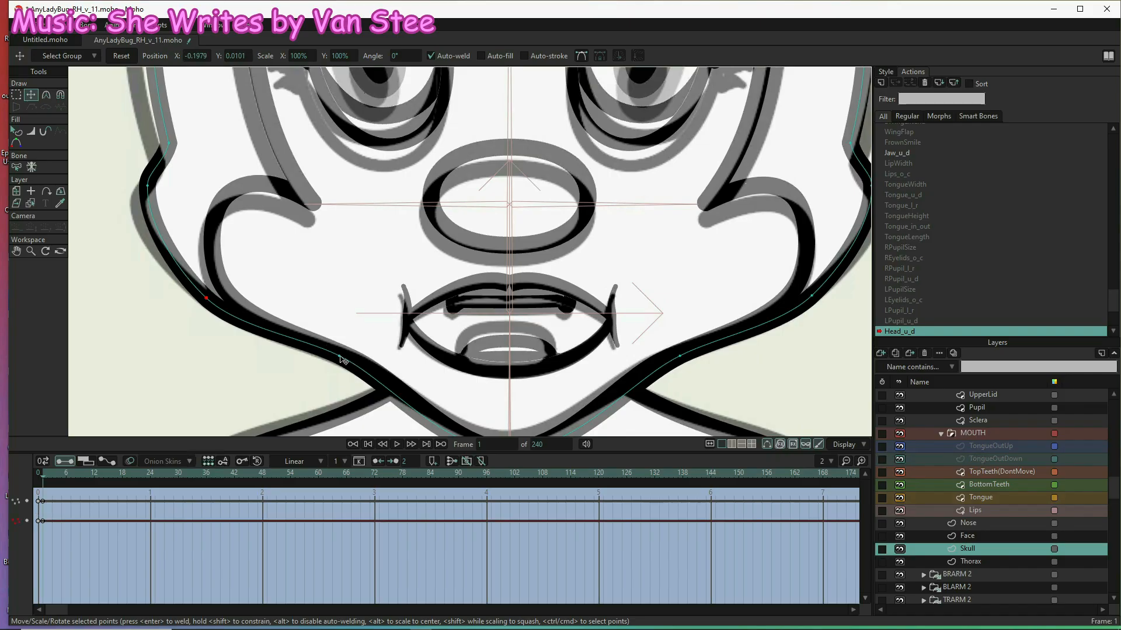
{"action": "left_click", "coordinate": [339, 357]}
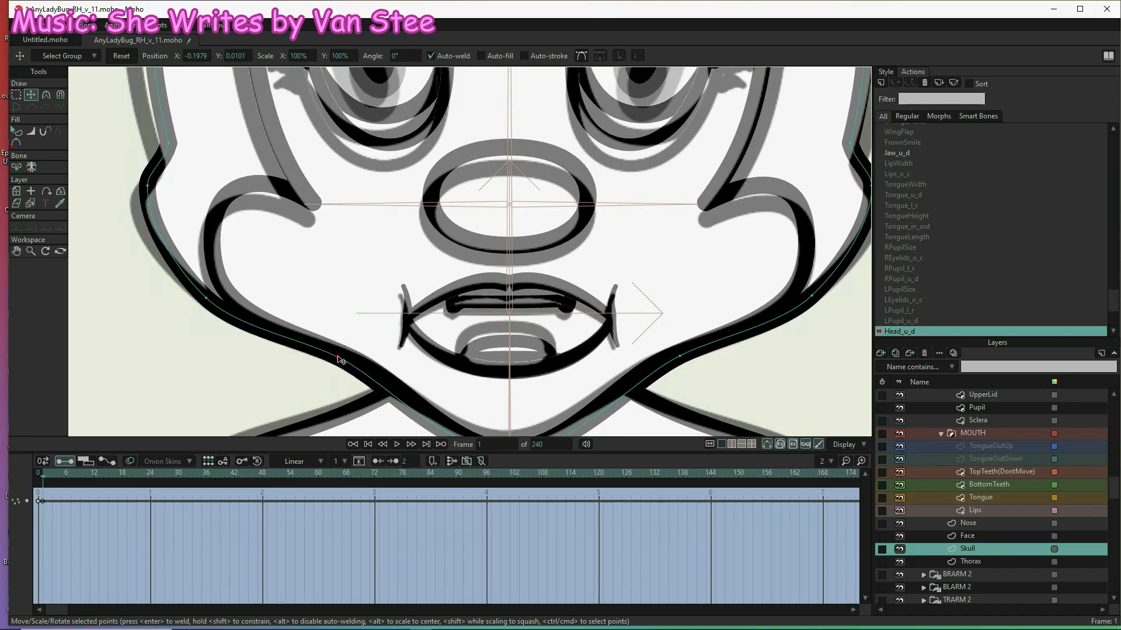
- Move the Skull outline's right cheek and notch points onto the reference, and lower its top point to about Y 0.378
{"action": "left_click_drag", "start_coordinate": [412, 364], "coordinate": [231, 428]}
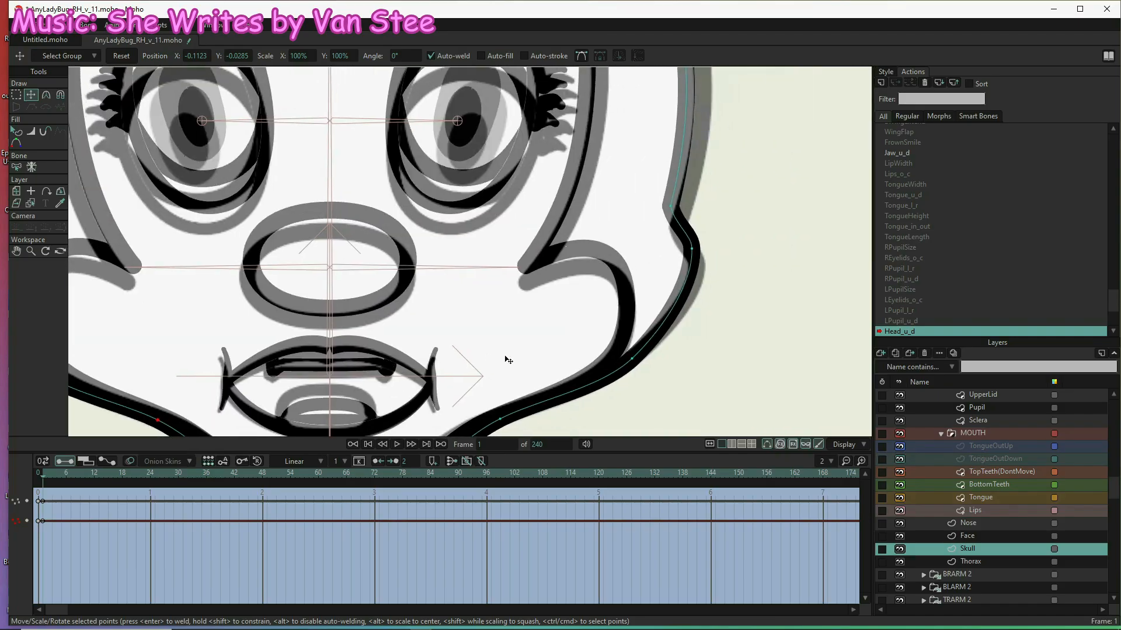
{"action": "left_click_drag", "start_coordinate": [692, 249], "coordinate": [698, 275]}
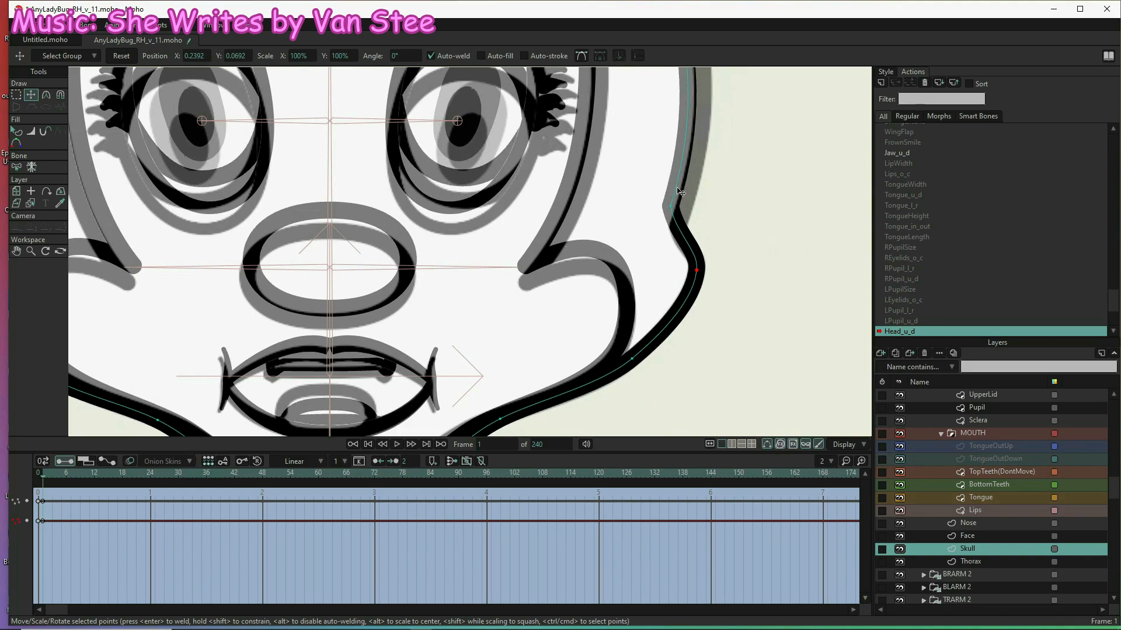
{"action": "left_click_drag", "start_coordinate": [678, 192], "coordinate": [686, 216]}
{"action": "left_click_drag", "start_coordinate": [672, 168], "coordinate": [622, 435]}
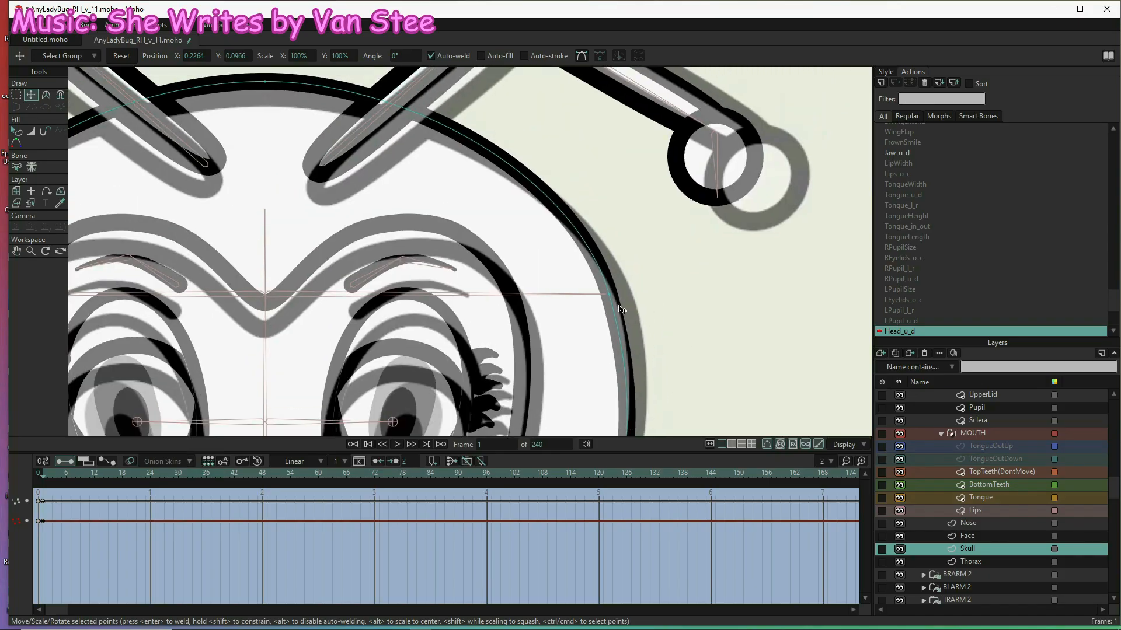
{"action": "left_click_drag", "start_coordinate": [249, 162], "coordinate": [469, 296]}
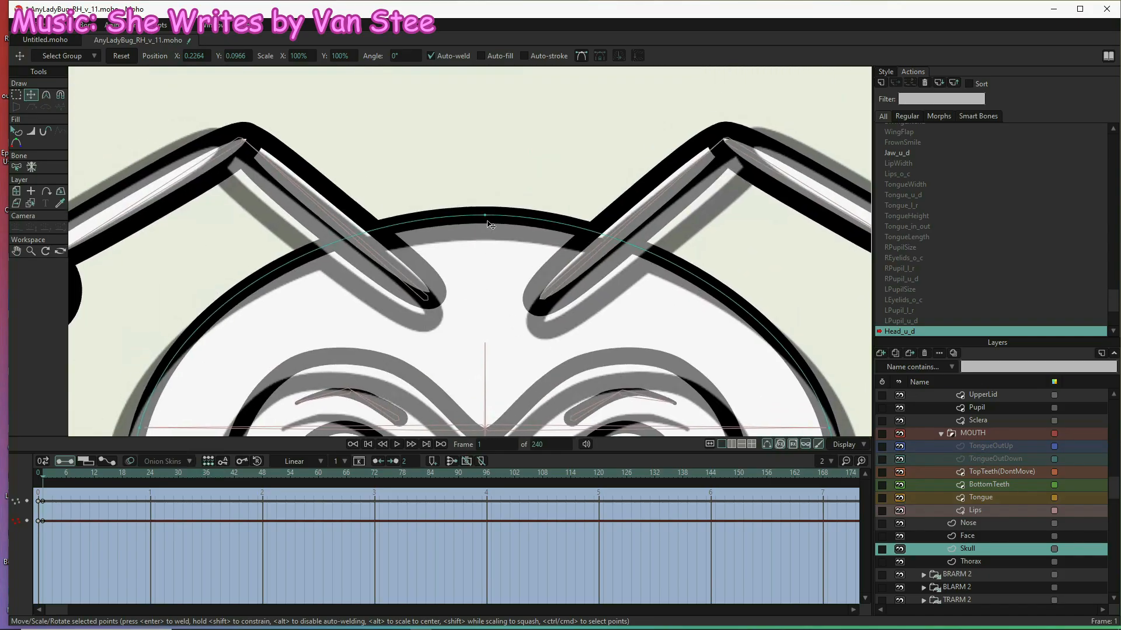
{"action": "left_click_drag", "start_coordinate": [487, 218], "coordinate": [492, 236]}
{"action": "scroll", "coordinate": [511, 178], "scroll_direction": "down", "scroll_amount": 3}
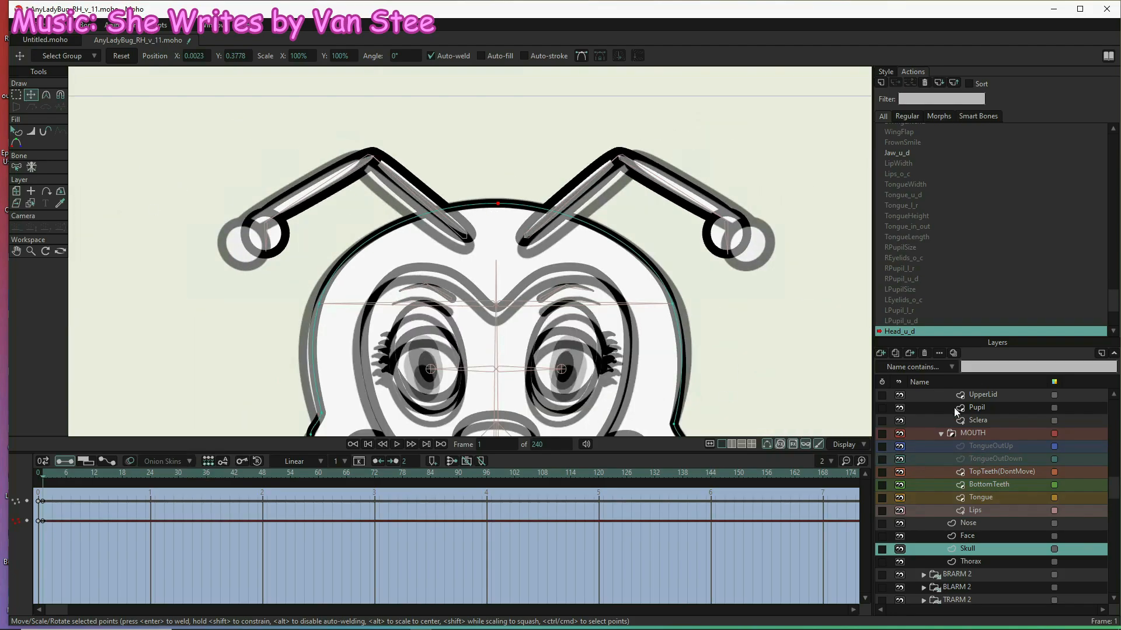
- On the AnyLadybug bone layer, scale both horizontal skull bones to 104% so the head's sides reach the reference outline
{"action": "scroll", "coordinate": [978, 418], "scroll_direction": "up", "scroll_amount": 4}
{"action": "scroll", "coordinate": [978, 418], "scroll_direction": "up", "scroll_amount": 3}
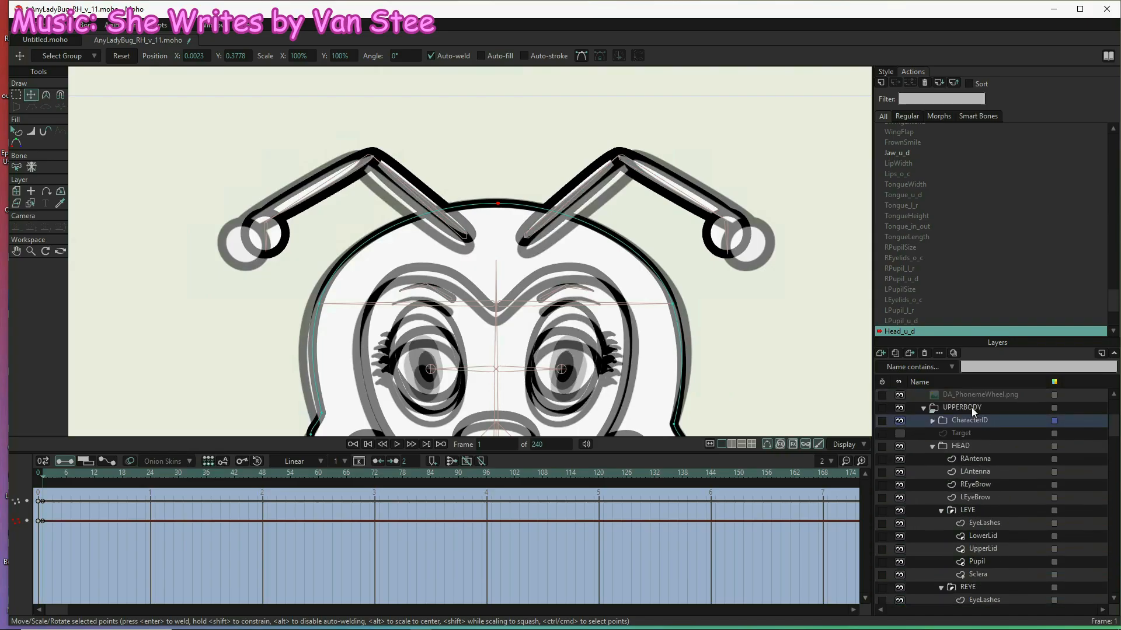
{"action": "scroll", "coordinate": [970, 397], "scroll_direction": "up", "scroll_amount": 1}
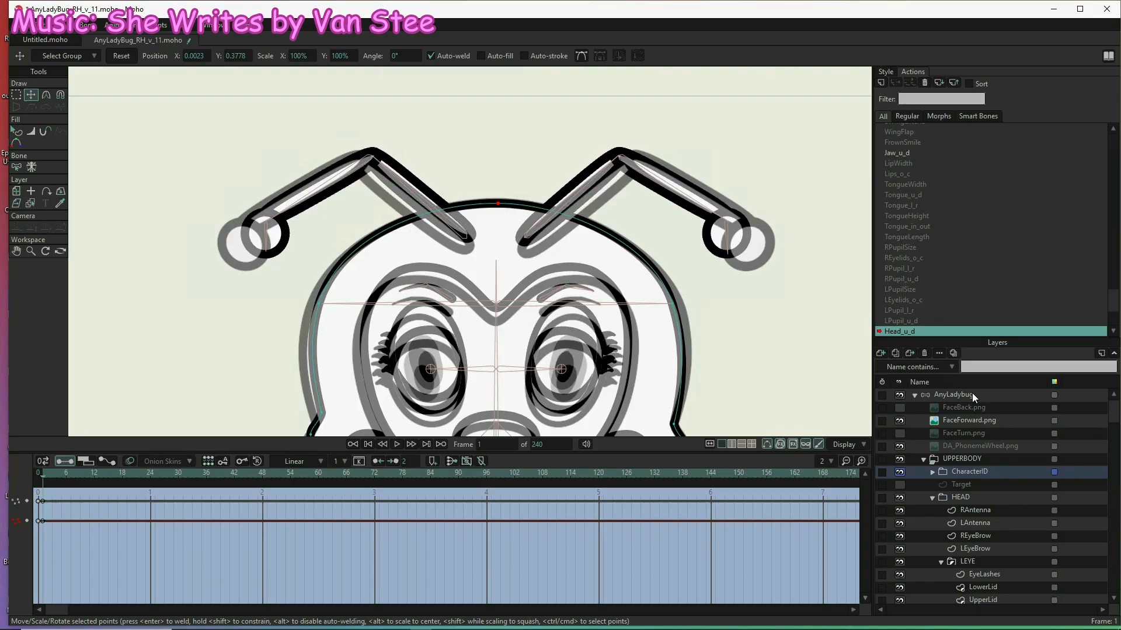
{"action": "left_click", "coordinate": [972, 395]}
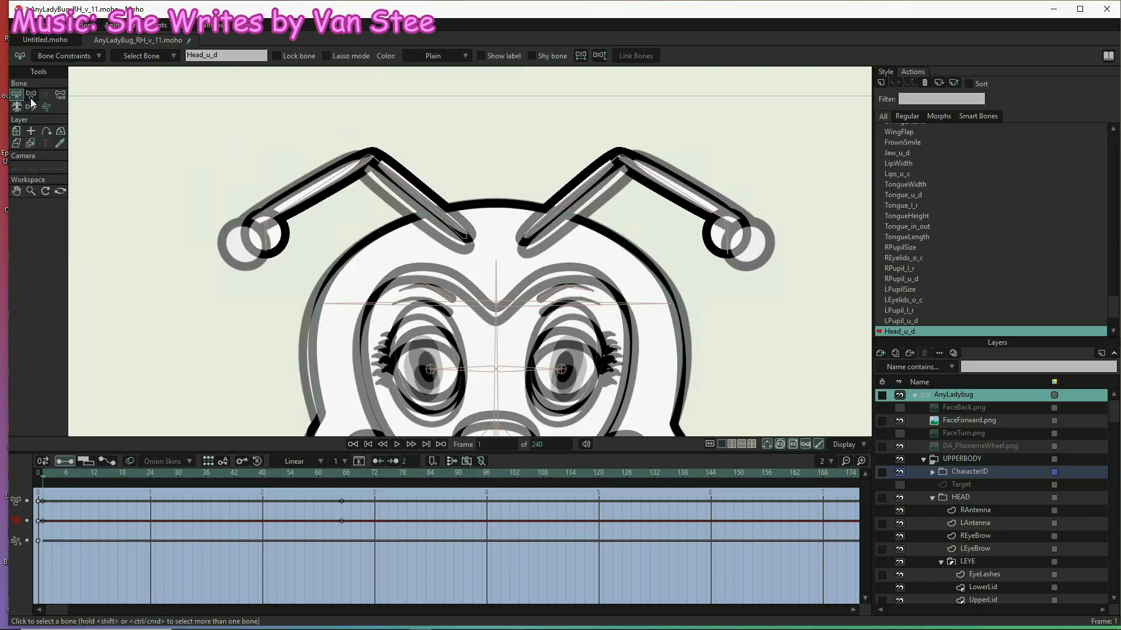
{"action": "left_click", "coordinate": [31, 95]}
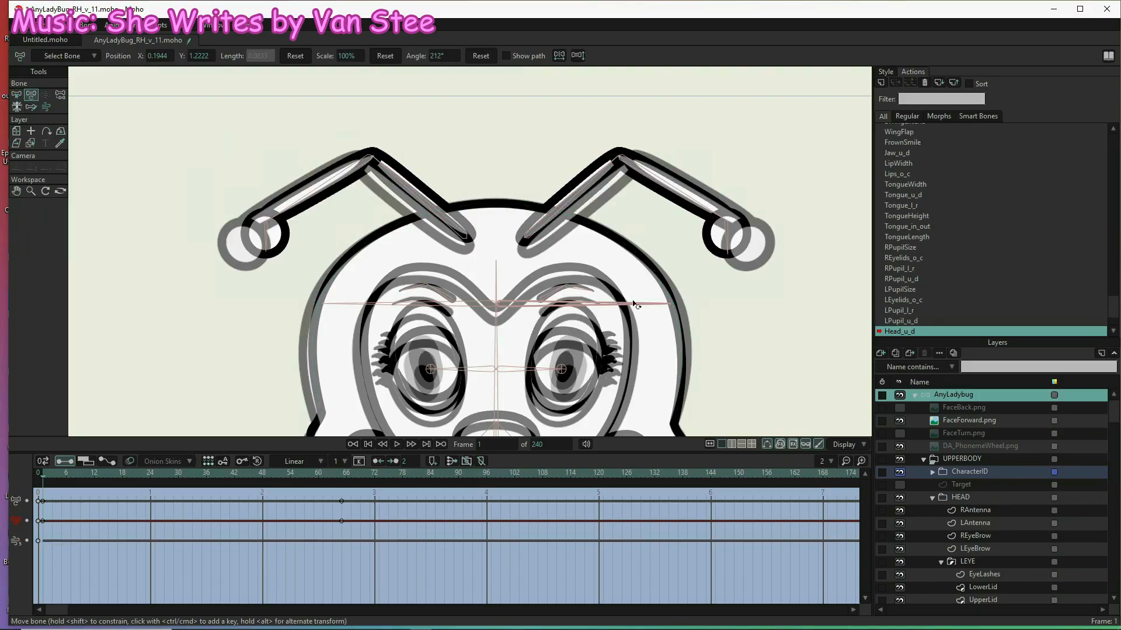
{"action": "left_click", "coordinate": [642, 306]}
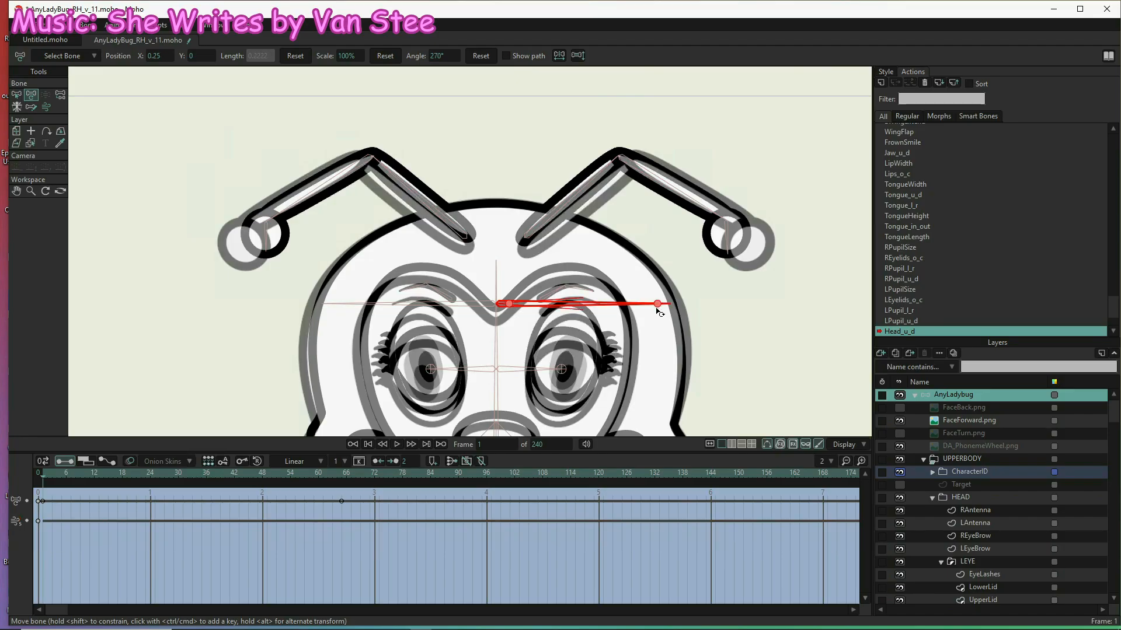
{"action": "left_click_drag", "start_coordinate": [658, 304], "coordinate": [663, 311]}
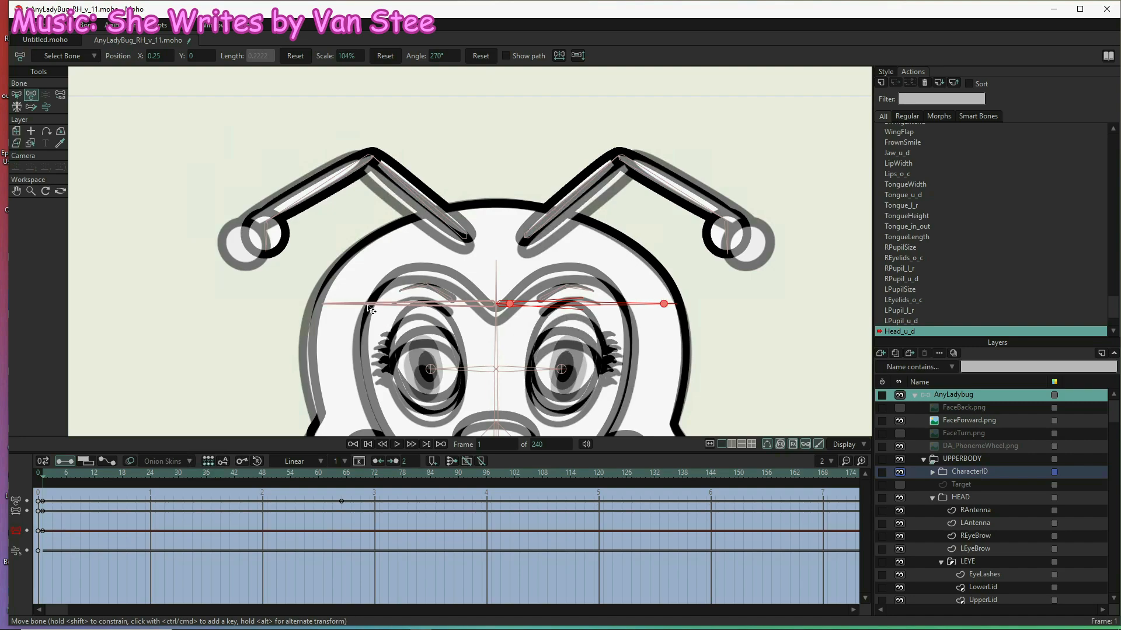
{"action": "left_click", "coordinate": [340, 307]}
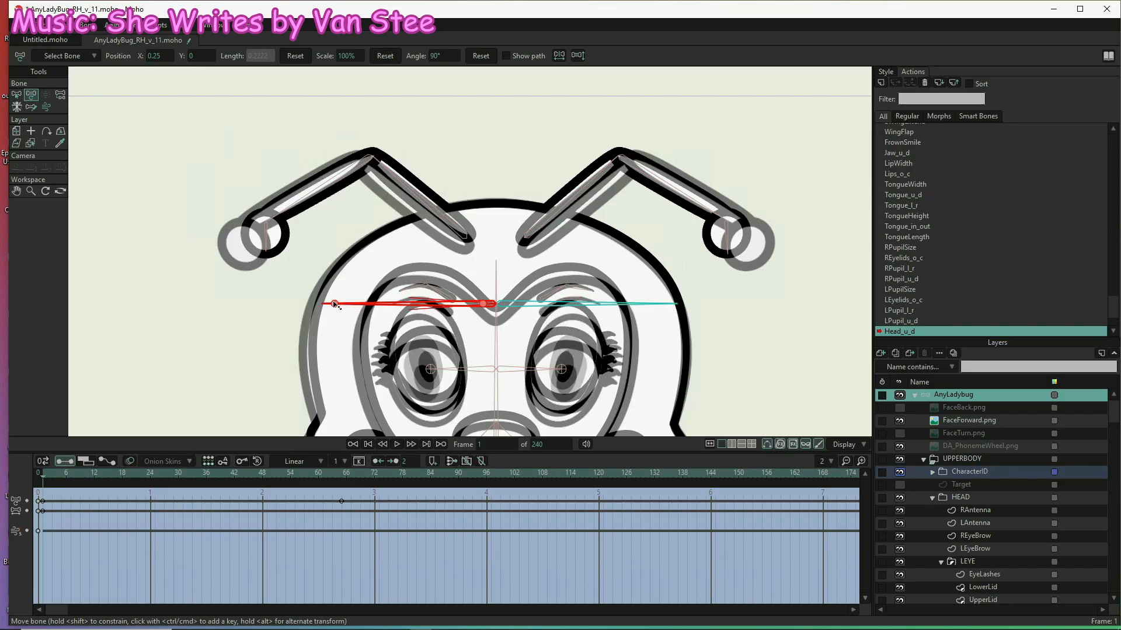
{"action": "left_click", "coordinate": [334, 305]}
{"action": "left_click_drag", "start_coordinate": [336, 304], "coordinate": [336, 304]}
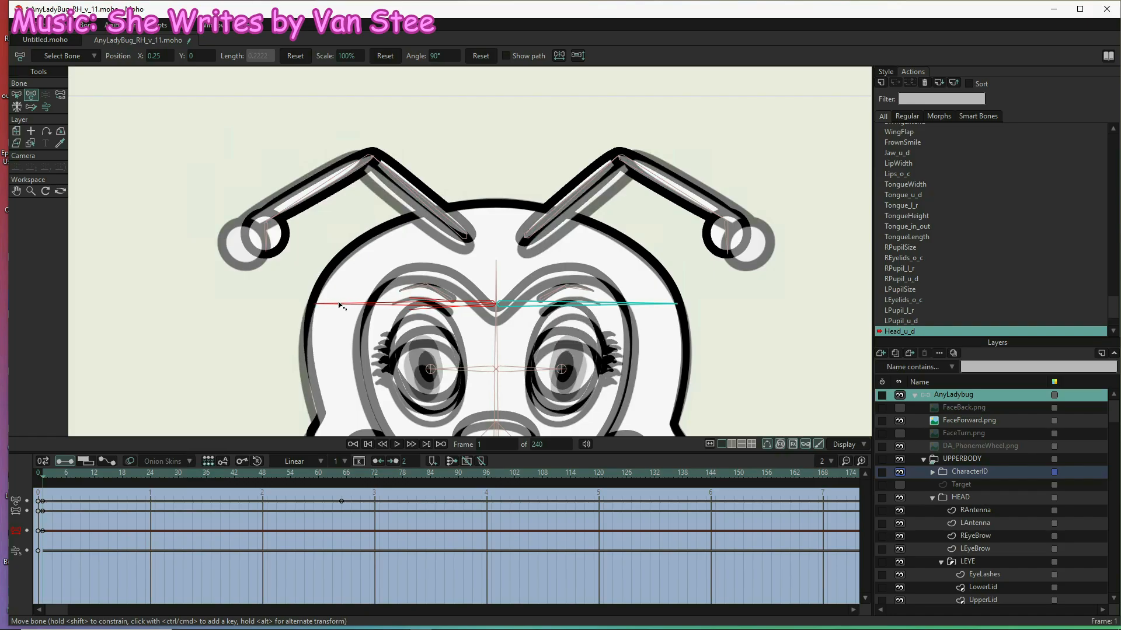
{"action": "scroll", "coordinate": [471, 284], "scroll_direction": "down", "scroll_amount": 7}
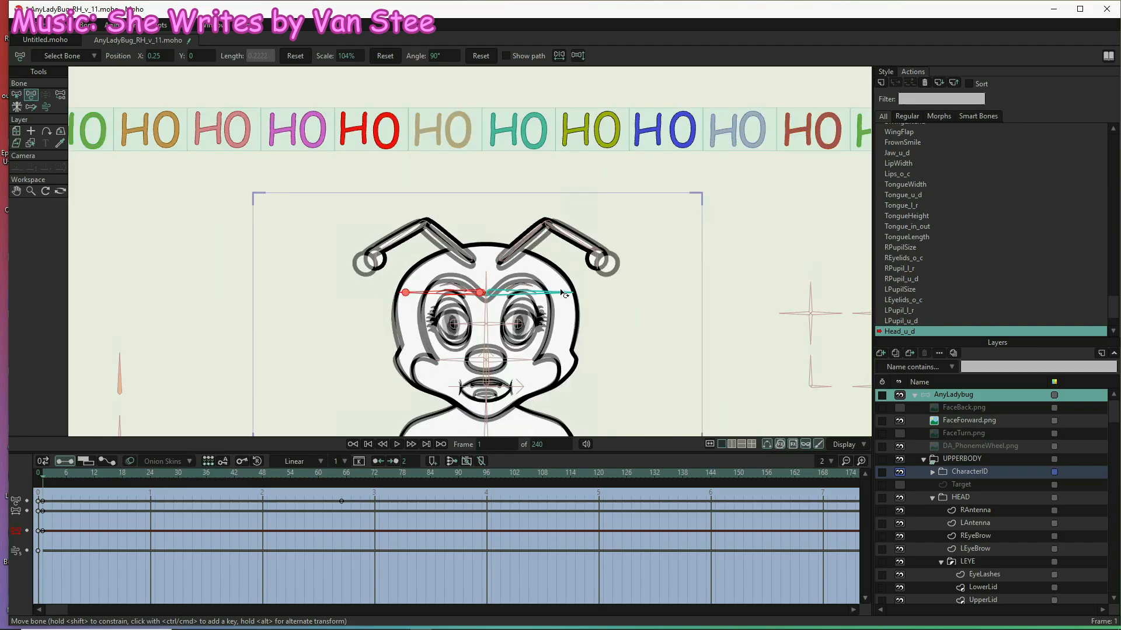
{"action": "scroll", "coordinate": [513, 248], "scroll_direction": "up", "scroll_amount": 4}
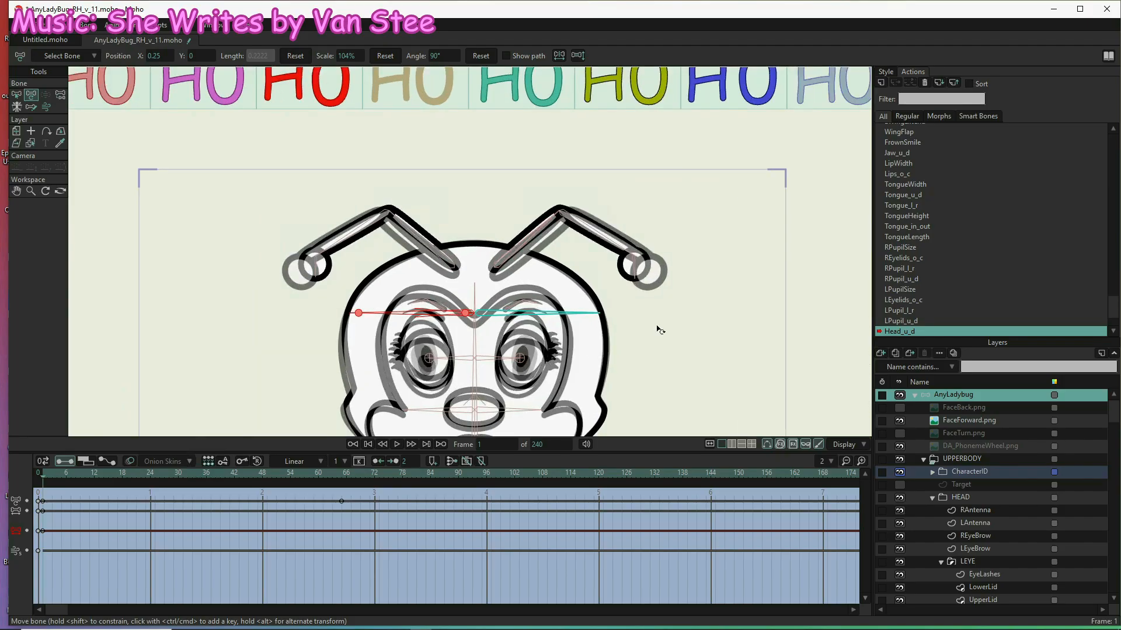
{"action": "left_click_drag", "start_coordinate": [659, 325], "coordinate": [713, 259]}
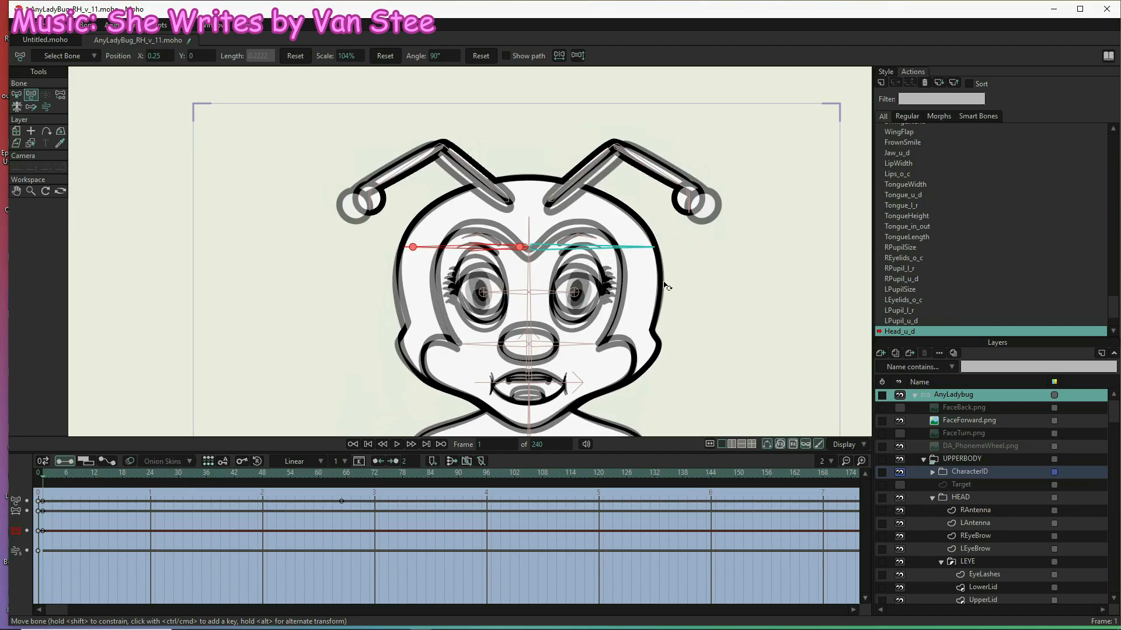
- Return to the Skull layer and move the left notch and cheek points onto the reference, the cheek to about X -0.243, Y 0.068
{"action": "left_click", "coordinate": [948, 418]}
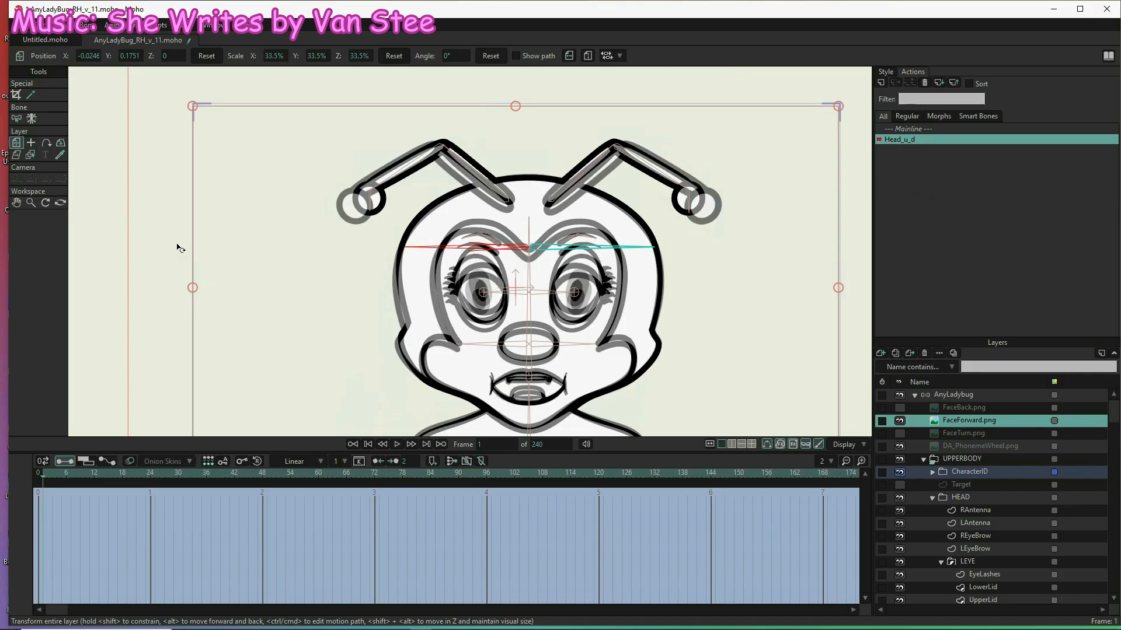
{"action": "scroll", "coordinate": [985, 578], "scroll_direction": "down", "scroll_amount": 4}
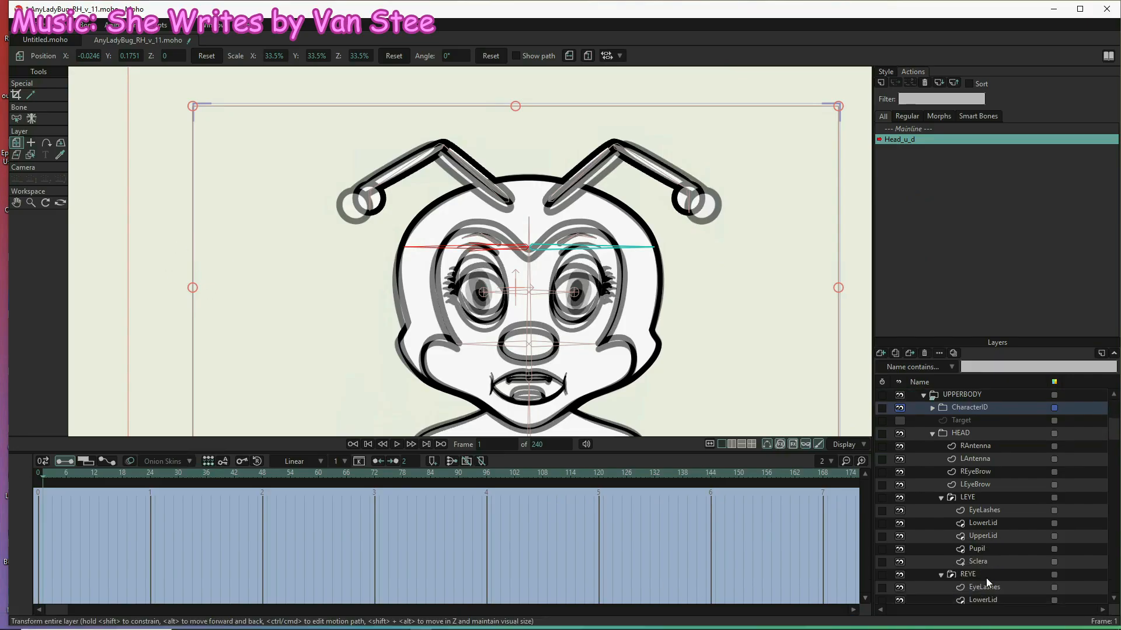
{"action": "scroll", "coordinate": [986, 577], "scroll_direction": "down", "scroll_amount": 4}
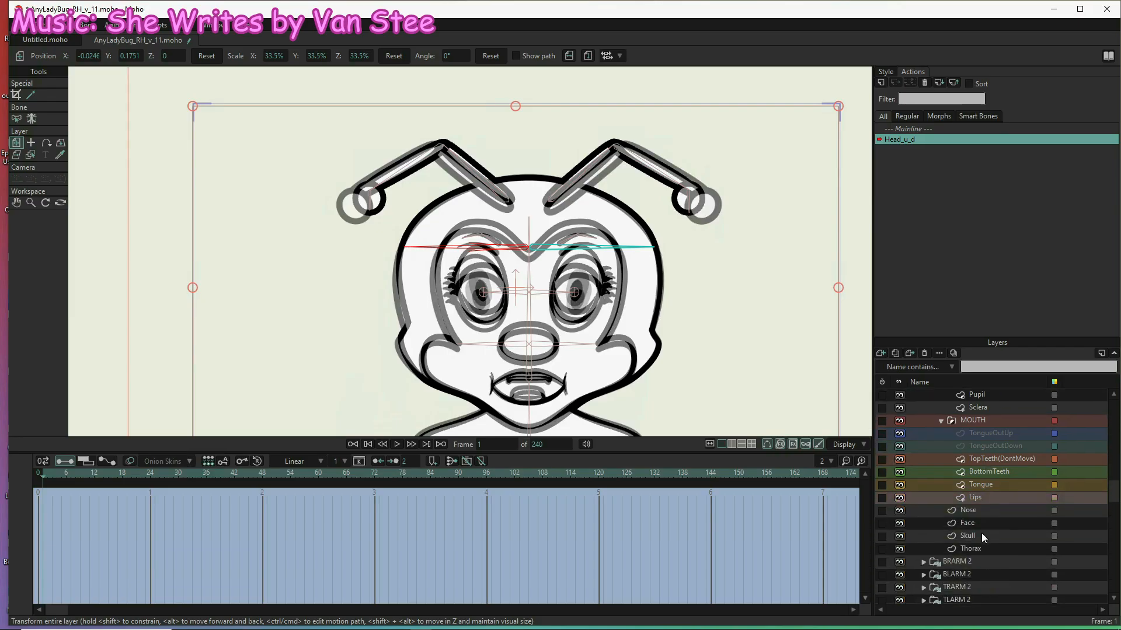
{"action": "left_click", "coordinate": [981, 534]}
{"action": "left_click", "coordinate": [32, 96]}
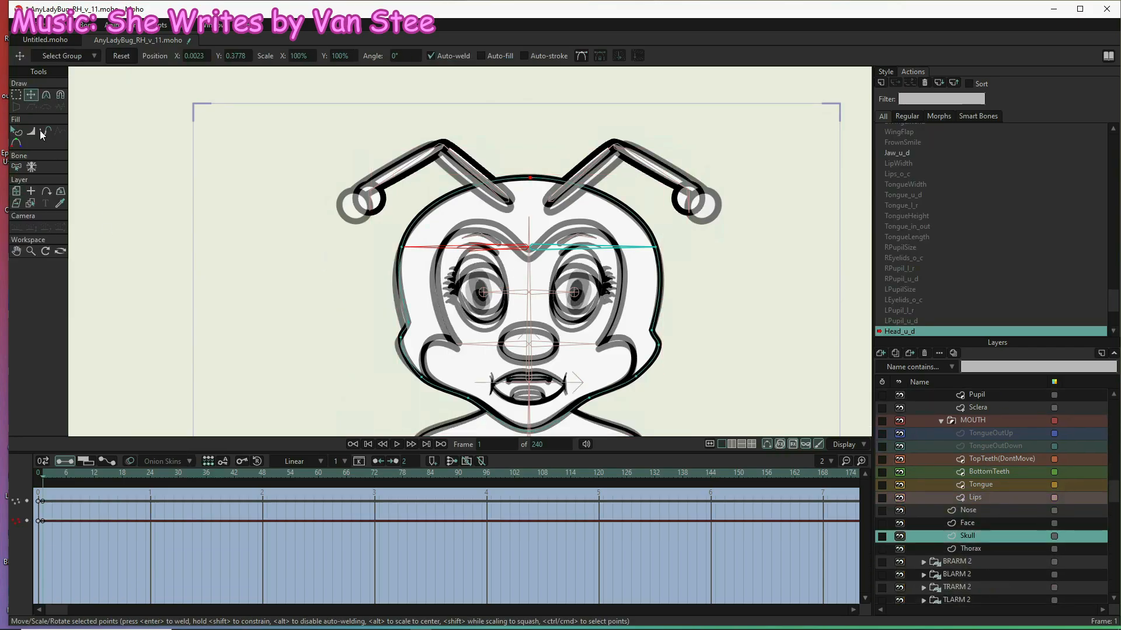
{"action": "scroll", "coordinate": [455, 355], "scroll_direction": "up", "scroll_amount": 5}
{"action": "scroll", "coordinate": [400, 329], "scroll_direction": "up", "scroll_amount": 1}
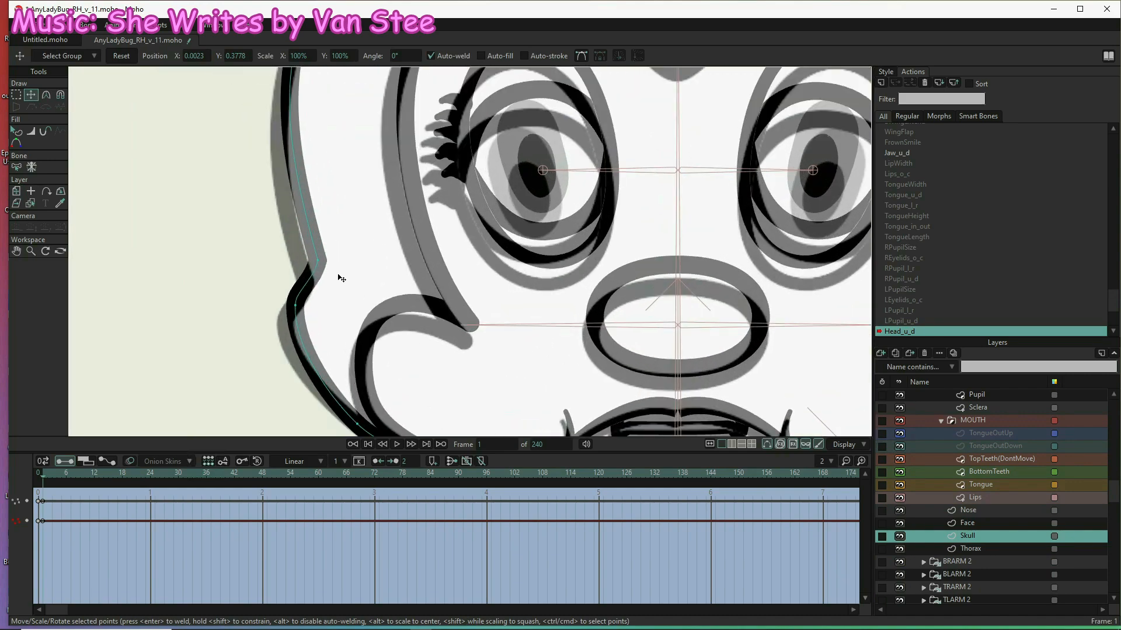
{"action": "left_click_drag", "start_coordinate": [318, 260], "coordinate": [288, 336]}
{"action": "left_click_drag", "start_coordinate": [421, 389], "coordinate": [419, 213]}
{"action": "key", "text": "ctrl+r"}
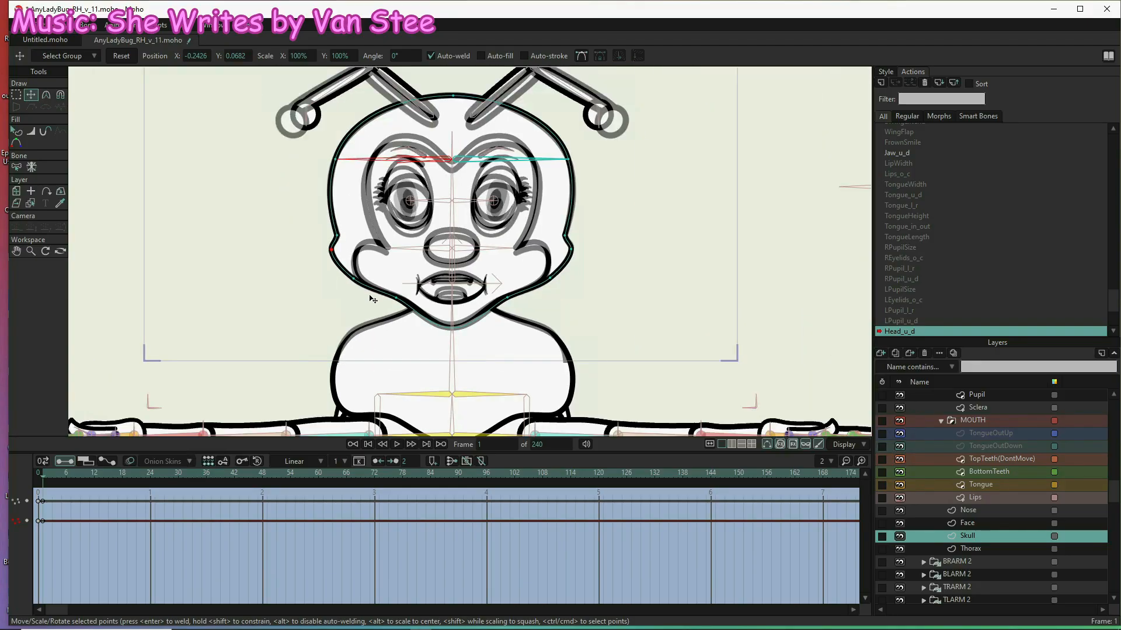
- Select both cheek bones on the AnyLadybug layer and move them down until the cheek corners match the reference, LCheek at about X 0.059
{"action": "left_click", "coordinate": [988, 524]}
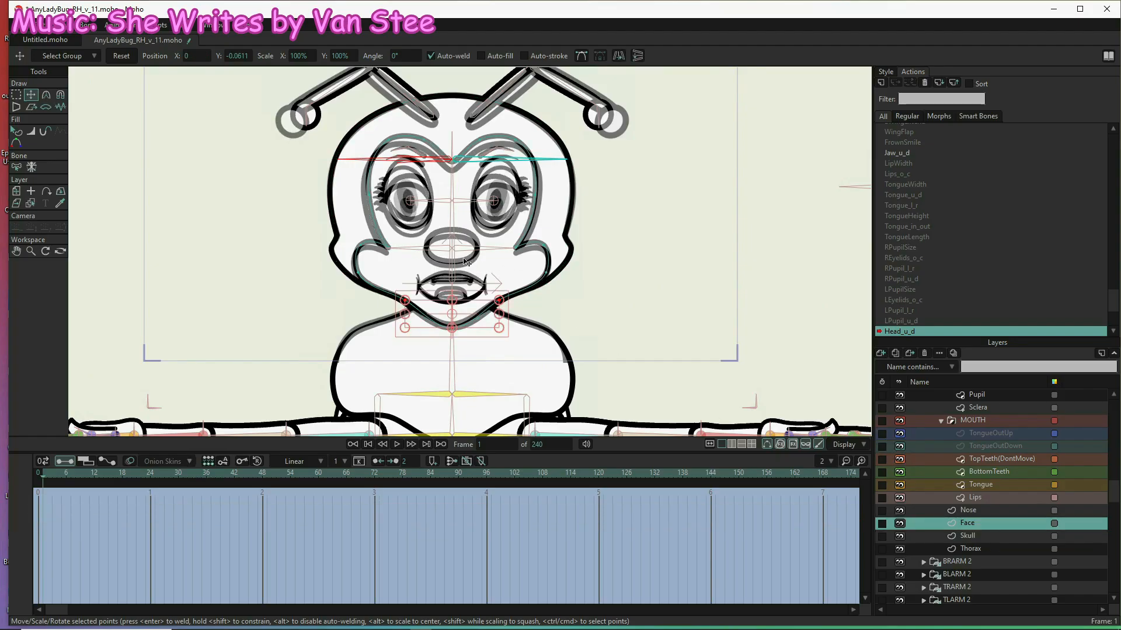
{"action": "scroll", "coordinate": [433, 252], "scroll_direction": "up", "scroll_amount": 3}
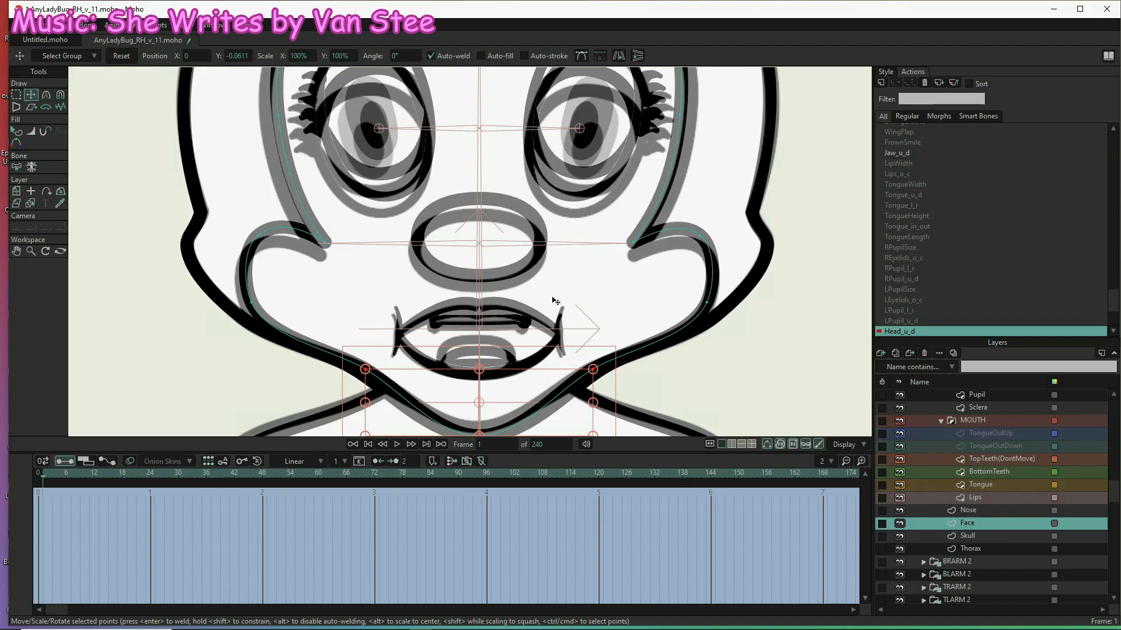
{"action": "scroll", "coordinate": [1013, 444], "scroll_direction": "up", "scroll_amount": 7}
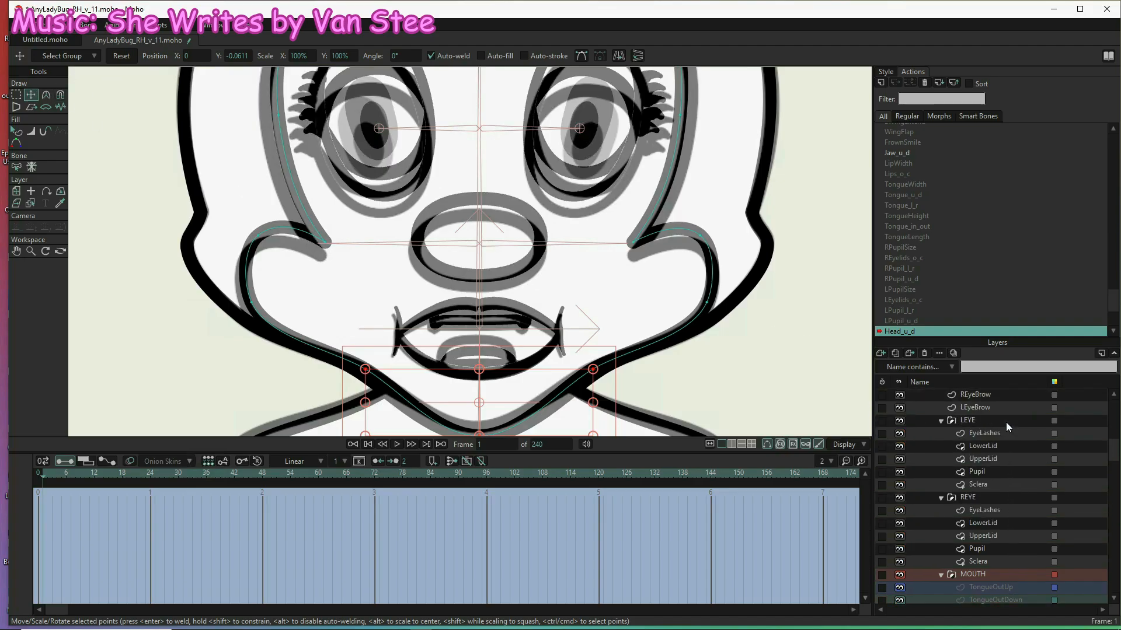
{"action": "scroll", "coordinate": [972, 401], "scroll_direction": "up", "scroll_amount": 1}
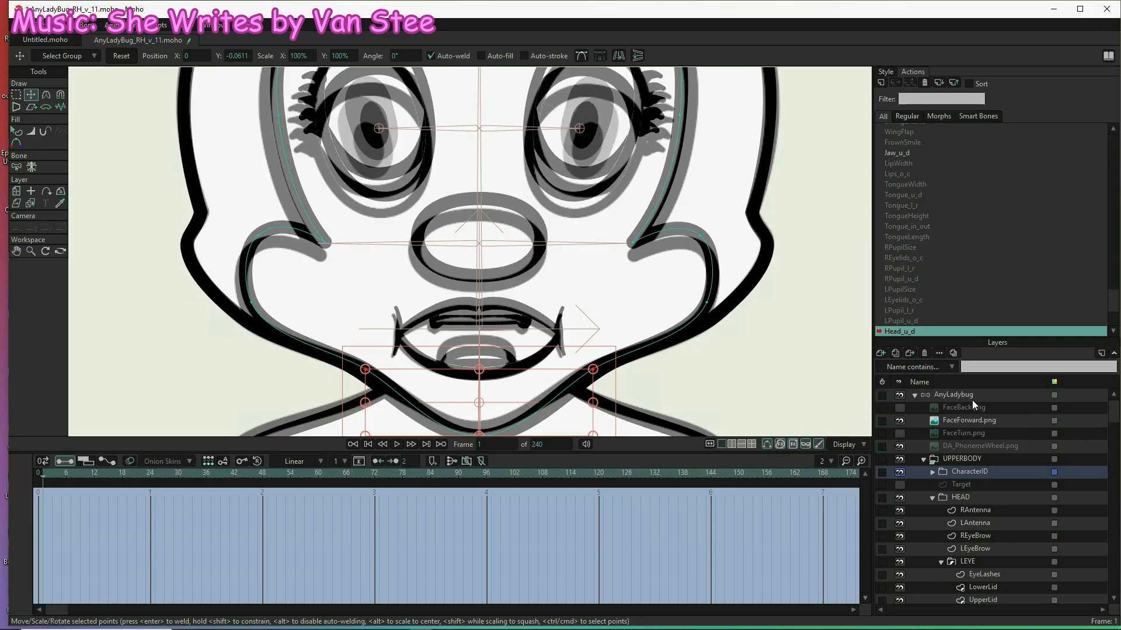
{"action": "left_click", "coordinate": [972, 398]}
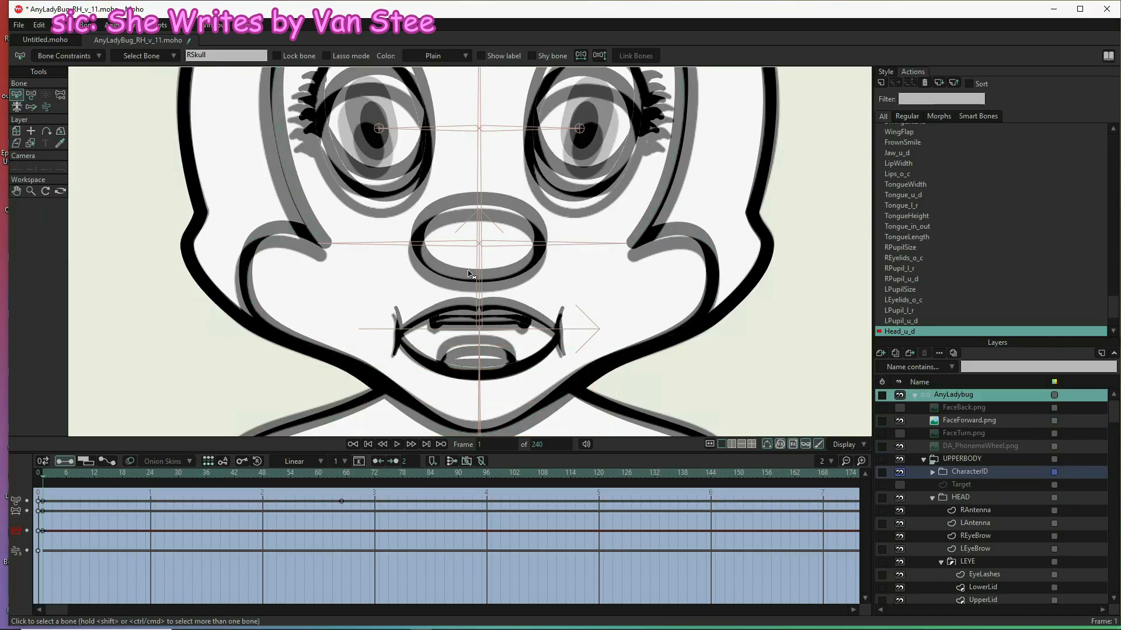
{"action": "left_click", "coordinate": [441, 243]}
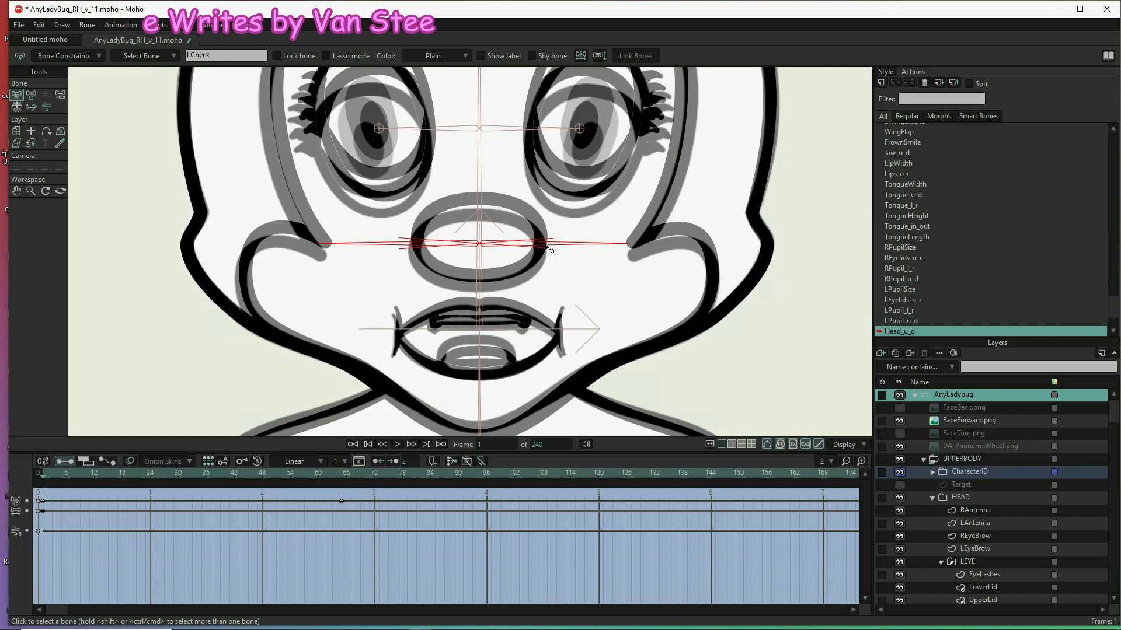
{"action": "key", "text": "t"}
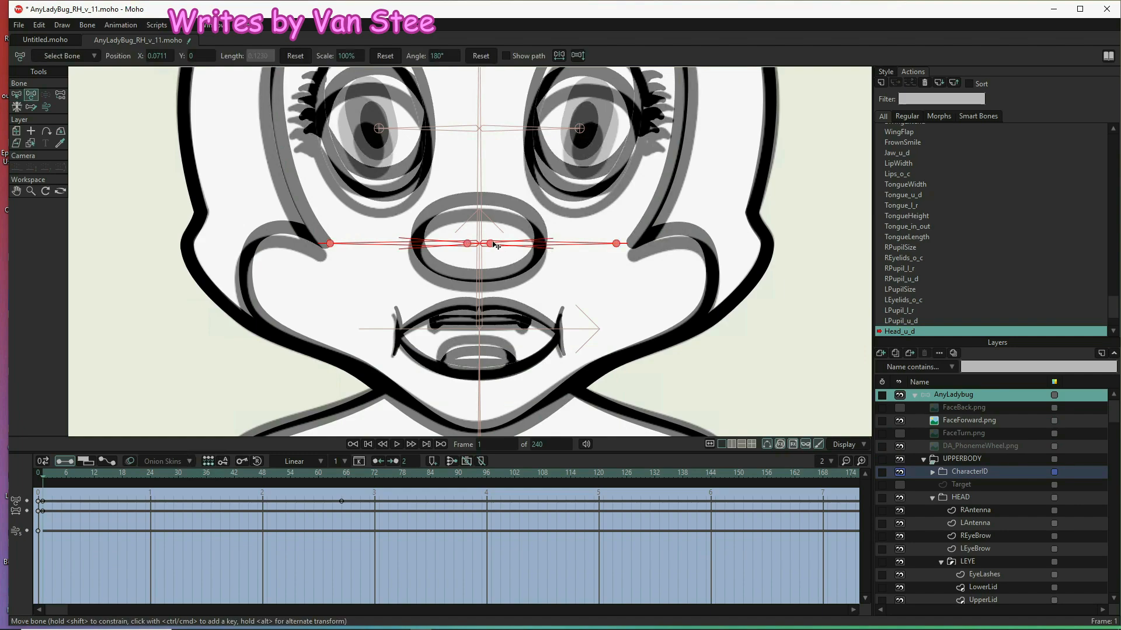
{"action": "left_click_drag", "start_coordinate": [493, 247], "coordinate": [494, 264]}
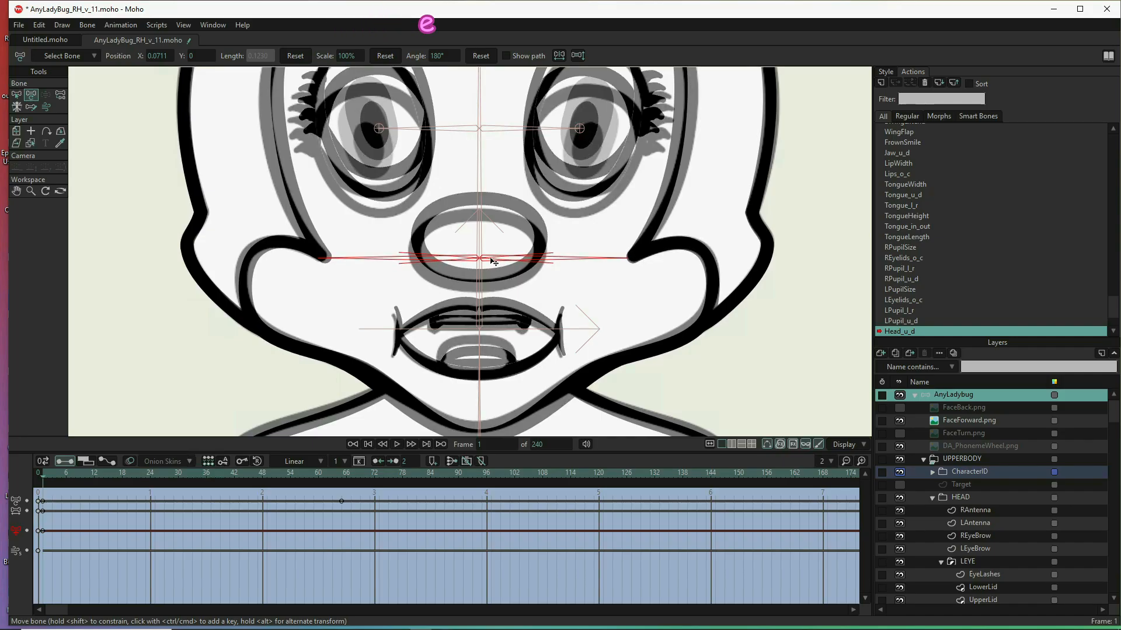
{"action": "left_click", "coordinate": [493, 262]}
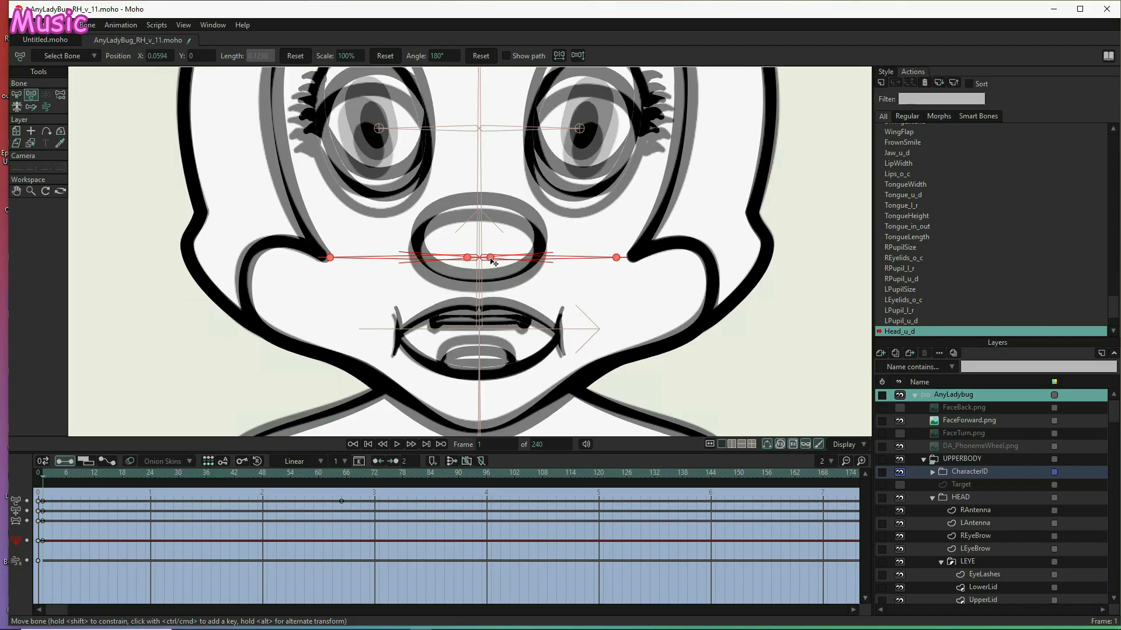
- Select the Face layer inside the HEAD group for point editing
{"action": "scroll", "coordinate": [528, 333], "scroll_direction": "down", "scroll_amount": 2}
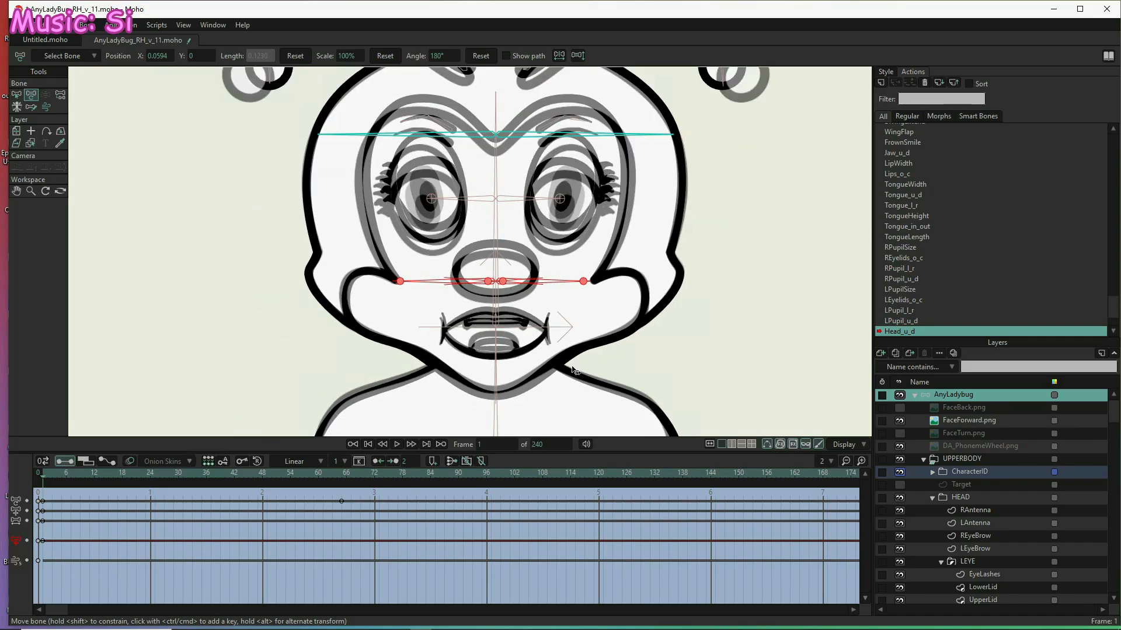
{"action": "scroll", "coordinate": [948, 494], "scroll_direction": "down", "scroll_amount": 1}
{"action": "scroll", "coordinate": [948, 494], "scroll_direction": "down", "scroll_amount": 4}
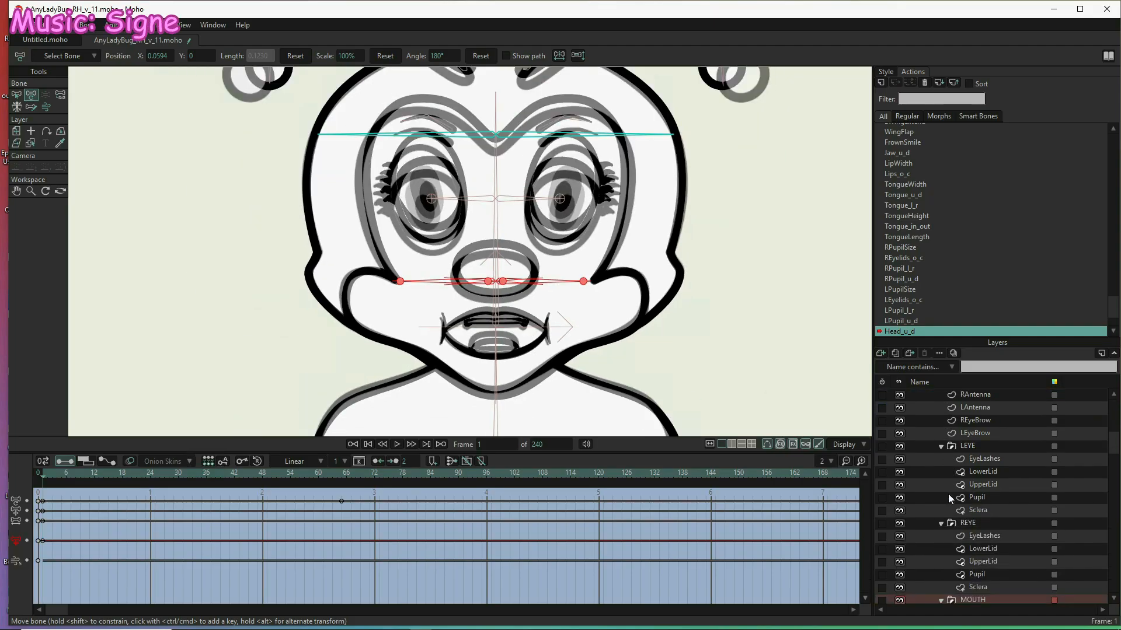
{"action": "scroll", "coordinate": [990, 521], "scroll_direction": "down", "scroll_amount": 2}
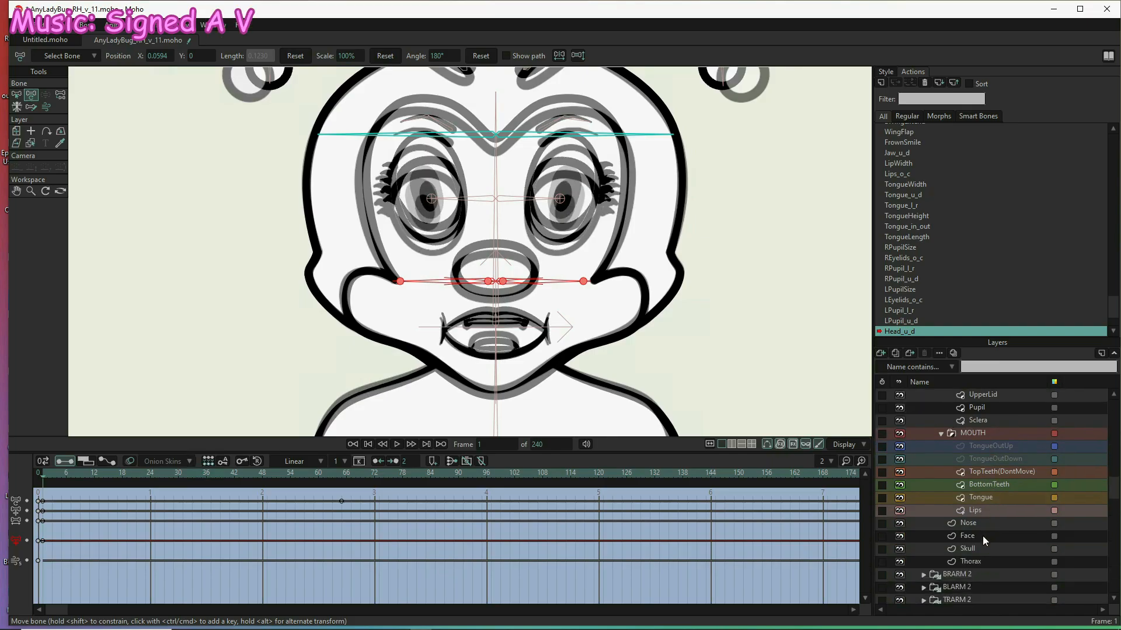
{"action": "left_click", "coordinate": [982, 536]}
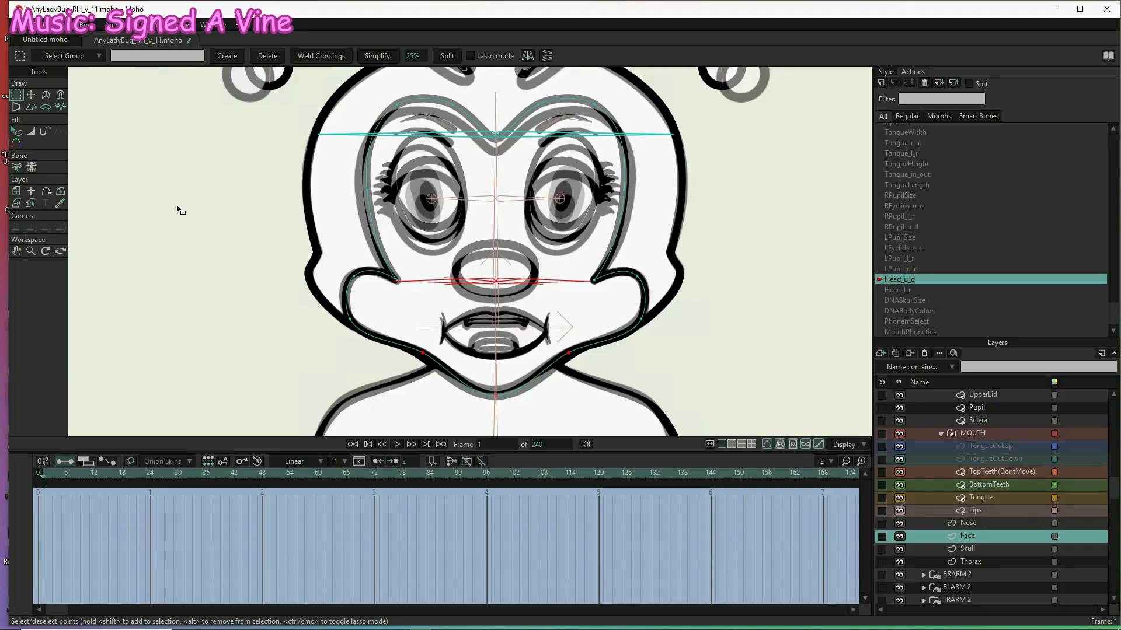
- Move the selected chin points of the Face shape up onto the reference outline, to about X -0.0028, Y -0.0555
{"action": "left_click", "coordinate": [31, 95]}
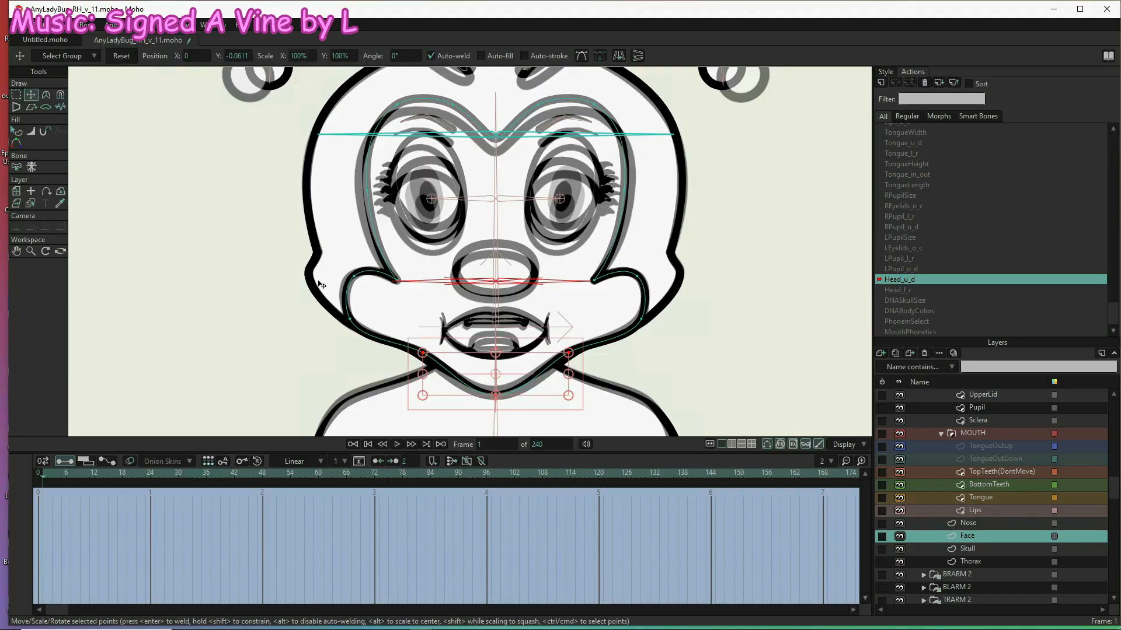
{"action": "scroll", "coordinate": [349, 275], "scroll_direction": "up", "scroll_amount": 5}
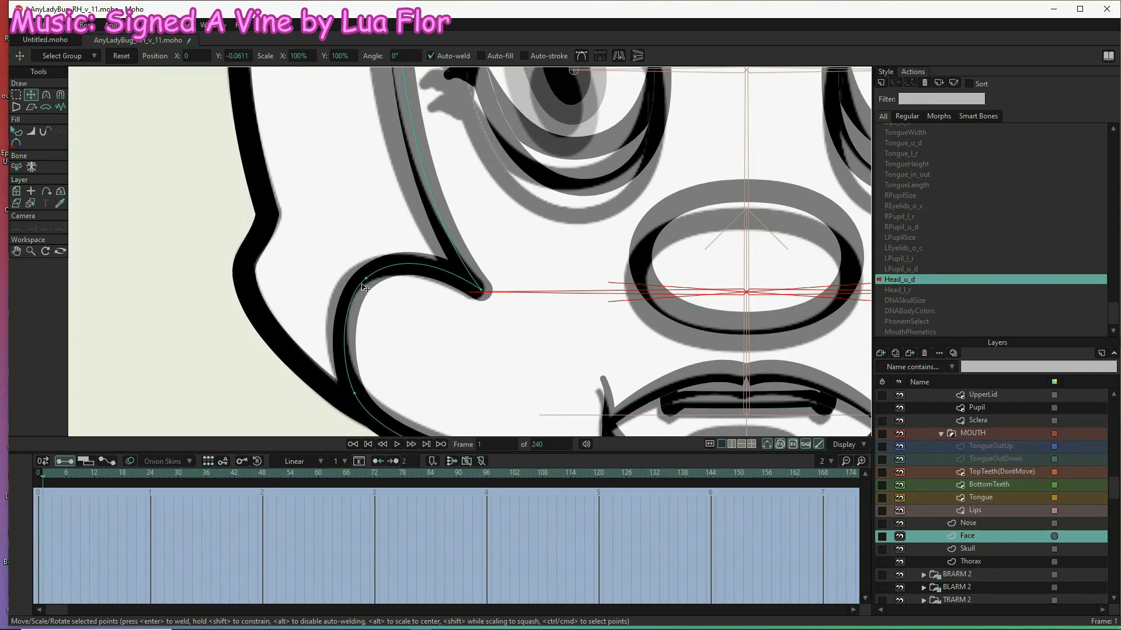
{"action": "left_click_drag", "start_coordinate": [377, 267], "coordinate": [375, 269]}
{"action": "scroll", "coordinate": [374, 269], "scroll_direction": "down", "scroll_amount": 8}
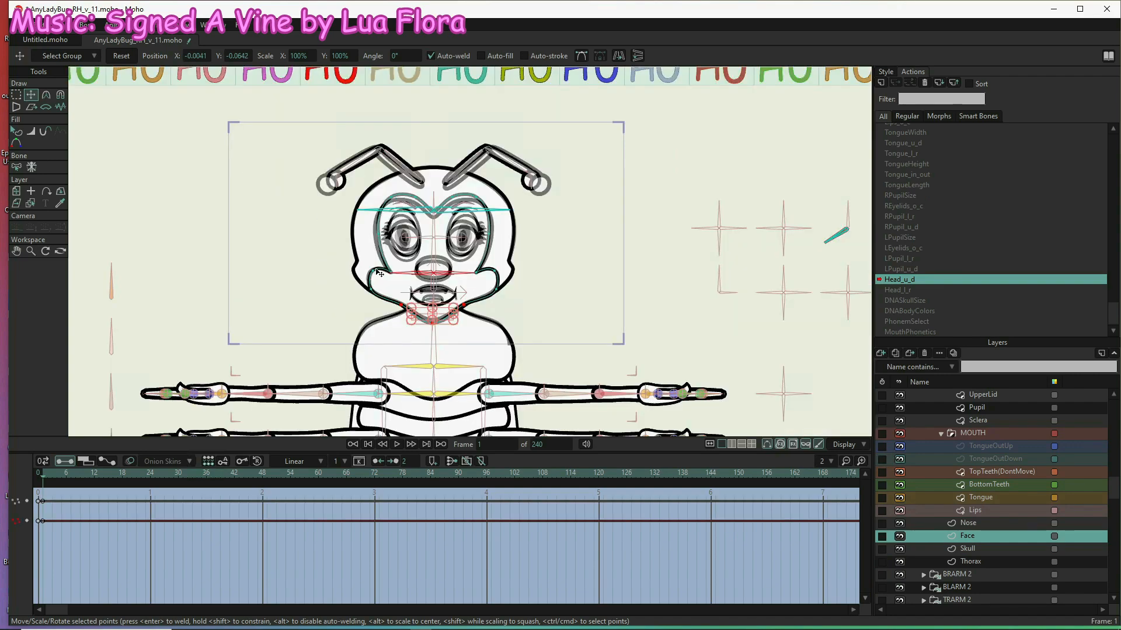
{"action": "scroll", "coordinate": [379, 272], "scroll_direction": "up", "scroll_amount": 5}
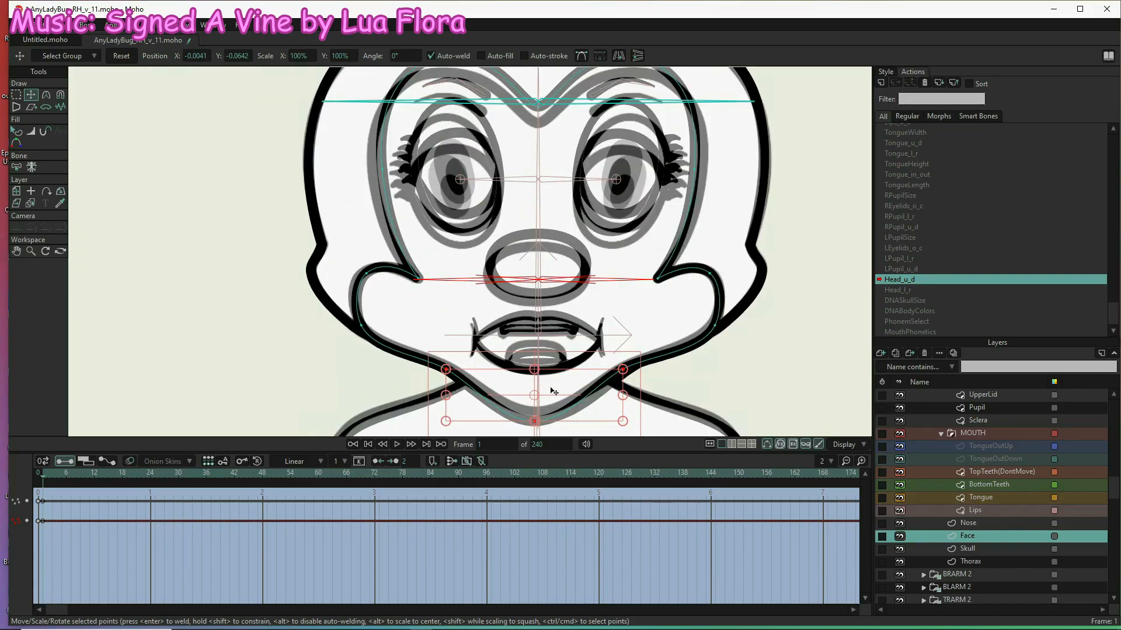
{"action": "mouse_move", "coordinate": [551, 386]}
{"action": "left_mouse_down"}
{"action": "mouse_move", "coordinate": [551, 374]}
{"action": "mouse_move", "coordinate": [557, 402]}
{"action": "mouse_move", "coordinate": [555, 380]}
{"action": "left_mouse_up"}
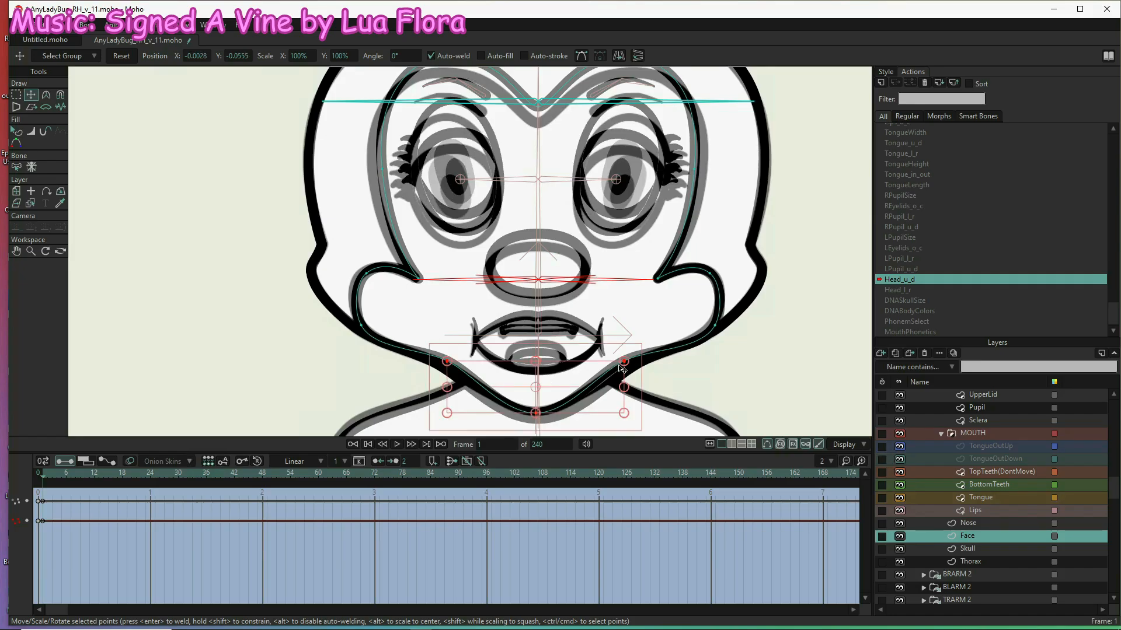
- Move the Face shape's right jaw point to about X 0.0930, Y -0.0333 and its right cheek point to about X 0.1926, Y 0.0231
{"action": "left_click", "coordinate": [625, 362]}
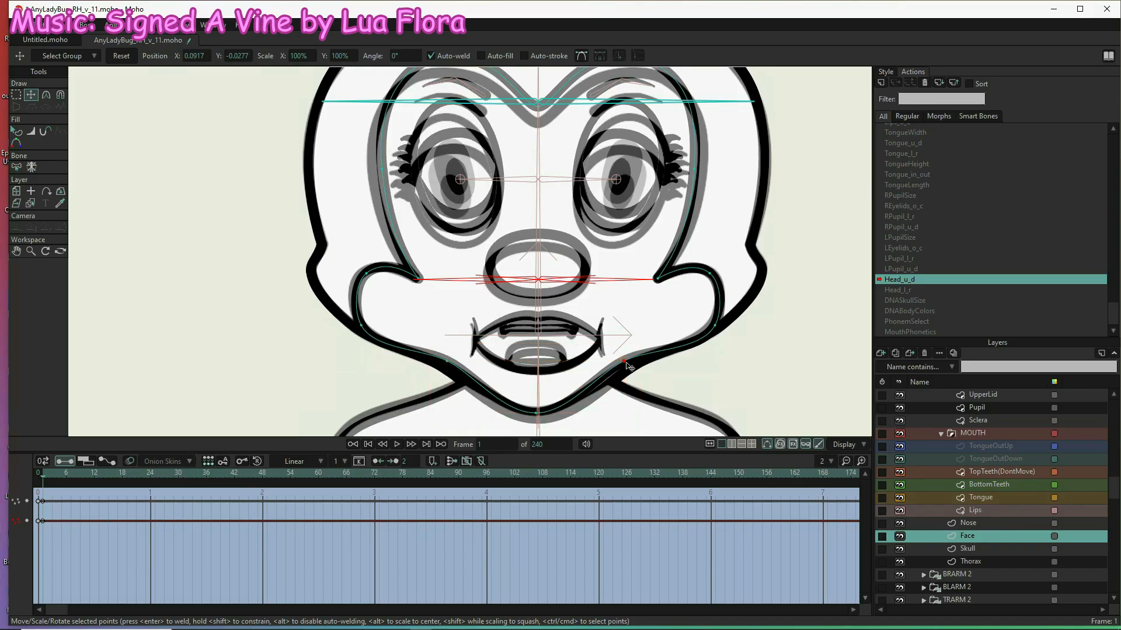
{"action": "left_click_drag", "start_coordinate": [627, 364], "coordinate": [629, 371]}
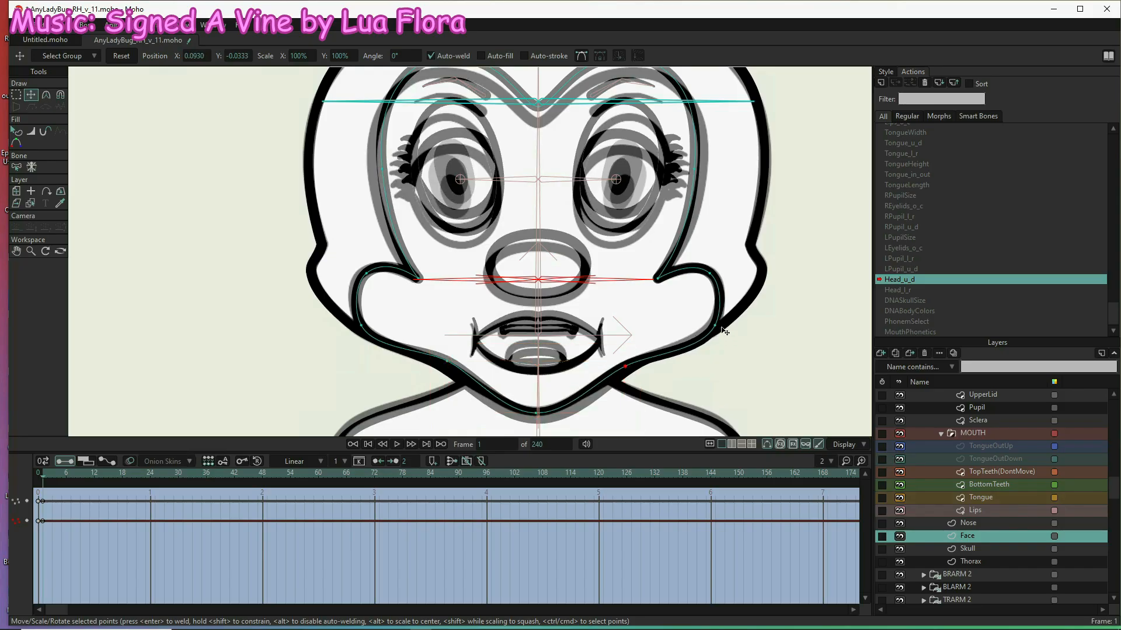
{"action": "left_click", "coordinate": [719, 323]}
{"action": "left_click_drag", "start_coordinate": [719, 323], "coordinate": [721, 315]}
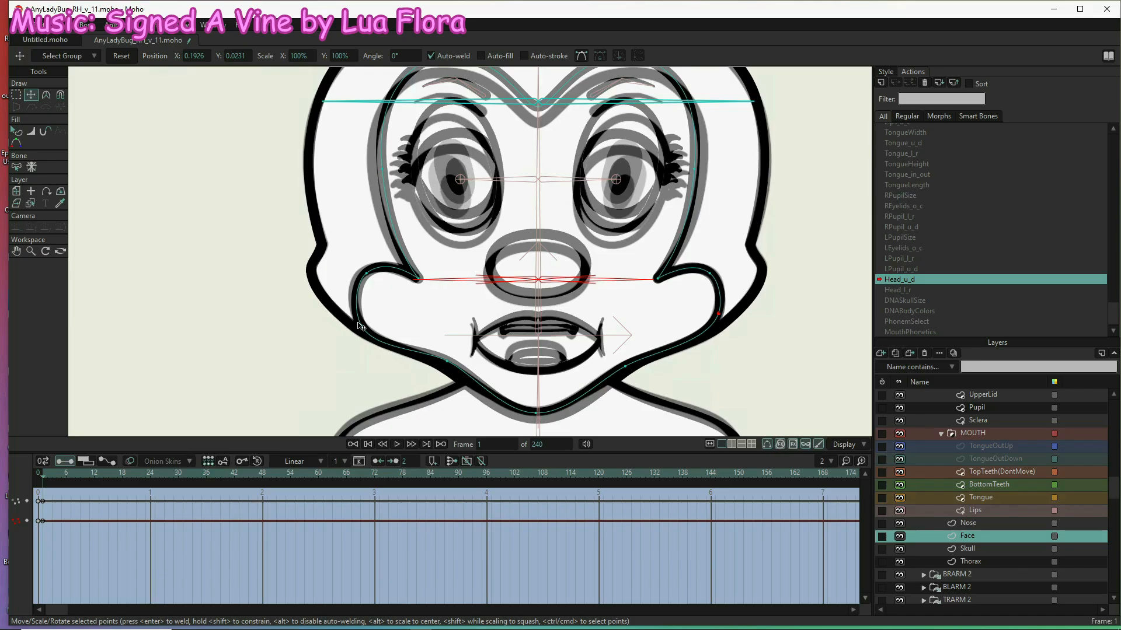
- Move the Face shape's left jaw and cheek points onto the reference, the upper cheek point to about X -0.1886, Y 0.0649
{"action": "left_click_drag", "start_coordinate": [360, 326], "coordinate": [357, 313]}
{"action": "left_click_drag", "start_coordinate": [444, 367], "coordinate": [438, 368]}
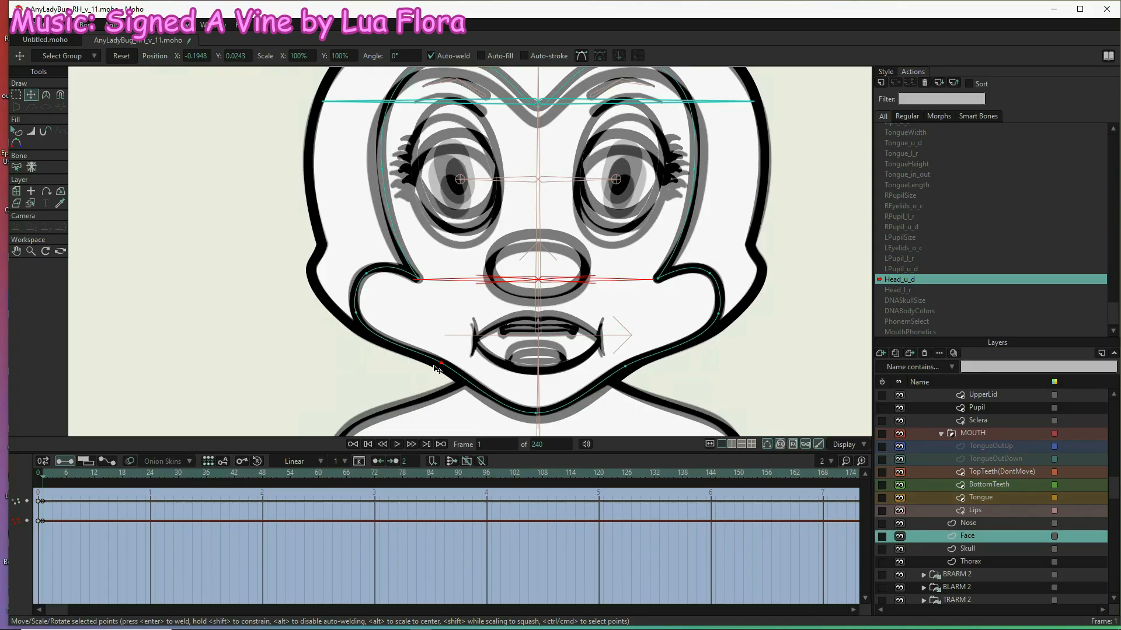
{"action": "left_click", "coordinate": [355, 315]}
{"action": "left_click_drag", "start_coordinate": [367, 275], "coordinate": [362, 276]}
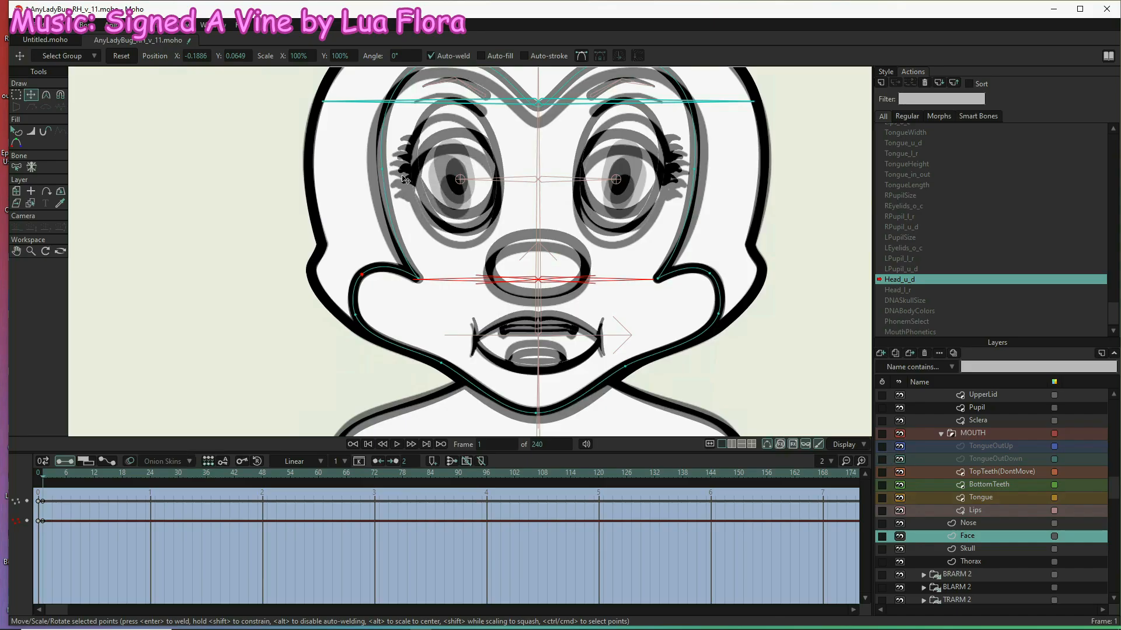
- Move the Face shape's side points beside both eyes outward onto the reference, the right one to about X 0.1742, Y 0.1728
{"action": "left_click_drag", "start_coordinate": [384, 172], "coordinate": [378, 180]}
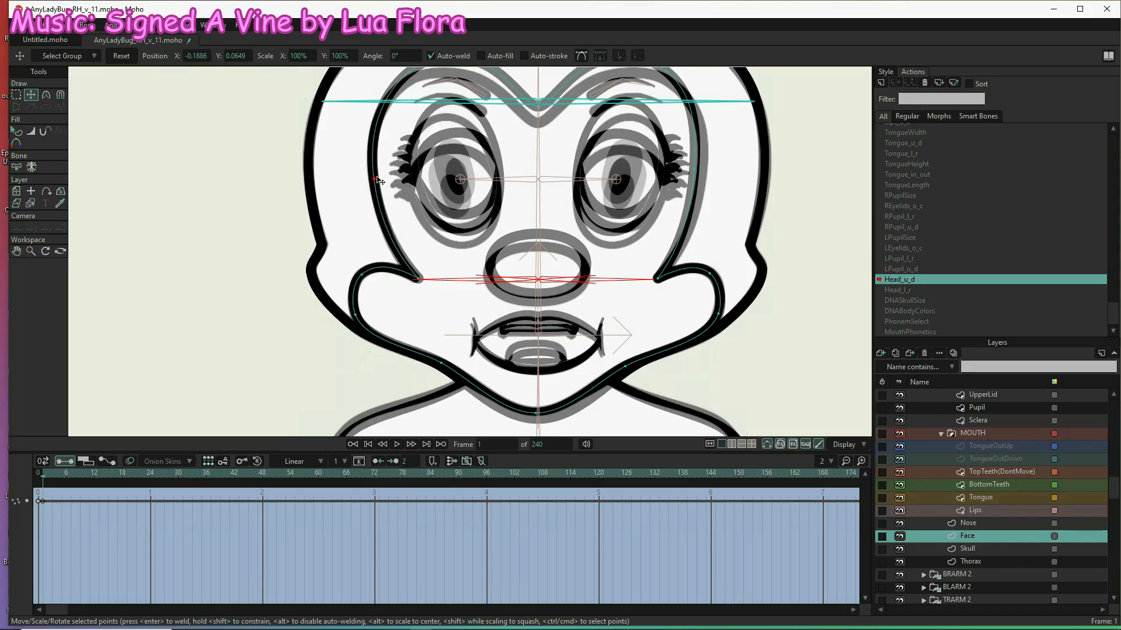
{"action": "left_click", "coordinate": [702, 172]}
{"action": "left_click_drag", "start_coordinate": [702, 173], "coordinate": [699, 292]}
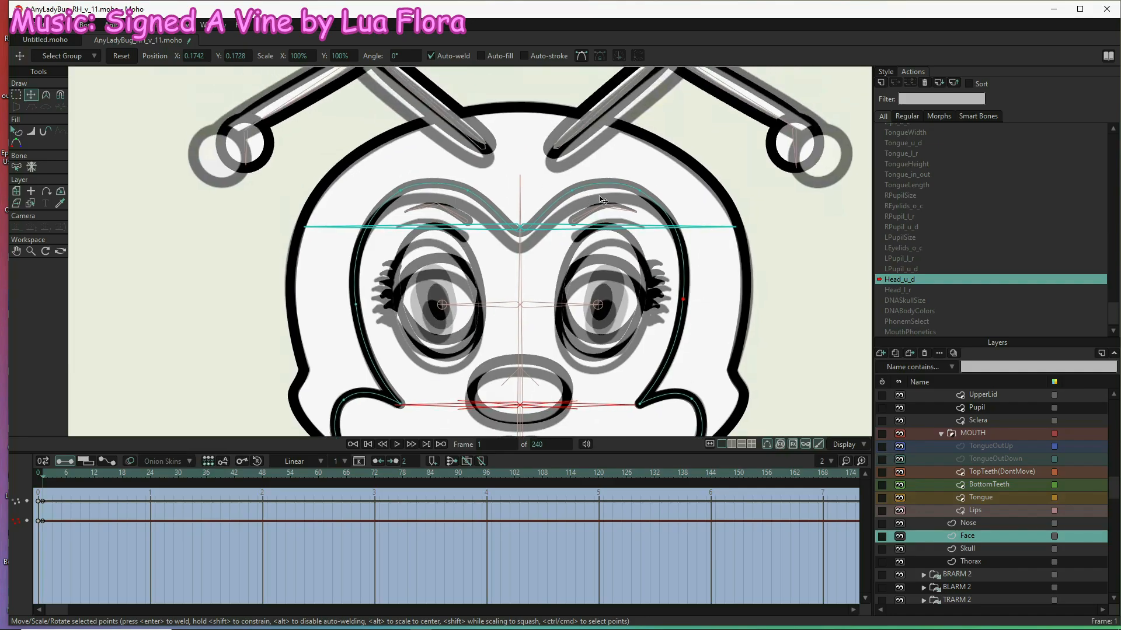
- Lower the Face shape's forehead points and centre dip onto the reference, ending with the outer left point at about X -0.1284, Y 0.2770
{"action": "left_click", "coordinate": [638, 199]}
{"action": "left_click_drag", "start_coordinate": [636, 200], "coordinate": [643, 212]}
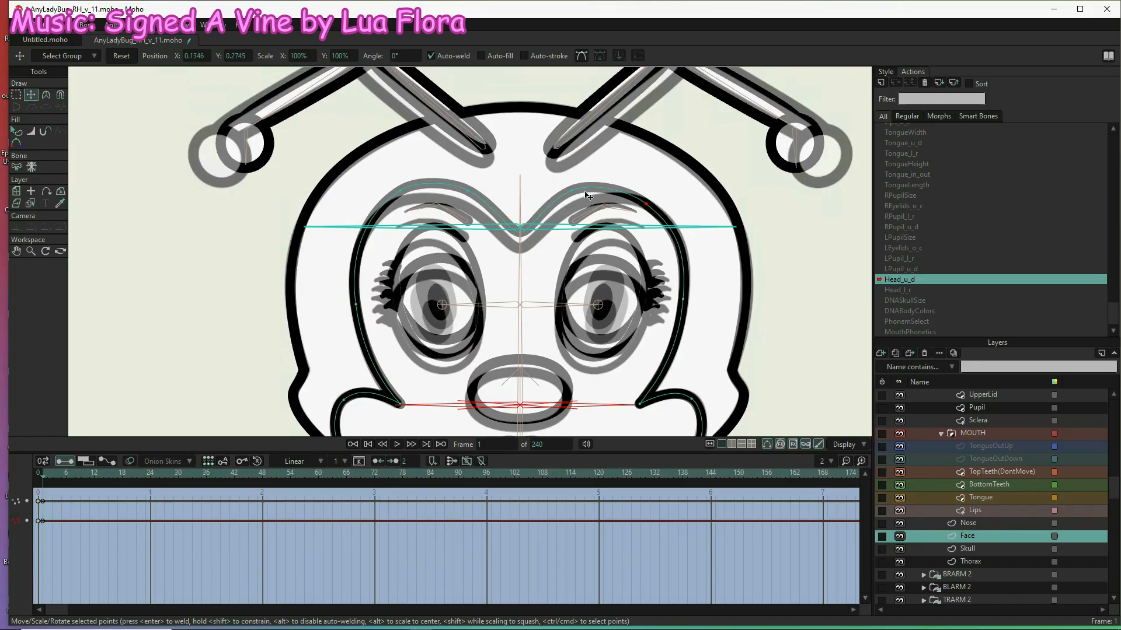
{"action": "left_click_drag", "start_coordinate": [574, 193], "coordinate": [571, 208]}
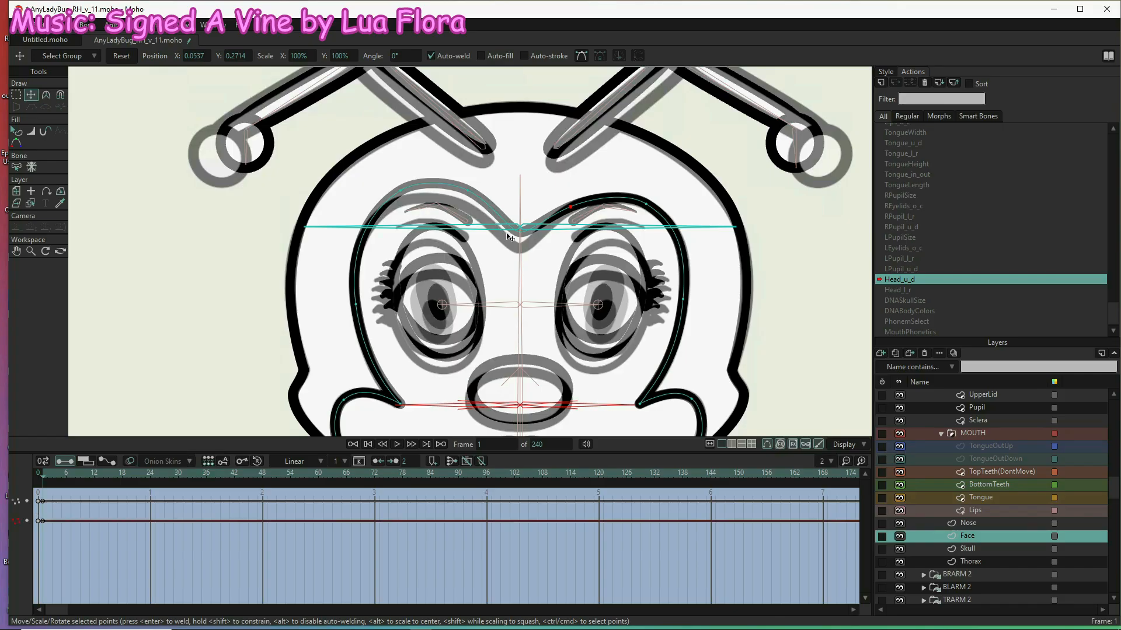
{"action": "left_click_drag", "start_coordinate": [521, 235], "coordinate": [520, 247]}
{"action": "left_click_drag", "start_coordinate": [468, 190], "coordinate": [403, 204]}
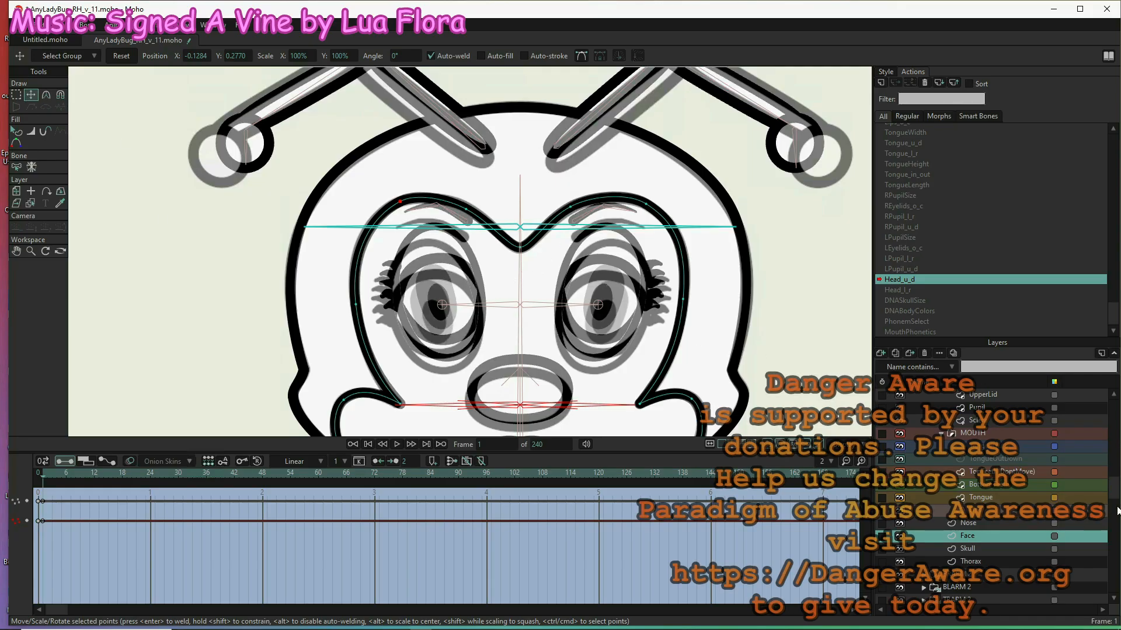
- On the AnyLadybug bone layer, select the REyePosition and LEyePosition bones and move both down toward the reference eyes
{"action": "scroll", "coordinate": [1031, 471], "scroll_direction": "up", "scroll_amount": 10}
{"action": "scroll", "coordinate": [1030, 470], "scroll_direction": "up", "scroll_amount": 3}
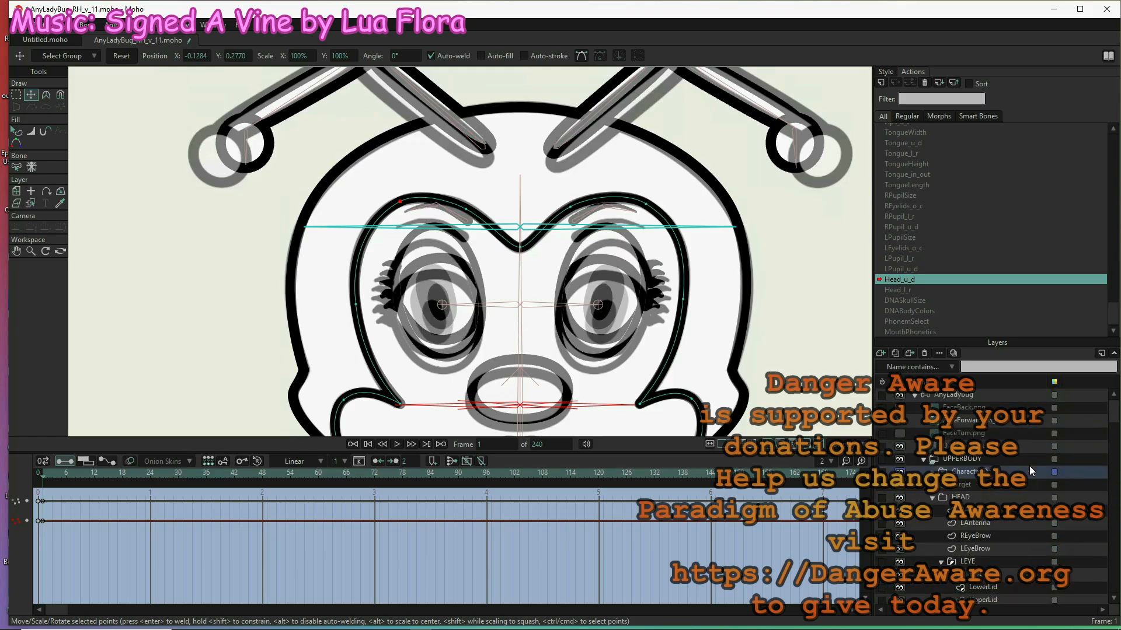
{"action": "left_click", "coordinate": [985, 398]}
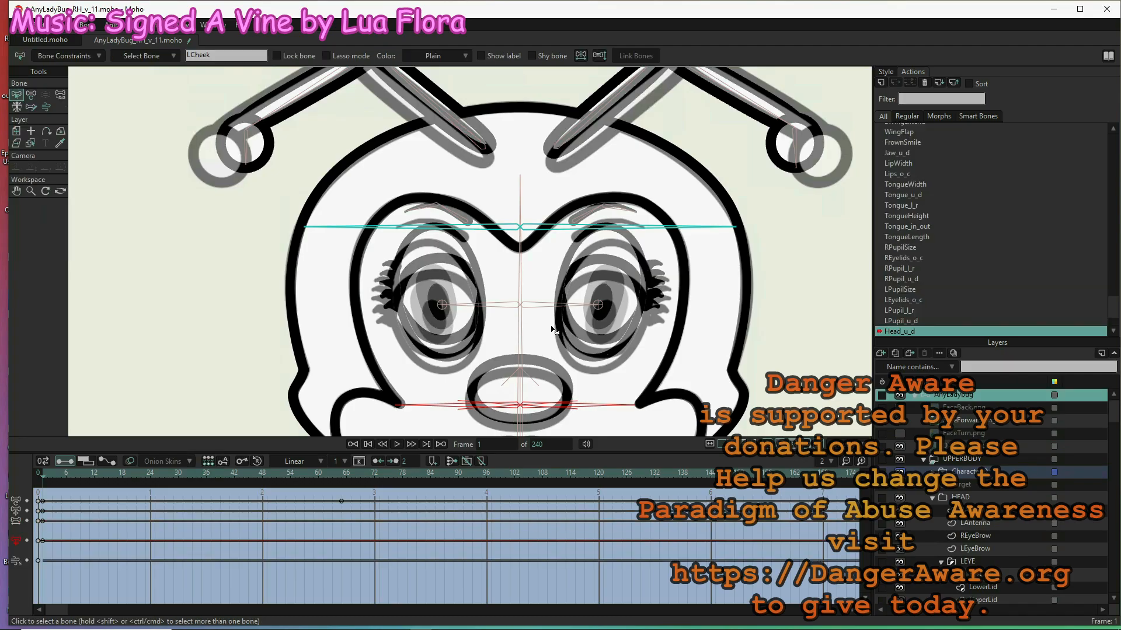
{"action": "left_click", "coordinate": [503, 311]}
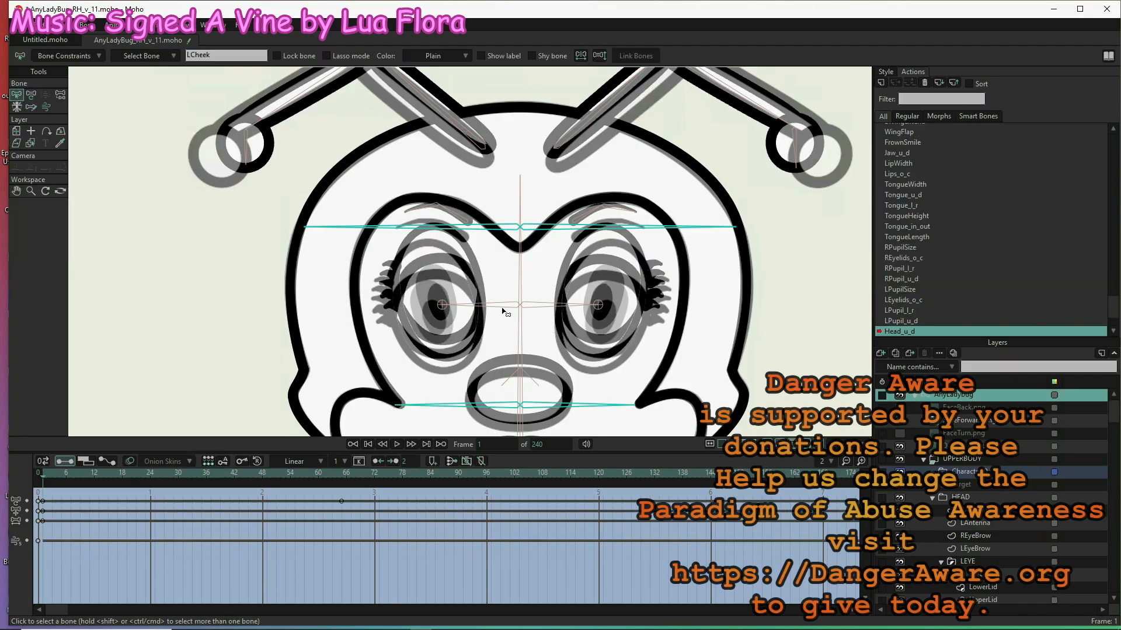
{"action": "left_click", "coordinate": [506, 305]}
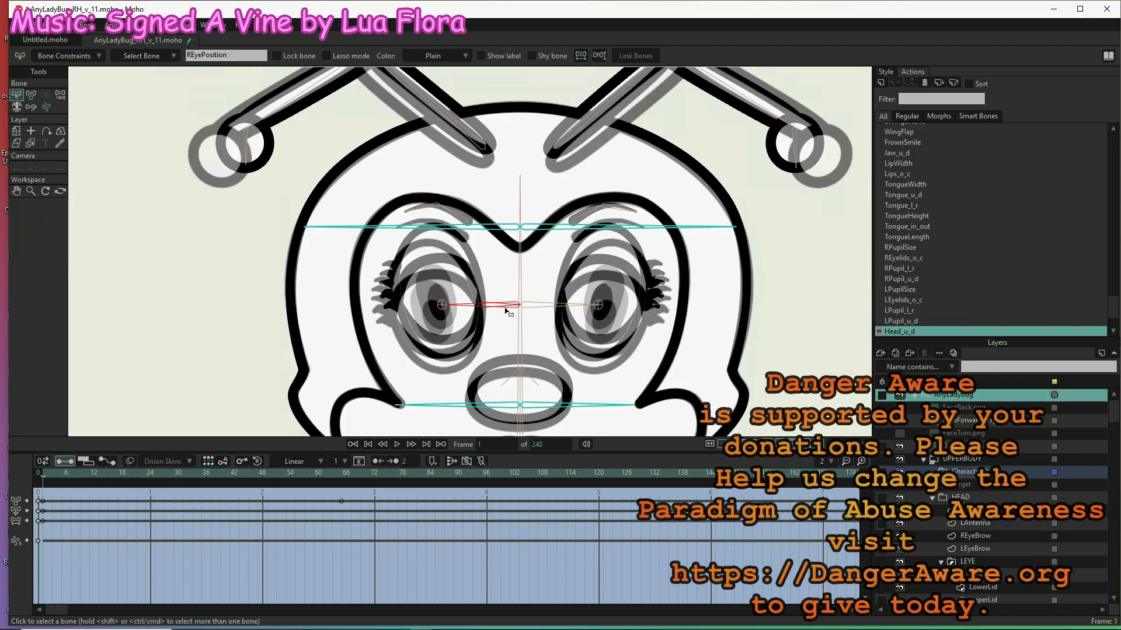
{"action": "left_click", "coordinate": [555, 315], "text": "shift"}
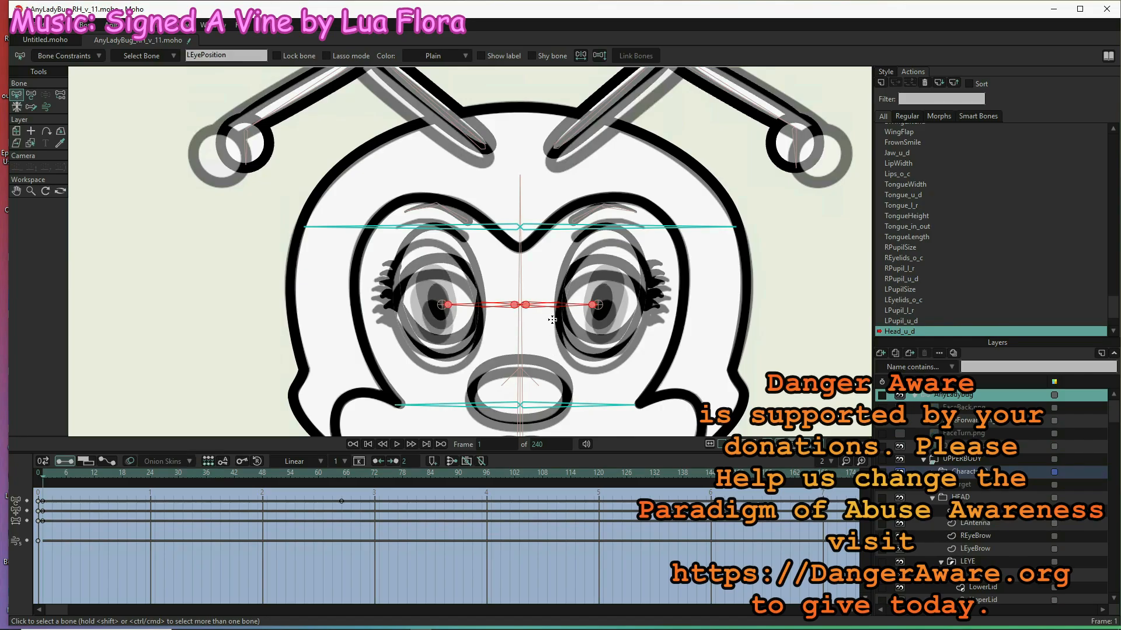
{"action": "key", "text": "t"}
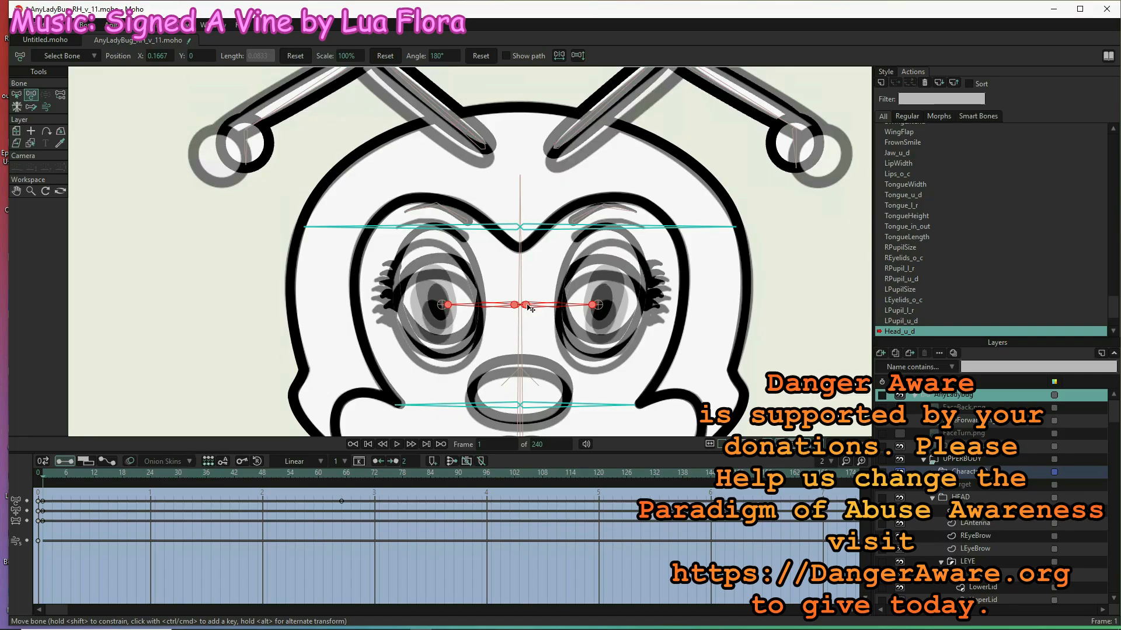
{"action": "left_click_drag", "start_coordinate": [529, 307], "coordinate": [528, 321]}
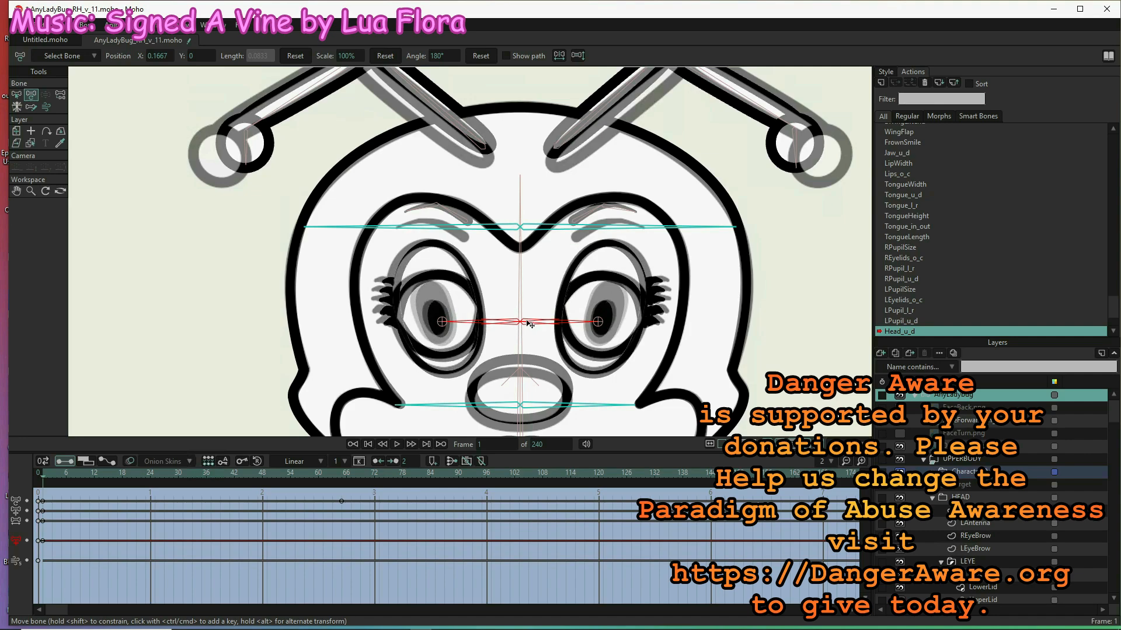
- Fine-tune the height of both eye position bones until the eyes match the reference, at about X 0.1523
{"action": "left_click_drag", "start_coordinate": [528, 324], "coordinate": [528, 322]}
{"action": "key", "text": "Up"}
{"action": "key", "text": "Up"}
{"action": "key", "text": "Up"}
{"action": "key", "text": "Up"}
{"action": "key", "text": "Up"}
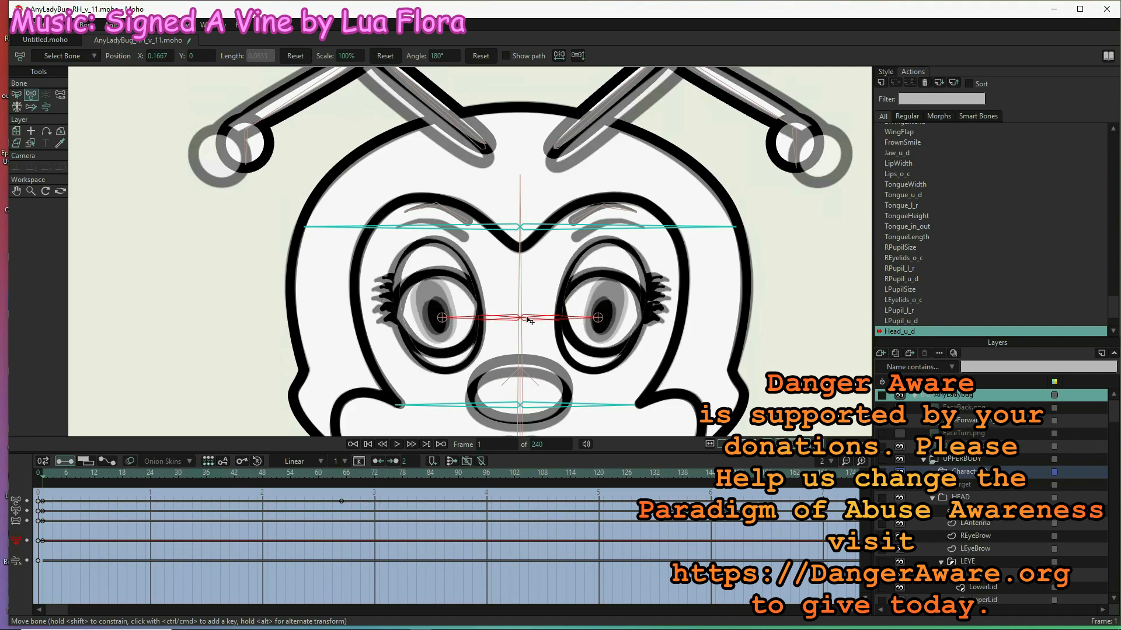
{"action": "key", "text": "Down"}
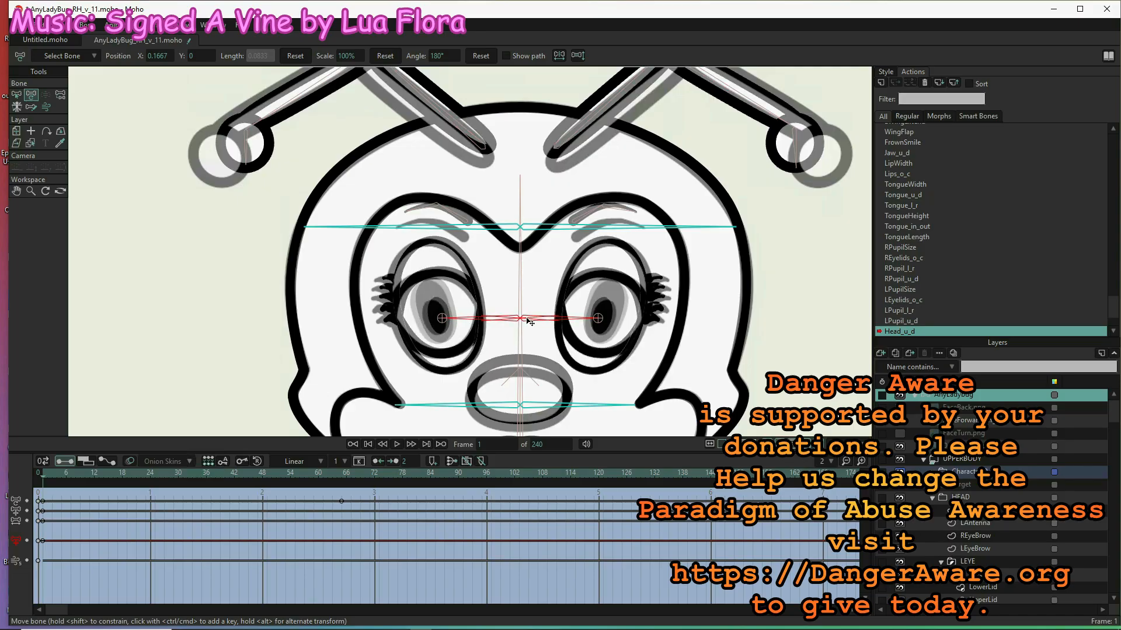
{"action": "key", "text": "Left"}
- Scale both eye position bones to 112% so the eyes spread outward to the reference
{"action": "left_click", "coordinate": [594, 318]}
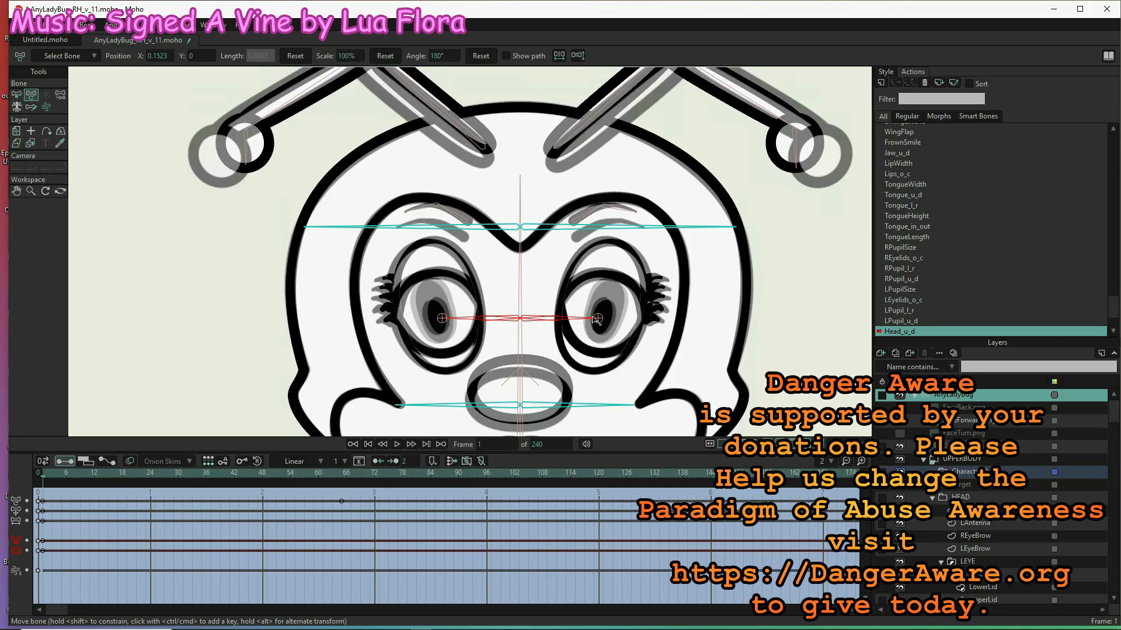
{"action": "left_click_drag", "start_coordinate": [592, 317], "coordinate": [593, 317]}
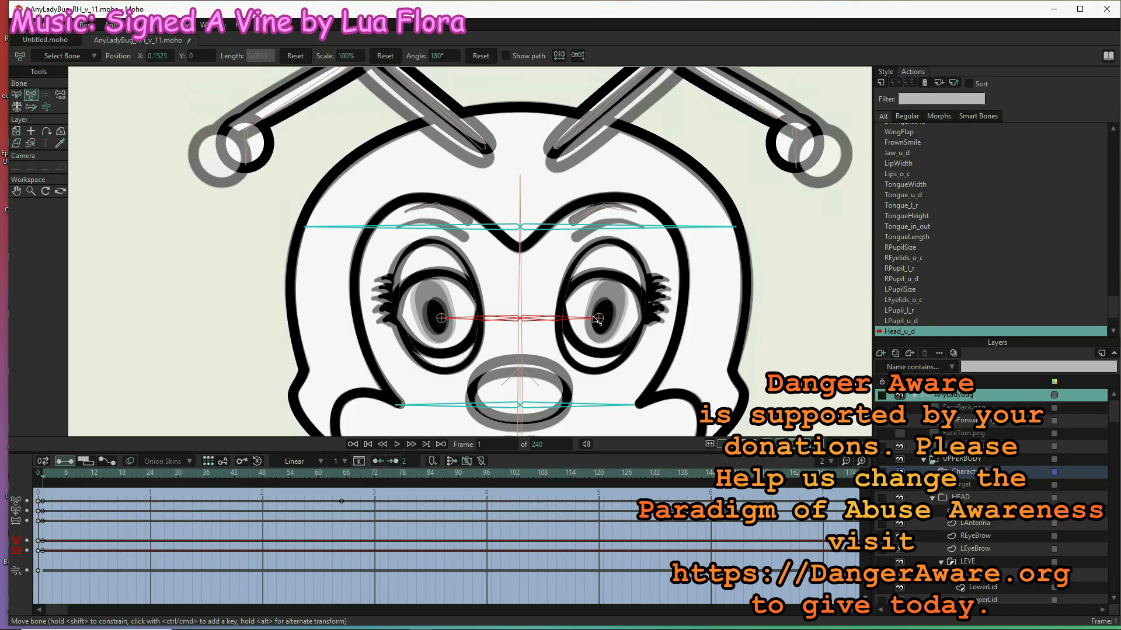
{"action": "left_click_drag", "start_coordinate": [595, 318], "coordinate": [600, 321]}
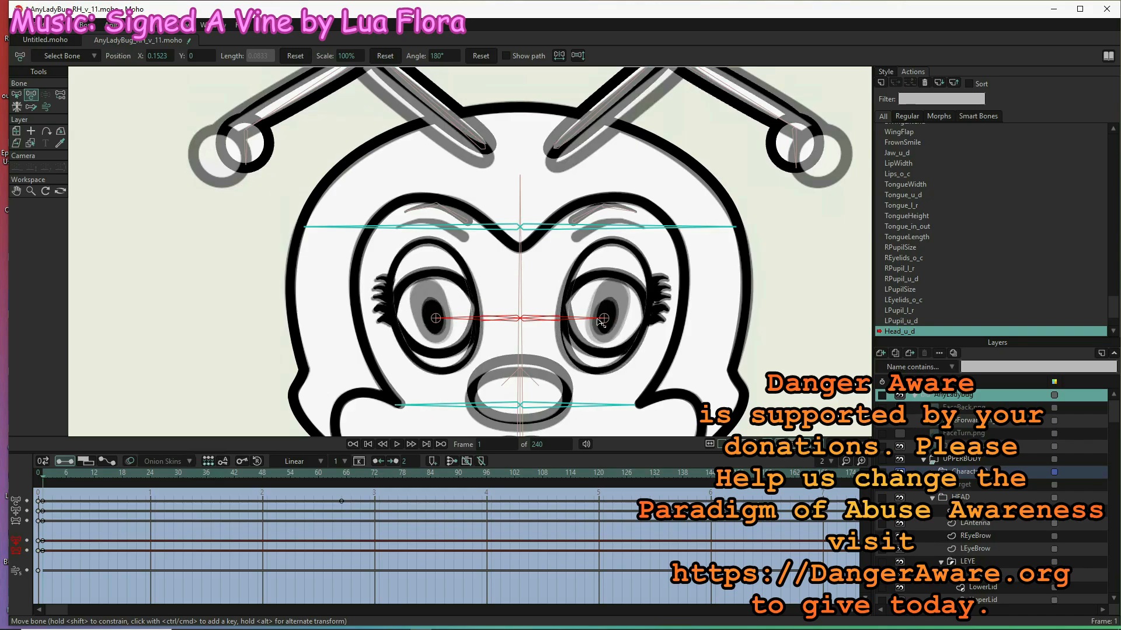
{"action": "left_click_drag", "start_coordinate": [598, 321], "coordinate": [602, 325]}
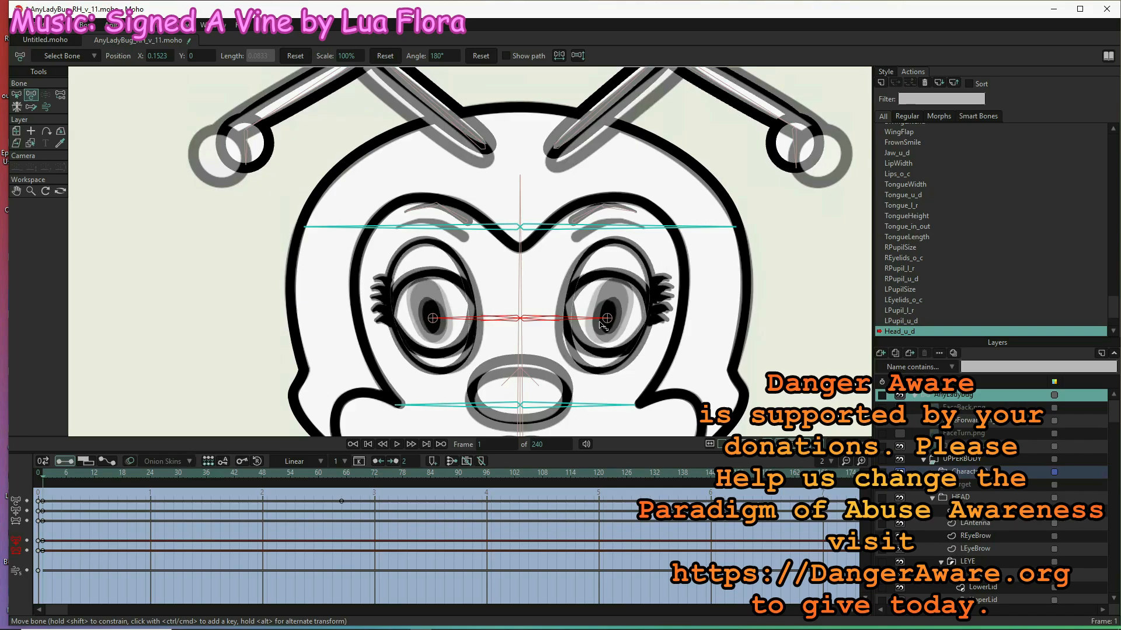
{"action": "left_click_drag", "start_coordinate": [603, 324], "coordinate": [601, 326]}
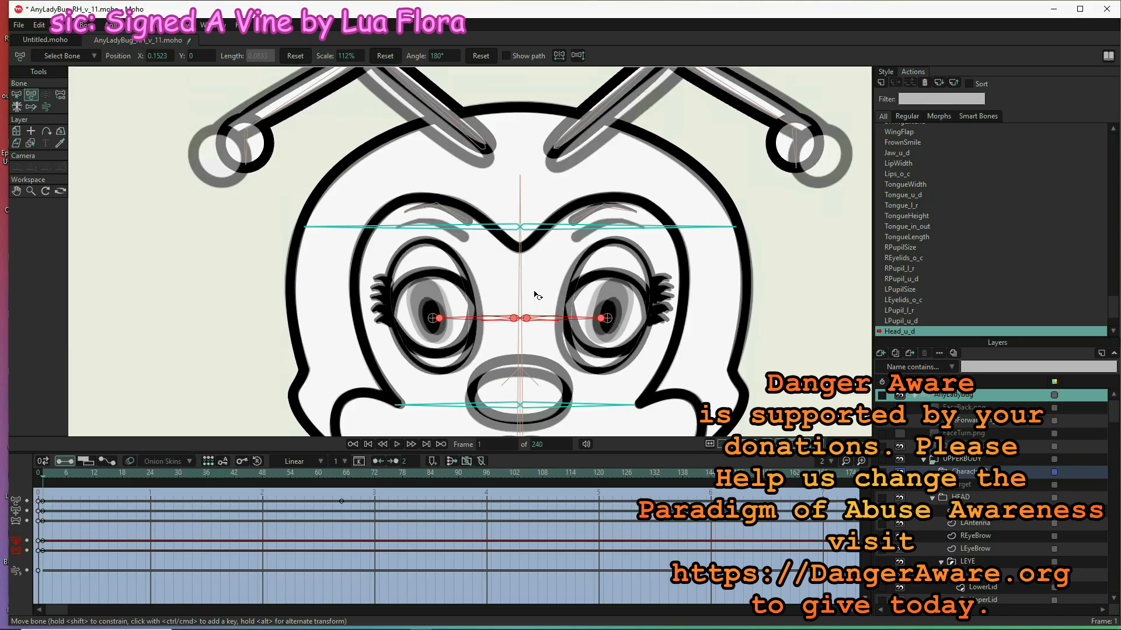
- Select both eyebrow bones, lower them onto the reference brows at about X 0.2363, and scale them to 117%
{"action": "key", "text": "b"}
{"action": "left_click", "coordinate": [459, 217]}
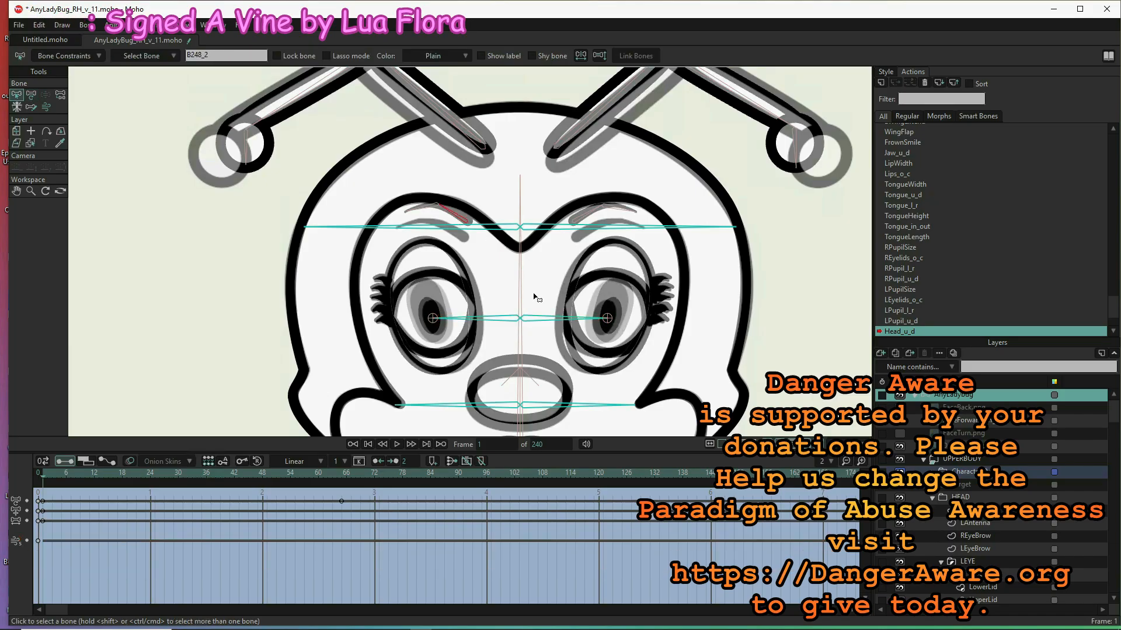
{"action": "left_click", "coordinate": [584, 219], "text": "shift"}
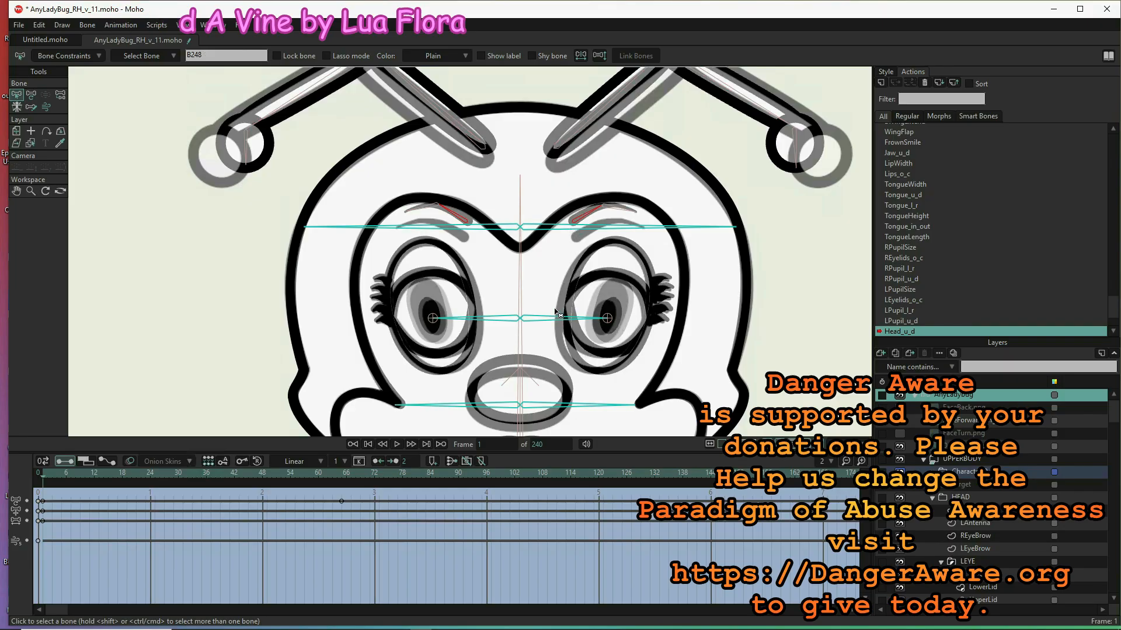
{"action": "key", "text": "t"}
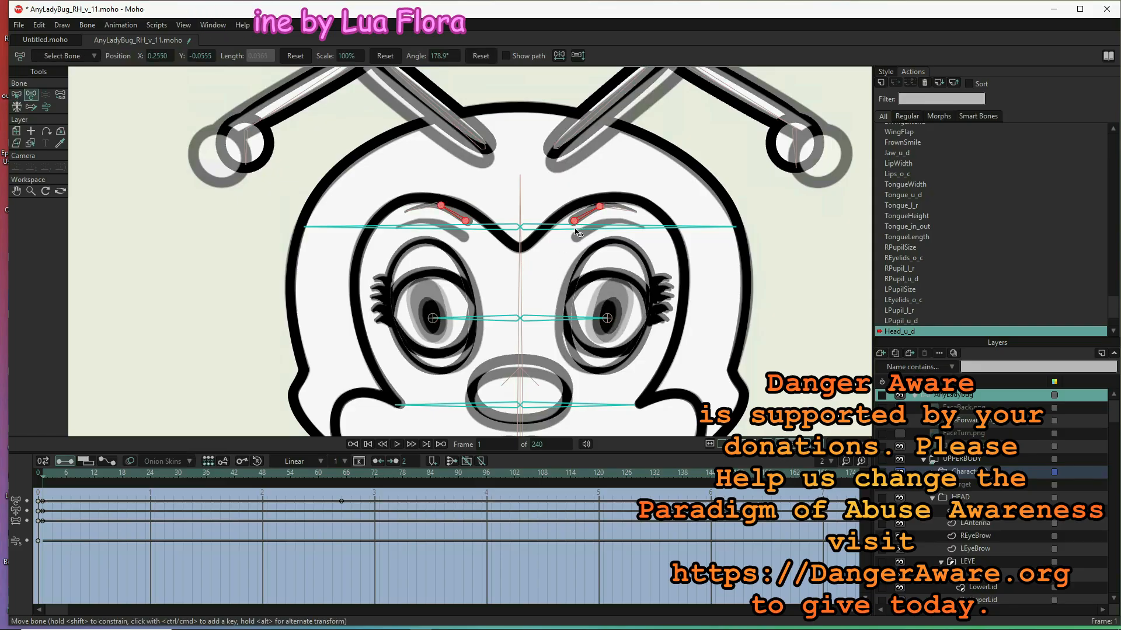
{"action": "left_click_drag", "start_coordinate": [575, 221], "coordinate": [576, 238]}
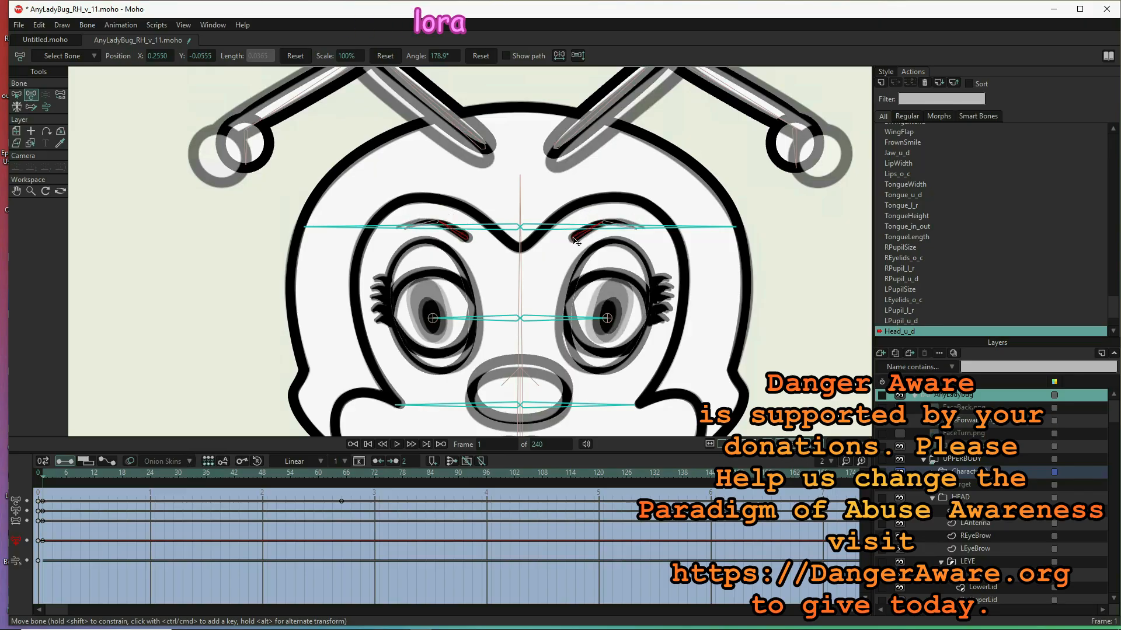
{"action": "left_click_drag", "start_coordinate": [574, 242], "coordinate": [583, 244]}
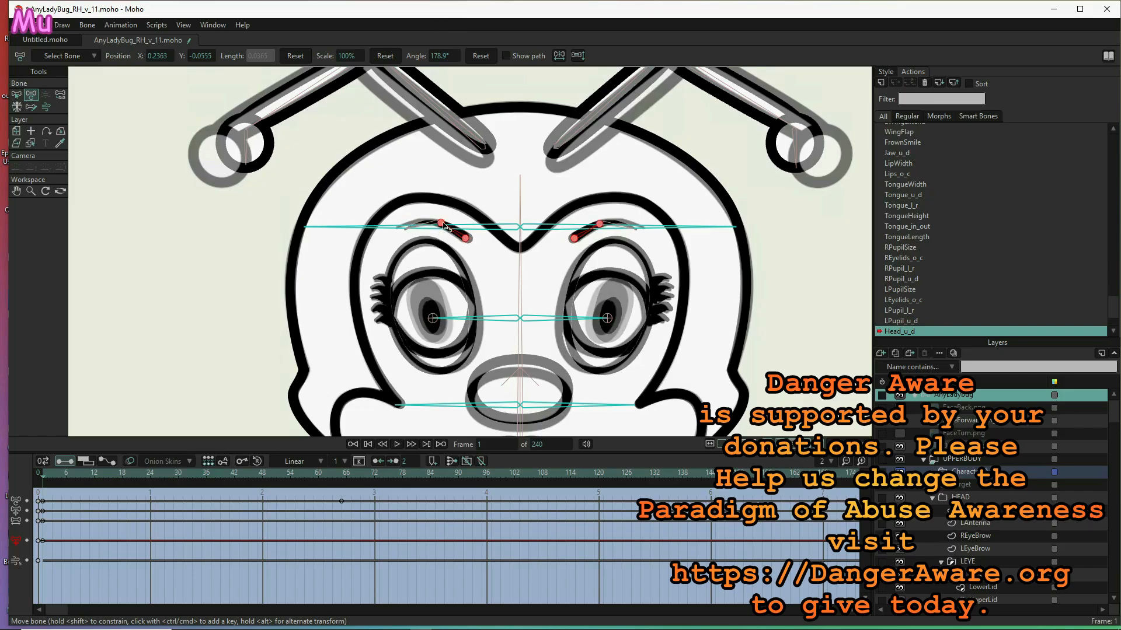
{"action": "left_click", "coordinate": [602, 227]}
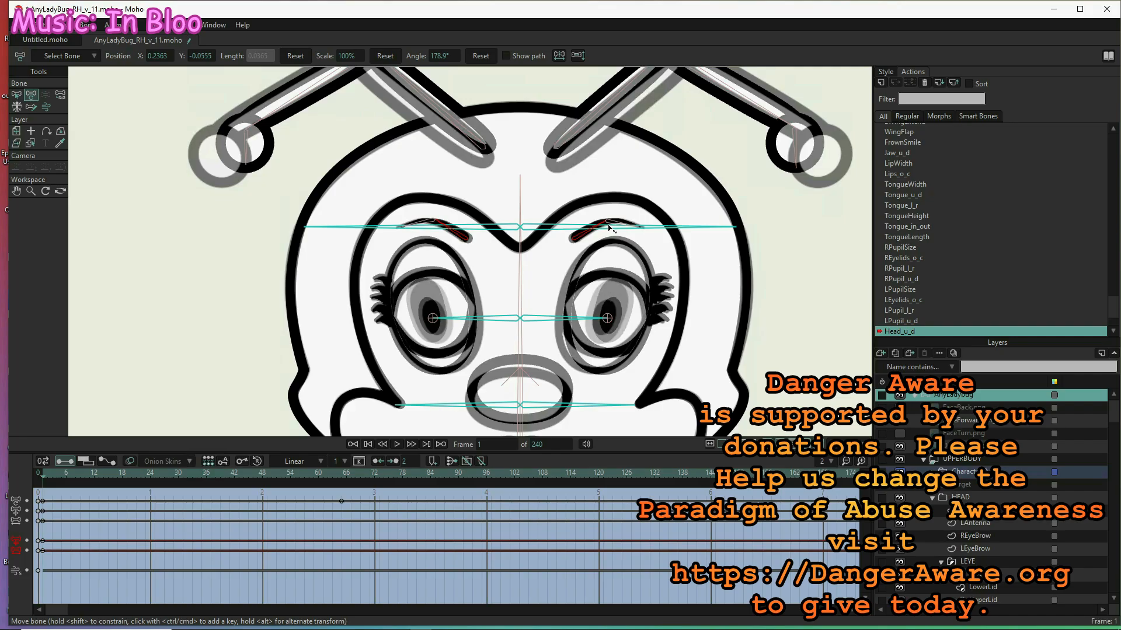
{"action": "left_click_drag", "start_coordinate": [610, 229], "coordinate": [615, 226]}
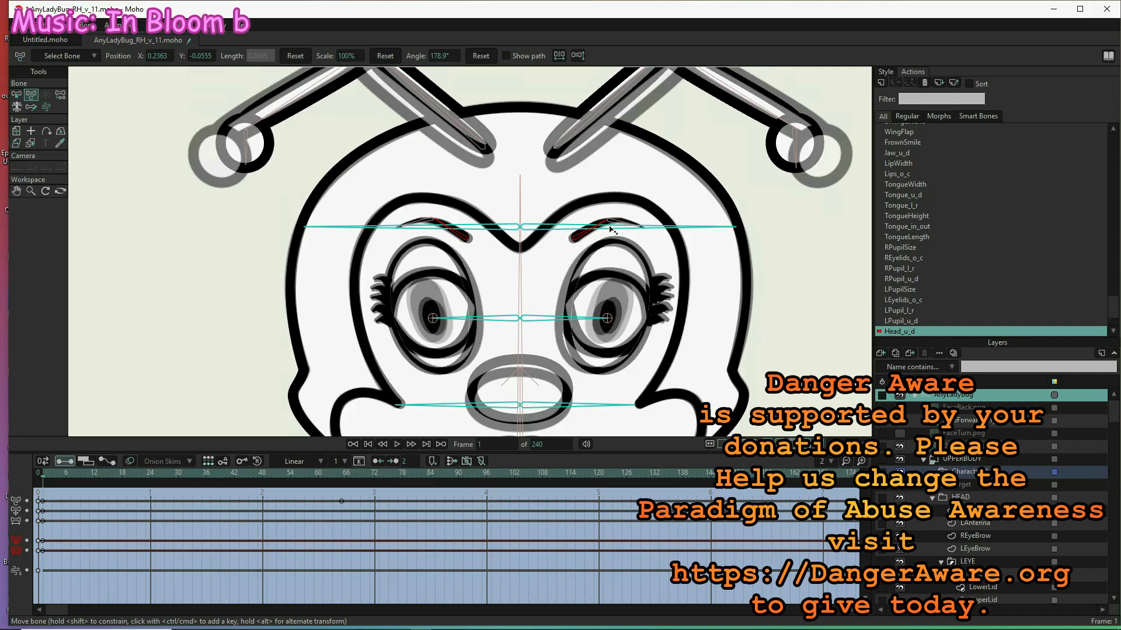
- On the nose layer, select all the nose points and move them down onto the reference, at about Y 0.0655
{"action": "scroll", "coordinate": [587, 238], "scroll_direction": "down", "scroll_amount": 5}
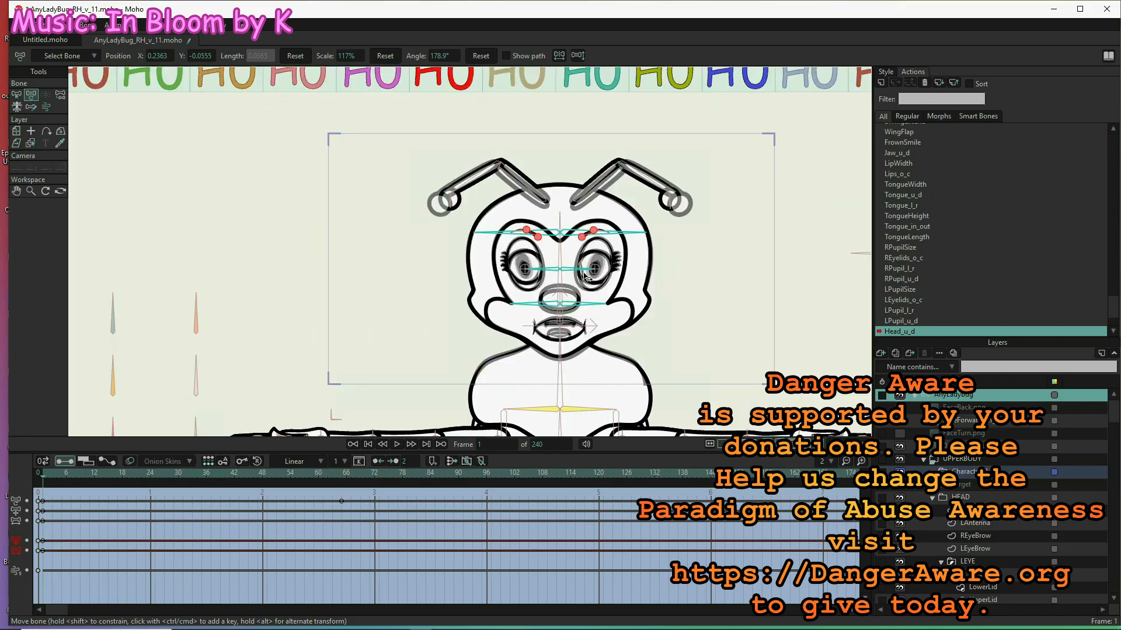
{"action": "scroll", "coordinate": [982, 543], "scroll_direction": "down", "scroll_amount": 5}
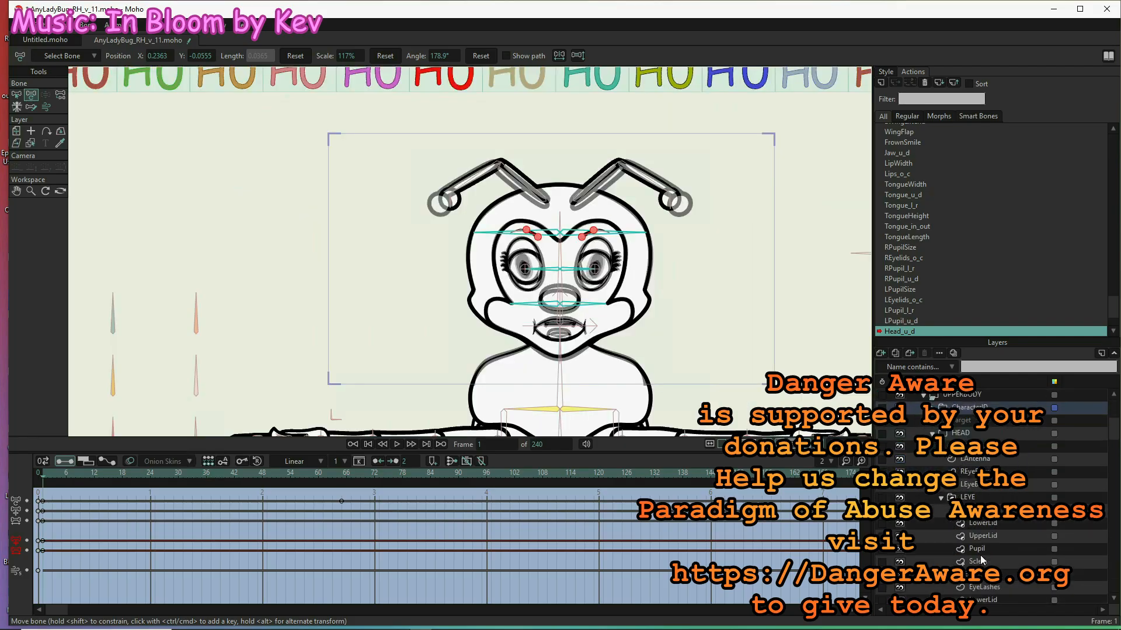
{"action": "scroll", "coordinate": [983, 561], "scroll_direction": "down", "scroll_amount": 3}
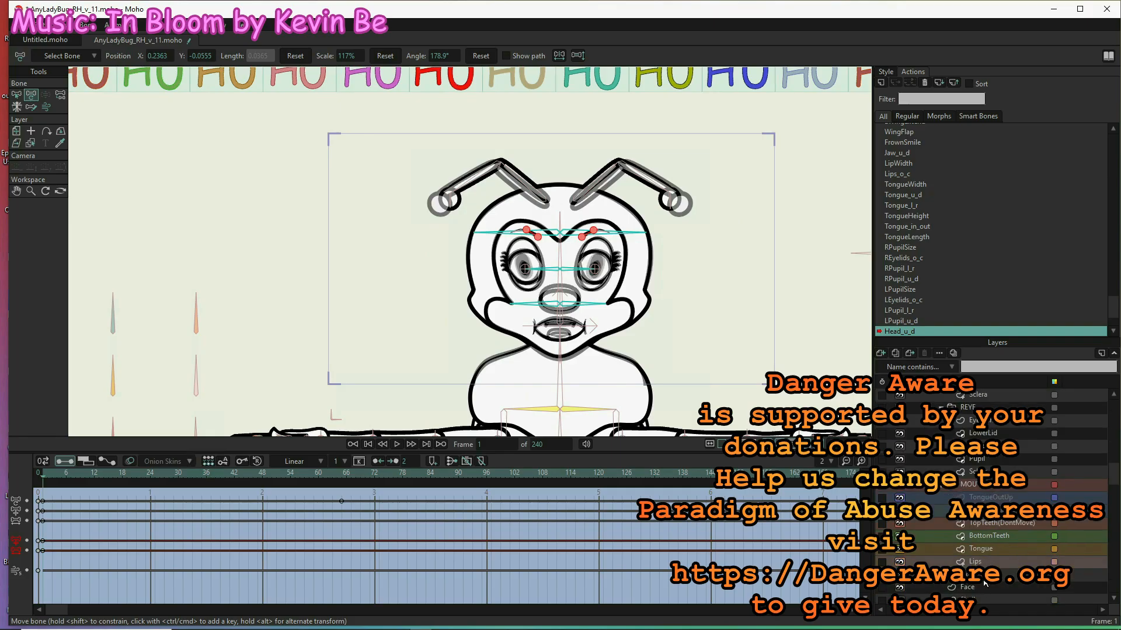
{"action": "left_click", "coordinate": [985, 577]}
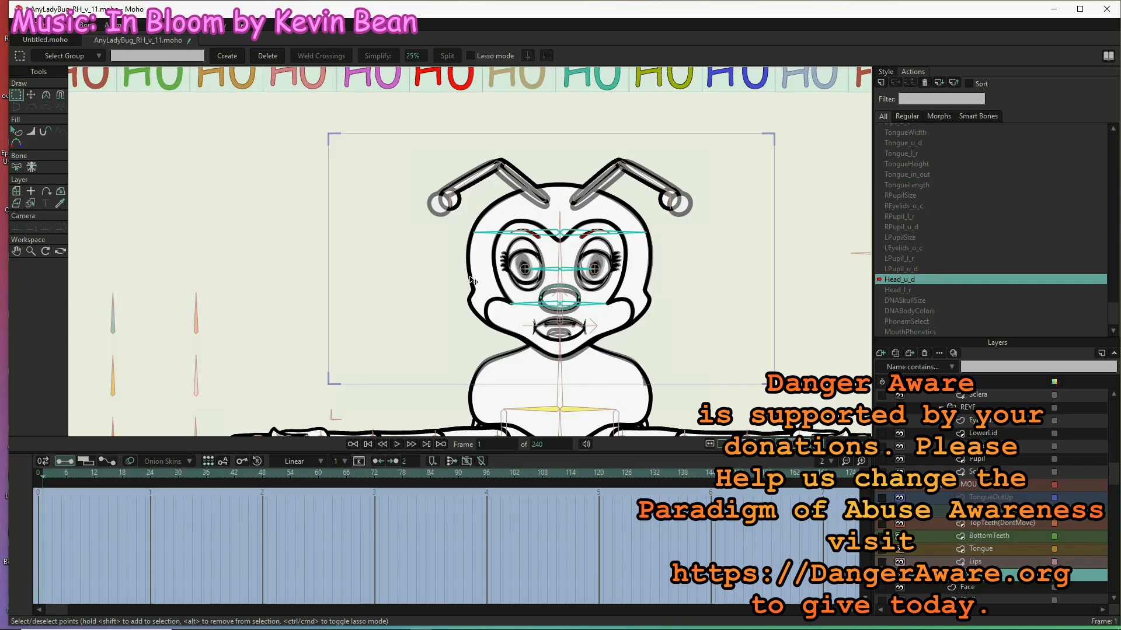
{"action": "key", "text": "t"}
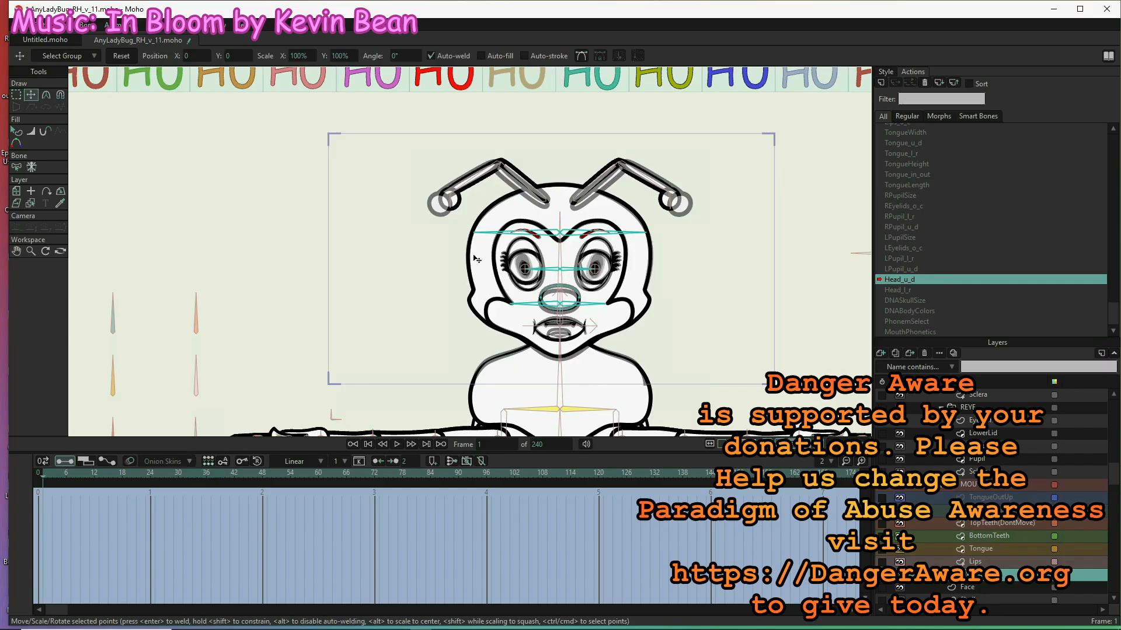
{"action": "double_click", "coordinate": [575, 300]}
{"action": "mouse_move", "coordinate": [573, 299]}
{"action": "left_mouse_down"}
{"action": "mouse_move", "coordinate": [574, 310]}
{"action": "mouse_move", "coordinate": [573, 299]}
{"action": "left_mouse_up"}
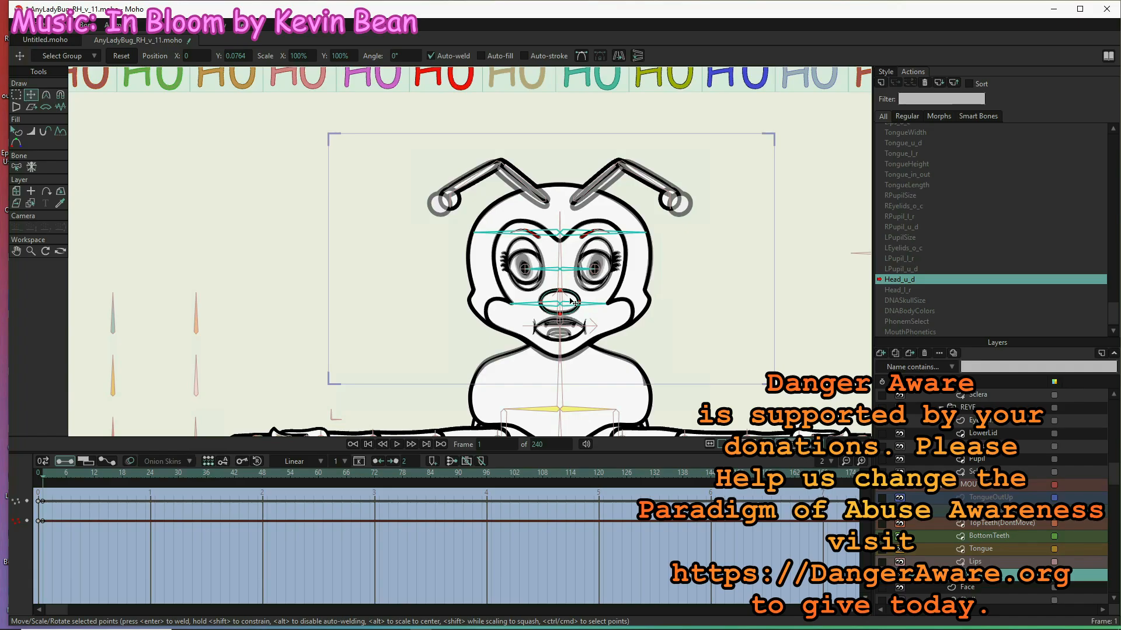
{"action": "left_click_drag", "start_coordinate": [573, 299], "coordinate": [571, 301]}
- Flatten the nose slightly from its upper edge and fine-tune its height against the reference, at about Y 0.0651
{"action": "scroll", "coordinate": [564, 299], "scroll_direction": "up", "scroll_amount": 7}
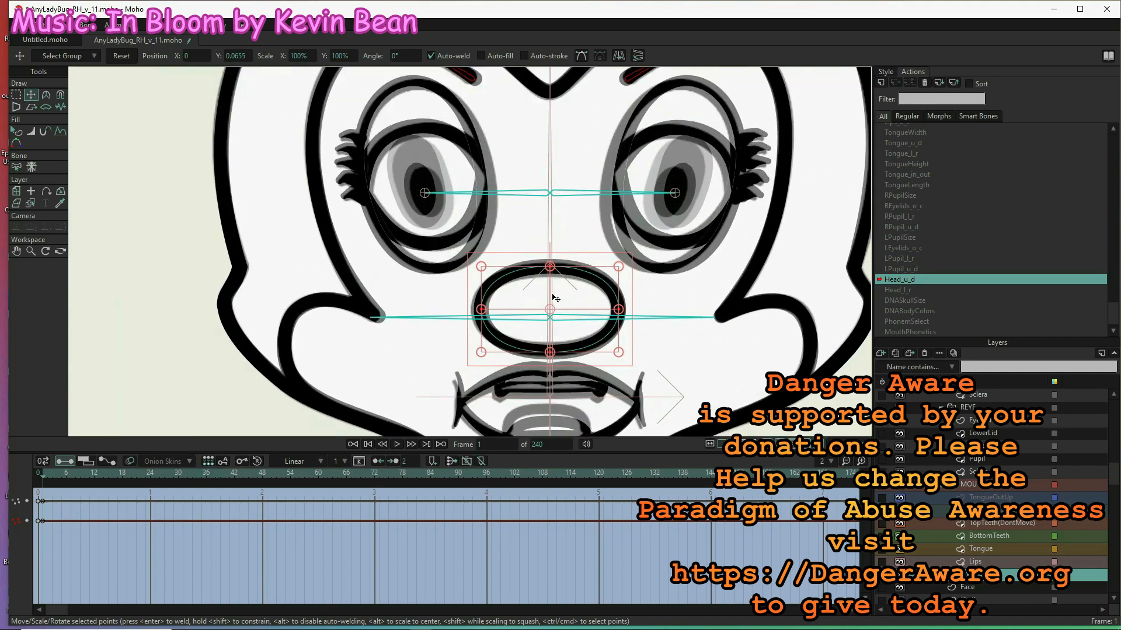
{"action": "scroll", "coordinate": [556, 299], "scroll_direction": "up", "scroll_amount": 2}
{"action": "left_click", "coordinate": [549, 256]}
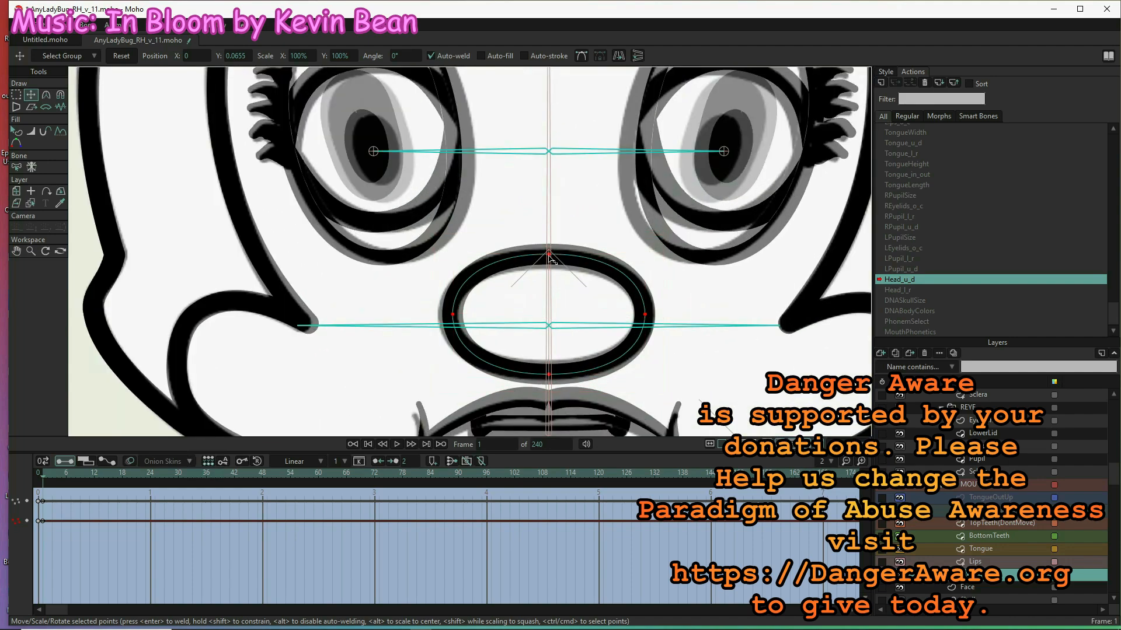
{"action": "left_click_drag", "start_coordinate": [548, 256], "coordinate": [549, 267]}
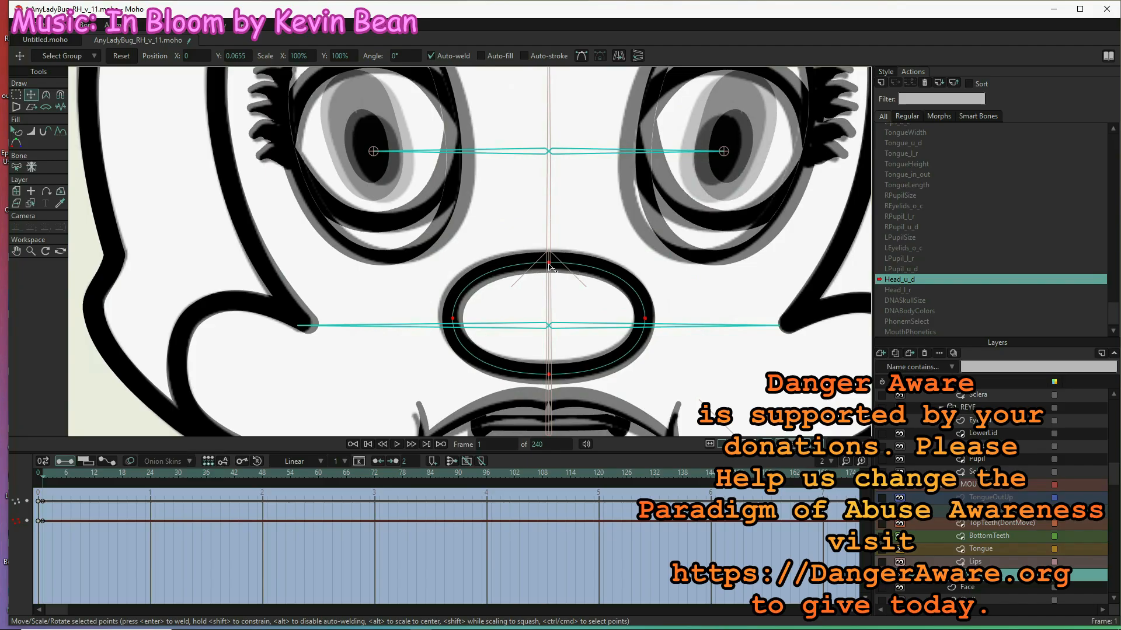
{"action": "key", "text": "ctrl+a"}
{"action": "key", "text": "ctrl+d"}
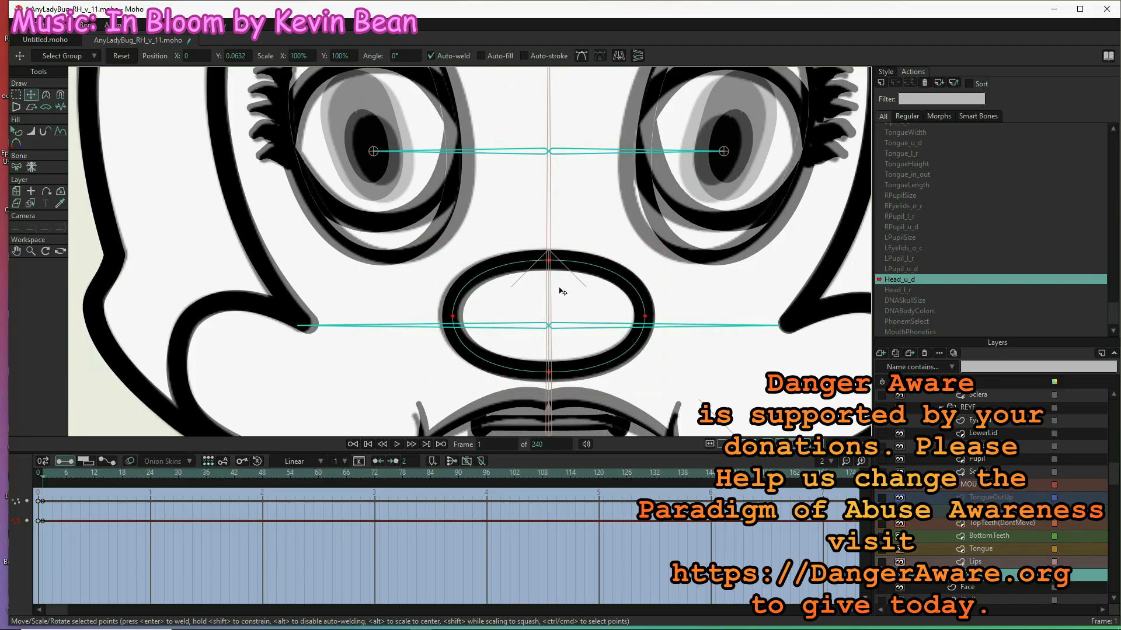
{"action": "left_click_drag", "start_coordinate": [559, 288], "coordinate": [559, 287]}
{"action": "key", "text": "ctrl+a"}
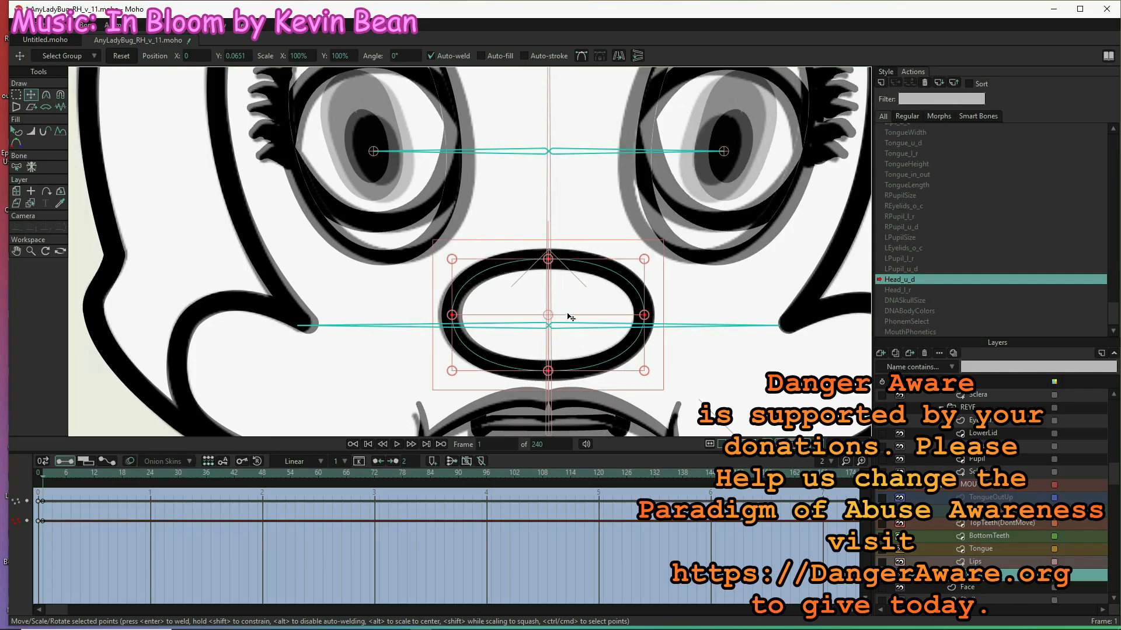
- Transform the whole mouth layer, moving it down toward the reference mouth to about X 0.0531, Y 0.2660
{"action": "scroll", "coordinate": [570, 317], "scroll_direction": "down", "scroll_amount": 5}
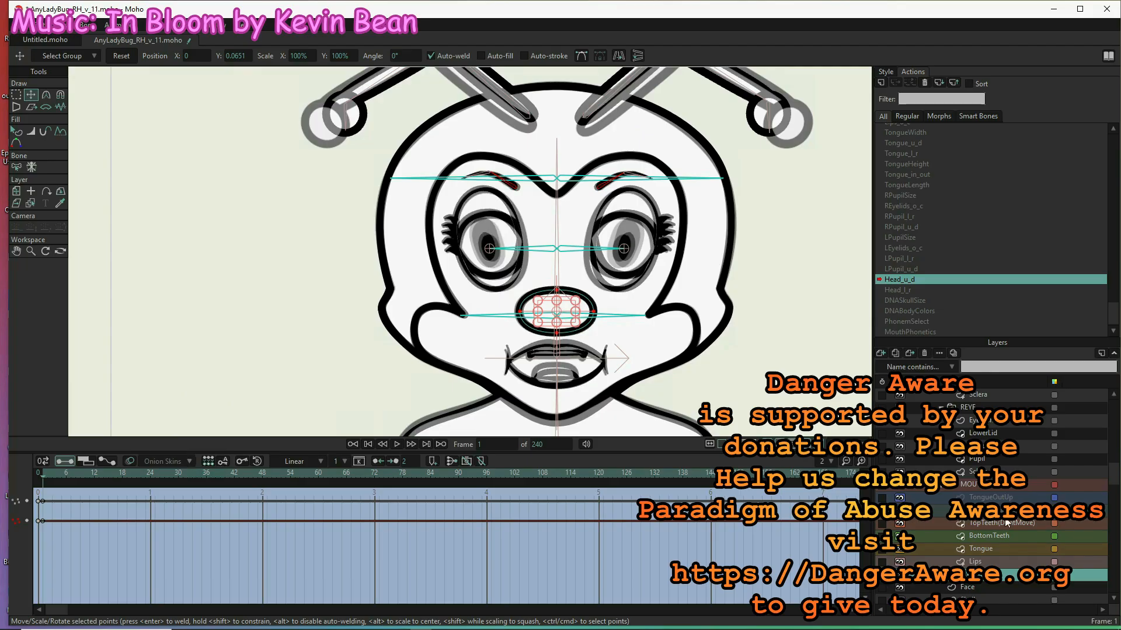
{"action": "left_click", "coordinate": [984, 489]}
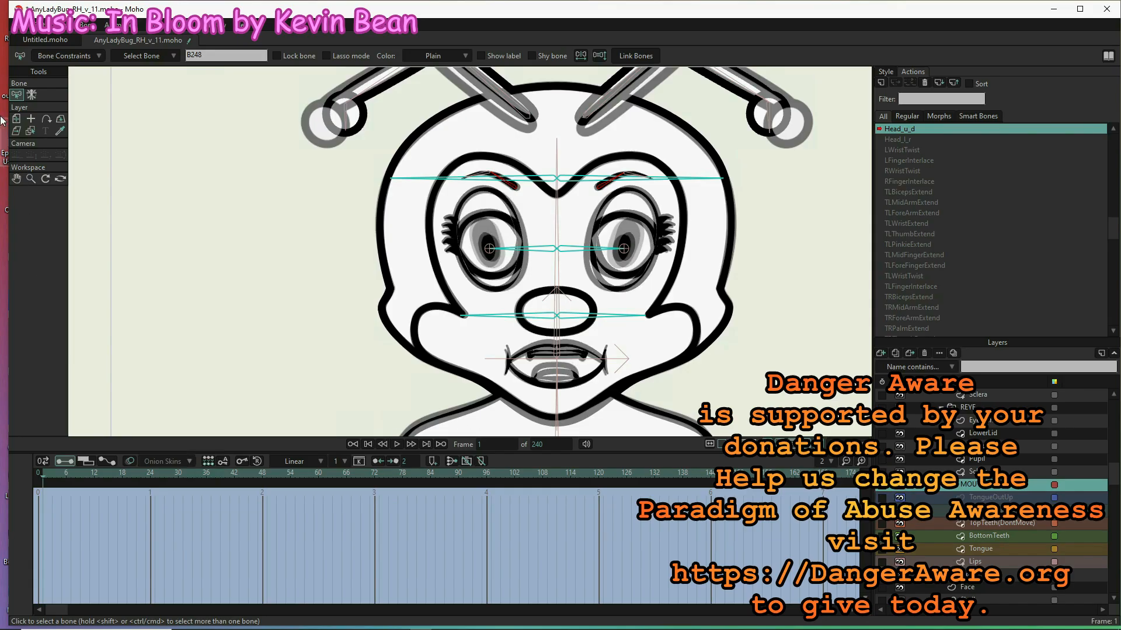
{"action": "left_click", "coordinate": [16, 118]}
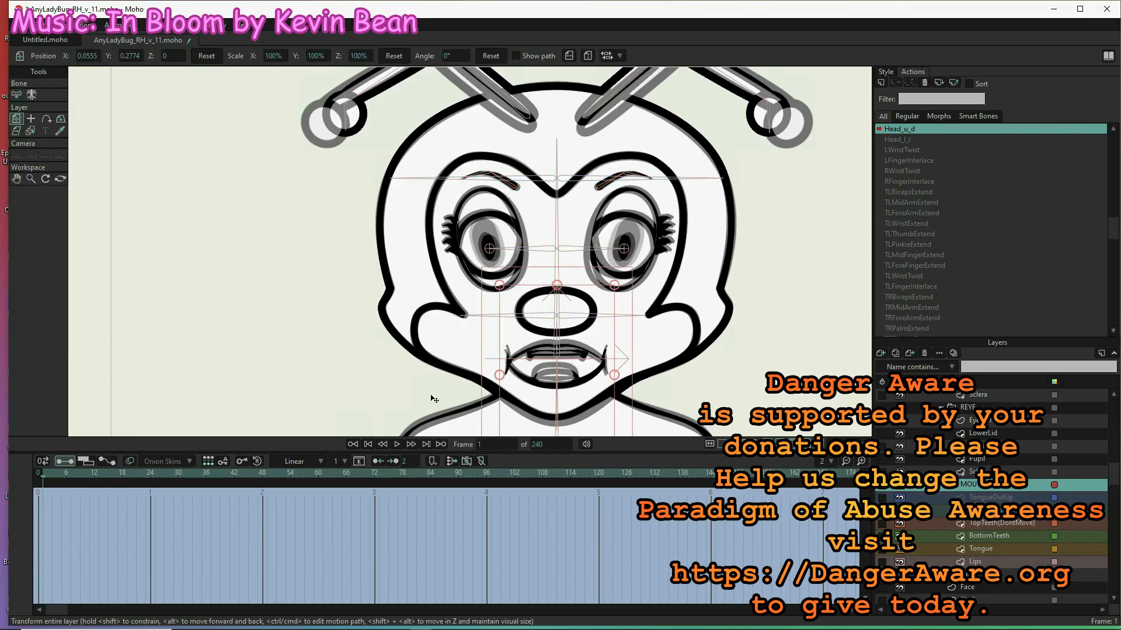
{"action": "scroll", "coordinate": [581, 407], "scroll_direction": "down", "scroll_amount": 2}
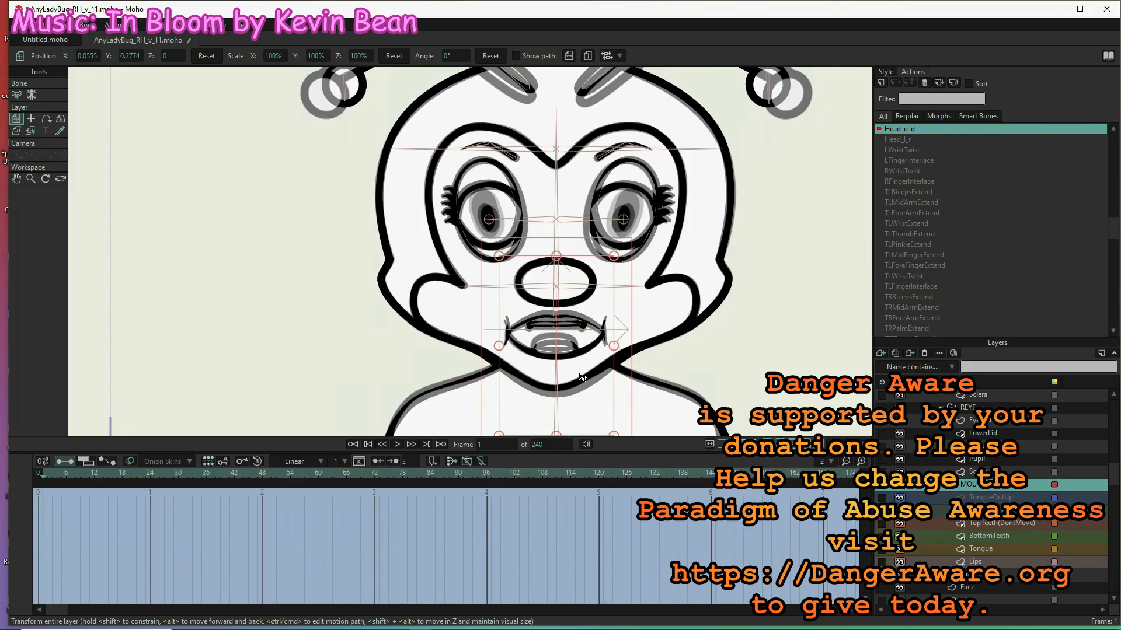
{"action": "left_click_drag", "start_coordinate": [578, 384], "coordinate": [578, 388]}
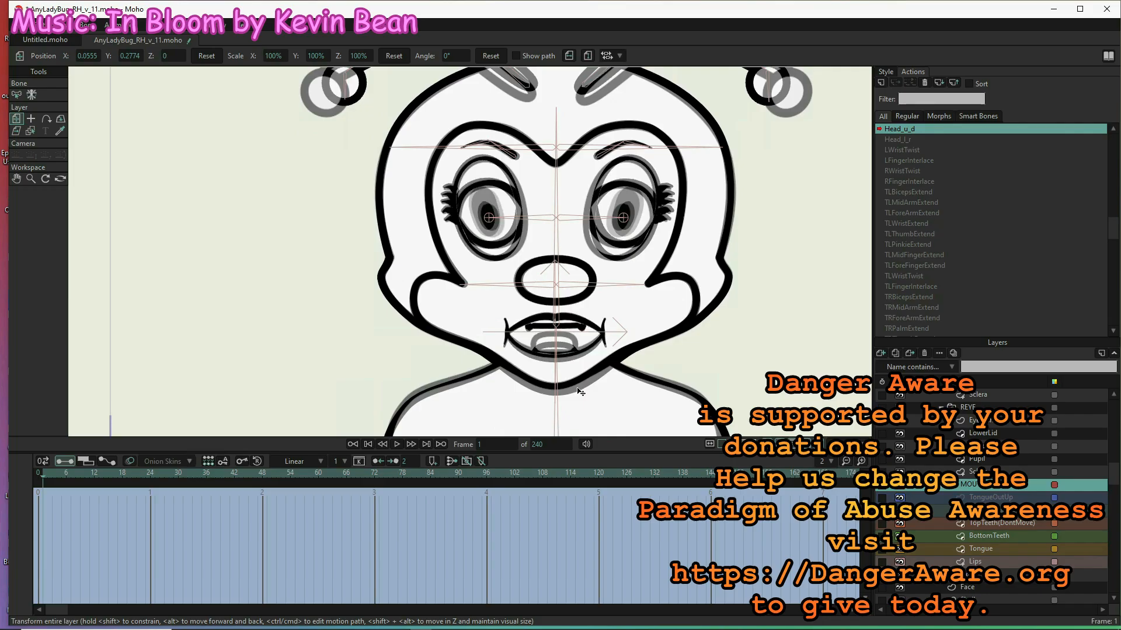
{"action": "key", "text": "ctrl+Up"}
{"action": "key", "text": "ctrl+Up"}
{"action": "key", "text": "ctrl+Up"}
{"action": "key", "text": "ctrl+Down"}
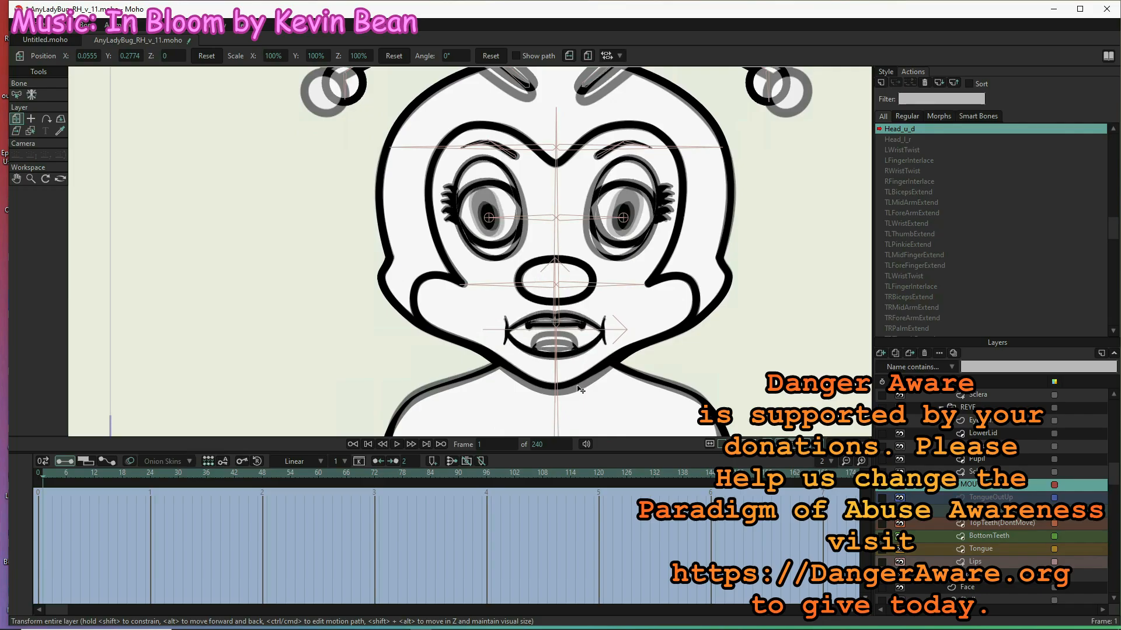
{"action": "left_click_drag", "start_coordinate": [581, 390], "coordinate": [577, 392]}
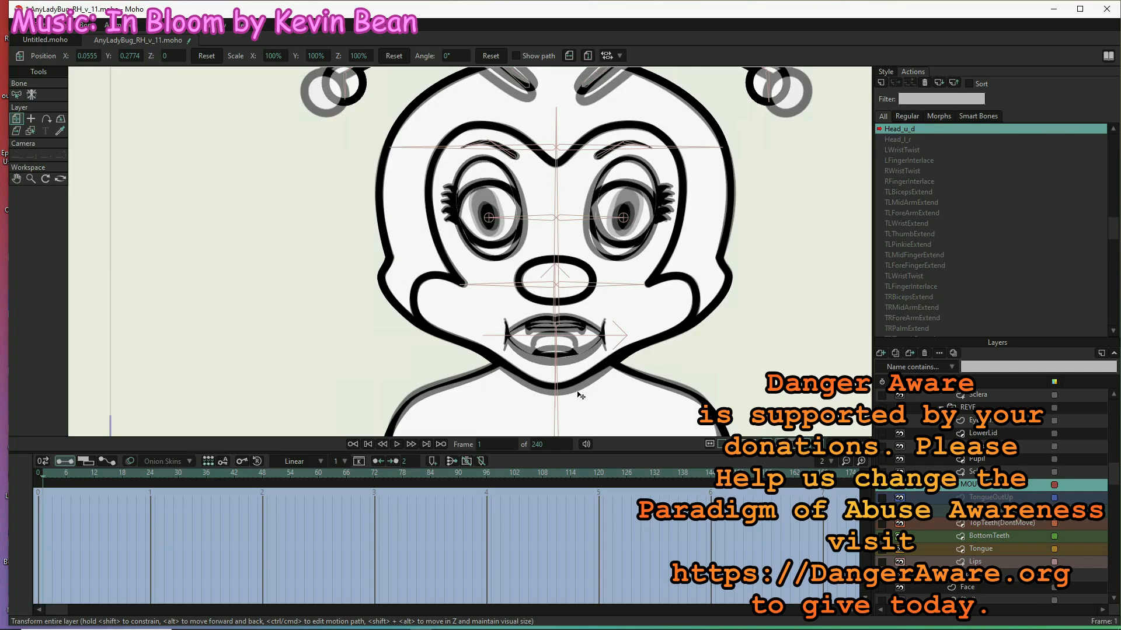
{"action": "left_click_drag", "start_coordinate": [577, 395], "coordinate": [578, 395]}
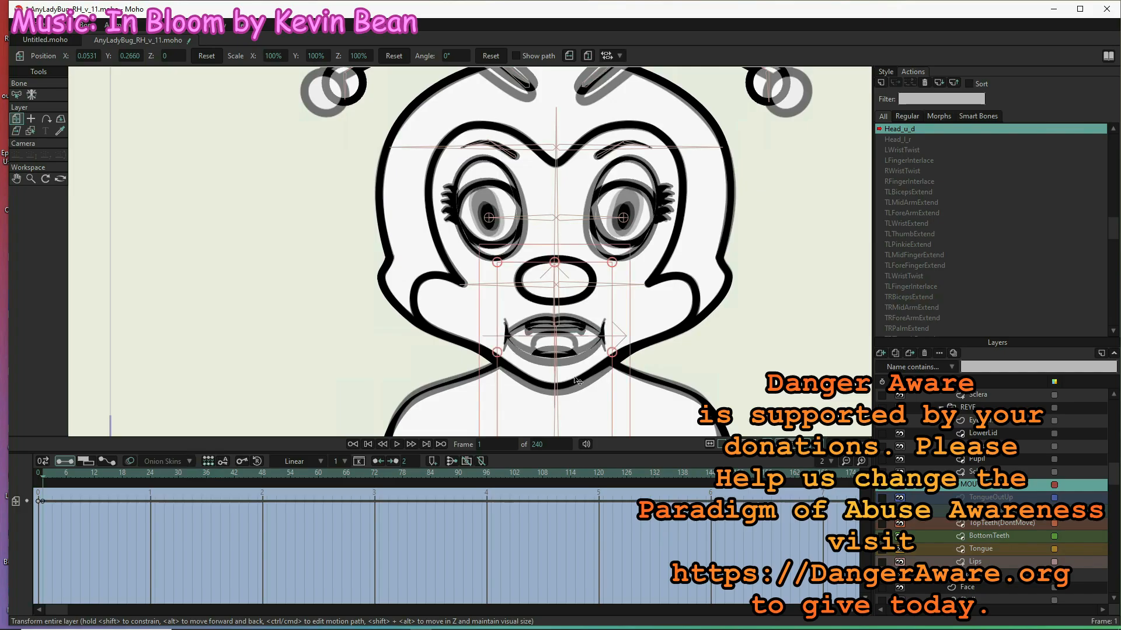
- Squash the mouth layer vertically to 88% and reposition it over the reference at about X 0.0547, Y 0.2628
{"action": "scroll", "coordinate": [558, 248], "scroll_direction": "down", "scroll_amount": 3}
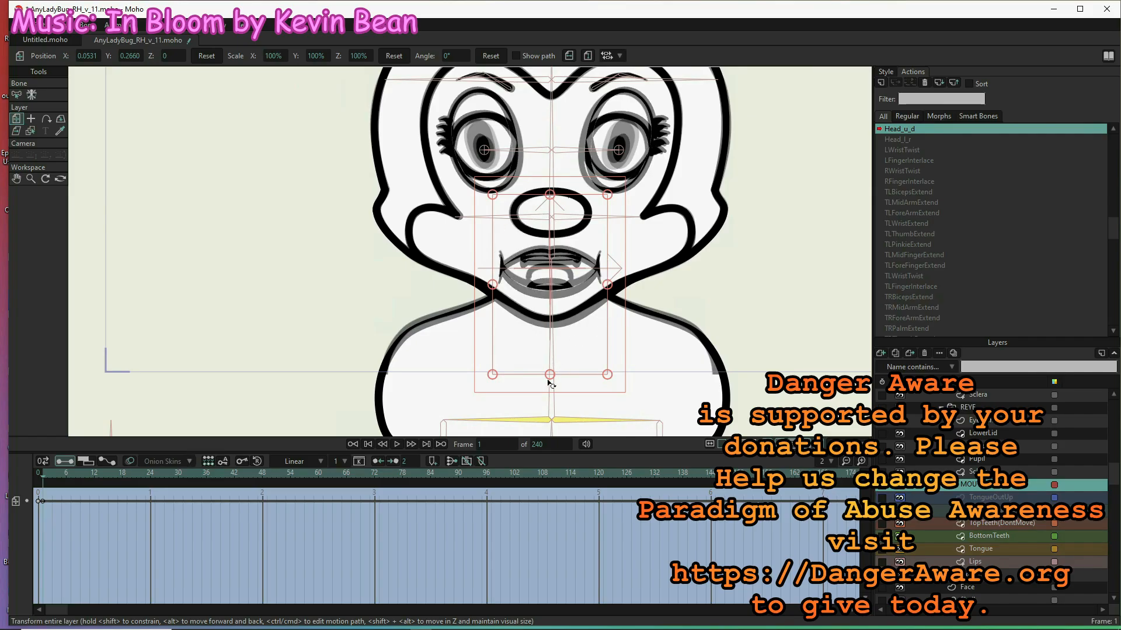
{"action": "left_click_drag", "start_coordinate": [547, 374], "coordinate": [547, 374]}
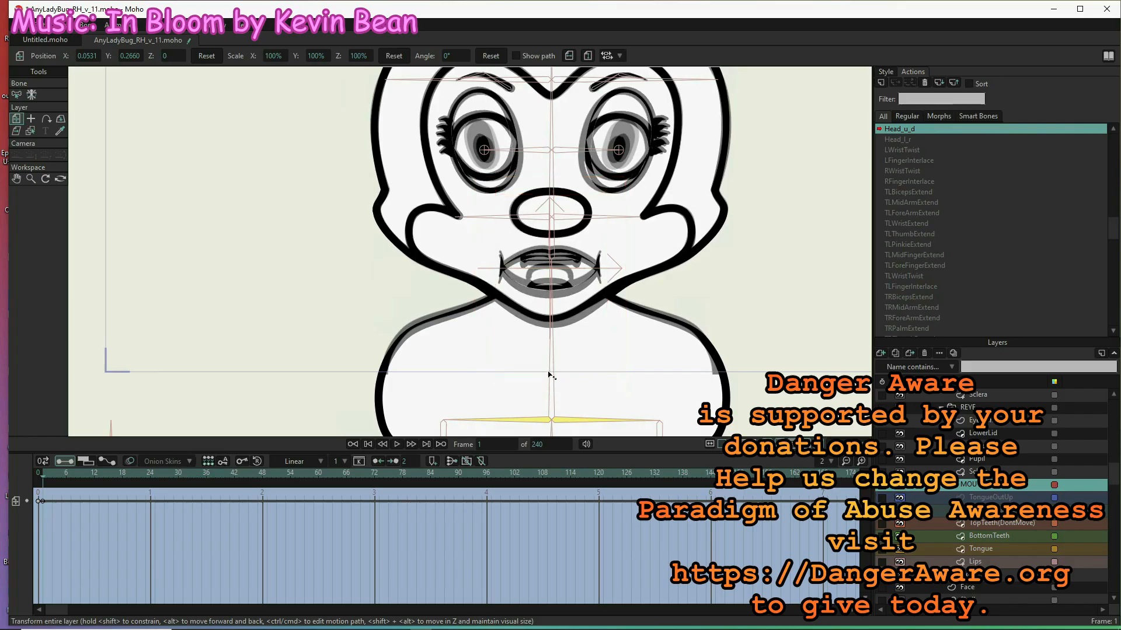
{"action": "left_click_drag", "start_coordinate": [549, 373], "coordinate": [549, 363]}
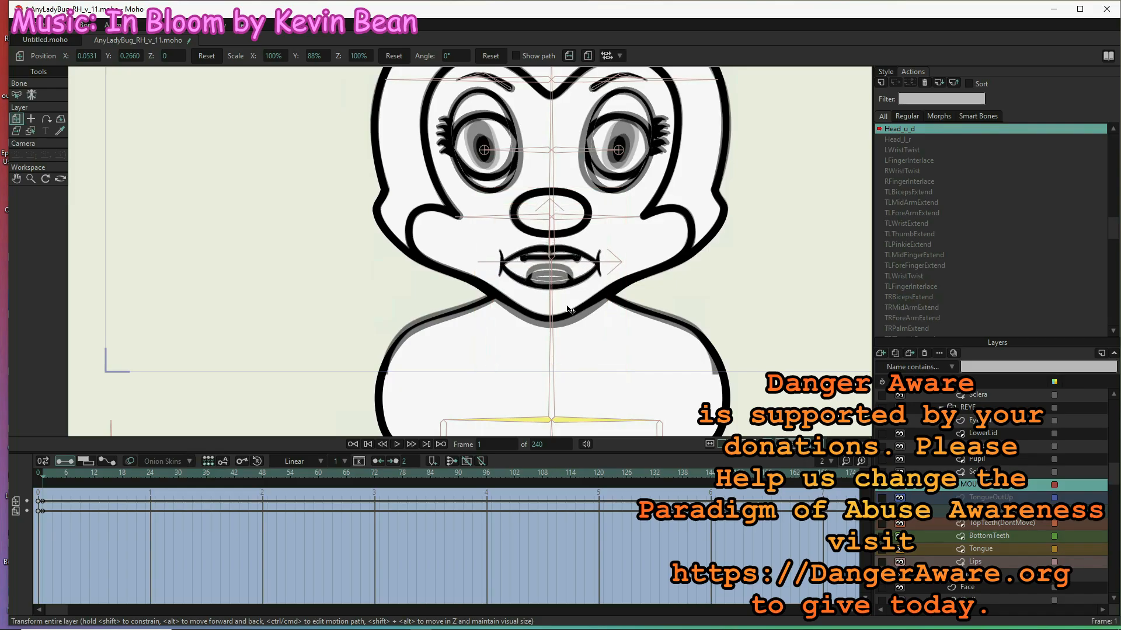
{"action": "mouse_move", "coordinate": [567, 306]}
{"action": "left_mouse_down"}
{"action": "mouse_move", "coordinate": [577, 290]}
{"action": "mouse_move", "coordinate": [578, 302]}
{"action": "left_mouse_up"}
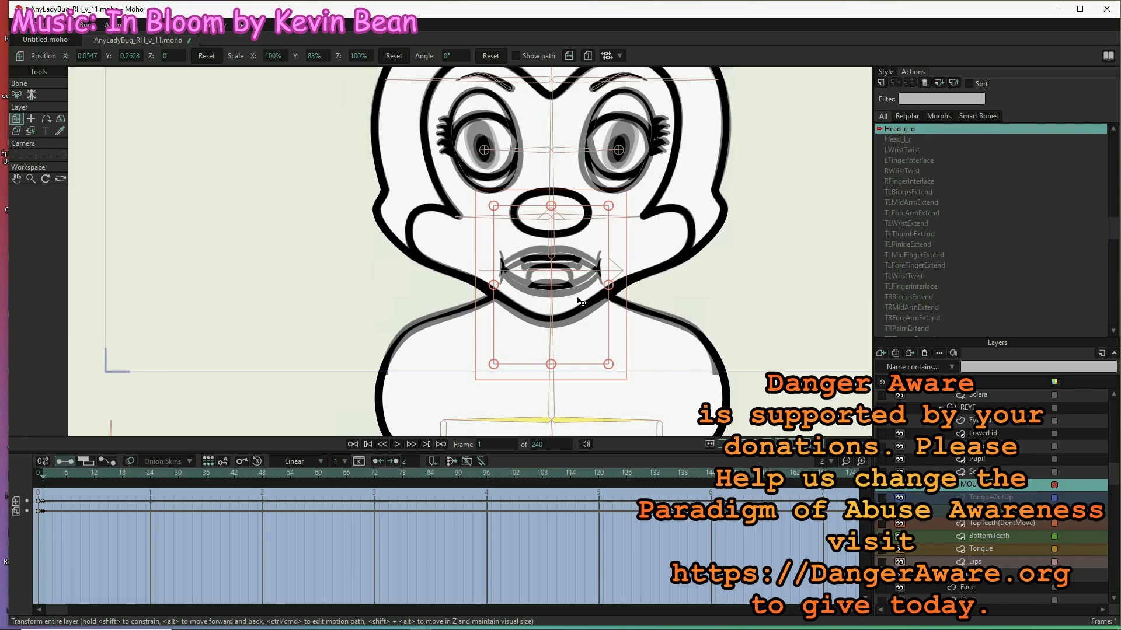
- On the AnyLadybug bone layer, select both antenna base bones and move them down onto the reference, at about X 0.3114
{"action": "scroll", "coordinate": [578, 301], "scroll_direction": "down", "scroll_amount": 3}
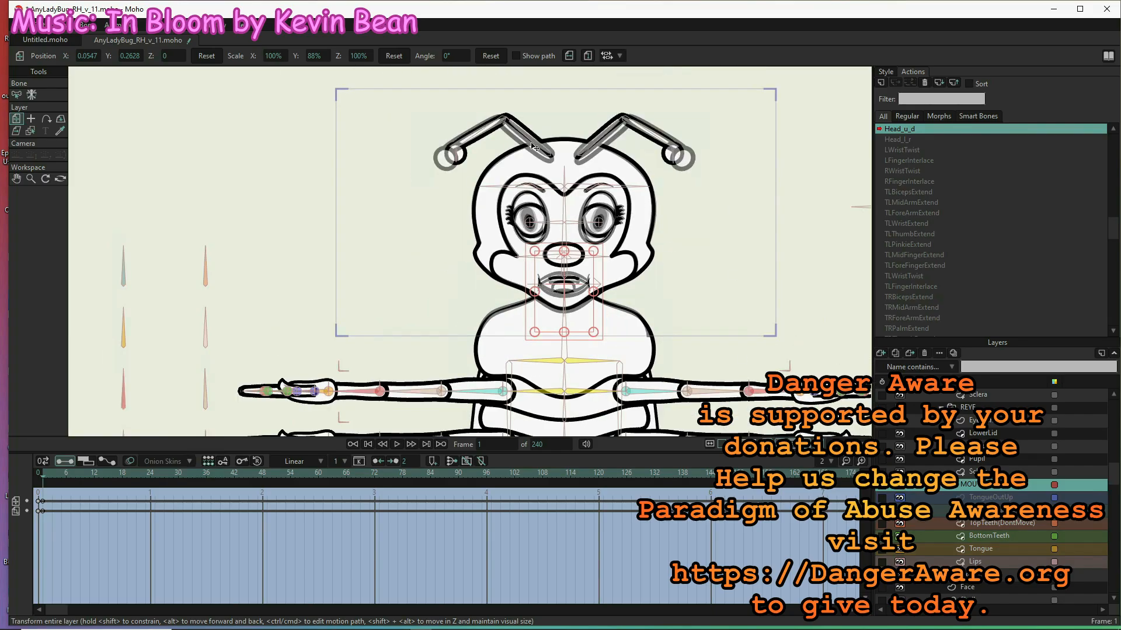
{"action": "scroll", "coordinate": [1022, 500], "scroll_direction": "up", "scroll_amount": 8}
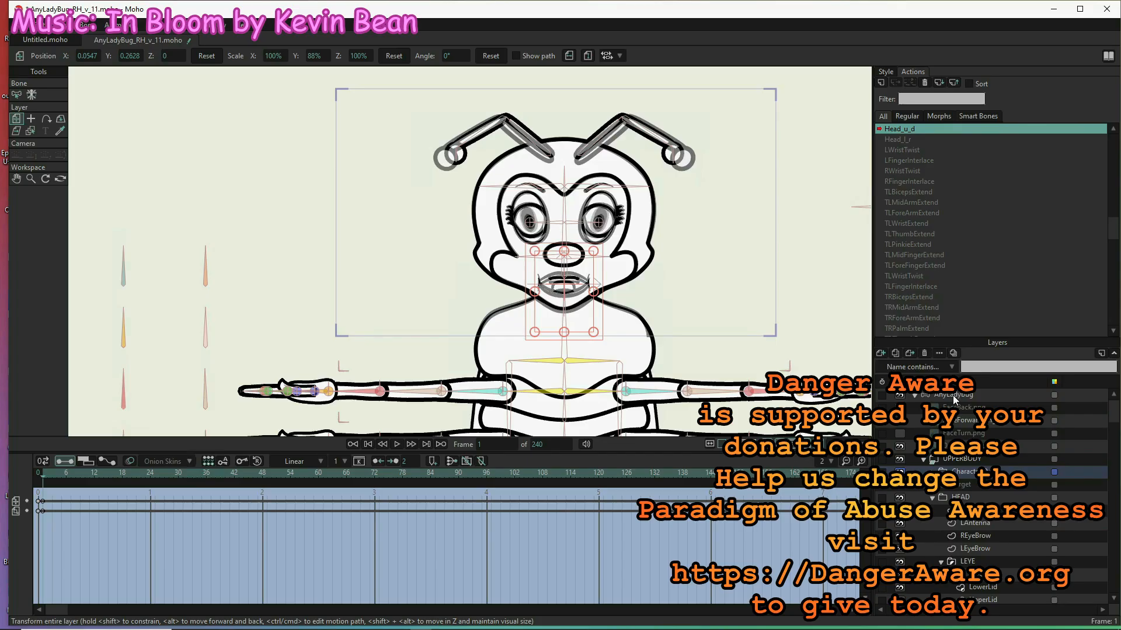
{"action": "left_click", "coordinate": [952, 394]}
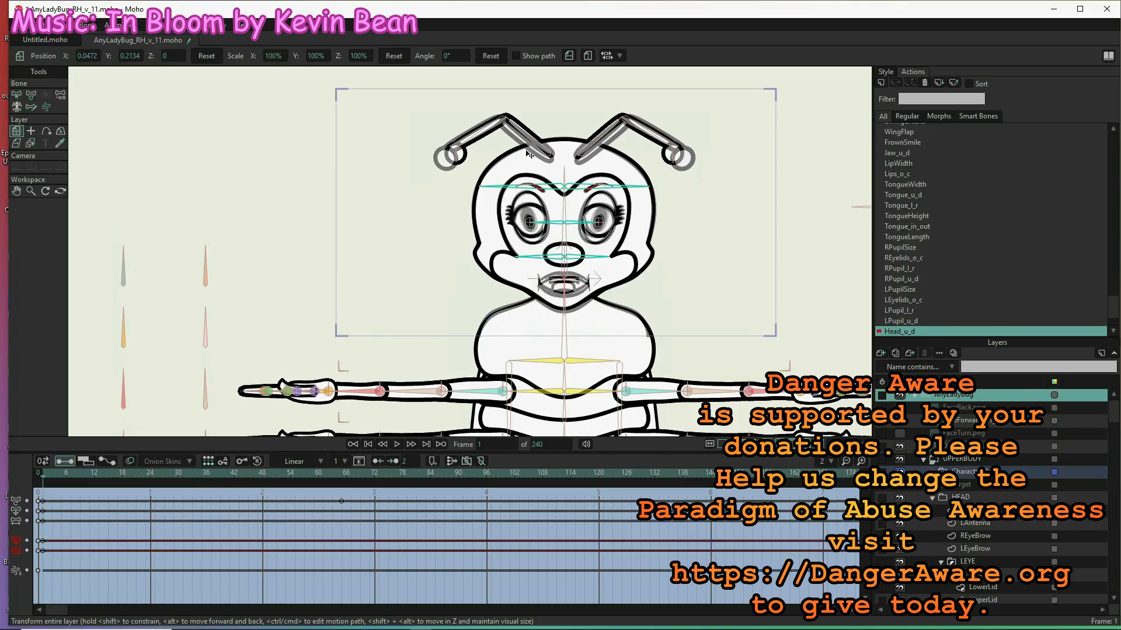
{"action": "left_click", "coordinate": [31, 95]}
{"action": "scroll", "coordinate": [589, 133], "scroll_direction": "up", "scroll_amount": 5}
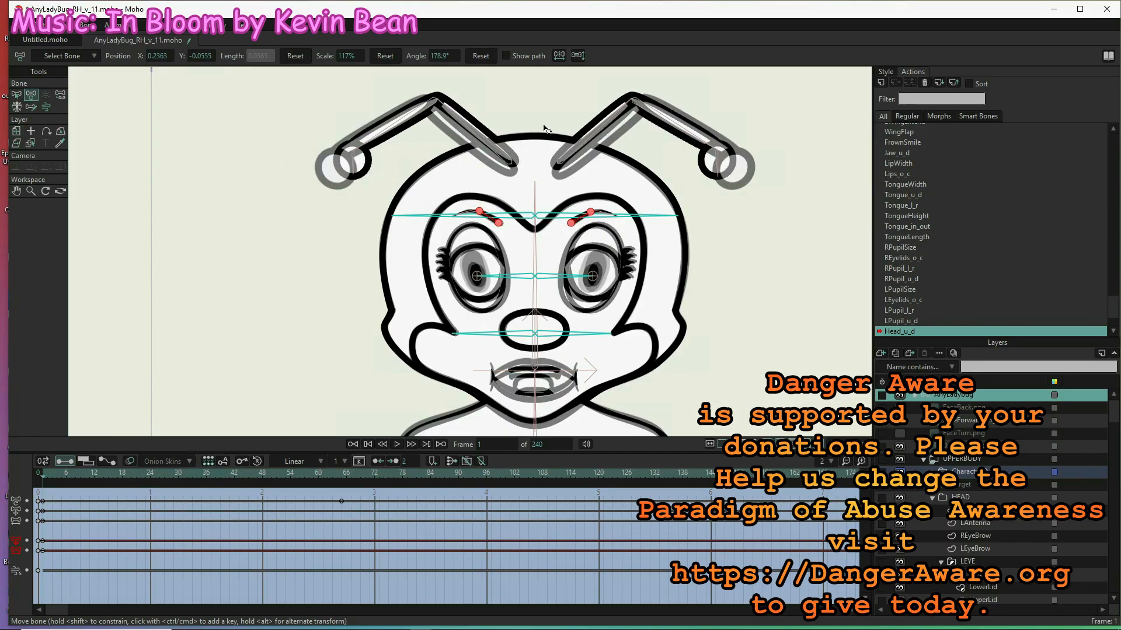
{"action": "key", "text": "b"}
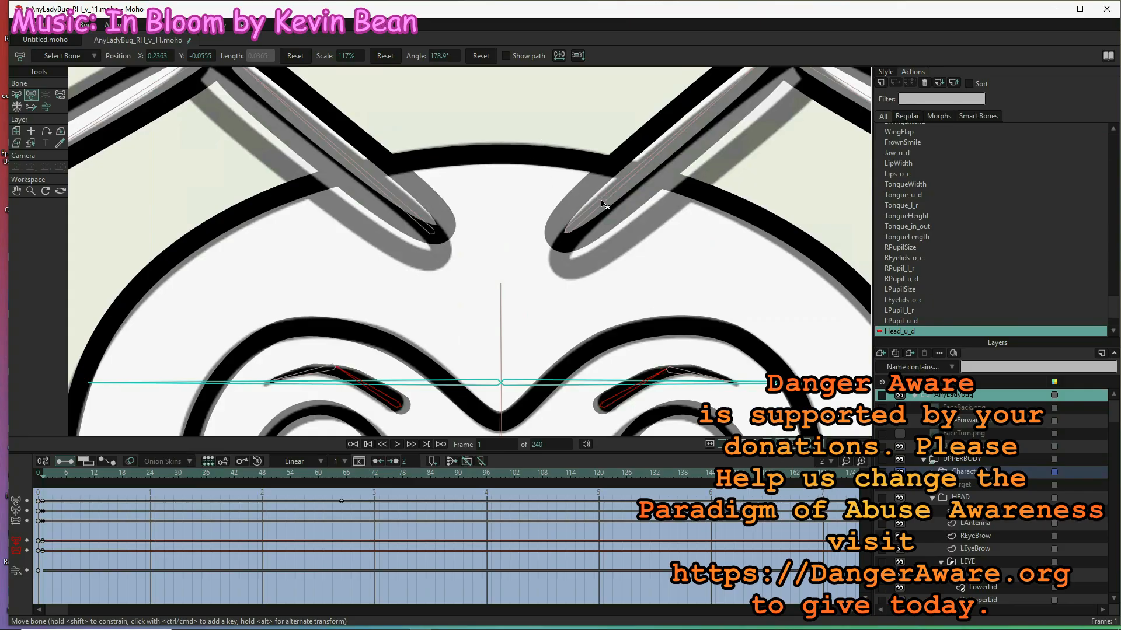
{"action": "left_click", "coordinate": [601, 209]}
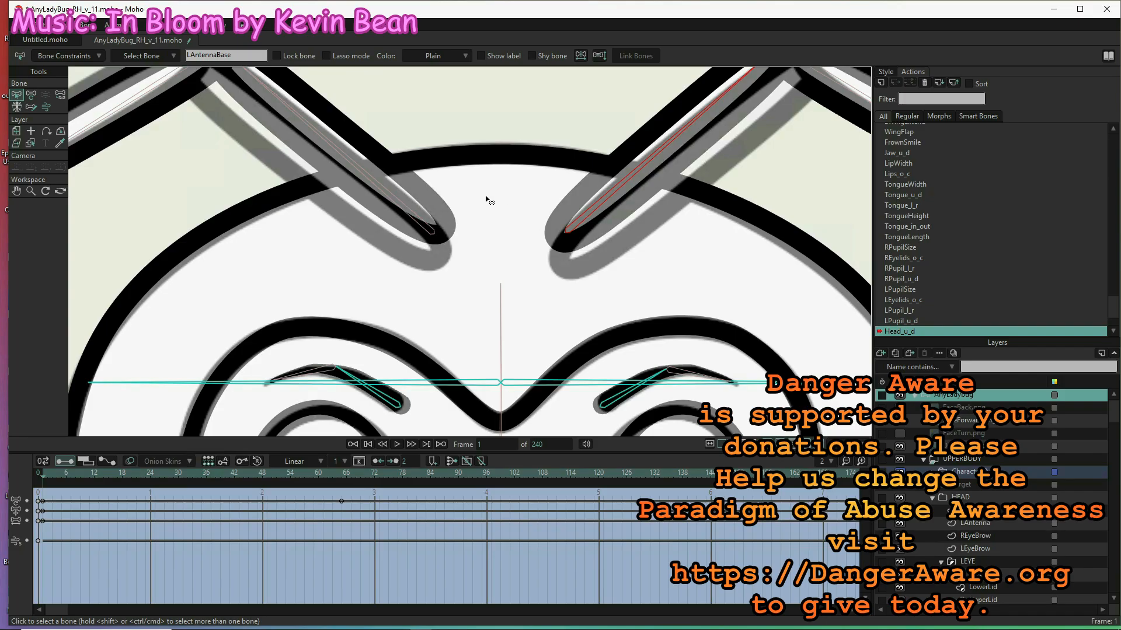
{"action": "left_click", "coordinate": [390, 201], "text": "shift"}
{"action": "key", "text": "t"}
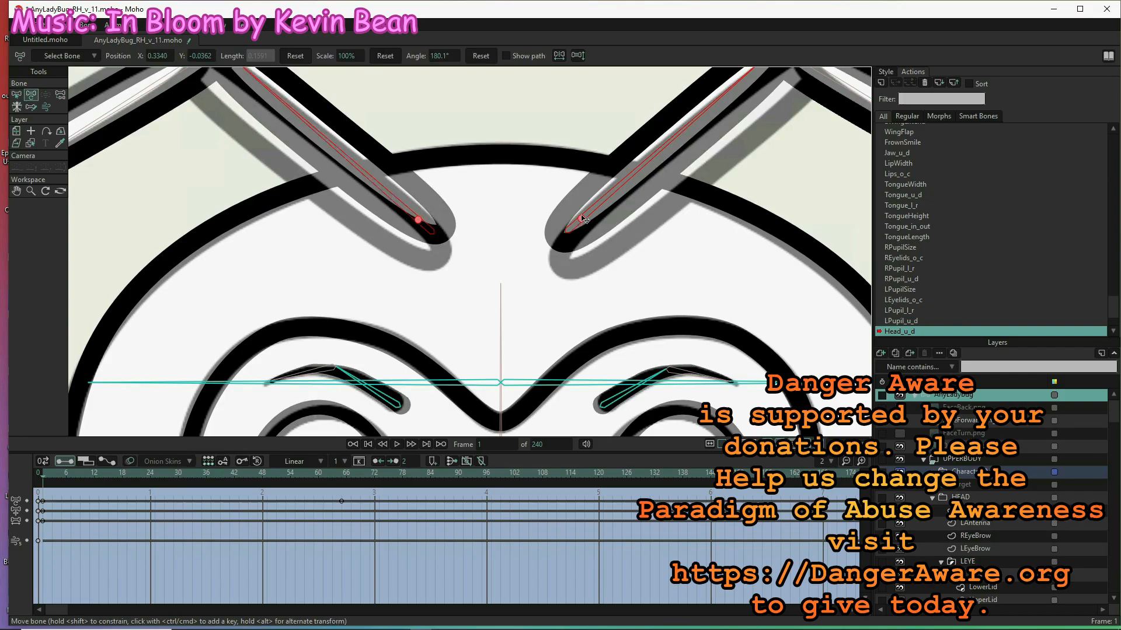
{"action": "left_click_drag", "start_coordinate": [584, 222], "coordinate": [581, 264]}
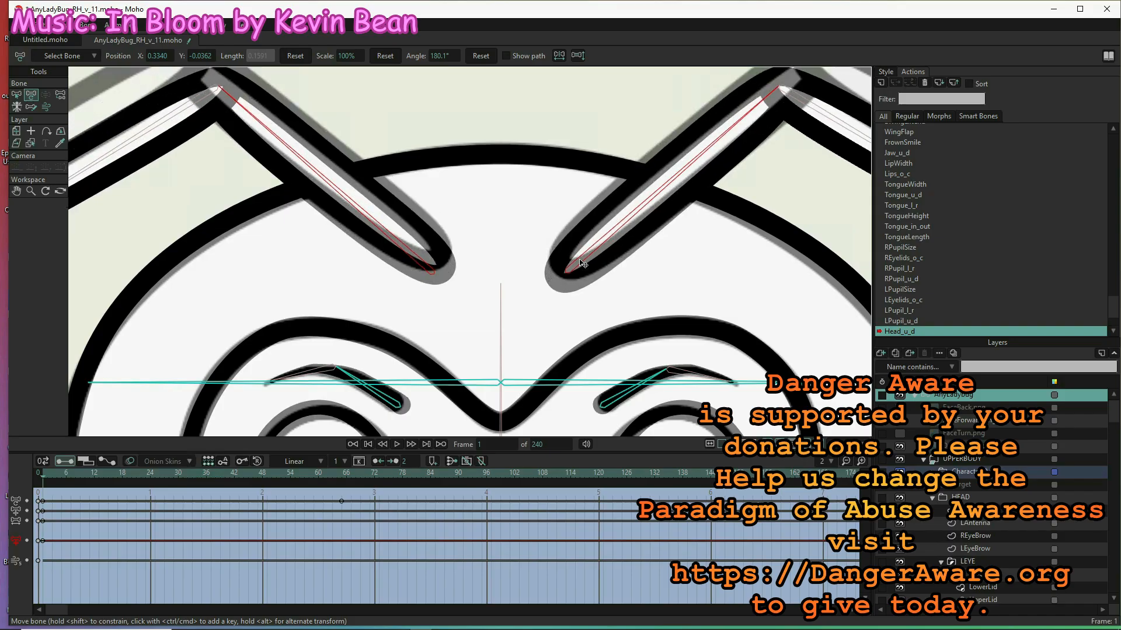
{"action": "left_click_drag", "start_coordinate": [581, 263], "coordinate": [581, 264]}
{"action": "scroll", "coordinate": [574, 245], "scroll_direction": "down", "scroll_amount": 5}
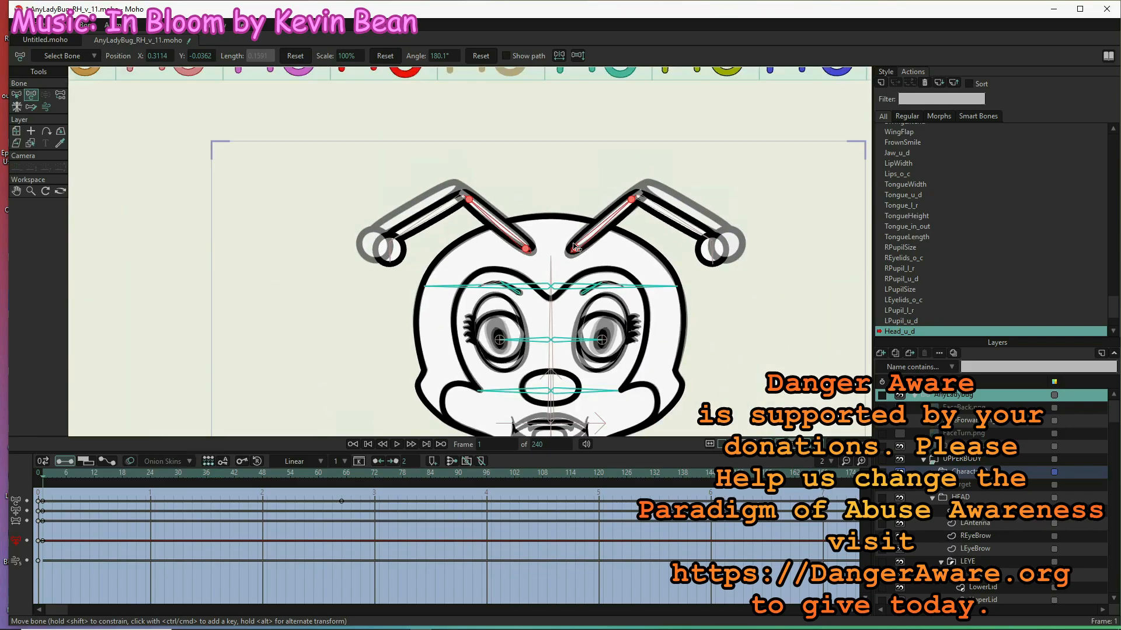
- Hide the FaceForward.png reference layer and move the Head_u_d action's playhead to frame 33
{"action": "scroll", "coordinate": [576, 208], "scroll_direction": "down", "scroll_amount": 5}
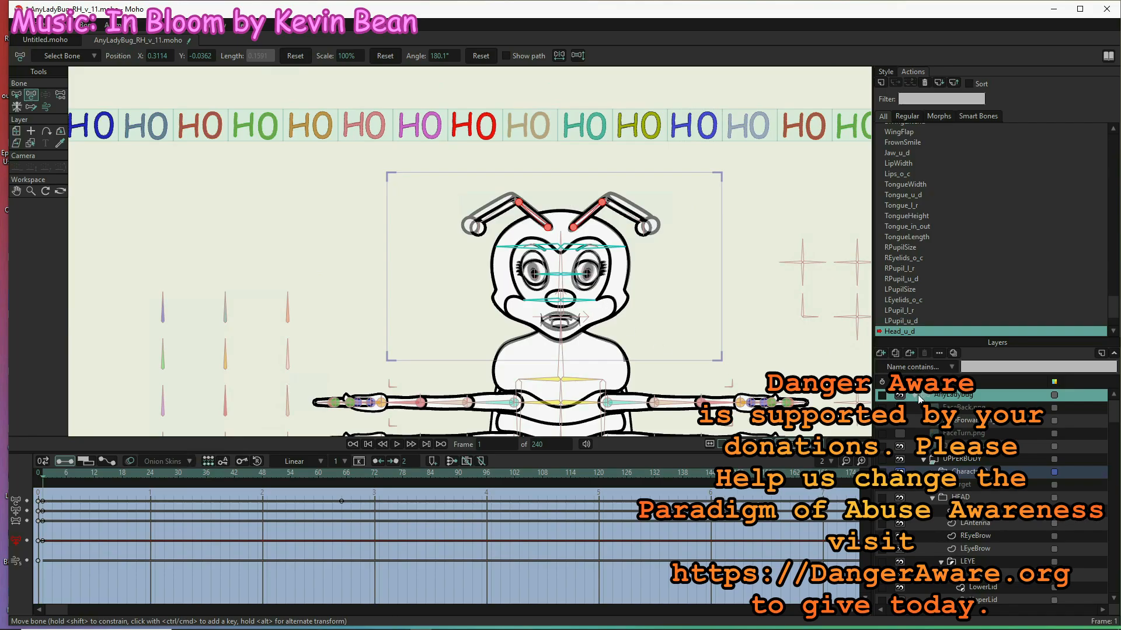
{"action": "left_click", "coordinate": [901, 424]}
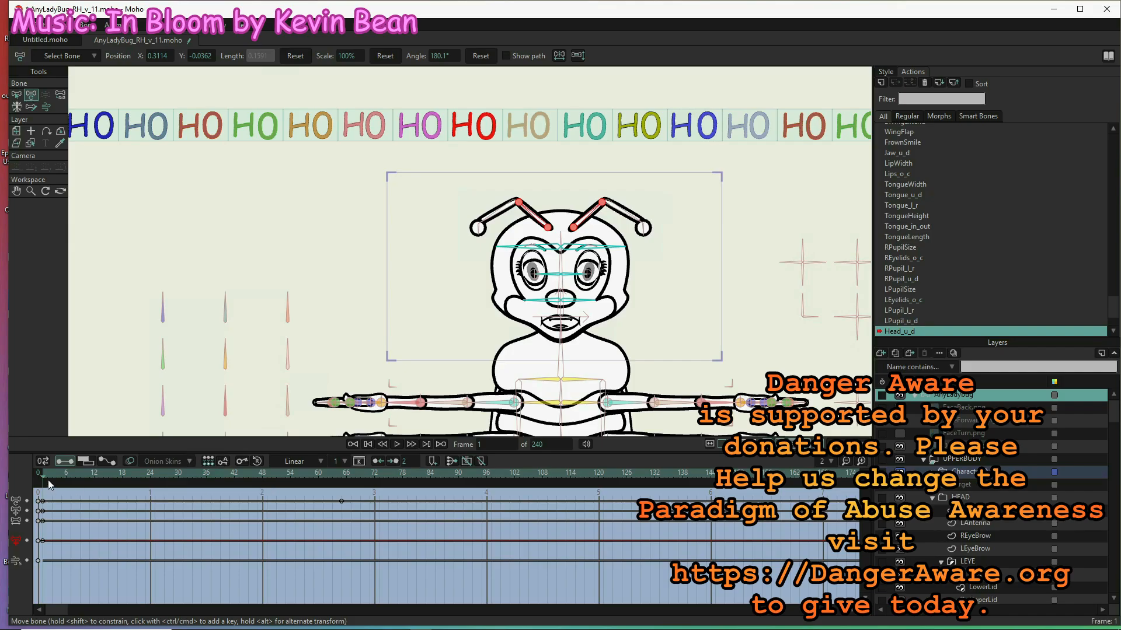
{"action": "left_click", "coordinate": [184, 475]}
{"action": "left_click", "coordinate": [190, 475]}
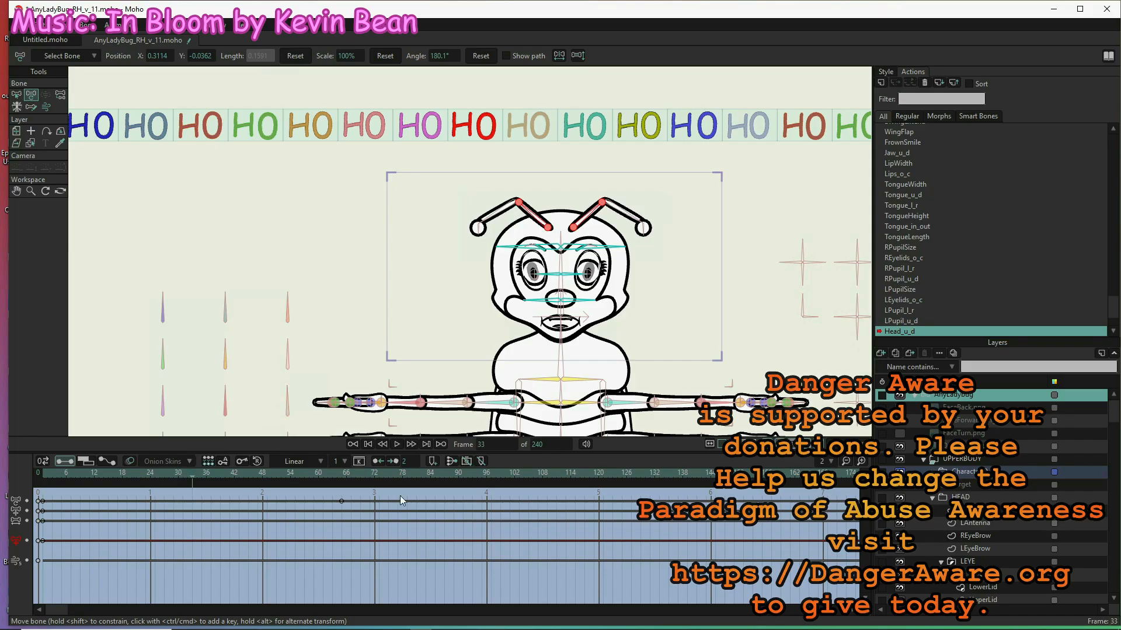
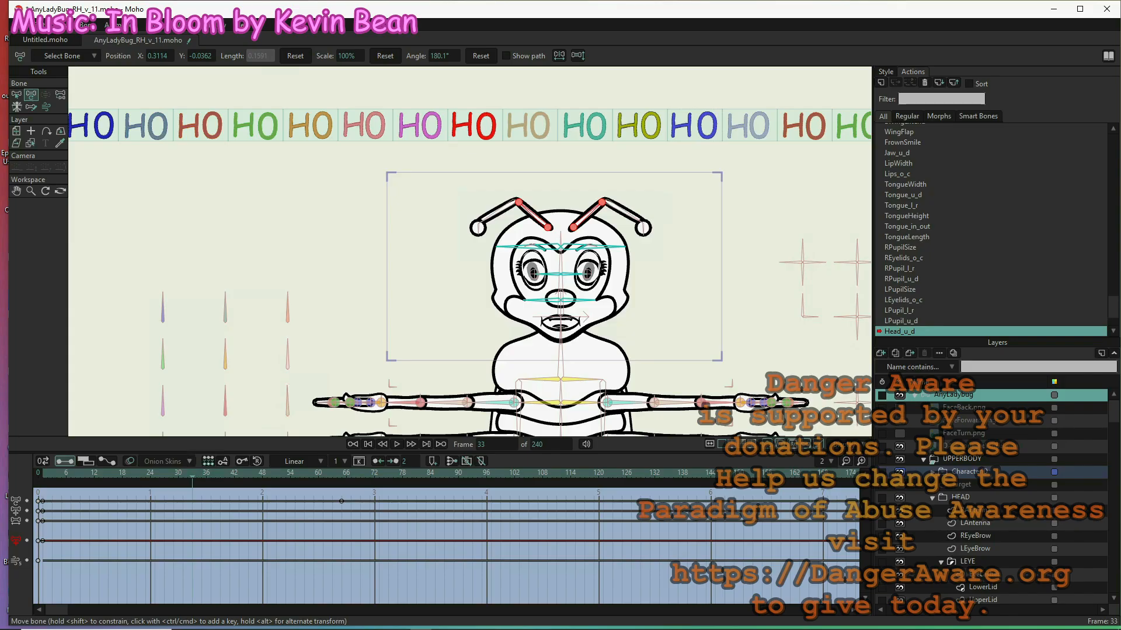
- At frame 33, select the antenna base, eyebrow, eye, cheek and other horizontal head bones together and reset their scale and angle
{"action": "scroll", "coordinate": [565, 246], "scroll_direction": "up", "scroll_amount": 5}
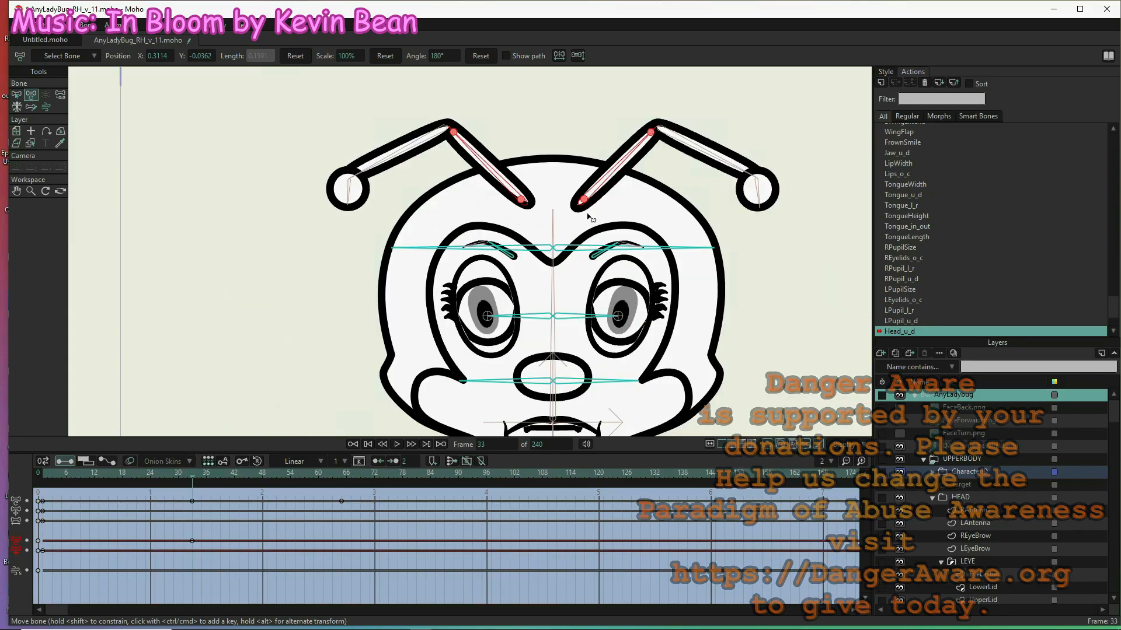
{"action": "key", "text": "b"}
{"action": "left_click_drag", "start_coordinate": [640, 171], "coordinate": [475, 188]}
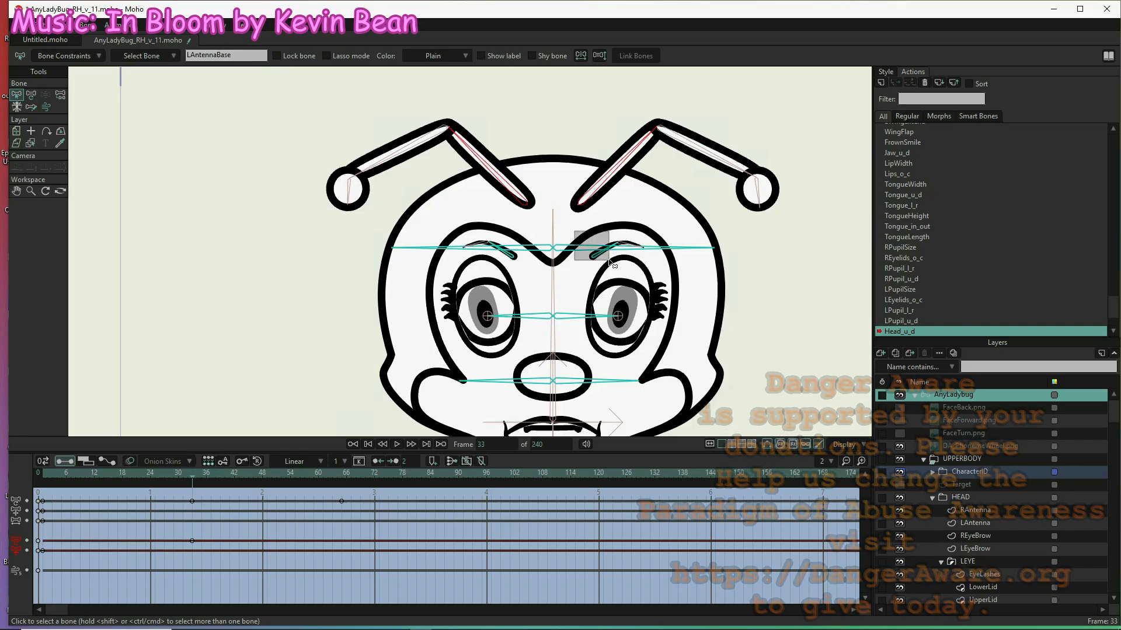
{"action": "left_click", "coordinate": [586, 248], "text": "shift"}
{"action": "left_click_drag", "start_coordinate": [528, 240], "coordinate": [500, 269]}
{"action": "left_click_drag", "start_coordinate": [528, 304], "coordinate": [504, 397]}
{"action": "left_click_drag", "start_coordinate": [577, 299], "coordinate": [594, 401]}
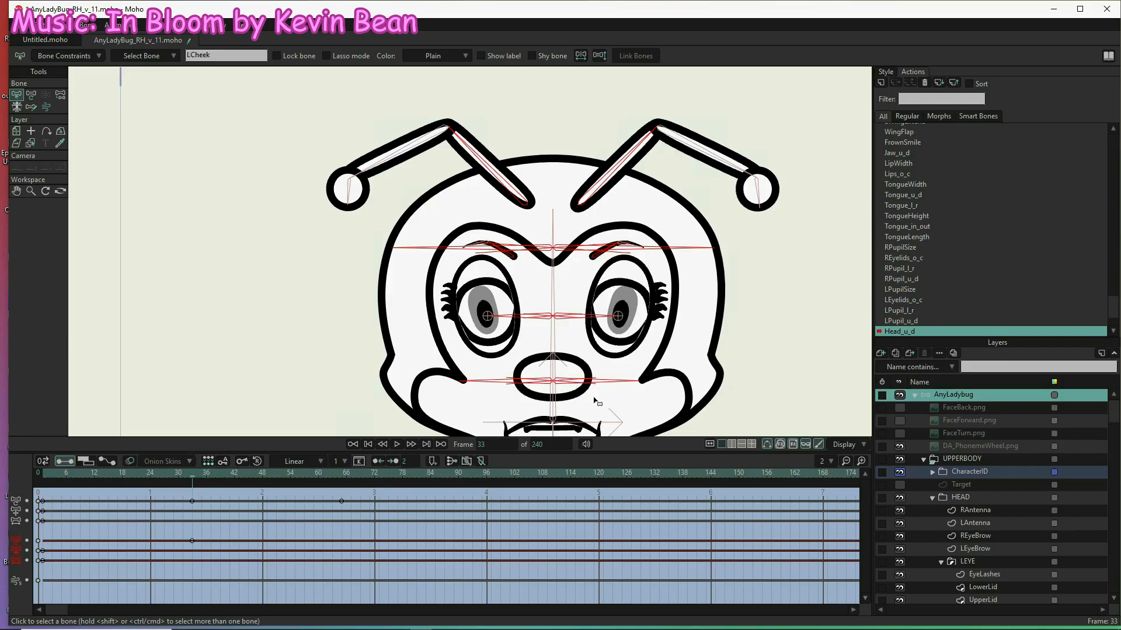
{"action": "left_click", "coordinate": [34, 98]}
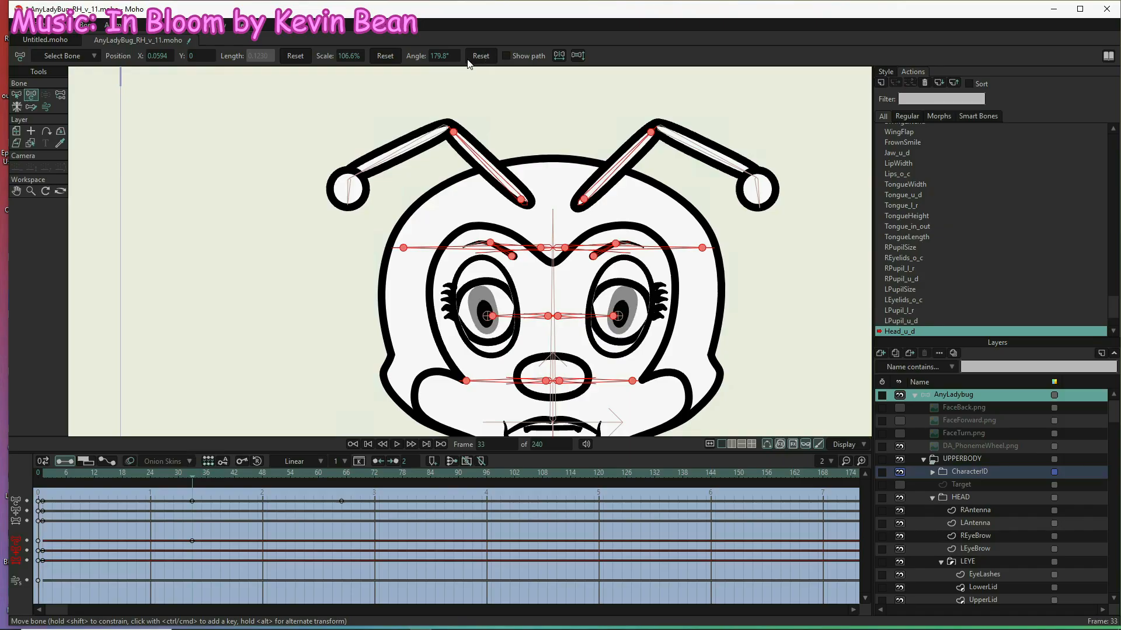
{"action": "left_click", "coordinate": [387, 56]}
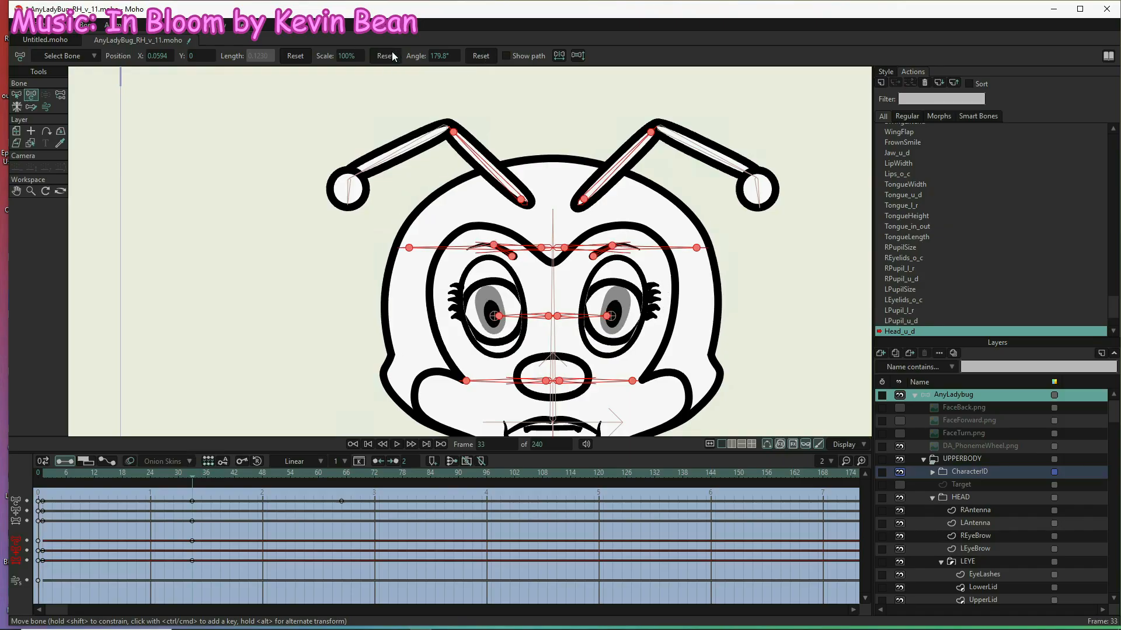
{"action": "left_click", "coordinate": [480, 56]}
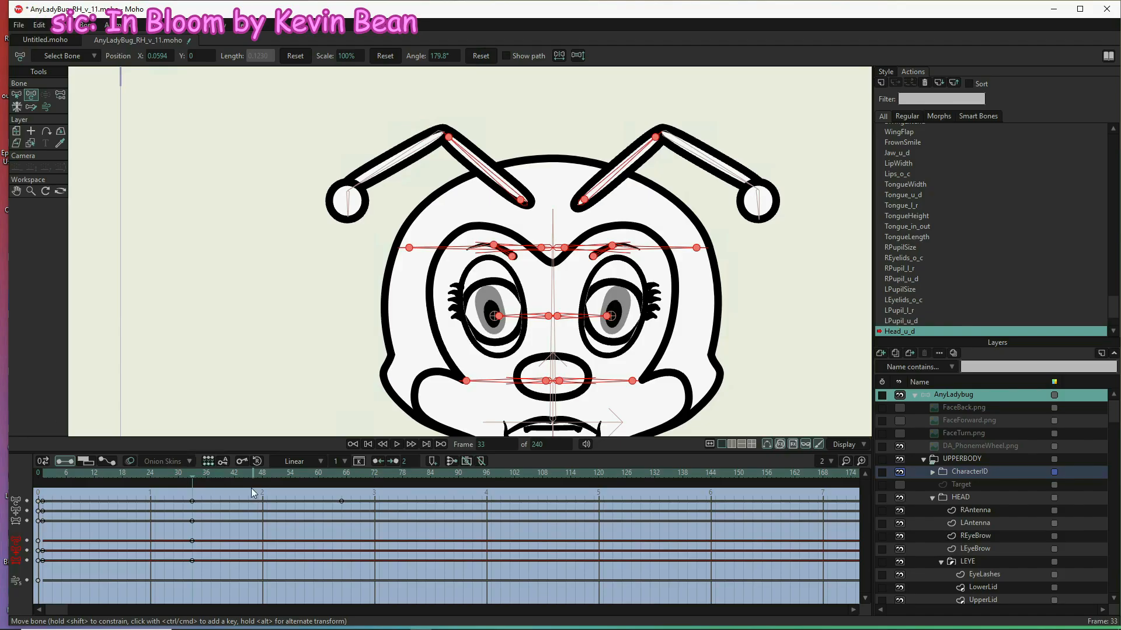
- On the Skull layer, select all the points and reset them to their default shape at frame 33
{"action": "scroll", "coordinate": [370, 255], "scroll_direction": "down", "scroll_amount": 3}
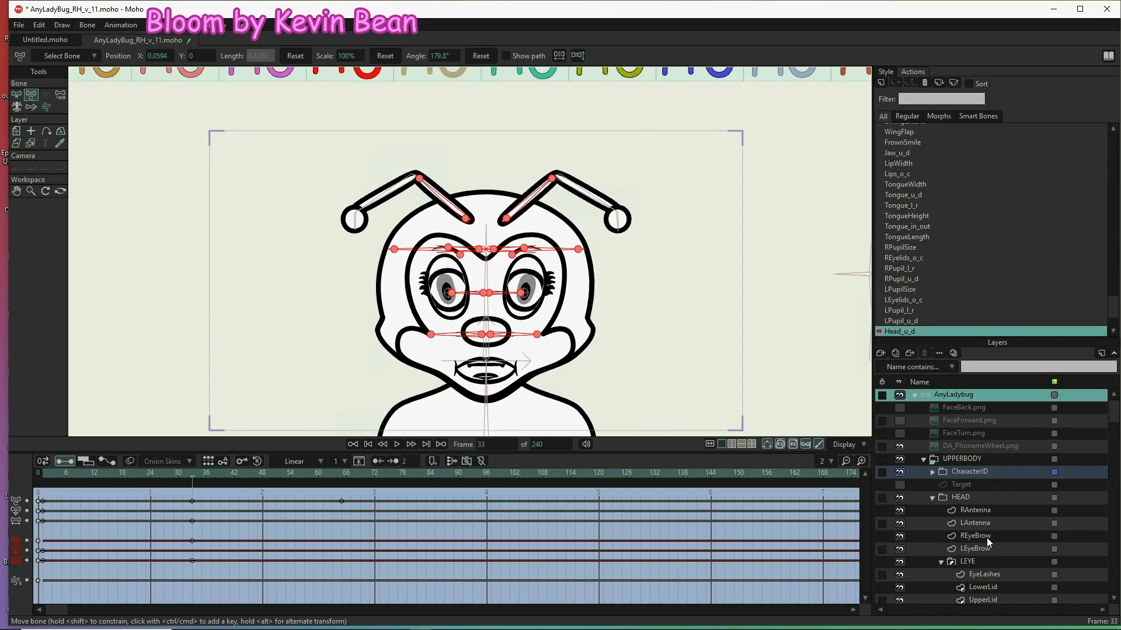
{"action": "scroll", "coordinate": [995, 491], "scroll_direction": "down", "scroll_amount": 4}
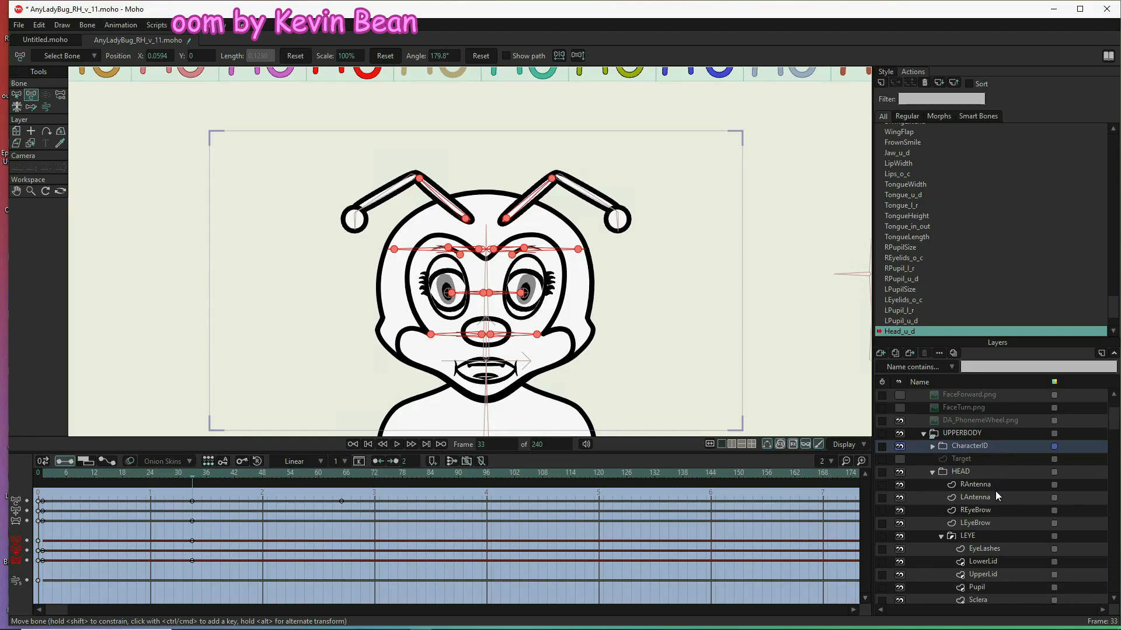
{"action": "scroll", "coordinate": [995, 508], "scroll_direction": "down", "scroll_amount": 3}
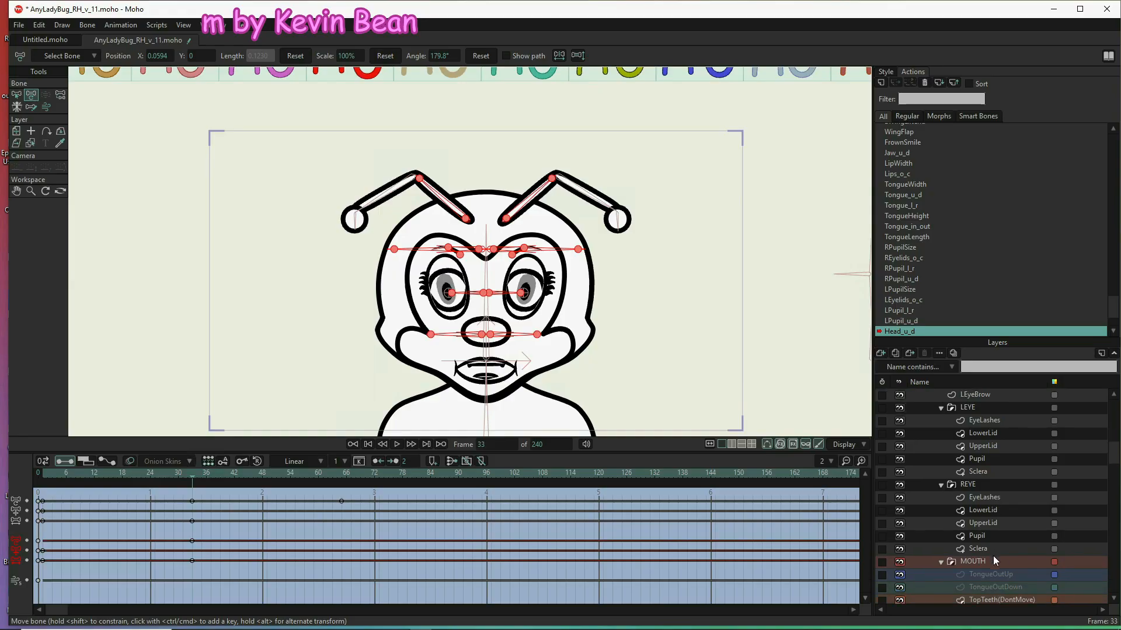
{"action": "scroll", "coordinate": [993, 554], "scroll_direction": "down", "scroll_amount": 3}
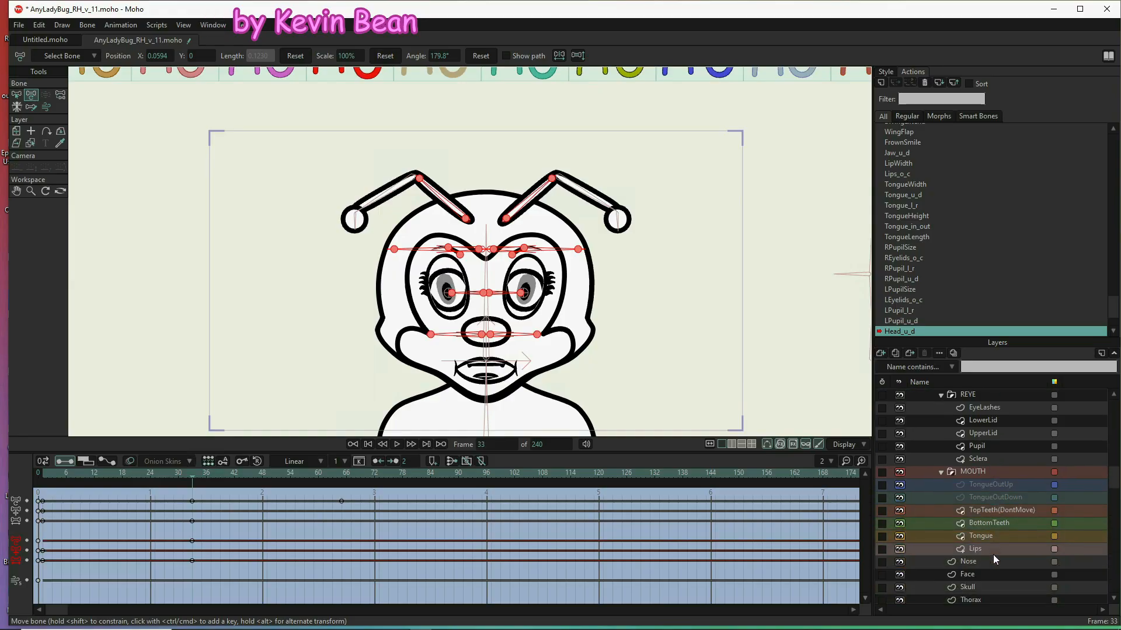
{"action": "left_click", "coordinate": [983, 586]}
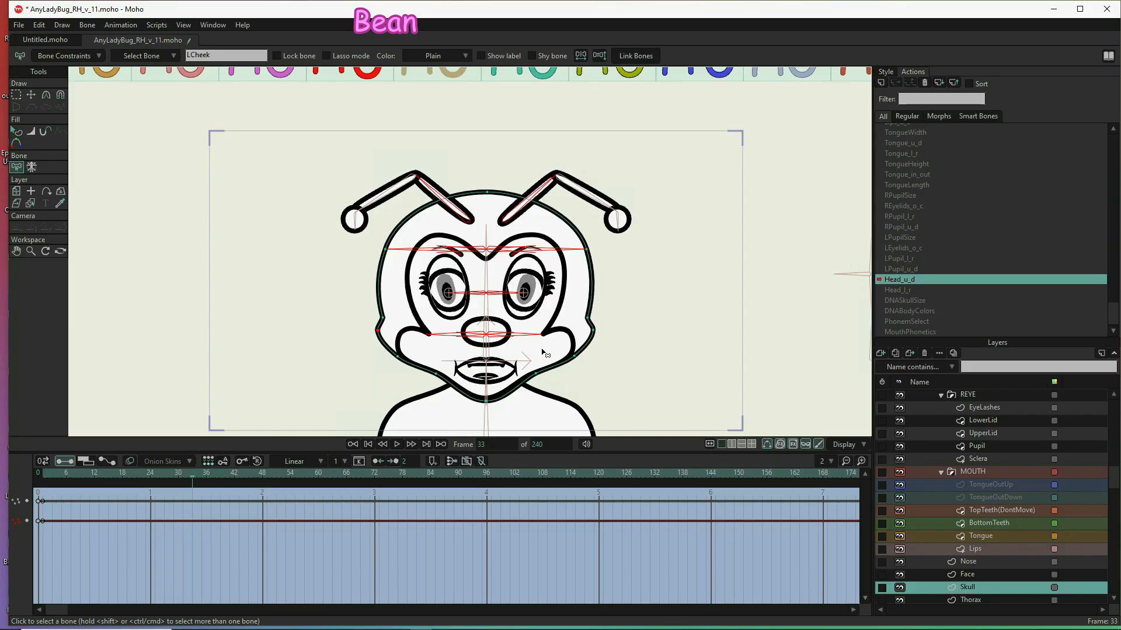
{"action": "key", "text": "t"}
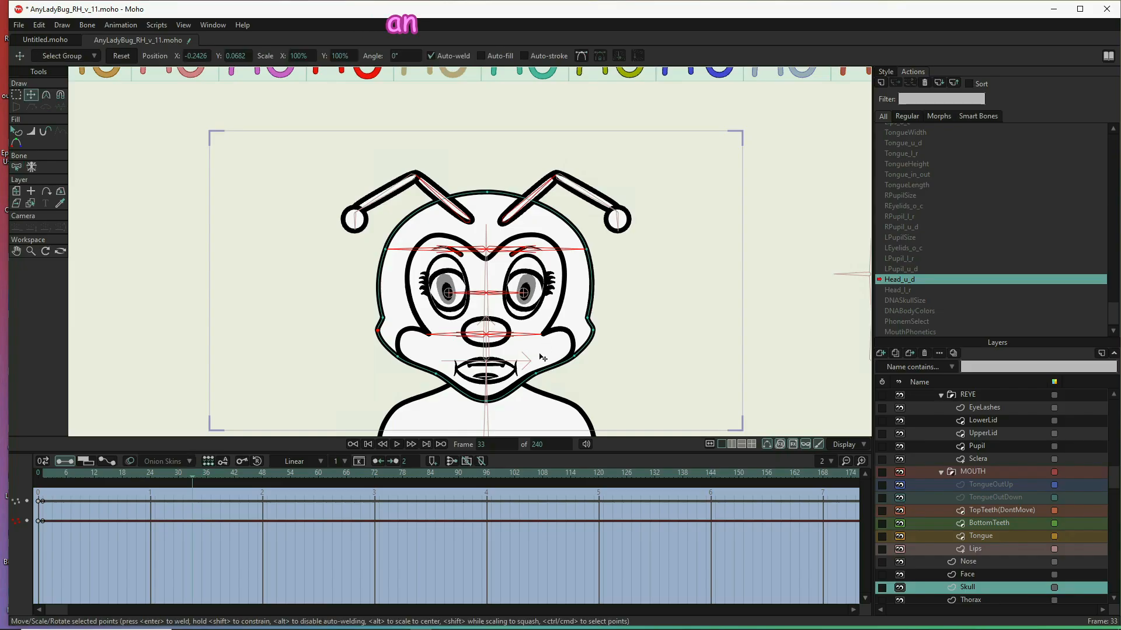
{"action": "key", "text": "ctrl+a"}
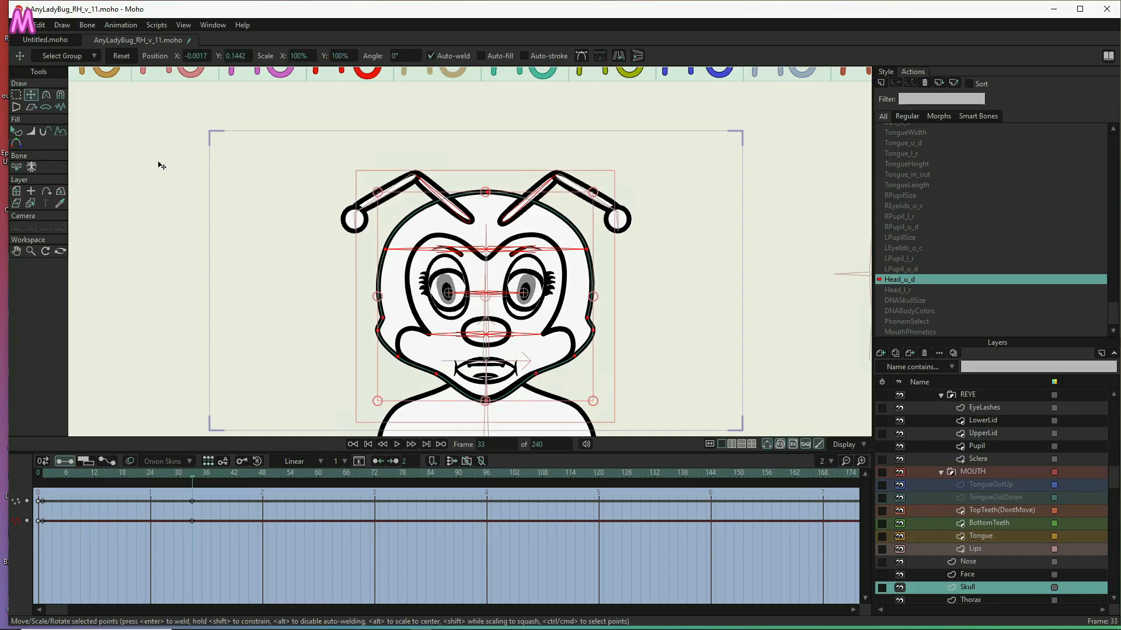
{"action": "left_click", "coordinate": [119, 55]}
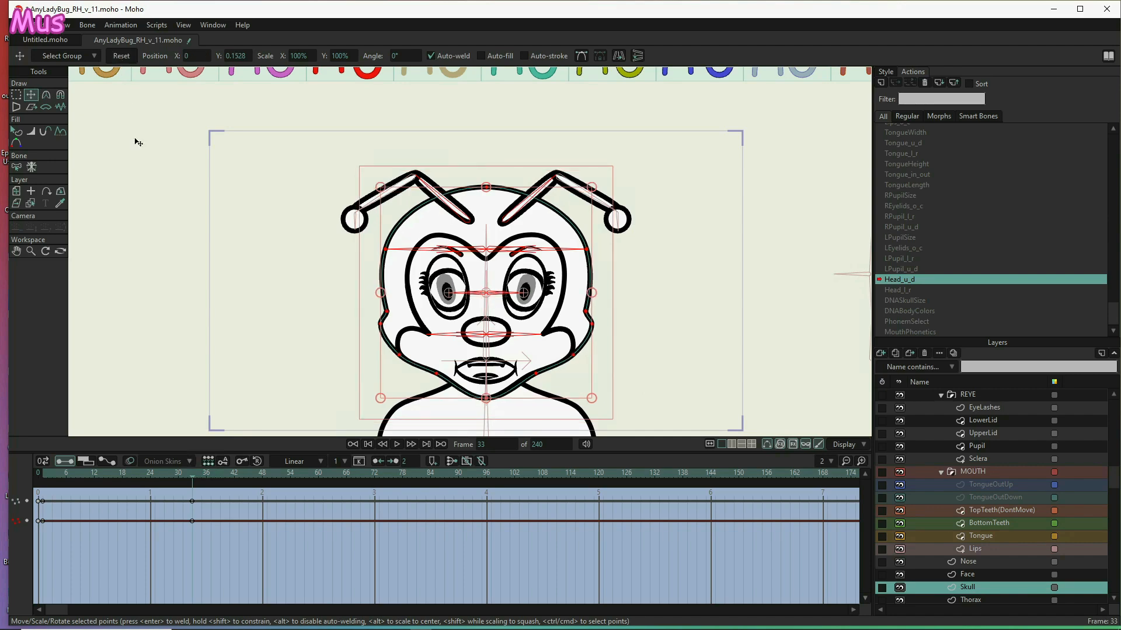
- On the Face layer, select all the points and reset them to their default shape at frame 33
{"action": "left_click", "coordinate": [986, 573]}
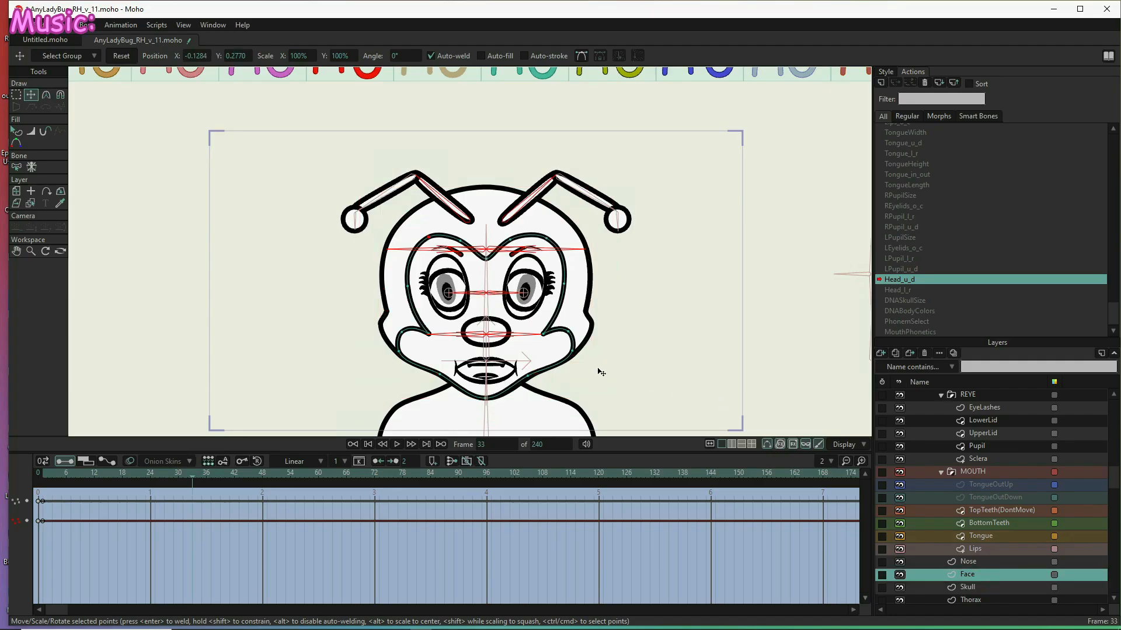
{"action": "key", "text": "ctrl+a"}
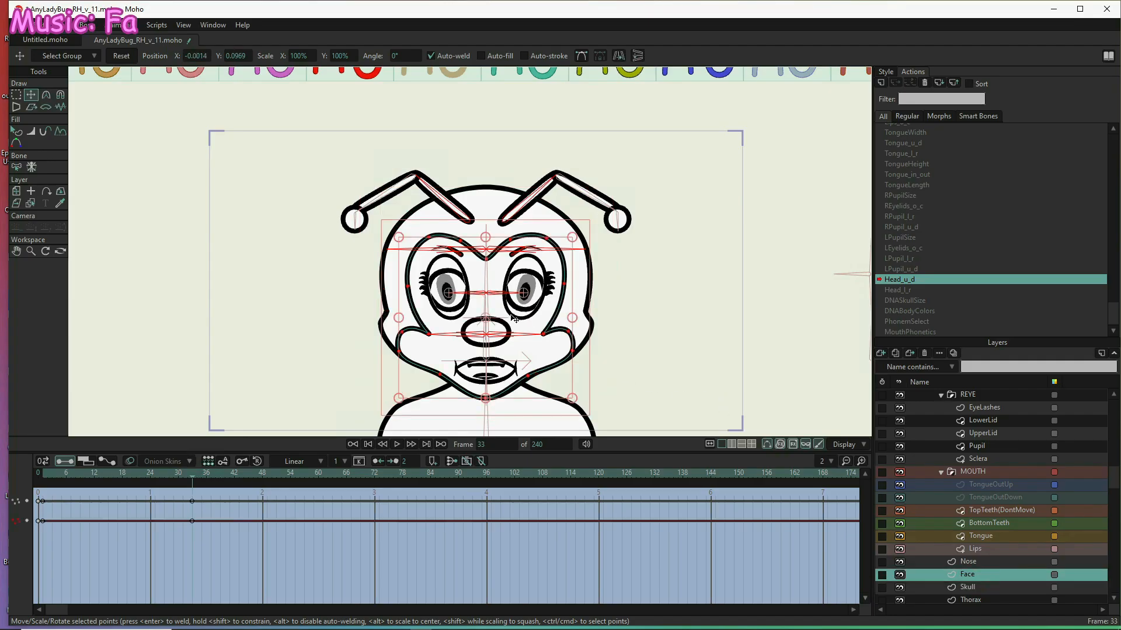
{"action": "left_click", "coordinate": [122, 56]}
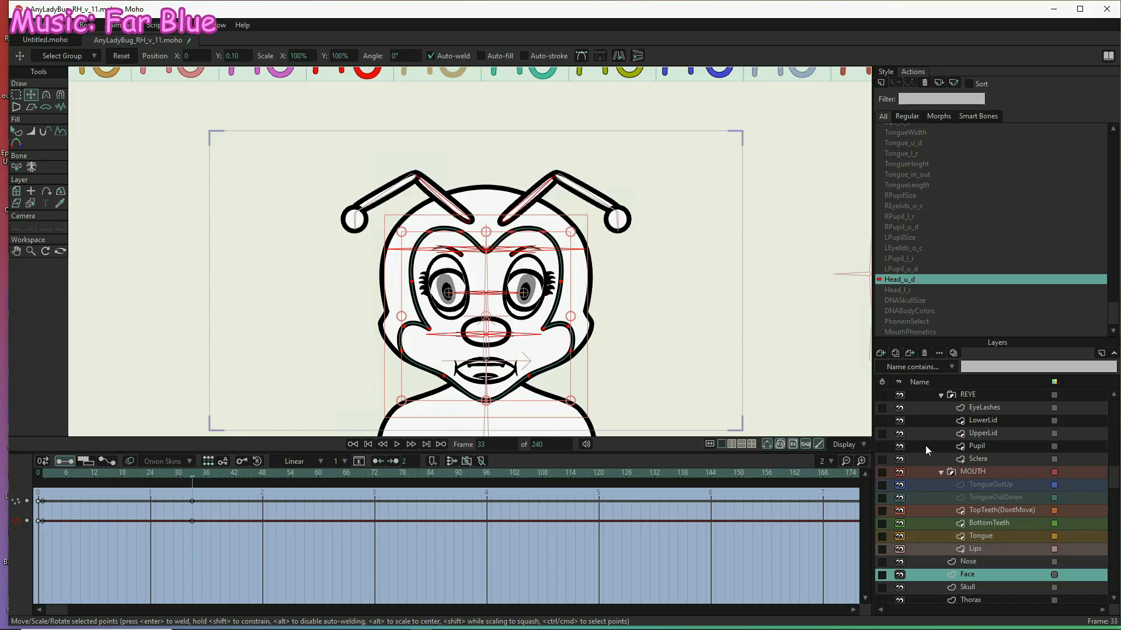
- Reset the whole MOUTH layer's scale and position to their defaults at frame 33
{"action": "left_click", "coordinate": [992, 469]}
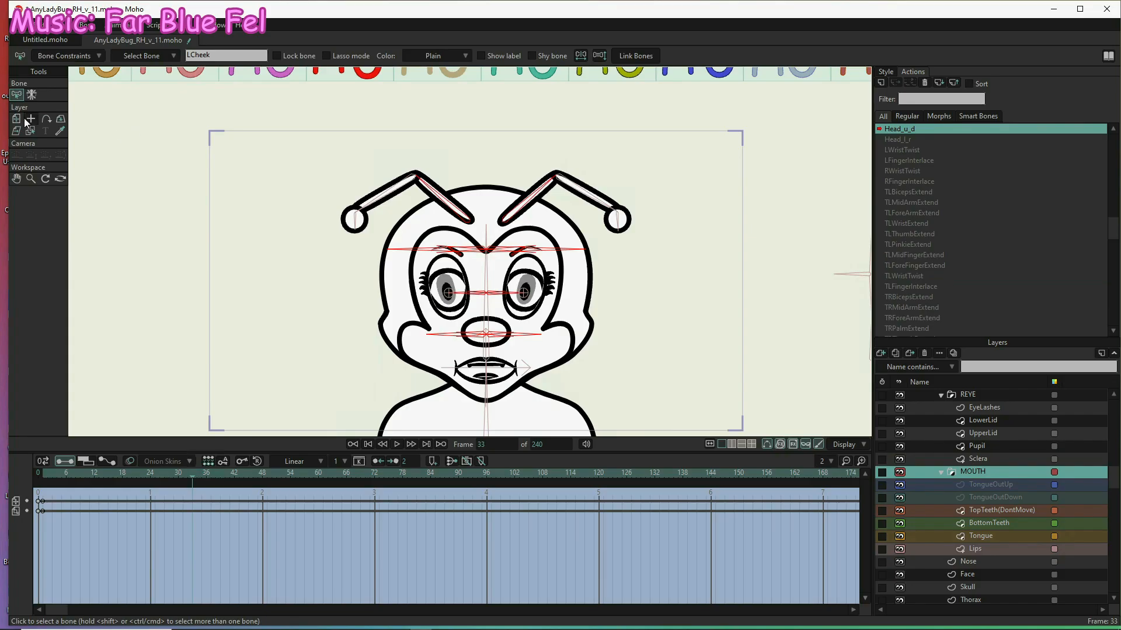
{"action": "left_click", "coordinate": [15, 120]}
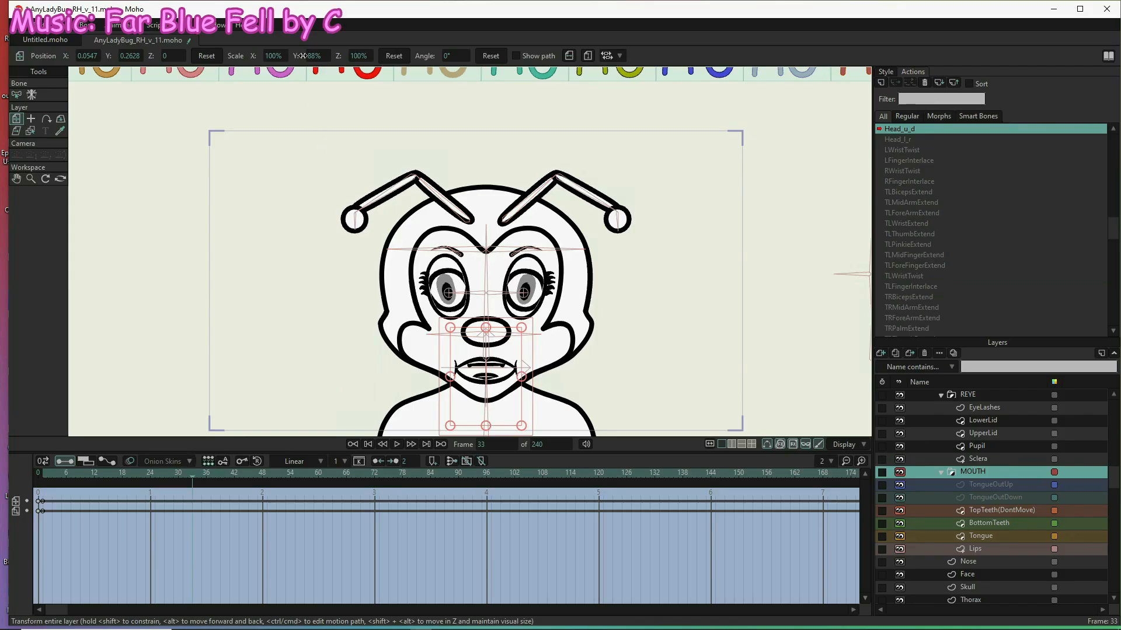
{"action": "left_click", "coordinate": [399, 56]}
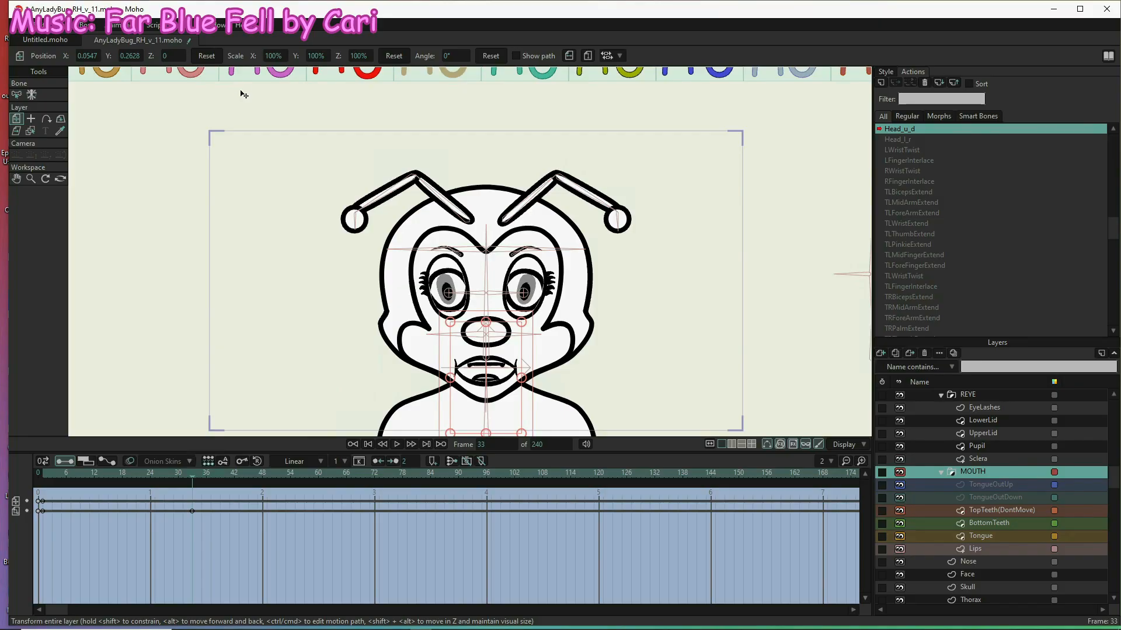
{"action": "left_click", "coordinate": [209, 58]}
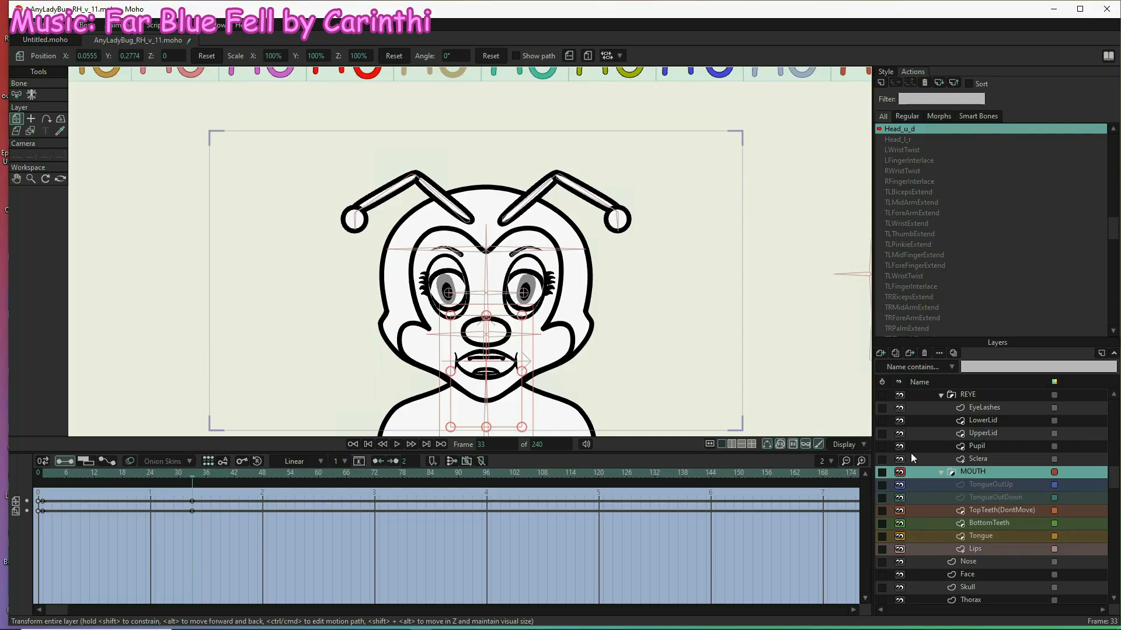
- On the Nose layer, reset the points to their default shape at frame 33
{"action": "left_click", "coordinate": [986, 561]}
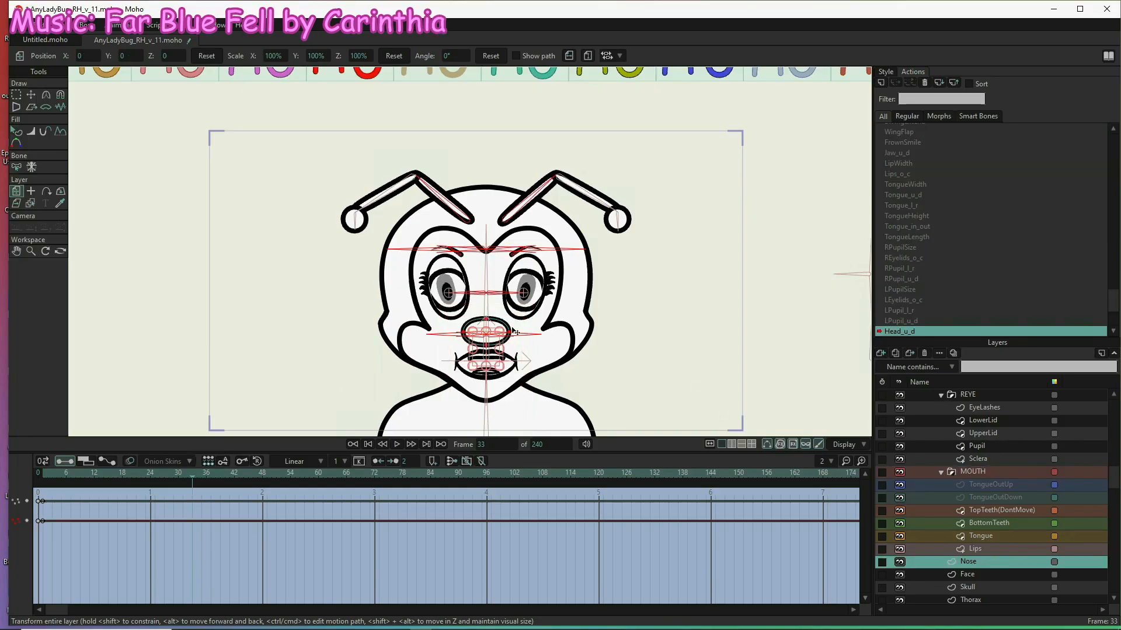
{"action": "left_click", "coordinate": [30, 95]}
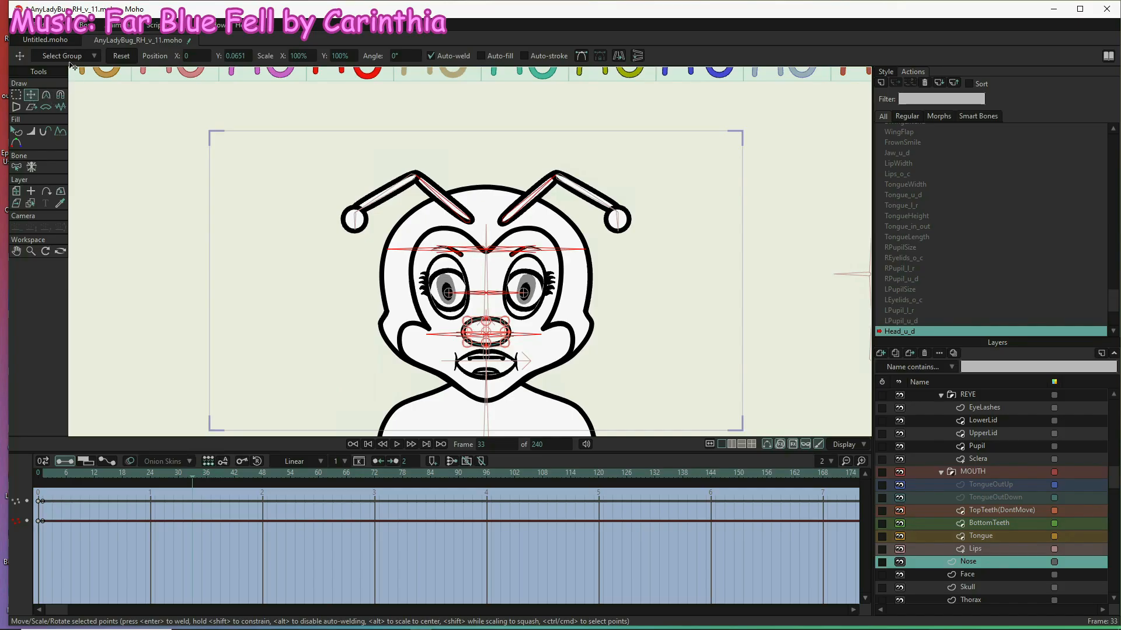
{"action": "left_click", "coordinate": [119, 58]}
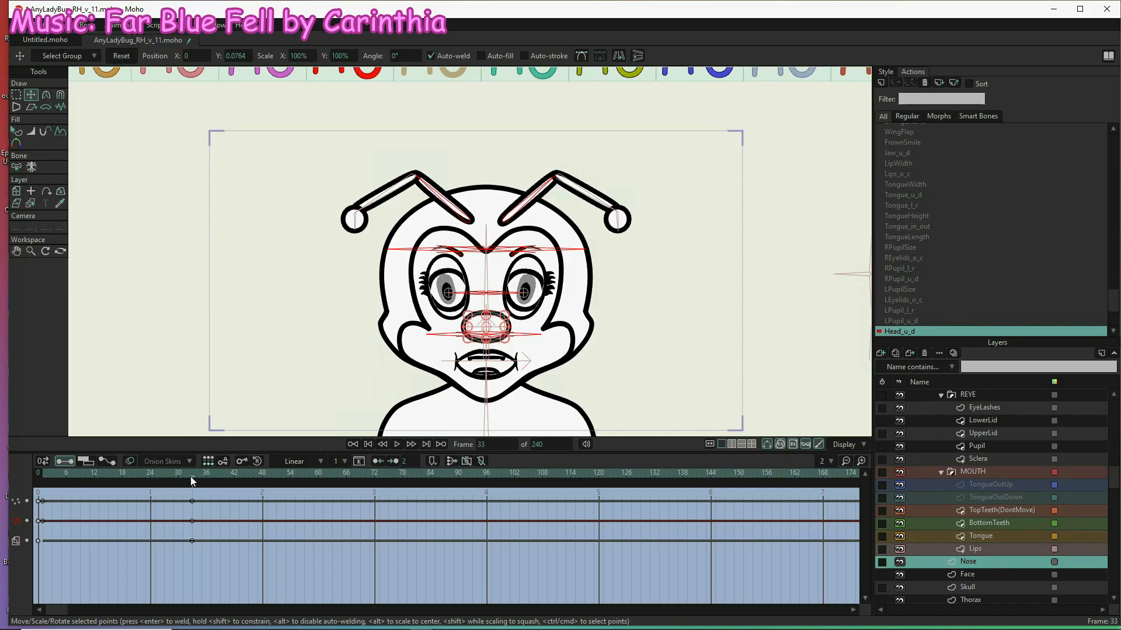
- Scrub the timeline between frames 1 and 33 to check how the head parts move through the Head_u_d action
{"action": "left_click_drag", "start_coordinate": [193, 475], "coordinate": [155, 469]}
{"action": "left_click", "coordinate": [222, 475]}
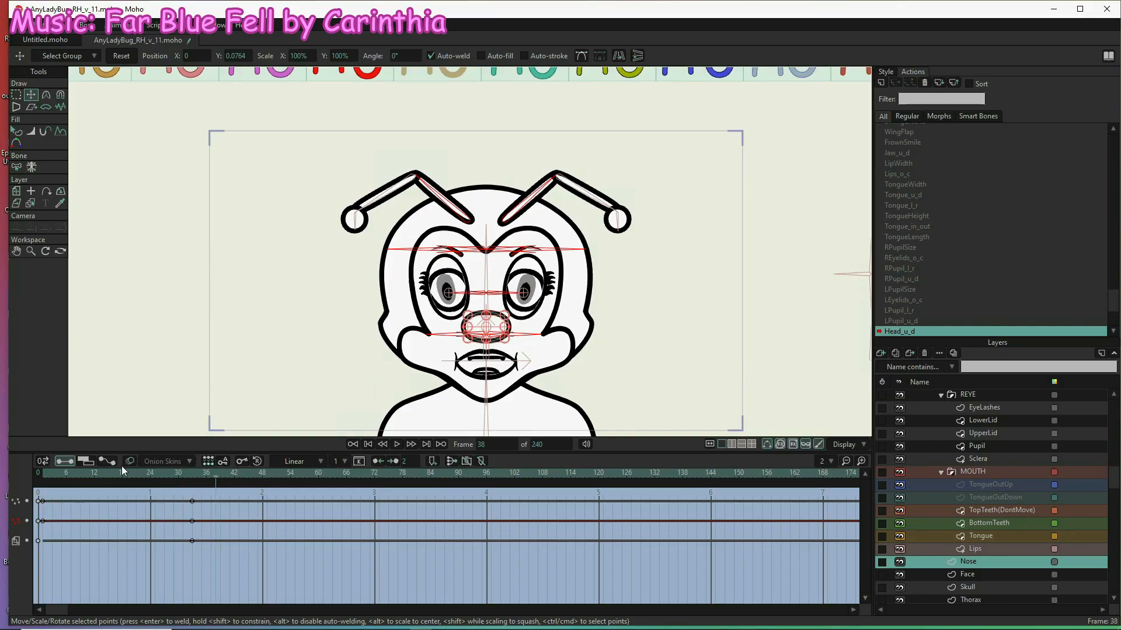
{"action": "left_click_drag", "start_coordinate": [121, 471], "coordinate": [47, 457]}
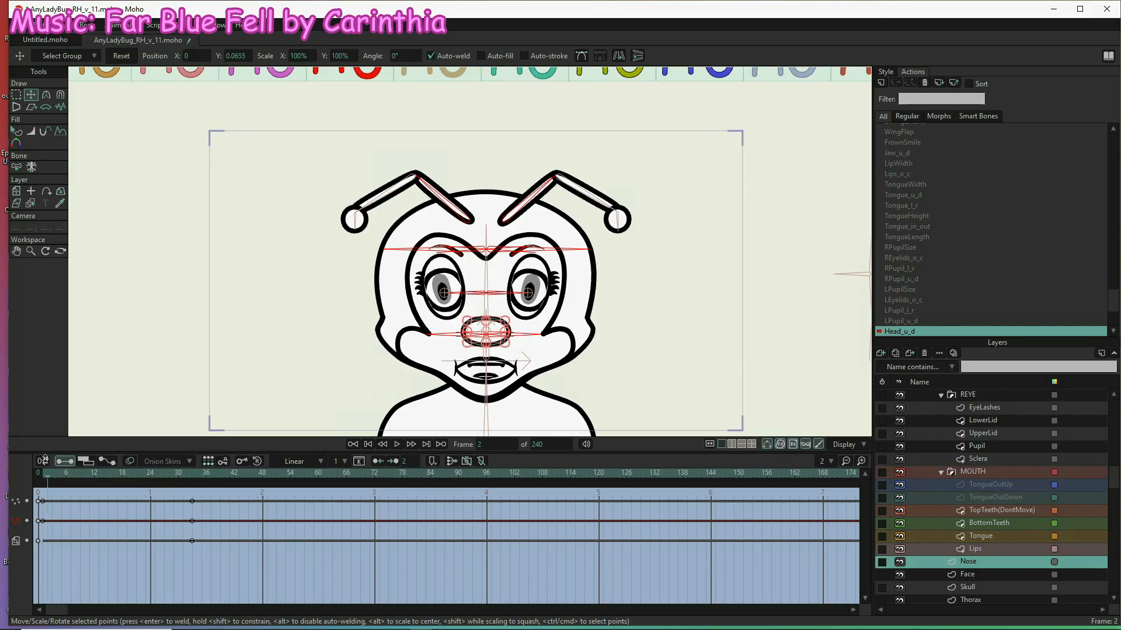
{"action": "left_click_drag", "start_coordinate": [122, 471], "coordinate": [193, 480]}
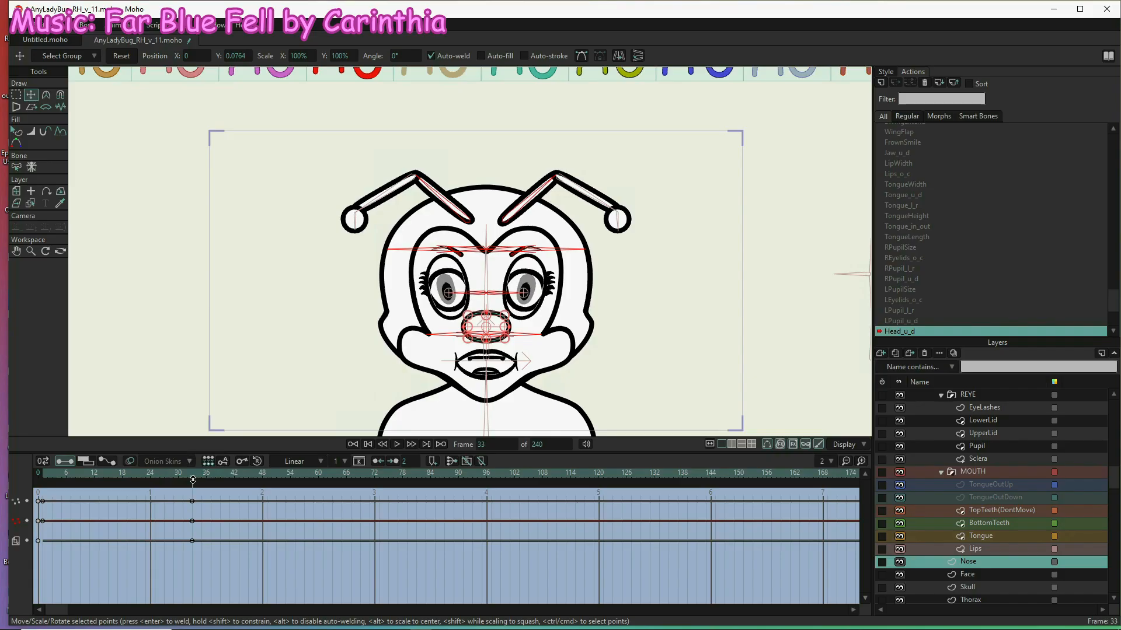
{"action": "left_click", "coordinate": [94, 473]}
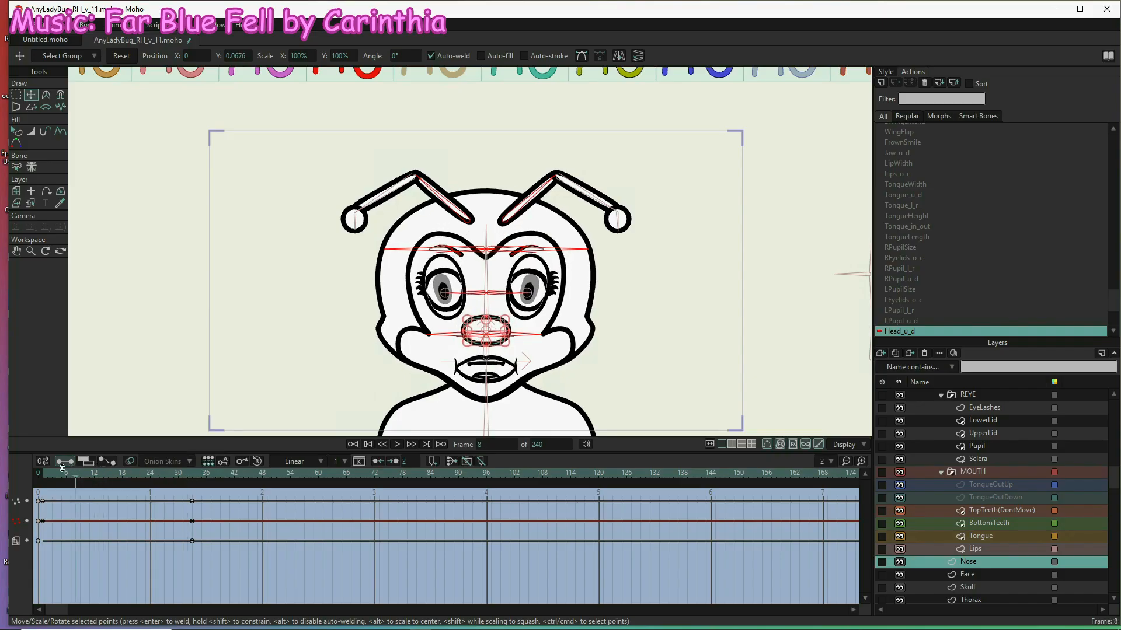
{"action": "left_click_drag", "start_coordinate": [62, 473], "coordinate": [44, 474]}
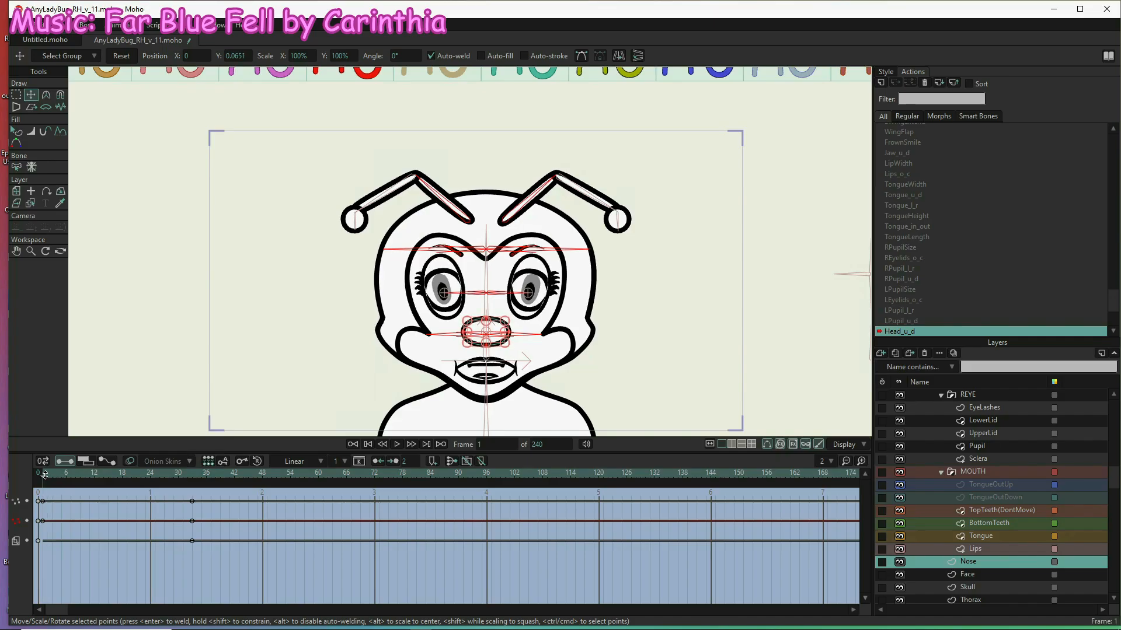
- On the Skull layer at frame 1, raise the top centre point of the outline to about Y 0.41
{"action": "scroll", "coordinate": [982, 566], "scroll_direction": "down", "scroll_amount": 1}
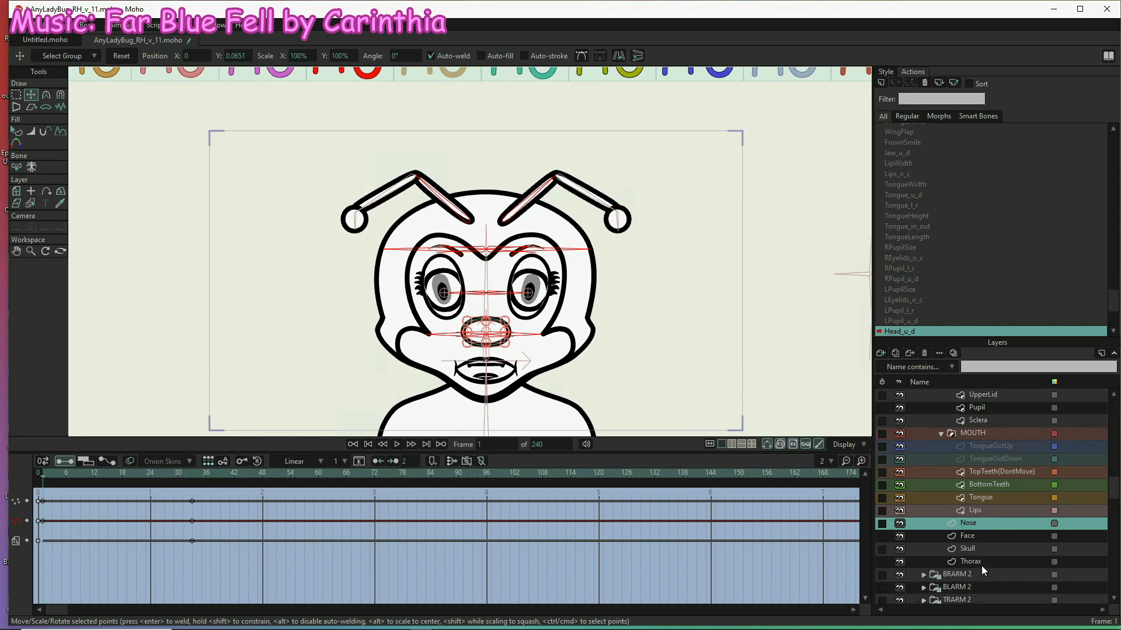
{"action": "left_click", "coordinate": [982, 550]}
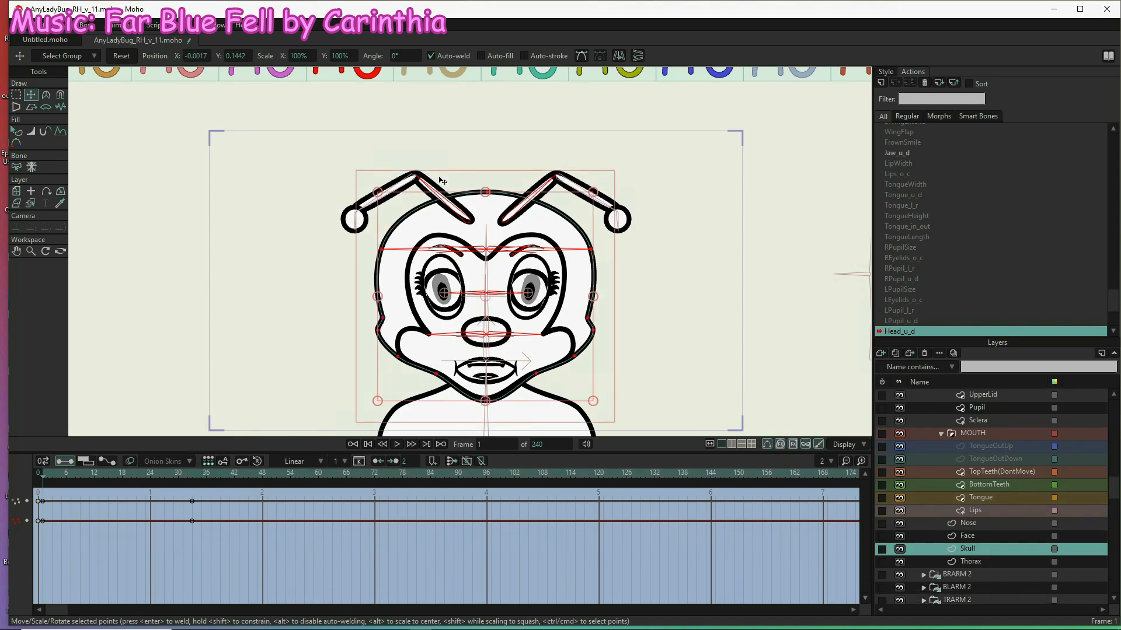
{"action": "left_click", "coordinate": [486, 192]}
{"action": "left_click_drag", "start_coordinate": [488, 191], "coordinate": [491, 180]}
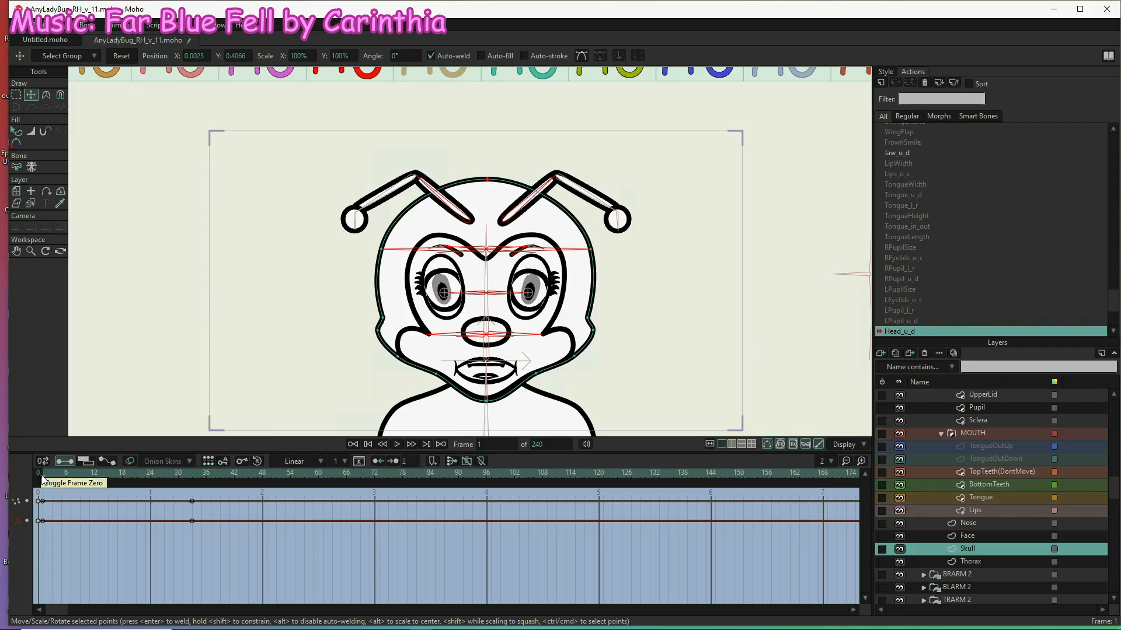
- Compare the raised skull top with the default pose at frame 0 and across frames 1 to 33
{"action": "left_click", "coordinate": [103, 481]}
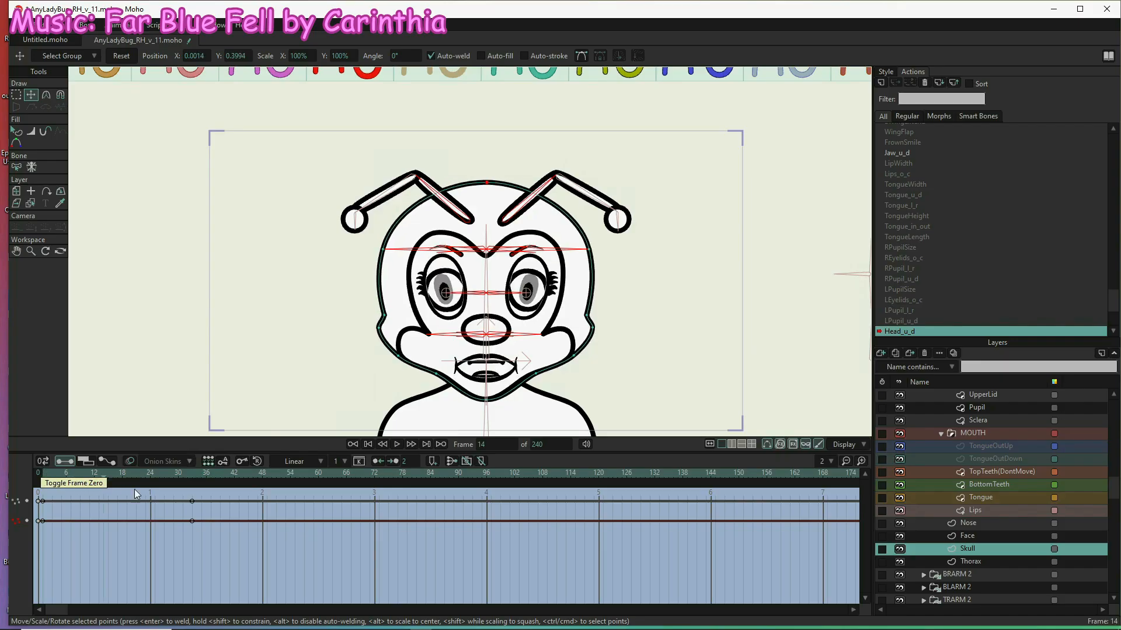
{"action": "left_click_drag", "start_coordinate": [134, 489], "coordinate": [271, 502]}
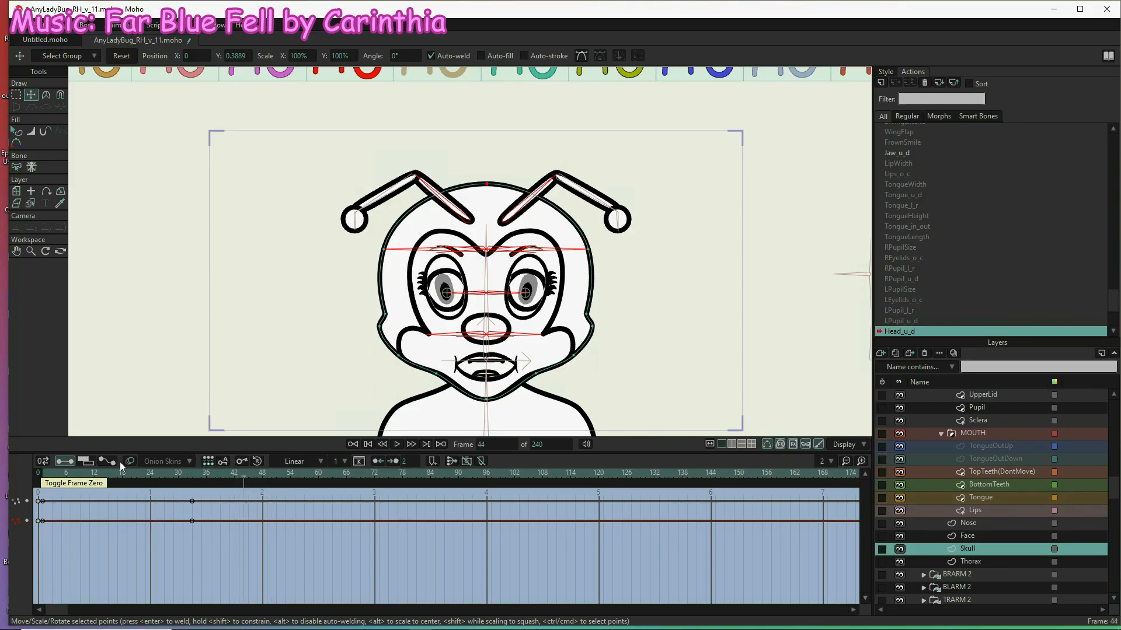
{"action": "left_click", "coordinate": [41, 463]}
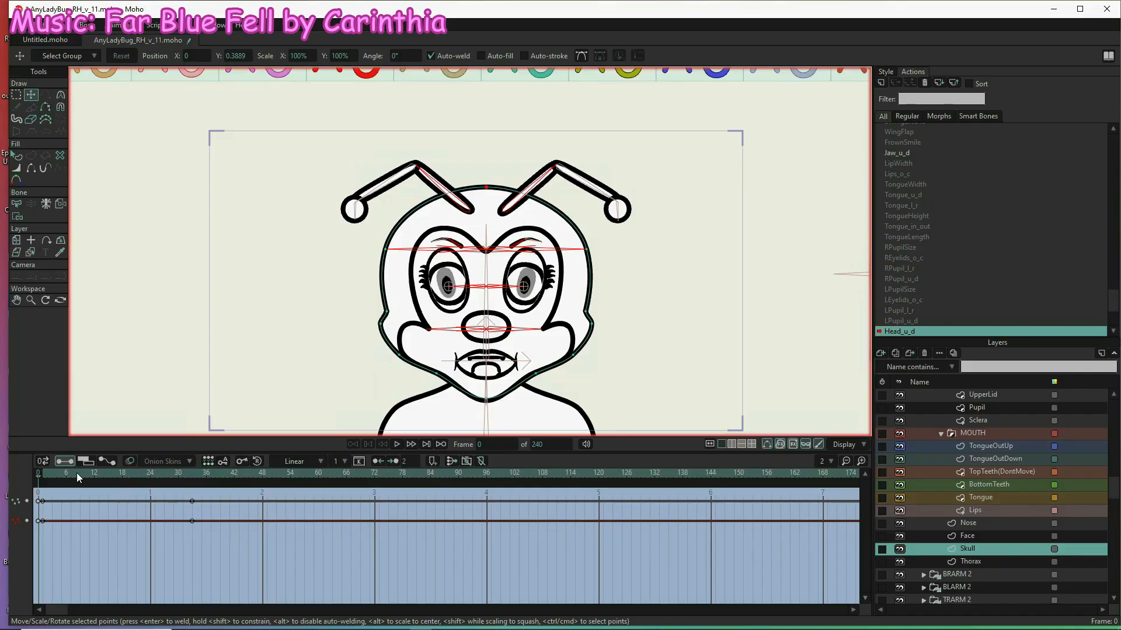
{"action": "left_click", "coordinate": [47, 472]}
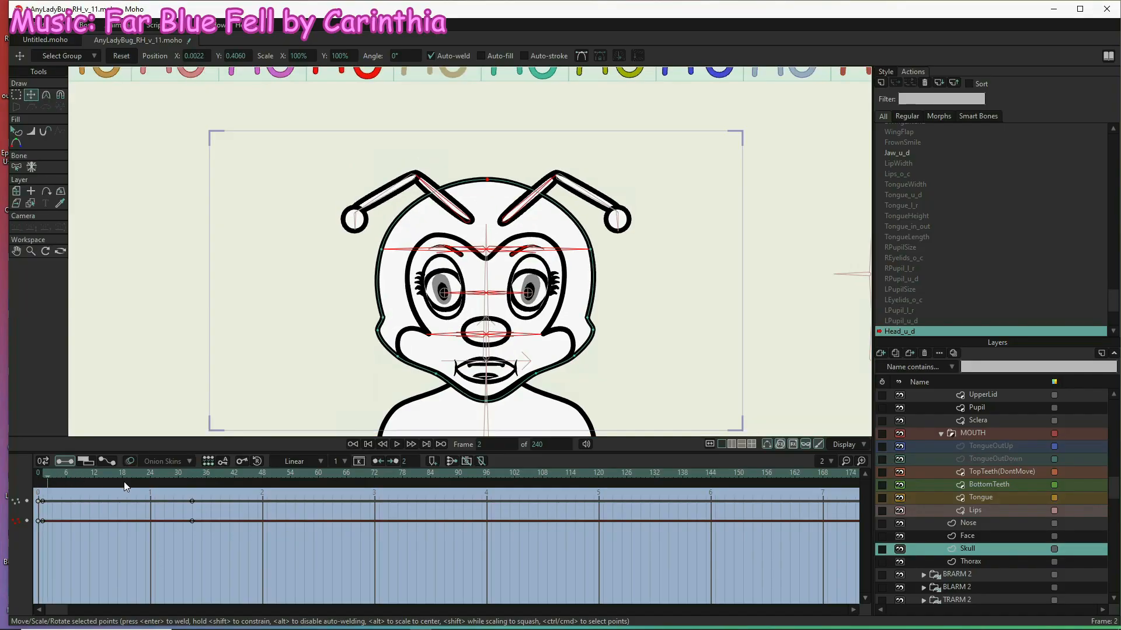
{"action": "left_click", "coordinate": [192, 483]}
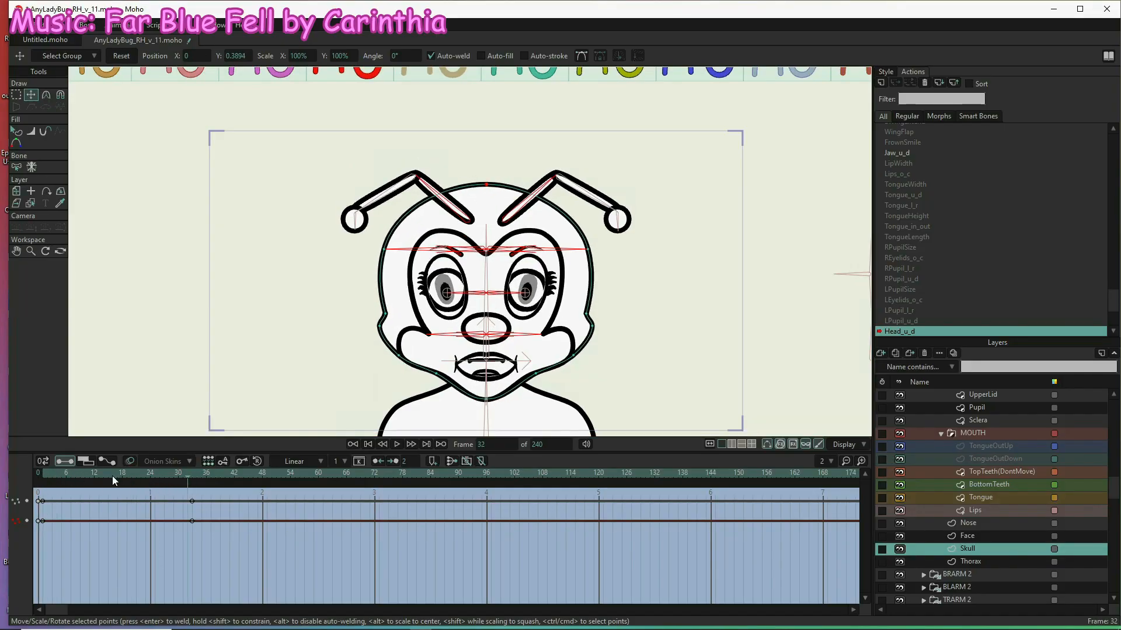
{"action": "left_click_drag", "start_coordinate": [112, 475], "coordinate": [89, 474]}
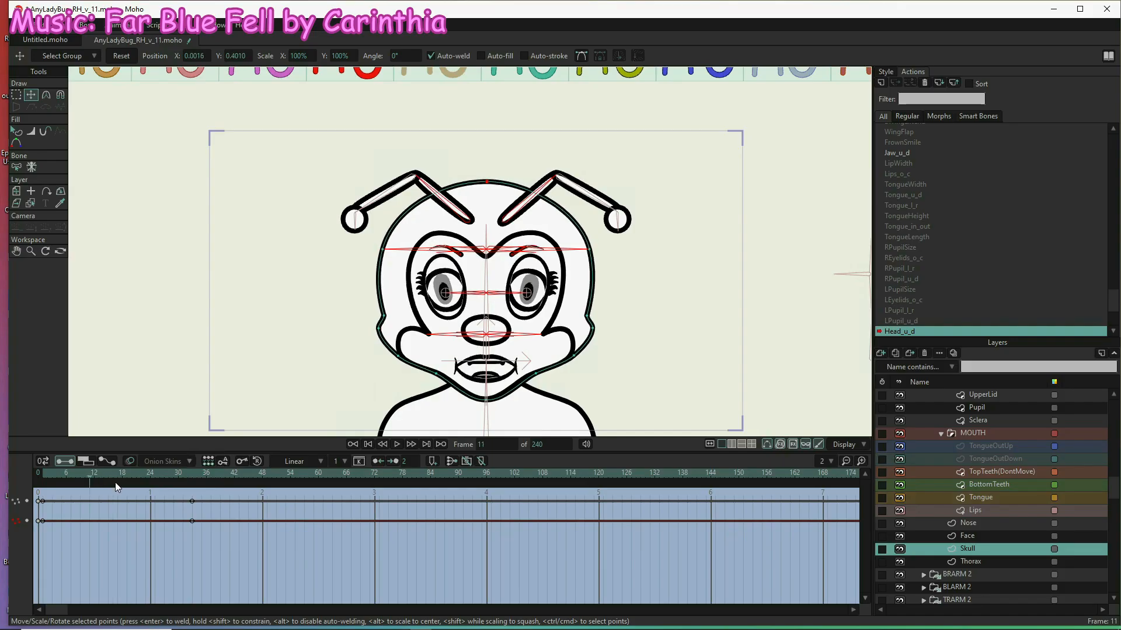
{"action": "left_click_drag", "start_coordinate": [152, 488], "coordinate": [44, 472]}
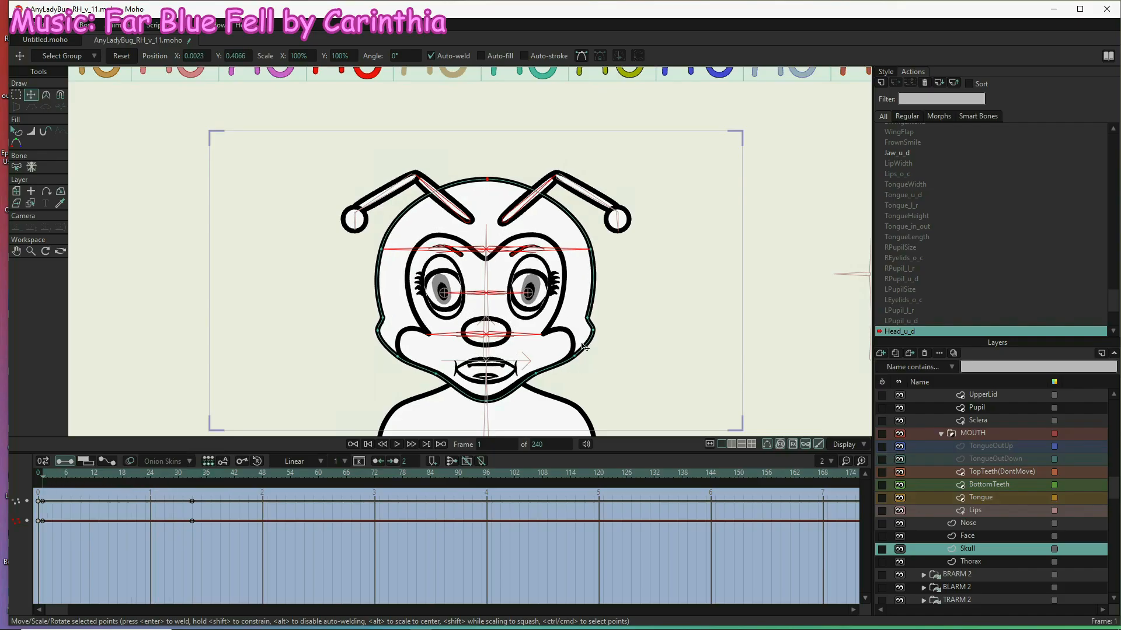
- Try scaling the Thorax bone to 99% at frame 1 on the AnyLadybug layer
{"action": "scroll", "coordinate": [589, 295], "scroll_direction": "down", "scroll_amount": 3}
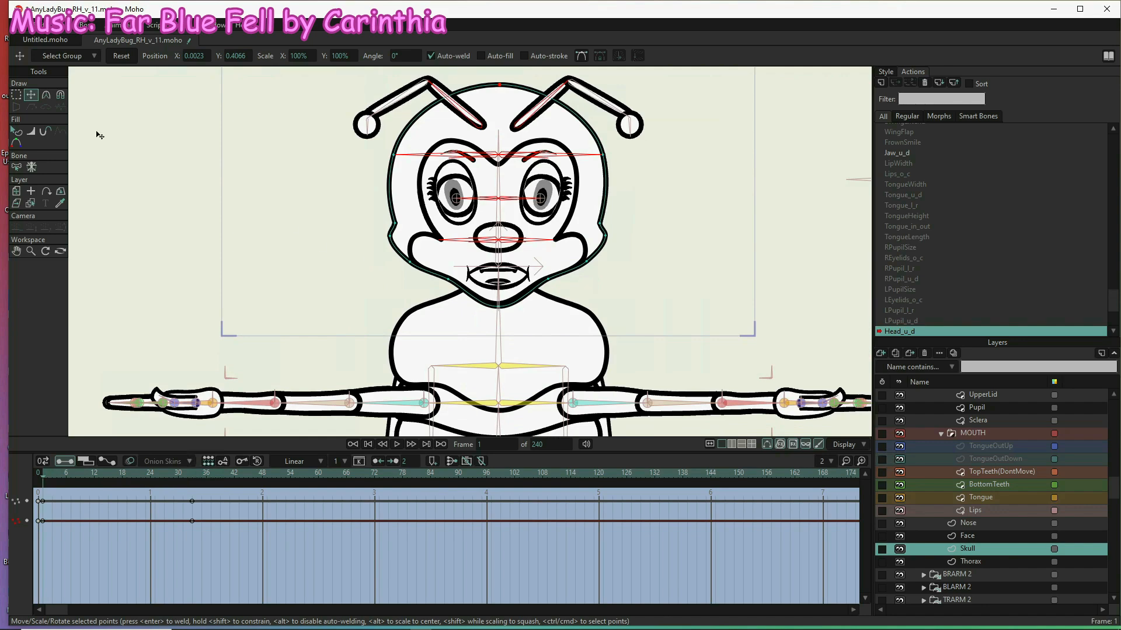
{"action": "scroll", "coordinate": [996, 408], "scroll_direction": "up", "scroll_amount": 5}
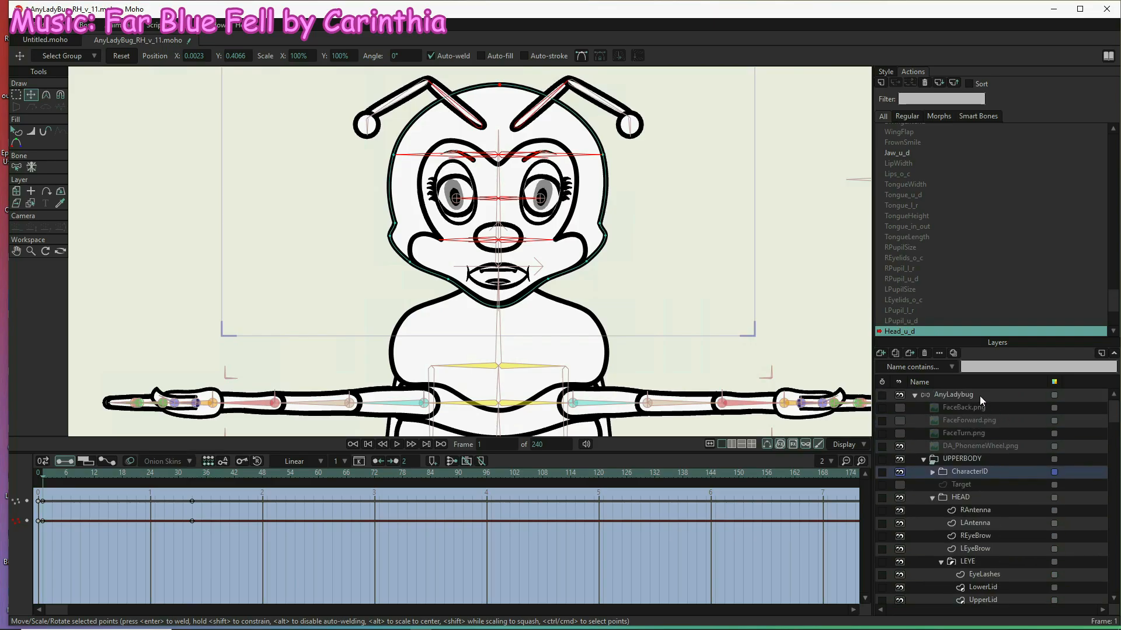
{"action": "left_click", "coordinate": [979, 395]}
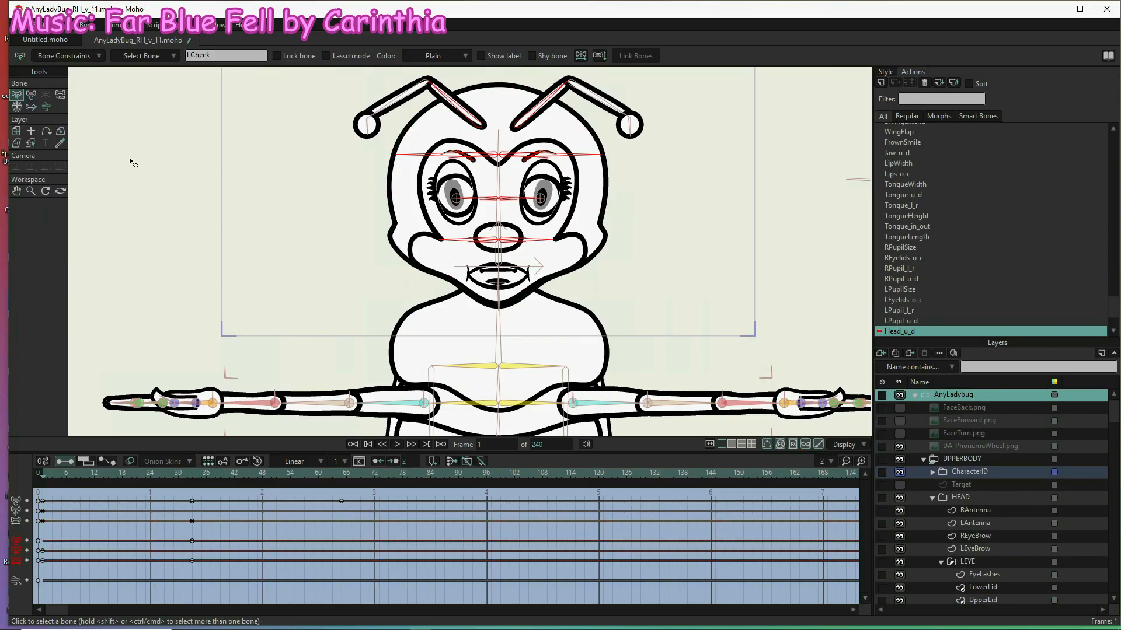
{"action": "left_click", "coordinate": [31, 95]}
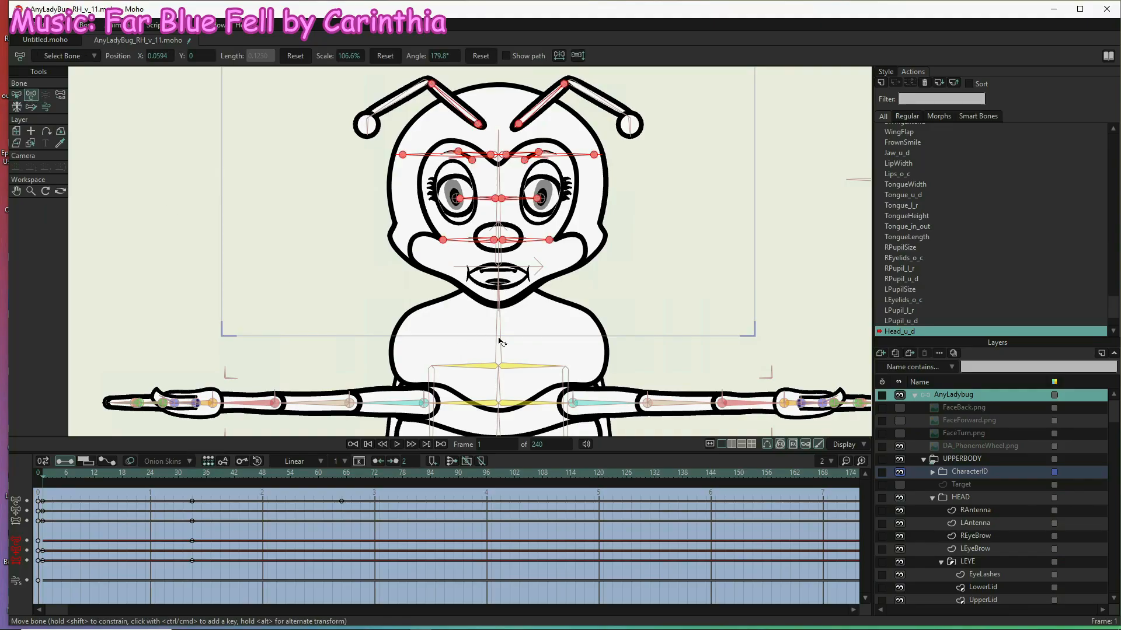
{"action": "key", "text": "s"}
{"action": "left_click", "coordinate": [503, 293]}
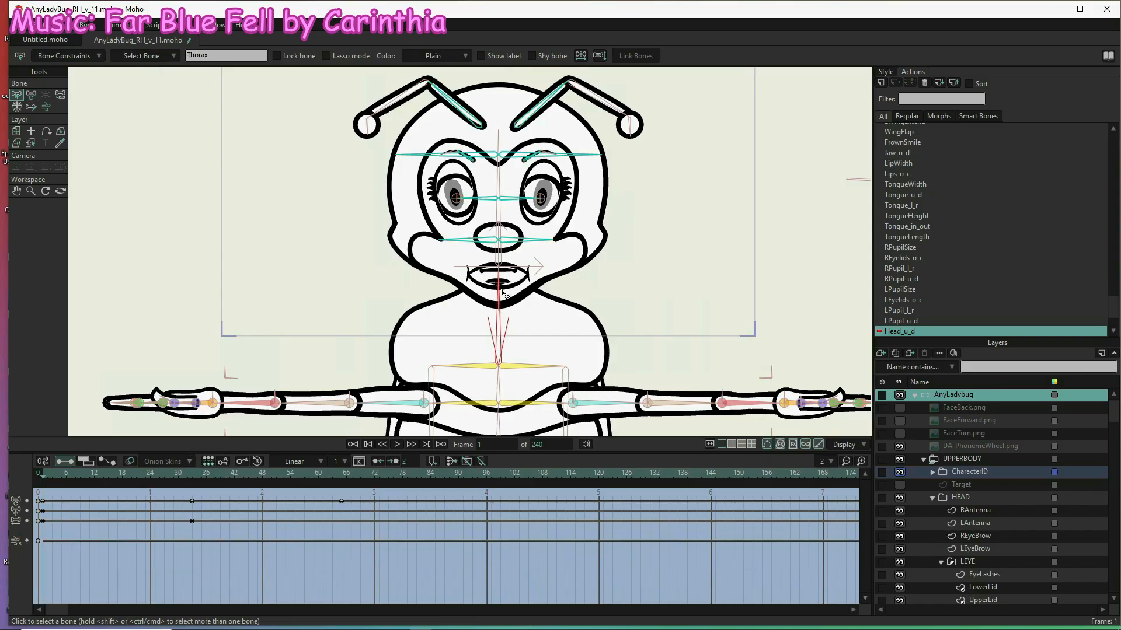
{"action": "key", "text": "t"}
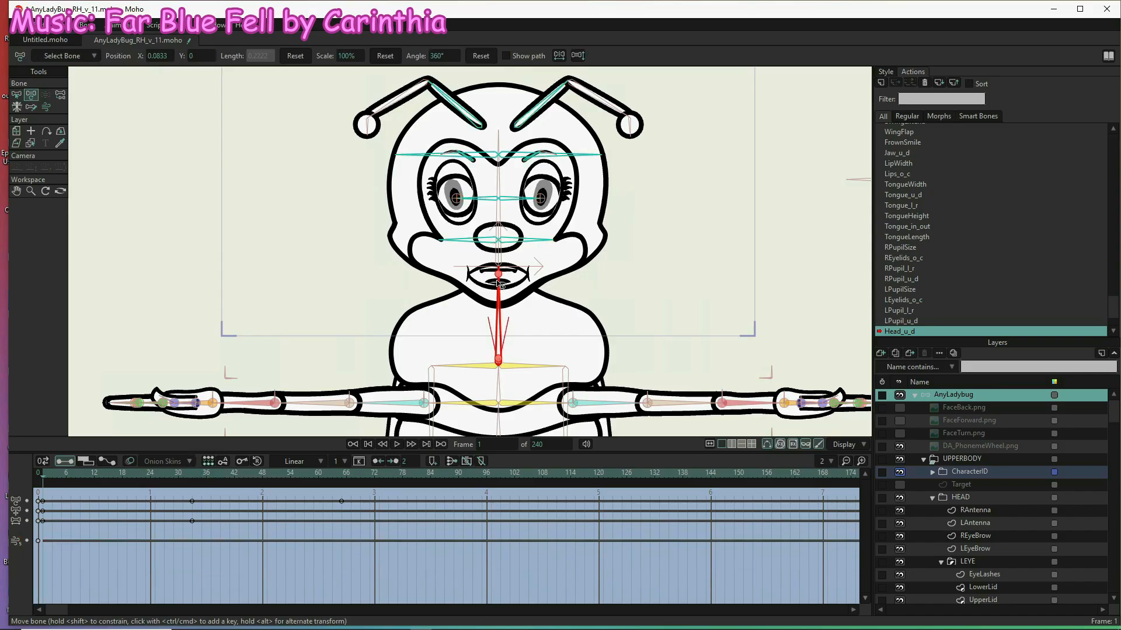
{"action": "left_click_drag", "start_coordinate": [502, 280], "coordinate": [504, 285]}
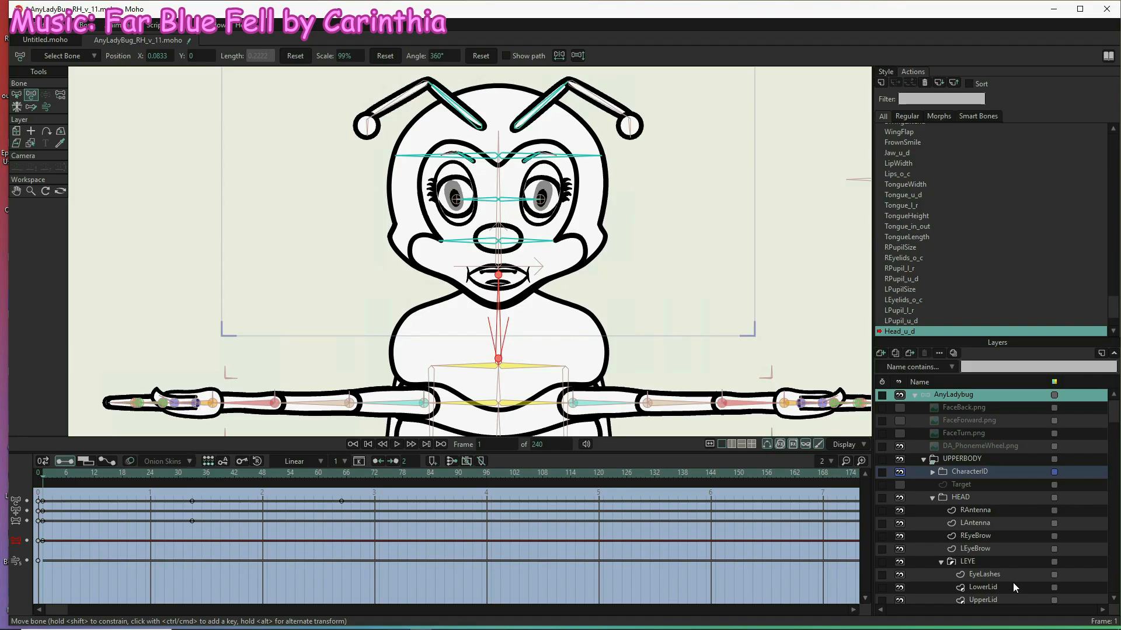
- At frame 0, bind the Thorax layer to the short central bone directly below the Thorax bone, and return to frame 1
{"action": "scroll", "coordinate": [1013, 582], "scroll_direction": "down", "scroll_amount": 4}
{"action": "scroll", "coordinate": [1013, 582], "scroll_direction": "down", "scroll_amount": 4}
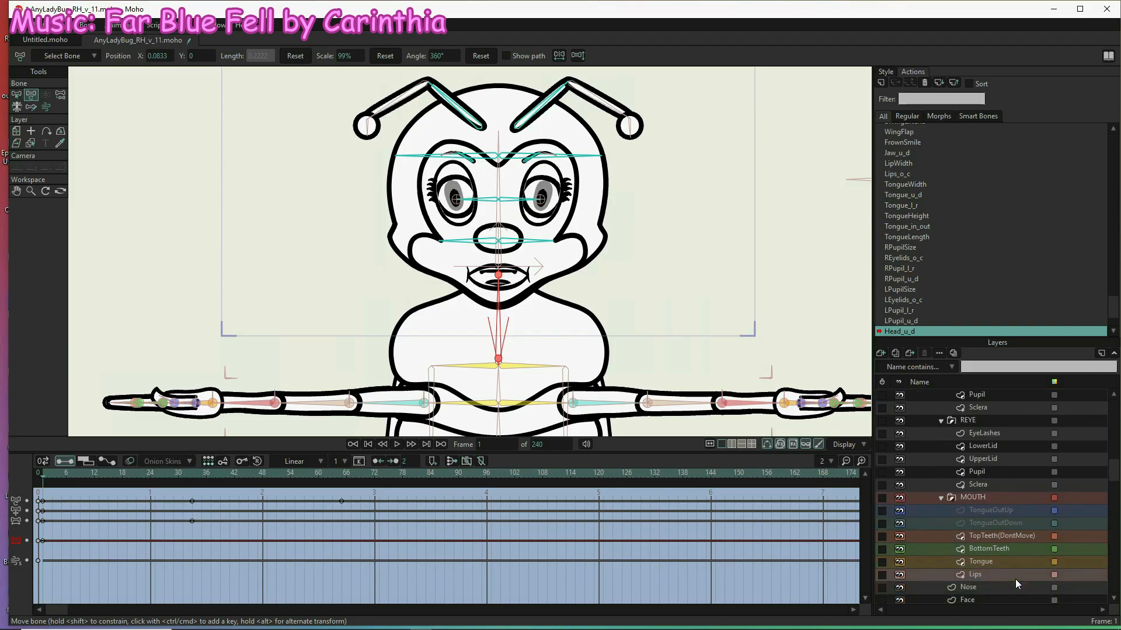
{"action": "scroll", "coordinate": [1015, 579], "scroll_direction": "down", "scroll_amount": 2}
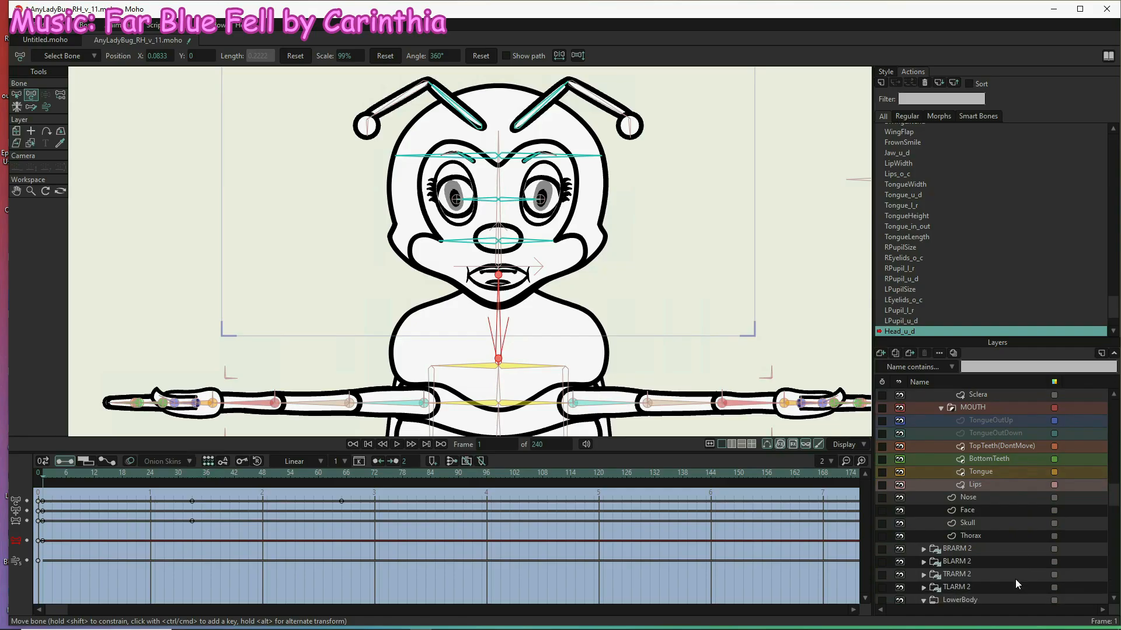
{"action": "left_click", "coordinate": [993, 497]}
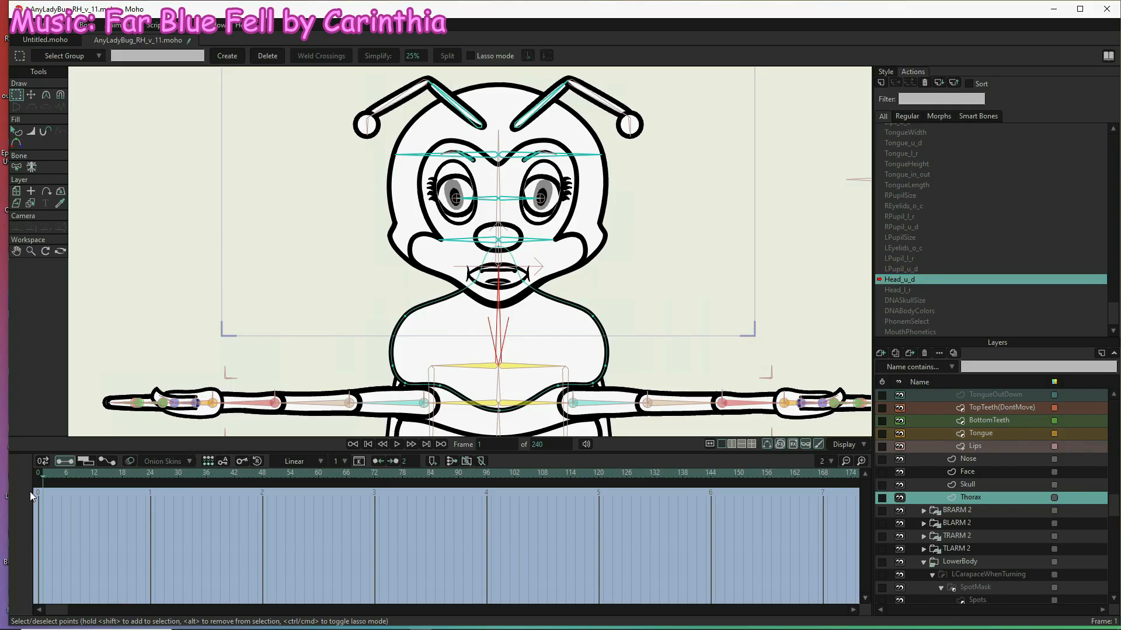
{"action": "left_click", "coordinate": [41, 479]}
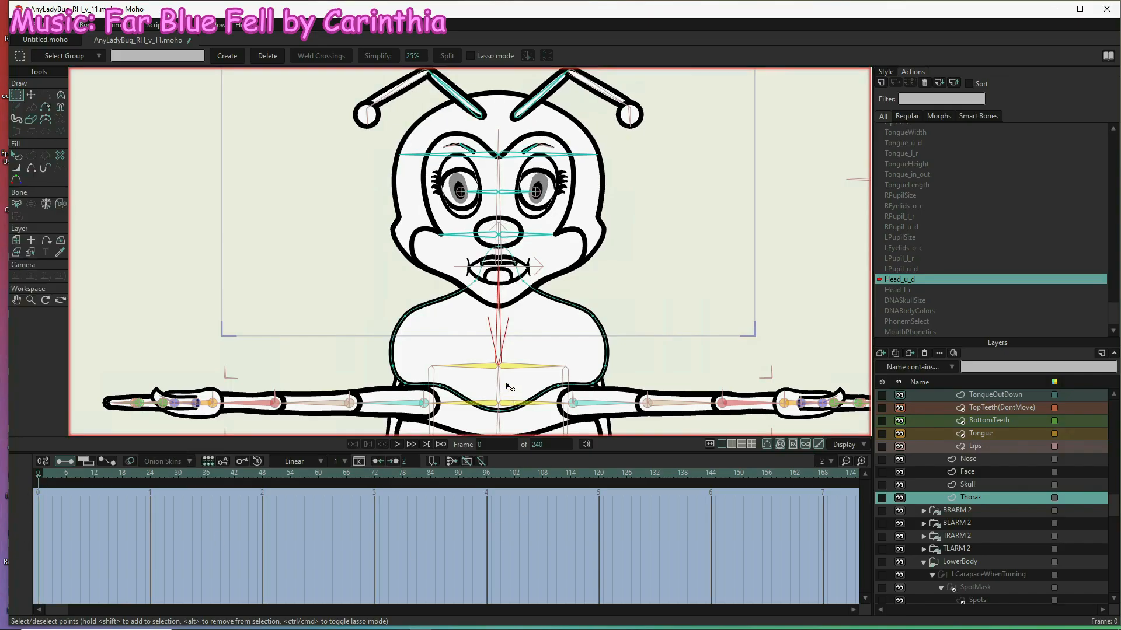
{"action": "key", "text": "b"}
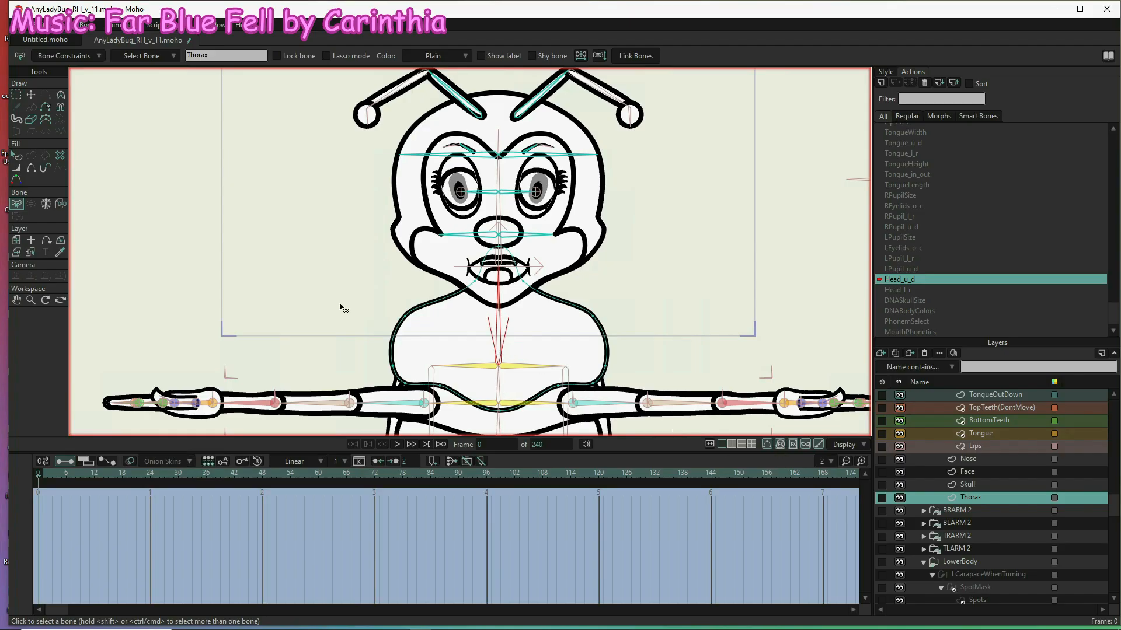
{"action": "left_click", "coordinate": [60, 204]}
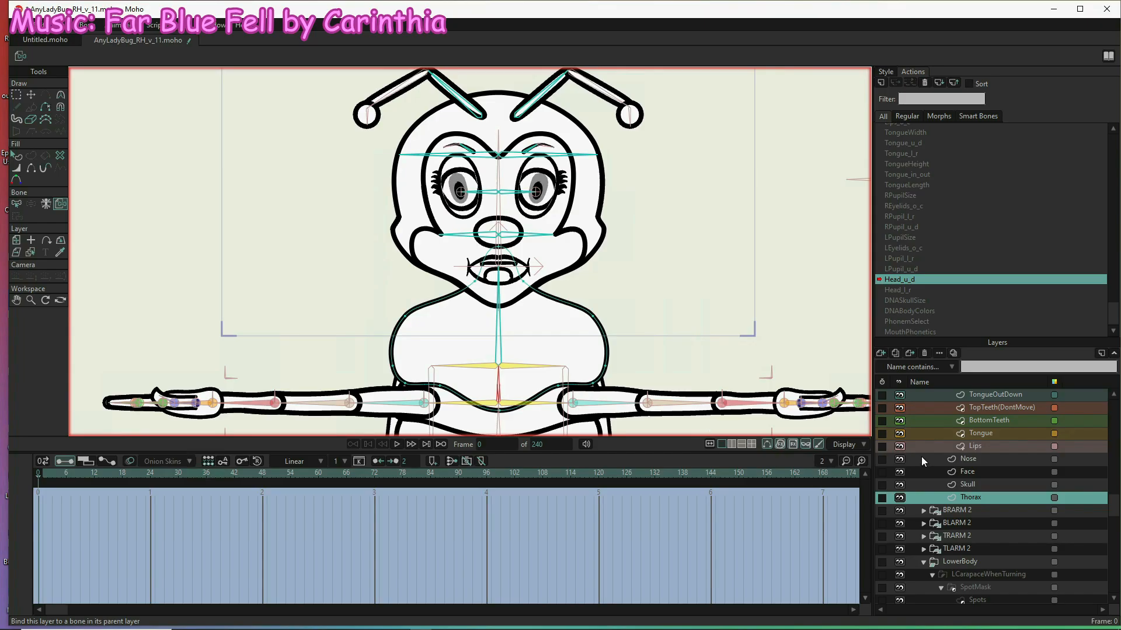
{"action": "scroll", "coordinate": [966, 460], "scroll_direction": "up", "scroll_amount": 6}
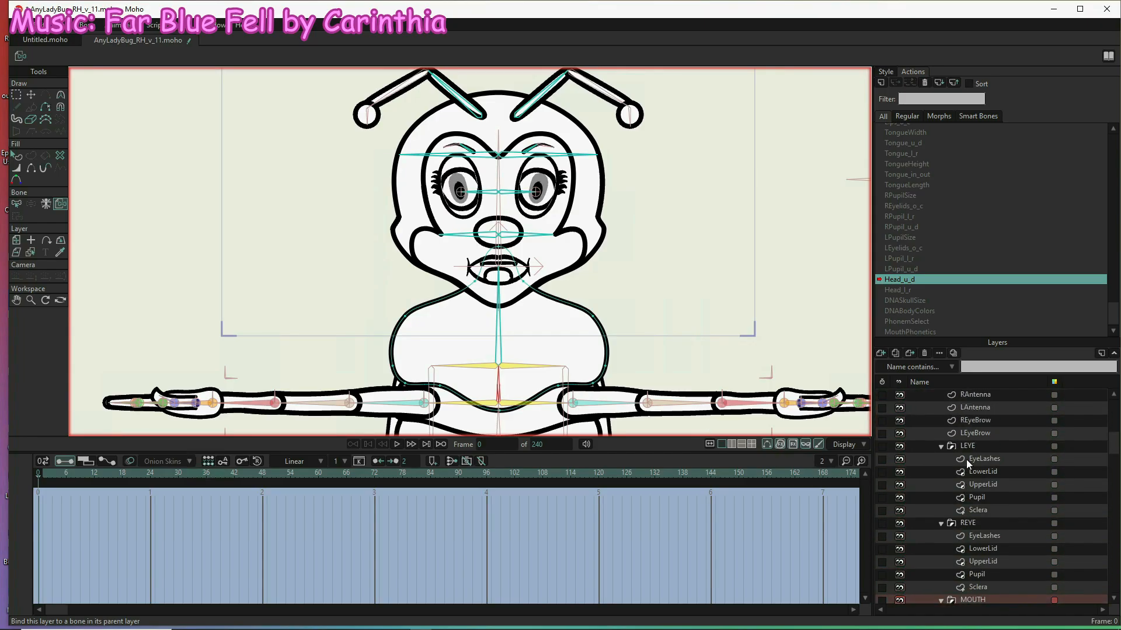
{"action": "scroll", "coordinate": [967, 462], "scroll_direction": "up", "scroll_amount": 1}
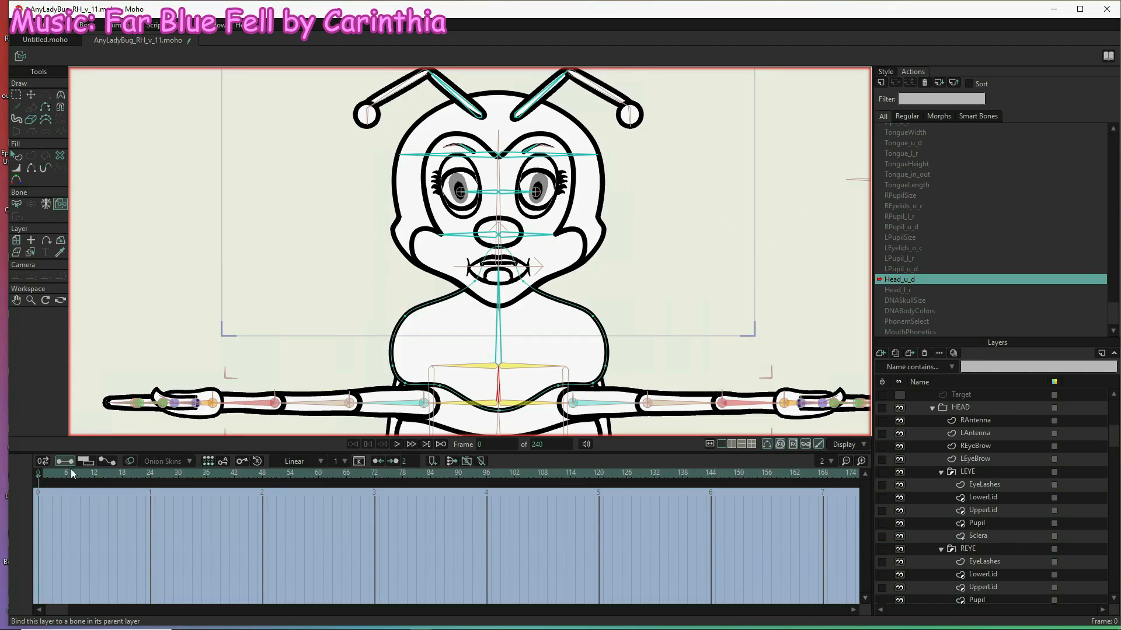
{"action": "left_click", "coordinate": [43, 480]}
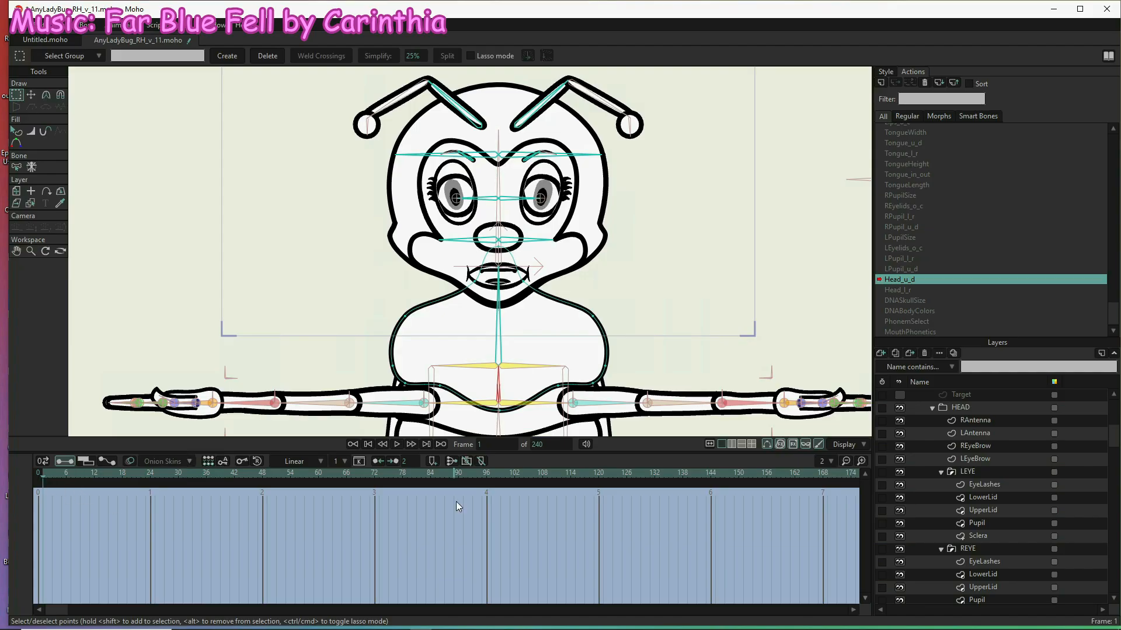
{"action": "scroll", "coordinate": [988, 416], "scroll_direction": "up", "scroll_amount": 4}
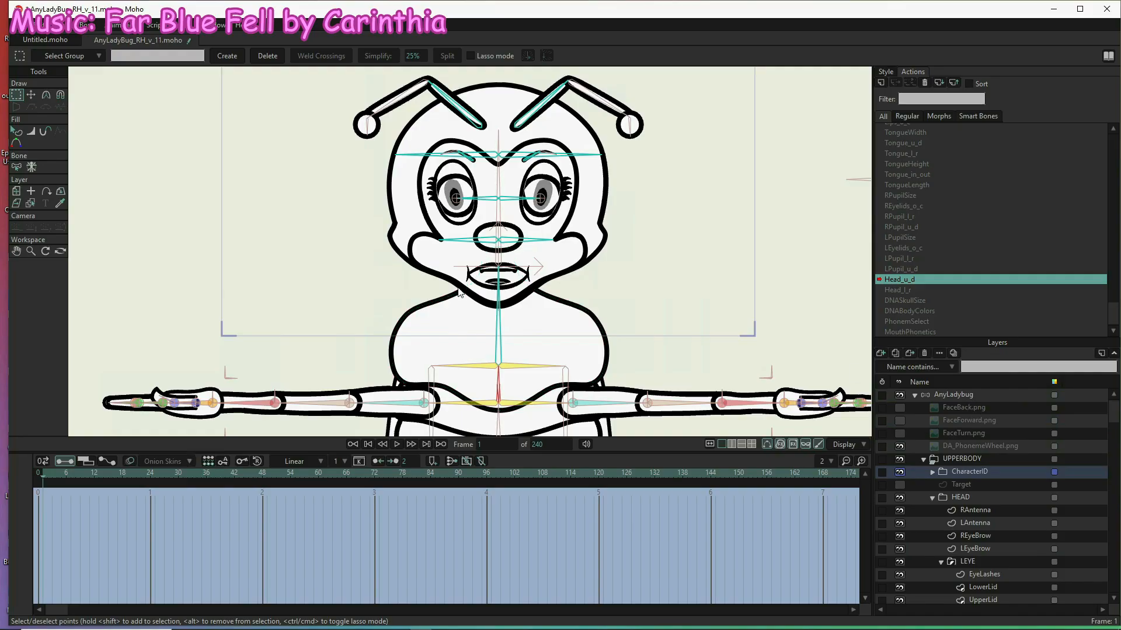
- On the AnyLadybug layer at frame 1 of the Head_u_d action, scale the vertical neck bone to 87%
{"action": "left_click", "coordinate": [968, 397]}
{"action": "left_click", "coordinate": [32, 97]}
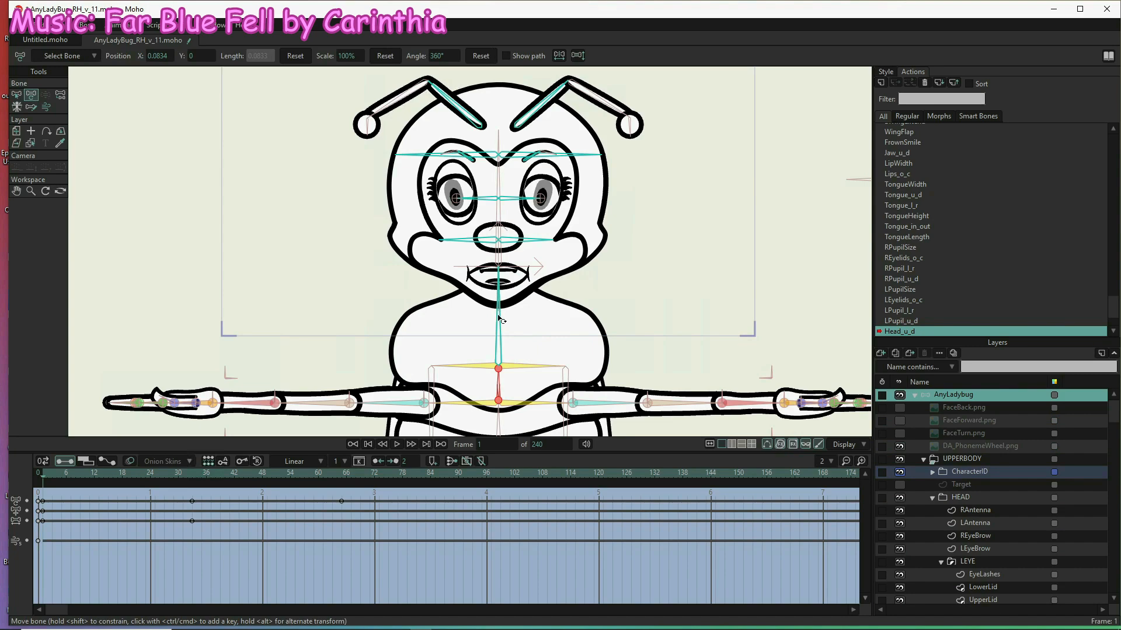
{"action": "left_click", "coordinate": [501, 275]}
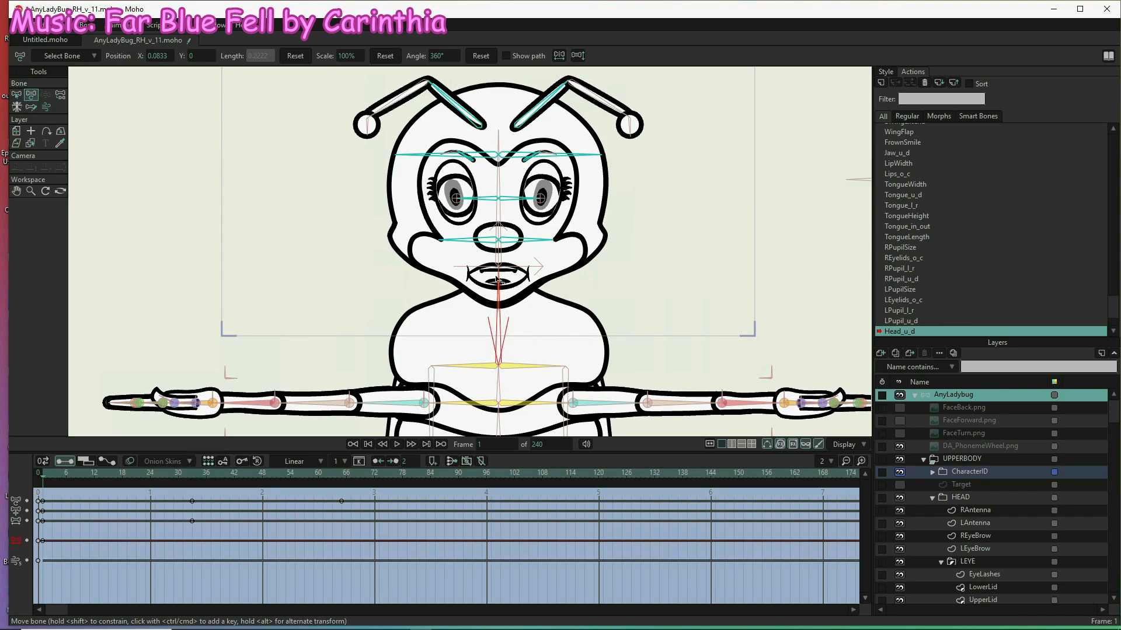
{"action": "left_click_drag", "start_coordinate": [495, 280], "coordinate": [492, 285]}
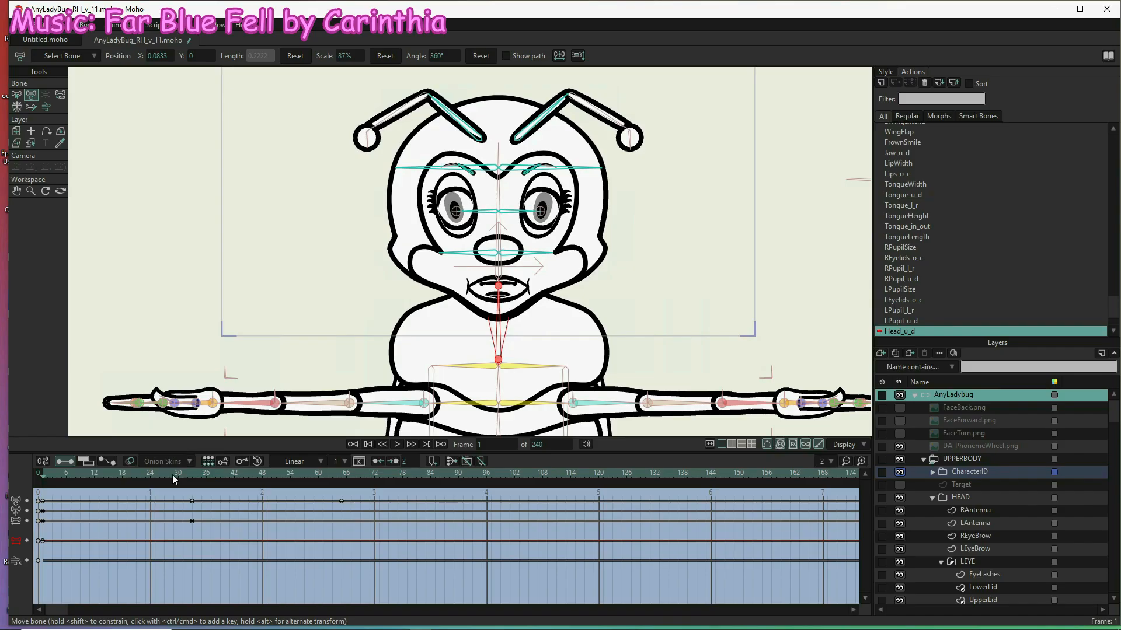
- Reset the neck bone's scale to 100% at frame 33 and scrub back through the frames to check the motion
{"action": "left_click", "coordinate": [194, 475]}
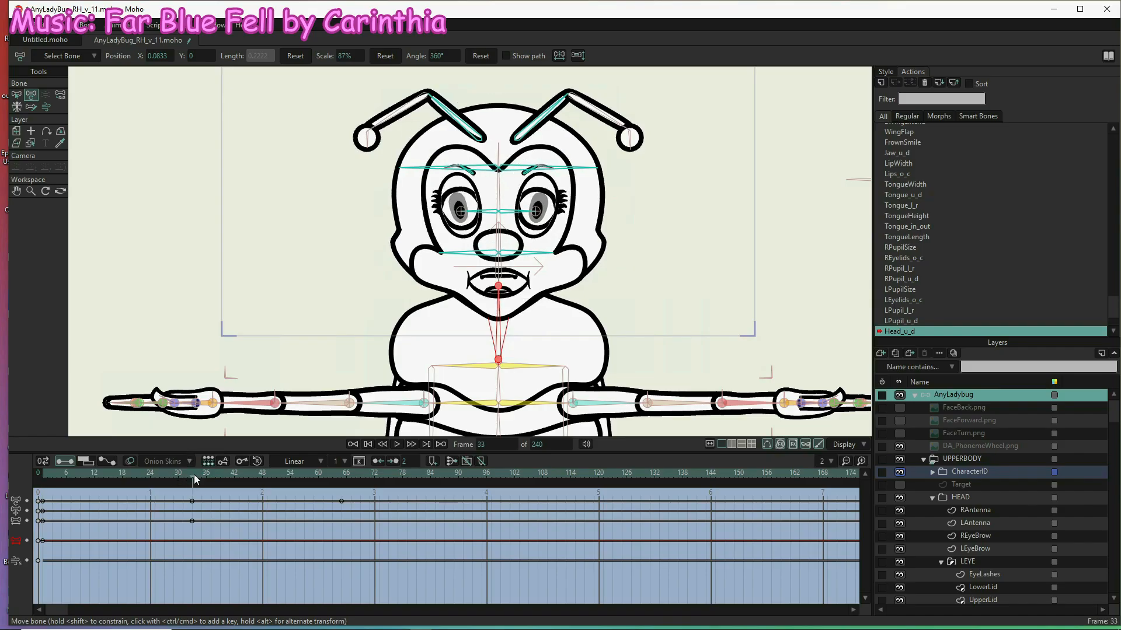
{"action": "left_click", "coordinate": [385, 56]}
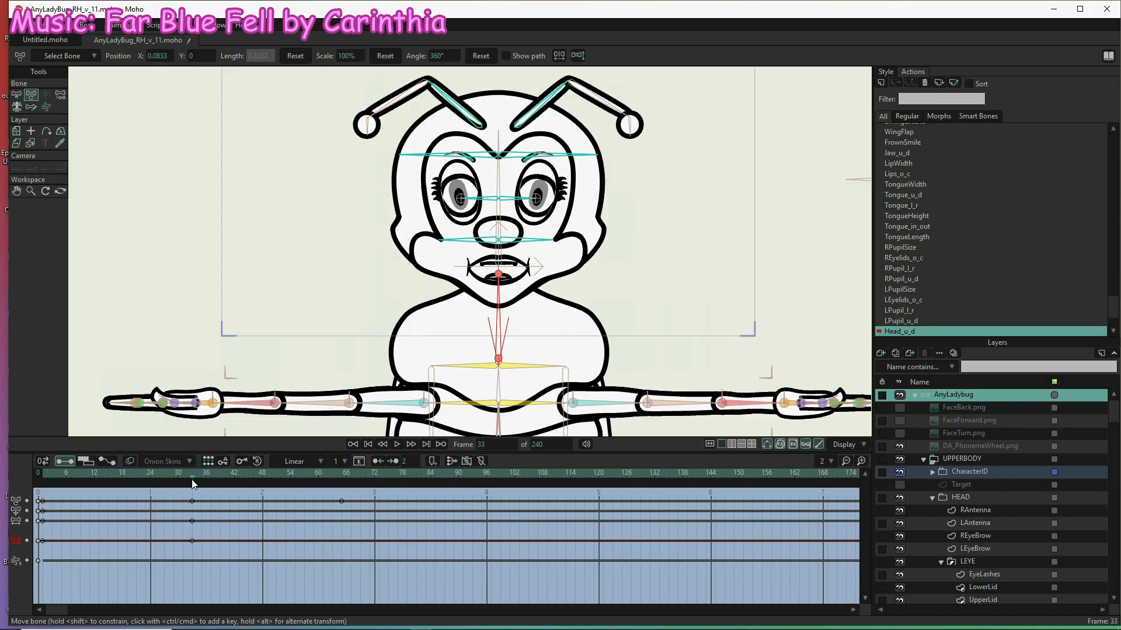
{"action": "left_click_drag", "start_coordinate": [190, 475], "coordinate": [163, 466]}
{"action": "left_click", "coordinate": [151, 476]}
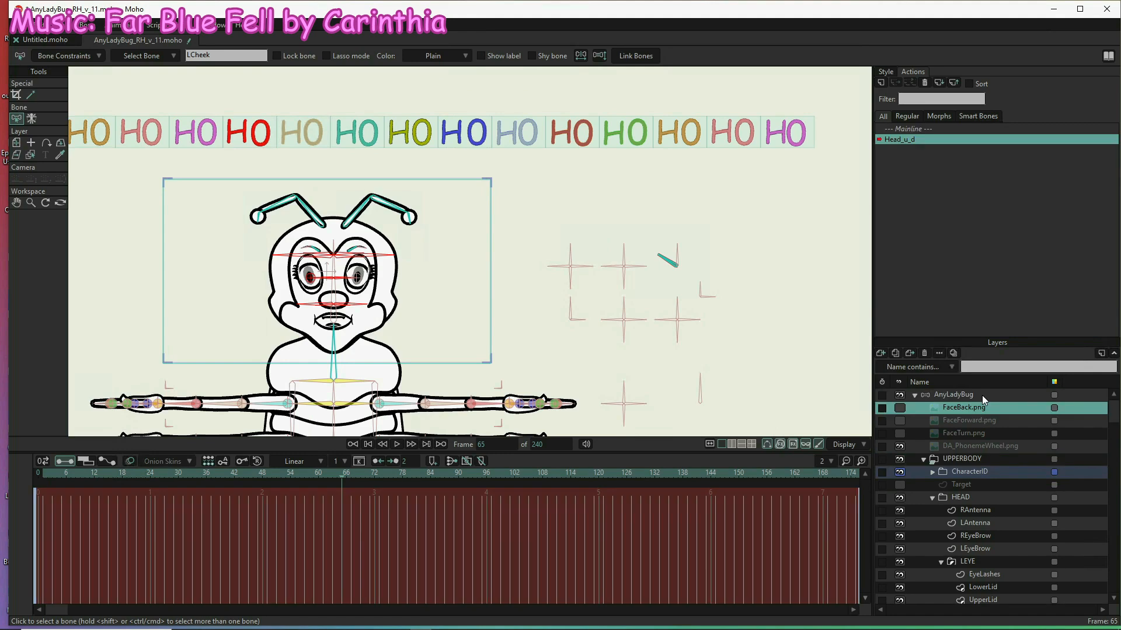
- Return the AnyLadyBug layer to the Mainline animation and check the head's default pose with the Manipulate Bones tool
{"action": "left_click", "coordinate": [983, 397]}
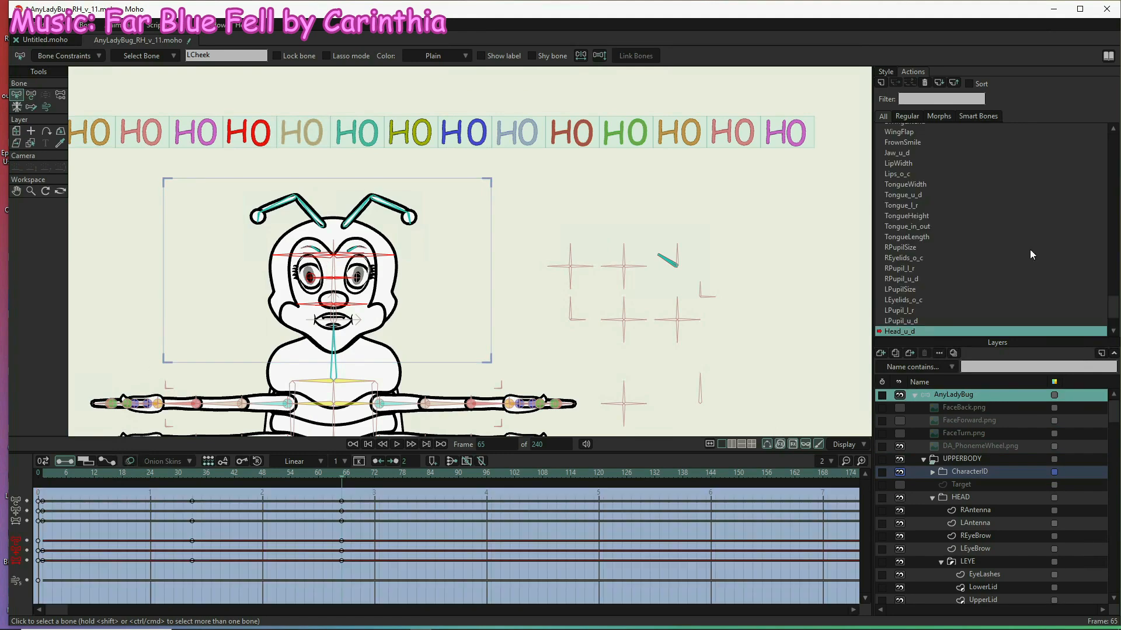
{"action": "scroll", "coordinate": [1030, 255], "scroll_direction": "up", "scroll_amount": 10}
{"action": "left_click", "coordinate": [908, 129]}
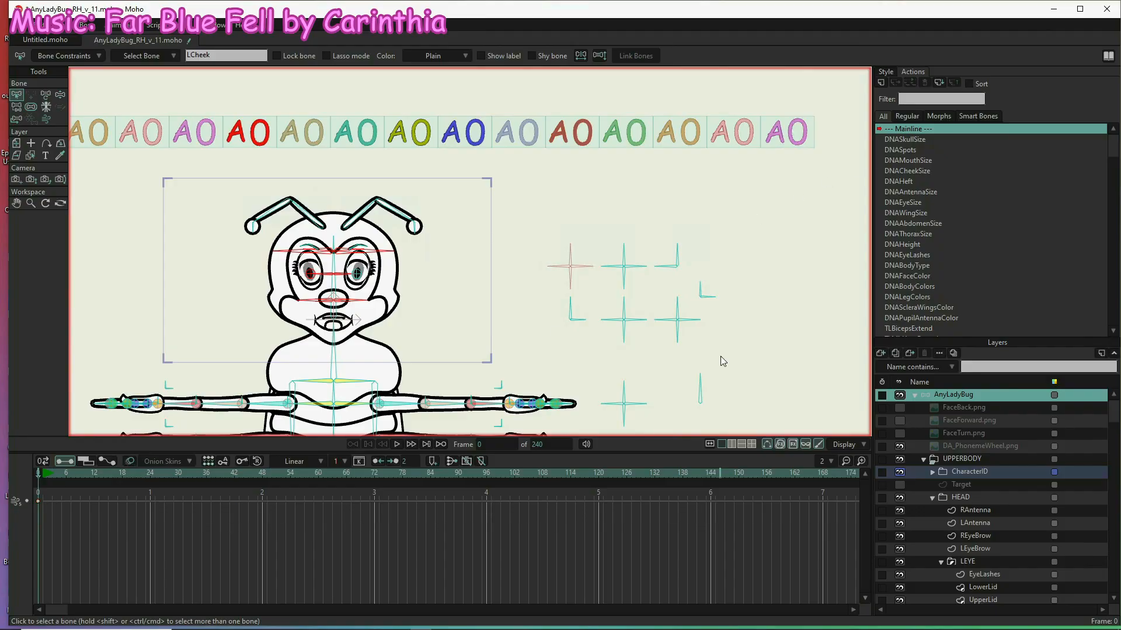
{"action": "left_click_drag", "start_coordinate": [229, 309], "coordinate": [357, 304]}
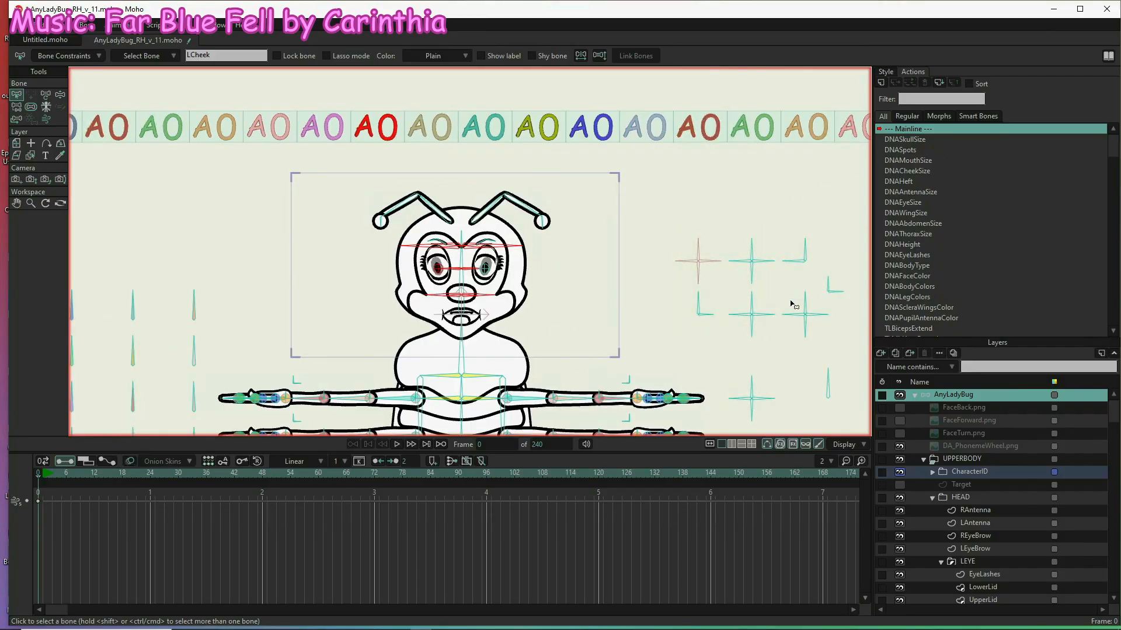
{"action": "left_click", "coordinate": [792, 295]}
{"action": "left_click", "coordinate": [59, 95]}
{"action": "left_click", "coordinate": [17, 95]}
{"action": "left_click", "coordinate": [59, 95]}
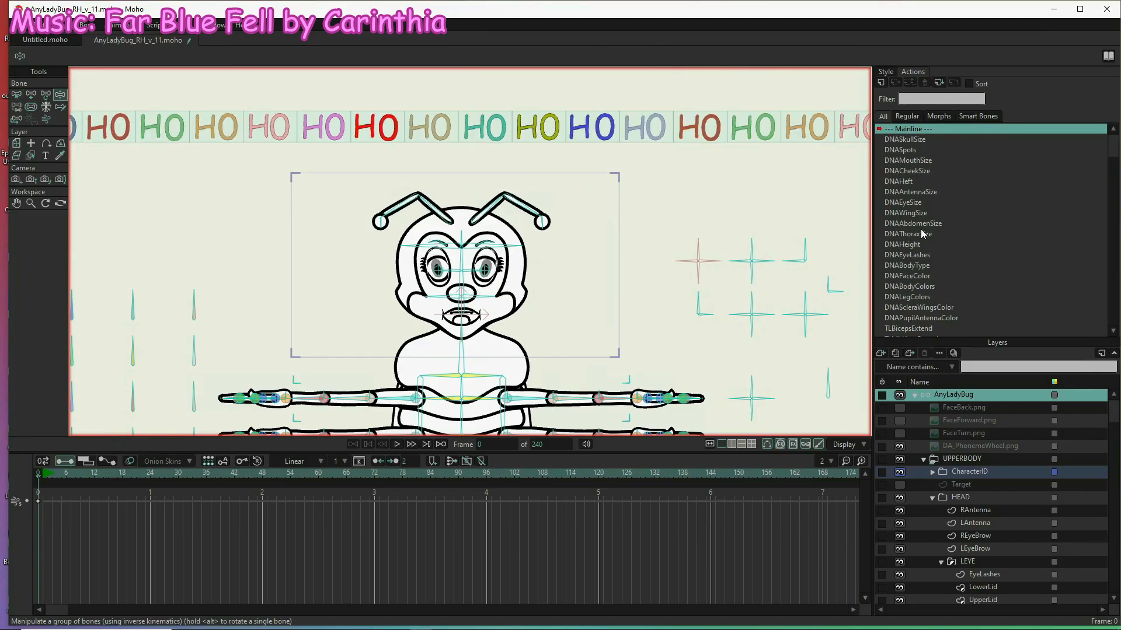
- In the Head_u_d action at frame 33, select the antenna, brow, eye and cheek bones and restore their neutral positions
{"action": "scroll", "coordinate": [1036, 315], "scroll_direction": "down", "scroll_amount": 10}
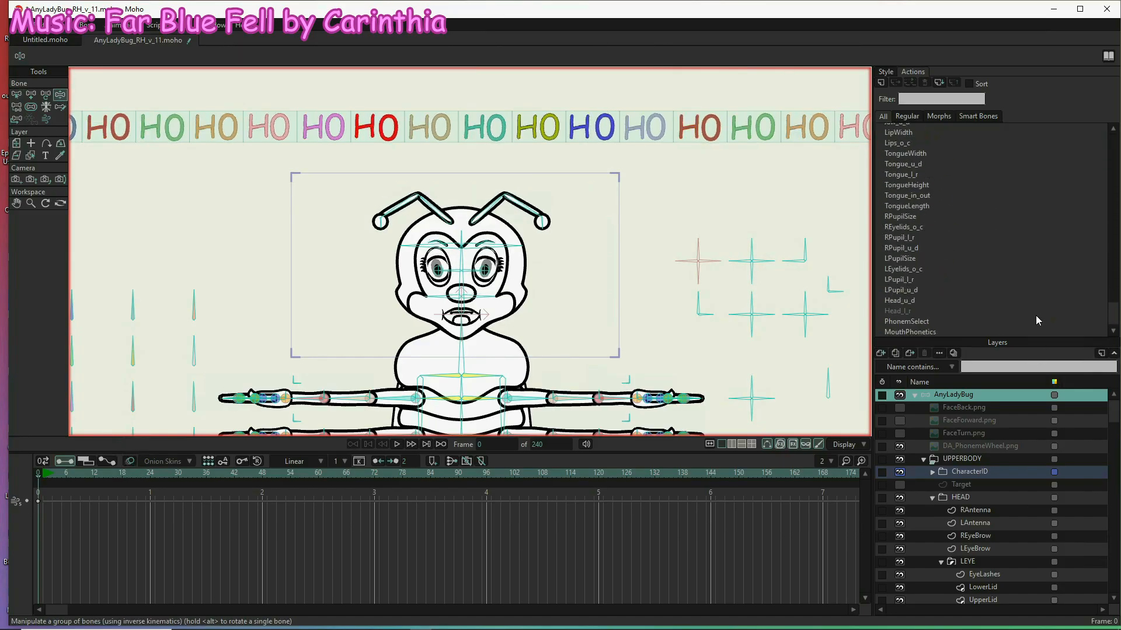
{"action": "double_click", "coordinate": [908, 300]}
{"action": "left_click_drag", "start_coordinate": [452, 327], "coordinate": [426, 242]}
{"action": "left_click_drag", "start_coordinate": [501, 325], "coordinate": [468, 217]}
{"action": "left_click_drag", "start_coordinate": [445, 216], "coordinate": [426, 238]}
{"action": "left_click", "coordinate": [193, 480]}
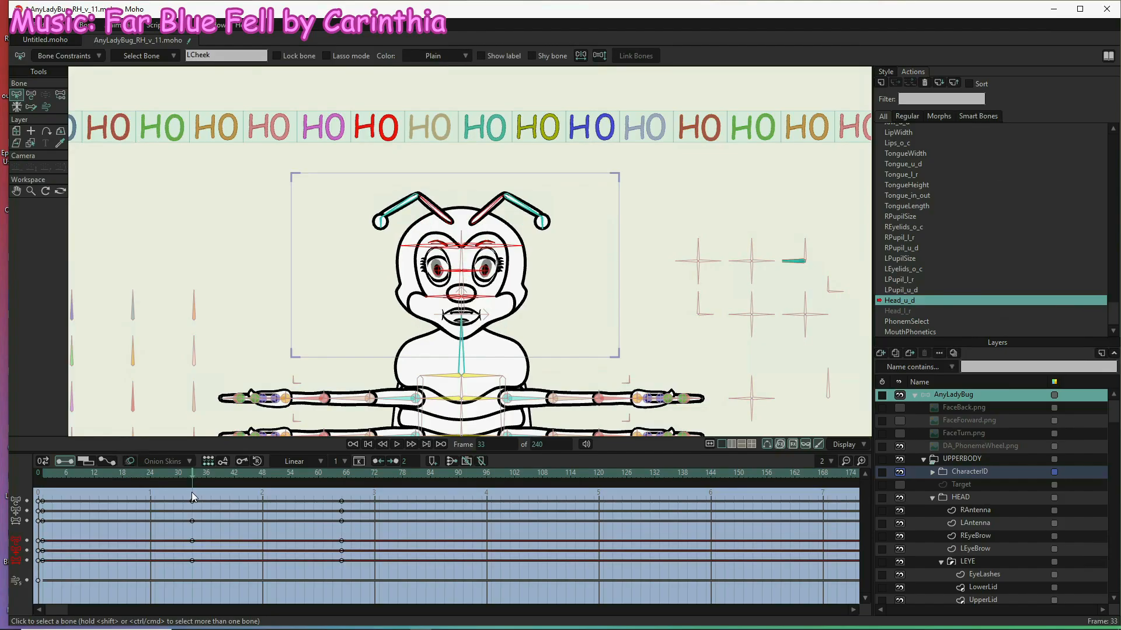
{"action": "key", "text": "t"}
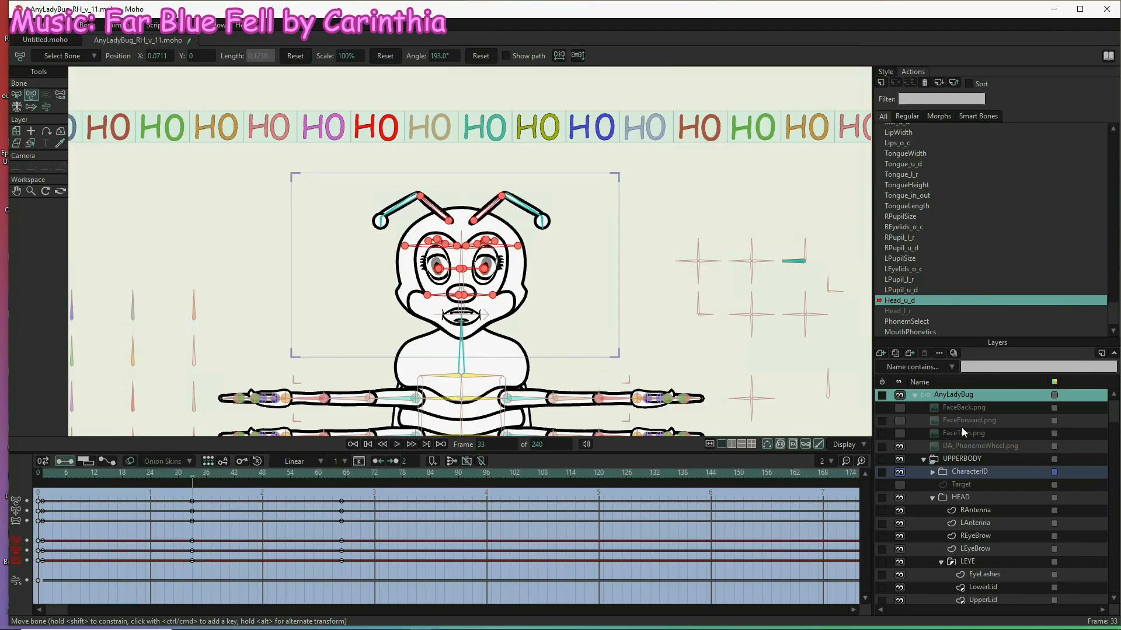
- In the Mainline at frame 1, swing the Head_u_d control bone upward to test the head motion, and return to frame 0
{"action": "scroll", "coordinate": [1069, 276], "scroll_direction": "up", "scroll_amount": 10}
{"action": "left_click", "coordinate": [903, 129]}
{"action": "double_click", "coordinate": [902, 129]}
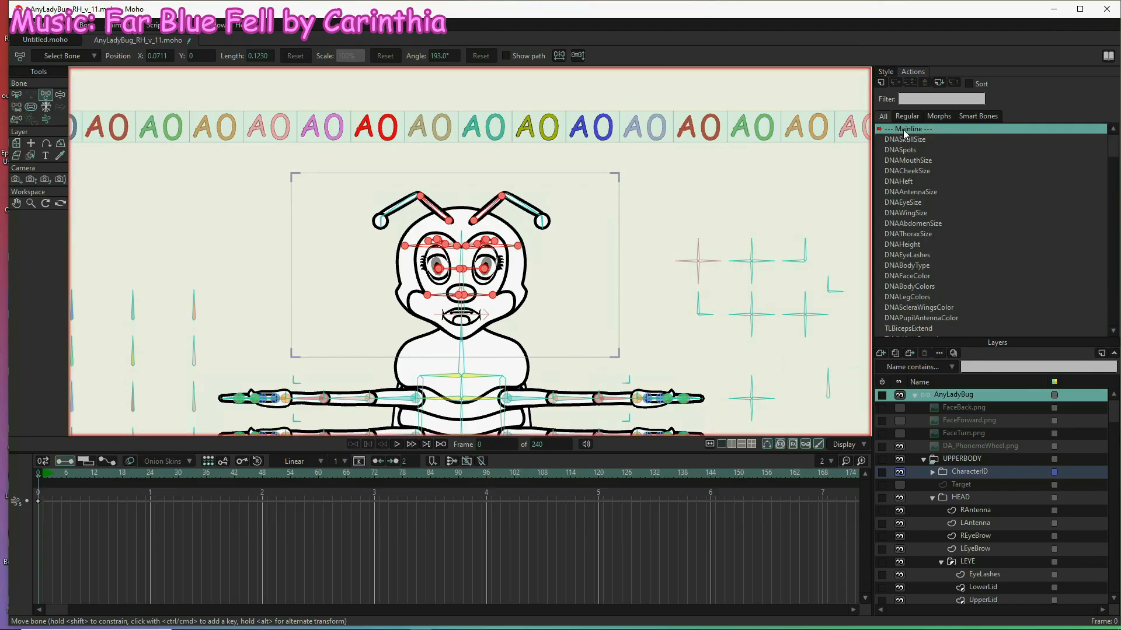
{"action": "left_click", "coordinate": [60, 94]}
{"action": "left_click", "coordinate": [42, 476]}
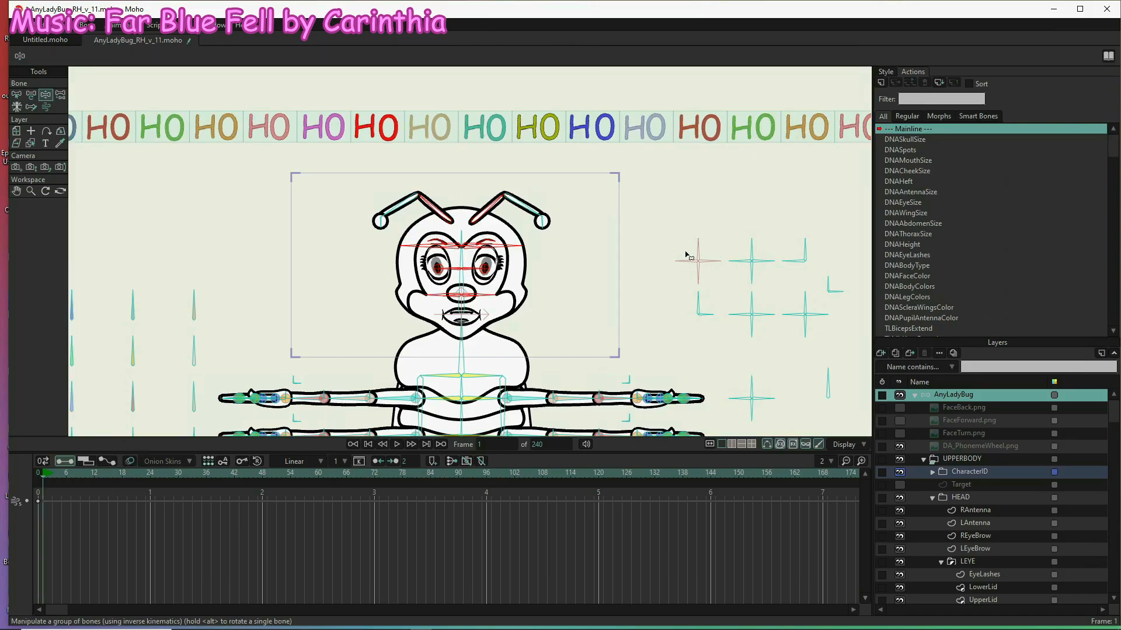
{"action": "left_click_drag", "start_coordinate": [793, 264], "coordinate": [791, 161]}
{"action": "left_click", "coordinate": [17, 94]}
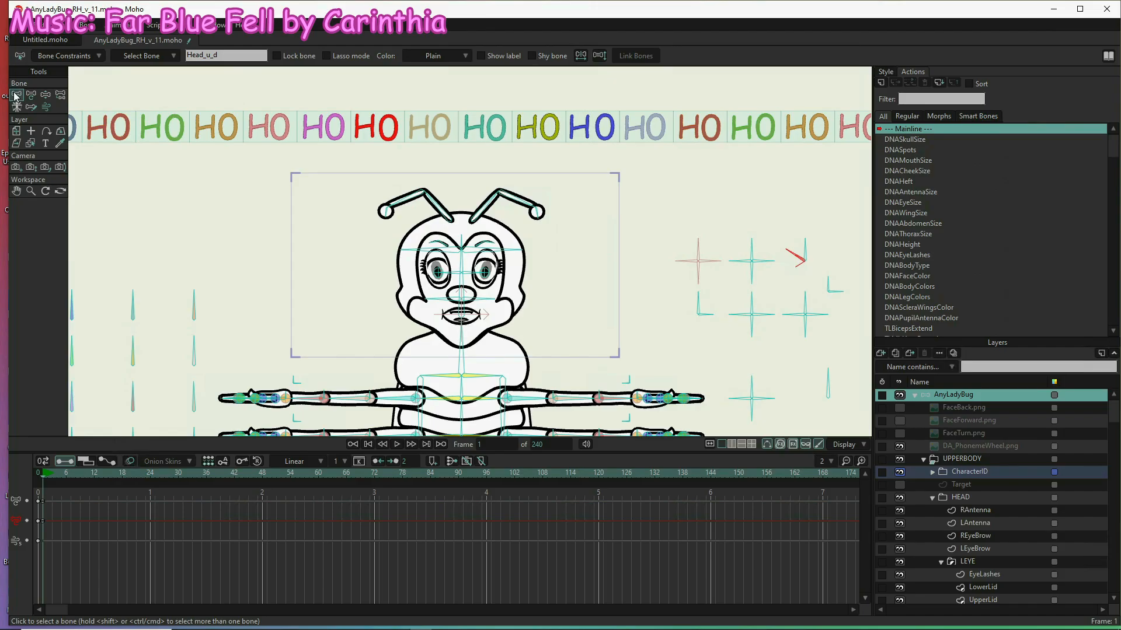
{"action": "left_click", "coordinate": [38, 475]}
- Select the Head_l_r control bone, open its action for editing at frame 1, and show the FaceTurn.png reference layer
{"action": "left_click", "coordinate": [60, 95]}
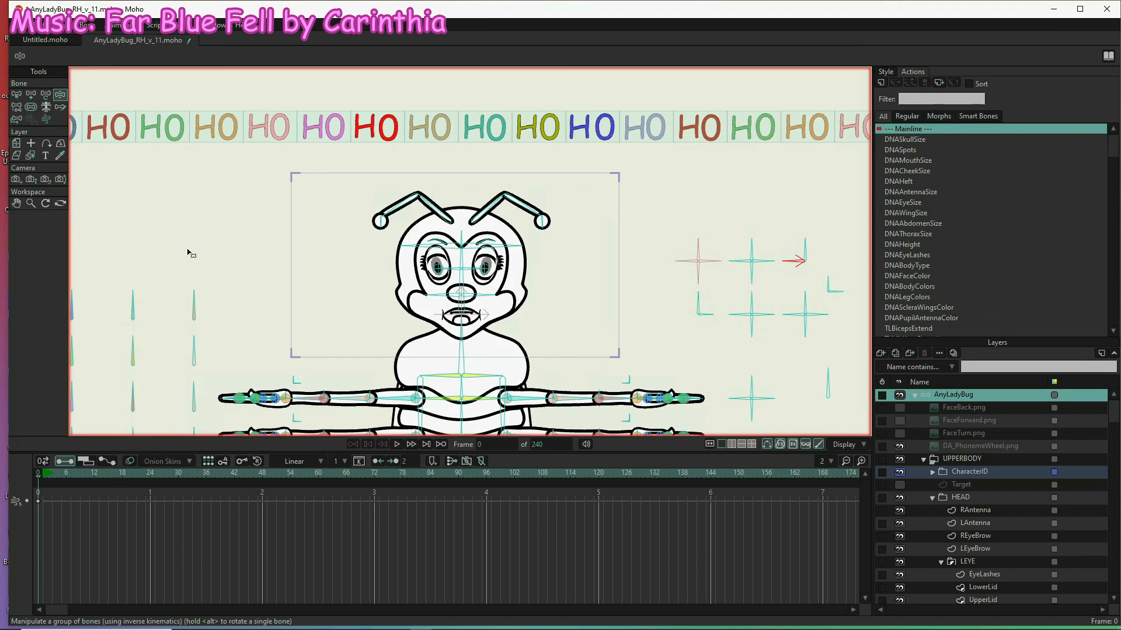
{"action": "left_click", "coordinate": [807, 253]}
{"action": "key", "text": "b"}
{"action": "scroll", "coordinate": [993, 286], "scroll_direction": "down", "scroll_amount": 4}
{"action": "left_click_drag", "start_coordinate": [1113, 160], "coordinate": [1113, 327]}
{"action": "left_click", "coordinate": [903, 311]}
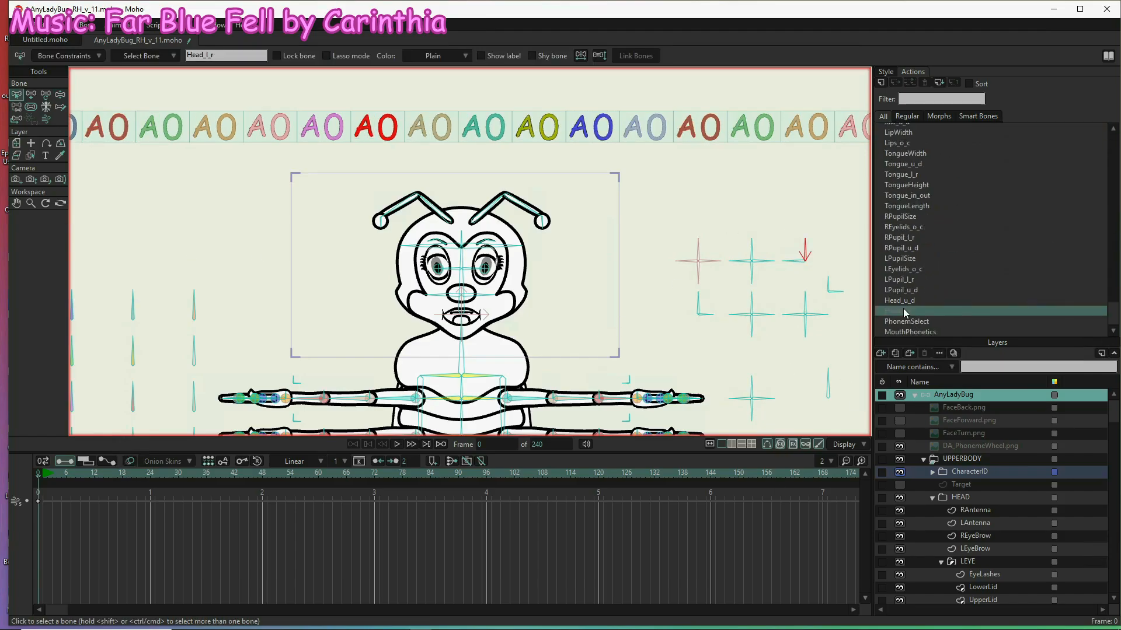
{"action": "double_click", "coordinate": [904, 311]}
{"action": "left_click", "coordinate": [899, 433]}
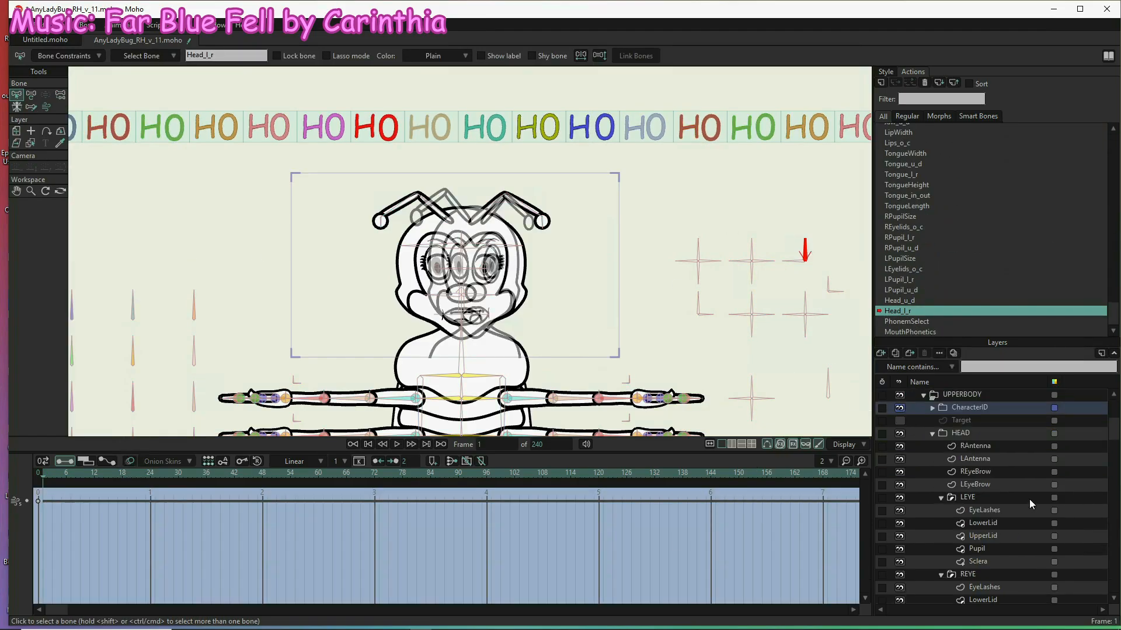
{"action": "scroll", "coordinate": [450, 243], "scroll_direction": "up", "scroll_amount": 5}
{"action": "scroll", "coordinate": [450, 242], "scroll_direction": "down", "scroll_amount": 2}
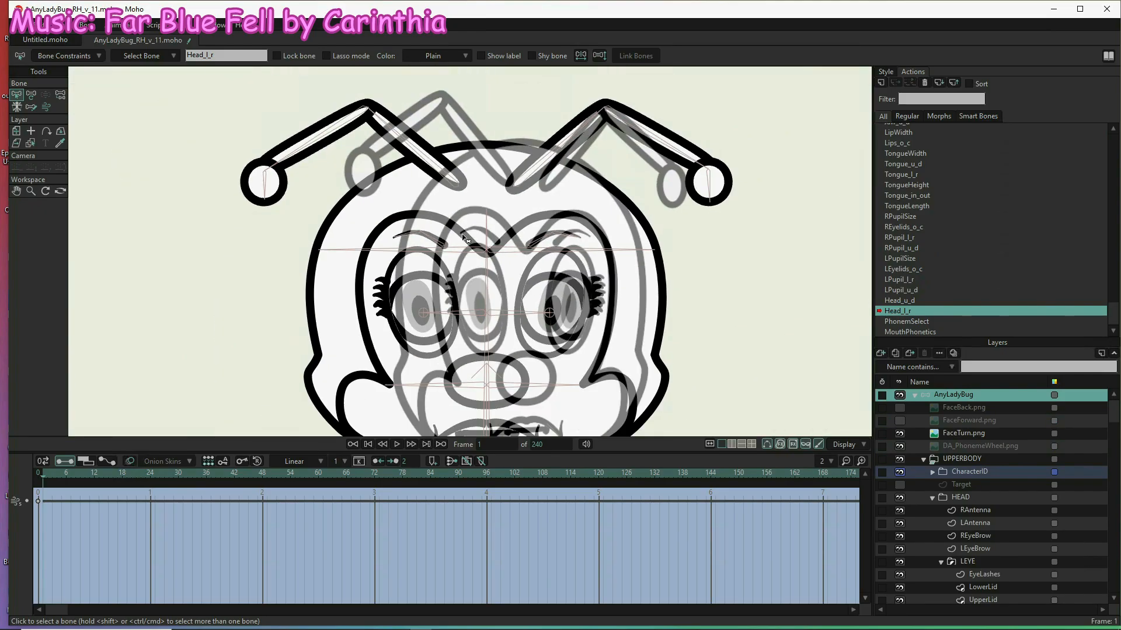
- At frame 1 of the Head_l_r action, pose the character's left antenna bones toward the FaceTurn.png antenna
{"action": "left_click", "coordinate": [519, 184]}
{"action": "key", "text": "t"}
{"action": "left_click_drag", "start_coordinate": [520, 184], "coordinate": [598, 109]}
{"action": "left_click_drag", "start_coordinate": [693, 140], "coordinate": [670, 170]}
{"action": "left_click", "coordinate": [669, 205]}
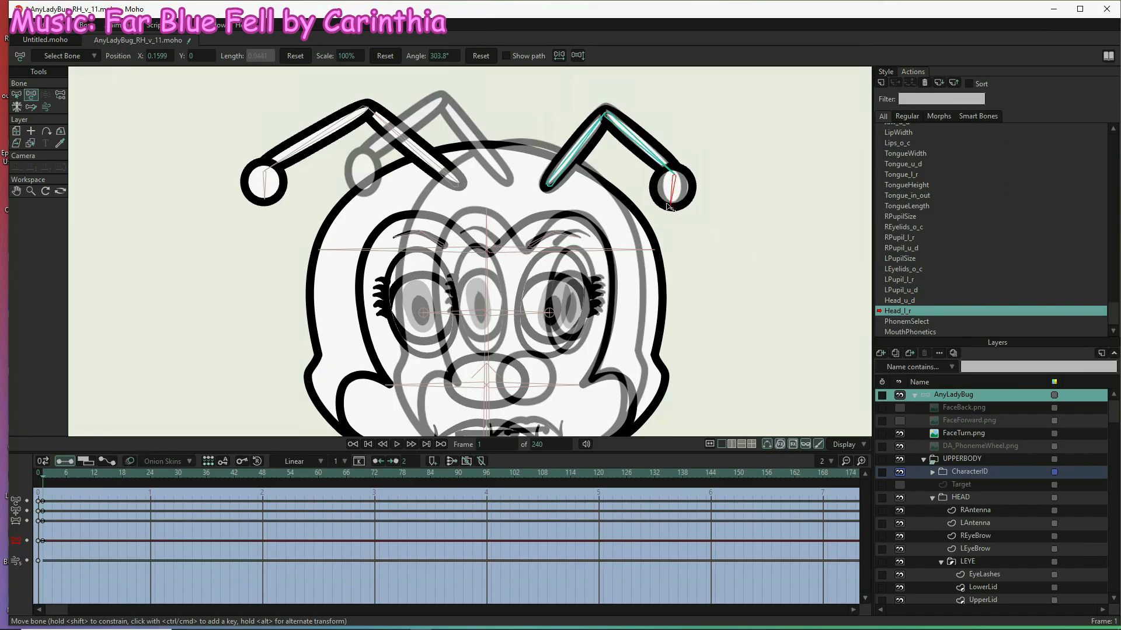
- Move the character's right antenna bones inward from the base toward the matching antenna in FaceTurn.png
{"action": "left_click", "coordinate": [457, 185]}
{"action": "left_click_drag", "start_coordinate": [451, 185], "coordinate": [496, 183]}
{"action": "left_click_drag", "start_coordinate": [433, 122], "coordinate": [445, 109]}
{"action": "left_click_drag", "start_coordinate": [386, 117], "coordinate": [395, 135]}
{"action": "left_click", "coordinate": [445, 122]}
{"action": "key", "text": "b"}
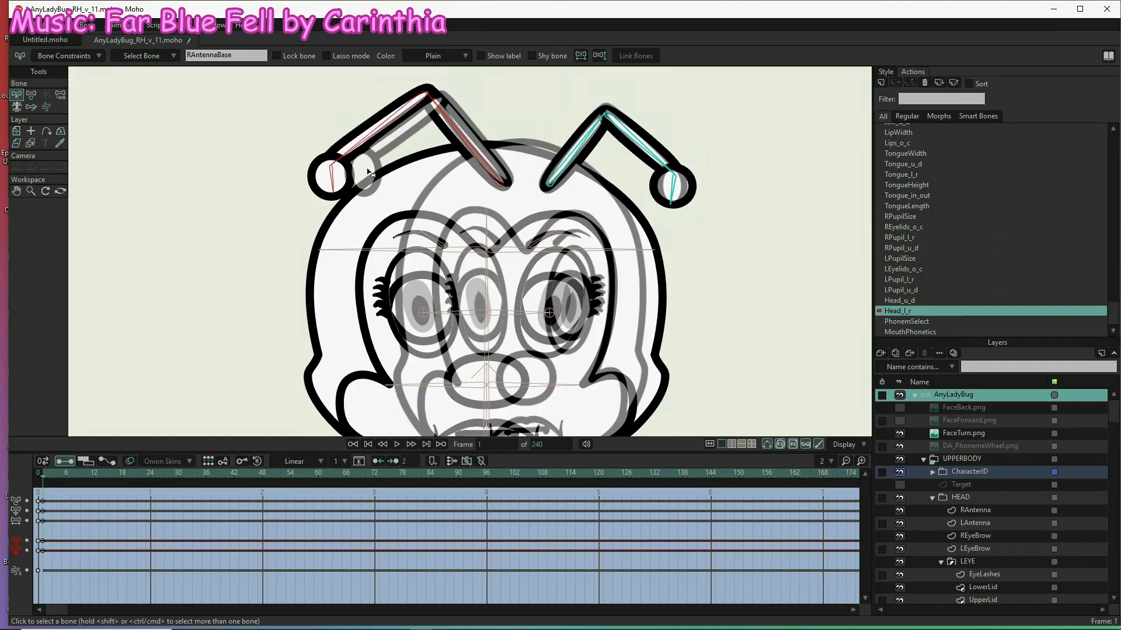
{"action": "key", "text": "t"}
{"action": "left_click_drag", "start_coordinate": [368, 172], "coordinate": [345, 168]}
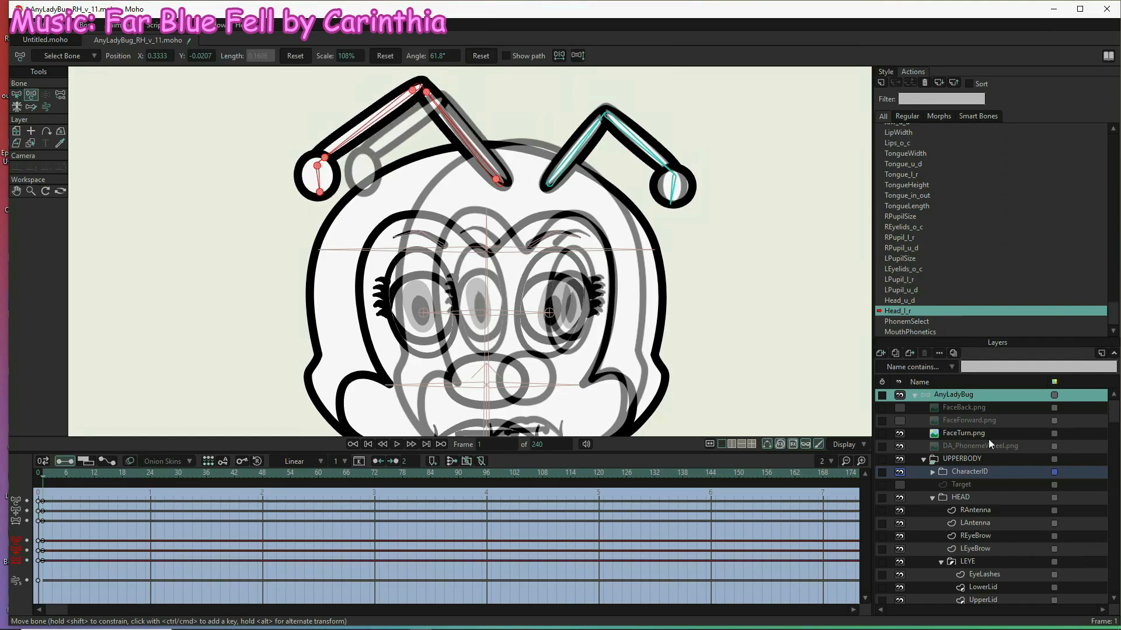
- Scale the horizontal brow-level head bones to 91% on the character's left side and 50% on the right side
{"action": "left_click", "coordinate": [639, 252]}
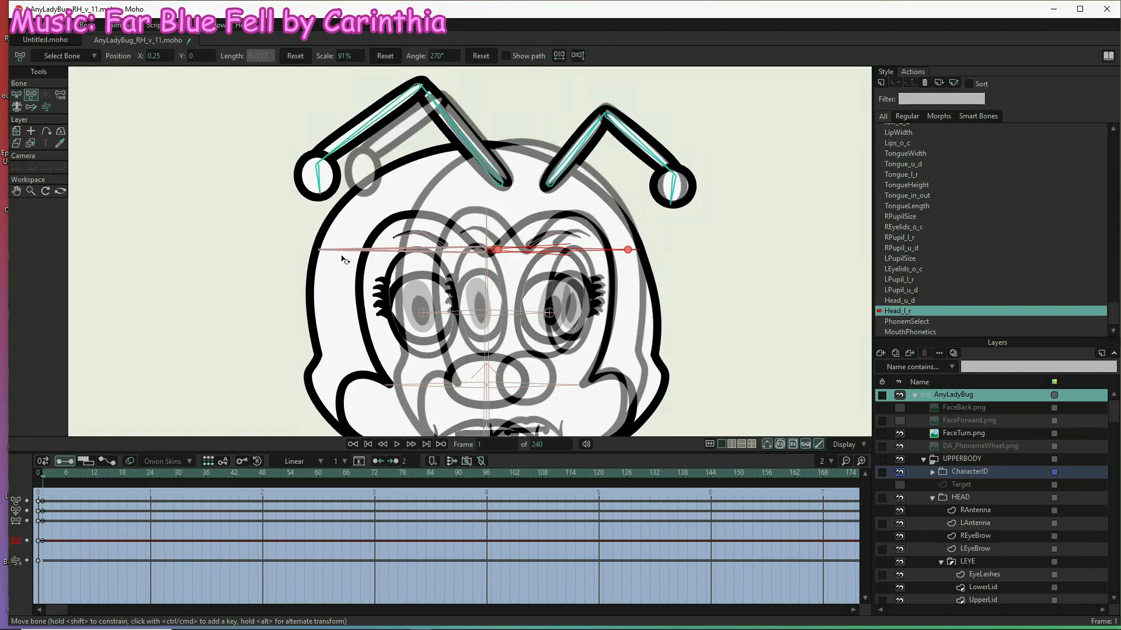
{"action": "key", "text": "ctrl+z"}
{"action": "type", "text": "100"}
{"action": "key", "text": "Return"}
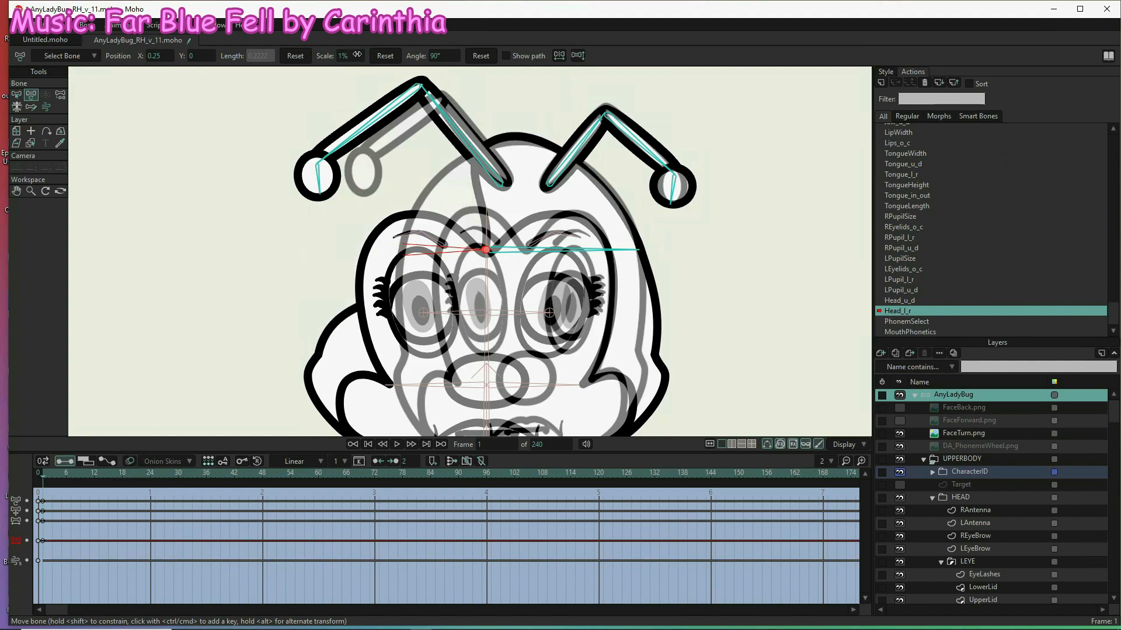
{"action": "type", "text": "50"}
{"action": "key", "text": "Return"}
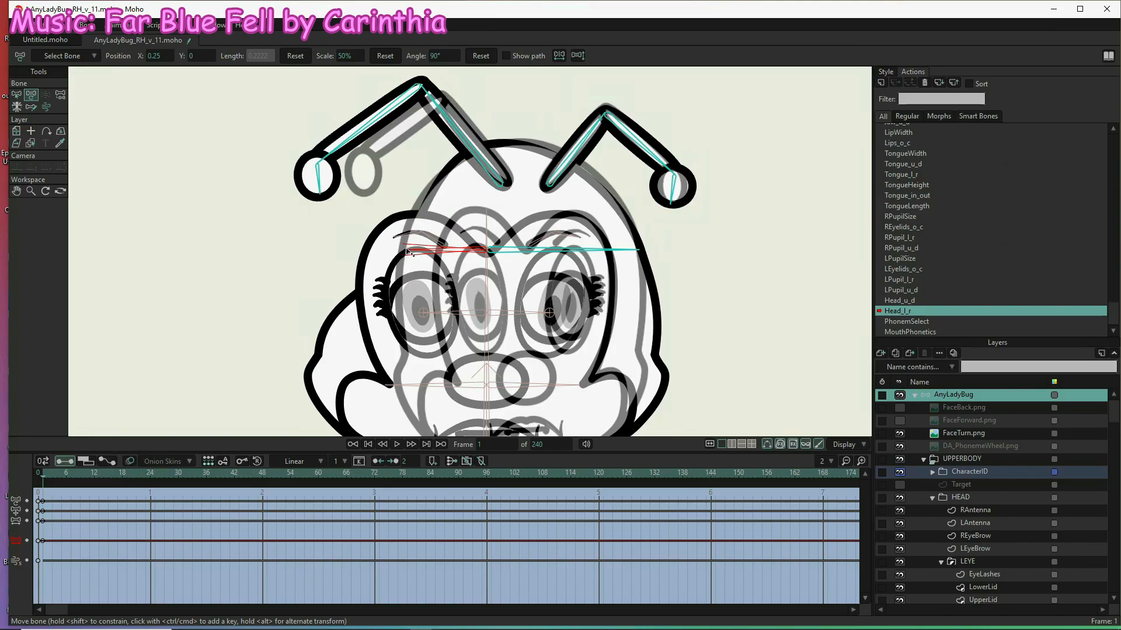
- Scale the character's right eye bone to 1% and lengthen the left eye bone to match the eyes in FaceTurn.png
{"action": "left_click", "coordinate": [297, 55]}
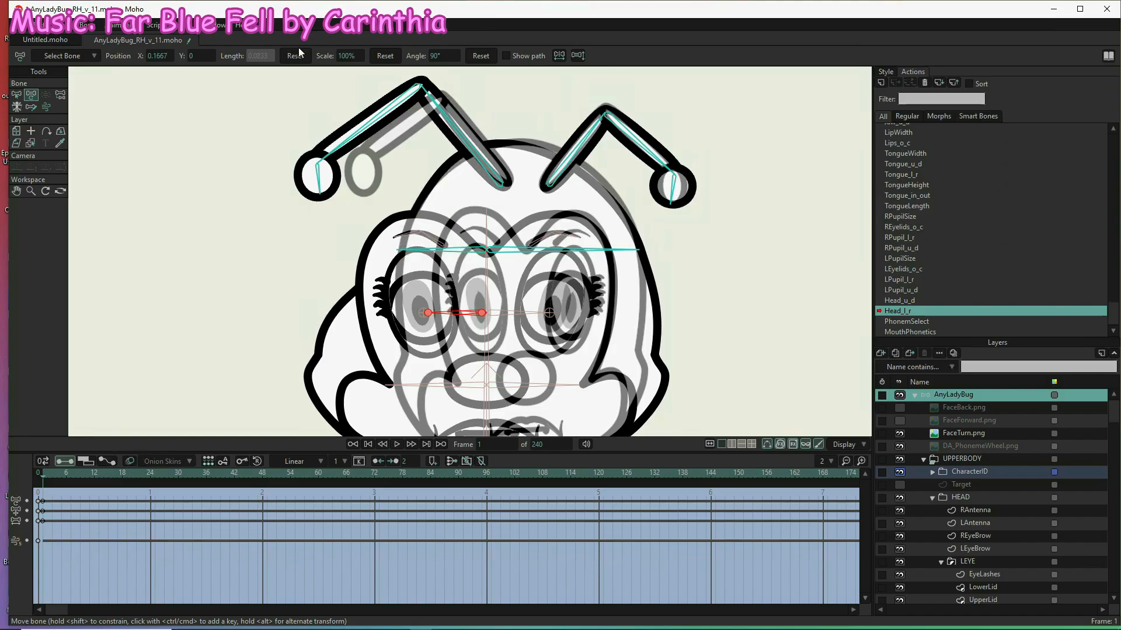
{"action": "type", "text": "1"}
{"action": "key", "text": "Return"}
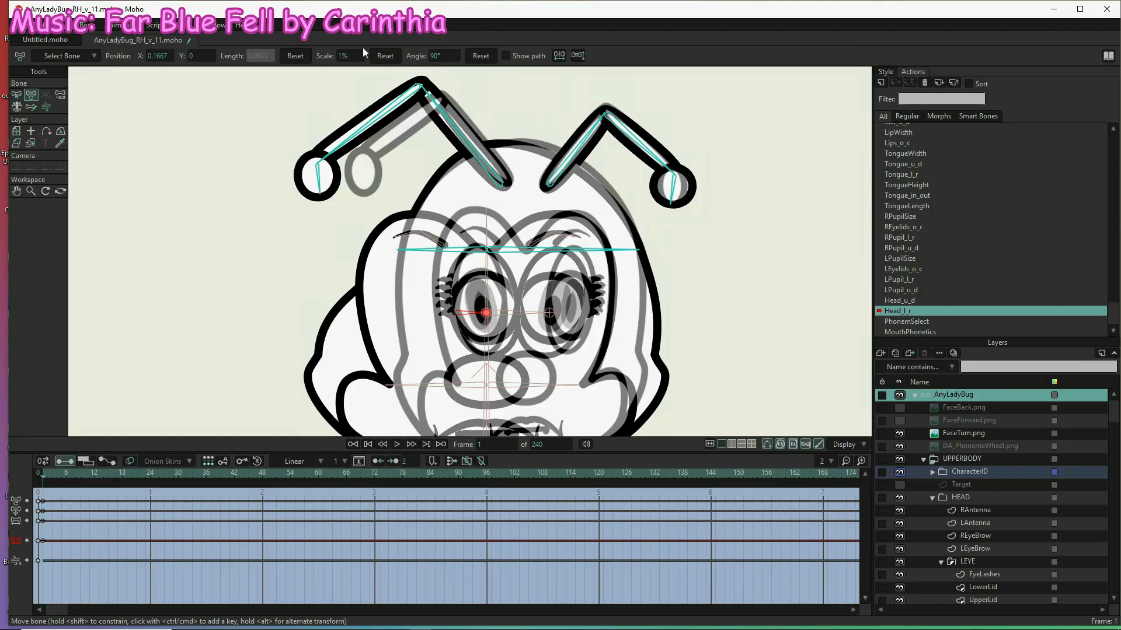
{"action": "left_click_drag", "start_coordinate": [532, 341], "coordinate": [565, 325]}
- Shorten the character's right cheek bone to a scale of 33.4%
{"action": "left_click_drag", "start_coordinate": [565, 390], "coordinate": [281, 313]}
{"action": "left_click", "coordinate": [576, 334]}
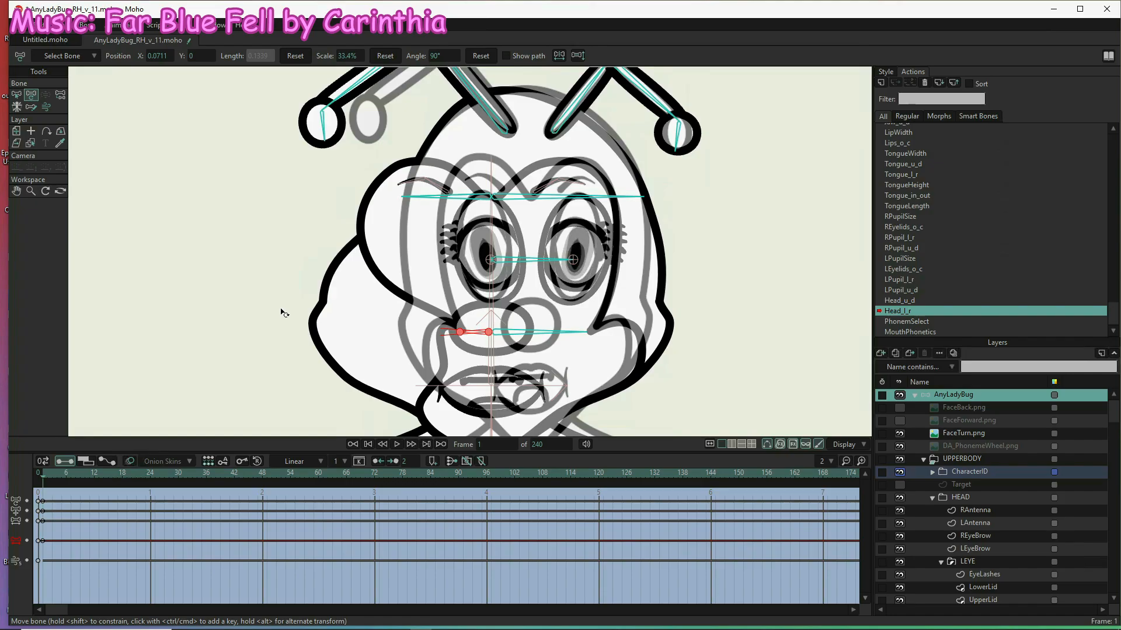
{"action": "left_click_drag", "start_coordinate": [274, 297], "coordinate": [269, 254]}
- Narrow and reposition the LEYE layer over the reference eye, at a scale of about 67.8% in X and 98.8% in Y
{"action": "scroll", "coordinate": [978, 516], "scroll_direction": "down", "scroll_amount": 1}
{"action": "left_click", "coordinate": [976, 524]}
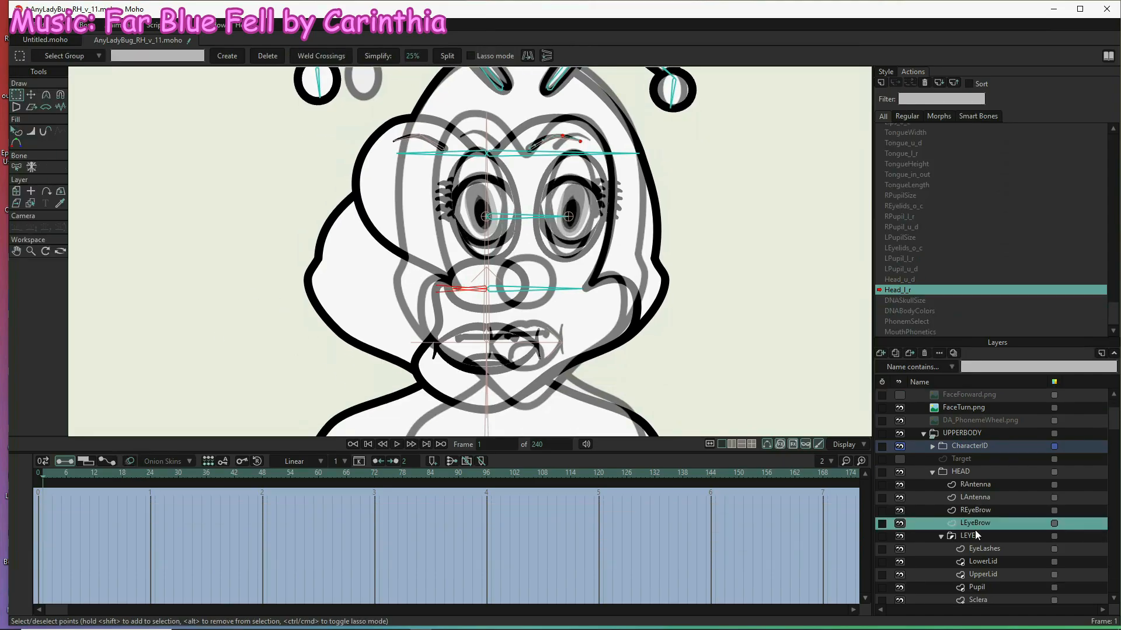
{"action": "left_click", "coordinate": [975, 535]}
{"action": "left_click", "coordinate": [16, 118]}
{"action": "left_click_drag", "start_coordinate": [445, 272], "coordinate": [460, 277]}
{"action": "left_click_drag", "start_coordinate": [527, 273], "coordinate": [546, 272]}
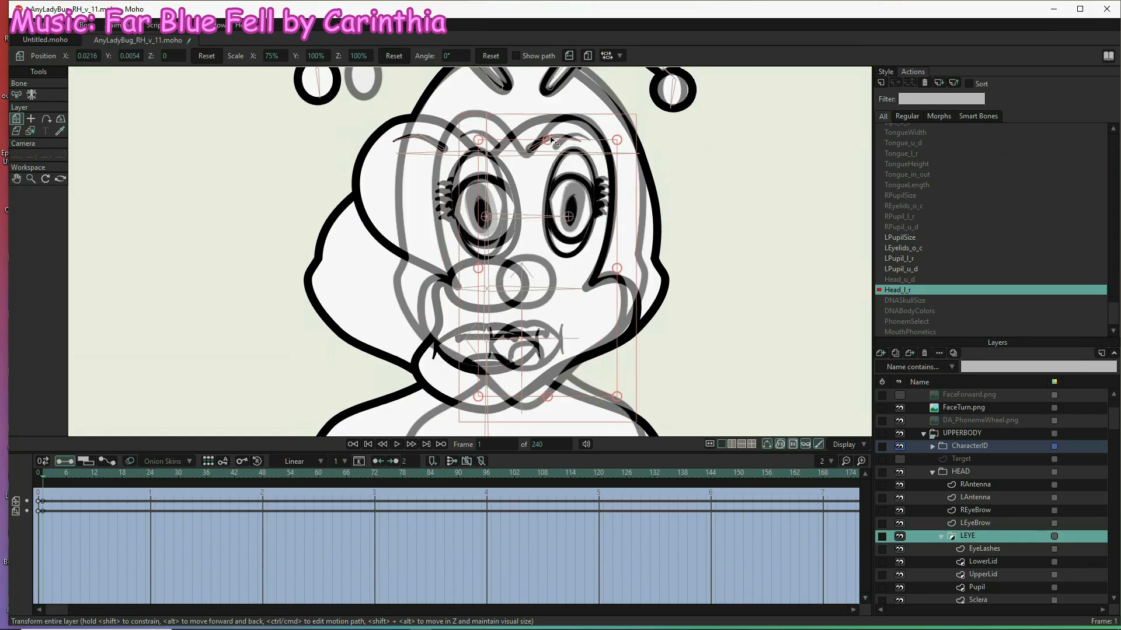
{"action": "left_click_drag", "start_coordinate": [626, 273], "coordinate": [615, 266]}
- Narrow the REYE layer to about 68.7% in X so that it matches the other eye in FaceTurn.png
{"action": "scroll", "coordinate": [1037, 474], "scroll_direction": "down", "scroll_amount": 5}
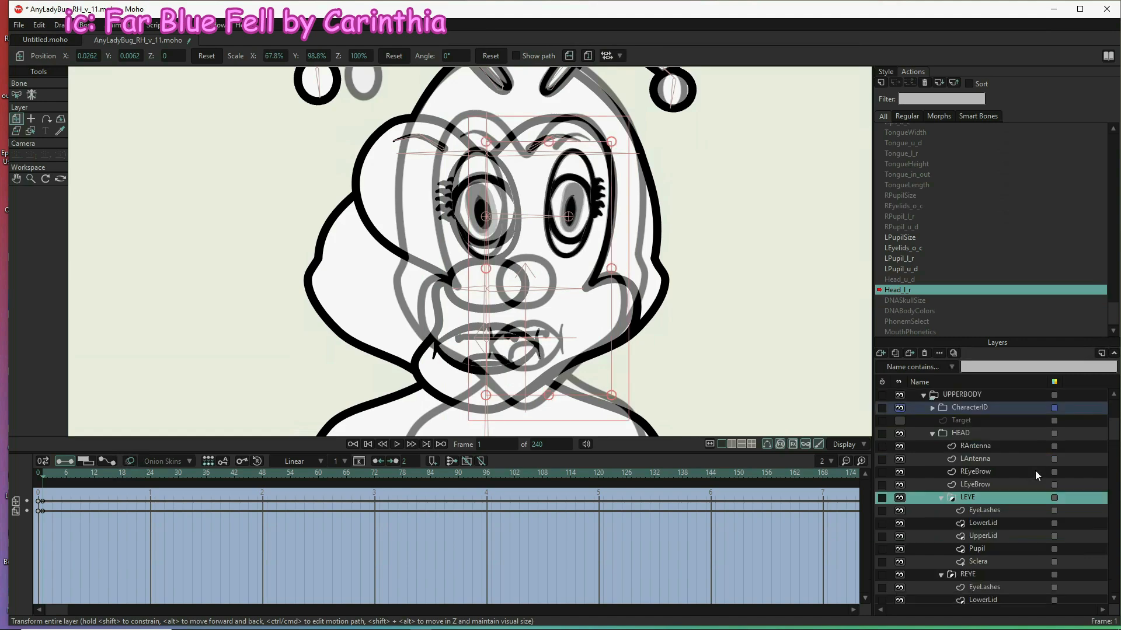
{"action": "left_click", "coordinate": [993, 549]}
{"action": "left_click_drag", "start_coordinate": [429, 270], "coordinate": [467, 271]}
{"action": "key", "text": "ctrl+z"}
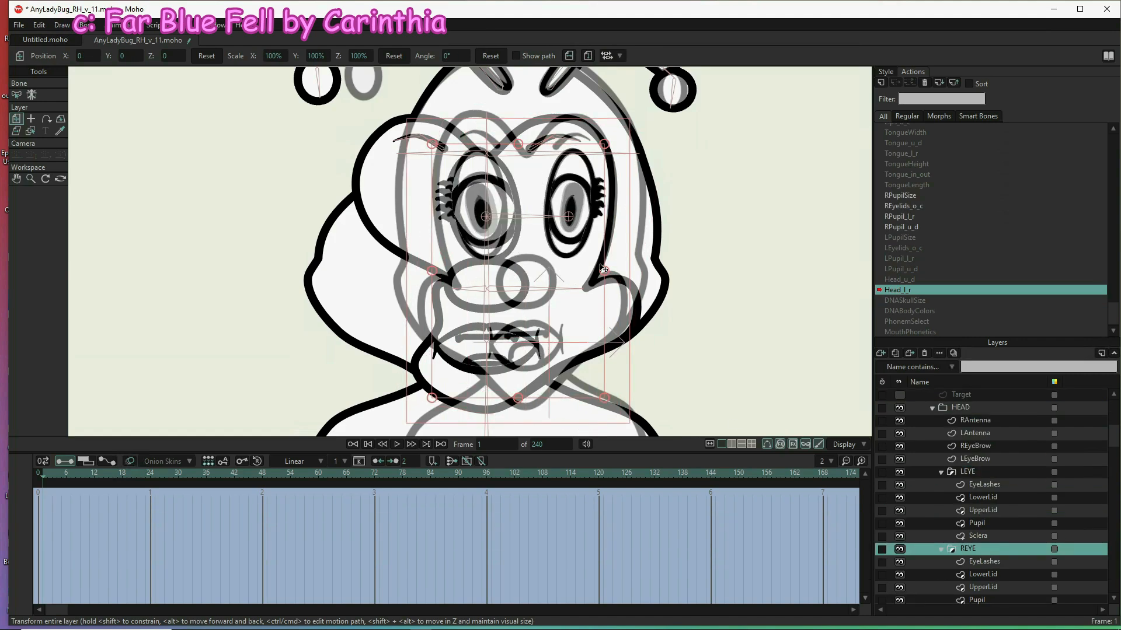
{"action": "left_click_drag", "start_coordinate": [605, 270], "coordinate": [524, 270]}
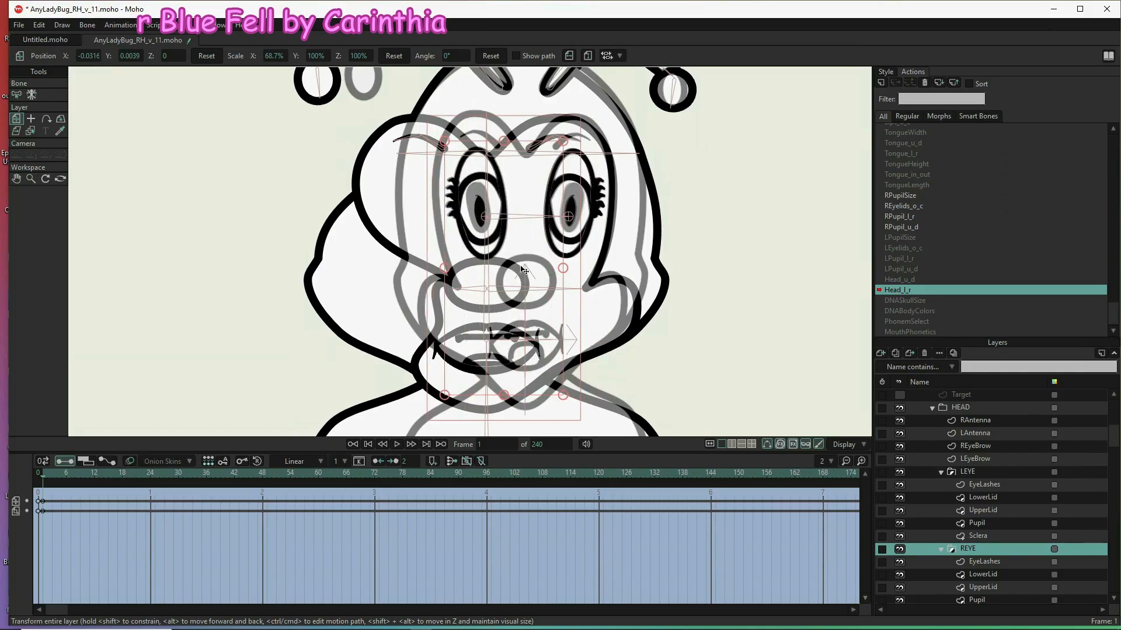
- Narrow the MOUTH layer to about 68.4% in X and shift it over the mouth in FaceTurn.png
{"action": "scroll", "coordinate": [955, 439], "scroll_direction": "down", "scroll_amount": 2}
{"action": "left_click", "coordinate": [973, 562]}
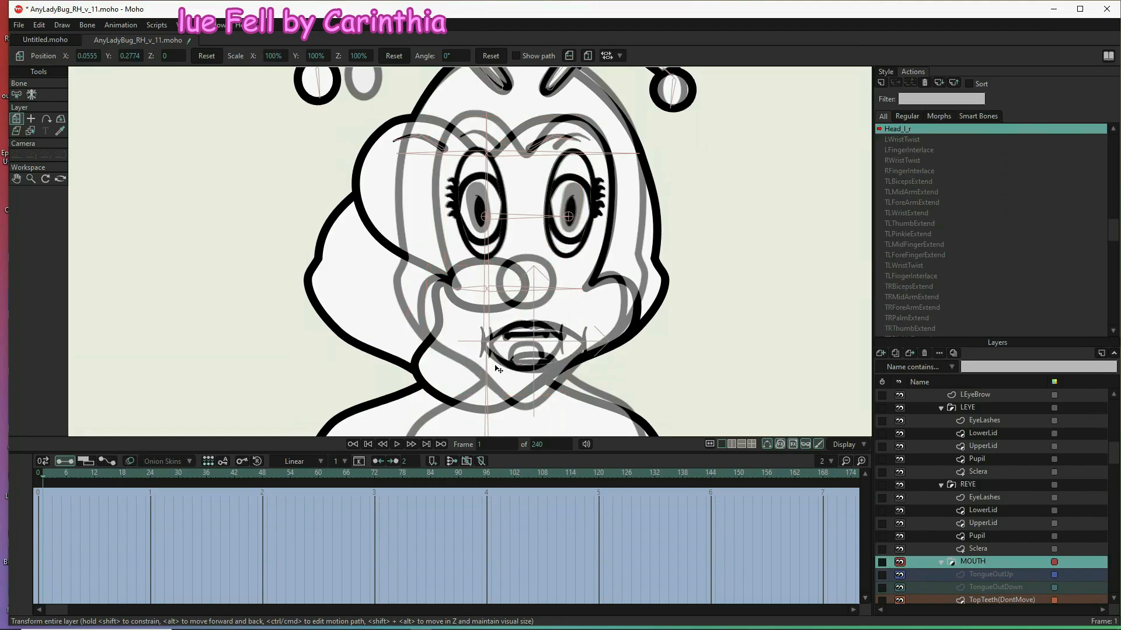
{"action": "left_click_drag", "start_coordinate": [600, 361], "coordinate": [573, 349]}
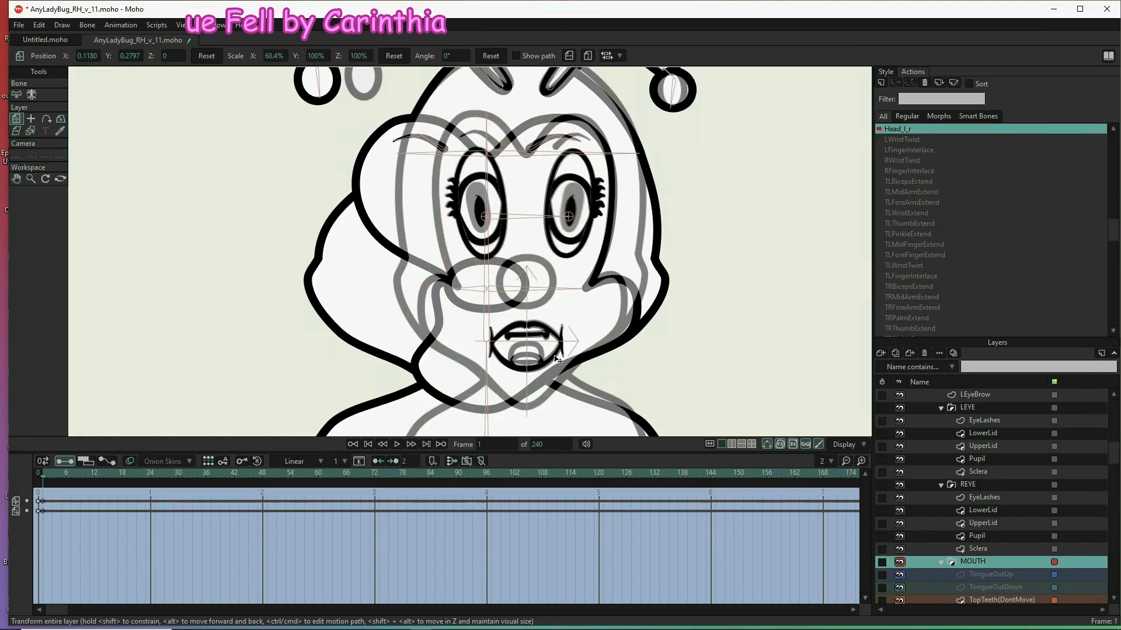
{"action": "left_click_drag", "start_coordinate": [581, 428], "coordinate": [584, 427]}
- Narrow the Nose layer to about 64% in X and align it with the reference nose
{"action": "scroll", "coordinate": [1002, 552], "scroll_direction": "down", "scroll_amount": 3}
{"action": "left_click", "coordinate": [986, 574]}
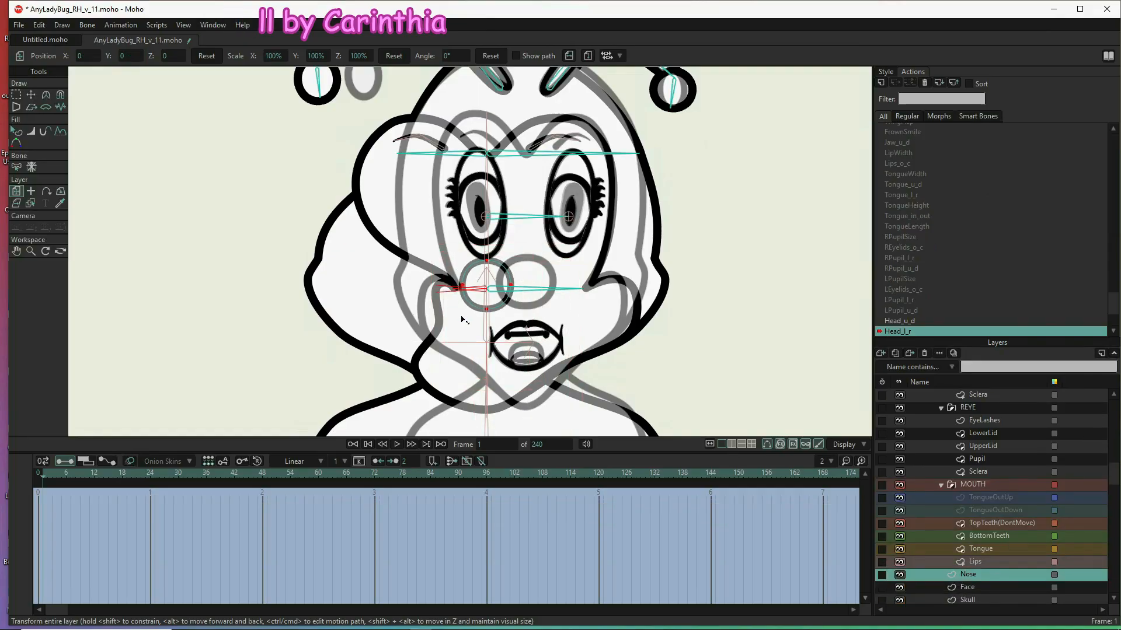
{"action": "left_click_drag", "start_coordinate": [513, 318], "coordinate": [512, 319]}
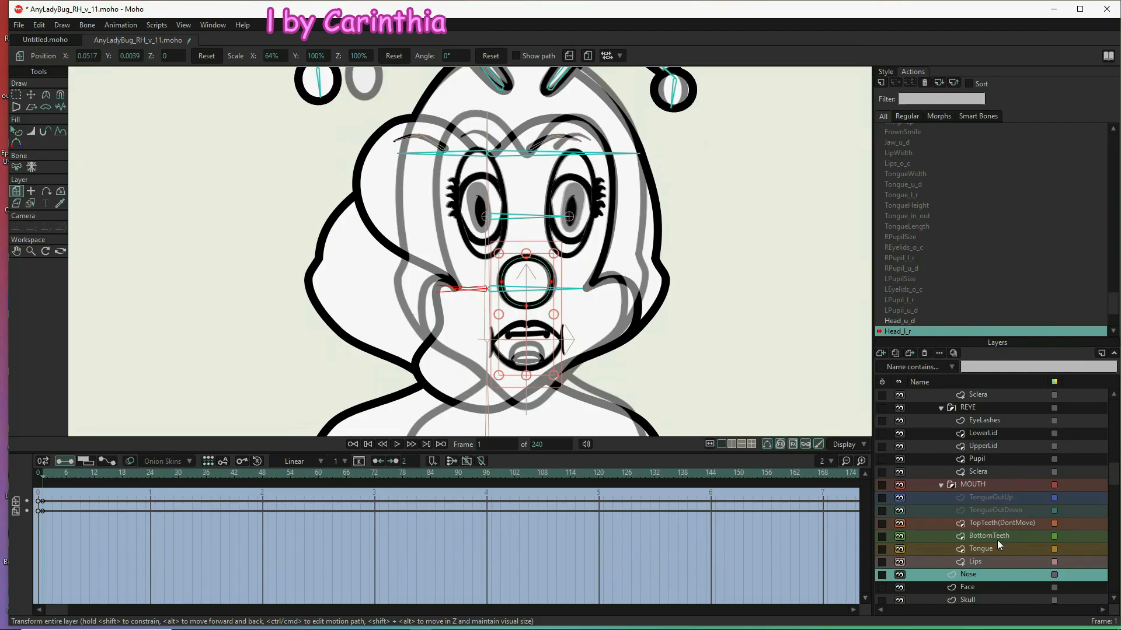
- Move the Face layer's jaw, chin and left cheek points onto the turned face outline of FaceTurn.png
{"action": "scroll", "coordinate": [997, 543], "scroll_direction": "down", "scroll_amount": 3}
{"action": "left_click", "coordinate": [986, 511]}
{"action": "left_click", "coordinate": [418, 371]}
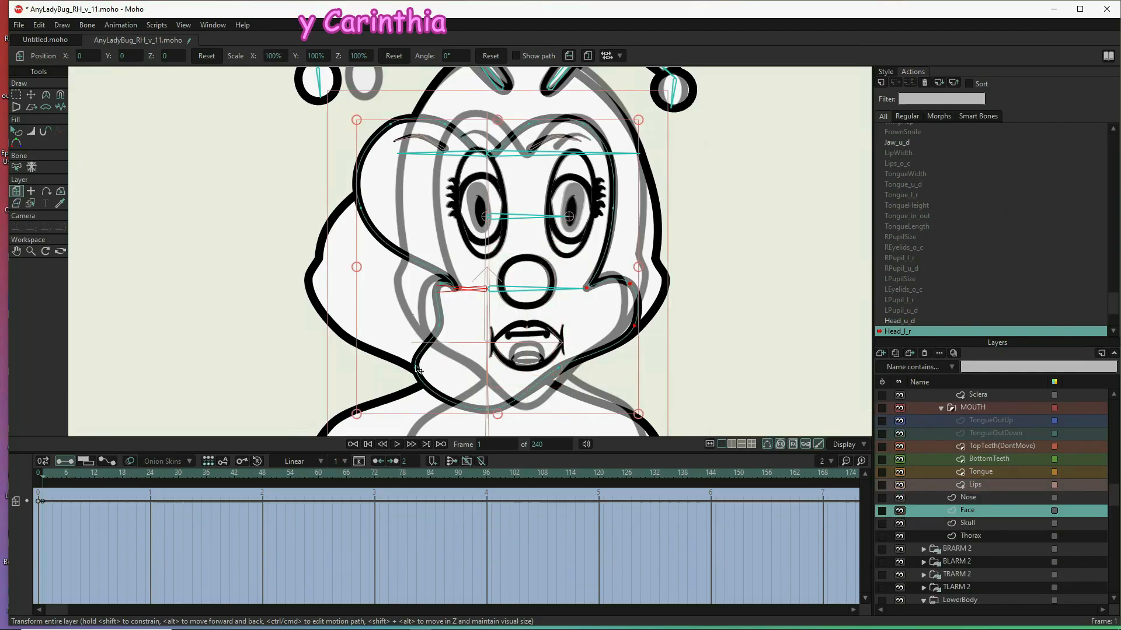
{"action": "key", "text": "t"}
{"action": "left_click_drag", "start_coordinate": [418, 371], "coordinate": [475, 371]}
{"action": "left_click_drag", "start_coordinate": [560, 370], "coordinate": [573, 370]}
{"action": "left_click_drag", "start_coordinate": [499, 408], "coordinate": [538, 409]}
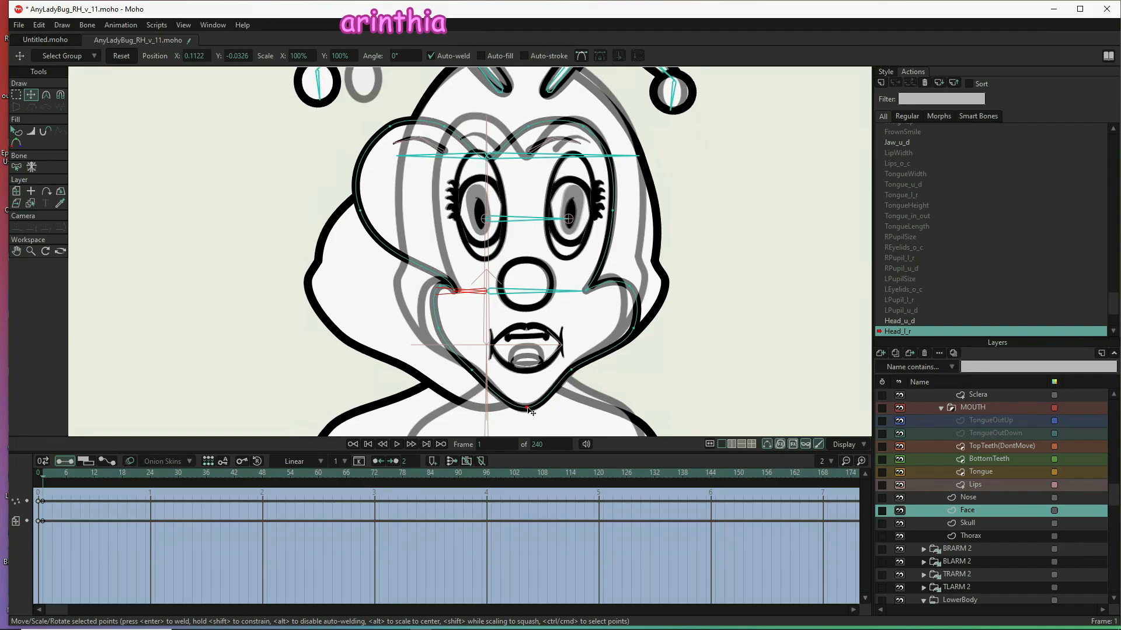
{"action": "left_click_drag", "start_coordinate": [636, 329], "coordinate": [621, 332]}
{"action": "left_click_drag", "start_coordinate": [630, 288], "coordinate": [616, 280]}
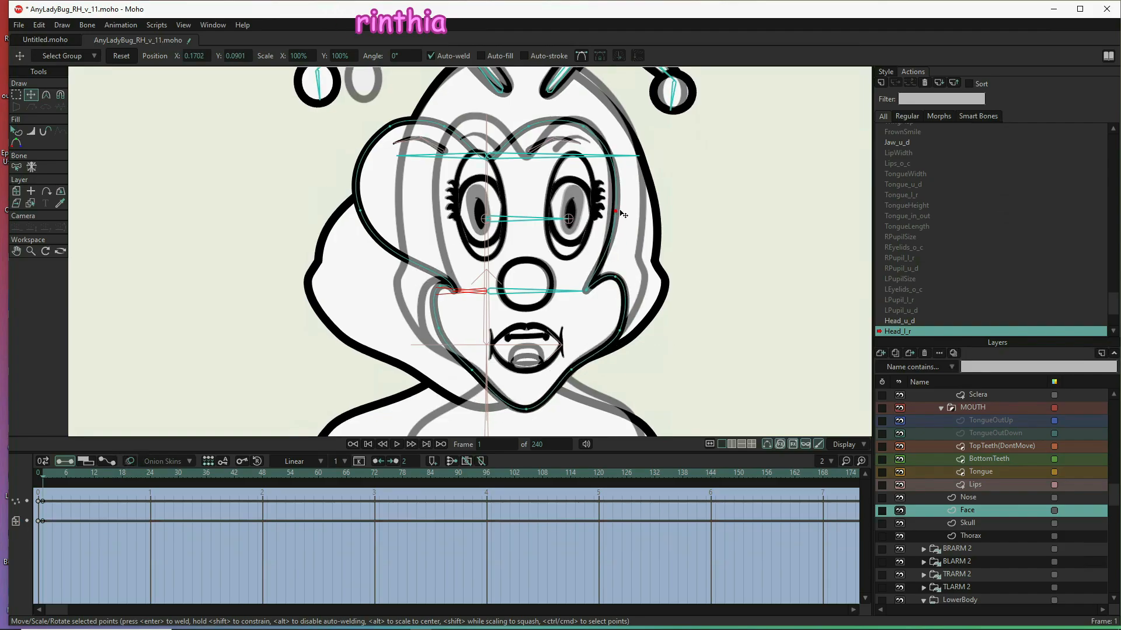
- Shift the Face layer's brow dip and the points around the character's right eye onto the reference outline
{"action": "left_click", "coordinate": [551, 128]}
{"action": "left_click_drag", "start_coordinate": [488, 163], "coordinate": [525, 160]}
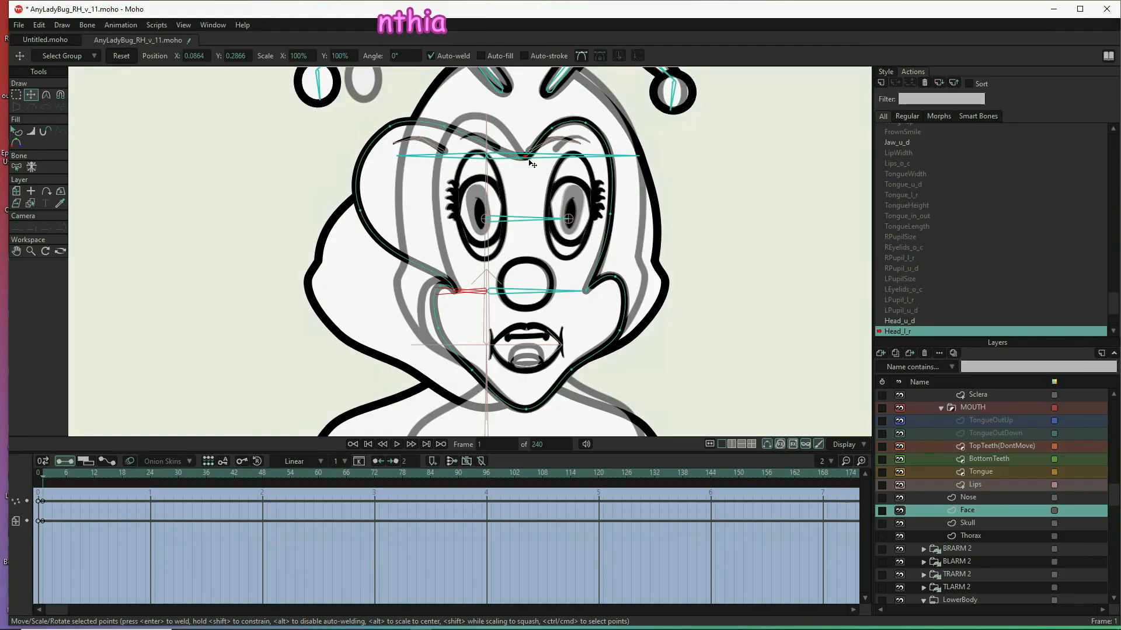
{"action": "left_click_drag", "start_coordinate": [447, 140], "coordinate": [505, 122]}
{"action": "left_click_drag", "start_coordinate": [399, 124], "coordinate": [476, 120]}
{"action": "left_click_drag", "start_coordinate": [370, 208], "coordinate": [447, 208]}
{"action": "left_click_drag", "start_coordinate": [476, 124], "coordinate": [475, 124]}
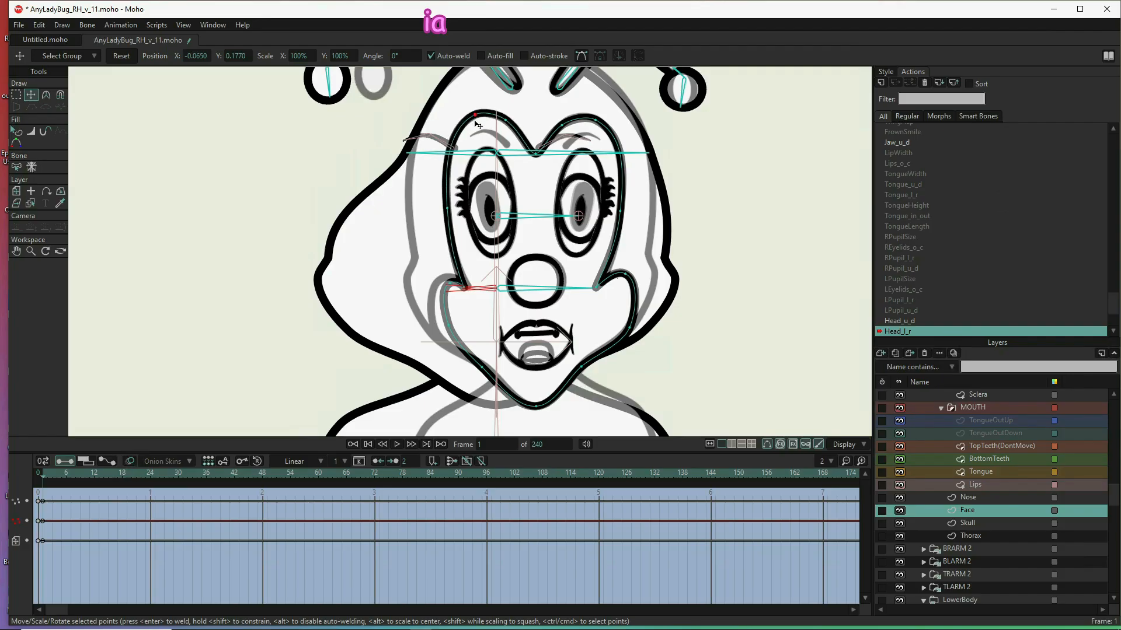
- Refine the Face layer's brow peak and pull the character's right cheek points outward
{"action": "left_click_drag", "start_coordinate": [561, 129], "coordinate": [590, 124]}
{"action": "left_click_drag", "start_coordinate": [449, 288], "coordinate": [444, 280]}
{"action": "left_click_drag", "start_coordinate": [454, 332], "coordinate": [440, 333]}
{"action": "left_click", "coordinate": [588, 359]}
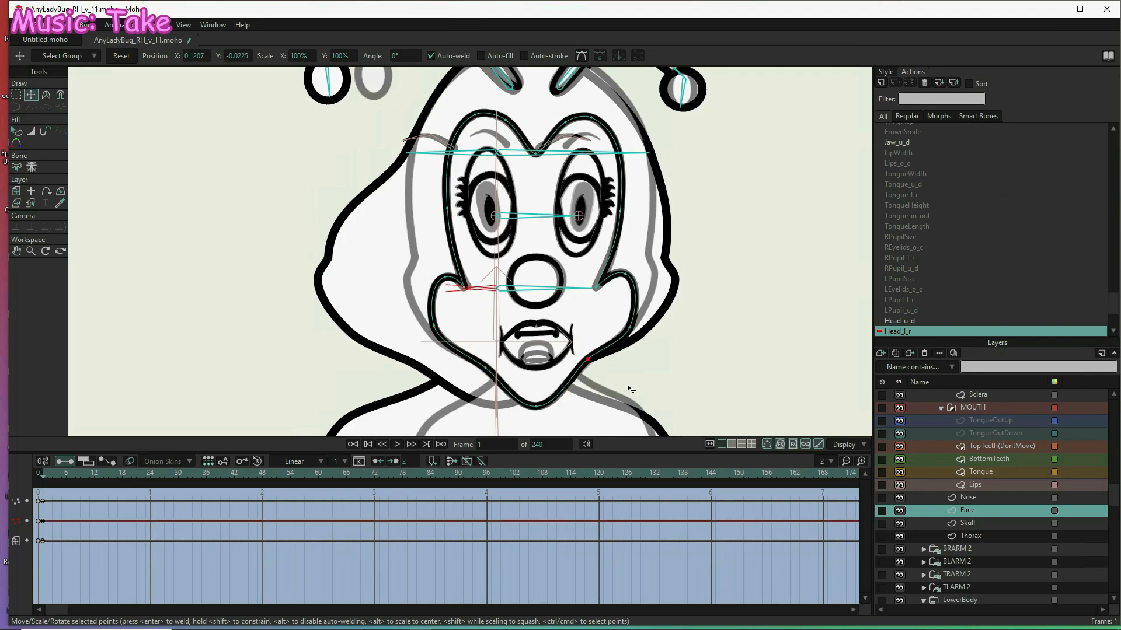
- Move the Skull layer's points beside the character's left cheek inward to match the reference outline
{"action": "left_click", "coordinate": [979, 536]}
{"action": "left_click", "coordinate": [978, 523]}
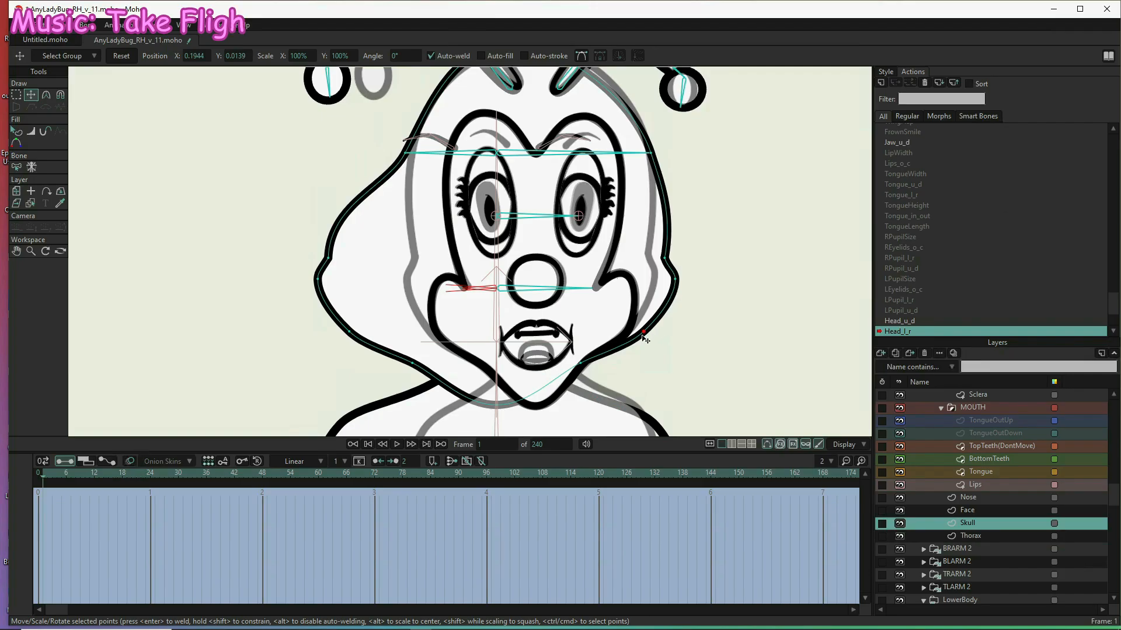
{"action": "left_click_drag", "start_coordinate": [643, 333], "coordinate": [633, 326]}
{"action": "left_click_drag", "start_coordinate": [674, 279], "coordinate": [655, 271]}
{"action": "left_click_drag", "start_coordinate": [665, 258], "coordinate": [648, 251]}
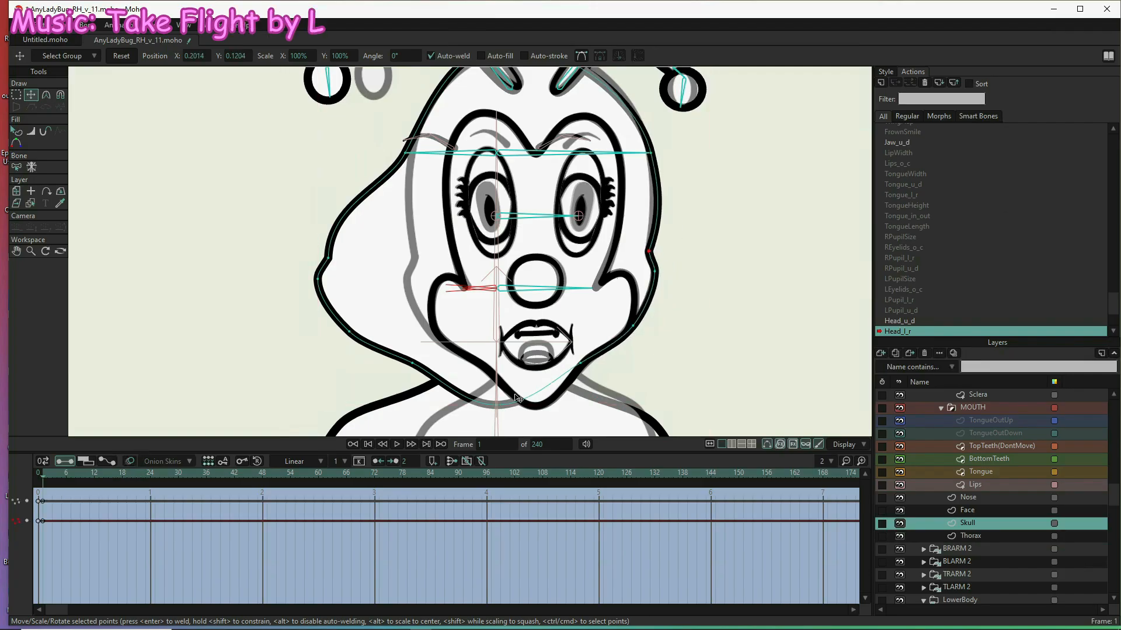
- Shift the Skull layer's chin point and the points along the character's right side to form the back of the head
{"action": "left_click_drag", "start_coordinate": [496, 404], "coordinate": [540, 405]}
{"action": "left_click_drag", "start_coordinate": [412, 363], "coordinate": [470, 361]}
{"action": "left_click_drag", "start_coordinate": [348, 331], "coordinate": [431, 336]}
{"action": "left_click_drag", "start_coordinate": [316, 278], "coordinate": [404, 279]}
{"action": "left_click_drag", "start_coordinate": [327, 256], "coordinate": [371, 331]}
{"action": "left_click_drag", "start_coordinate": [413, 261], "coordinate": [346, 241]}
{"action": "left_click_drag", "start_coordinate": [388, 233], "coordinate": [393, 300]}
- Adjust the Skull's curvature at the back of the head and reposition its lower back points
{"action": "key", "text": "c"}
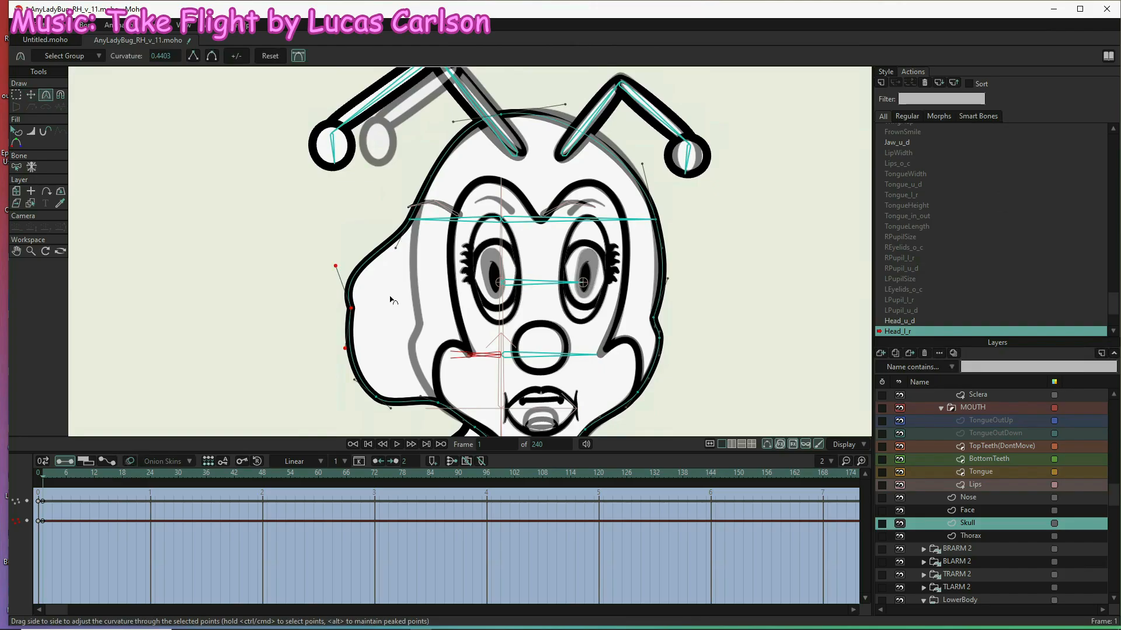
{"action": "left_click_drag", "start_coordinate": [338, 265], "coordinate": [346, 259]}
{"action": "key", "text": "t"}
{"action": "left_click_drag", "start_coordinate": [378, 397], "coordinate": [398, 401]}
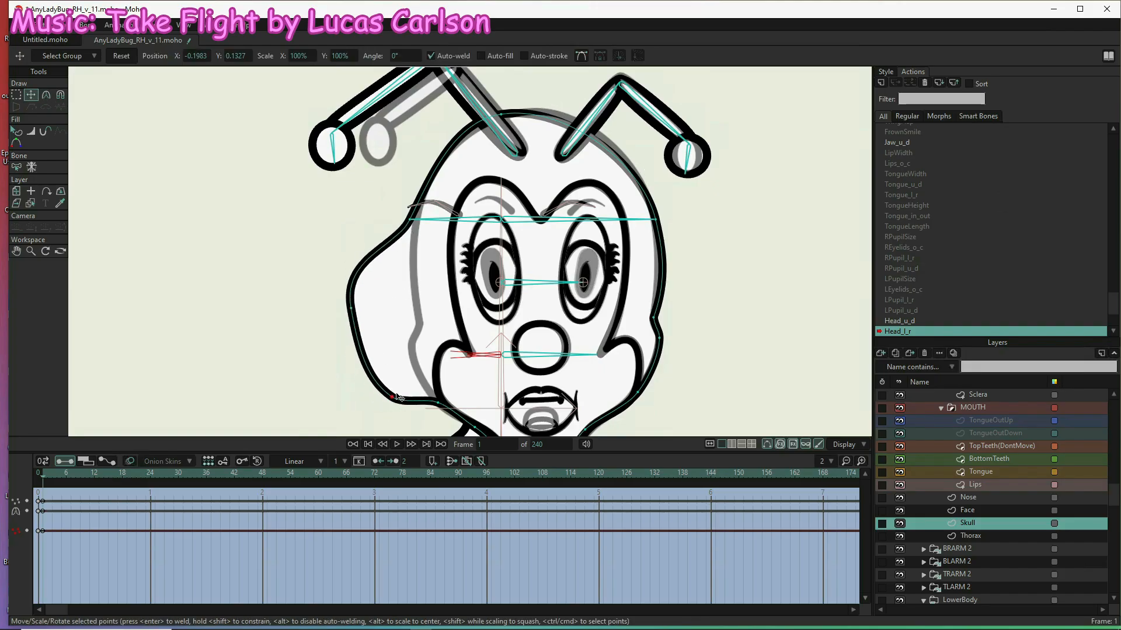
{"action": "left_click_drag", "start_coordinate": [352, 310], "coordinate": [360, 311]}
- Scale the RSkull bone in the AnyLadyBug layer to 88.8% to widen the back of the head
{"action": "scroll", "coordinate": [981, 434], "scroll_direction": "up", "scroll_amount": 15}
{"action": "left_click", "coordinate": [991, 396]}
{"action": "key", "text": "t"}
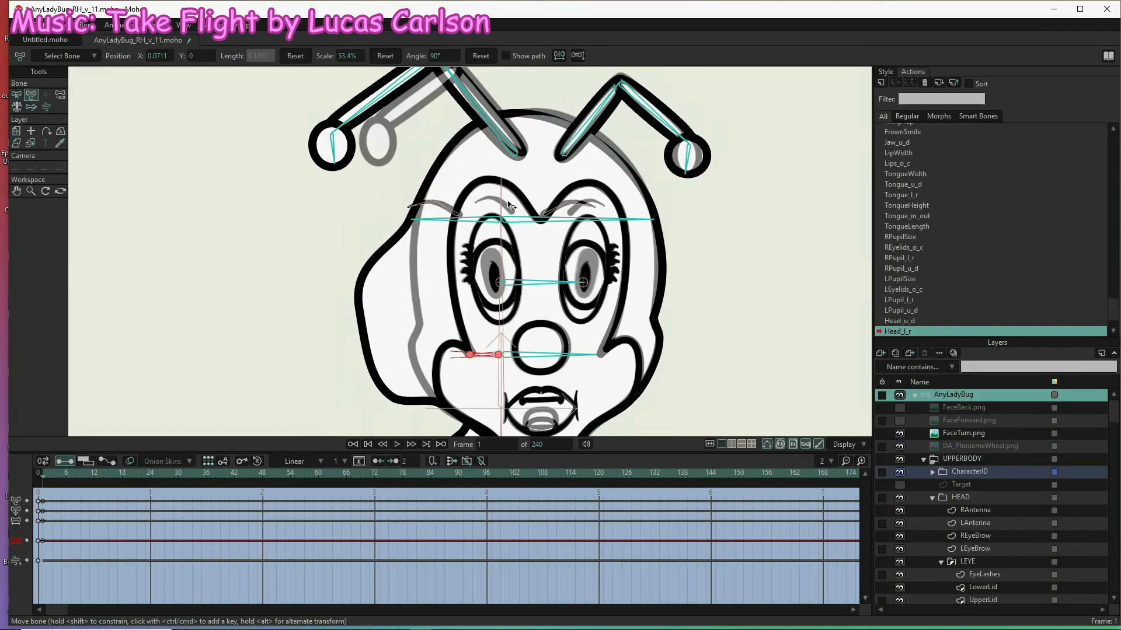
{"action": "left_click_drag", "start_coordinate": [443, 220], "coordinate": [453, 220]}
{"action": "left_click_drag", "start_coordinate": [459, 220], "coordinate": [456, 220]}
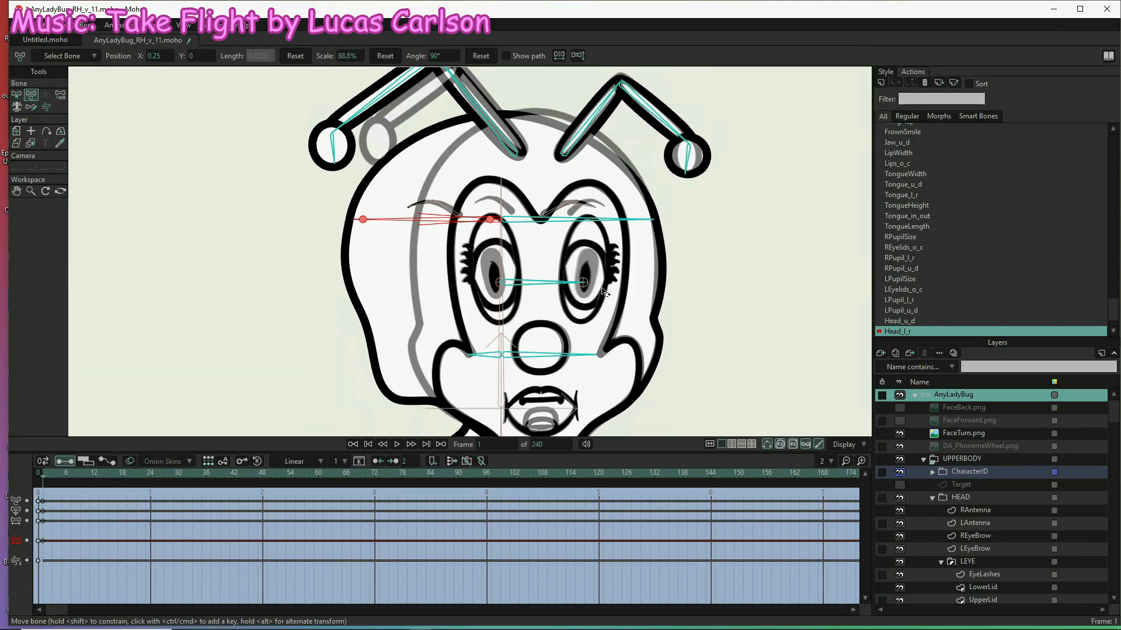
- Reposition the Skull layer's lower back point near the jaw and round the outline's curvature behind the cheek
{"action": "scroll", "coordinate": [754, 274], "scroll_direction": "down", "scroll_amount": 2}
{"action": "scroll", "coordinate": [995, 575], "scroll_direction": "down", "scroll_amount": 8}
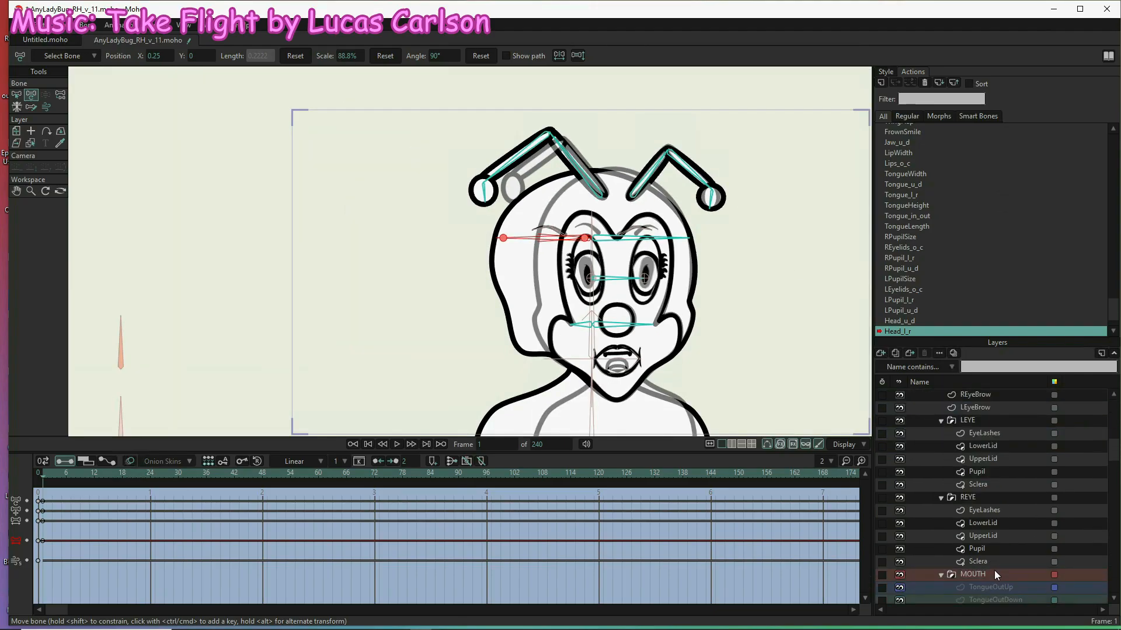
{"action": "left_click", "coordinate": [981, 523]}
{"action": "left_click", "coordinate": [552, 356]}
{"action": "key", "text": "t"}
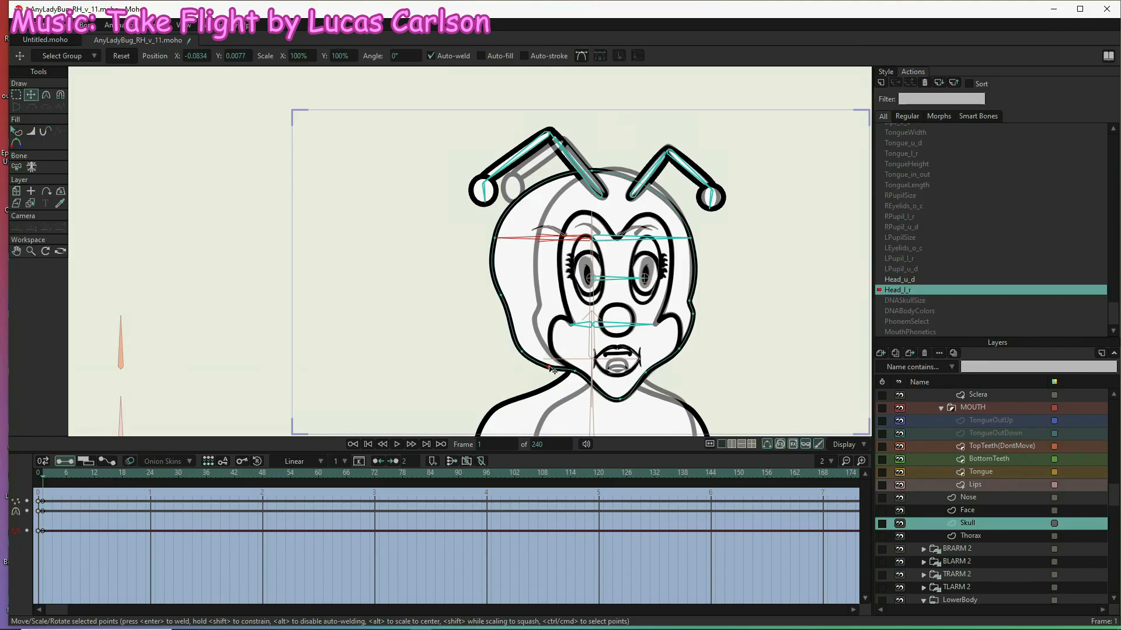
{"action": "key", "text": "c"}
{"action": "left_click_drag", "start_coordinate": [511, 321], "coordinate": [495, 304]}
- Smooth the Skull's curvature at both sides and the crown, and hide the FaceTurn.png reference
{"action": "key", "text": "t"}
{"action": "key", "text": "c"}
{"action": "left_click_drag", "start_coordinate": [506, 196], "coordinate": [501, 193]}
{"action": "left_click_drag", "start_coordinate": [681, 203], "coordinate": [685, 188]}
{"action": "left_click_drag", "start_coordinate": [551, 172], "coordinate": [554, 174]}
{"action": "scroll", "coordinate": [935, 476], "scroll_direction": "up", "scroll_amount": 10}
{"action": "left_click", "coordinate": [899, 433]}
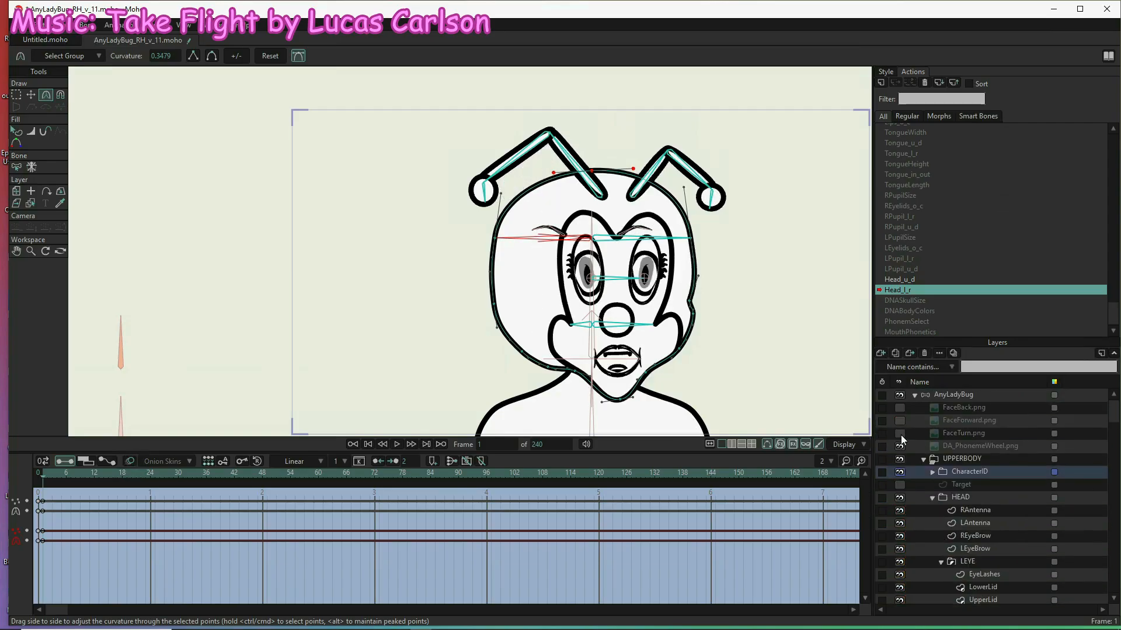
- Go to frame 33 and move the frame 1 keys of the Skull and AnyLadyBug layers to frame 65
{"action": "left_click", "coordinate": [195, 475]}
{"action": "left_click_drag", "start_coordinate": [289, 492], "coordinate": [420, 540]}
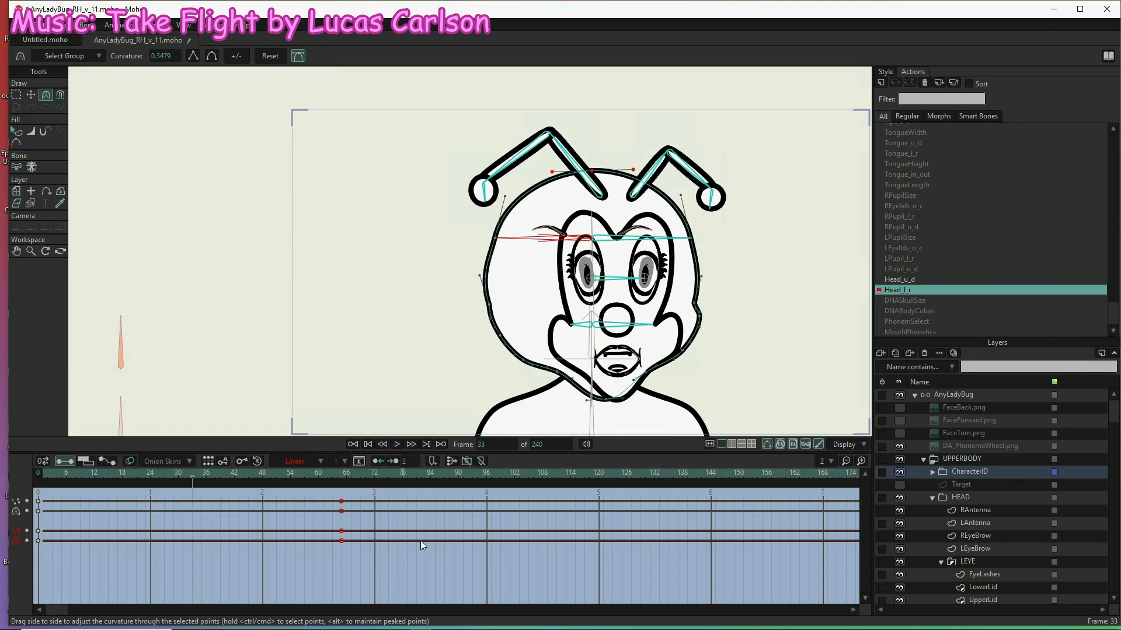
{"action": "left_click", "coordinate": [957, 395]}
{"action": "left_click_drag", "start_coordinate": [45, 506], "coordinate": [342, 500]}
- Move the frame 1 keys of the LEYE and REYE layers to frame 65
{"action": "scroll", "coordinate": [980, 408], "scroll_direction": "down", "scroll_amount": 3}
{"action": "left_click", "coordinate": [979, 408]}
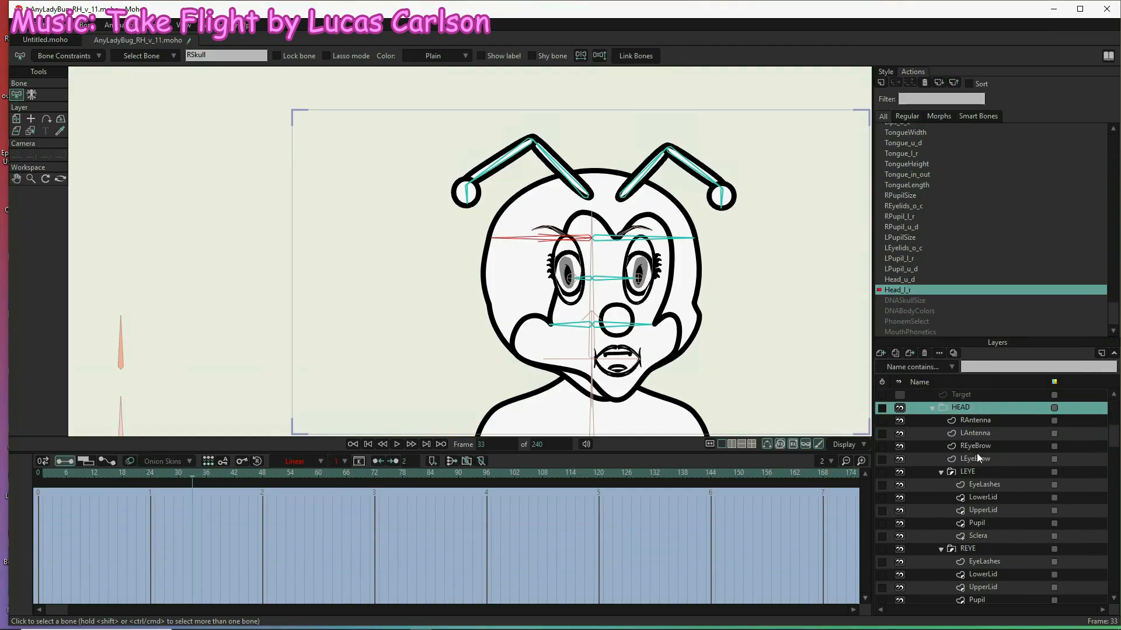
{"action": "left_click", "coordinate": [973, 471]}
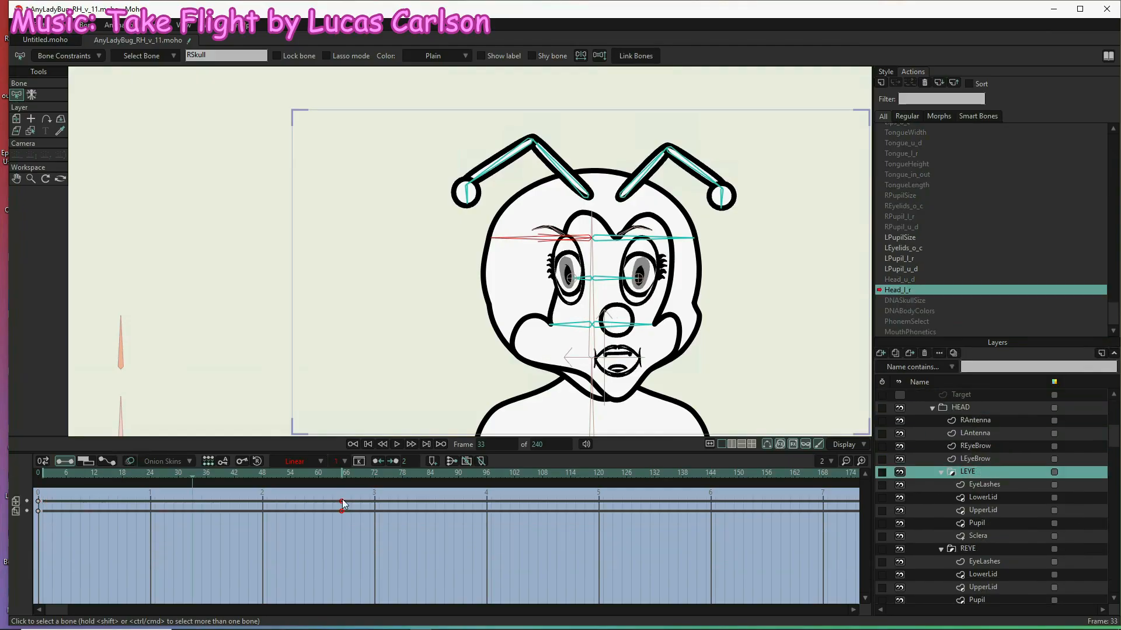
{"action": "left_click", "coordinate": [968, 550]}
{"action": "left_click_drag", "start_coordinate": [45, 495], "coordinate": [39, 496]}
{"action": "left_click_drag", "start_coordinate": [43, 504], "coordinate": [342, 508]}
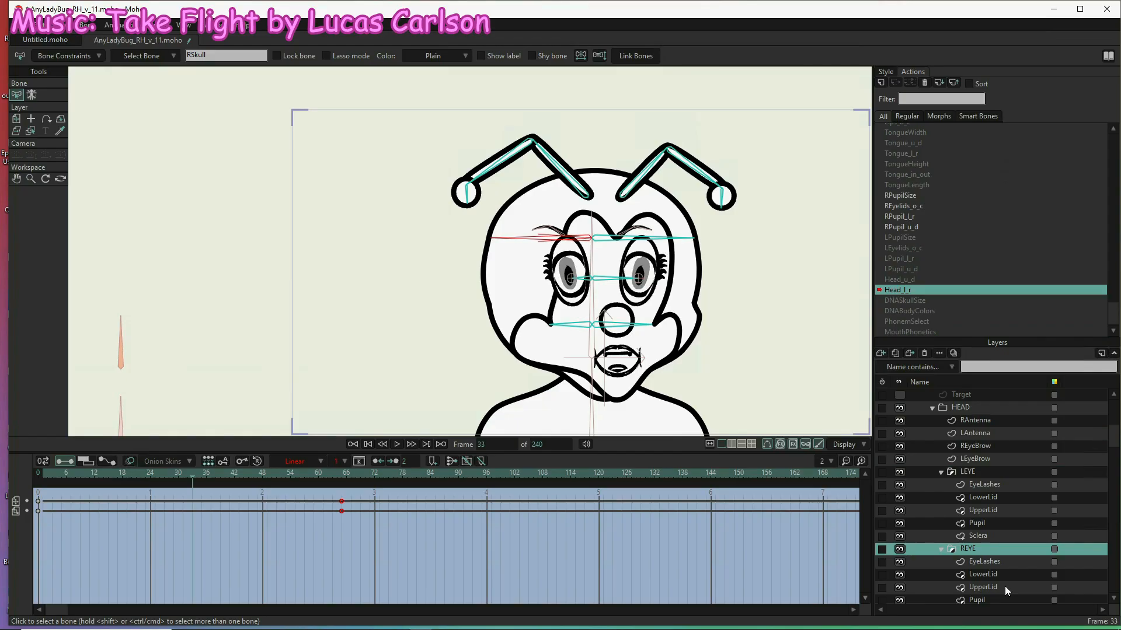
- Move the frame 1 keys of the MOUTH and Nose layers to frame 65
{"action": "scroll", "coordinate": [1003, 586], "scroll_direction": "down", "scroll_amount": 2}
{"action": "left_click", "coordinate": [990, 576]}
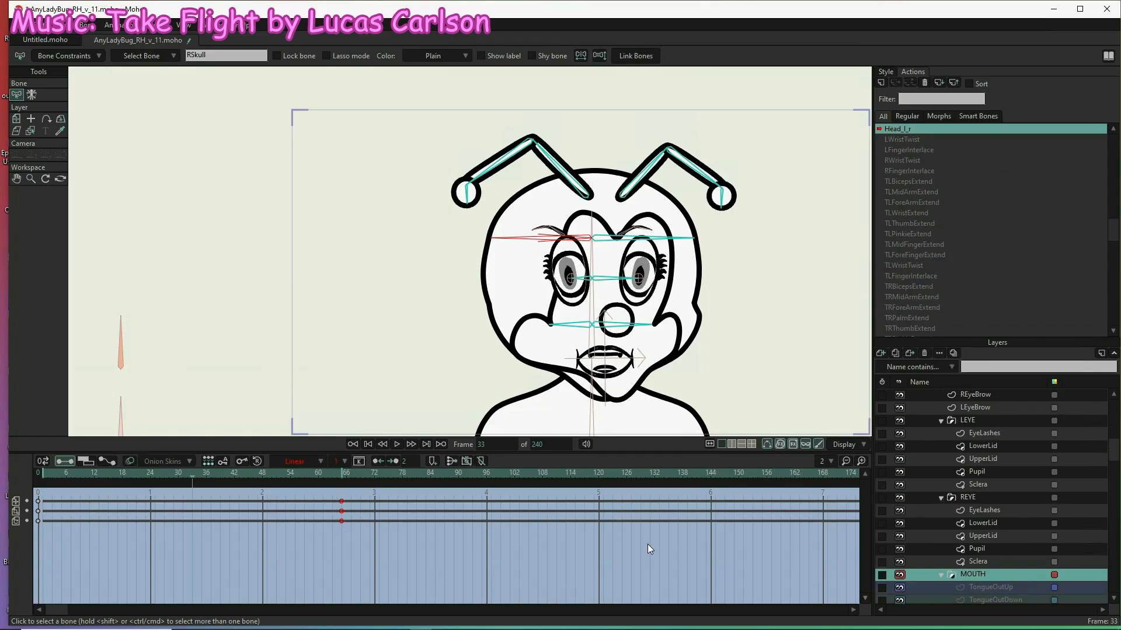
{"action": "scroll", "coordinate": [987, 565], "scroll_direction": "down", "scroll_amount": 4}
{"action": "left_click", "coordinate": [986, 562]}
{"action": "left_click_drag", "start_coordinate": [41, 503], "coordinate": [344, 501]}
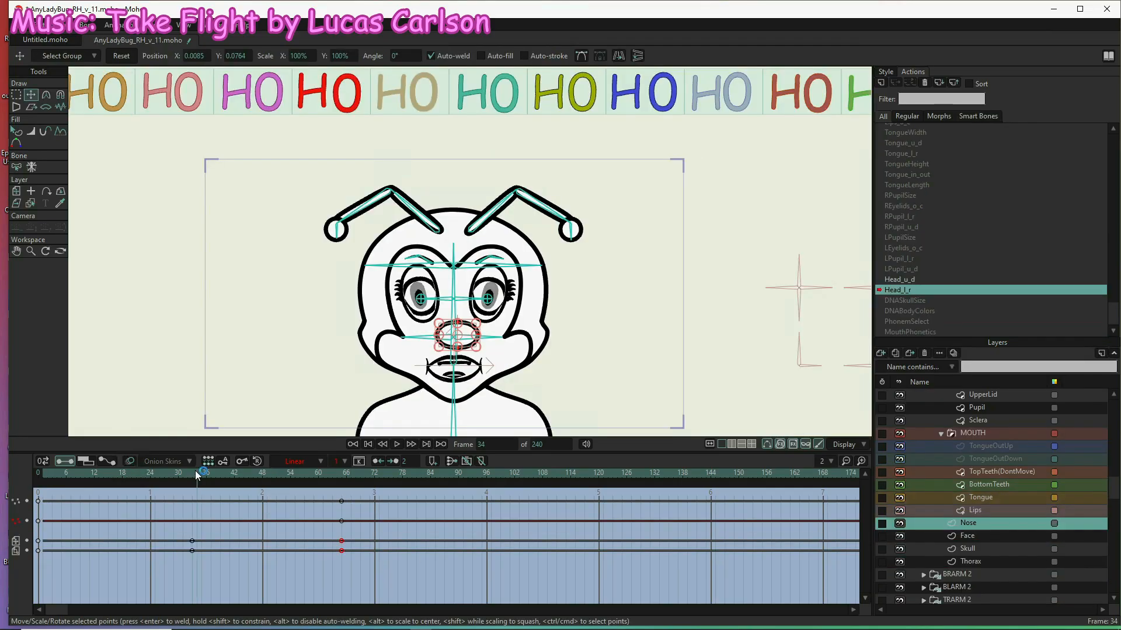
- Render frame 65 of the Head_l_r action and save the rendered image
{"action": "mouse_move", "coordinate": [194, 470]}
{"action": "left_mouse_down"}
{"action": "mouse_move", "coordinate": [384, 475]}
{"action": "mouse_move", "coordinate": [193, 475]}
{"action": "left_mouse_up"}
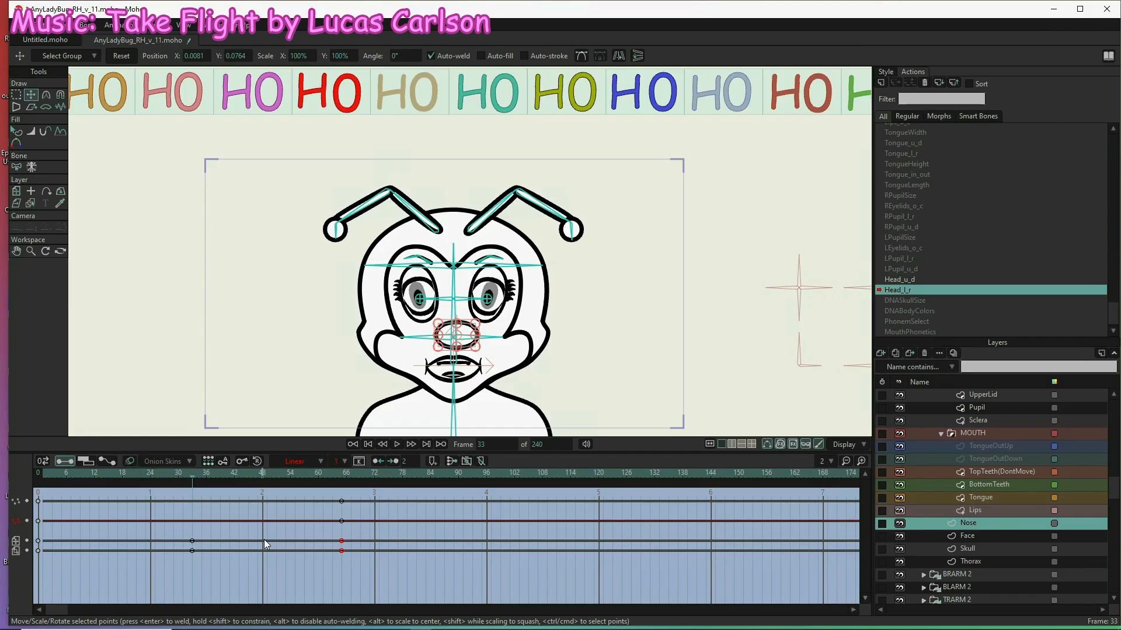
{"action": "left_click", "coordinate": [763, 10]}
{"action": "left_click", "coordinate": [341, 477]}
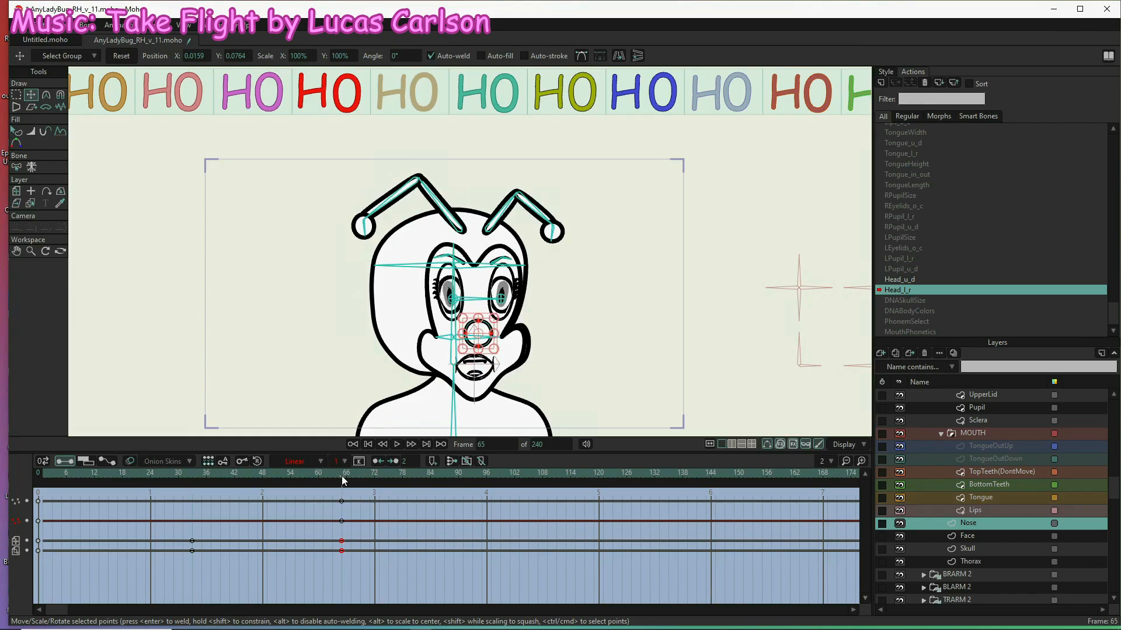
{"action": "key", "text": "ctrl+r"}
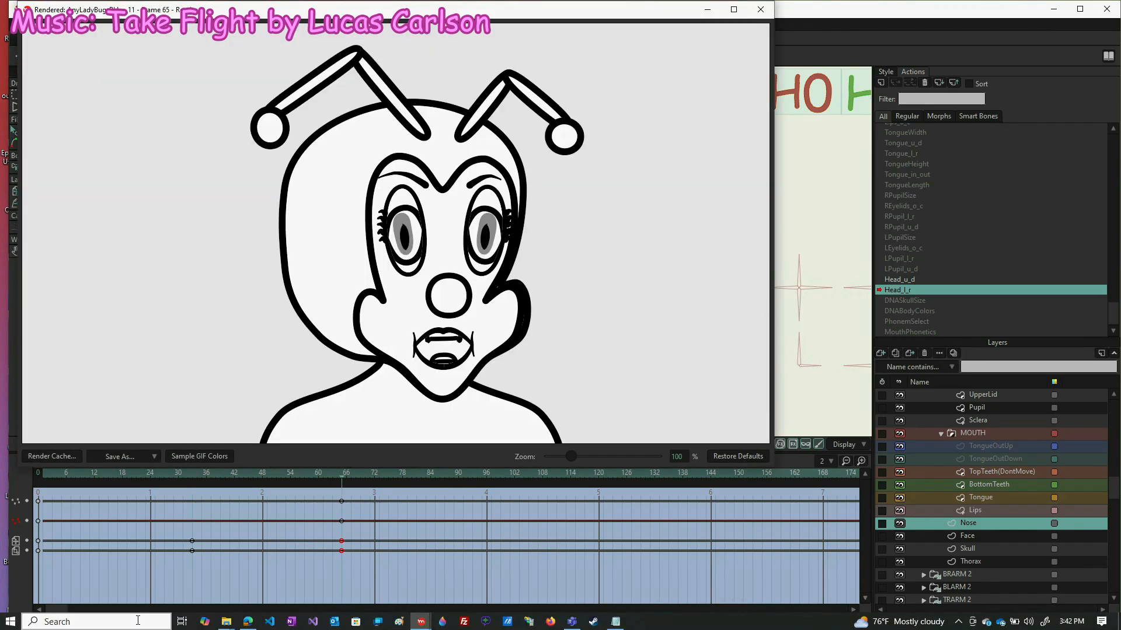
{"action": "left_click", "coordinate": [124, 458]}
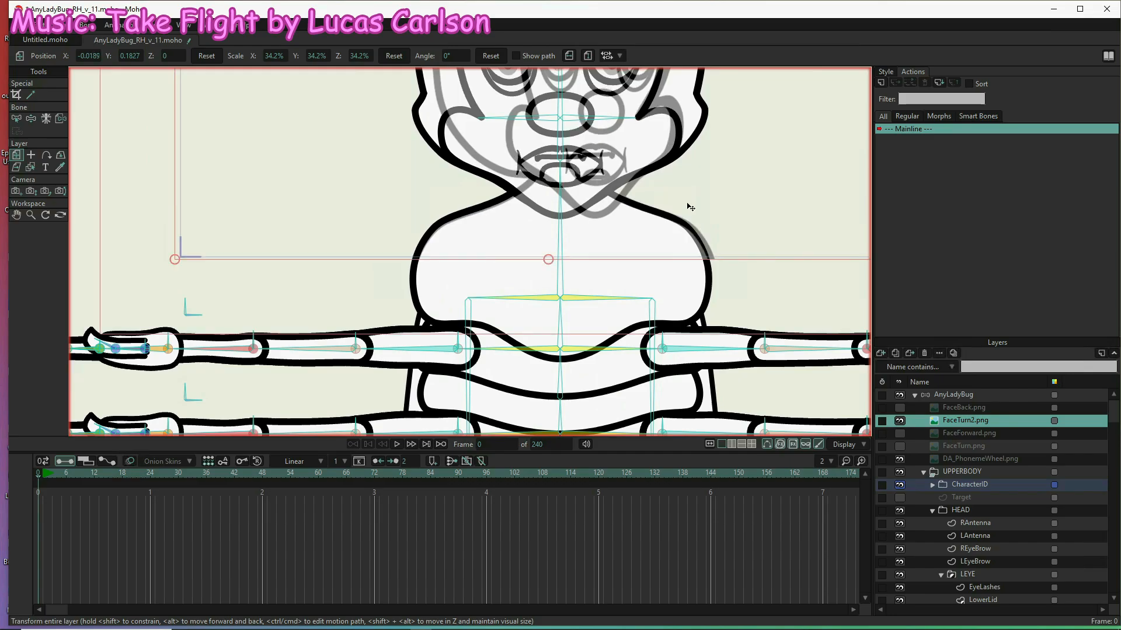
- Scale the FaceTurn2.png reference layer to about 33.3% and align it with the camera frame
{"action": "scroll", "coordinate": [690, 206], "scroll_direction": "down", "scroll_amount": 3}
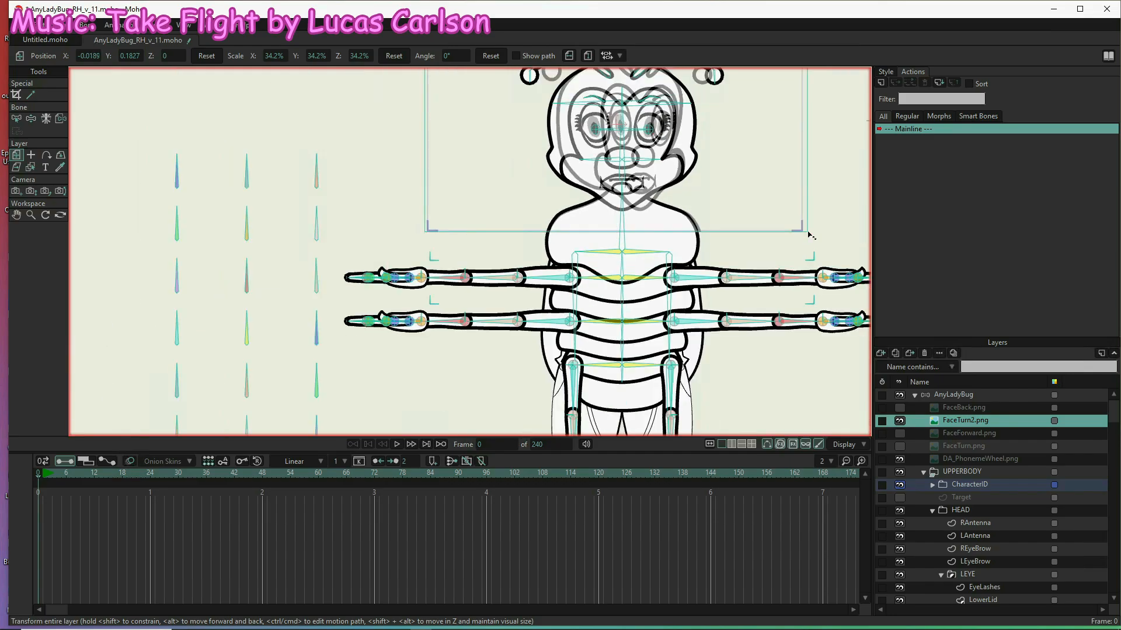
{"action": "left_click_drag", "start_coordinate": [715, 205], "coordinate": [717, 205]}
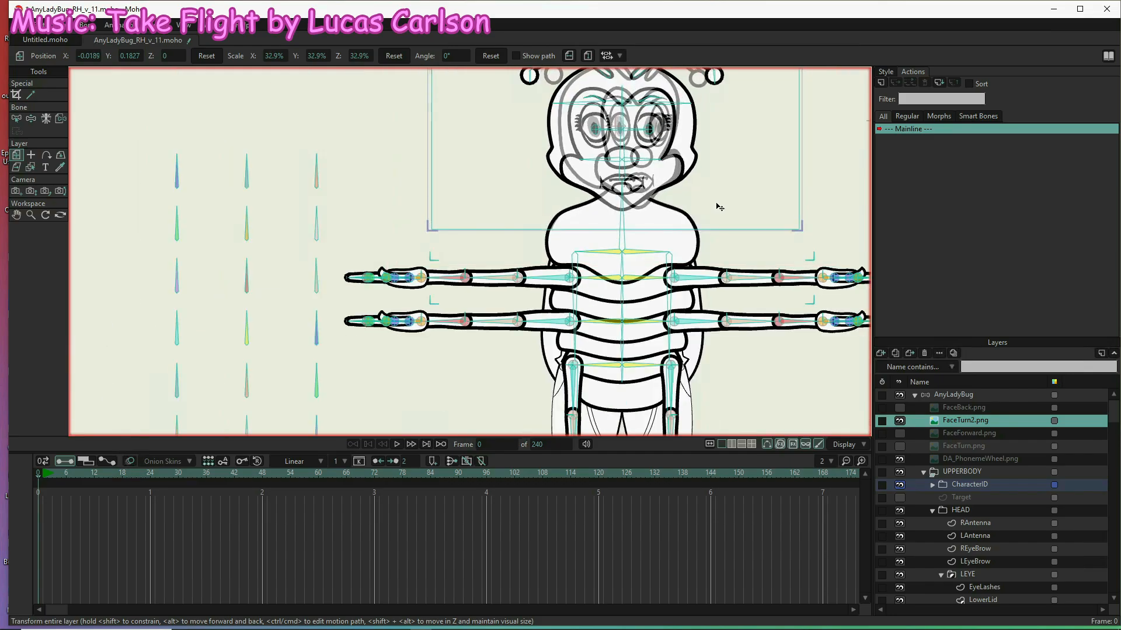
{"action": "left_click_drag", "start_coordinate": [430, 231], "coordinate": [428, 233]}
{"action": "left_click_drag", "start_coordinate": [507, 204], "coordinate": [506, 204]}
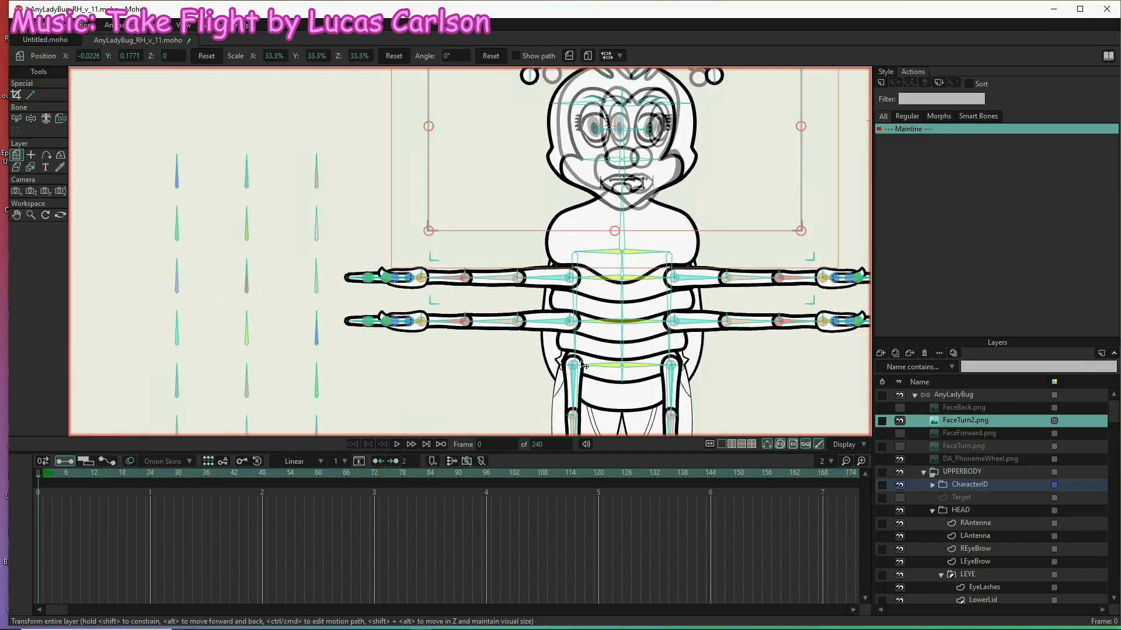
- Open the Head_l_r action on the AnyLadyBug layer and ready the Transform Bone tool for the head
{"action": "left_click", "coordinate": [994, 394]}
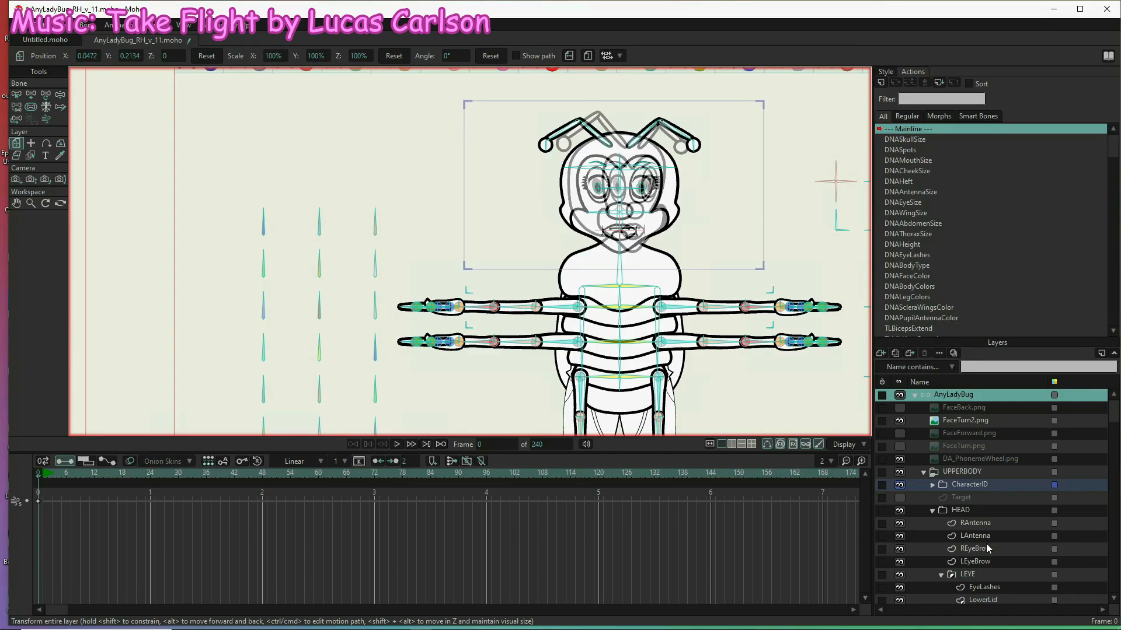
{"action": "scroll", "coordinate": [934, 233], "scroll_direction": "down", "scroll_amount": 10}
{"action": "double_click", "coordinate": [901, 311]}
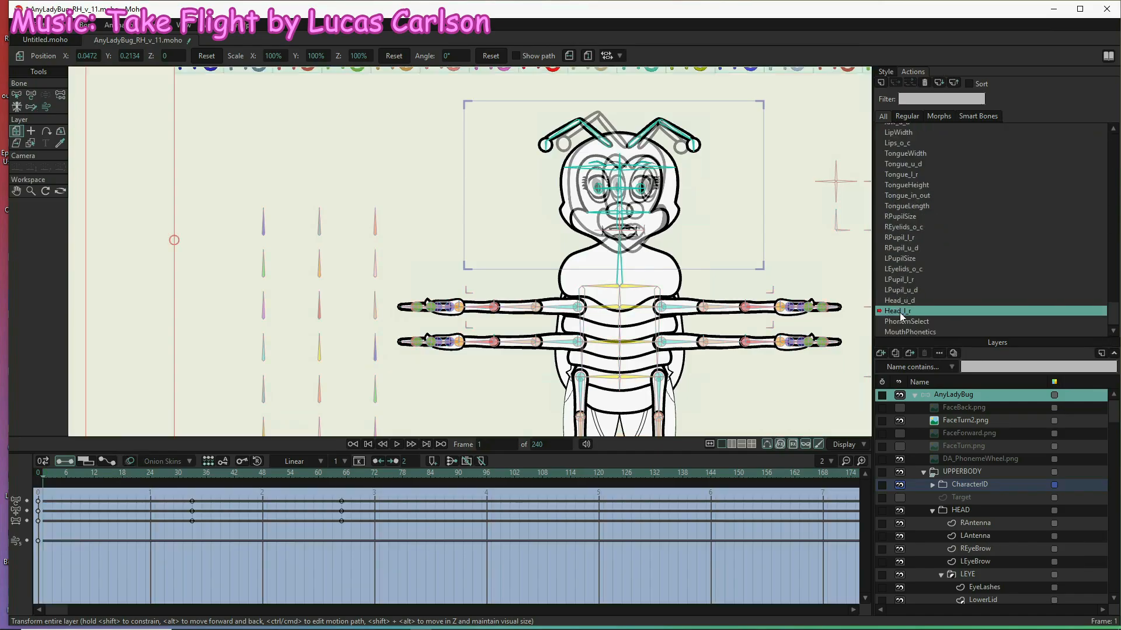
{"action": "left_click", "coordinate": [16, 94]}
{"action": "scroll", "coordinate": [629, 144], "scroll_direction": "up", "scroll_amount": 6}
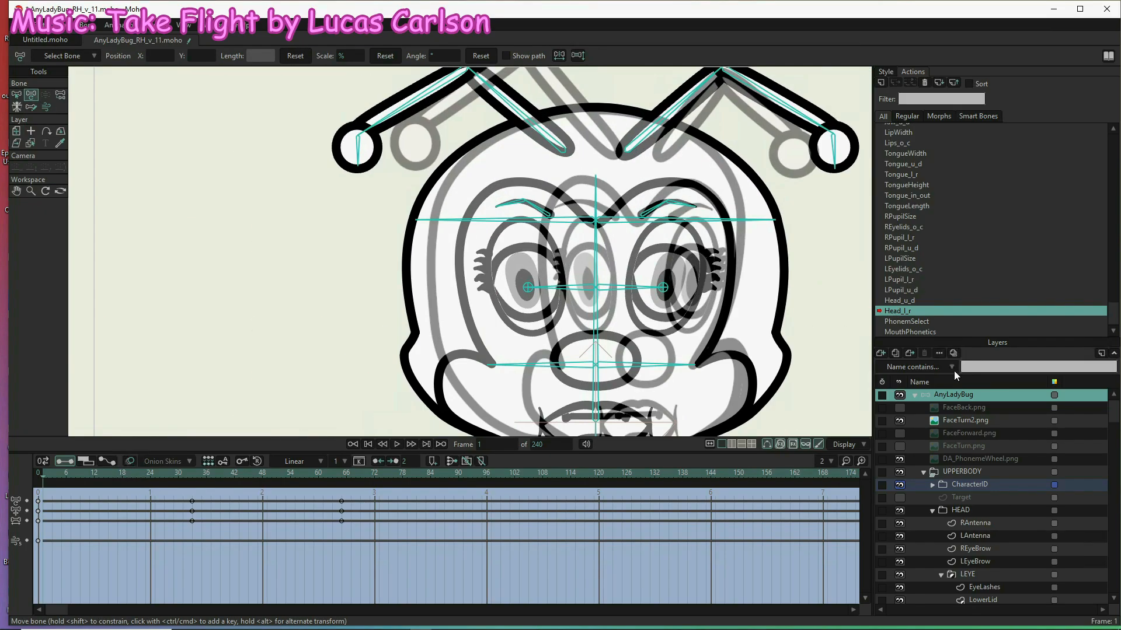
- Shift the FaceTurn2.png reference layer to the right over the head and scale it to about 33.5%
{"action": "left_click", "coordinate": [957, 422]}
{"action": "left_click", "coordinate": [570, 56]}
{"action": "scroll", "coordinate": [740, 325], "scroll_direction": "down", "scroll_amount": 3}
{"action": "scroll", "coordinate": [743, 327], "scroll_direction": "down", "scroll_amount": 2}
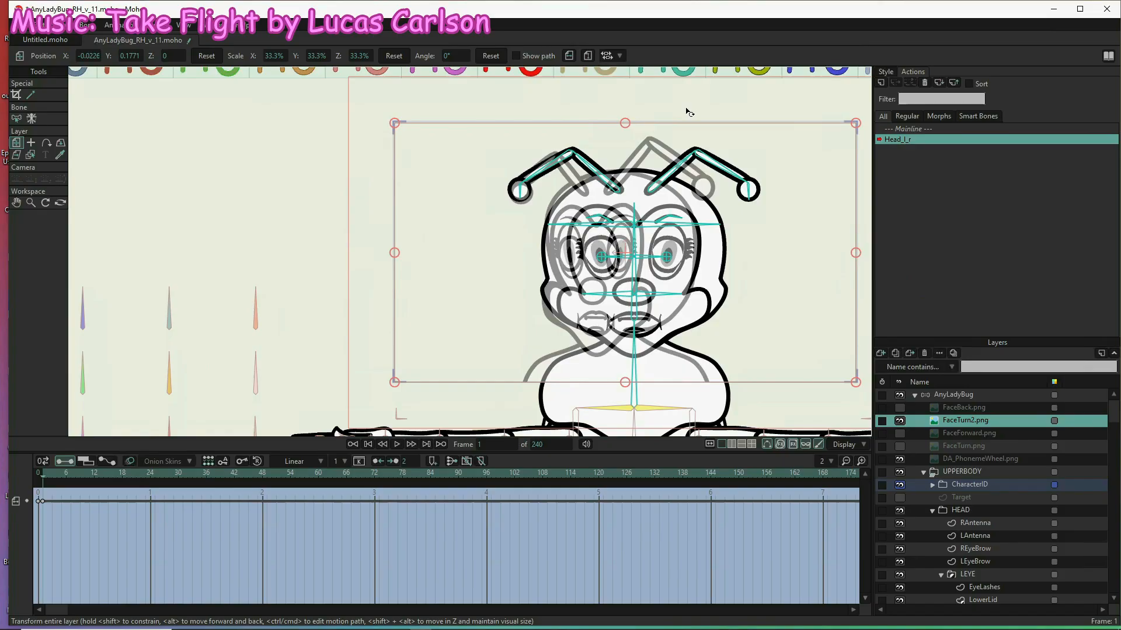
{"action": "left_click_drag", "start_coordinate": [756, 325], "coordinate": [775, 325]}
{"action": "mouse_move", "coordinate": [410, 383]}
{"action": "left_mouse_down"}
{"action": "mouse_move", "coordinate": [418, 368]}
{"action": "mouse_move", "coordinate": [412, 388]}
{"action": "left_mouse_up"}
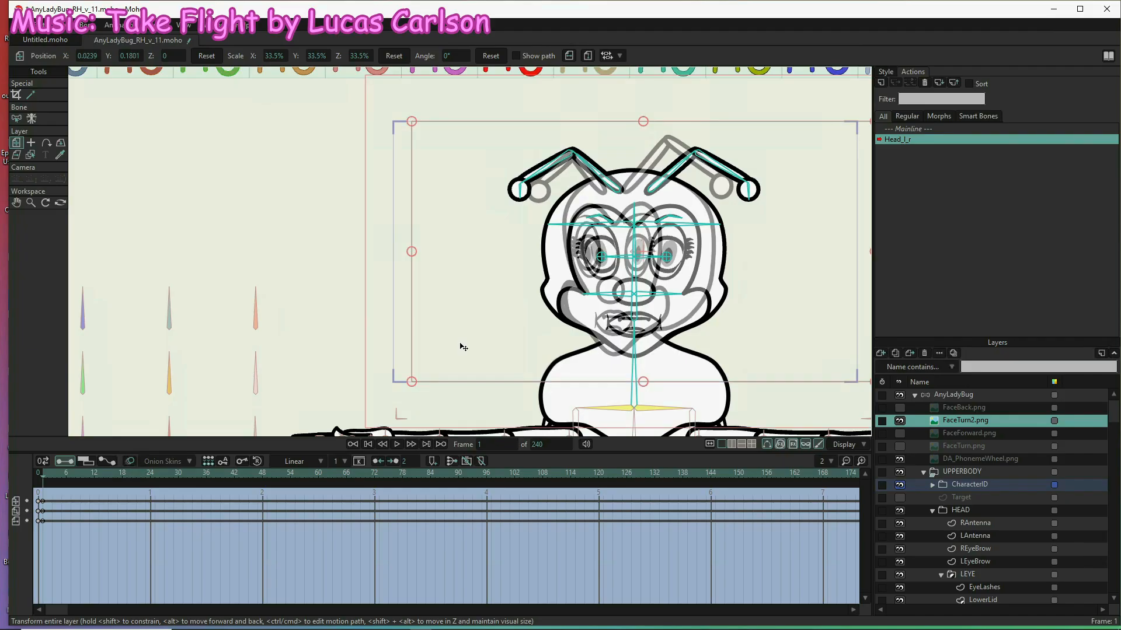
- On the AnyLadyBug bone layer, pose the left-hand antenna's bones, including its tip, to match the FaceTurn2.png reference
{"action": "left_click", "coordinate": [947, 395]}
{"action": "scroll", "coordinate": [613, 181], "scroll_direction": "up", "scroll_amount": 5}
{"action": "left_click", "coordinate": [603, 224]}
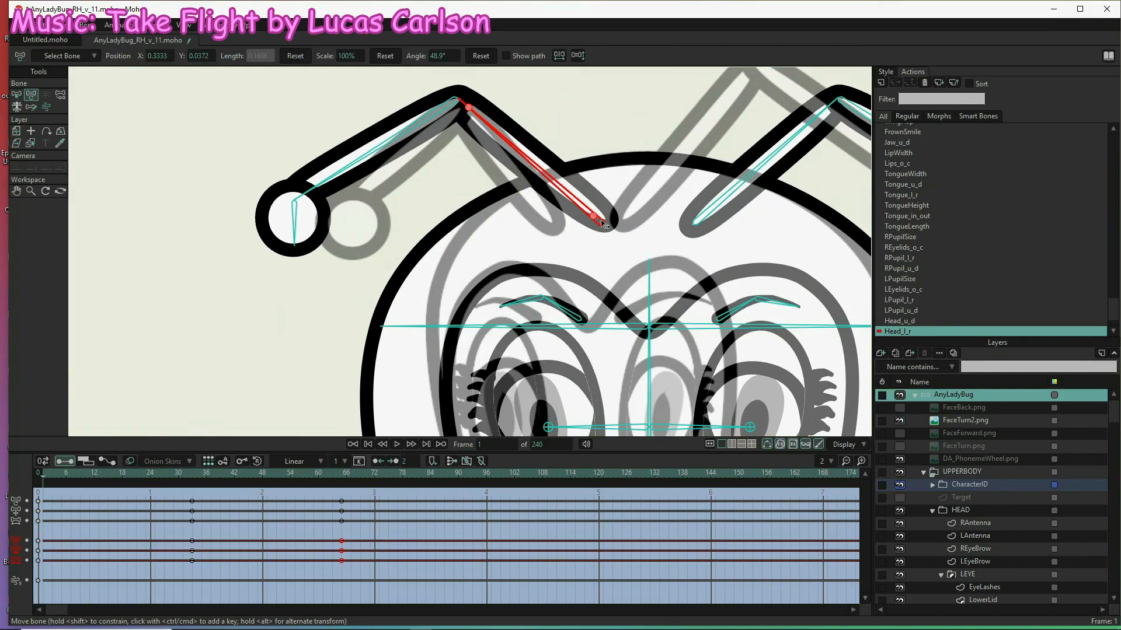
{"action": "left_click_drag", "start_coordinate": [569, 217], "coordinate": [428, 139]}
{"action": "left_click_drag", "start_coordinate": [320, 156], "coordinate": [356, 241]}
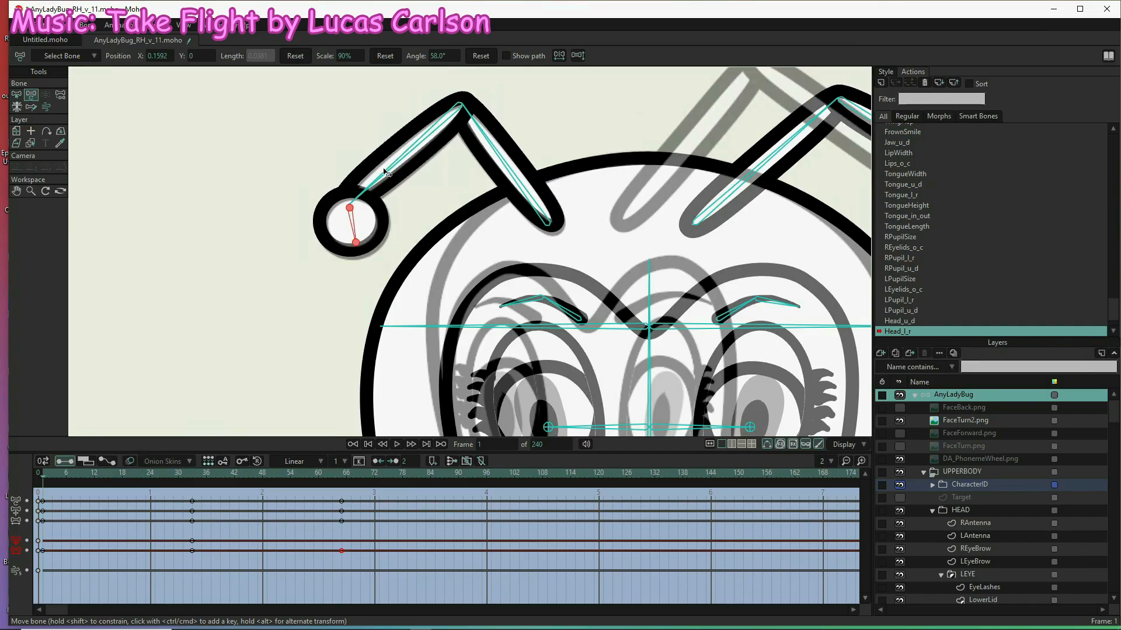
{"action": "right_click", "coordinate": [383, 171]}
{"action": "left_click_drag", "start_coordinate": [384, 172], "coordinate": [386, 176]}
- Move, rotate and stretch the right-hand antenna's bones until the stalk and tip follow the reference drawing
{"action": "right_click", "coordinate": [761, 196]}
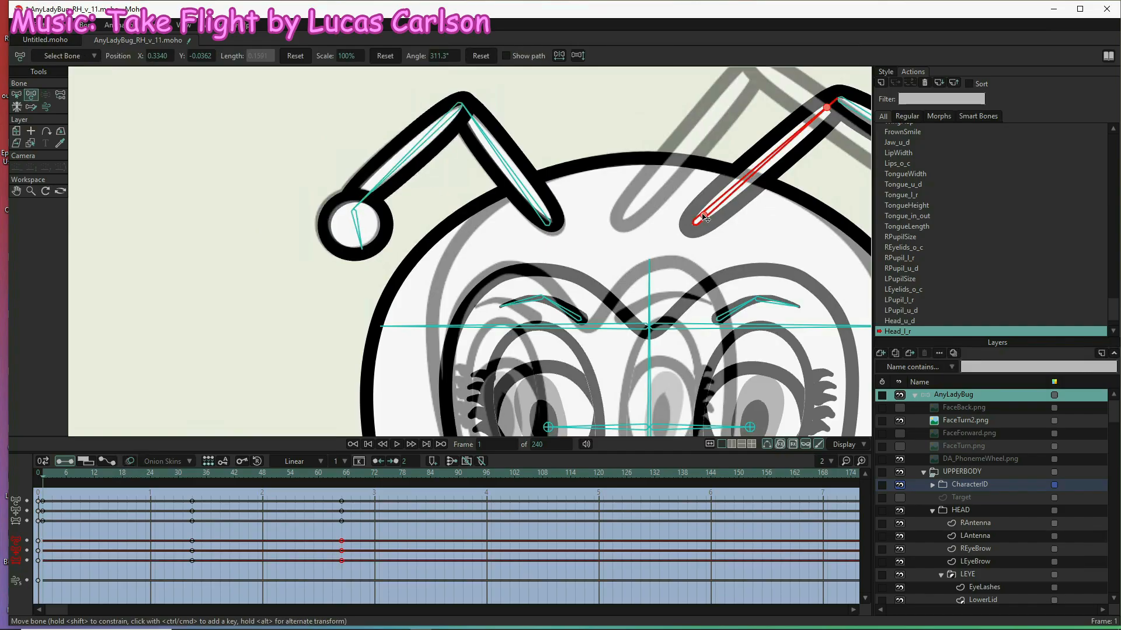
{"action": "left_click_drag", "start_coordinate": [704, 217], "coordinate": [632, 221]}
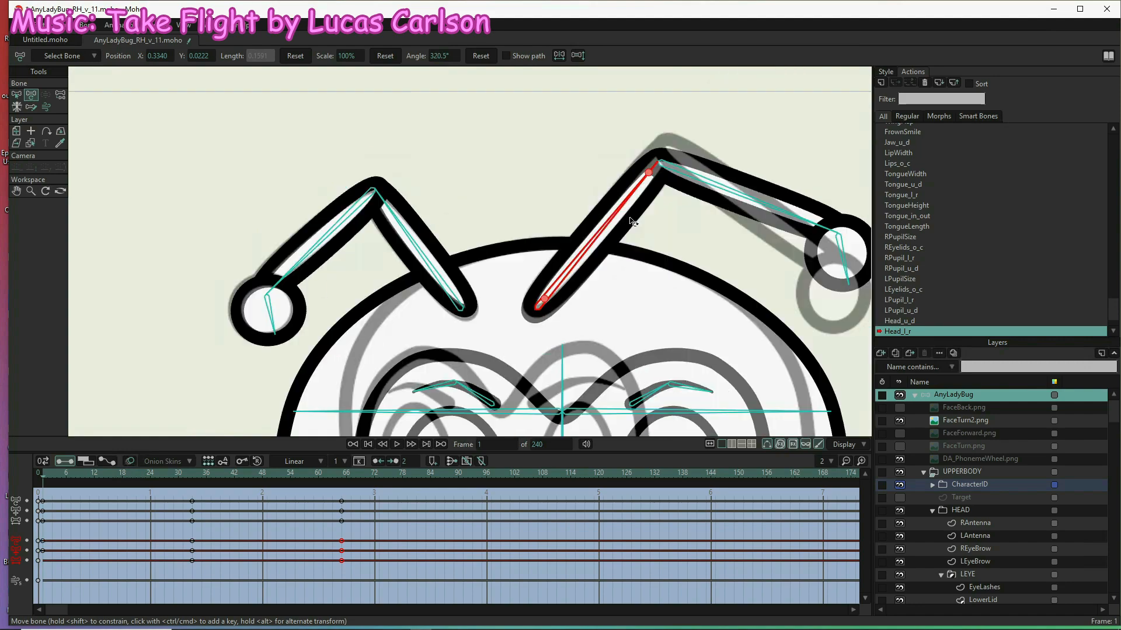
{"action": "left_click_drag", "start_coordinate": [649, 174], "coordinate": [661, 160]}
{"action": "left_click_drag", "start_coordinate": [800, 209], "coordinate": [816, 257]}
{"action": "left_click", "coordinate": [834, 320]}
{"action": "left_click_drag", "start_coordinate": [836, 325], "coordinate": [836, 324]}
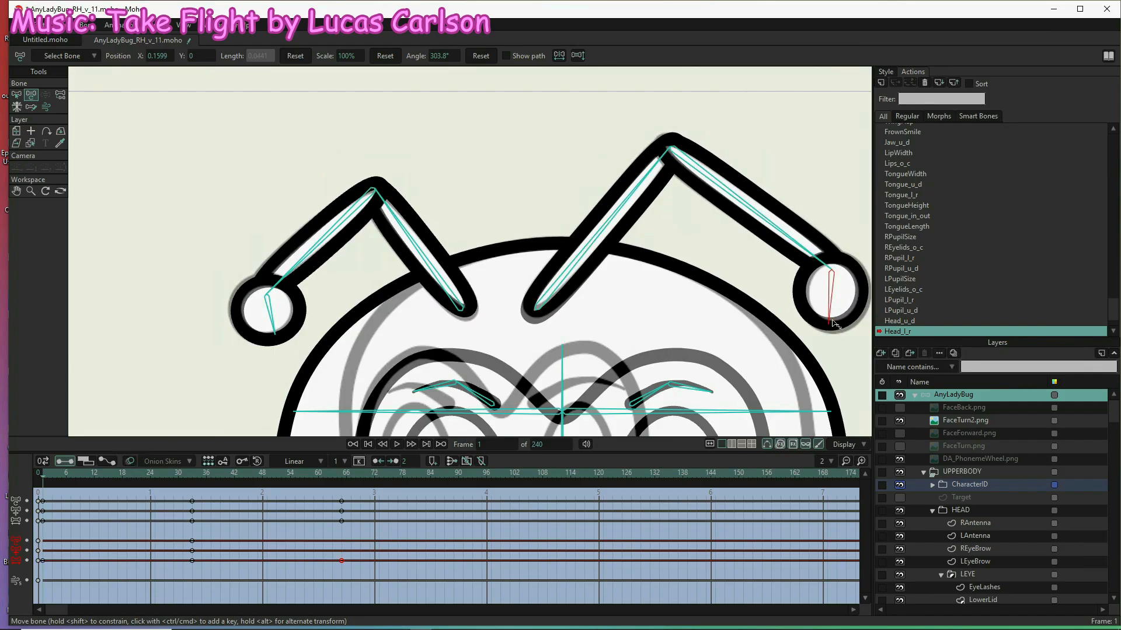
{"action": "left_click", "coordinate": [708, 180]}
{"action": "left_click_drag", "start_coordinate": [818, 259], "coordinate": [820, 261]}
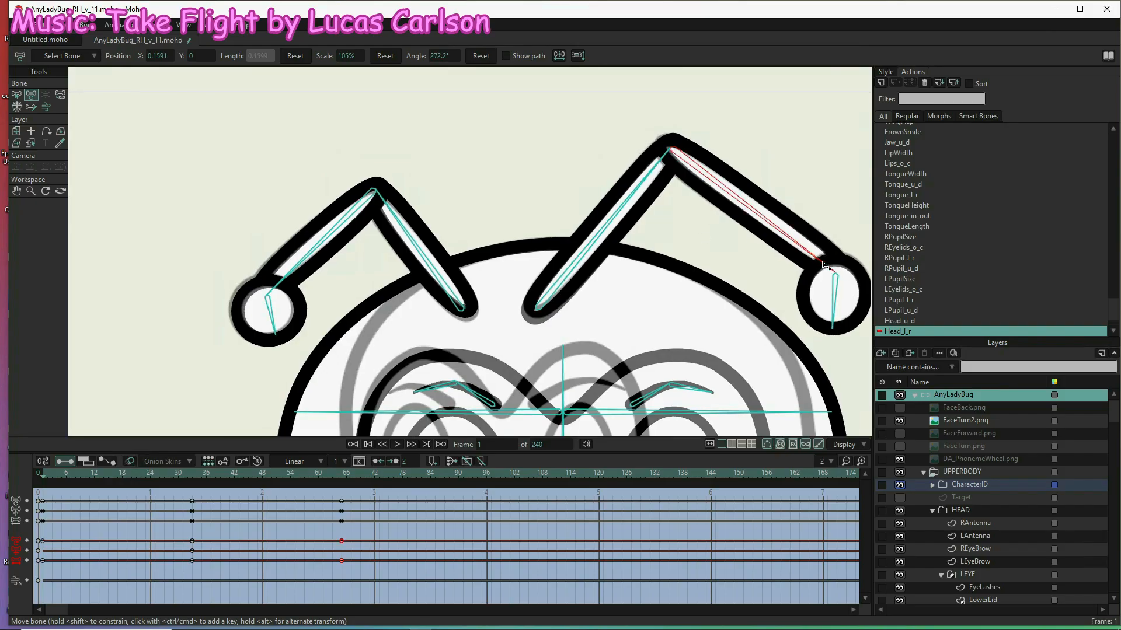
- Adjust the upper head-width bones and reposition the eyebrow bones over the brows in the reference
{"action": "scroll", "coordinate": [566, 307], "scroll_direction": "down", "scroll_amount": 3}
{"action": "left_click_drag", "start_coordinate": [566, 307], "coordinate": [667, 234]}
{"action": "left_click", "coordinate": [738, 261]}
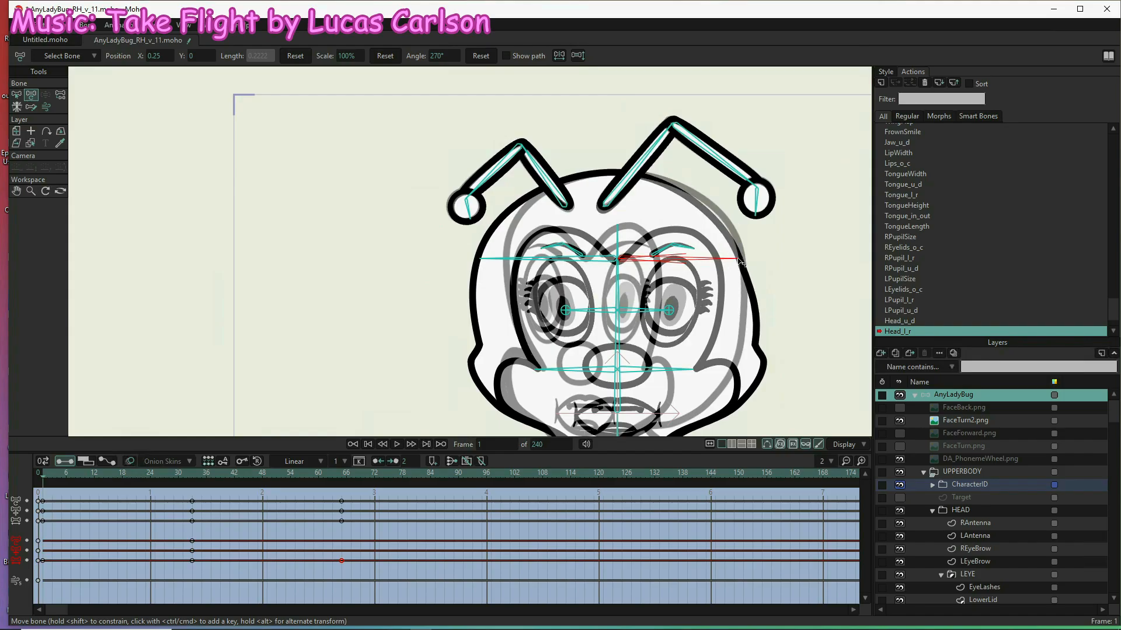
{"action": "left_click_drag", "start_coordinate": [739, 260], "coordinate": [477, 241]}
{"action": "left_click", "coordinate": [582, 257]}
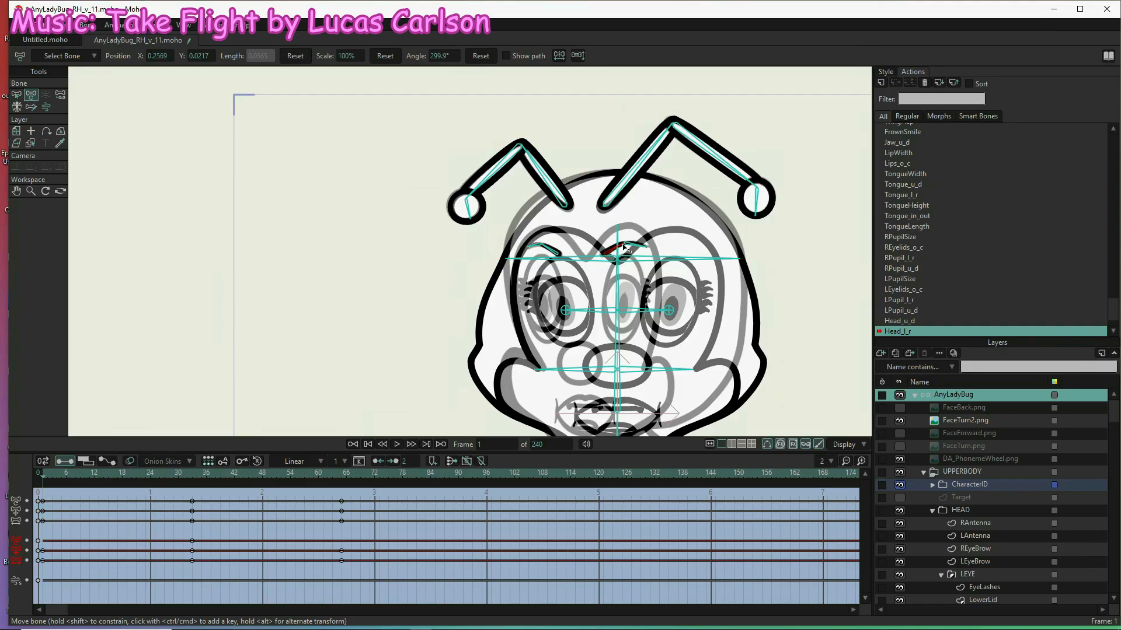
- Rescale the eye bones and shift both eyes onto the eyes of the reference drawing
{"action": "left_click", "coordinate": [350, 56]}
{"action": "type", "text": "2"}
{"action": "key", "text": "Return"}
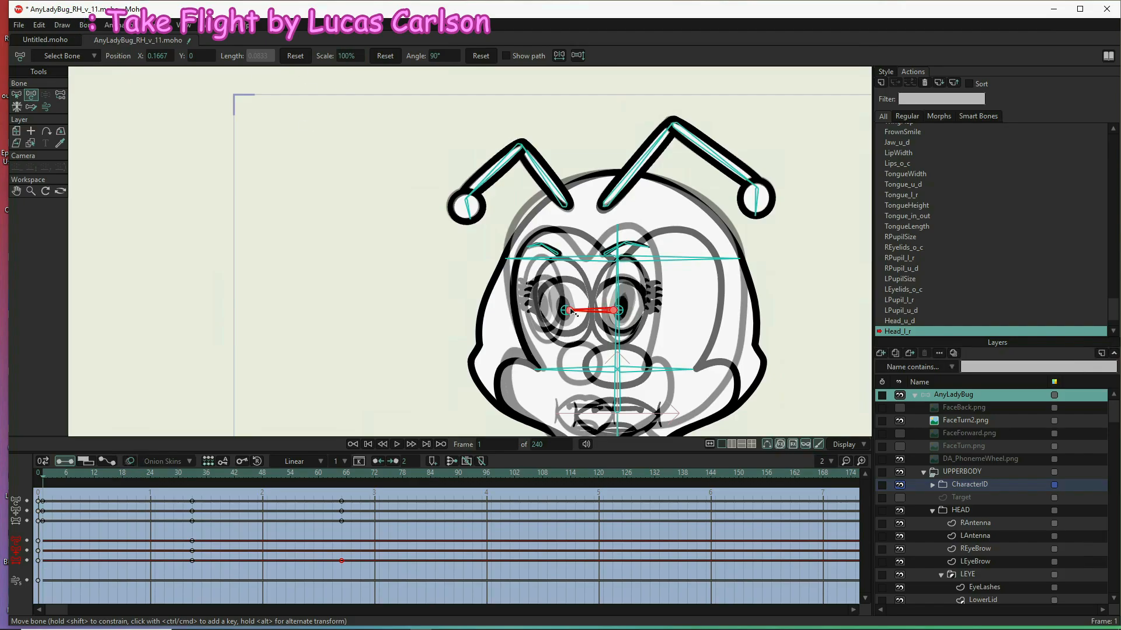
{"action": "left_click_drag", "start_coordinate": [572, 311], "coordinate": [543, 311]}
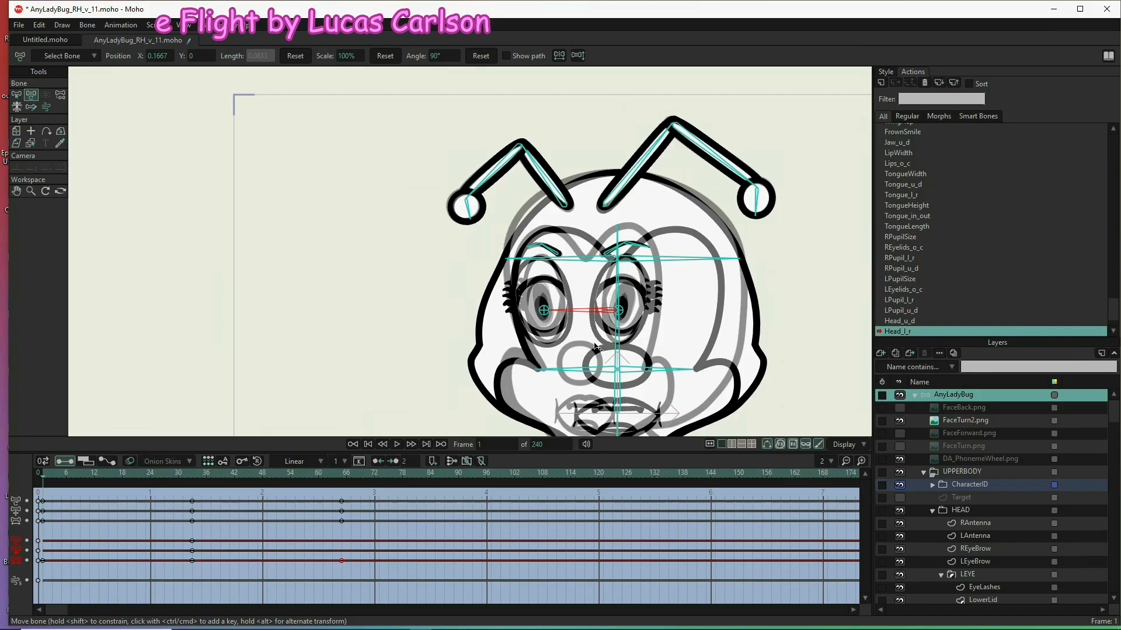
- Shorten both cheek bones and readjust the right-hand upper head-width bone to fit the reference
{"action": "mouse_move", "coordinate": [543, 372]}
{"action": "left_mouse_down"}
{"action": "mouse_move", "coordinate": [559, 374]}
{"action": "mouse_move", "coordinate": [549, 374]}
{"action": "left_mouse_up"}
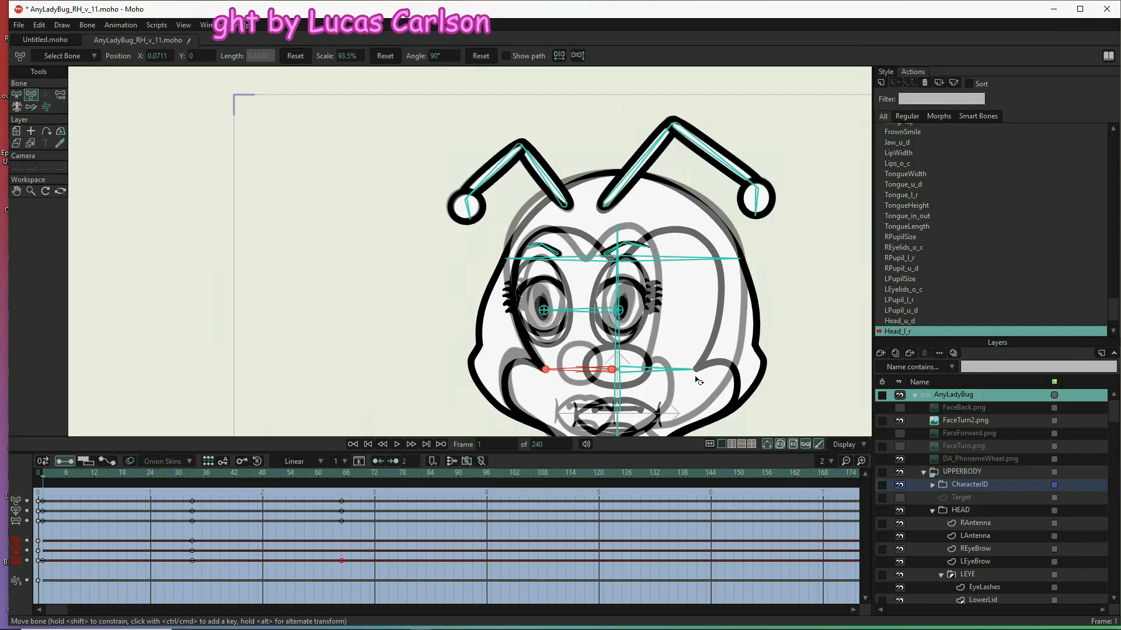
{"action": "left_click", "coordinate": [672, 377]}
{"action": "left_click_drag", "start_coordinate": [672, 380], "coordinate": [605, 377]}
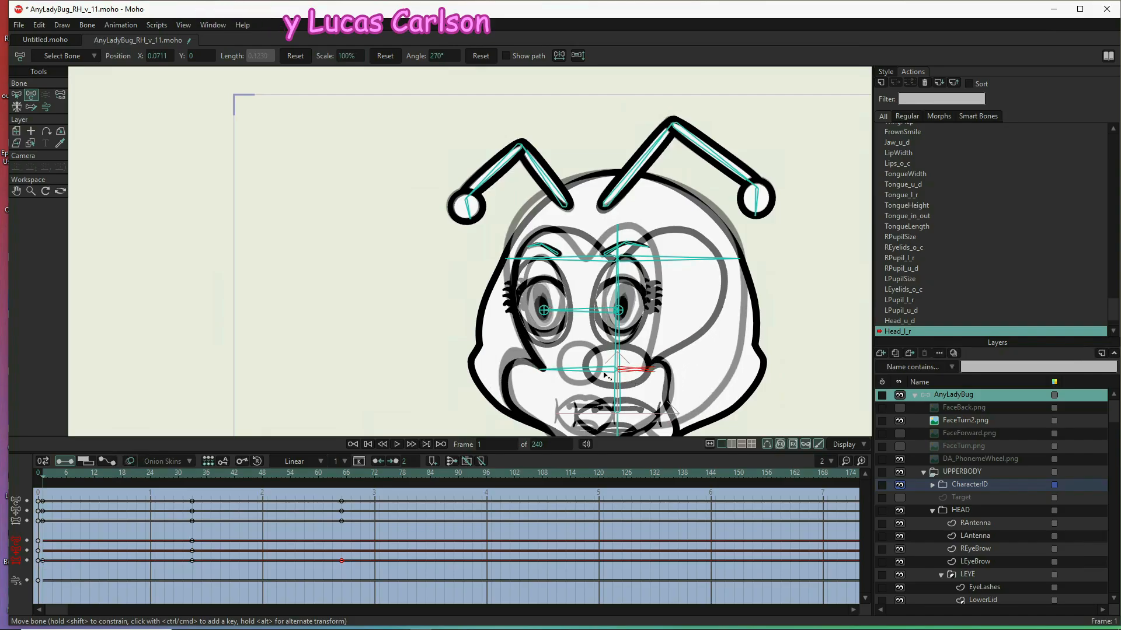
{"action": "left_click", "coordinate": [734, 257]}
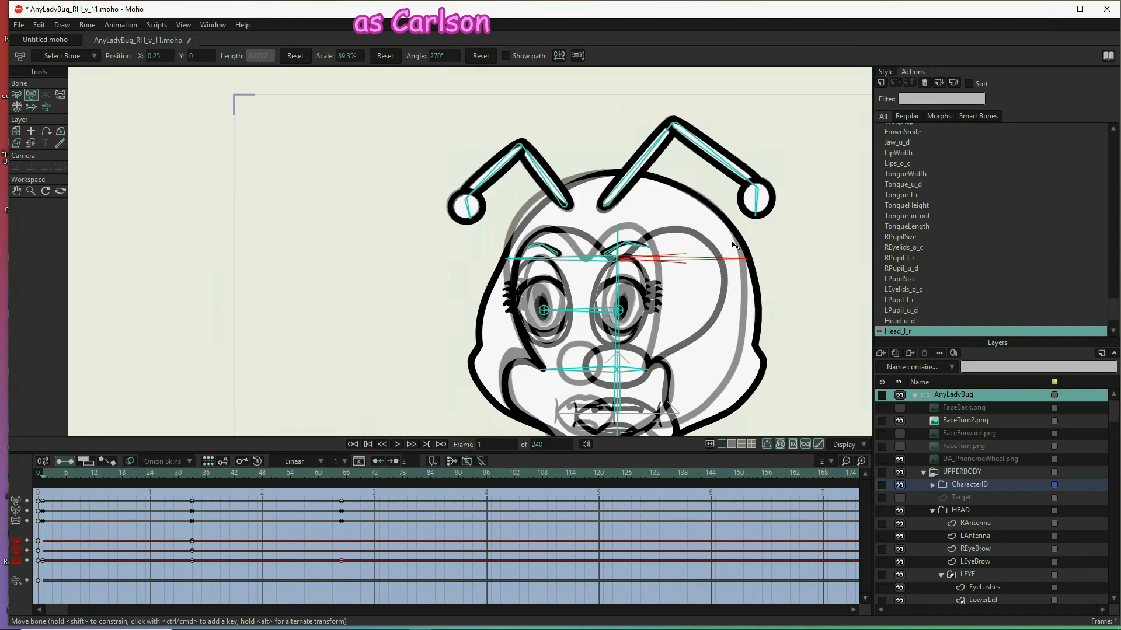
- On the Skull layer, move the right cheek, jaw and chin points onto the reference outline and adjust the outline's curvature
{"action": "scroll", "coordinate": [980, 534], "scroll_direction": "down", "scroll_amount": 3}
{"action": "scroll", "coordinate": [980, 534], "scroll_direction": "down", "scroll_amount": 5}
{"action": "left_click", "coordinate": [967, 497]}
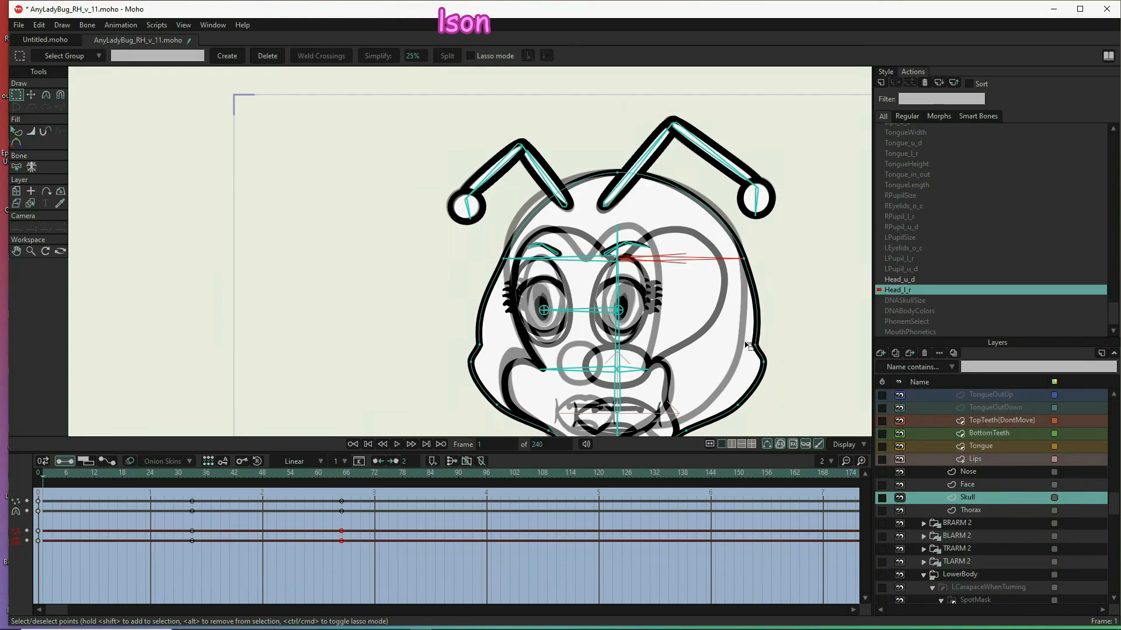
{"action": "key", "text": "t"}
{"action": "left_click_drag", "start_coordinate": [753, 349], "coordinate": [736, 368]}
{"action": "left_click_drag", "start_coordinate": [736, 406], "coordinate": [713, 398]}
{"action": "left_click_drag", "start_coordinate": [724, 415], "coordinate": [677, 359]}
{"action": "left_click_drag", "start_coordinate": [631, 396], "coordinate": [599, 396]}
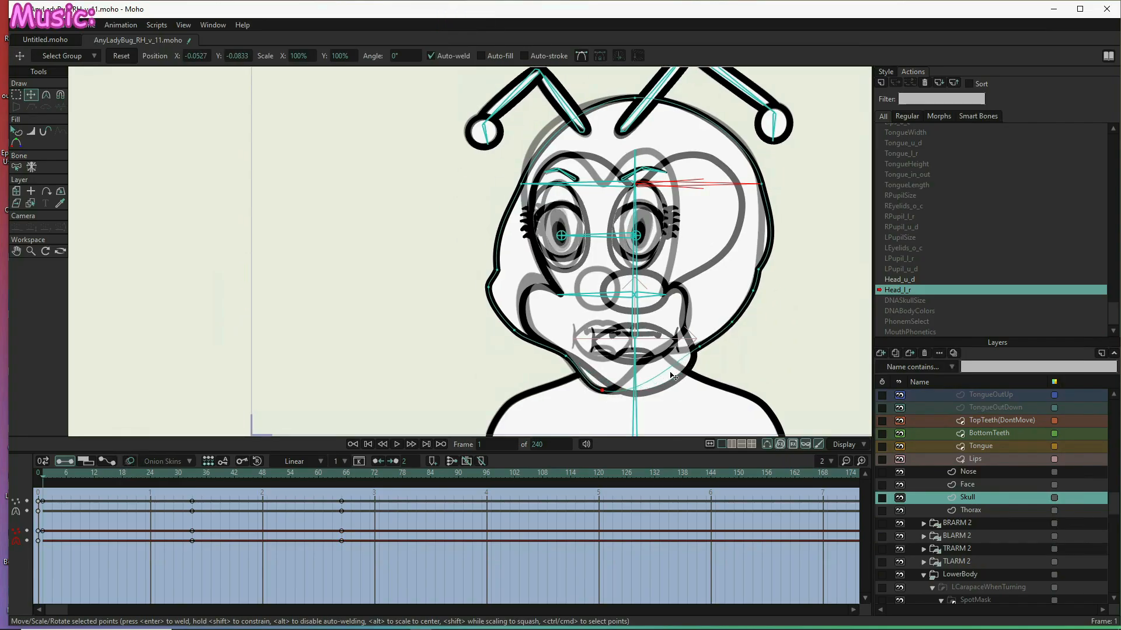
{"action": "left_click_drag", "start_coordinate": [678, 359], "coordinate": [660, 356]}
{"action": "left_click_drag", "start_coordinate": [729, 334], "coordinate": [723, 337]}
{"action": "key", "text": "c"}
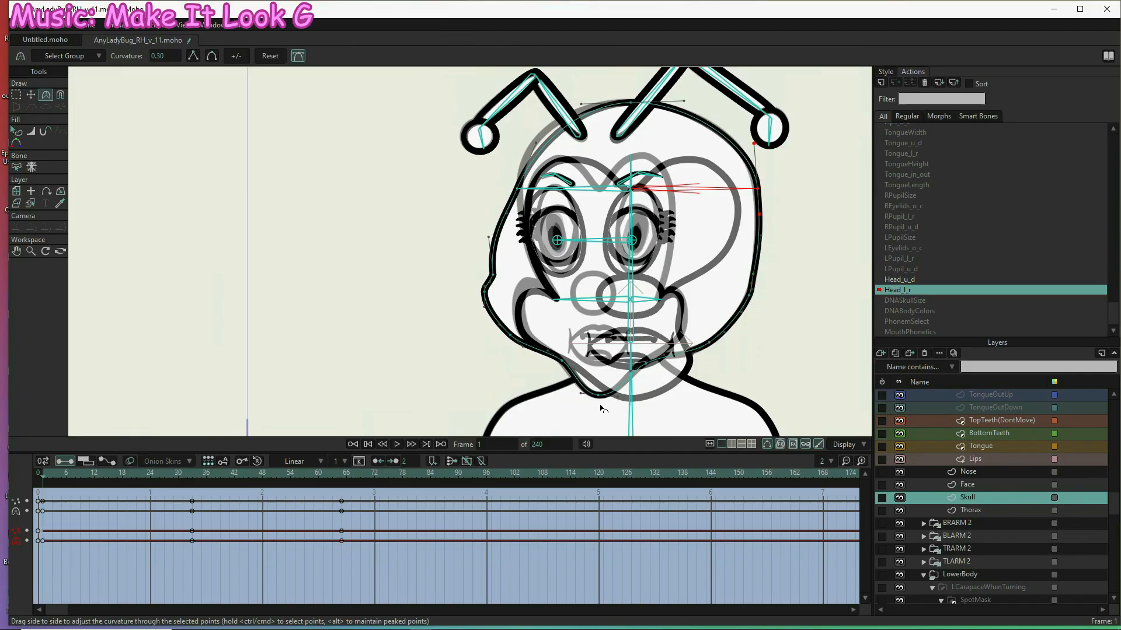
- Pull the Skull layer's left-hand cheek points inward to follow the reference outline
{"action": "key", "text": "t"}
{"action": "left_click_drag", "start_coordinate": [510, 334], "coordinate": [526, 333]}
{"action": "left_click_drag", "start_coordinate": [484, 291], "coordinate": [510, 296]}
{"action": "left_click_drag", "start_coordinate": [492, 274], "coordinate": [548, 287]}
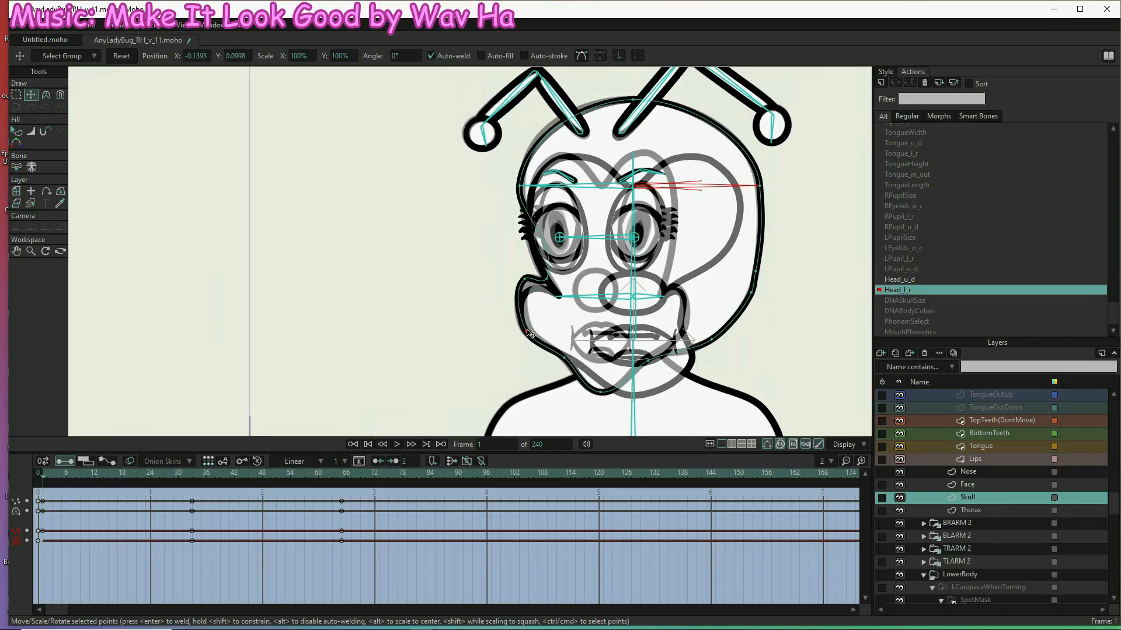
{"action": "left_click", "coordinate": [527, 332]}
- On the Face layer, move the left cheek, chin and right jaw points onto the reference outline
{"action": "left_click", "coordinate": [972, 485]}
{"action": "left_click", "coordinate": [527, 283]}
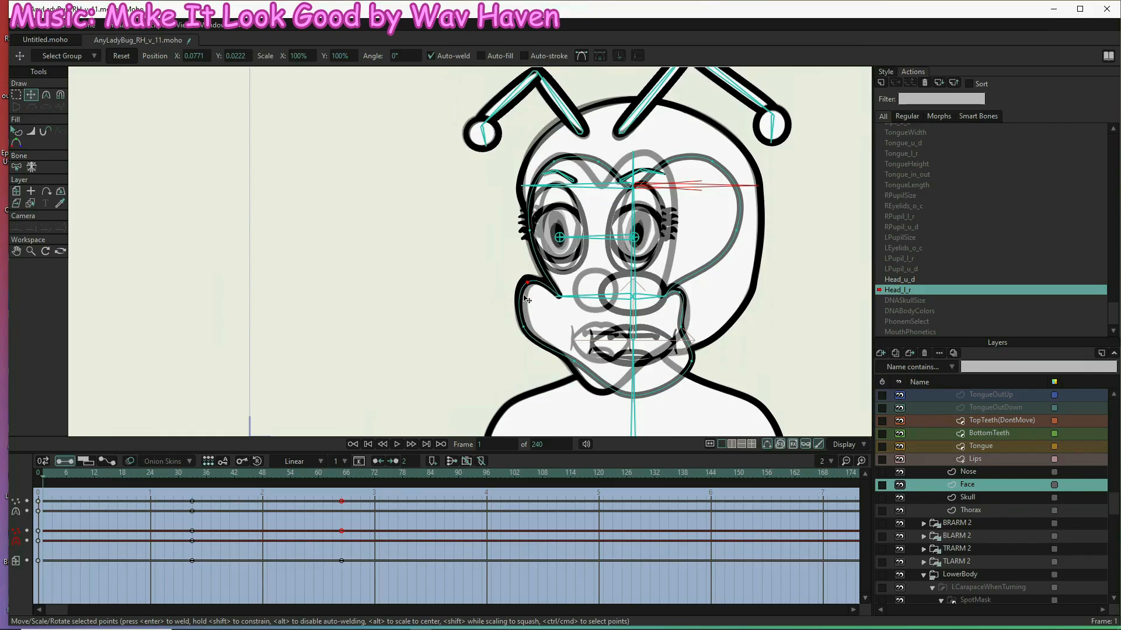
{"action": "left_click_drag", "start_coordinate": [574, 362], "coordinate": [561, 358]}
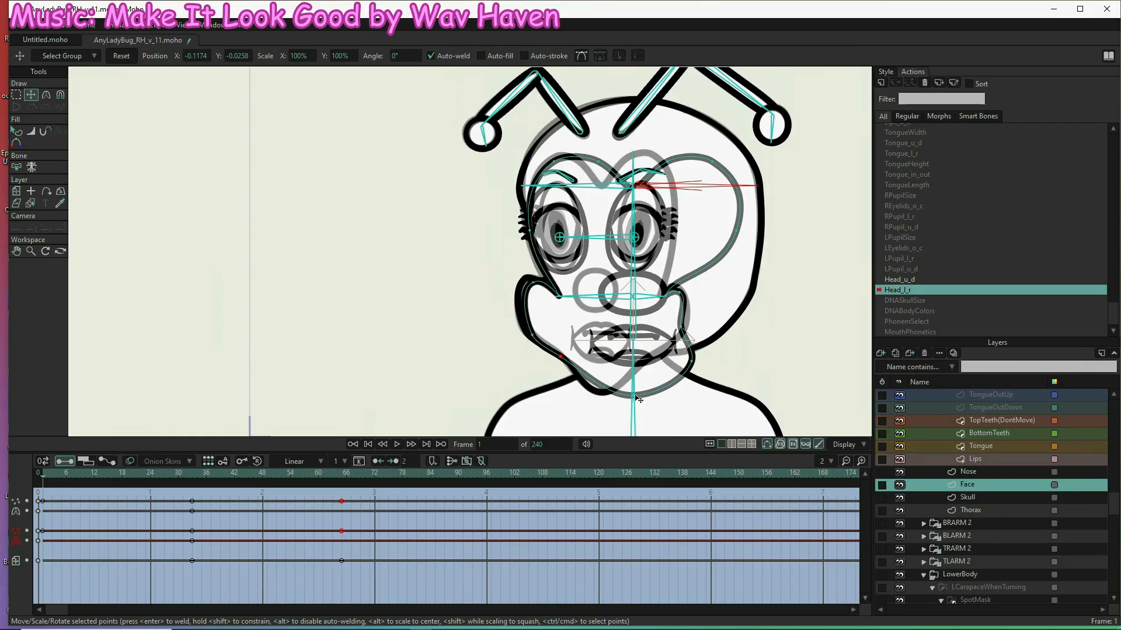
{"action": "left_click_drag", "start_coordinate": [635, 397], "coordinate": [599, 390]}
{"action": "left_click_drag", "start_coordinate": [692, 362], "coordinate": [644, 362]}
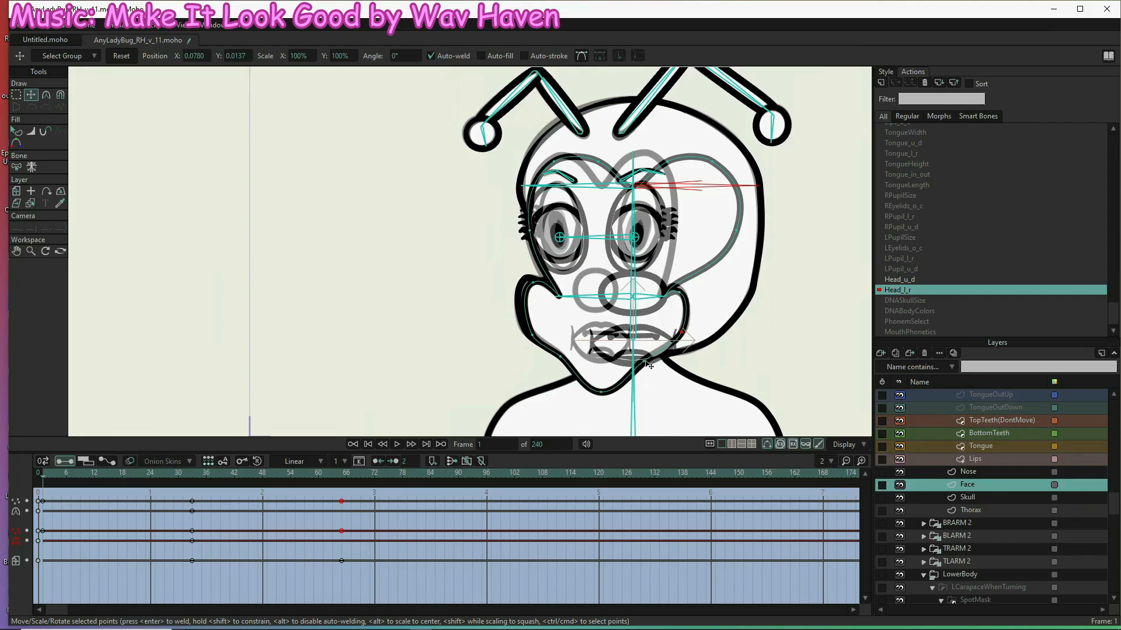
- Move the Face layer's right cheek, right side and forehead points to match the heart-shaped brow line of the reference
{"action": "left_click_drag", "start_coordinate": [679, 292], "coordinate": [675, 289]}
{"action": "left_click_drag", "start_coordinate": [735, 231], "coordinate": [678, 231]}
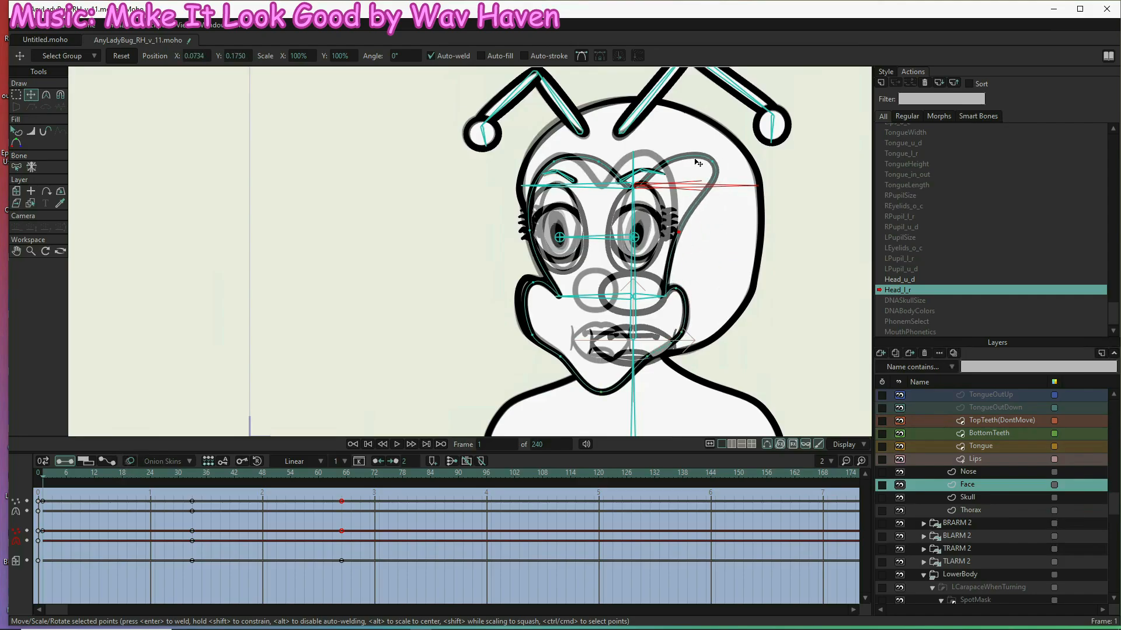
{"action": "left_click_drag", "start_coordinate": [666, 162], "coordinate": [603, 186]}
{"action": "left_click_drag", "start_coordinate": [598, 162], "coordinate": [584, 165]}
{"action": "left_click_drag", "start_coordinate": [712, 162], "coordinate": [643, 153]}
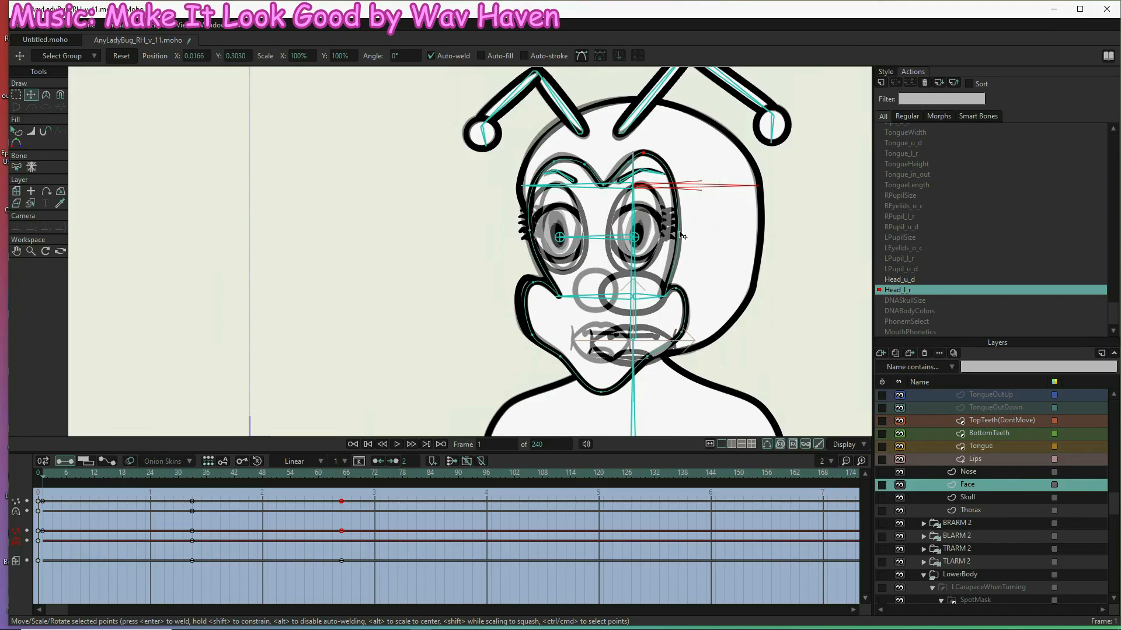
{"action": "left_click_drag", "start_coordinate": [679, 232], "coordinate": [675, 234]}
{"action": "left_click_drag", "start_coordinate": [643, 153], "coordinate": [650, 154]}
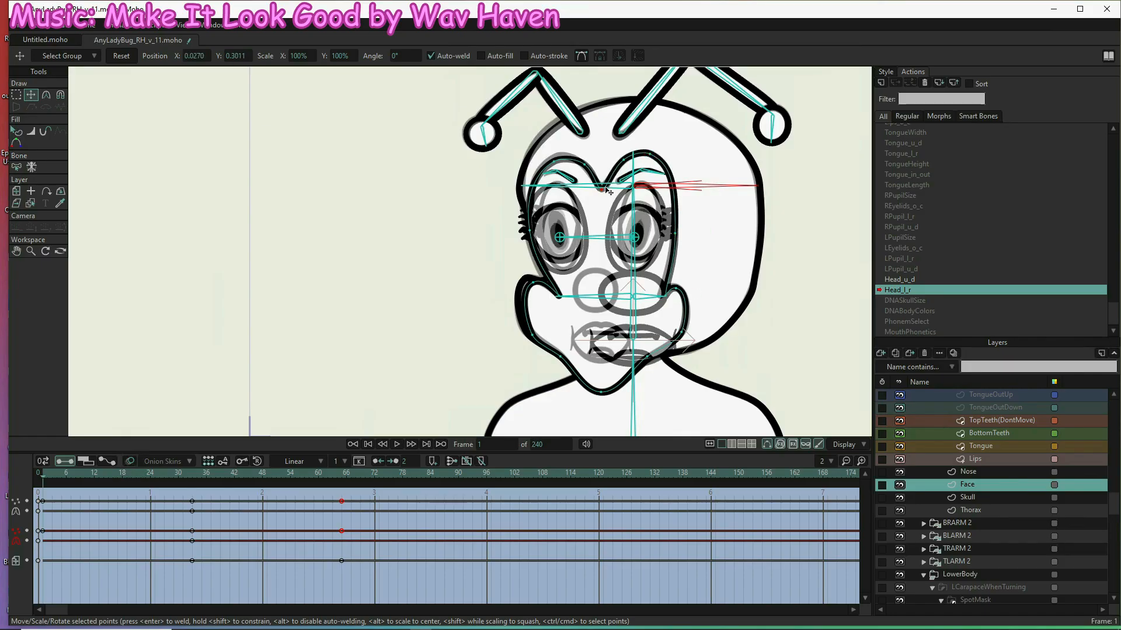
{"action": "left_click_drag", "start_coordinate": [556, 163], "coordinate": [556, 157]}
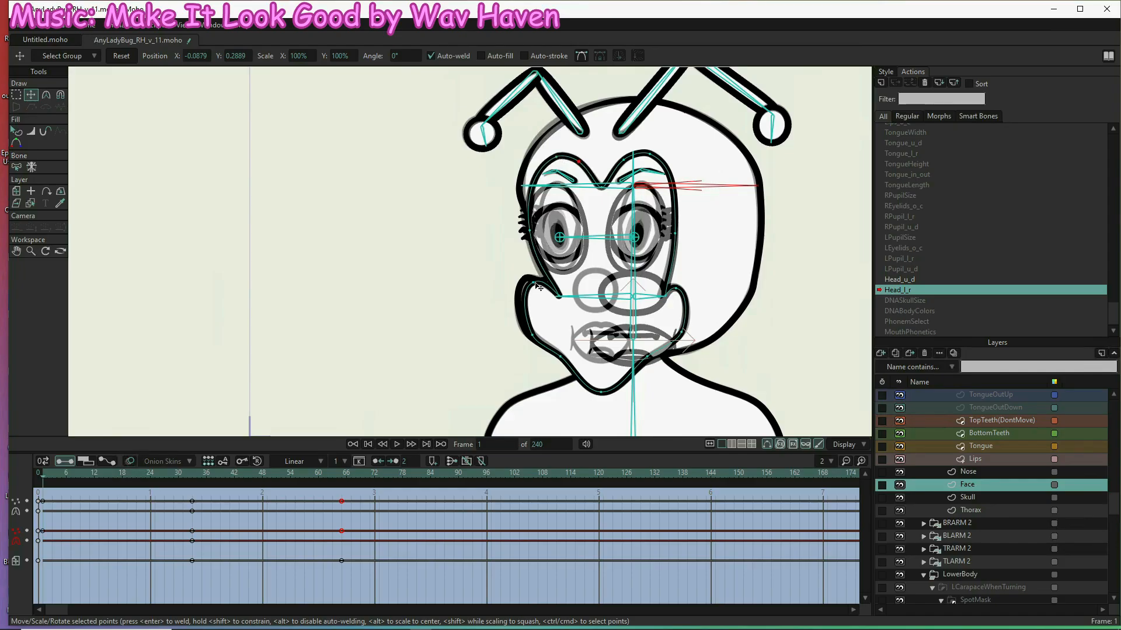
- Adjust the Skull layer's left cheek point and the curvature on both sides of the upper skull to fit the reference
{"action": "left_click", "coordinate": [967, 497]}
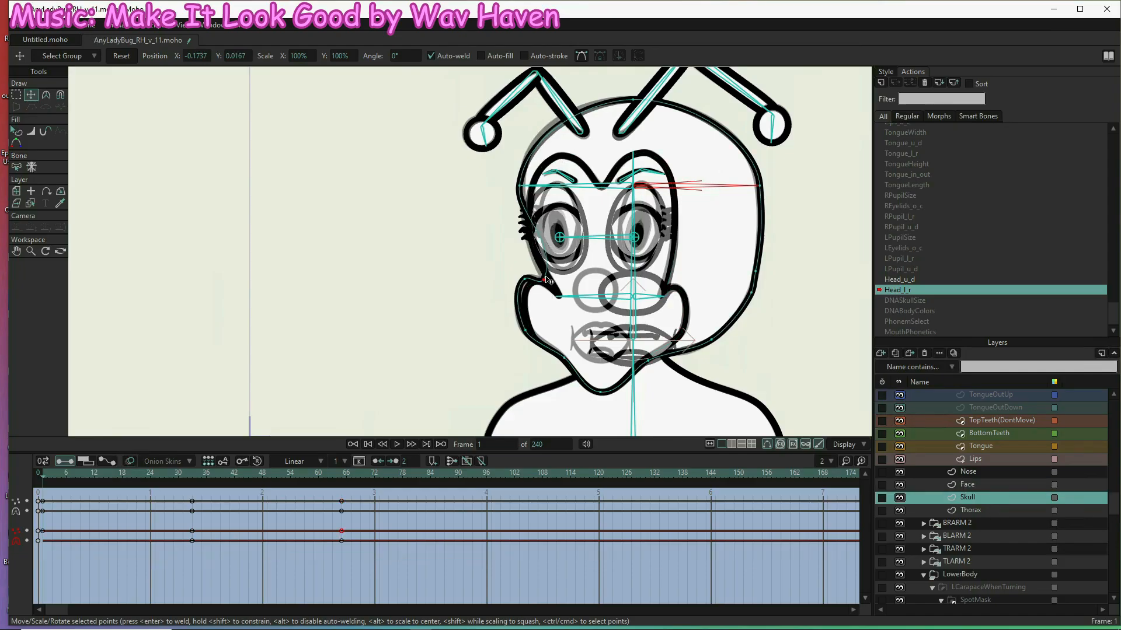
{"action": "key", "text": "c"}
{"action": "left_click_drag", "start_coordinate": [525, 137], "coordinate": [526, 126]}
{"action": "left_click_drag", "start_coordinate": [756, 140], "coordinate": [756, 133]}
- Refine the Face layer's left and right cheek points with the Transform Points tool
{"action": "left_click", "coordinate": [1005, 487]}
{"action": "key", "text": "t"}
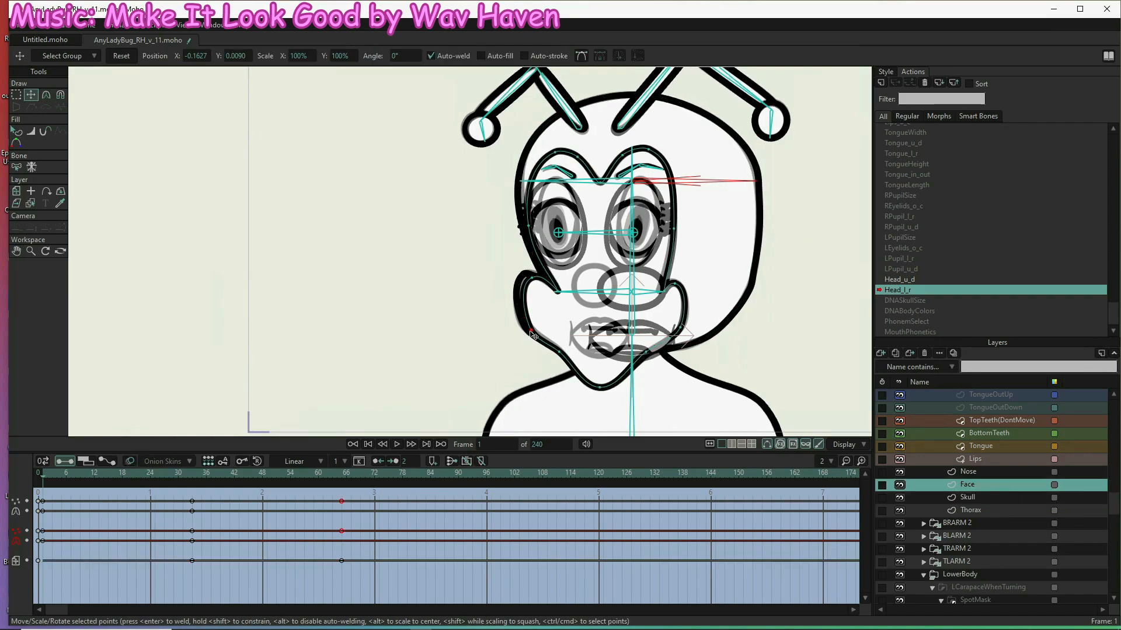
{"action": "scroll", "coordinate": [968, 442], "scroll_direction": "up", "scroll_amount": 6}
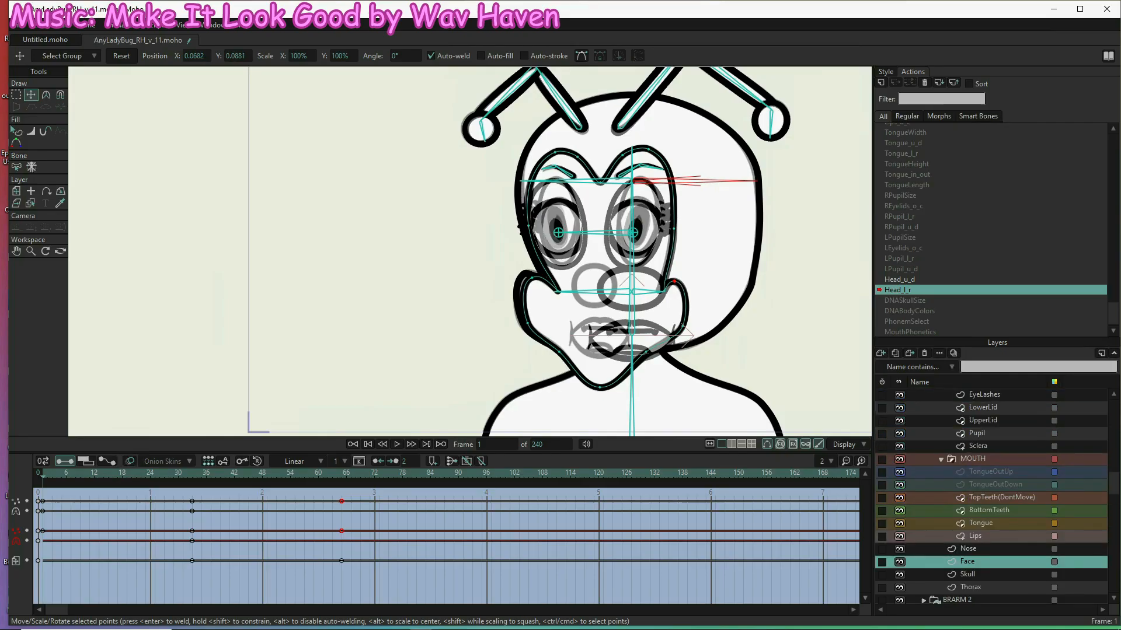
- On the AnyLadyBug bone layer, fine-tune the right-hand cheek bone and slightly shorten the left-hand upper head-width bone
{"action": "scroll", "coordinate": [984, 411], "scroll_direction": "up", "scroll_amount": 5}
{"action": "left_click", "coordinate": [953, 395]}
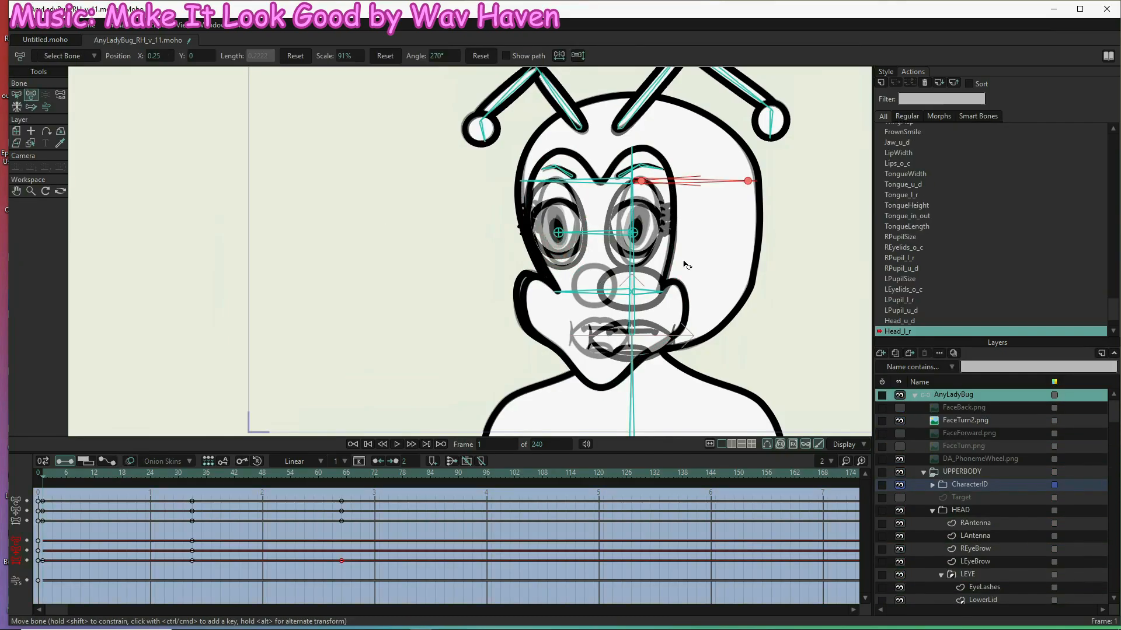
{"action": "left_click", "coordinate": [659, 293]}
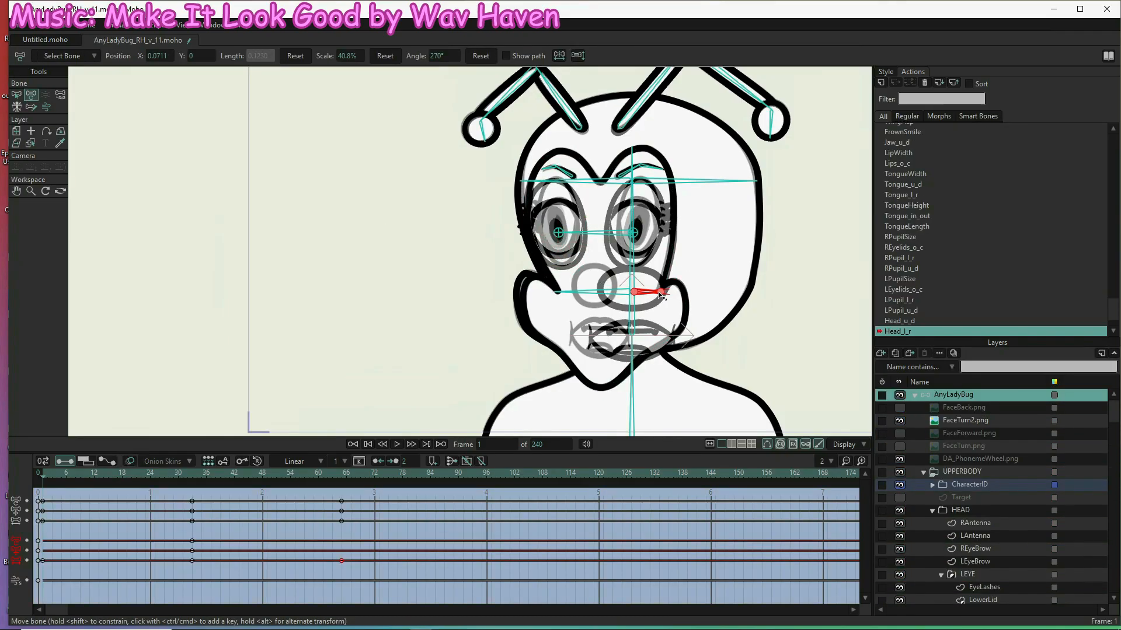
{"action": "left_click", "coordinate": [546, 181]}
{"action": "left_click_drag", "start_coordinate": [521, 181], "coordinate": [523, 181]}
- Touch up the Face layer's right cheek points and set the LCheek bone's scale to about 38.5%
{"action": "scroll", "coordinate": [992, 467], "scroll_direction": "down", "scroll_amount": 6}
{"action": "left_click", "coordinate": [987, 484]}
{"action": "scroll", "coordinate": [995, 399], "scroll_direction": "up", "scroll_amount": 4}
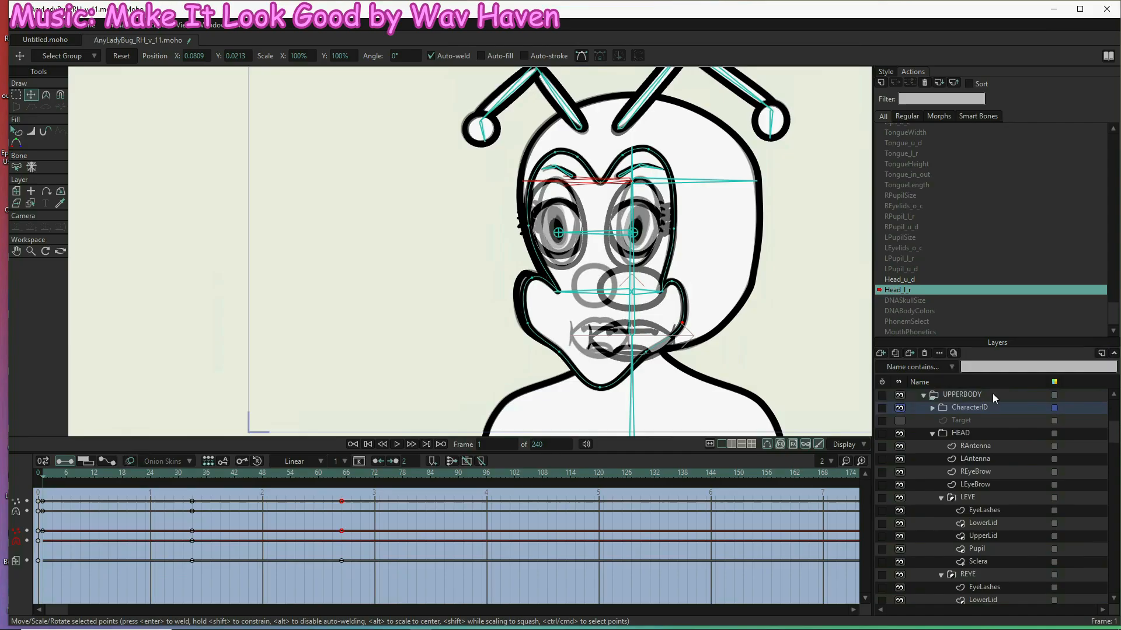
{"action": "scroll", "coordinate": [995, 399], "scroll_direction": "up", "scroll_amount": 2}
{"action": "left_click", "coordinate": [953, 394]}
{"action": "left_click", "coordinate": [651, 293]}
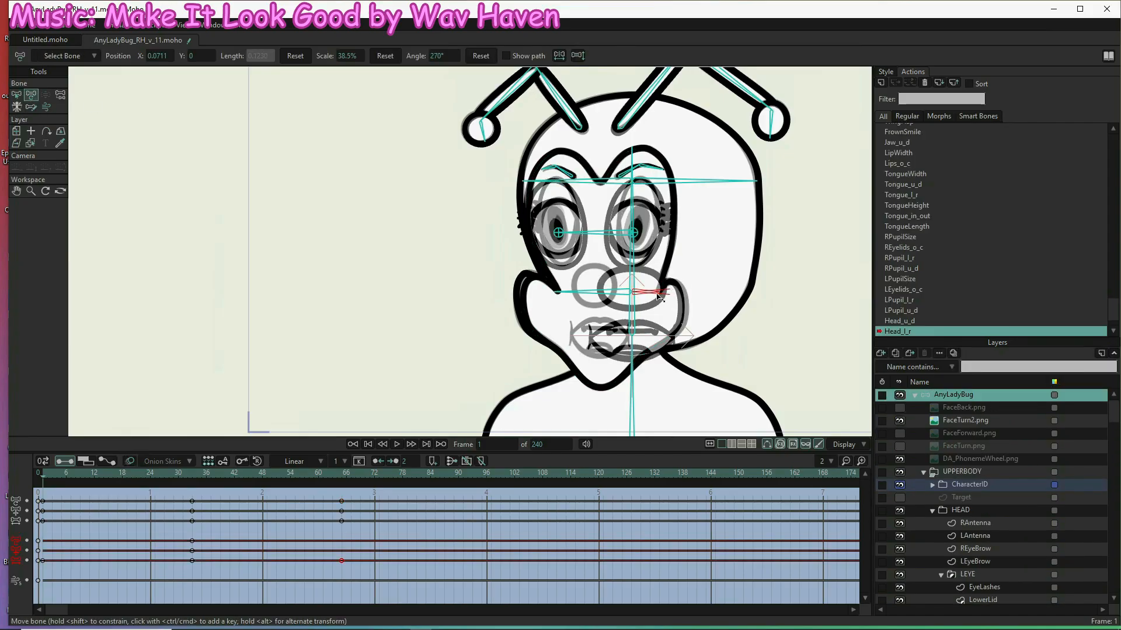
{"action": "scroll", "coordinate": [992, 496], "scroll_direction": "down", "scroll_amount": 6}
{"action": "left_click", "coordinate": [981, 484]}
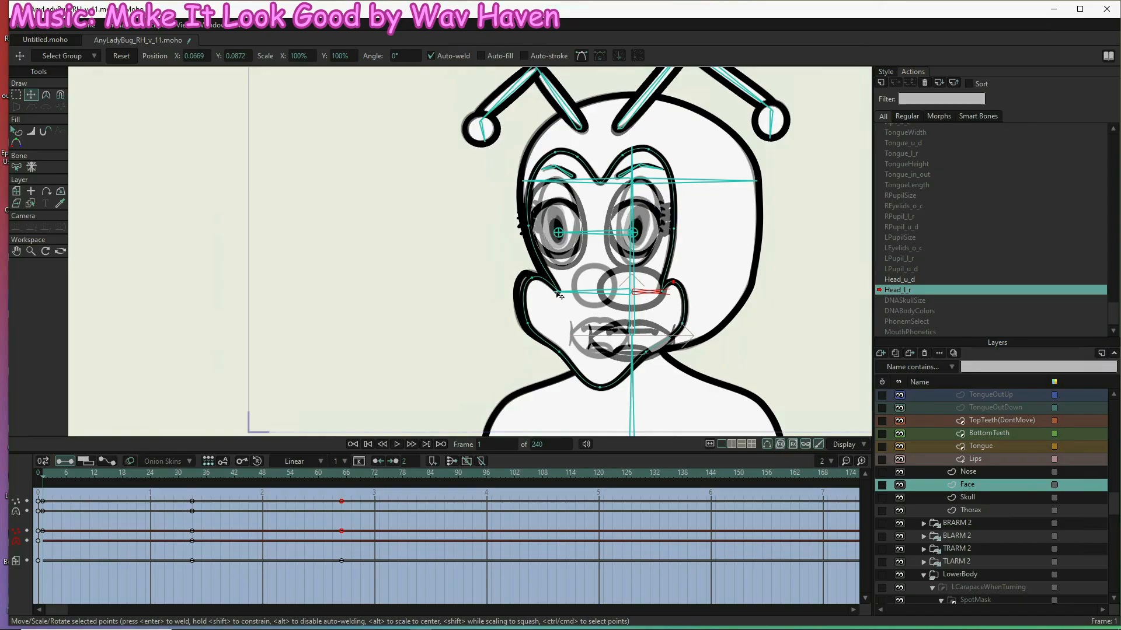
- Narrow the REYE layer horizontally with Transform Layer and move it onto the reference's left-hand eye at frame 1
{"action": "scroll", "coordinate": [988, 444], "scroll_direction": "up", "scroll_amount": 6}
{"action": "left_click", "coordinate": [986, 461]}
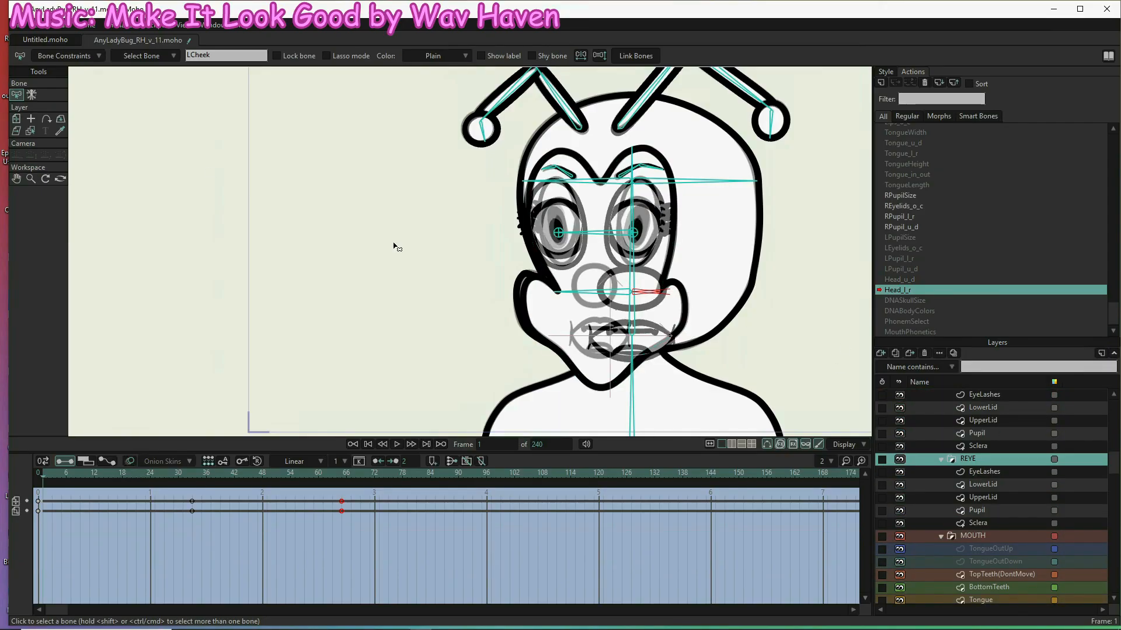
{"action": "left_click_drag", "start_coordinate": [656, 277], "coordinate": [641, 315]}
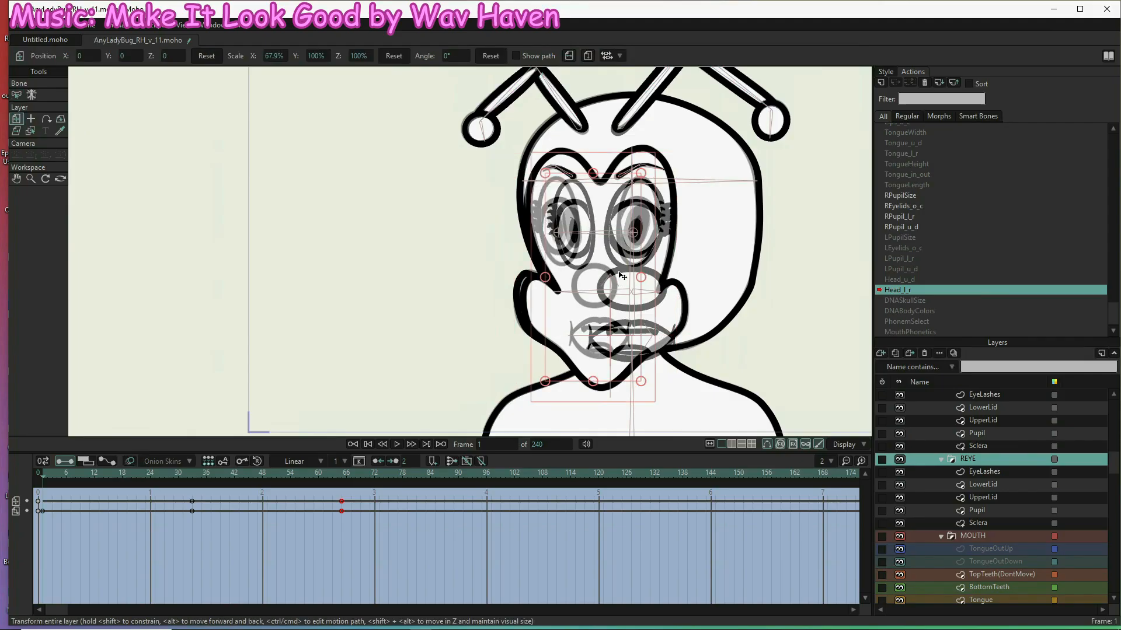
{"action": "left_click_drag", "start_coordinate": [591, 264], "coordinate": [547, 279]}
- Narrow the LEYE layer to about 69.9% horizontally and shift it onto the reference's right-hand eye
{"action": "scroll", "coordinate": [992, 447], "scroll_direction": "up", "scroll_amount": 3}
{"action": "left_click", "coordinate": [992, 446]}
{"action": "left_click_drag", "start_coordinate": [589, 277], "coordinate": [609, 276]}
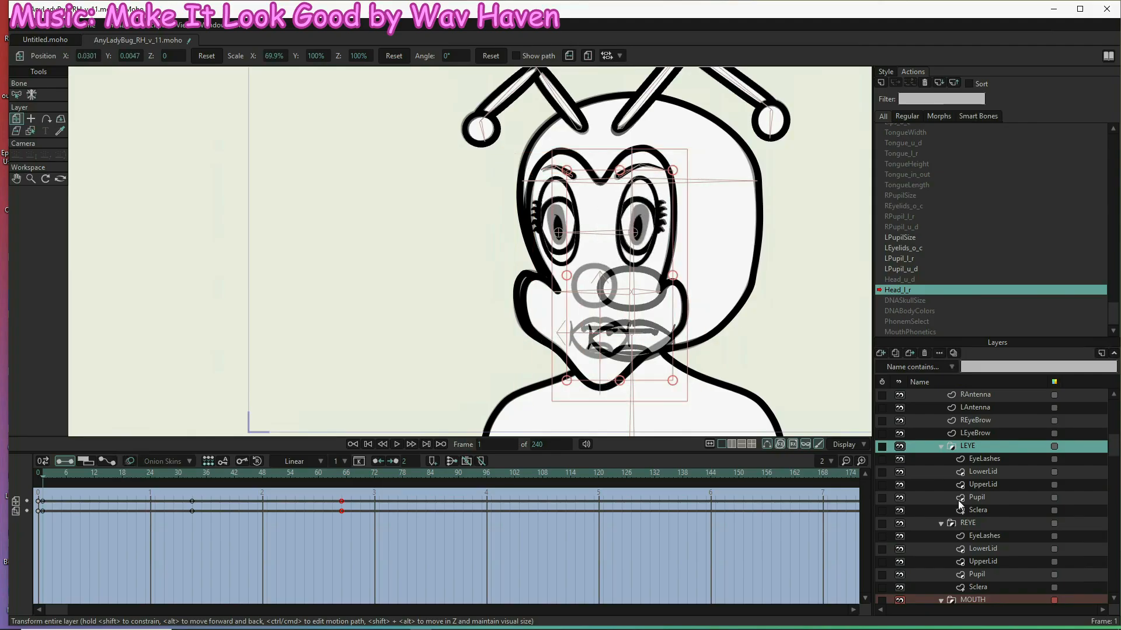
- Move the Nose layer onto the reference nose, then shift the MOUTH layer and narrow it to about 66.7% to fit
{"action": "scroll", "coordinate": [1008, 471], "scroll_direction": "down", "scroll_amount": 8}
{"action": "left_click", "coordinate": [970, 588]}
{"action": "left_click_drag", "start_coordinate": [659, 315], "coordinate": [628, 316]}
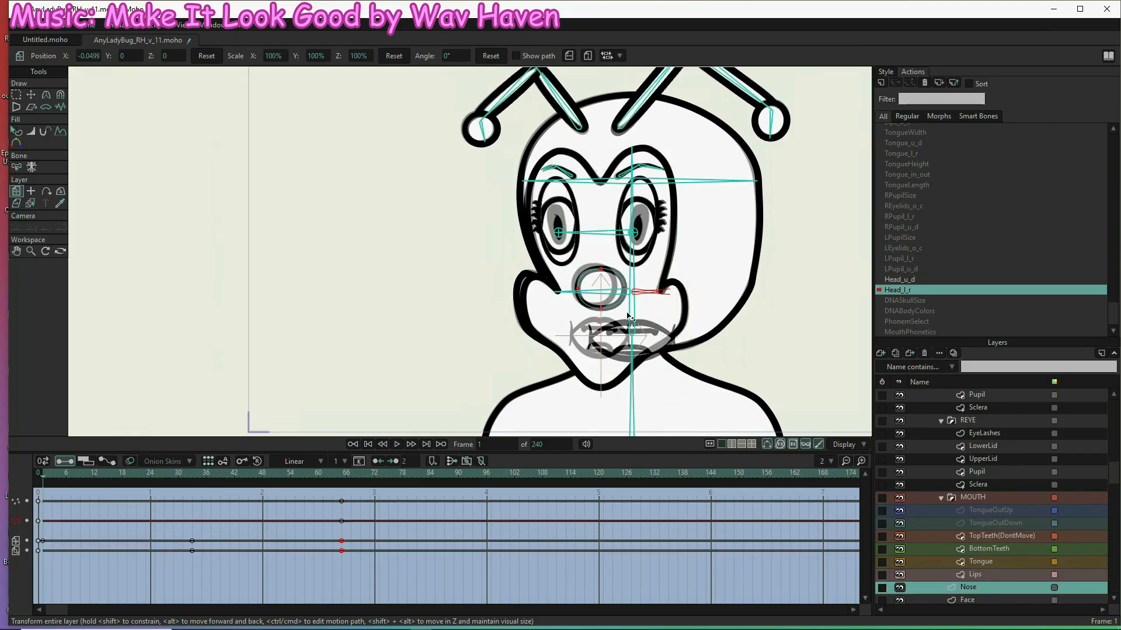
{"action": "left_click", "coordinate": [973, 497]}
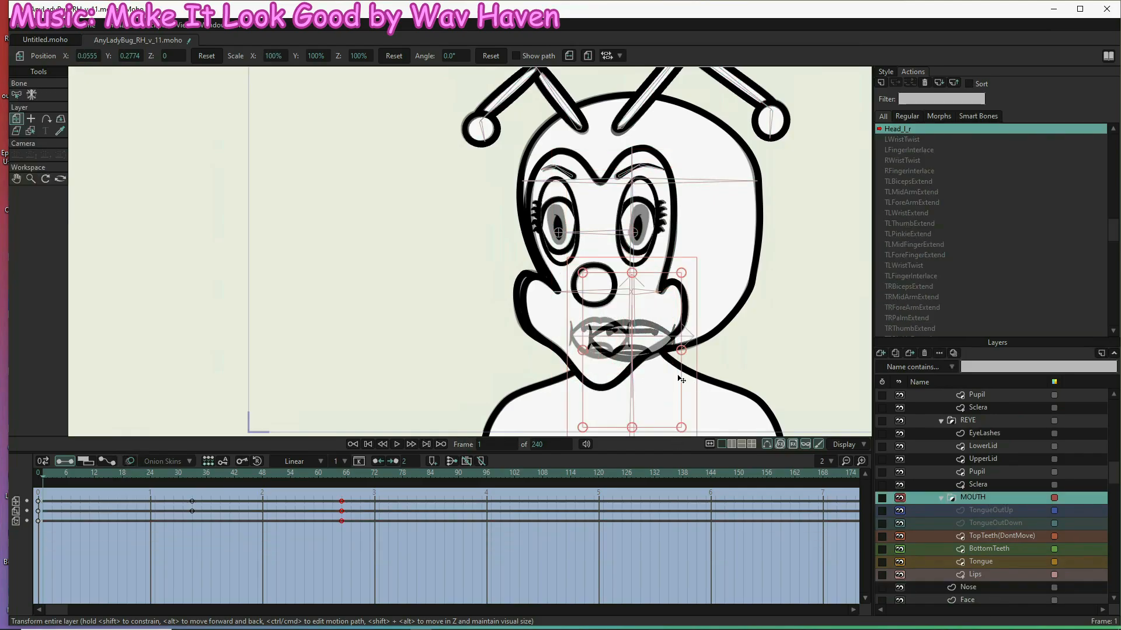
{"action": "mouse_move", "coordinate": [659, 352]}
{"action": "left_mouse_down"}
{"action": "mouse_move", "coordinate": [608, 376]}
{"action": "mouse_move", "coordinate": [638, 351]}
{"action": "mouse_move", "coordinate": [606, 341]}
{"action": "left_mouse_up"}
- Hide the FaceTurn2.png reference and scrub the Head_l_r action from frame 1 to frame 40 to preview the turn
{"action": "scroll", "coordinate": [577, 287], "scroll_direction": "down", "scroll_amount": 4}
{"action": "scroll", "coordinate": [981, 458], "scroll_direction": "up", "scroll_amount": 6}
{"action": "left_click", "coordinate": [900, 421]}
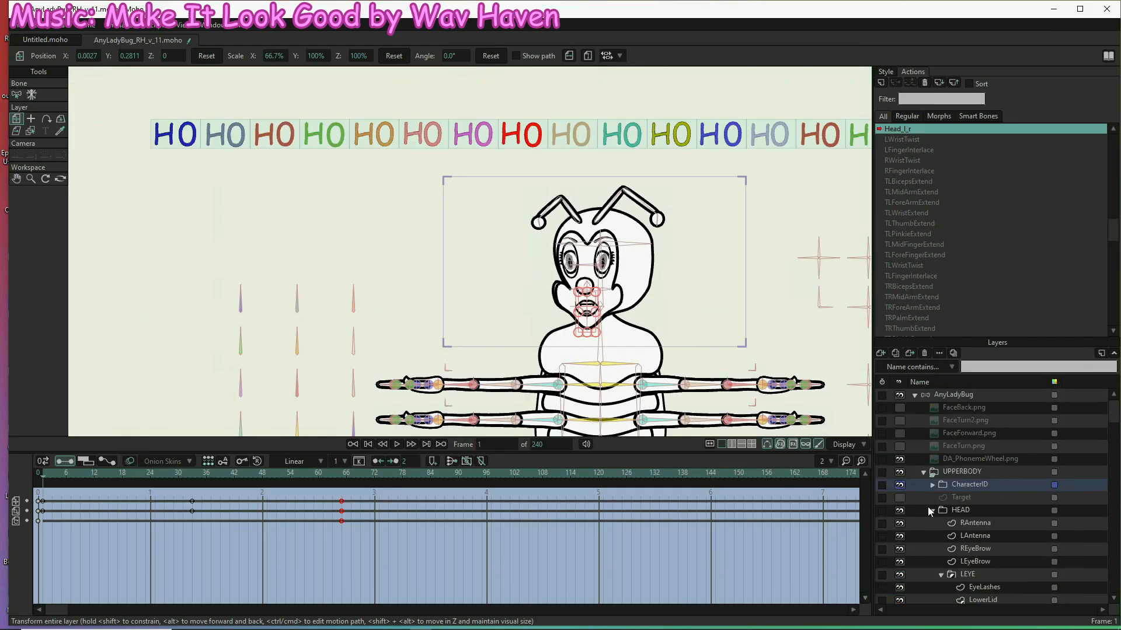
{"action": "left_click_drag", "start_coordinate": [49, 472], "coordinate": [225, 481]}
- Return to Mainline and test the head control bone on the AnyLadyBug layer at frame 1 with Manipulate Bones
{"action": "scroll", "coordinate": [930, 285], "scroll_direction": "up", "scroll_amount": 10}
{"action": "left_click", "coordinate": [908, 128]}
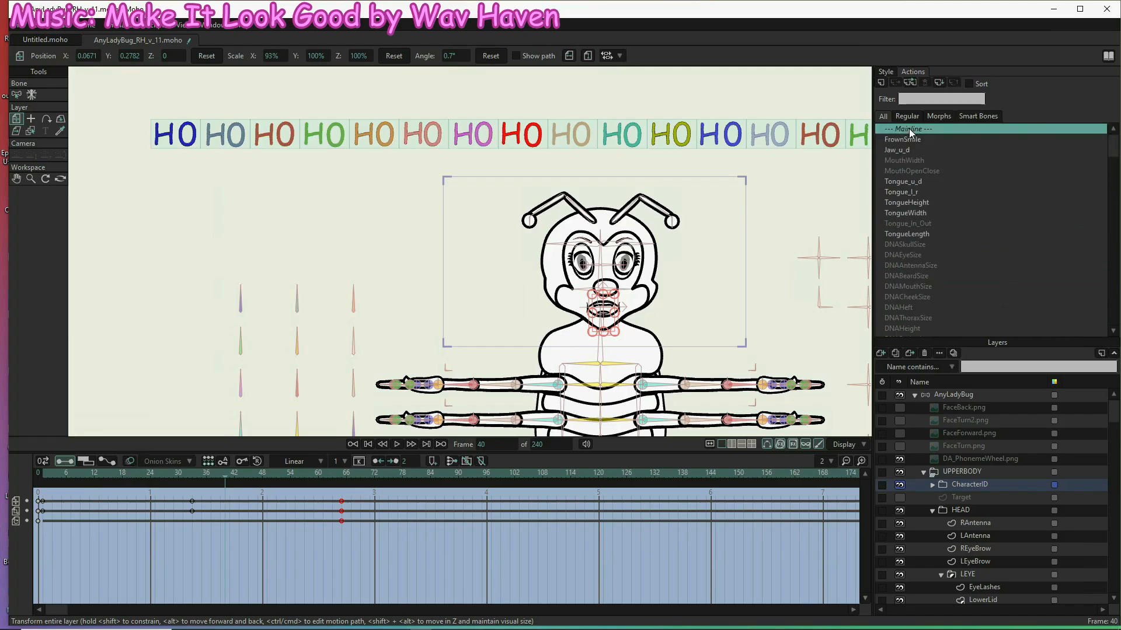
{"action": "double_click", "coordinate": [908, 128]}
{"action": "left_click", "coordinate": [983, 398]}
{"action": "scroll", "coordinate": [263, 328], "scroll_direction": "down", "scroll_amount": 5}
{"action": "left_click_drag", "start_coordinate": [263, 328], "coordinate": [285, 287]}
{"action": "left_click", "coordinate": [60, 96]}
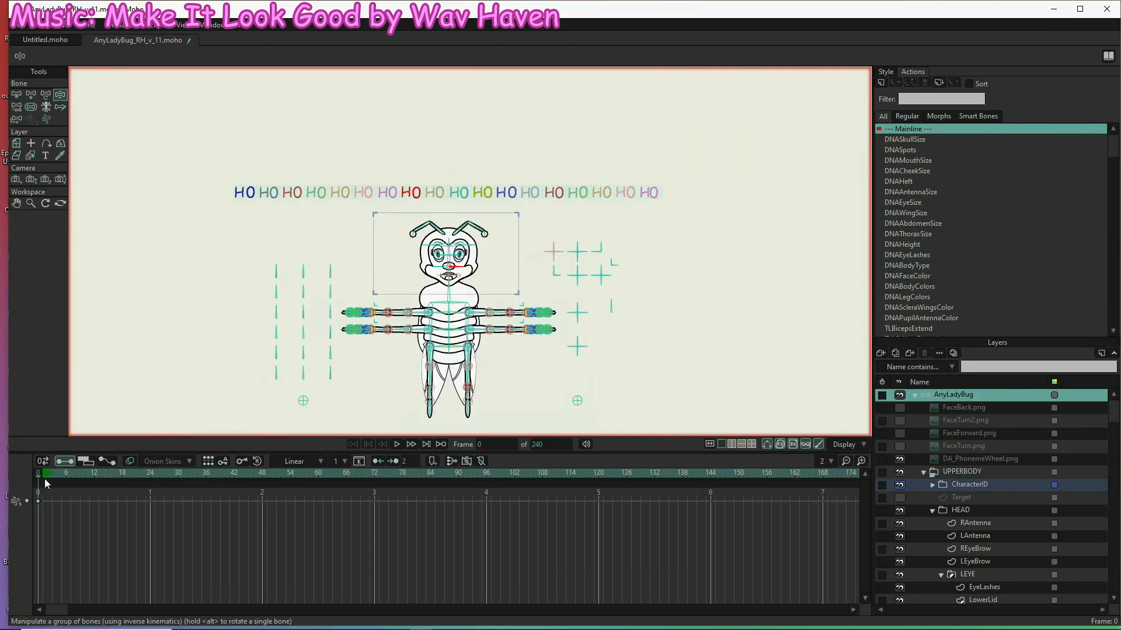
{"action": "left_click", "coordinate": [45, 483]}
{"action": "scroll", "coordinate": [584, 245], "scroll_direction": "up", "scroll_amount": 3}
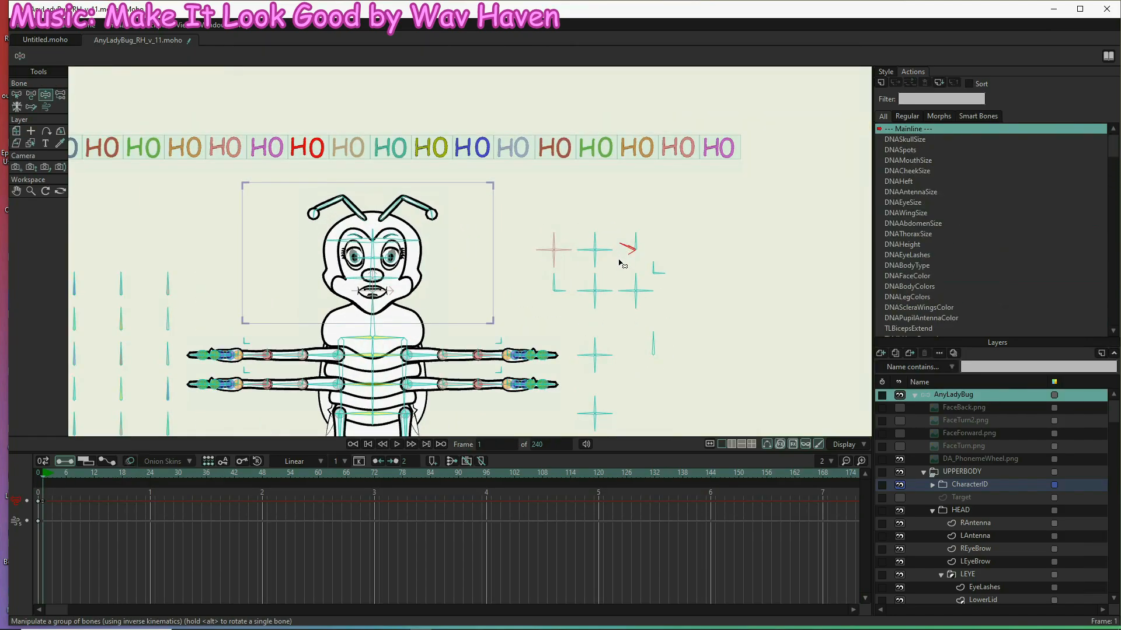
- Open the Head_u_d action at frame 65 and adjust the Face layer's left cheek point with Transform Points
{"action": "left_click_drag", "start_coordinate": [1113, 175], "coordinate": [1115, 323]}
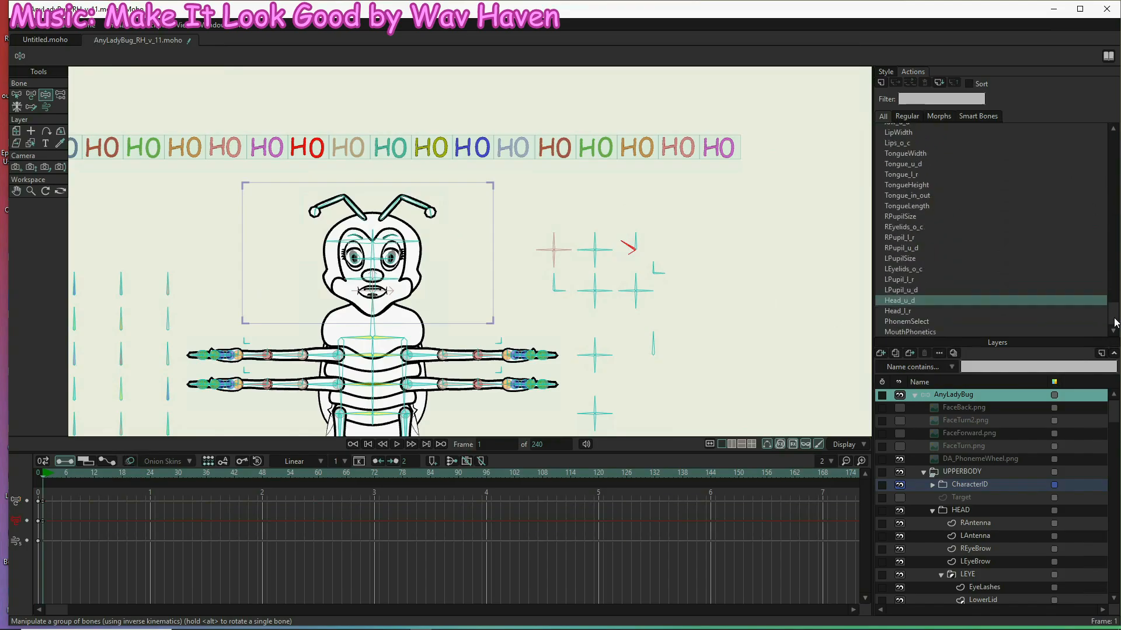
{"action": "double_click", "coordinate": [911, 304]}
{"action": "left_click", "coordinate": [341, 476]}
{"action": "scroll", "coordinate": [1002, 540], "scroll_direction": "down", "scroll_amount": 5}
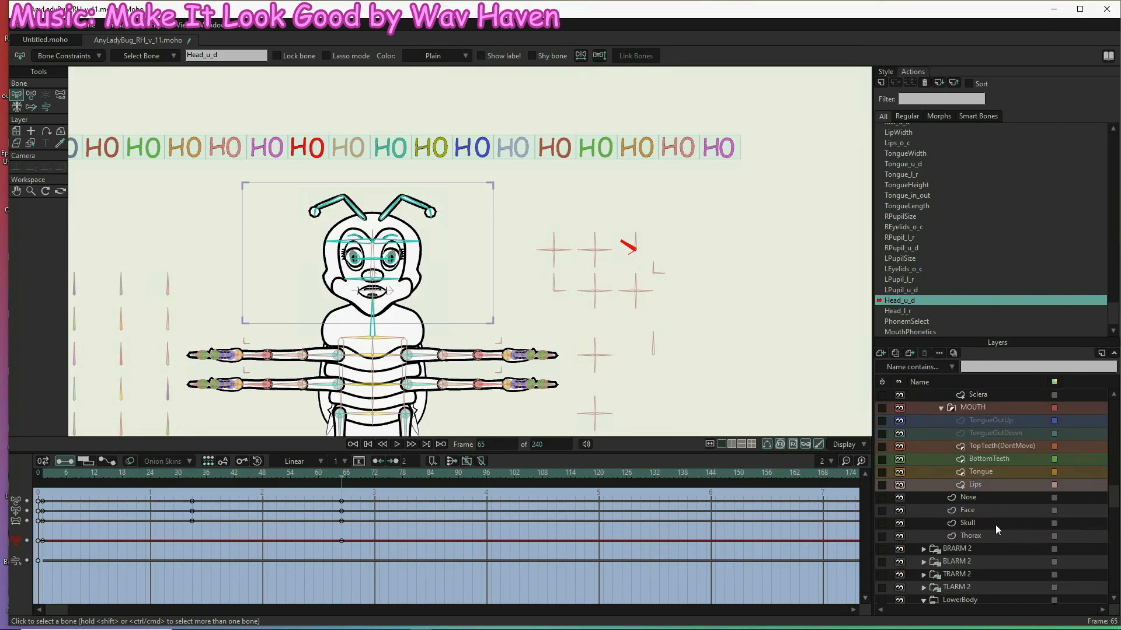
{"action": "left_click", "coordinate": [996, 524]}
{"action": "scroll", "coordinate": [354, 323], "scroll_direction": "up", "scroll_amount": 5}
{"action": "key", "text": "t"}
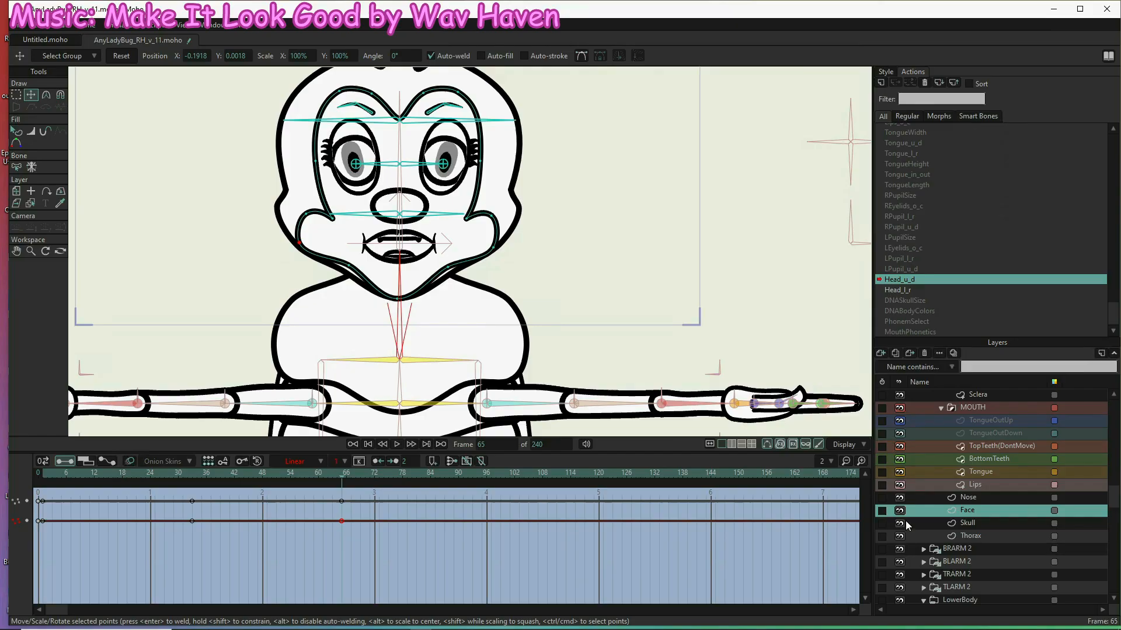
- Compare the Face and Nose layers between frames 1 and 65 of the Head_u_d action
{"action": "left_click", "coordinate": [981, 501]}
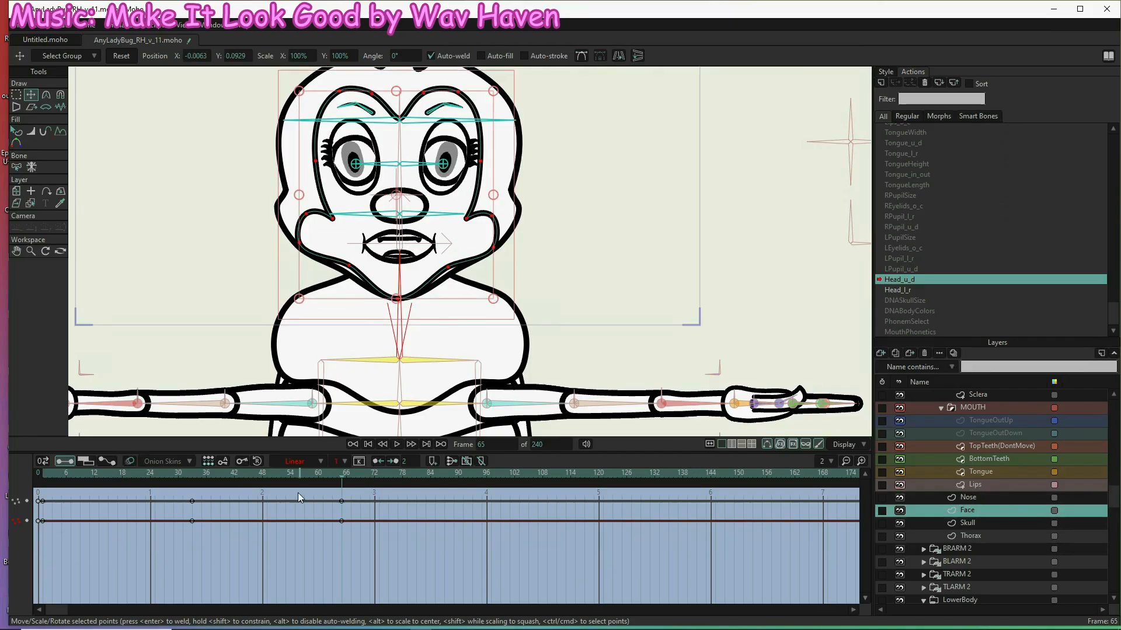
{"action": "left_click_drag", "start_coordinate": [290, 476], "coordinate": [343, 485]}
{"action": "left_click", "coordinate": [996, 499]}
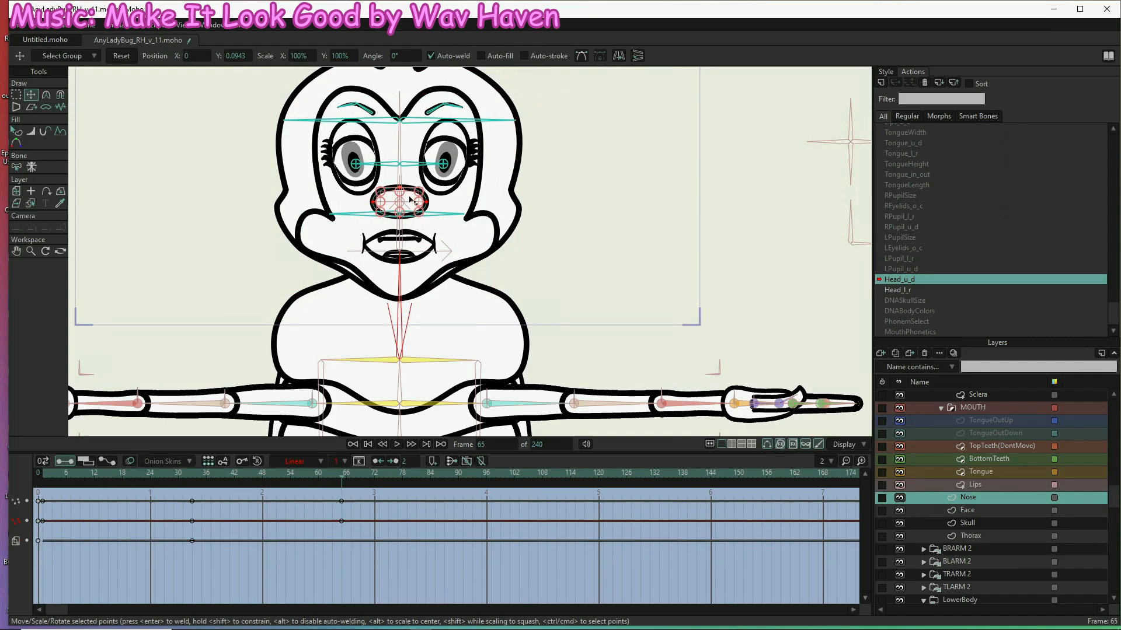
{"action": "left_click", "coordinate": [45, 475]}
{"action": "left_click", "coordinate": [345, 476]}
- Go back to Mainline and test the head's up-down movement with the control bone on the AnyLadyBug layer
{"action": "scroll", "coordinate": [619, 414], "scroll_direction": "down", "scroll_amount": 2}
{"action": "scroll", "coordinate": [934, 185], "scroll_direction": "up", "scroll_amount": 12}
{"action": "left_click", "coordinate": [903, 129]}
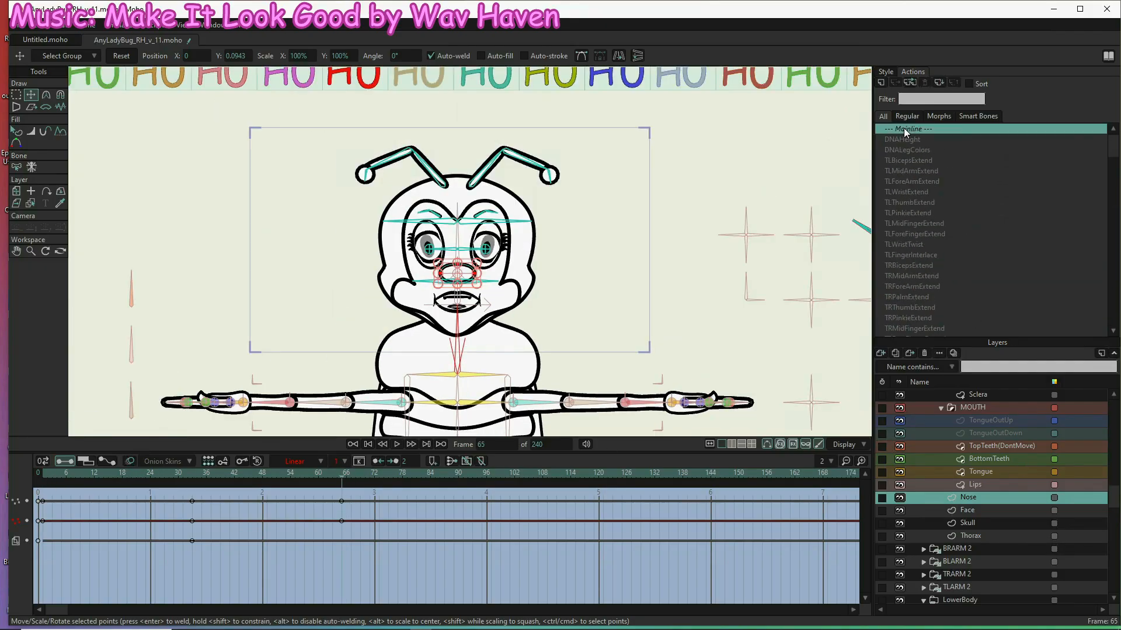
{"action": "double_click", "coordinate": [903, 129]}
{"action": "scroll", "coordinate": [310, 211], "scroll_direction": "down", "scroll_amount": 2}
{"action": "scroll", "coordinate": [971, 425], "scroll_direction": "up", "scroll_amount": 7}
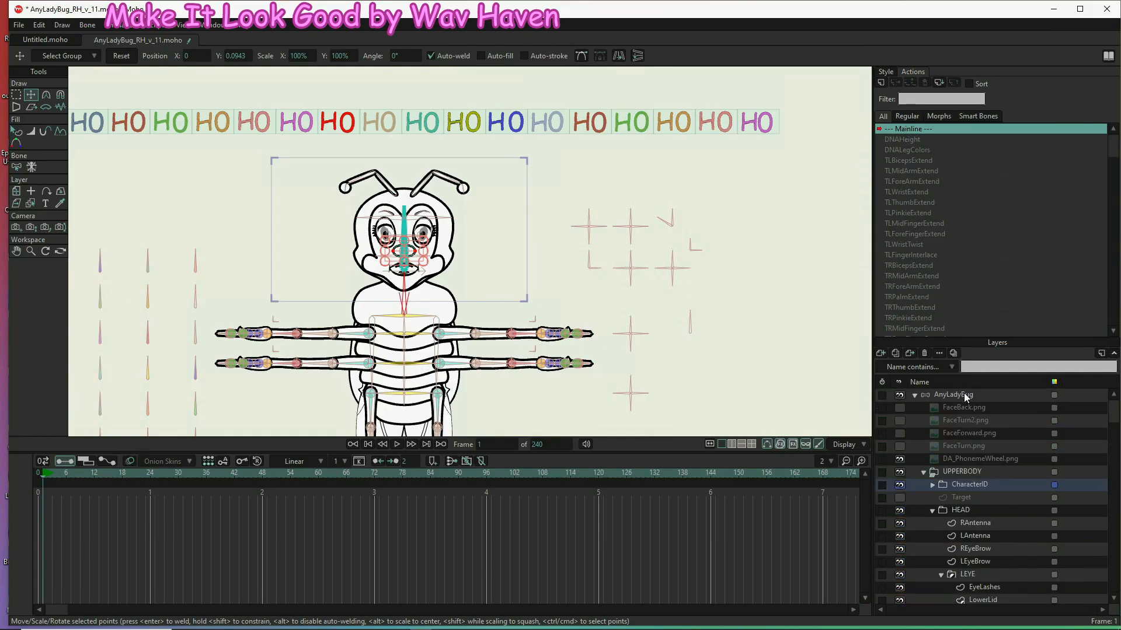
{"action": "left_click", "coordinate": [964, 395]}
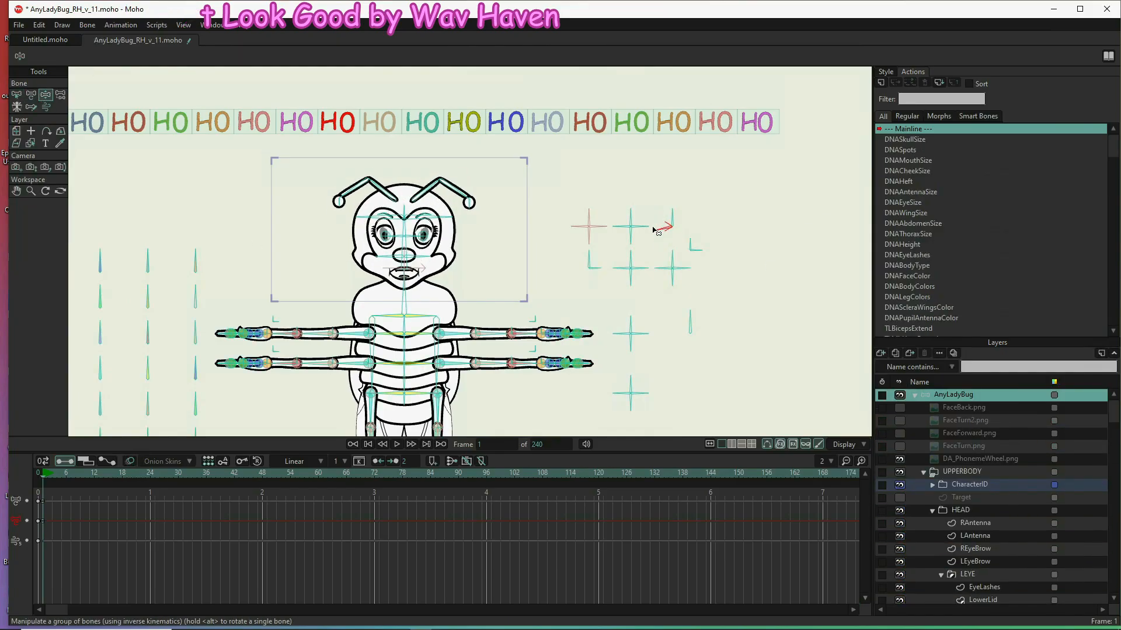
- Reopen the Head_u_d action and select the Face layer's chin points at frame 1
{"action": "double_click", "coordinate": [917, 301]}
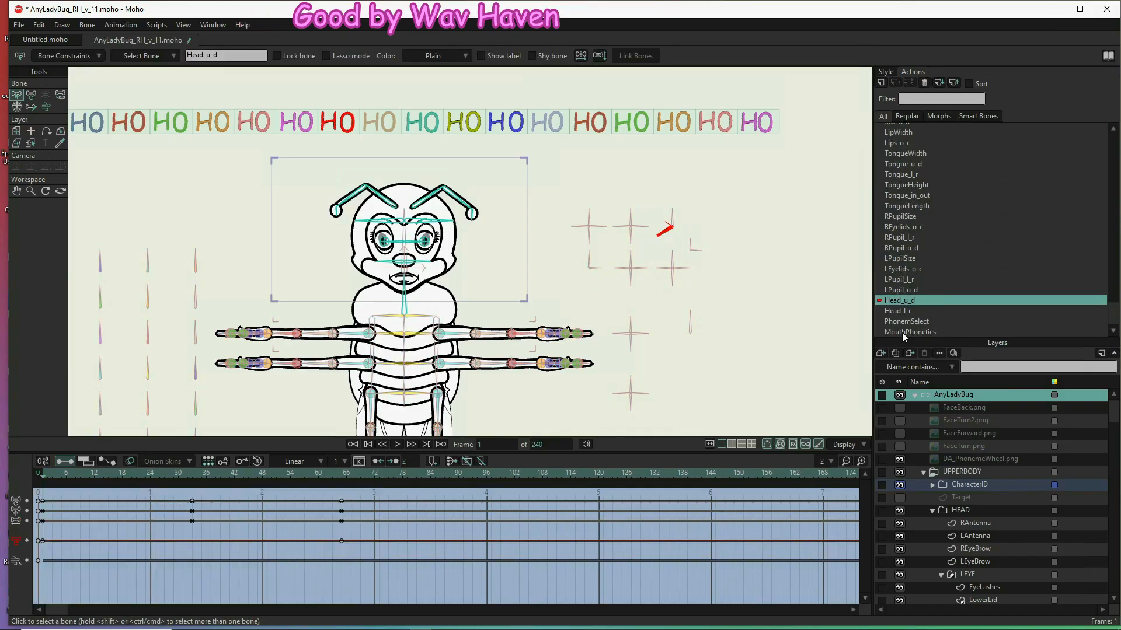
{"action": "scroll", "coordinate": [1013, 567], "scroll_direction": "down", "scroll_amount": 8}
{"action": "left_click", "coordinate": [988, 509]}
{"action": "scroll", "coordinate": [400, 295], "scroll_direction": "up", "scroll_amount": 4}
{"action": "key", "text": "g"}
{"action": "left_click_drag", "start_coordinate": [325, 225], "coordinate": [501, 314]}
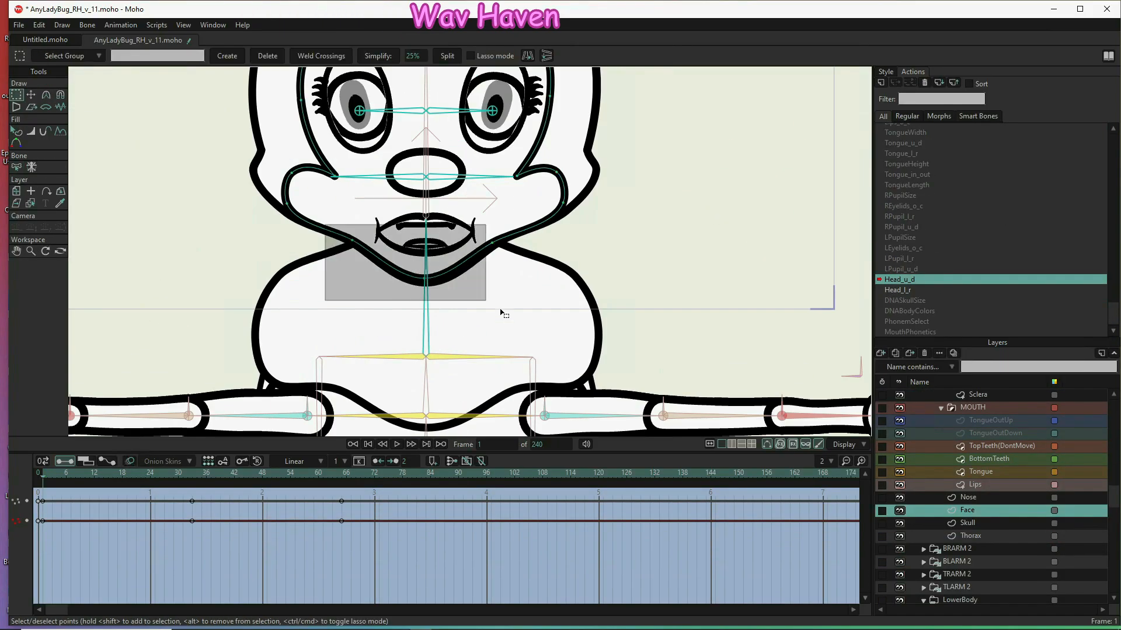